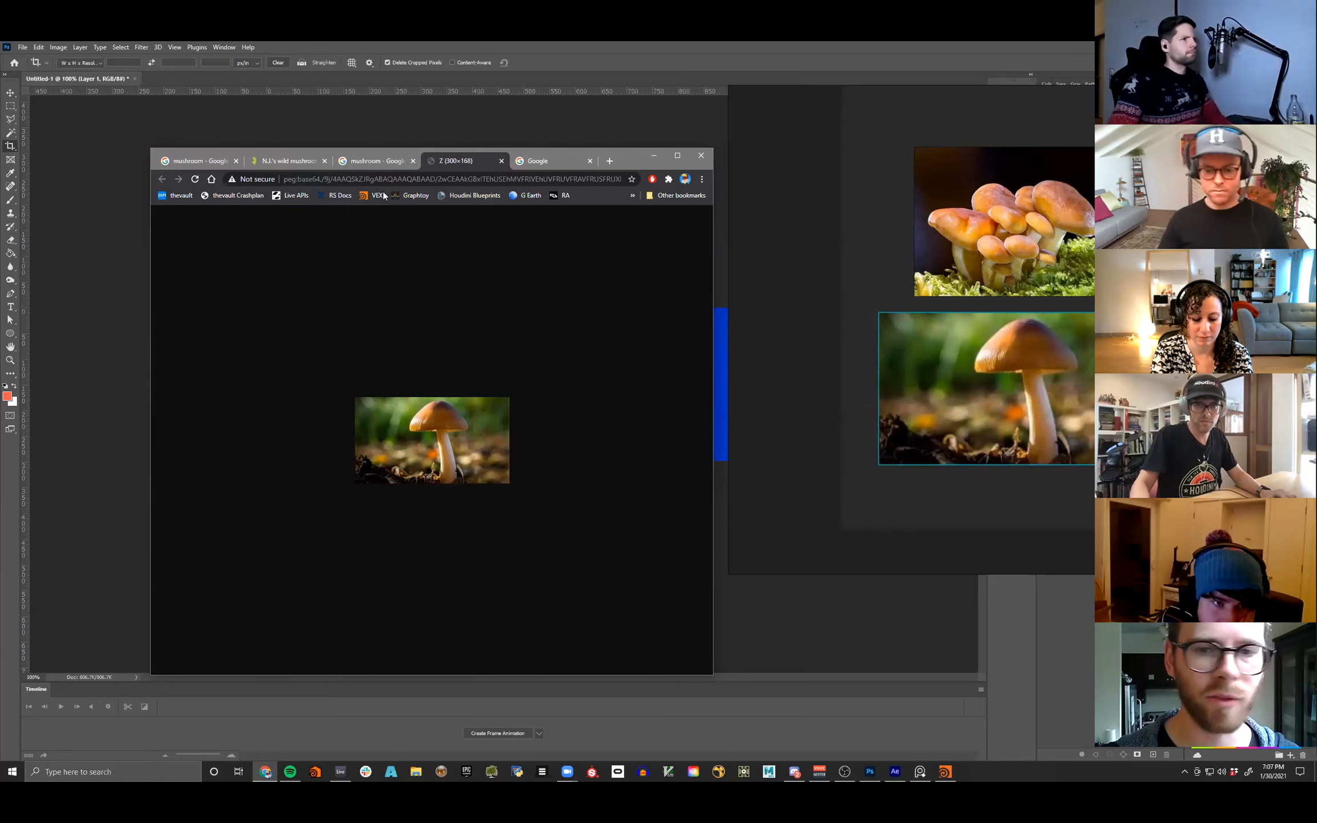
- Look through the mushroom image results, and search for mushroom illustrations in a new browser tab
left_click(377, 161)
scroll(449, 471, "down", 3)
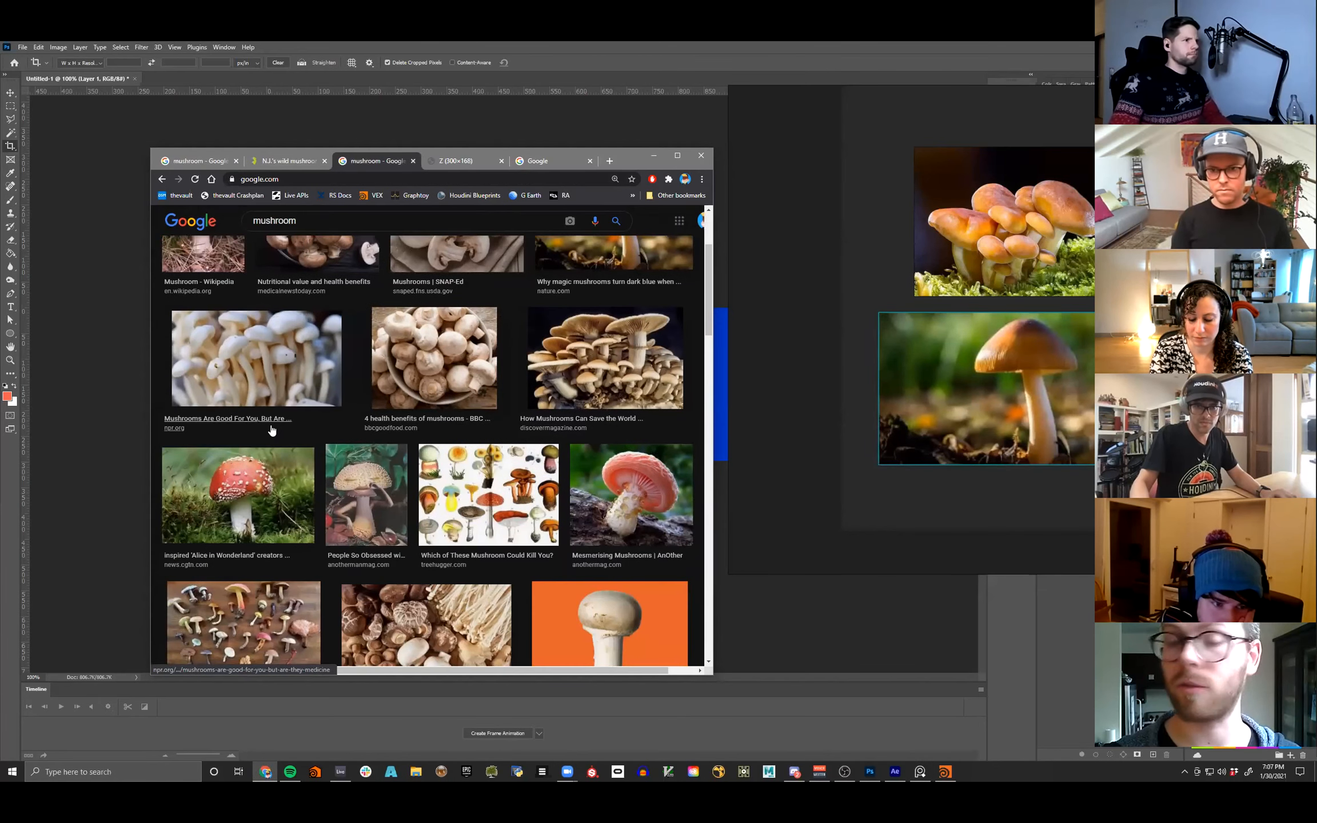
key("ctrl+t")
type("mushroom illustratio")
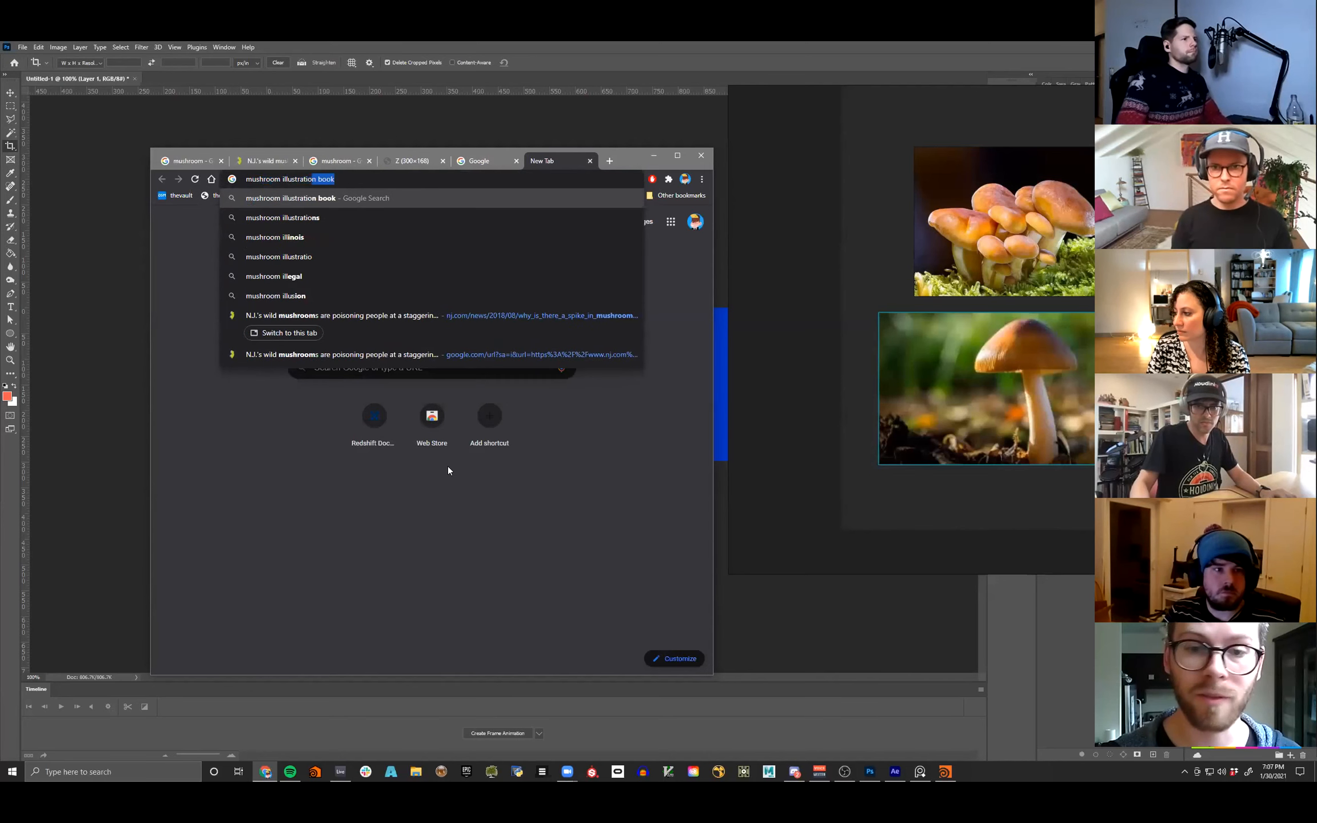
key("Return")
- Search the web for "retro mushroom art" in another new tab
key("ctrl+t")
type("retro mushroom art")
key("Return")
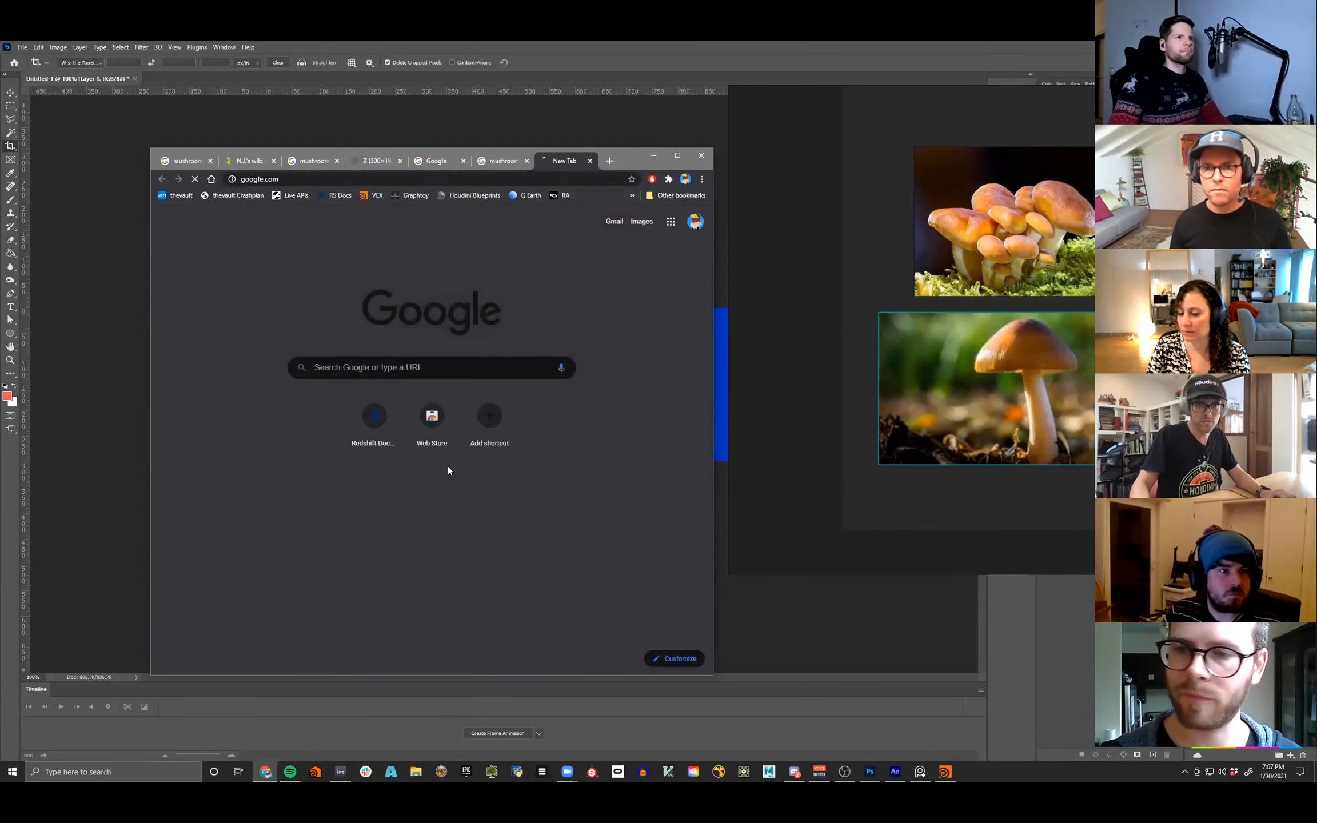
- Shorten the web query to "retro mushroom" and run the search again
left_click(371, 230)
key("BackSpace")
key("BackSpace")
key("BackSpace")
key("BackSpace")
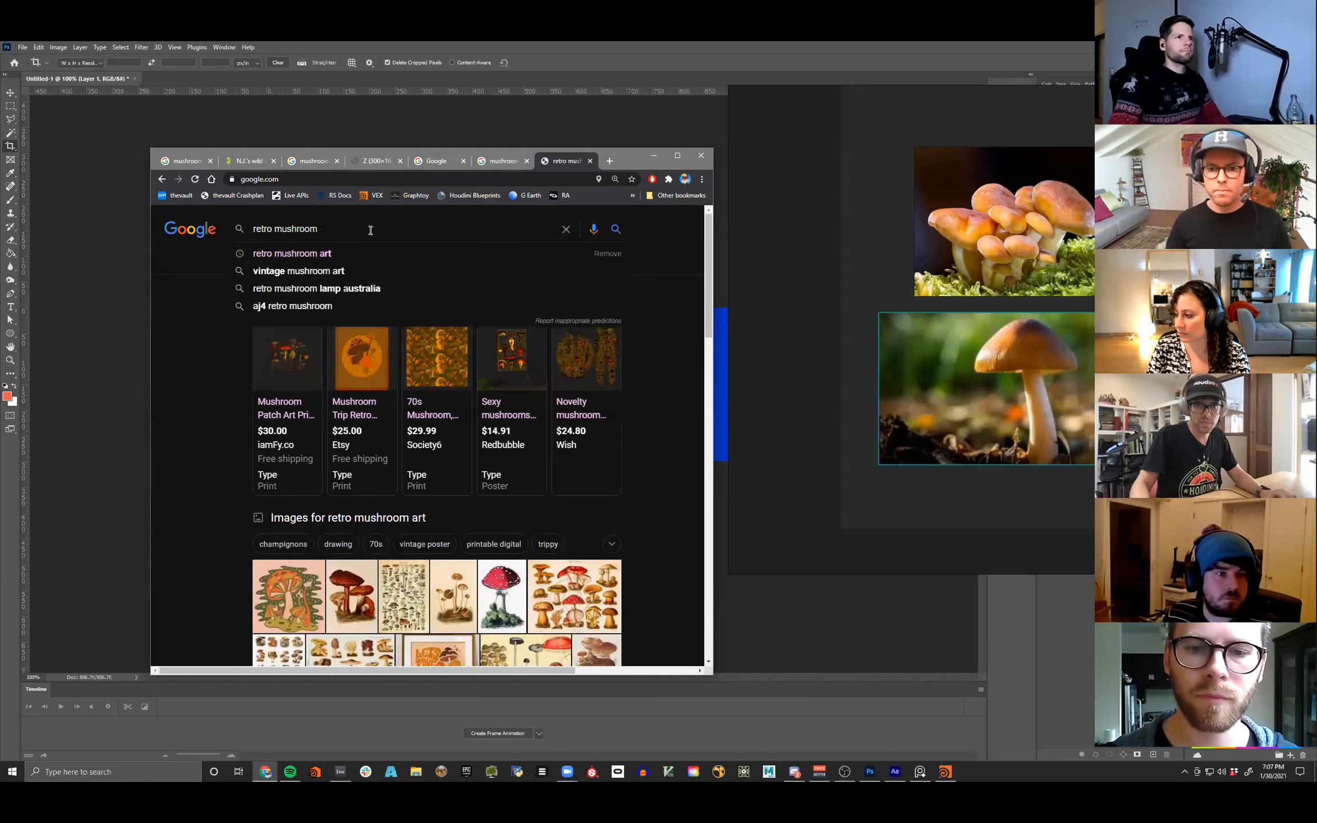
key("Return")
left_click(362, 262)
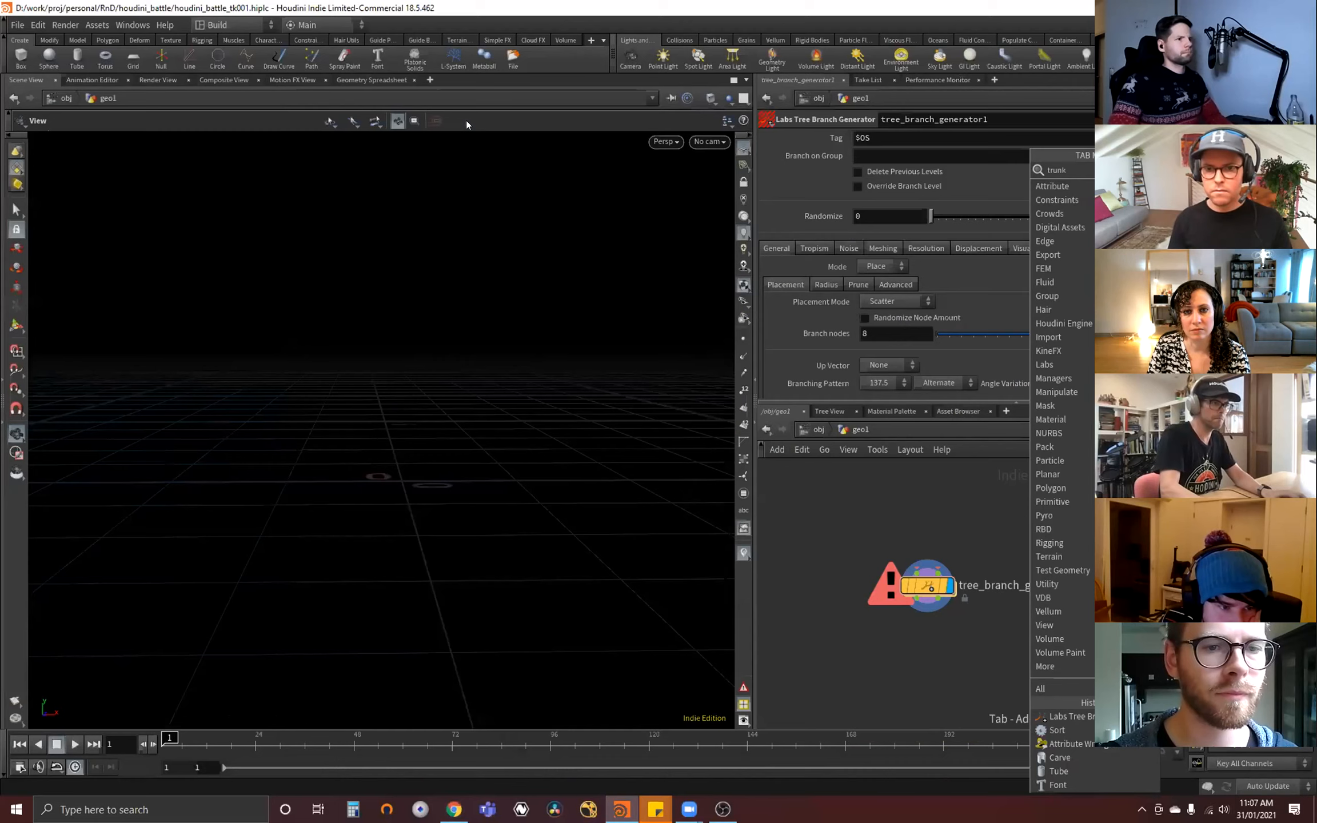
- Switch to Houdini and add a Labs Tree Trunk Generator node to the geo1 network
key("Return")
left_click(1023, 506)
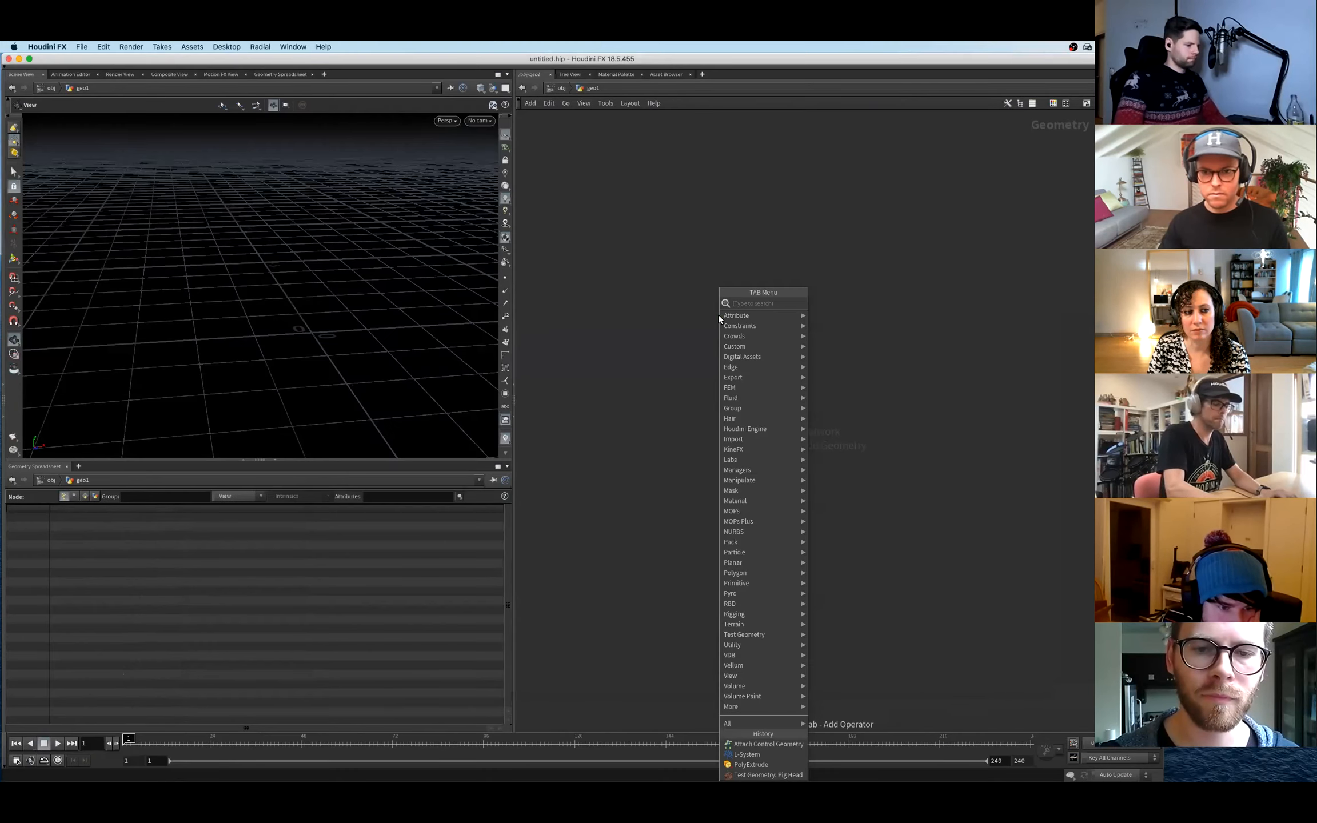
- Add a Curve node to the empty geo1 network
type("cy")
key("BackSpace")
key("BackSpace")
type("curve")
key("Return")
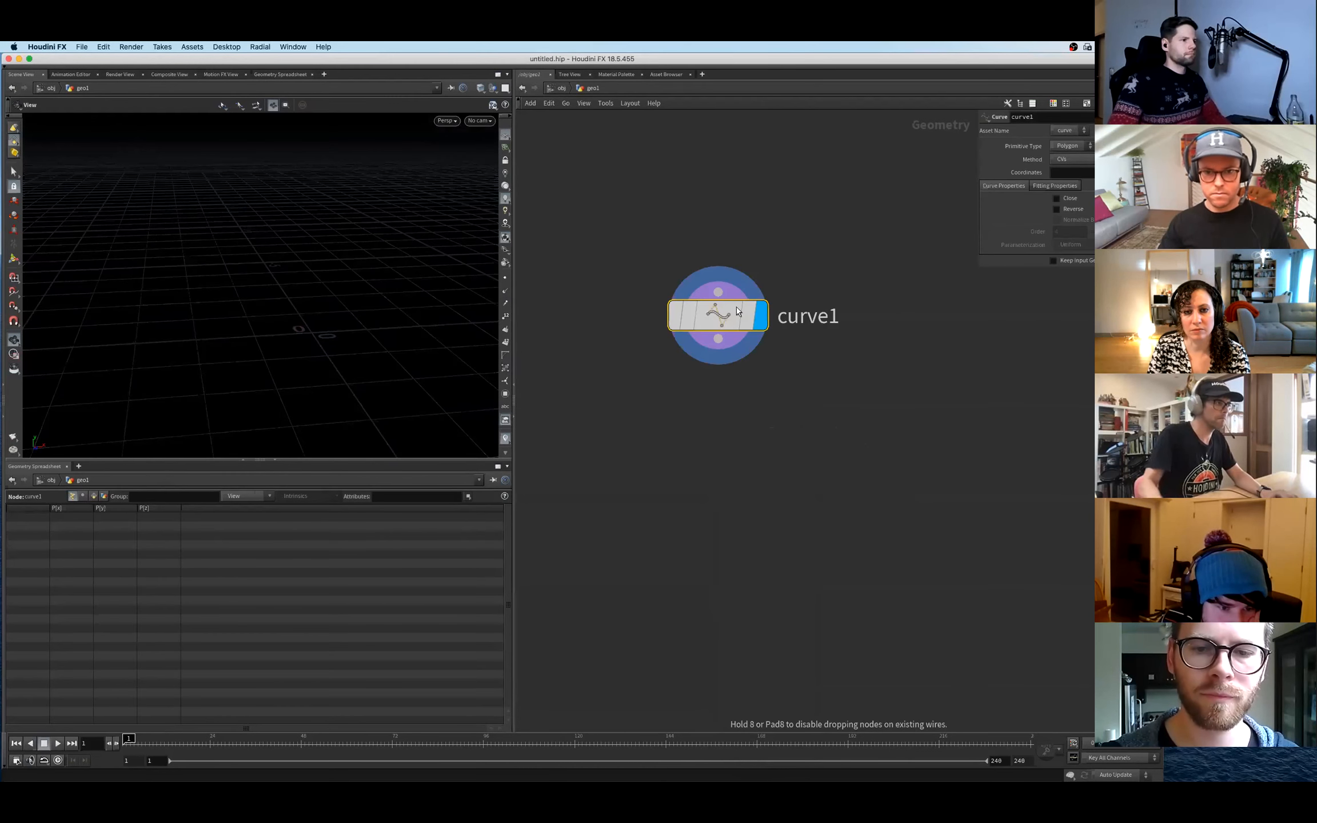
key("space+2")
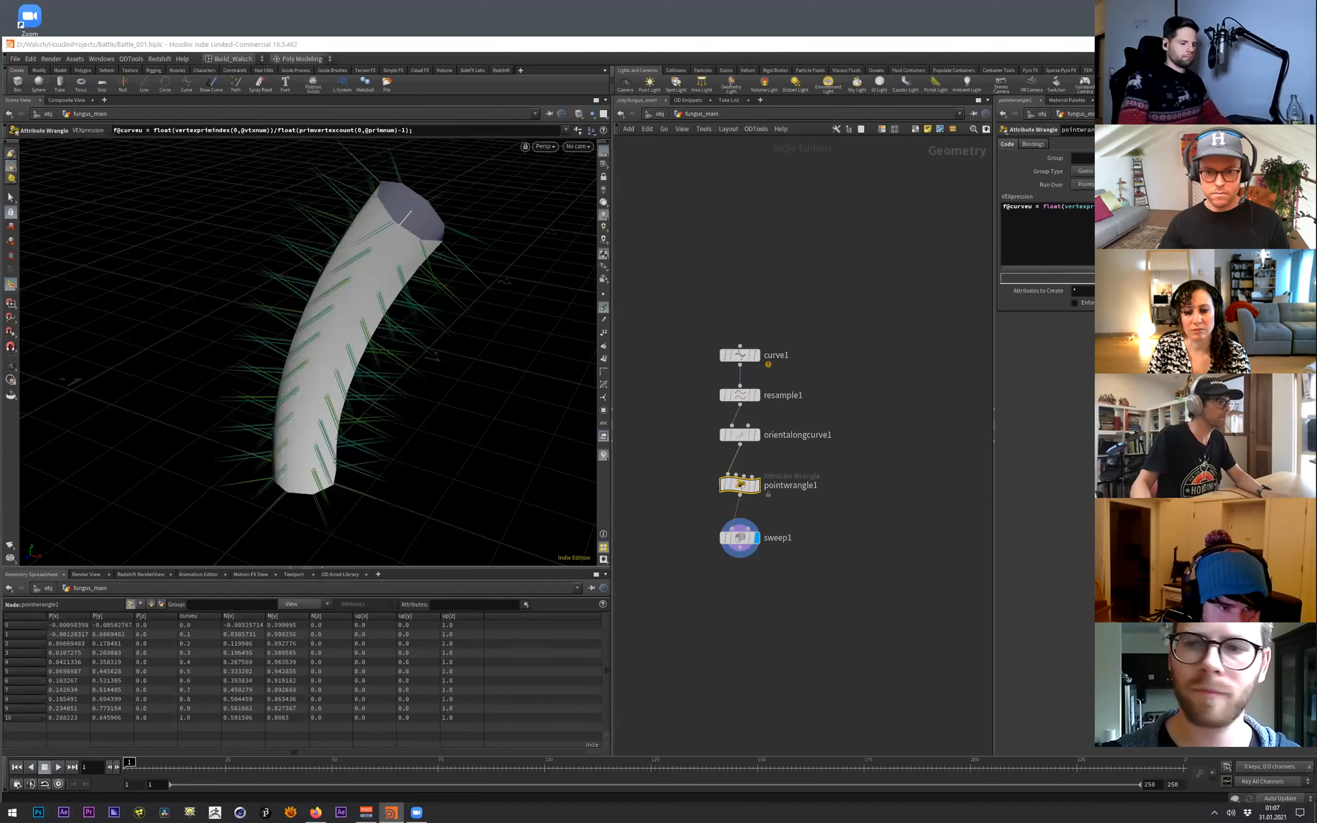
- Add a line to pointwrangle1 that sets f@pscale with chramp("stemshape") driven by curveu, and create its ramp parameter
left_click(1047, 234)
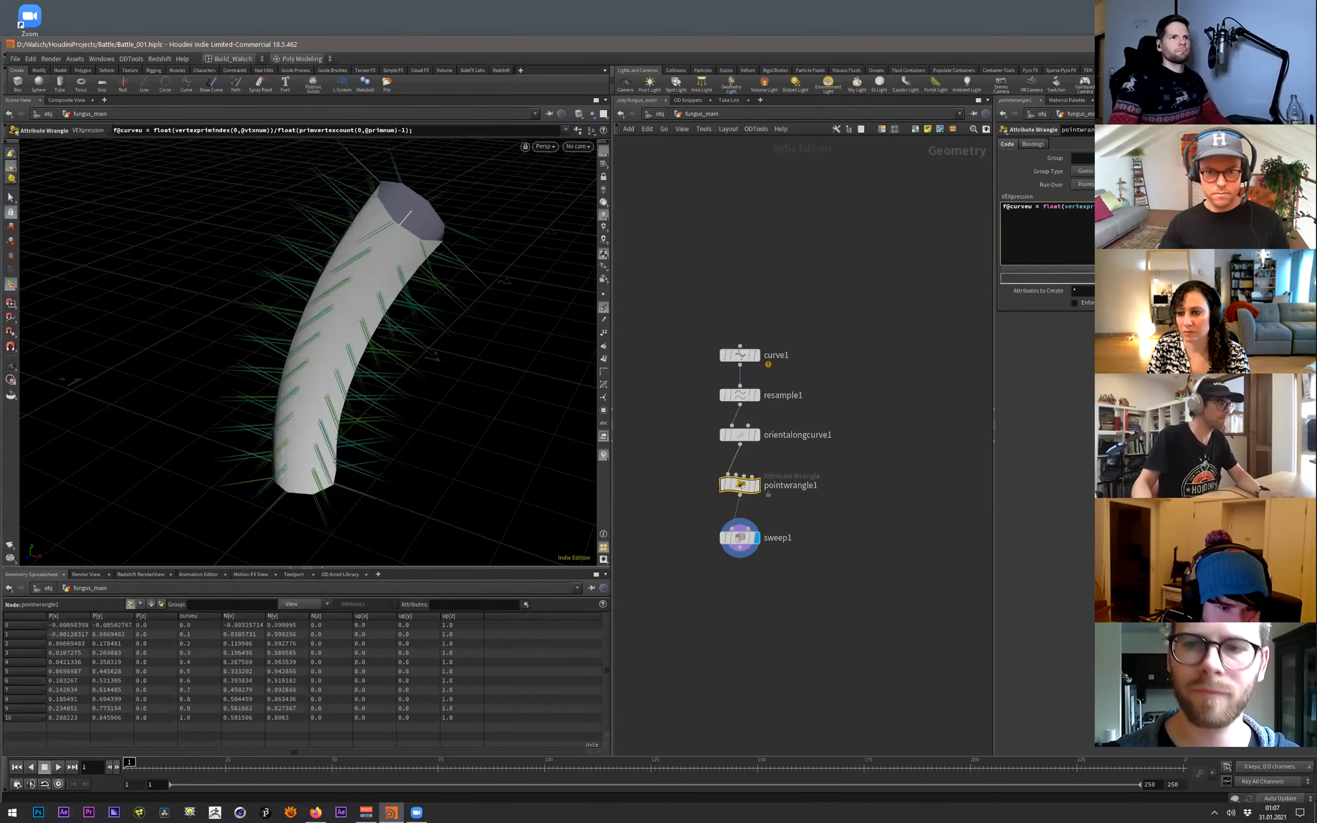
key("Return")
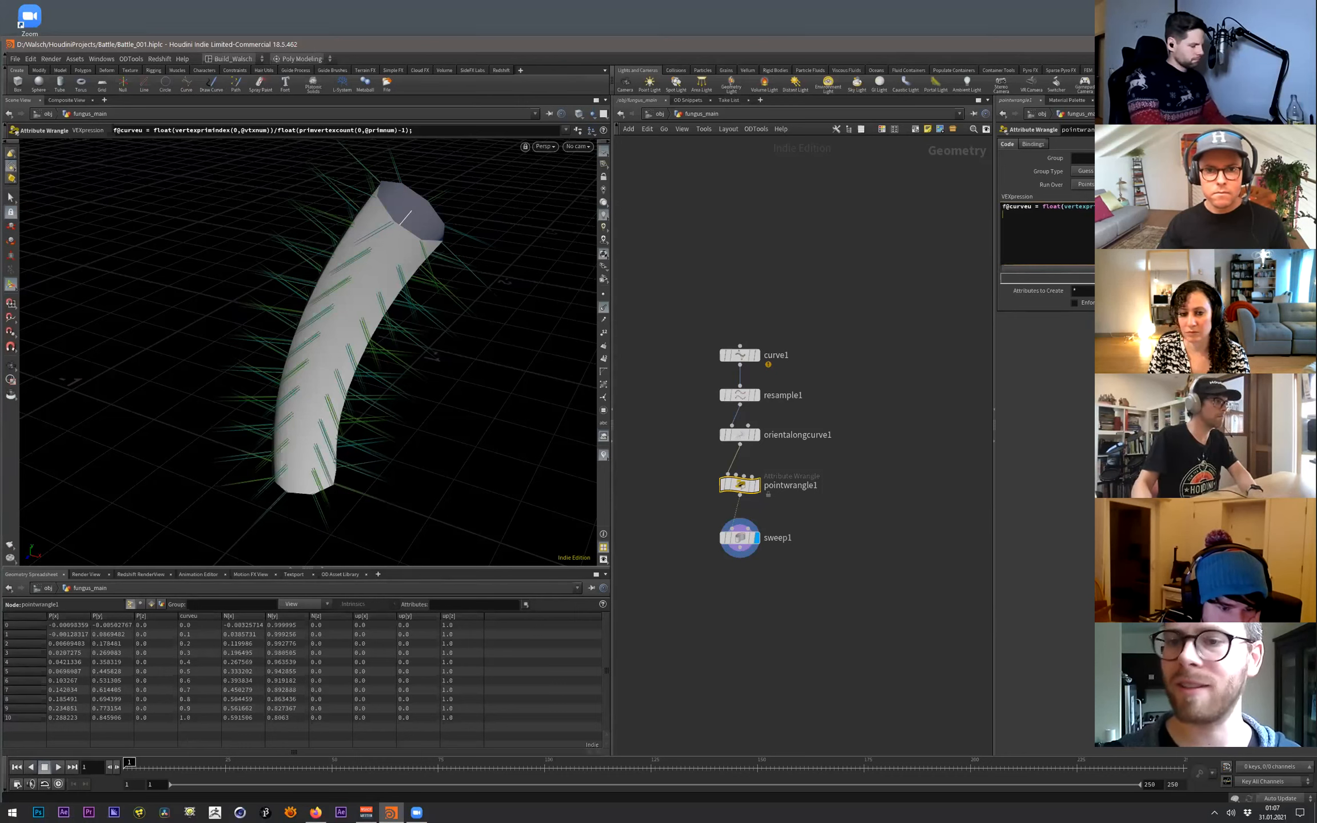
type("f@pscale =")
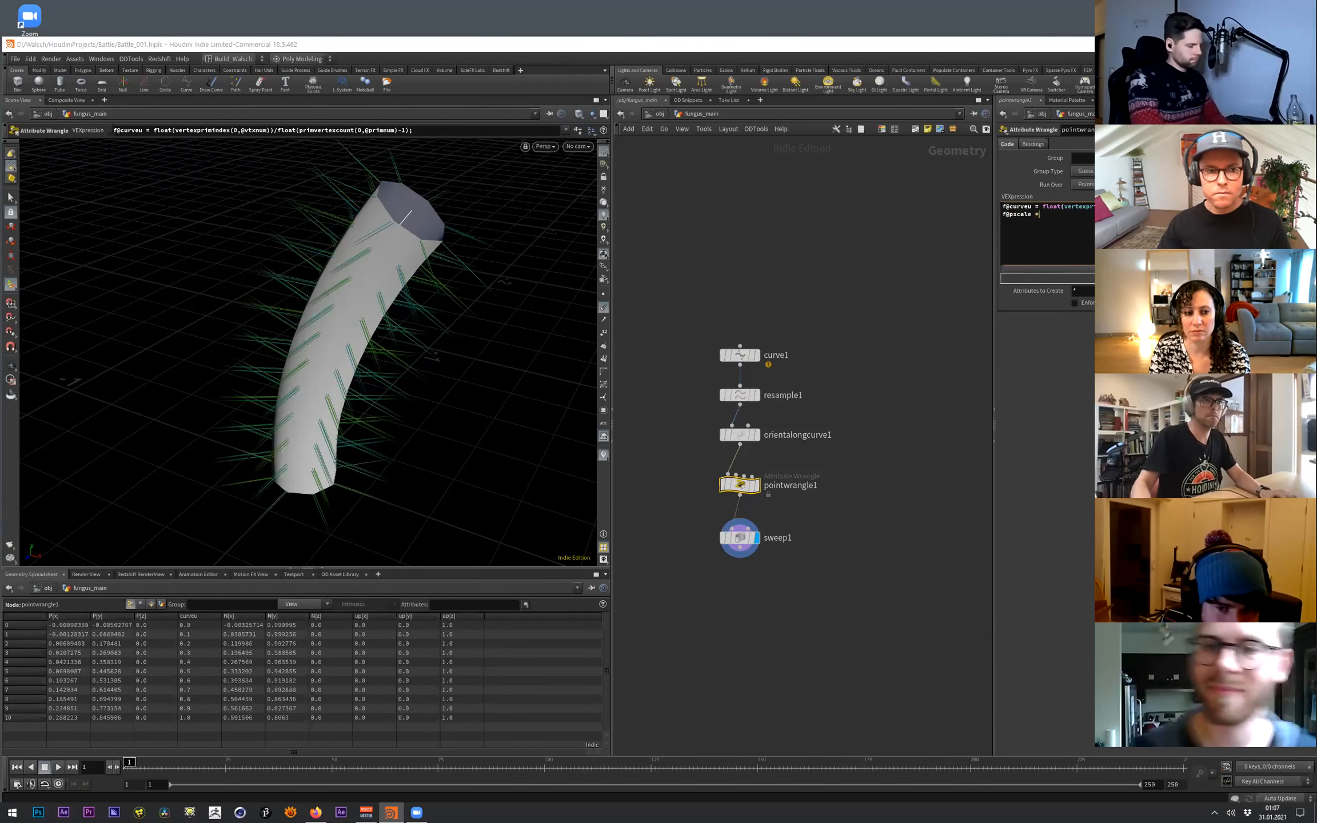
type(" chramp(")
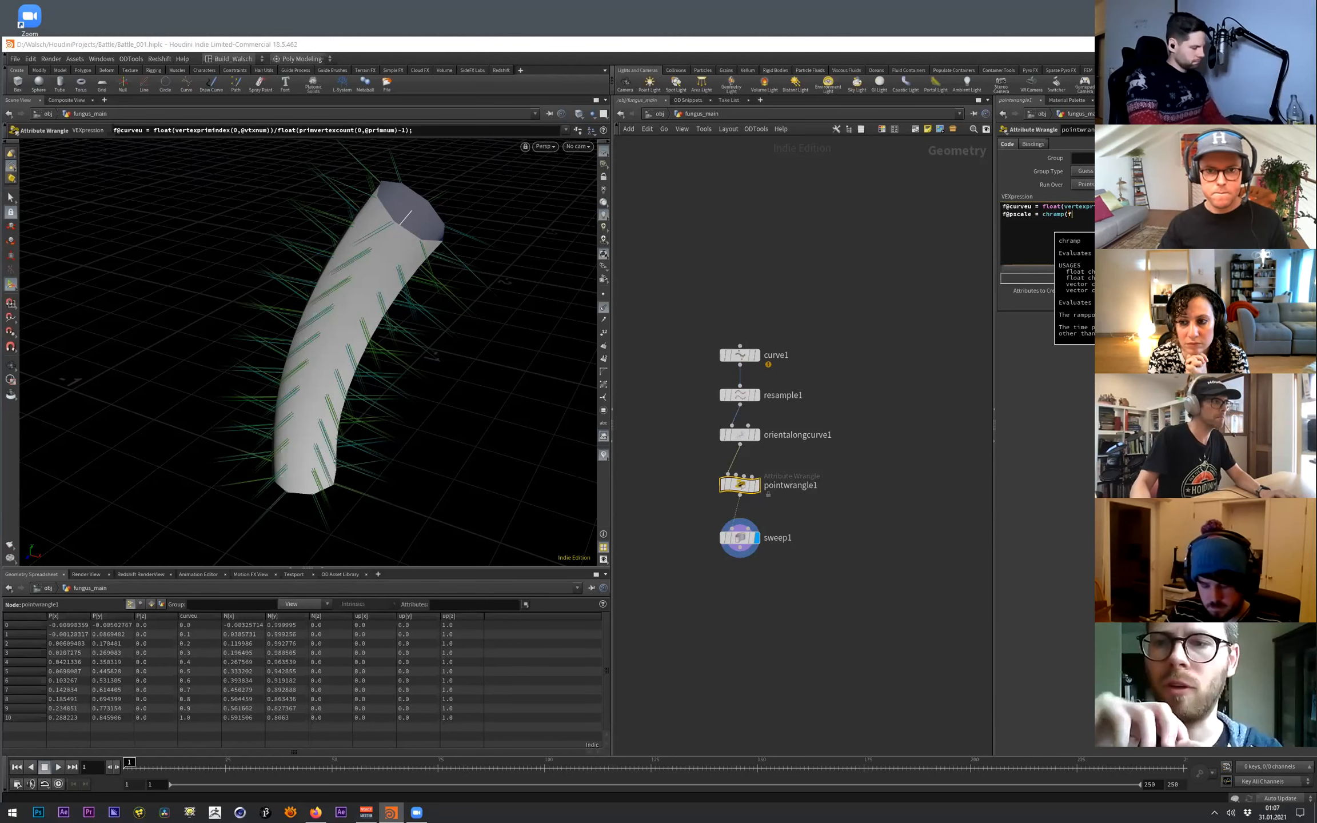
type("\"stemsh")
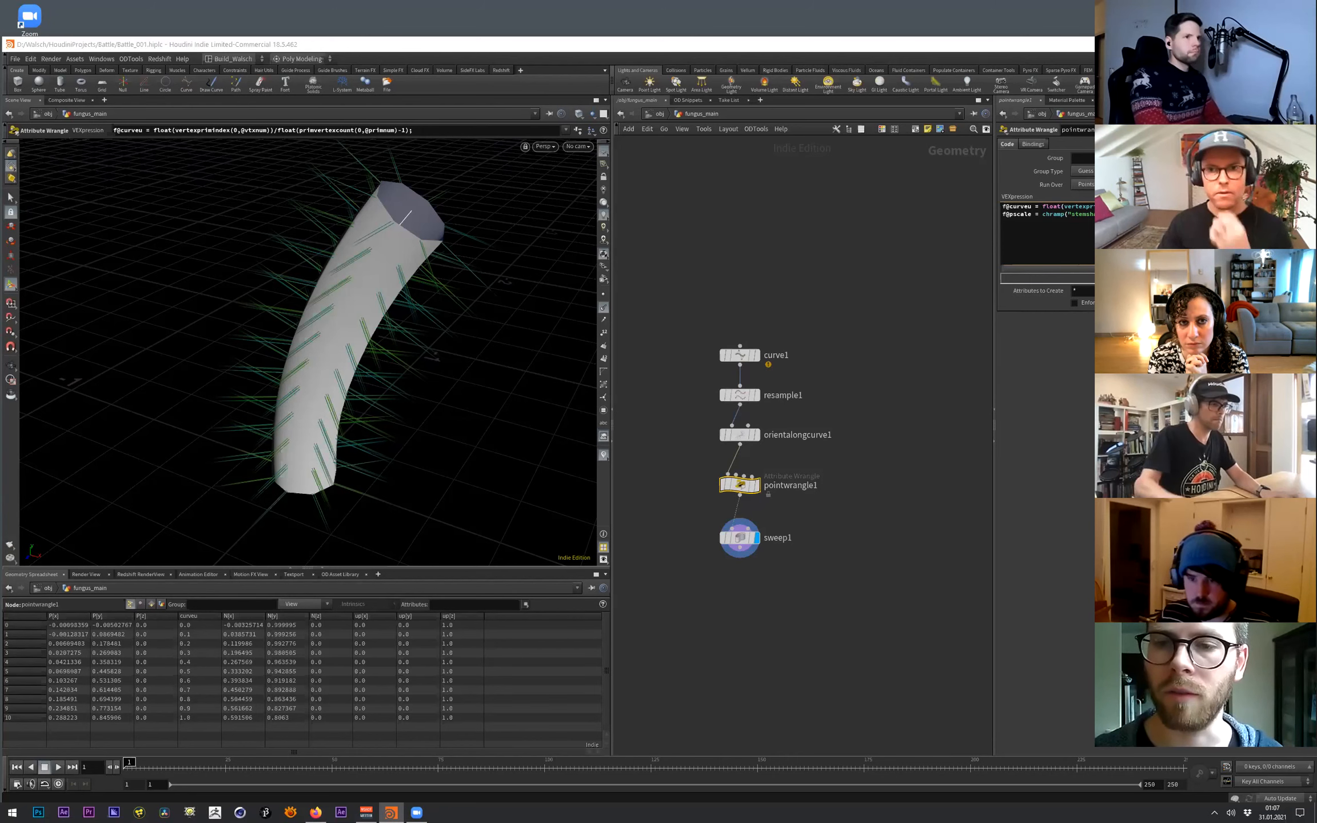
key("ctrl+Return")
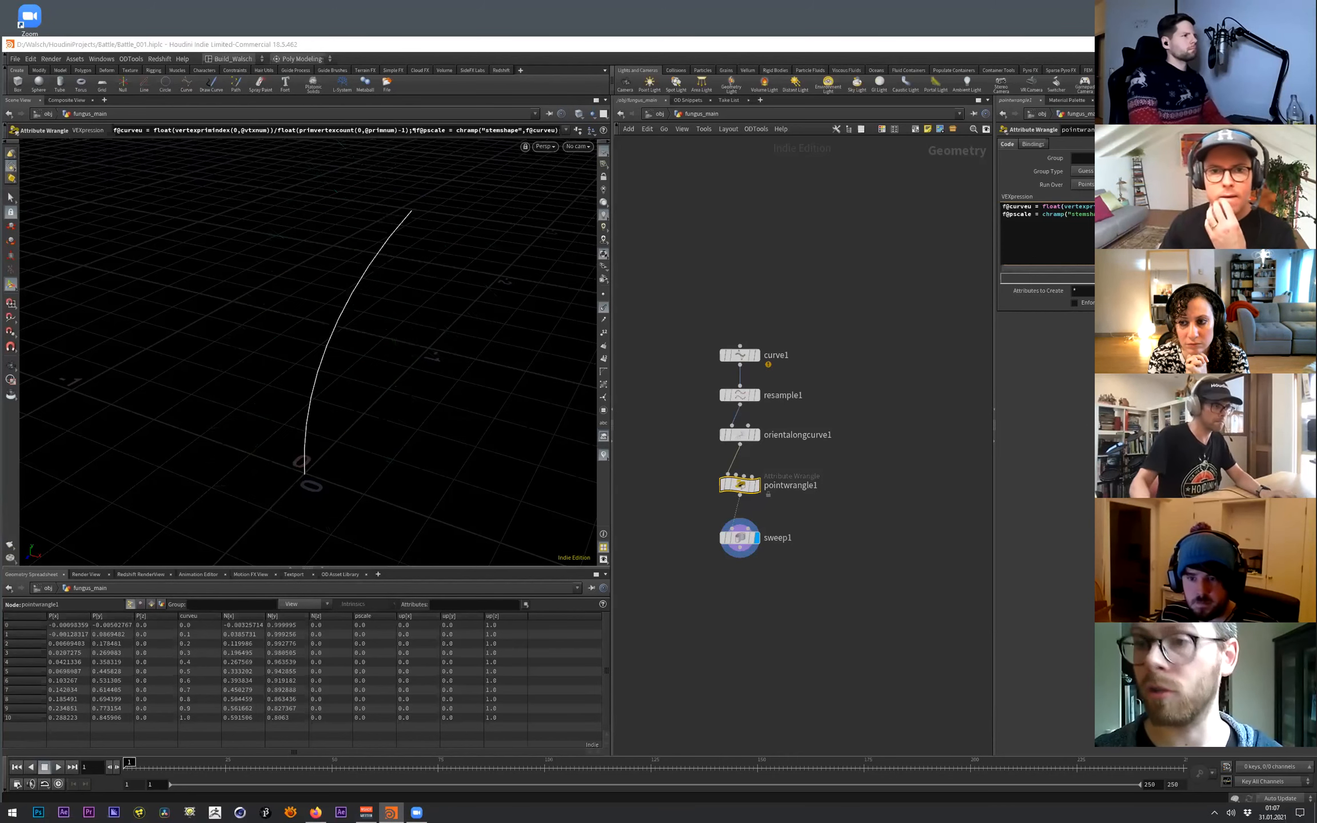
left_click(1303, 207)
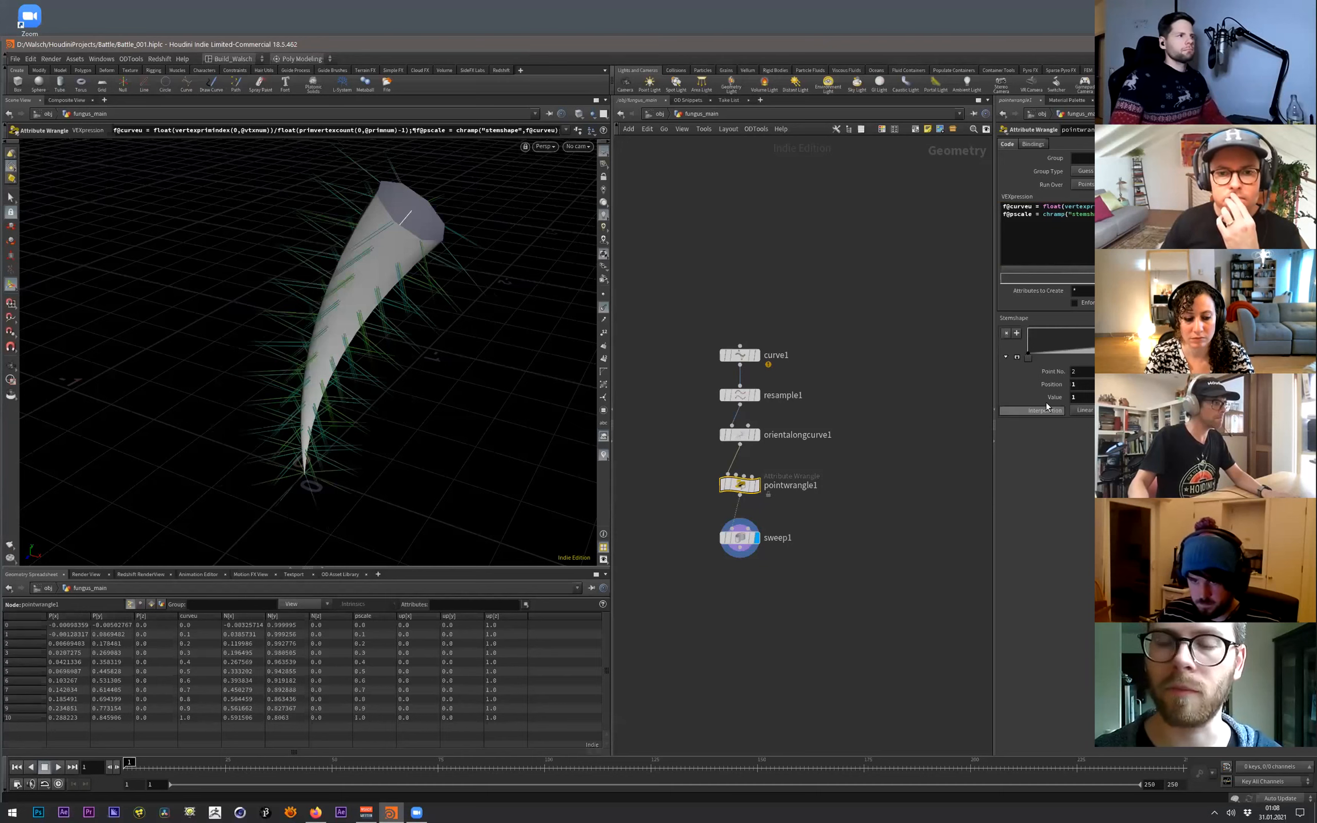
- Reshape the stemshape ramp with a start value of 0.5625, an end value of 0.5 and a bulge about two-thirds along
left_click_drag(1029, 357, 1027, 334)
left_click_drag(1303, 329, 1303, 340)
left_click_drag(1028, 334, 1025, 343)
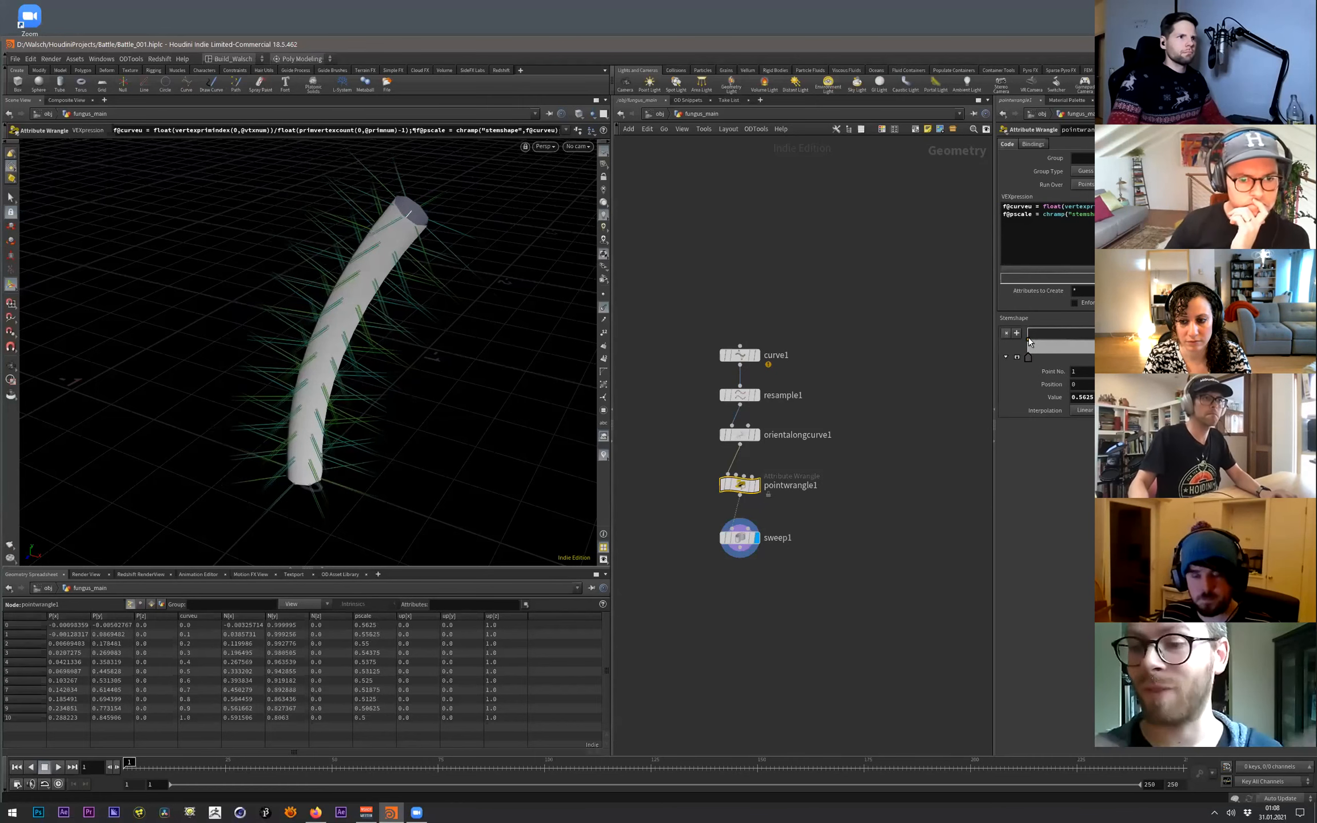
left_click_drag(1215, 338, 1252, 340)
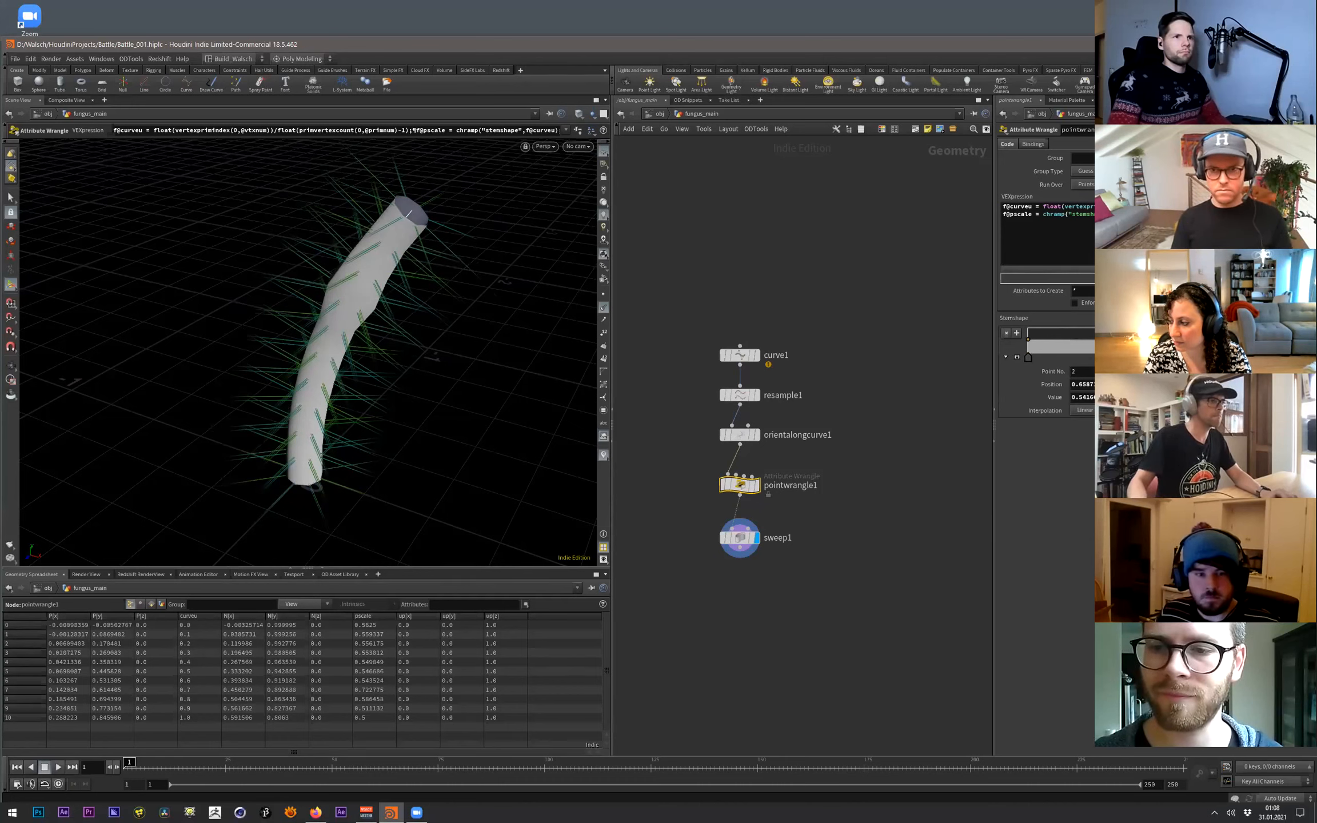
- Set the stemshape ramp's end point to B-Spline interpolation and adjust the intermediate points around the bulge
left_click(1303, 340)
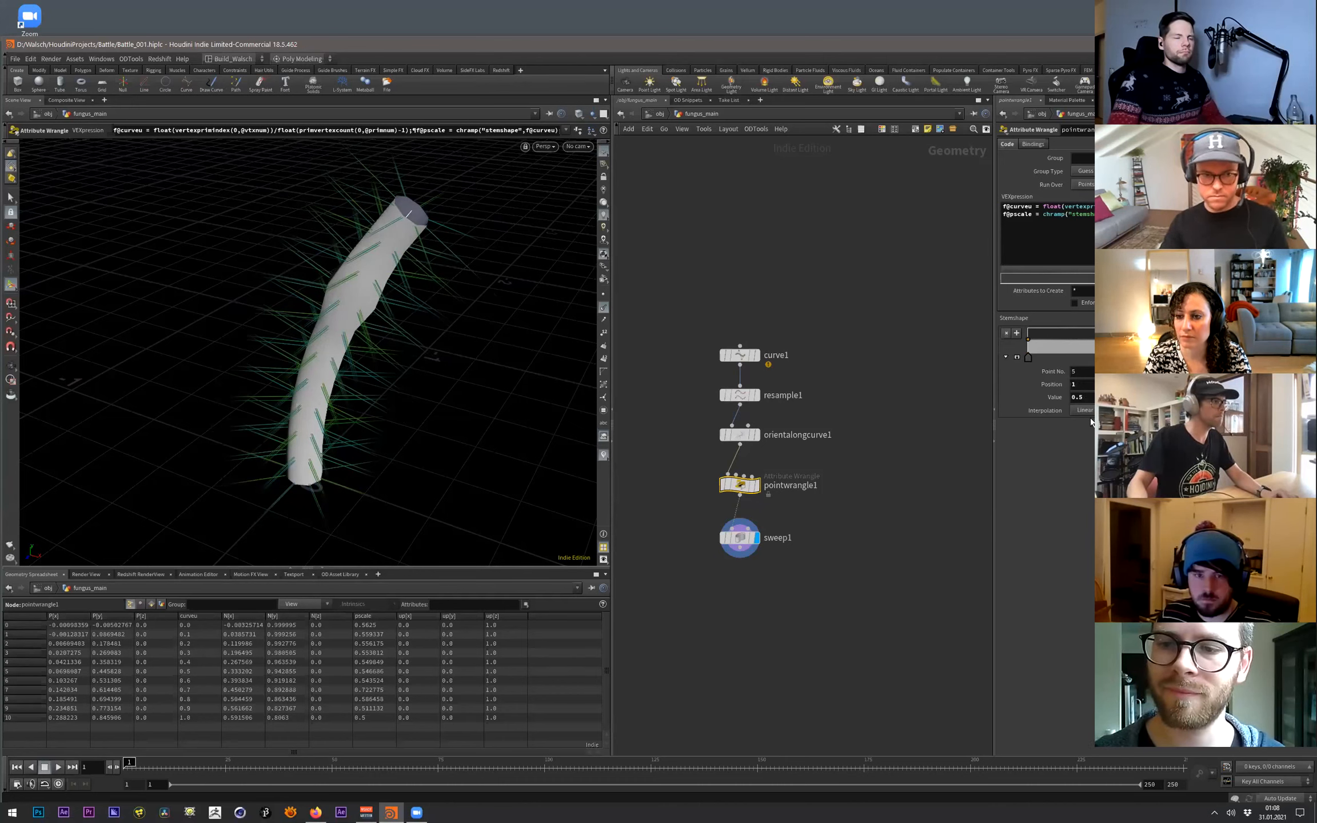
left_click(1093, 410)
left_click(1083, 485)
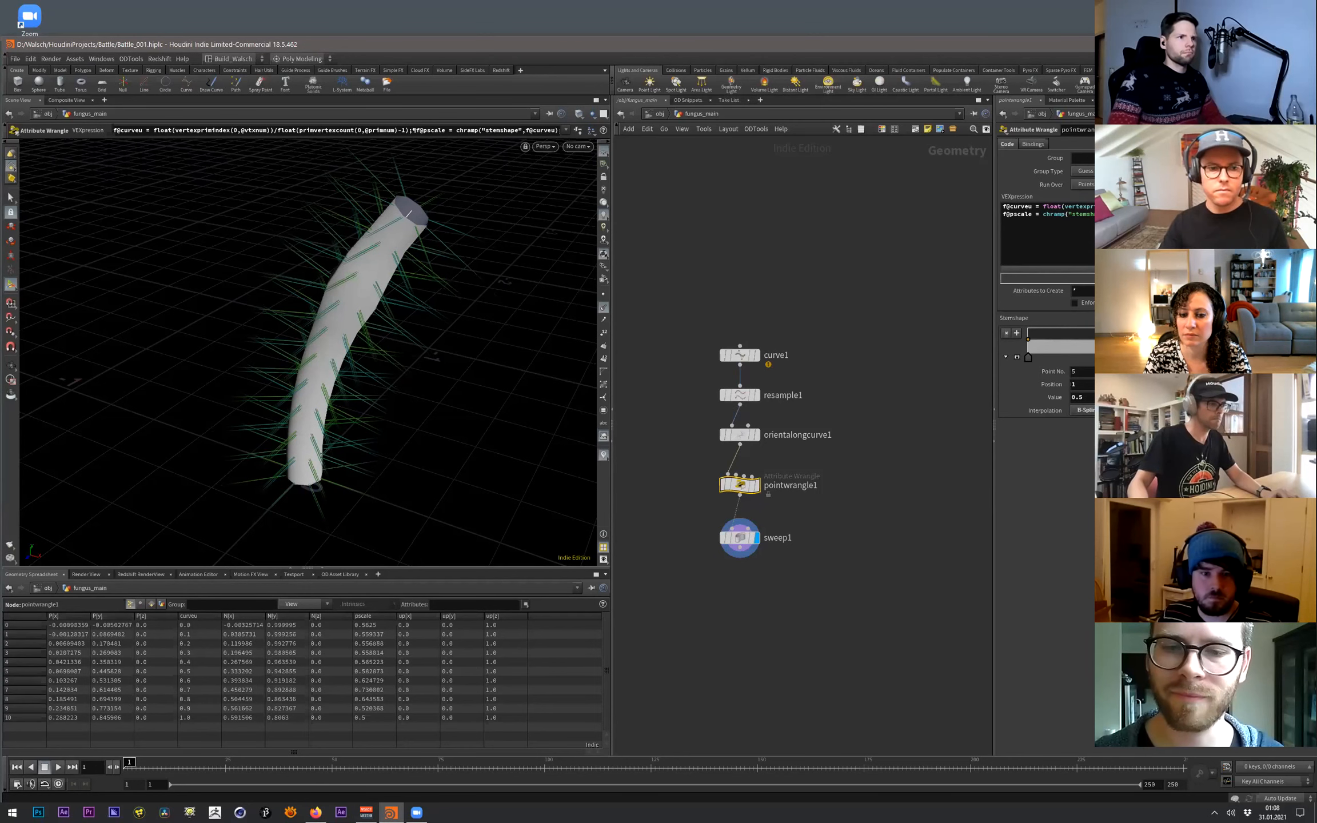
left_click_drag(1166, 339, 1226, 330)
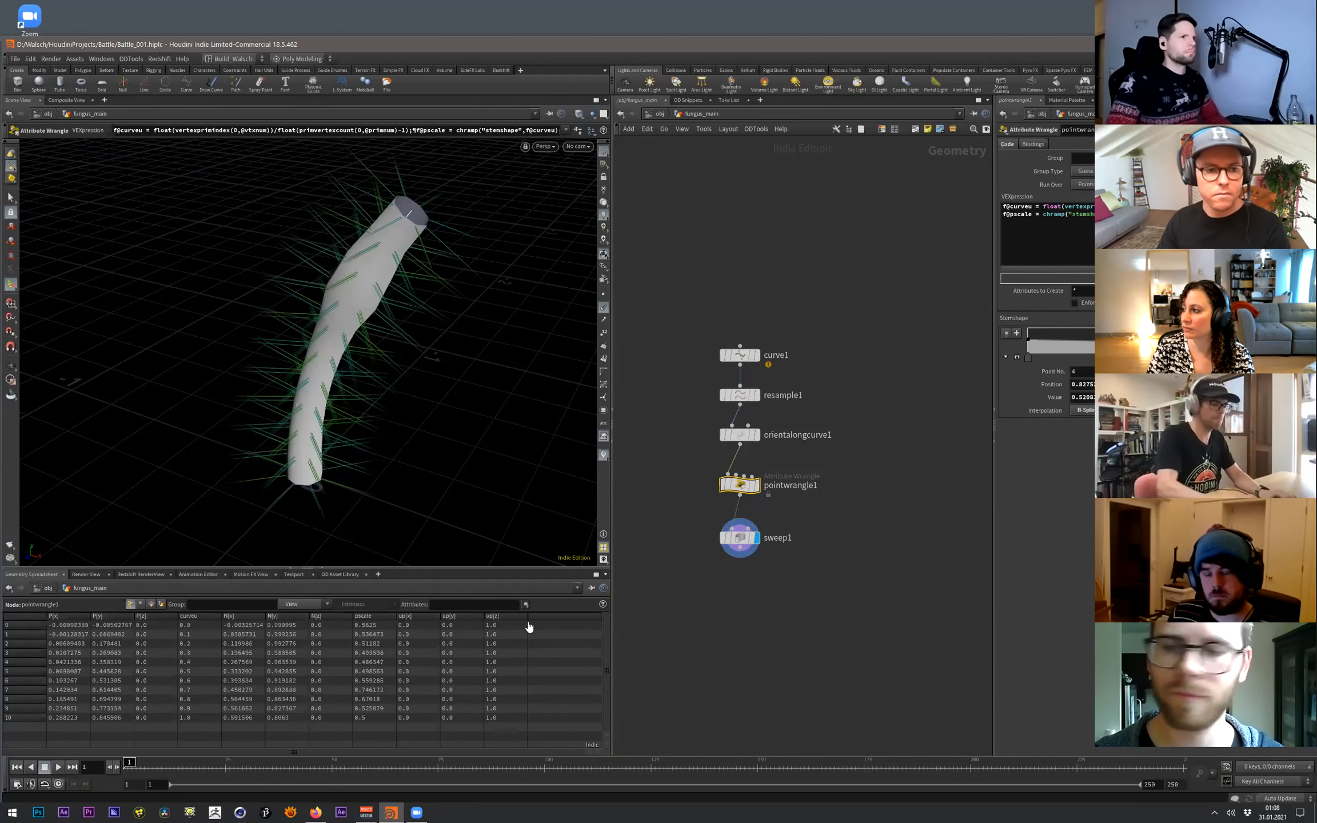
key("alt+Tab")
key("alt+Tab")
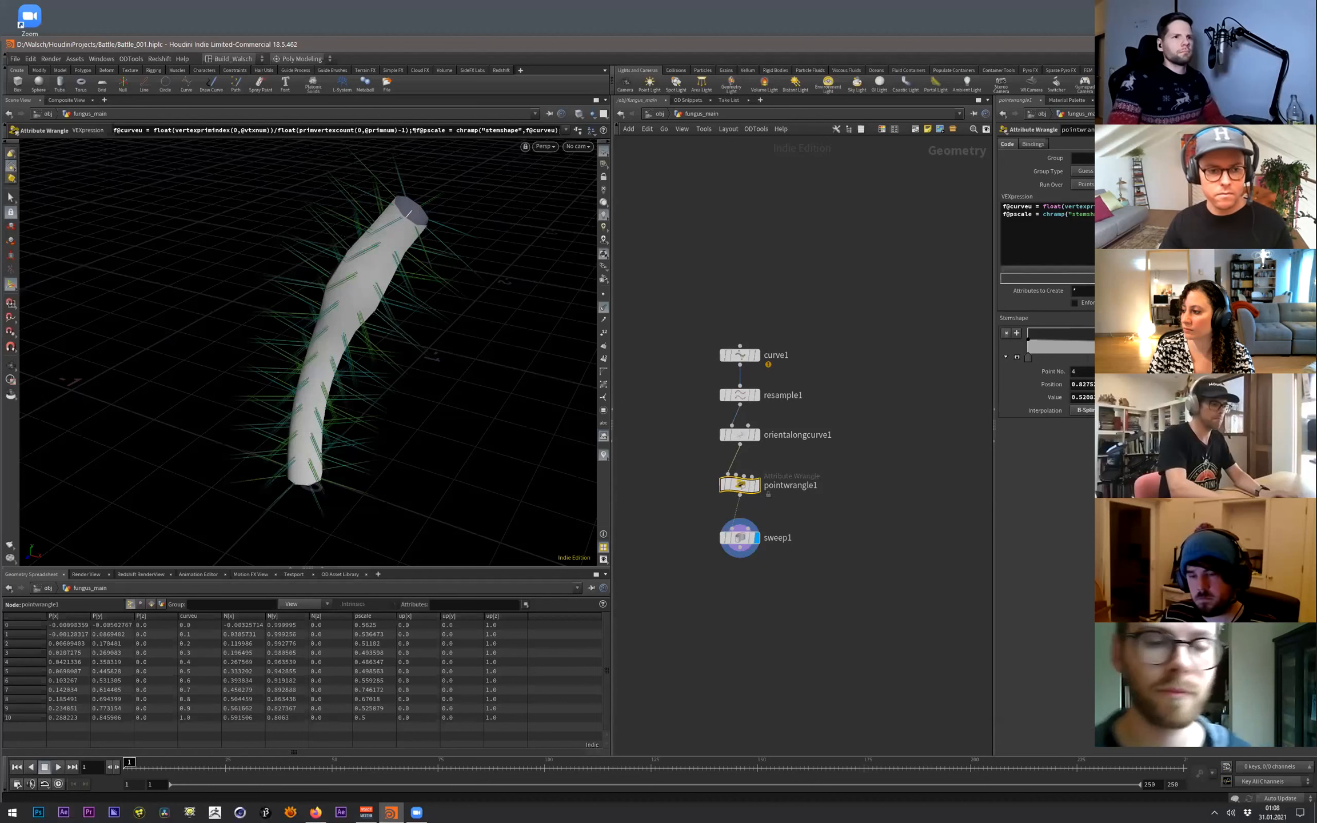
- Set the ramp's fourth point to B-Spline and narrow the stem, with a start value of about 0.4 and end value of about 0.35
left_click(1084, 410)
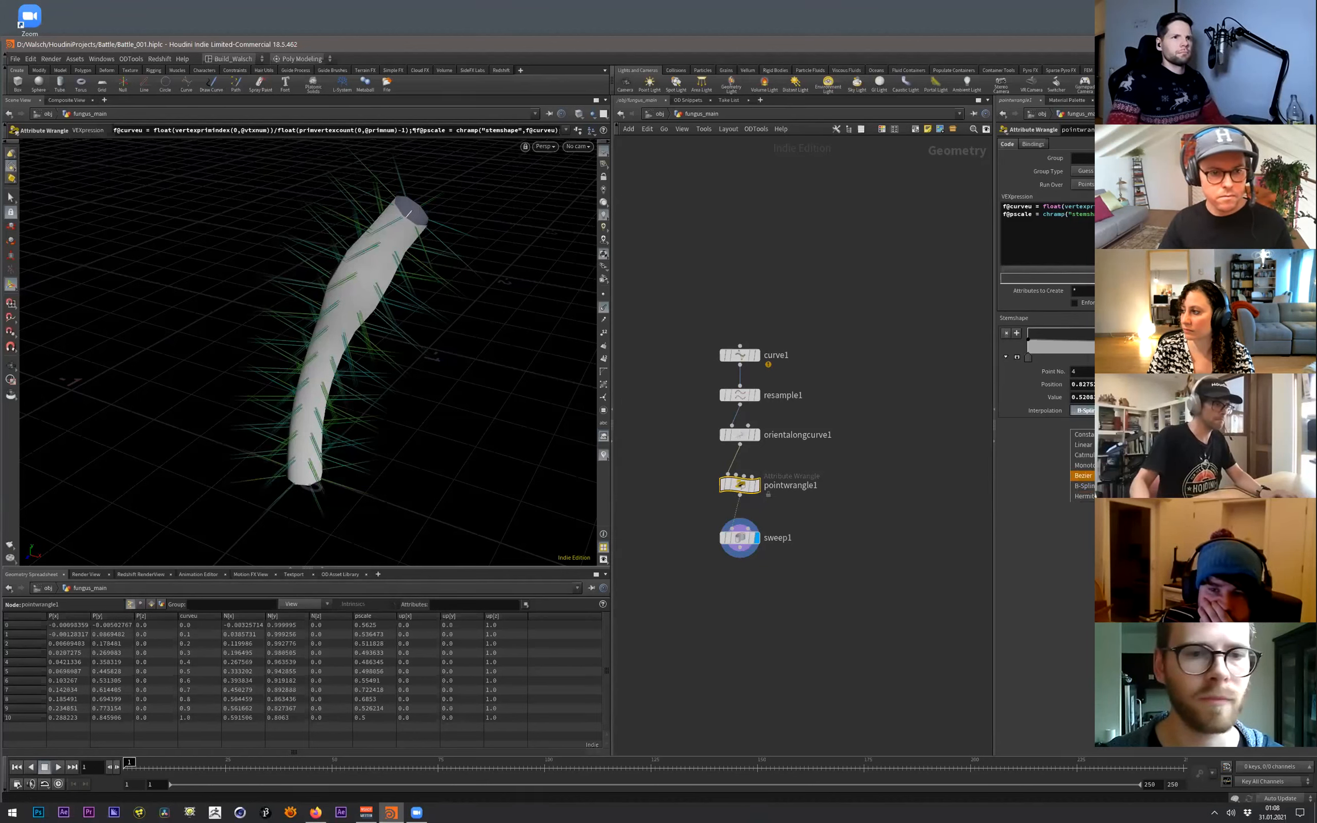
left_click(1084, 486)
left_click_drag(1255, 357, 1236, 329)
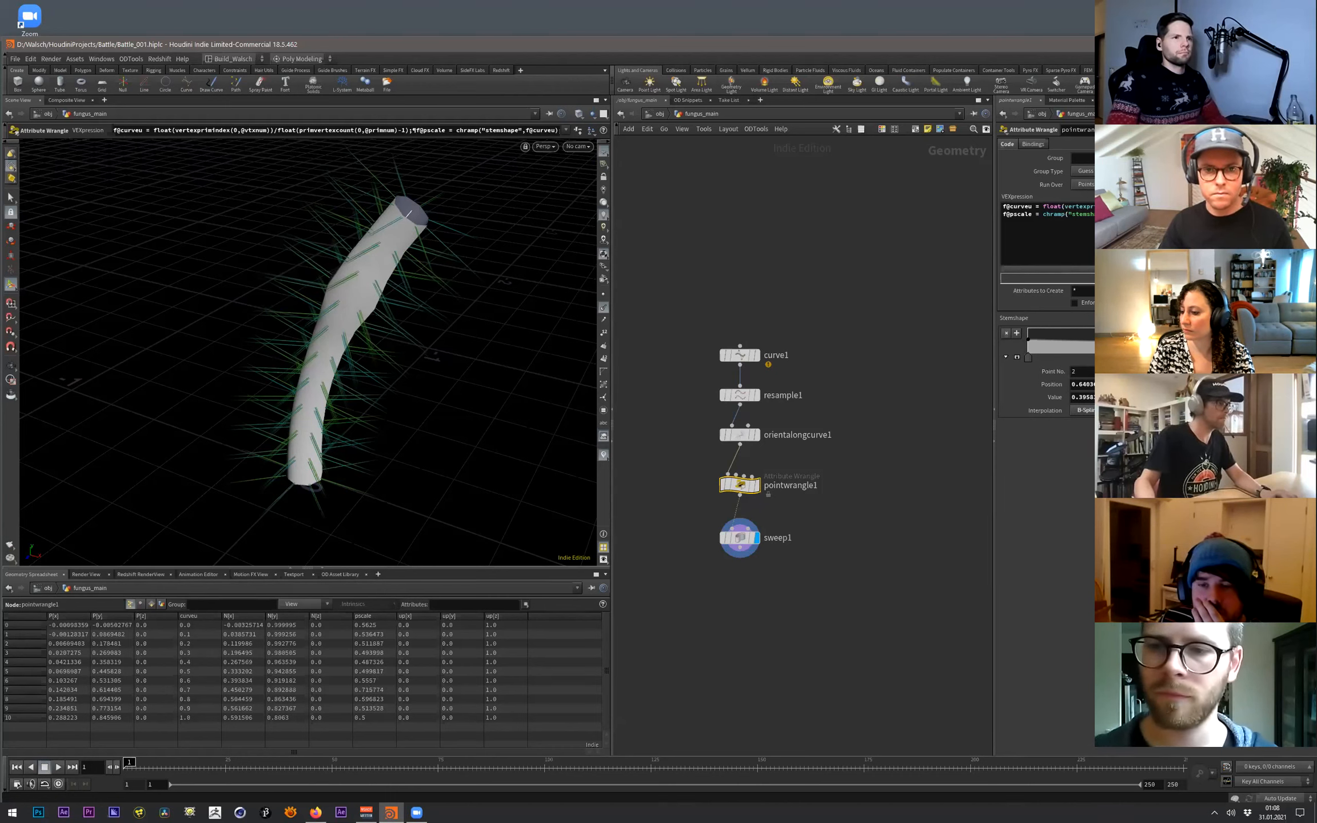
left_click_drag(1027, 339, 1027, 343)
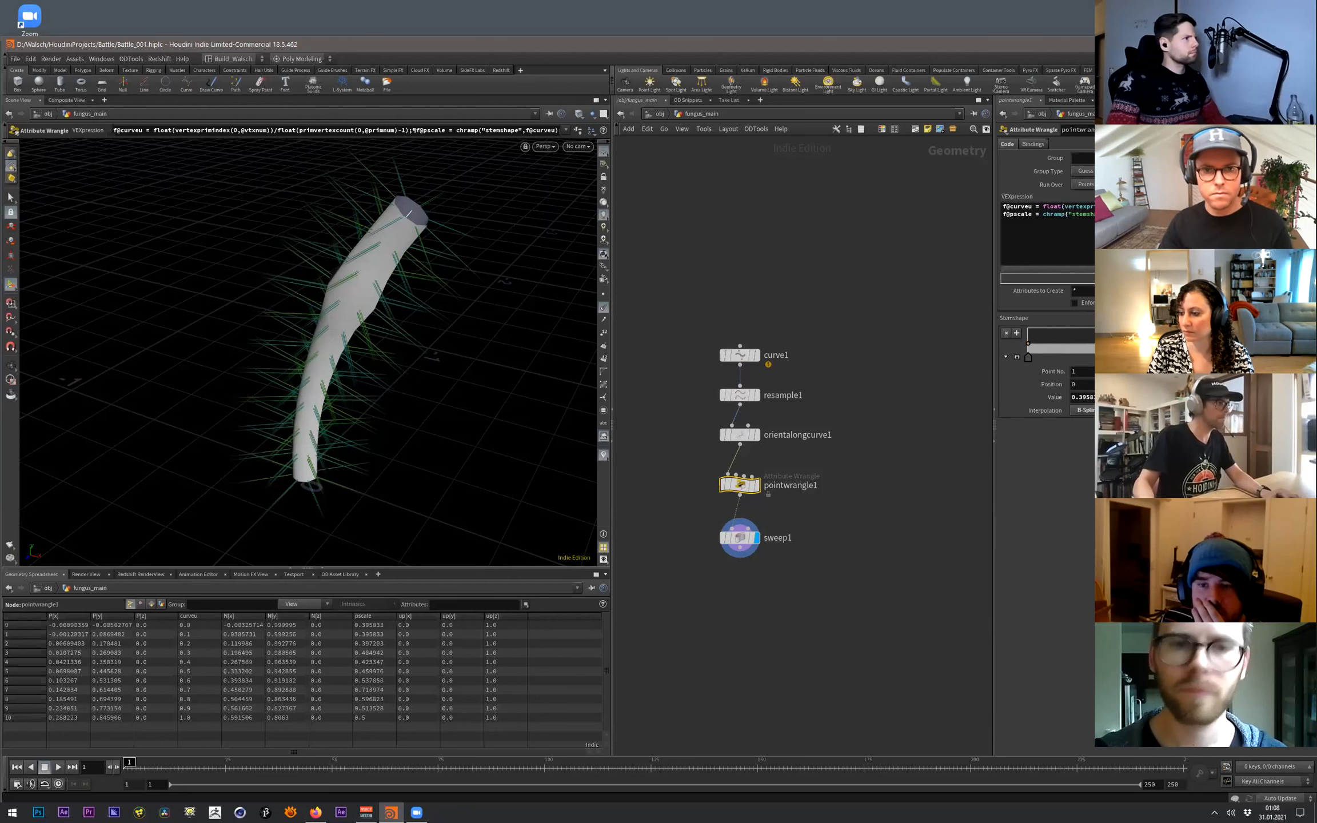
left_click_drag(1303, 340, 1303, 346)
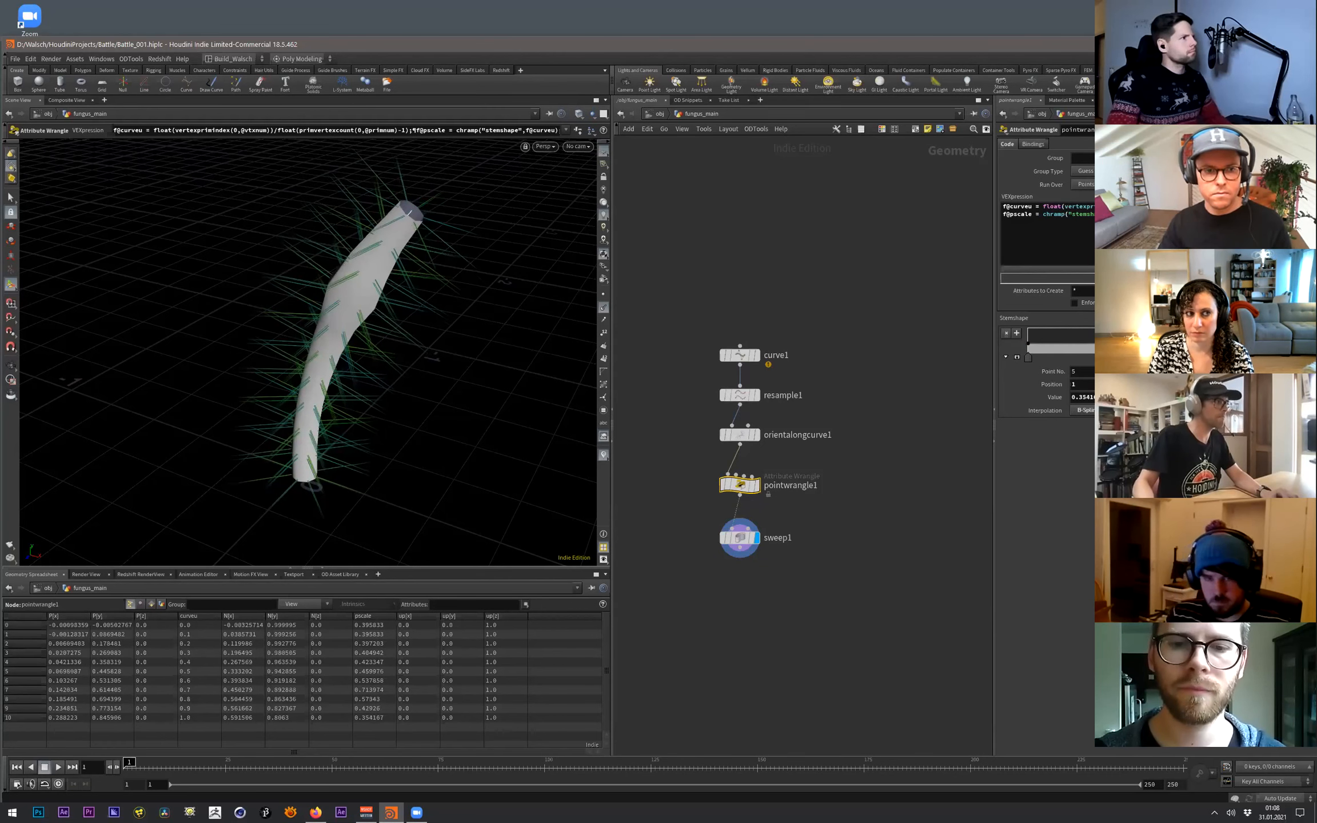
- Set the length on resample1 to 0.02 and hide the point normals to inspect the smoother stem
left_click(742, 394)
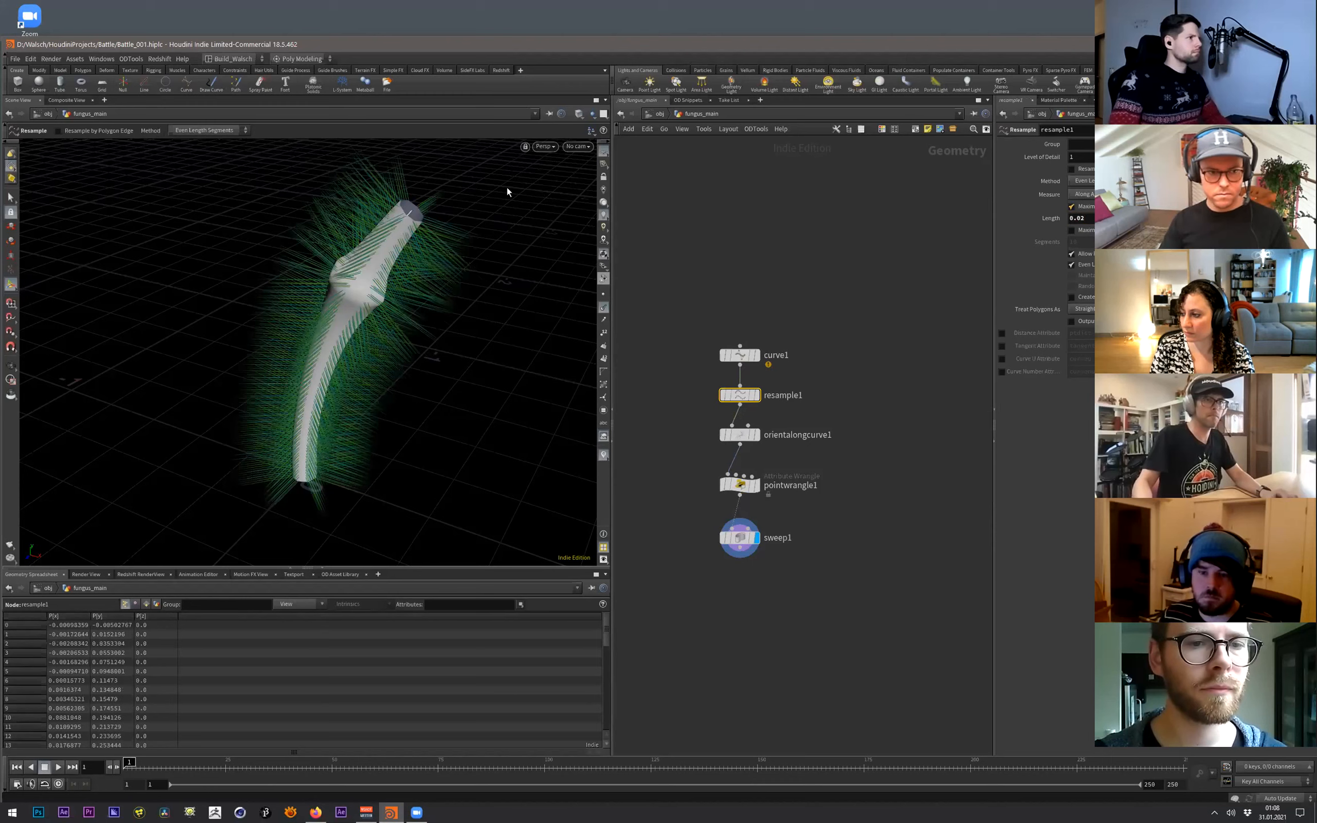
left_click(603, 307)
scroll(391, 305, "up", 3)
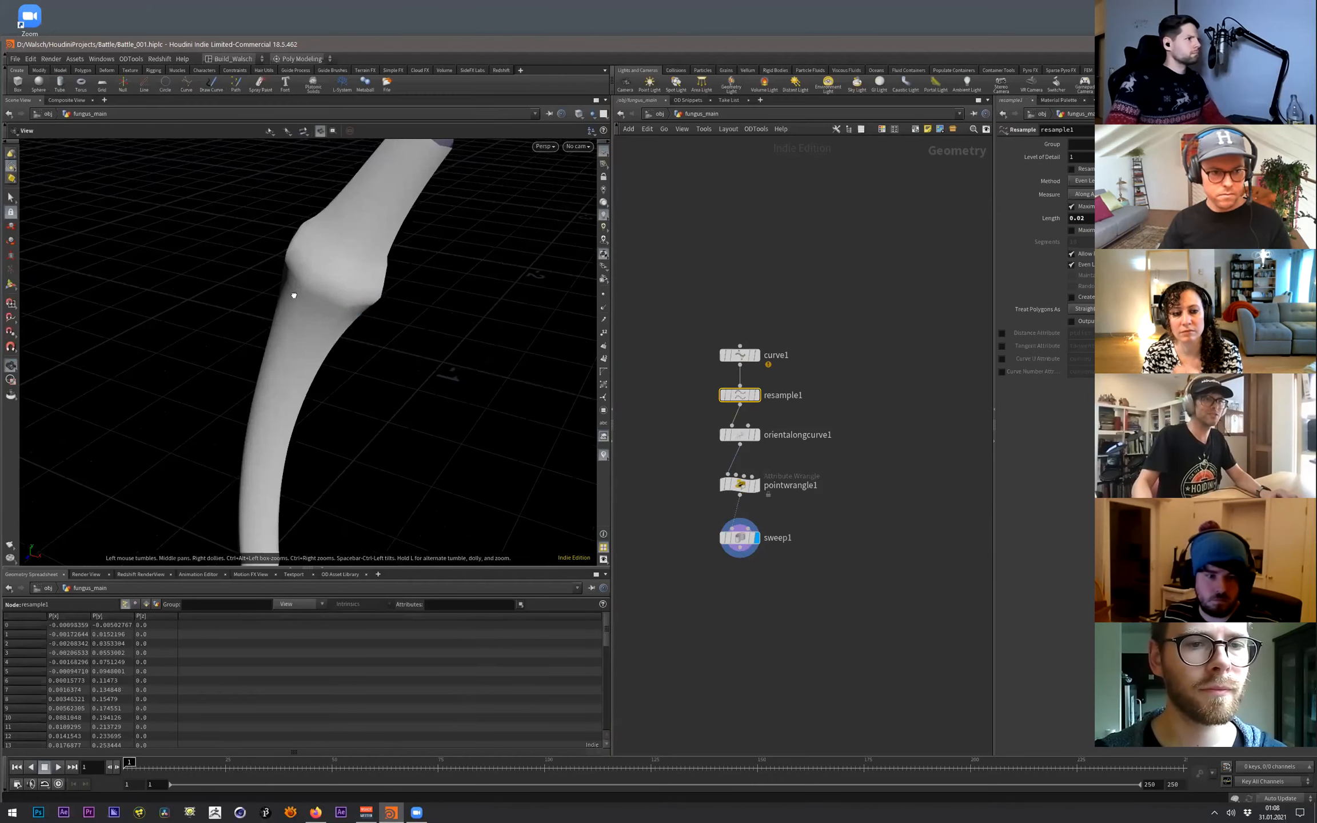
left_click_drag(292, 296, 288, 345, "alt")
scroll(286, 366, "down", 2)
middle_click_drag(286, 365, 318, 311, "alt")
left_click_drag(318, 310, 337, 280, "alt")
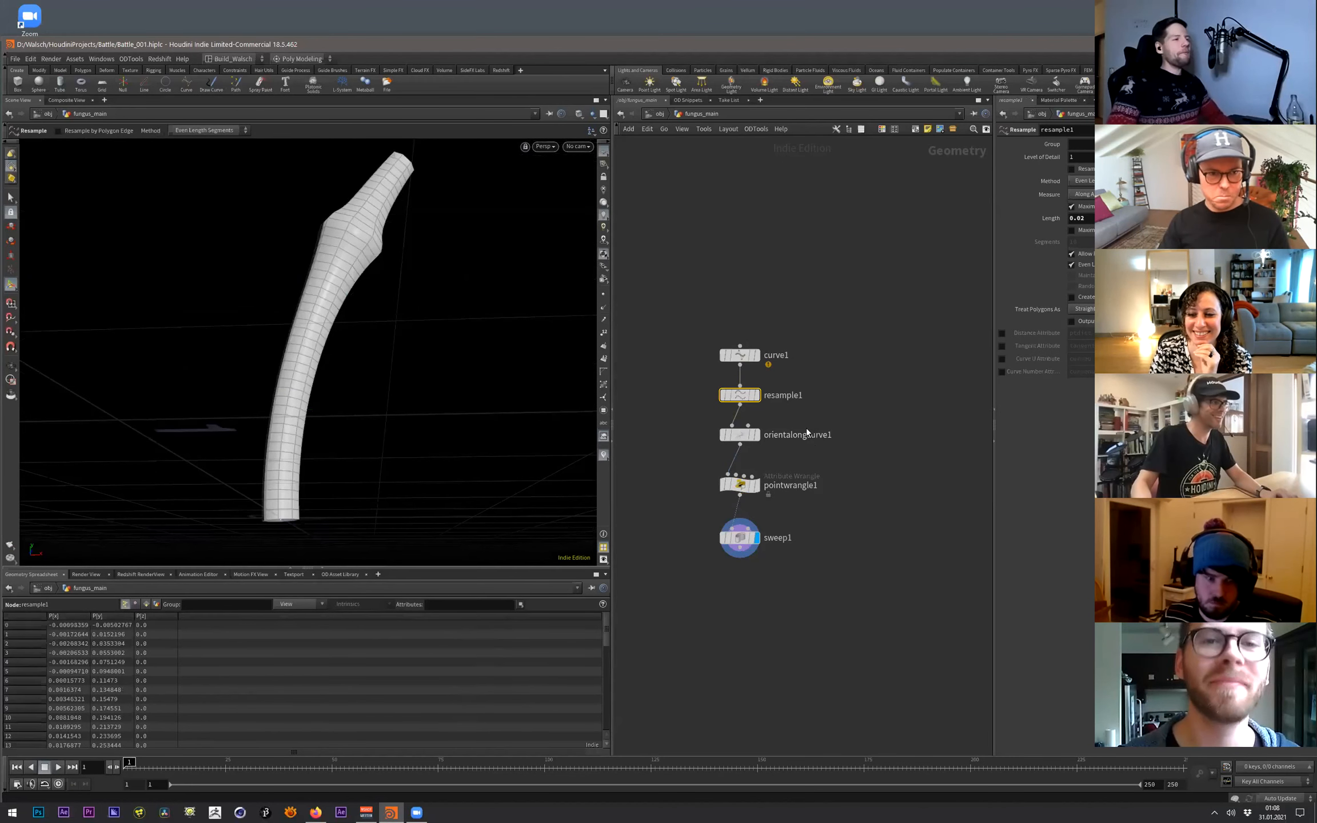
left_click_drag(317, 325, 337, 365, "alt")
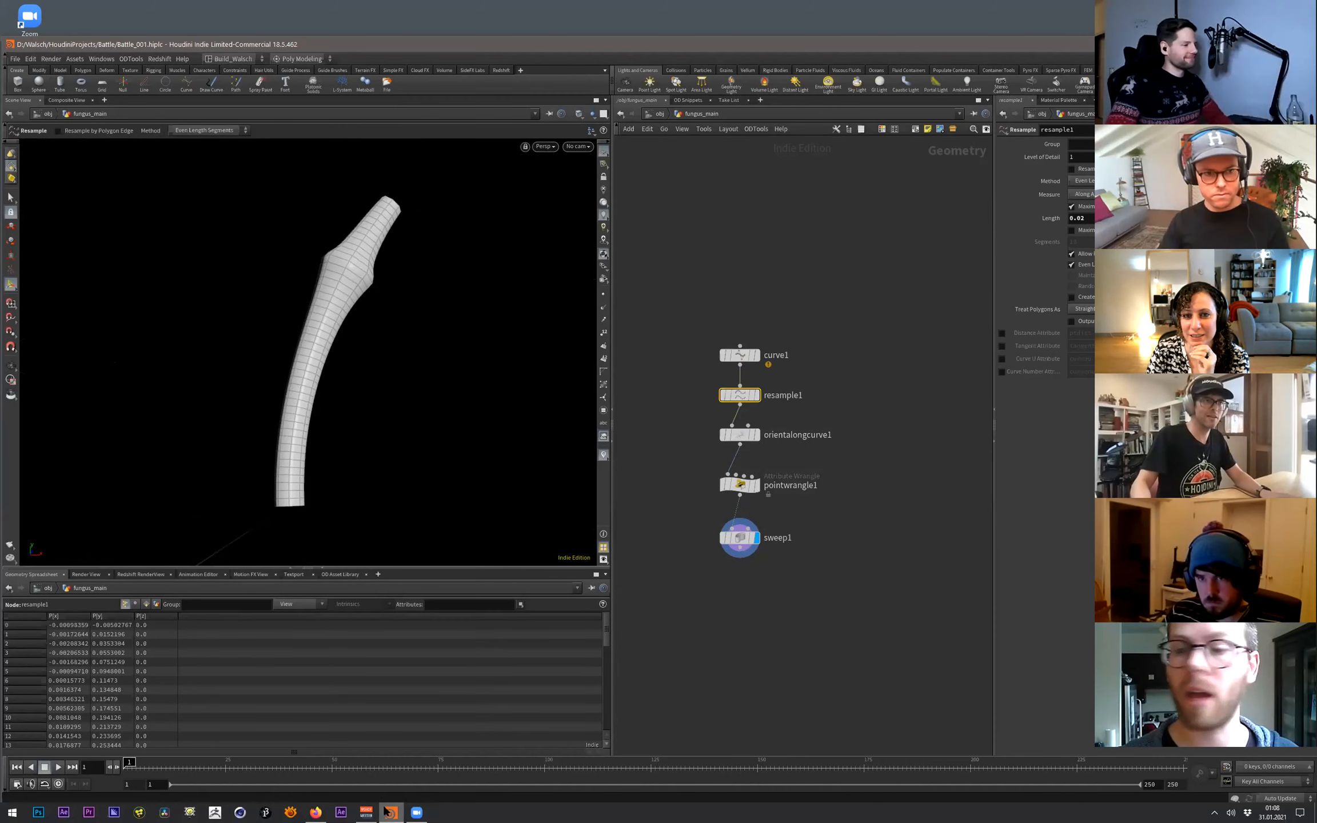
mouse_move(315, 812)
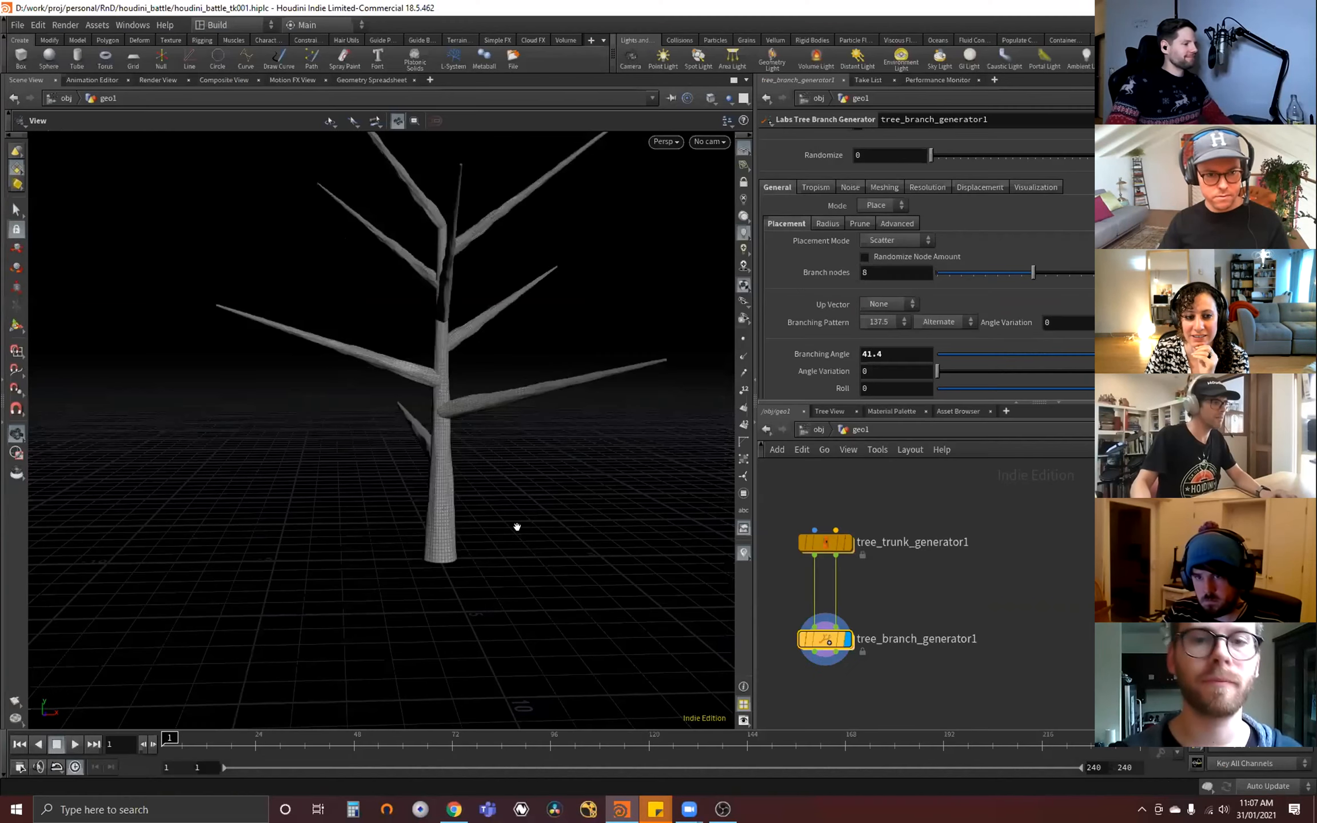
left_click_drag(504, 523, 503, 503)
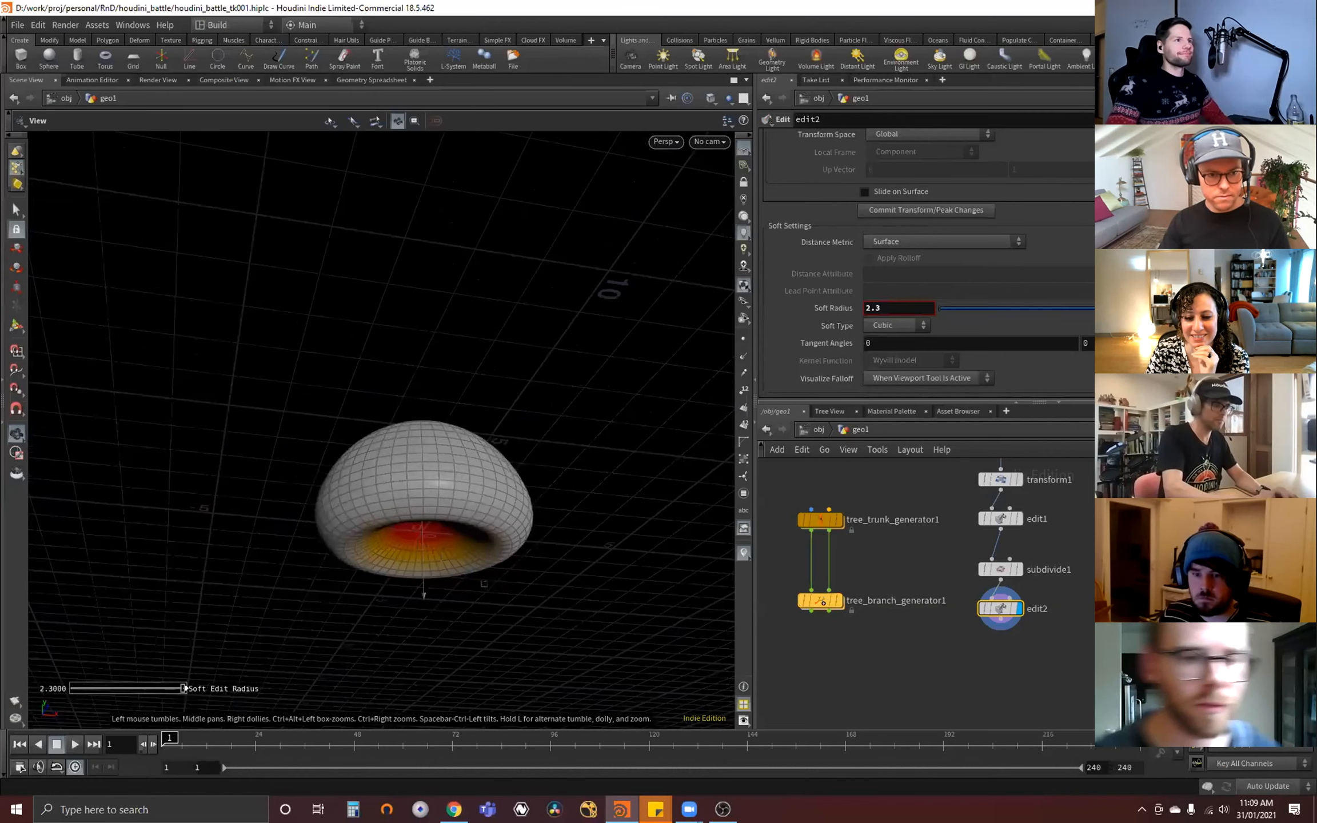
key("Return")
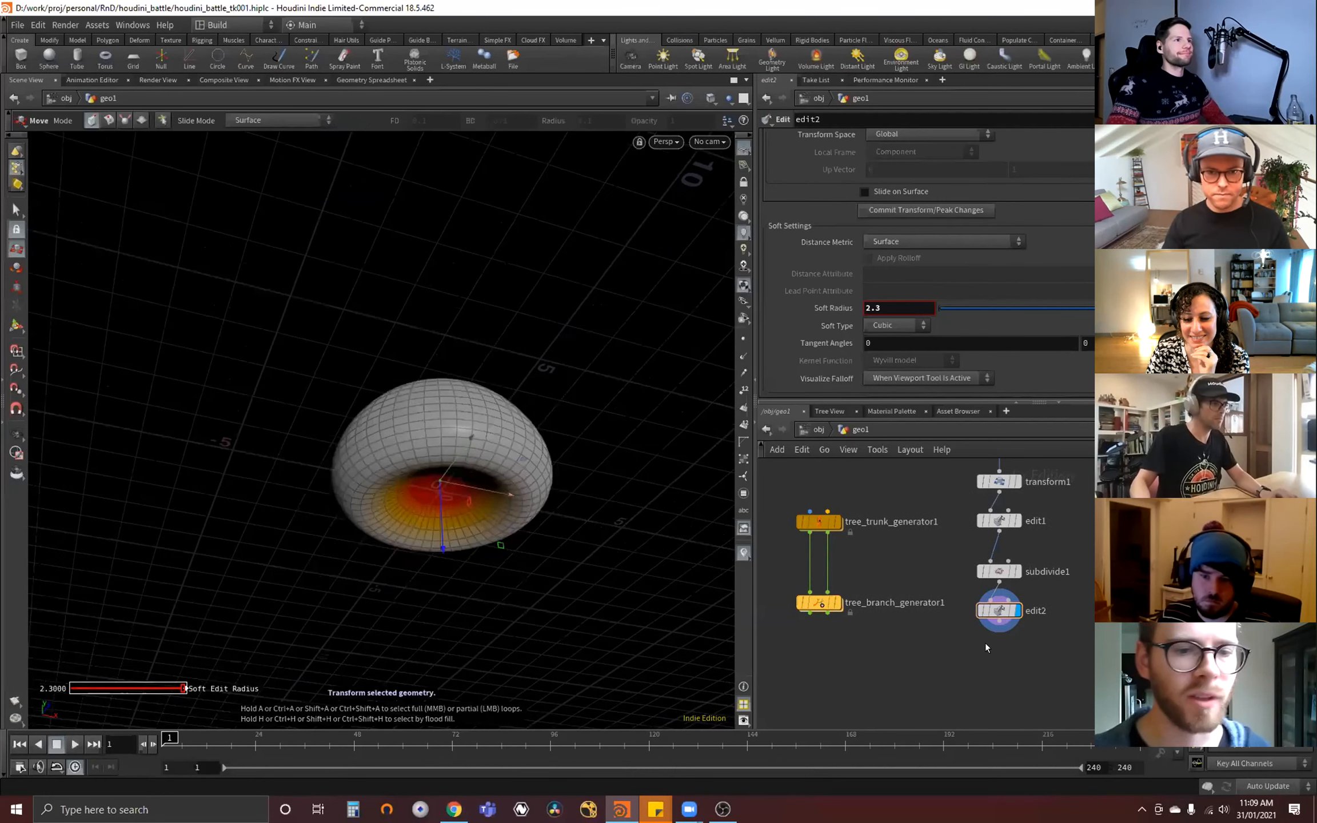
key("Tab")
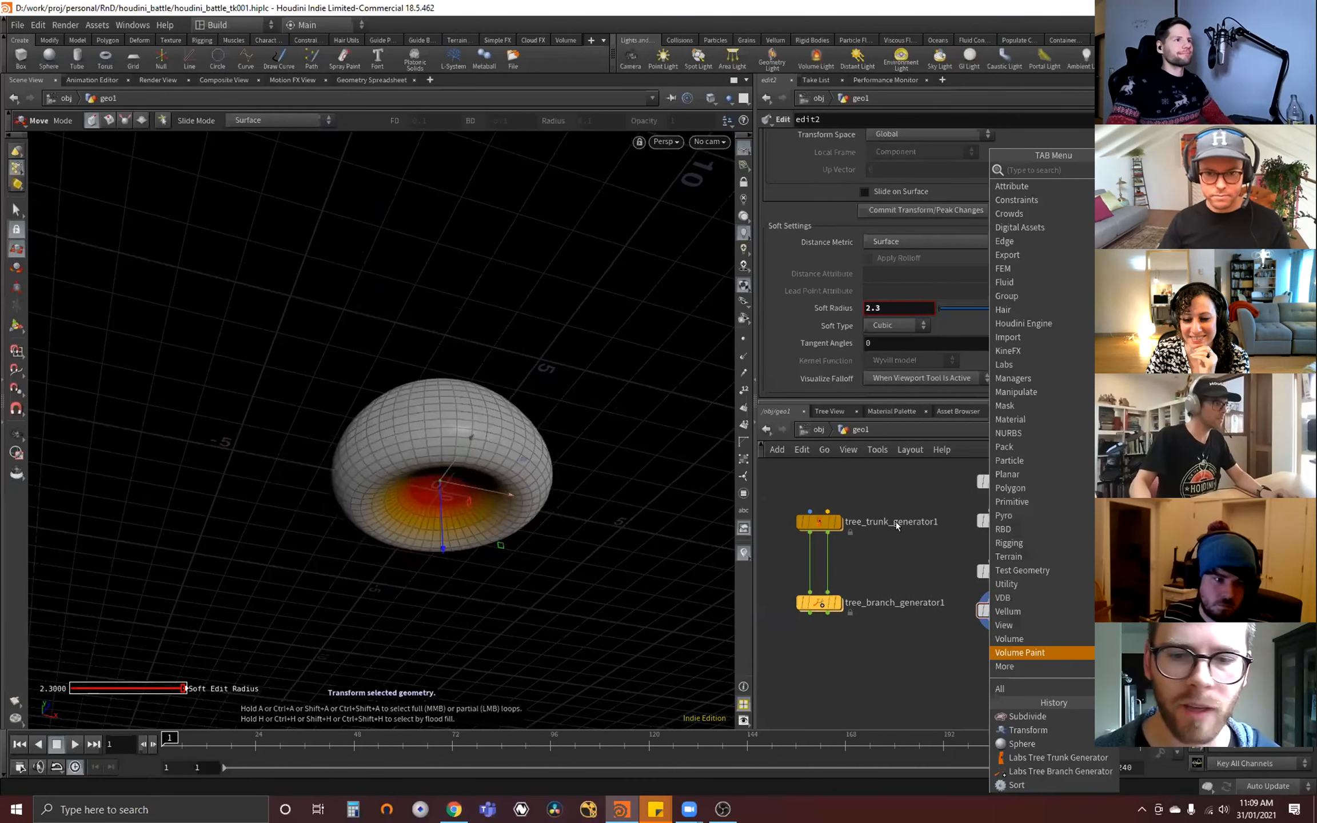
key("Escape")
key("h")
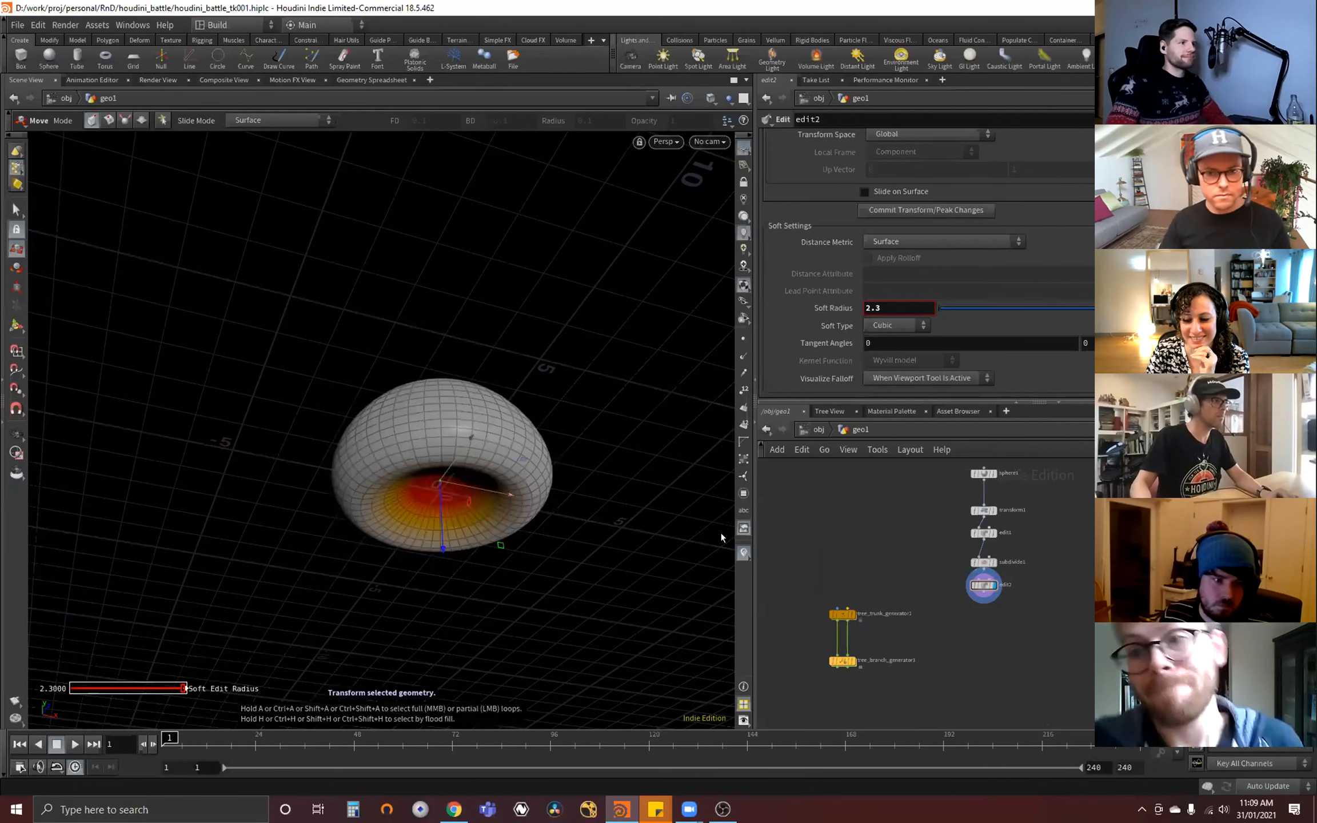
- Template the tree trunk generator node to show the trunk together with the mushroom cap
left_click(850, 614)
left_click_drag(440, 550, 984, 624)
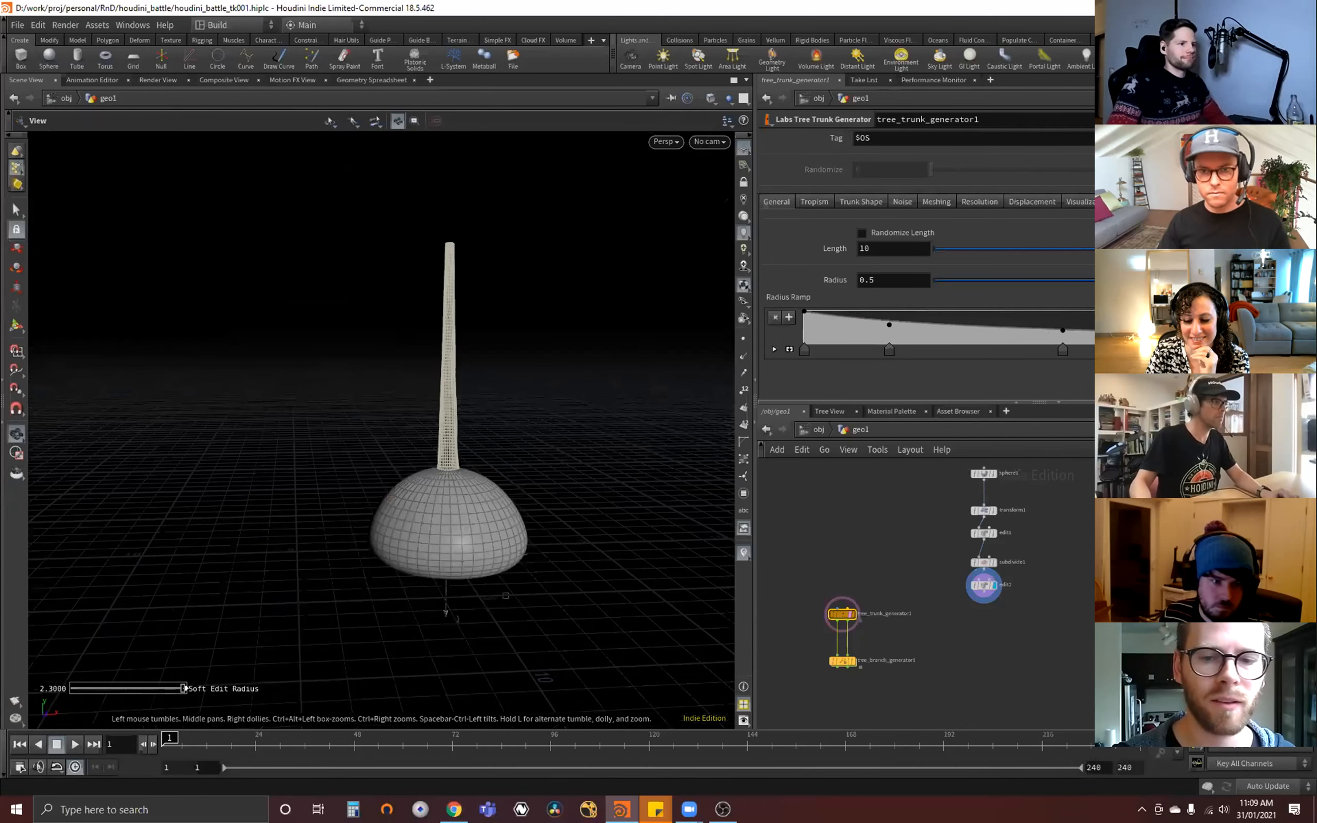
- Add a Transform node after edit2 and raise the mushroom cap above the trunk to a Y translation of 9.38111
key("Tab")
type("tra")
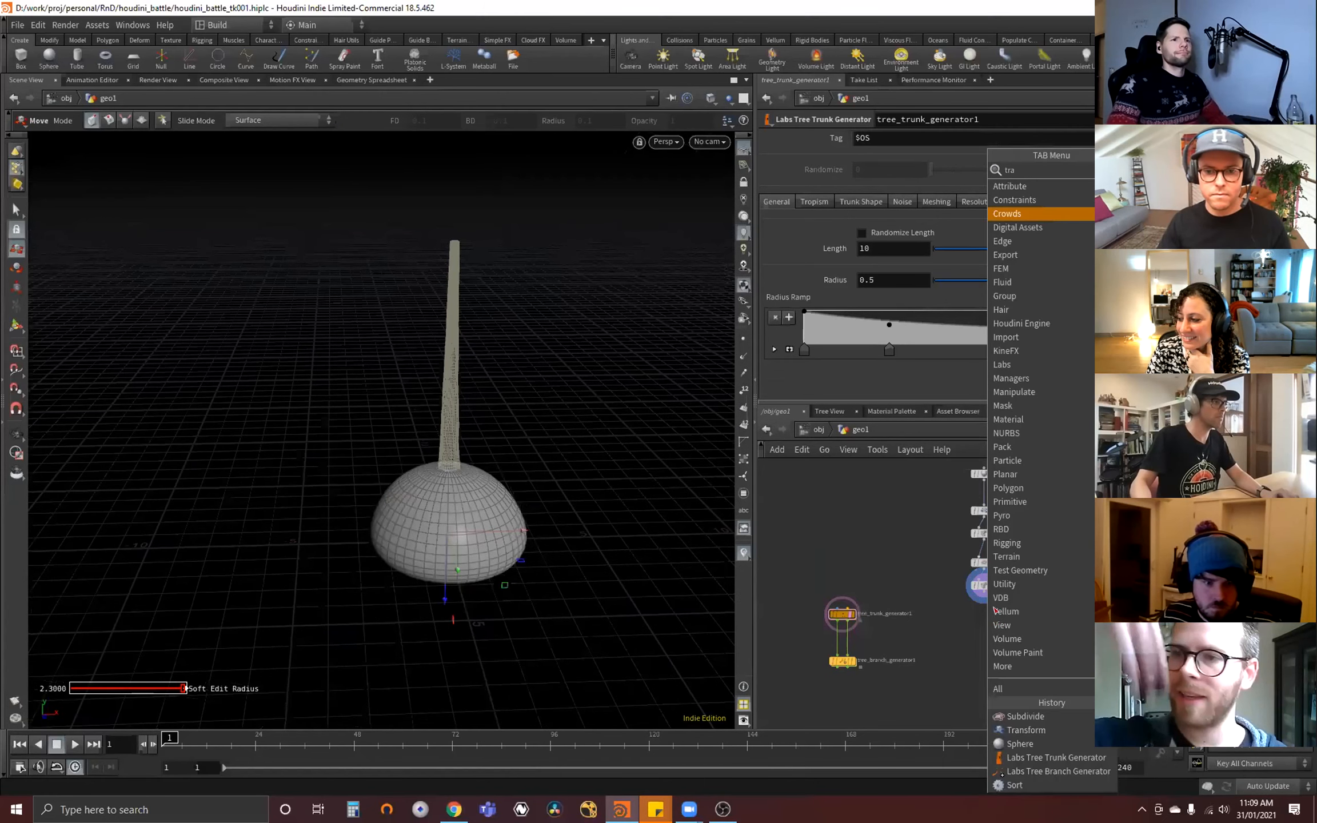
key("Return")
left_click(1000, 625)
left_click_drag(444, 583, 449, 420)
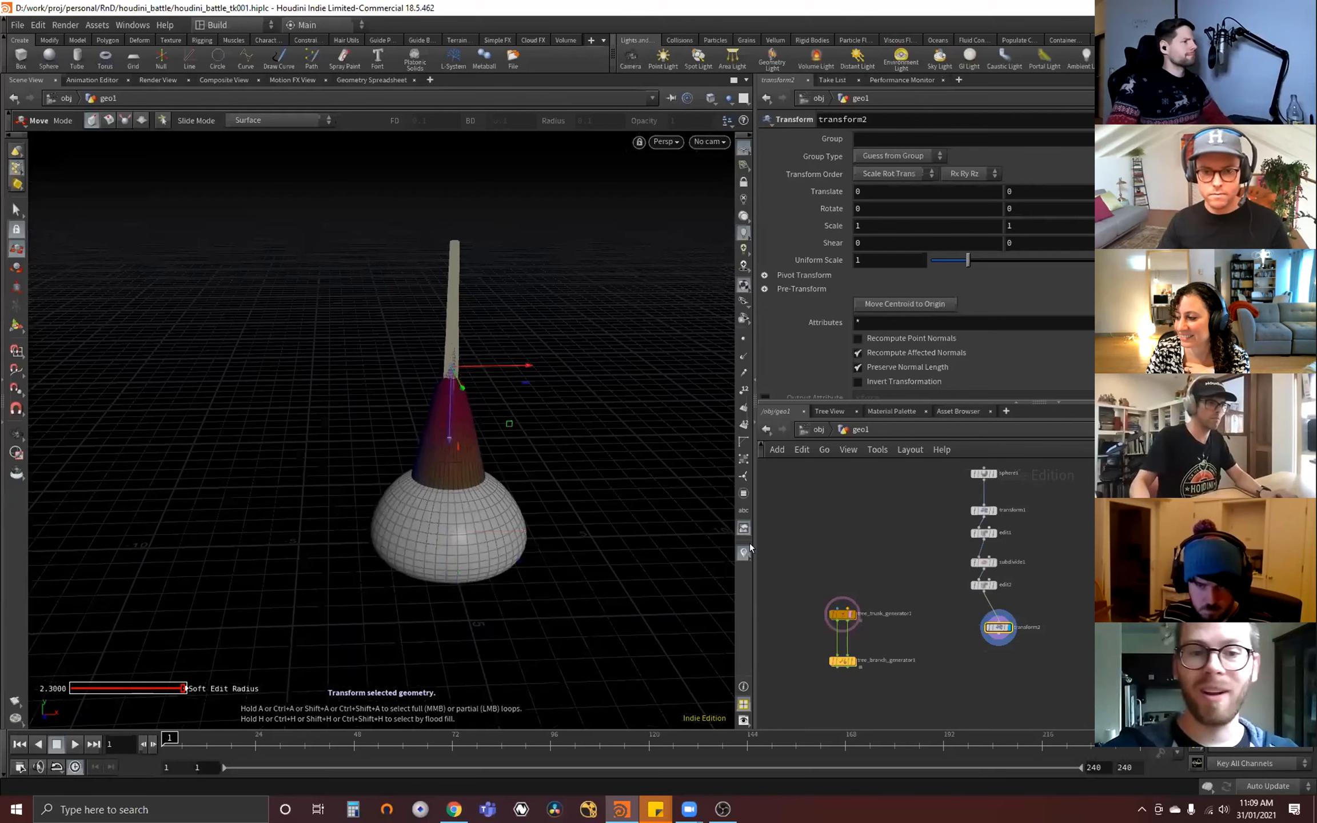
key("ctrl+z")
left_click_drag(444, 500, 455, 215)
key("Escape")
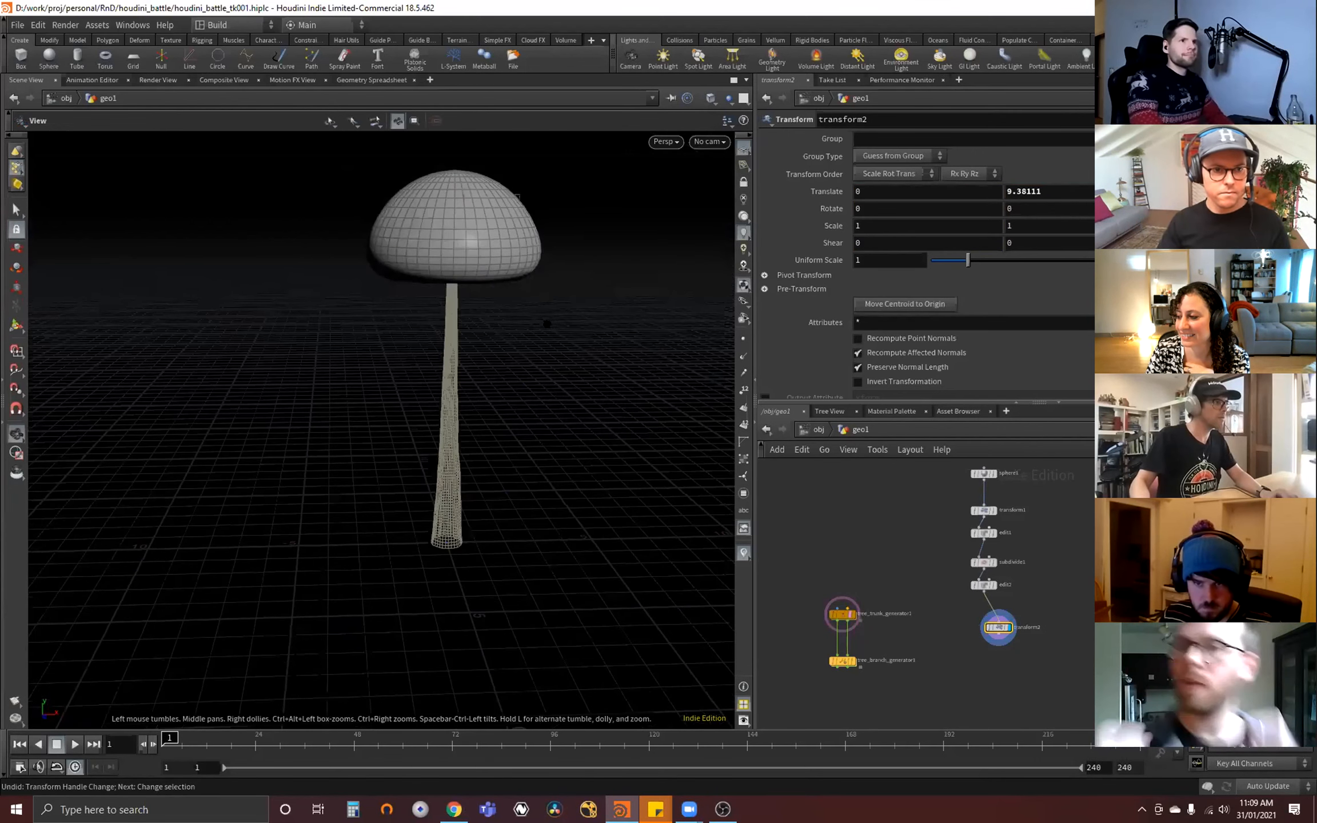
- Inspect the cap on top of the trunk and select the tree branch generator node to show its parameters
left_click_drag(635, 350, 470, 423)
scroll(446, 400, "up", 2)
scroll(903, 629, "up", 3)
middle_click_drag(903, 629, 934, 544)
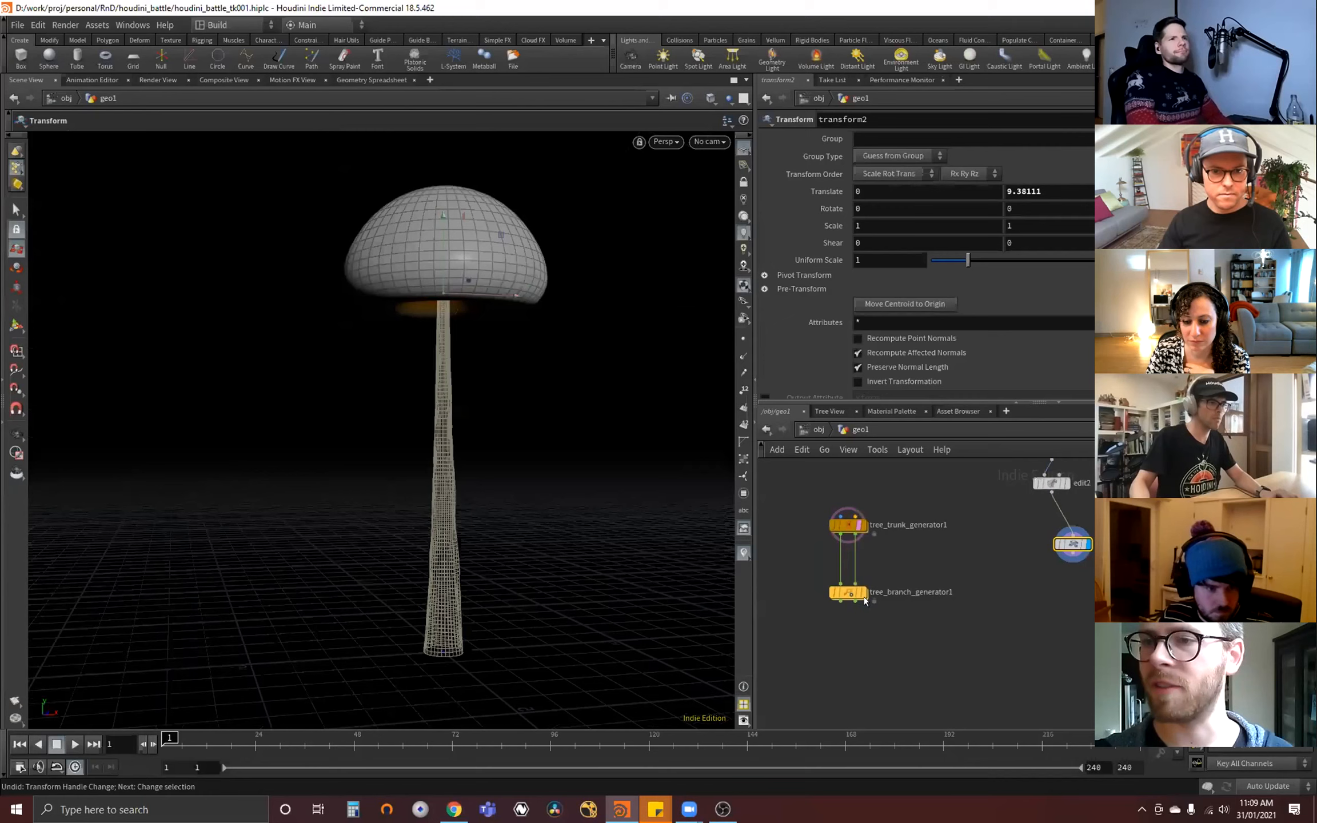
left_click(857, 594)
middle_click_drag(762, 658, 732, 696)
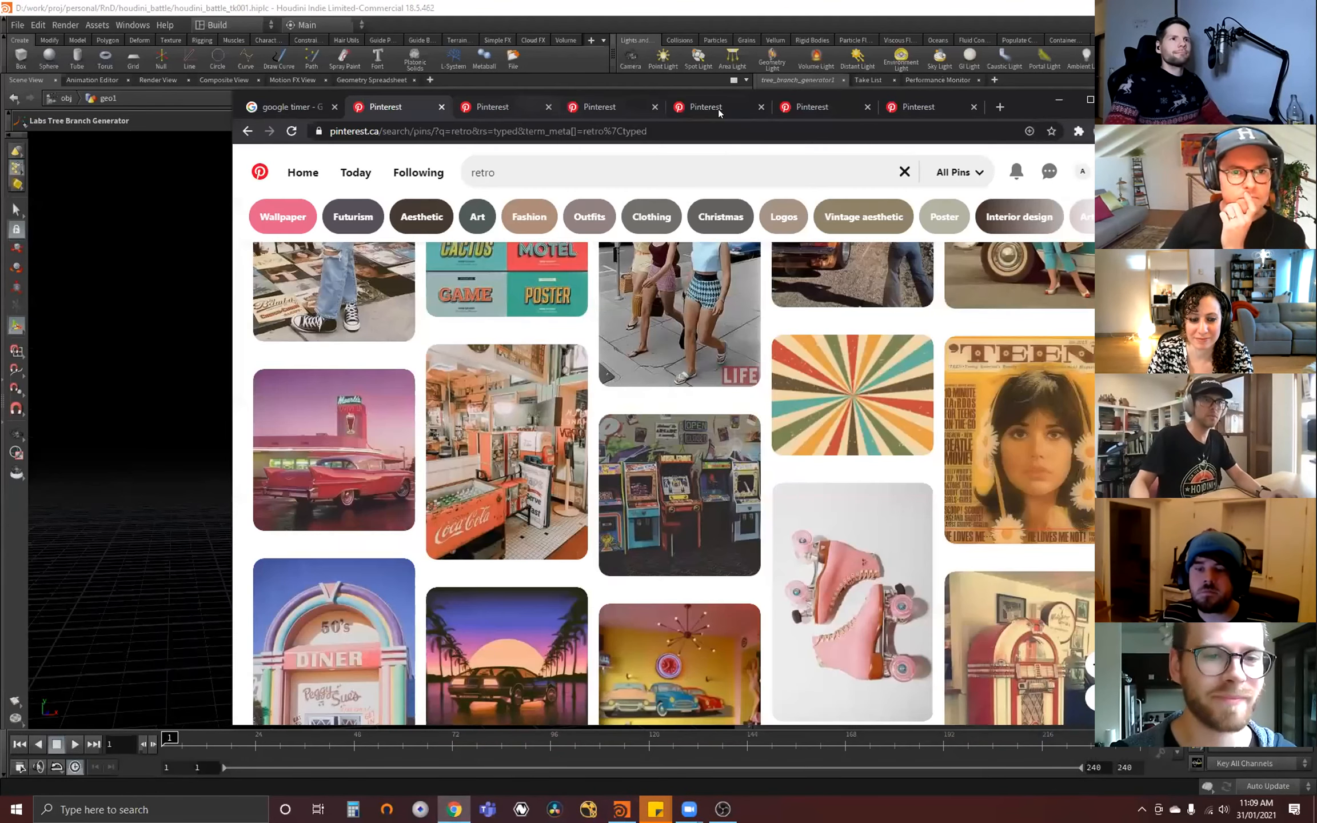
- Switch to Chrome and look through the open Pinterest mushroom pins, the retro search results and the fungi search results
left_click(717, 110)
left_click(815, 109)
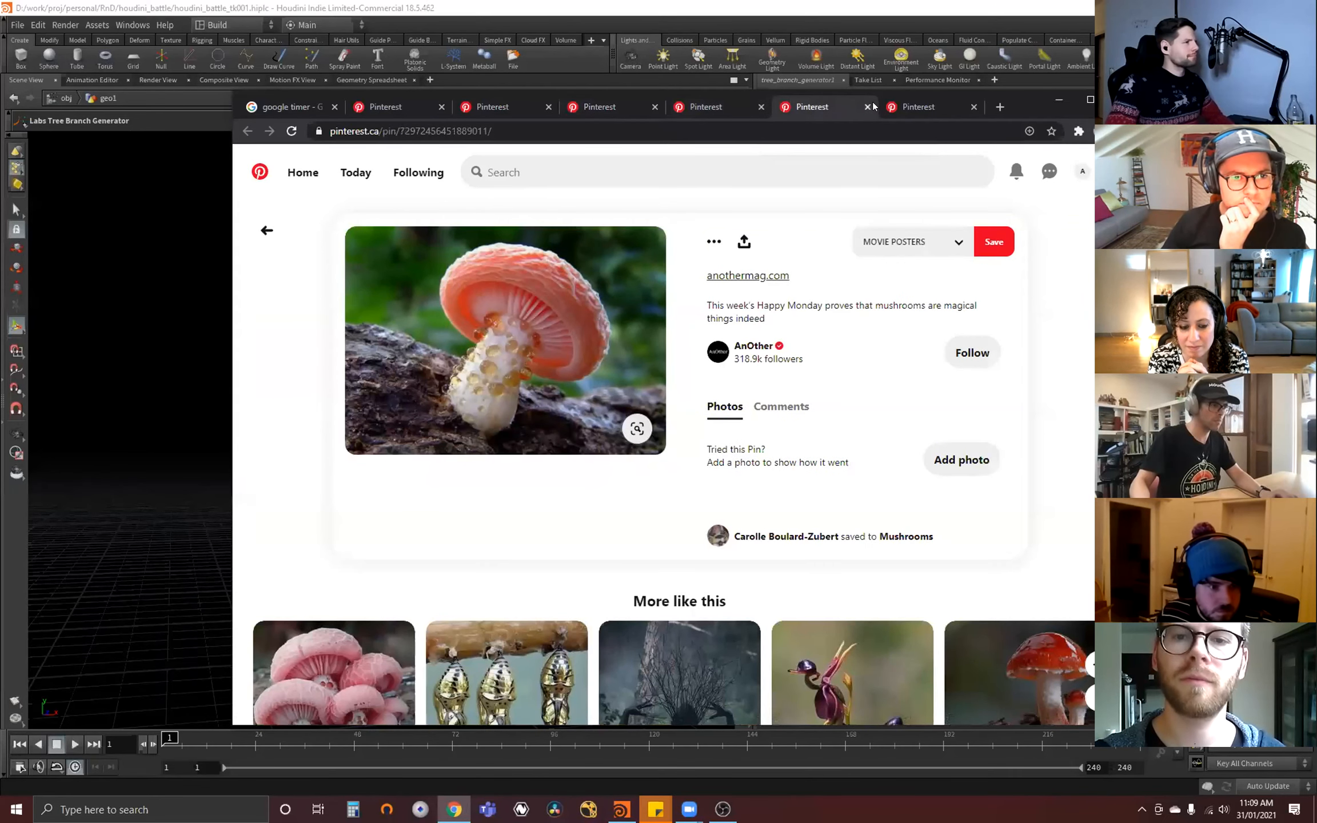
left_click(932, 106)
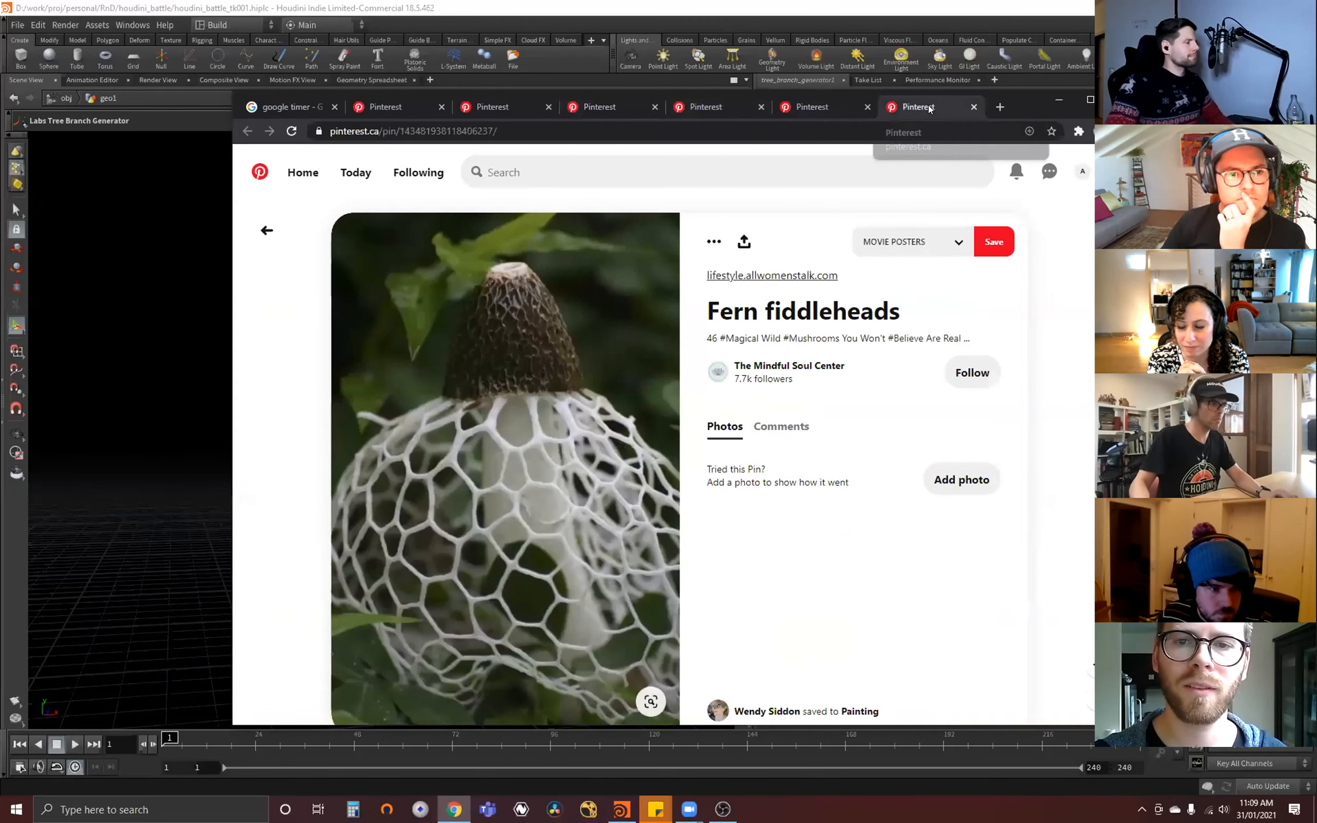
left_click(488, 107)
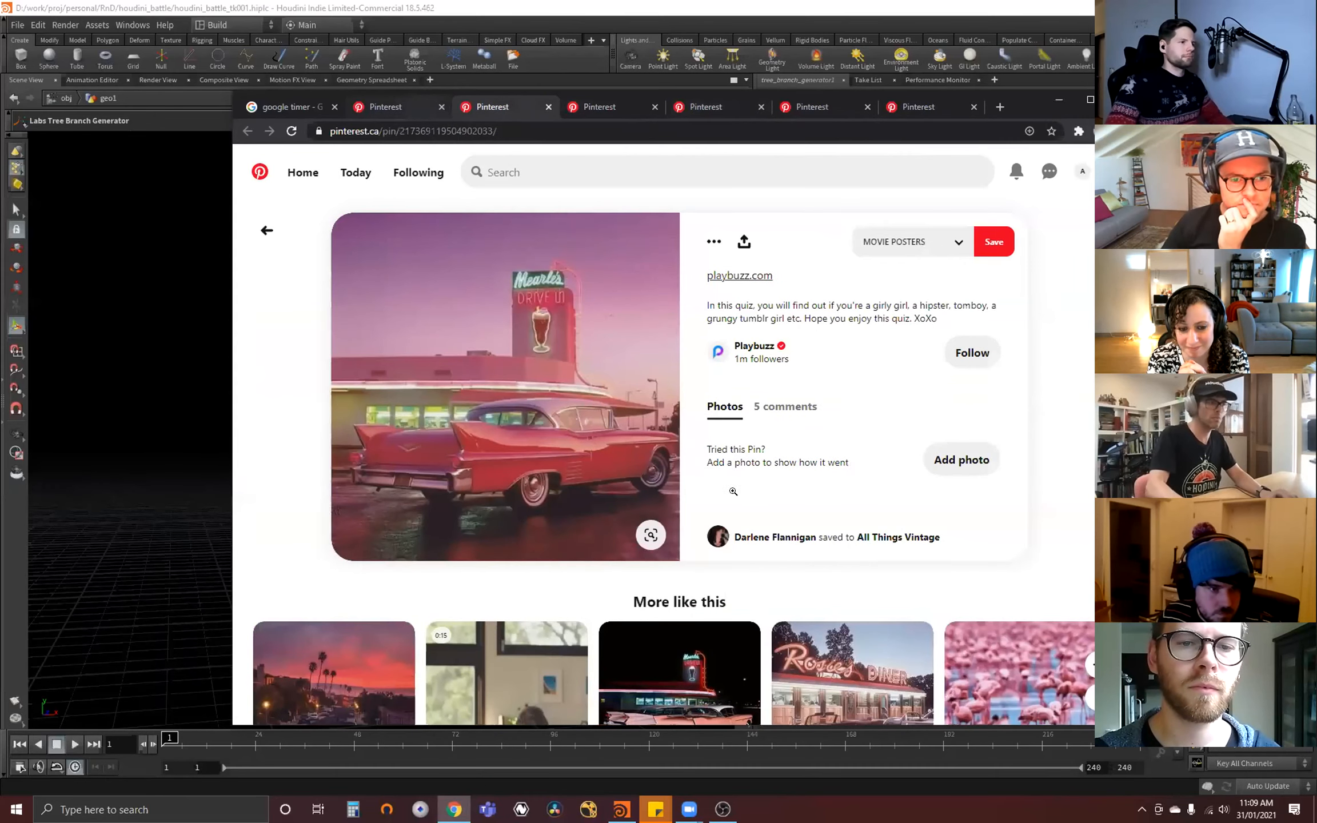
key("ctrl+shift+Tab")
scroll(823, 510, "down", 4)
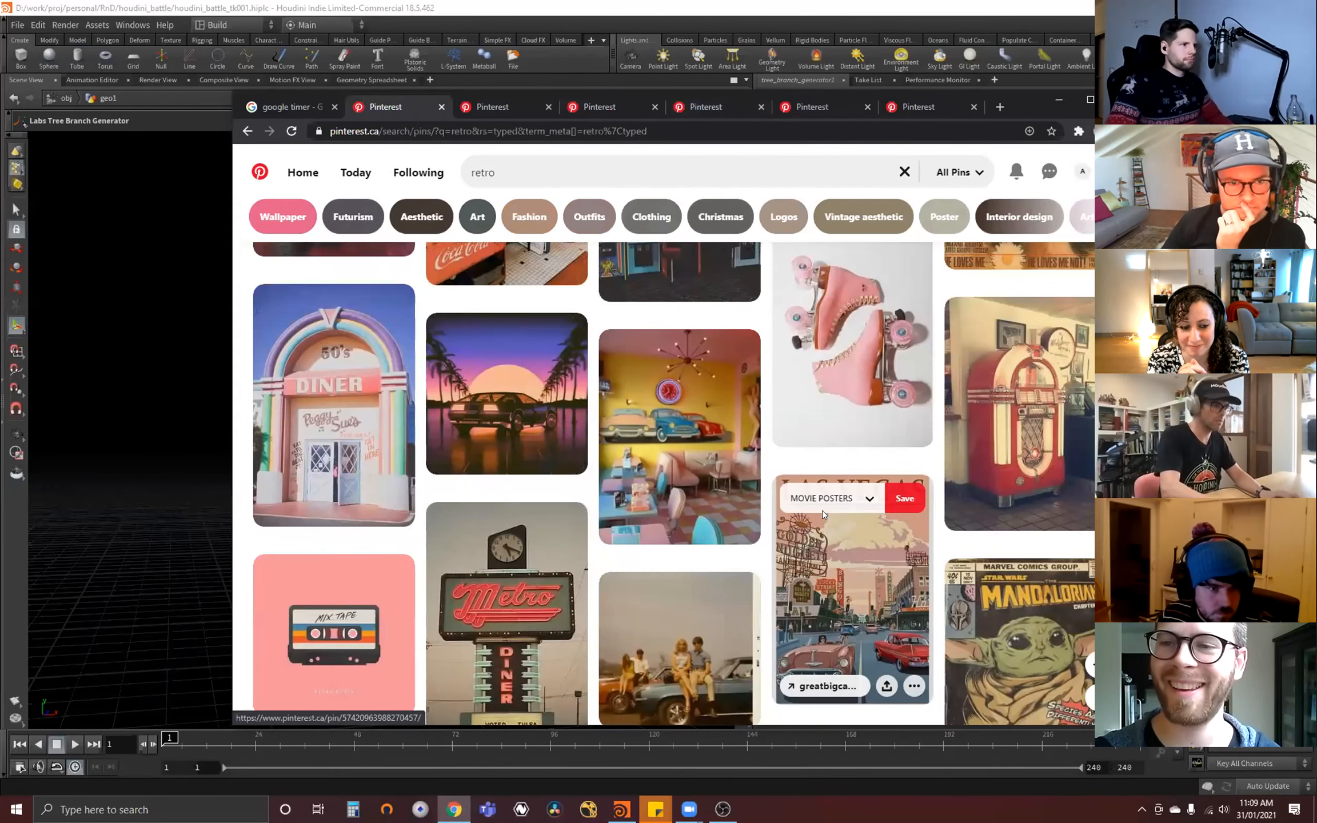
scroll(822, 512, "down", 5)
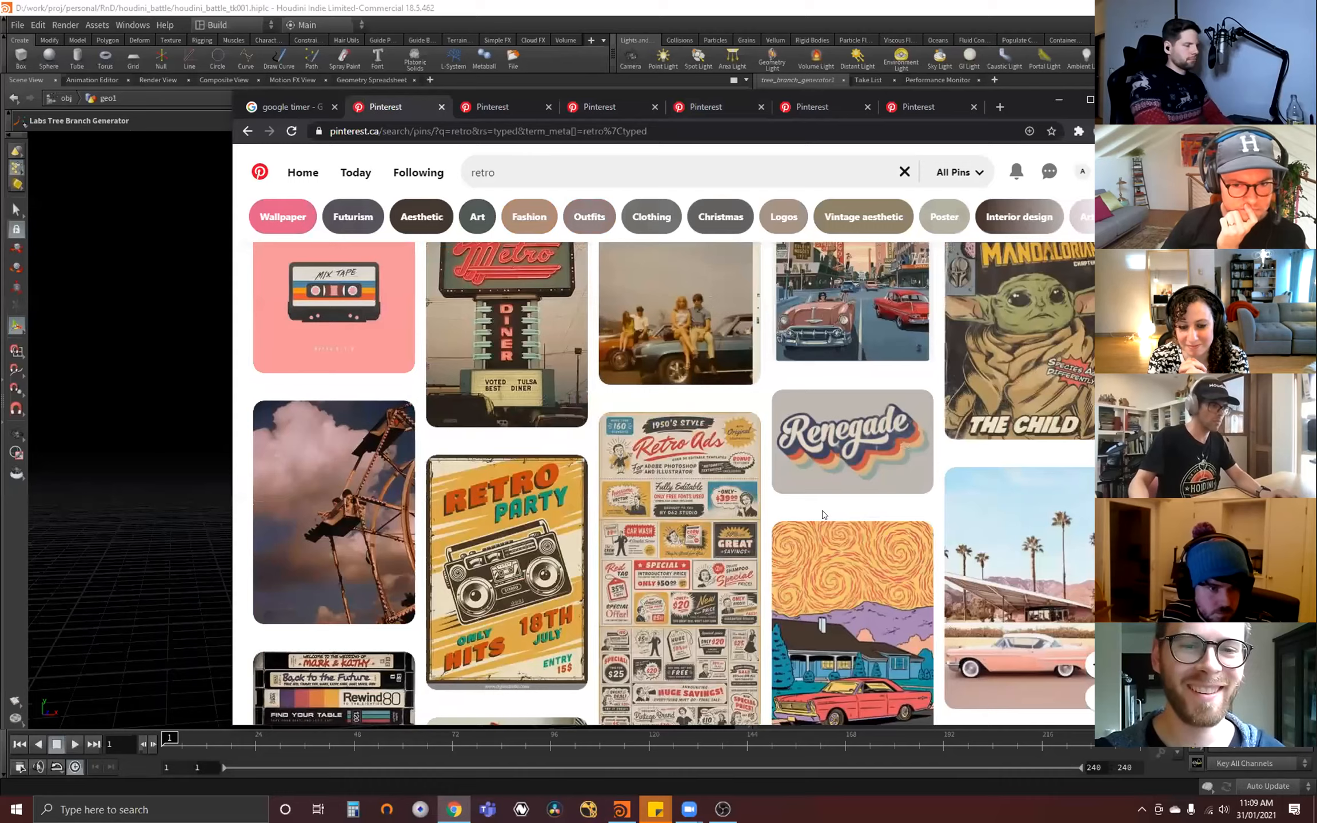
scroll(823, 514, "up", 8)
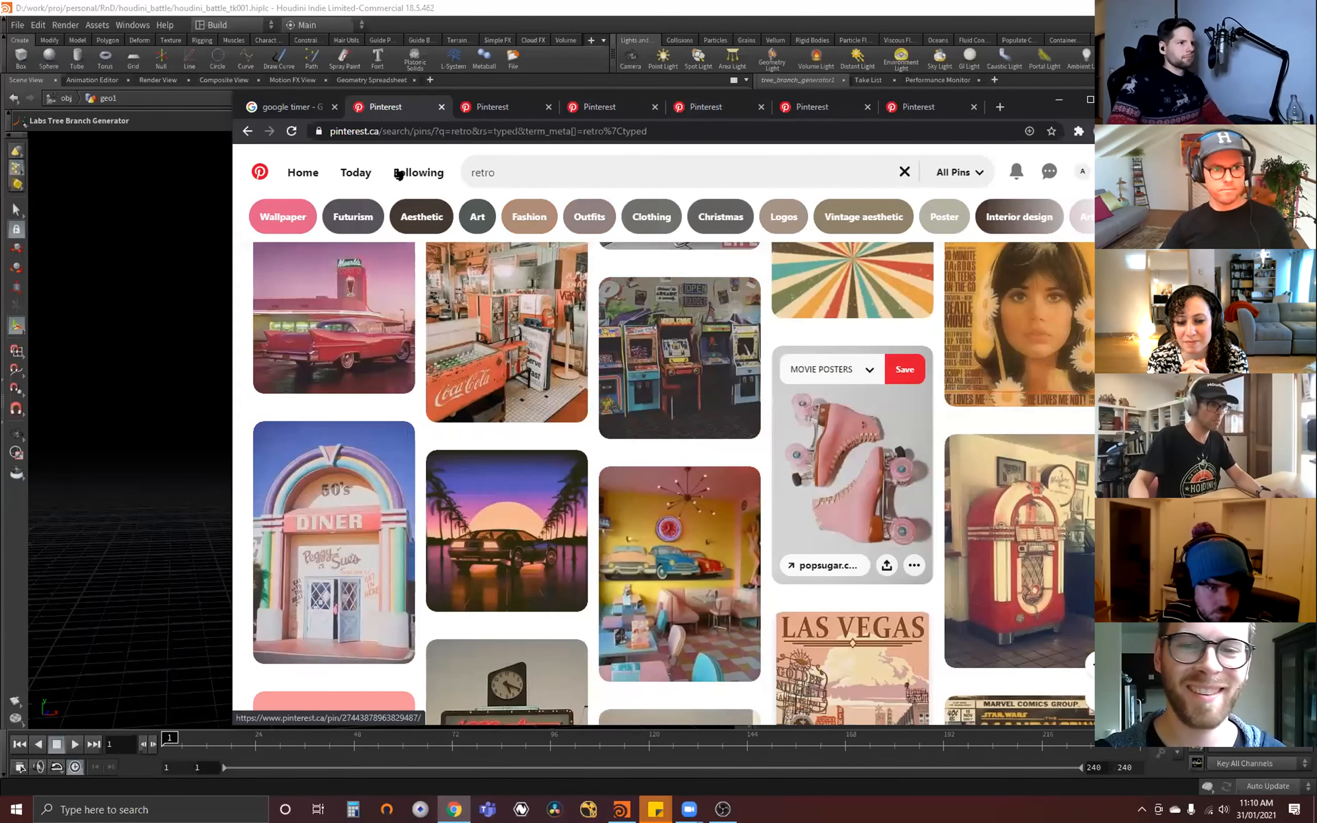
scroll(709, 578, "up", 5)
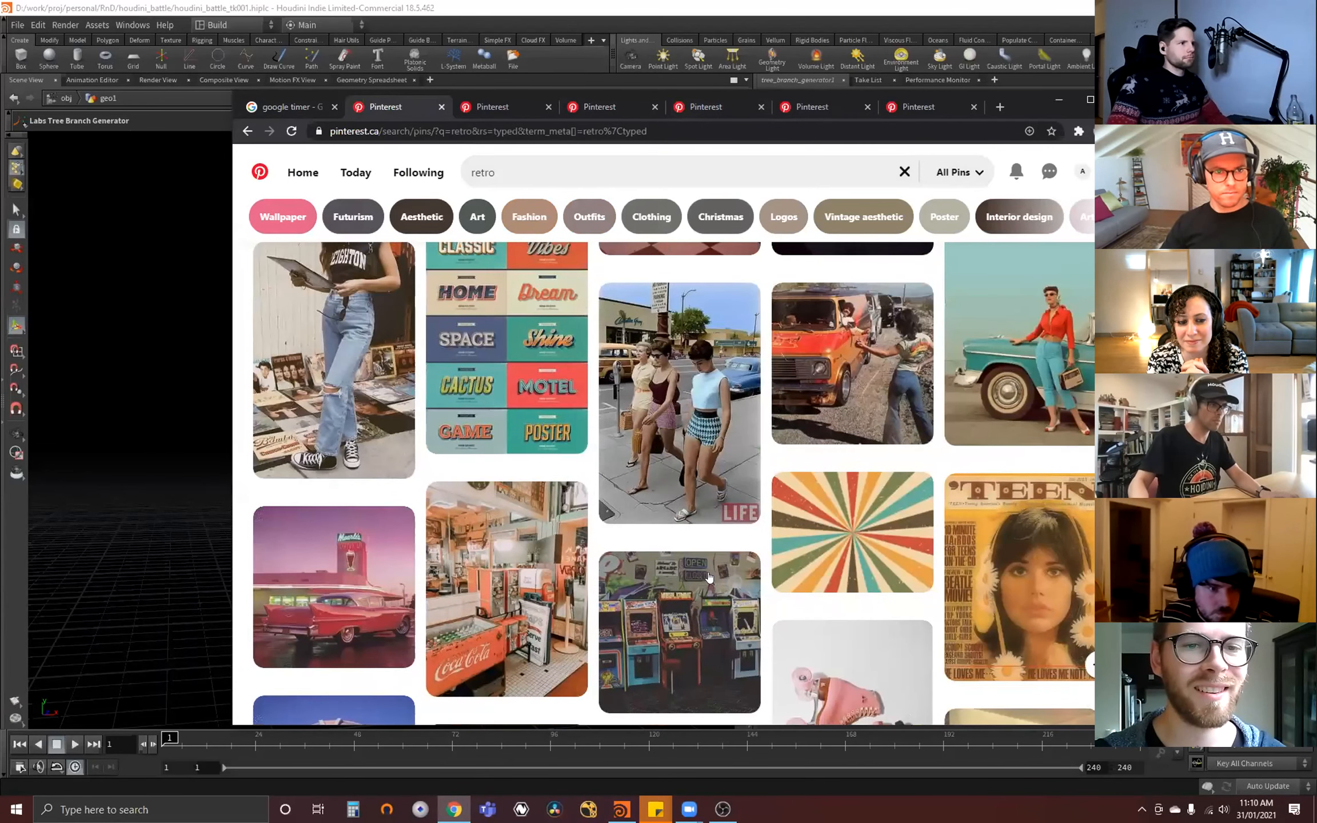
scroll(708, 577, "up", 2)
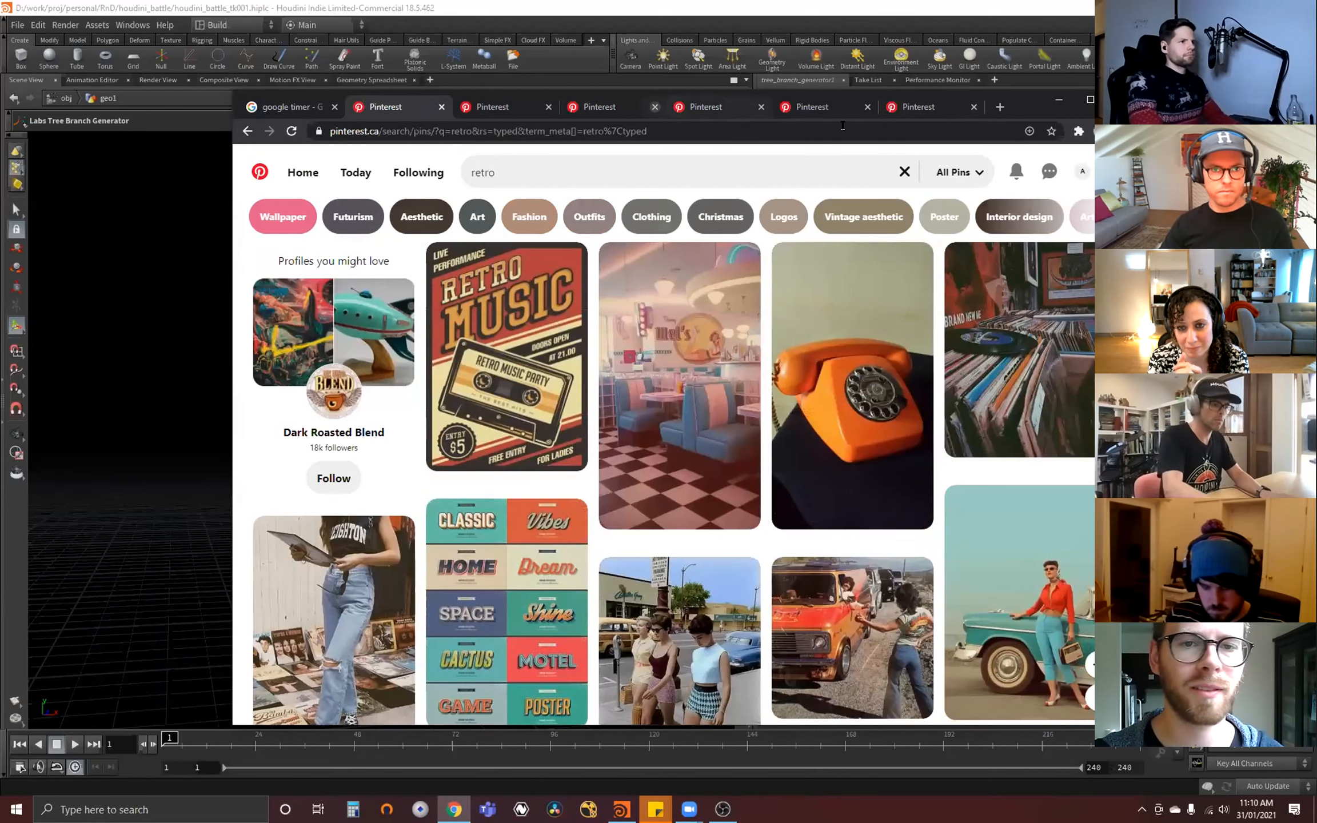
left_click(606, 107)
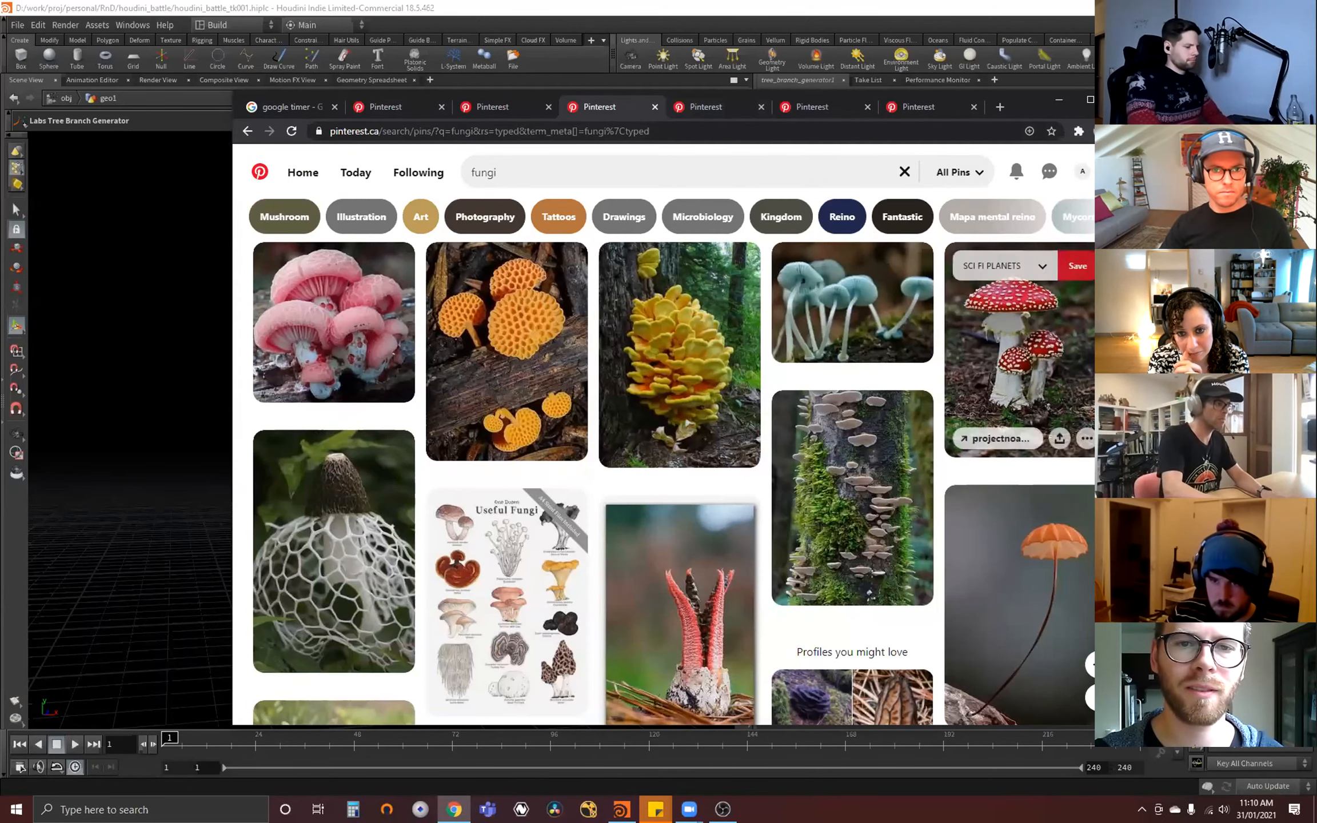
- Return to Houdini and display the tree trunk generator on its own to inspect the plain trunk
key("alt+Tab")
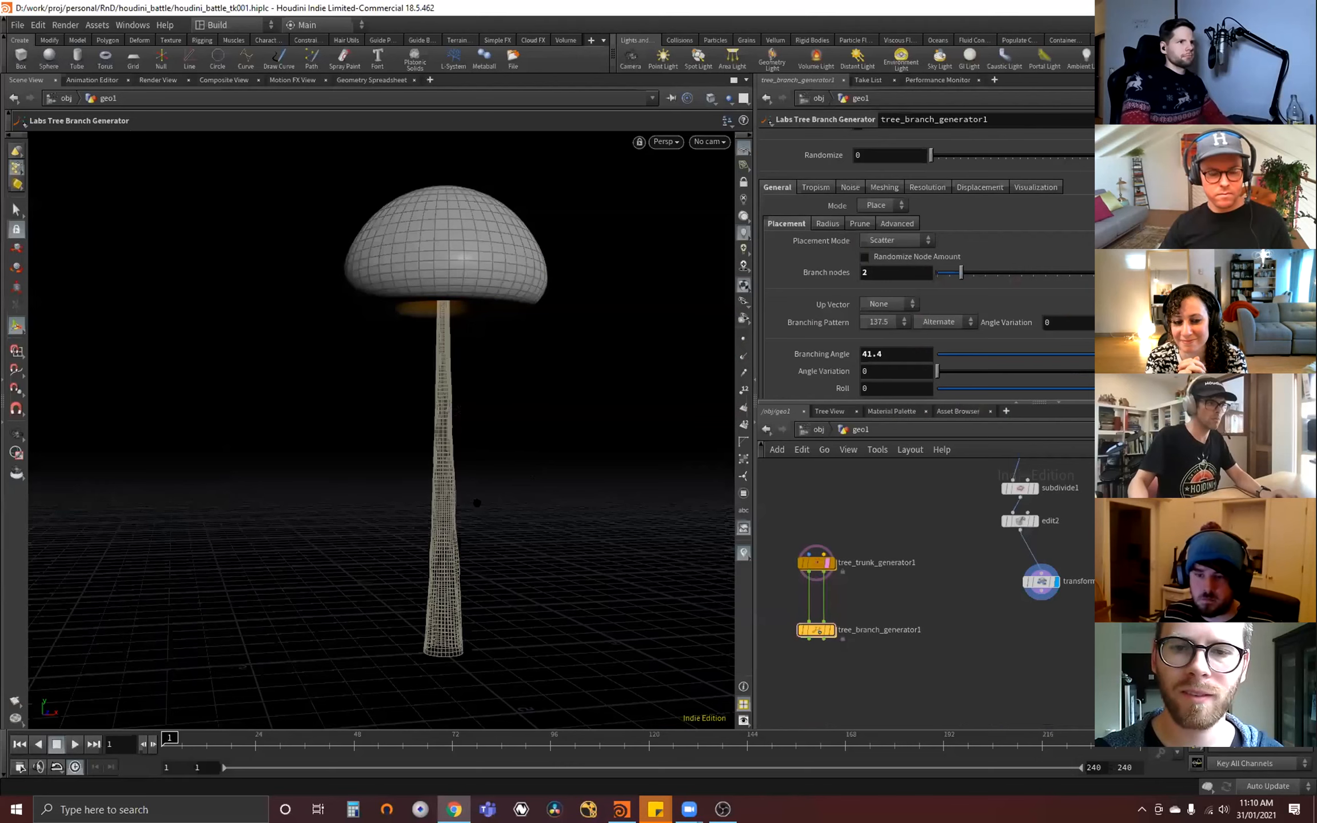
middle_click_drag(476, 502, 514, 538, "alt")
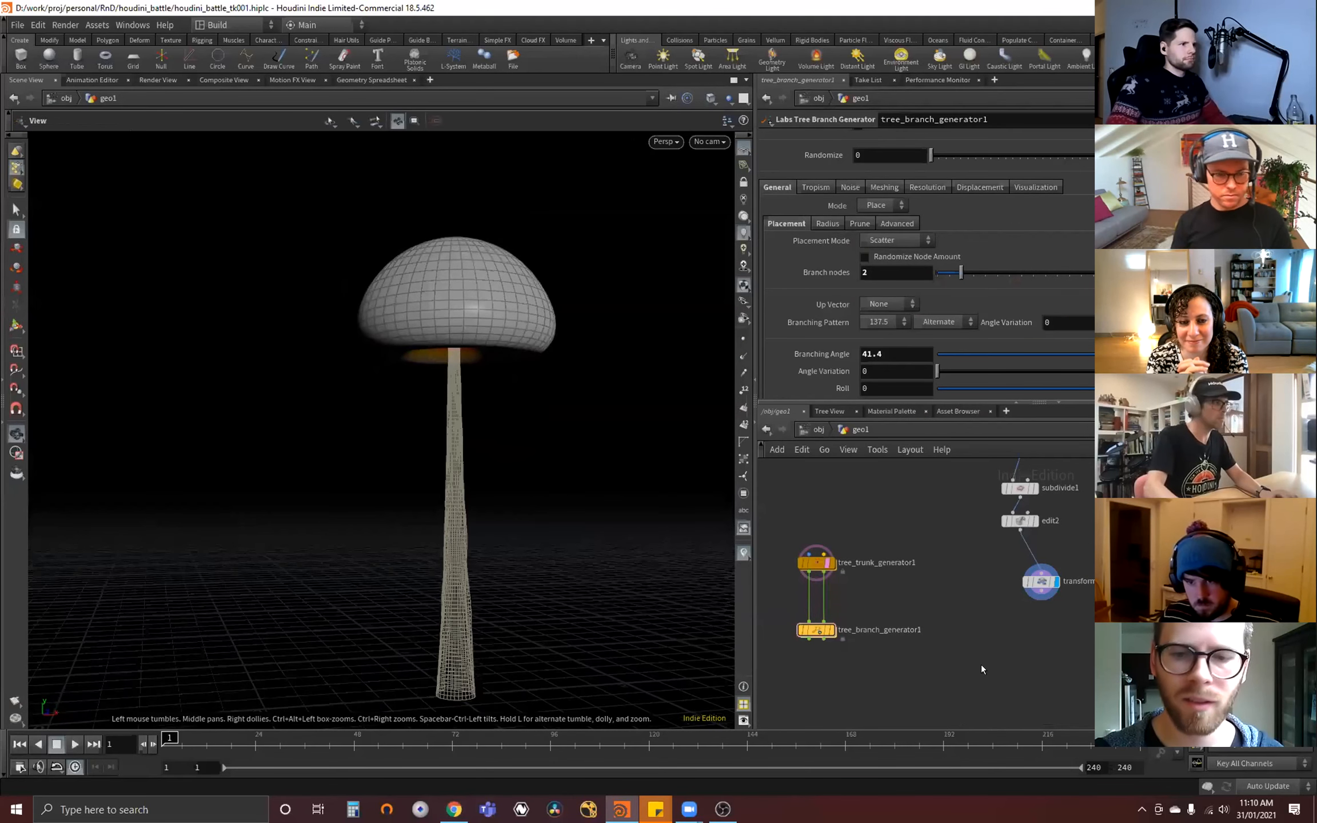
key("Tab")
middle_click_drag(781, 480, 970, 547)
scroll(872, 594, "up", 3)
middle_click_drag(871, 594, 963, 515)
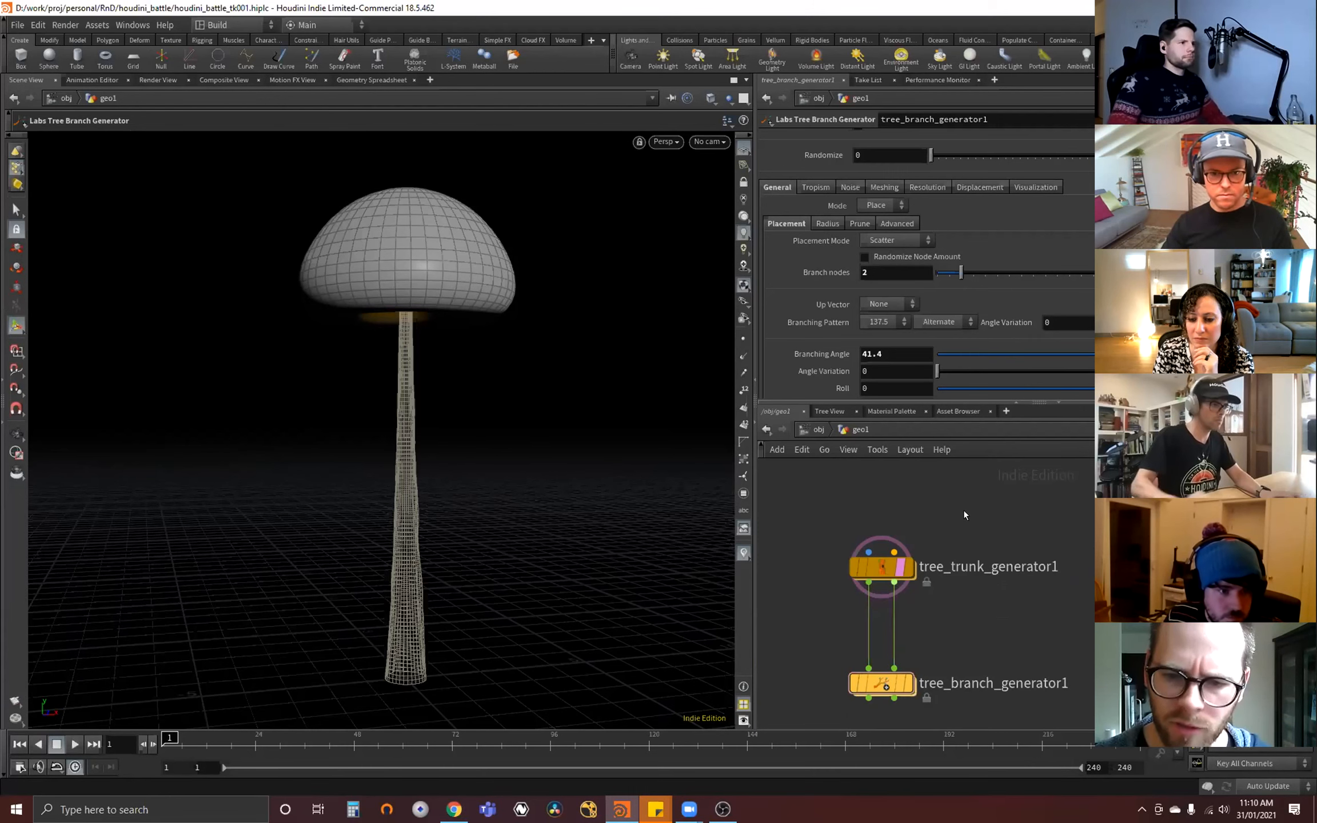
left_click(907, 568)
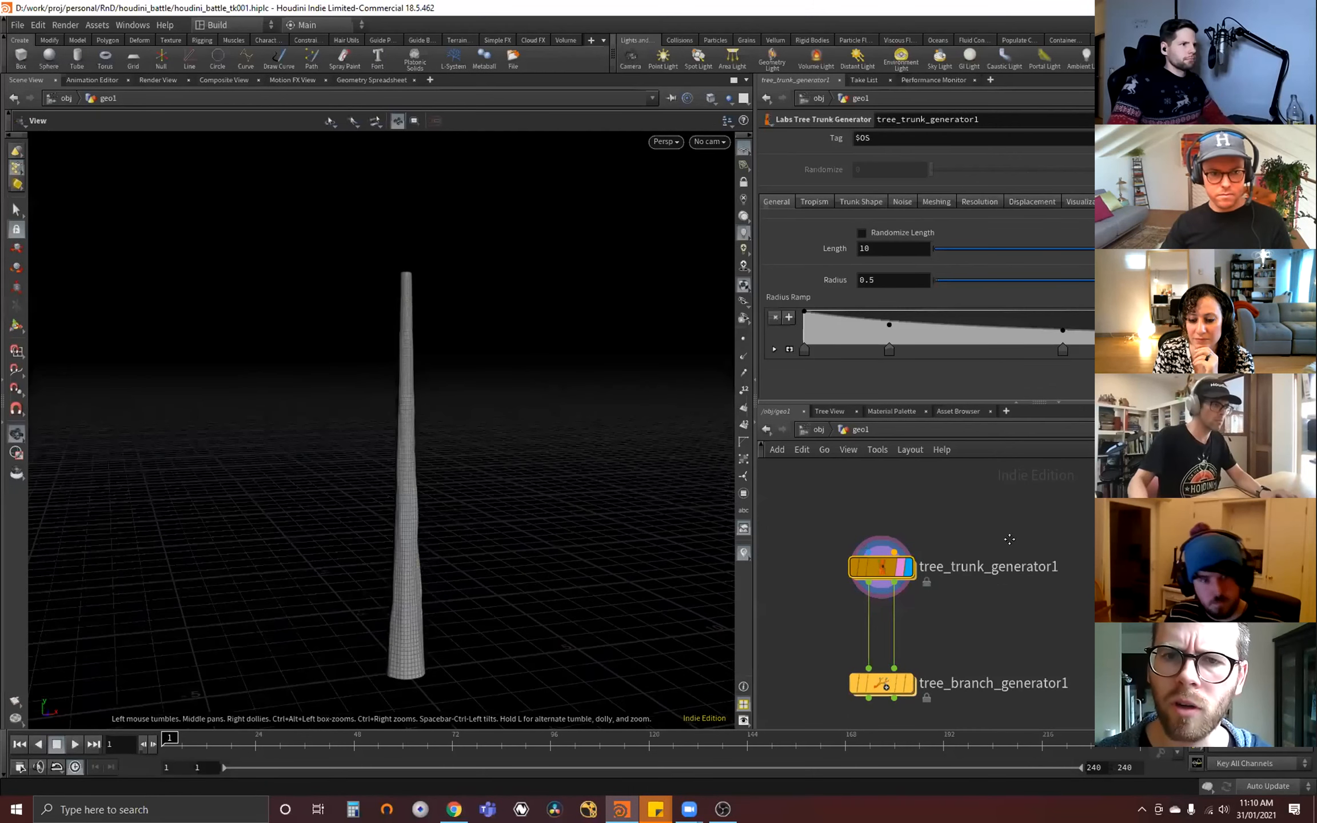
- Display the tree branch generator and set its Branch nodes to 5 and Branching Angle to 16.1
left_click(907, 683)
middle_click_drag(907, 683, 870, 584)
left_click_drag(948, 274, 998, 274)
left_click_drag(1200, 354, 1150, 353)
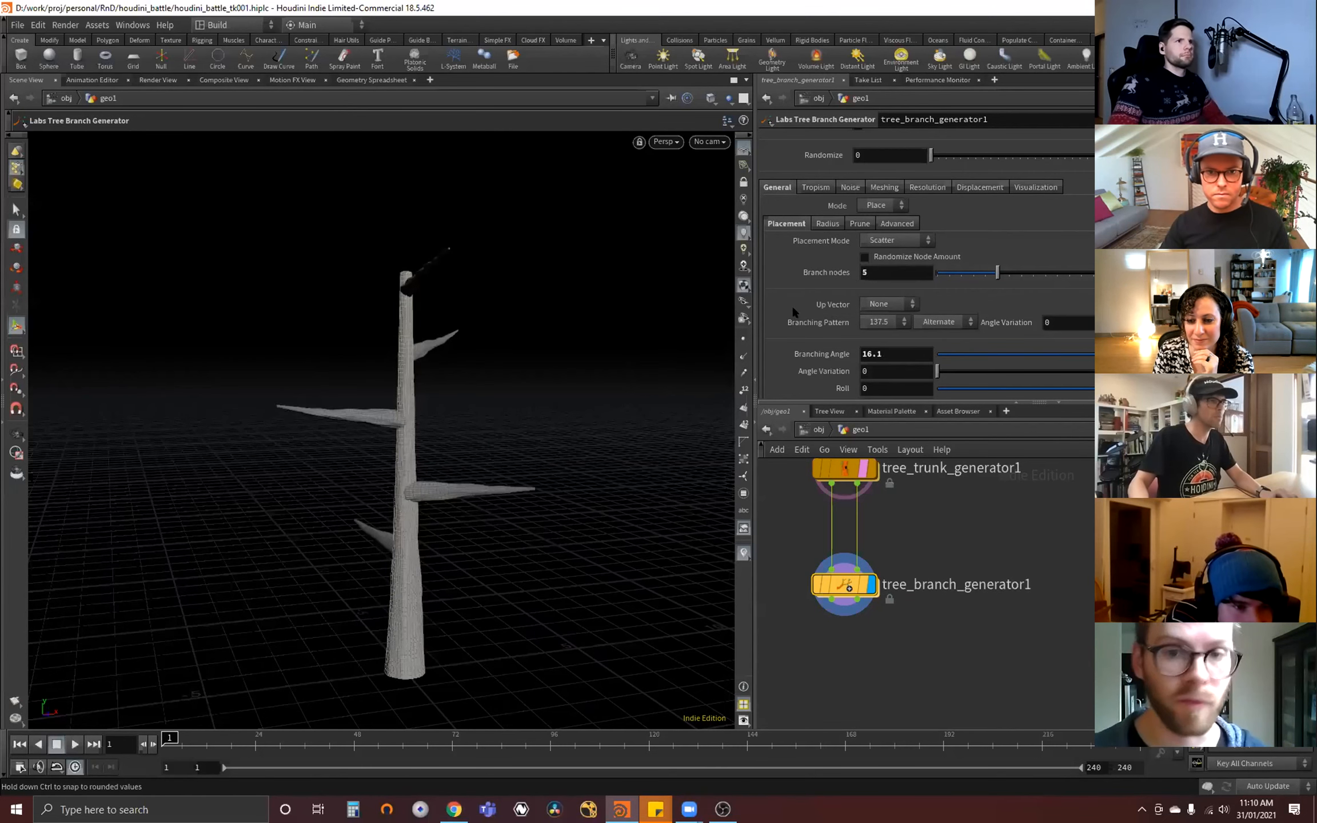
- Shorten the generated branches by setting the branch Length to 0.326
scroll(1027, 281, "down", 5)
mouse_move(1028, 280)
left_mouse_down()
mouse_move(1004, 281)
mouse_move(1036, 275)
left_mouse_up()
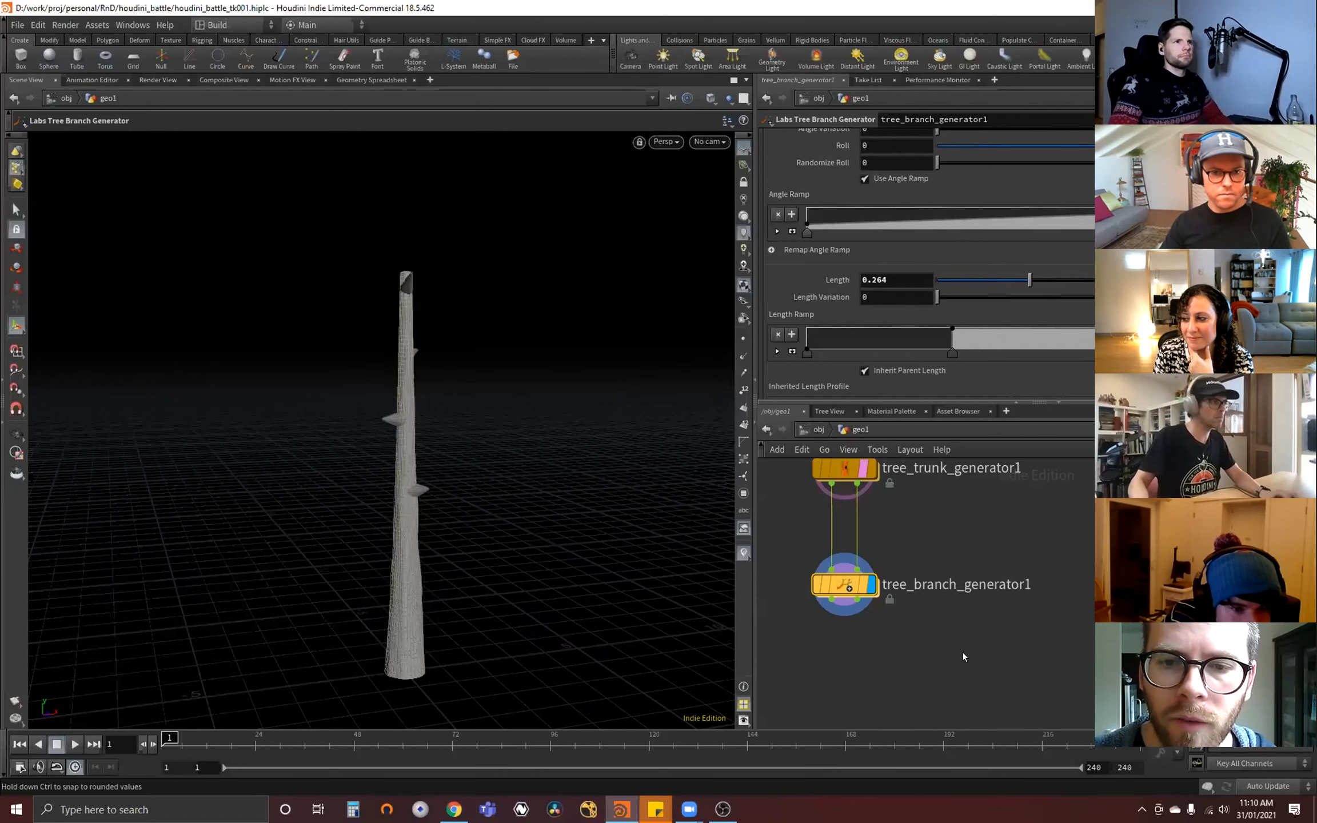
left_click_drag(1023, 279, 1052, 279)
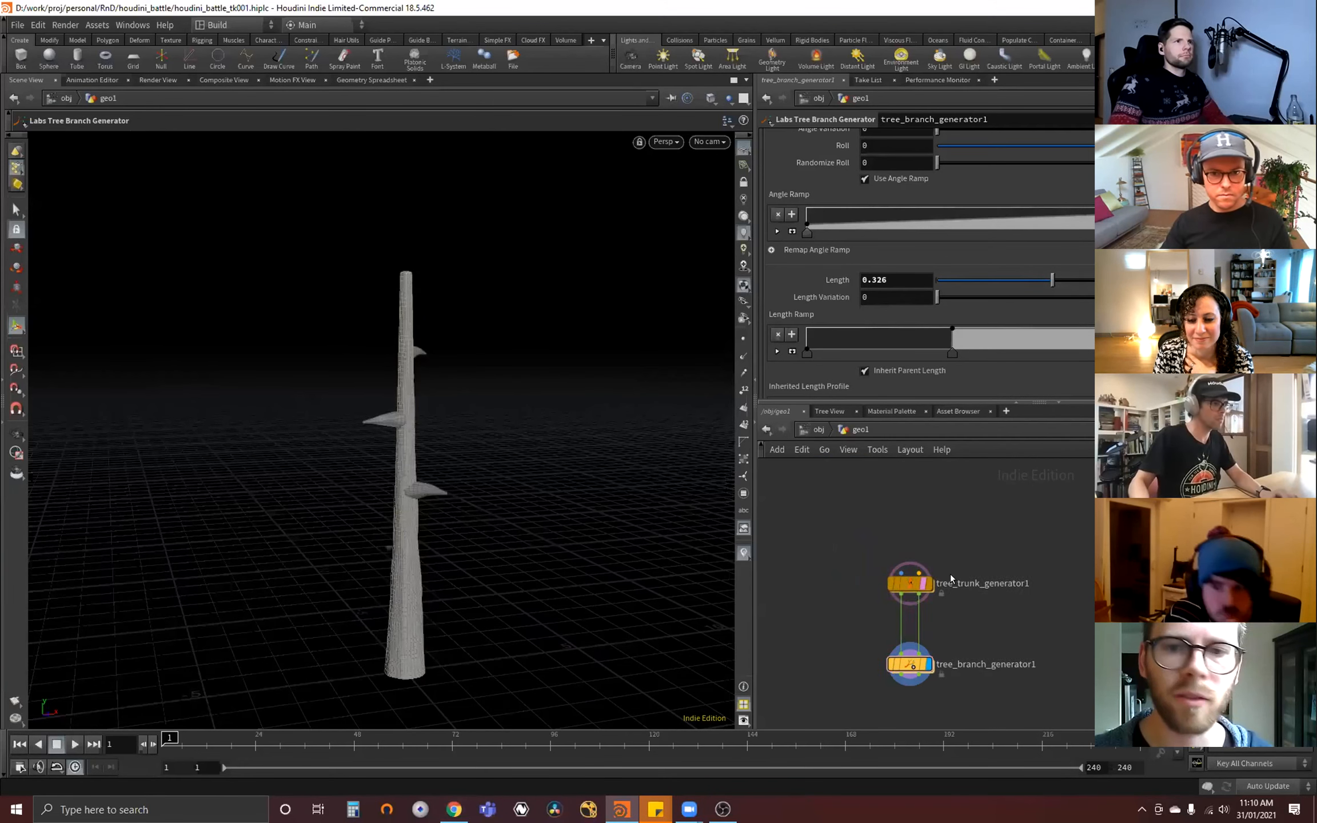
key("h")
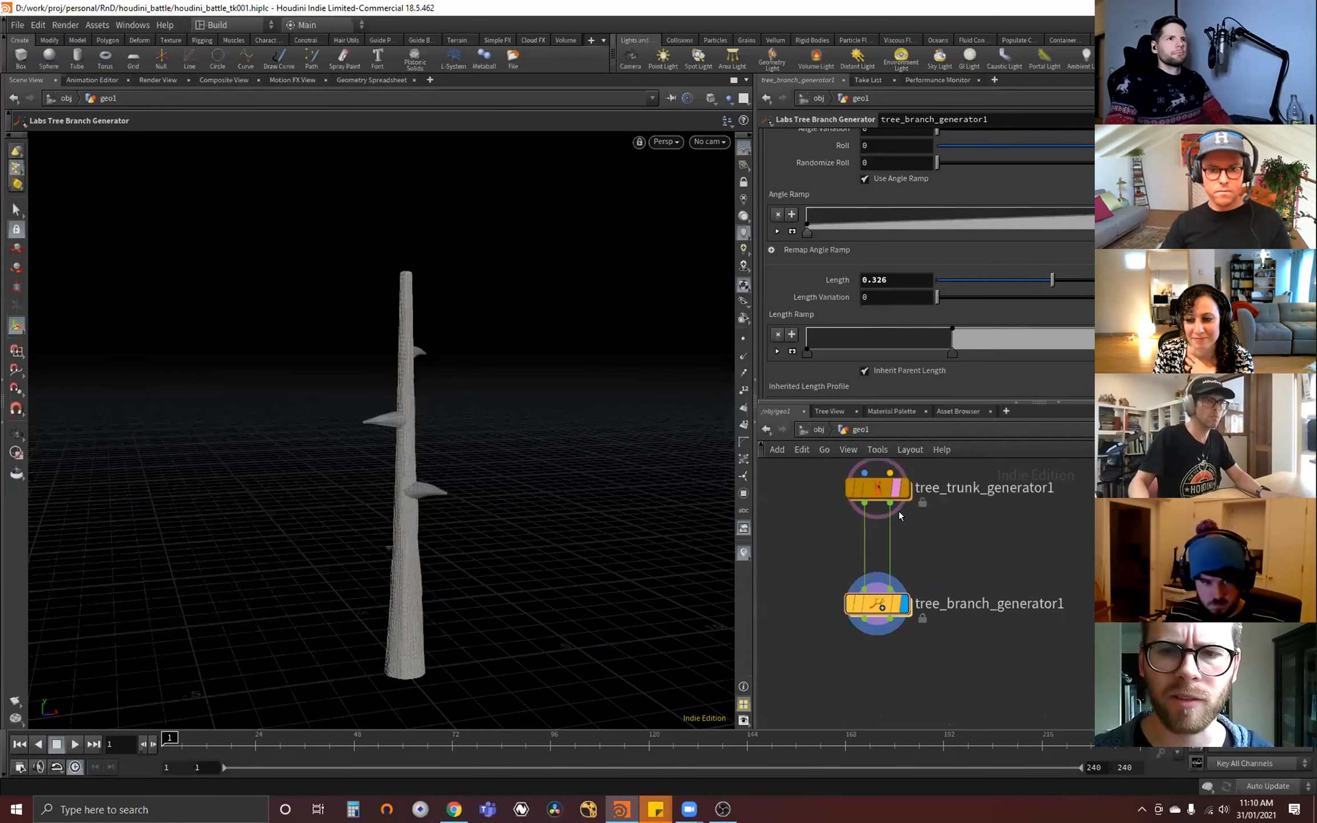
- Set the tree trunk generator's Radius to 0.786, raise the point near its radius ramp's end, and show the Tropism settings
key("Up")
left_click_drag(1067, 334, 1225, 280)
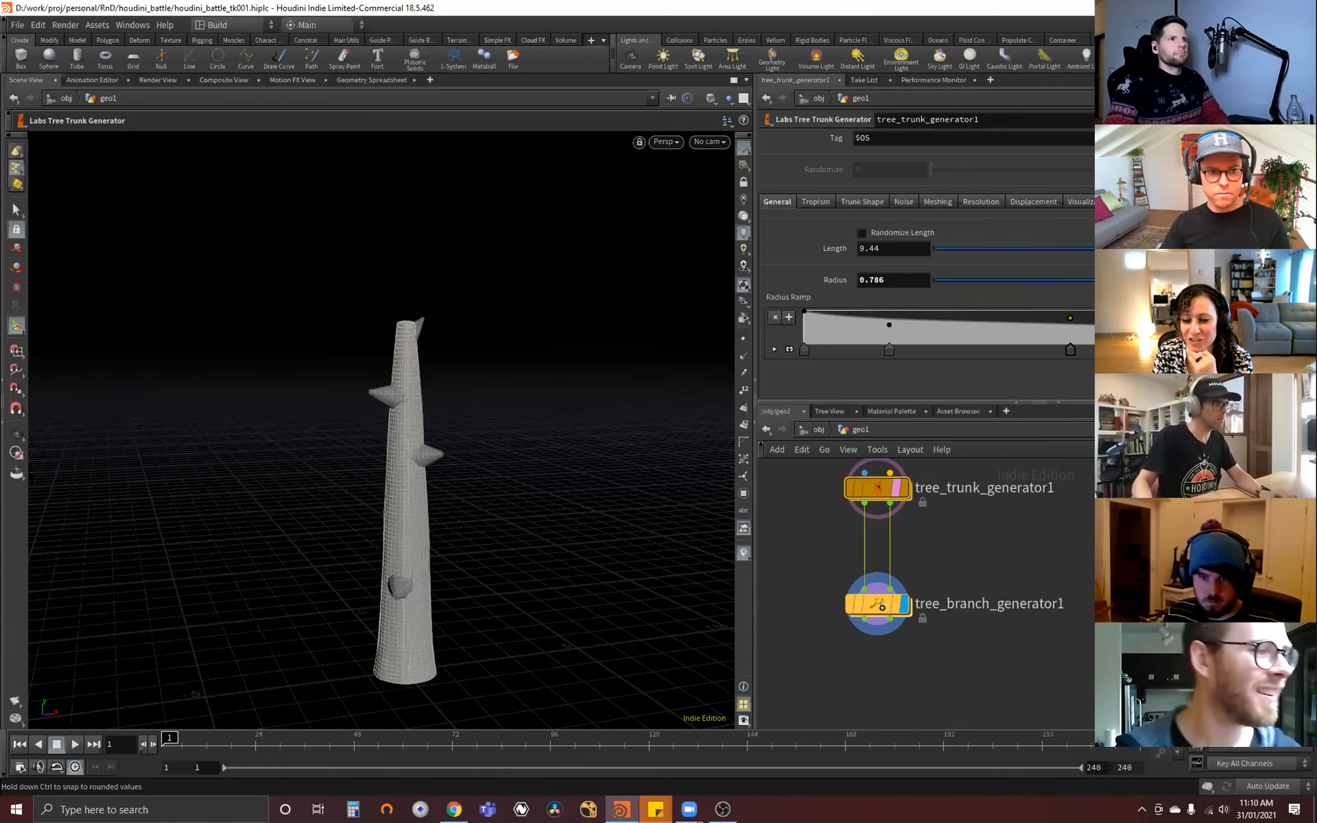
scroll(831, 272, "down", 5)
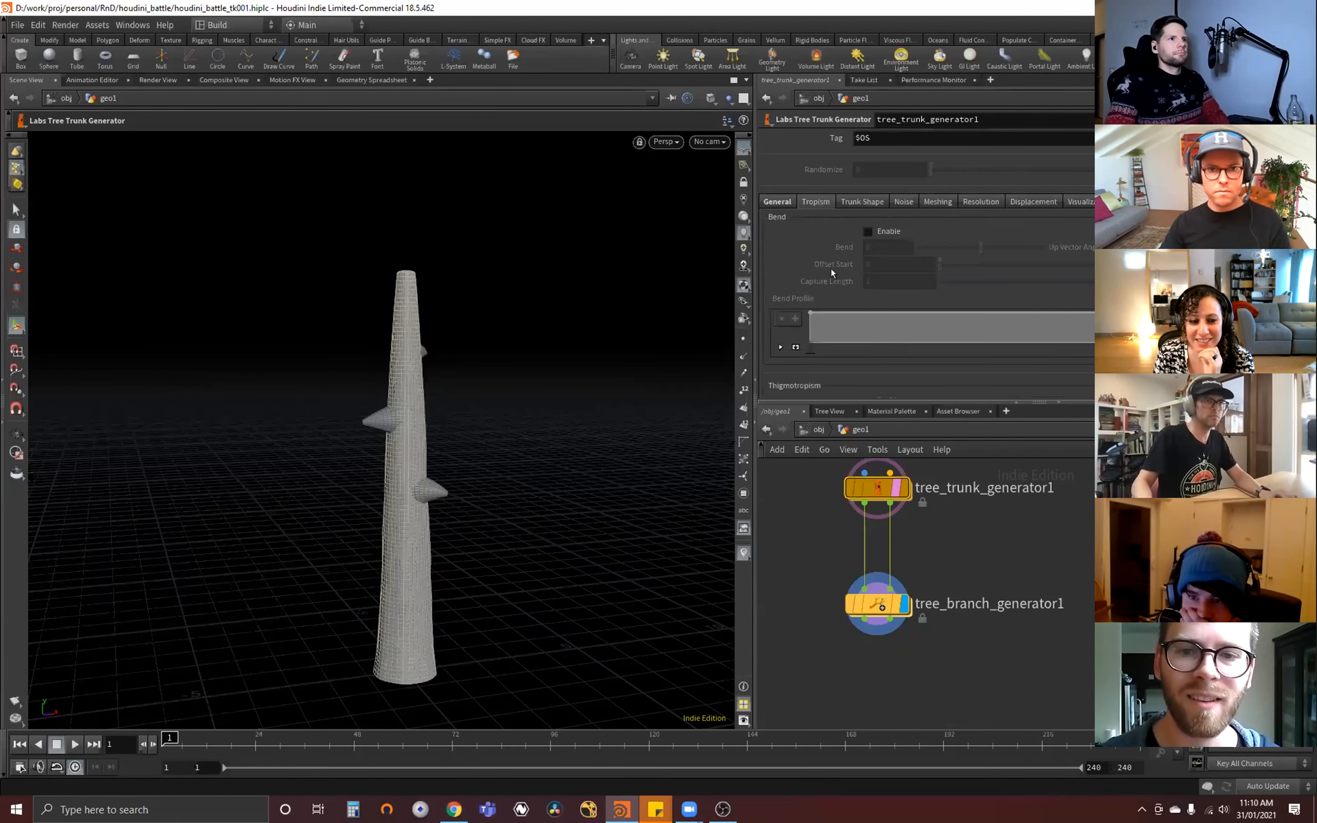
- Select the tree branch generator and review its general and placement settings
left_click(876, 604)
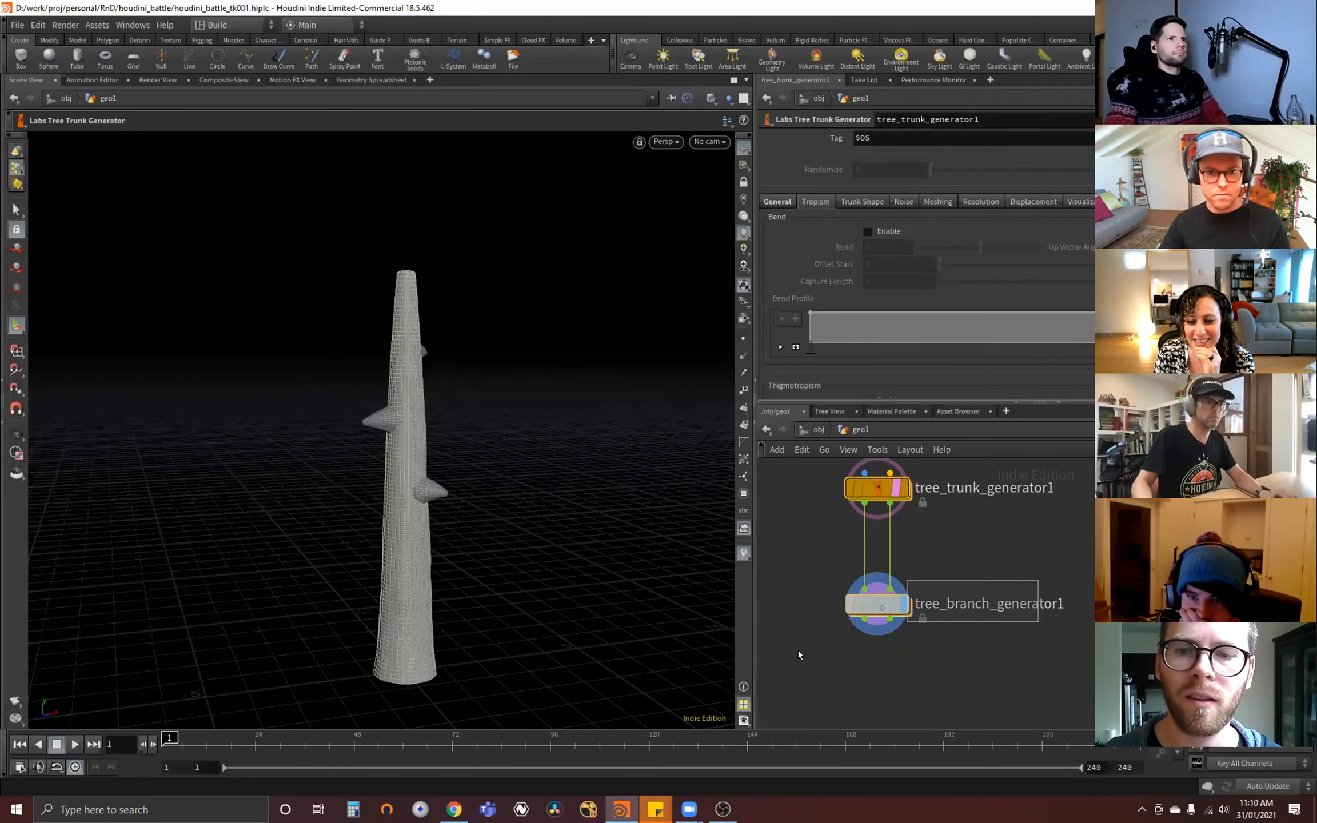
scroll(831, 292, "up", 2)
scroll(832, 291, "up", 4)
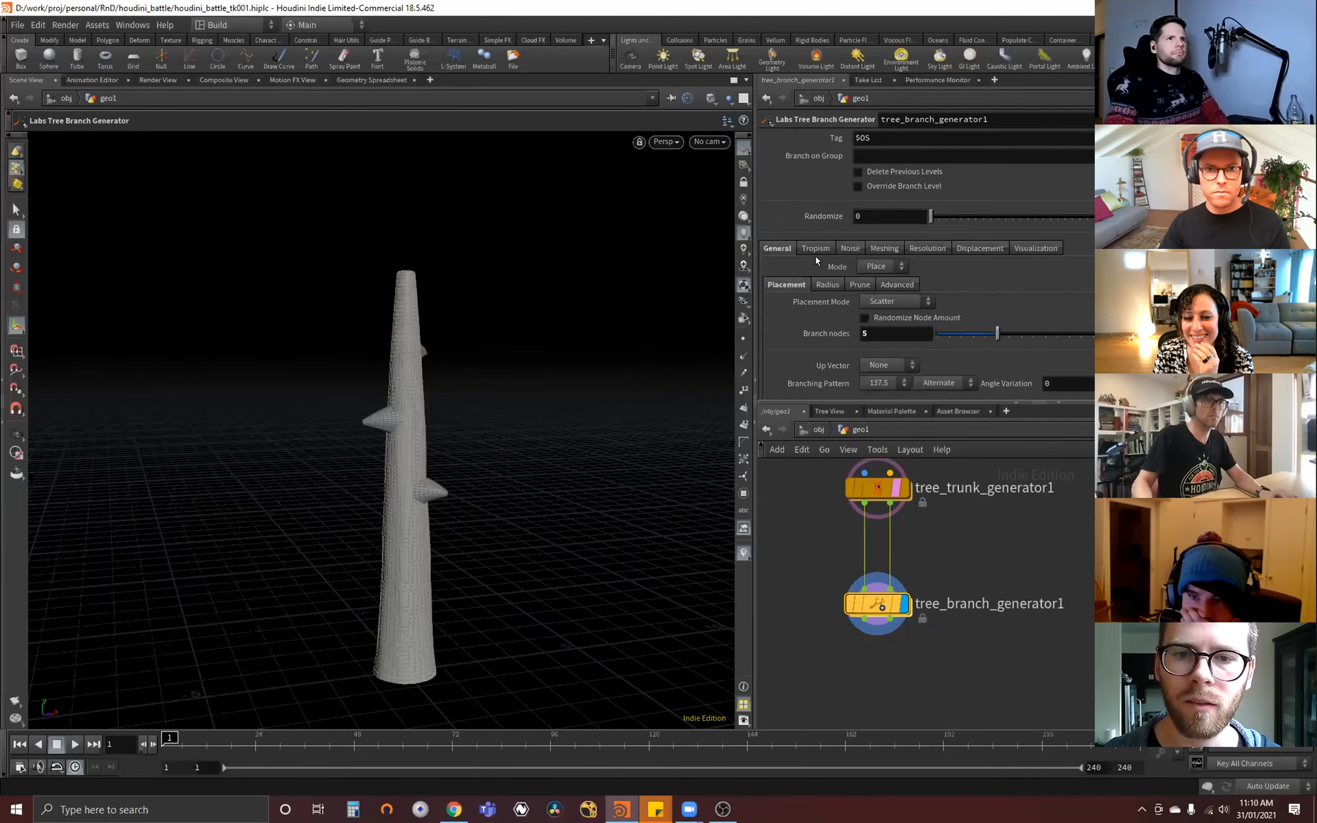
scroll(831, 292, "down", 3)
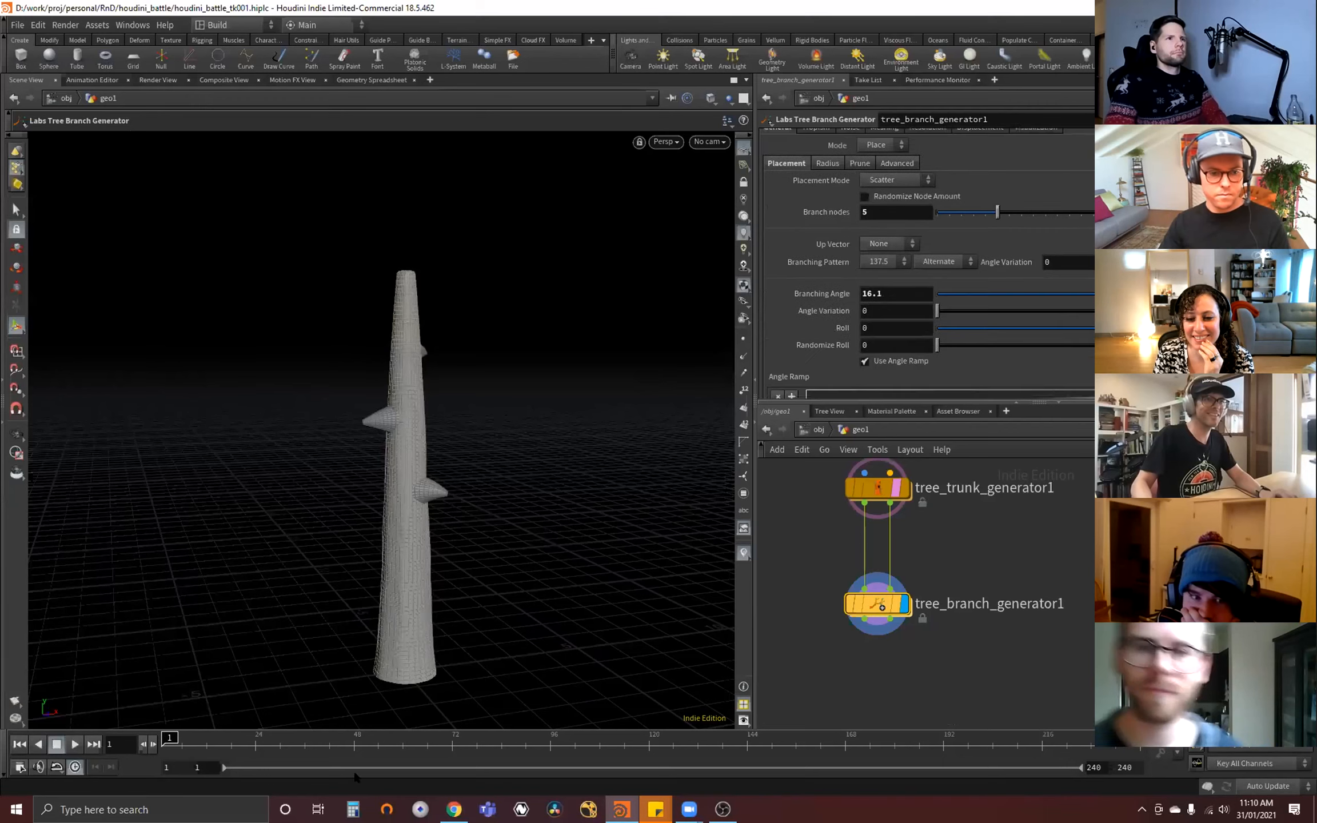
middle_click_drag(915, 697, 941, 600)
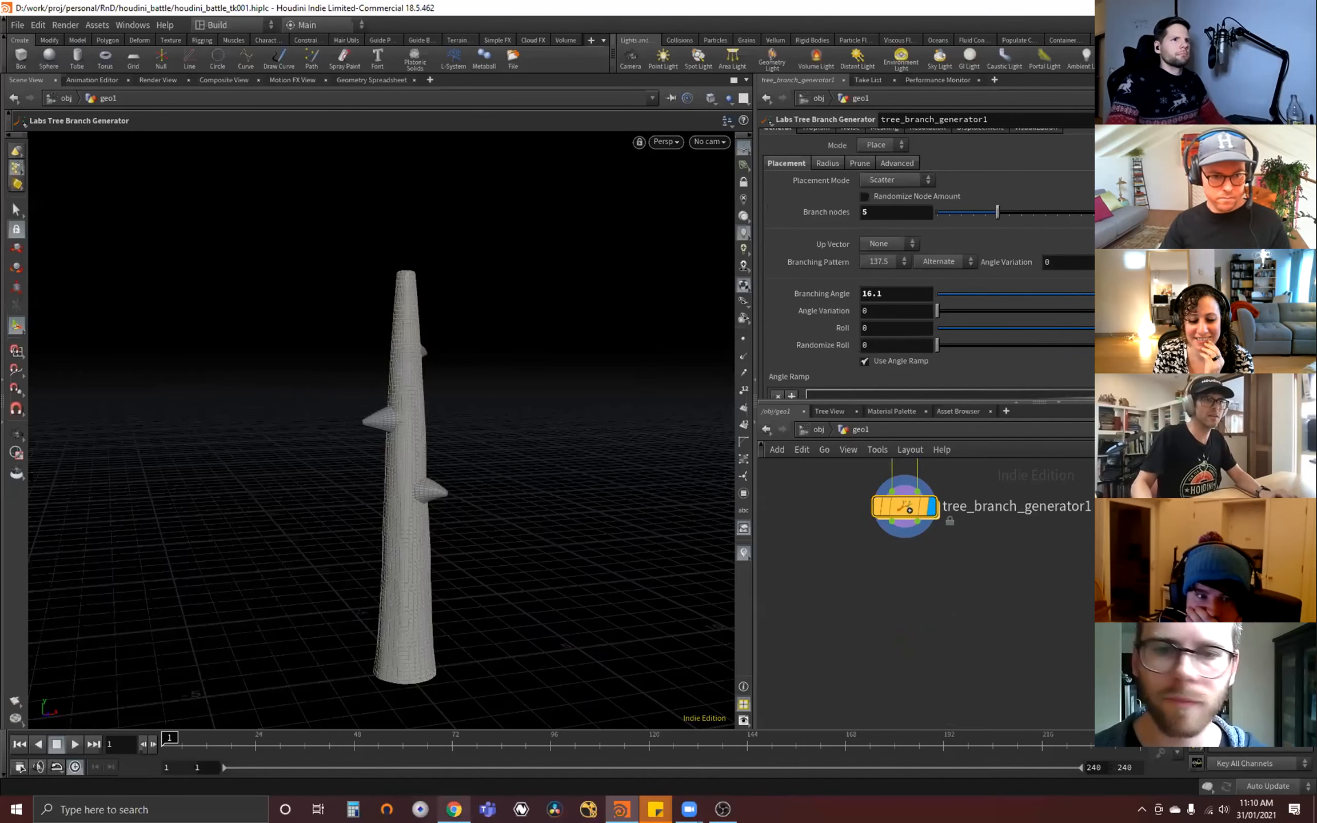
- Switch to Chrome, browse the Pinterest fungi results and compare the saved red-capped, netted and pink mushroom pins
key("alt+Tab")
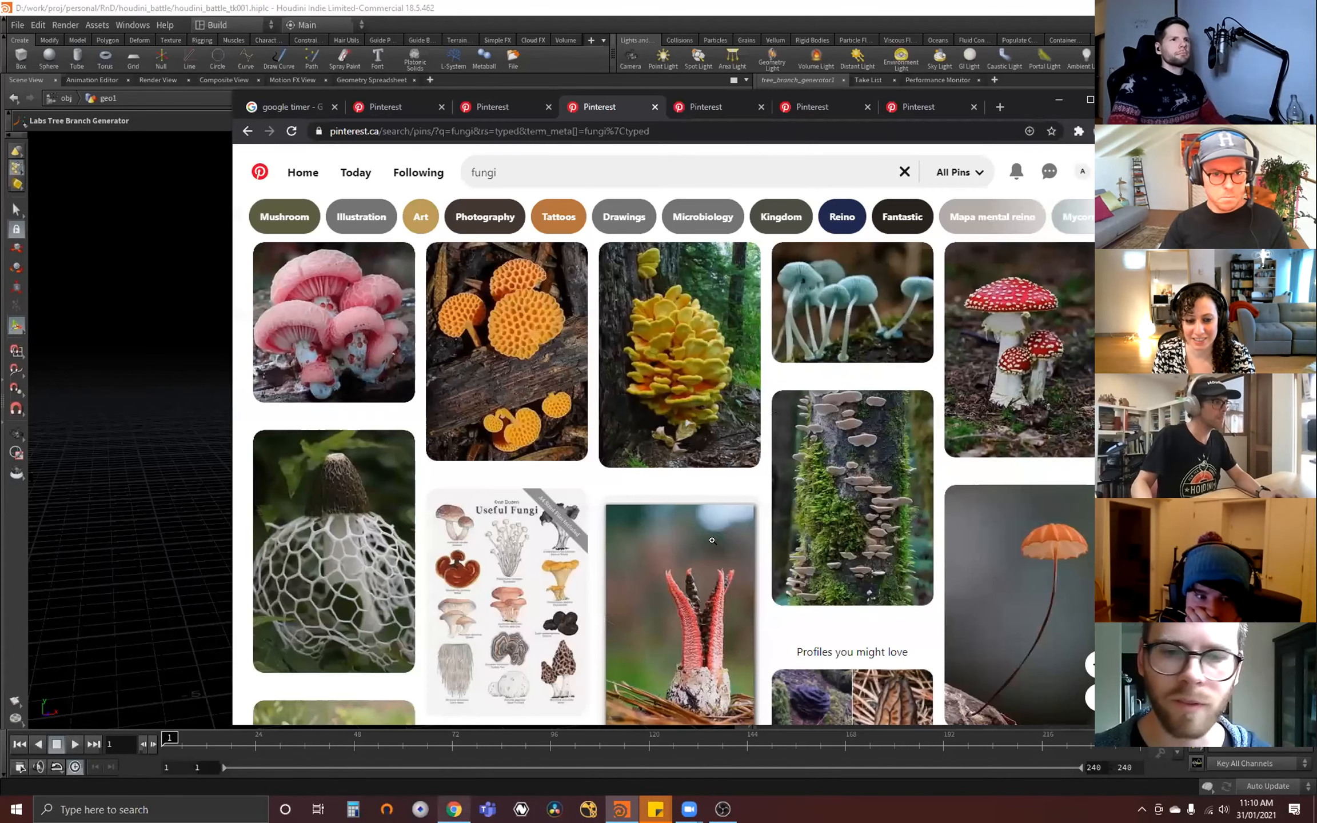
scroll(712, 540, "down", 2)
scroll(710, 541, "down", 8)
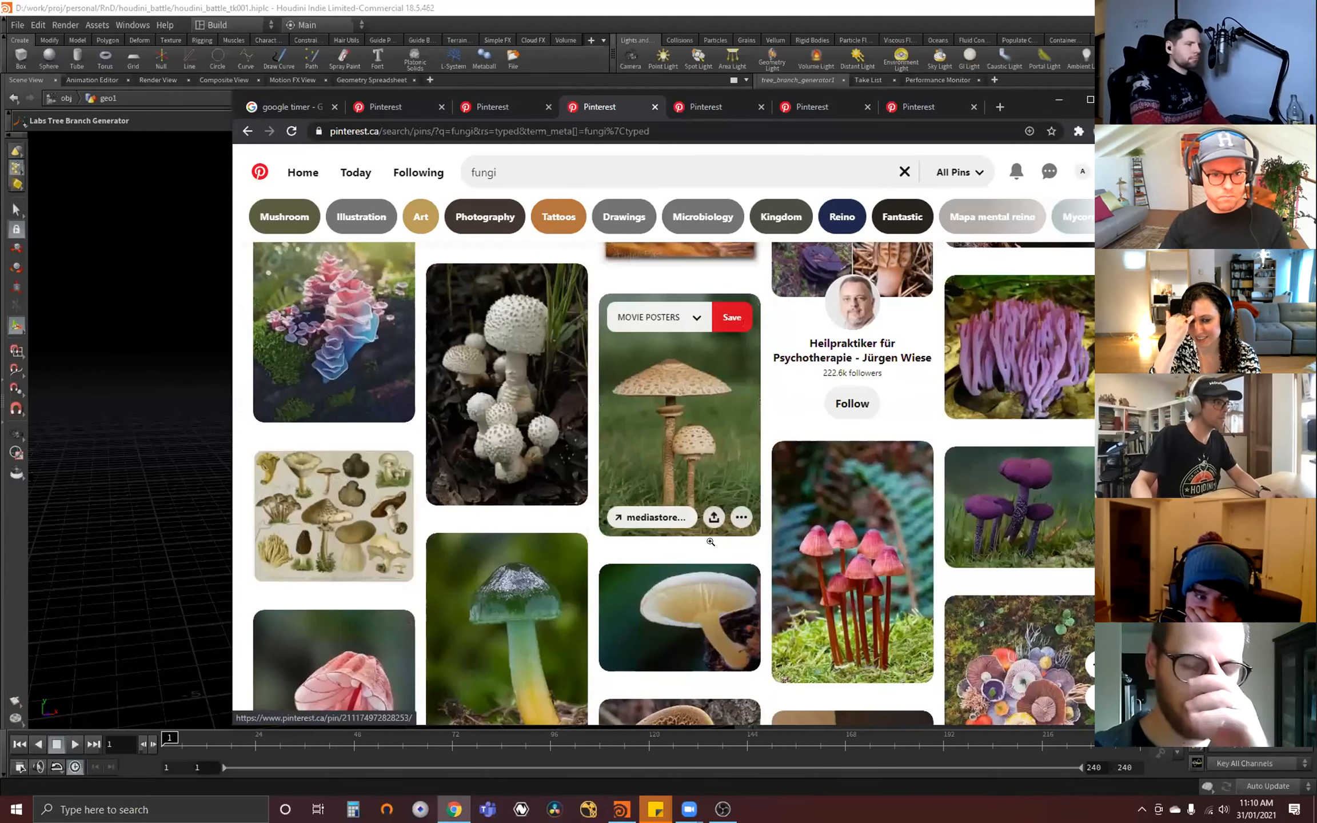
scroll(709, 544, "down", 6)
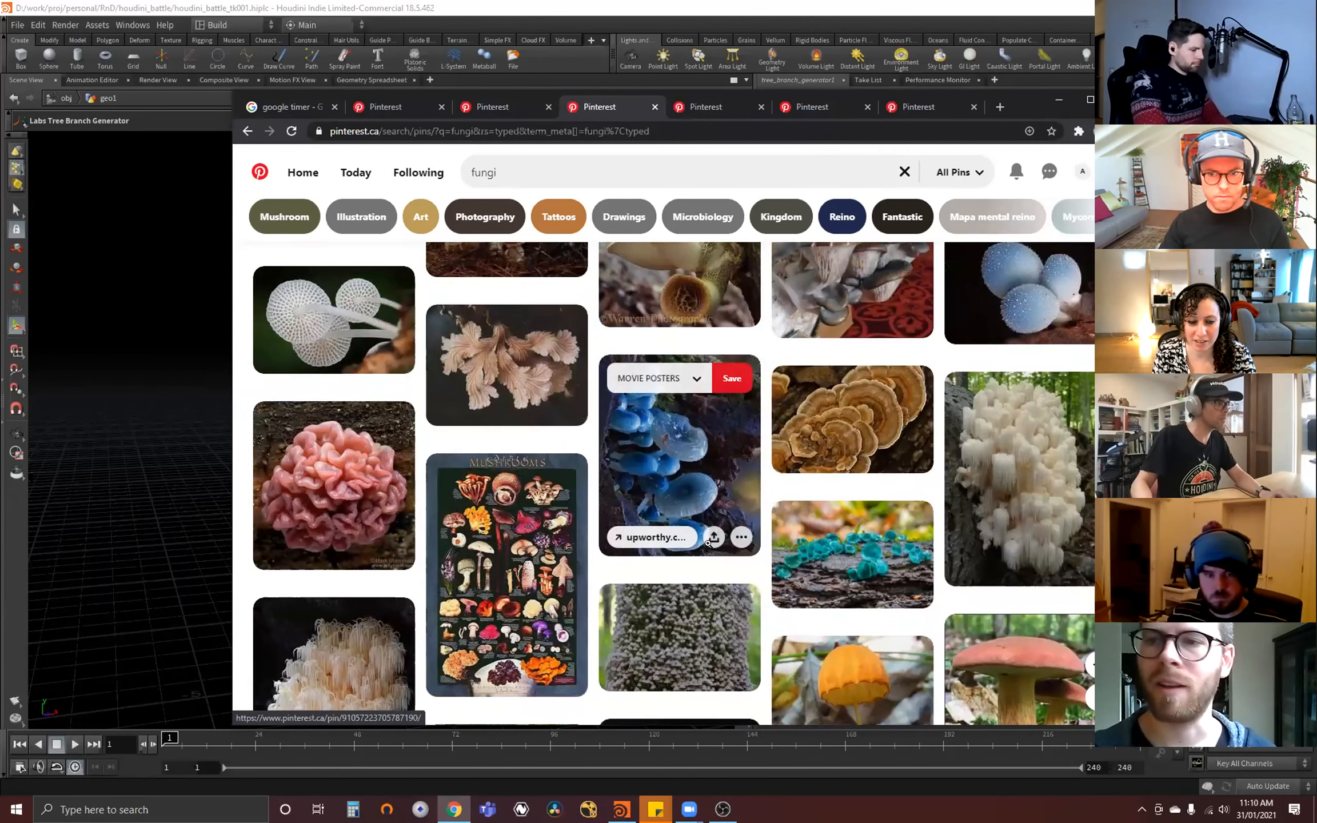
scroll(763, 479, "up", 15)
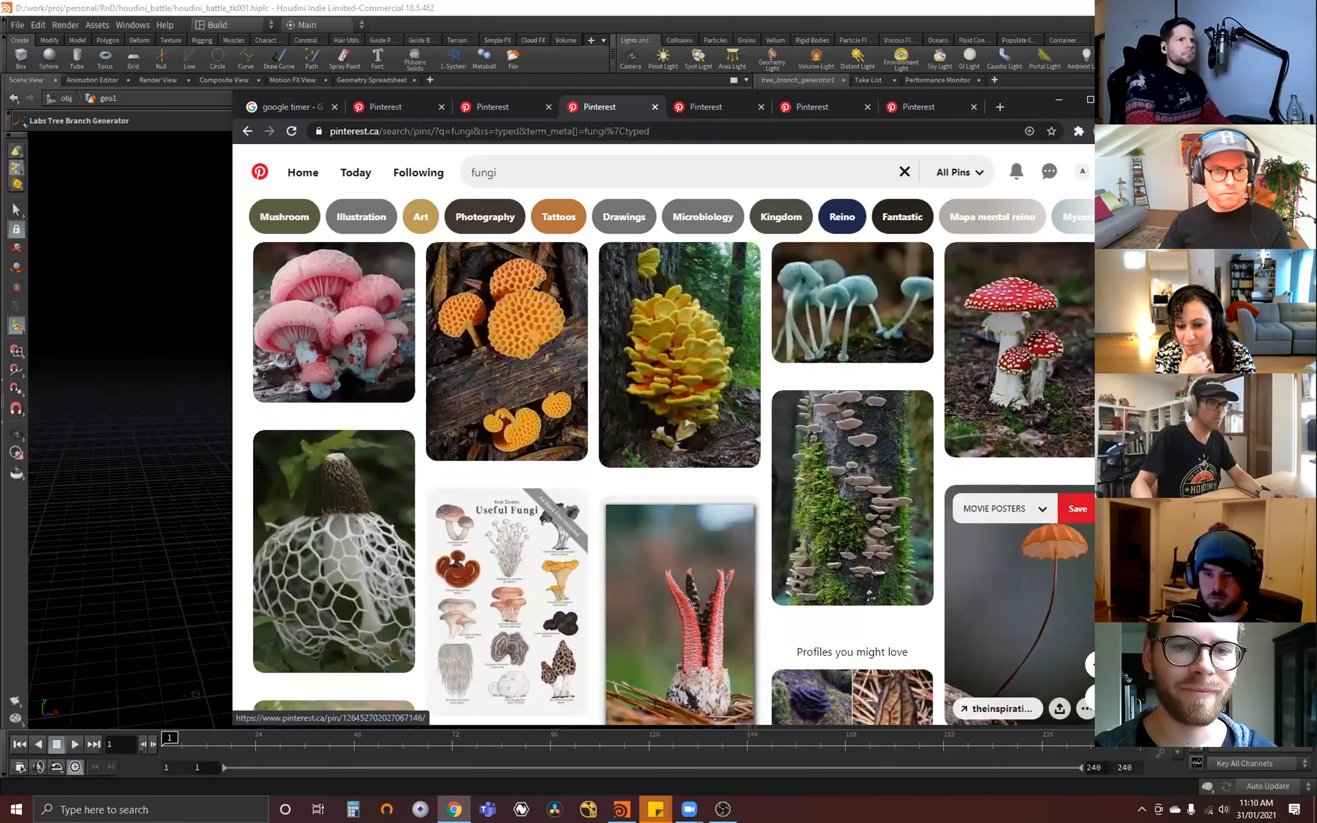
left_click(708, 107)
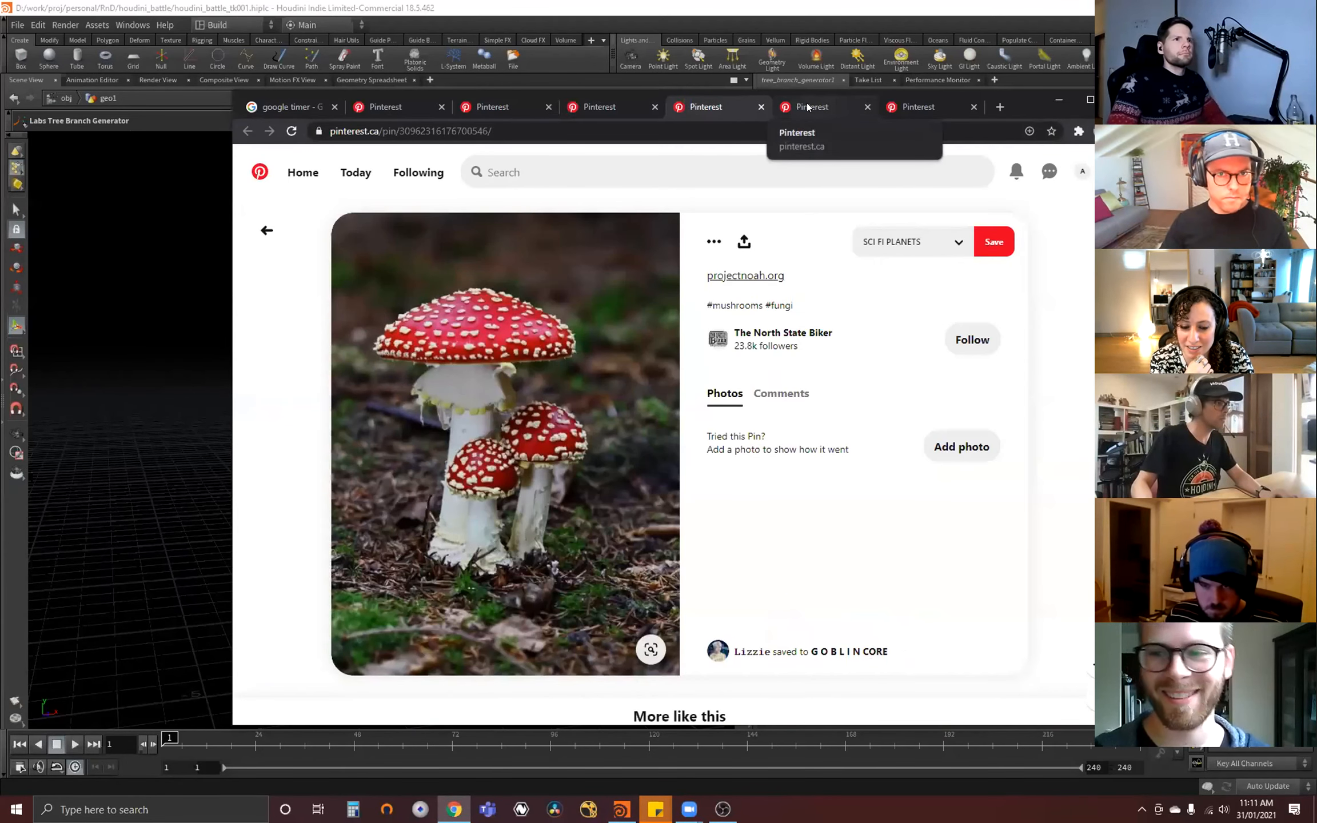
left_click(816, 105)
left_click(923, 106)
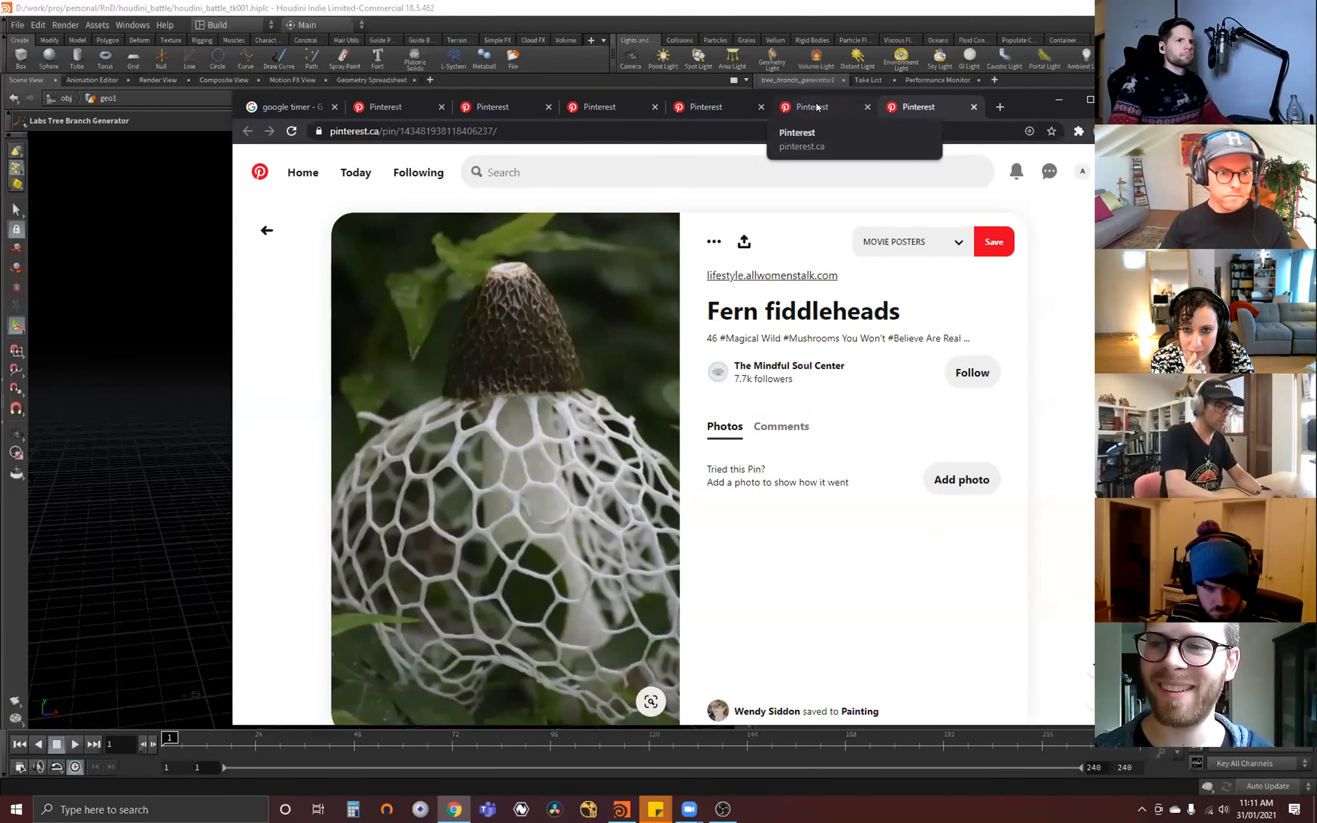
left_click(817, 106)
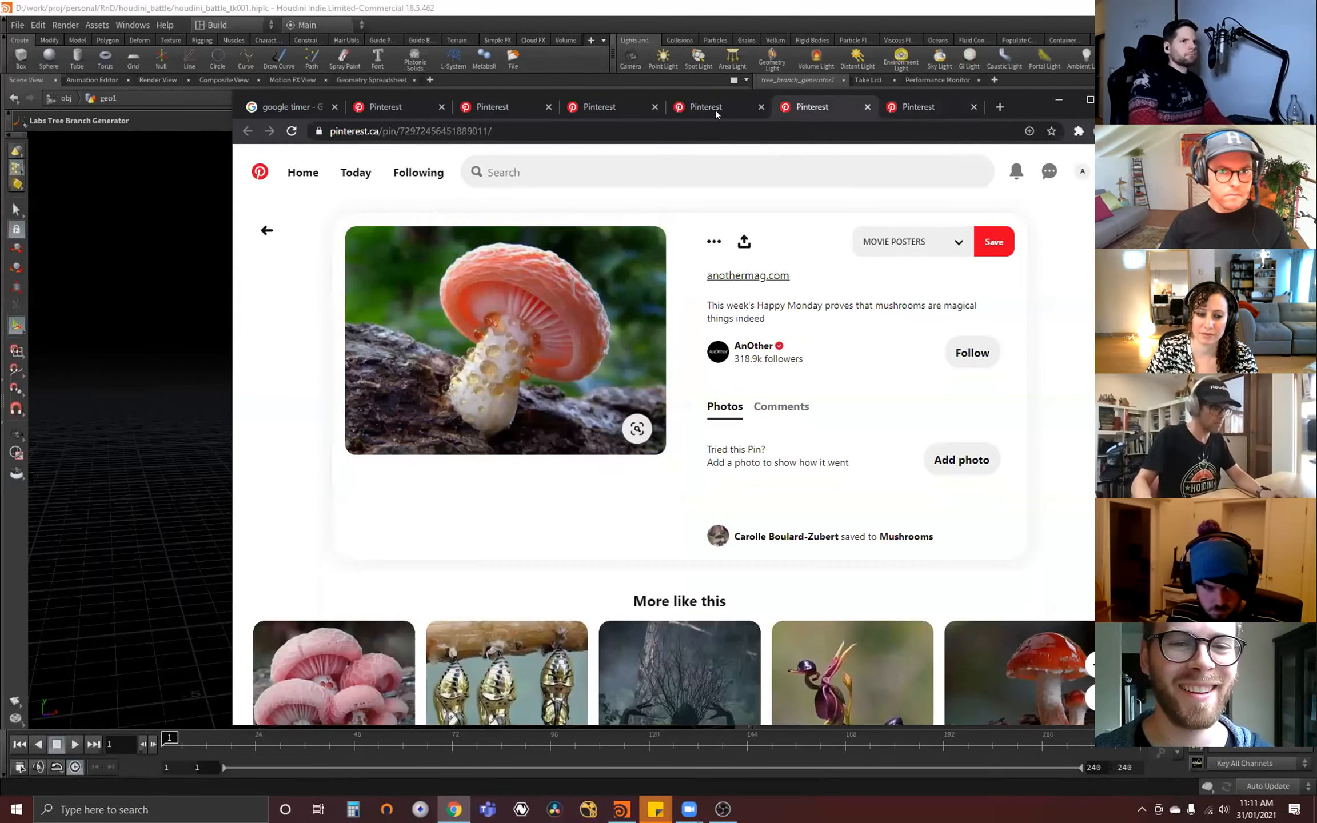
- Open the Pinterest pin of the netted mushroom for reference and switch back to Houdini
left_click(919, 107)
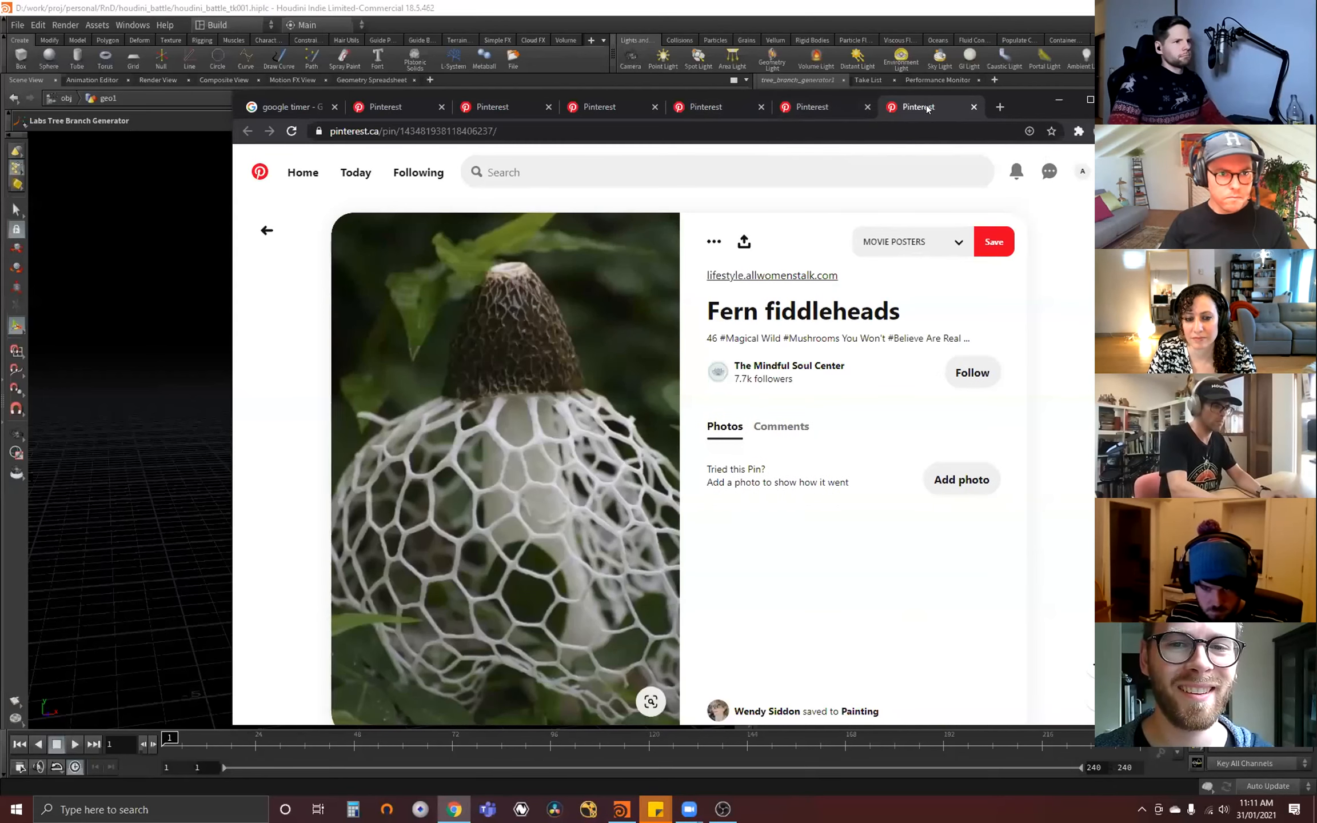
key("alt+Tab")
- Finish shaping the stem curve below the wireframe mushroom cap in the front view
middle_click_drag(1309, 463, 1014, 684)
mouse_move(990, 687)
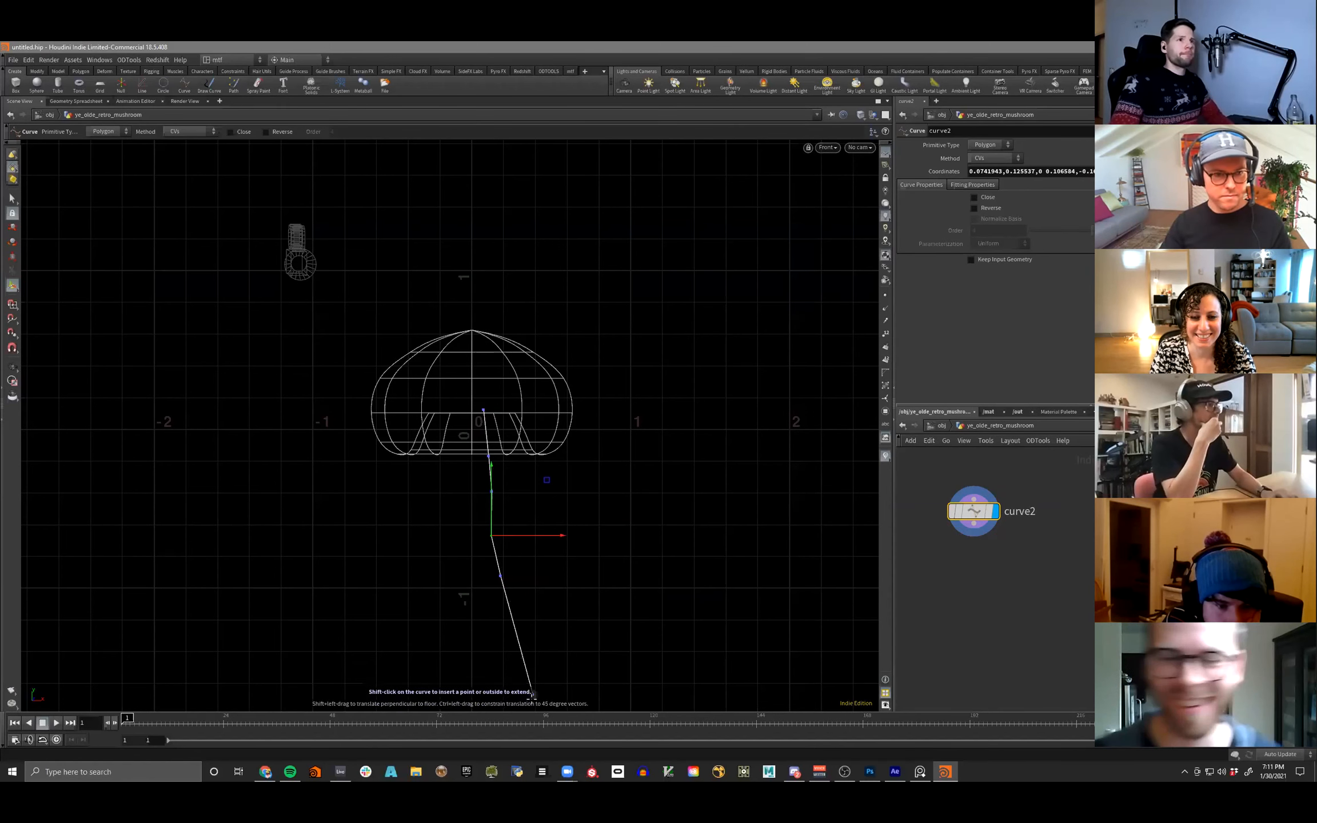
left_click(497, 607)
key("Return")
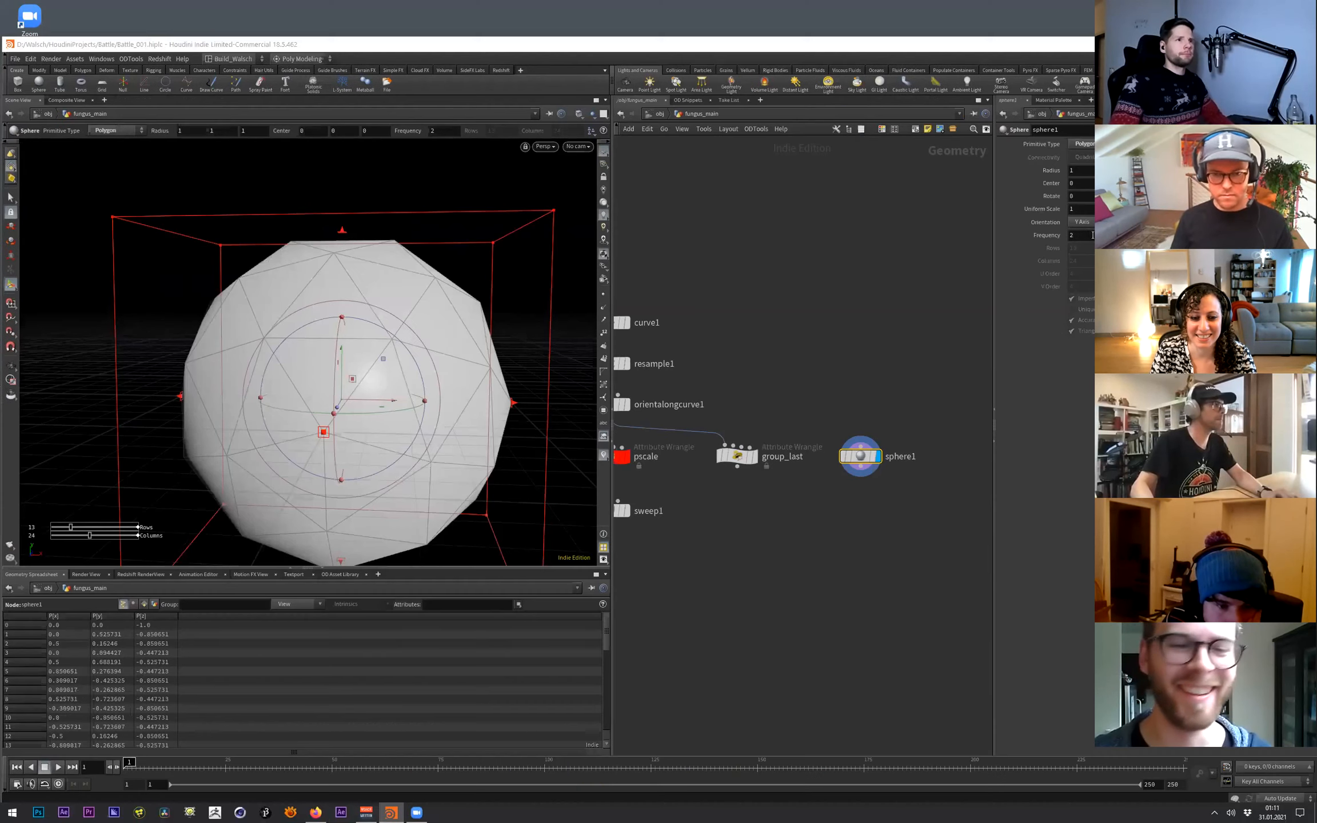
- Set the sphere's Frequency to 6 and cut it into a hemisphere with a Clip node below it
type("6")
key("Return")
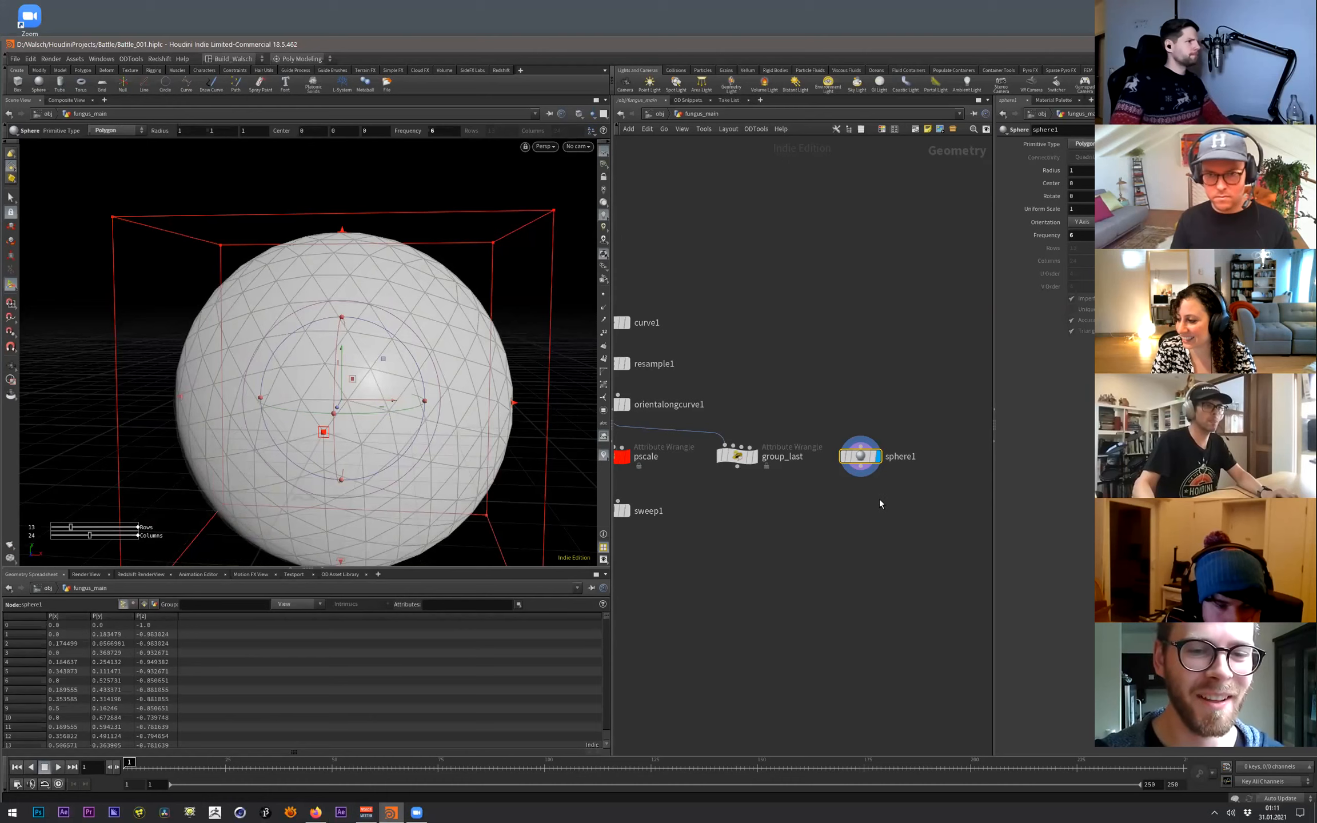
key("Tab")
mouse_move(880, 502)
type("clip")
key("Return")
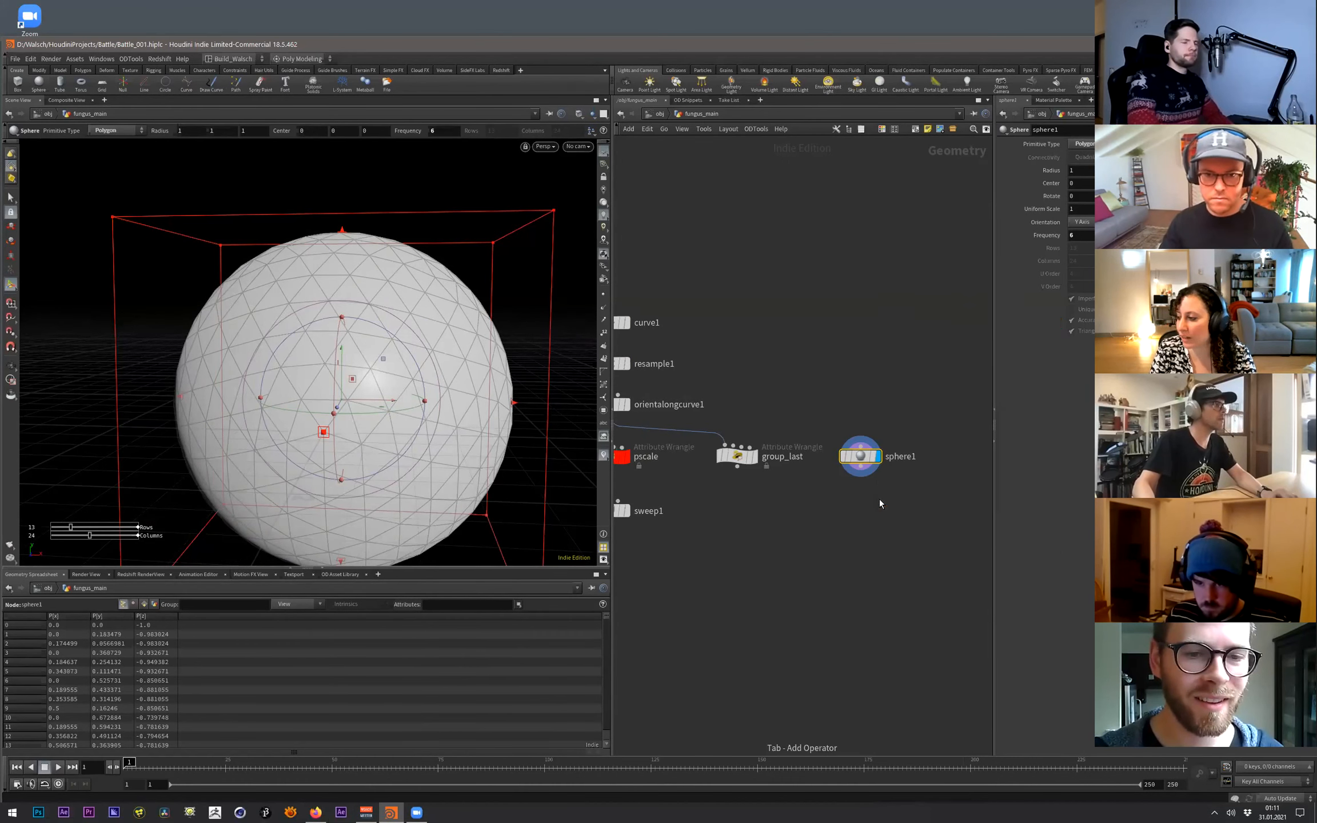
left_click(878, 499)
- Save the scene and inspect the clipped dome from its open underside
key("ctrl+s")
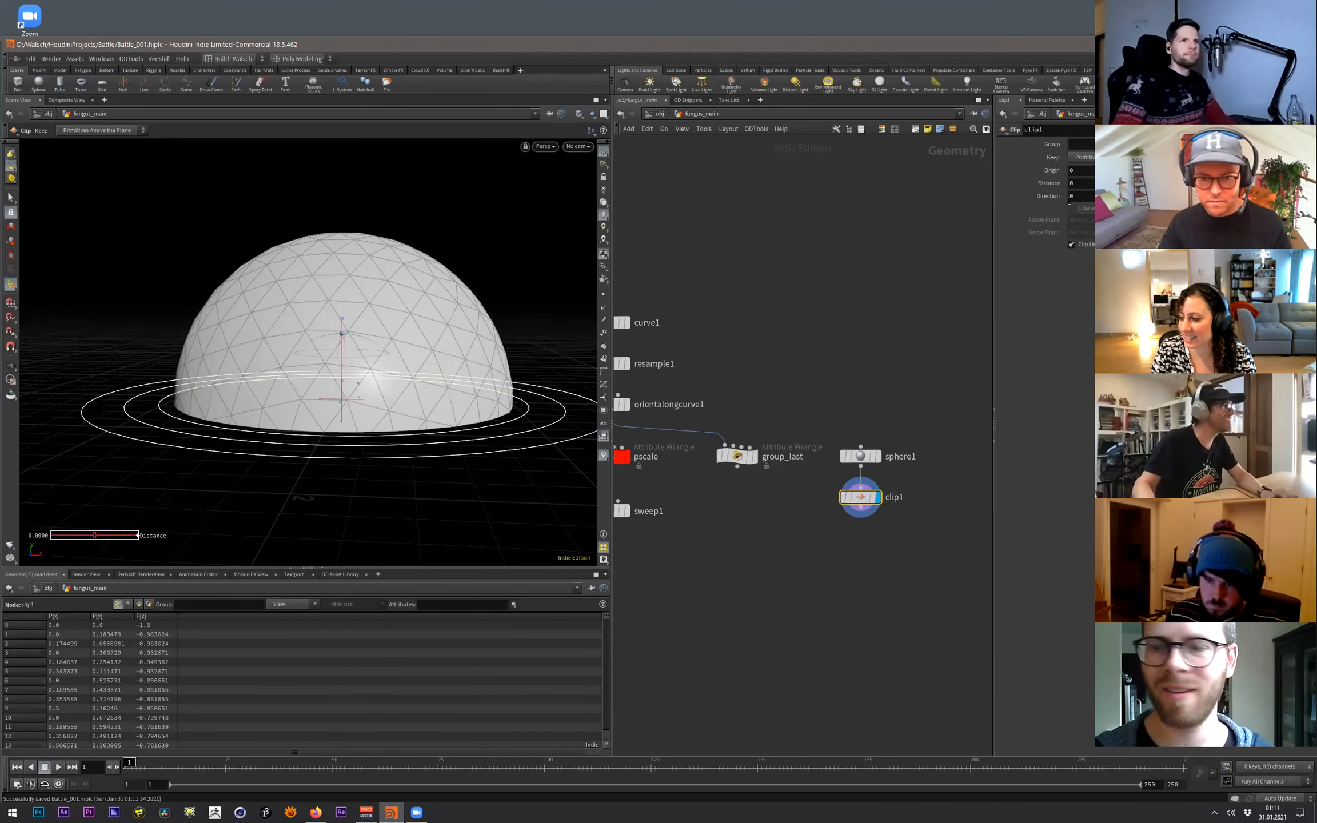
key("Escape")
left_click_drag(358, 382, 386, 334)
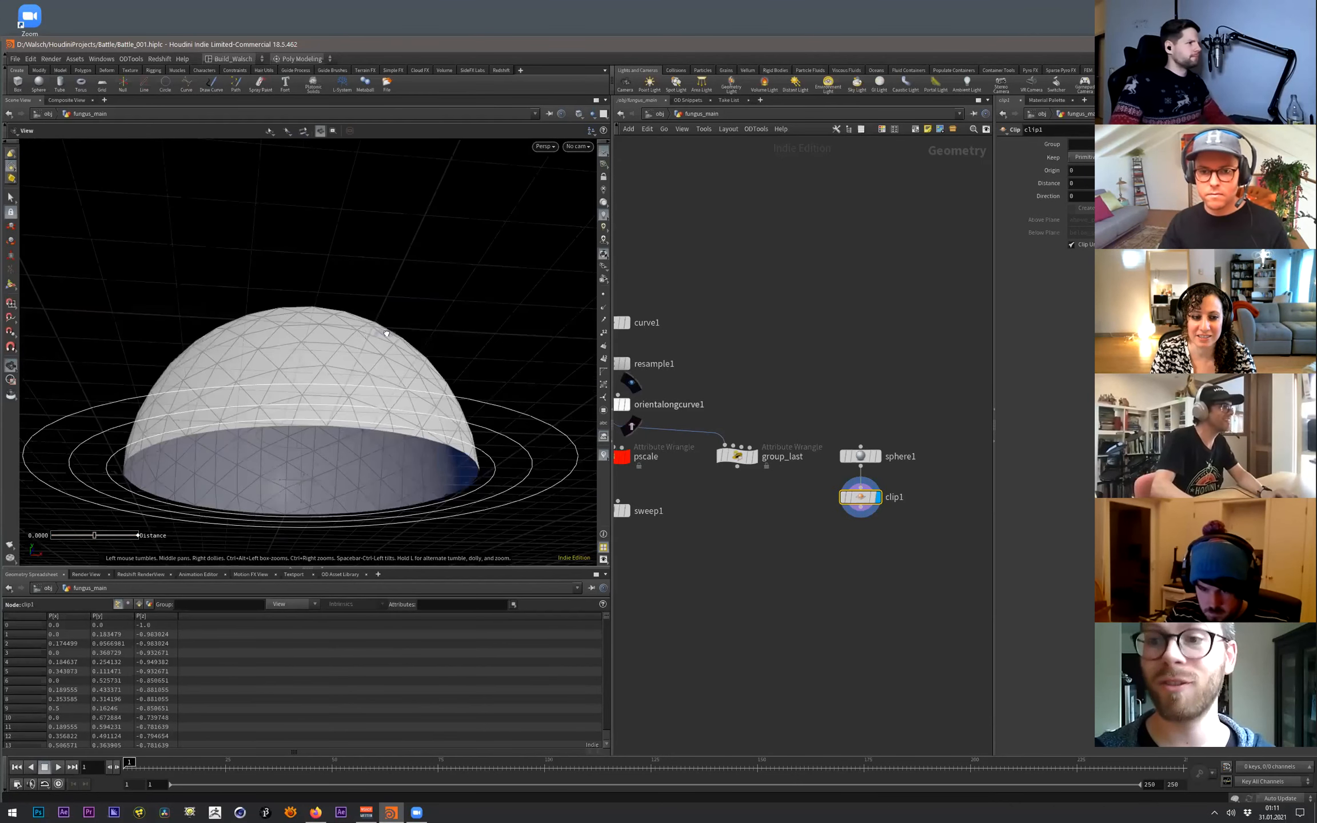
- Try driving the cap's Cd output with the turbulent noise and set the noise Signature to 3D Noise
left_click(1036, 631)
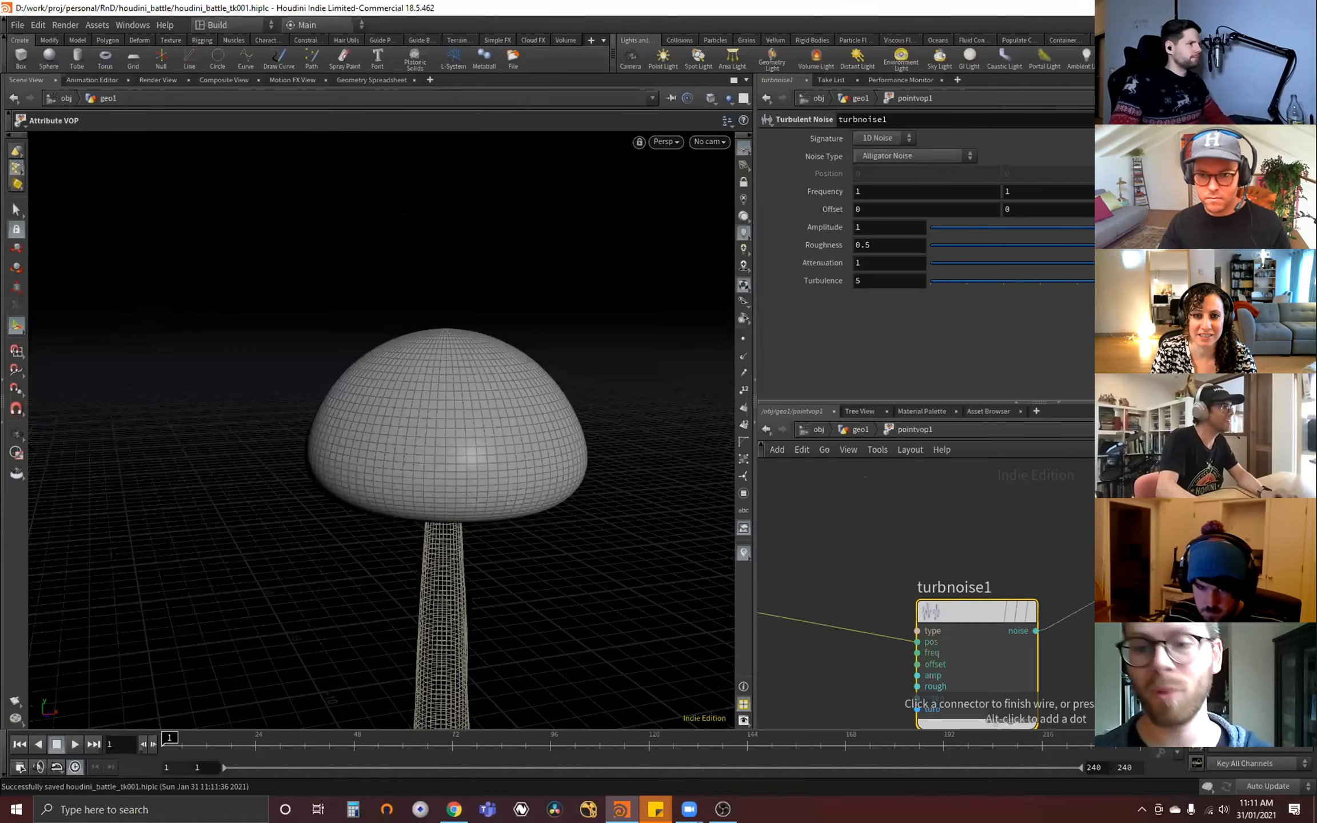
left_click(1135, 582)
middle_click_drag(1003, 545, 911, 482)
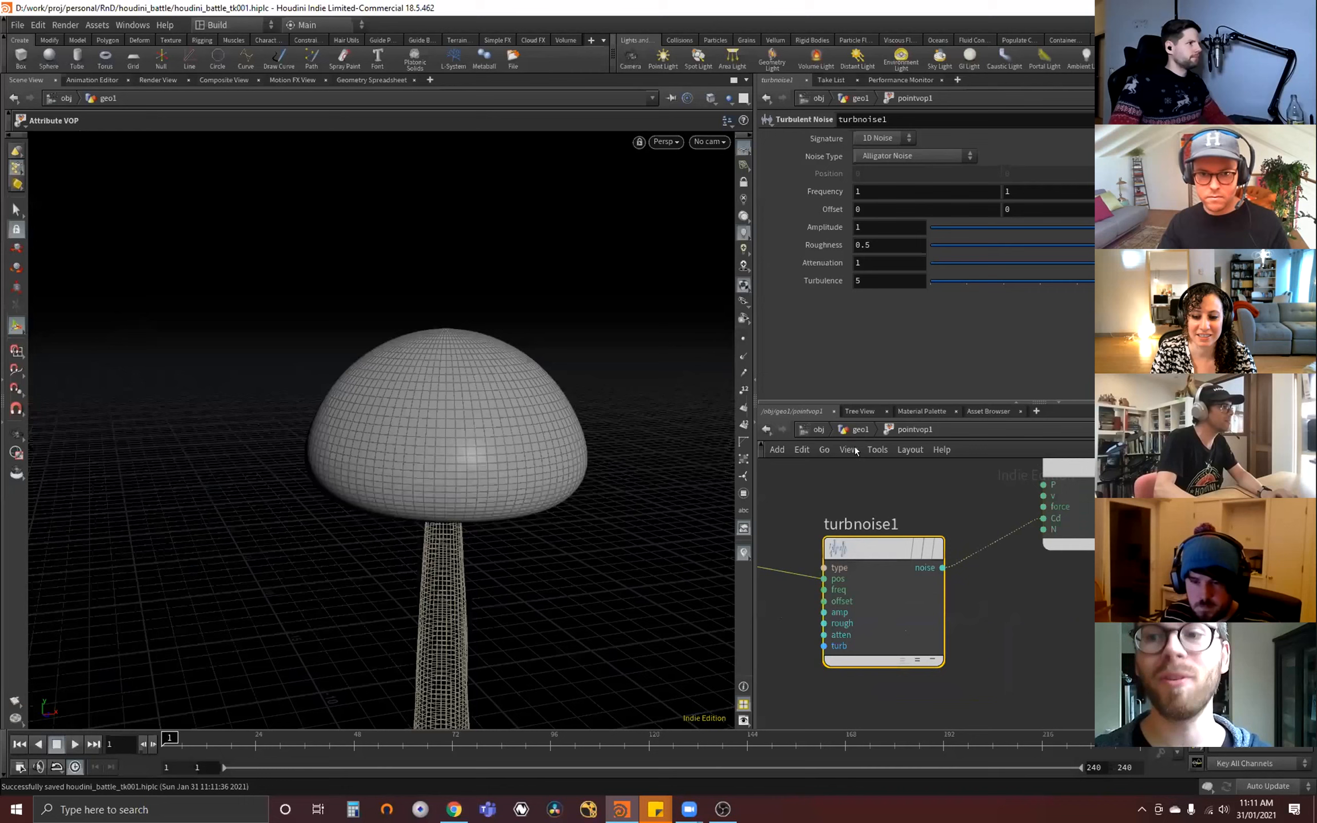
left_click(859, 429)
scroll(996, 546, "down", 1)
middle_click_drag(996, 503, 1062, 595)
double_click(918, 618)
left_click_drag(1004, 691, 848, 476)
left_click(880, 138)
left_click(879, 153)
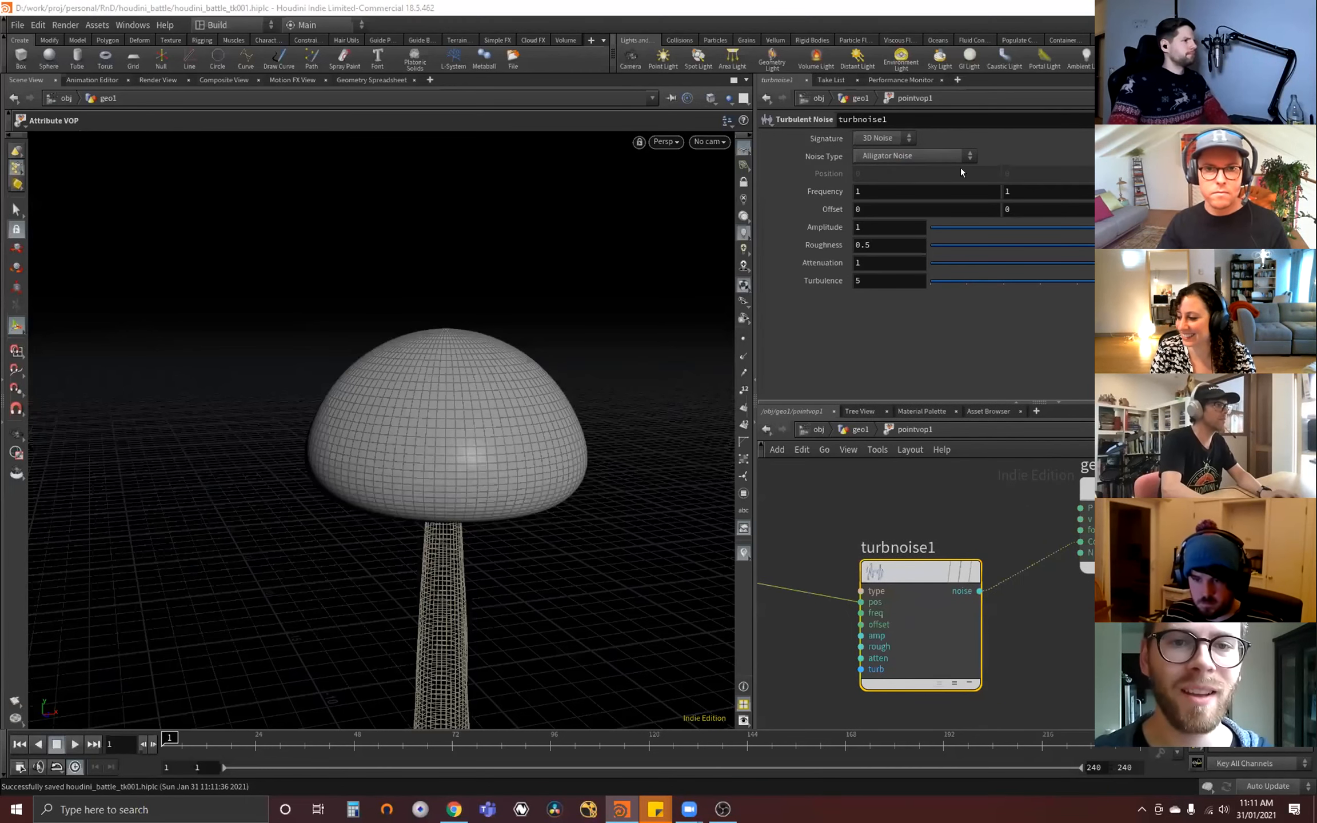
- Return to the geo1 network and delete the pointvop1 Attribute VOP node
left_click(860, 429)
middle_click_drag(882, 668, 882, 607)
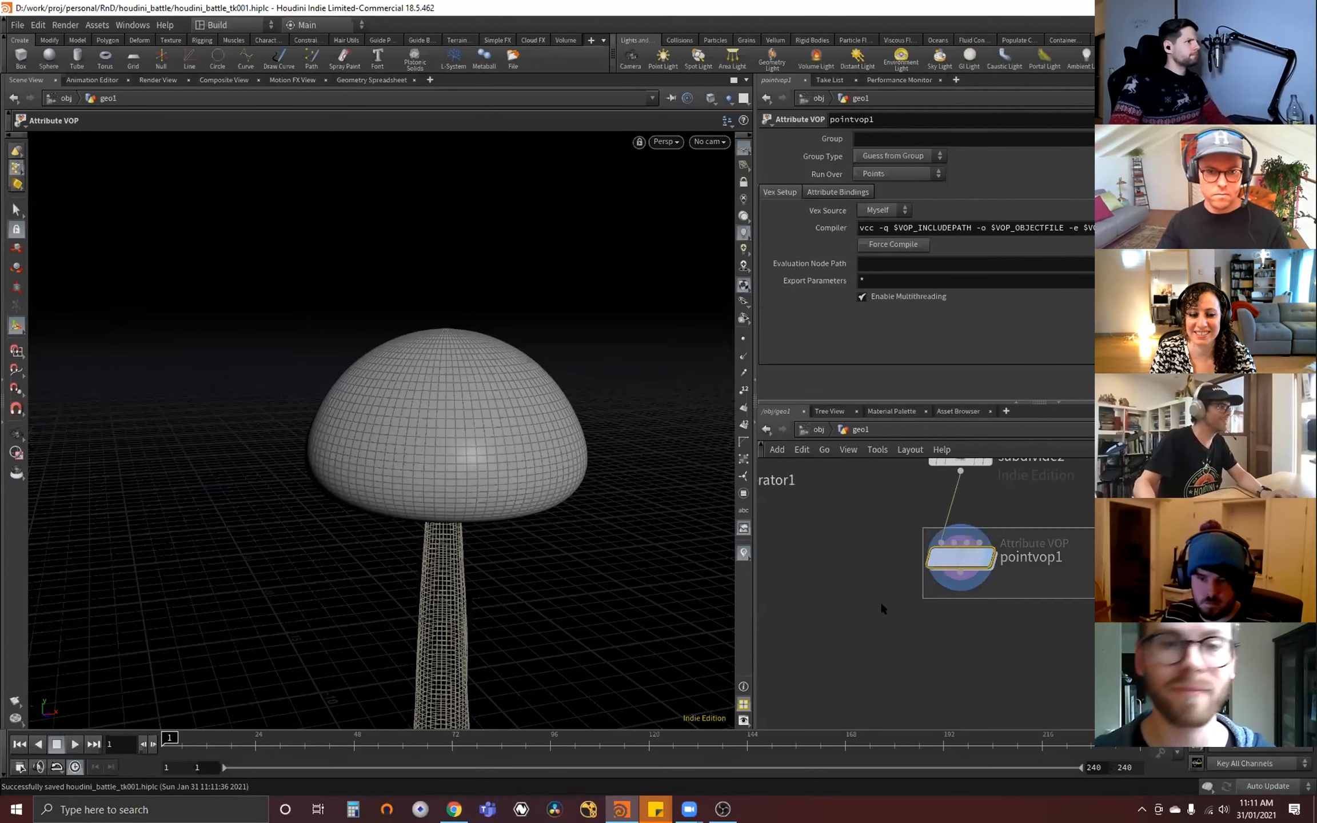
key("Delete")
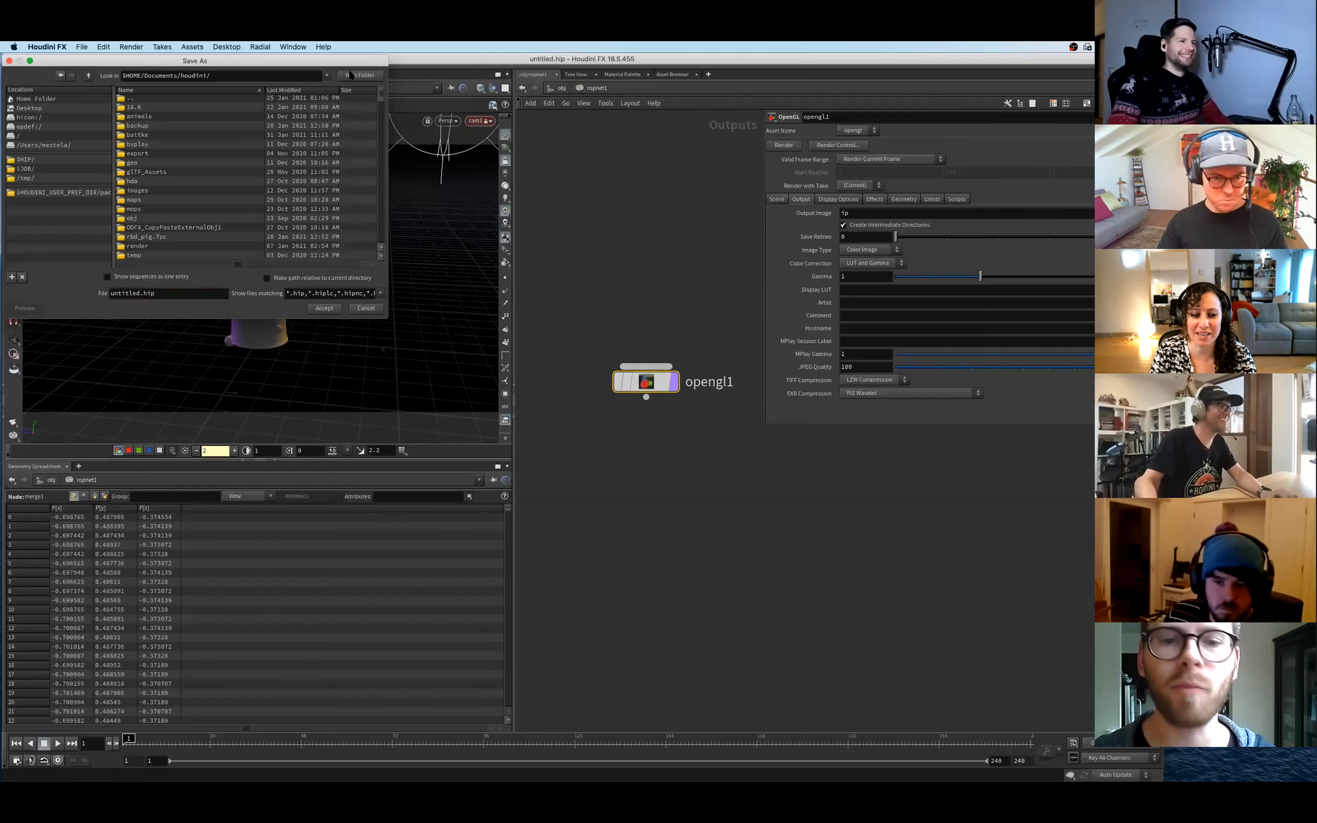
- Save the scene as shroom in a new folder named battle inside Documents/houdini
left_click(349, 75)
type("battl")
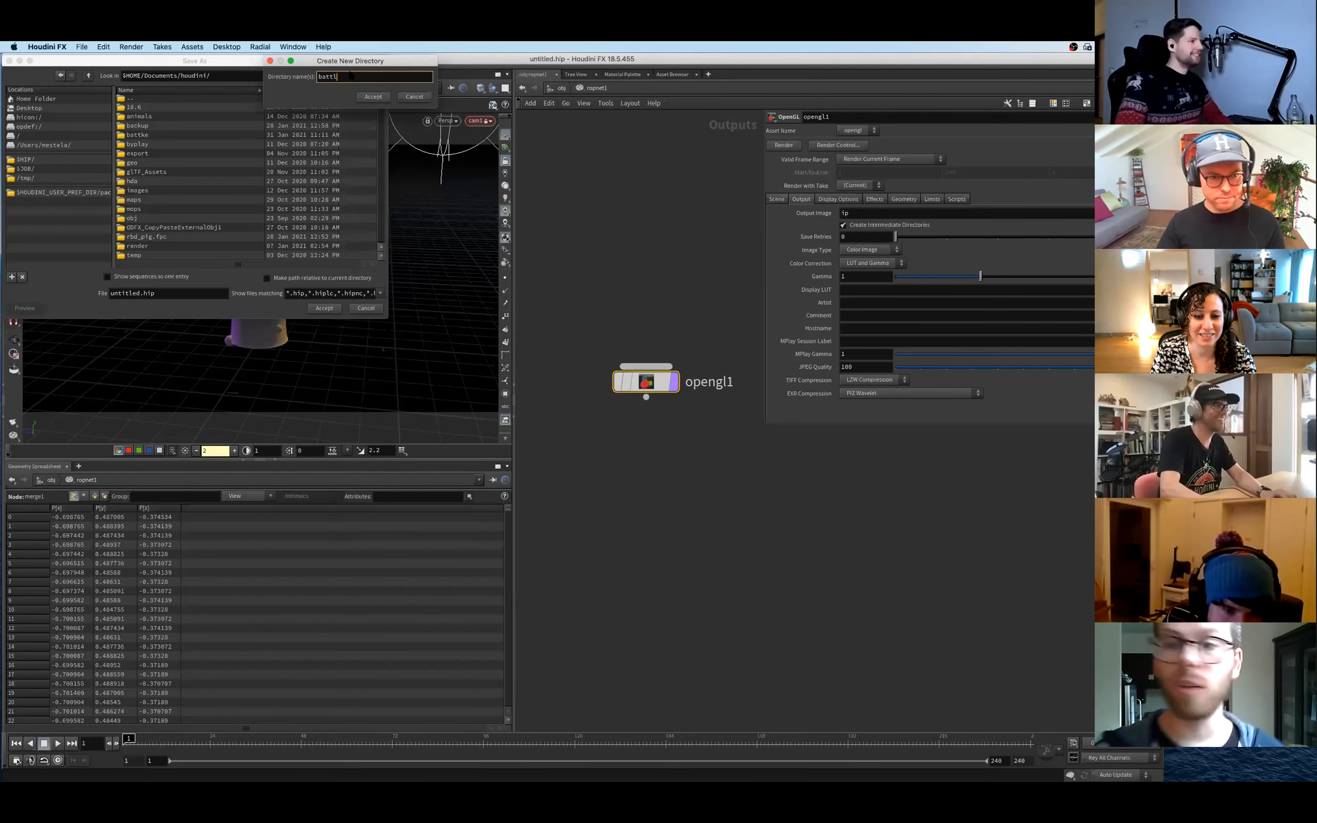
type("e")
key("Return")
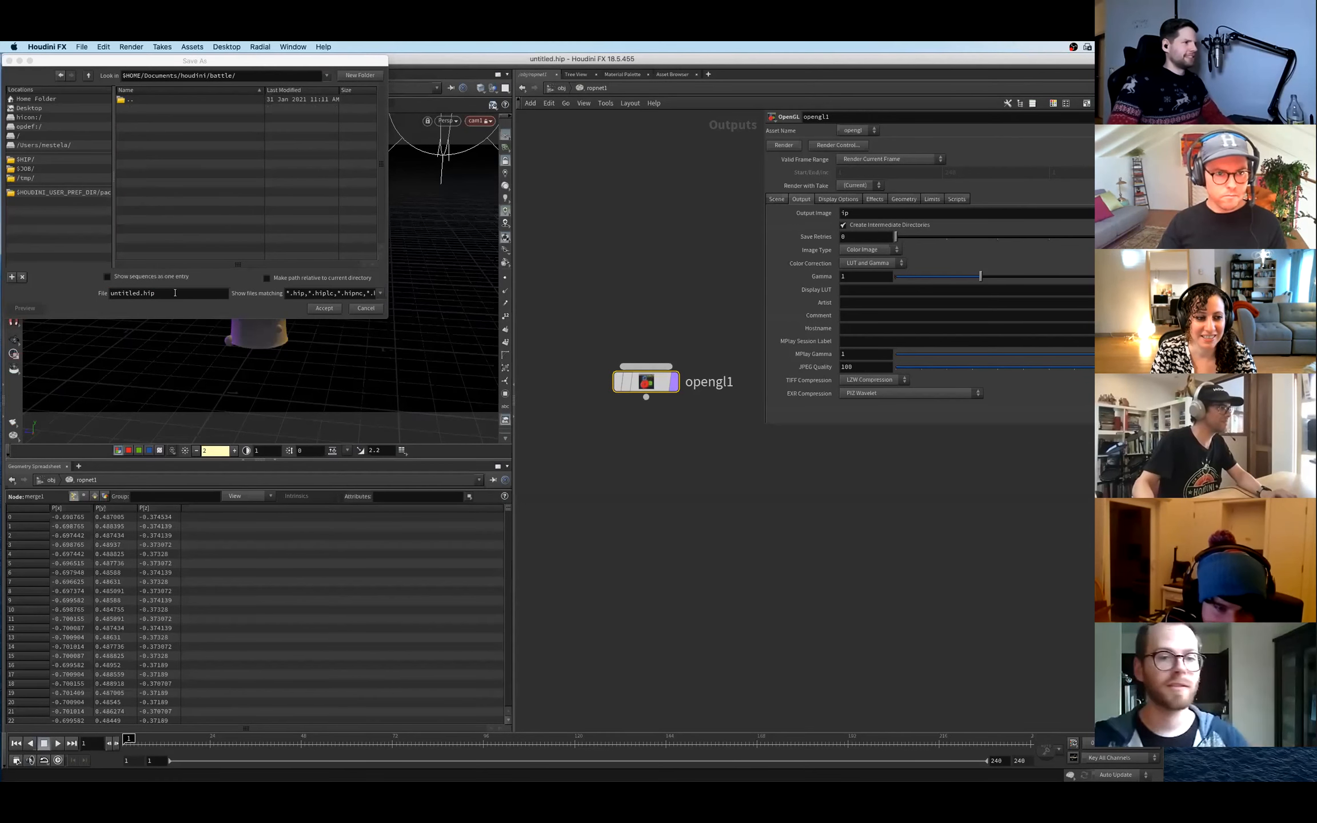
left_click(172, 290)
double_click(172, 291)
type("shroom")
left_click(324, 308)
- Set the OpenGL node's output image to foo.exr and render the current frame
left_click(915, 215)
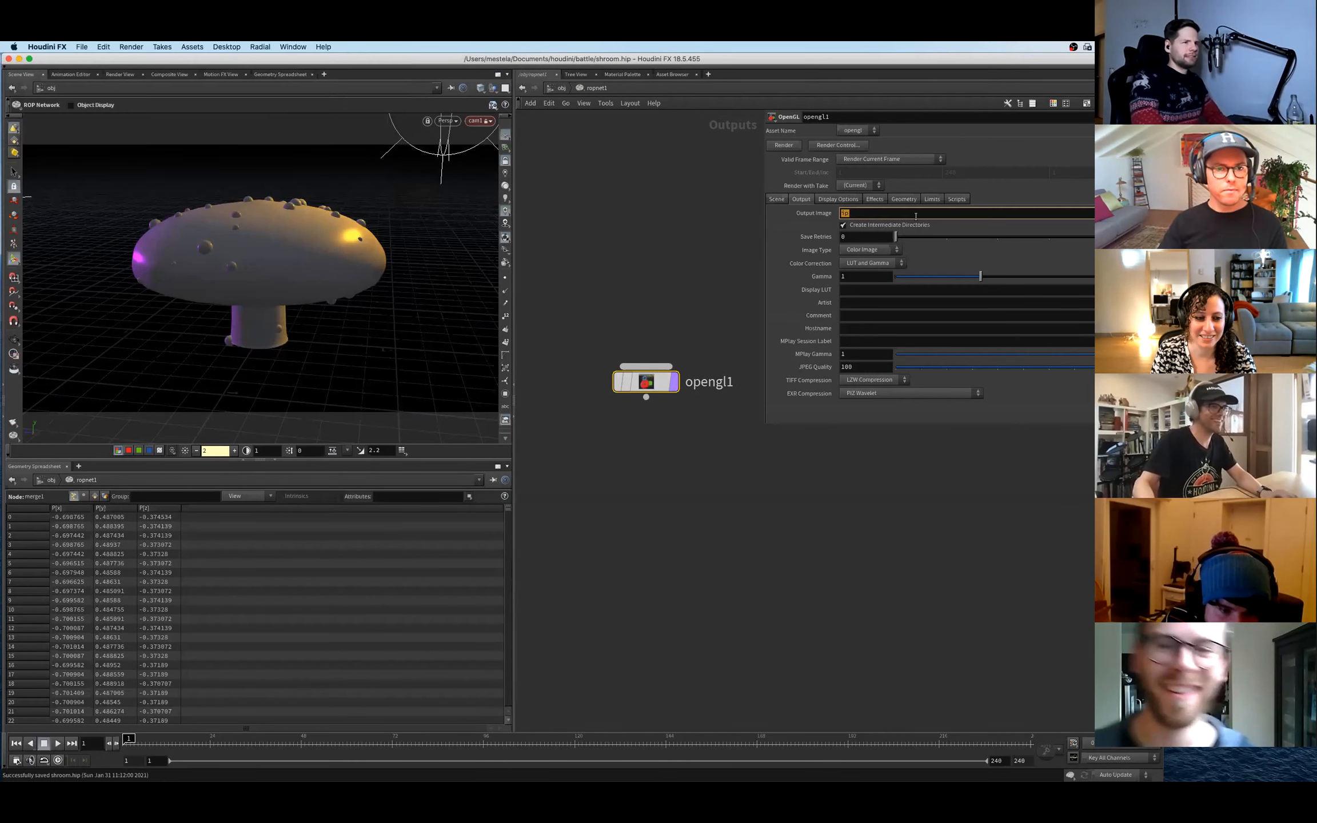
type("foo.exr")
key("Return")
left_click(783, 145)
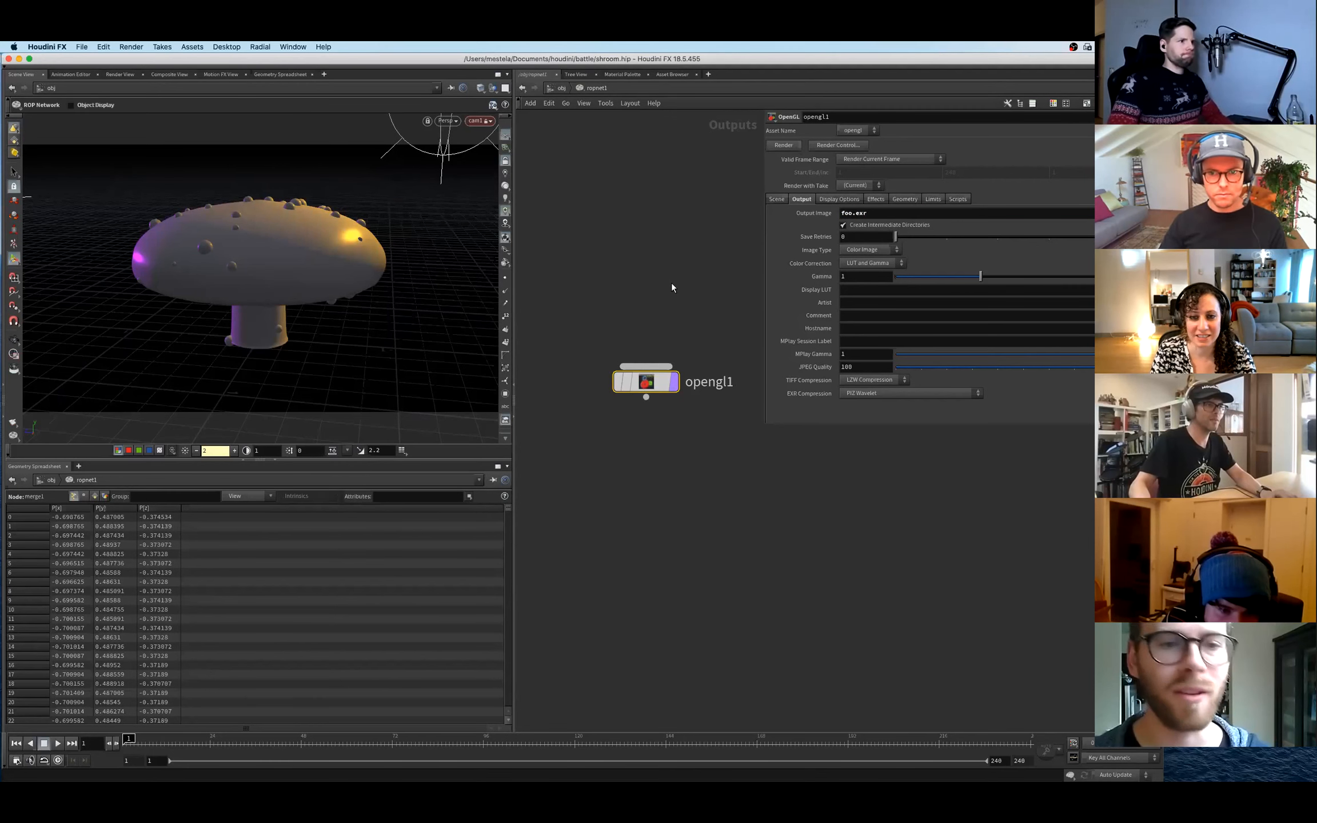
- Create a COP2 network at the object level and enter it
left_click(641, 532)
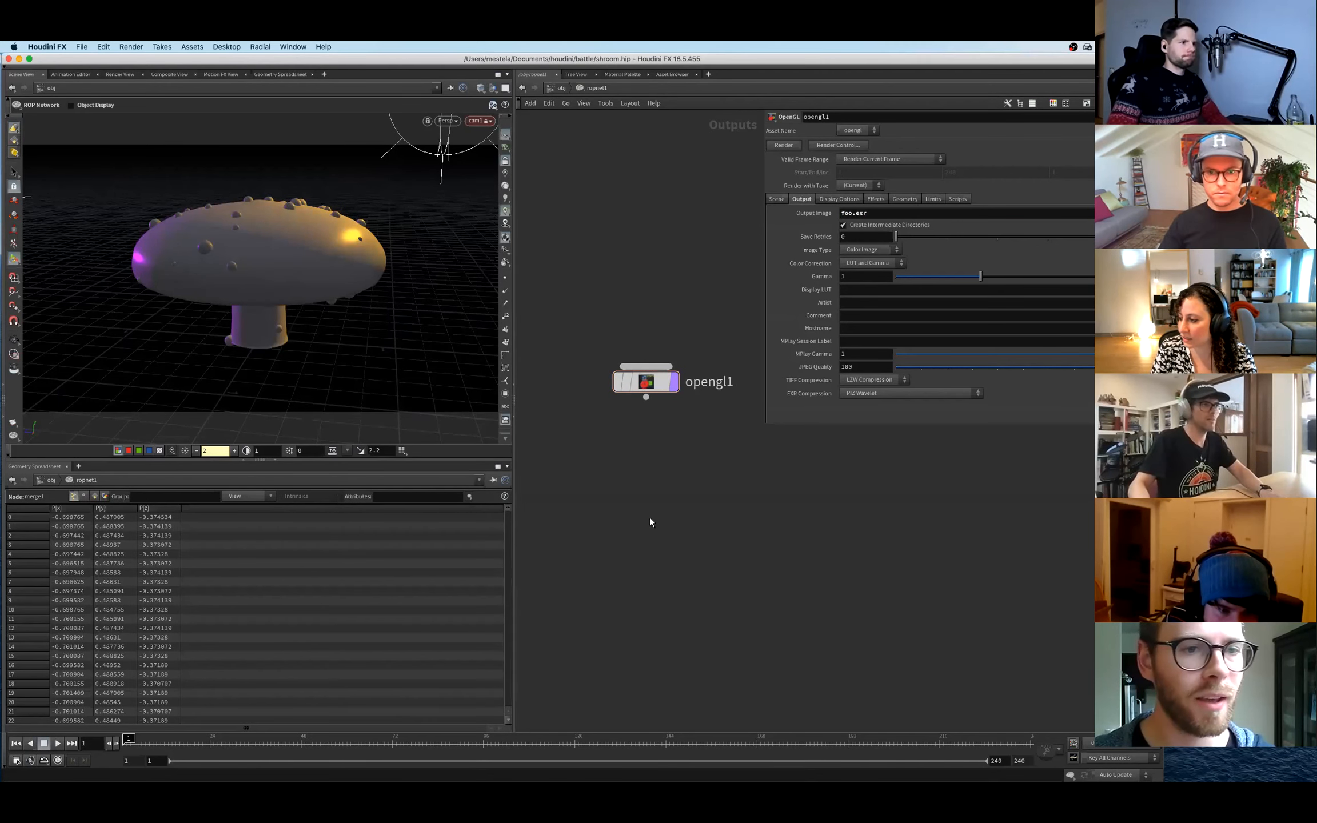
key("u")
type("cop")
key("Return")
left_click(768, 599)
key("Return")
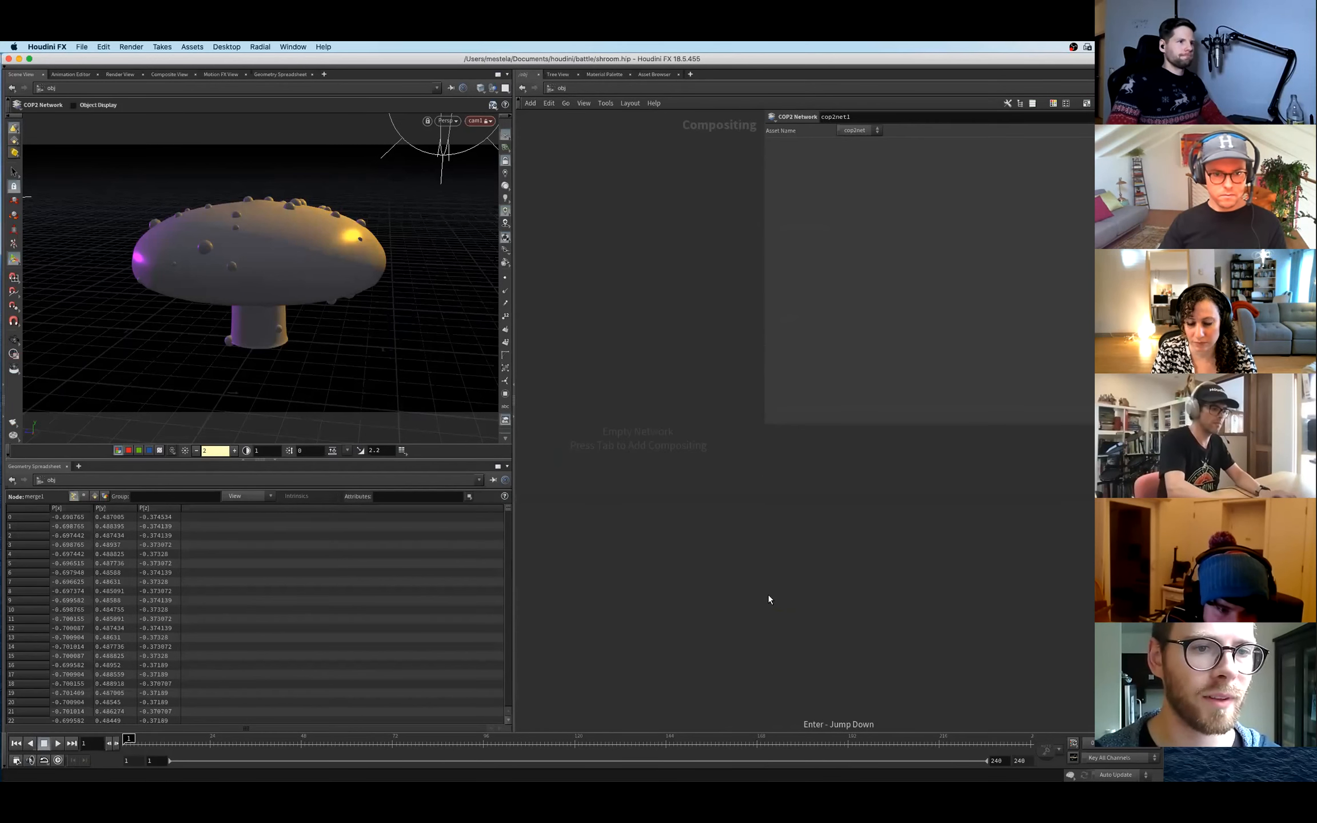
- Add a File node to the compositing network and point its file path to $HIP/*.*
key("Tab")
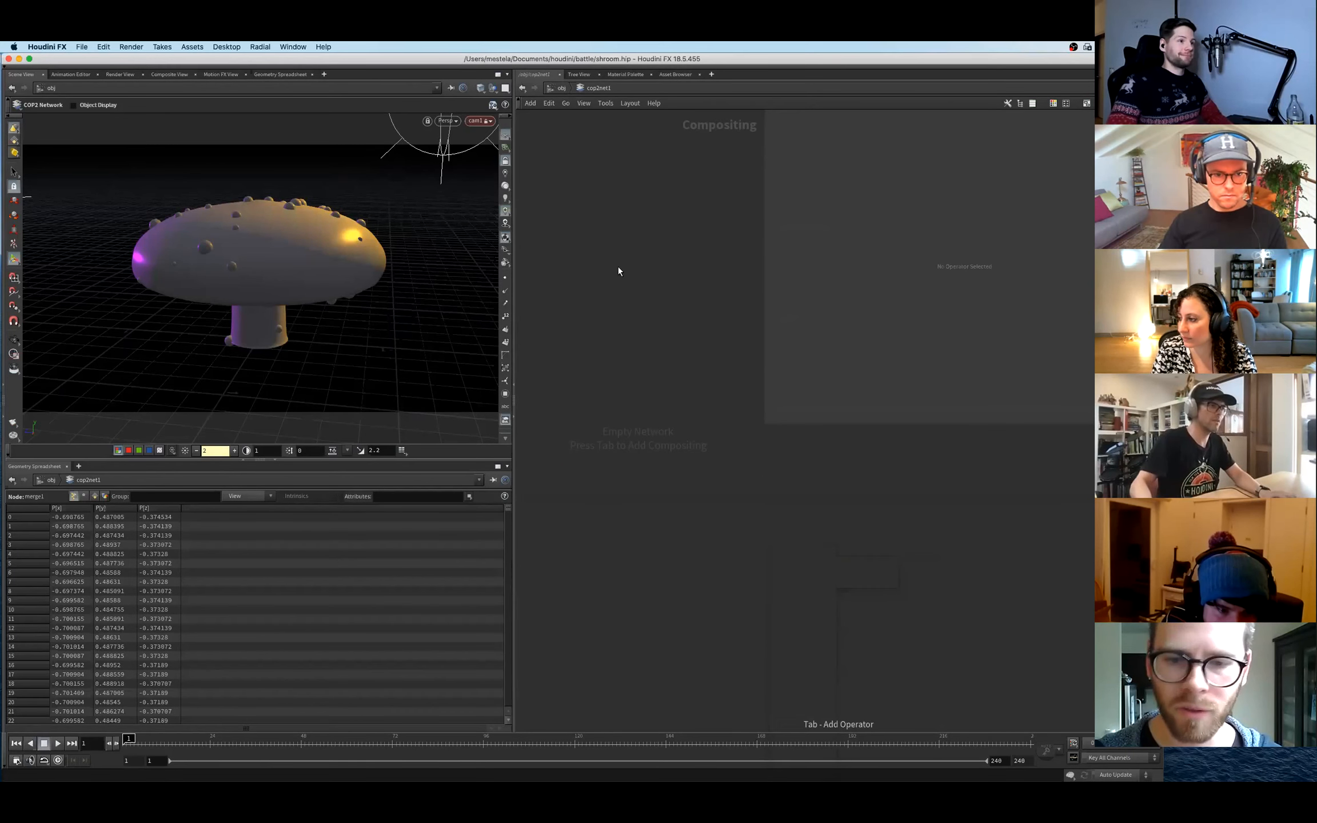
left_click(616, 264)
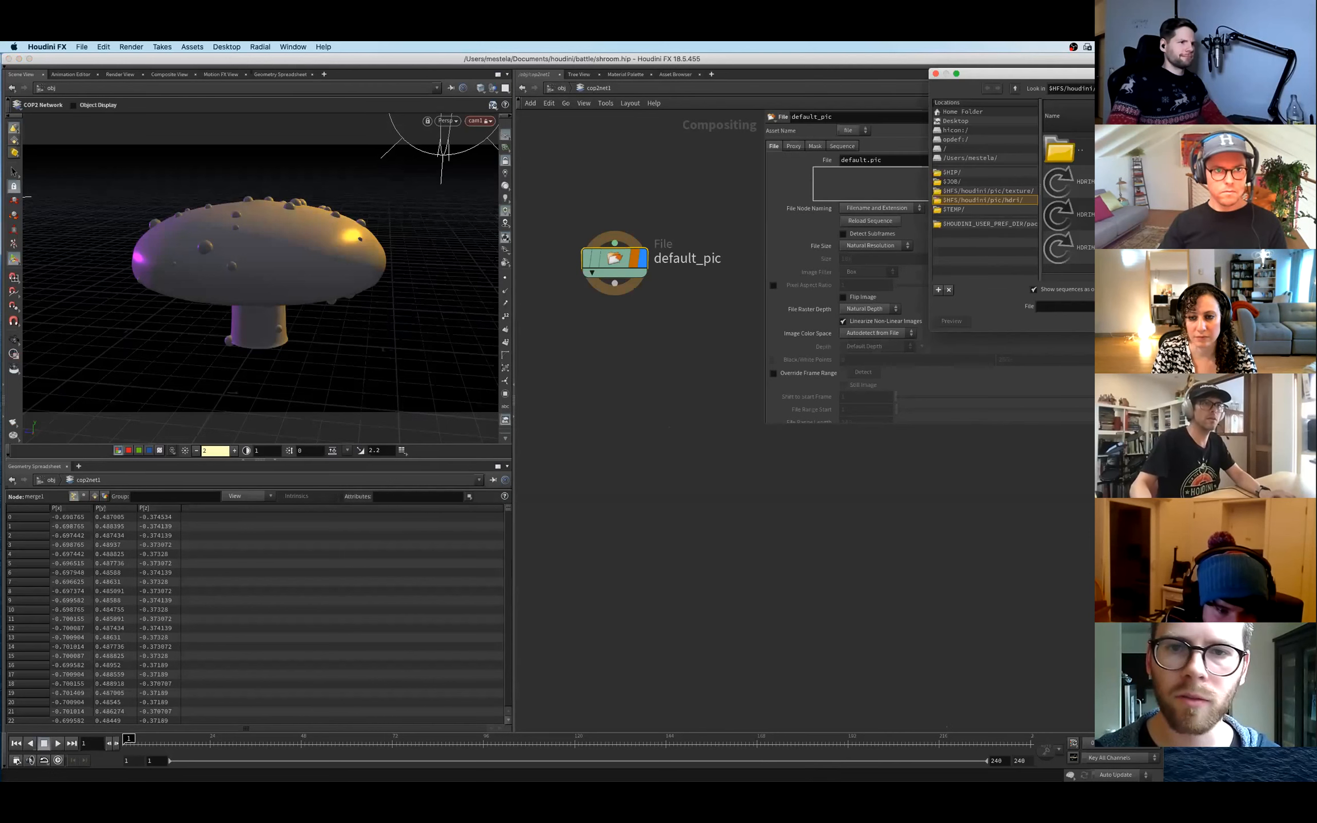
left_click(952, 172)
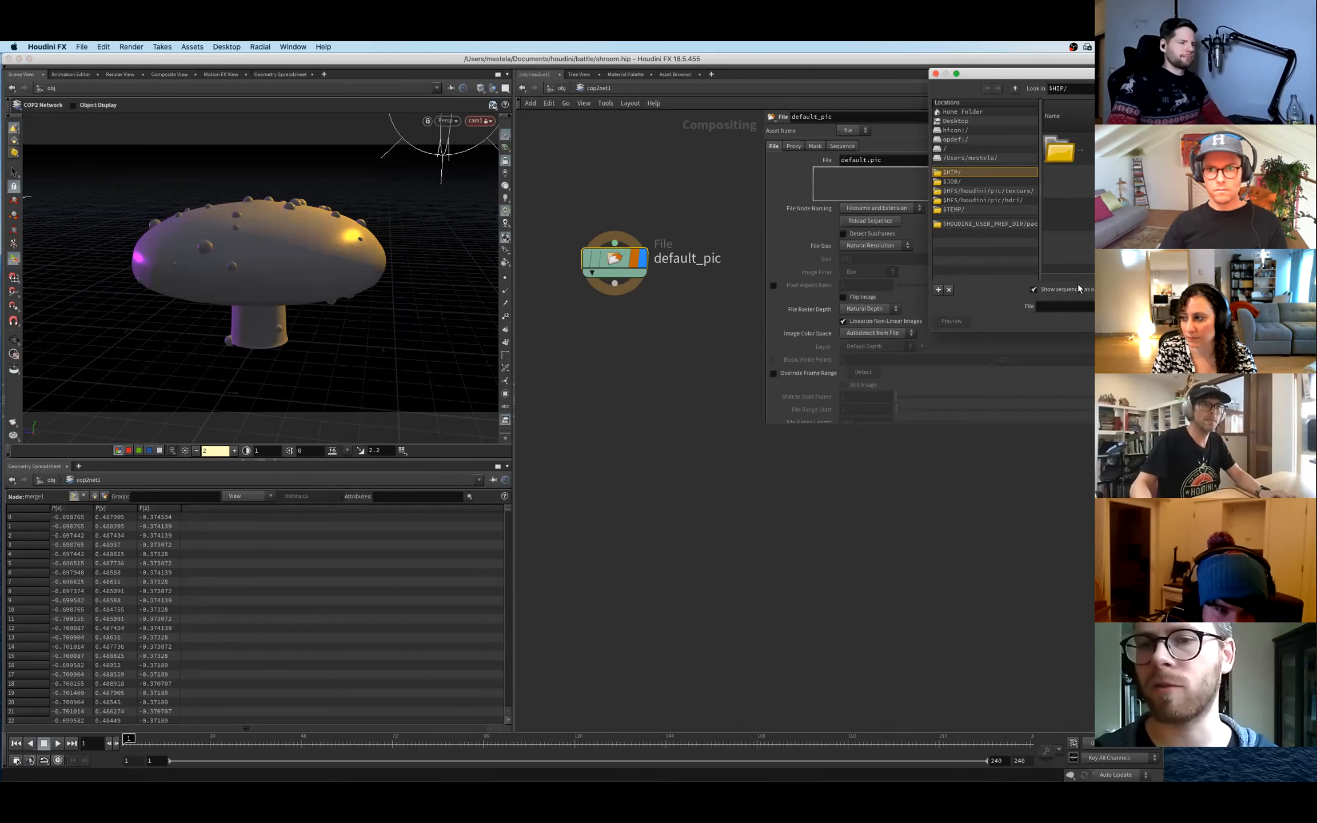
type("*.*")
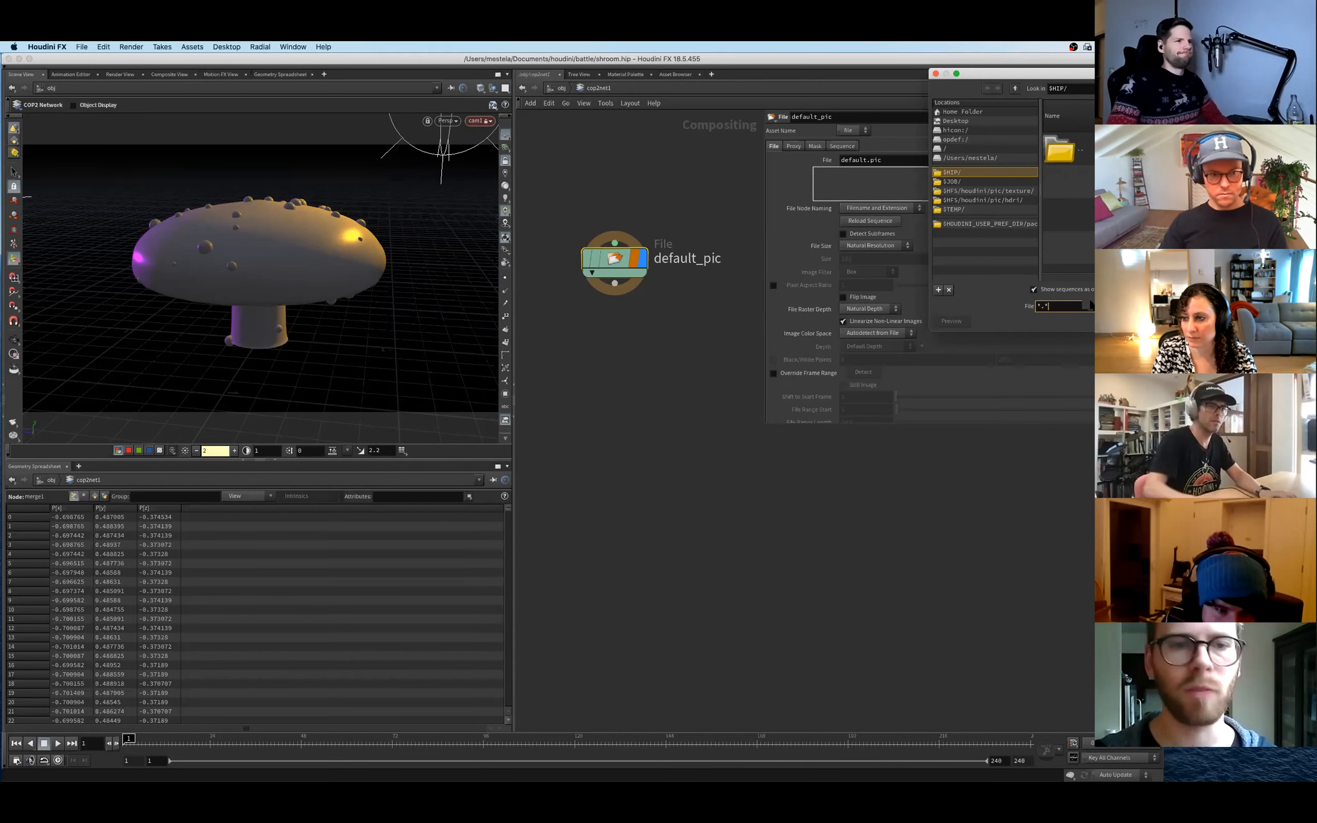
key("Return")
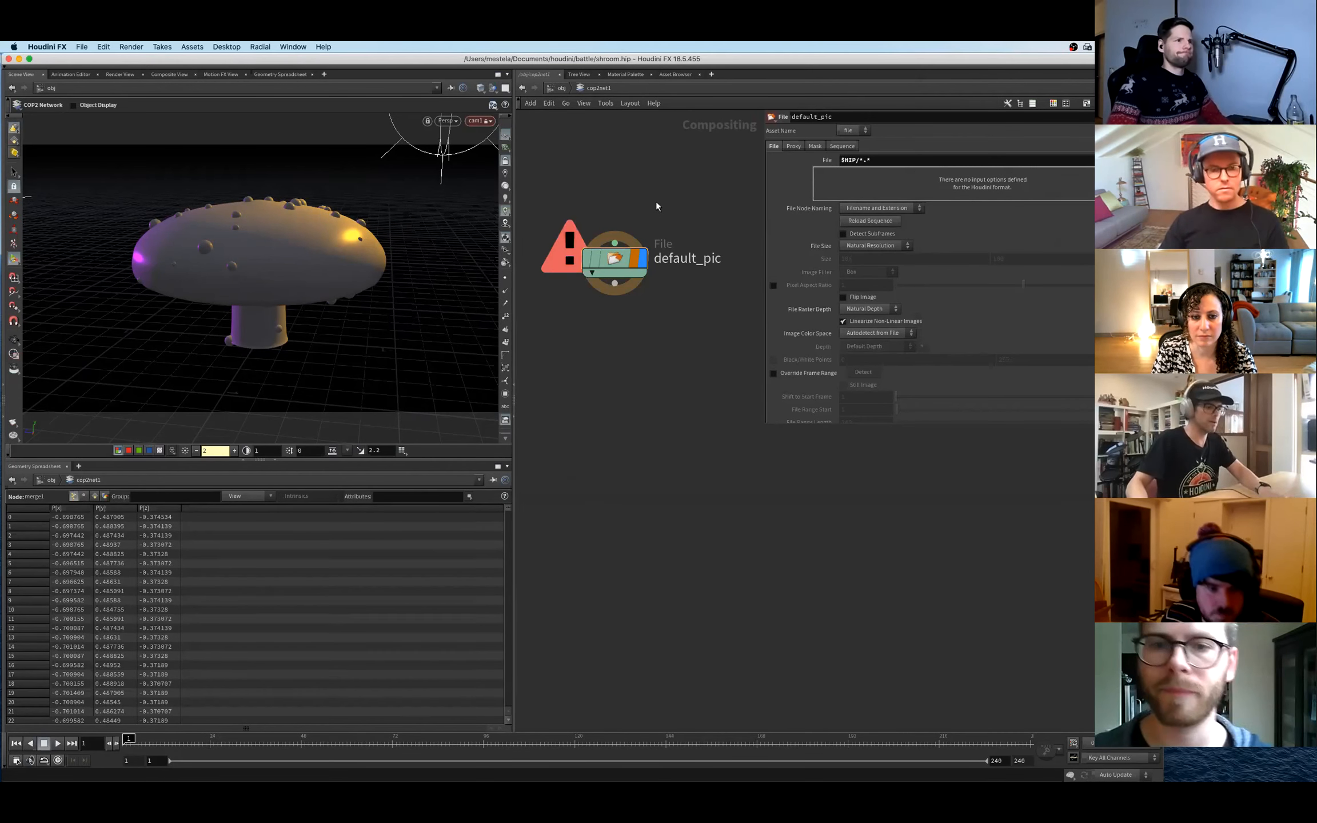
- Return to the OpenGL render node and set its output image to $HIP/foo.exr
key("u")
double_click(657, 533)
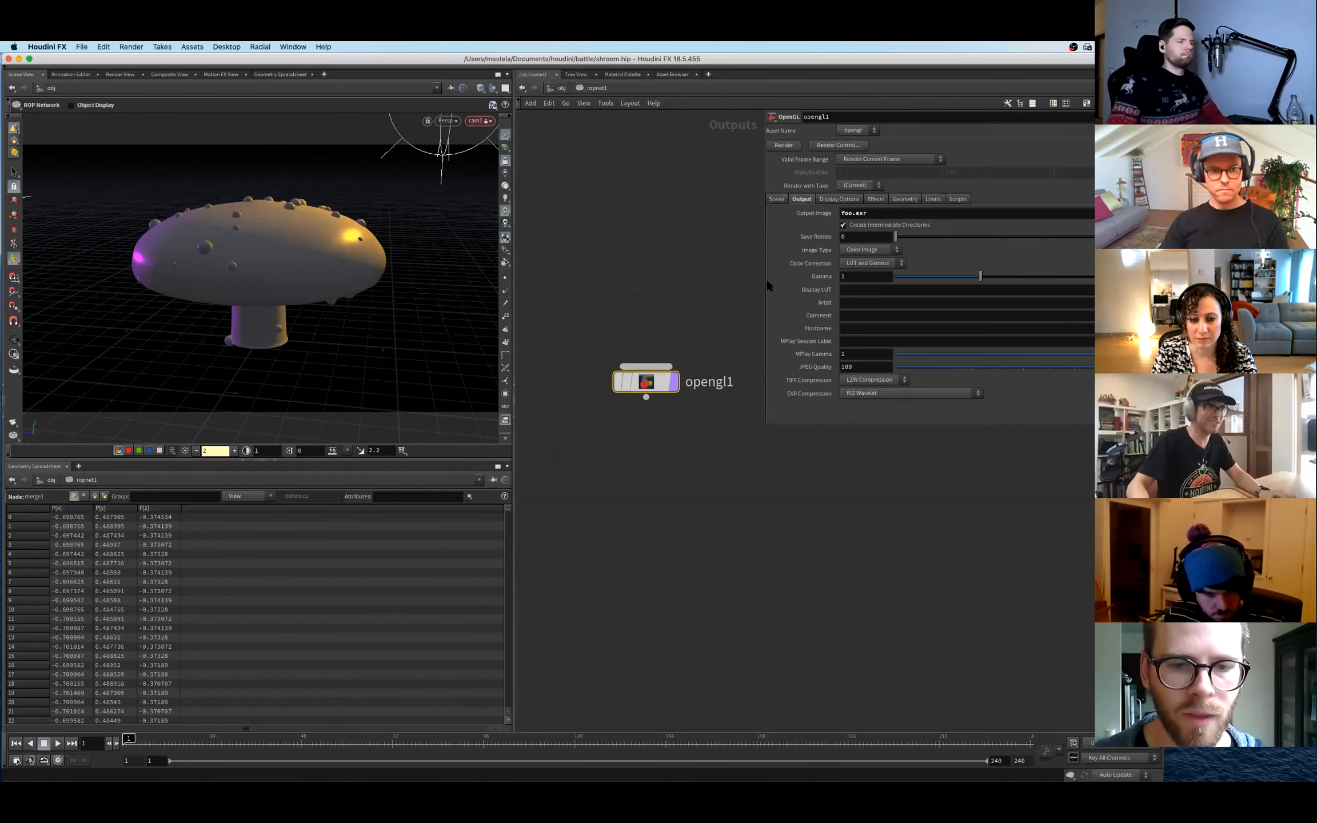
left_click(878, 211)
type("$HIP/")
key("Return")
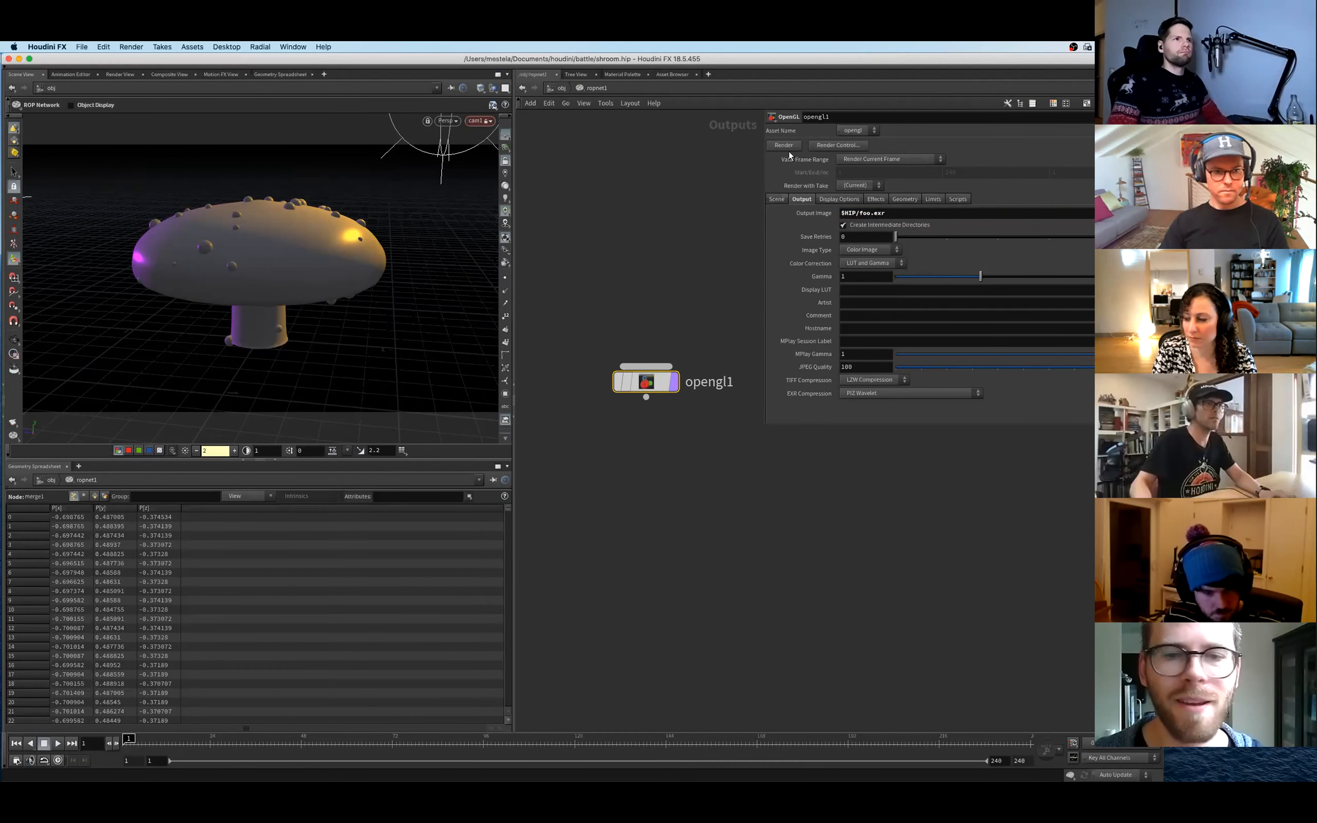
- Load $HIP/foo.exr into the compositing File node and display it in the Composite View
key("u")
double_click(763, 596)
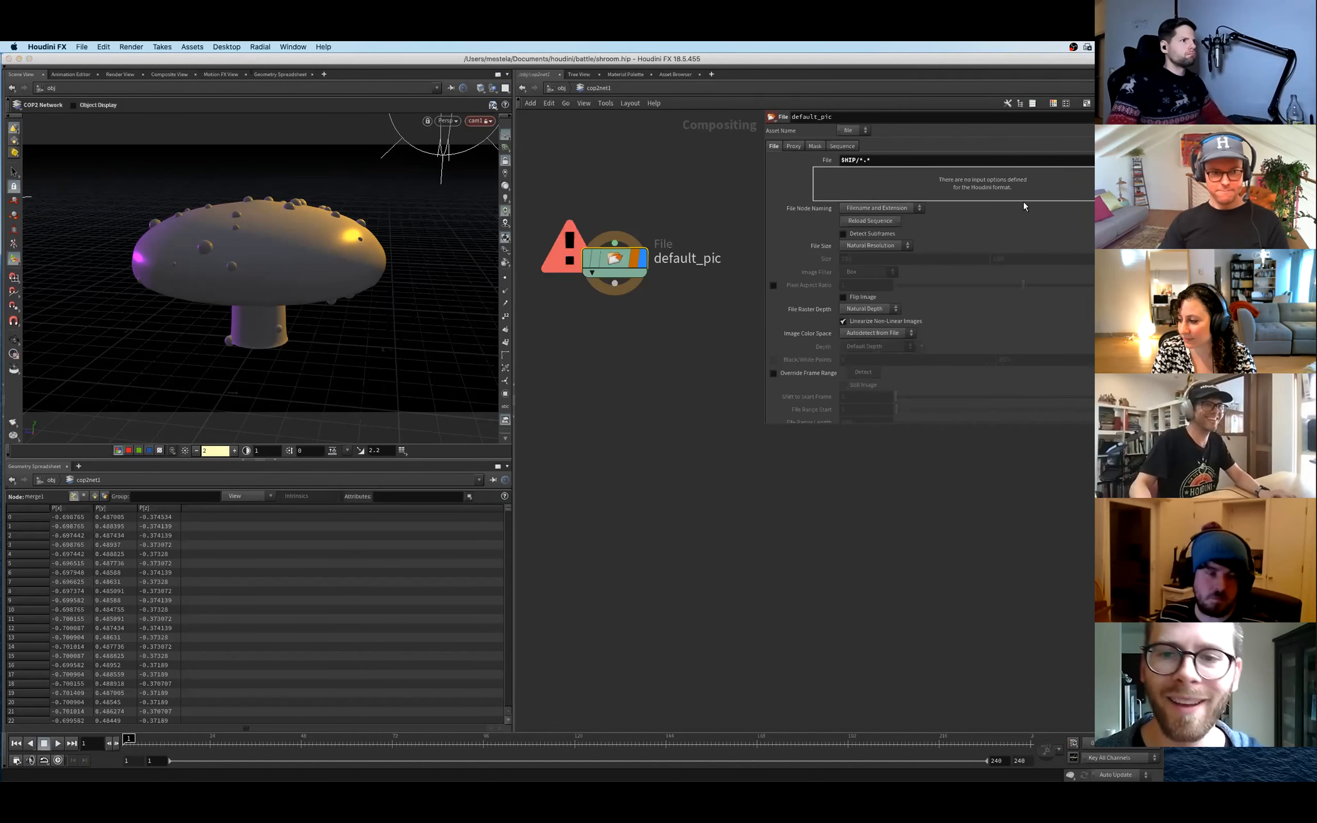
double_click(1067, 180)
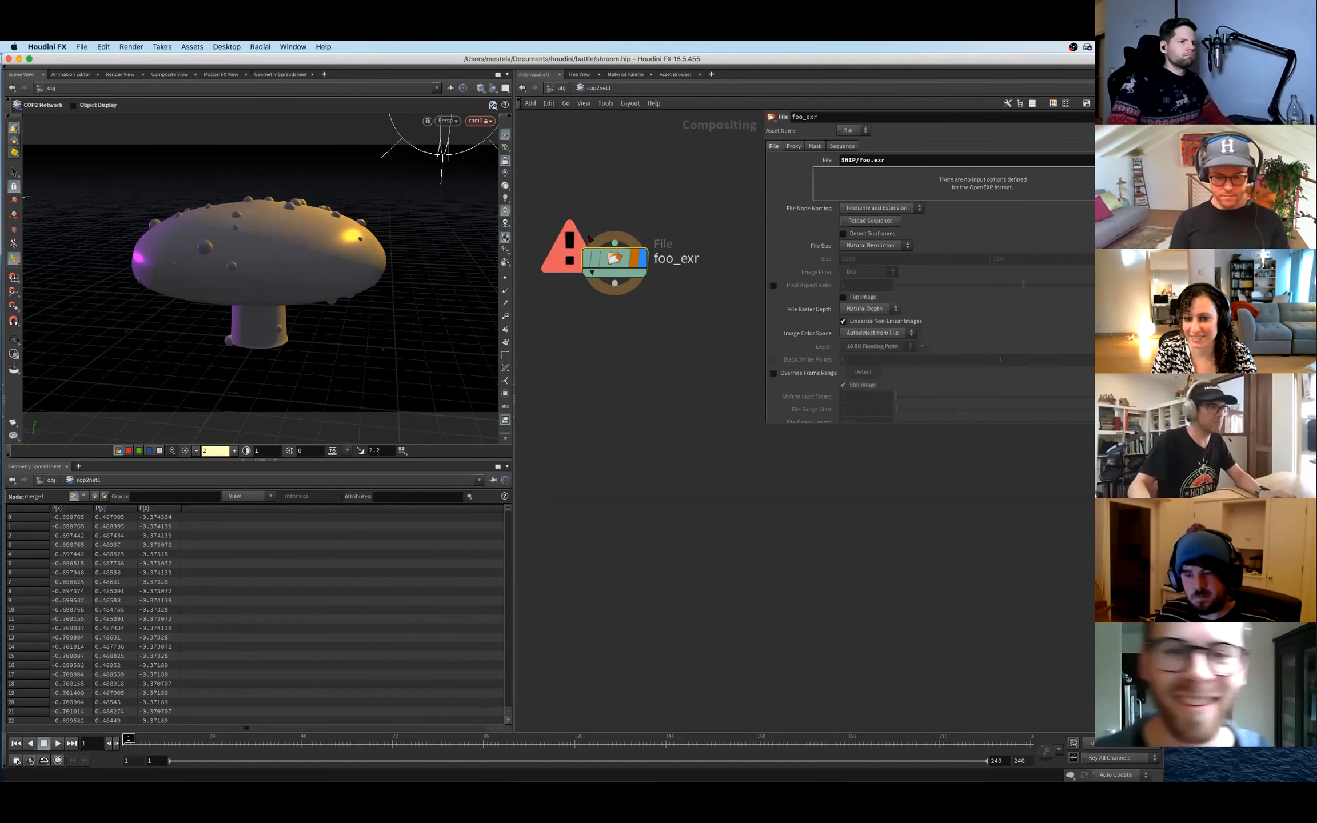
left_click(170, 75)
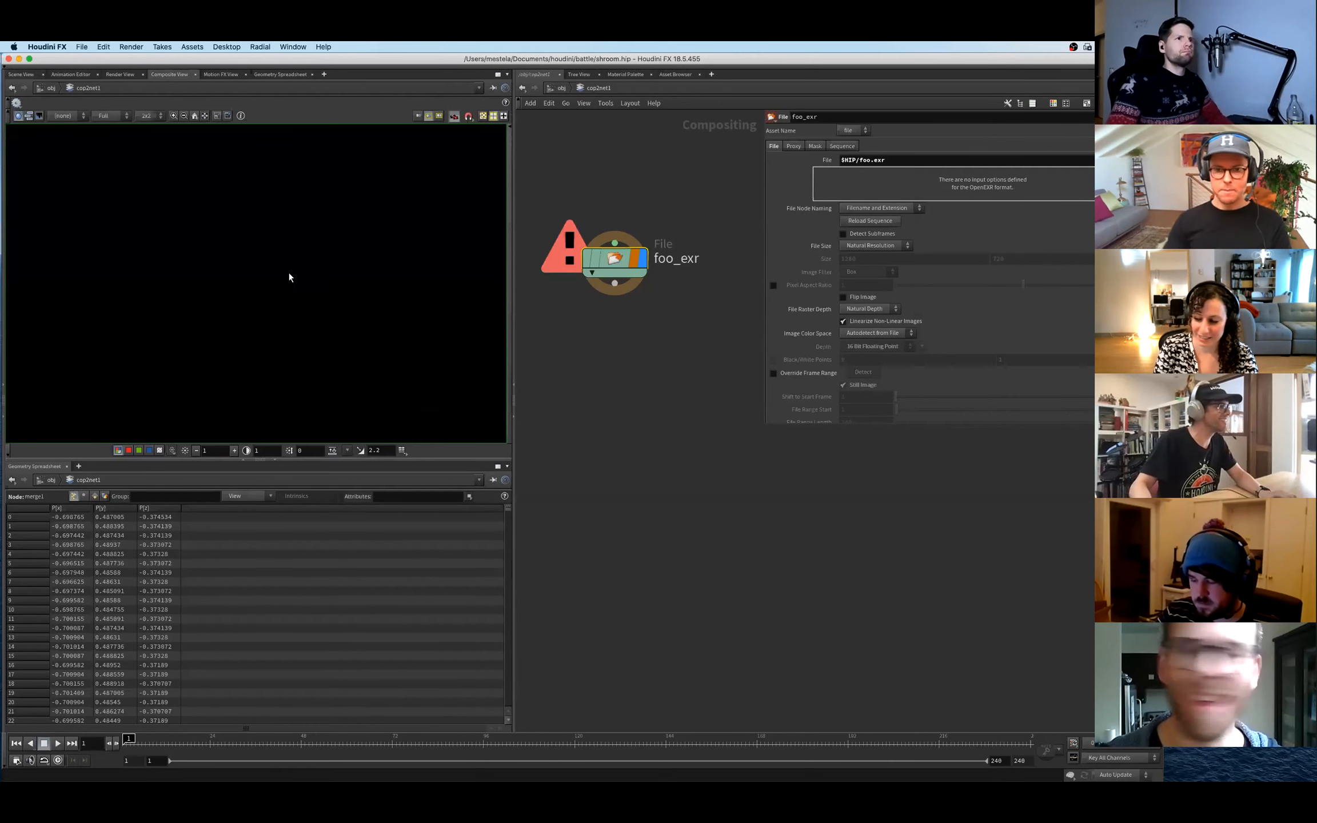
- Add a VOP COP2 Filter node fed by the foo.exr File node and enter its VEX network
key("Tab")
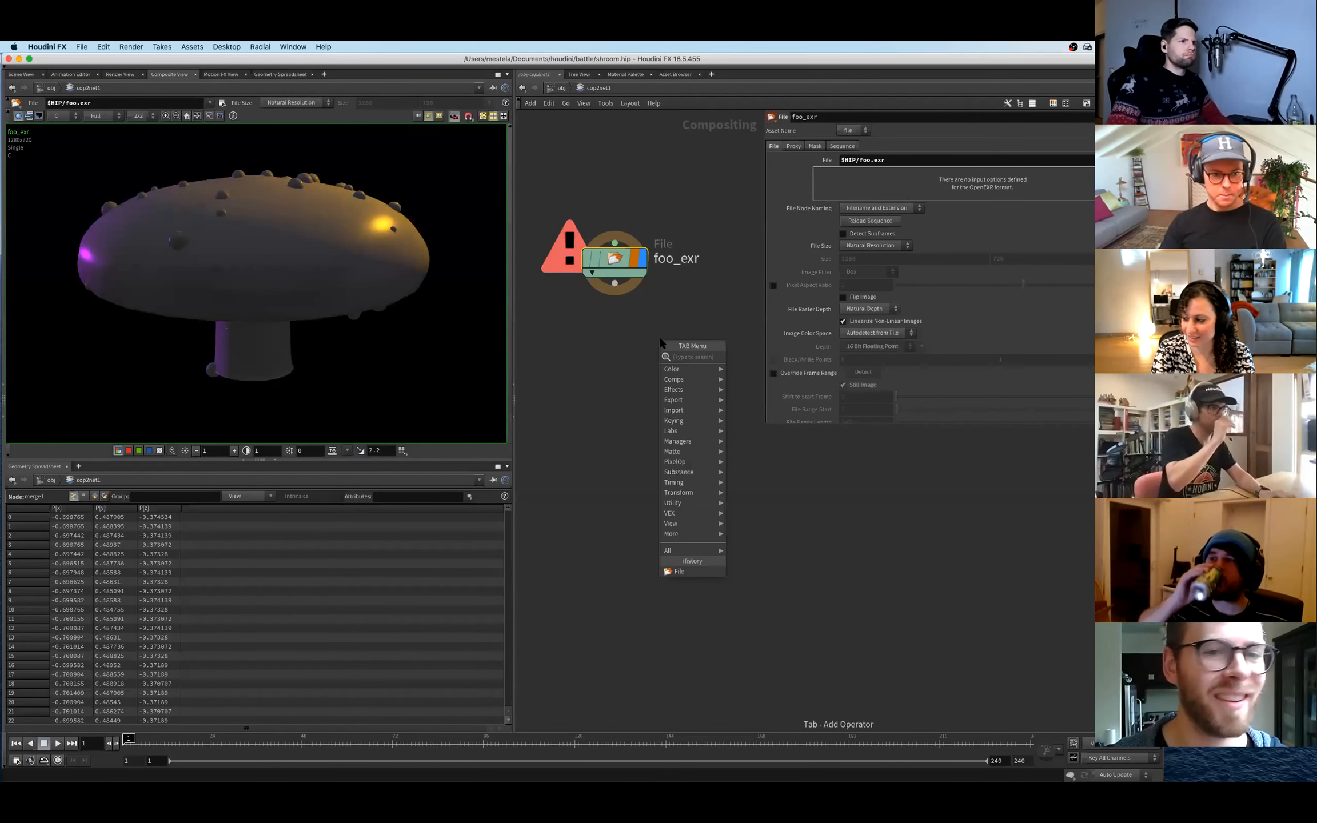
type("c")
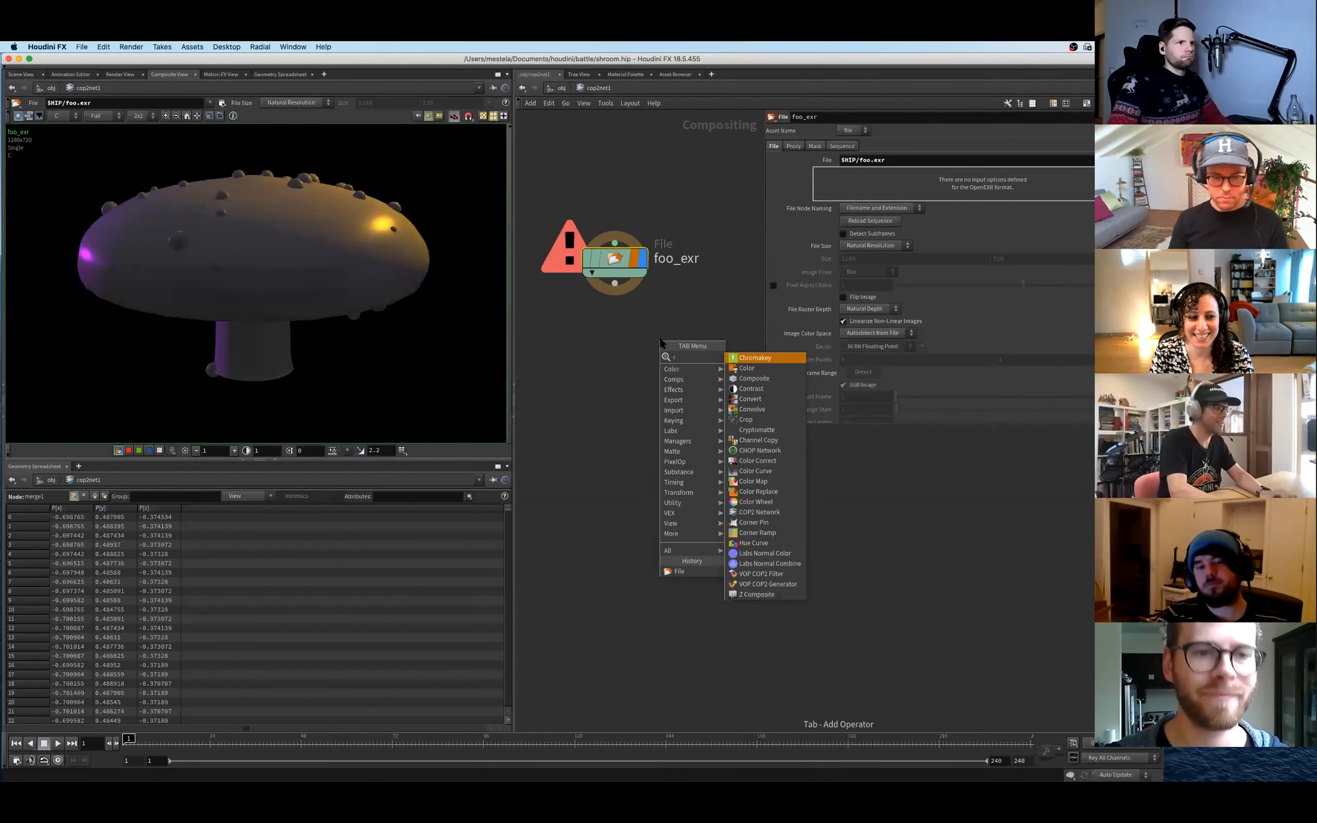
key("BackSpace")
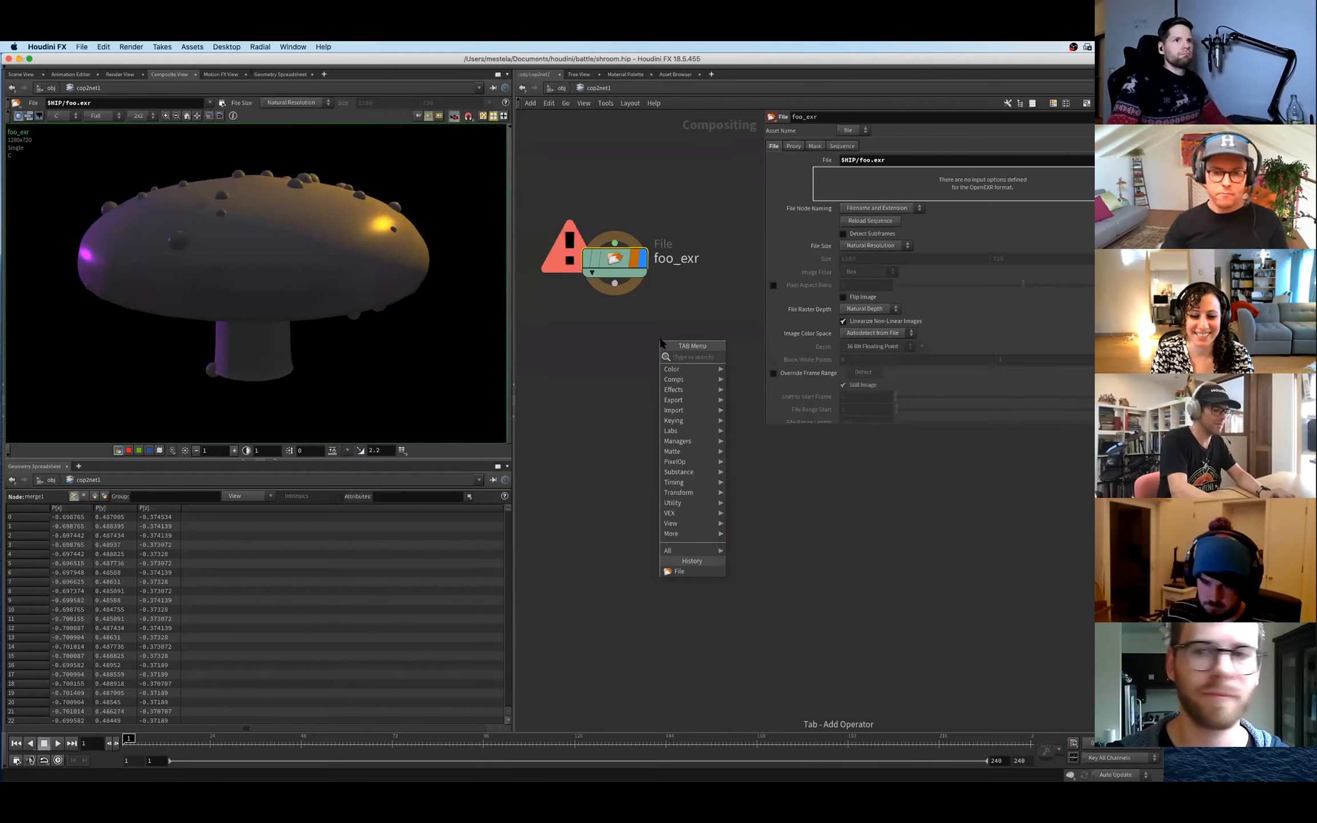
type("vopfi")
key("Return")
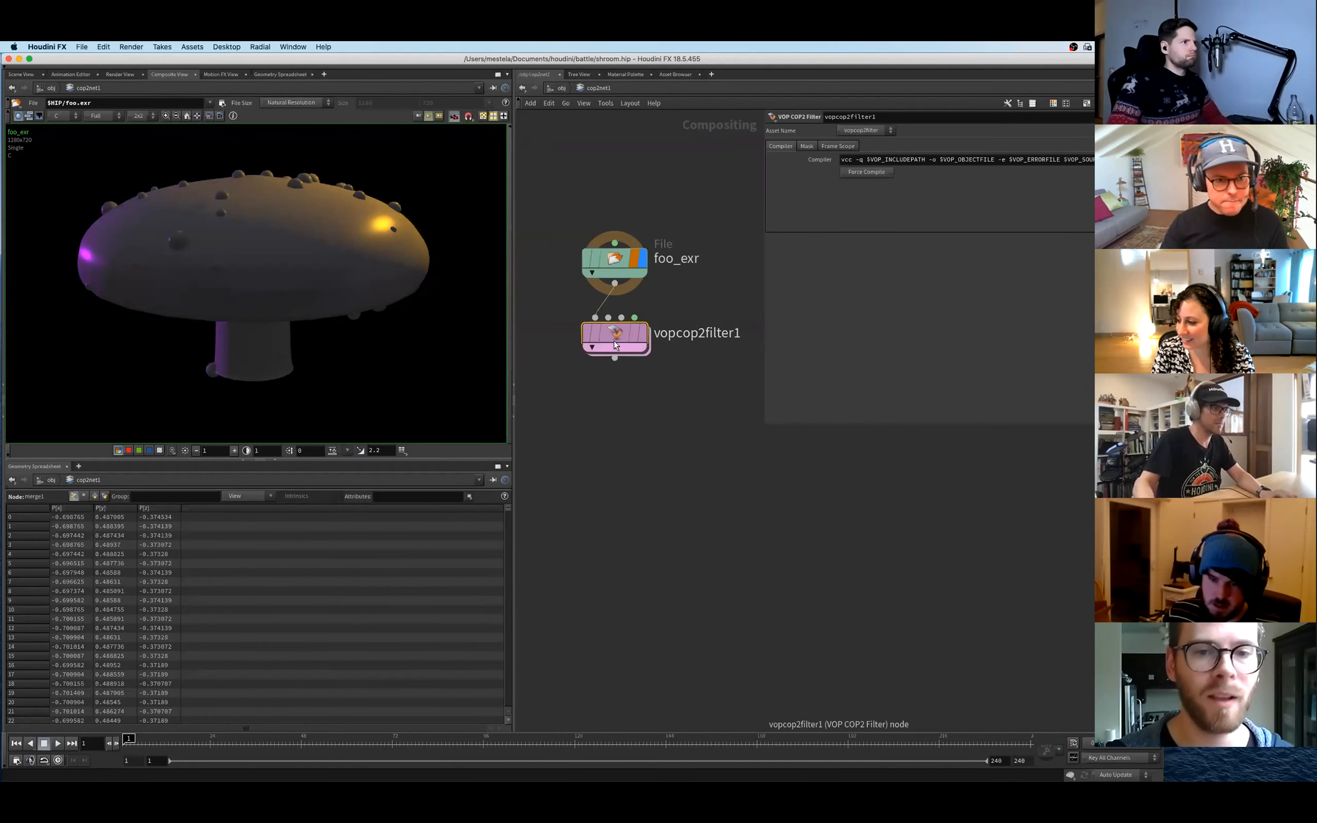
double_click(611, 345)
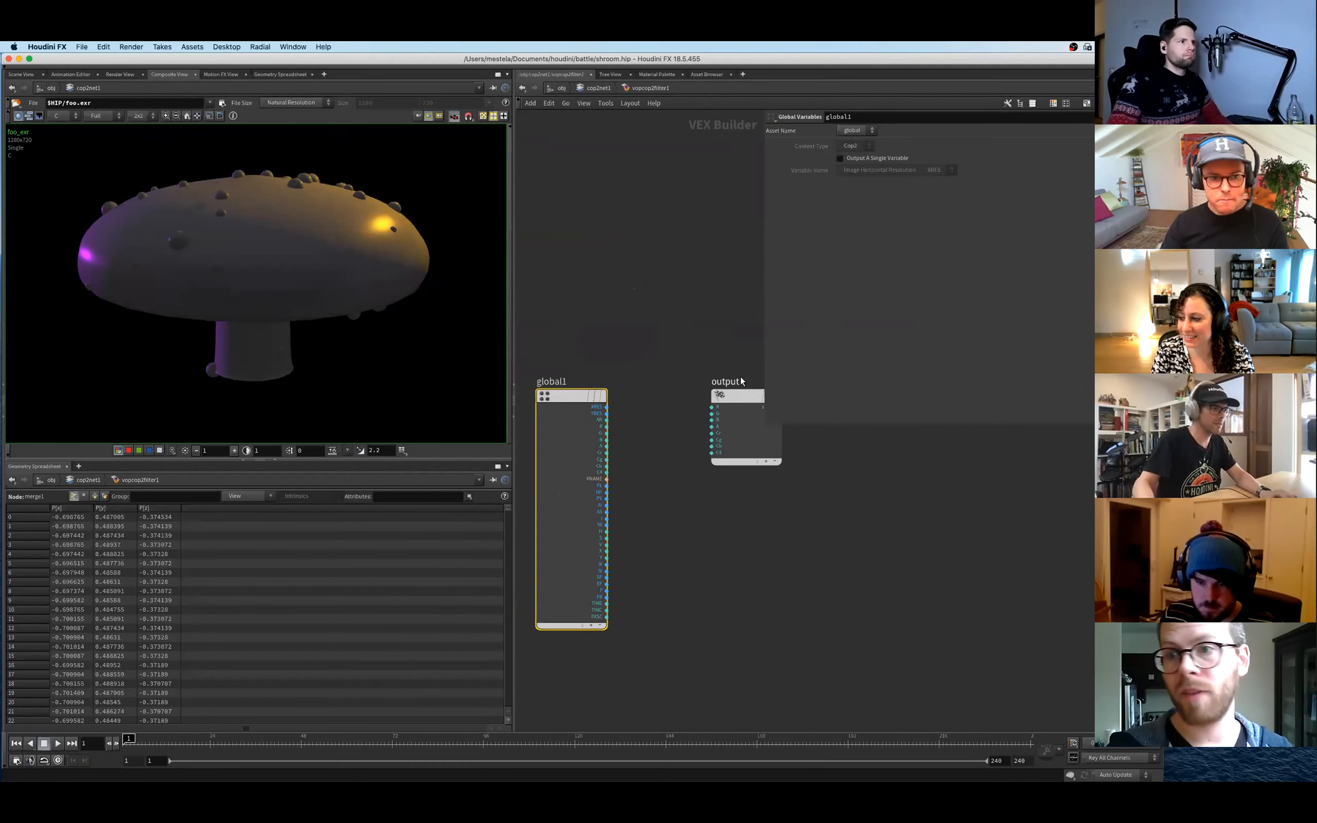
- Move the output node away from the global variables and add a Soft Dots node between them
left_click_drag(731, 429, 879, 495)
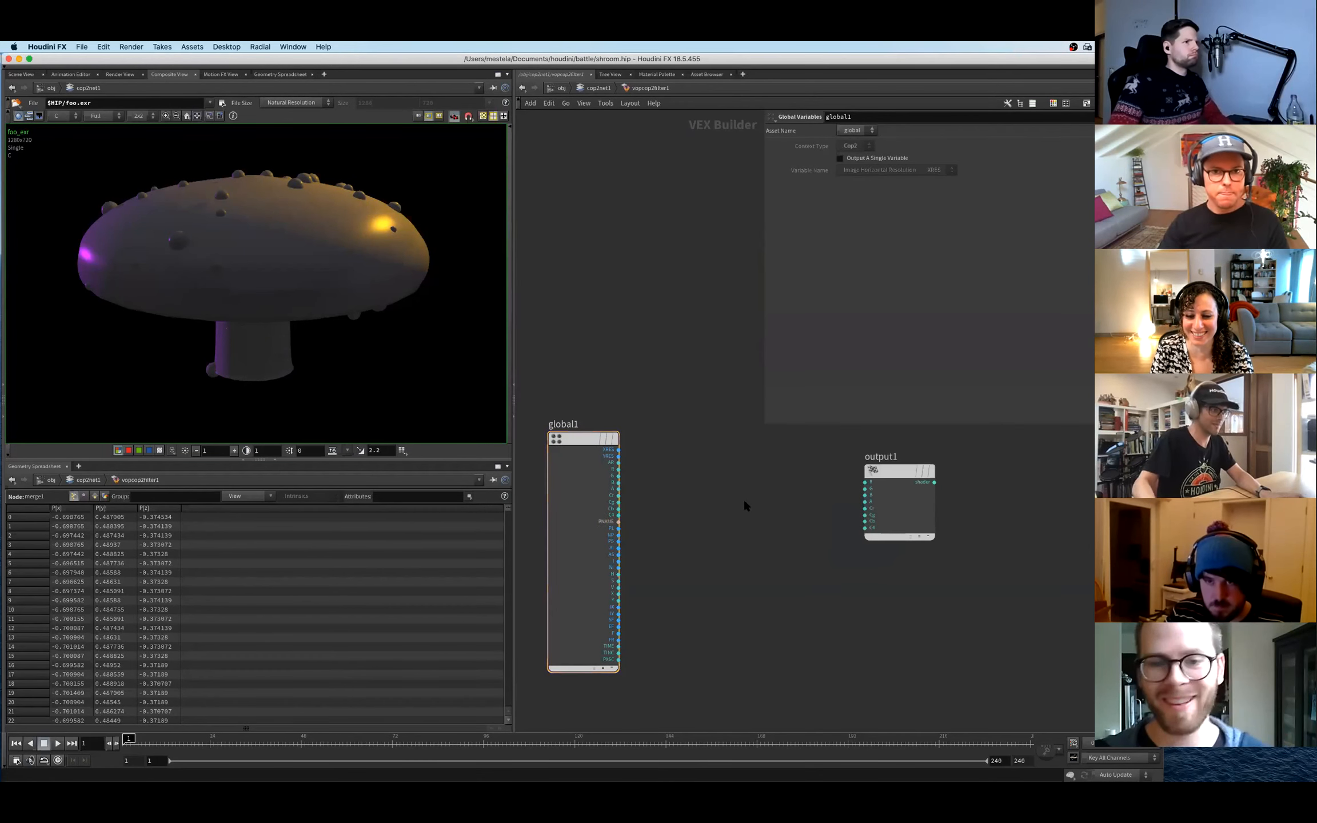
key("Tab")
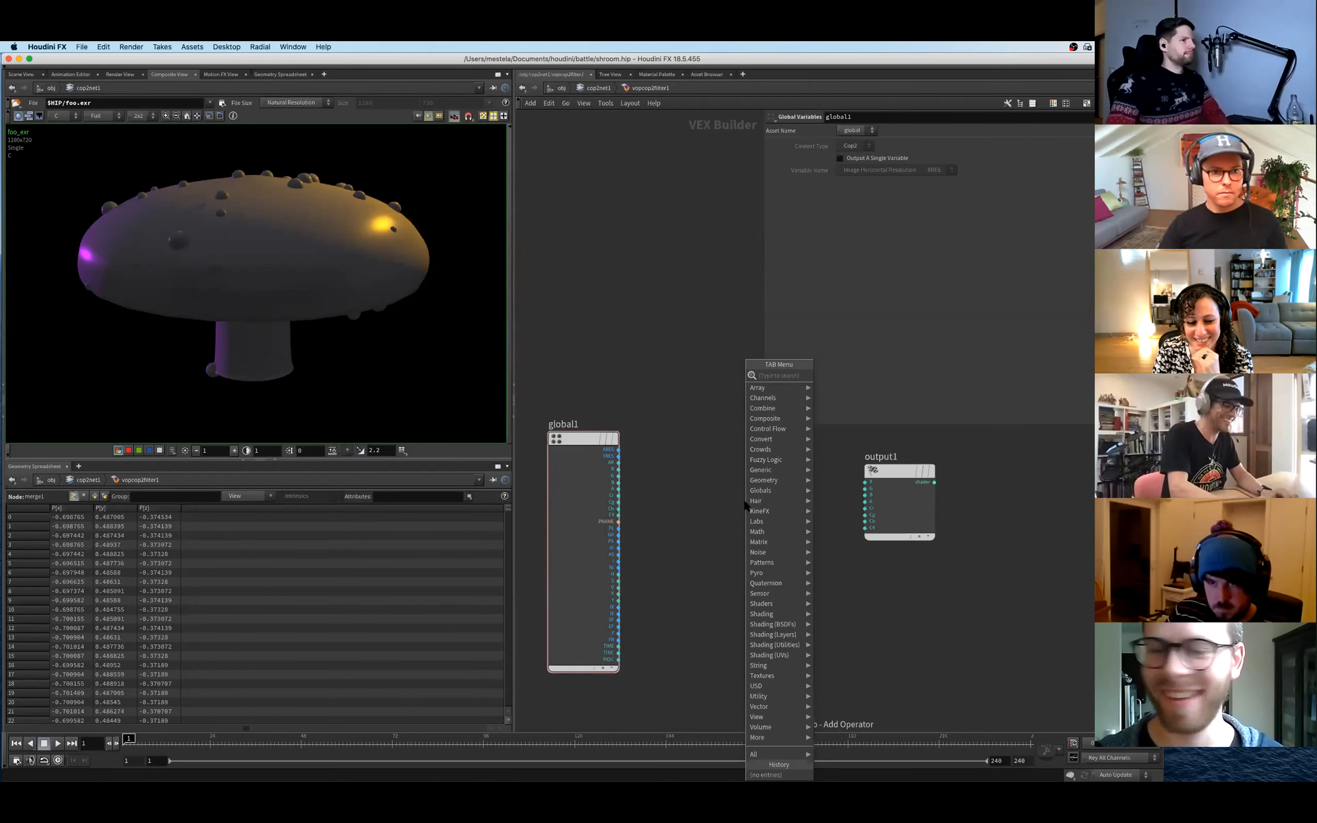
type("dop")
key("BackSpace")
type("t")
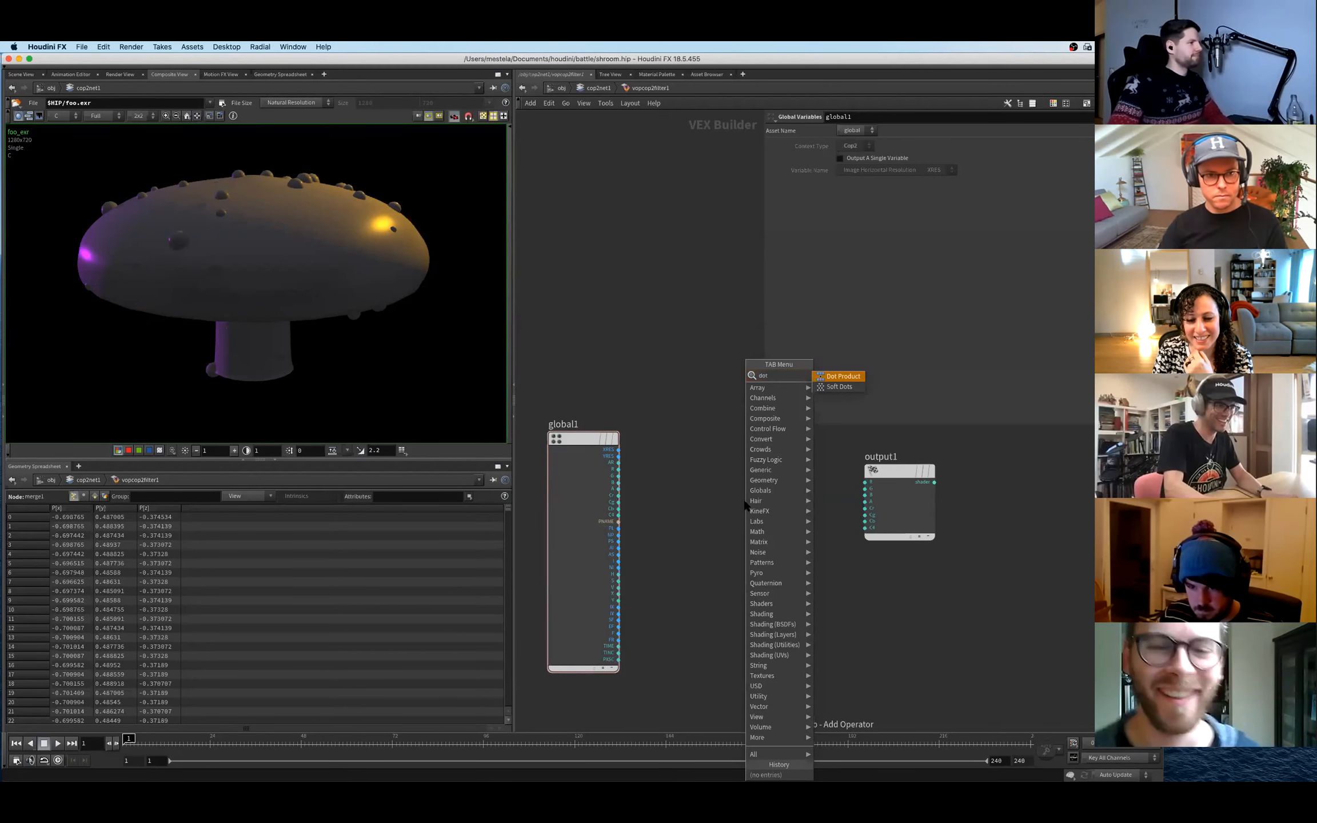
key("Down")
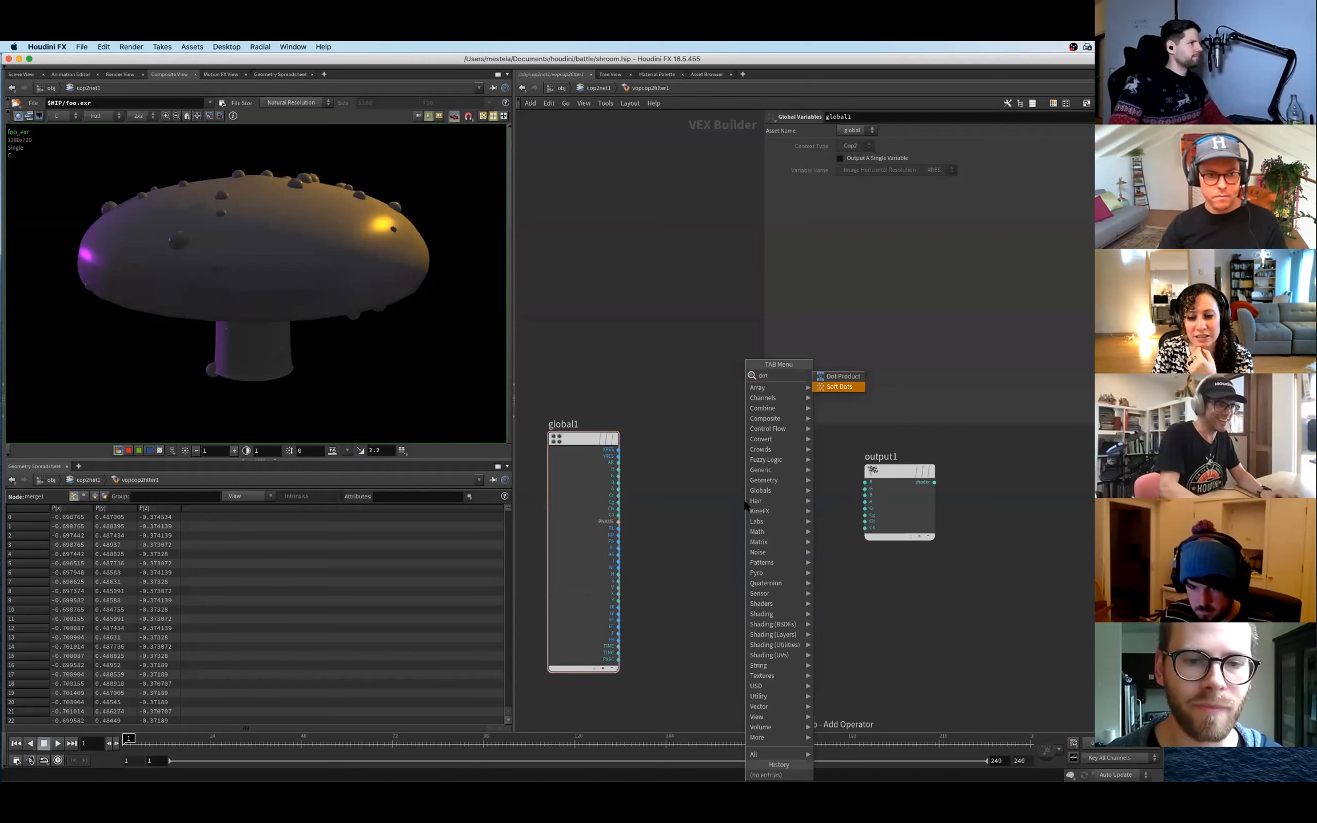
key("Return")
left_click(743, 500)
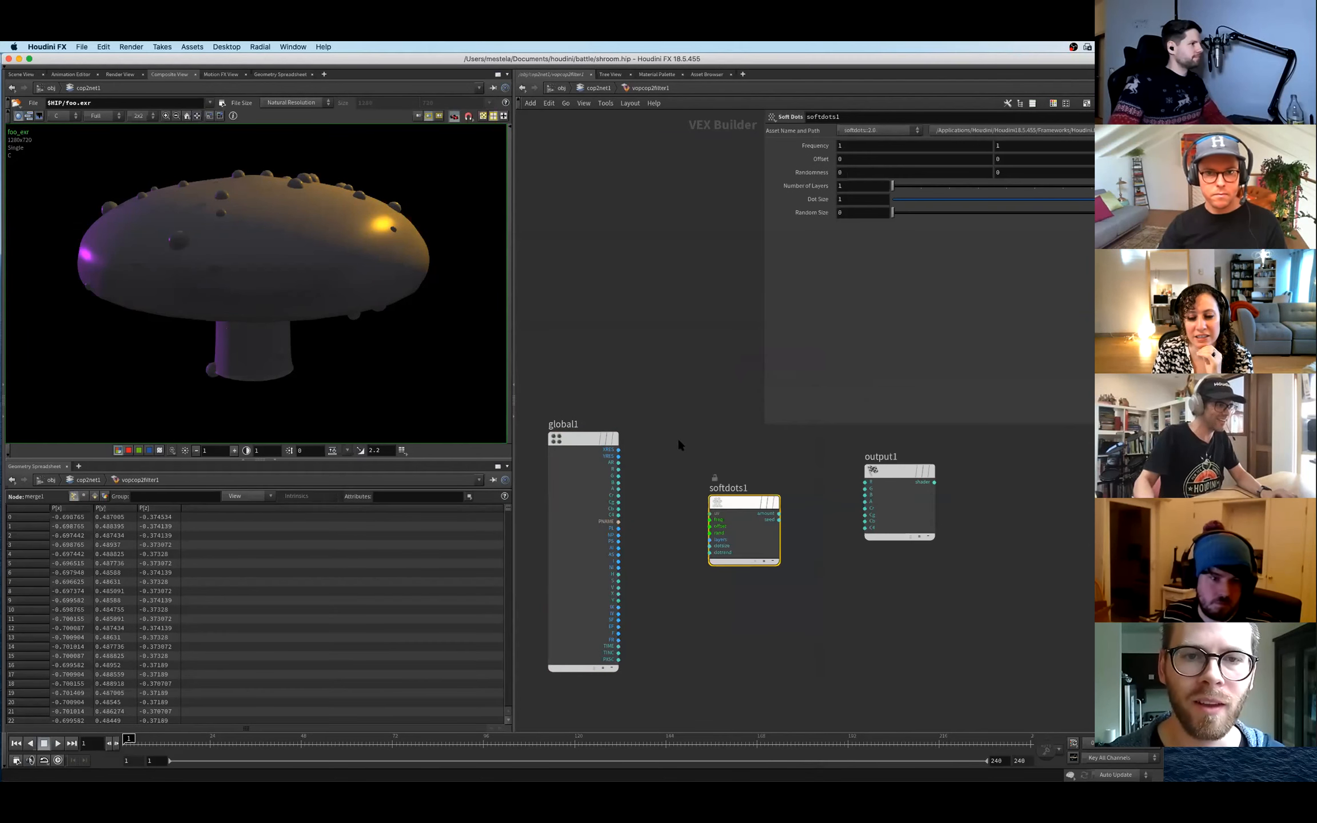
- Add a Float to Vector node fed by the global XRES and YRES, and wire its vector into the Soft Dots uv input
scroll(645, 515, "up", 3)
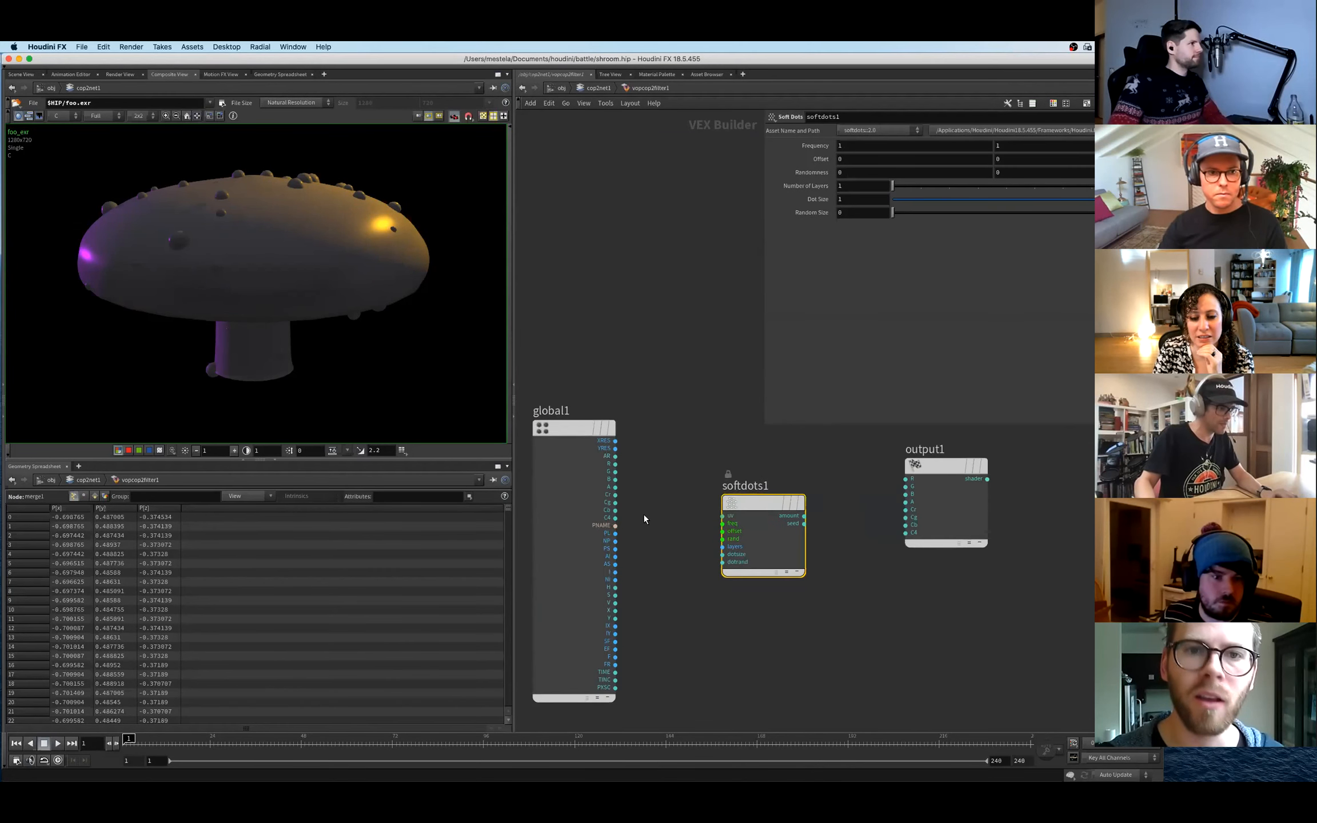
left_click_drag(614, 437, 641, 459)
key("Tab")
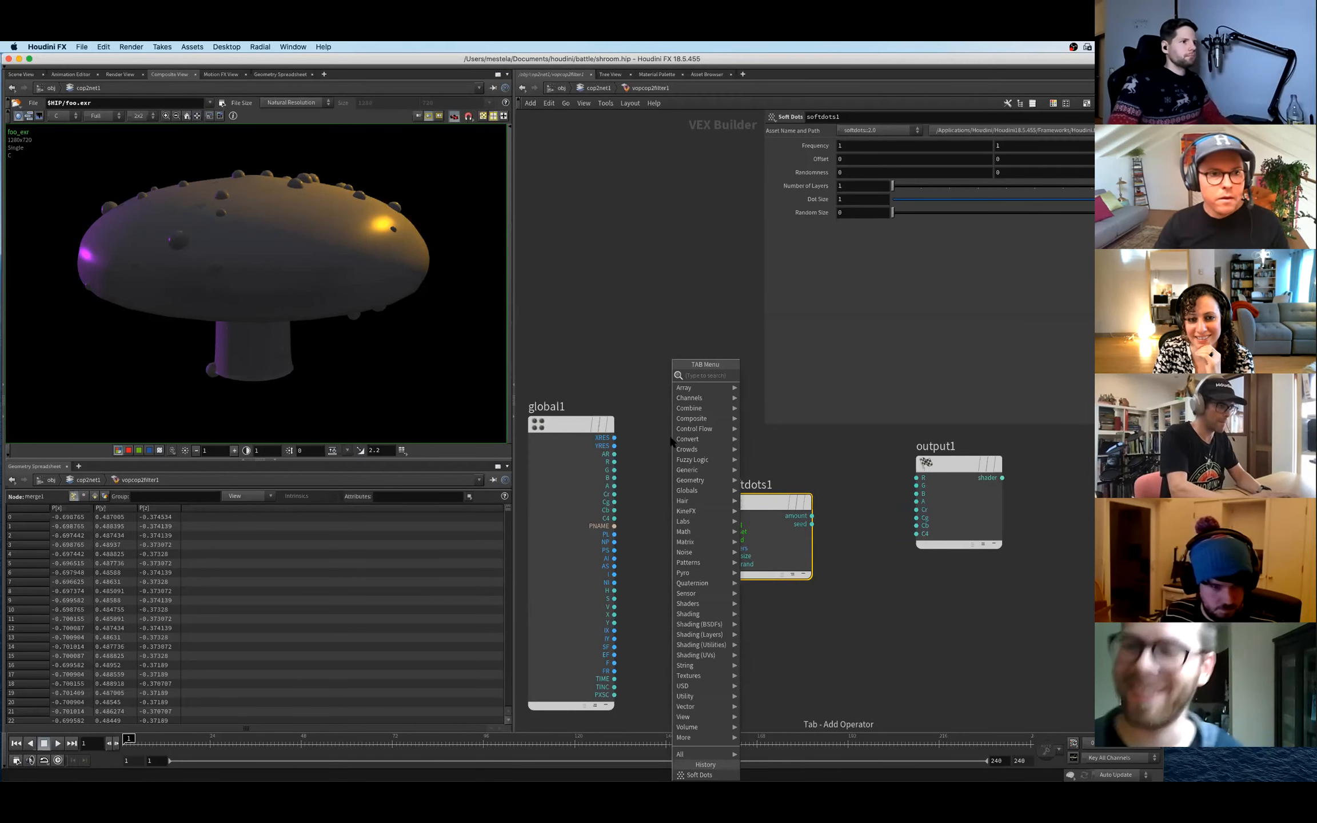
type("ftv")
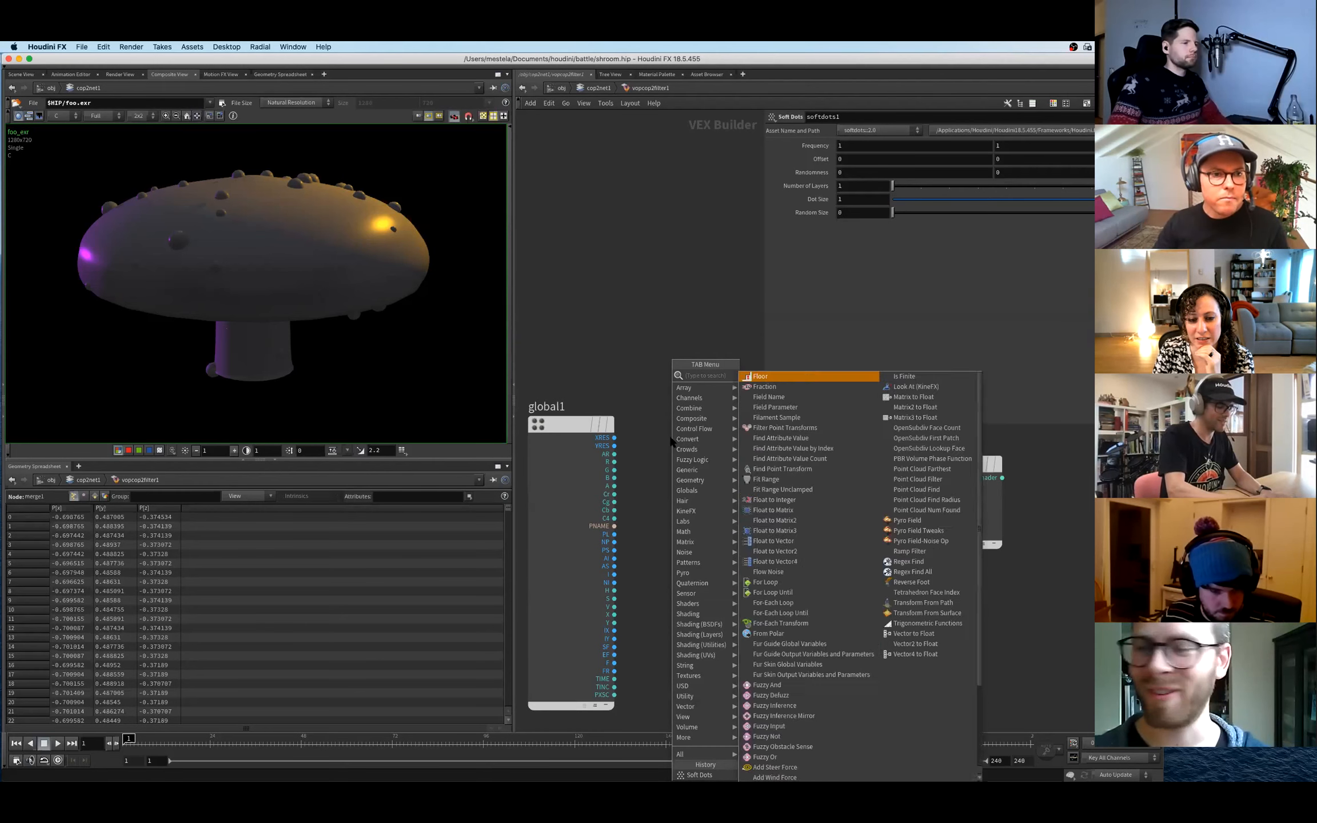
key("Return")
left_click(669, 437)
left_click_drag(671, 438, 643, 402)
left_click_drag(727, 393, 726, 516)
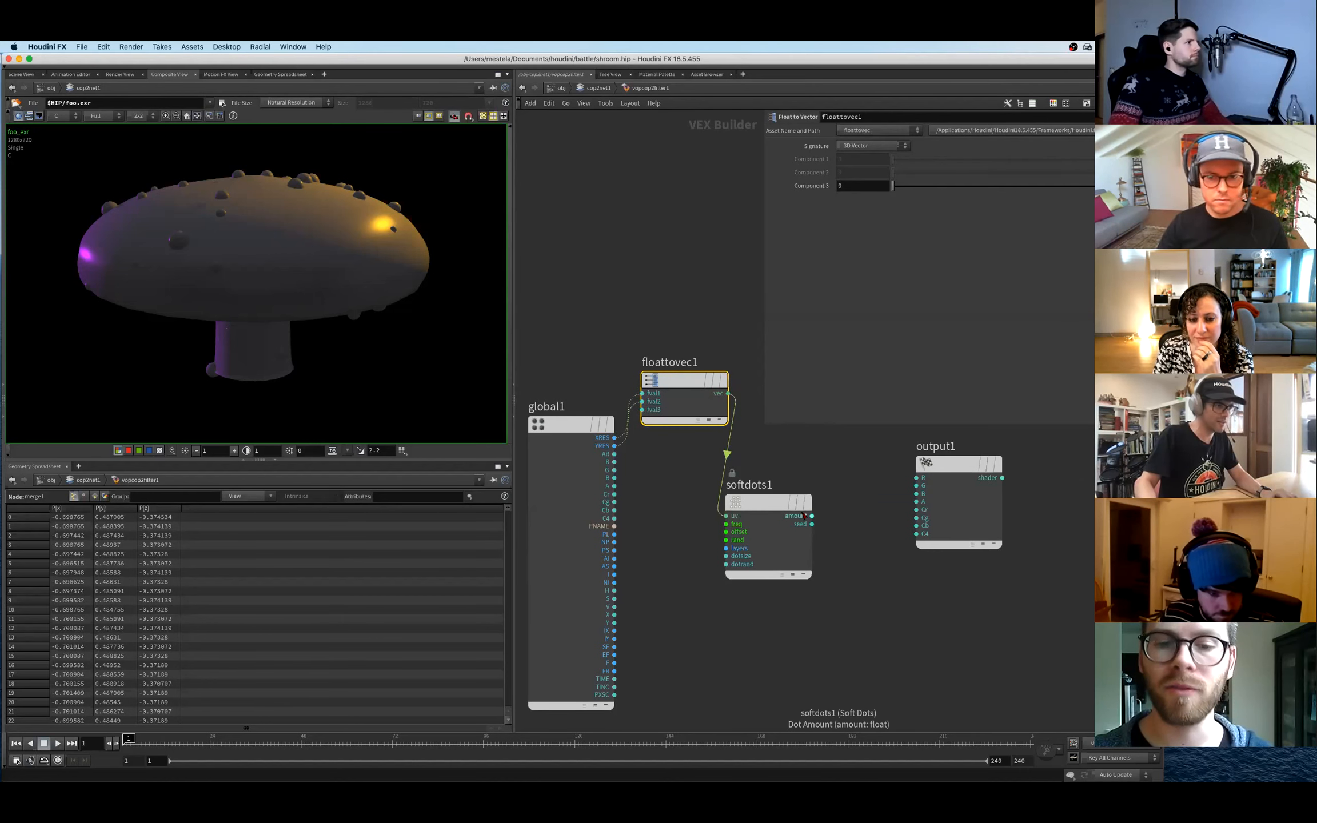
- Wire the Soft Dots amount into the output's R, G and B, and display vopcop2filter1 in the Composite View
left_click_drag(813, 516, 916, 478)
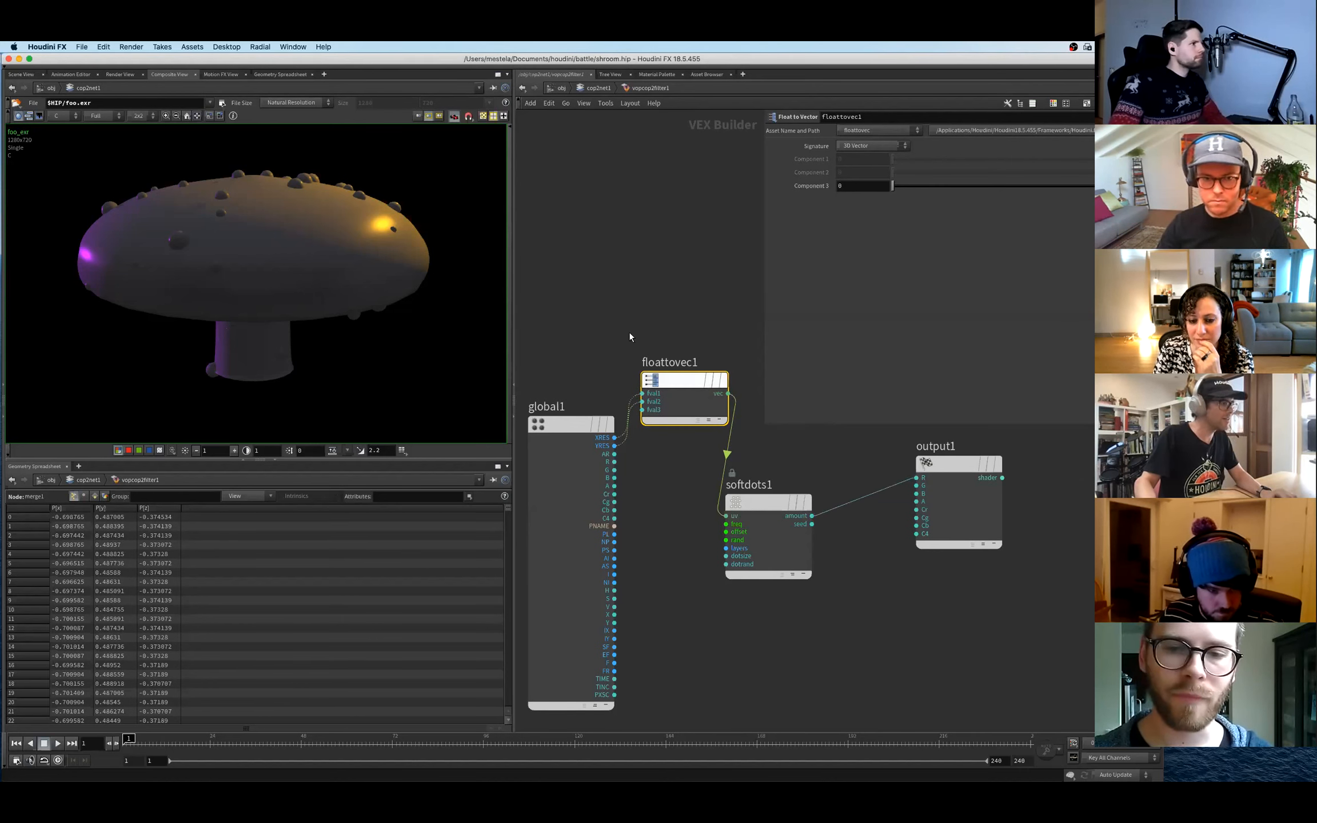
key("u")
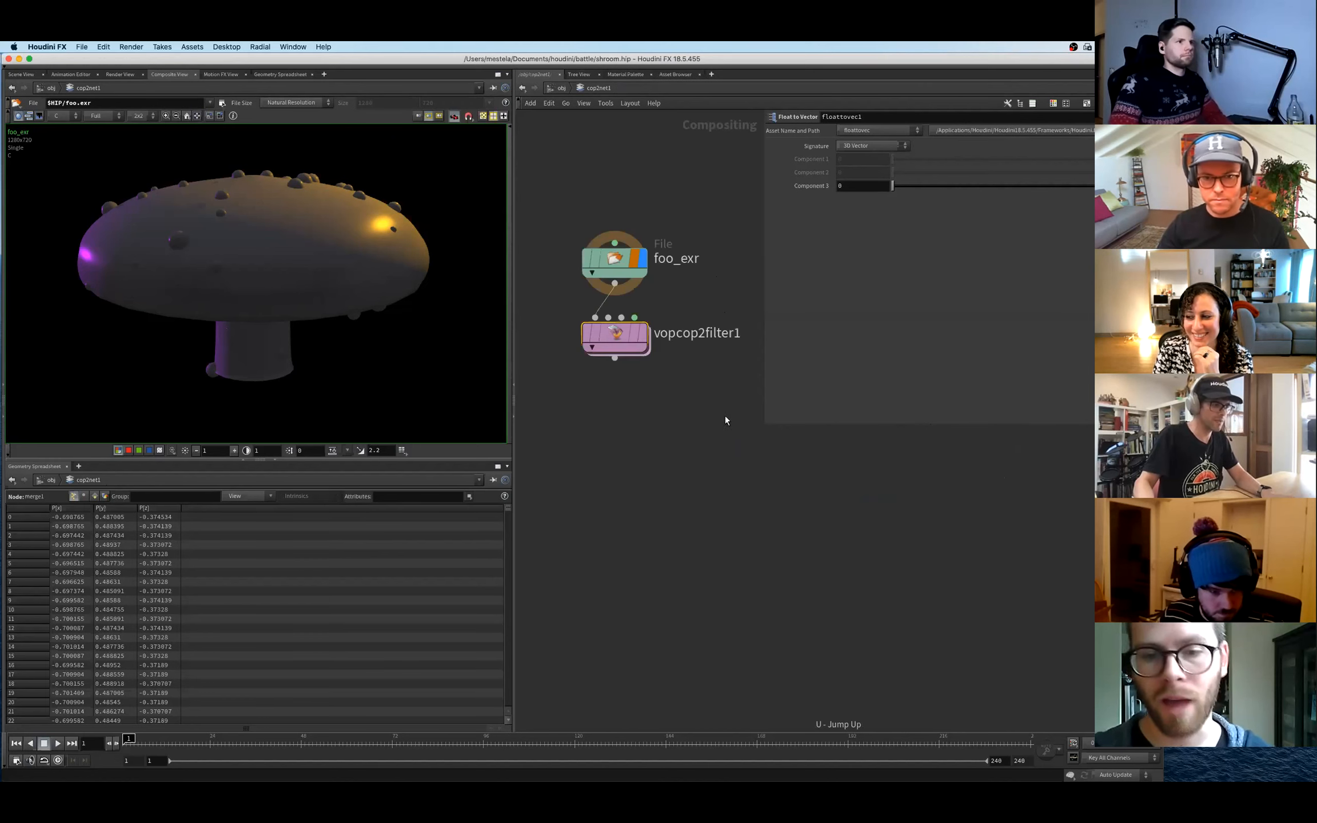
left_click(642, 334)
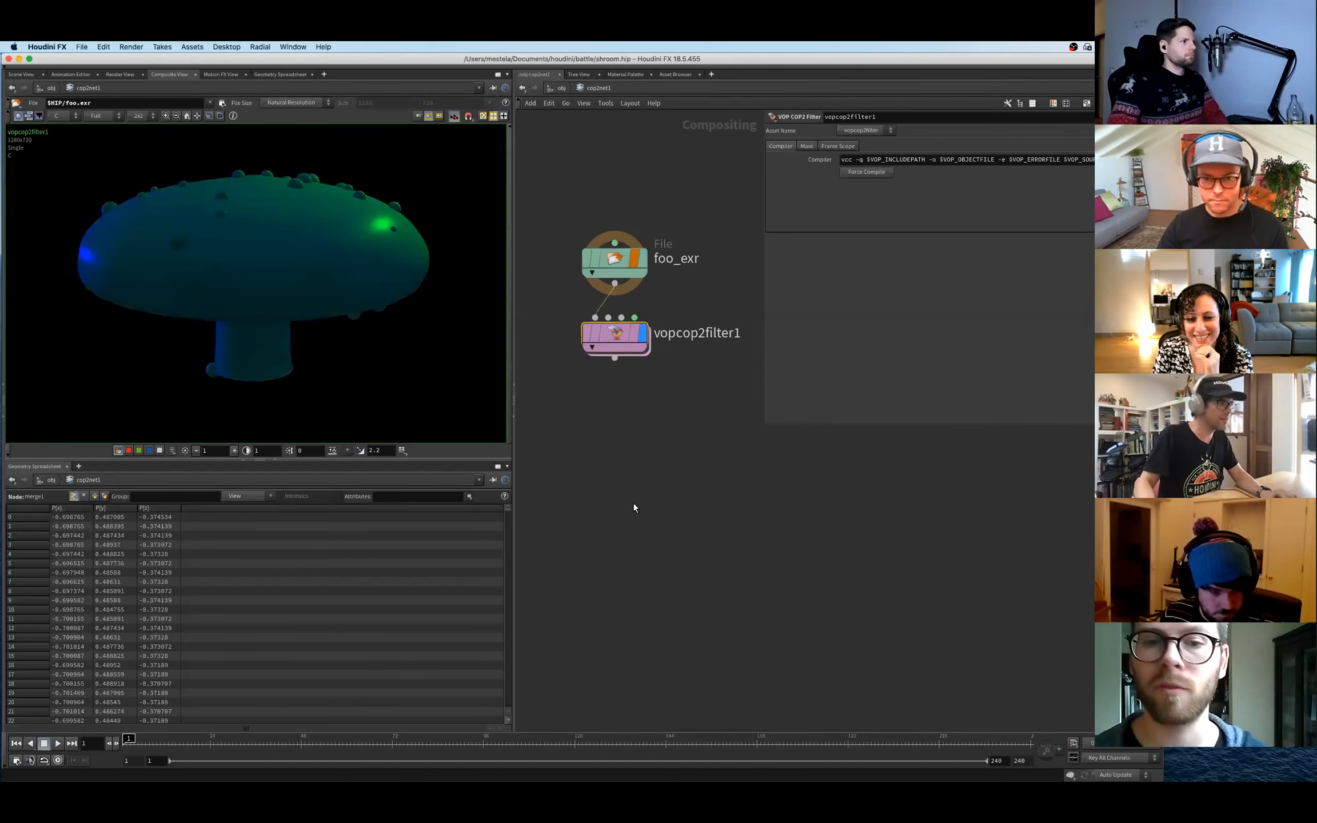
double_click(615, 336)
left_click_drag(813, 524, 911, 485)
left_click_drag(811, 515, 918, 494)
- Spread out the global variables and Float to Vector nodes to make room ahead of Soft Dots
left_click(764, 510)
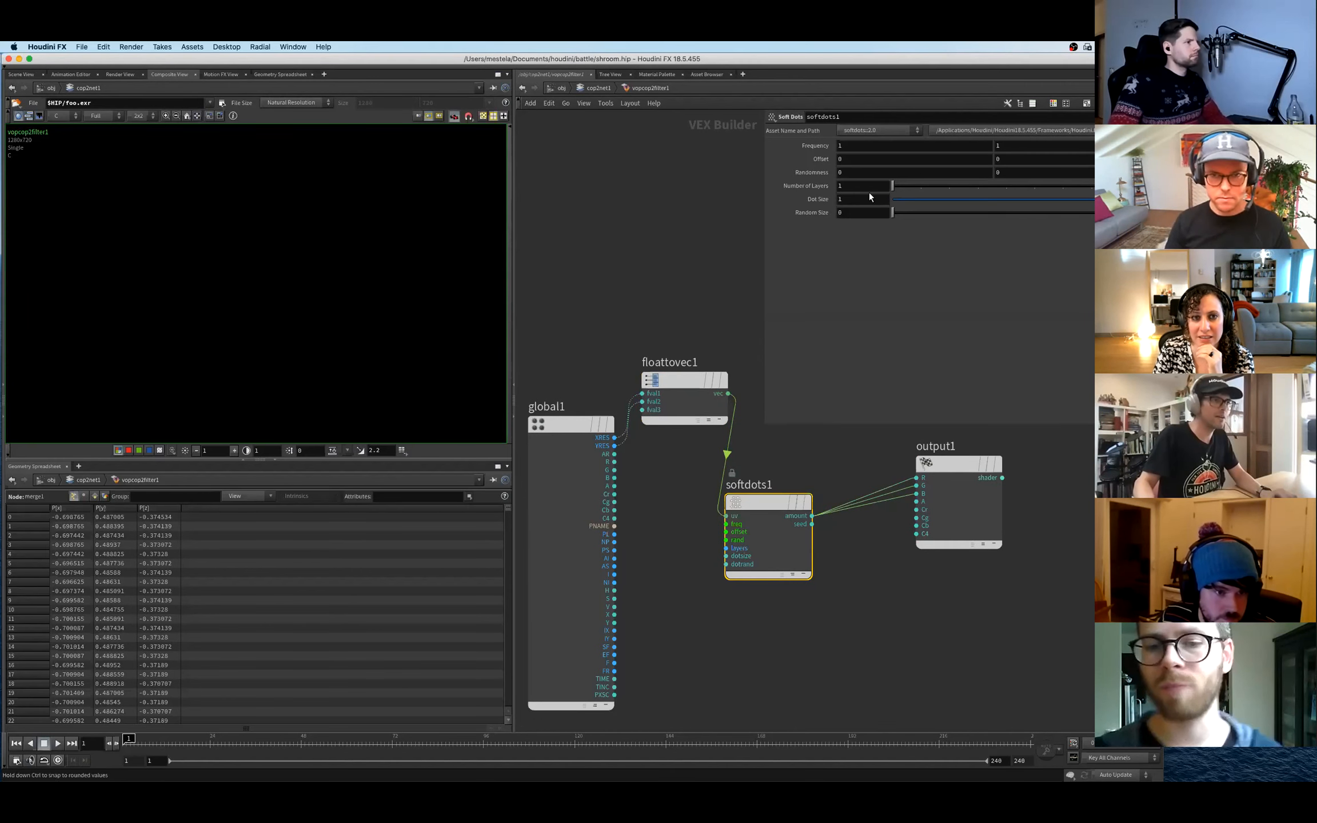
middle_click_drag(794, 455, 903, 489)
left_click_drag(698, 460, 581, 431)
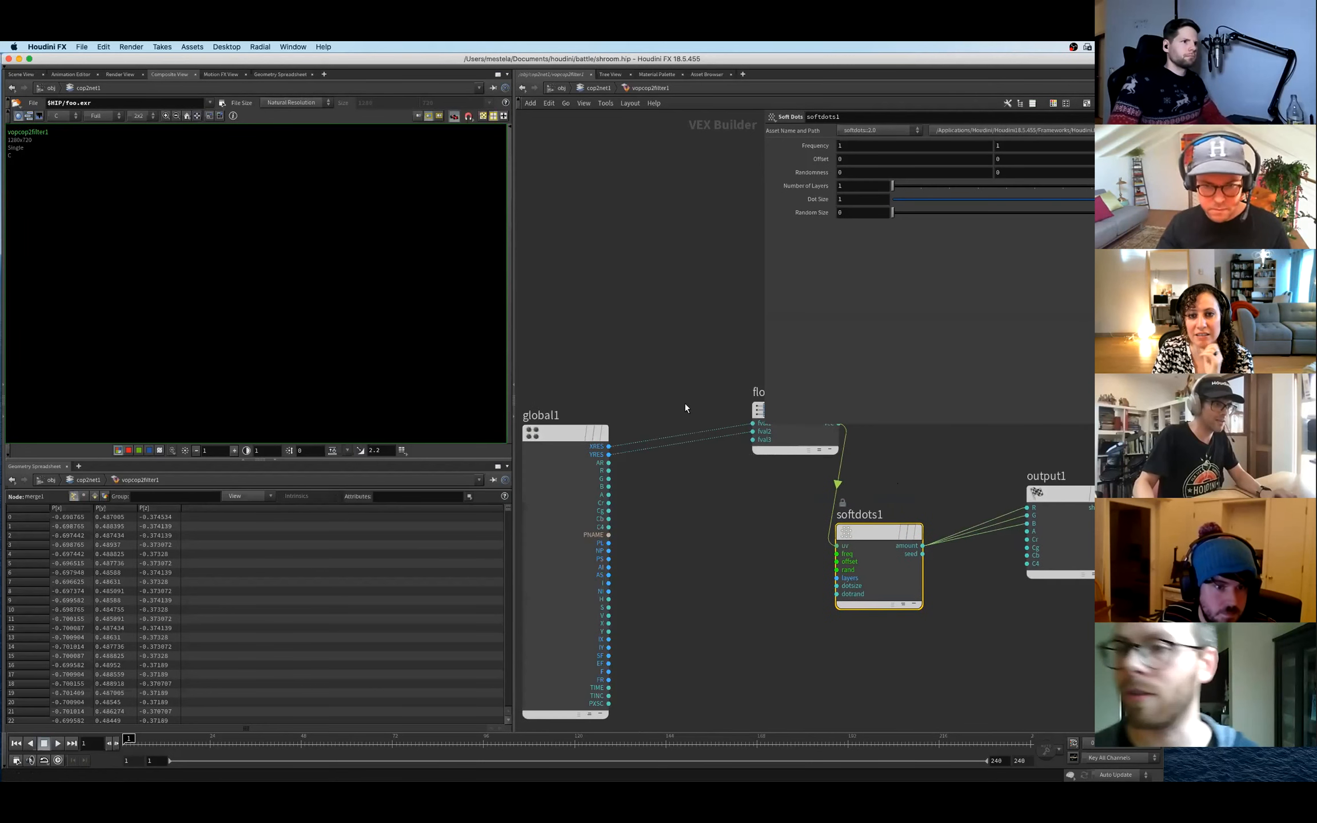
middle_click_drag(684, 407, 654, 489)
left_click_drag(736, 505, 677, 579)
middle_click_drag(848, 429, 856, 363)
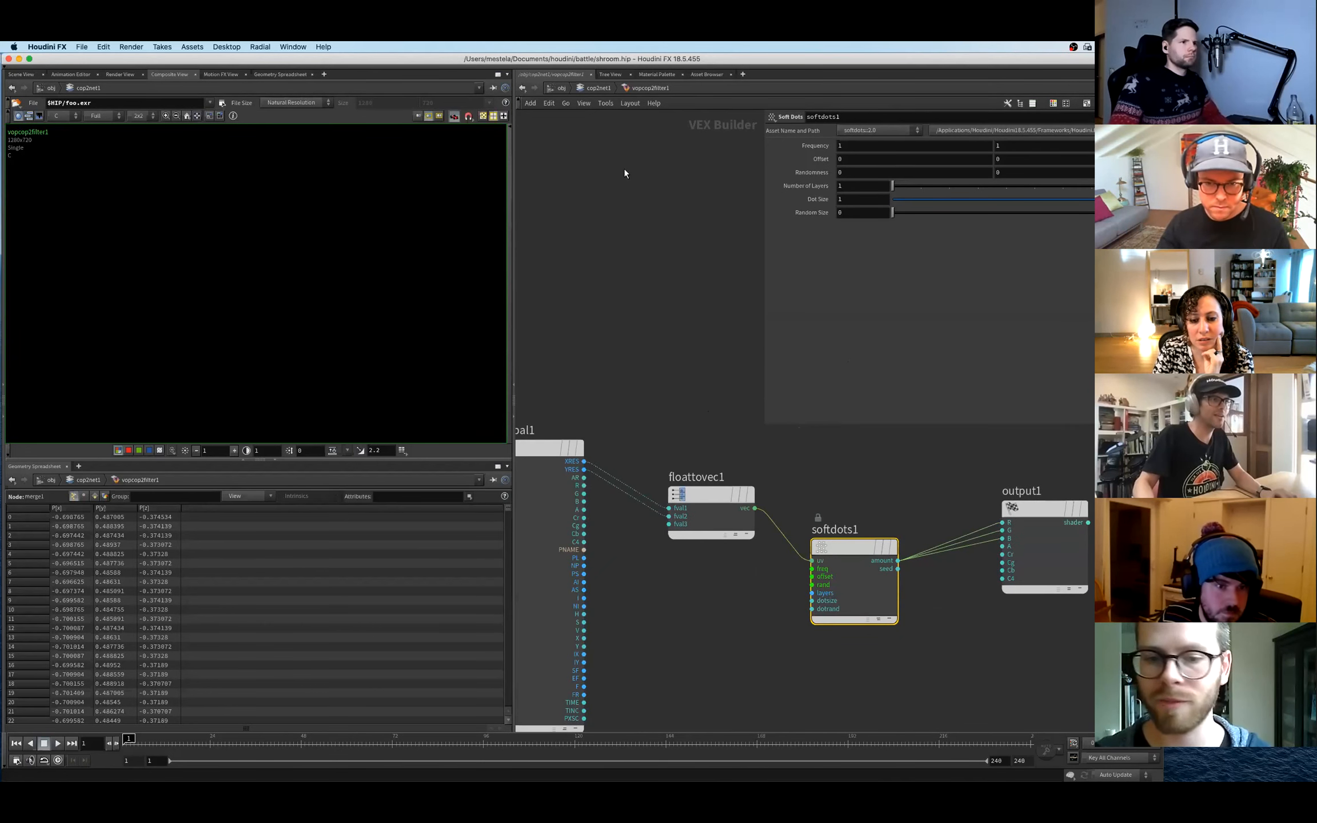
middle_click_drag(624, 173, 750, 205)
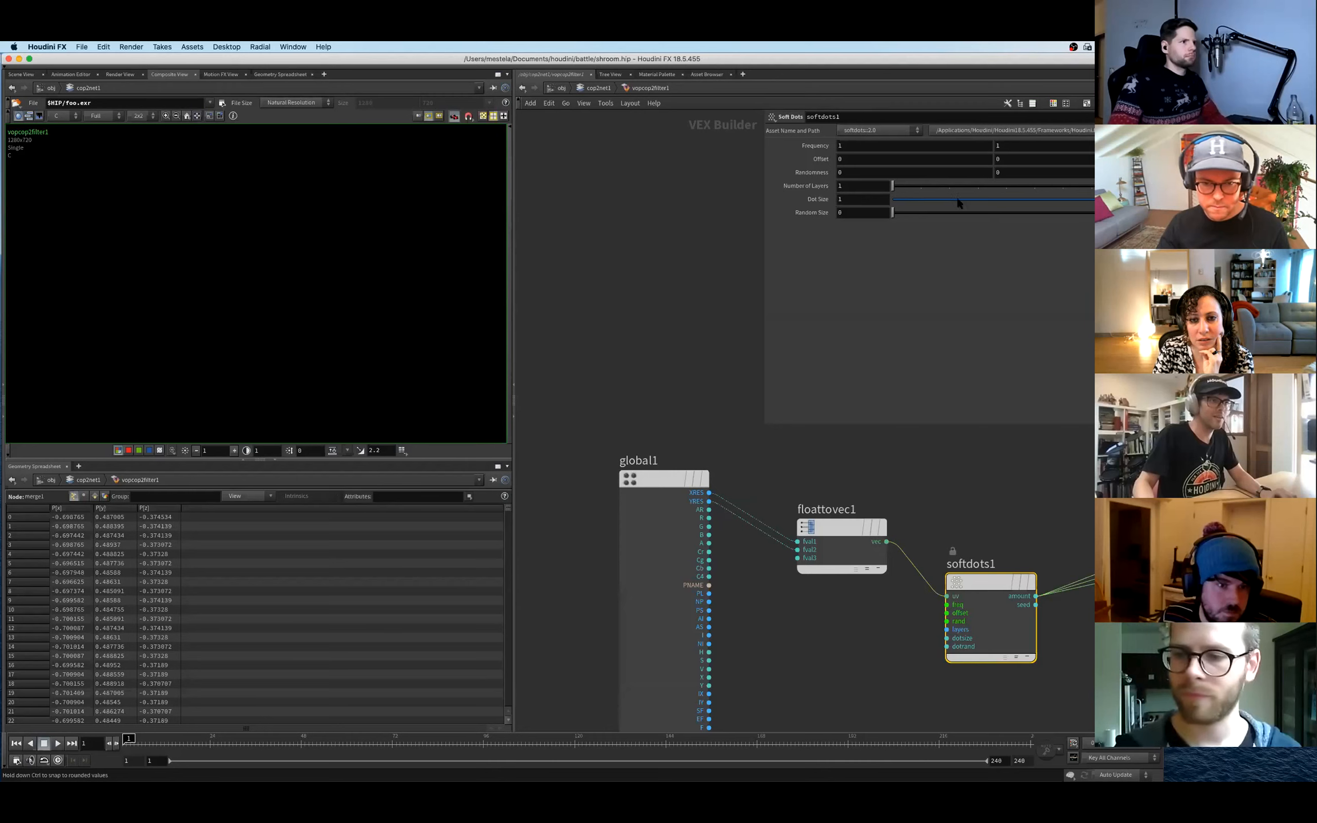
- Set the Soft Dots Dot Size to 0.085 and feed the Float to Vector node's first two inputs from the global X and Y
left_click(913, 199)
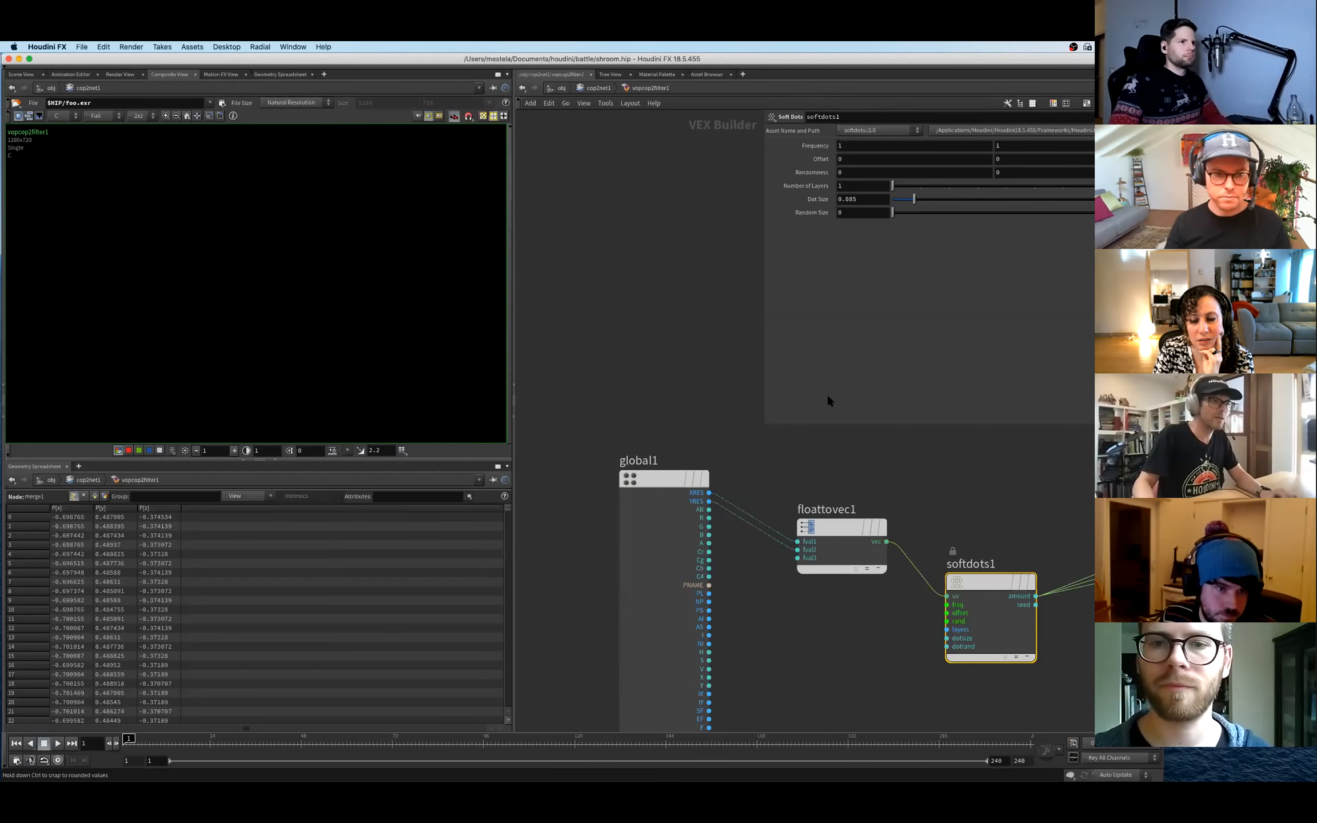
middle_click_drag(723, 555, 652, 501)
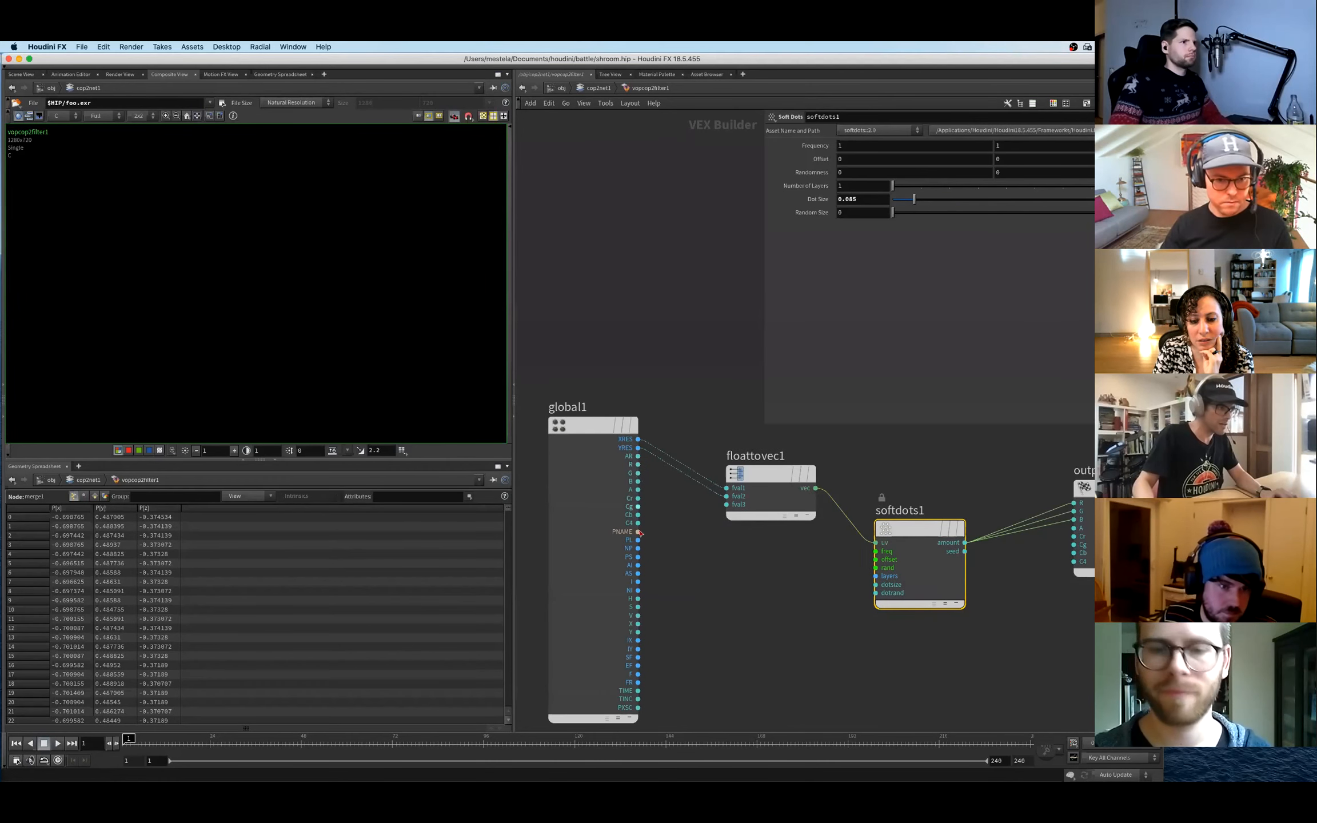
left_click_drag(638, 624, 727, 488)
left_click_drag(638, 632, 726, 497)
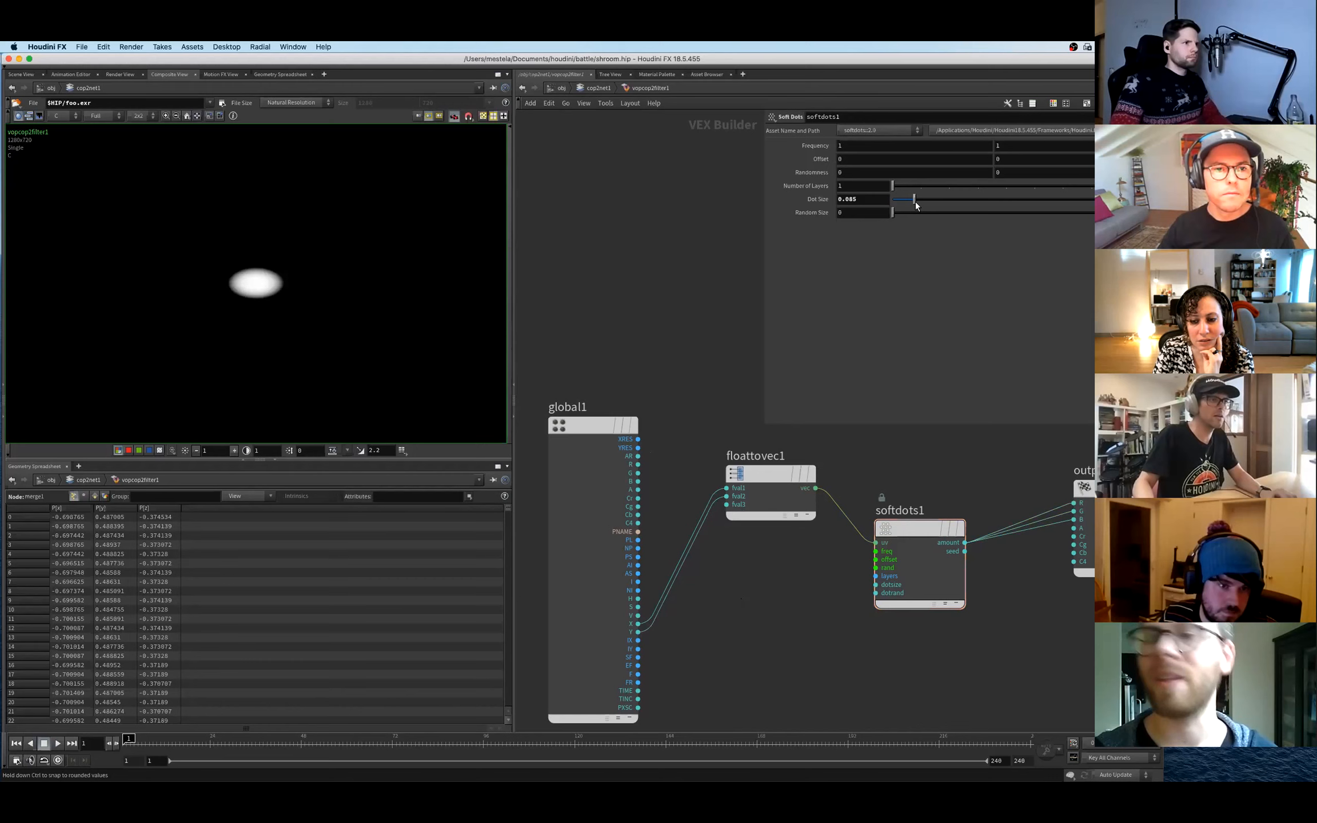
- Set the Soft Dots Dot Size to 0.05, Number of Layers to 3 and Frequency to 40
left_click_drag(903, 197, 949, 186)
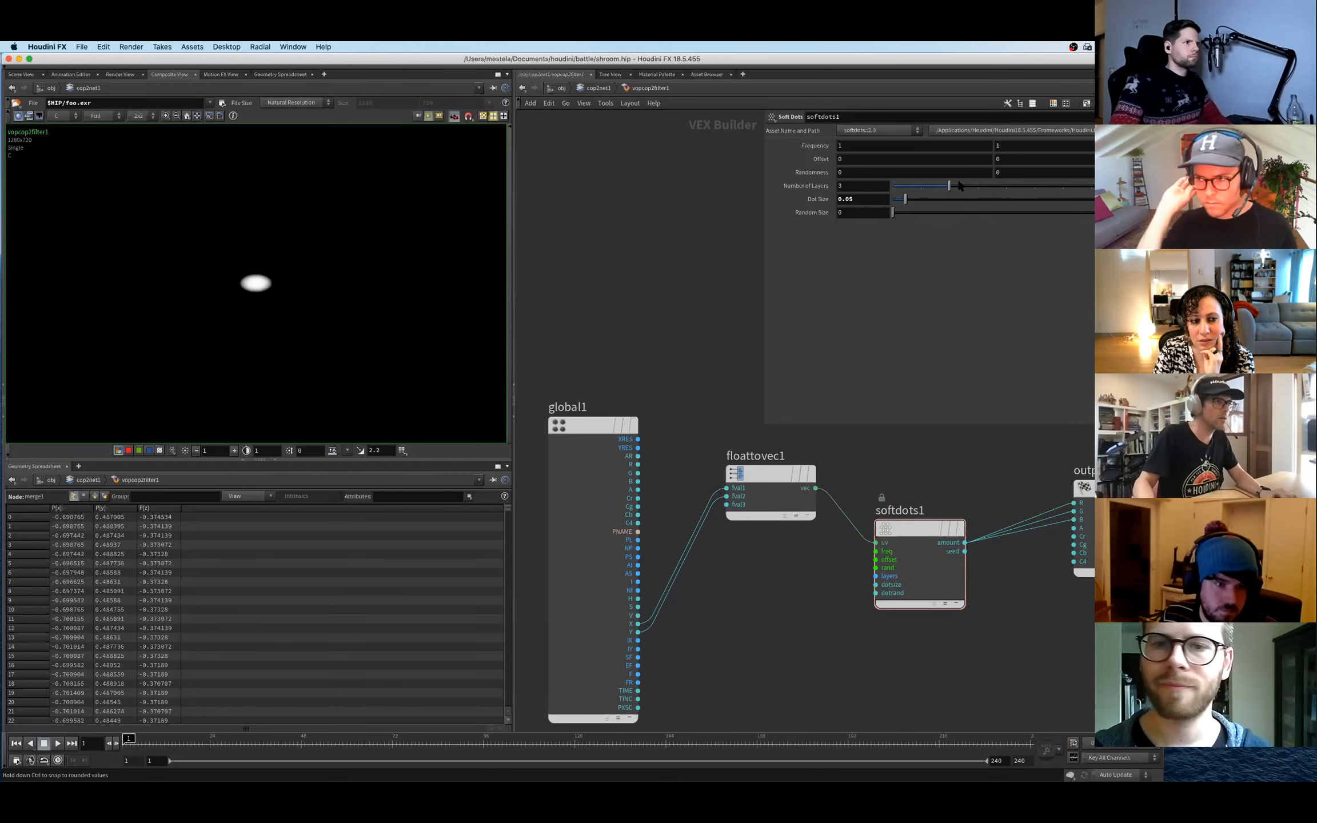
middle_click_drag(814, 146, 1075, 132)
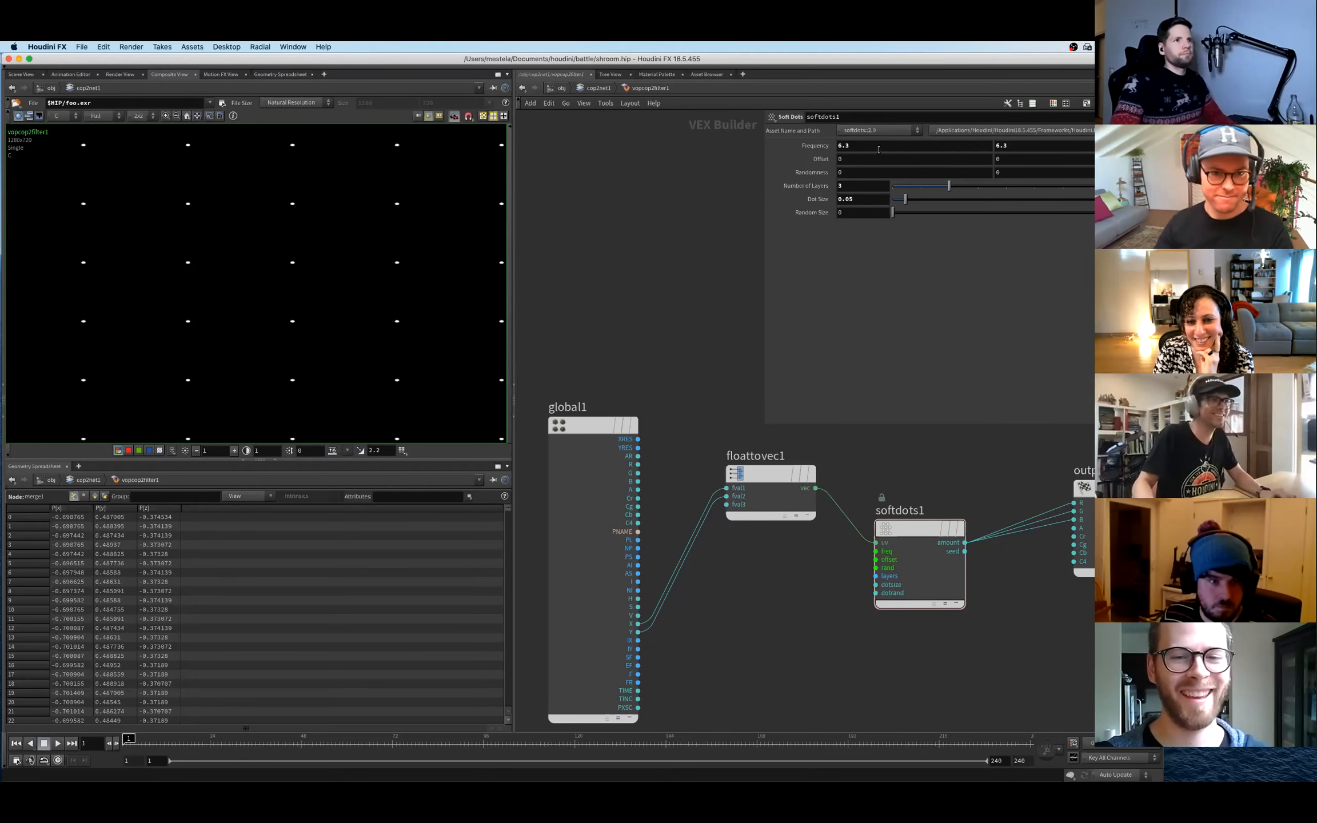
left_click(878, 146)
type("40")
key("Tab")
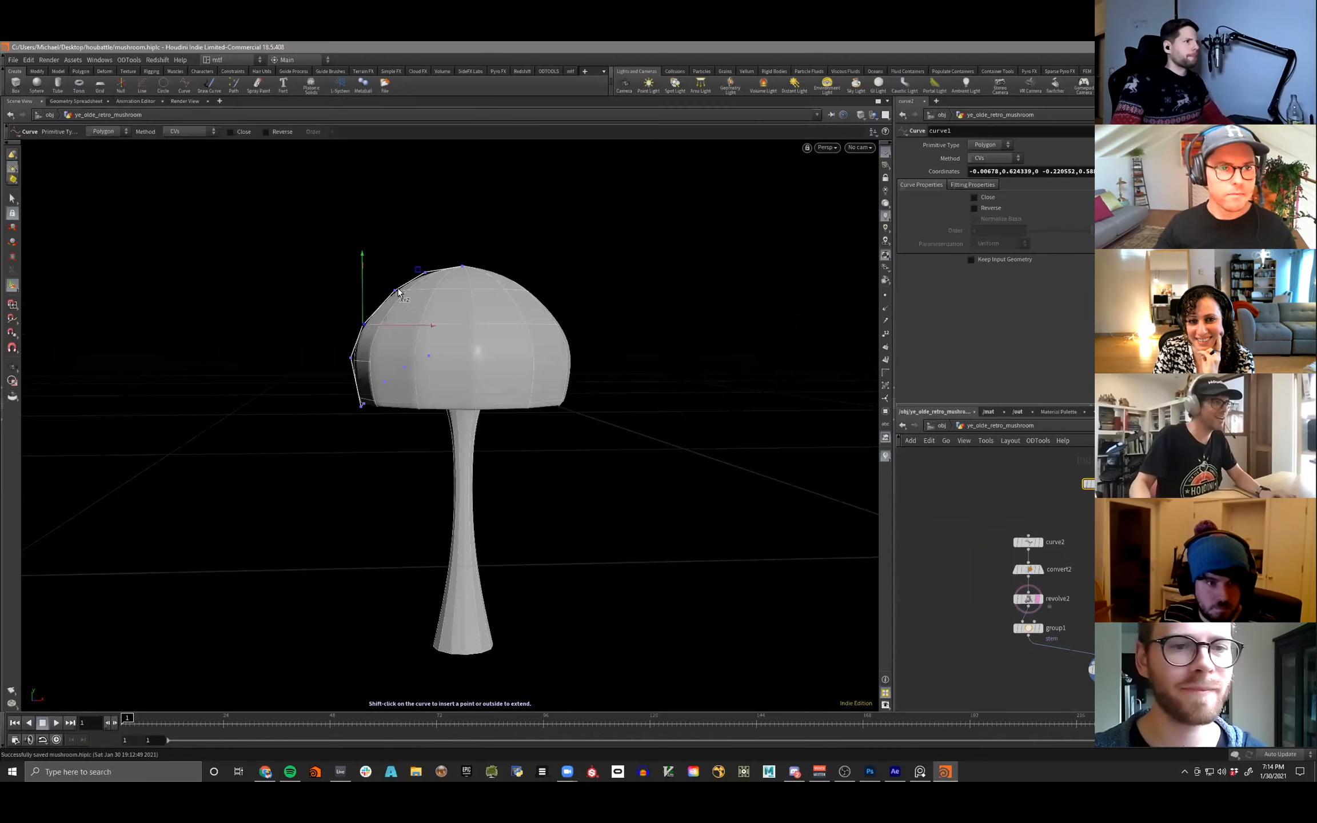
- Undo the last point move on the retro mushroom cap's profile curve and select the point on the cap's shoulder
left_click_drag(448, 237, 448, 246)
key("ctrl+z")
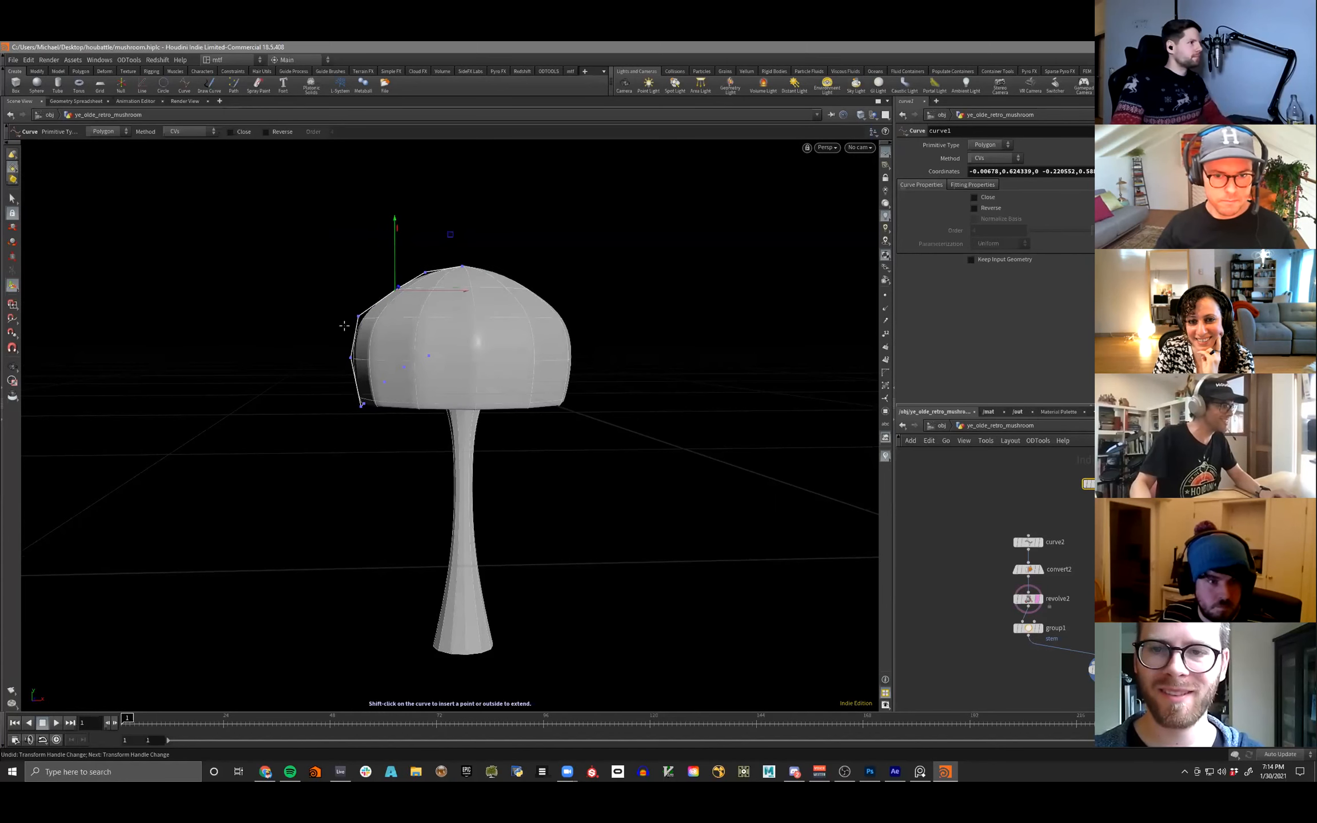
left_click(358, 314)
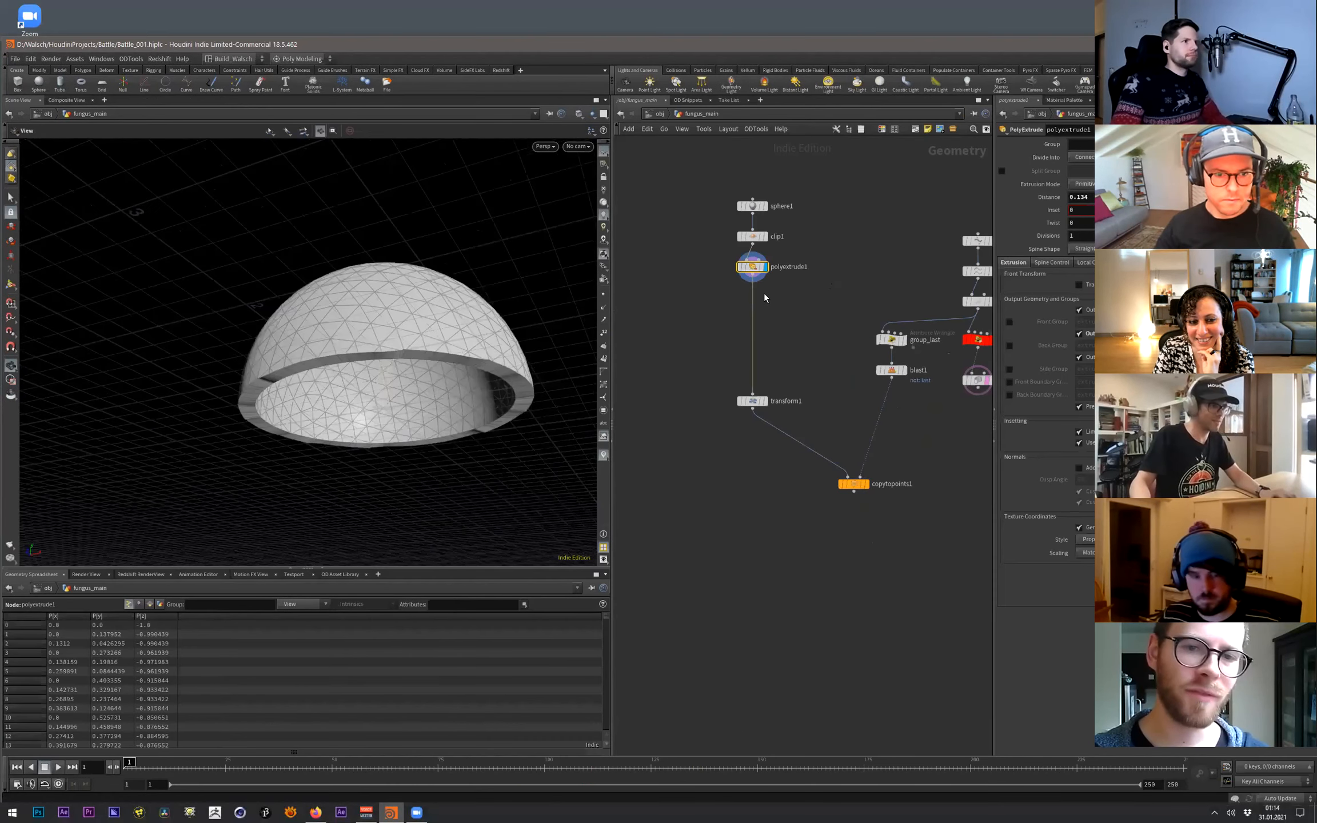
key("Tab")
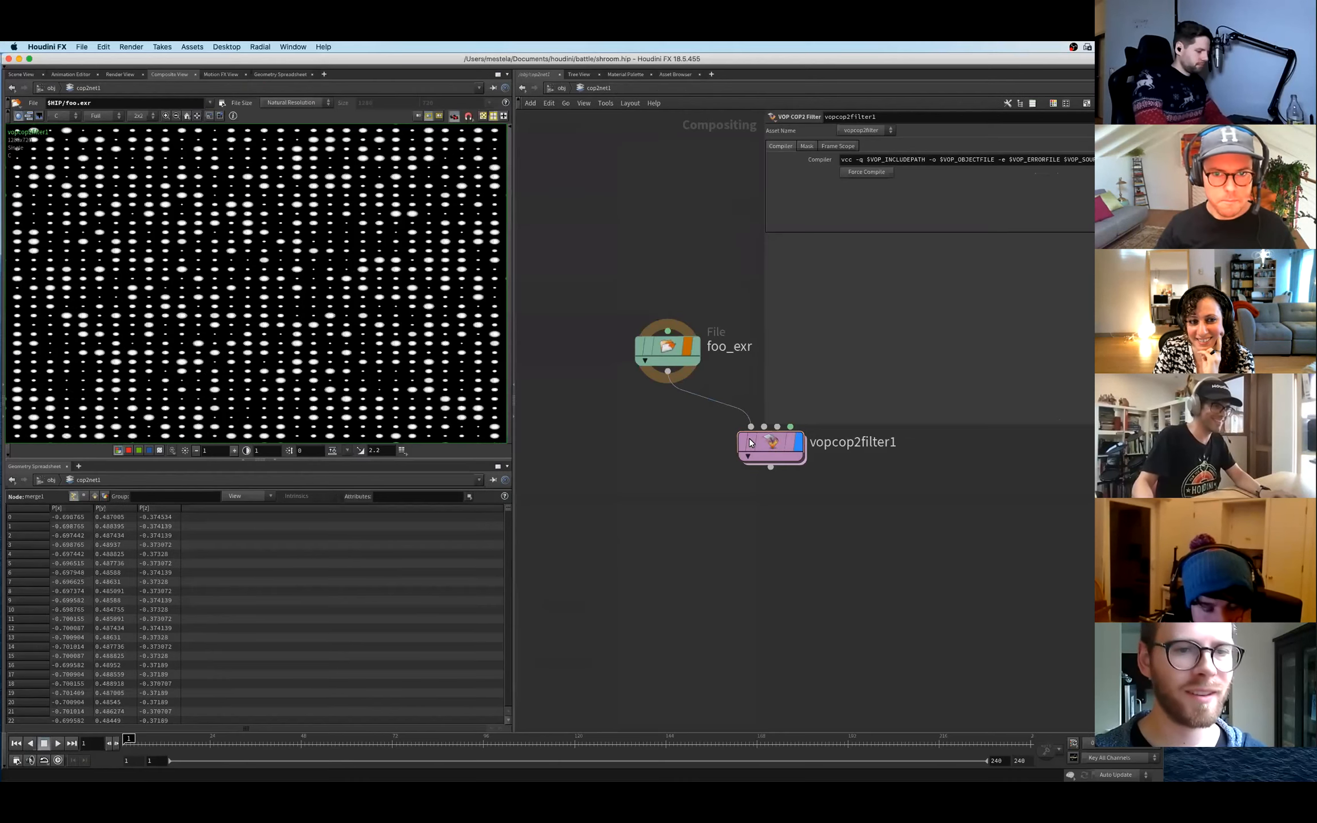
- Add a Multiply node below Soft Dots inside the vopcop2filter1 network
middle_click_drag(734, 656, 723, 656)
key("Tab")
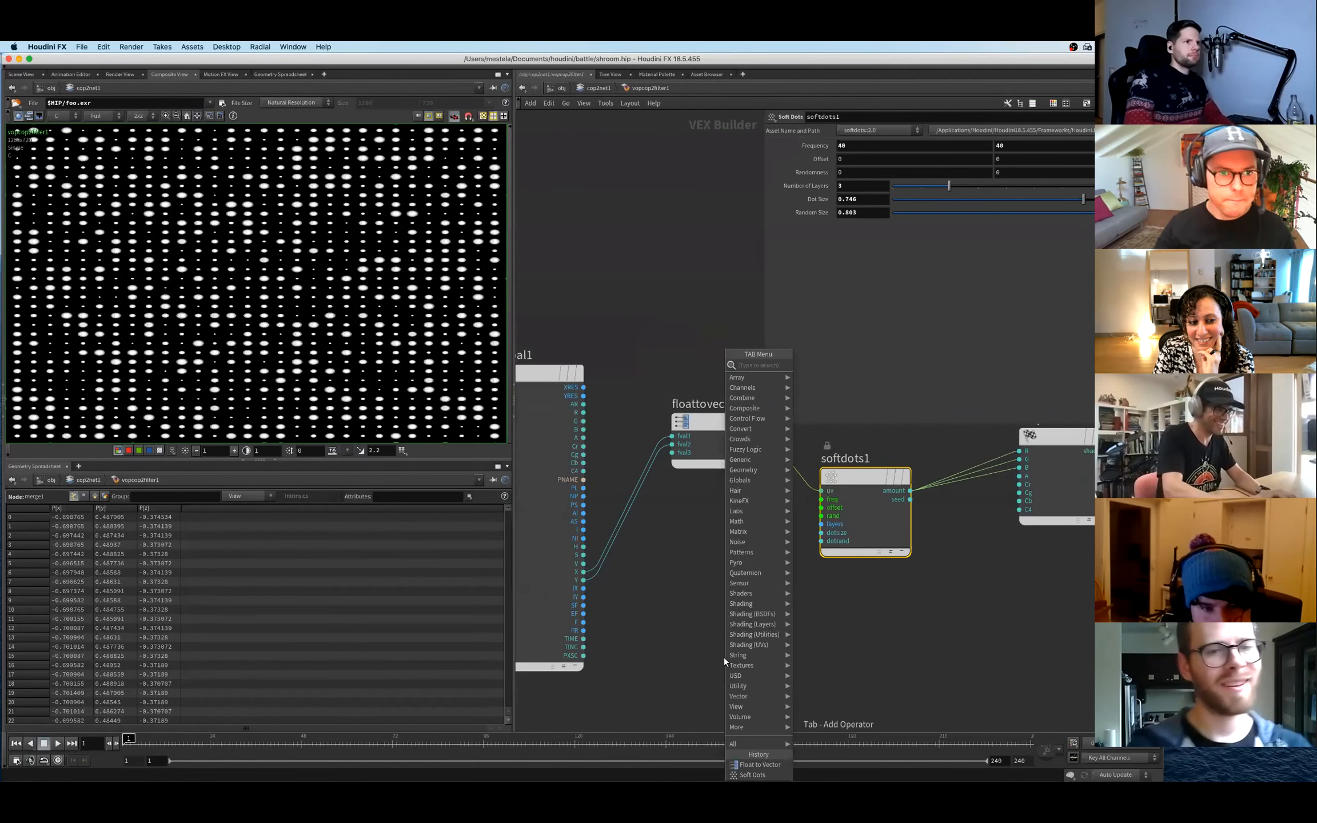
type("mult")
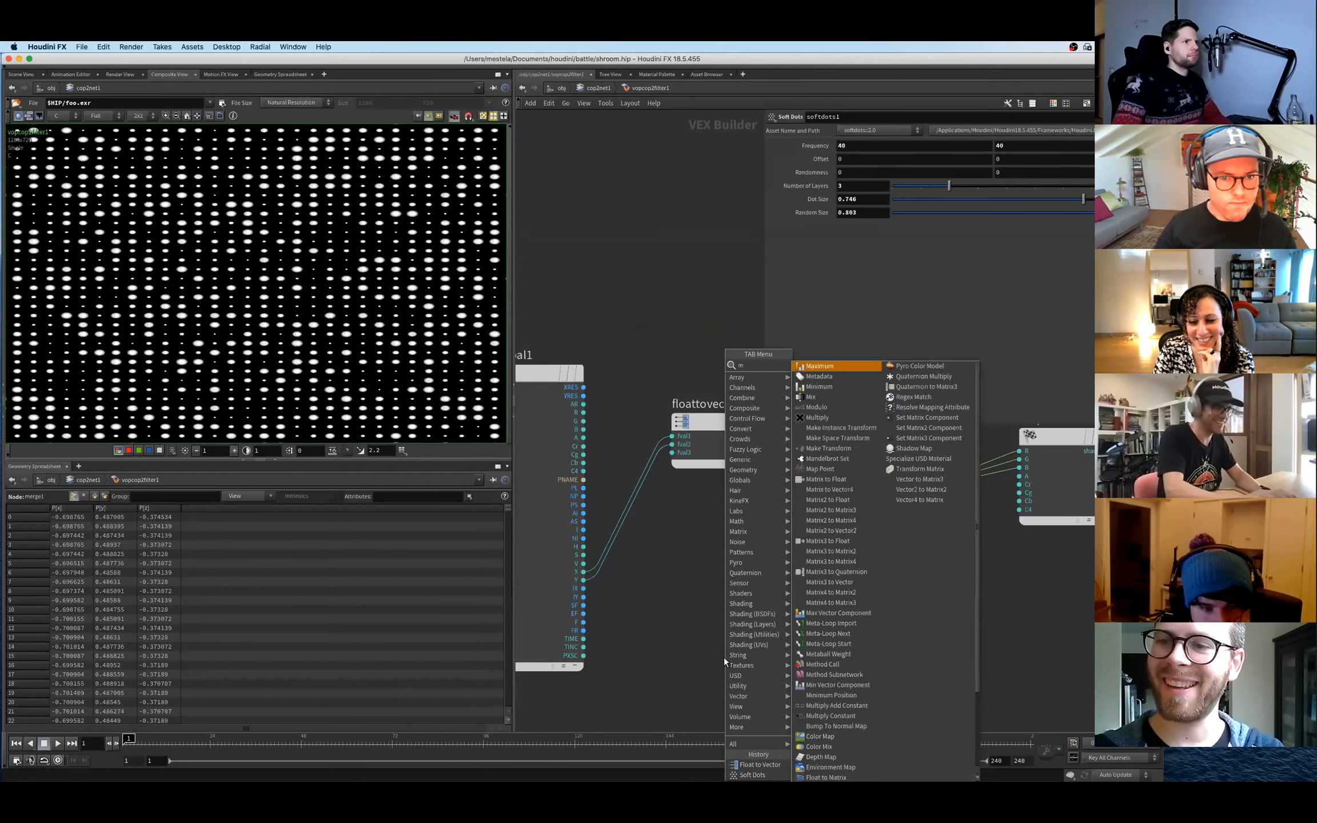
key("Return")
left_click(692, 661)
key("l")
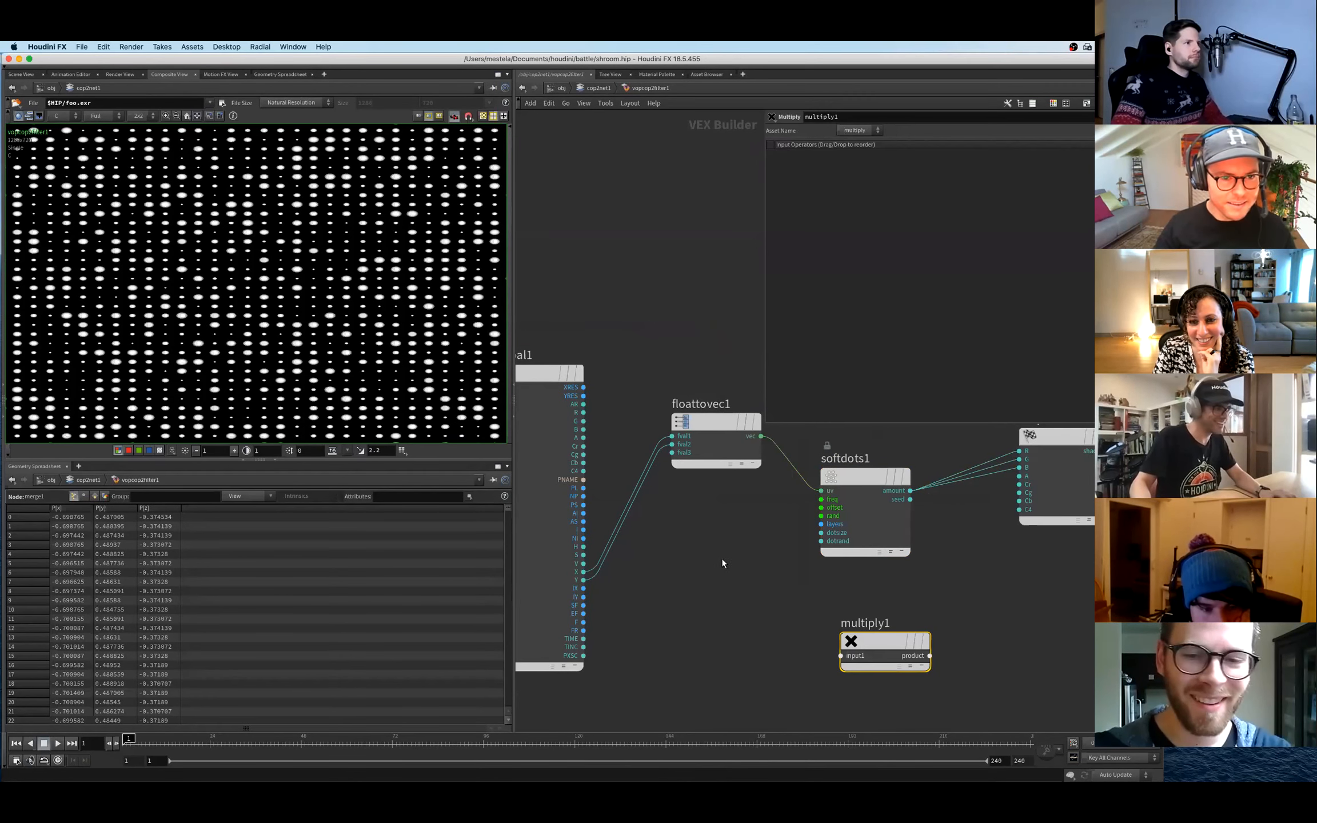
- Add a second Float to Vector node fed by the global R, G and B, and multiply its vector by the Soft Dots amount
key("Tab")
type("flo")
key("Return")
left_click(741, 579)
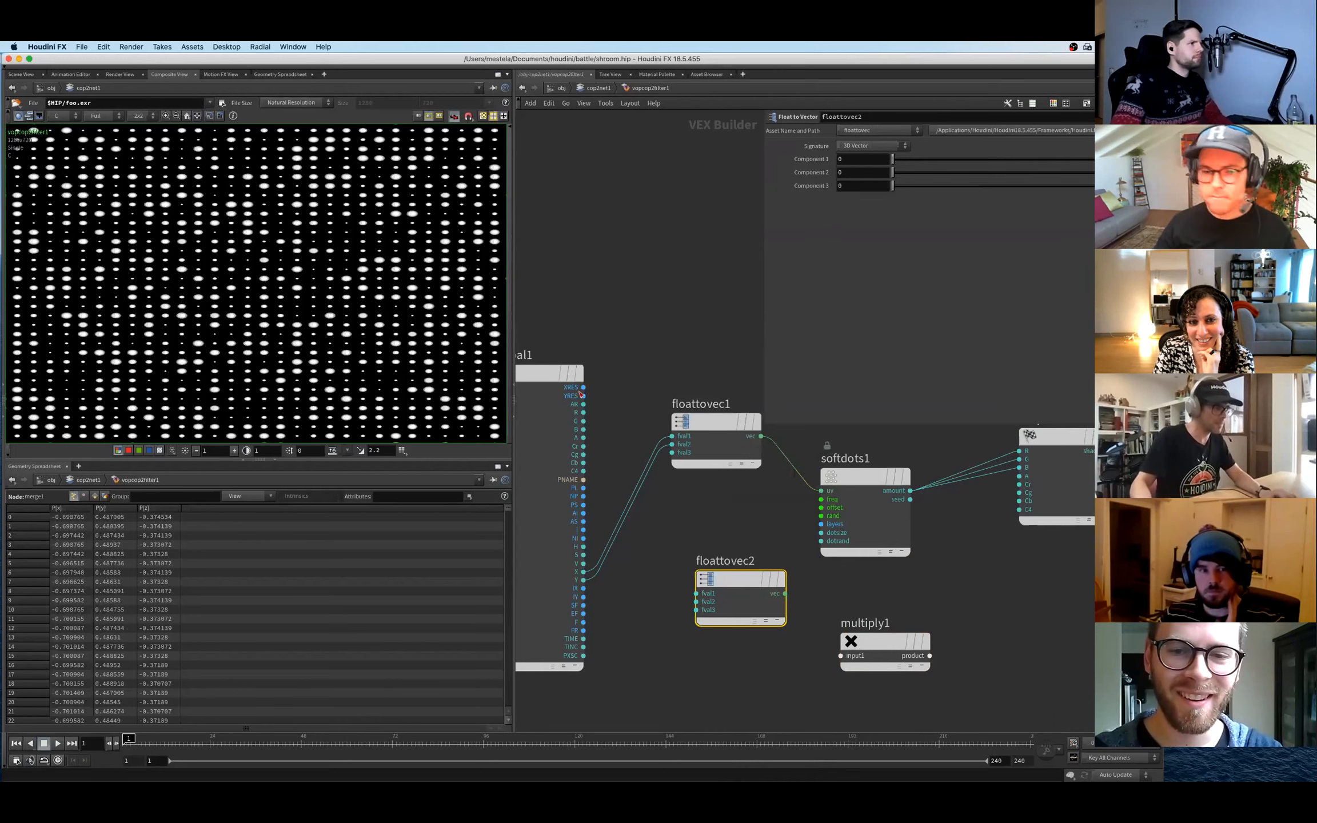
left_click_drag(584, 413, 696, 601)
left_click_drag(583, 421, 696, 593)
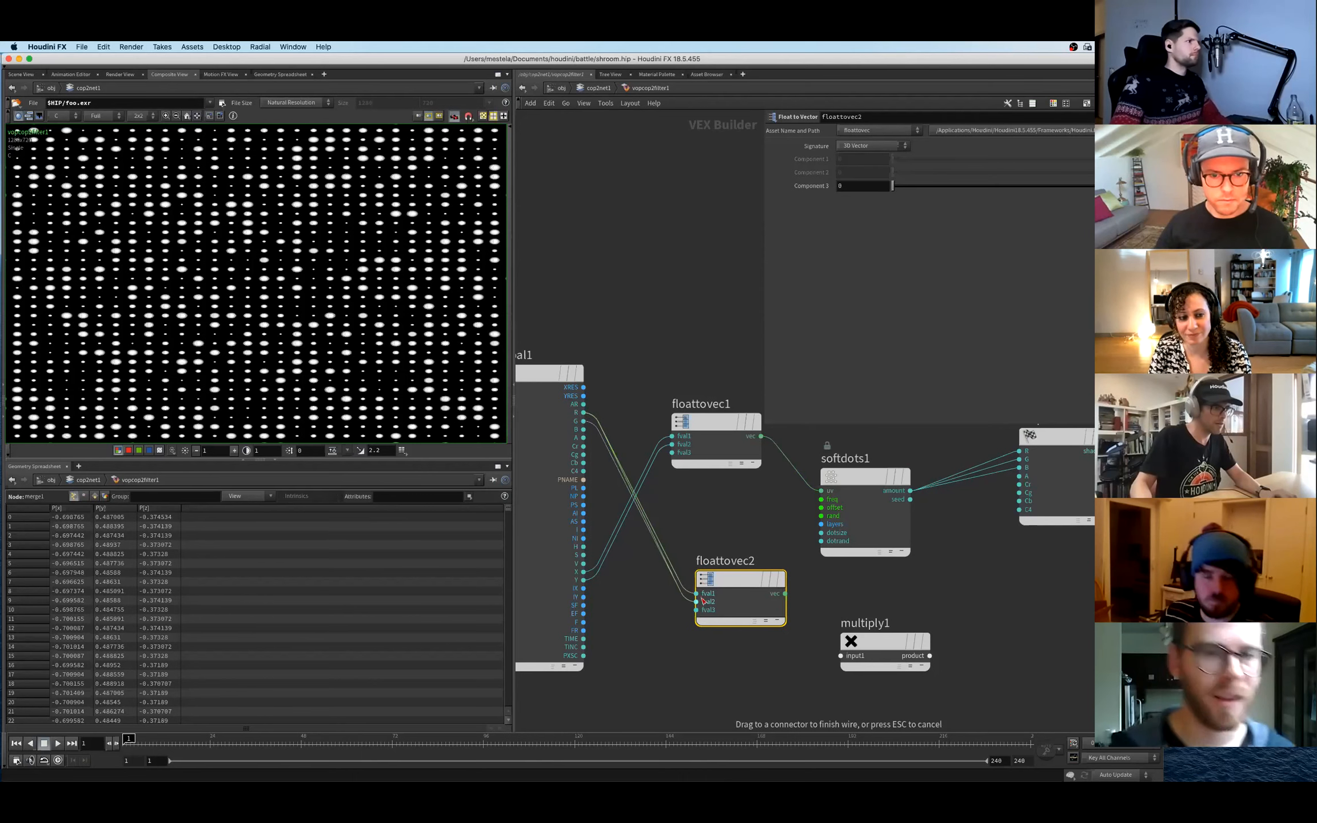
left_click_drag(582, 430, 696, 610)
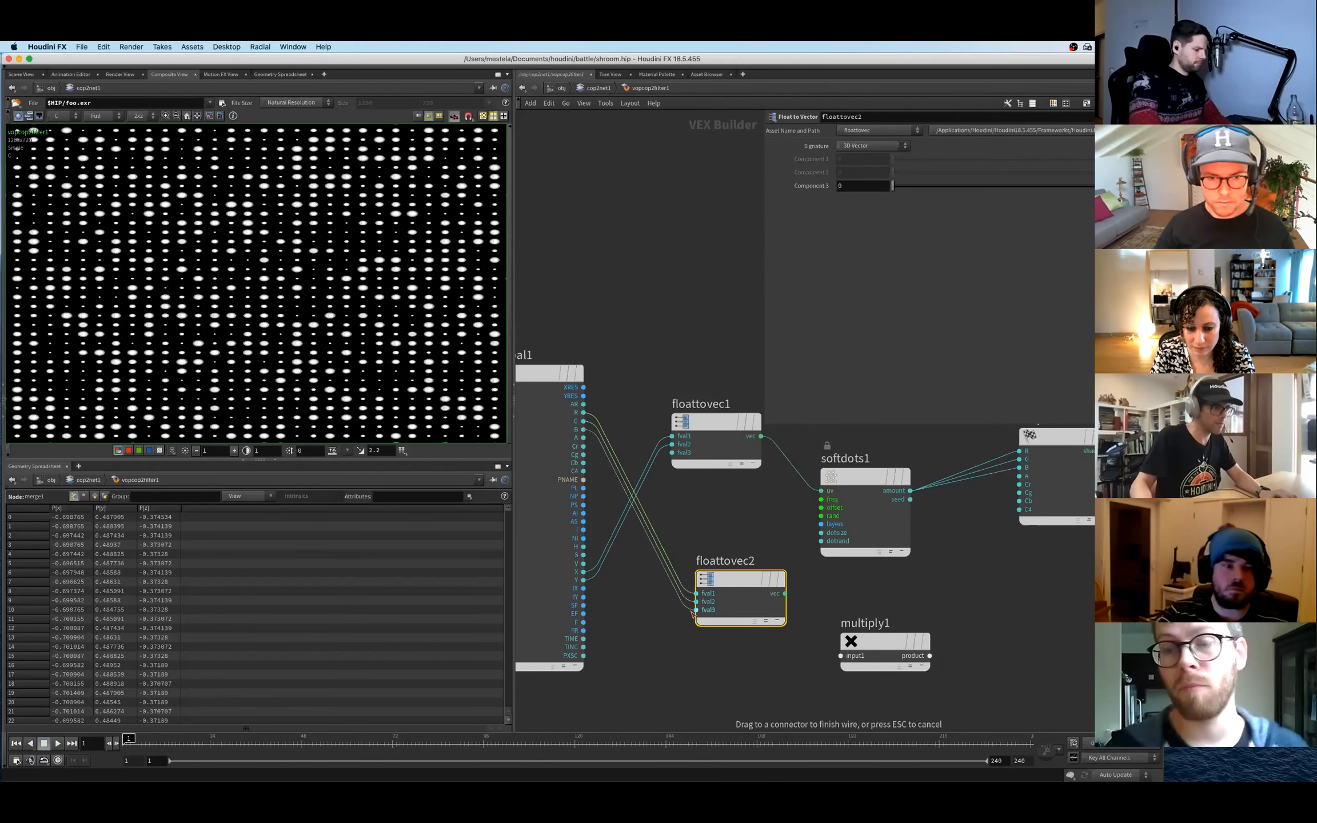
left_click_drag(785, 594, 840, 656)
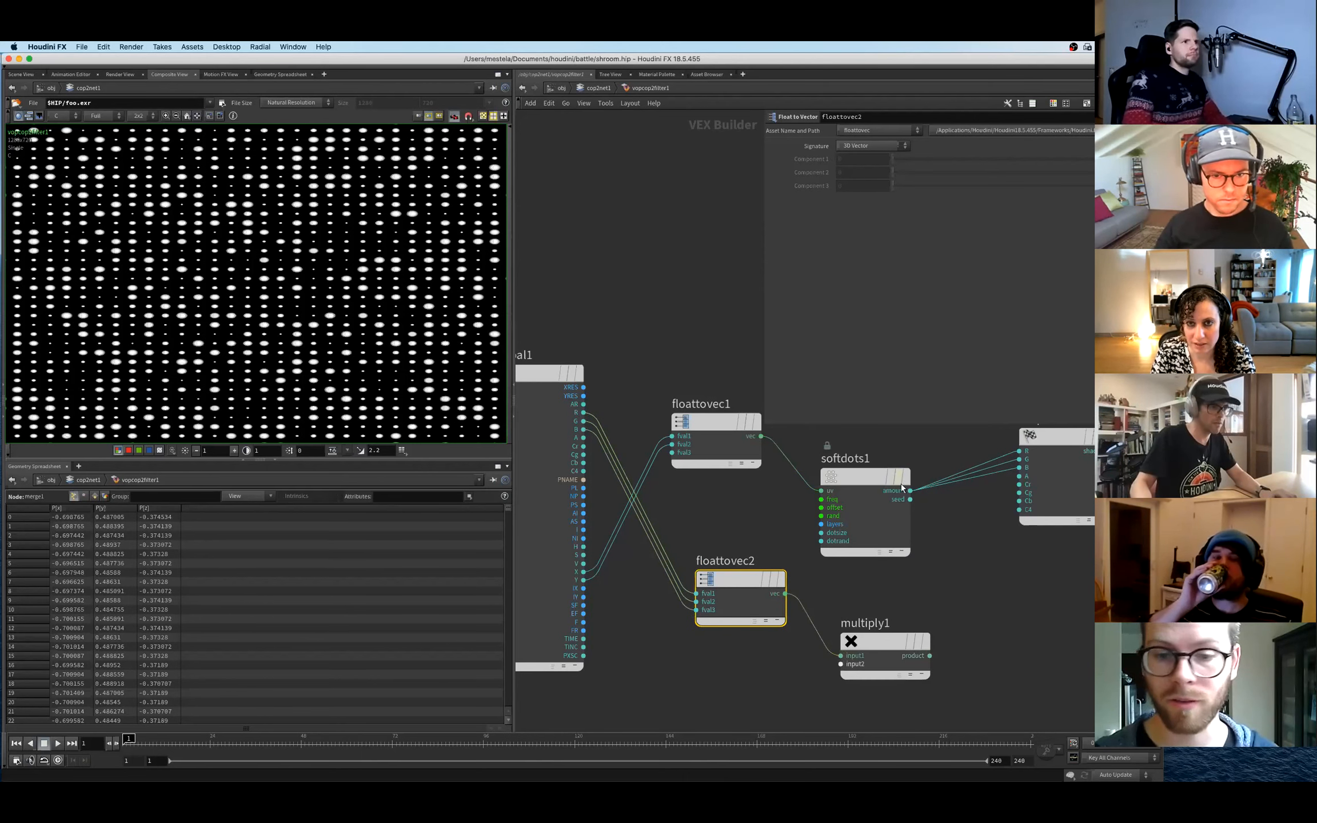
left_click_drag(910, 491, 840, 664)
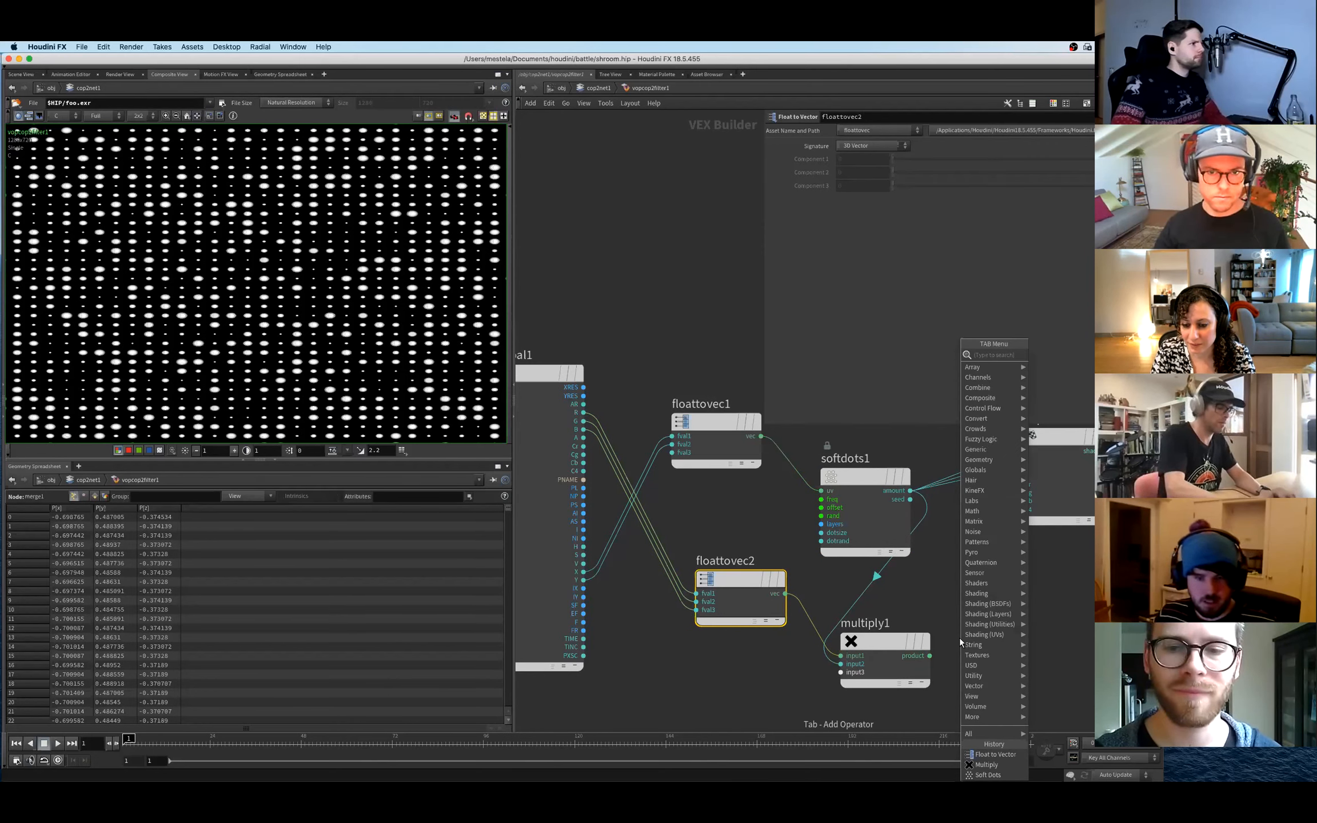
- Add a Vector to Float node after the Multiply product and wire its three components to the output's R, G and B
type("vec")
key("Return")
mouse_move(959, 637)
left_mouse_down()
mouse_move(1007, 621)
mouse_move(964, 639)
left_mouse_up()
left_click_drag(1052, 639, 1011, 441)
left_click_drag(1052, 636, 1005, 461)
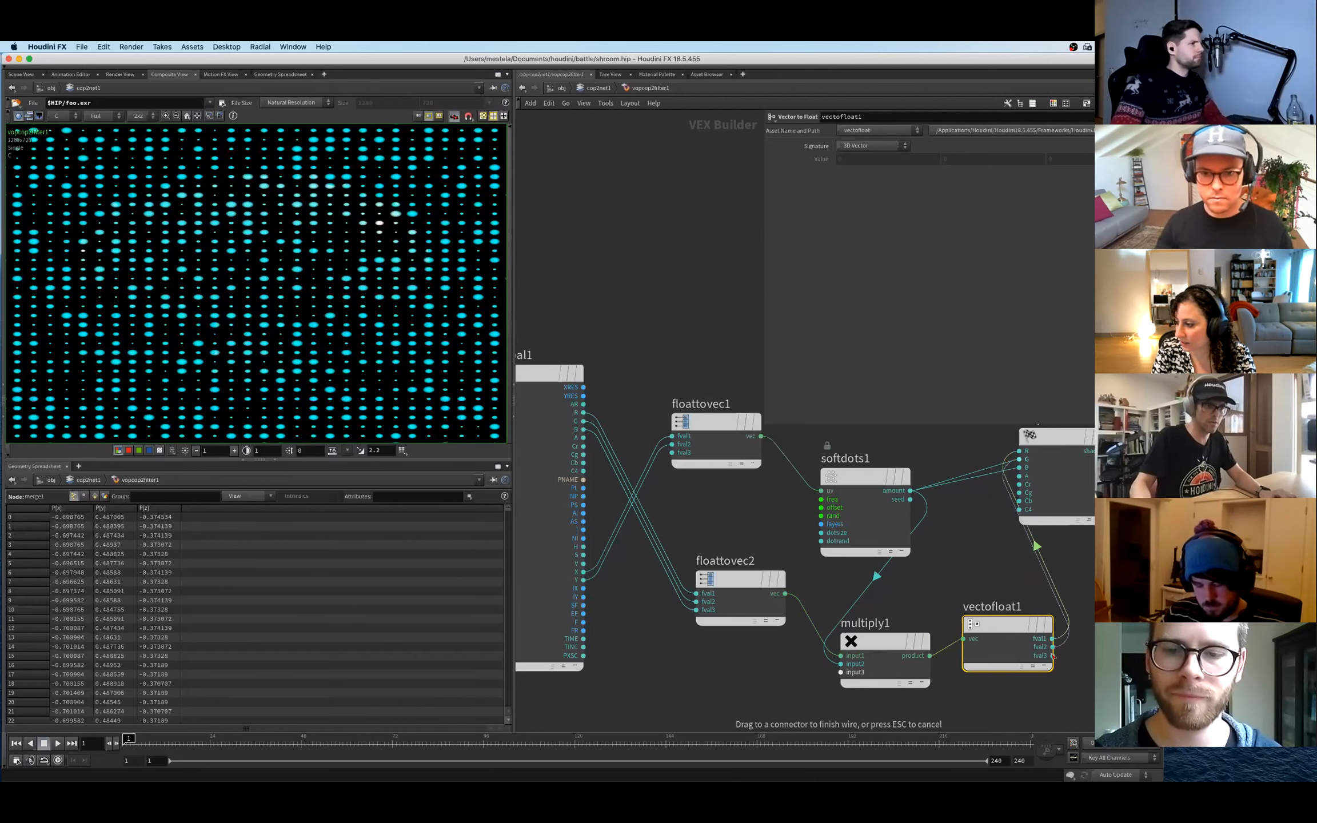
left_click_drag(1052, 656, 1019, 467)
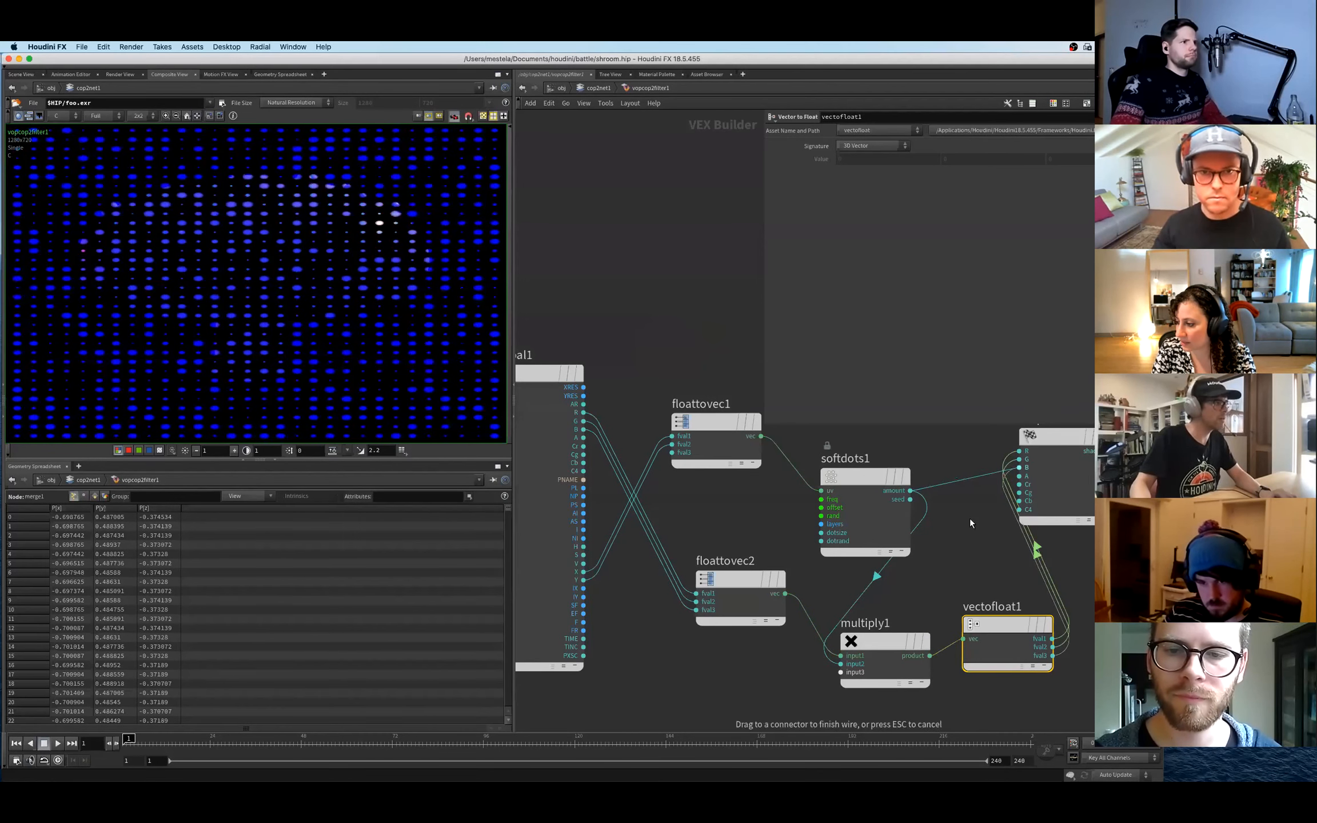
- Set the Soft Dots node's dot size to 0.992 and random size to 0.932, then leave the VOP network
left_click(932, 568)
left_click(846, 540)
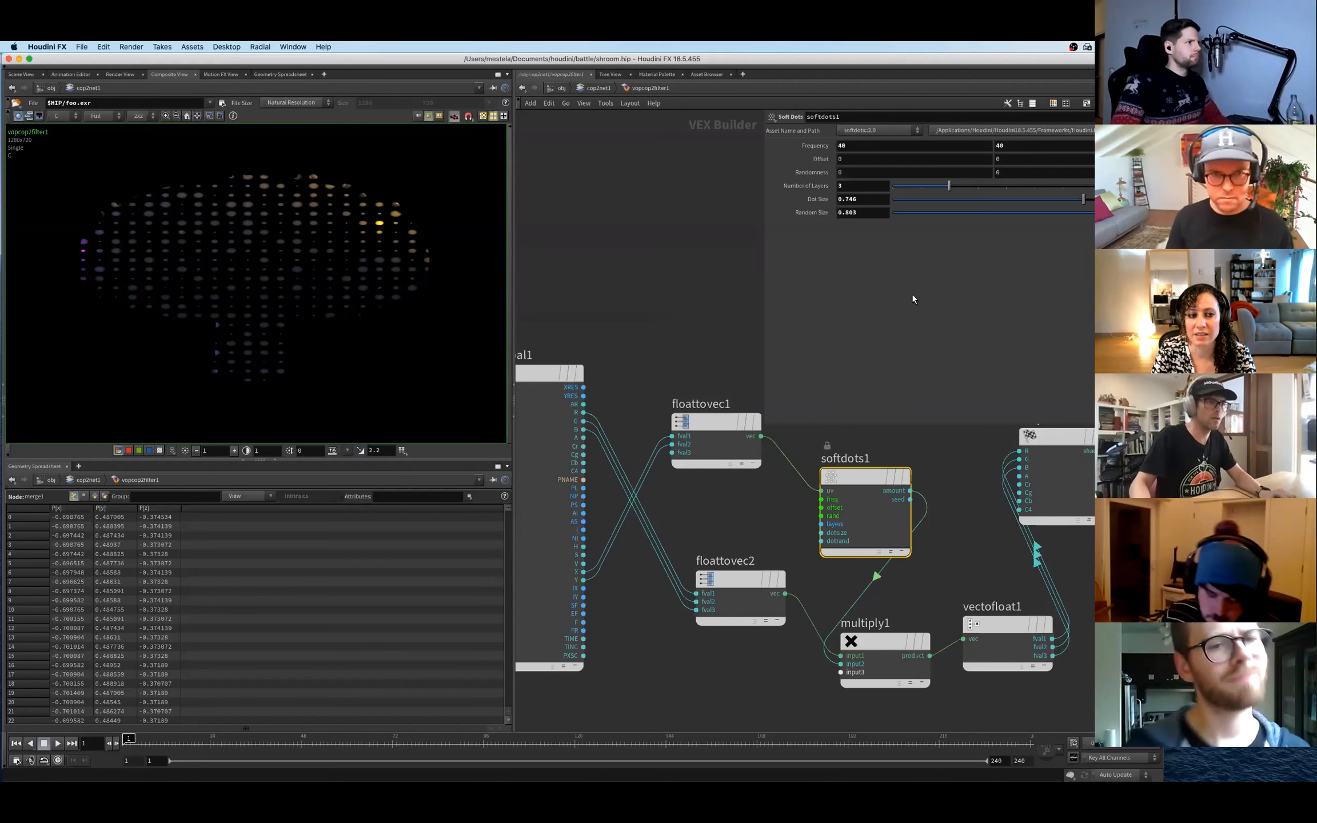
left_click_drag(1083, 199, 1086, 199)
left_click_drag(1097, 212, 1130, 212)
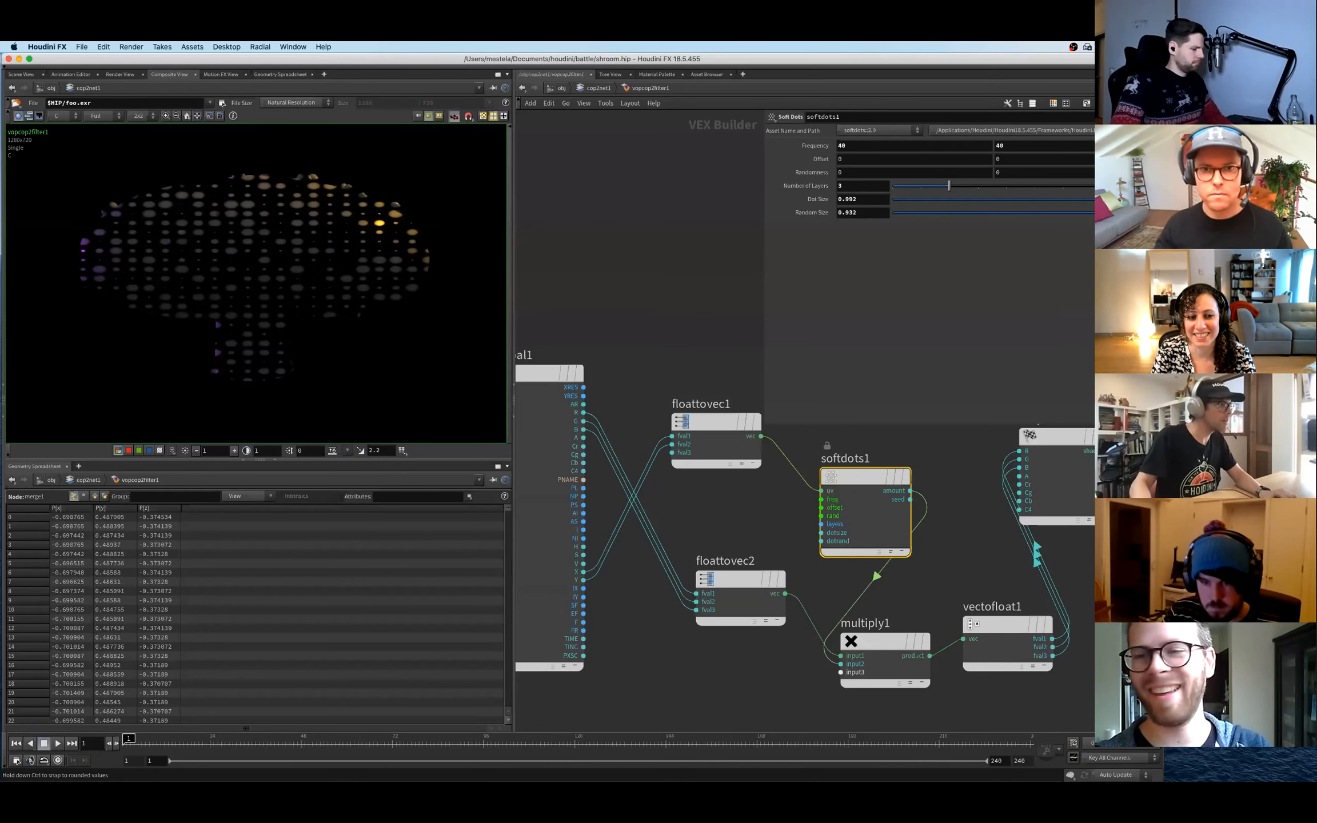
left_click(970, 576)
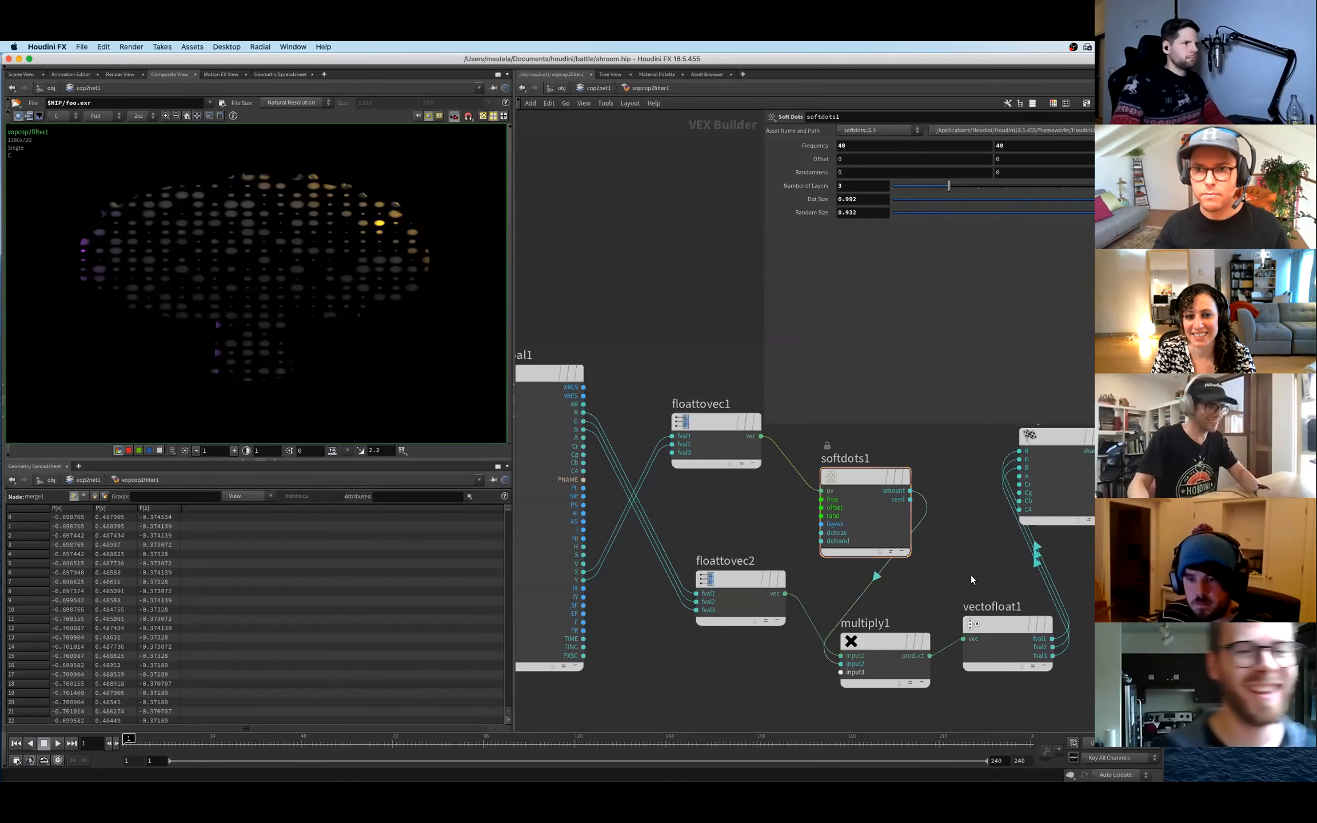
key("u")
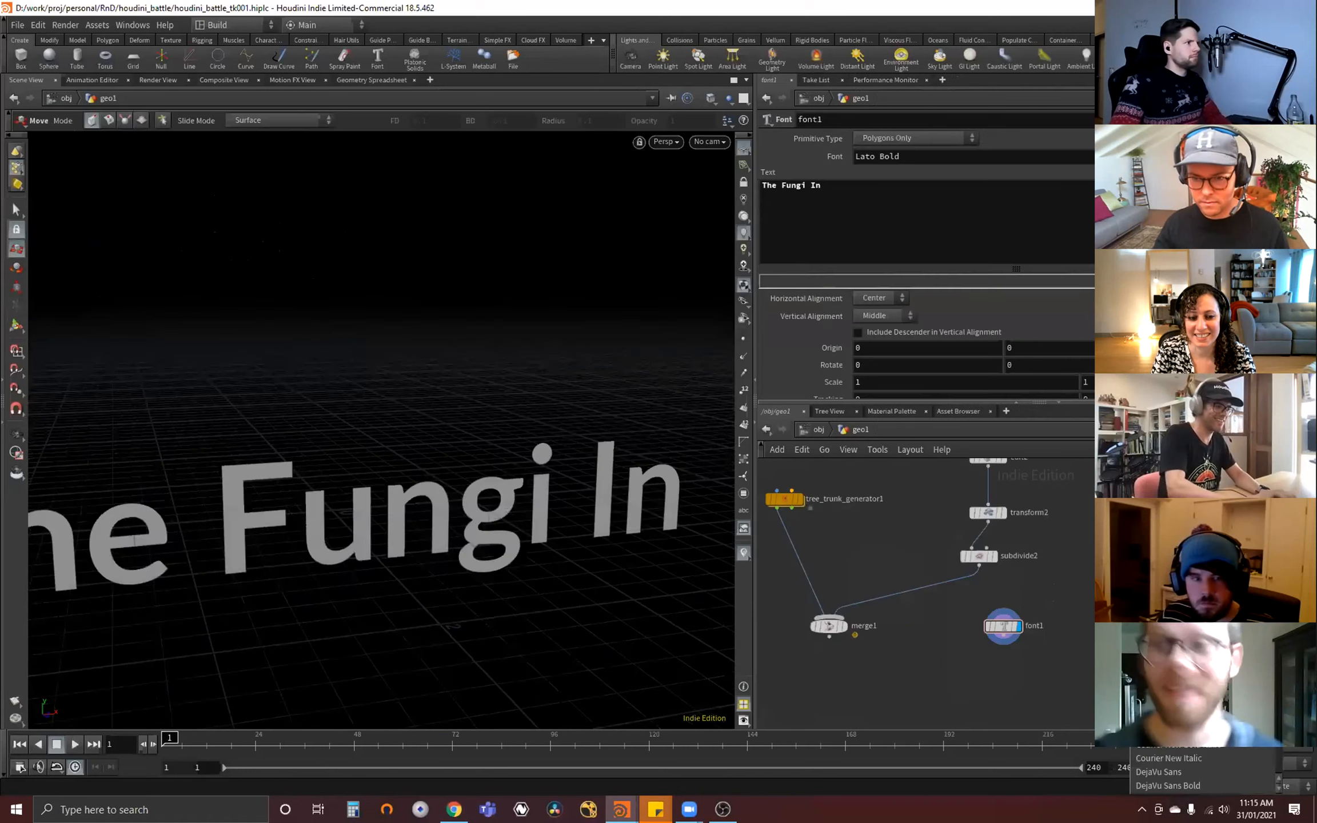
- Browse the font list for the "The Fungi In" text and try the Corbel font
left_click(1154, 635)
scroll(926, 264, "down", 2)
scroll(925, 264, "up", 2)
scroll(1205, 768, "down", 5)
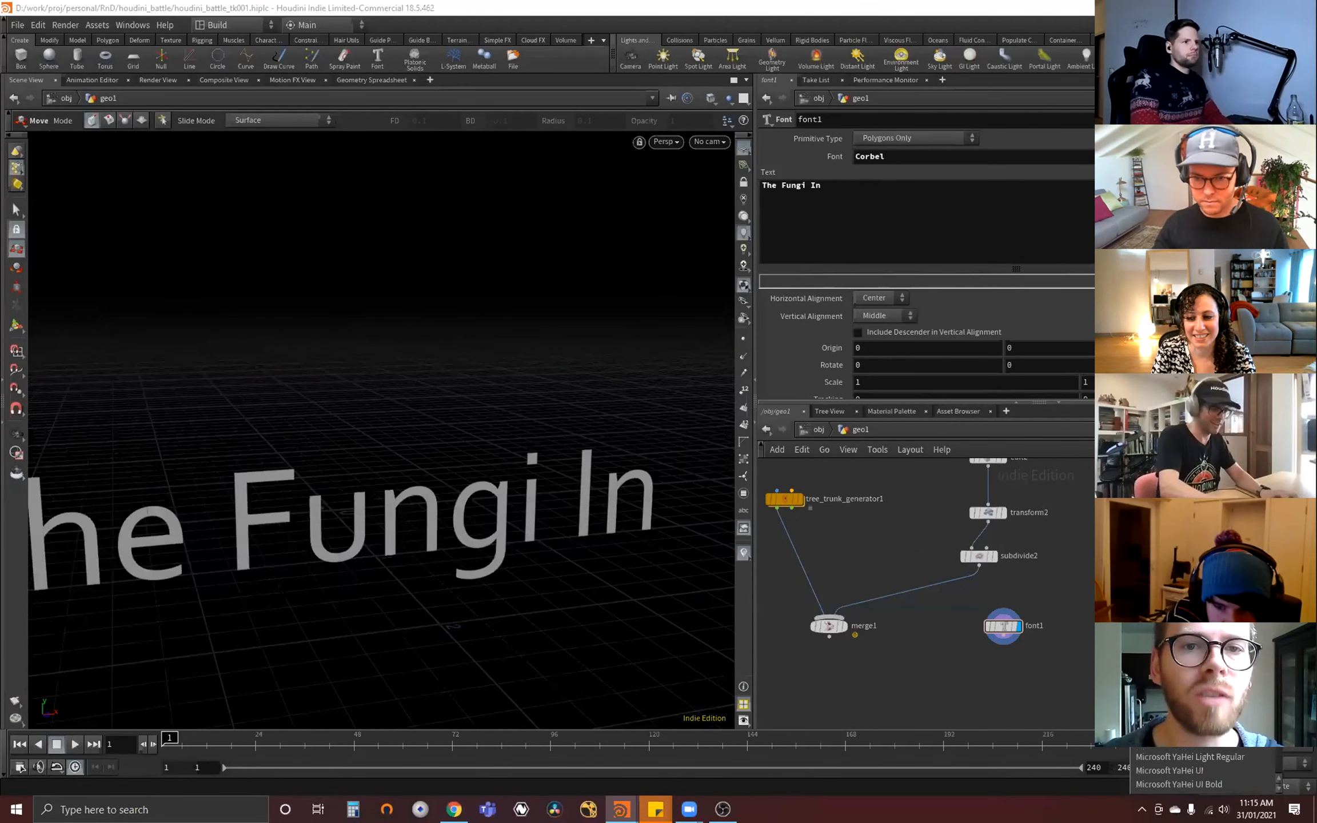
scroll(1201, 771, "down", 5)
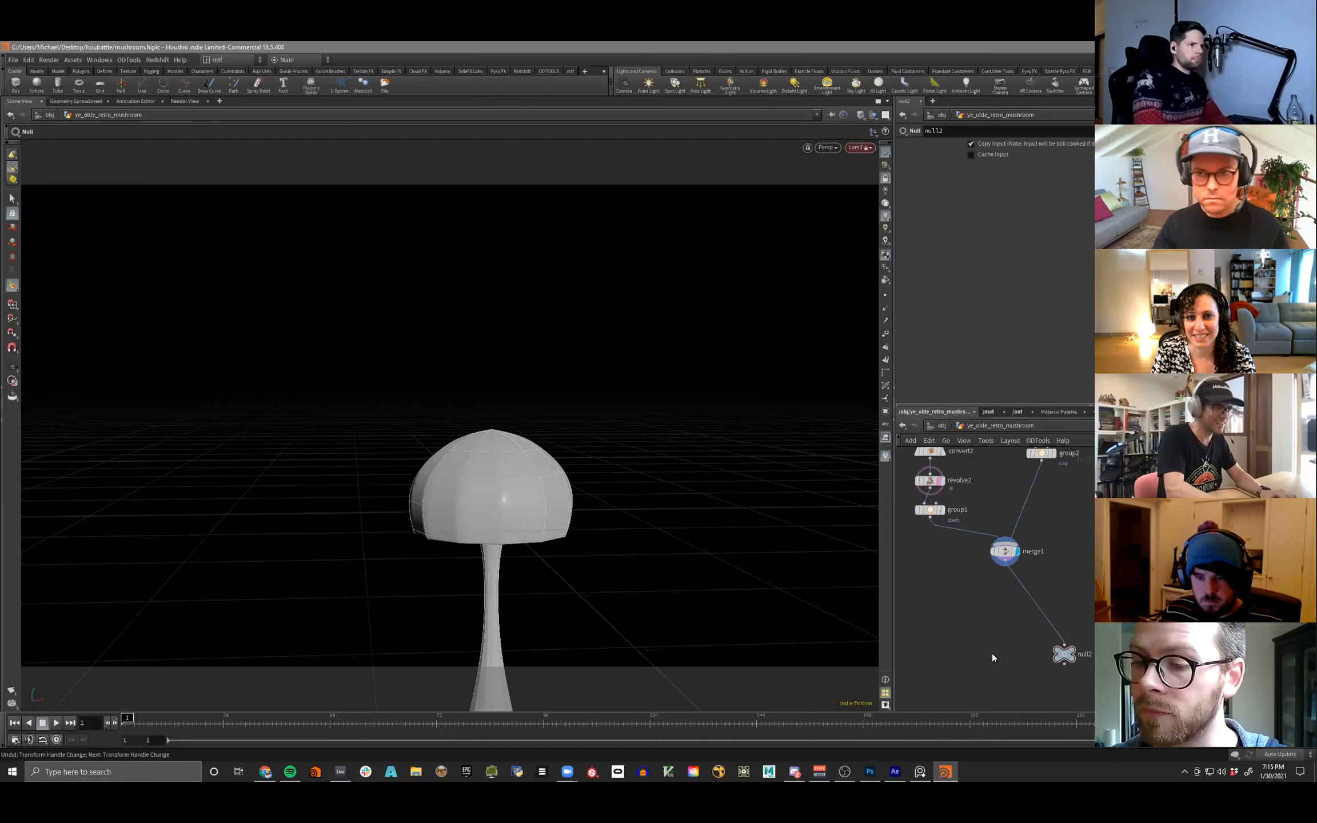
- Insert a Transform node between merge1 and null2 in the retro mushroom network
key("Tab")
key("Return")
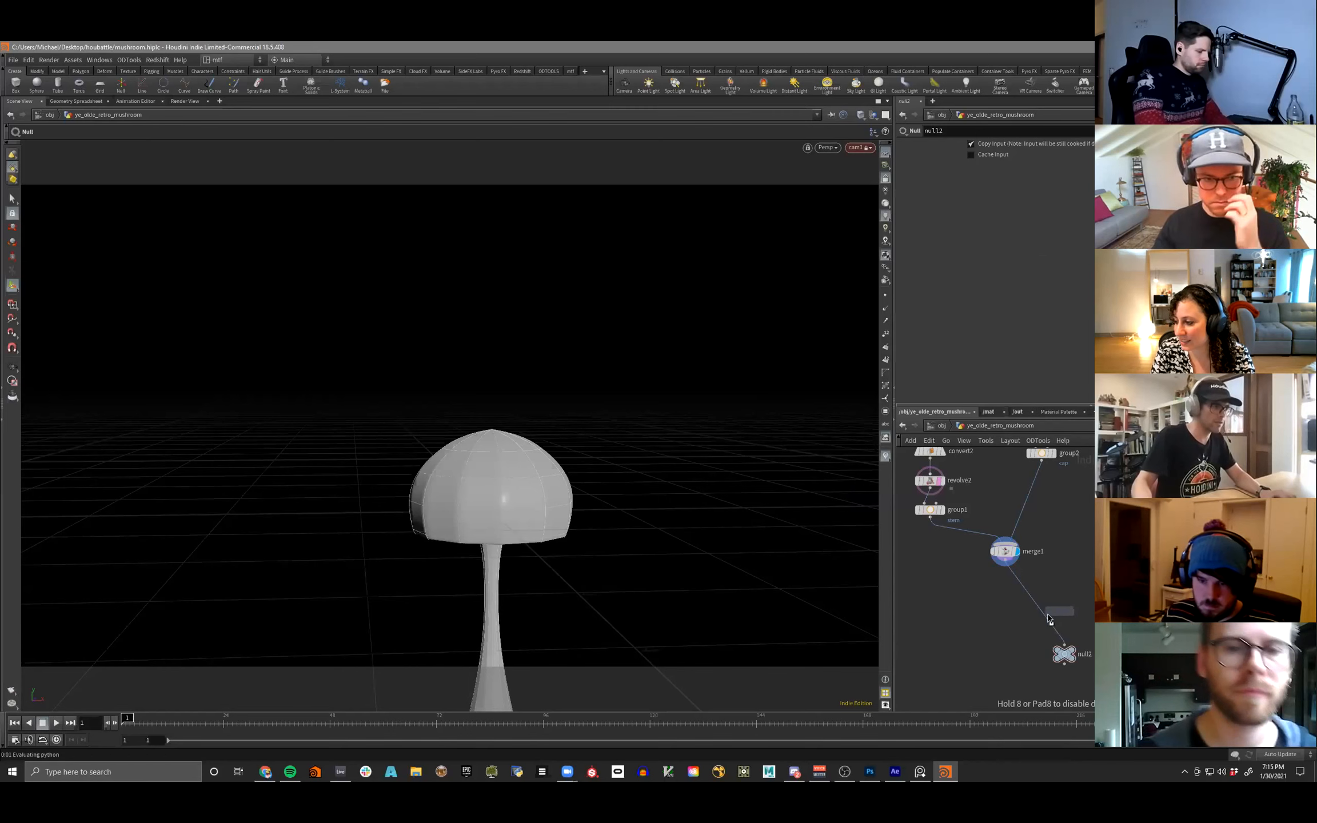
left_click(1031, 626)
key("ctrl+z")
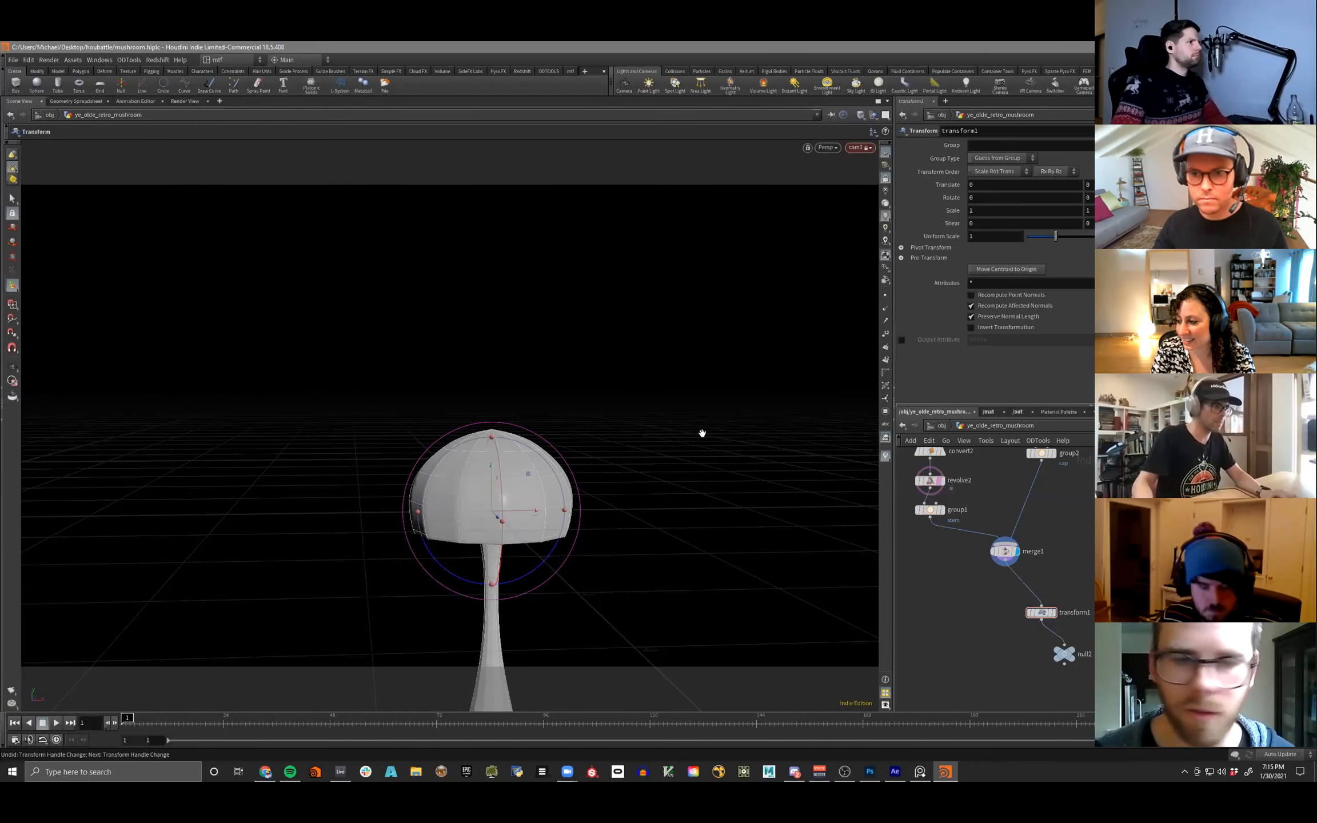
- View the mushroom from the front and display the stem's group1 node in selection mode
key("space+2")
key("space+3")
middle_click_drag(692, 535, 676, 452)
right_click_drag(676, 453, 638, 455)
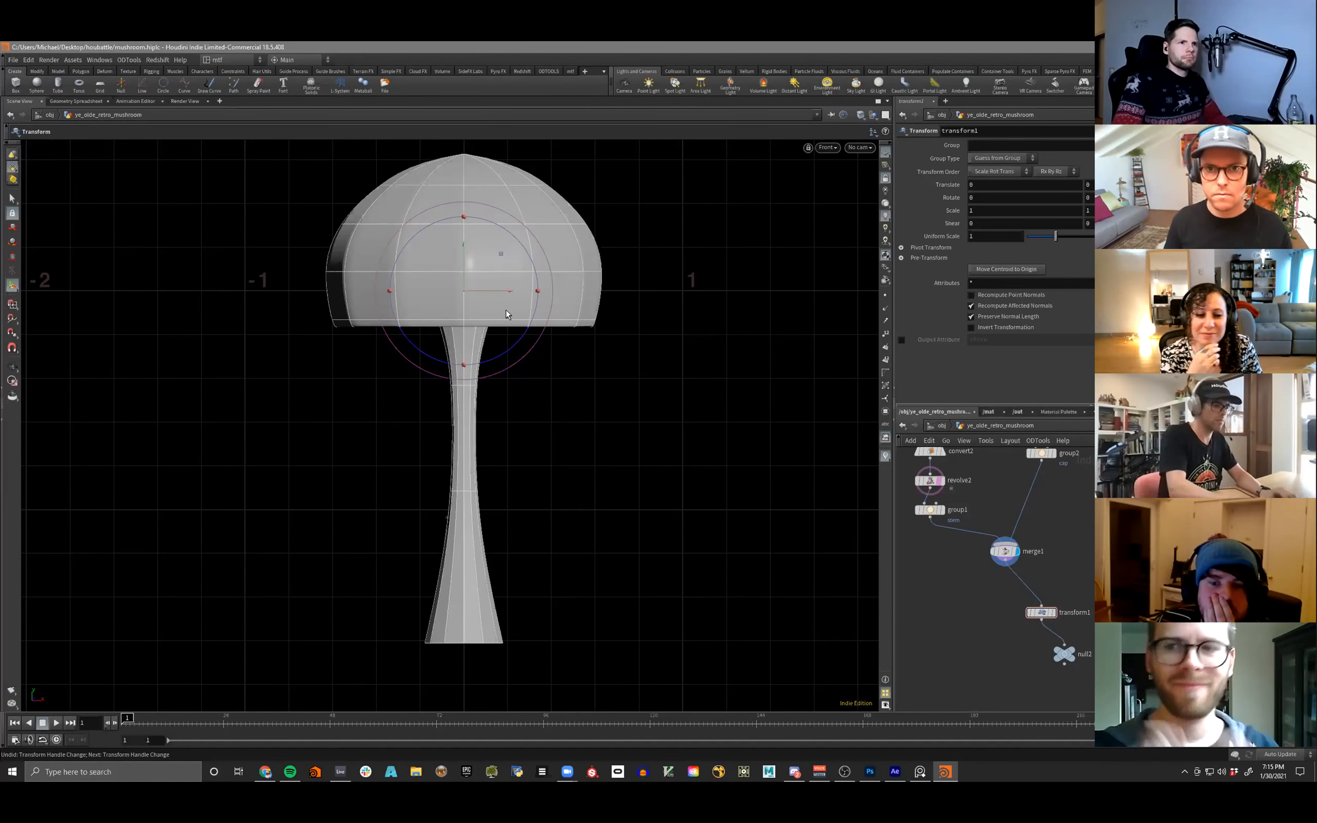
middle_click_drag(990, 641, 1060, 570)
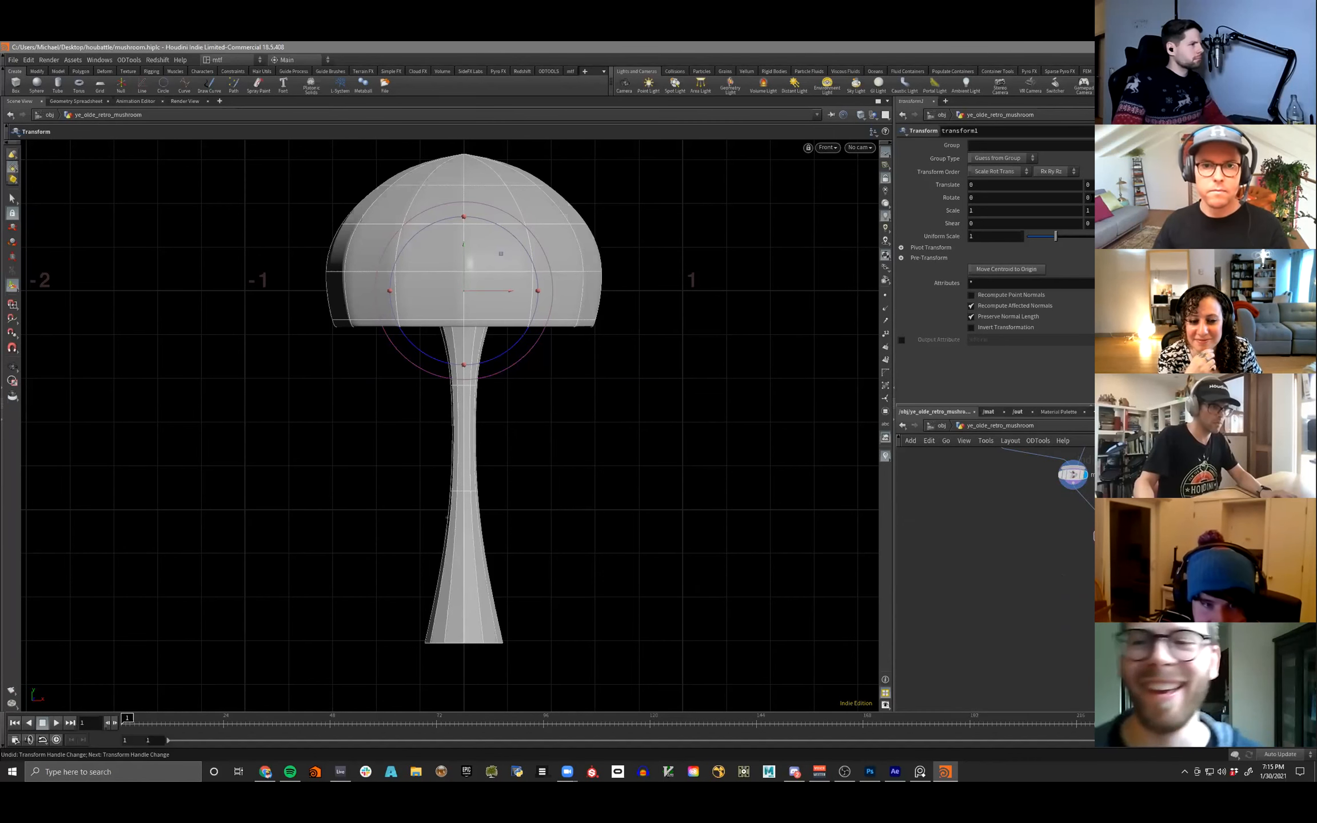
middle_click_drag(979, 550, 1032, 575)
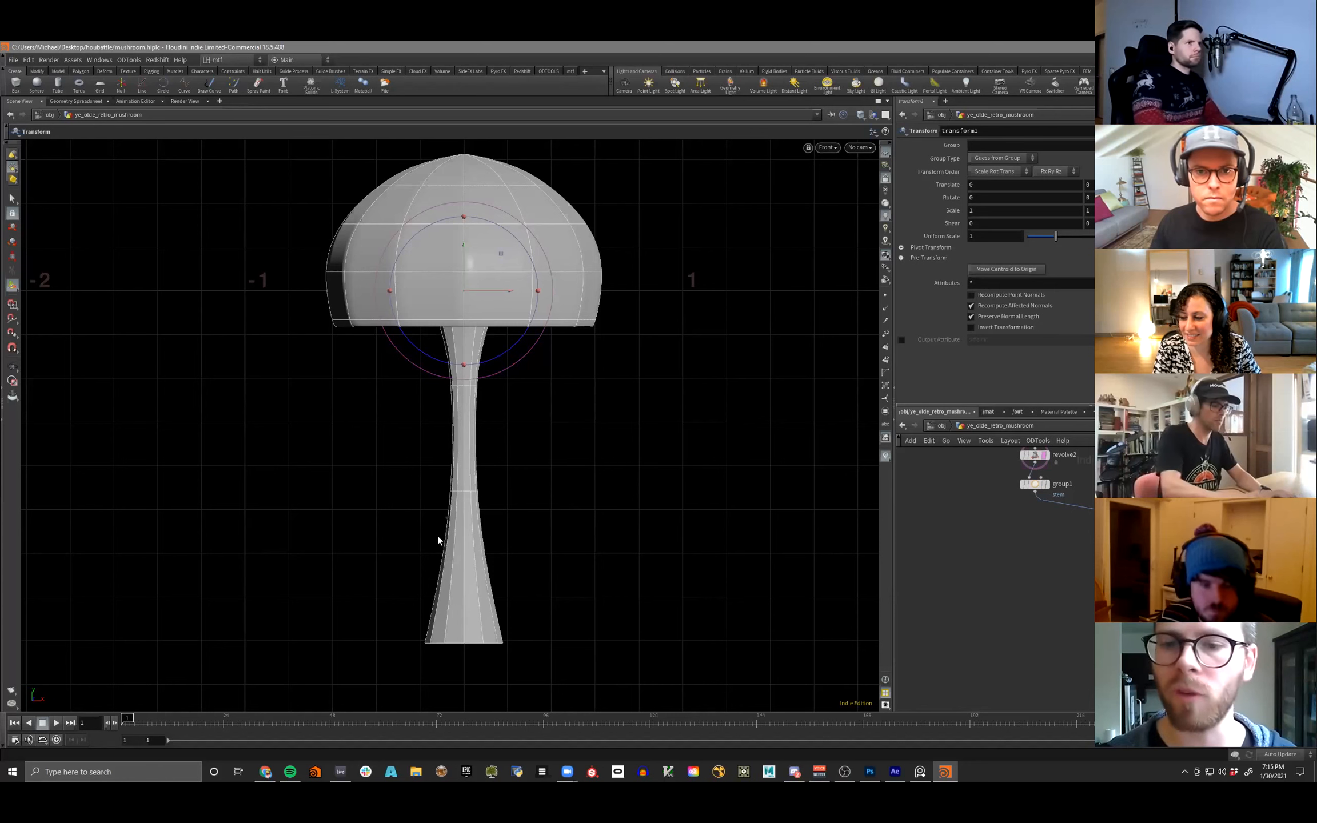
left_click(1033, 509)
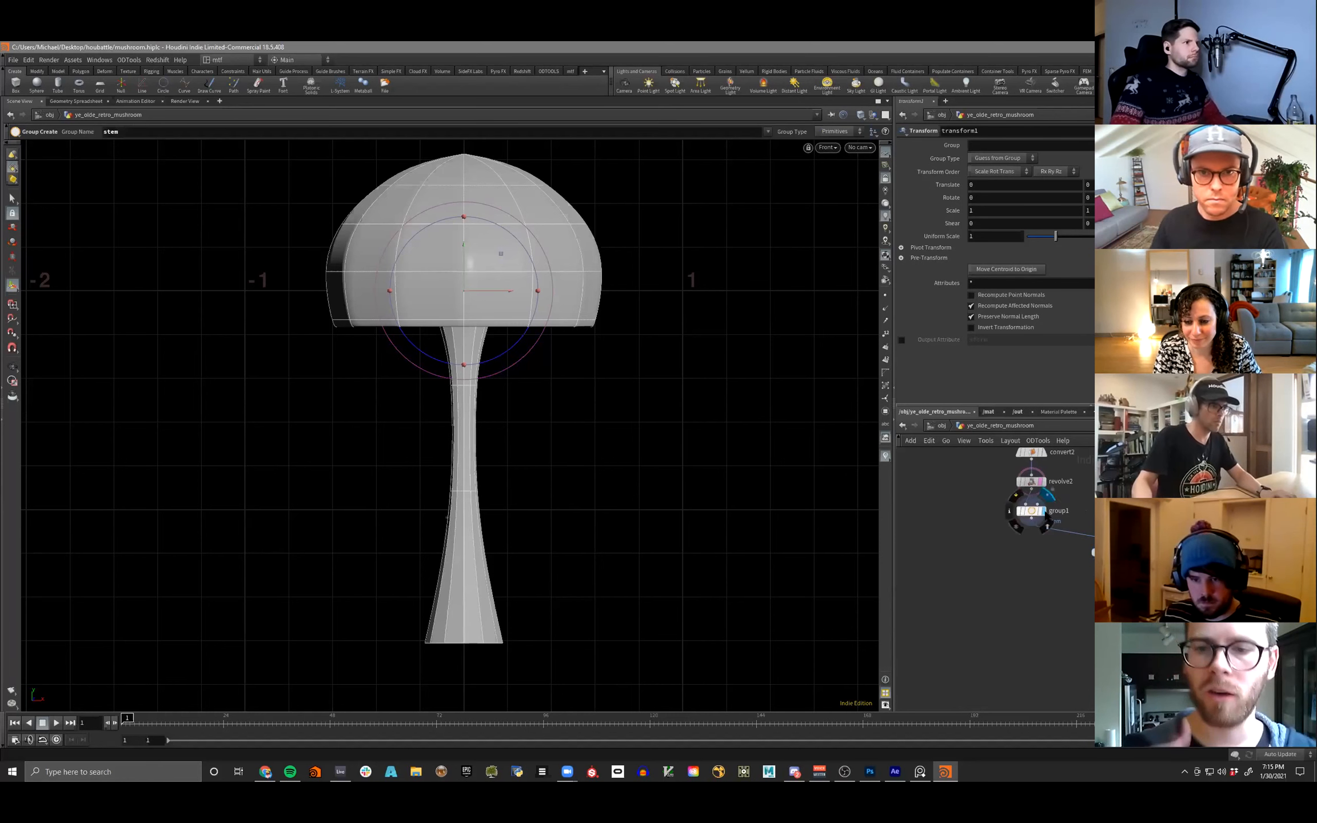
key("Escape")
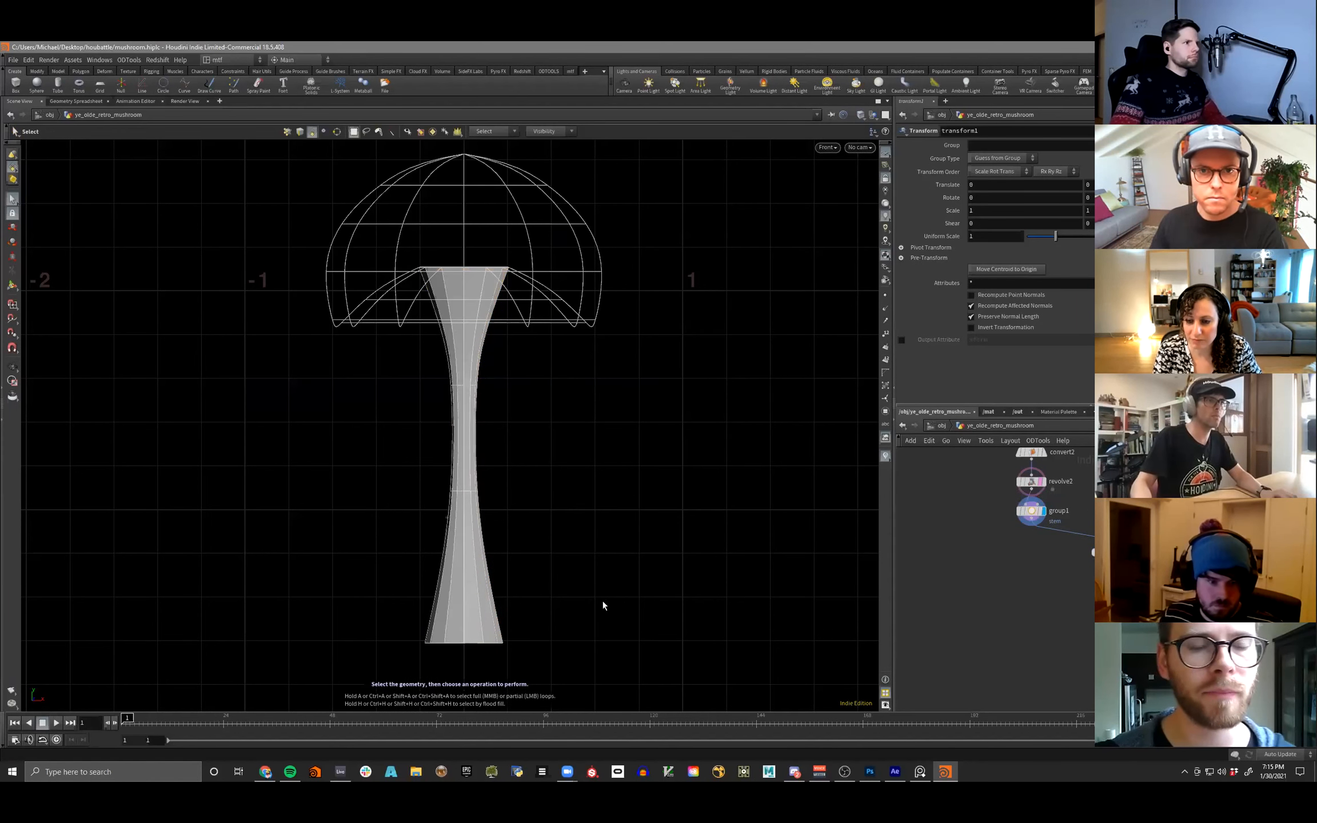
- Select the stem's primitives in the front view and save the mushroom scene
key("Return")
key("s")
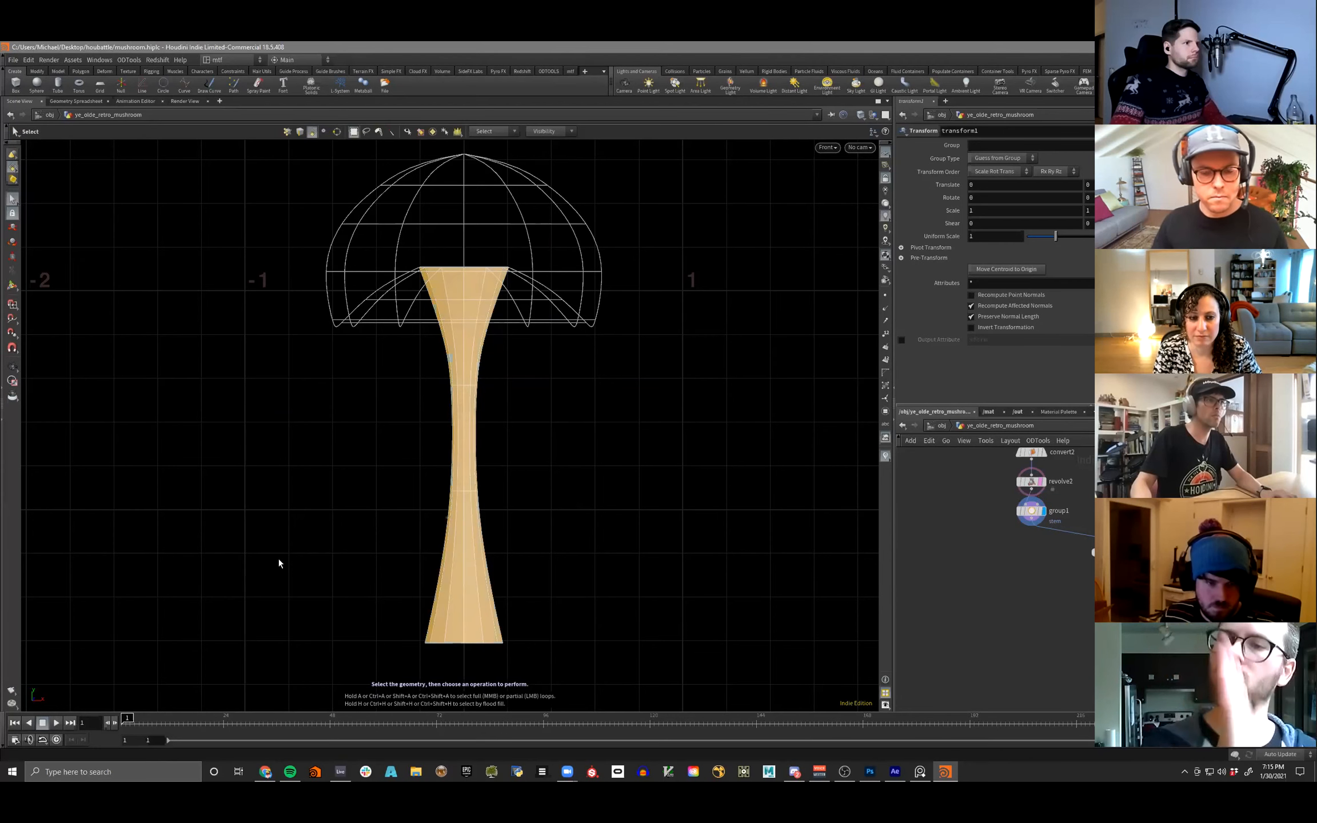
left_click(608, 606)
left_click_drag(394, 560, 615, 575)
key("2")
key("4")
left_click_drag(395, 581, 567, 610)
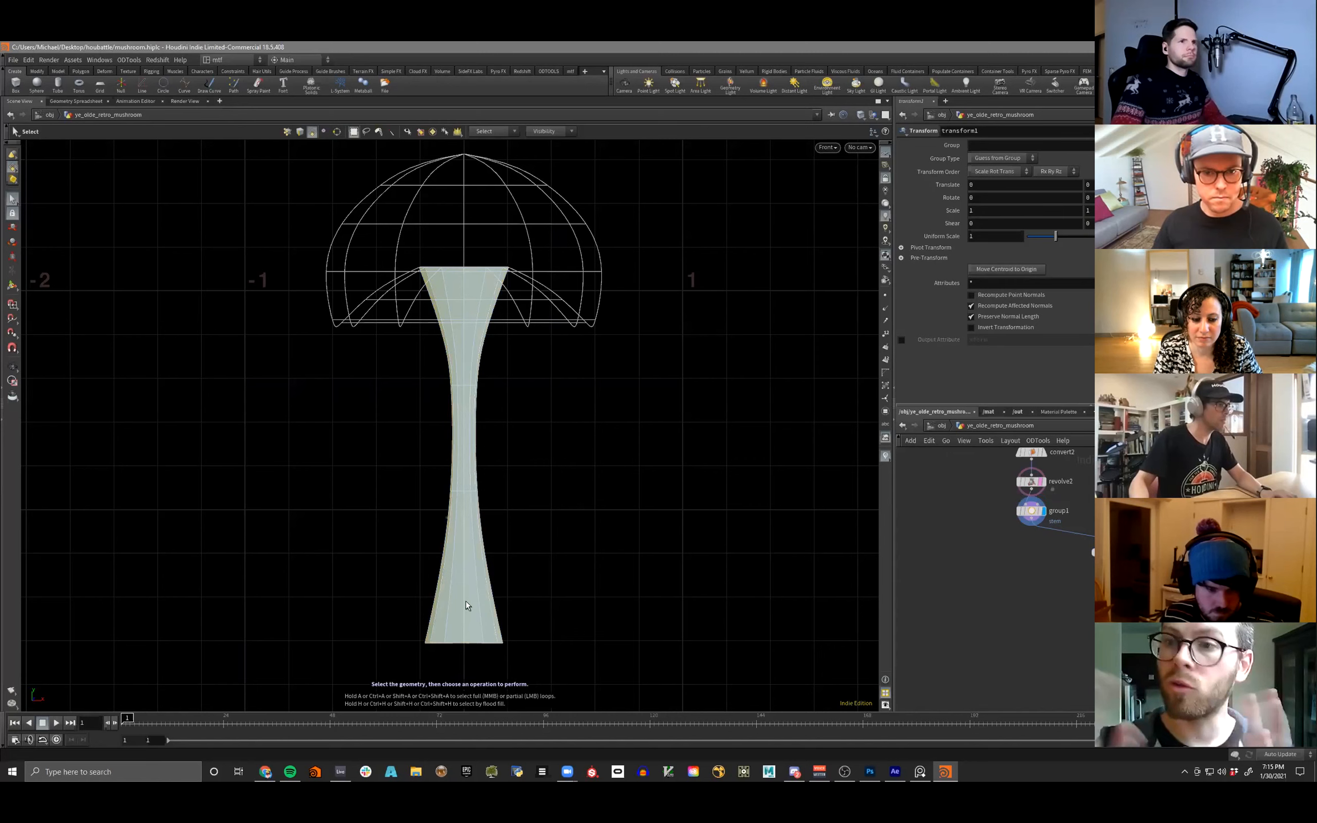
scroll(379, 577, "up", 2)
key("ctrl+s")
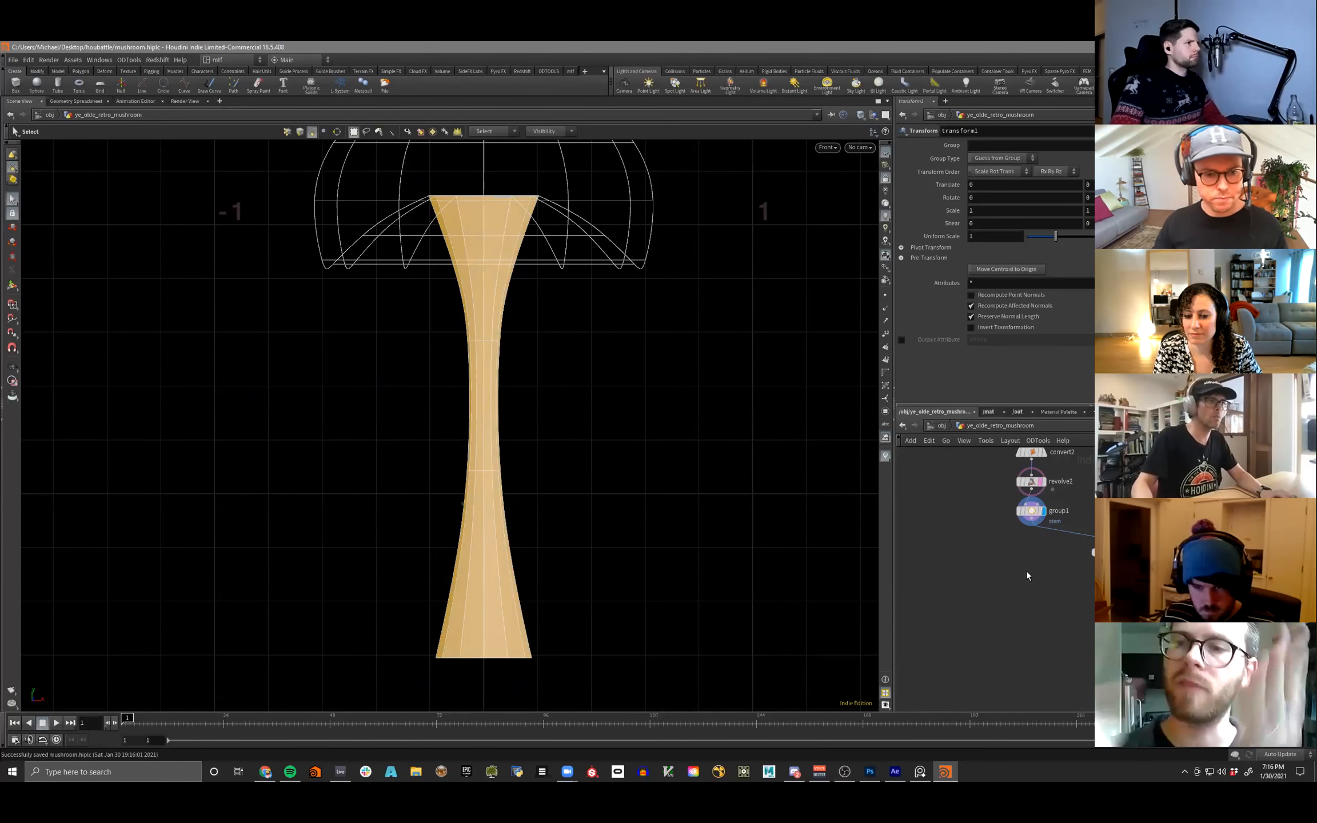
- Inspect the settings of the stem's Revolve and group nodes and test-select components on the lower stem
scroll(1016, 580, "up", 2)
left_click(1031, 533)
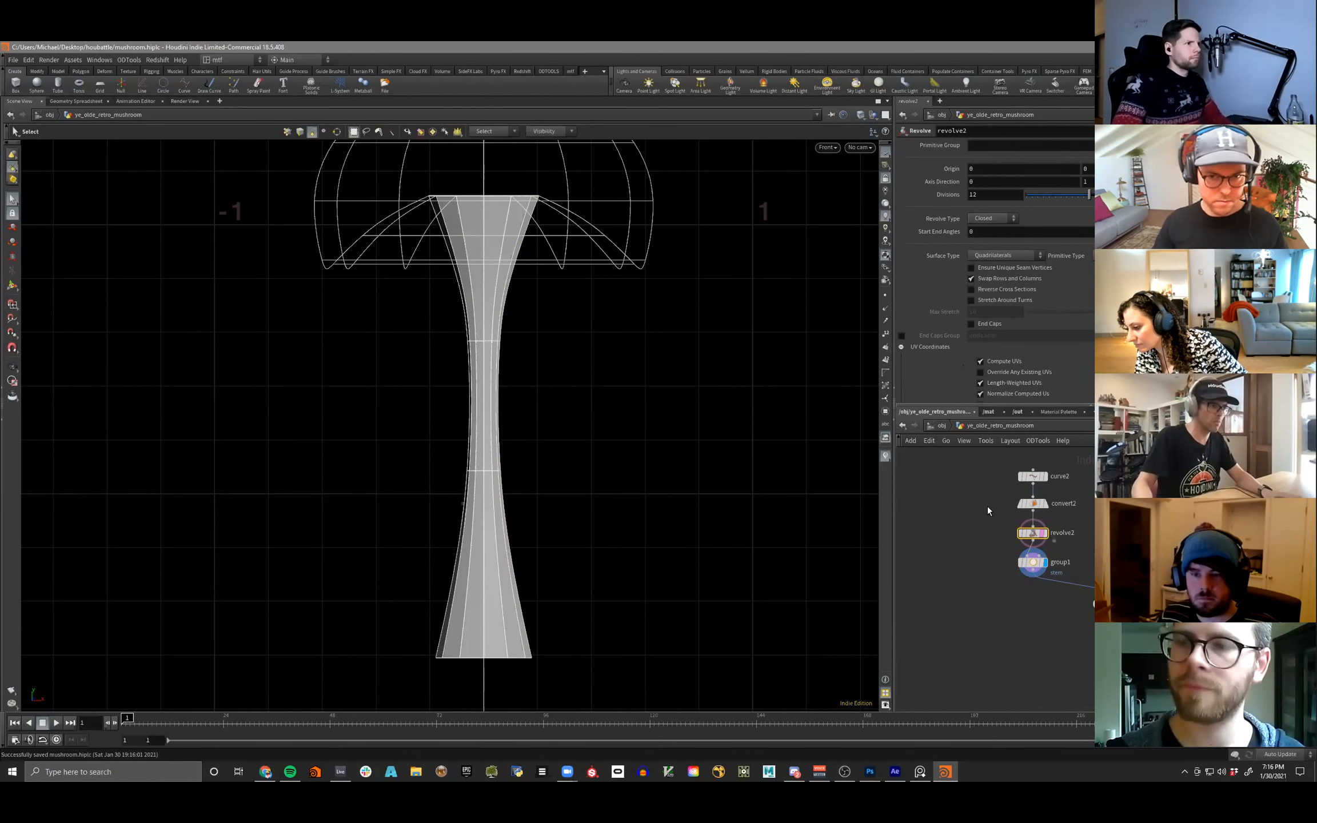
left_click(1032, 562)
key("Return")
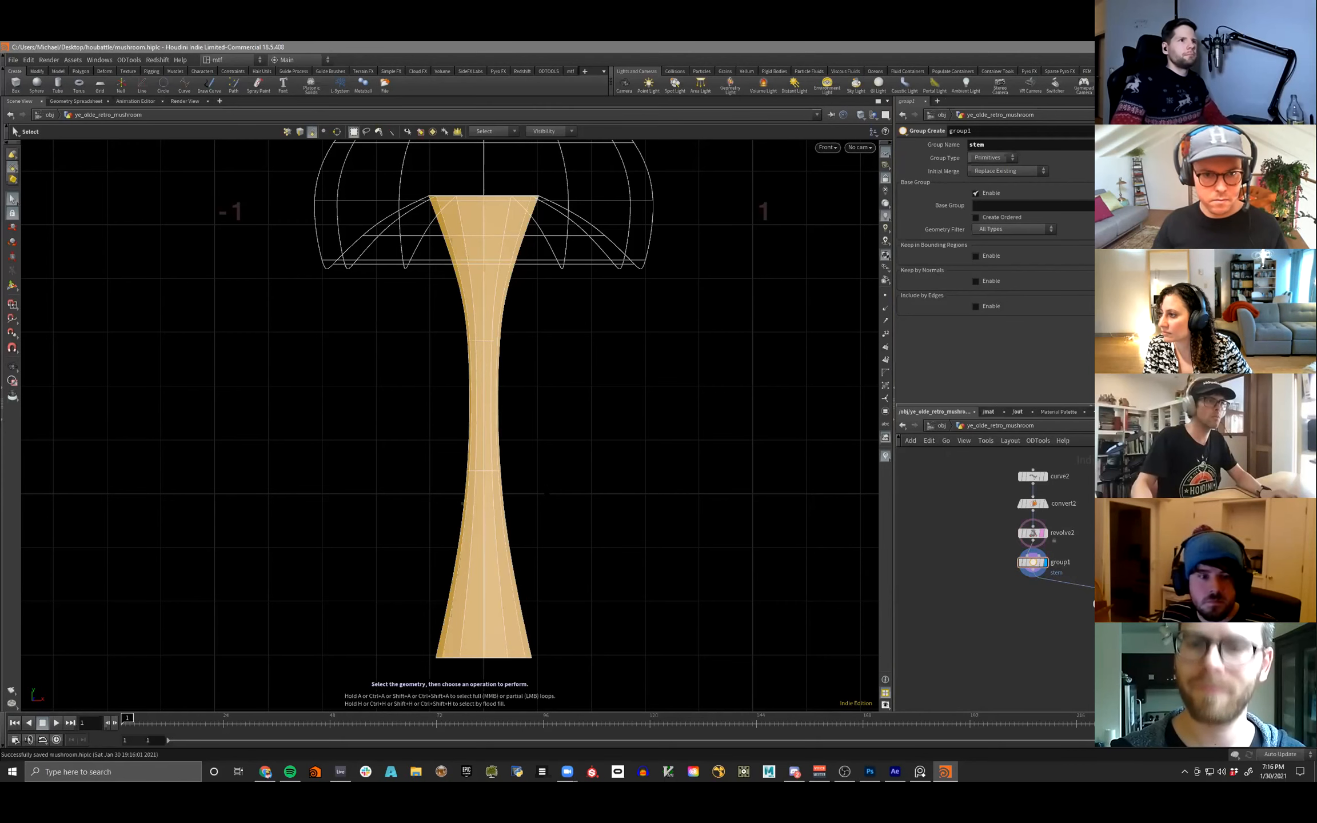
scroll(452, 526, "up", 3)
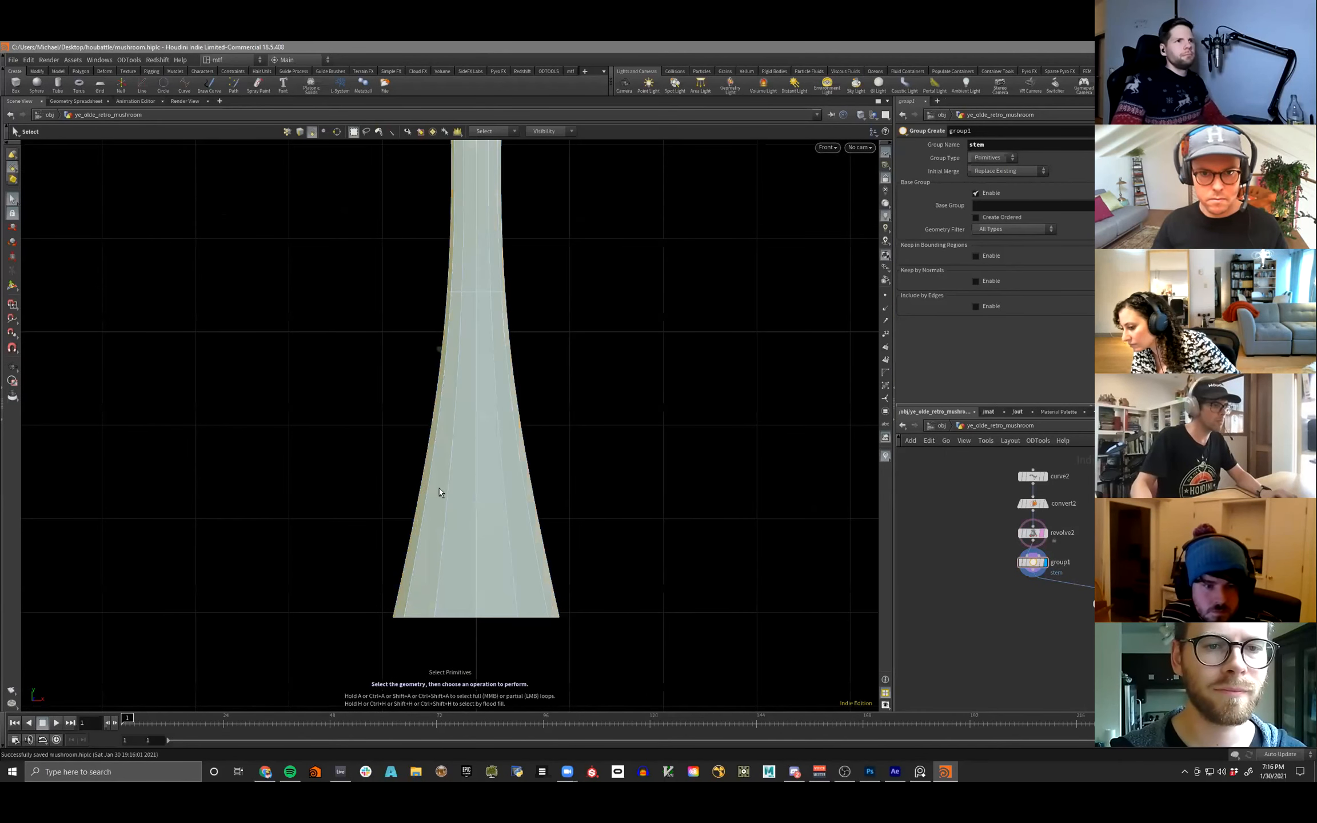
left_click_drag(303, 497, 743, 566)
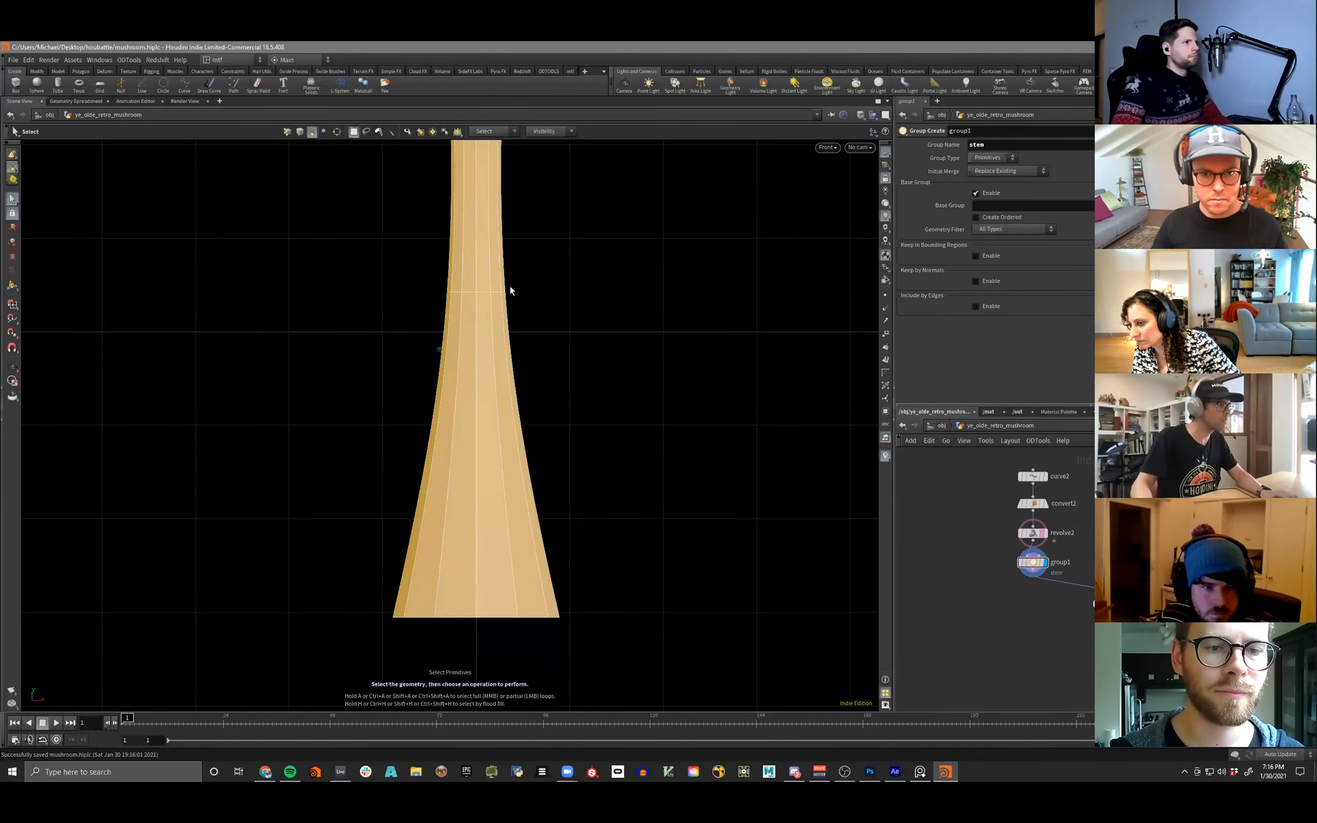
middle_click_drag(523, 398, 524, 446, "alt")
key("2")
key("4")
left_click_drag(702, 509, 605, 580)
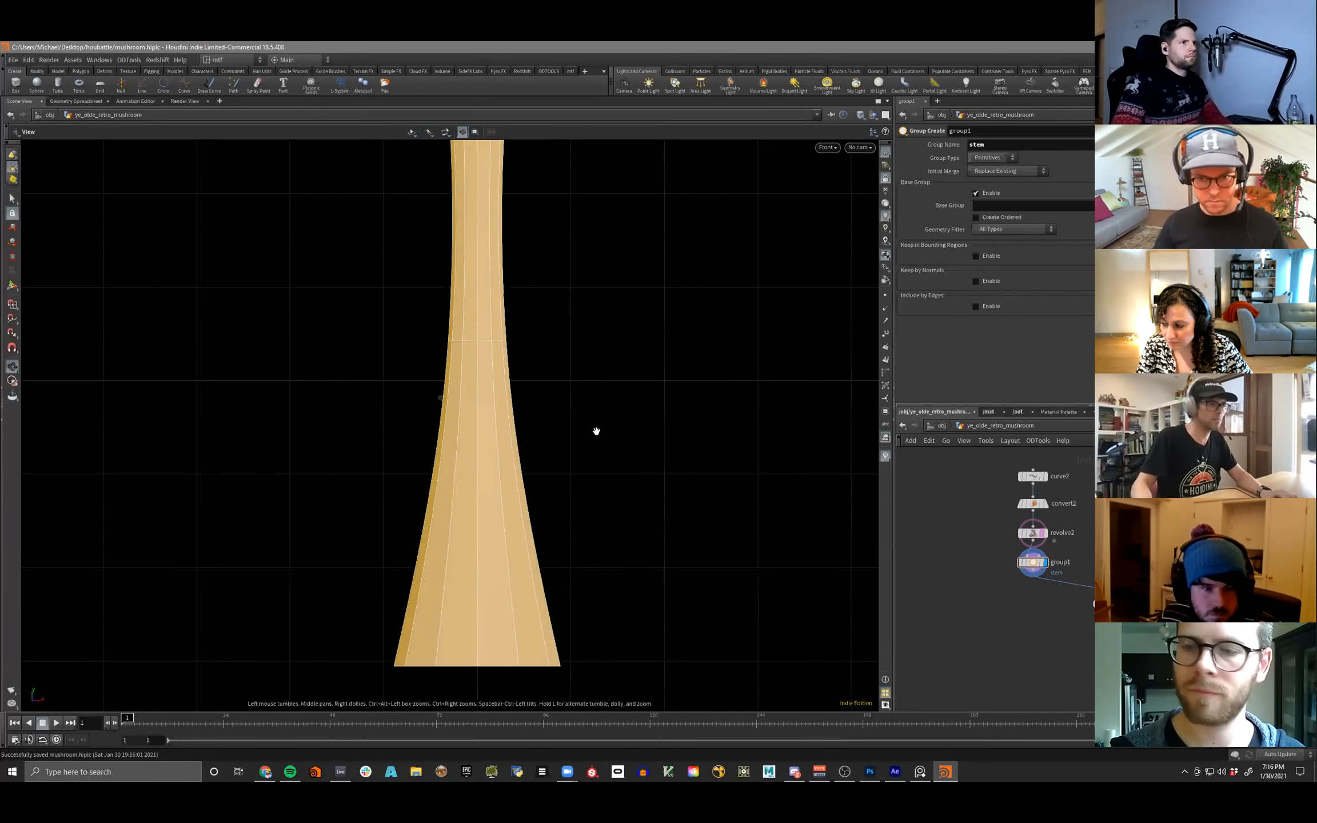
- Examine the stem's topology in wireframe, toggling the point normals and numbers on and off
right_click_drag(596, 431, 159, 530, "alt")
key("w")
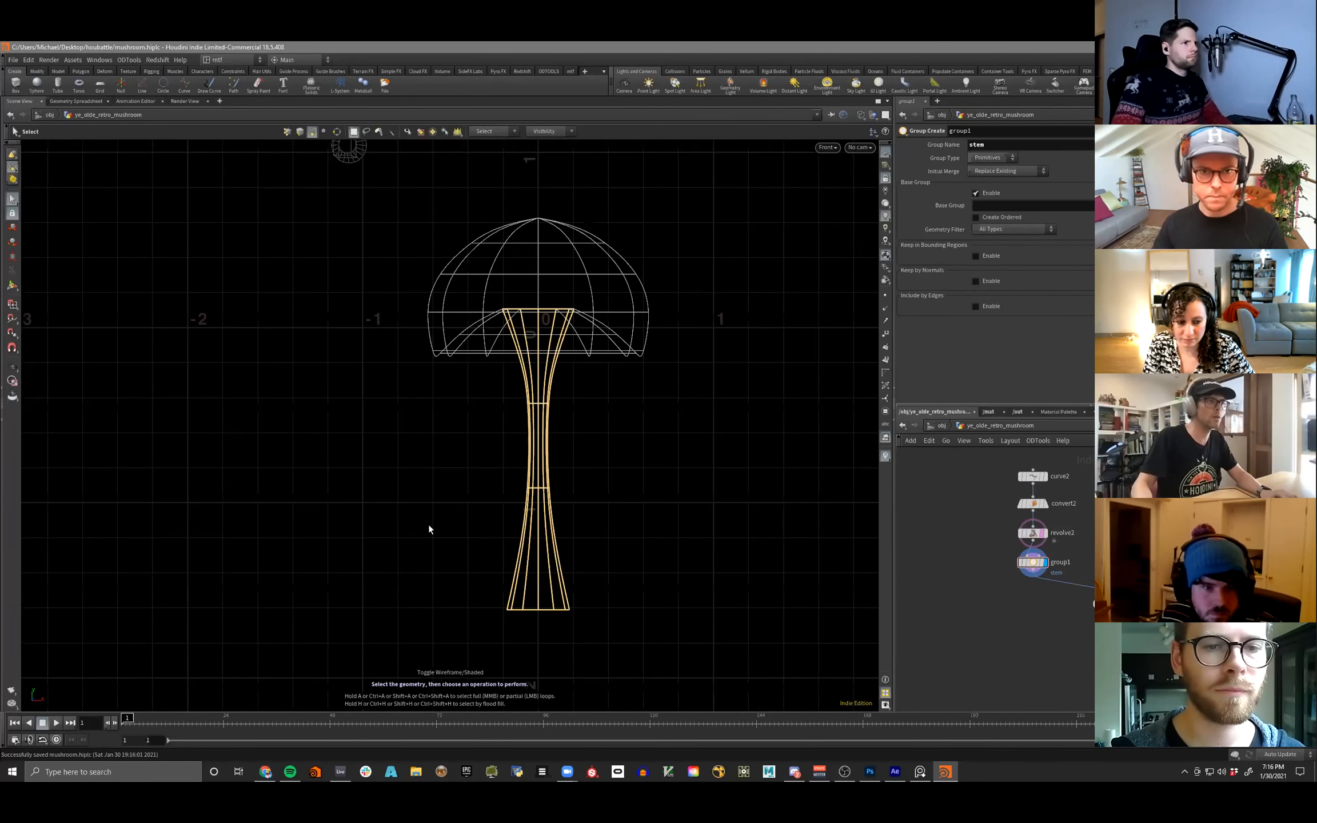
left_click(884, 347)
right_click_drag(708, 433, 653, 553, "alt")
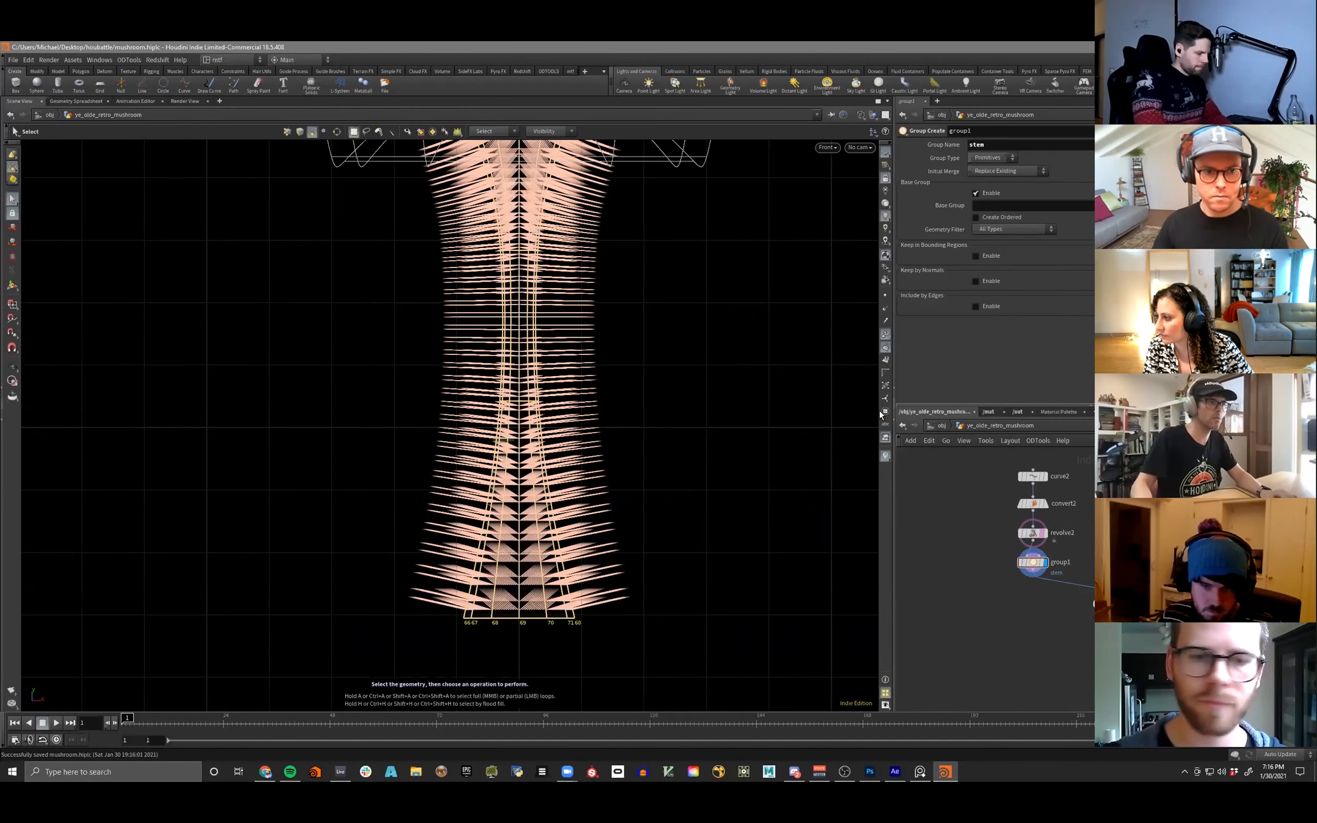
left_click(884, 346)
left_click(884, 333)
middle_click_drag(737, 400, 734, 355, "alt")
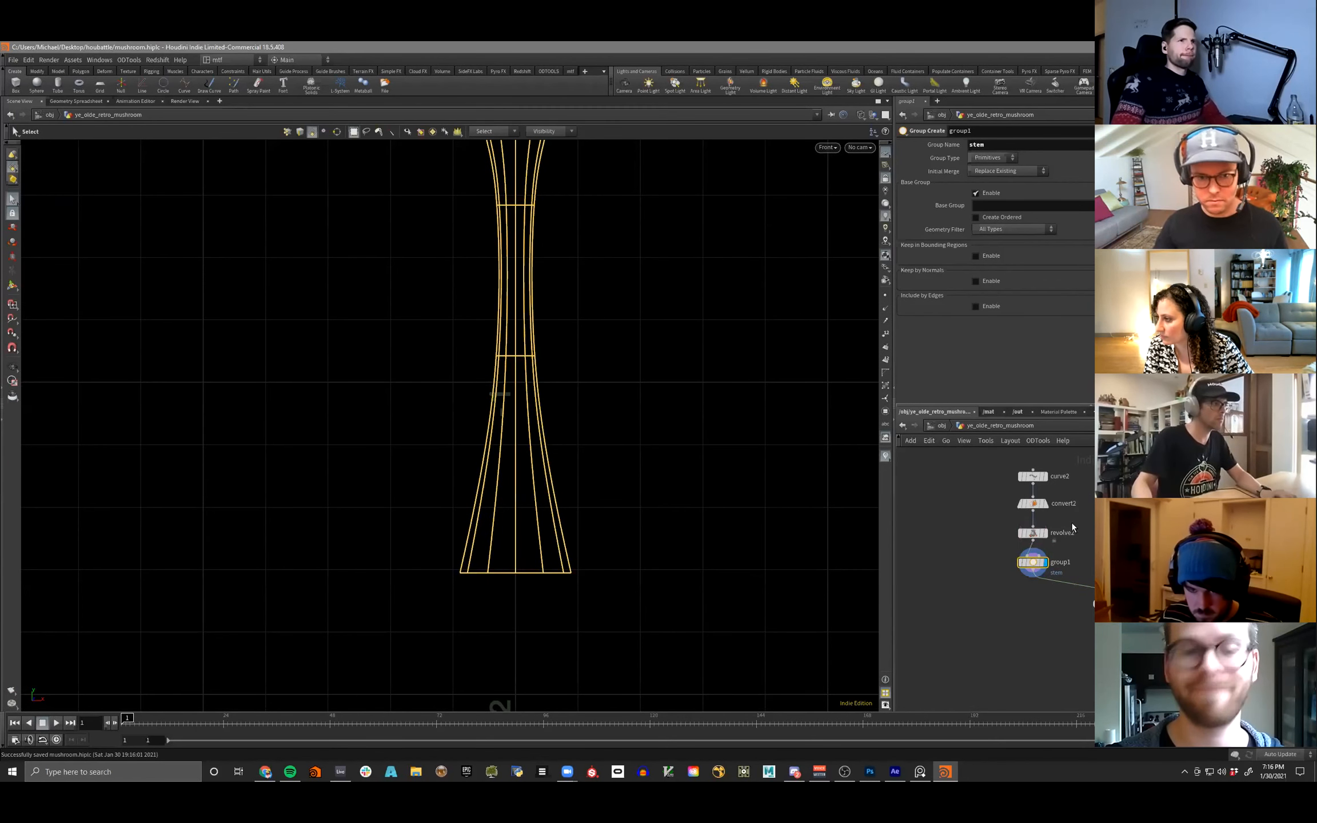
- Move group1 further below revolve2 and display the stem's Revolve result
left_click_drag(1034, 565, 1037, 594)
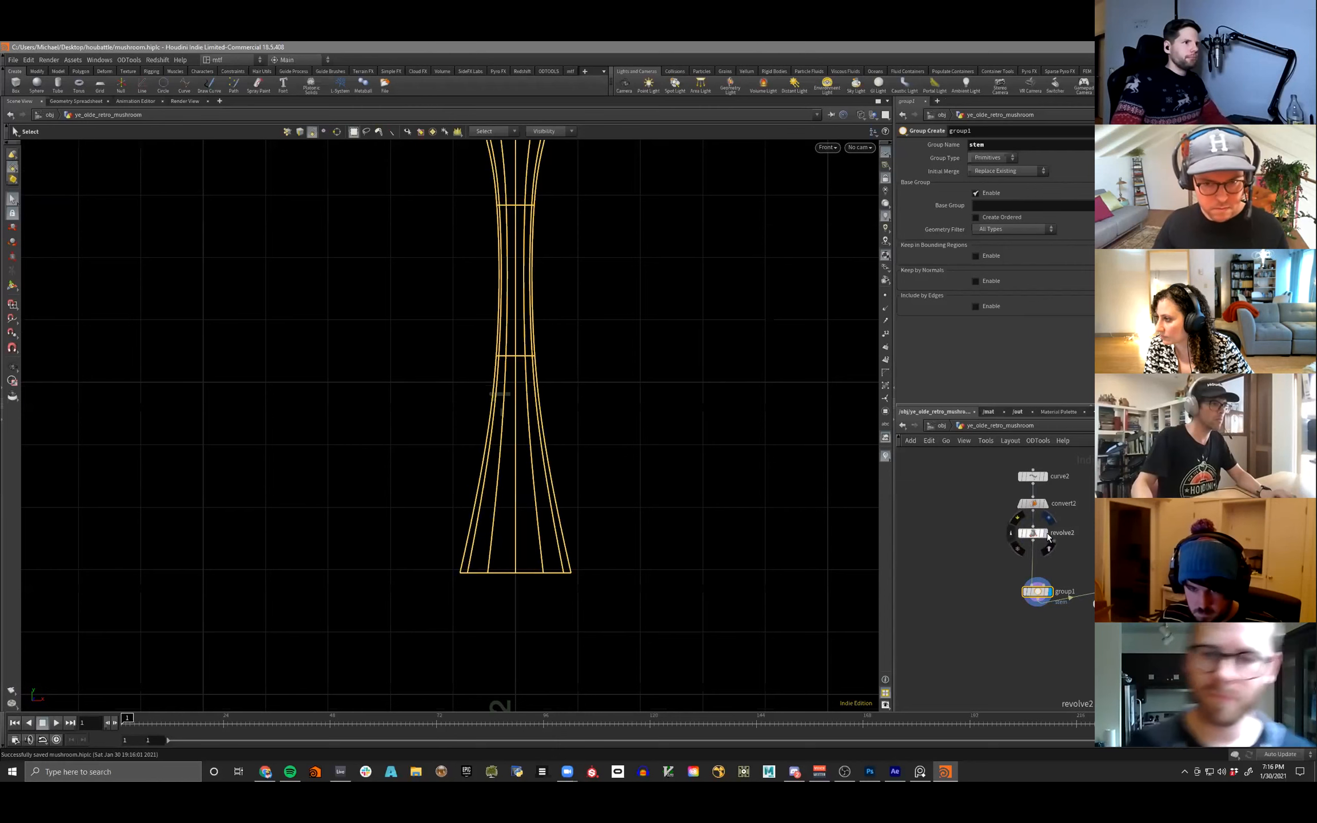
left_click(1034, 535)
middle_click(1037, 539)
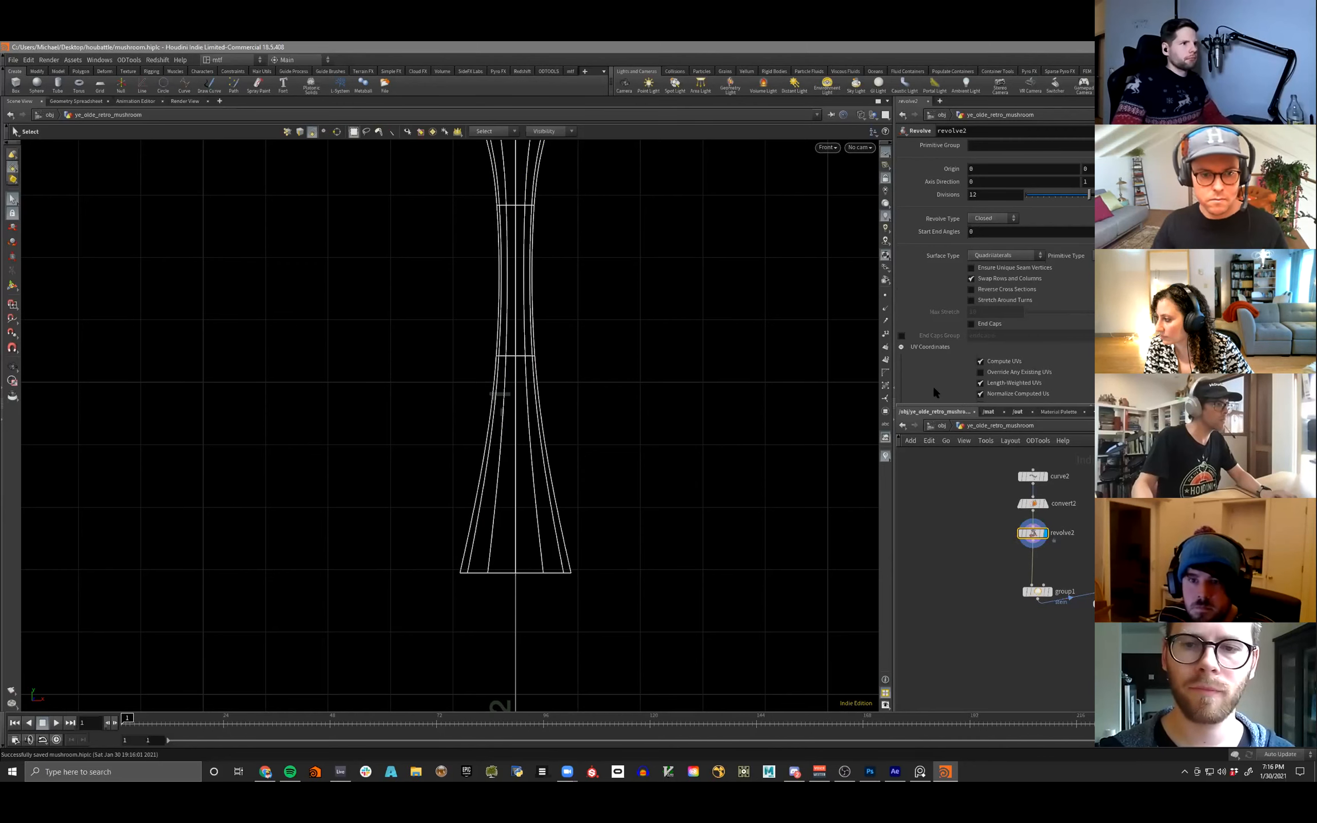
- Insert a Convert node between convert2 and revolve2 in the stem branch
key("Tab")
type("conv")
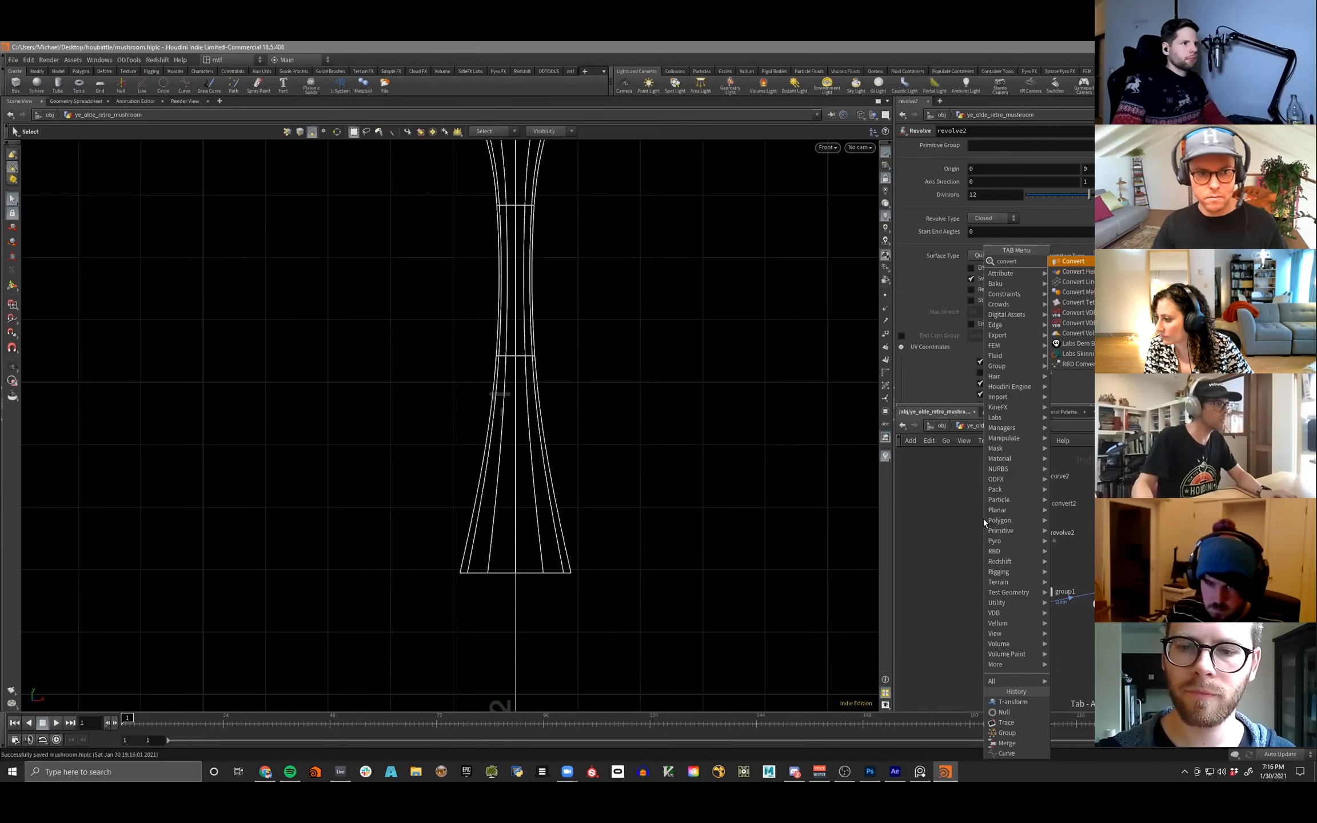
key("Return")
left_click(1035, 523)
left_click_drag(1035, 523, 1037, 521)
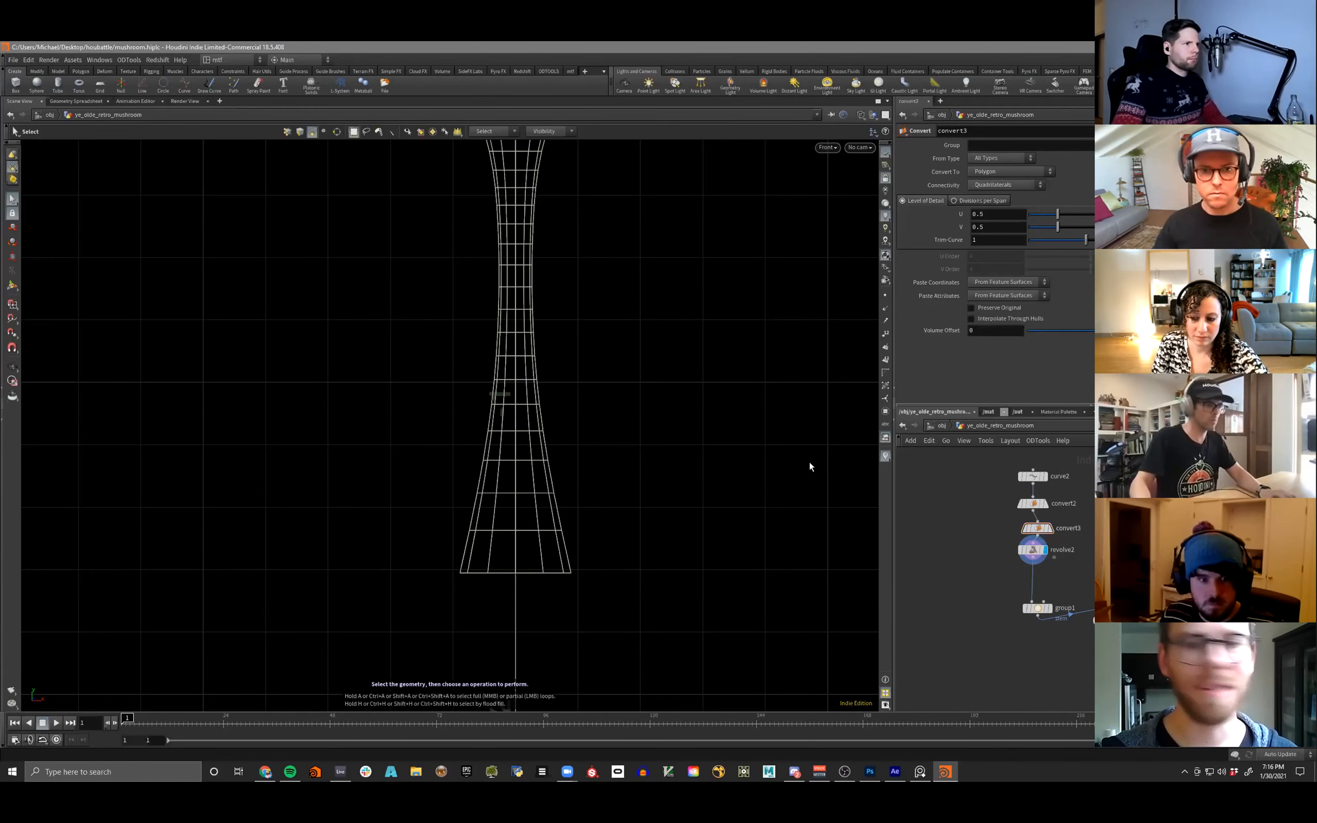
- Duplicate the new Convert node and insert the copy before the cap's Revolve node
key("h")
key("ctrl+c")
key("ctrl+v")
left_click_drag(1106, 620, 1108, 503)
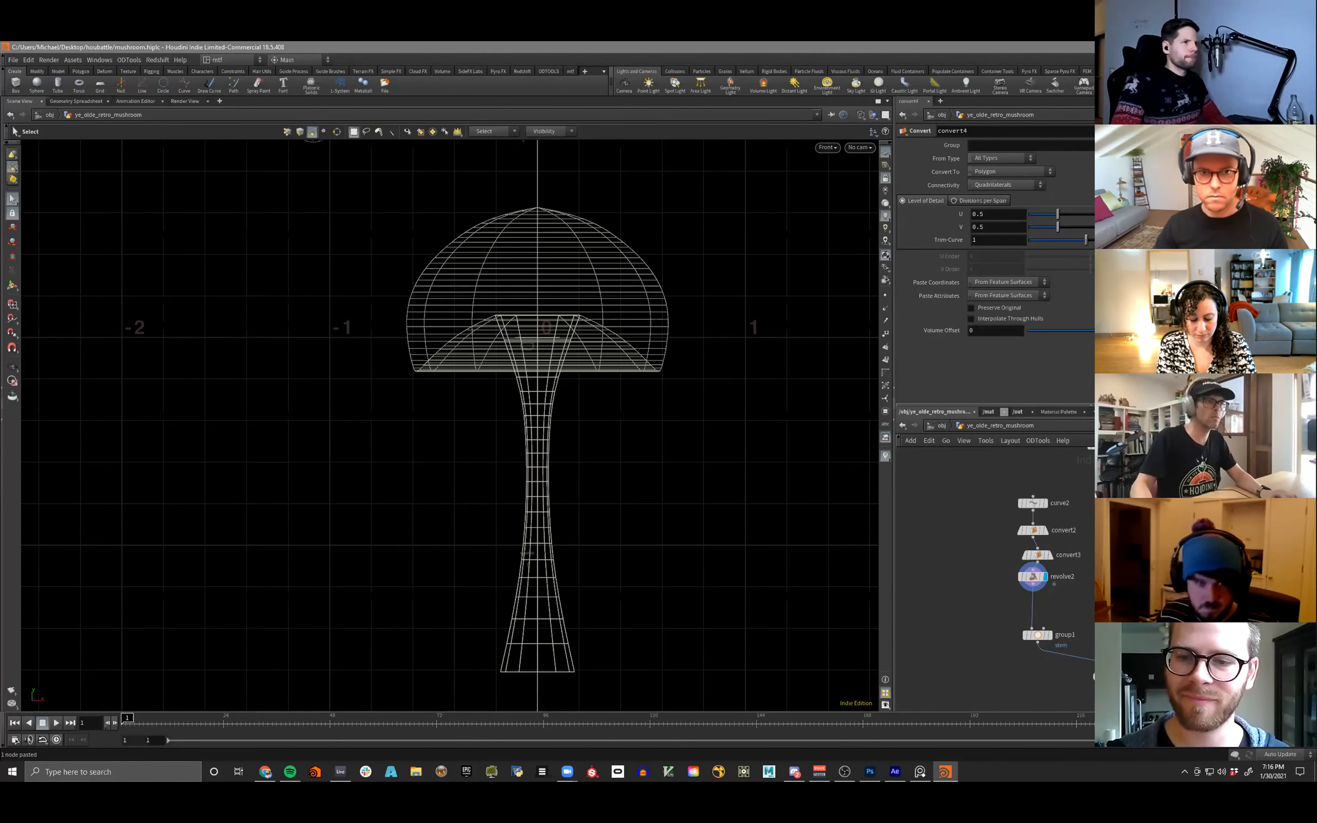
- Compare the stem and cap meshes in wireframe and smooth shaded display
middle_click_drag(485, 396, 483, 455)
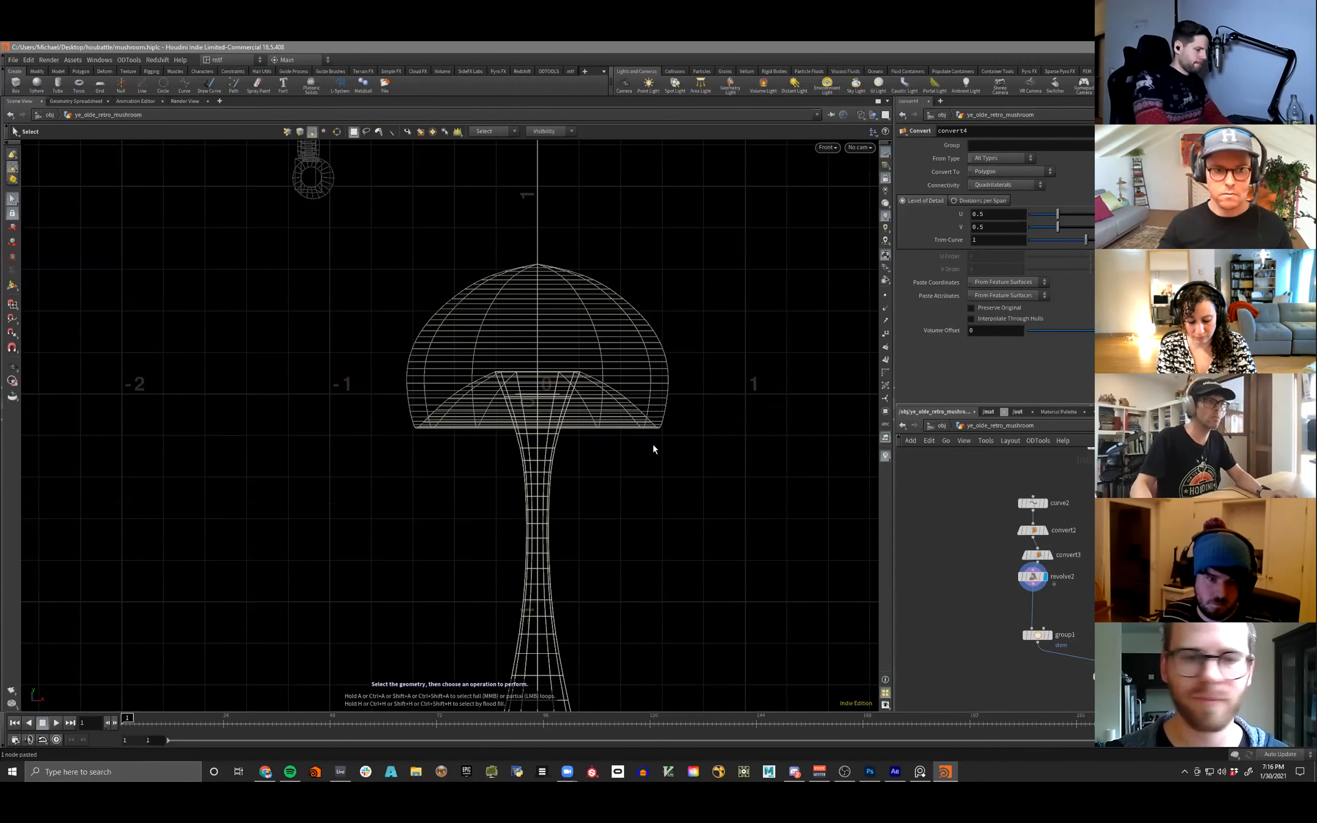
key("w")
key("w")
key("w")
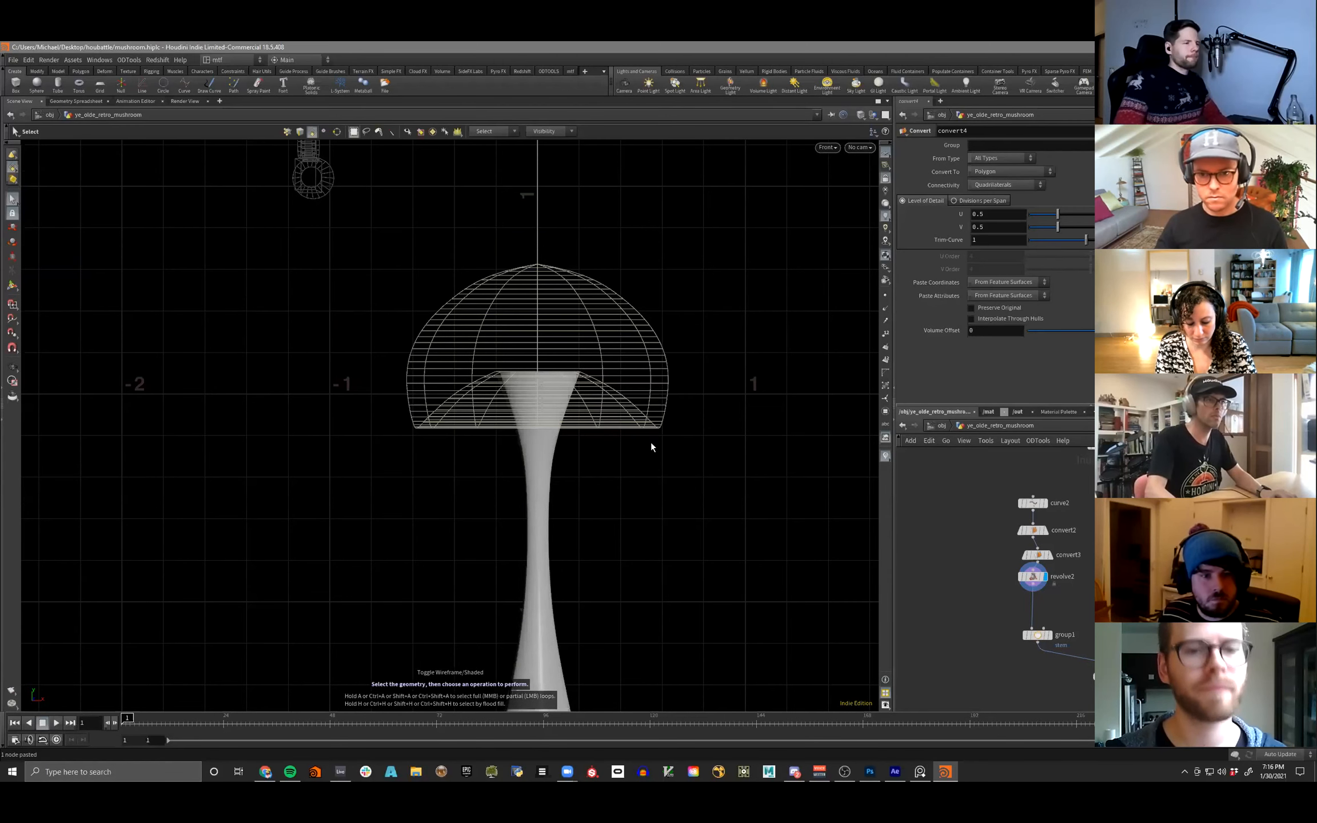
scroll(652, 443, "down", 1)
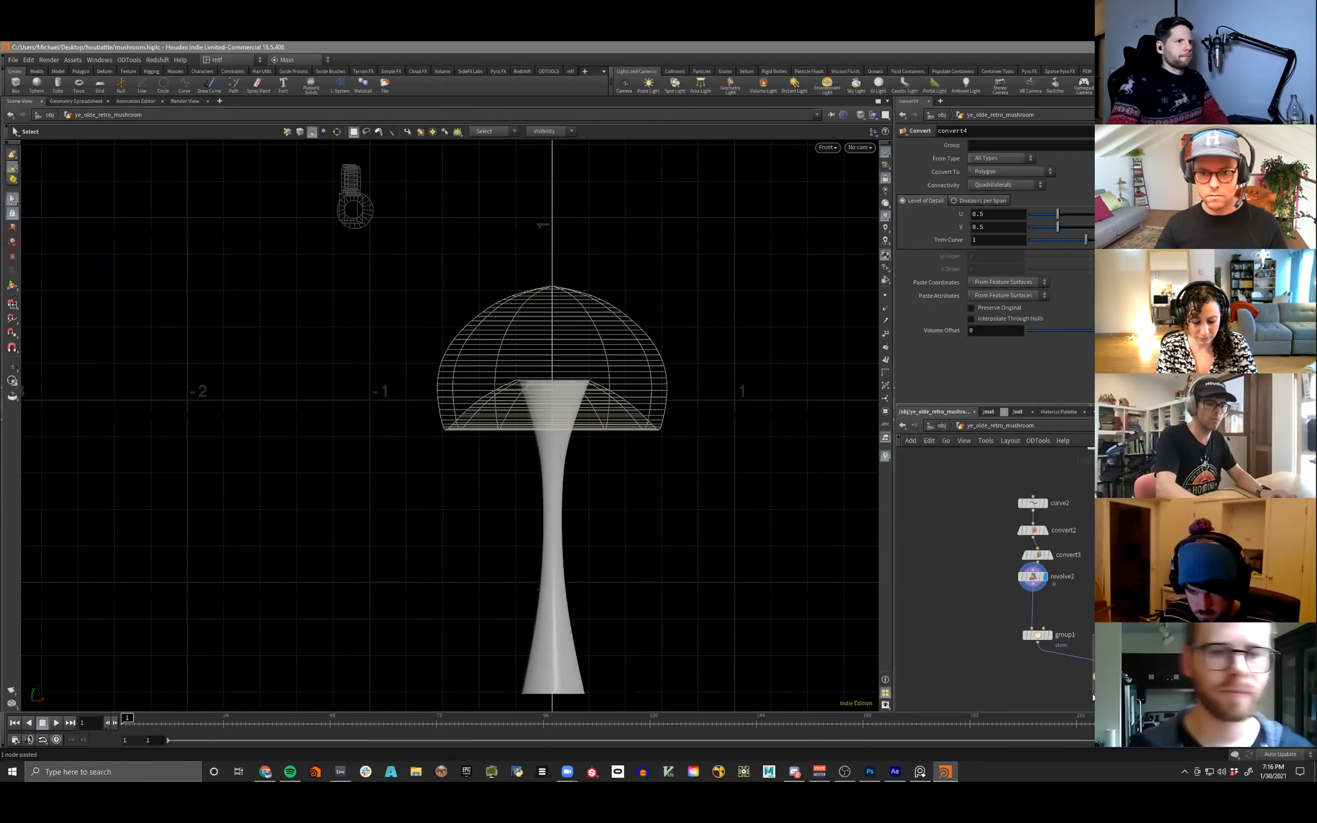
- Return to the perspective view and set the divisions of the cap's Revolve node to 42
left_click(1119, 677)
key("space+1")
left_click_drag(603, 561, 575, 510)
left_click_drag(556, 435, 491, 548)
left_click_drag(503, 434, 448, 443)
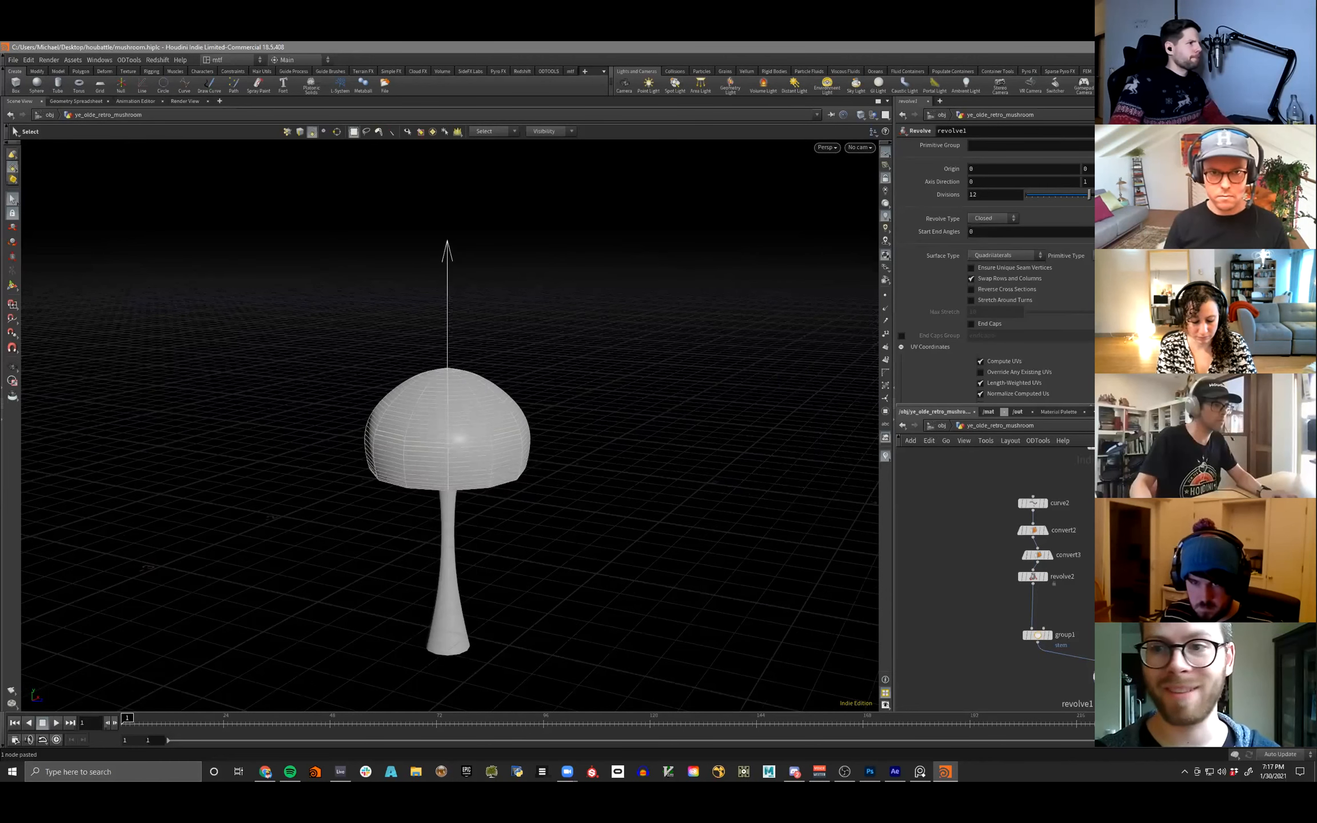
left_click_drag(1087, 197, 1114, 198)
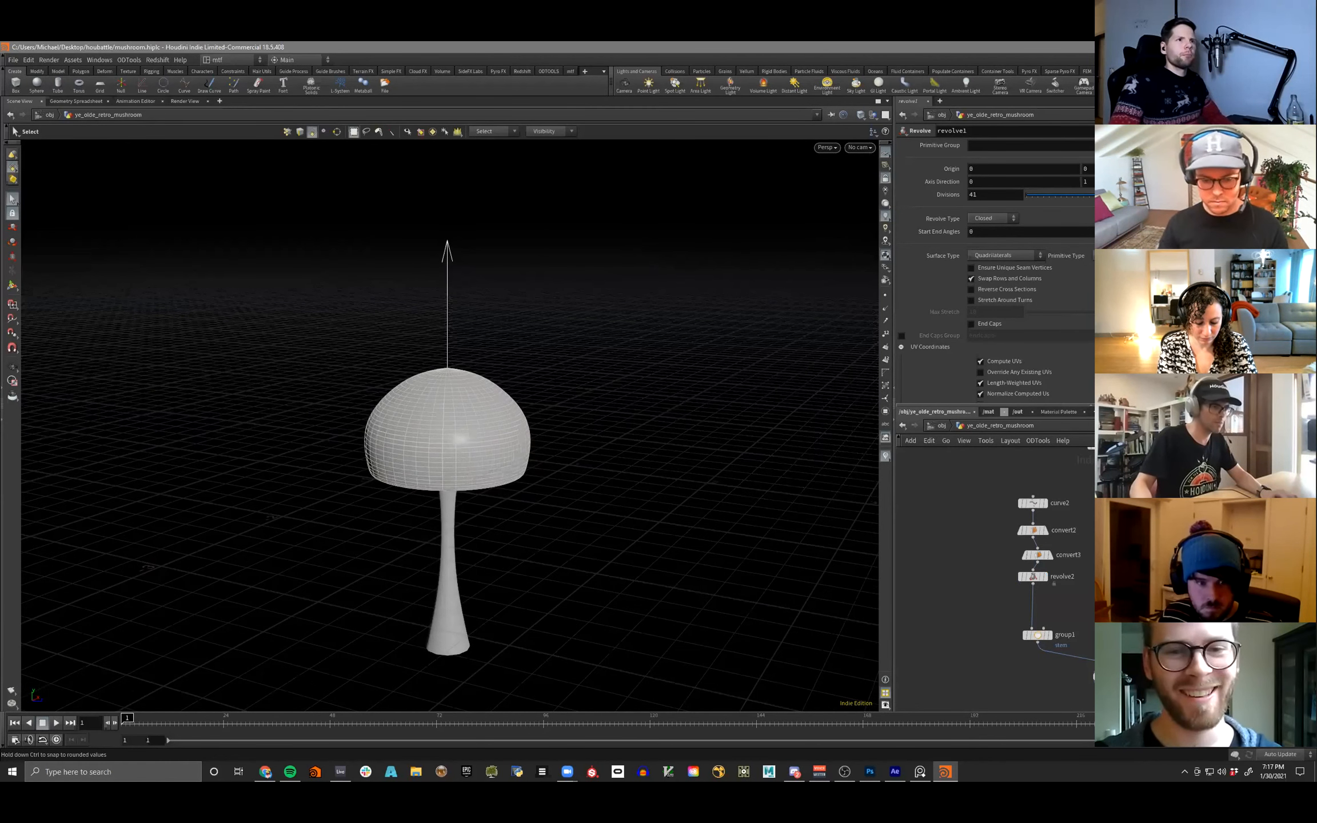
left_click_drag(503, 514, 479, 471, "alt")
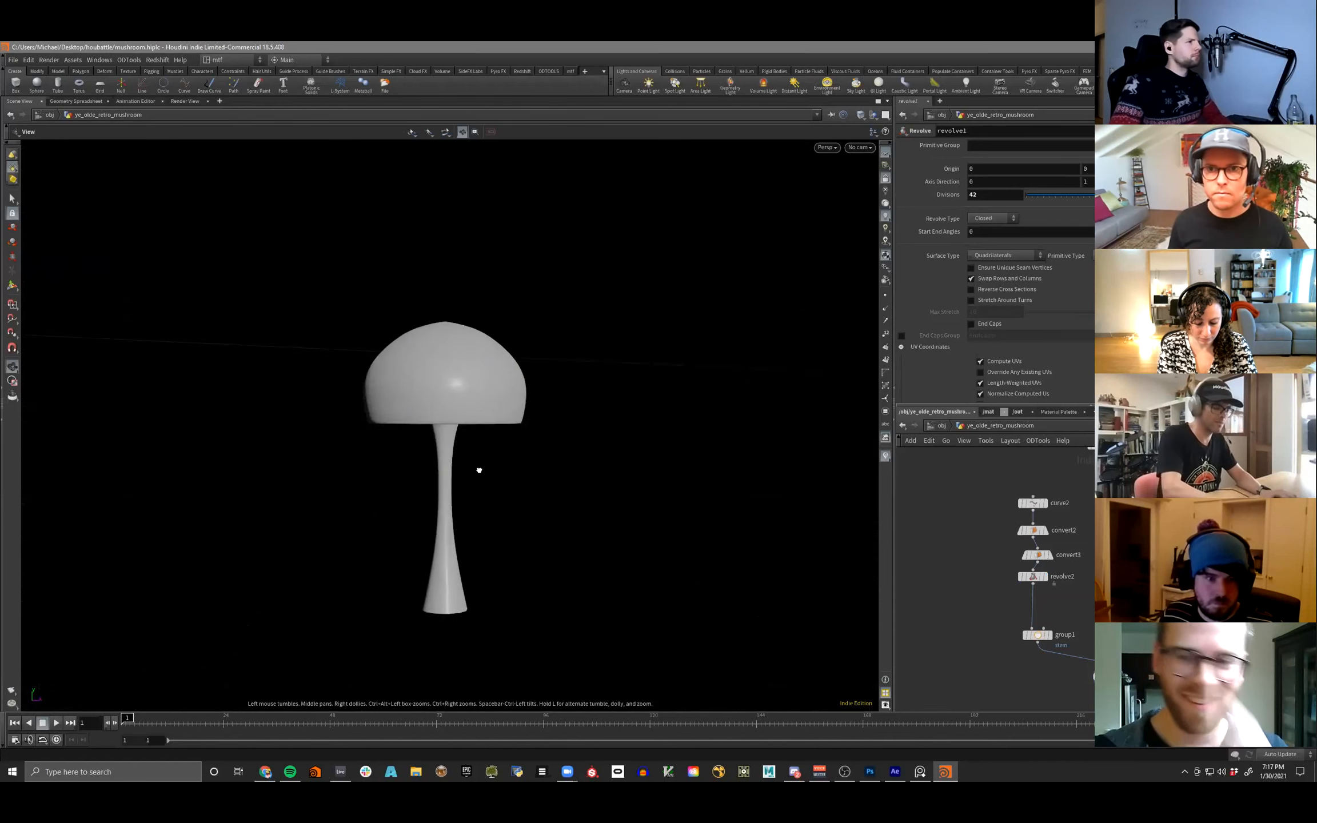
- Select the cap's profile curve node and compare it with the cap in the front view
key("space+2")
key("space+3")
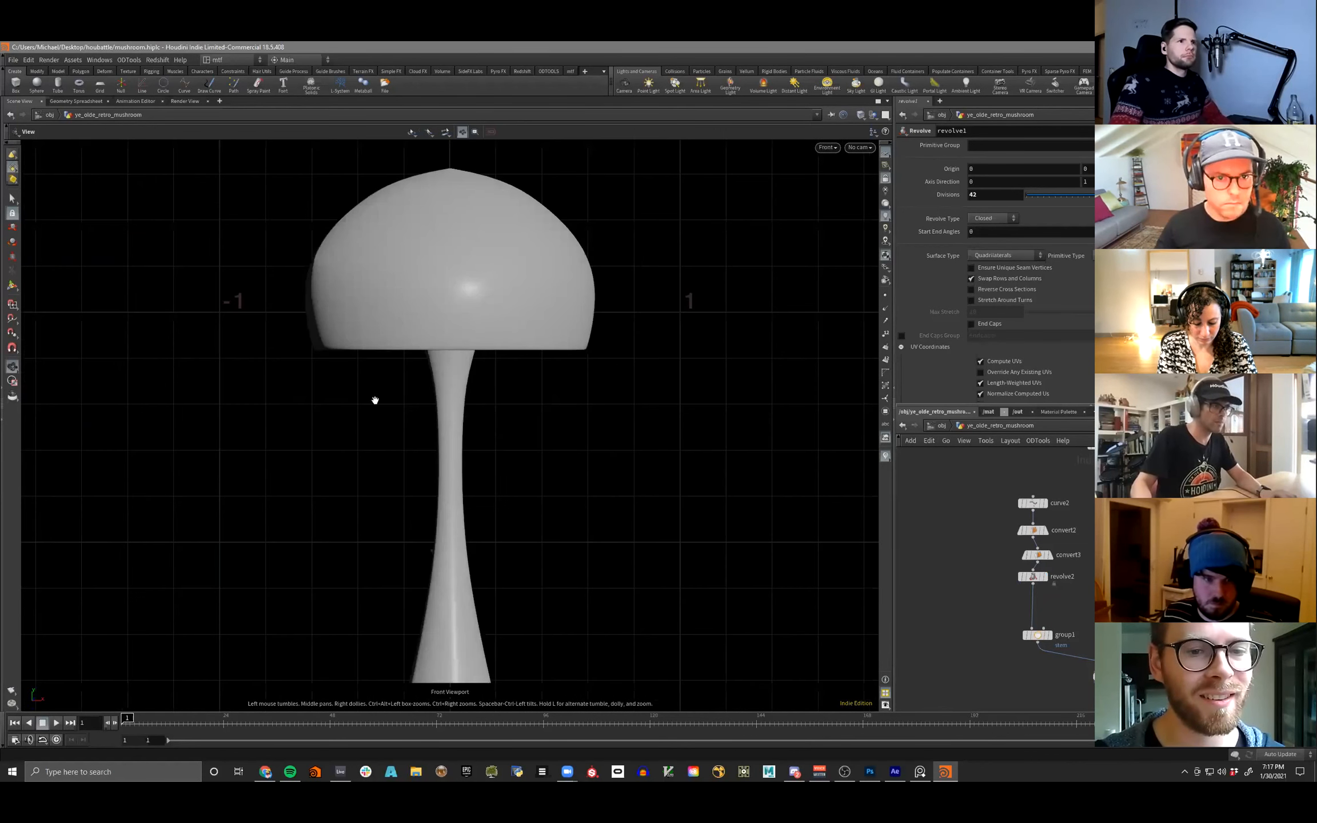
scroll(373, 400, "up", 5)
middle_click_drag(1022, 501, 1029, 544)
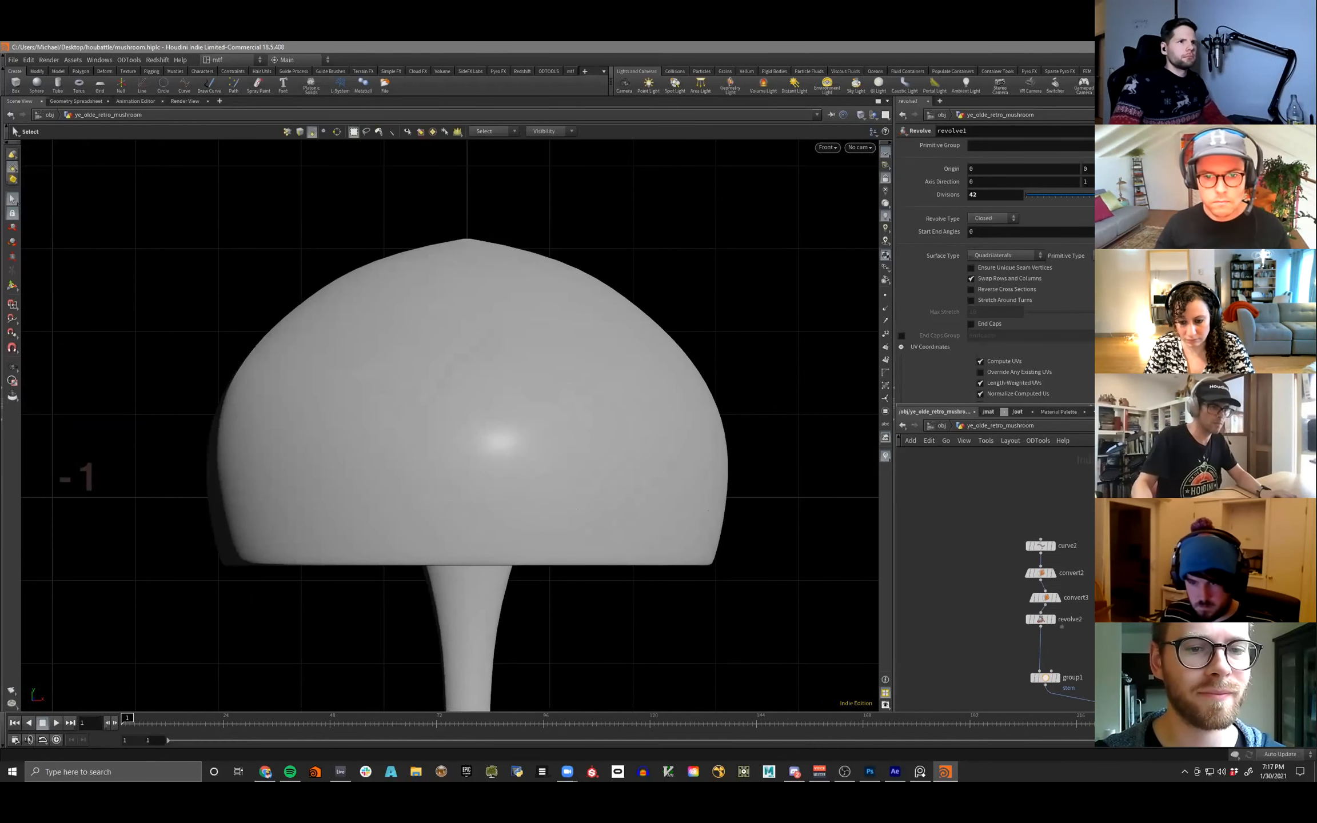
left_click(1077, 496)
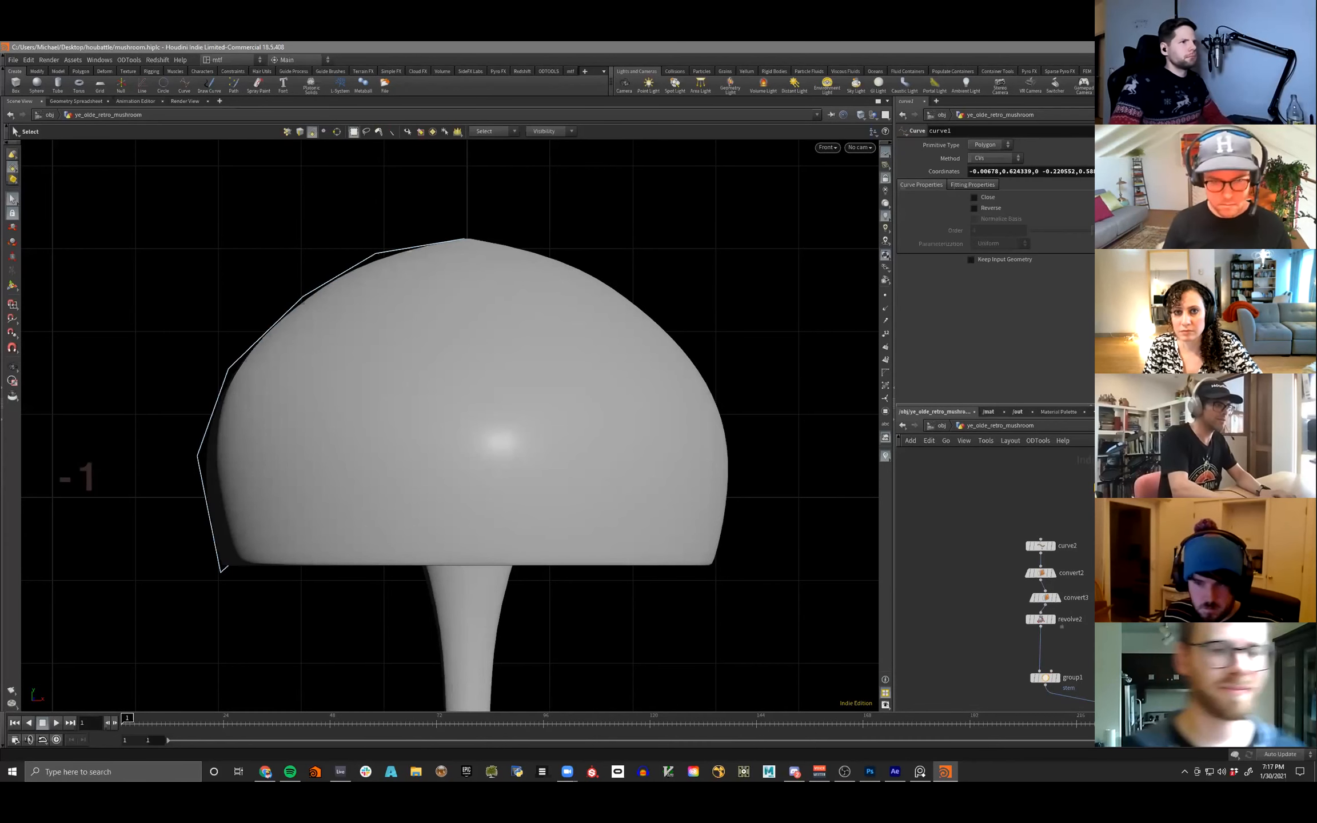
left_click_drag(1037, 467, 1120, 491)
left_click_drag(1037, 467, 1094, 486)
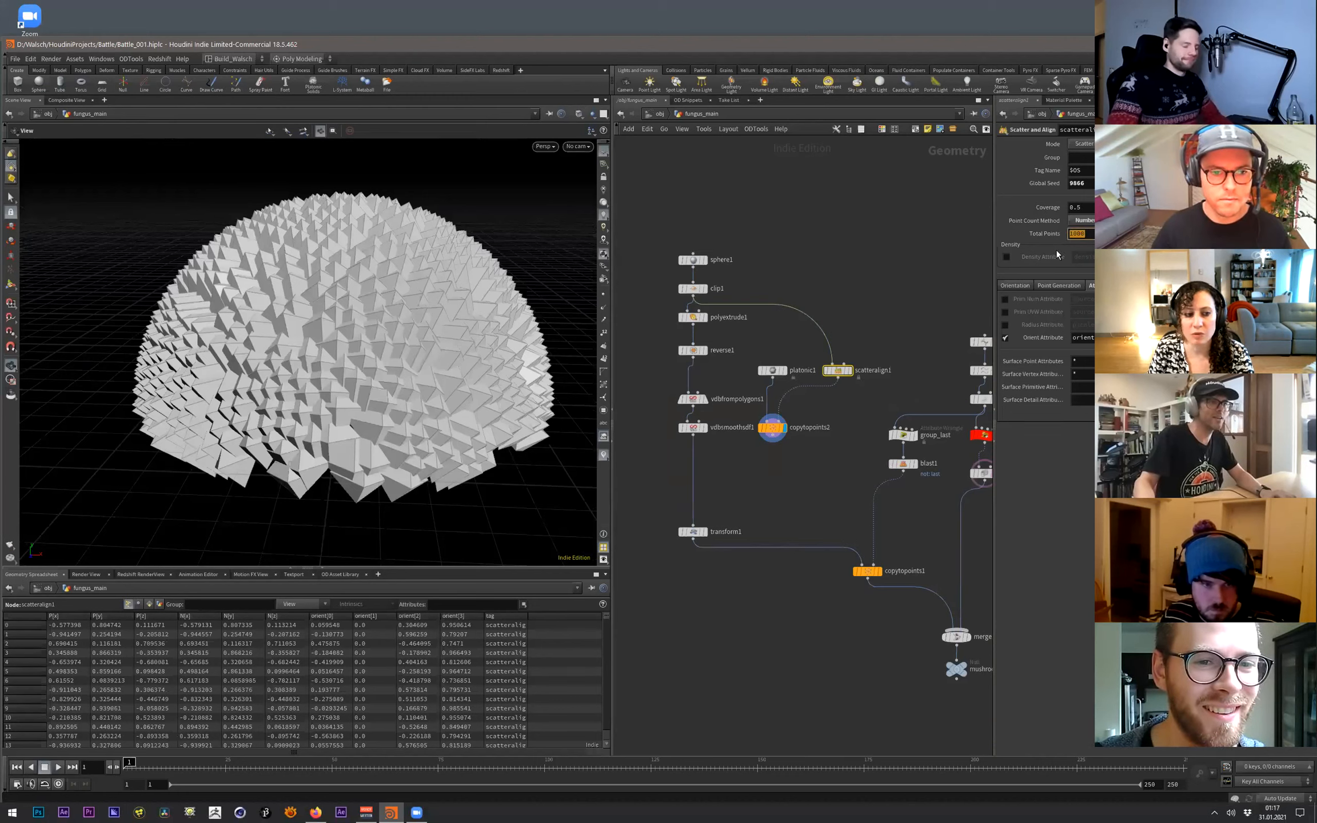
- Set the Scatter and Align total points to 50 and insert an Attribute Randomize node between scatteralign1 and copytopoints2
key("Return")
left_click_drag(394, 320, 772, 489)
key("Tab")
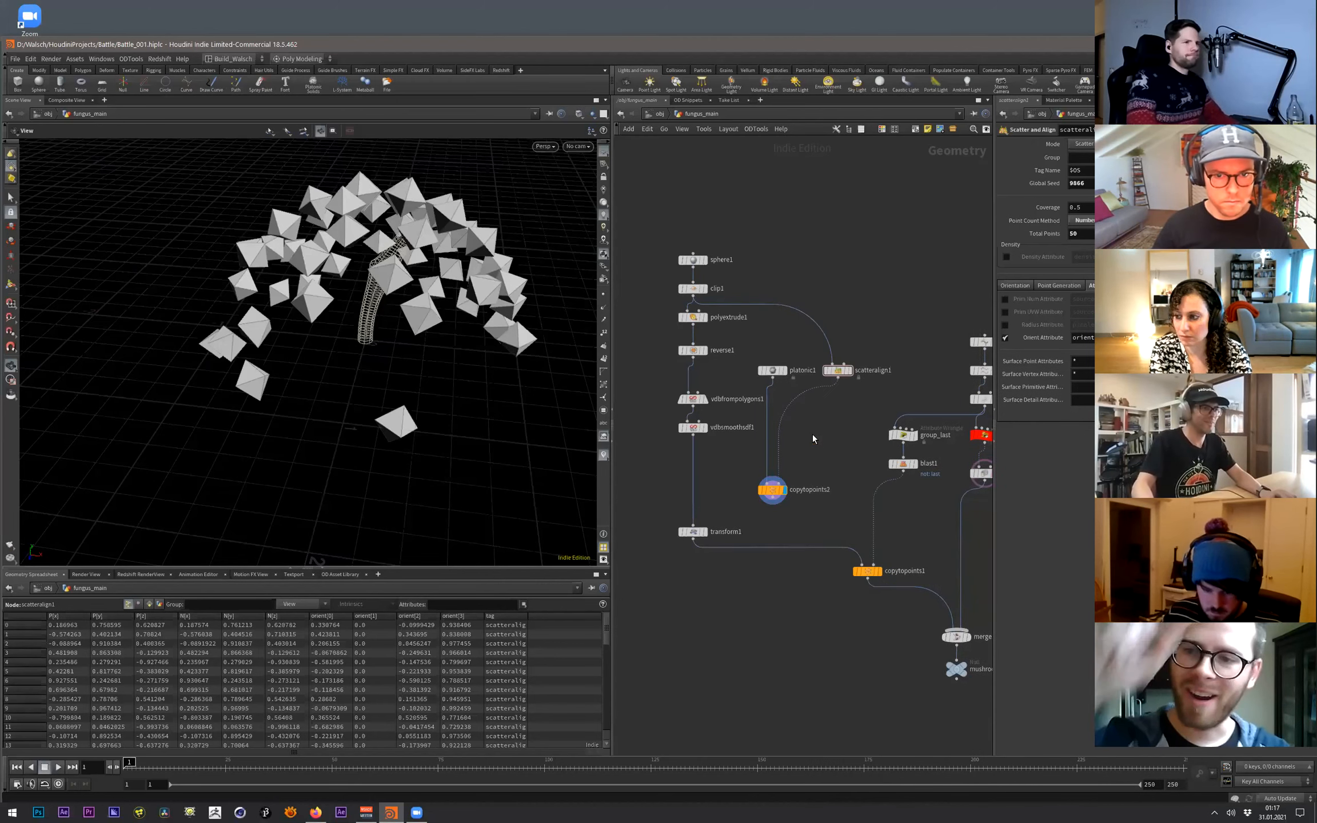
type("att ran")
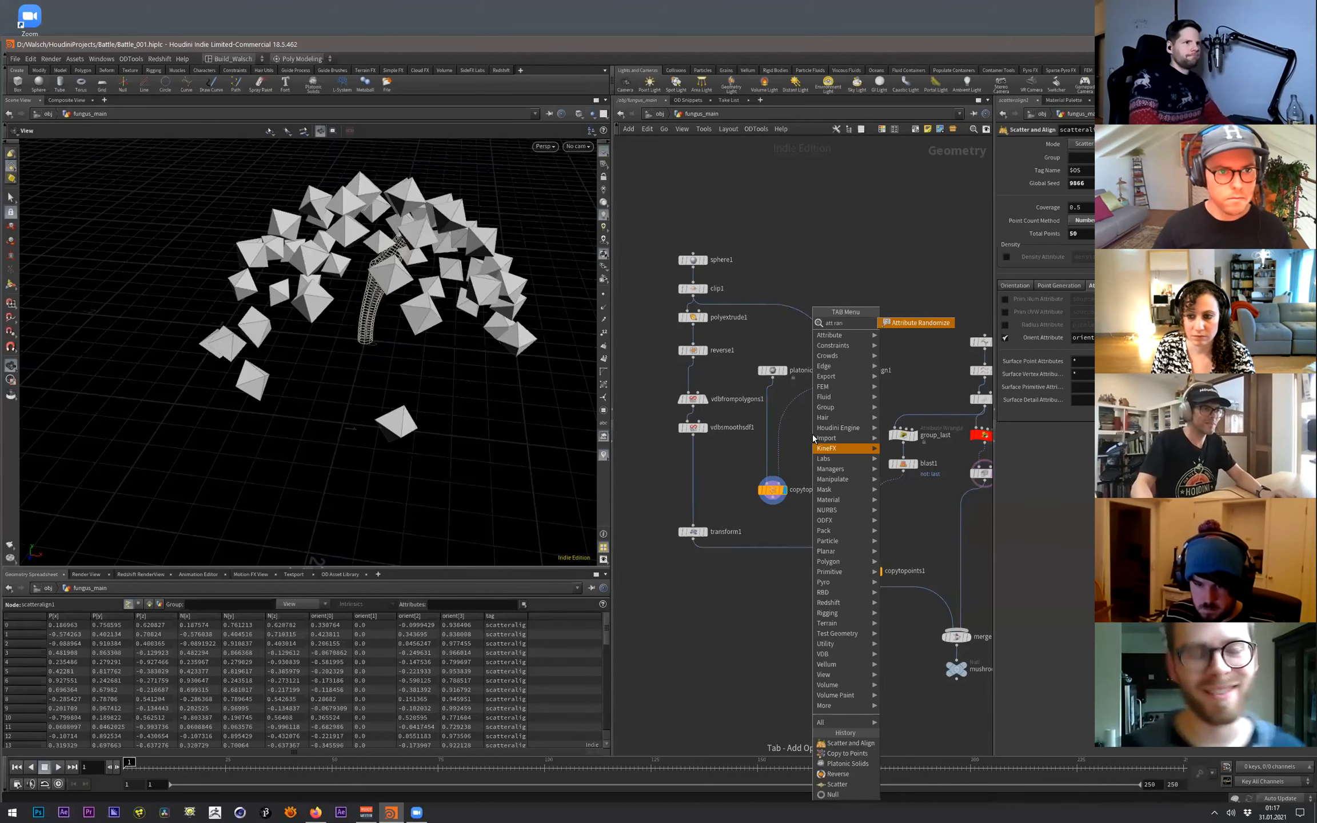
key("Return")
left_click(789, 416)
left_click(838, 420)
left_click(838, 370)
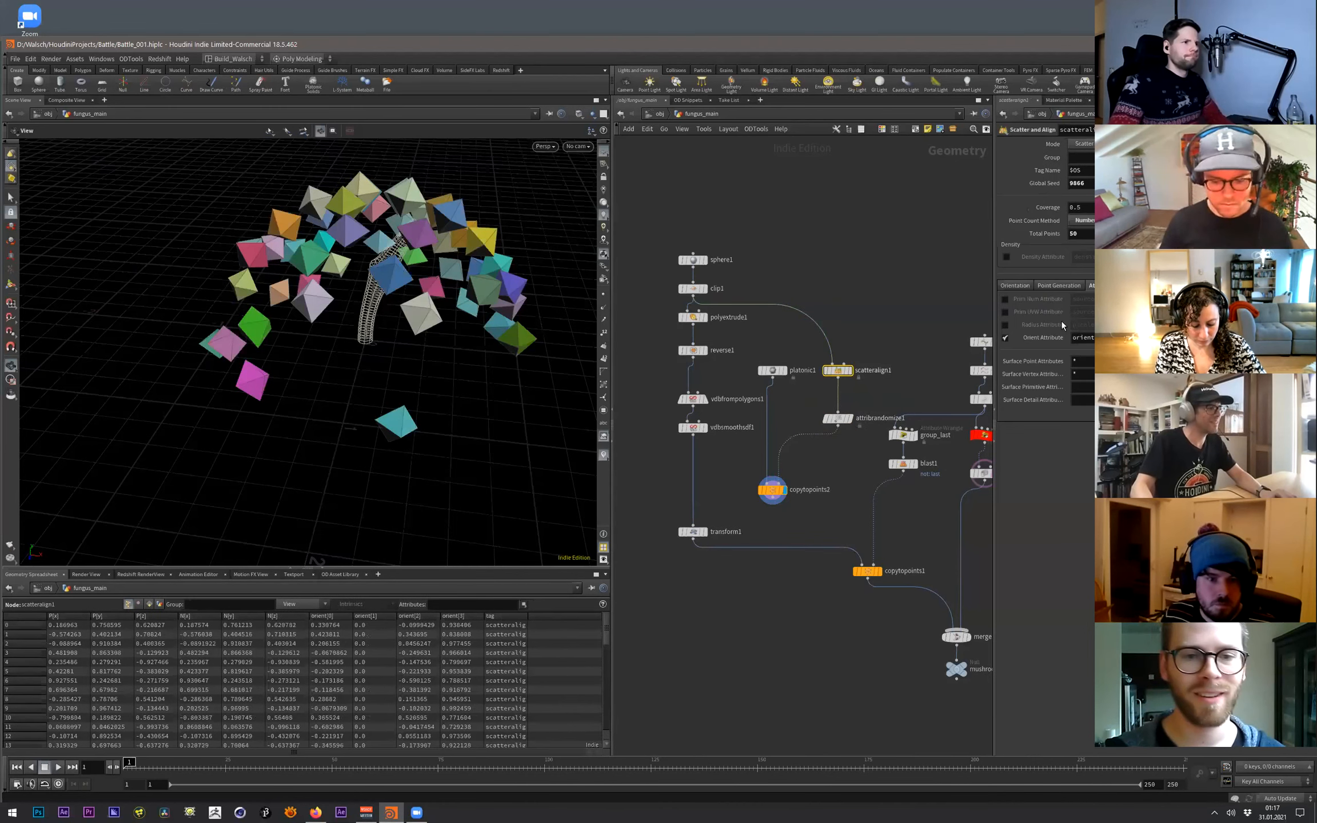
- Set the Attribute Randomize node to randomize pscale with 1 dimension and a minimum value of 0.5
left_click(838, 418)
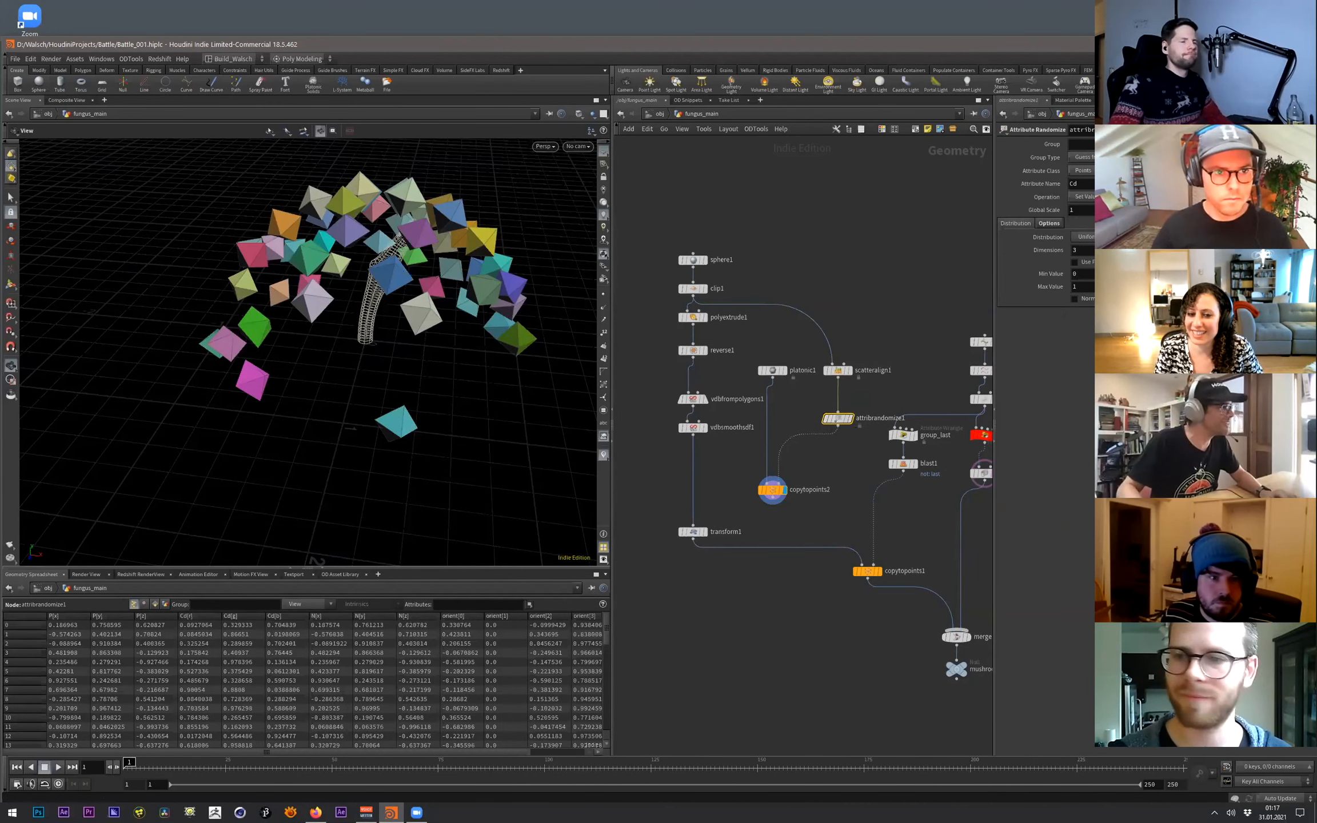
type("pscale")
key("Return")
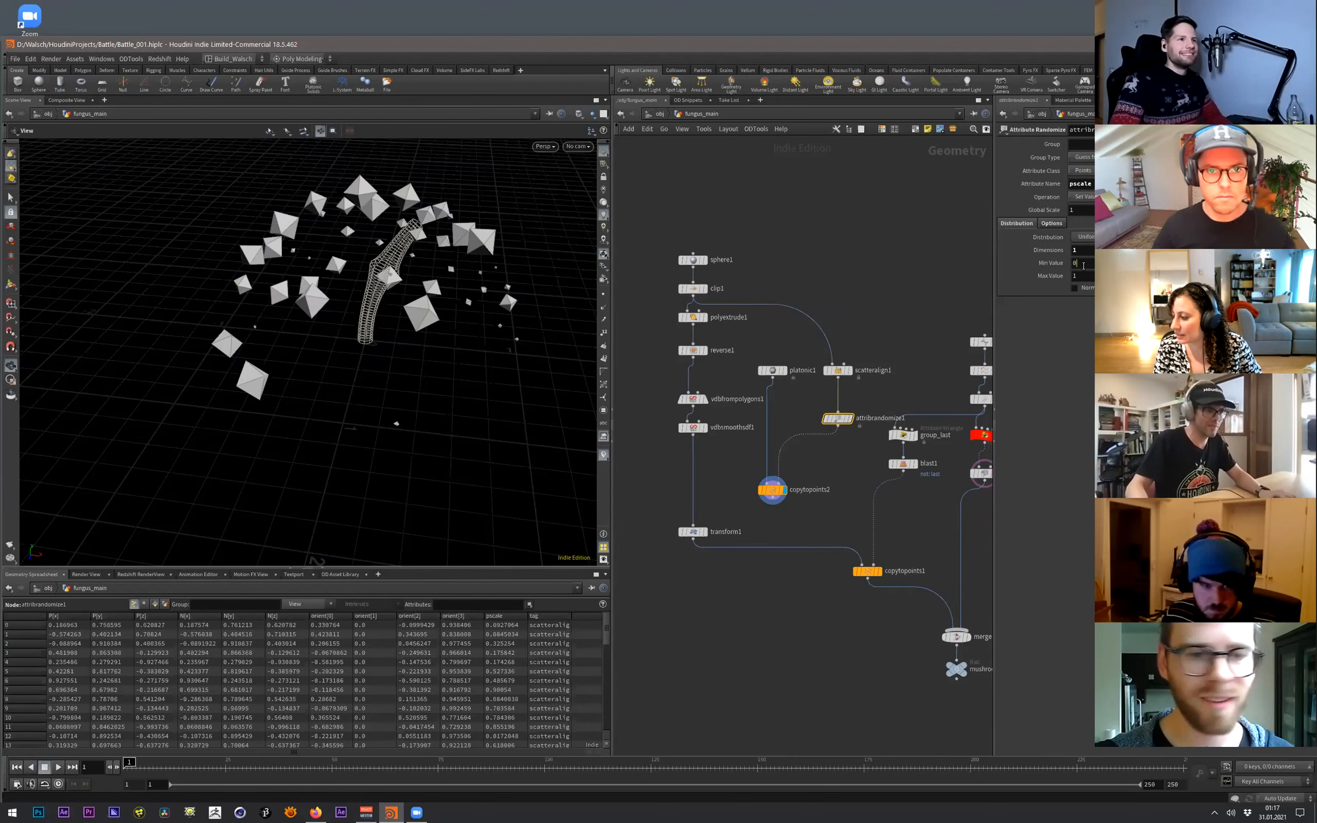
type(".5")
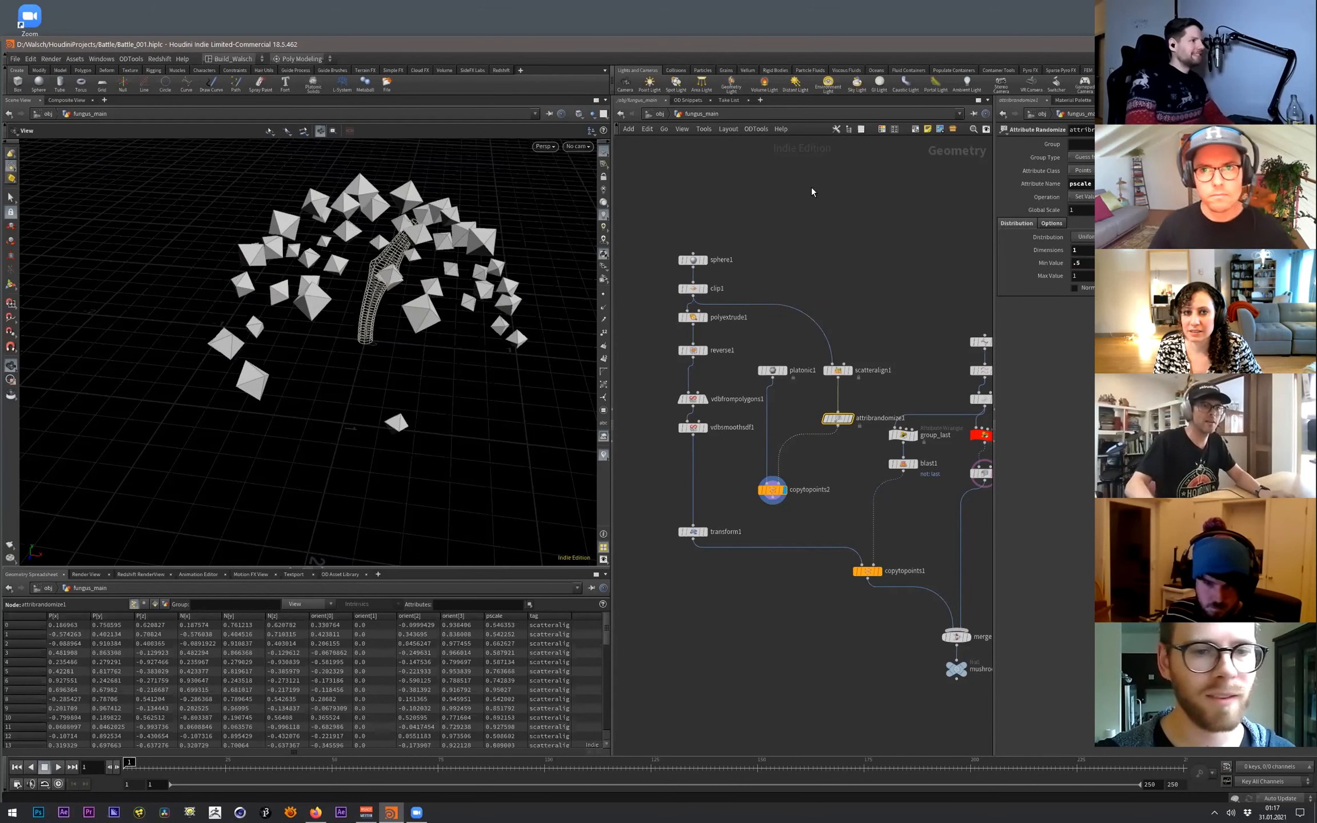
left_click_drag(430, 281, 474, 286)
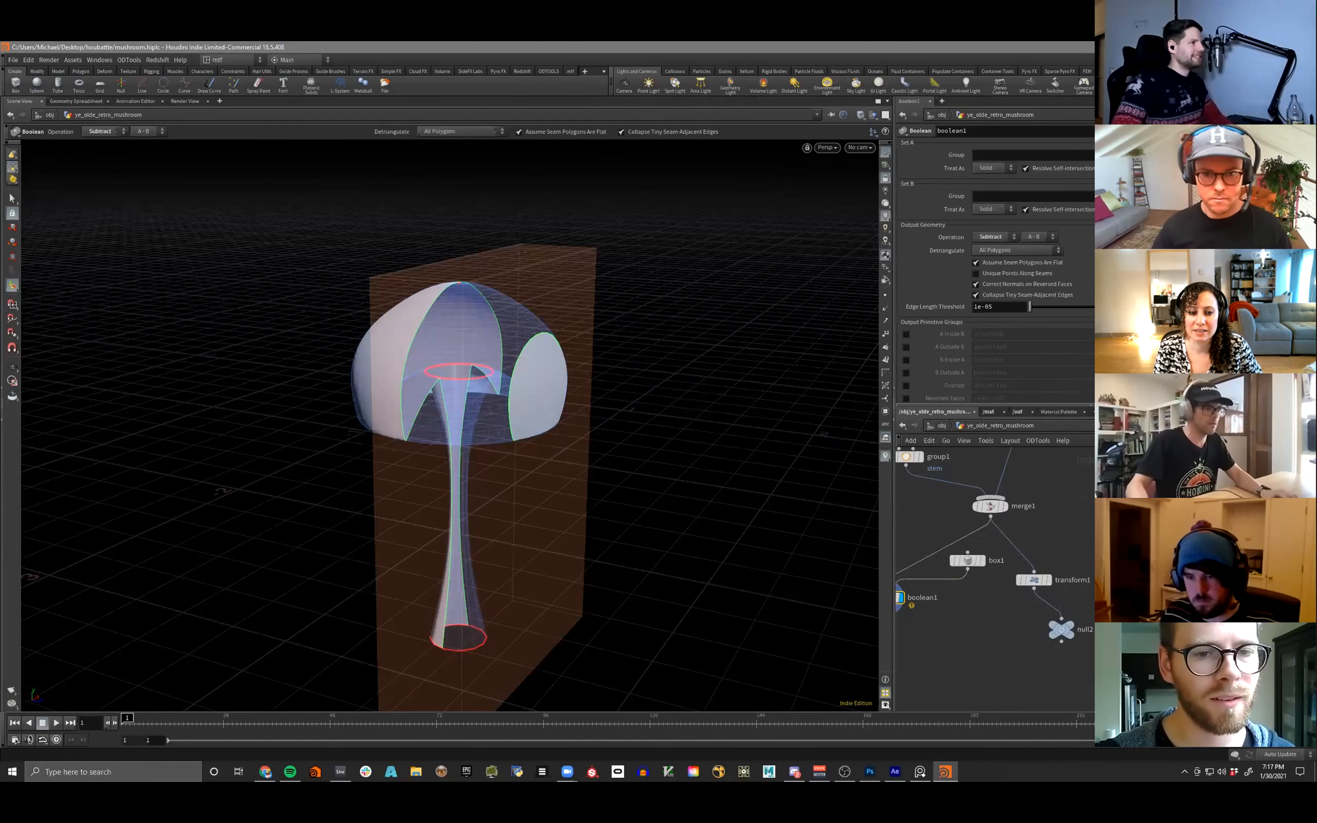
- Delete the transform1 and null2 nodes and place boolean1 directly below the Merge node
key("h")
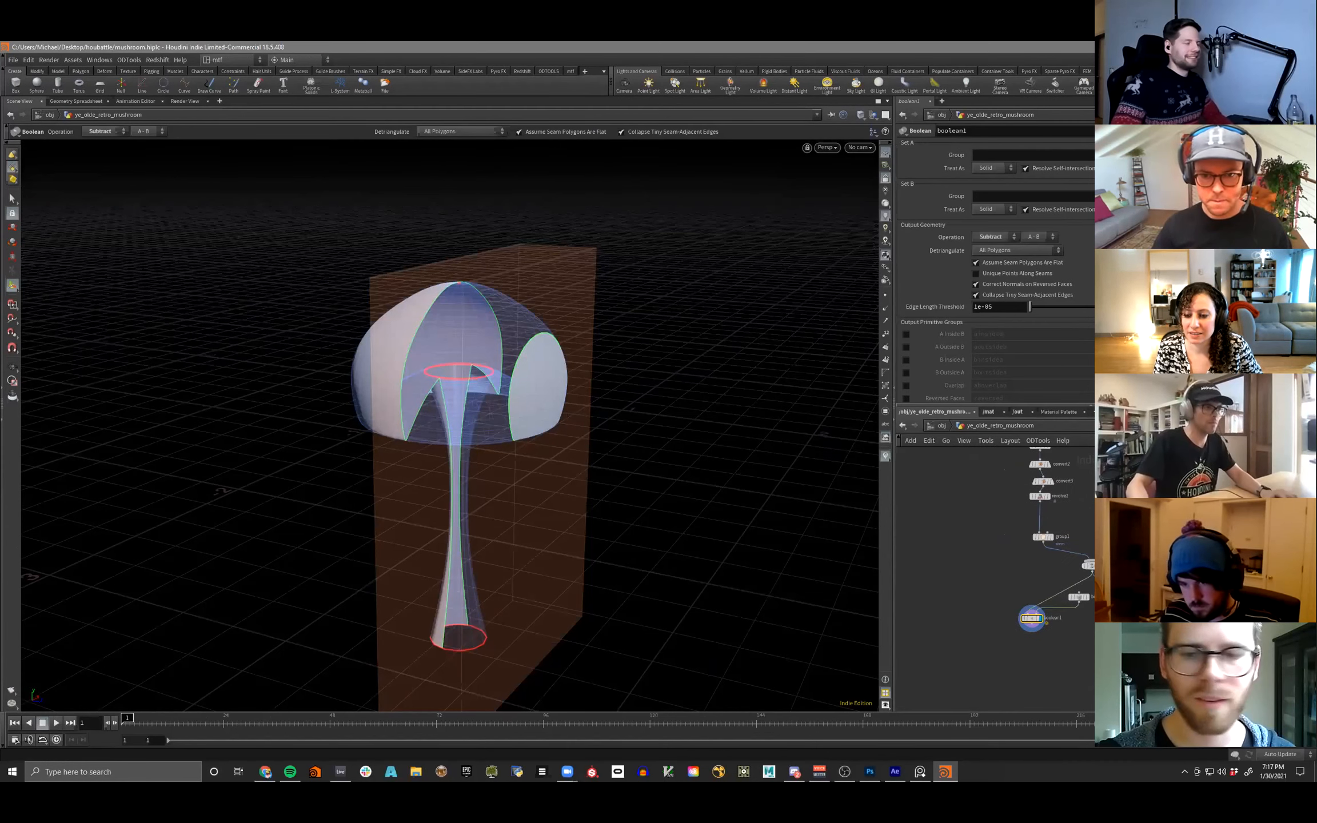
scroll(1006, 549, "up", 3)
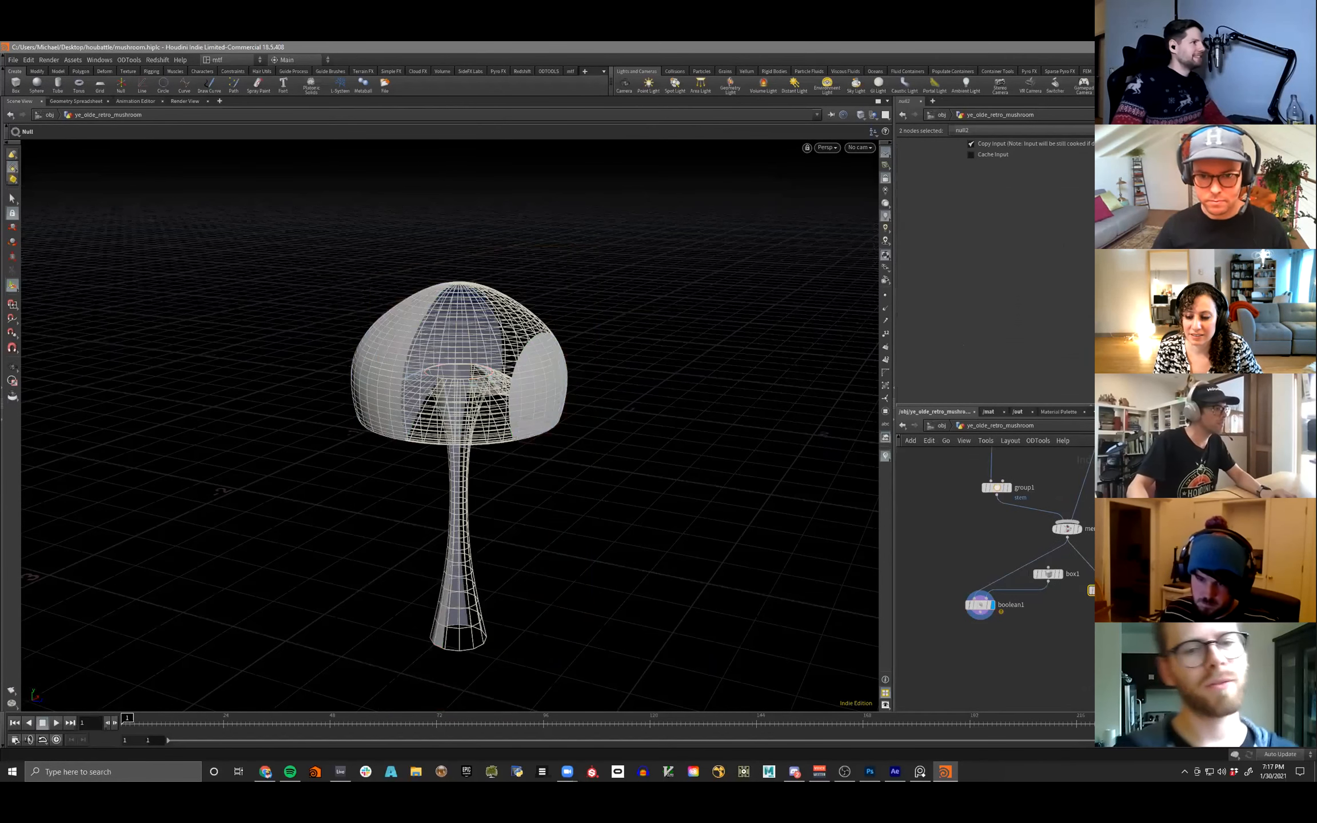
key("Escape")
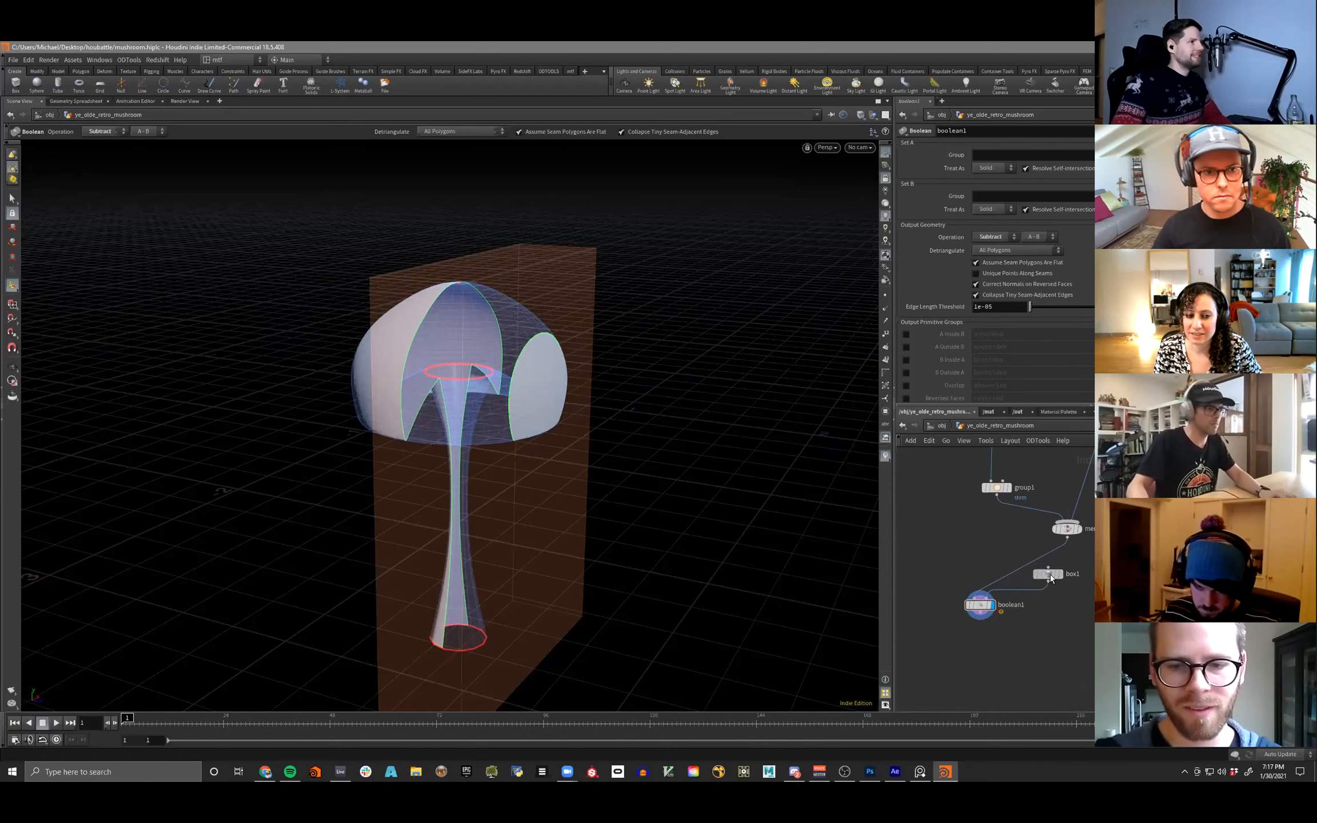
left_click_drag(980, 605, 1070, 605)
- Stretch the boolean's cutting box to a depth of about 0.97 so it removes the whole front part of the mushroom
mouse_move(491, 402)
left_mouse_down("alt")
mouse_move(457, 411)
mouse_move(485, 418)
left_mouse_up("alt")
left_click(512, 400)
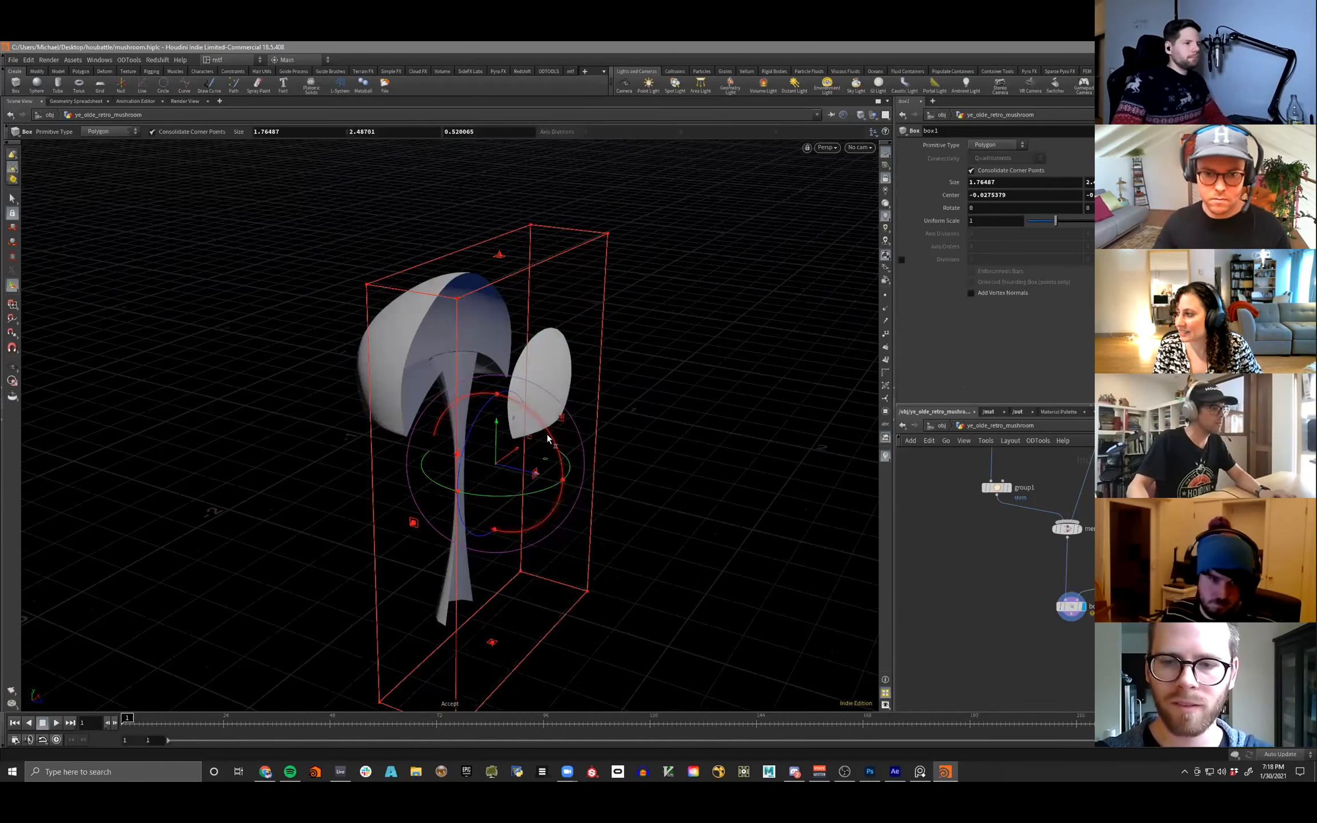
left_click_drag(542, 471, 610, 400)
- Examine the cut mushroom's cap and stem cross-section in shaded and wireframe display
left_click_drag(539, 521, 447, 380, "alt")
right_click_drag(526, 376, 644, 376, "alt")
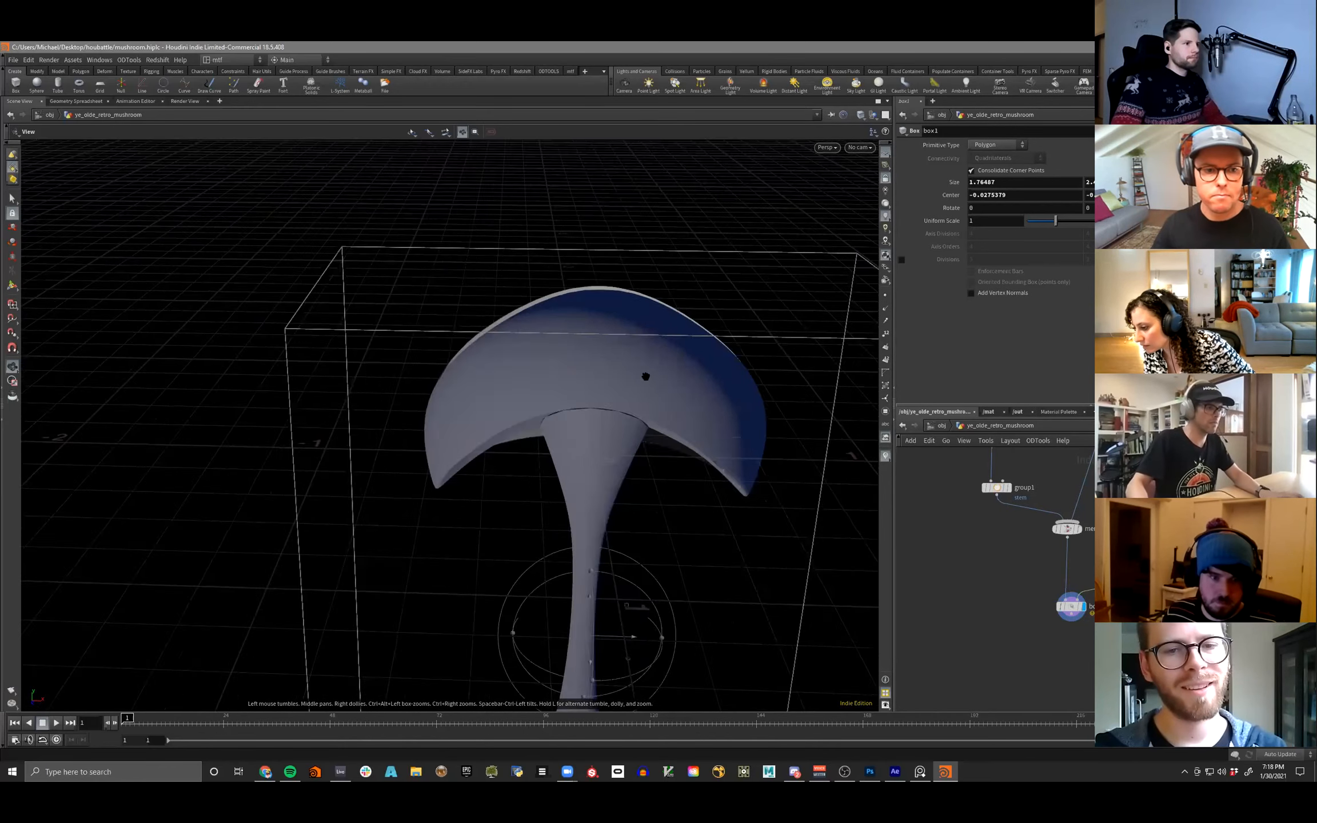
left_click_drag(643, 376, 567, 382, "alt")
right_click_drag(568, 382, 564, 391, "alt")
key("w")
left_click_drag(564, 391, 603, 513, "alt")
right_click_drag(603, 513, 858, 545, "alt")
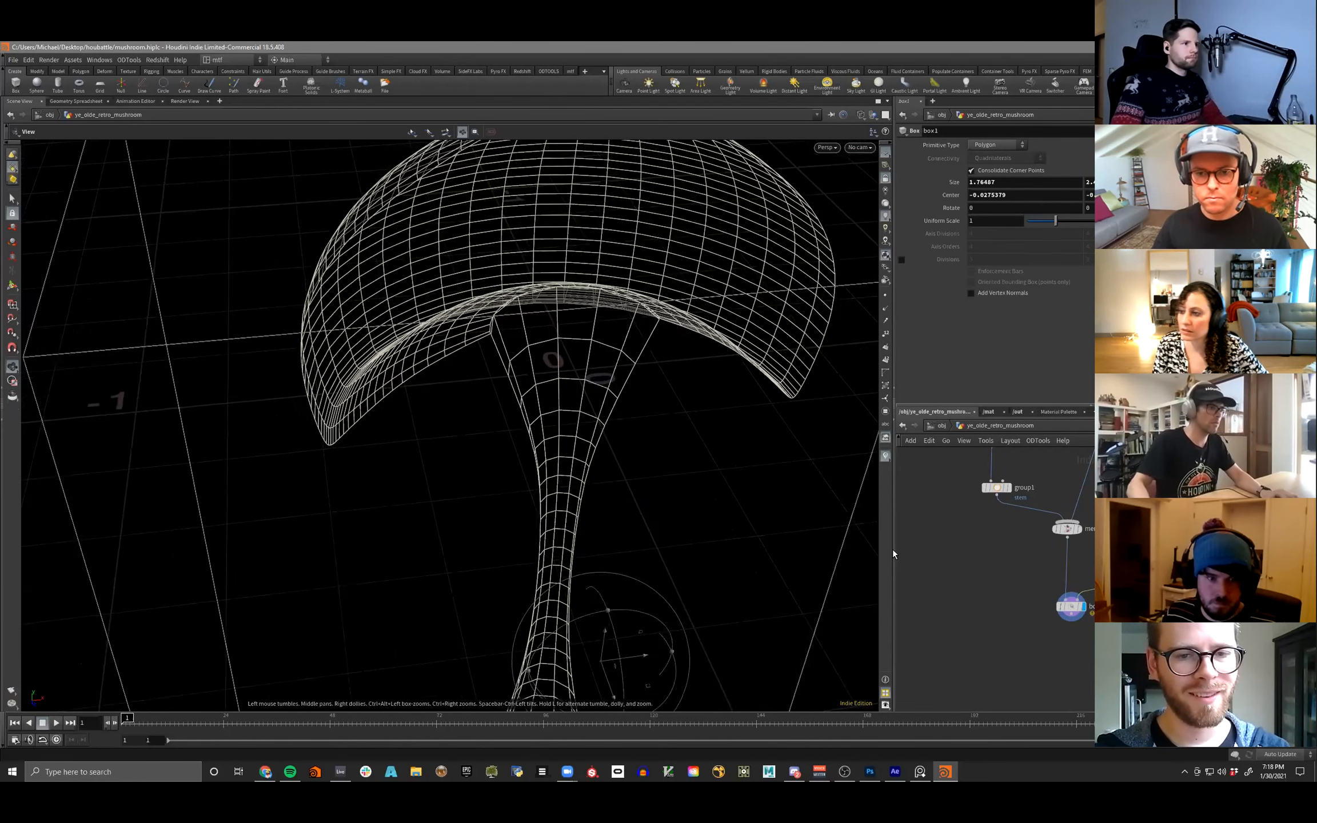
middle_click_drag(858, 546, 841, 629, "alt")
- Select the cap's Revolve node and open its surface type choices
scroll(995, 577, "up", 1)
middle_click_drag(1006, 503, 981, 644)
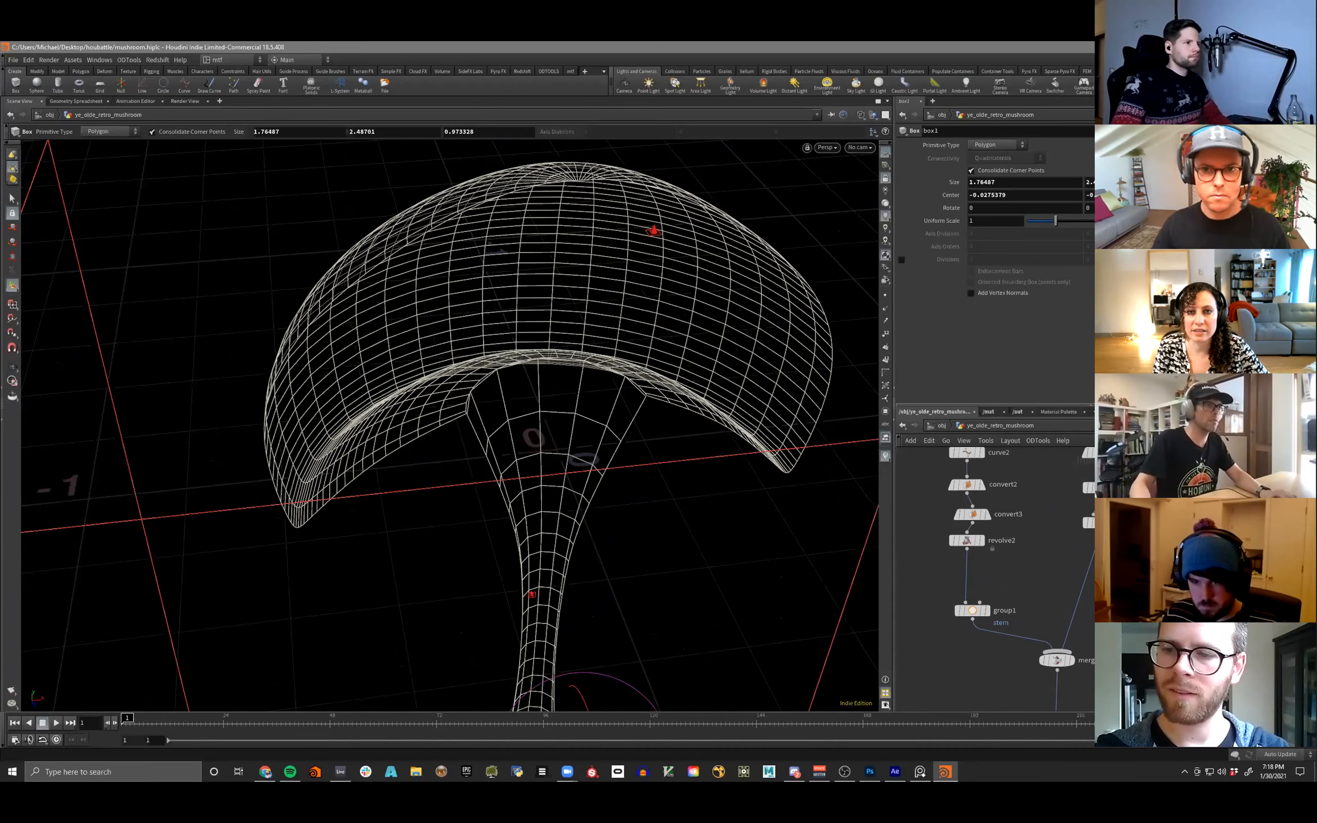
left_click(1089, 488)
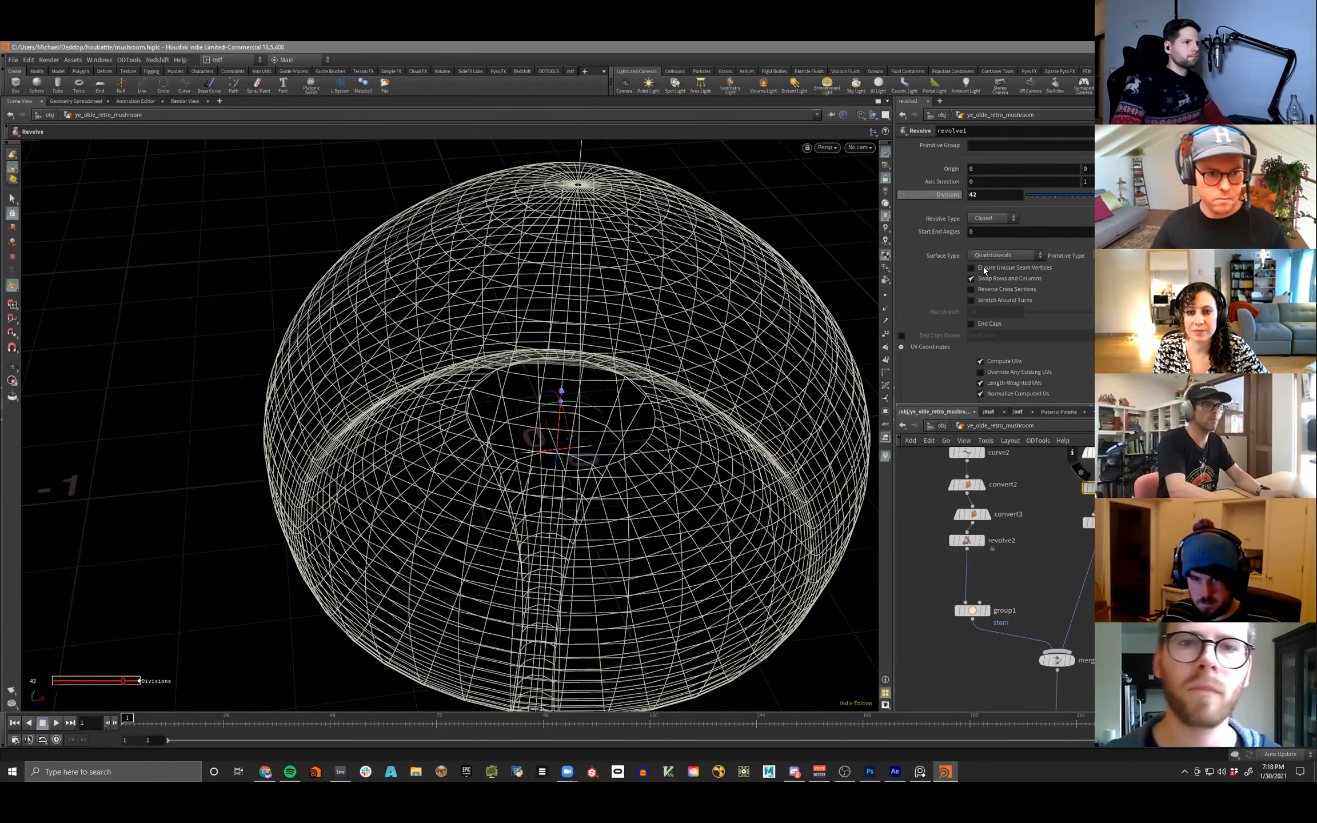
left_click(997, 255)
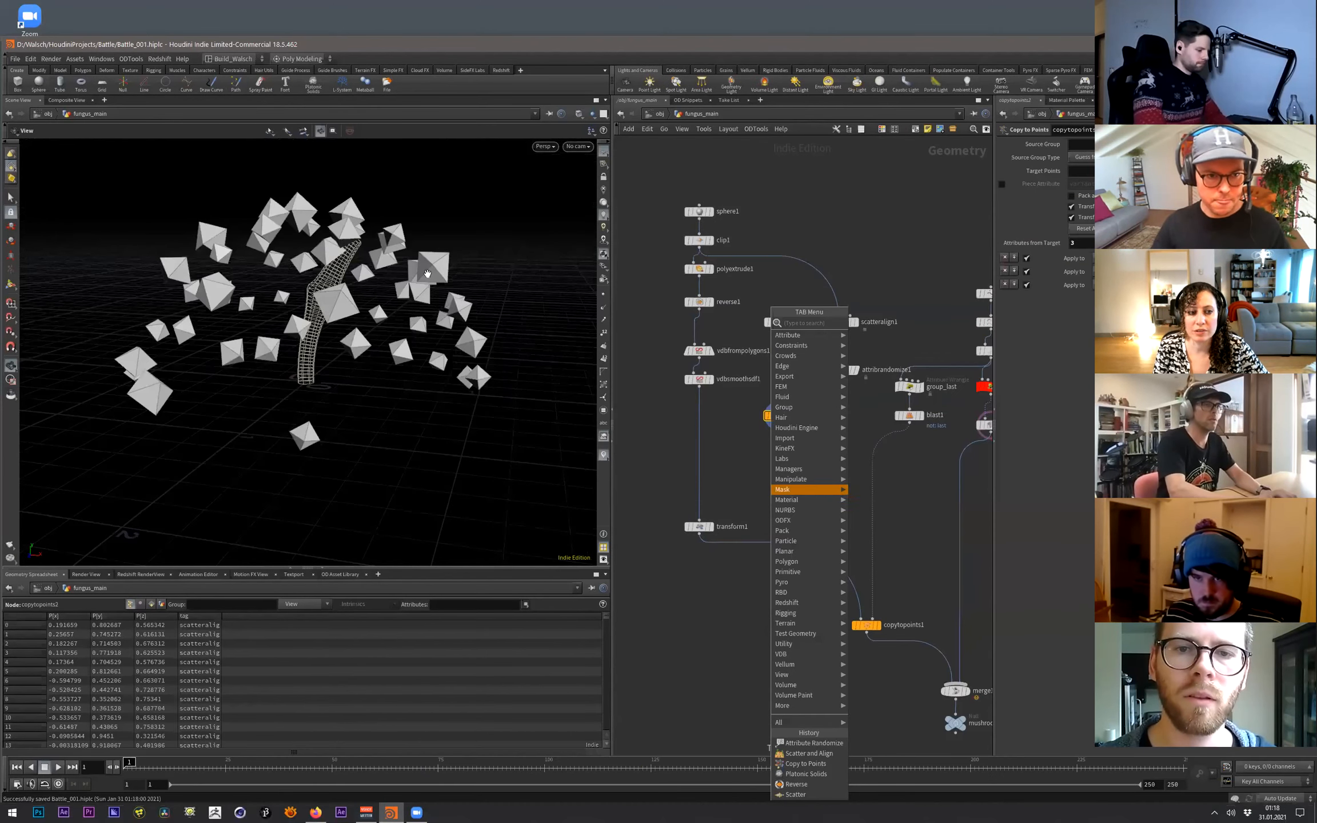
- Append a VDB from Polygons node to copytopoints2 and set its voxel size to 0.01
type("vdb fro")
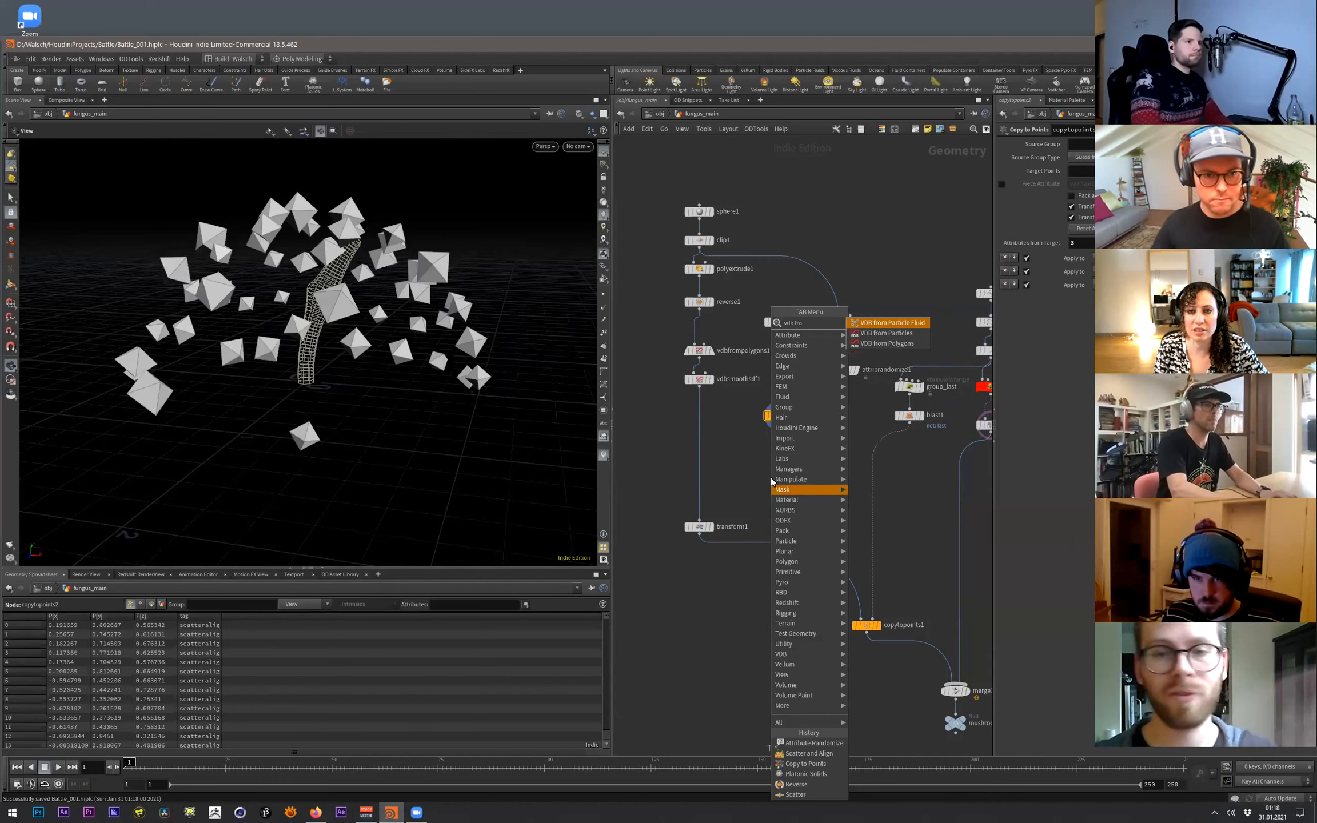
key("Down")
key("Down")
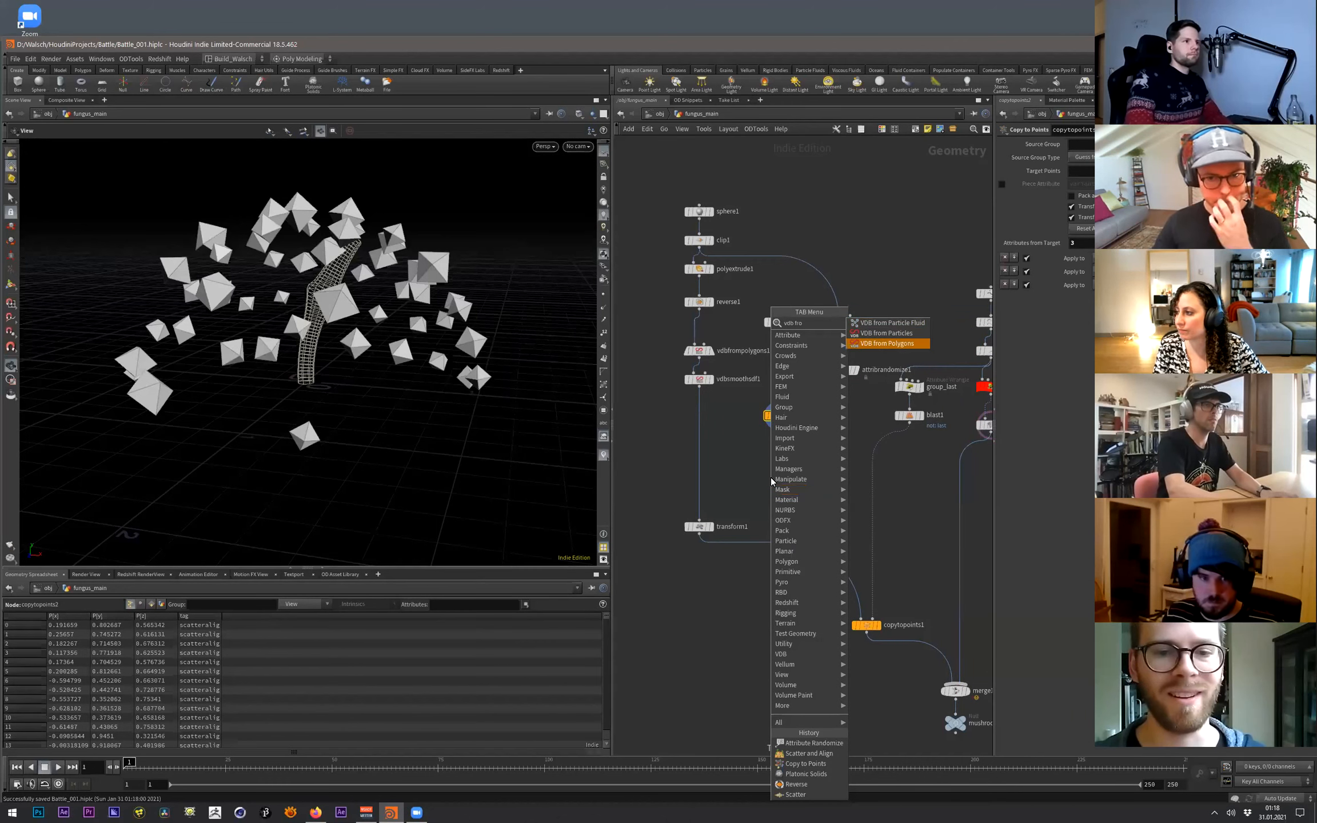
key("Return")
type("0.02")
key("Return")
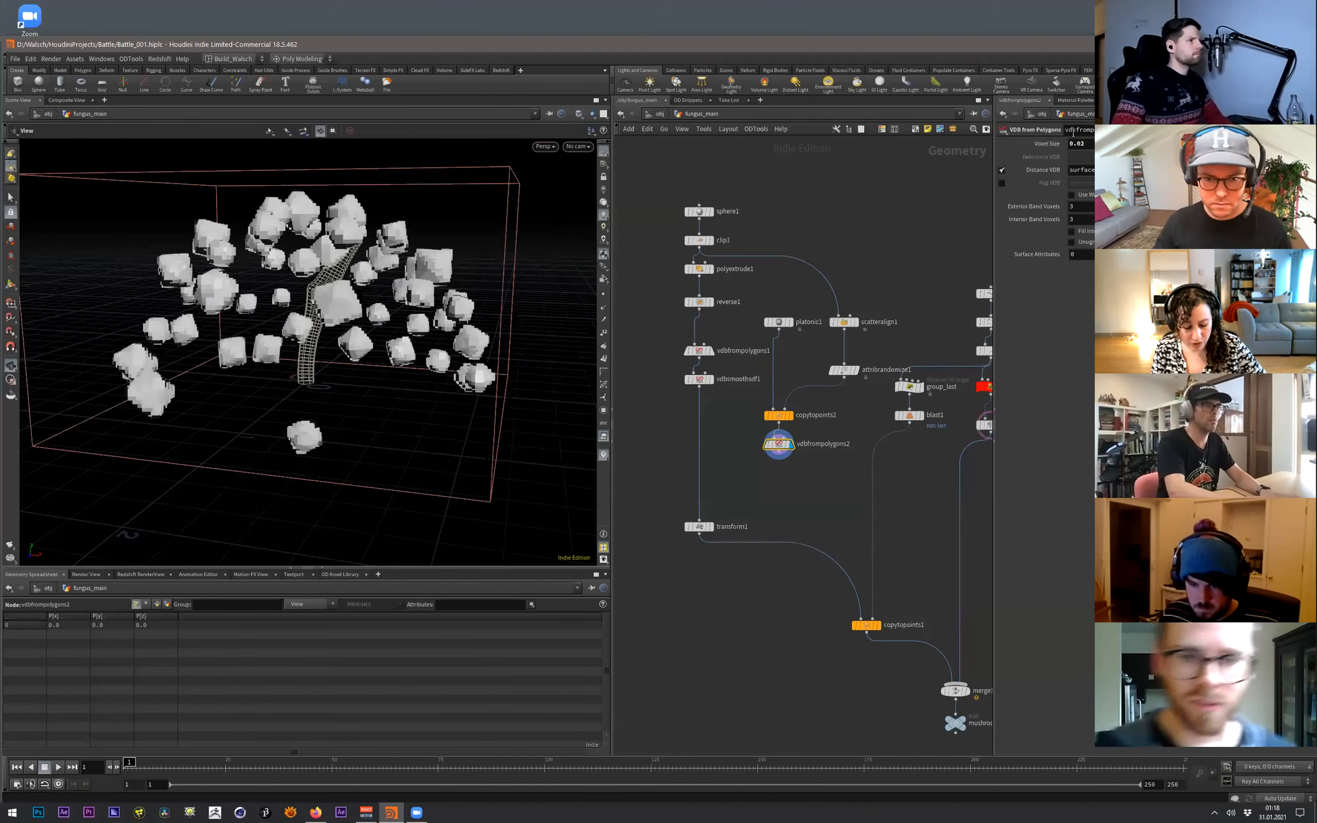
key("Return")
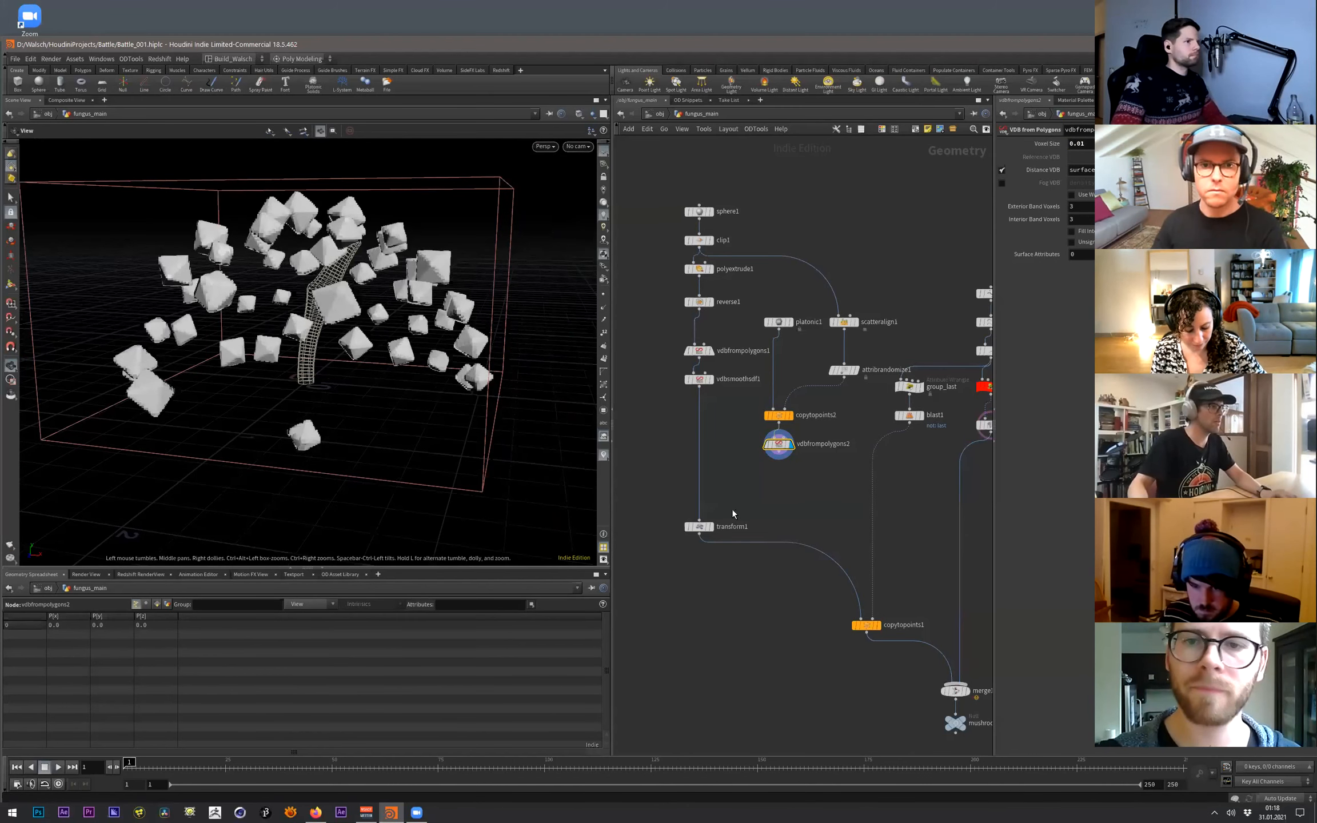
- Insert a VDB Combine node between vdbsmoothsdf1 and transform1 and save the scene
key("Tab")
type("vdb co")
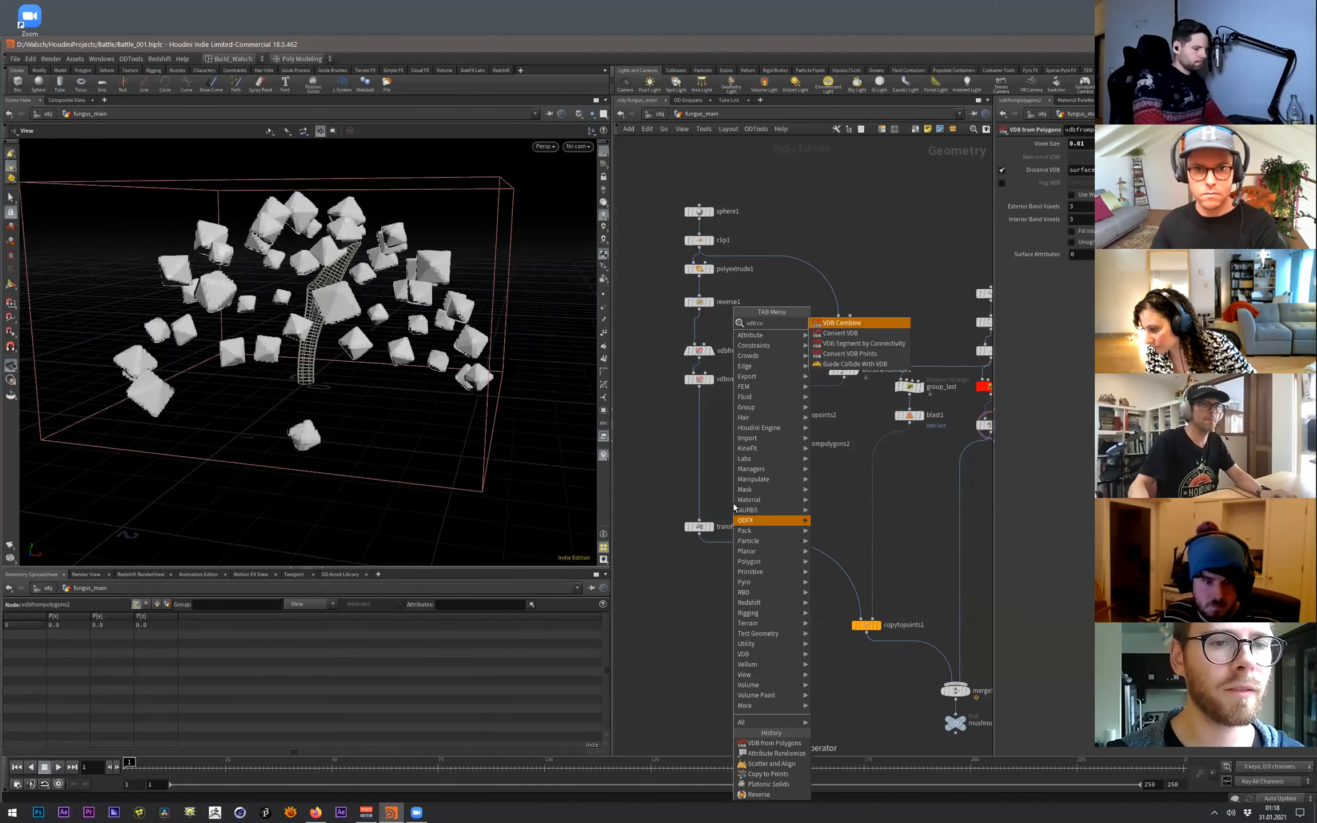
key("Return")
left_click(736, 489)
left_click_drag(736, 490, 703, 491)
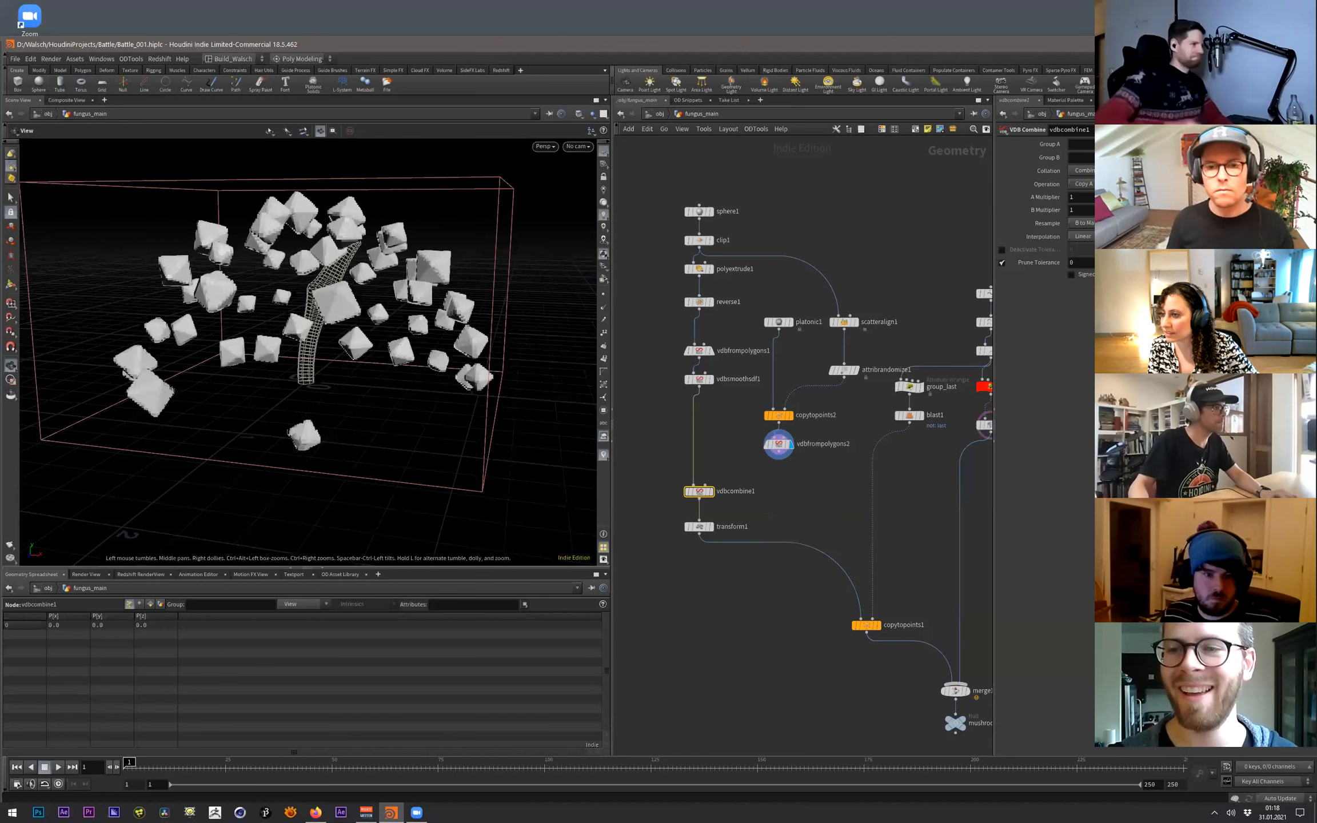
key("ctrl+s")
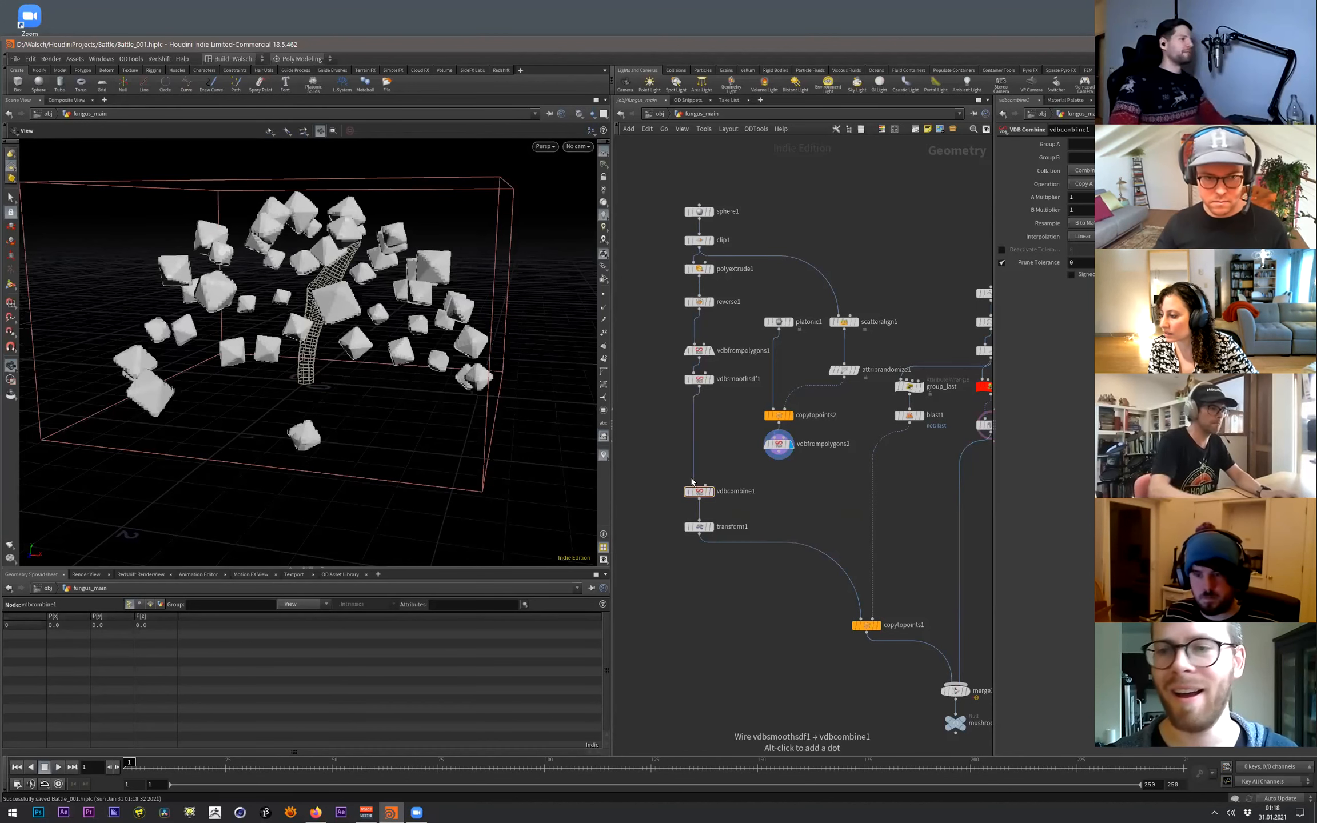
- Connect vdbfrompolygons2 to the VDB Combine's second input, display the node and set its operation to SDF Union
left_click_drag(779, 455, 704, 485)
left_click(709, 491)
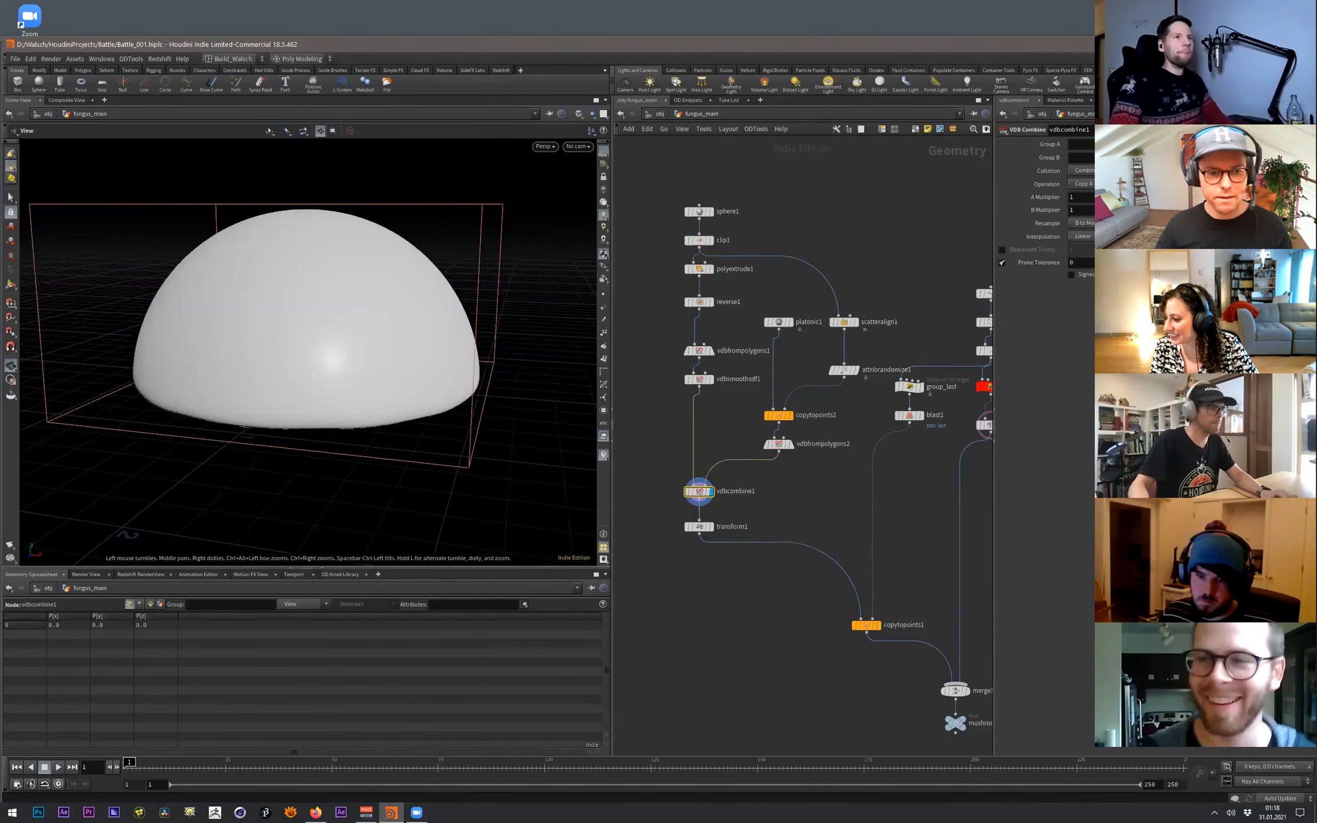
left_click(1082, 183)
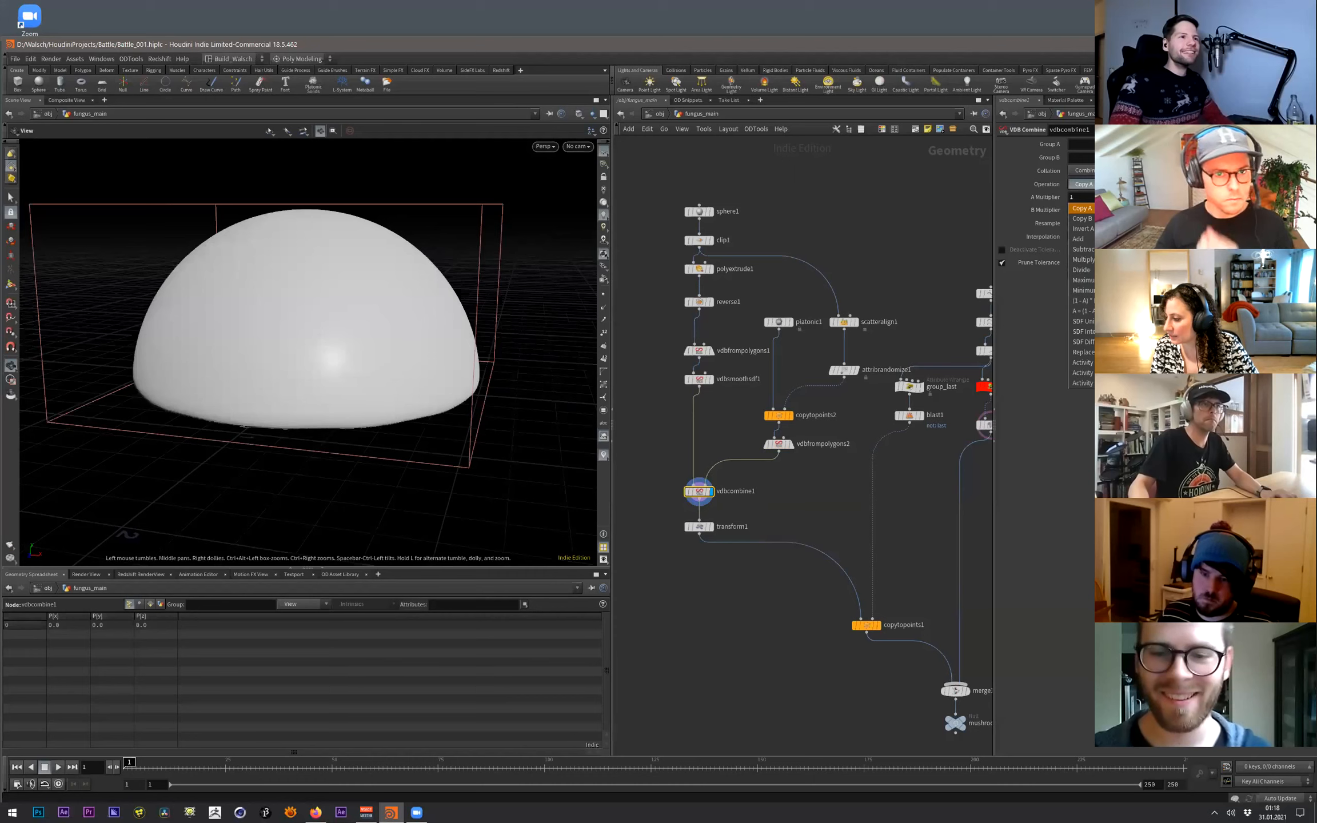
left_click(1082, 321)
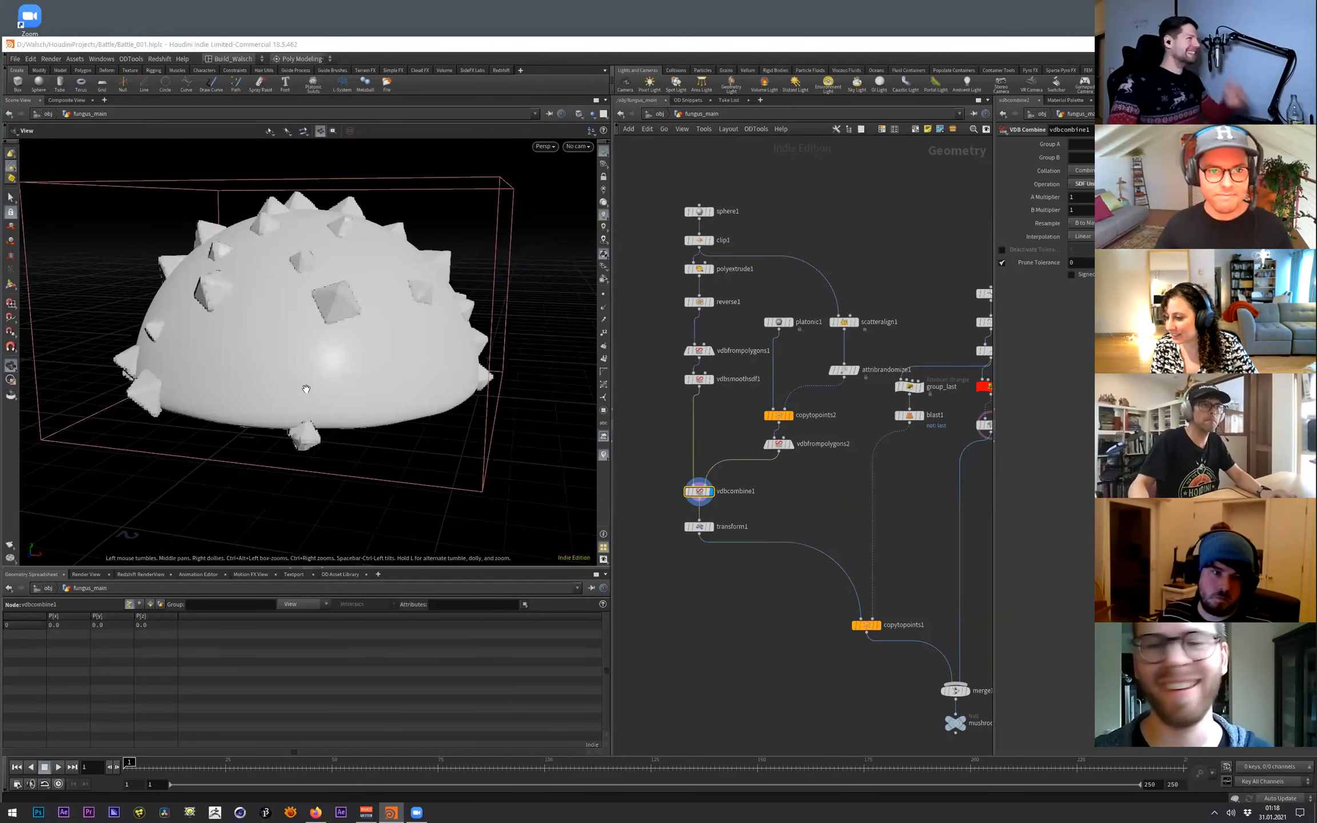
mouse_move(339, 302)
left_mouse_down()
mouse_move(447, 270)
mouse_move(405, 309)
mouse_move(352, 297)
left_mouse_up()
scroll(351, 296, "up", 3)
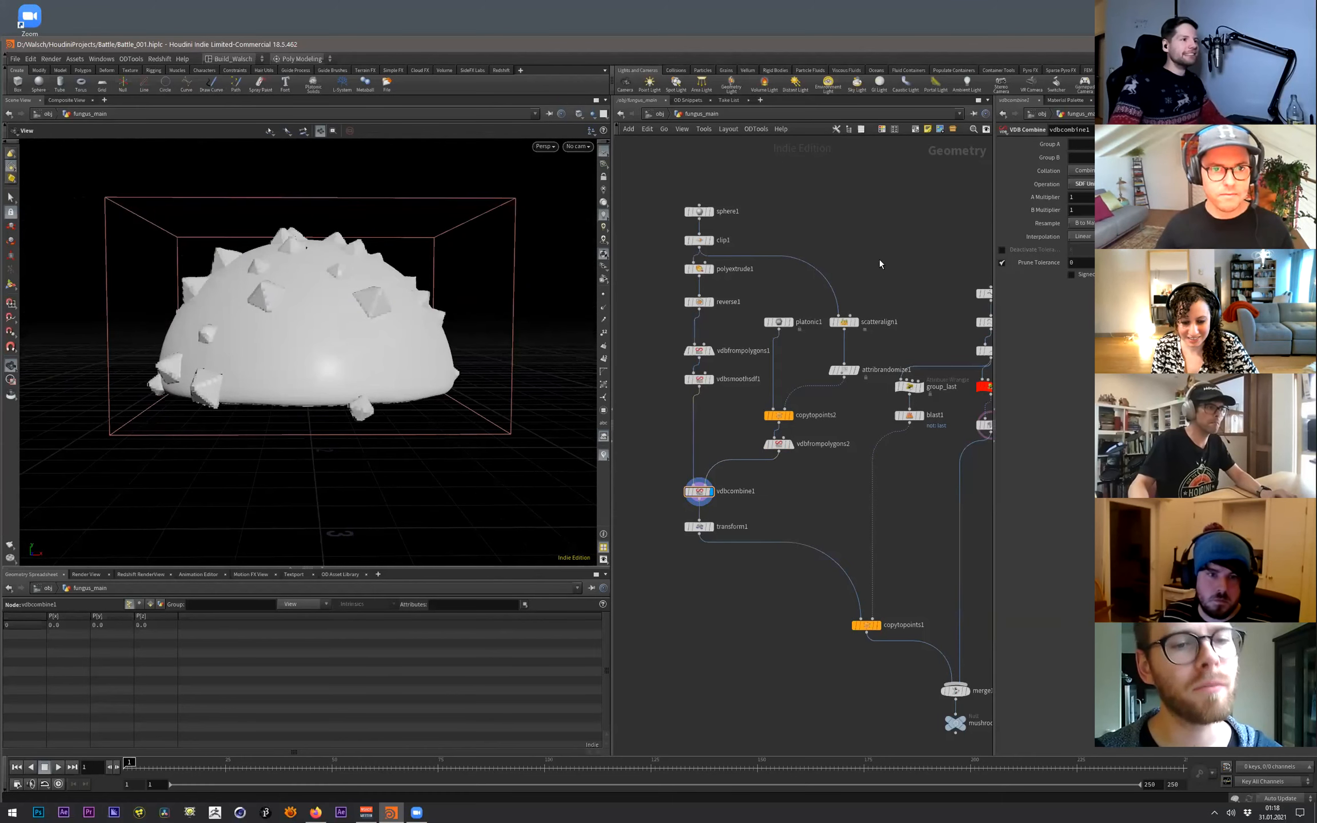
- Insert a Clip node between clip1 and scatteralign1 and set its distance to 0.3
key("Tab")
type("clip")
key("Return")
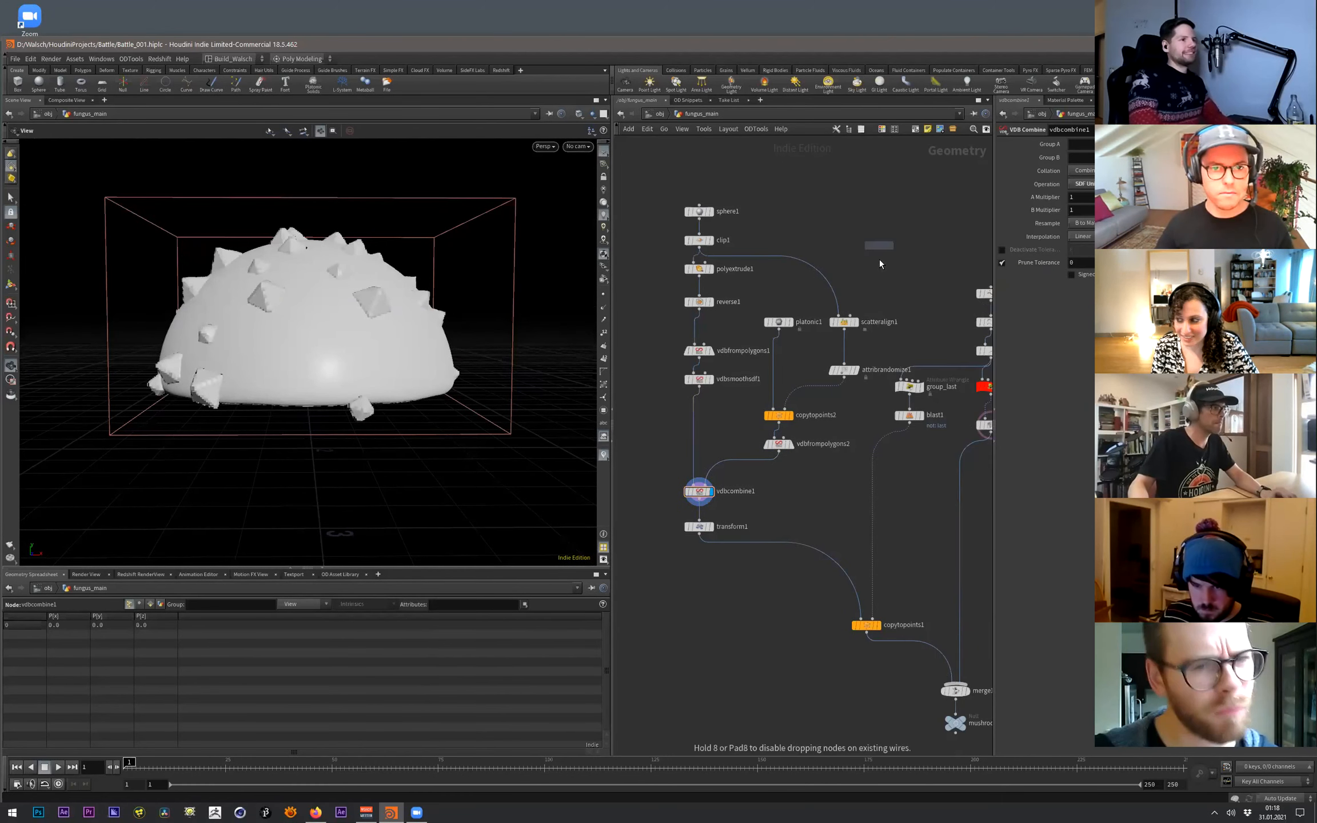
left_click(879, 264)
left_click_drag(880, 247, 840, 293)
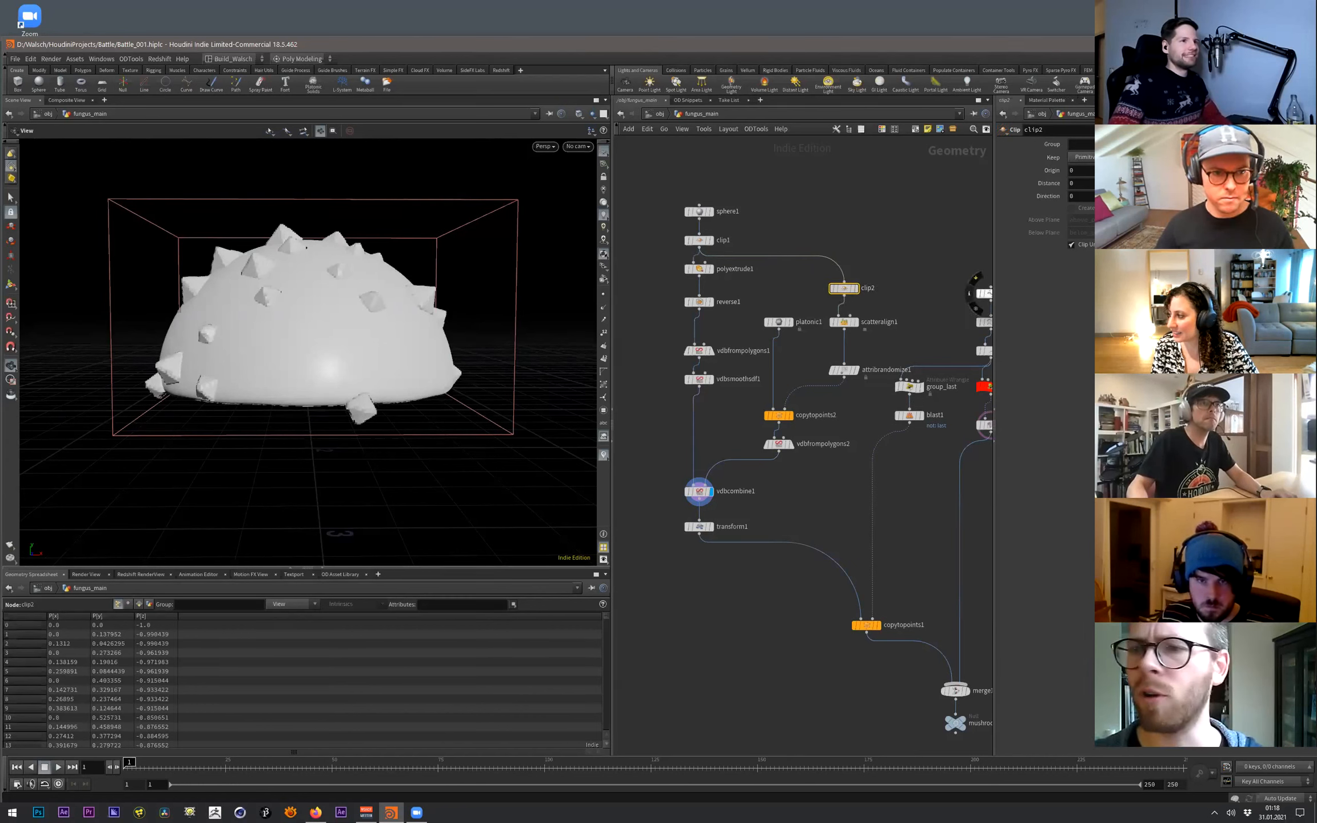
mouse_move(1223, 183)
left_mouse_down()
mouse_move(1206, 182)
mouse_move(1274, 183)
mouse_move(1248, 183)
left_mouse_up()
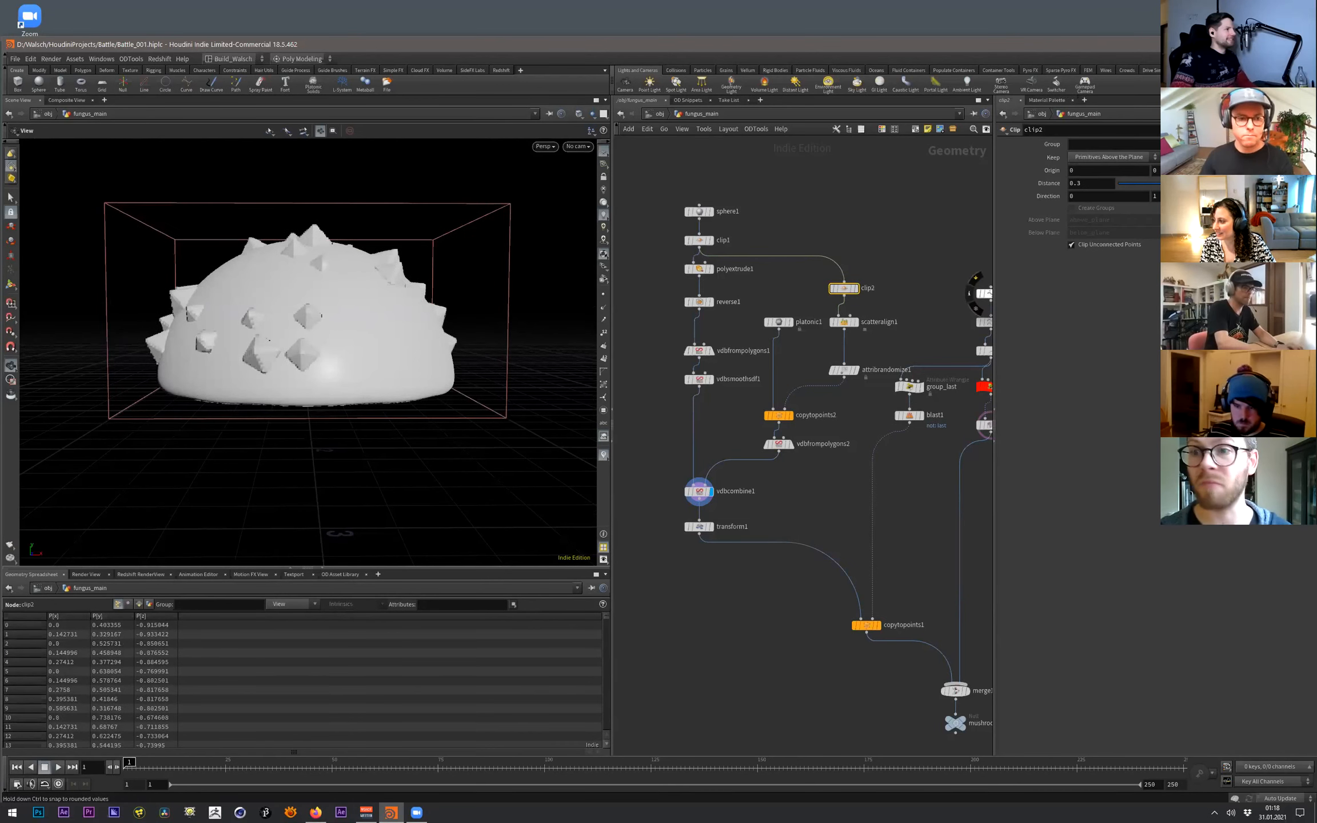
- Set scatteralign1's total points to 70 and display copytopoints2
left_click(834, 323)
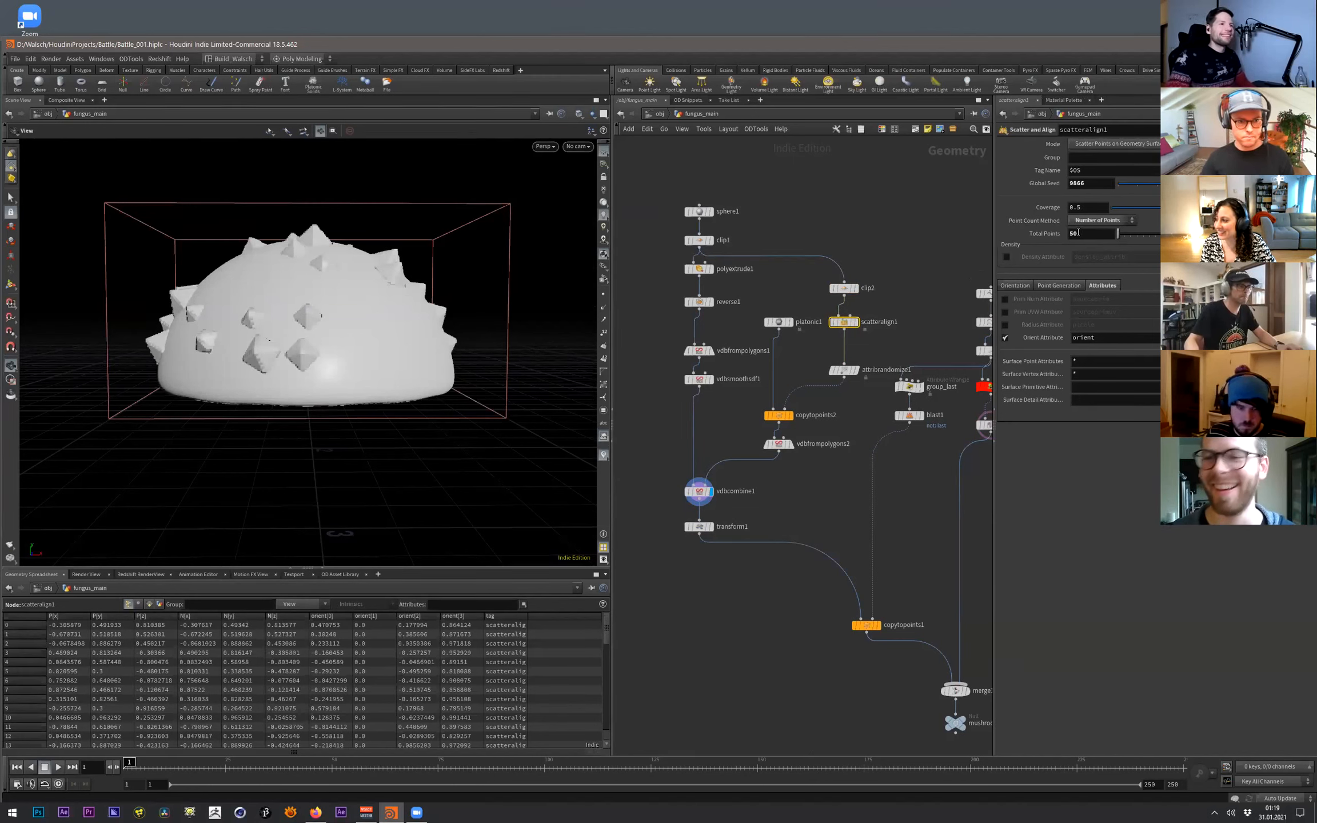
type("70")
key("Return")
left_click_drag(476, 165, 434, 349)
left_click(789, 415)
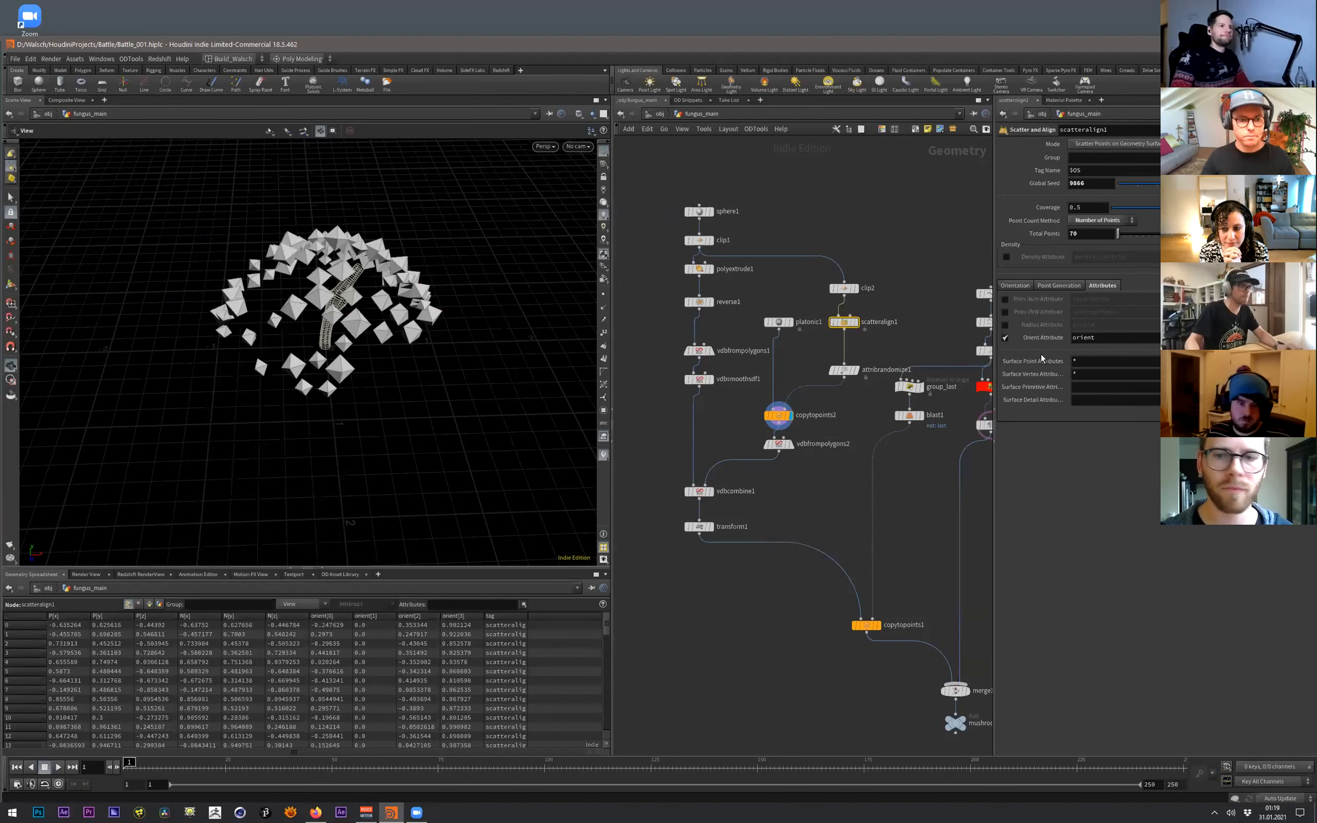
- Randomize scatteralign1's orientation with a maximum random cone angle of 9.5 and a maximum rotation around the normal of 289
left_click(1039, 288)
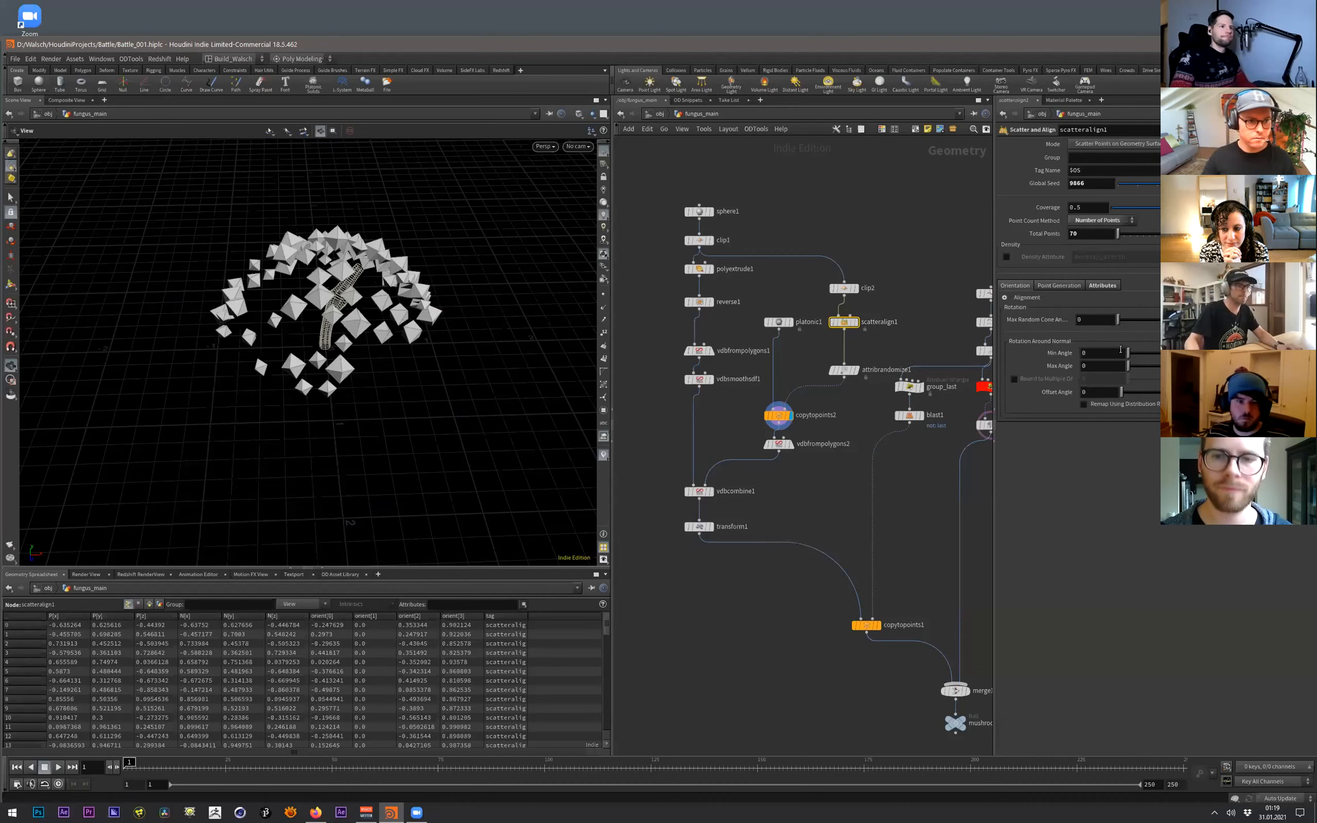
left_click_drag(1145, 370, 1235, 371)
left_click_drag(1127, 324, 1139, 324)
scroll(362, 308, "up", 3)
left_click_drag(362, 308, 366, 274)
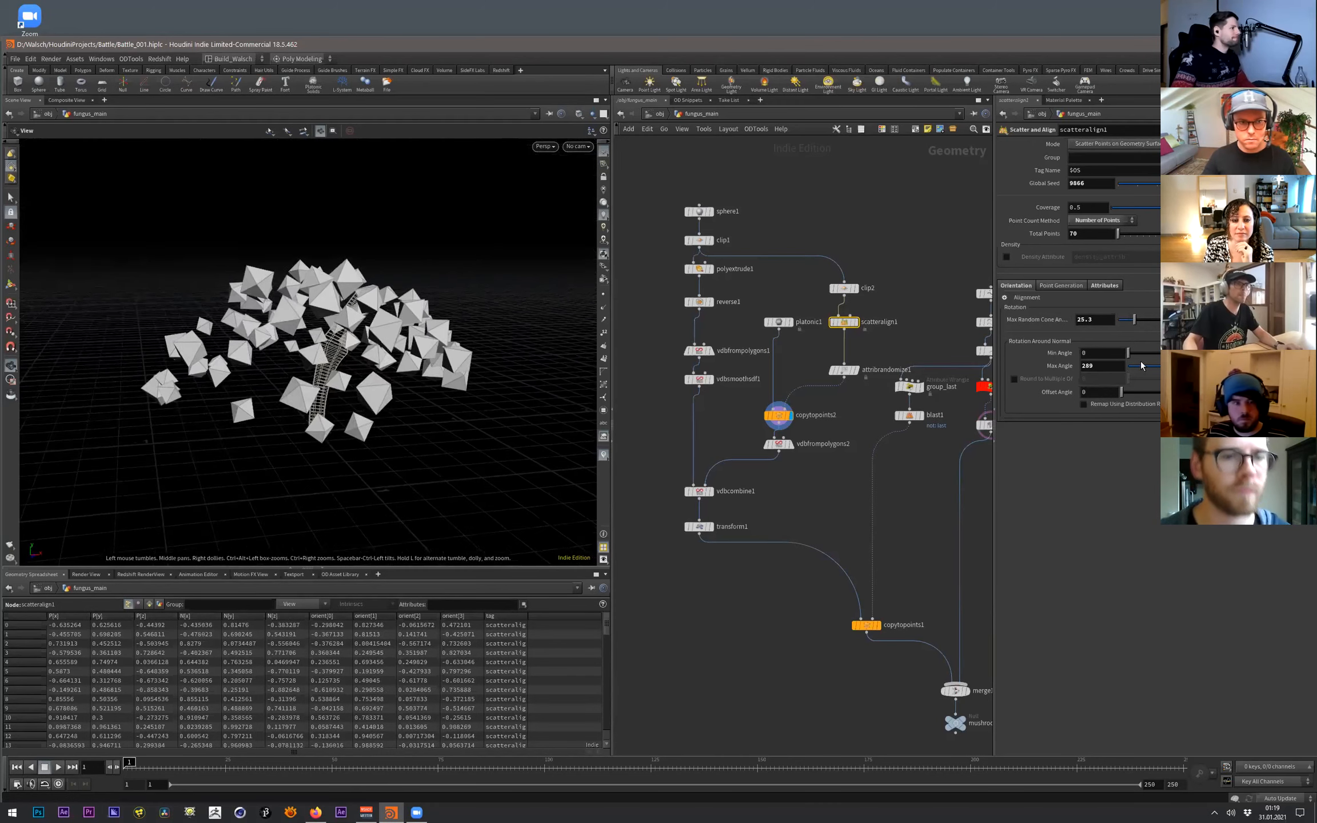
left_click_drag(1121, 329, 1121, 327)
left_click_drag(332, 308, 342, 406)
- Display the complete mushroom, save the scene and make room between vdbcombine1 and transform1
mouse_move(712, 534)
mouse_move(880, 631)
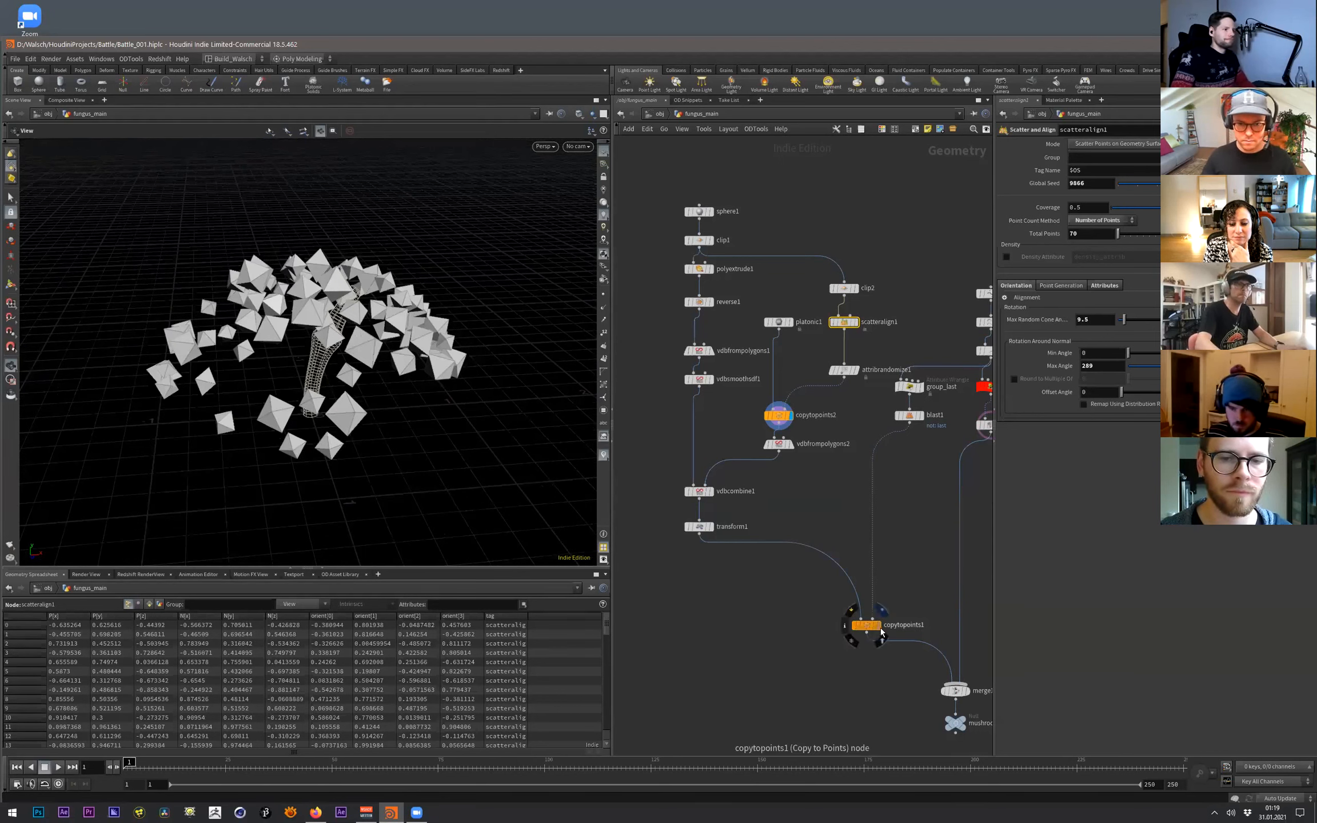
right_click_drag(344, 317, 349, 323)
left_click_drag(350, 323, 423, 348)
left_click(967, 722)
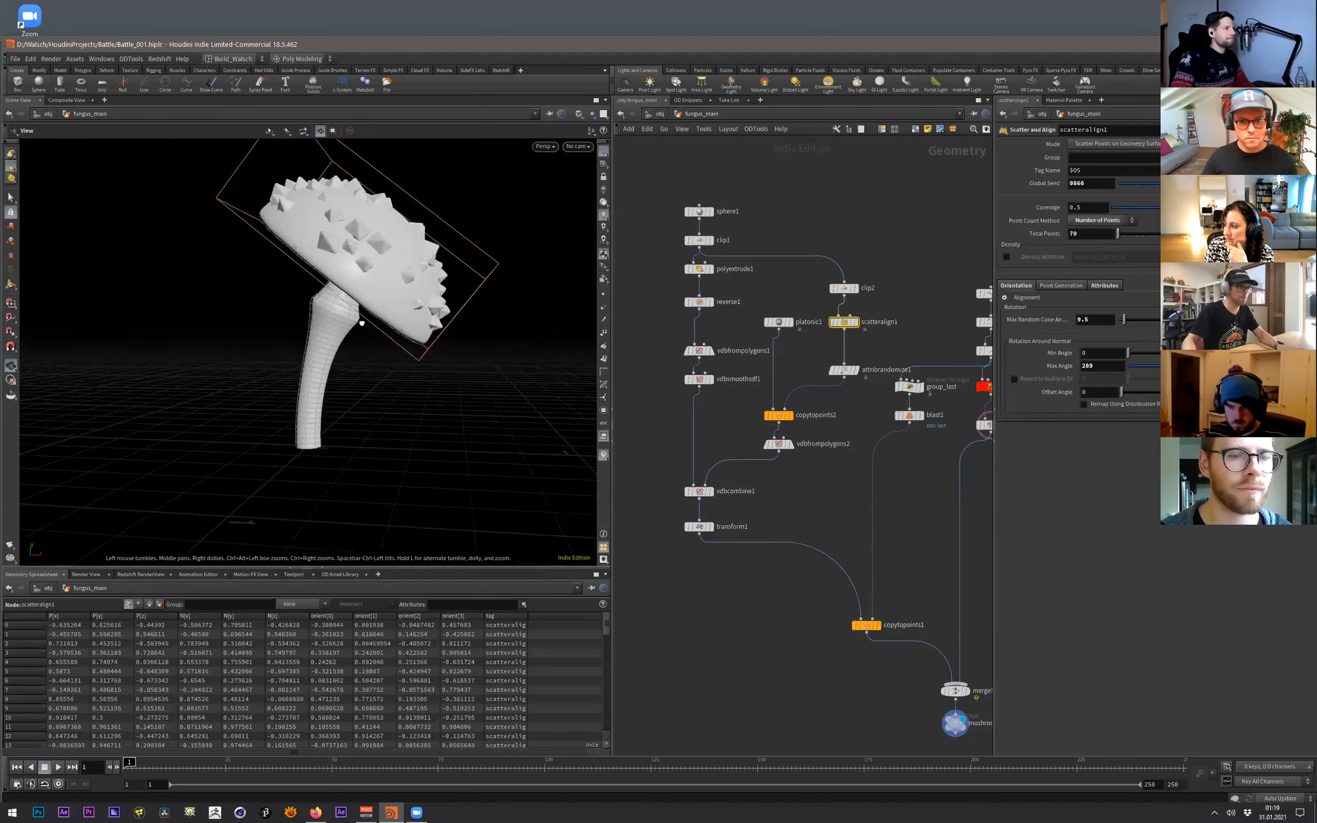
middle_click_drag(369, 361, 333, 333)
key("ctrl+s")
left_click_drag(333, 333, 721, 563)
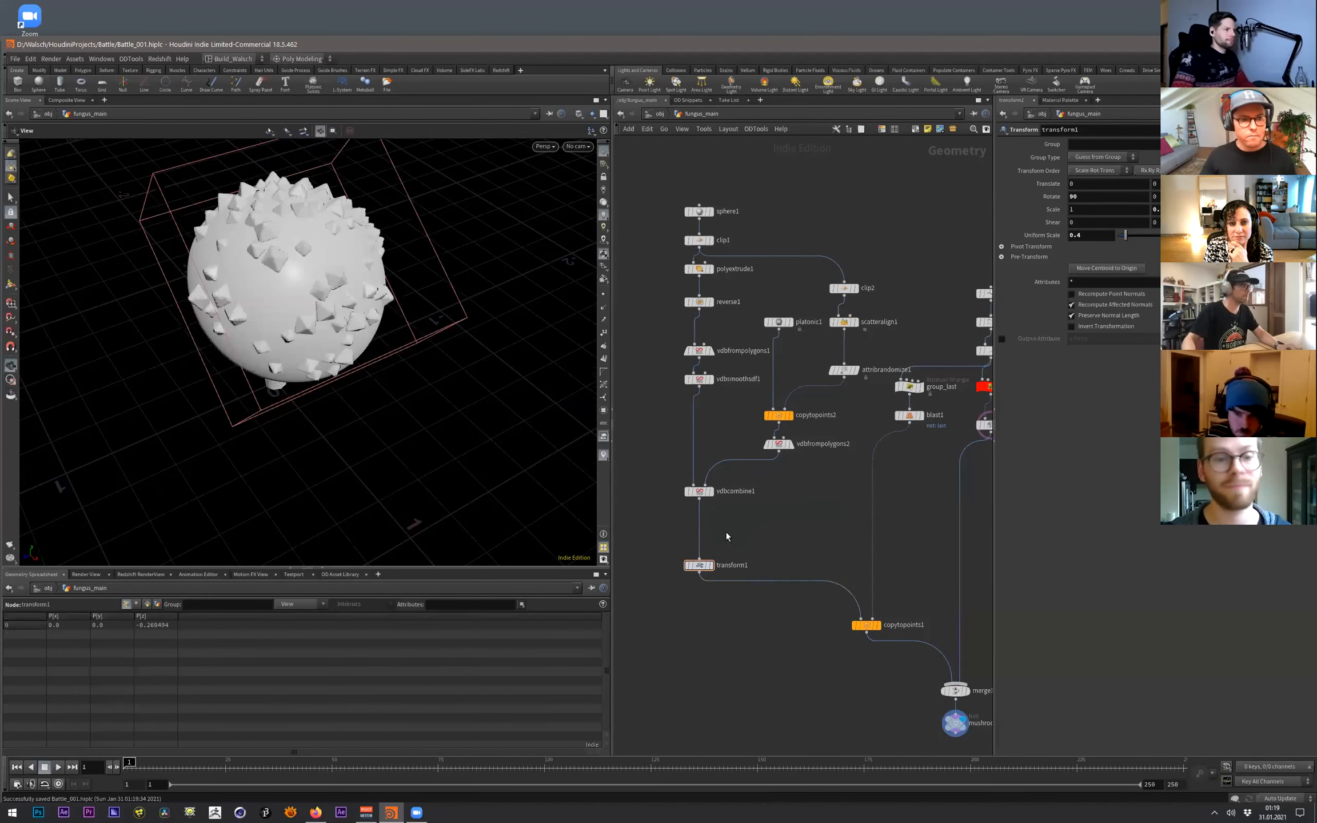
key("Tab")
type("vdb sm")
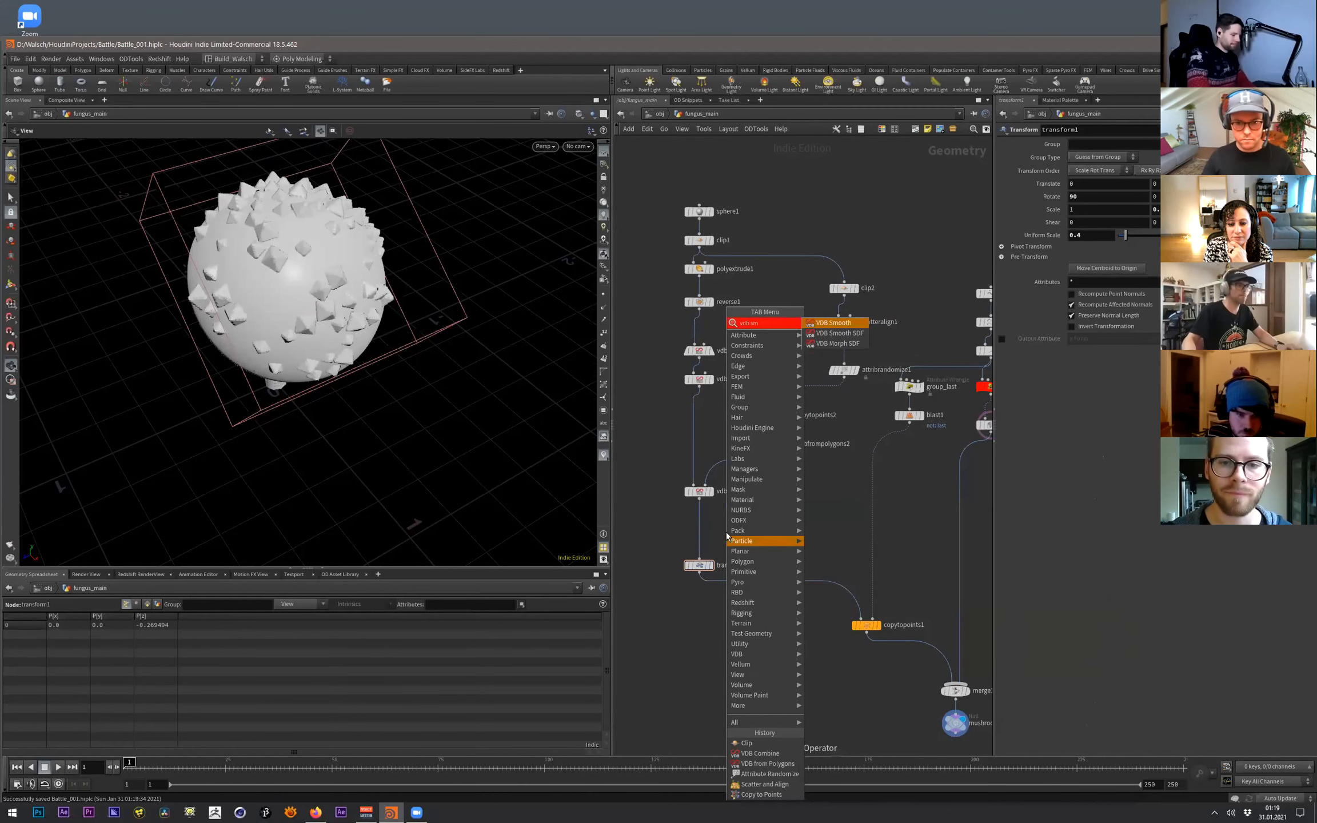
key("Return")
left_click(723, 520)
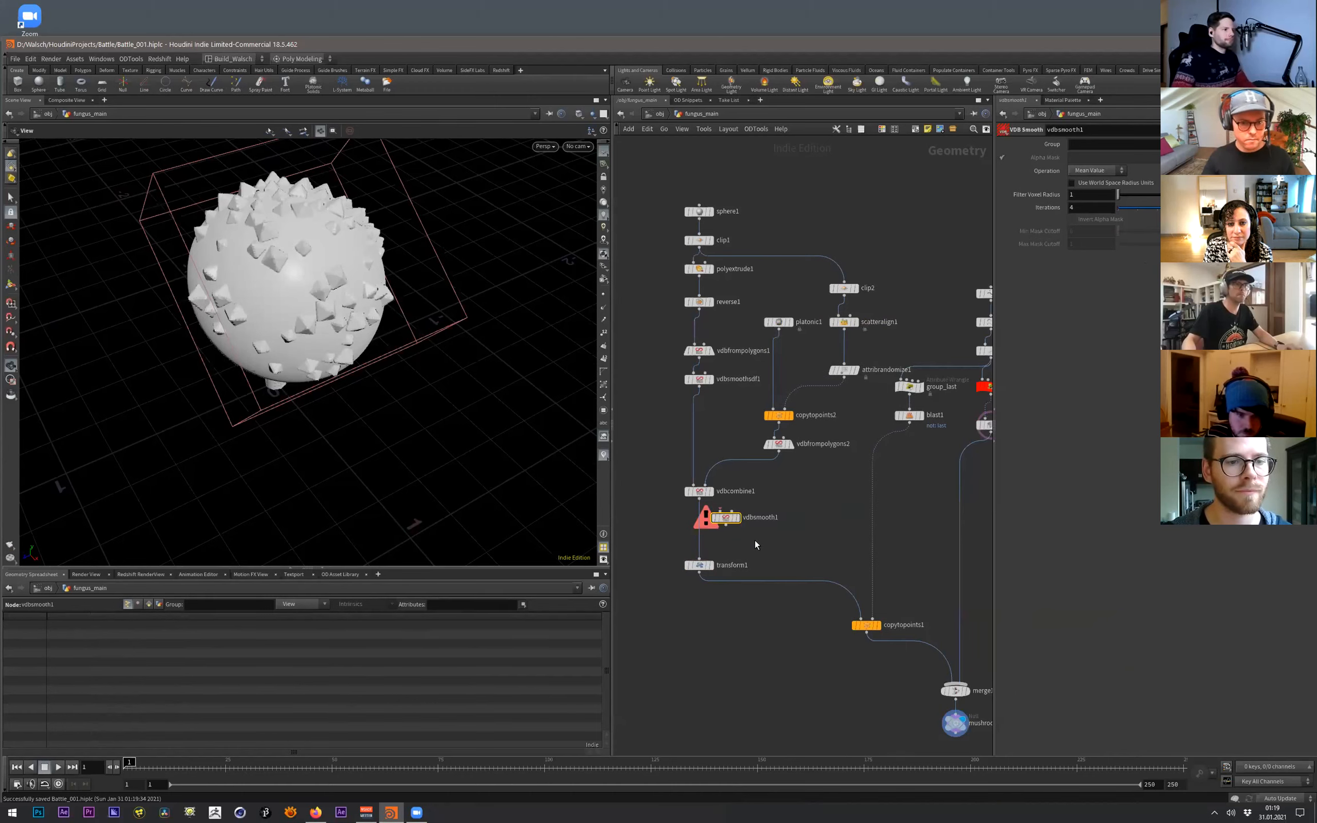
key("Delete")
- Add a VDB Smooth SDF node between vdbcombine1 and transform1
key("Tab")
type("vdb smoo")
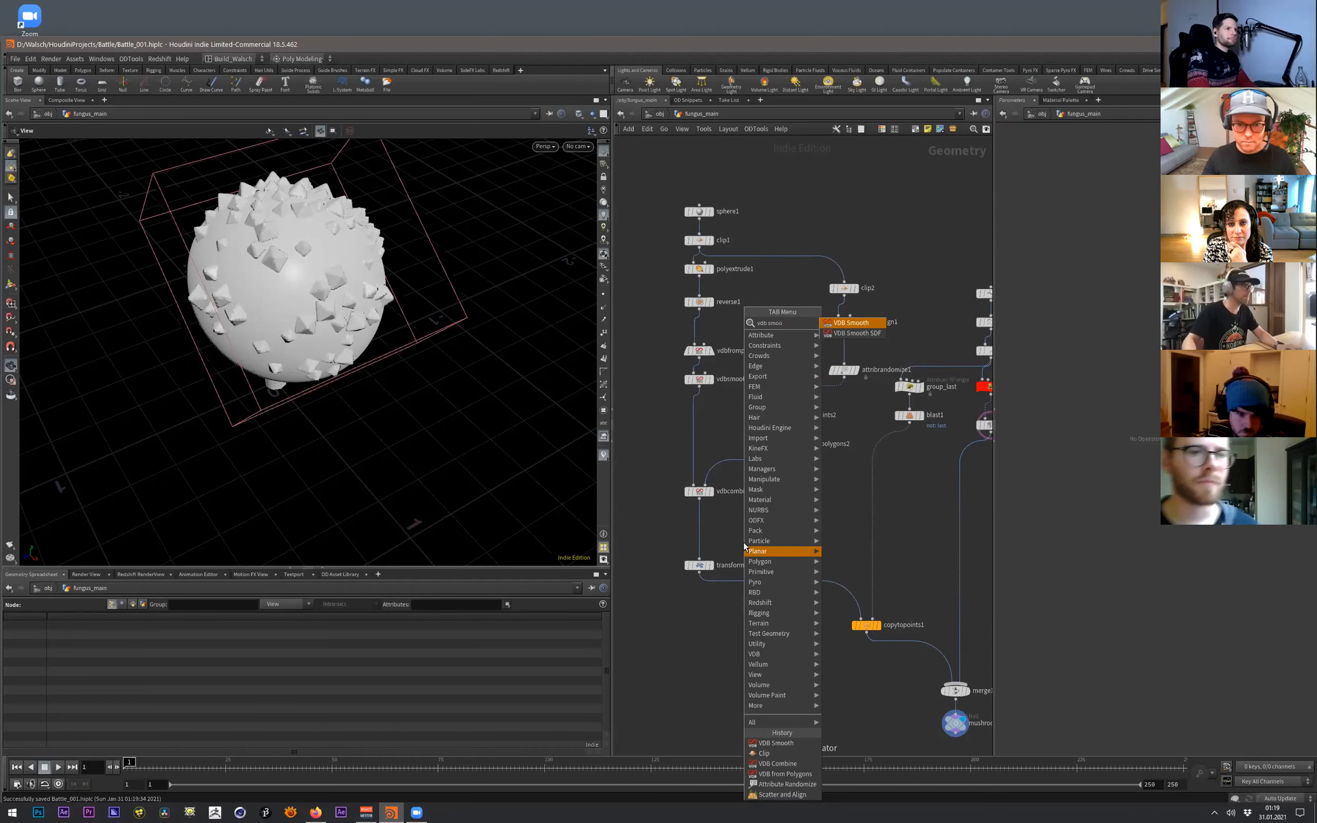
key("Down")
key("Return")
left_click(743, 528)
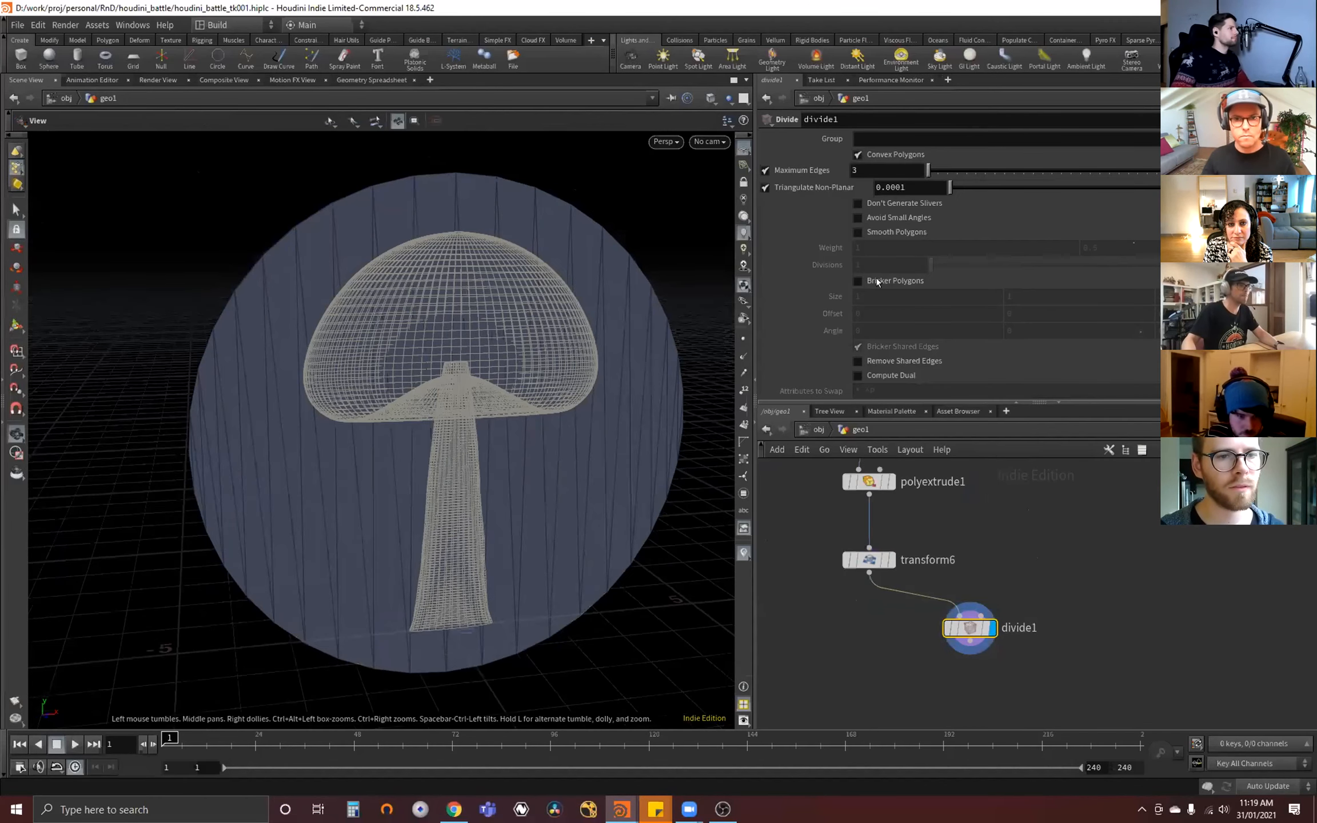
left_click_drag(674, 365, 592, 393)
left_click_drag(1097, 592, 904, 641)
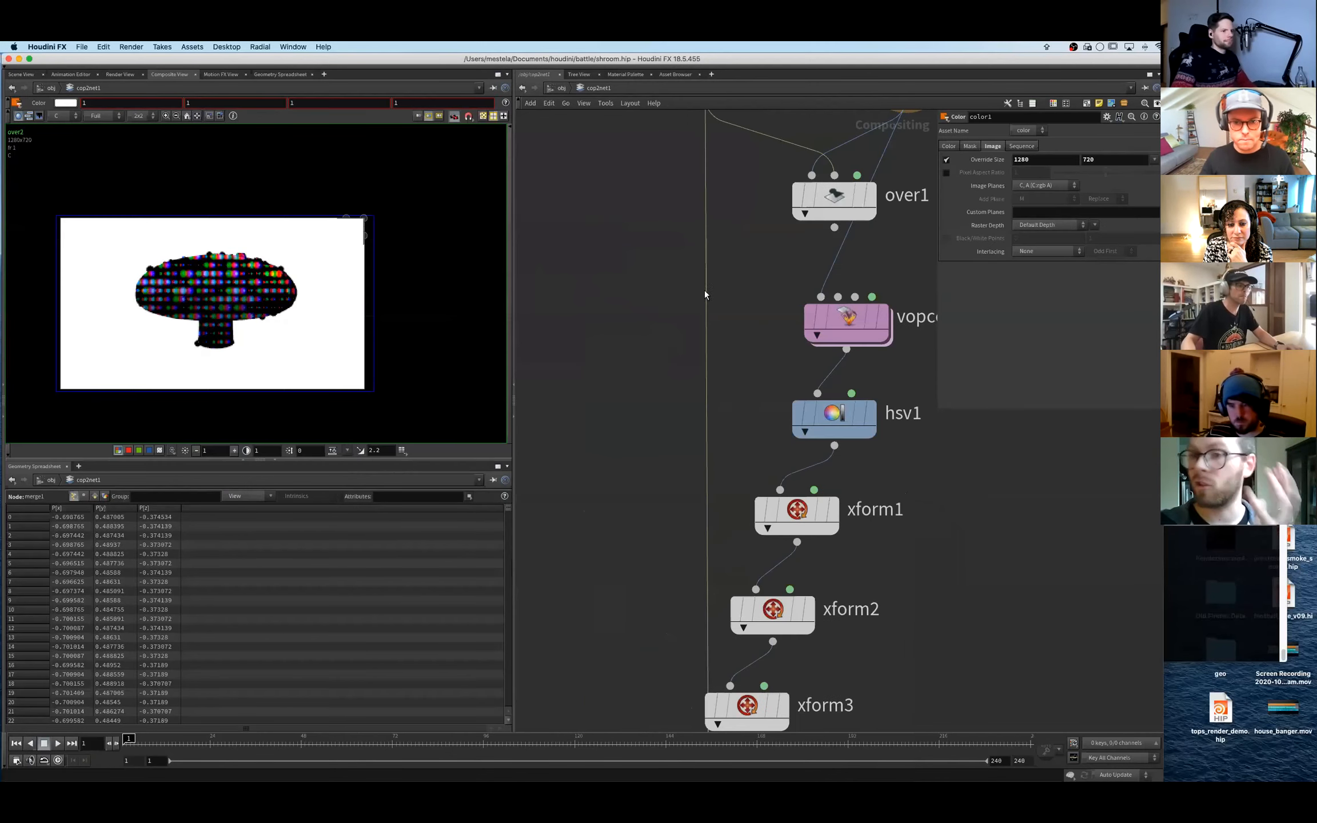
middle_click_drag(564, 631, 677, 212)
left_click(627, 466)
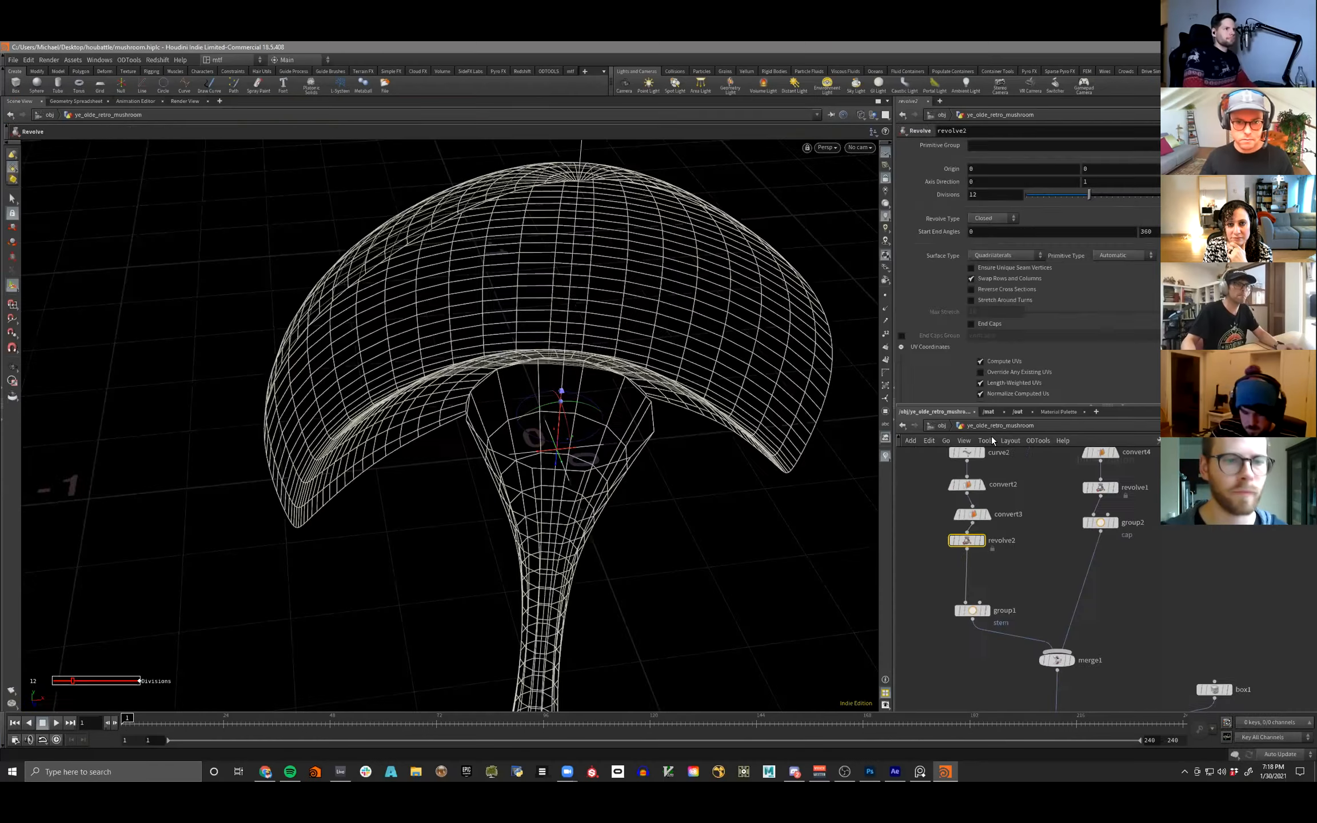
- Place a PolyExtrude node below boolean1 in the retro mushroom network and turn on its display
left_click(1029, 657)
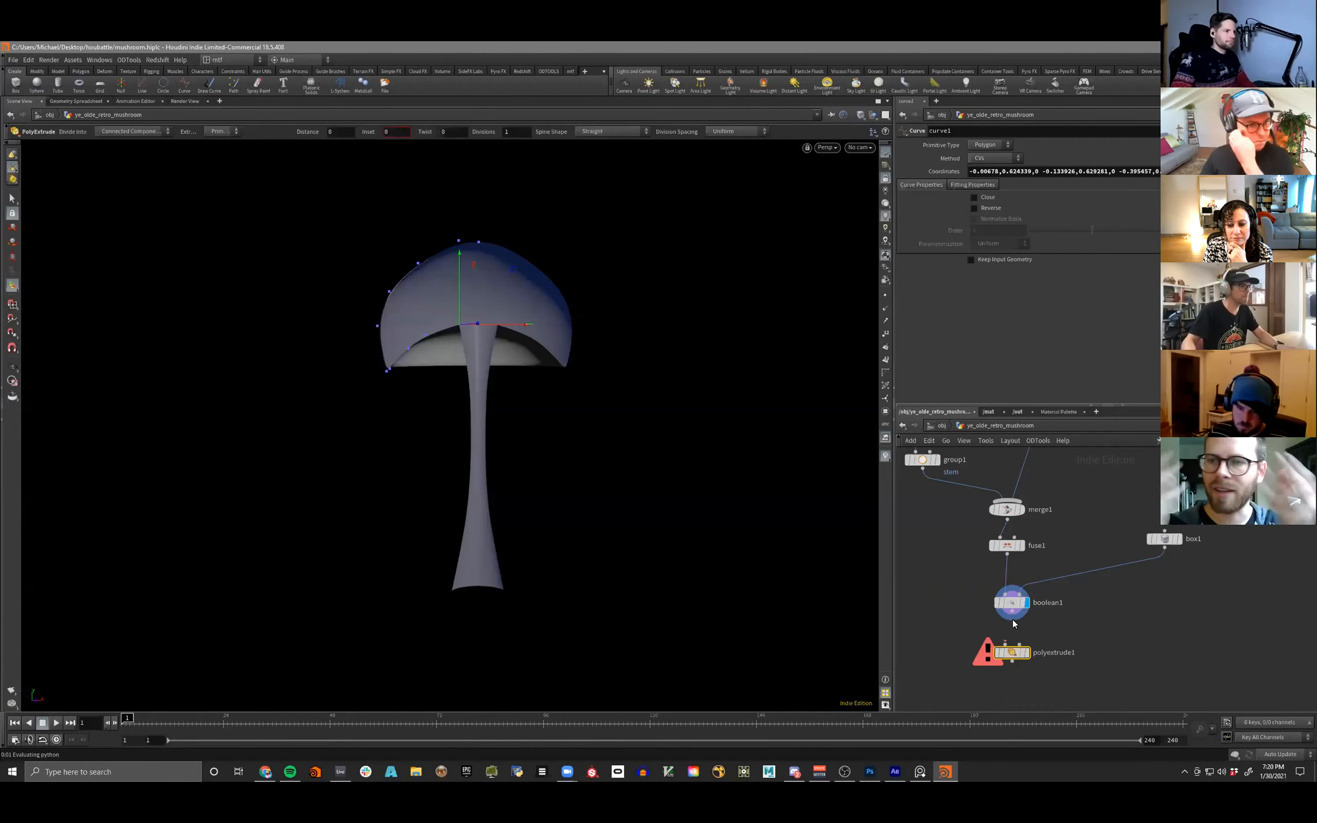
left_click(1028, 654)
left_click_drag(429, 337, 655, 426, "alt")
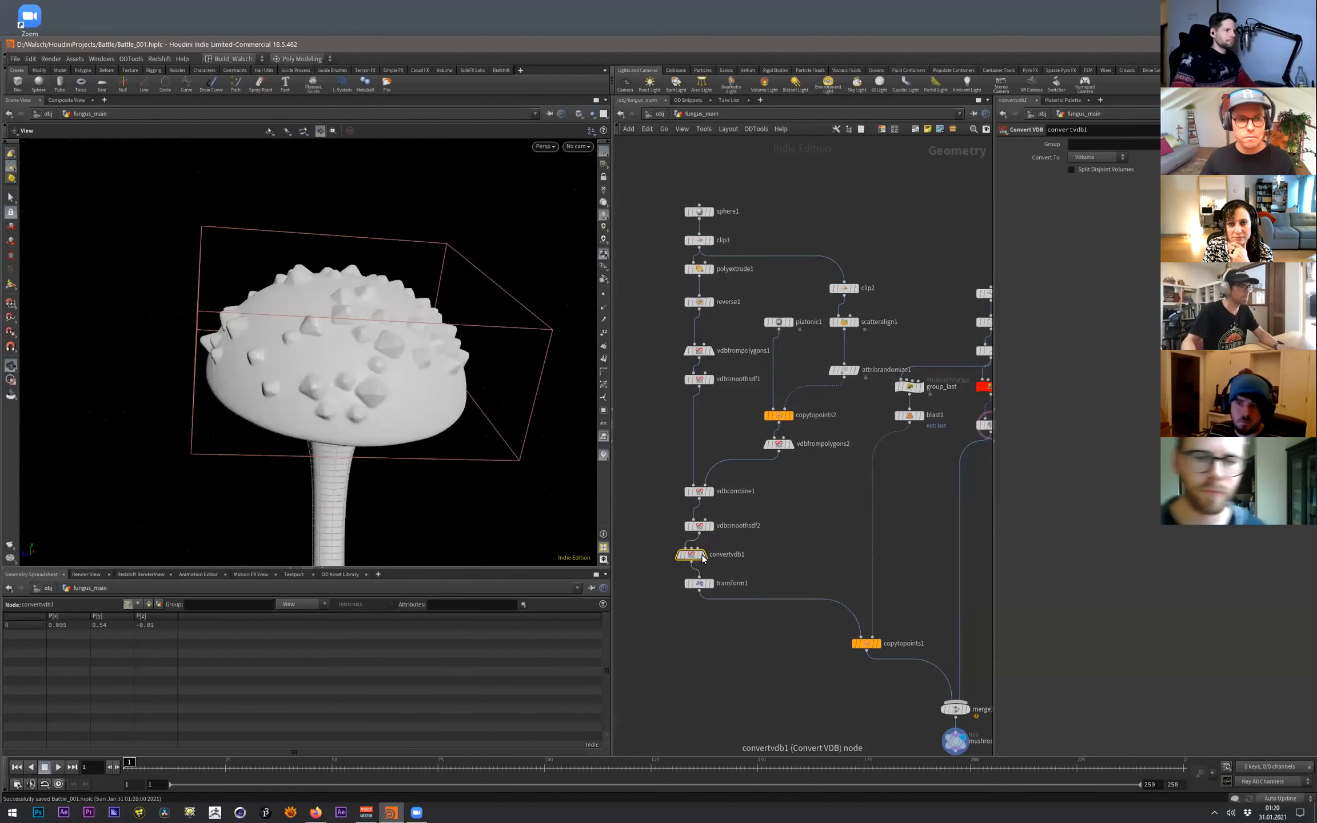
- Align convertvdb1 with the node chain above transform1 and set it to convert to Polygons
left_click_drag(702, 559, 711, 557)
left_click(1112, 158)
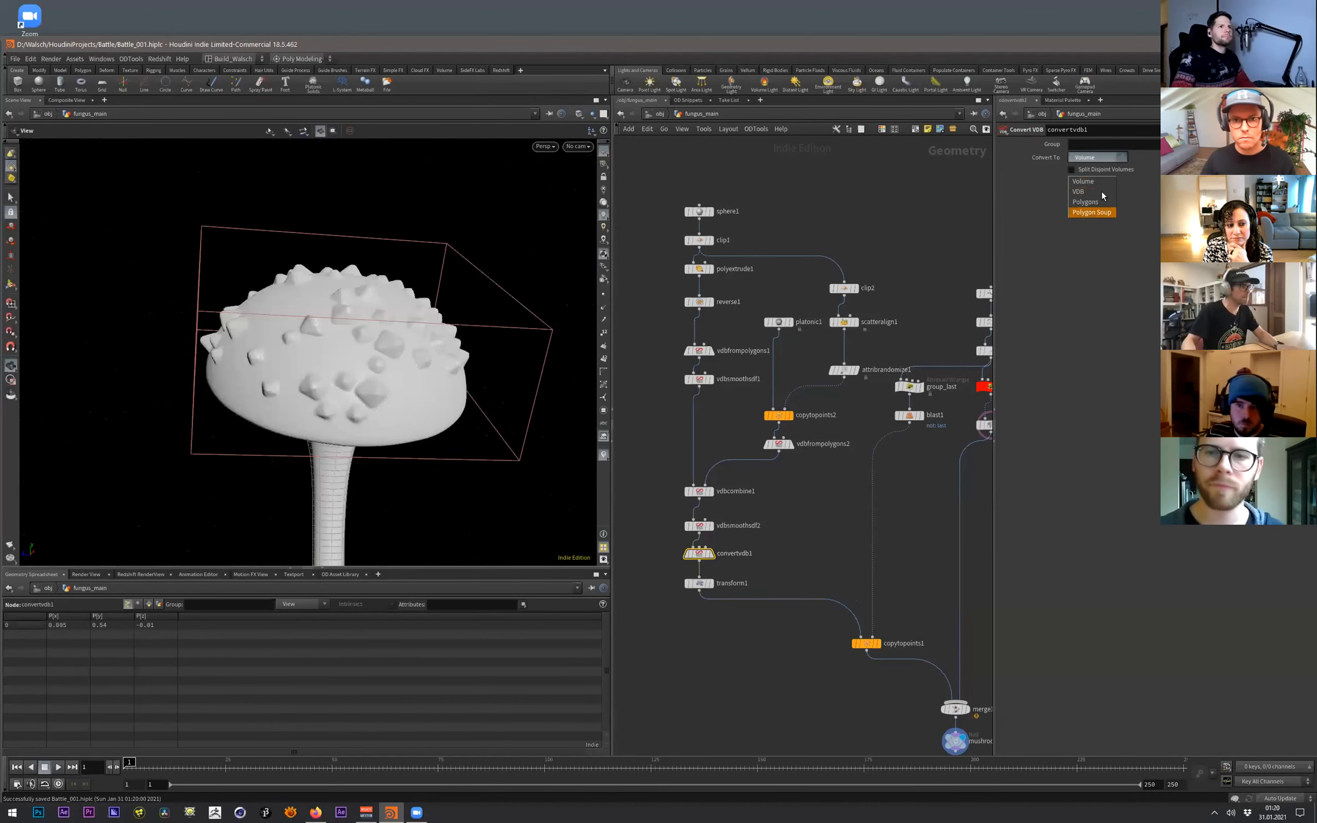
left_click(1086, 201)
scroll(503, 306, "up", 2)
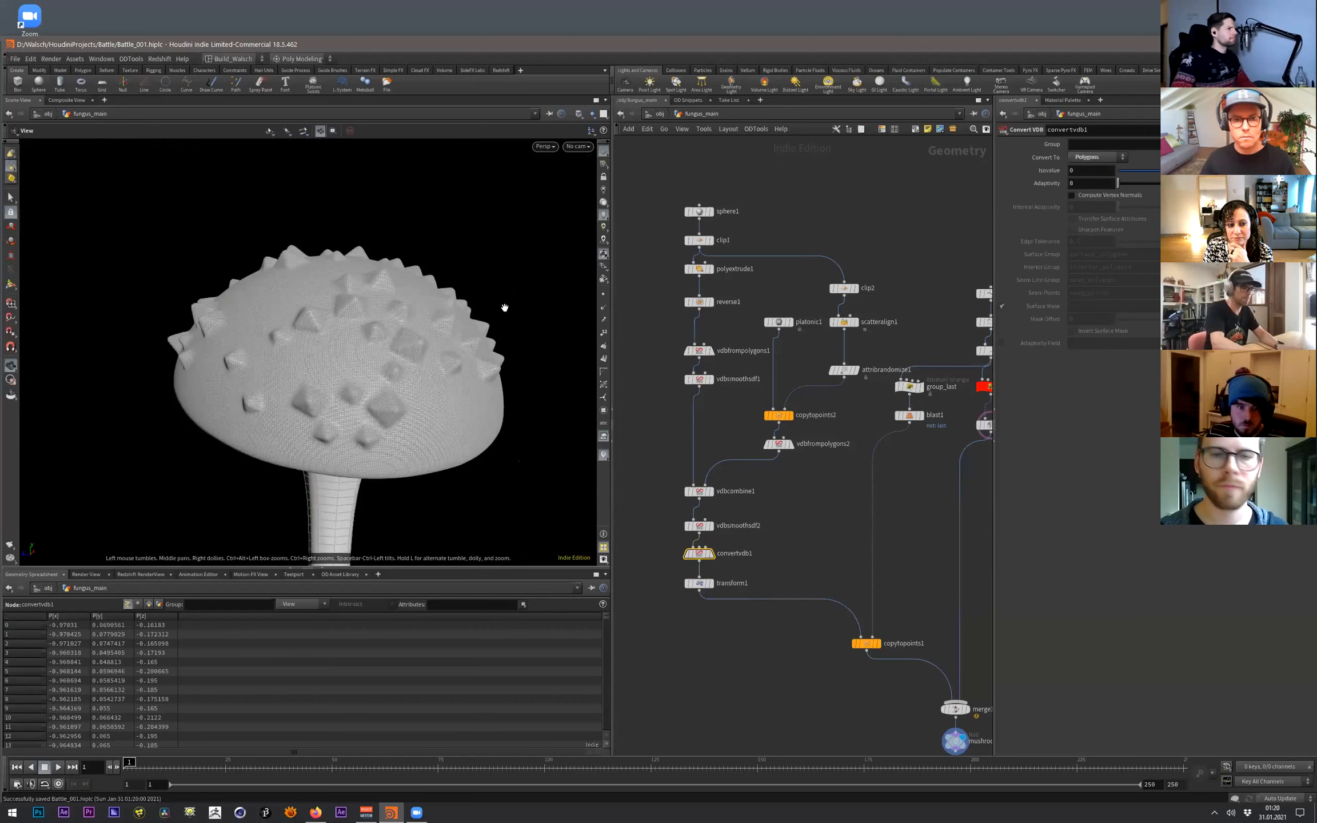
- Set convertvdb1's adaptivity to 0.016 and view the mushroom without its wireframe overlay
left_click_drag(1120, 187, 1119, 188)
key("shift+w")
left_click_drag(380, 355, 326, 364)
left_click_drag(264, 410, 283, 346)
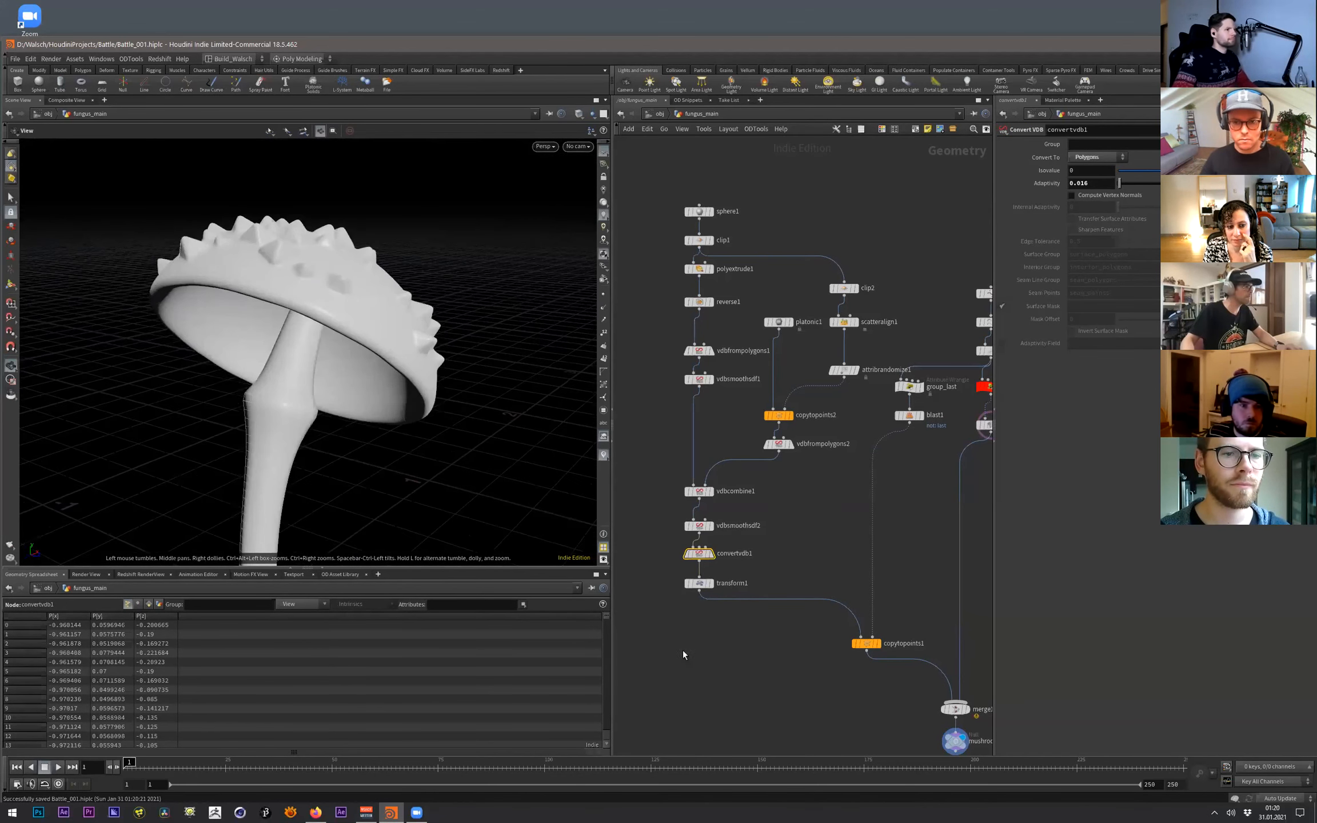
- Insert a Volume VOP node between vdbsmoothsdf1 and vdbcombine1
left_click_drag(679, 633, 674, 623)
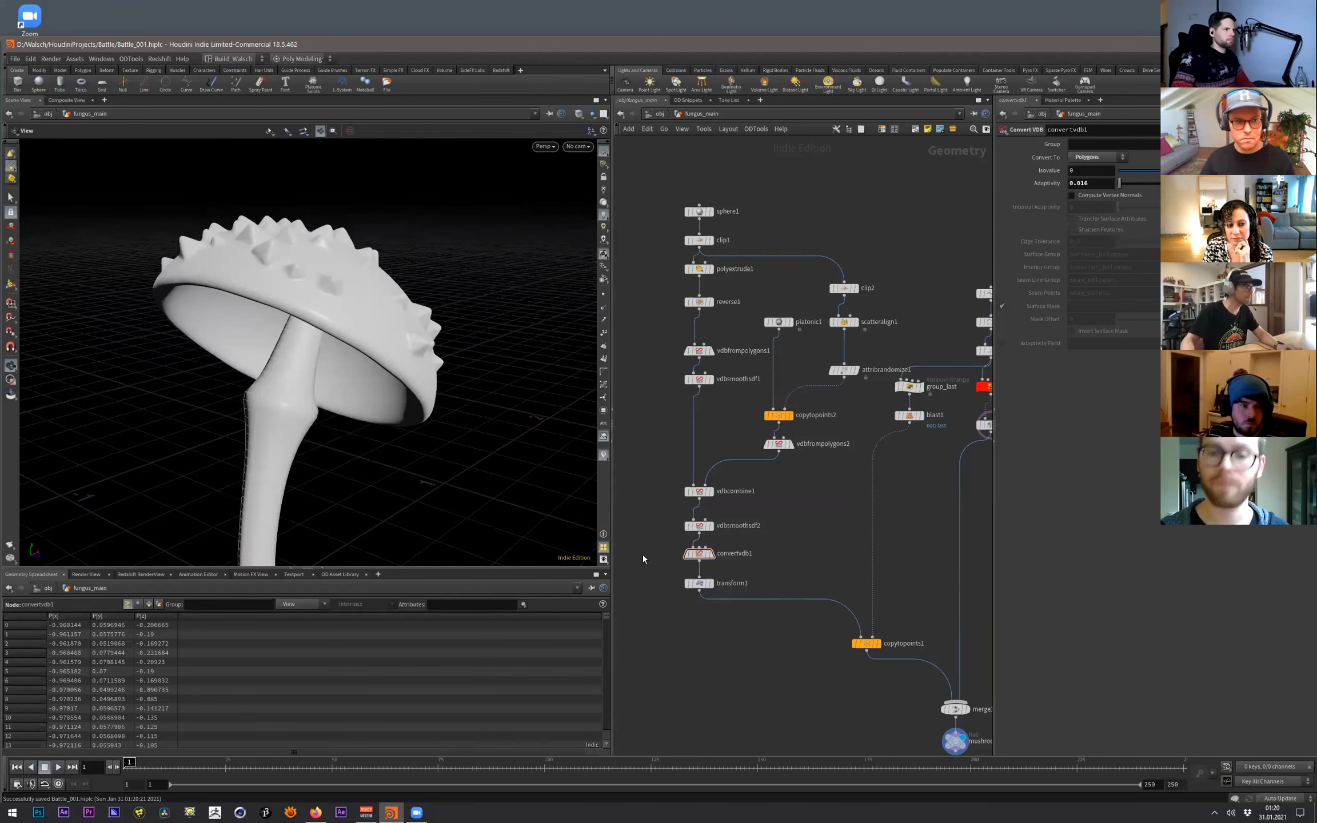
key("Tab")
type("vop")
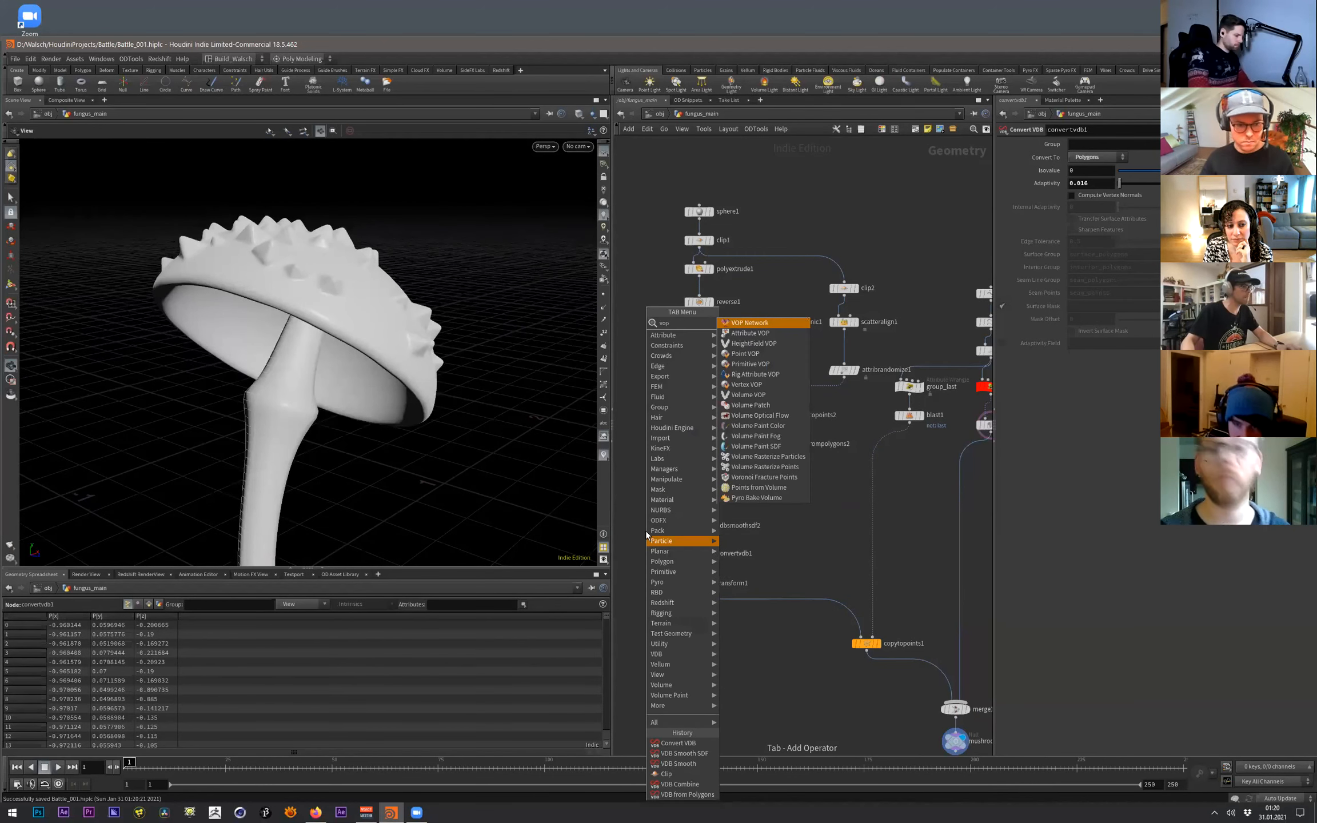
type(" vol")
key("Return")
left_click(647, 534)
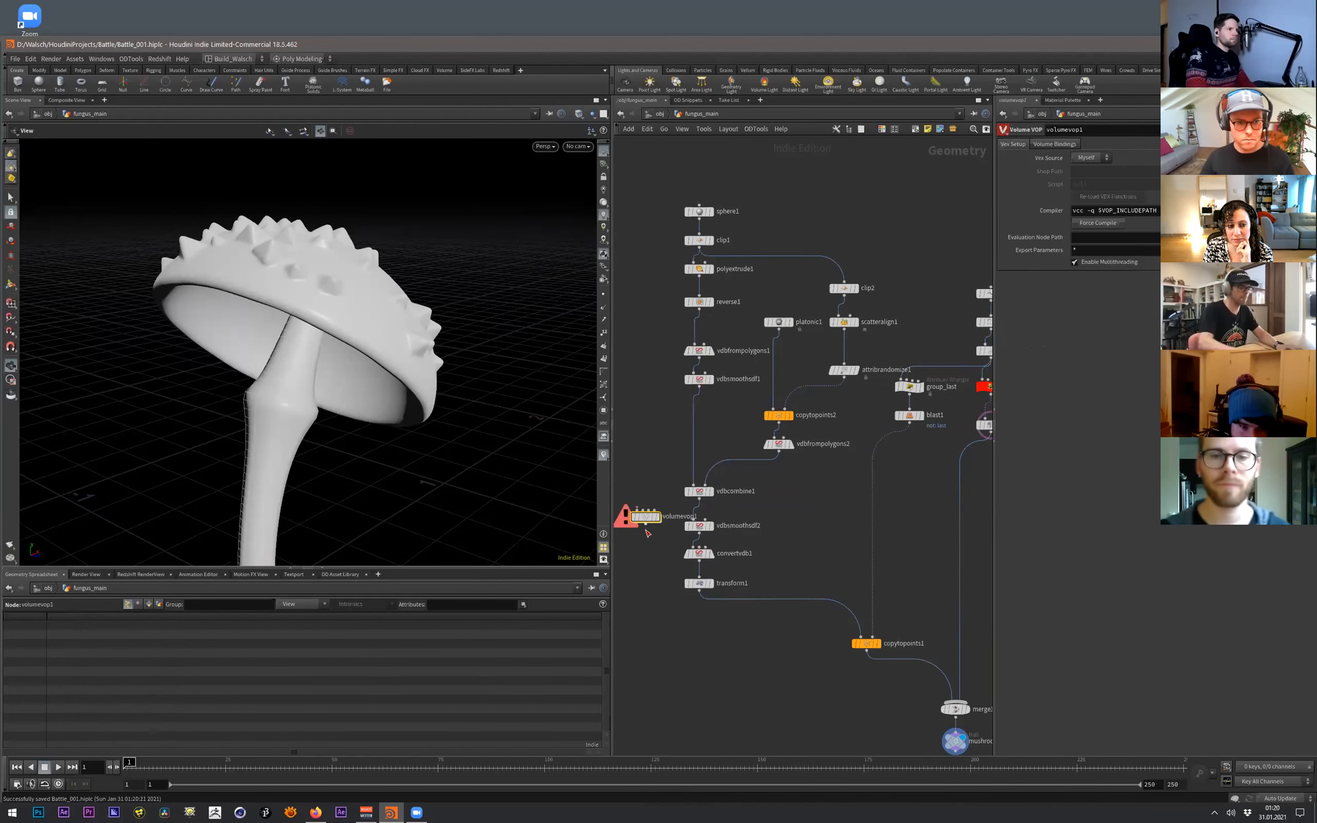
left_click_drag(648, 534, 702, 418)
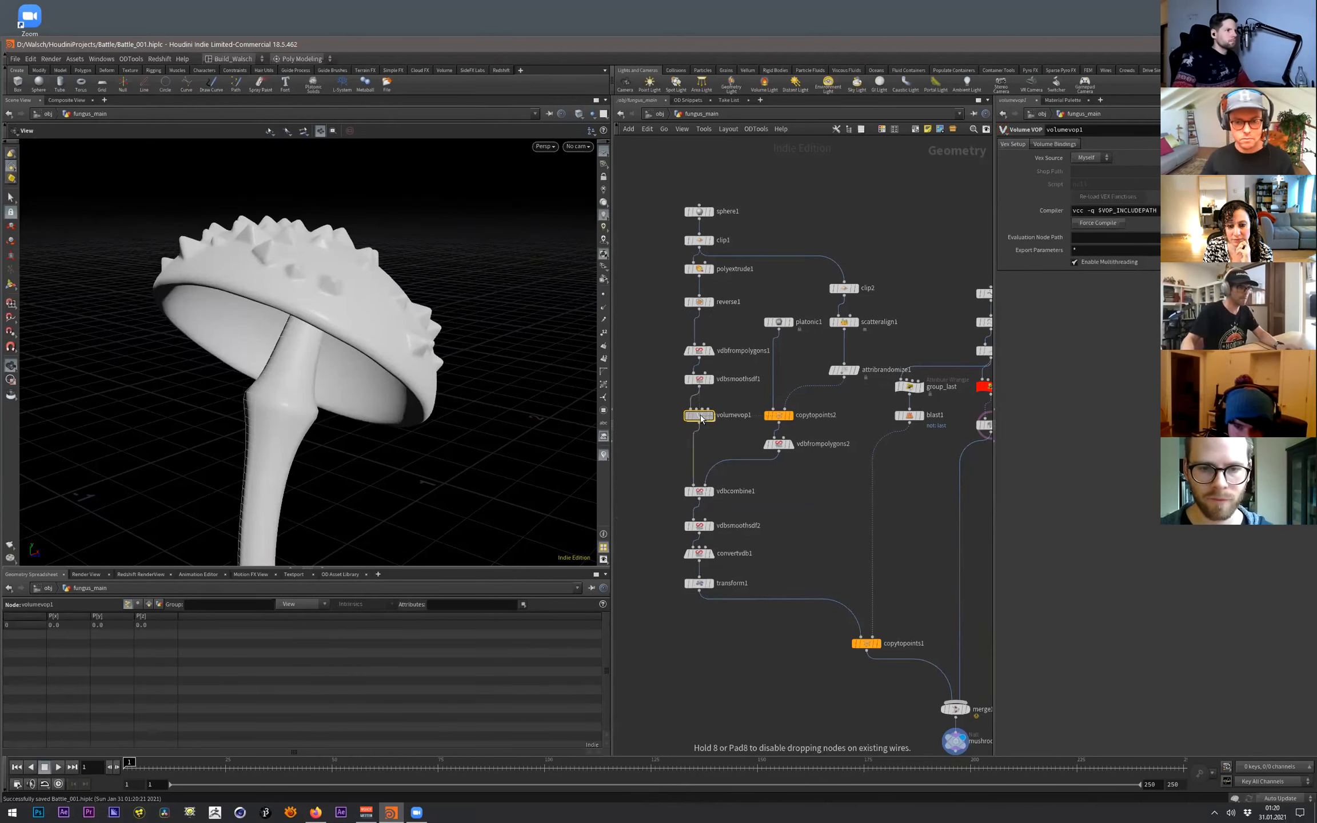
- Set vdbfrompolygons1's exterior band voxels to 10 and enable Fill Interior
left_click_drag(320, 348, 394, 360)
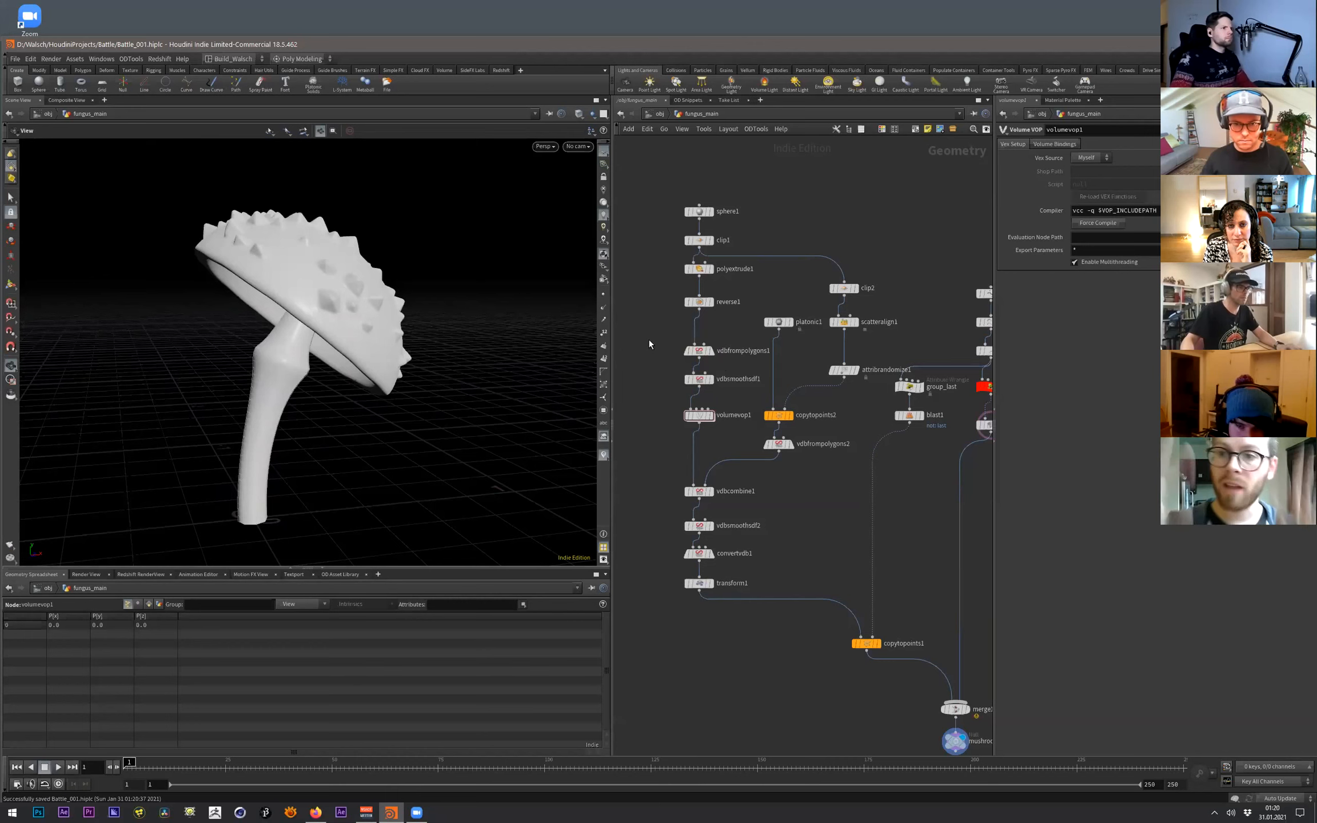
left_click(698, 351)
double_click(1081, 209)
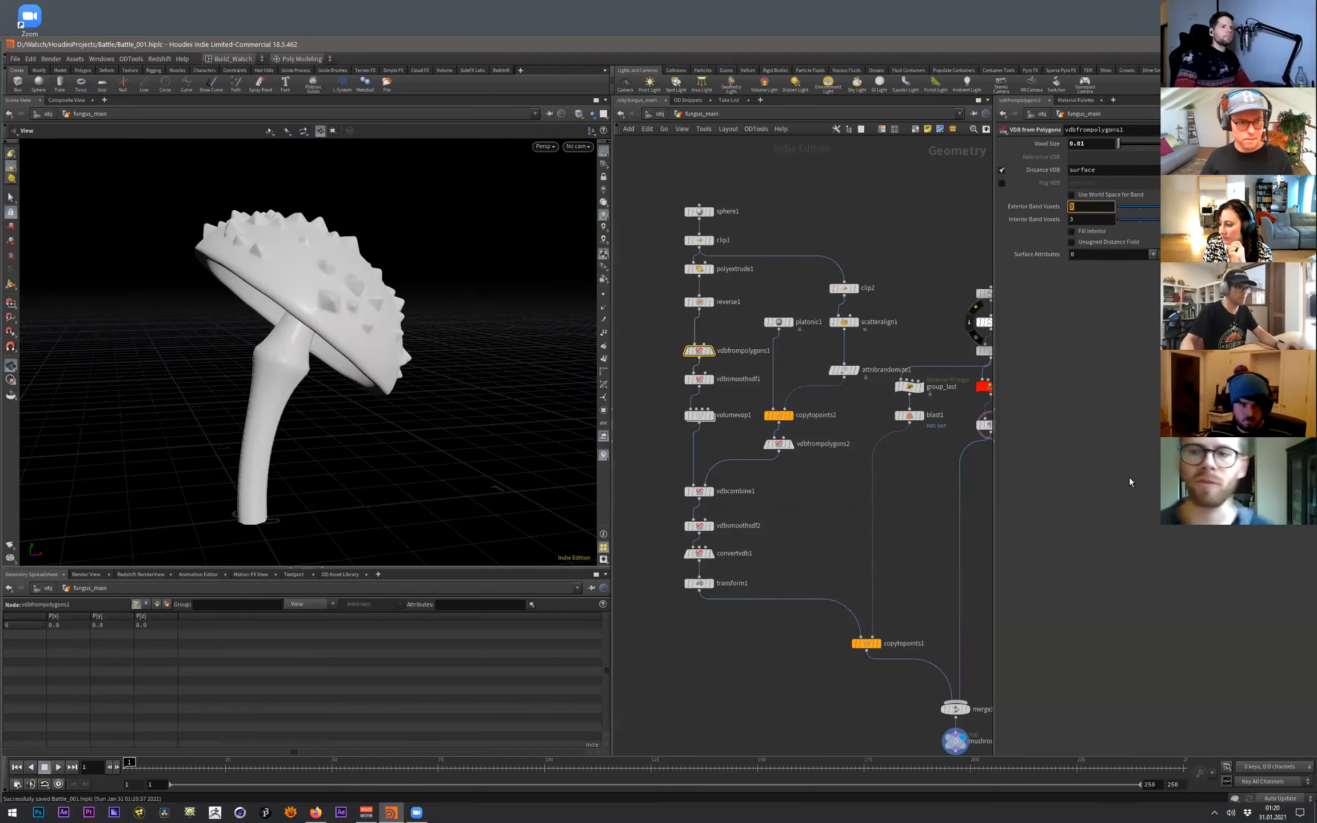
type("10")
key("Return")
left_click(1071, 230)
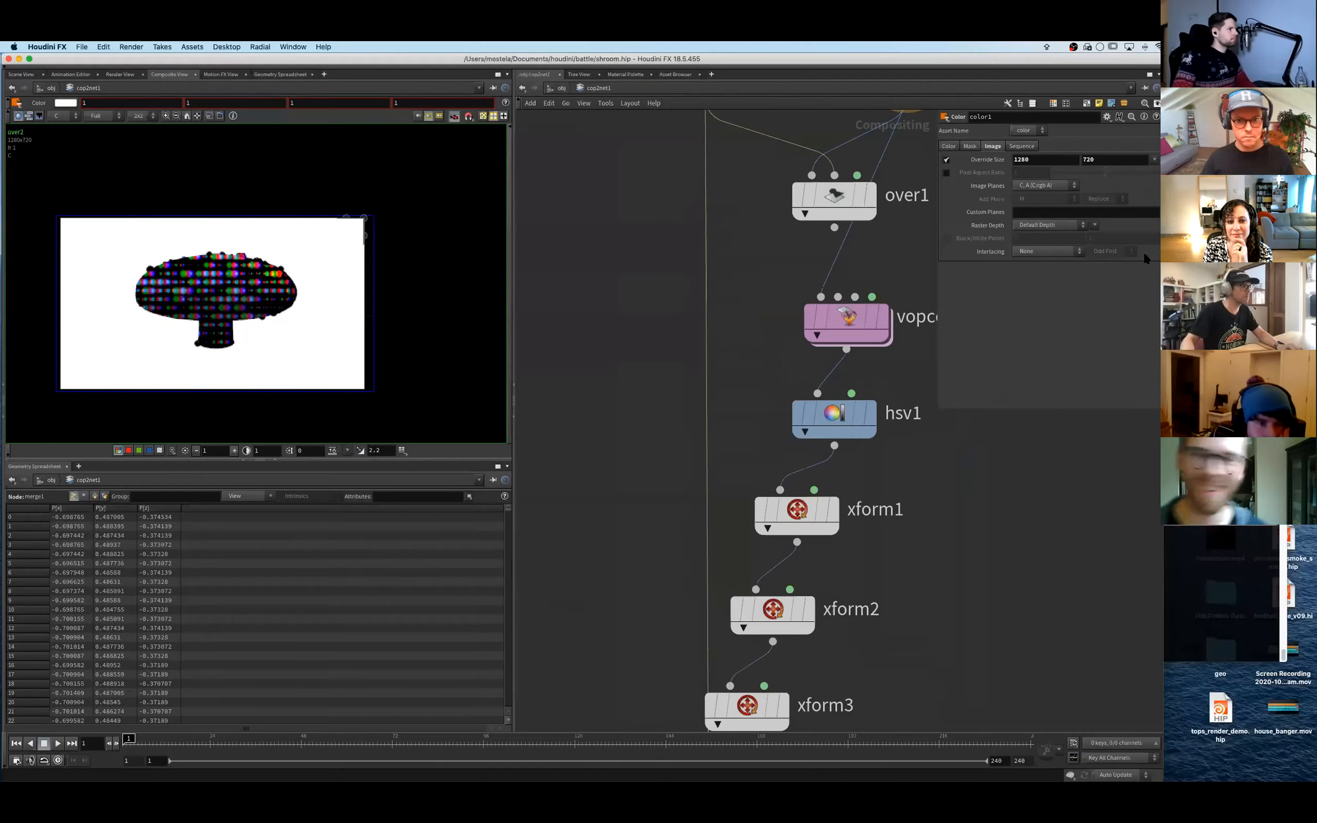
- Set over4's foreground and background weights to 0.275 in the compositing network
left_click_drag(1137, 251, 1081, 259)
left_click(1081, 263)
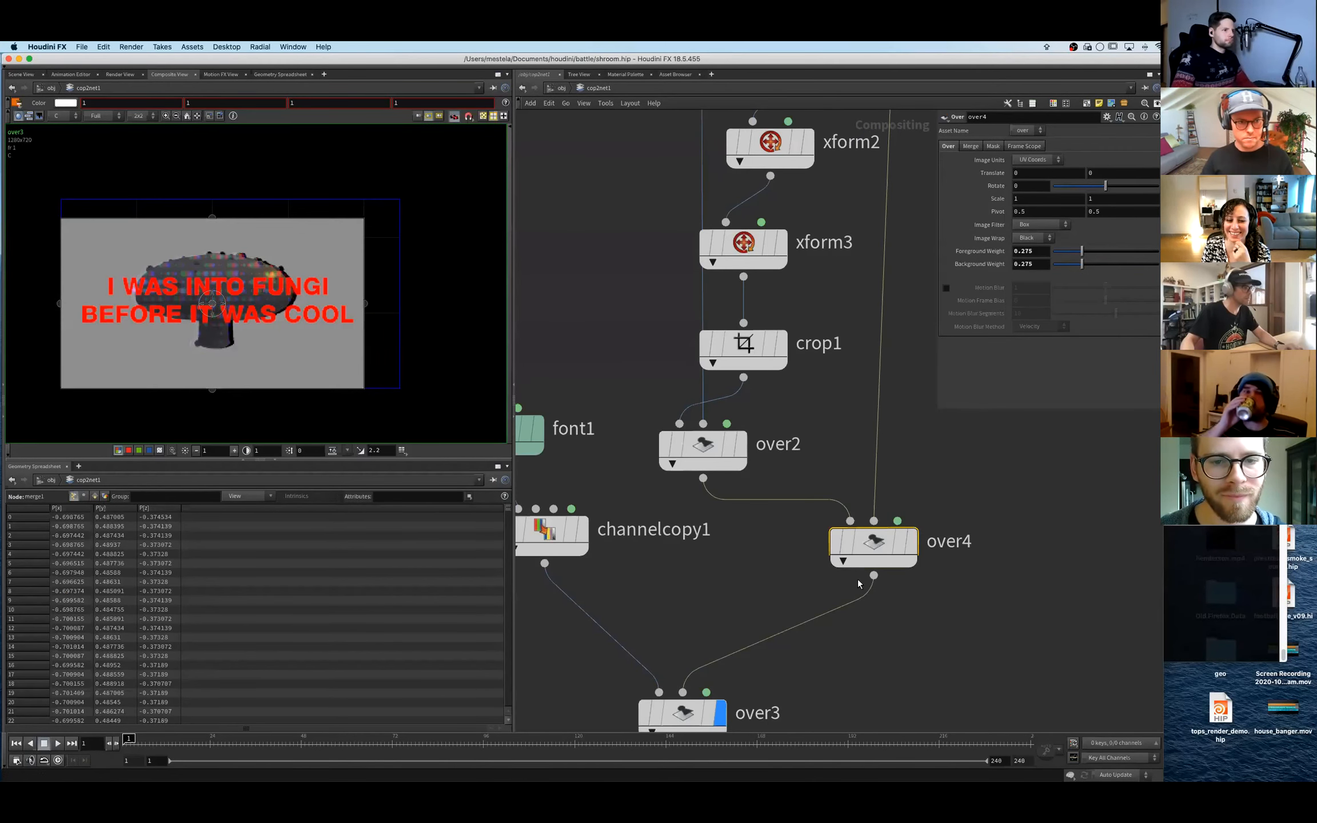
- Move the channelcopy1 and font1 nodes down closer to over3
middle_click_drag(804, 495, 826, 444)
scroll(598, 517, "down", 1)
middle_click_drag(598, 517, 696, 472)
left_click_drag(667, 434, 641, 502)
left_click_drag(635, 340, 649, 408)
middle_click_drag(659, 366, 652, 361)
- Enter volumevop1's internal network and bring up the node search
key("h")
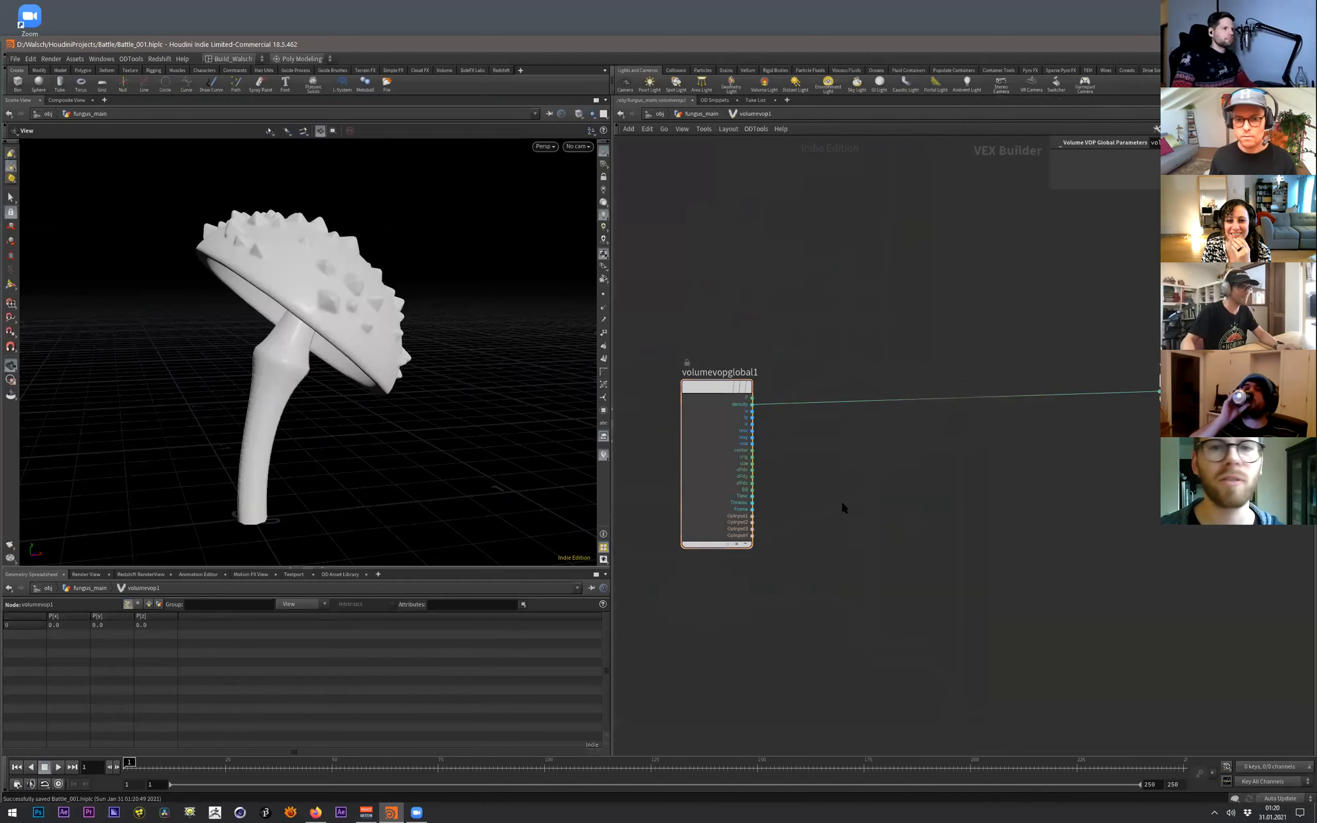
key("Tab")
mouse_move(825, 505)
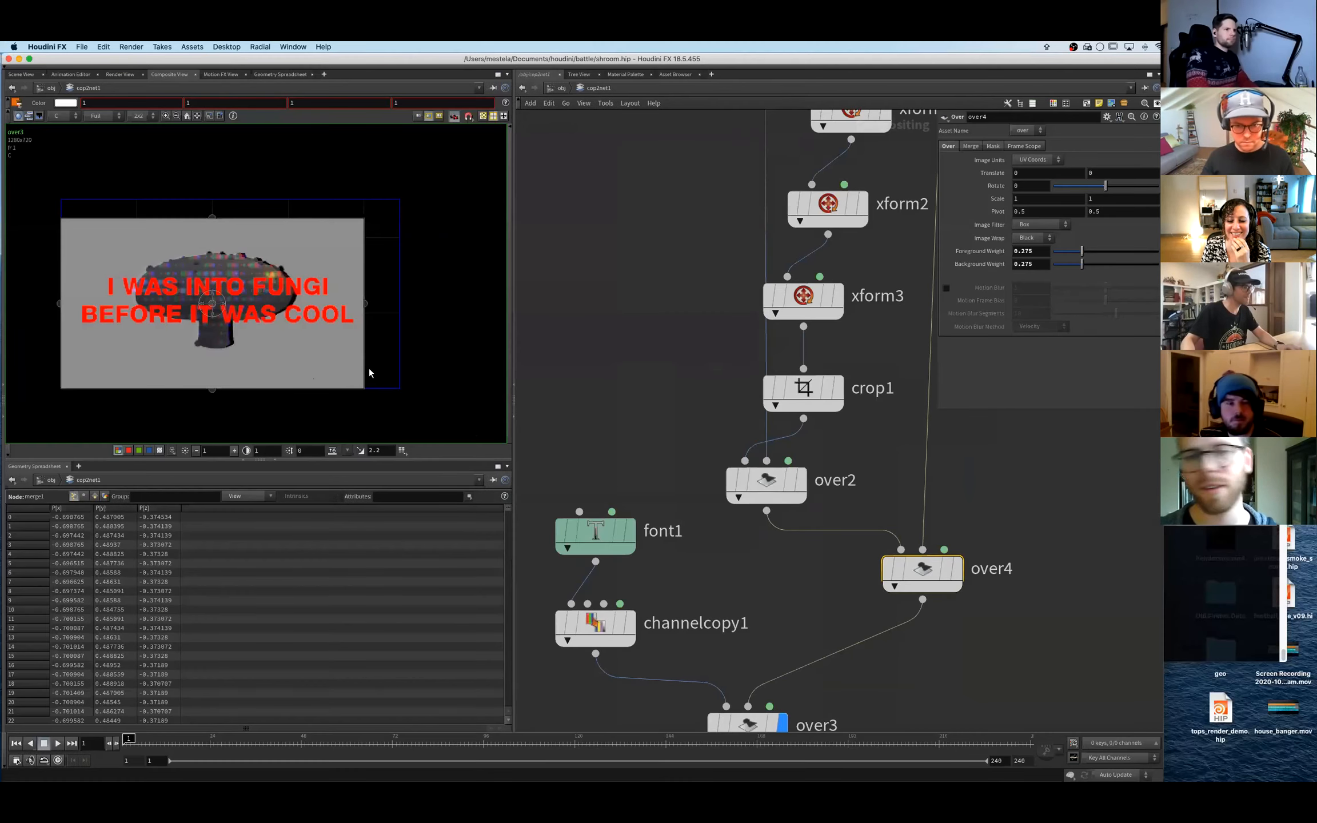
- Reset over4's background weight to 1 and set its foreground weight to 0.25
middle_click_drag(368, 368, 449, 359)
scroll(451, 359, "up", 1)
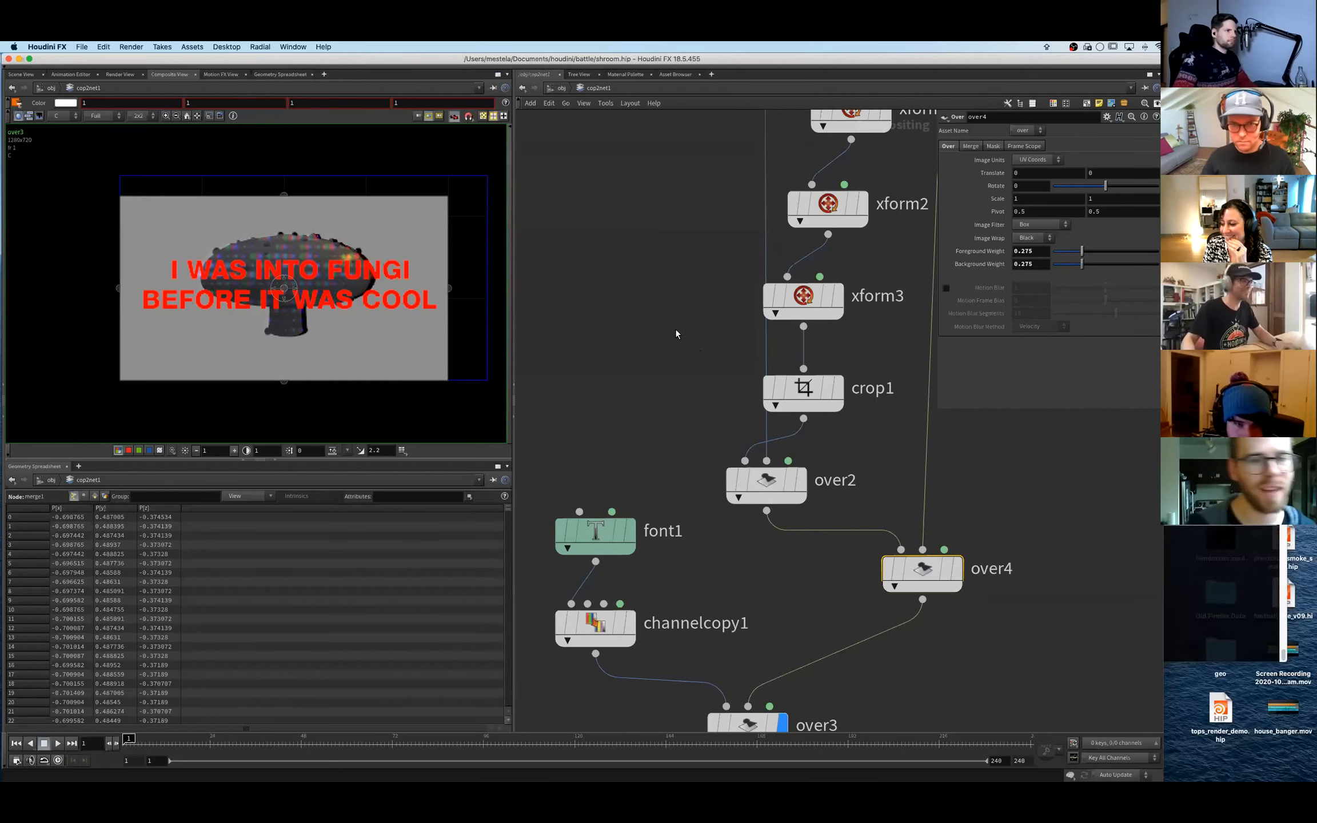
scroll(675, 334, "up", 5)
scroll(926, 372, "down", 8)
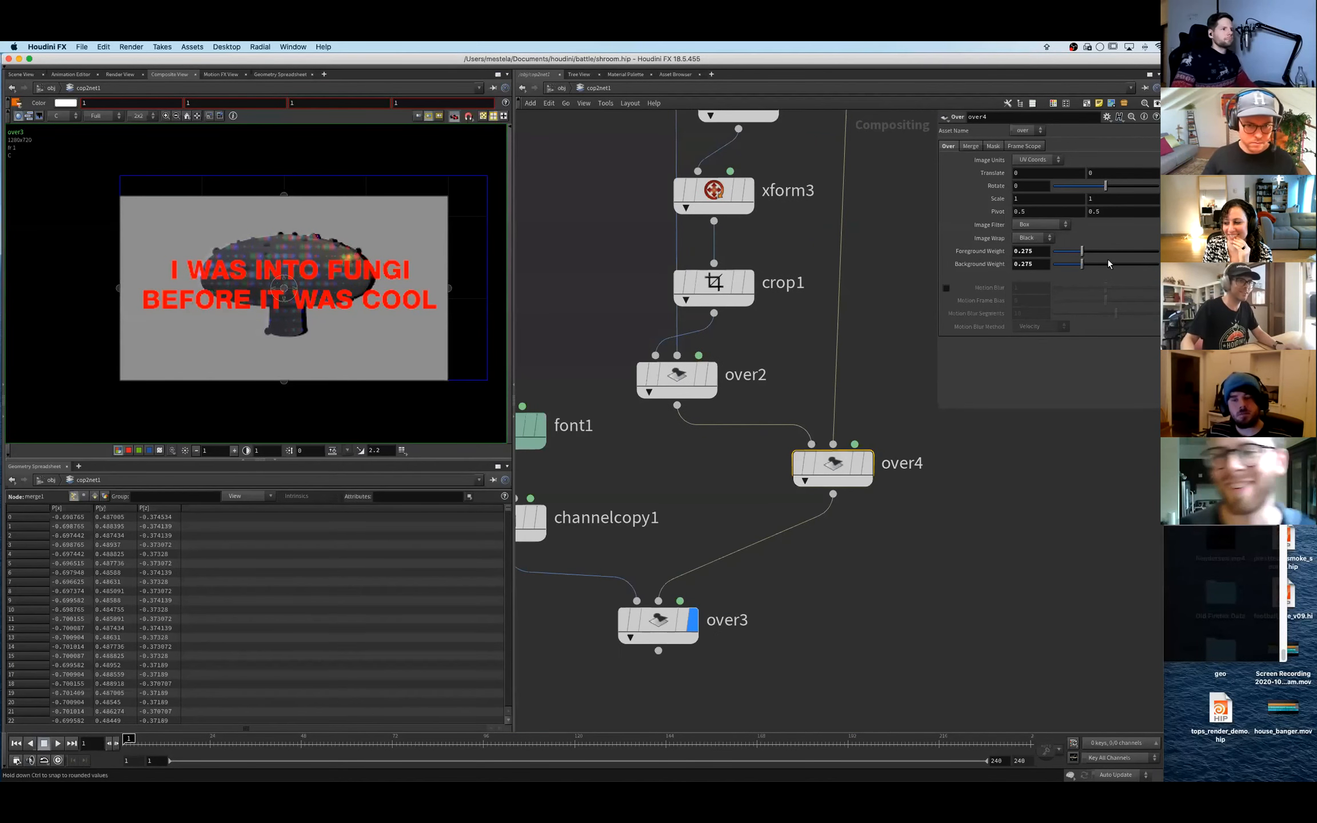
middle_click(1048, 268, "ctrl")
mouse_move(1078, 252)
left_mouse_down()
mouse_move(1066, 252)
mouse_move(1081, 251)
left_mouse_up()
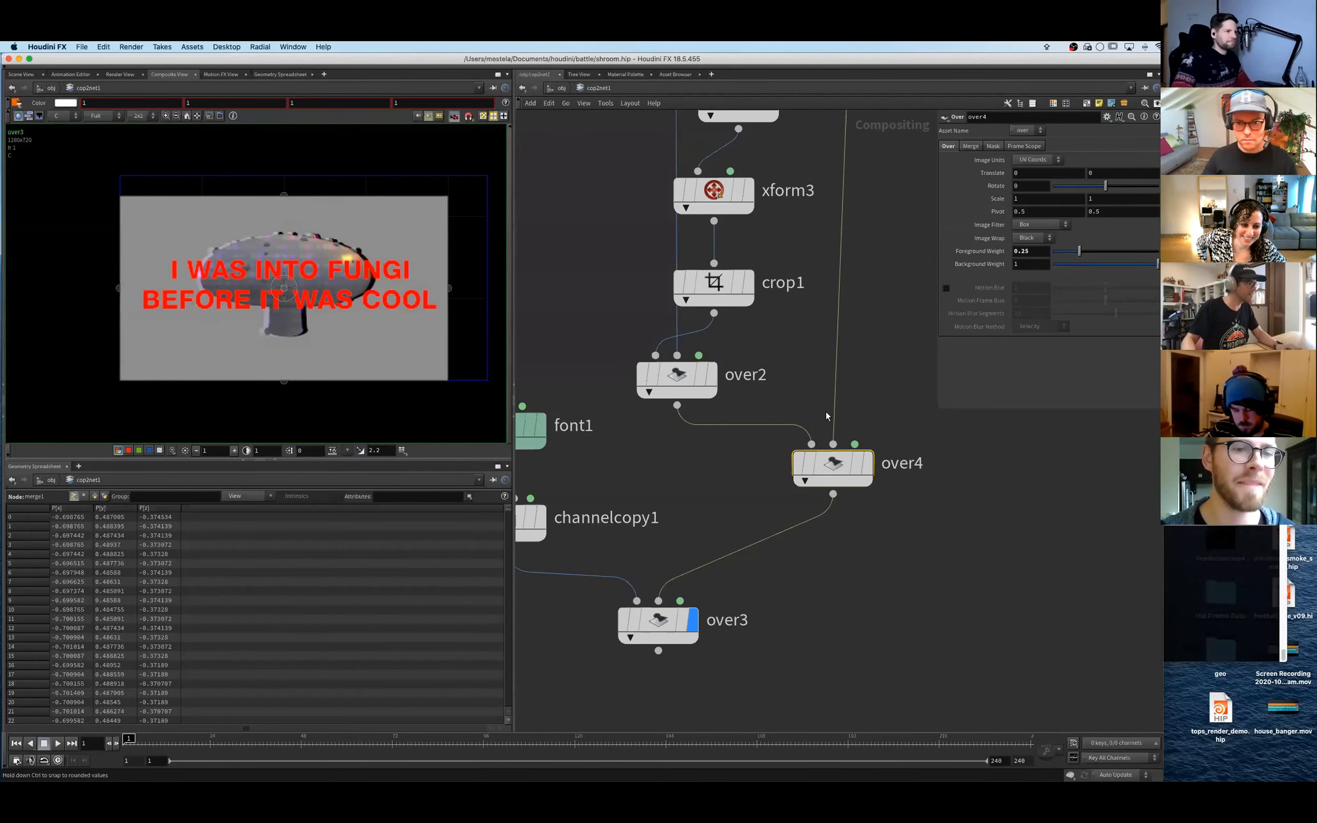
- Change font1's text color to a pale cream, near white
middle_click_drag(827, 417, 1039, 376)
left_click(714, 387)
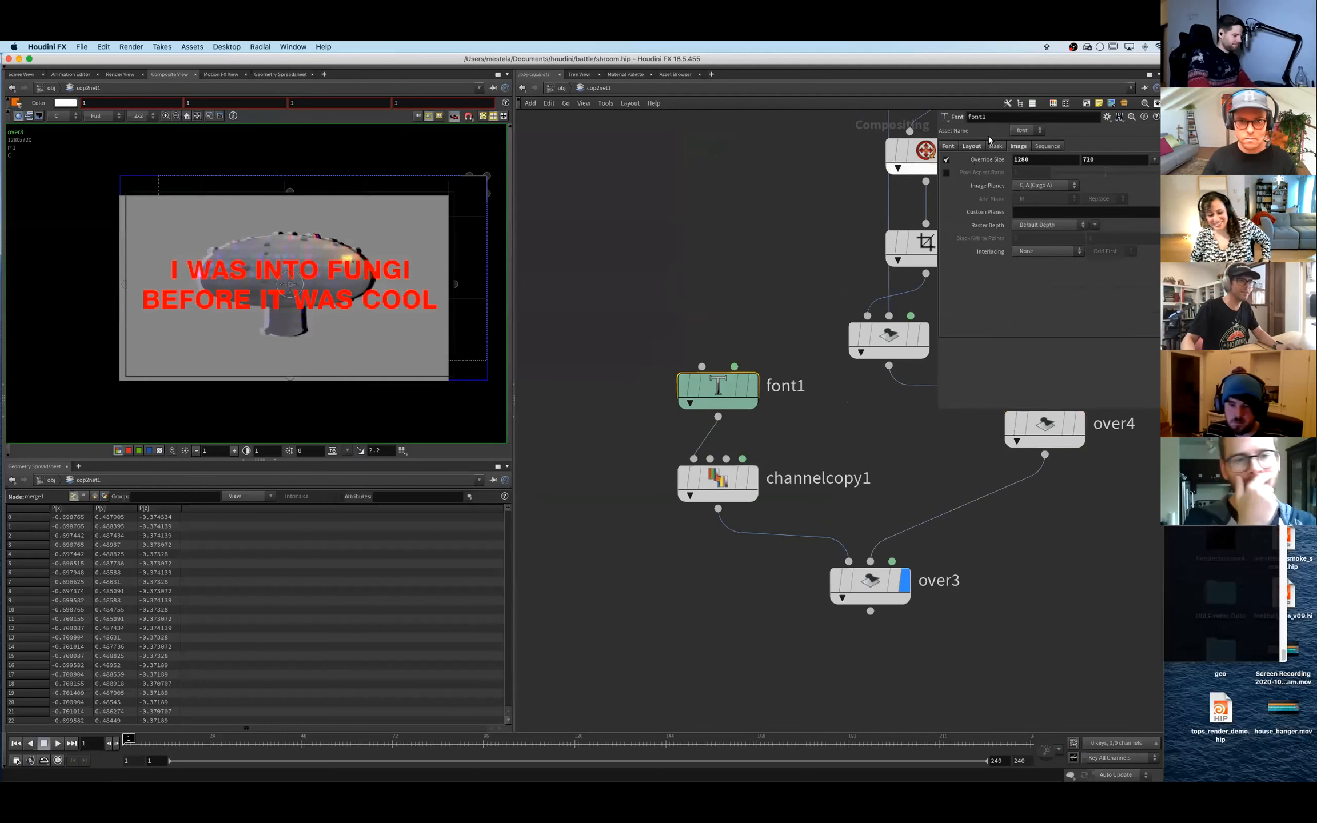
left_click(971, 146)
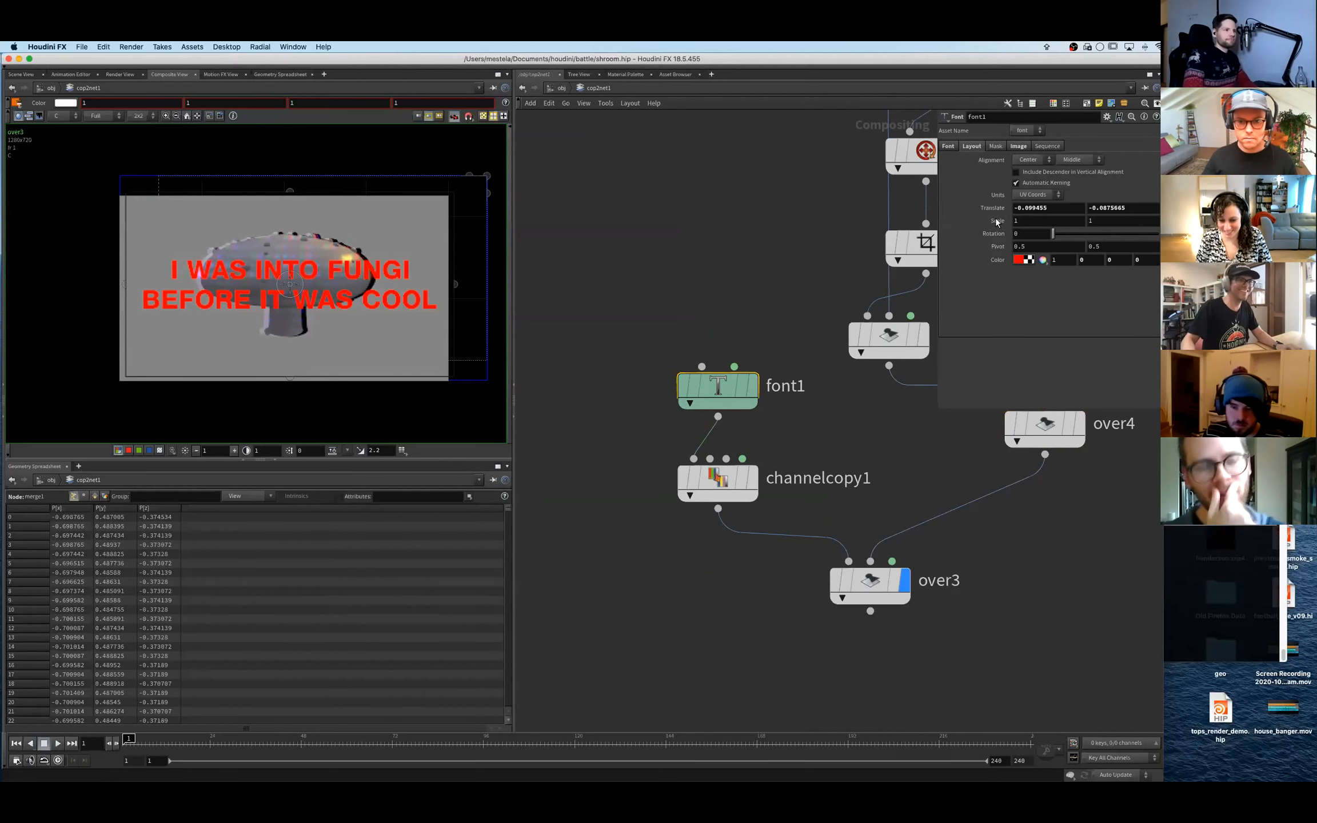
left_click(1017, 261)
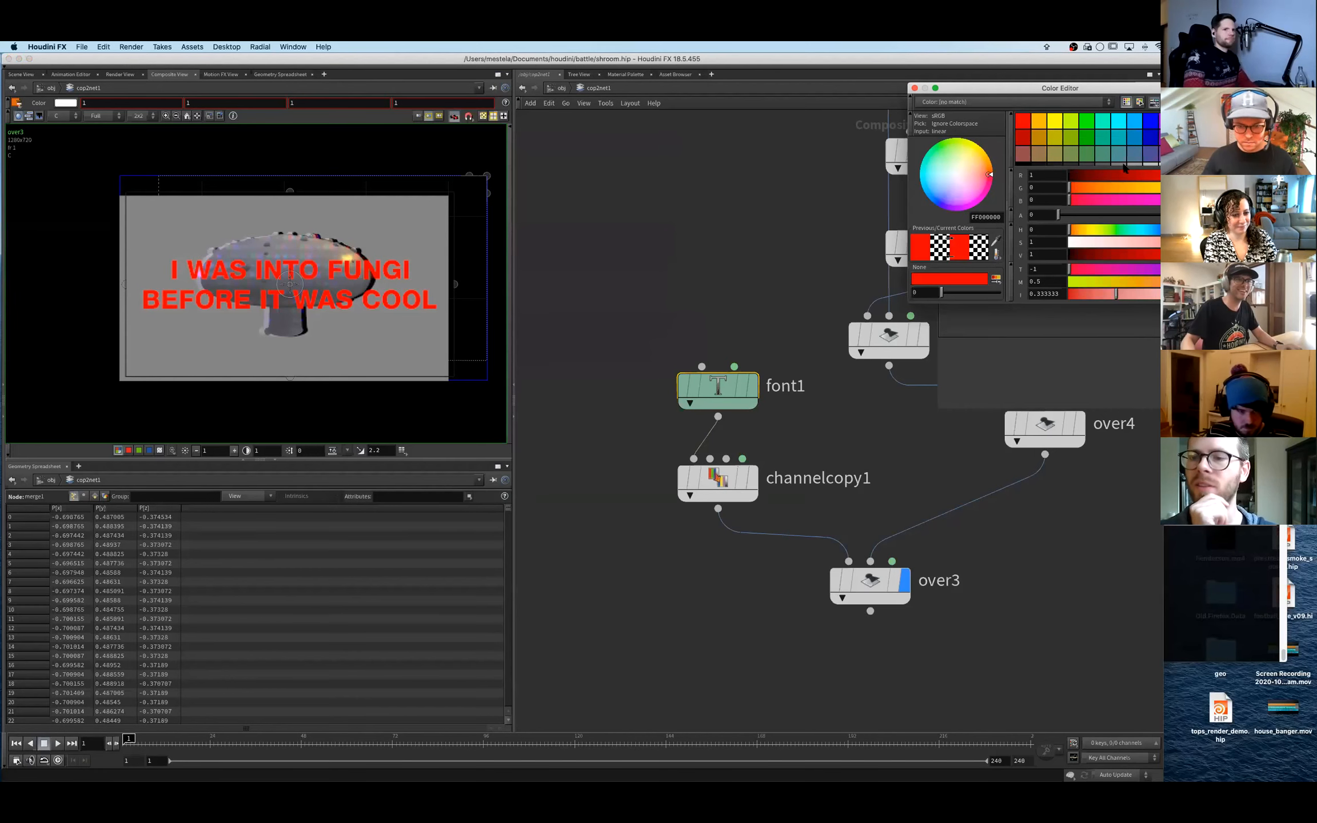
left_click(959, 176)
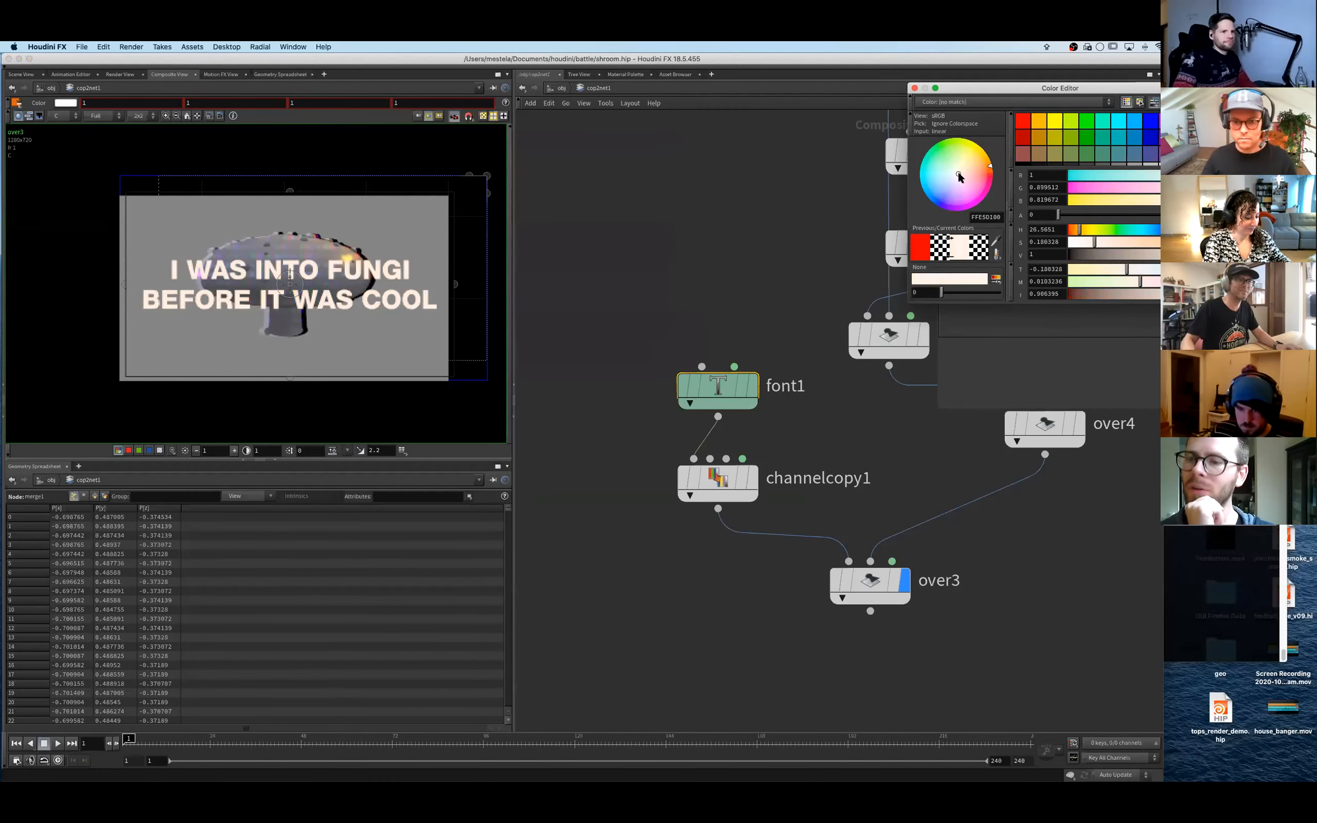
- Close the color editor, then reveal the composite viewer's display options and hide the transform handles and frame outlines
left_click(914, 89)
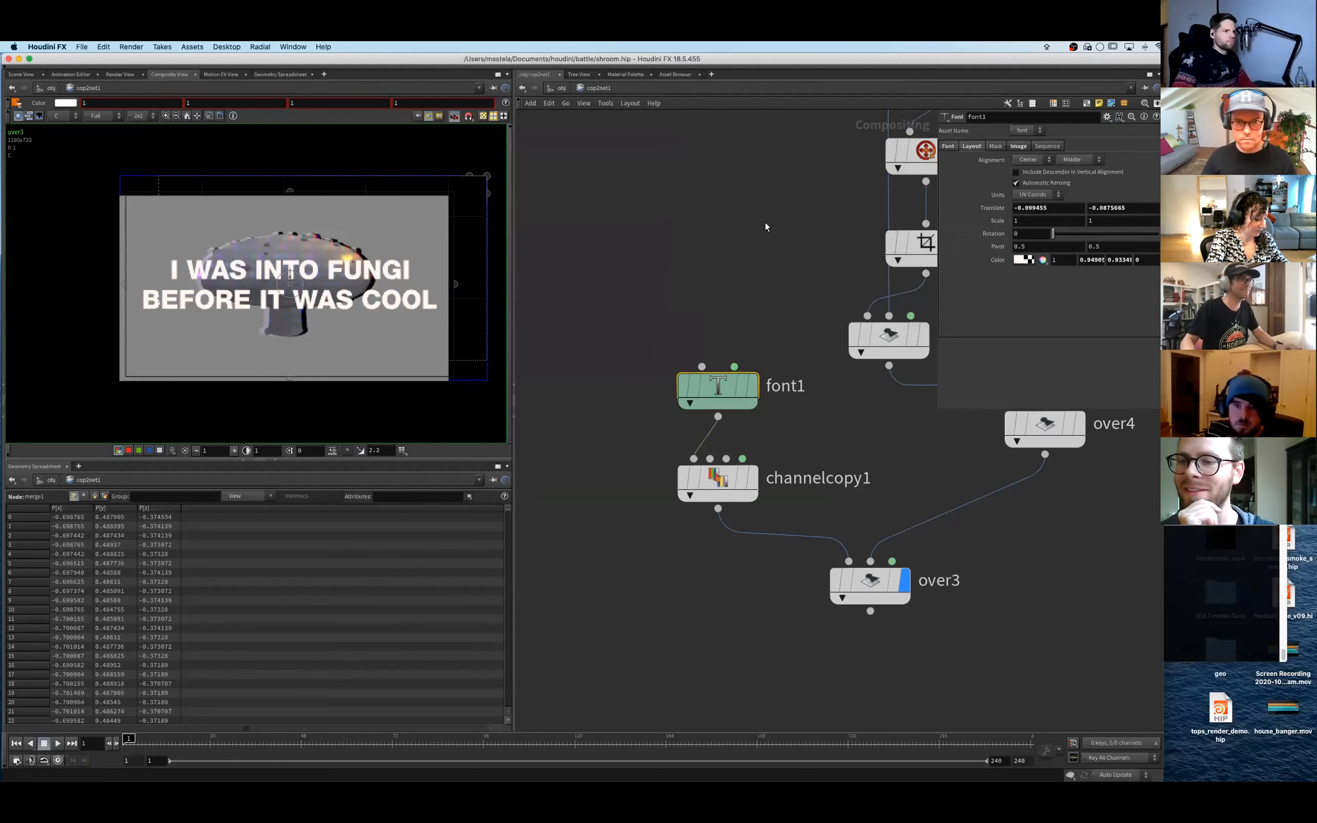
scroll(659, 394, "up", 10)
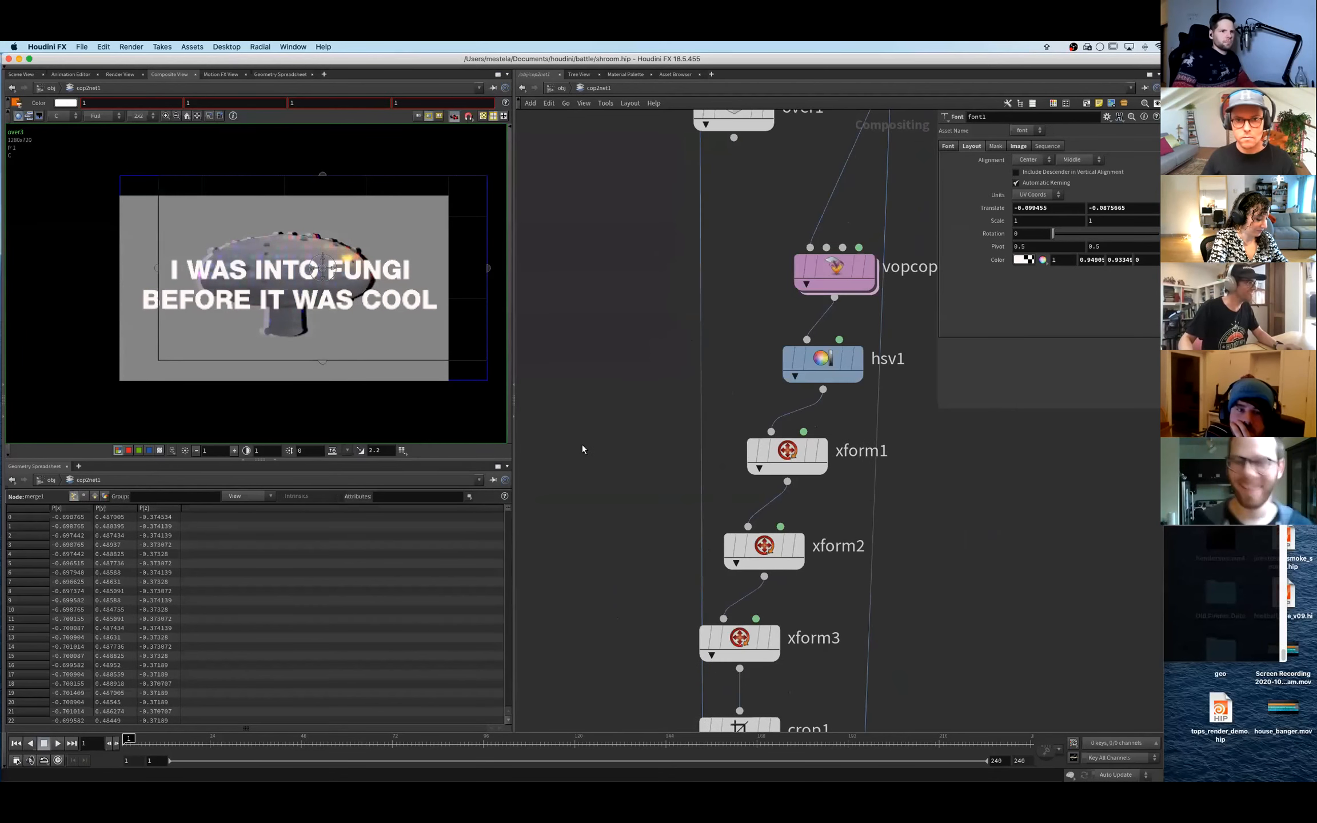
scroll(734, 483, "down", 10)
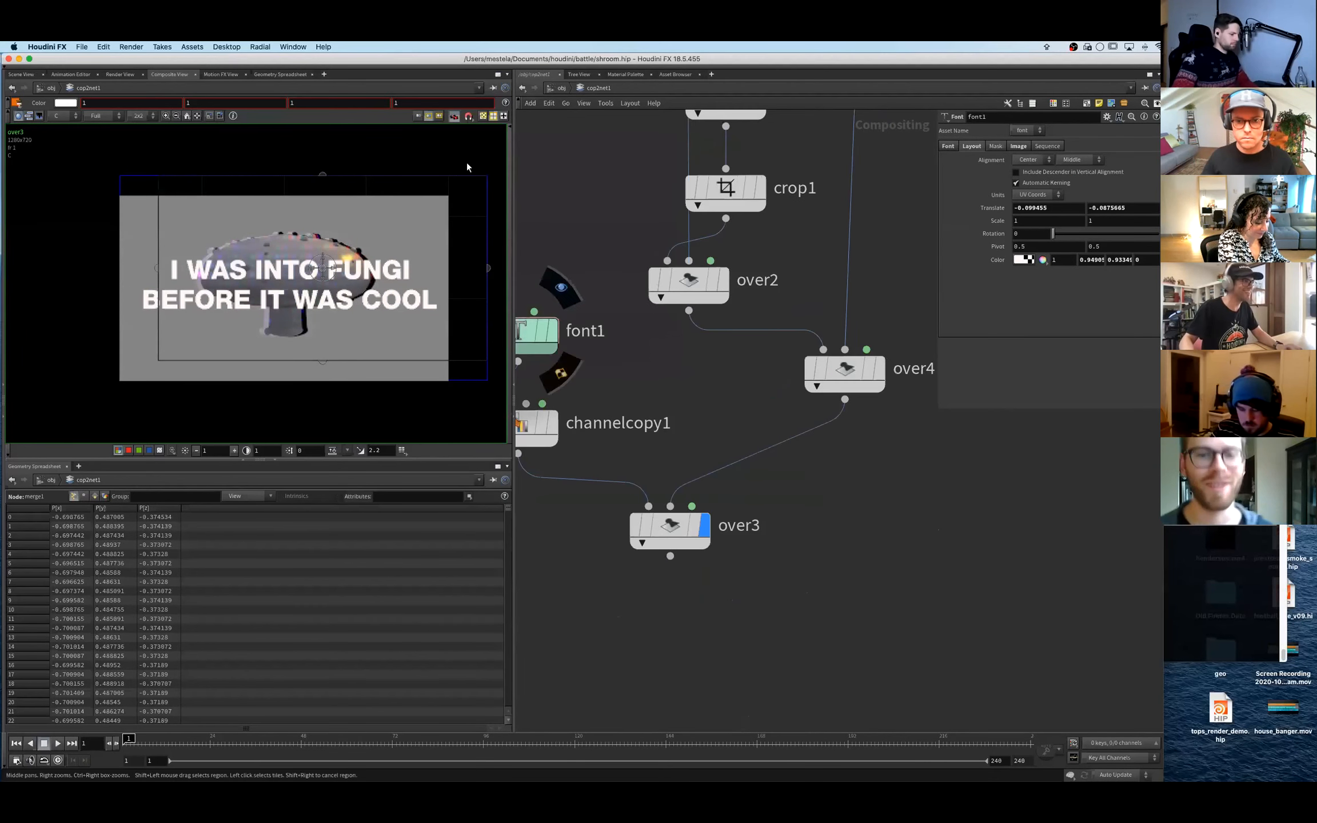
left_click(508, 154)
left_click(505, 154)
left_click(505, 154)
left_click(504, 181)
left_click(503, 192)
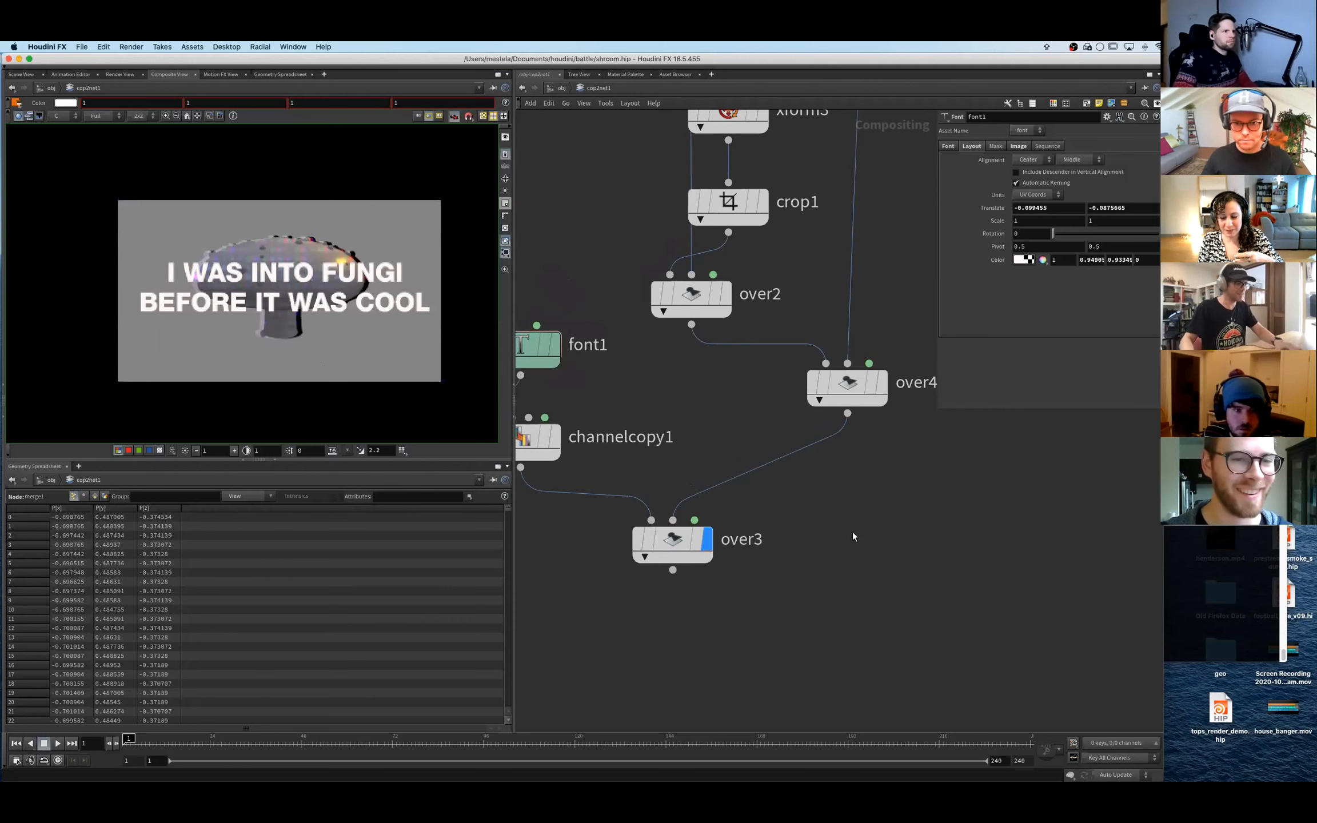
key("u")
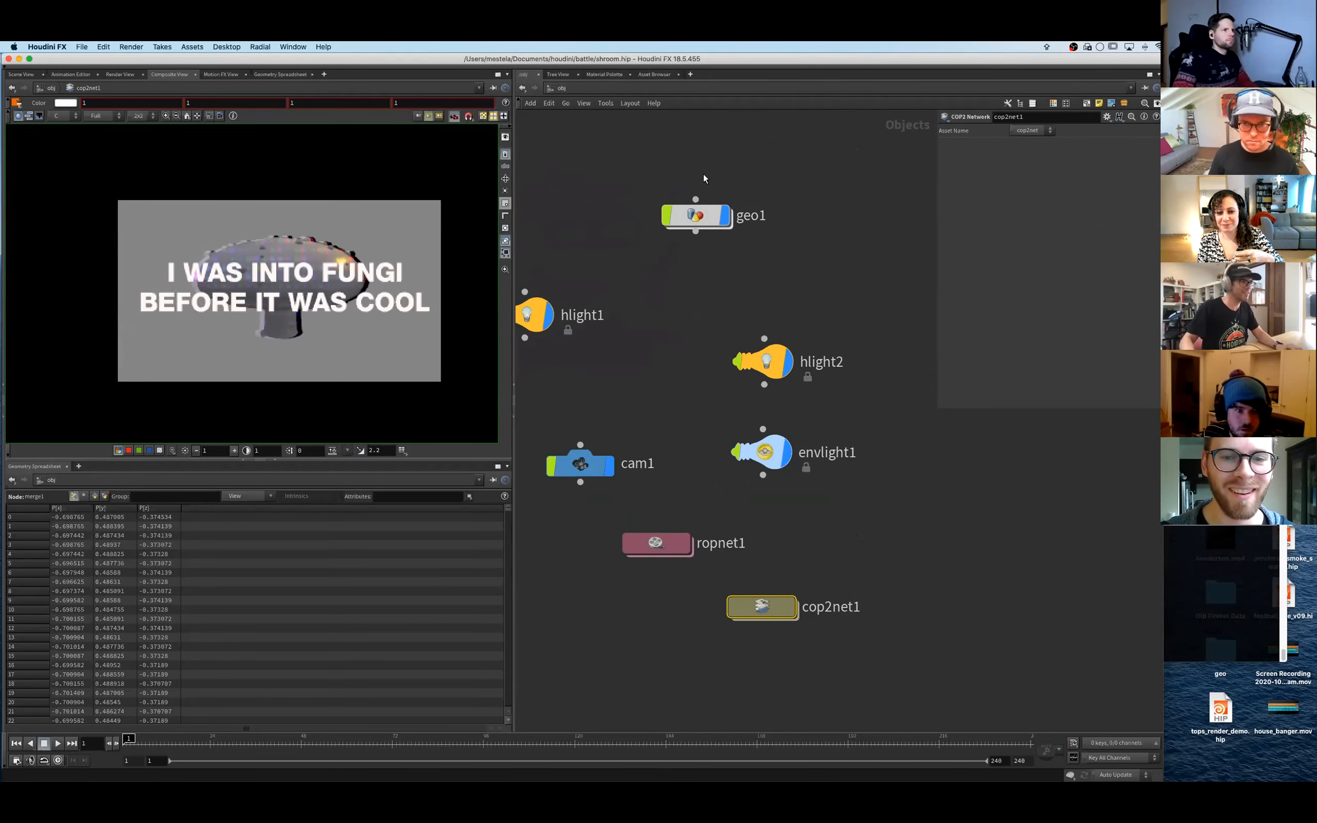
double_click(695, 214)
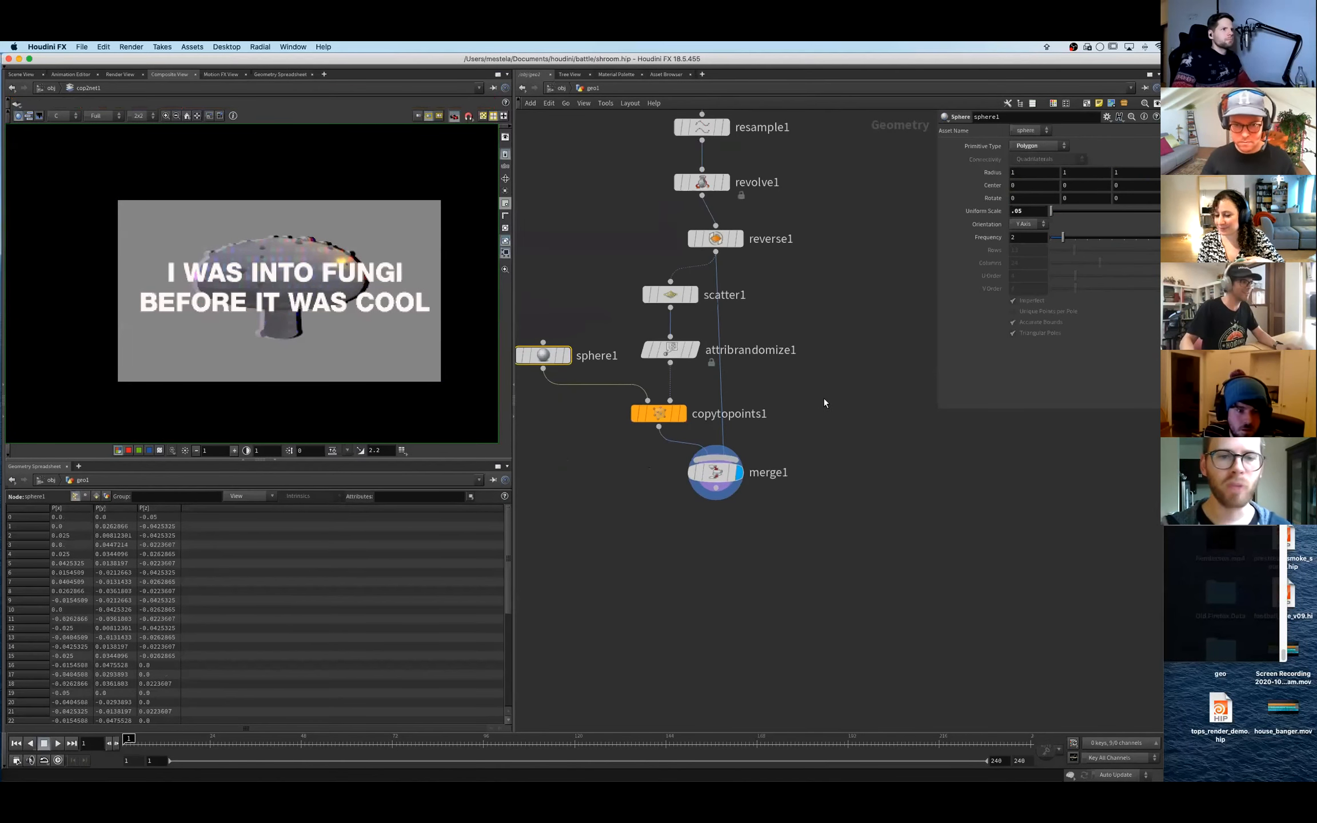
key("Tab")
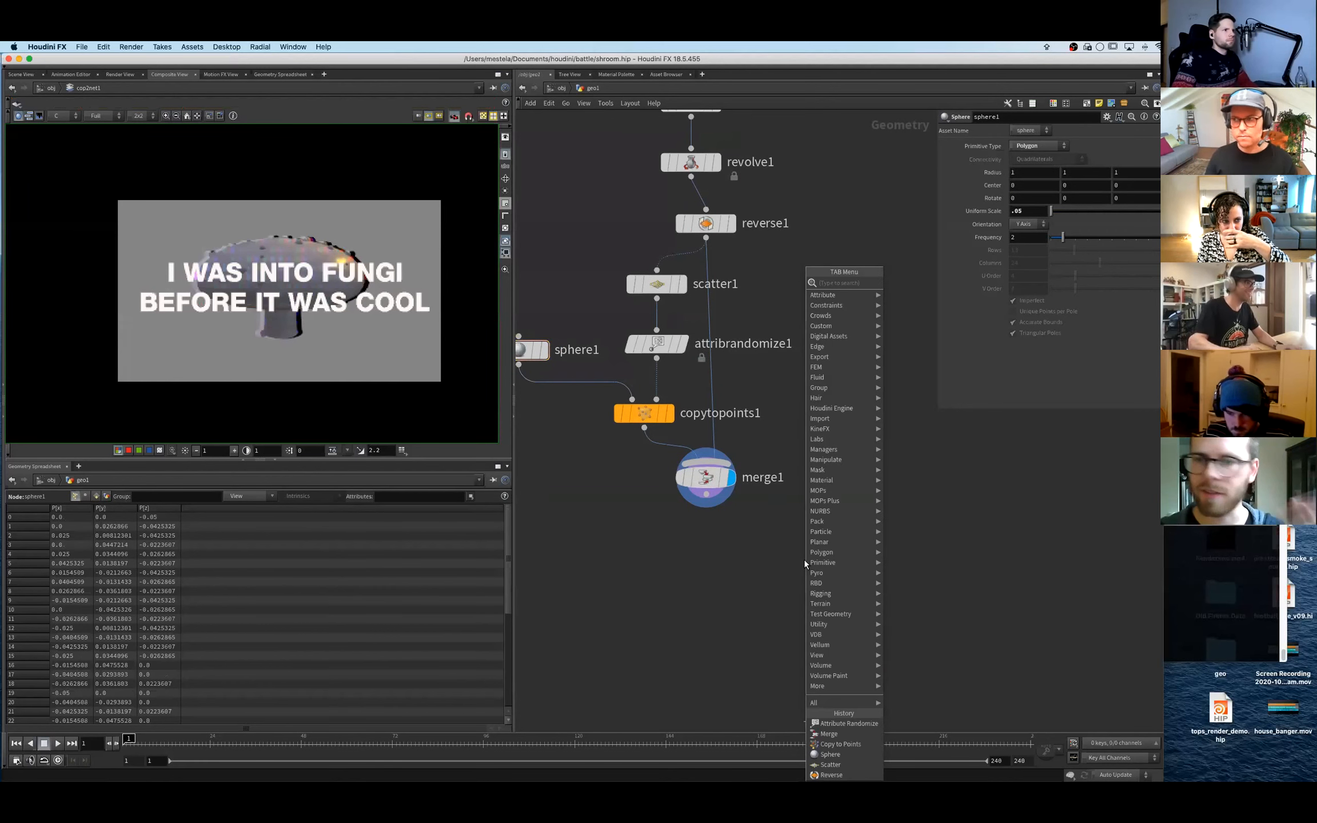
left_click(745, 549)
middle_click_drag(784, 539, 824, 493)
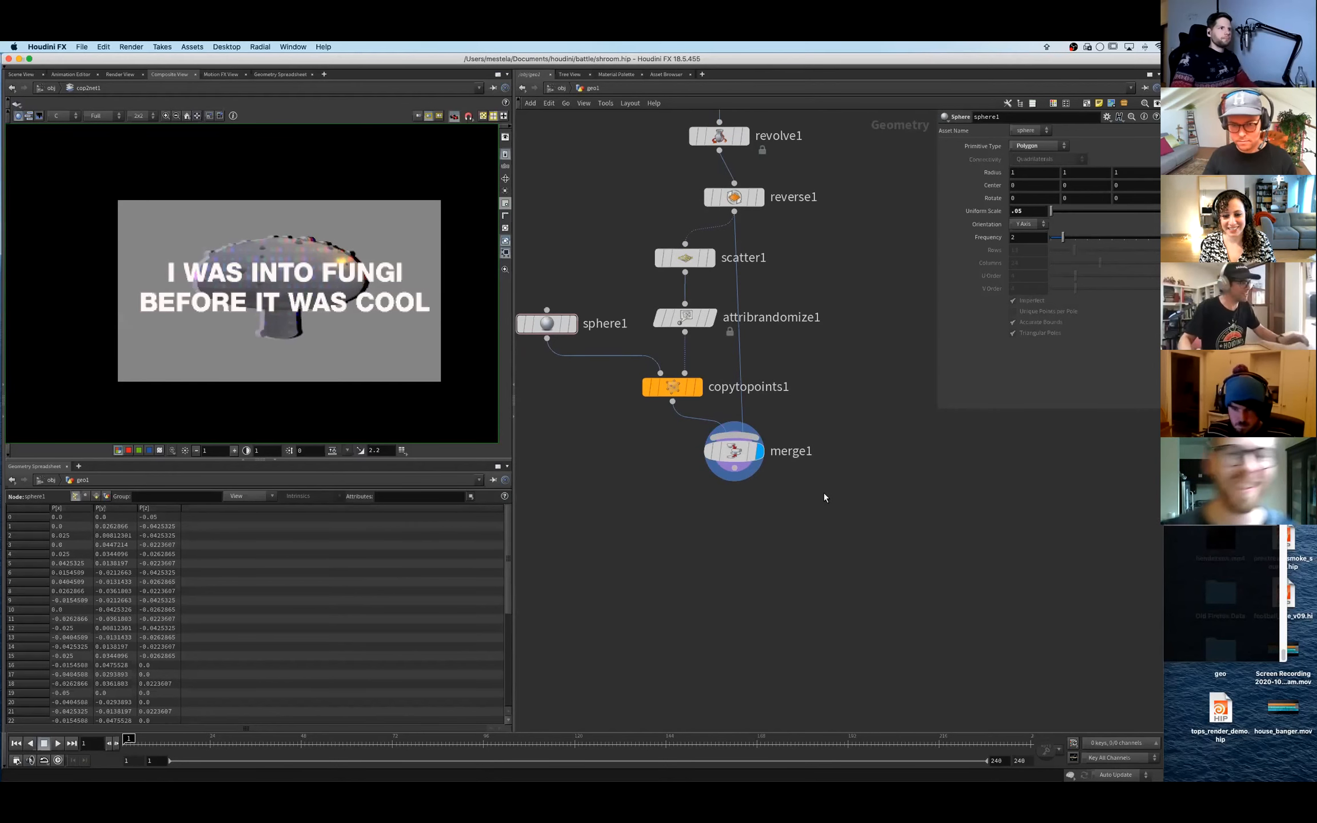
key("Tab")
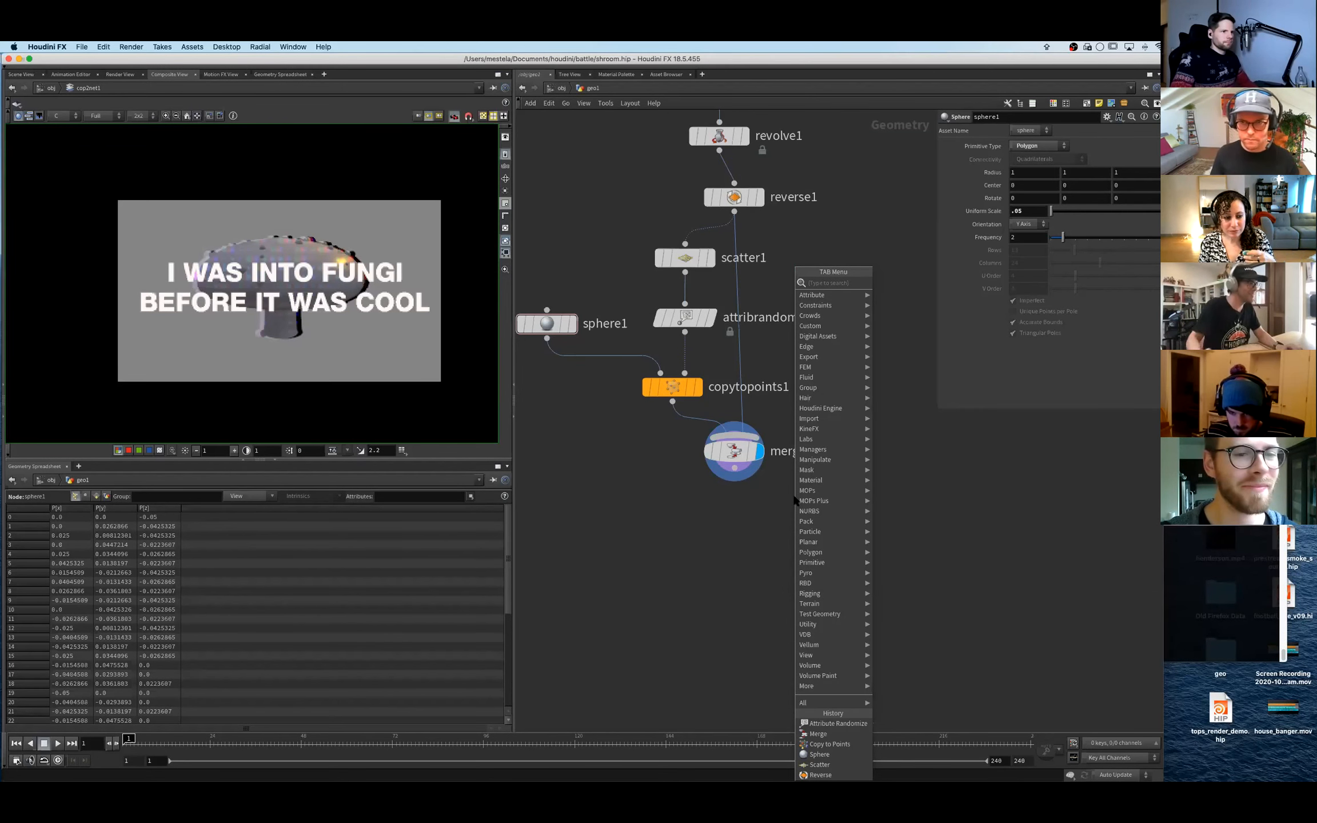
key("Escape")
scroll(758, 532, "left", 5)
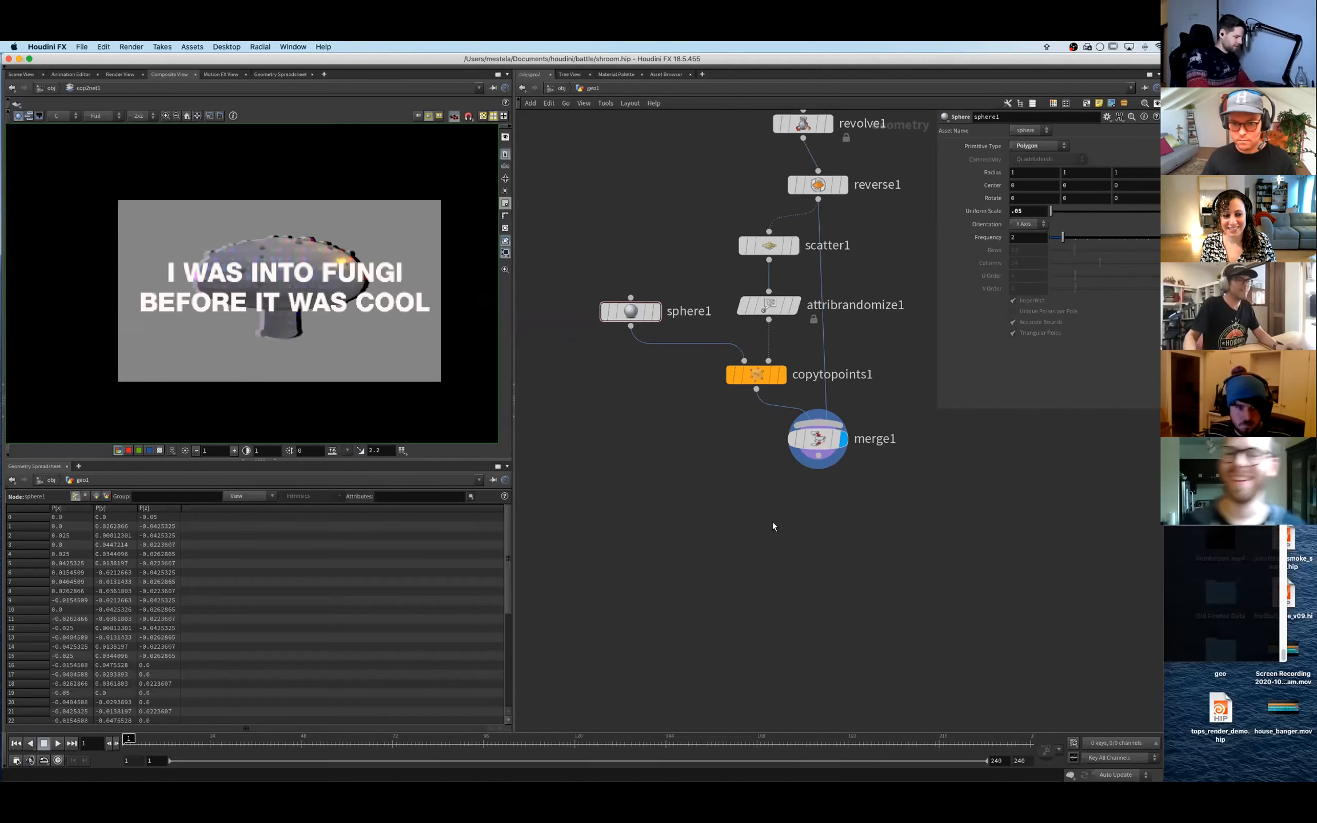
key("u")
middle_click_drag(757, 639, 825, 323)
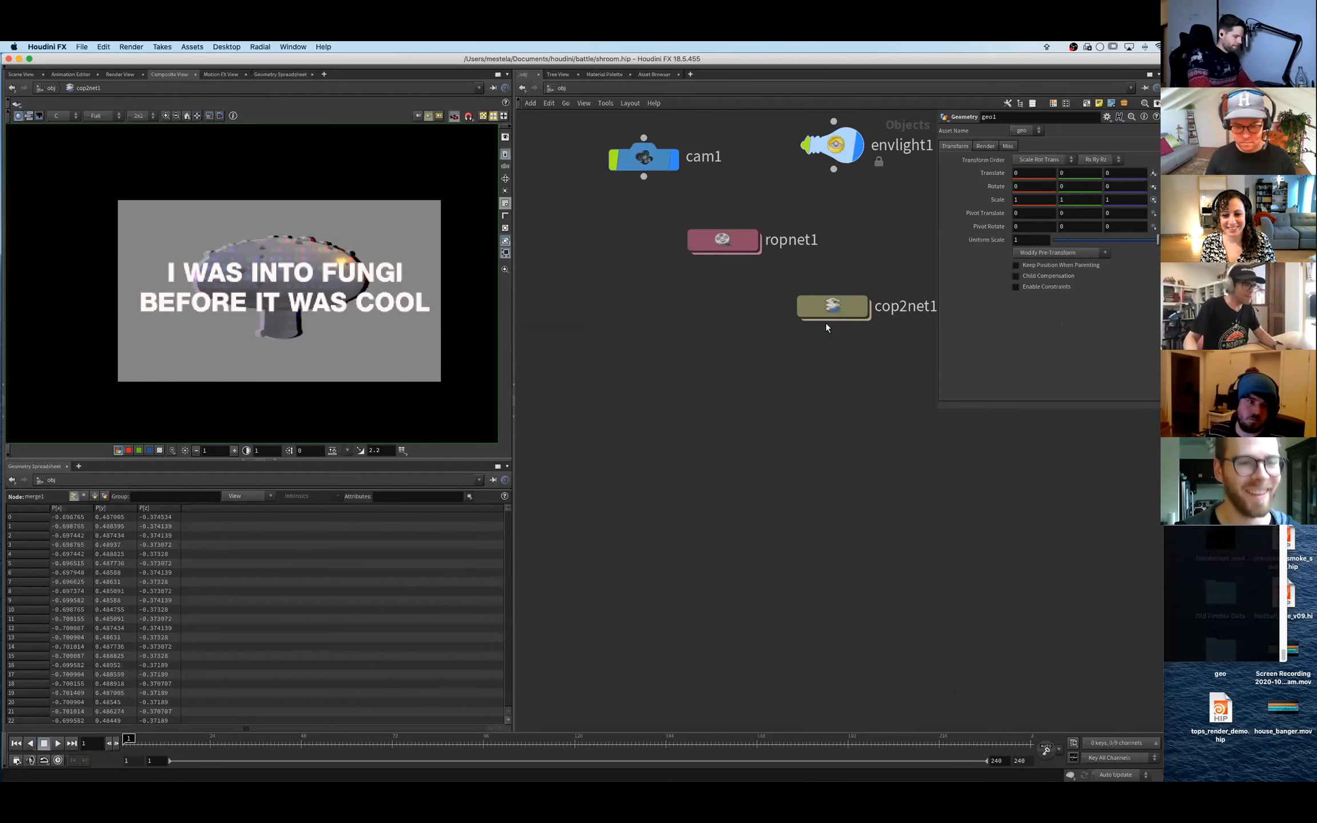
double_click(825, 312)
- Add a Blur node below over3, feed it from over3, display its result and set the blur size to 26
scroll(757, 517, "up", 2)
key("Tab")
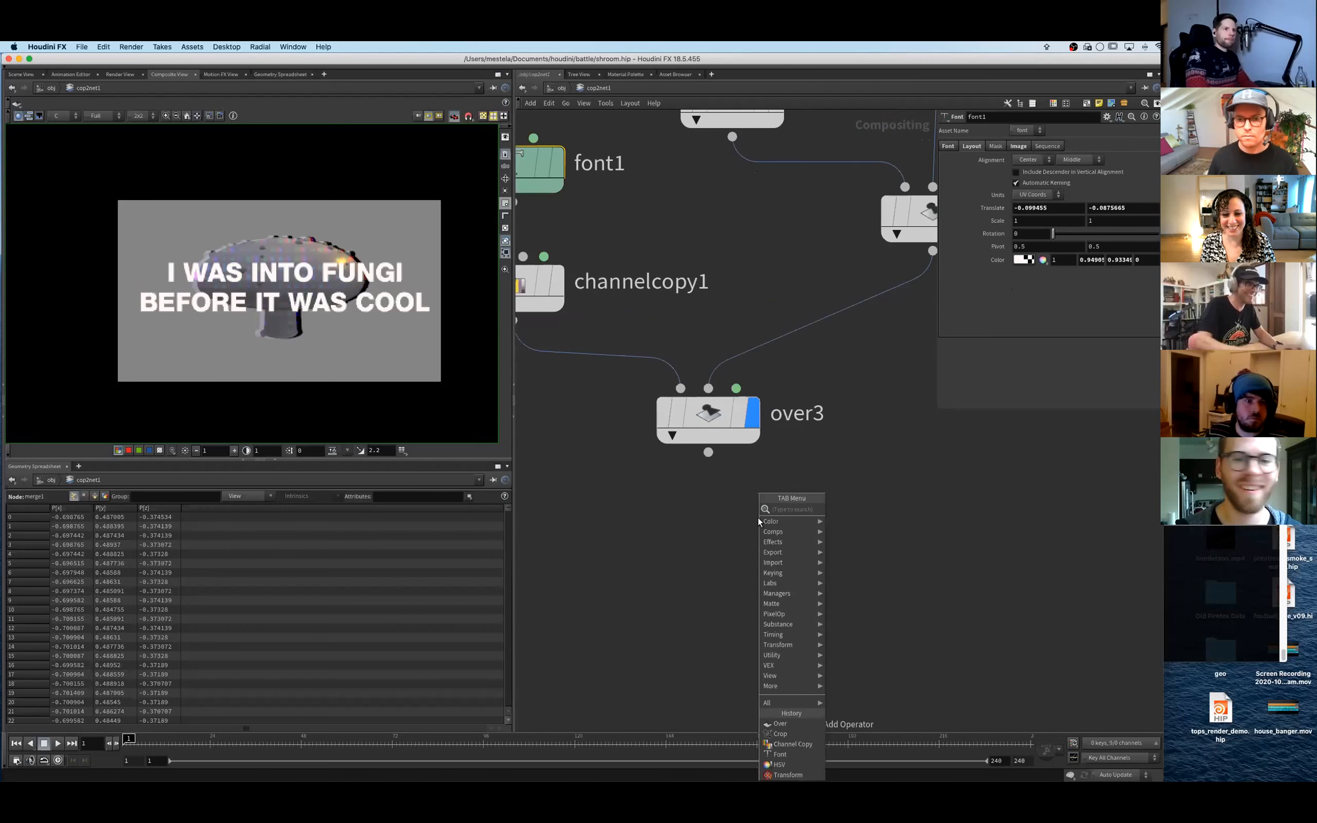
type("blur")
key("Return")
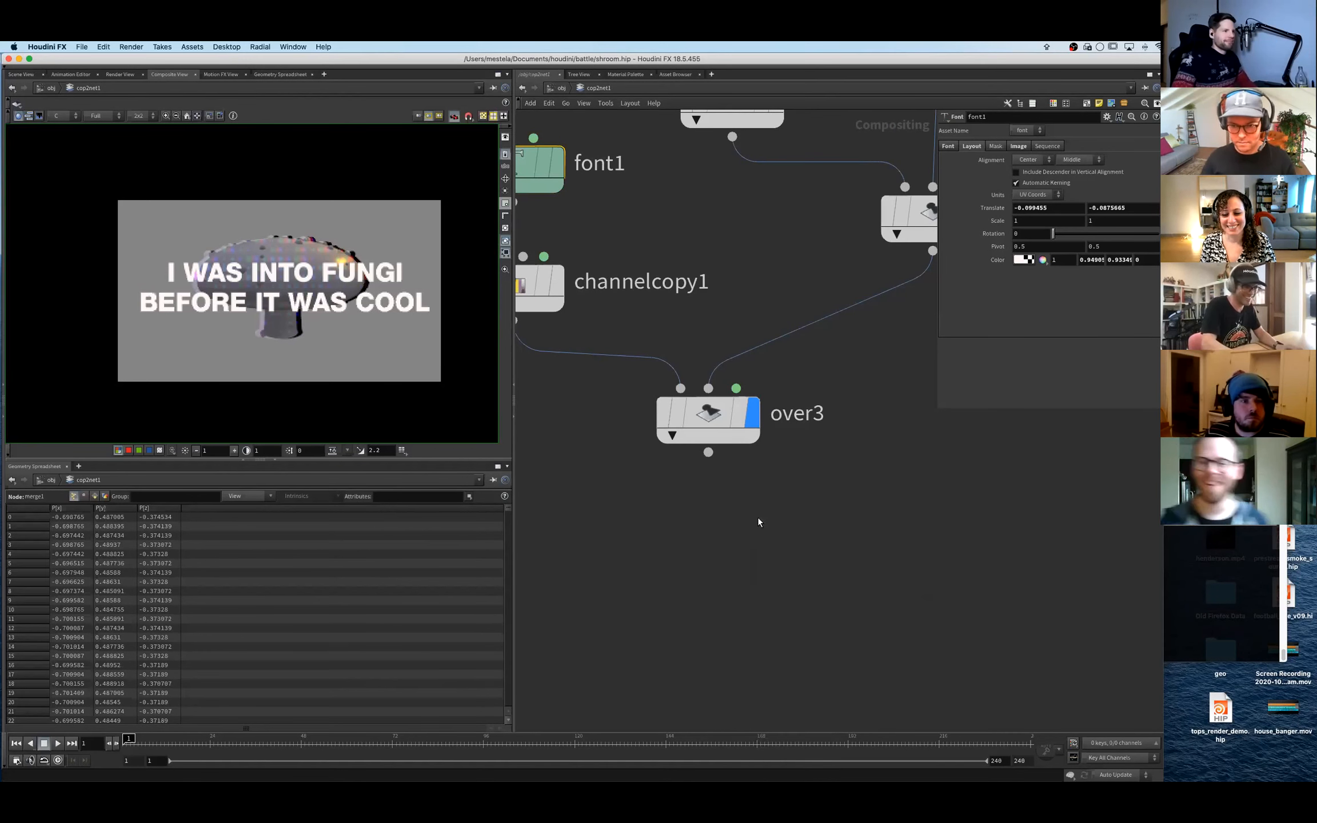
left_click(758, 518)
left_click_drag(759, 521, 760, 589)
left_click_drag(714, 423, 716, 436)
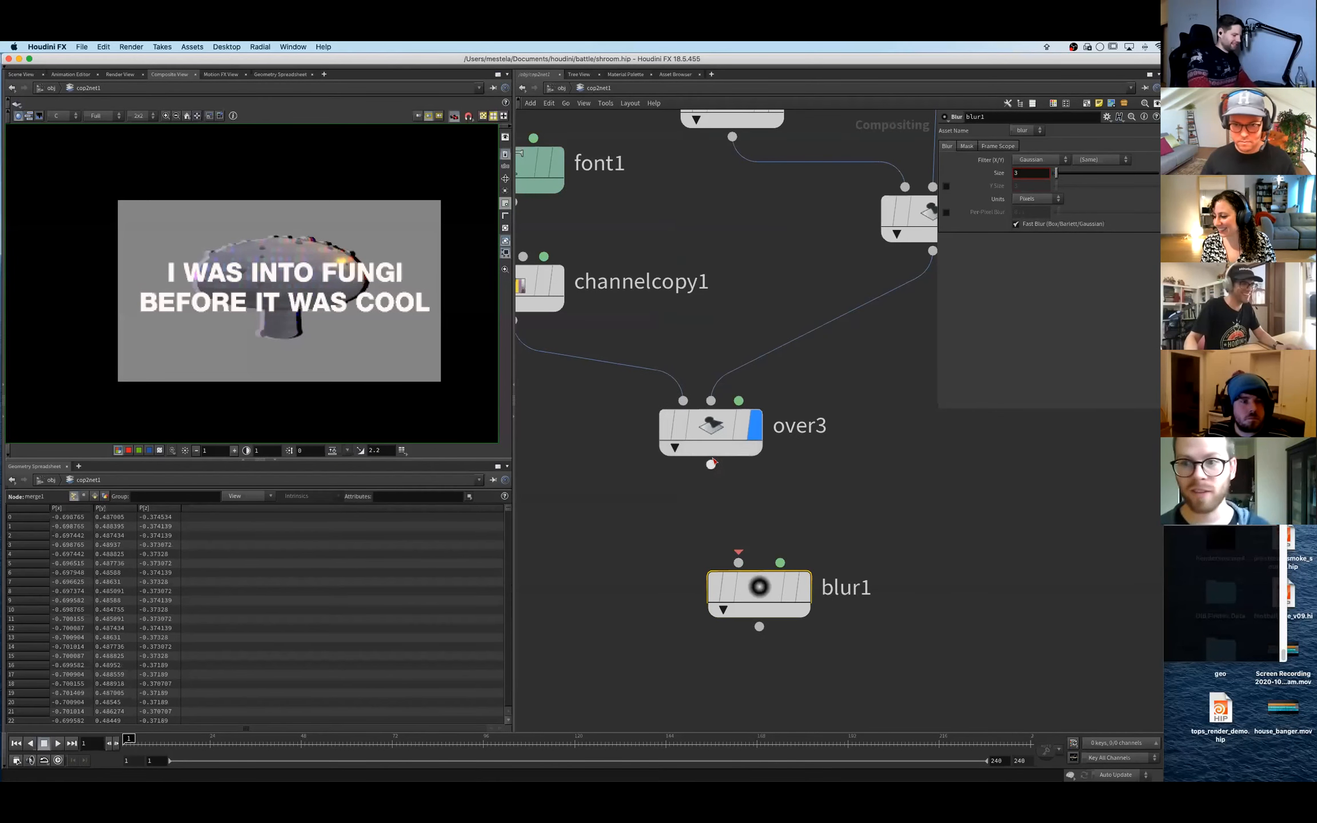
left_click(743, 571)
left_click(803, 587)
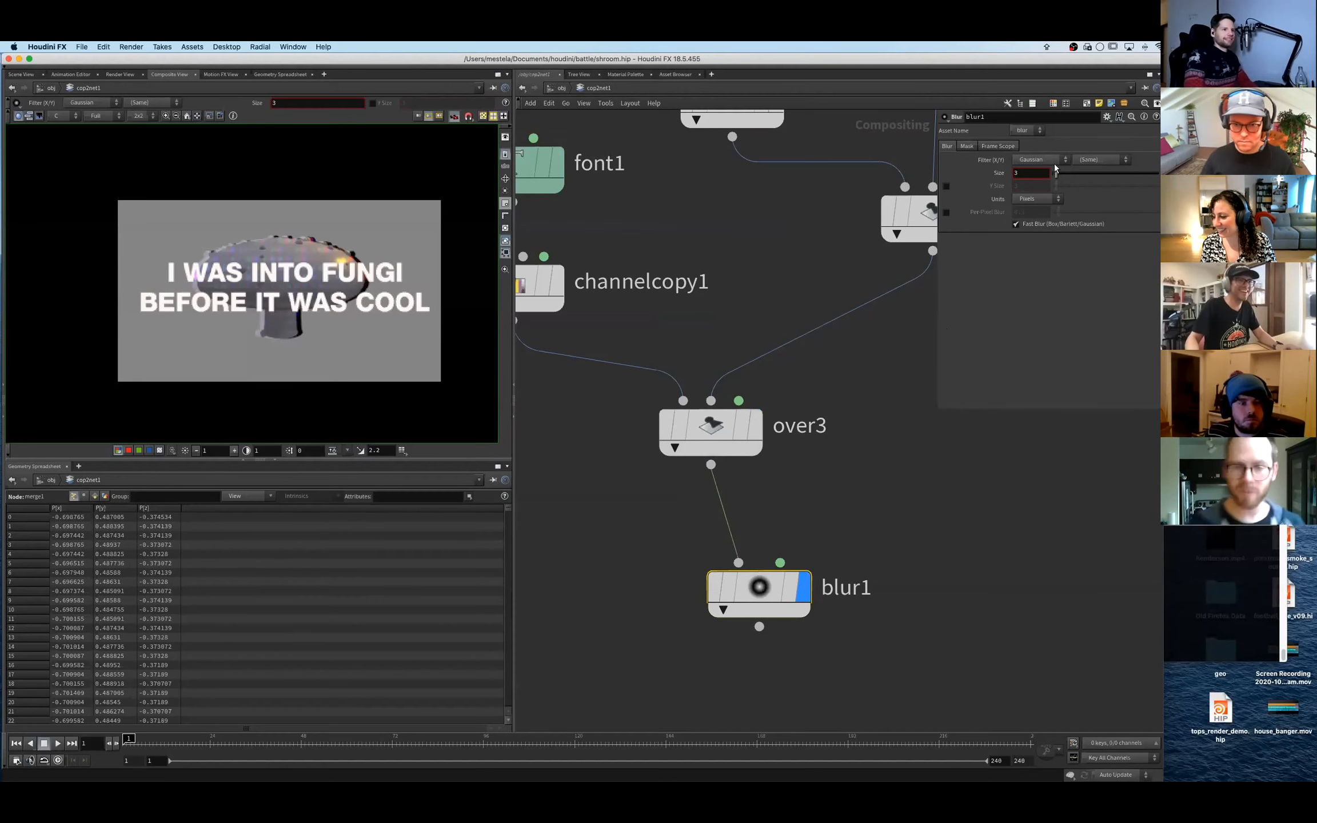
left_click_drag(1071, 175, 1082, 172)
- Add another Over node below blur1
scroll(813, 617, "down", 4)
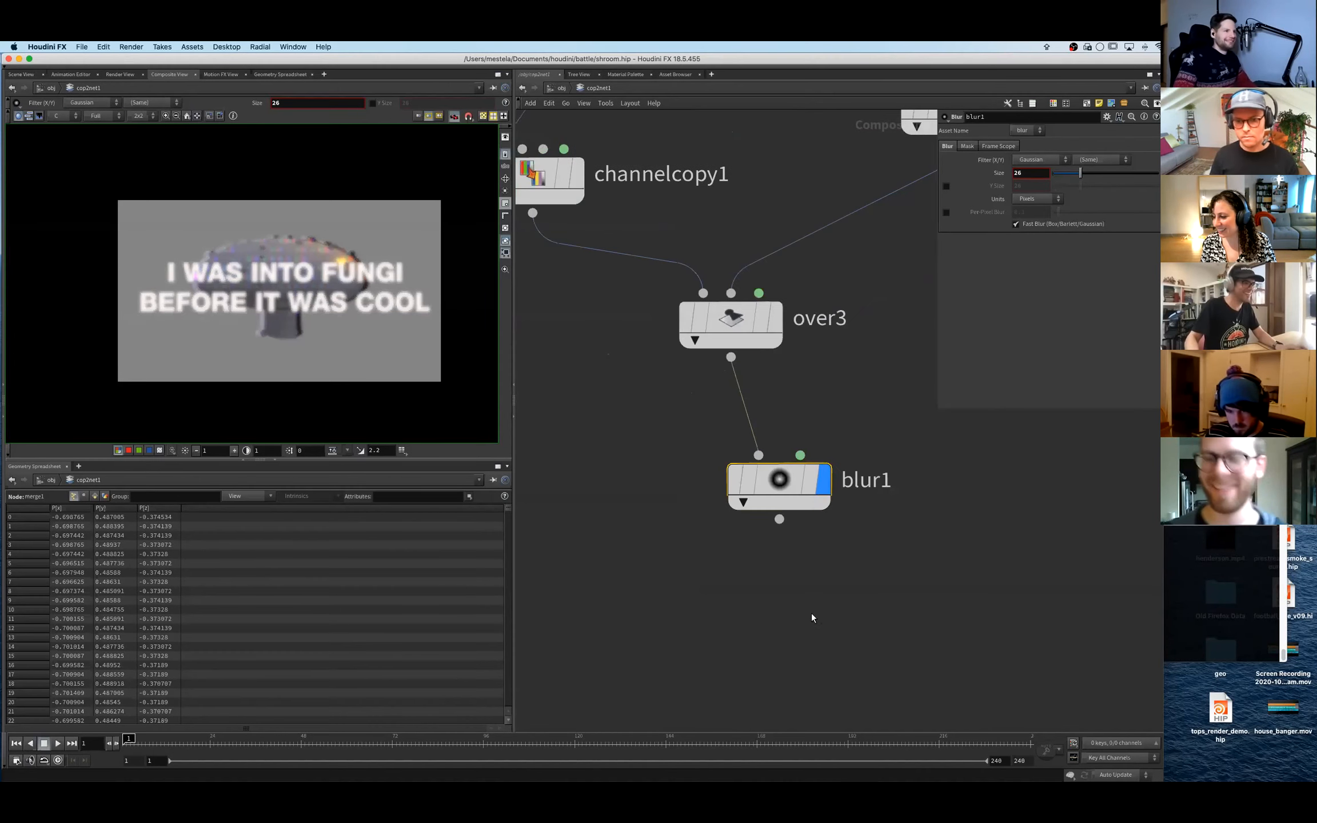
key("Tab")
type("COL")
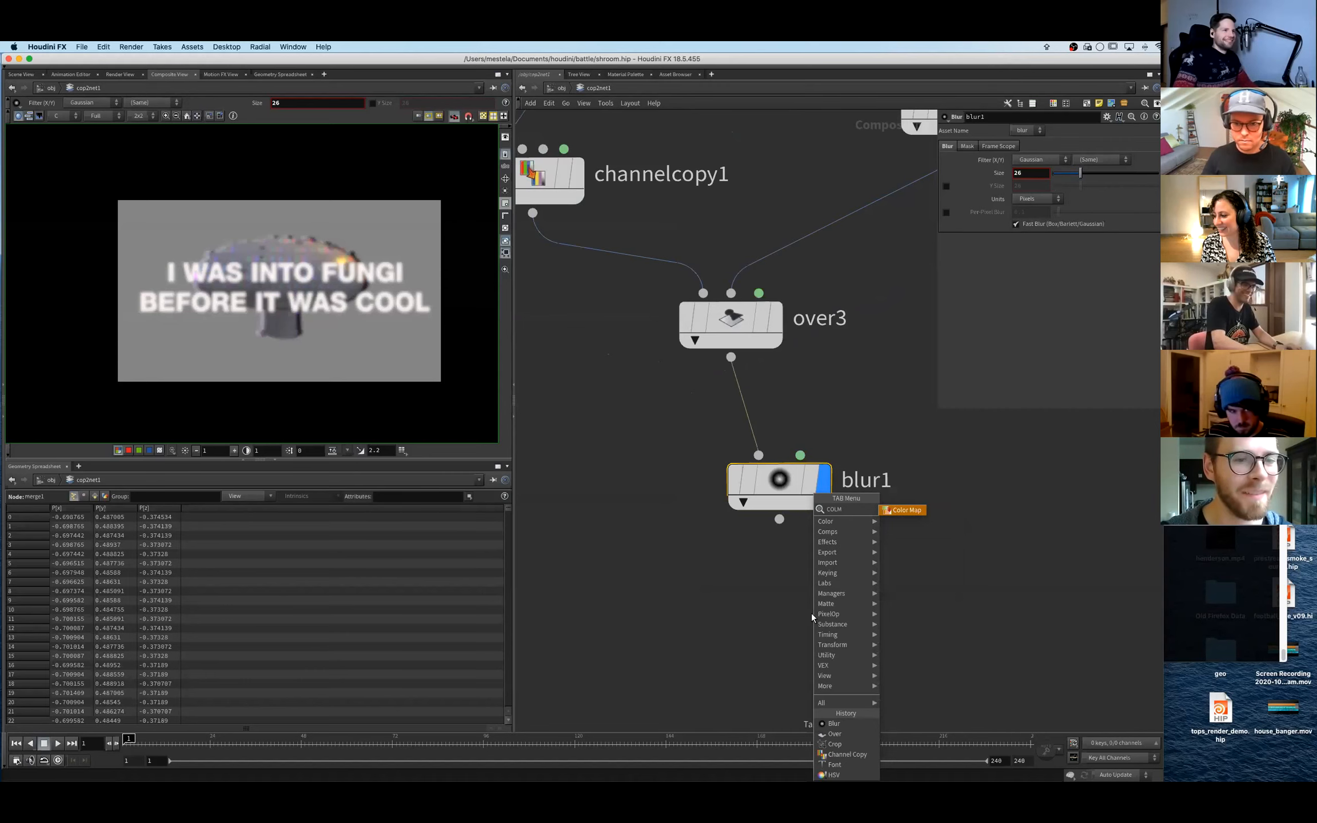
key("BackSpace")
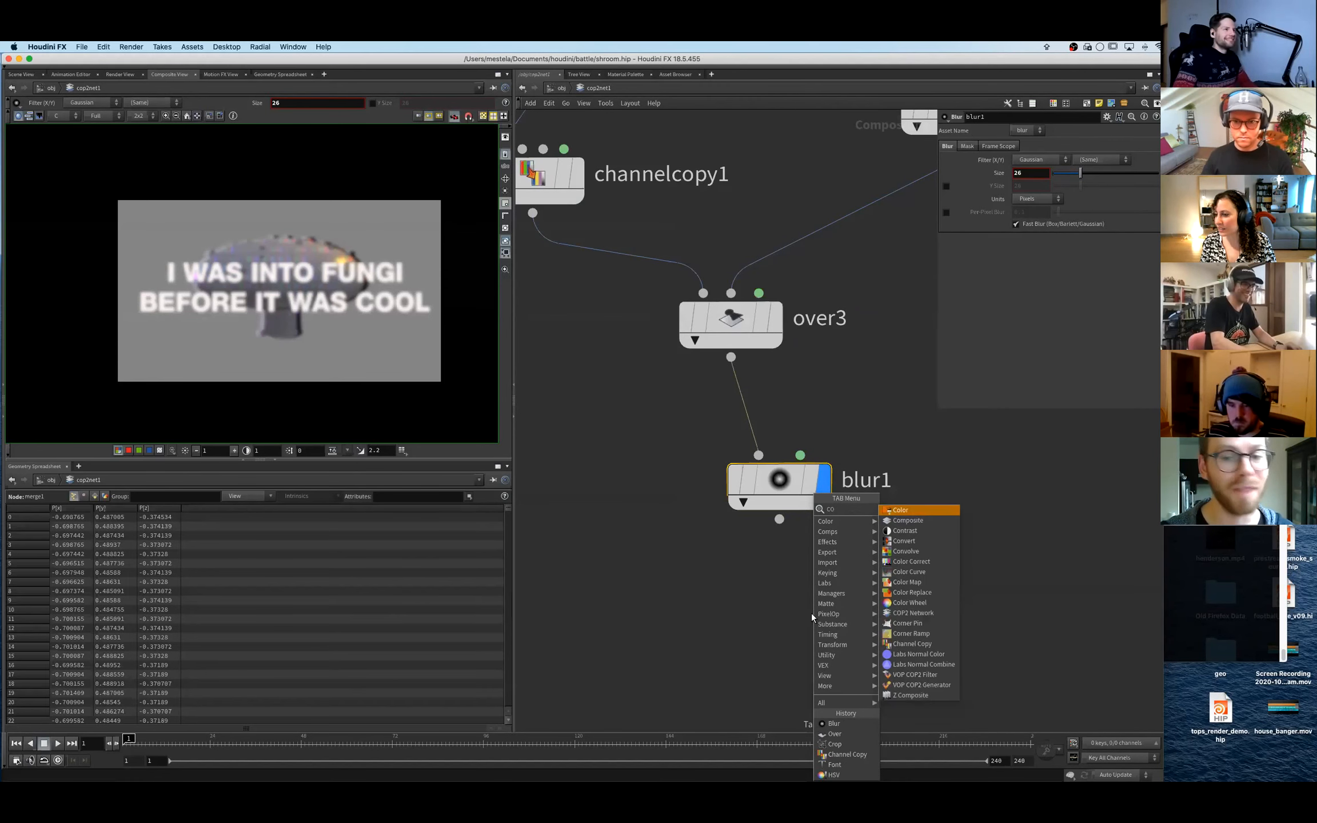
type("VER")
key("BackSpace")
key("BackSpace")
key("BackSpace")
key("BackSpace")
key("BackSpace")
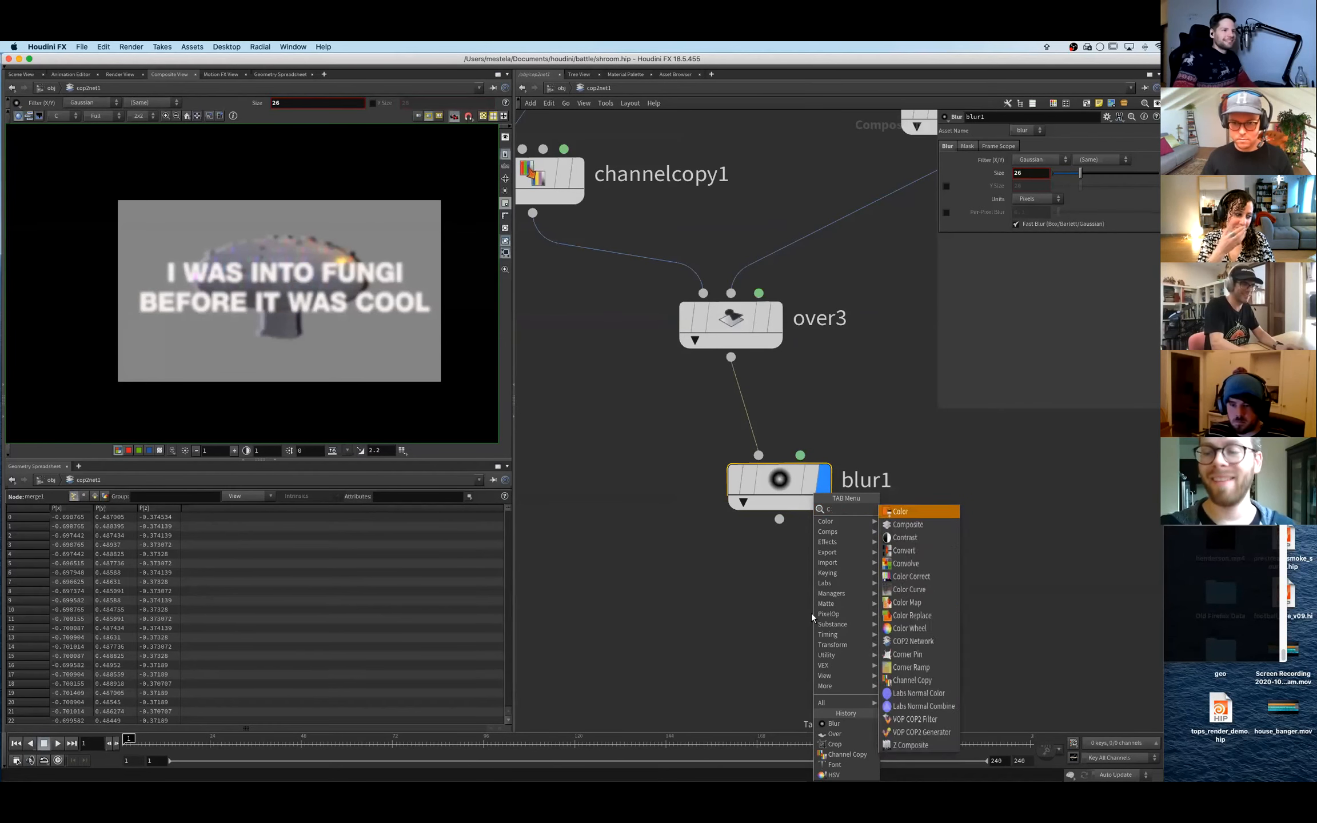
key("Caps_Lock")
type("over")
key("Return")
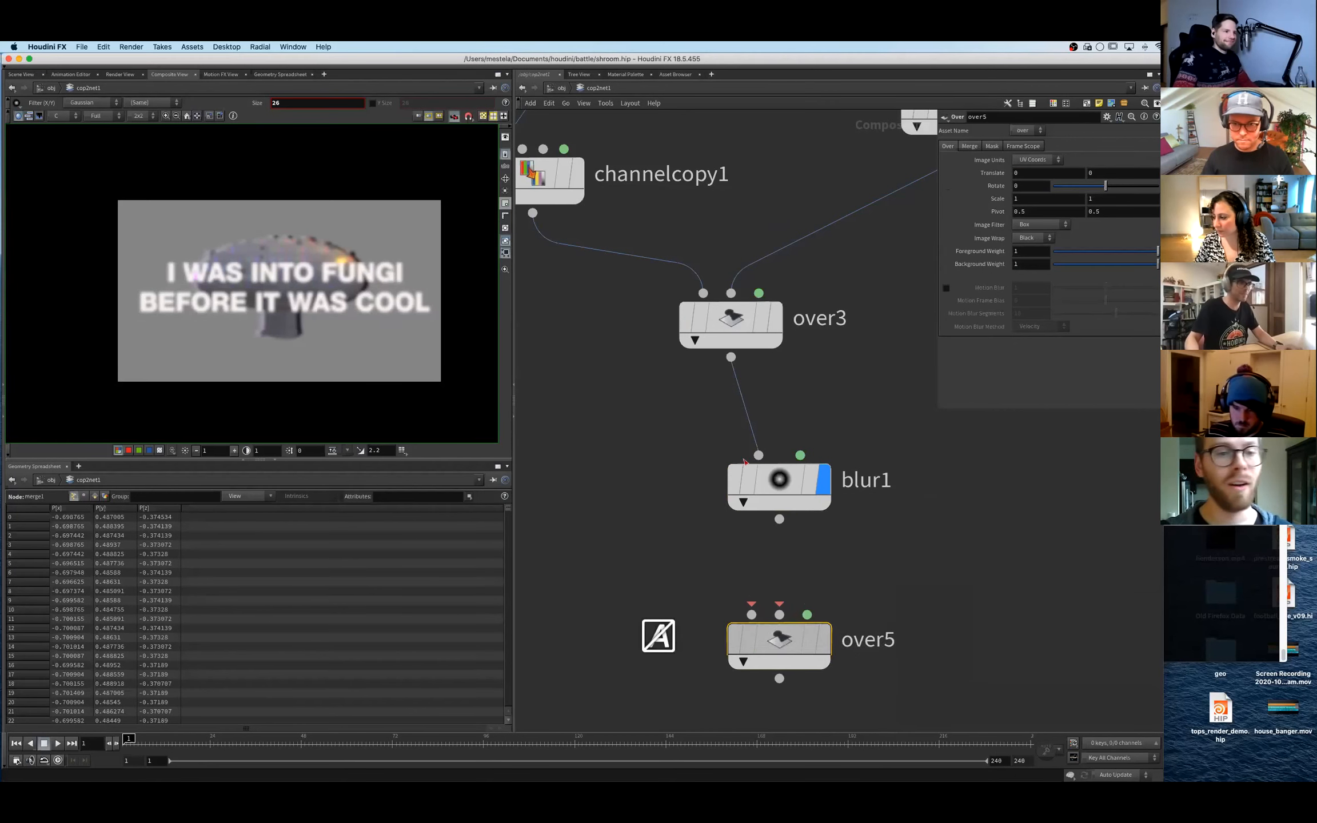
left_click(755, 655)
- Connect over3 to over5's first input and blur1 to its second input, and display over5
left_click_drag(730, 358, 727, 629)
left_click_drag(779, 520, 755, 629)
left_click(799, 655)
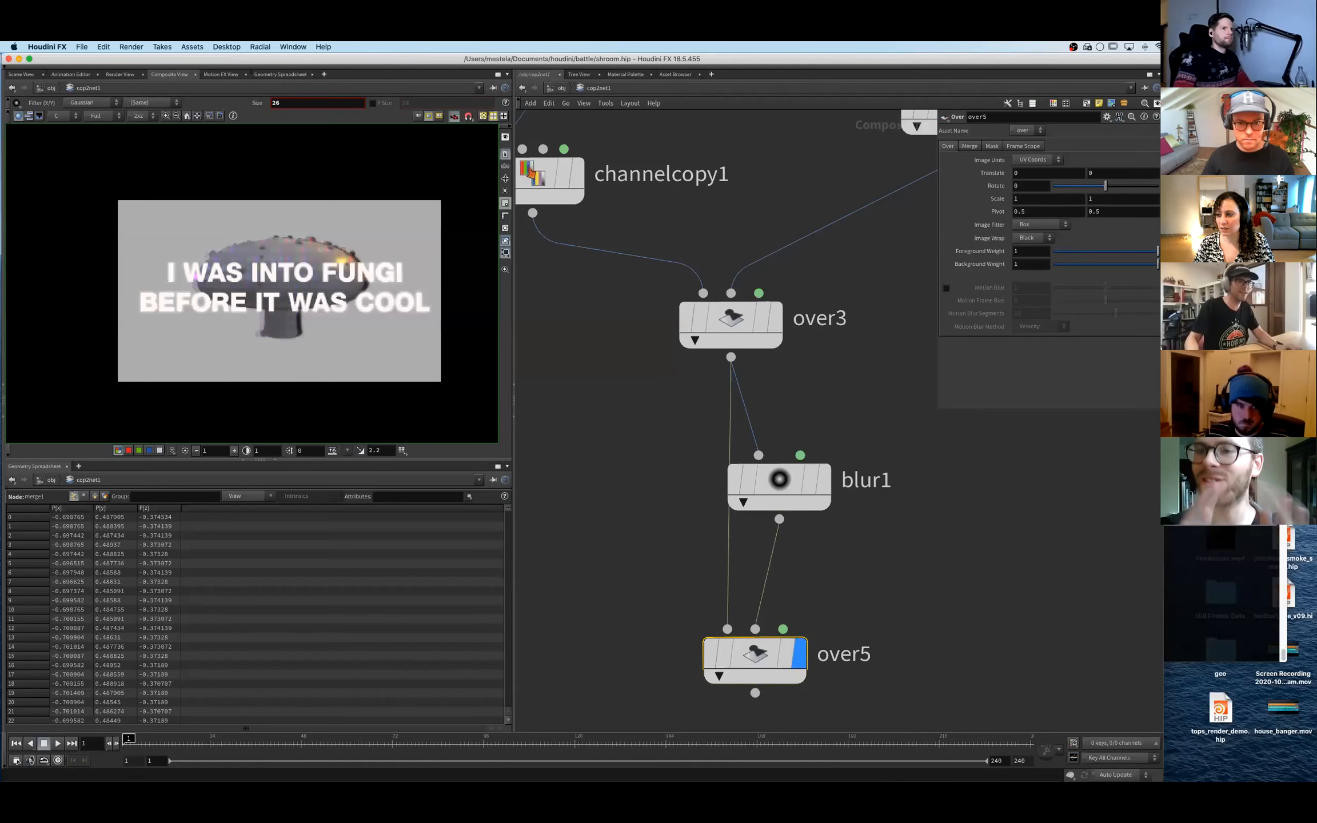
- Set hsv1's value scale to 10
scroll(767, 560, "up", 10)
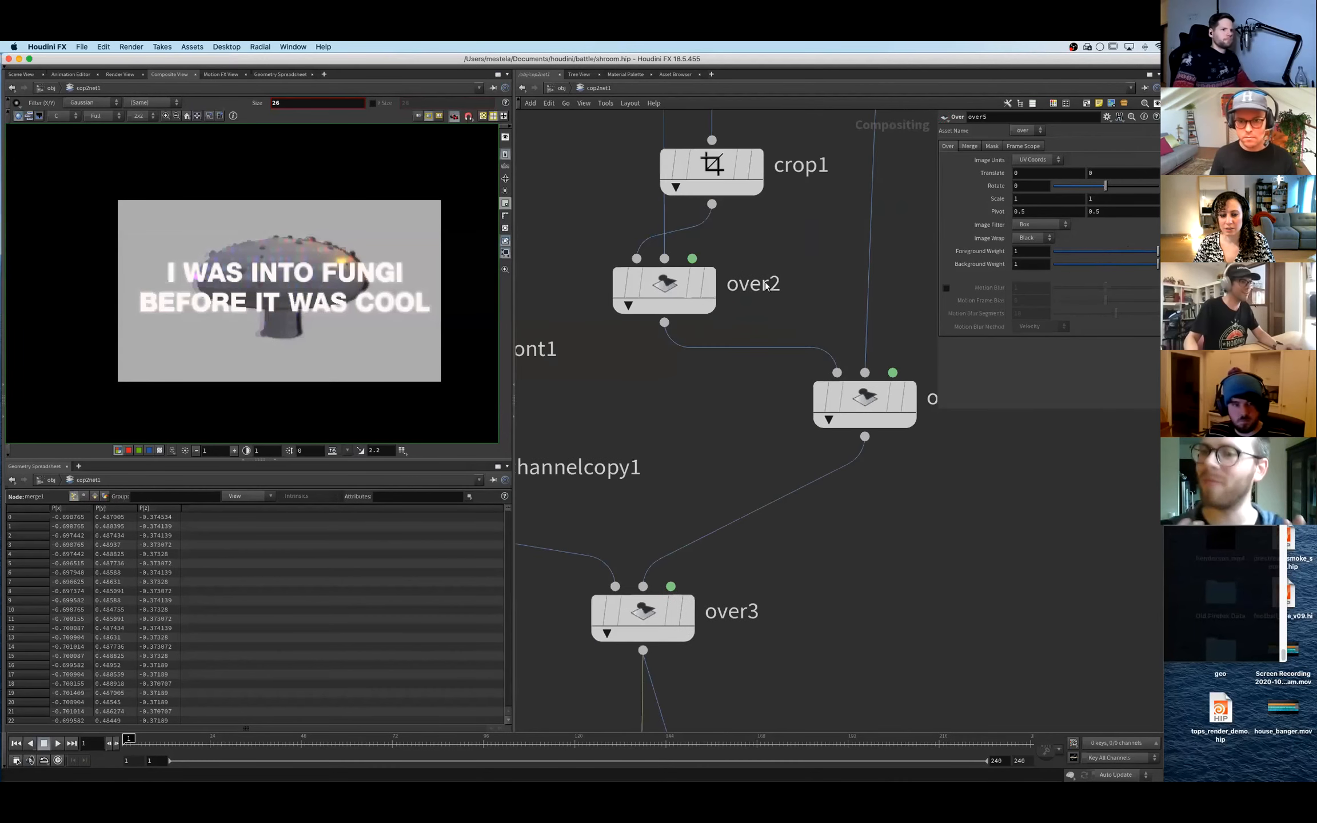
scroll(767, 560, "up", 15)
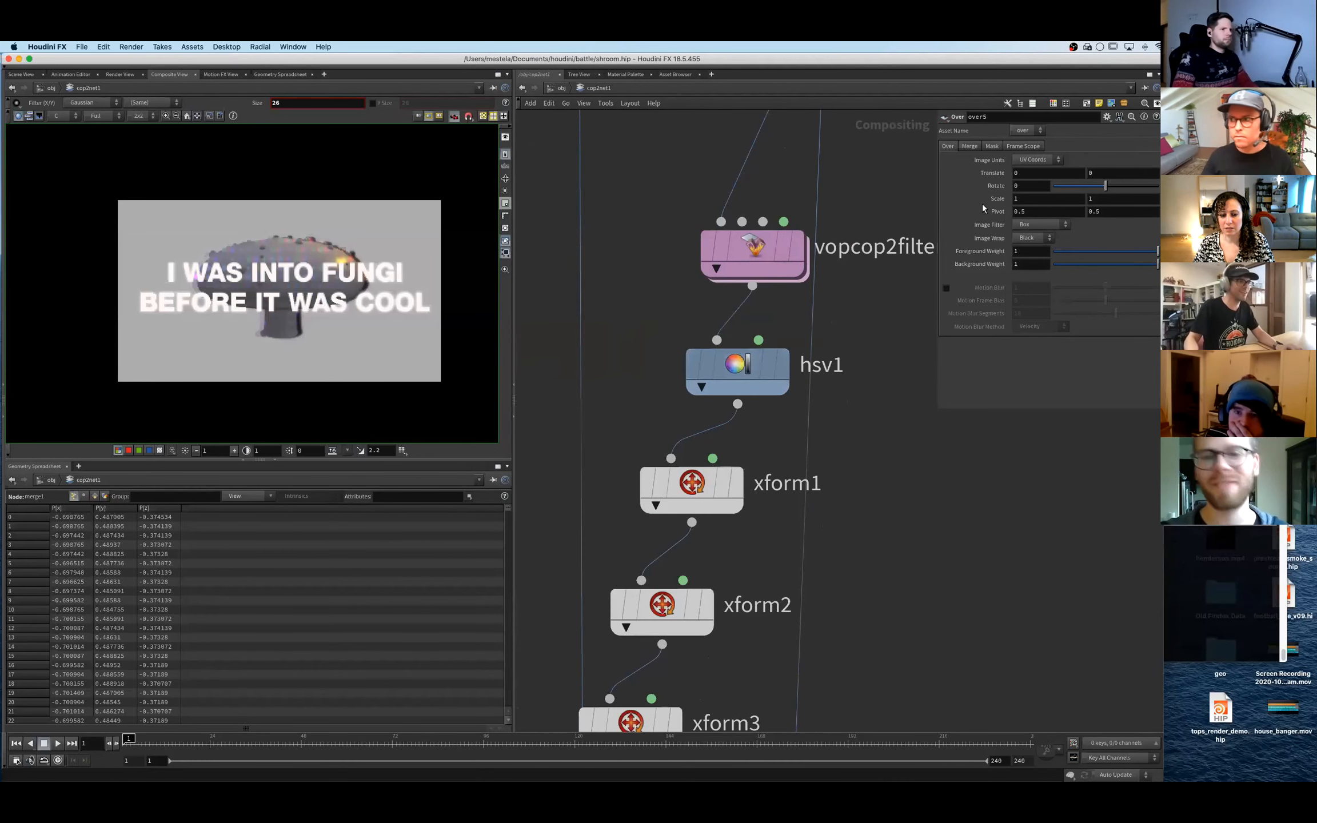
left_click(738, 369)
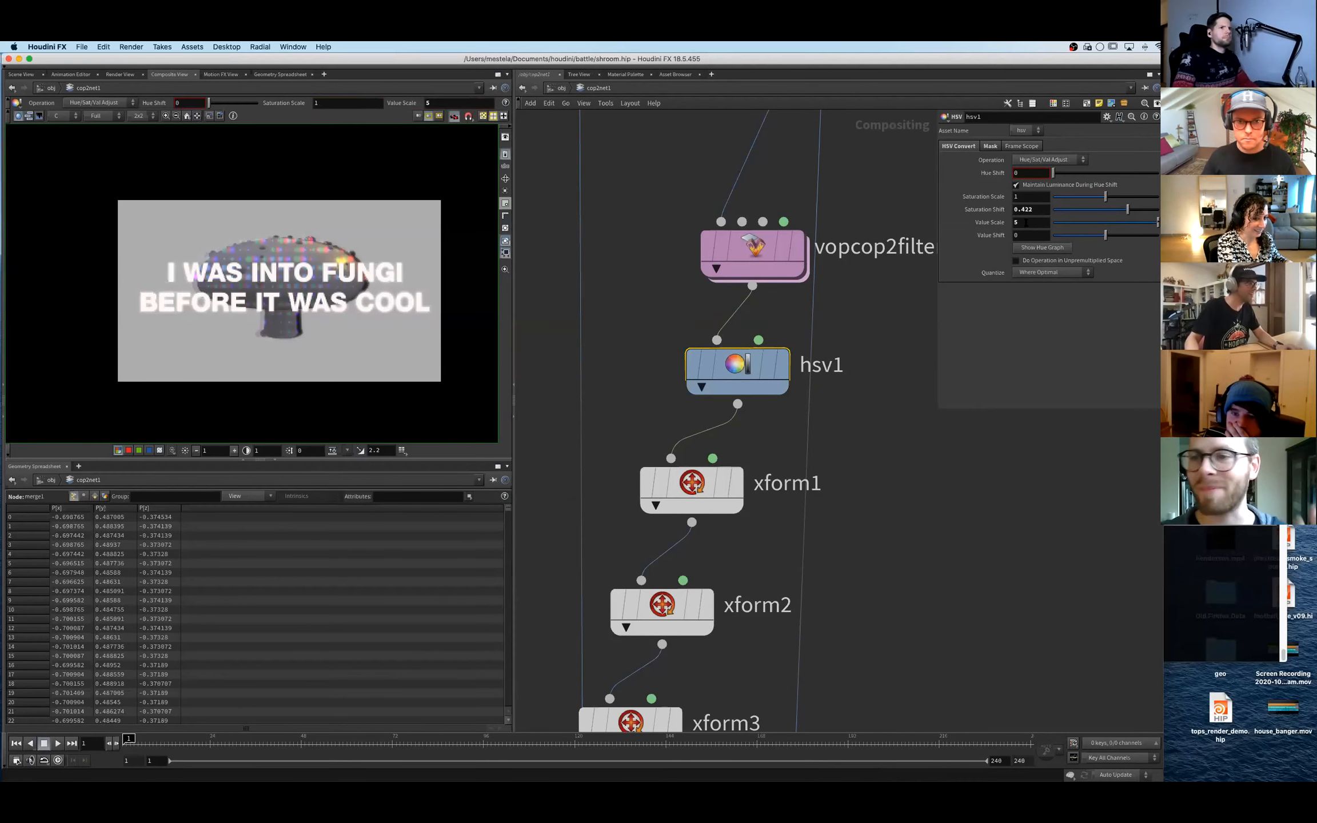
left_click(1025, 222)
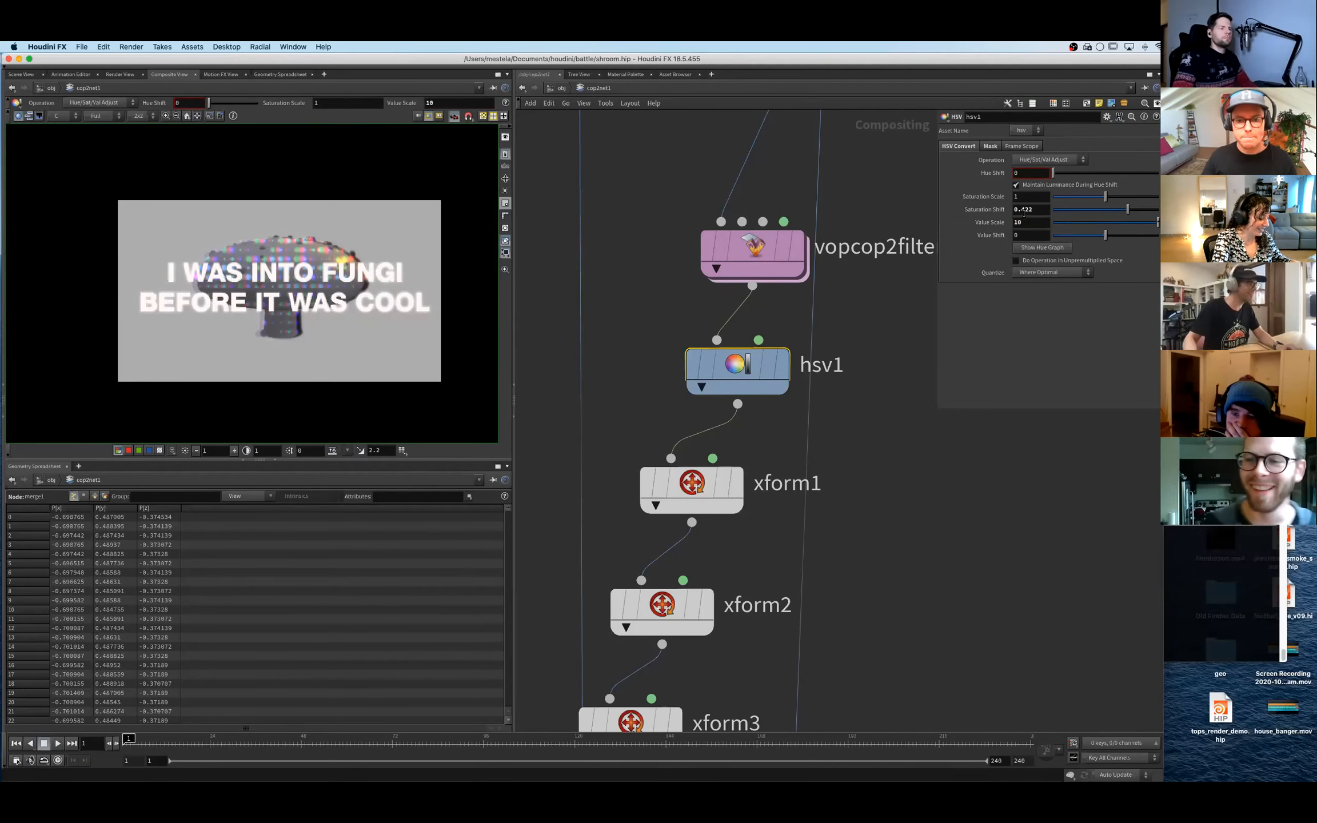
scroll(900, 636, "down", 15)
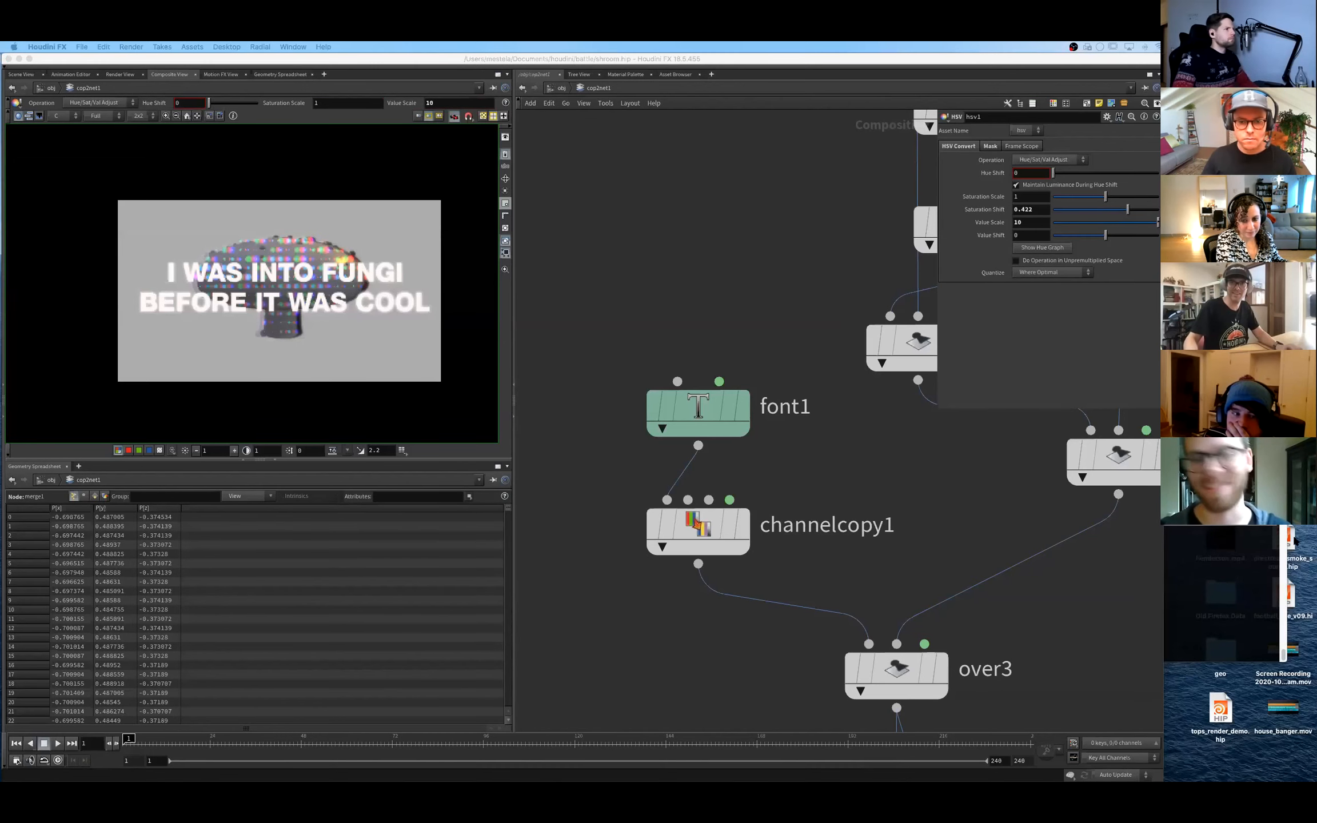
left_click(938, 495)
scroll(1041, 607, "down", 5)
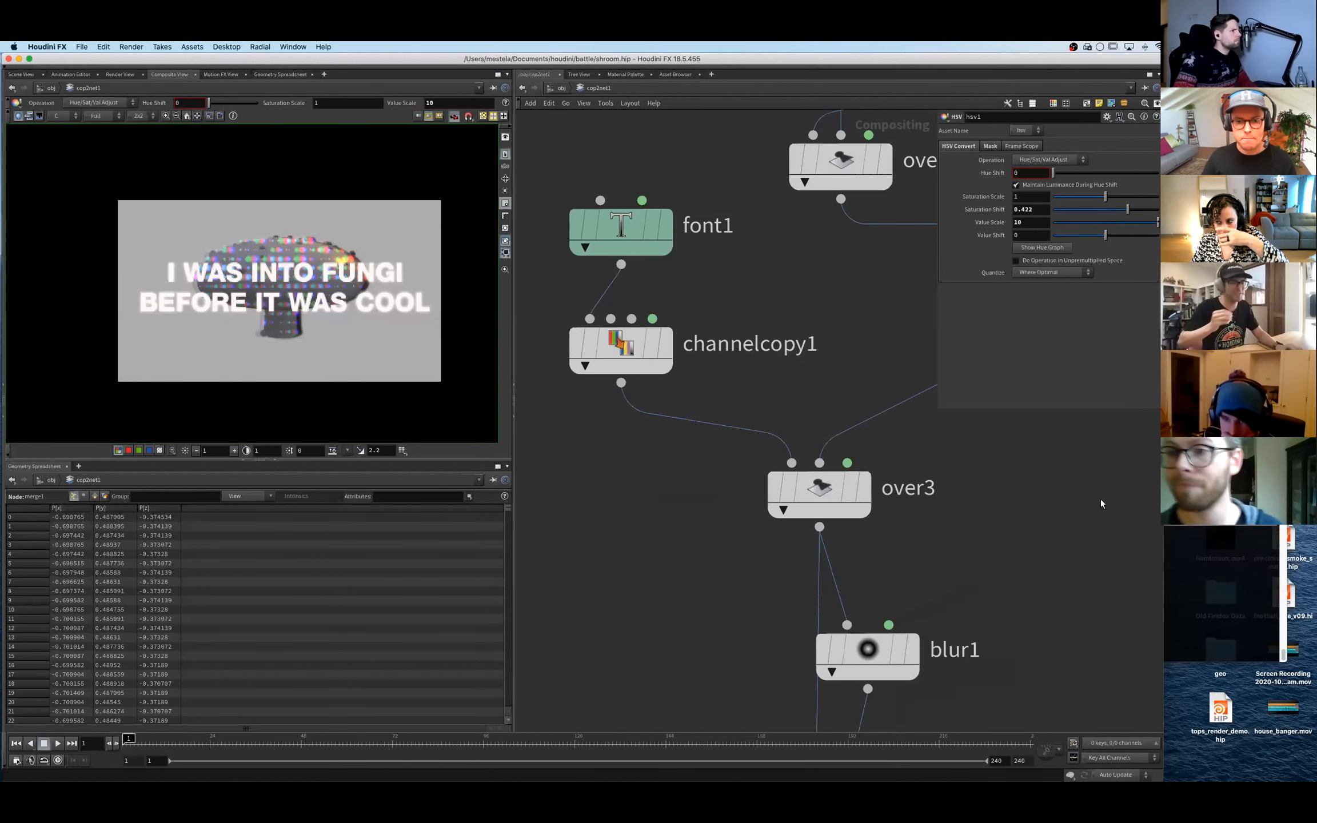
scroll(975, 532, "down", 3)
scroll(729, 546, "down", 5)
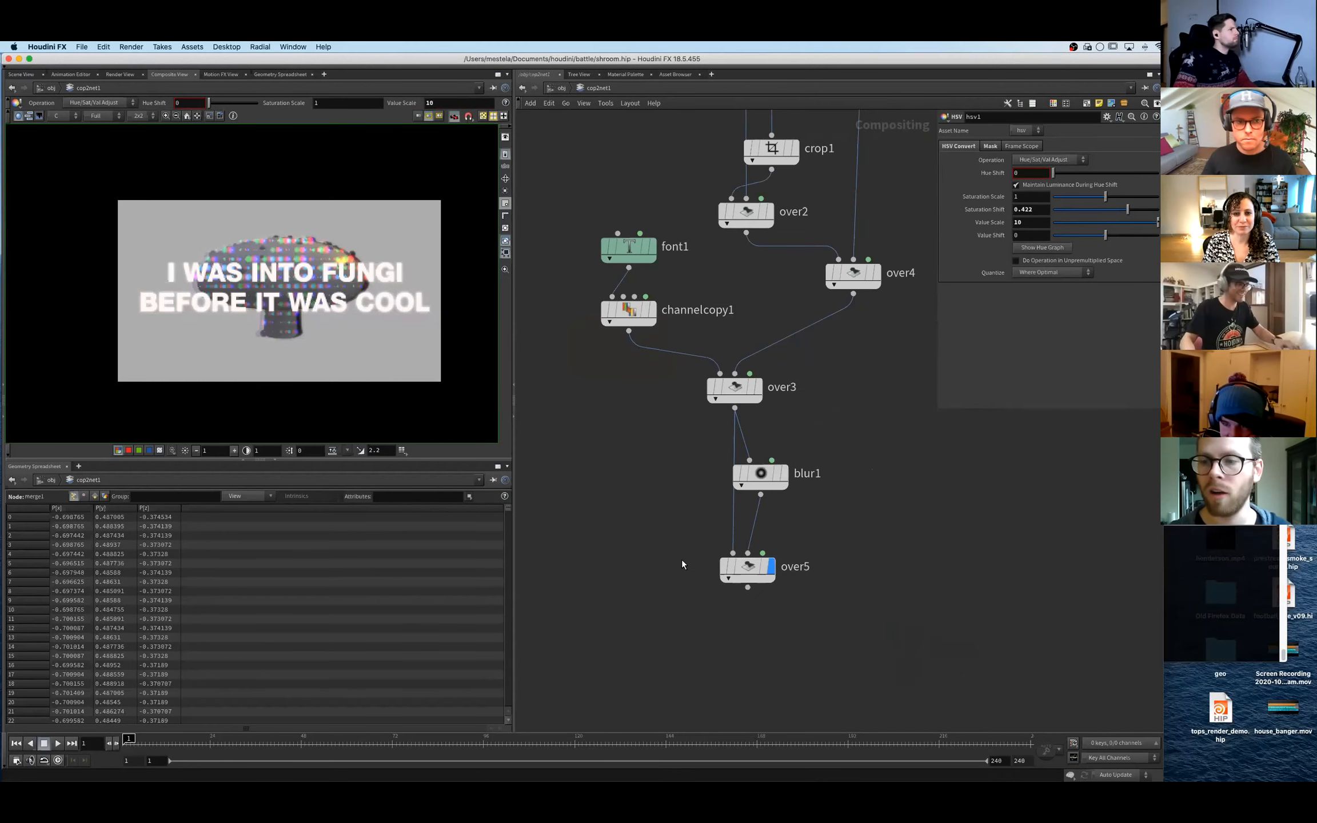
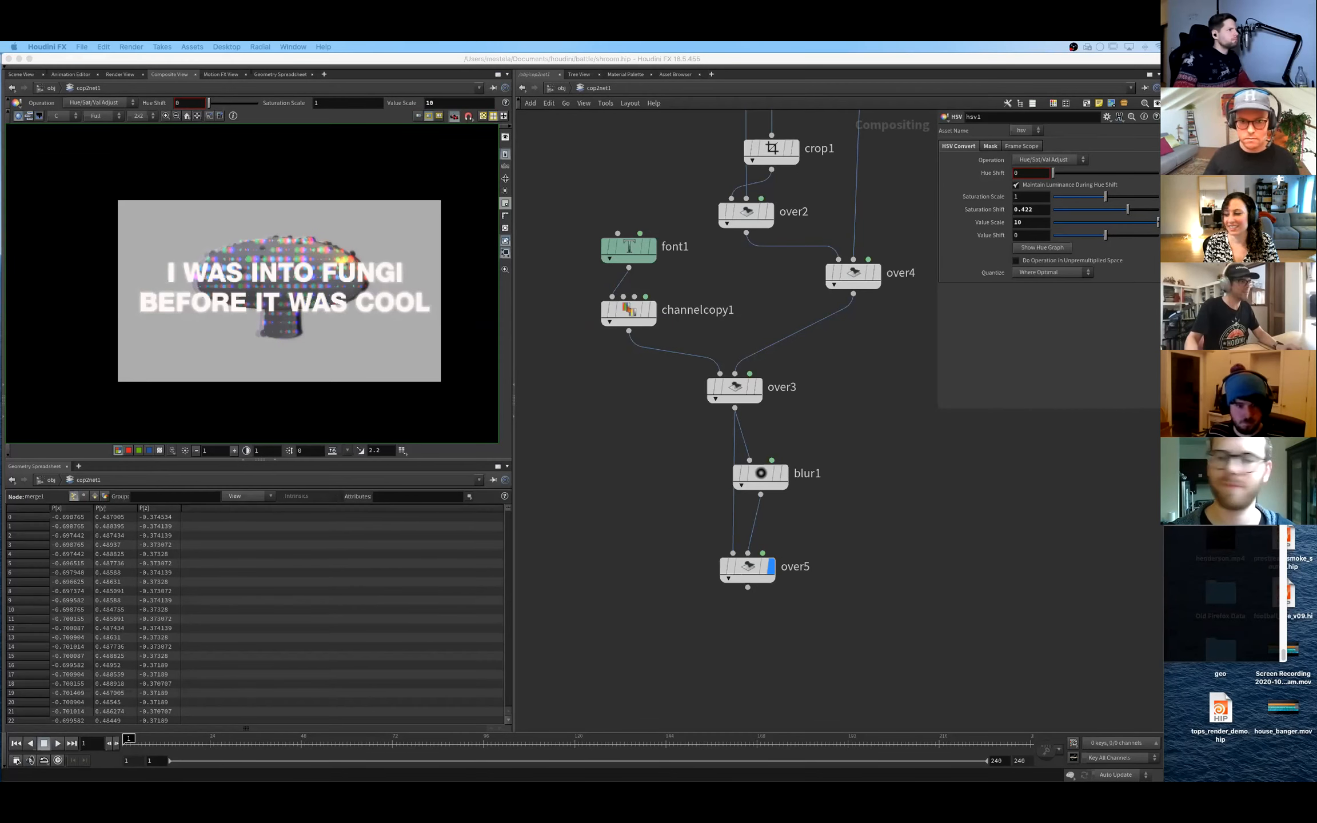
left_click(858, 490)
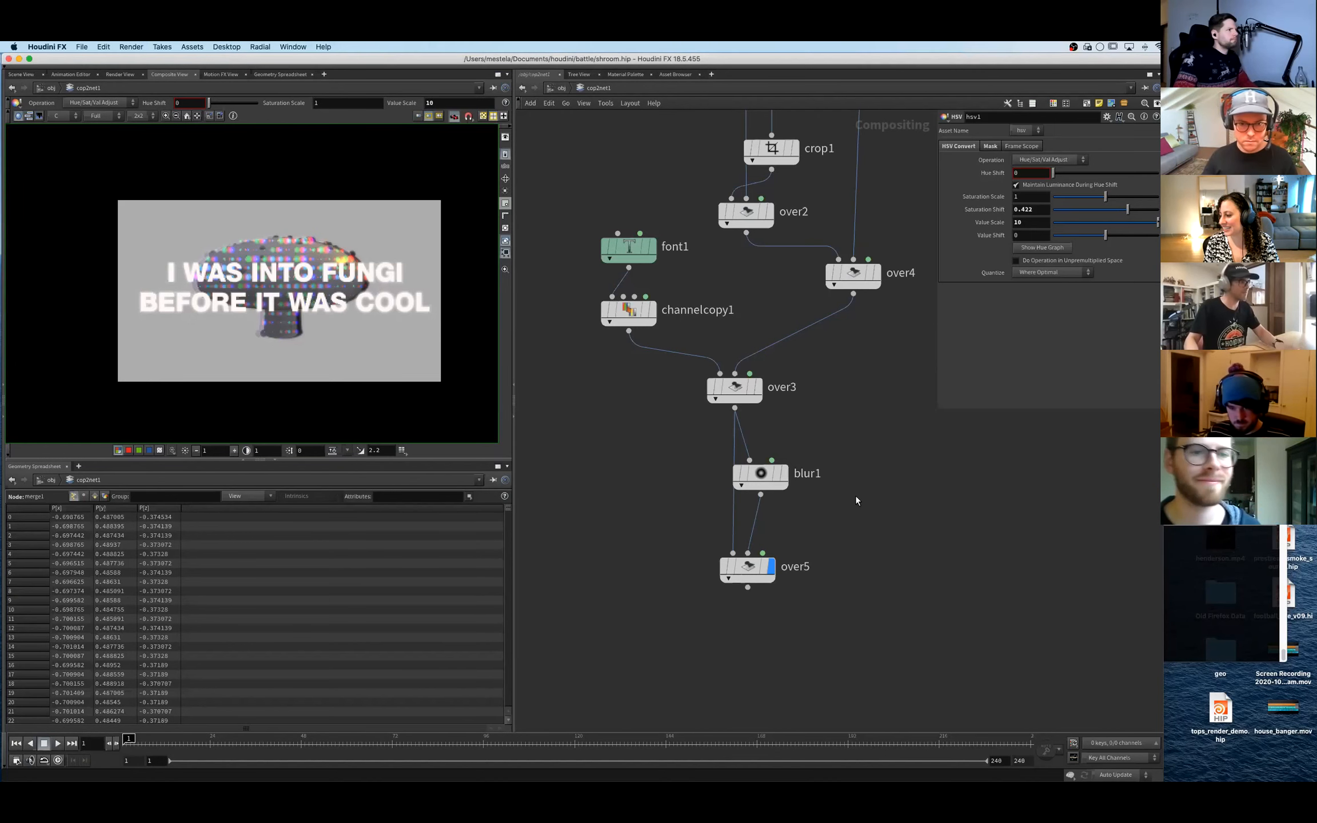
- Leave the compositing network, enter geo1 and move merge1 further down below copytopoints1
key("u")
middle_click_drag(687, 353, 700, 615)
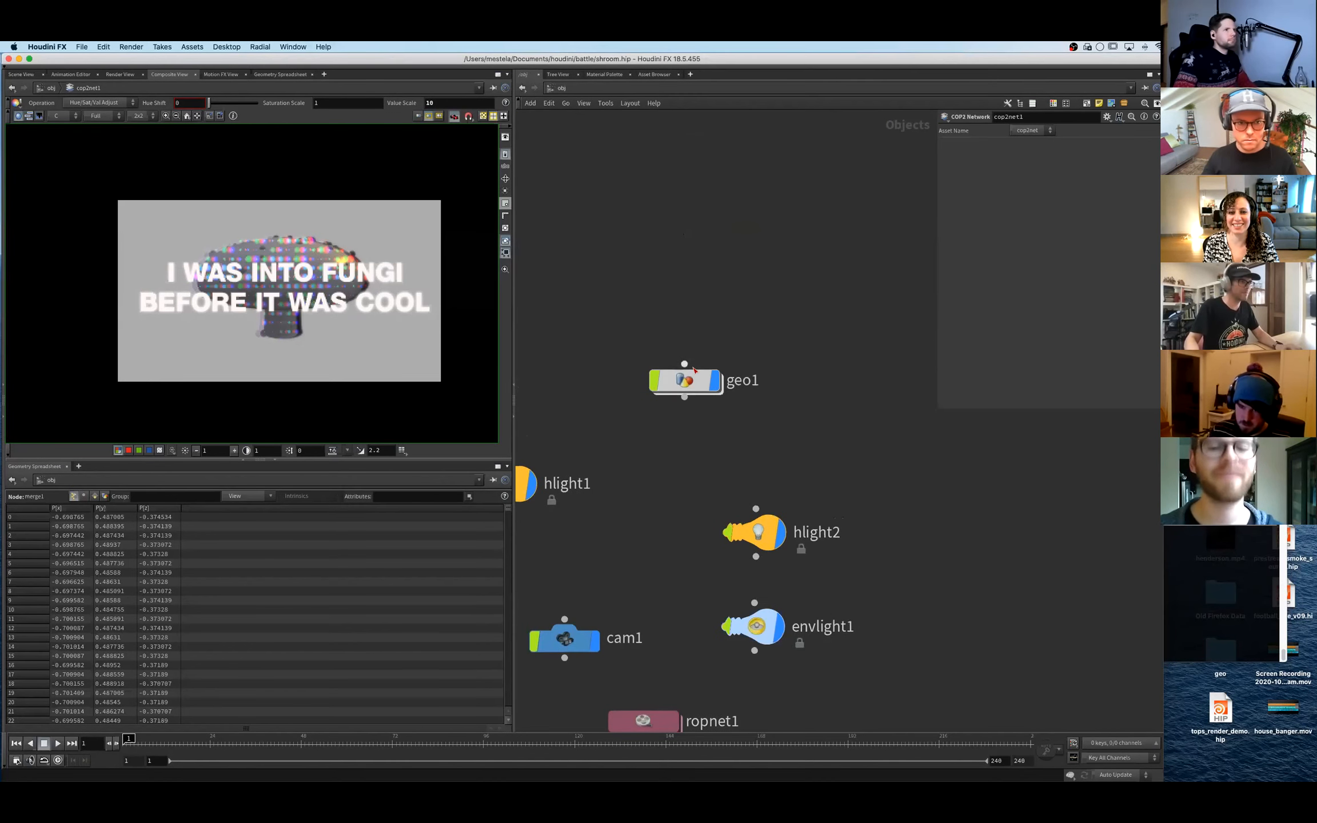
double_click(685, 380)
middle_click_drag(697, 453, 676, 611)
left_click_drag(794, 597, 794, 672)
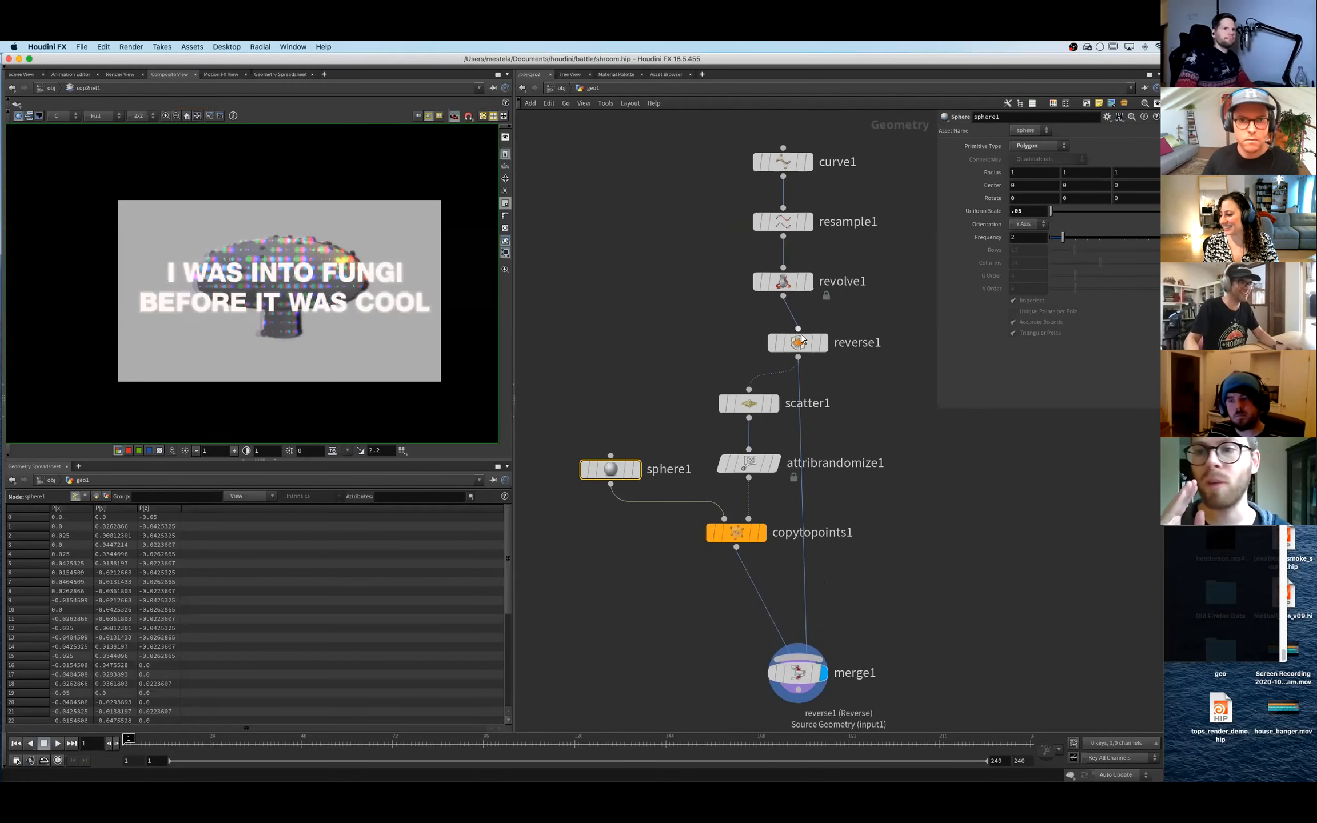
- Branch a Facet node off reverse1, make it the displayed node and show the geometry in the scene view
left_click(799, 342)
key("Tab")
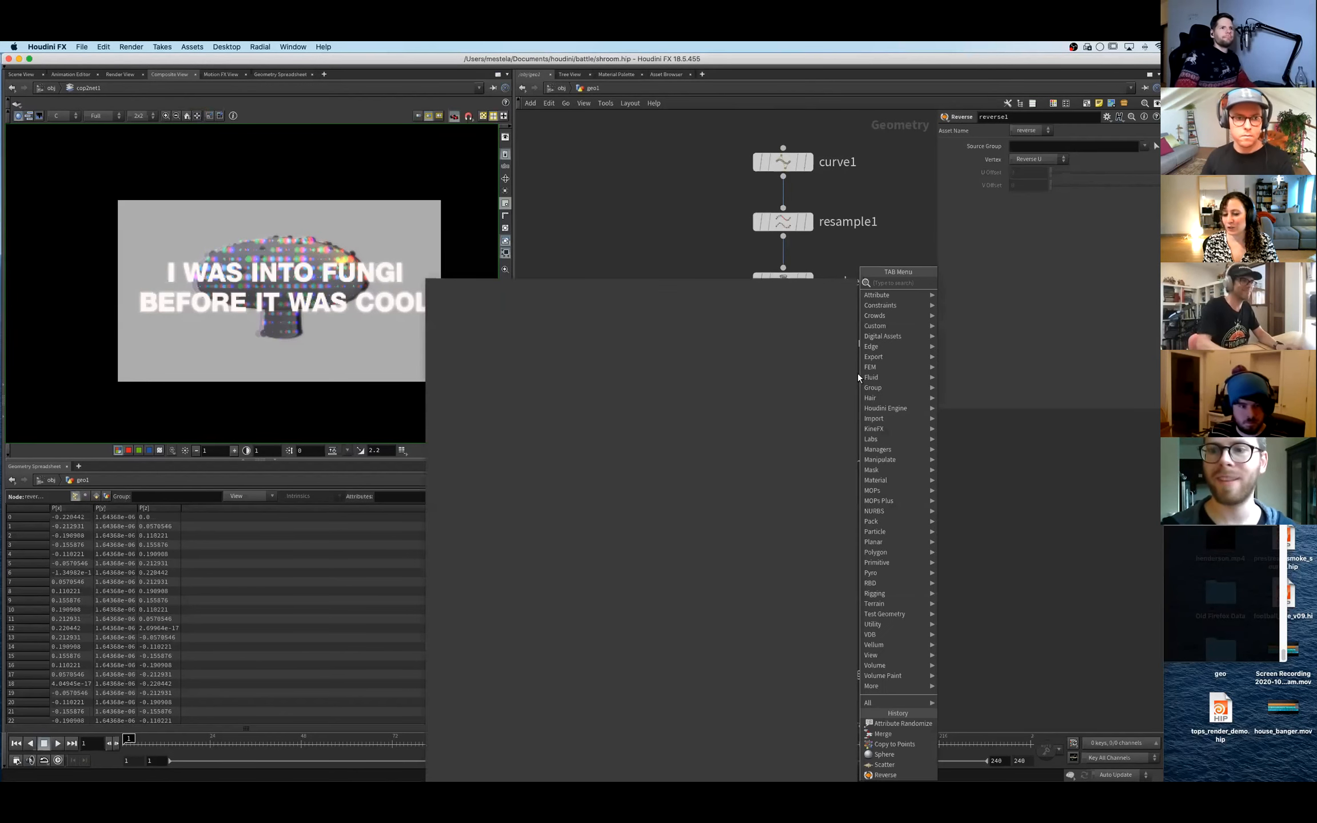
type("facet")
key("Return")
left_click(868, 410)
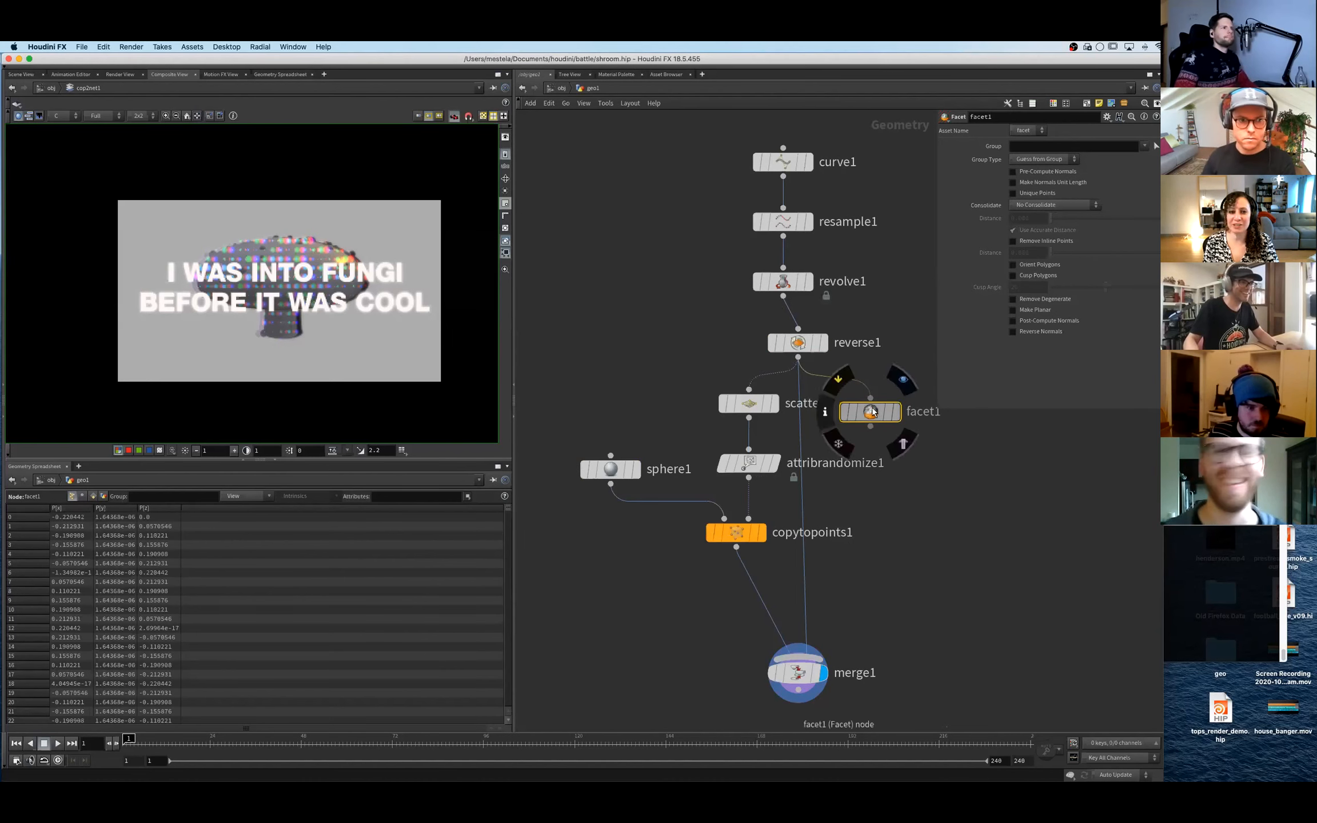
left_click(894, 412)
left_click(26, 77)
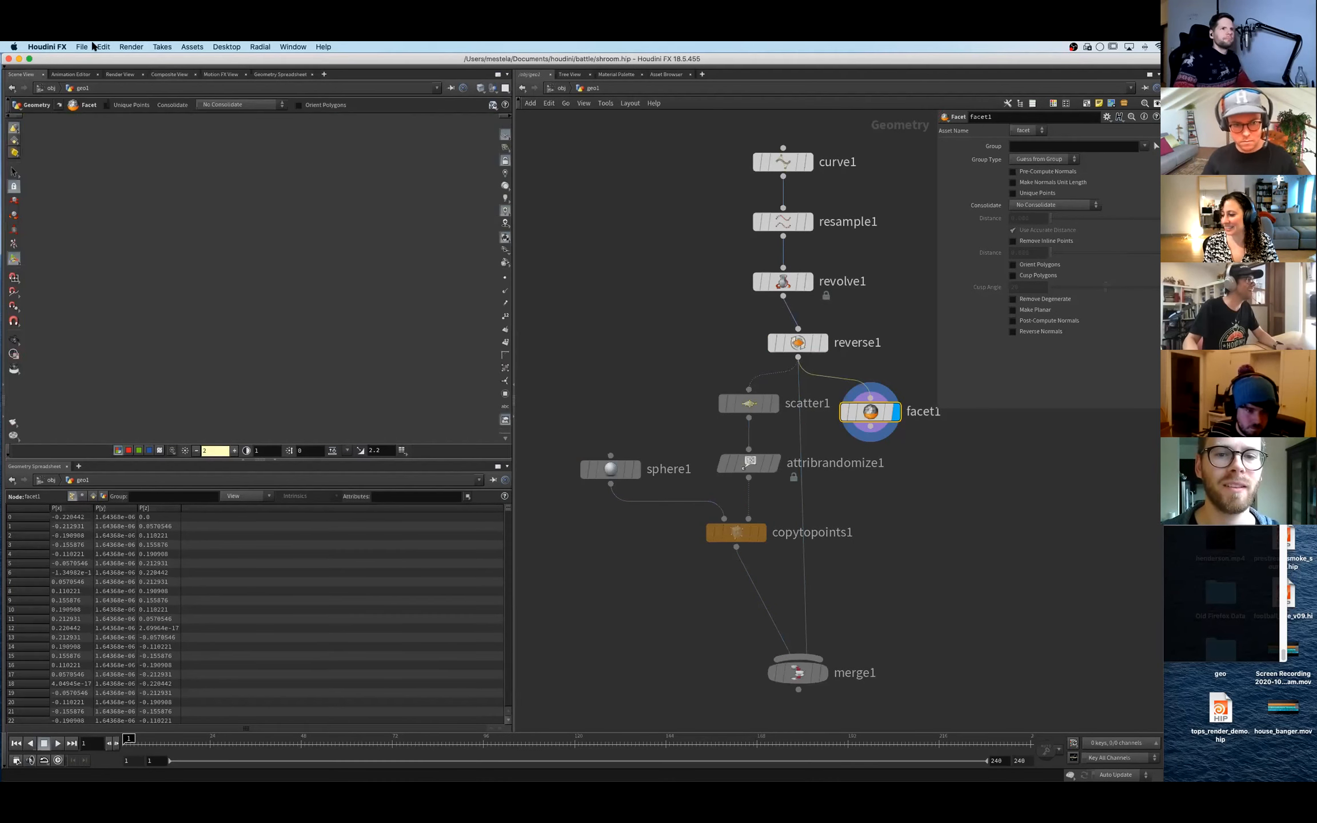
- Save the scene and delete the facet1 node branching off reverse1
left_click(82, 47)
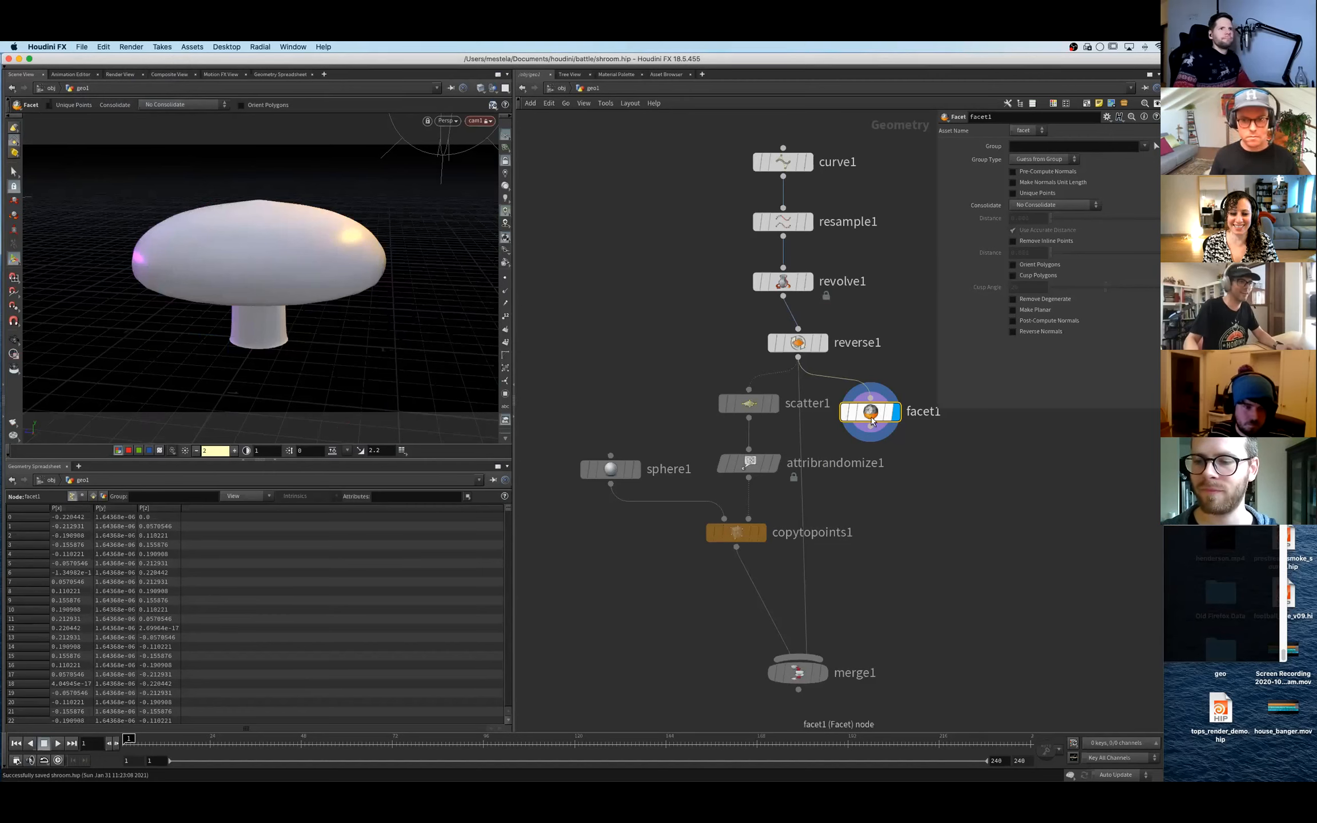
key("Tab")
key("Escape")
key("Delete")
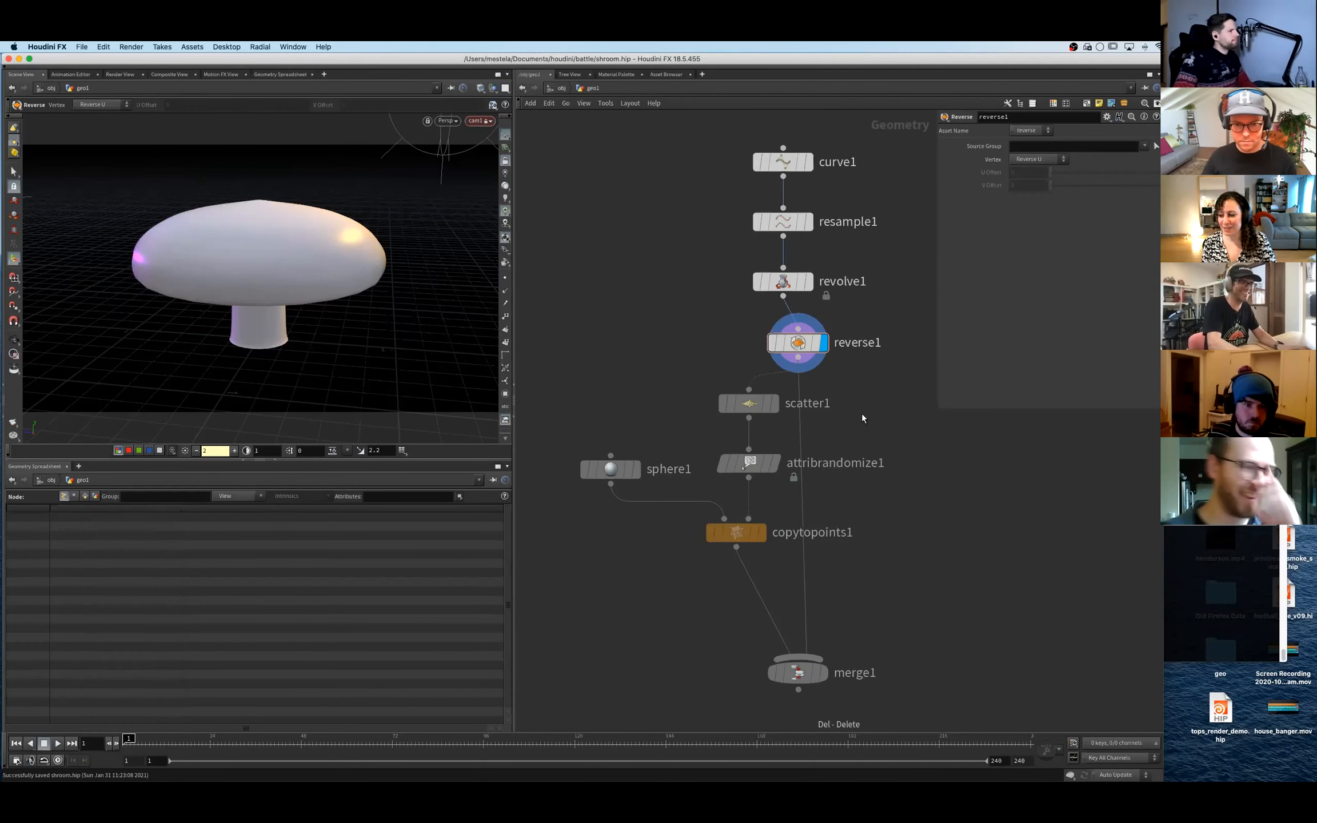
- Branch a Remesh node off reverse1 and make it the displayed node
key("Tab")
key("Escape")
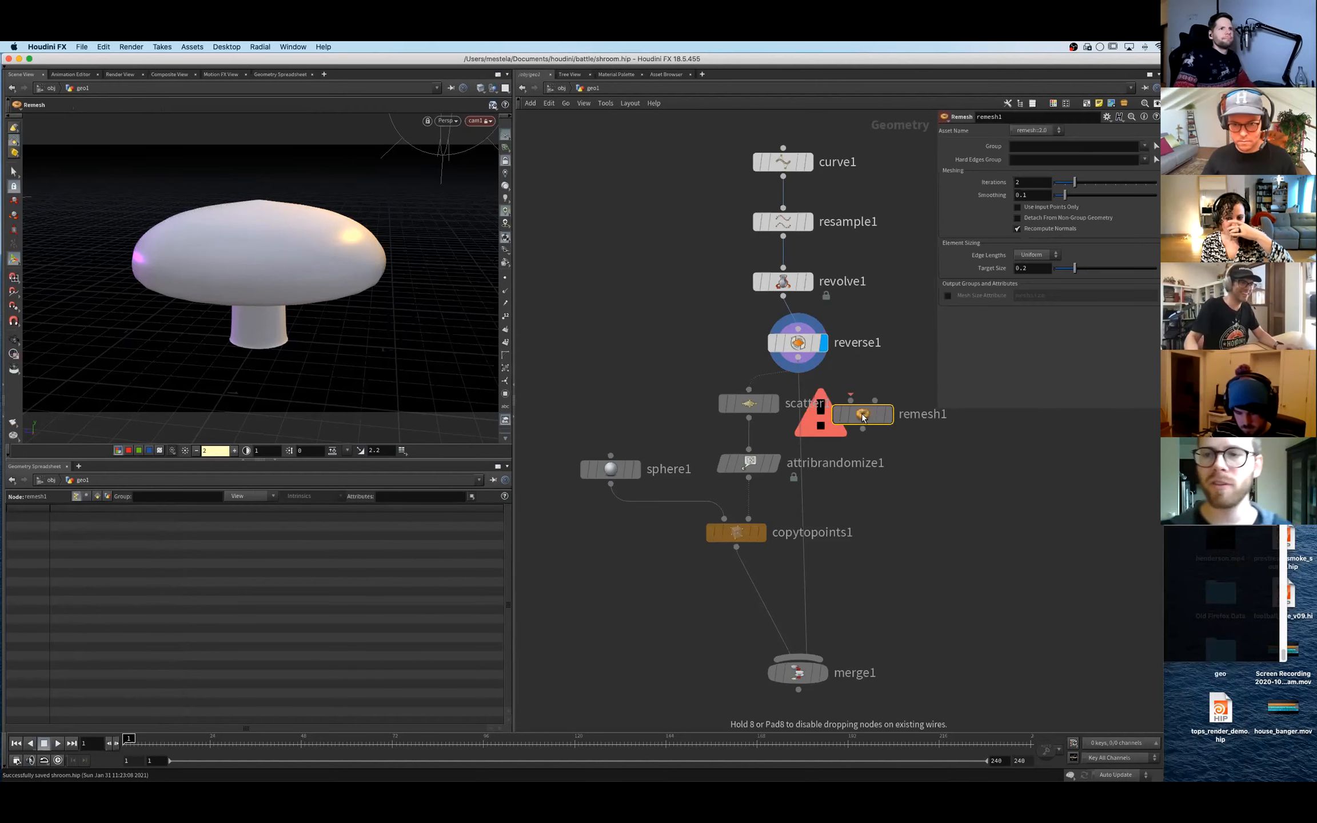
left_click(900, 436)
left_click(798, 357)
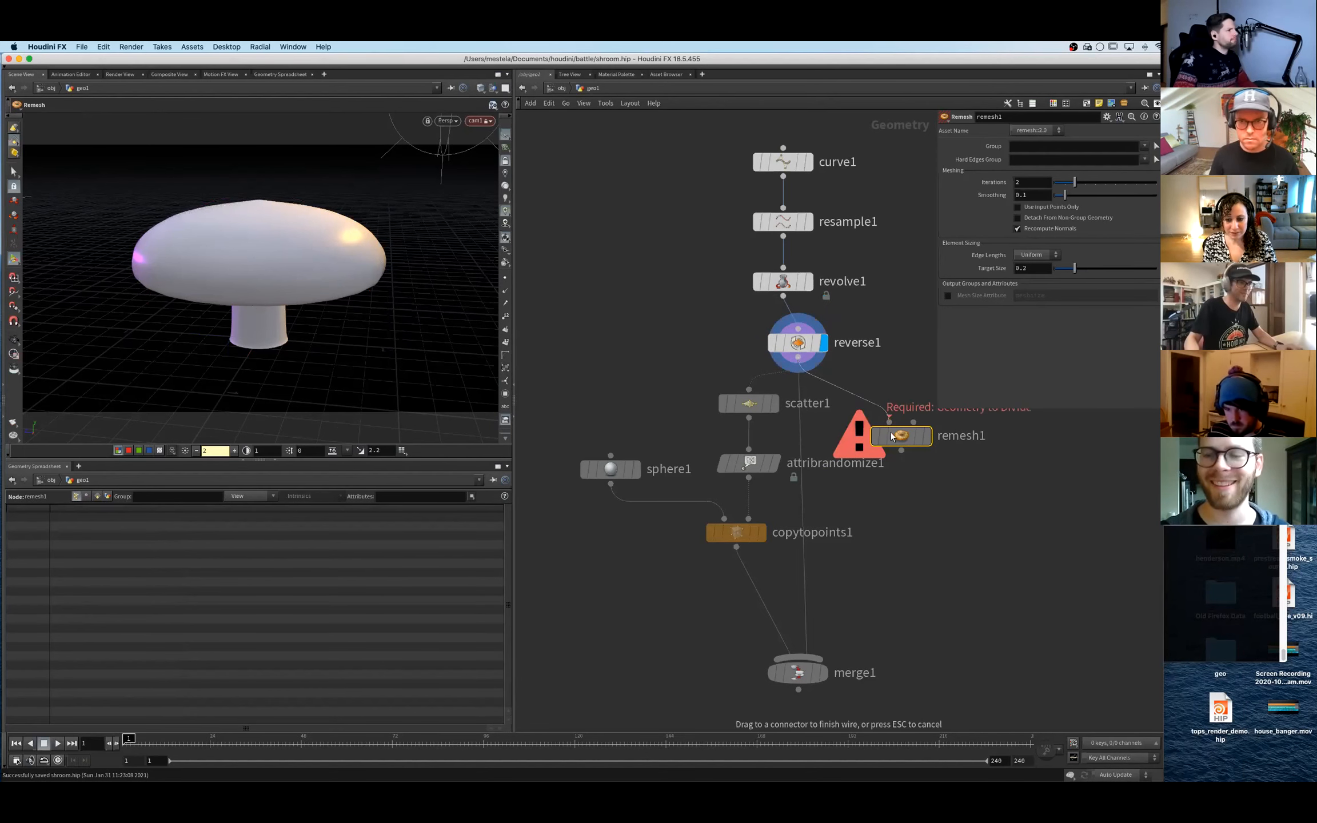
left_click(889, 430)
key("r")
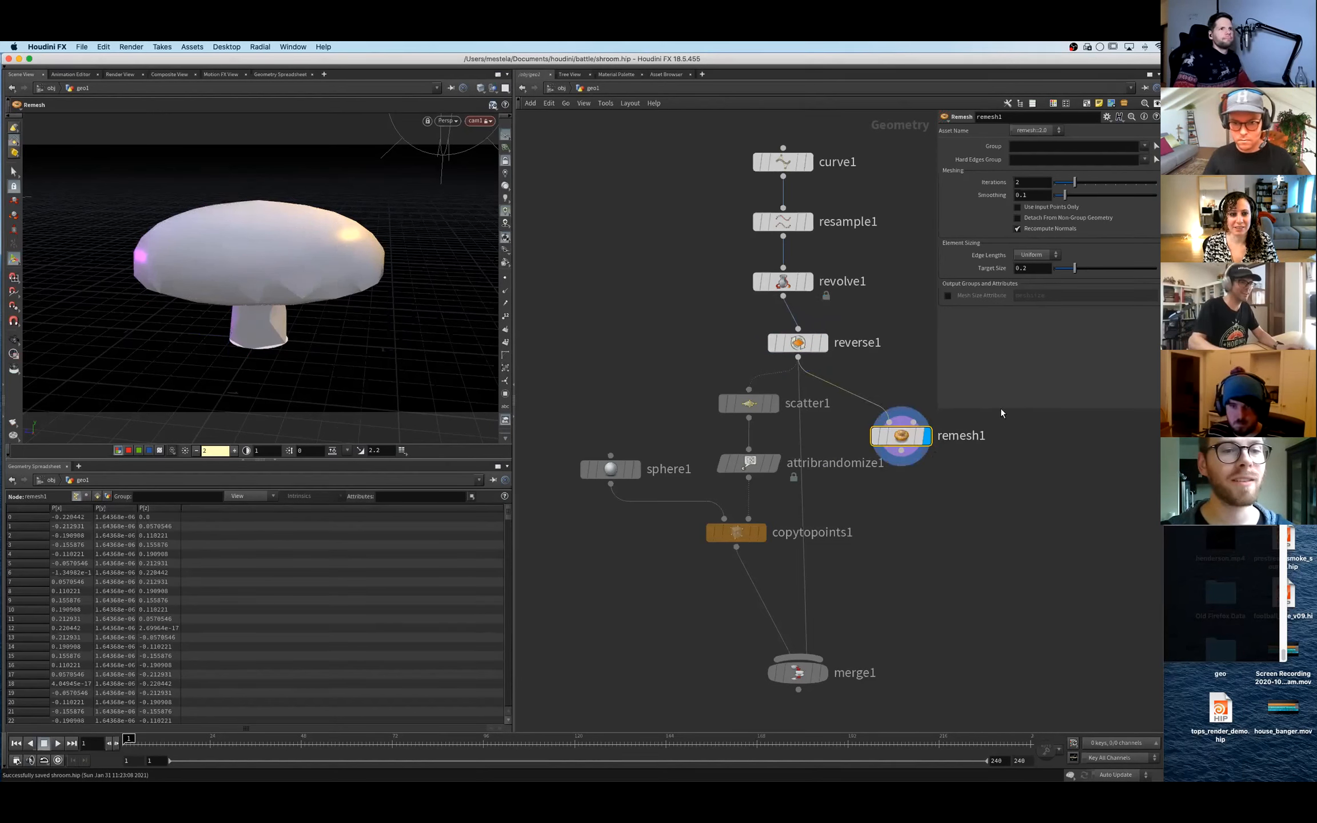
key("Tab")
left_click(989, 424)
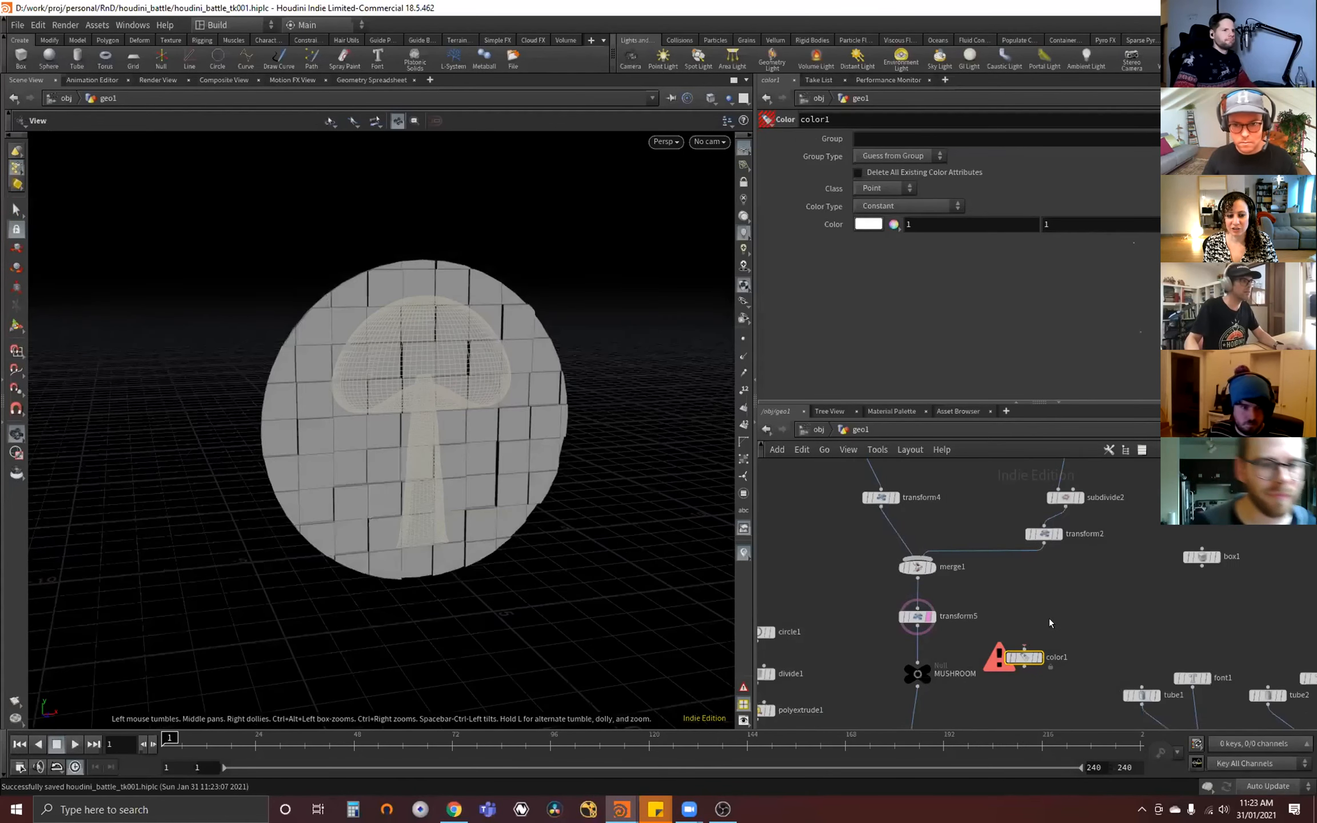
- In the houdini_battle_tk001 scene, insert the color1 node between transform2 and merge1 and display it
left_click_drag(1036, 558, 1047, 509)
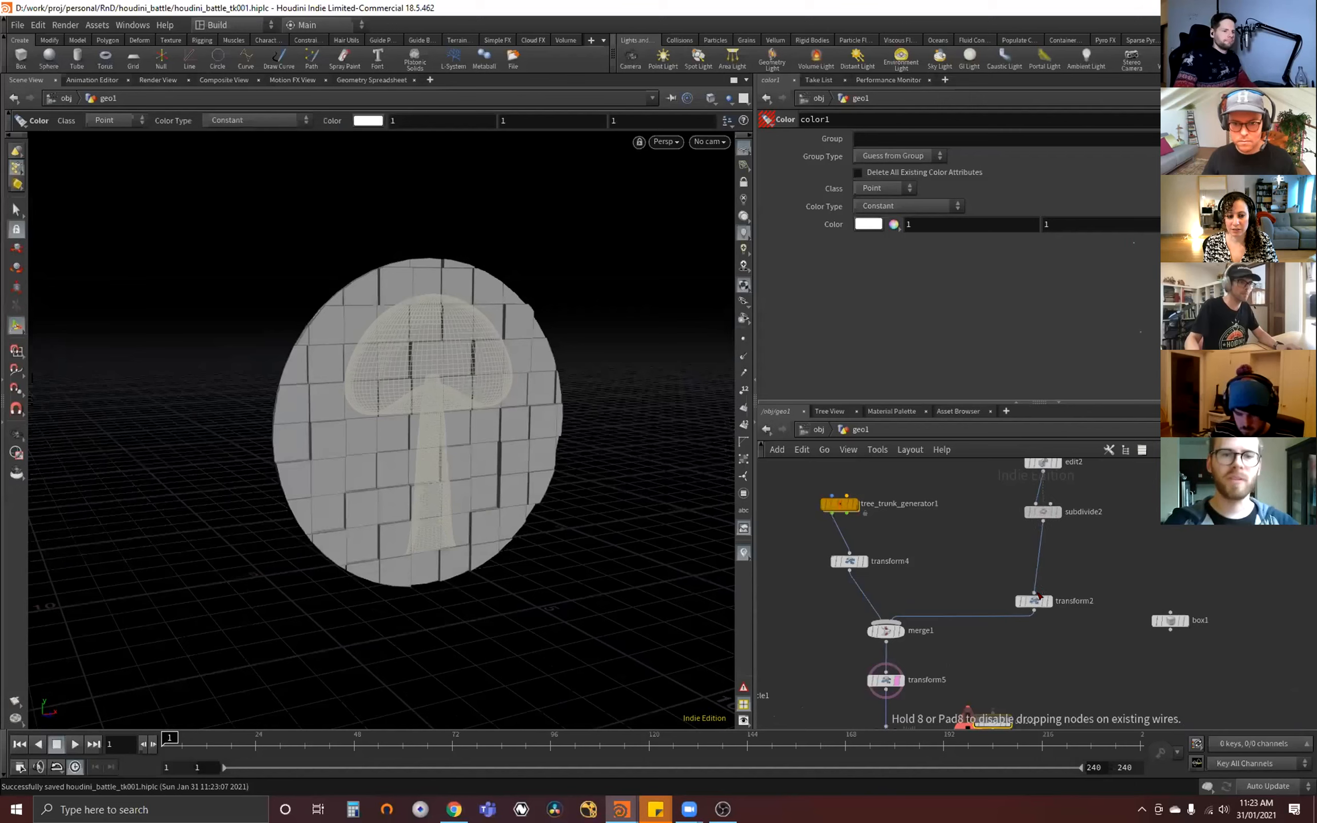
left_click_drag(1033, 601, 1042, 562)
middle_click_drag(1019, 651, 1015, 544)
left_click_drag(990, 612, 1018, 511)
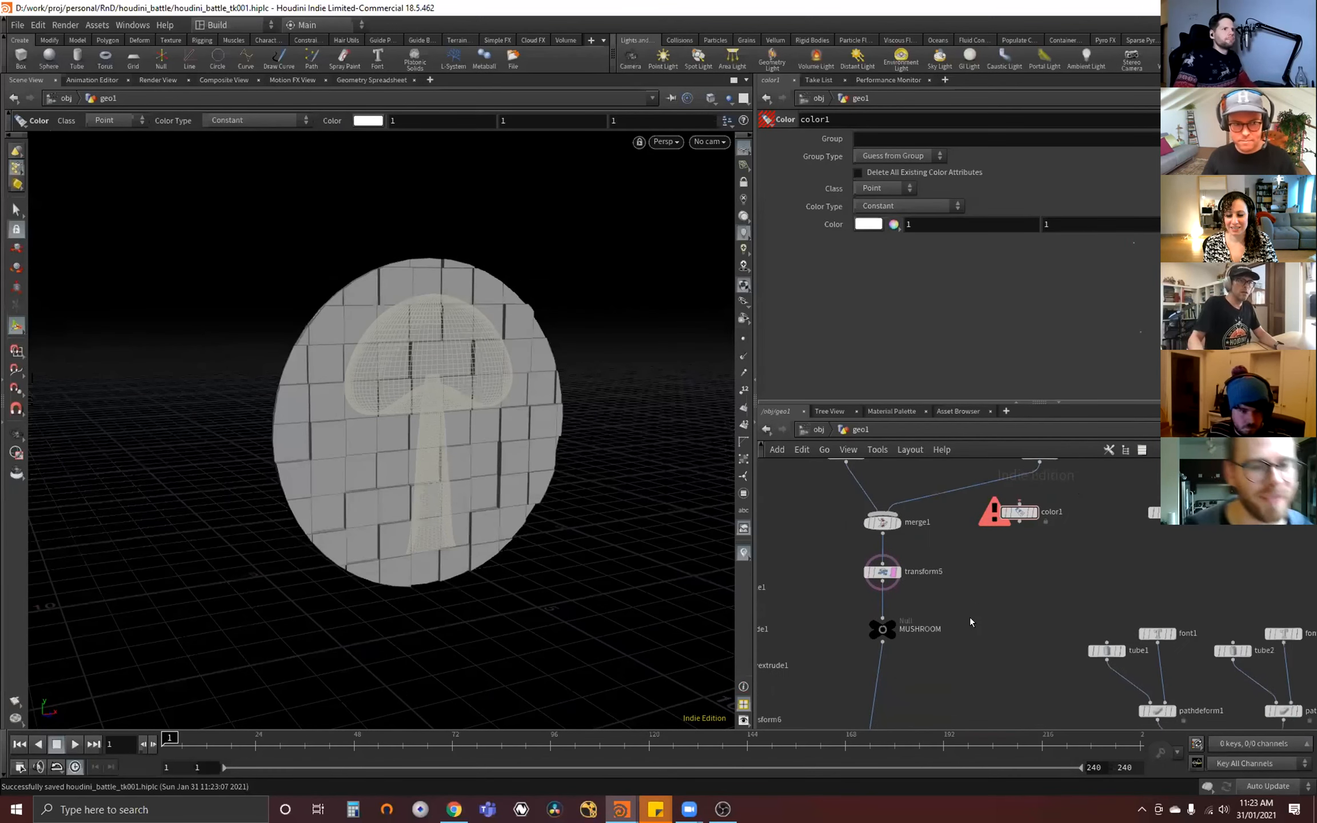
middle_click_drag(969, 618, 941, 700)
left_click(1025, 534)
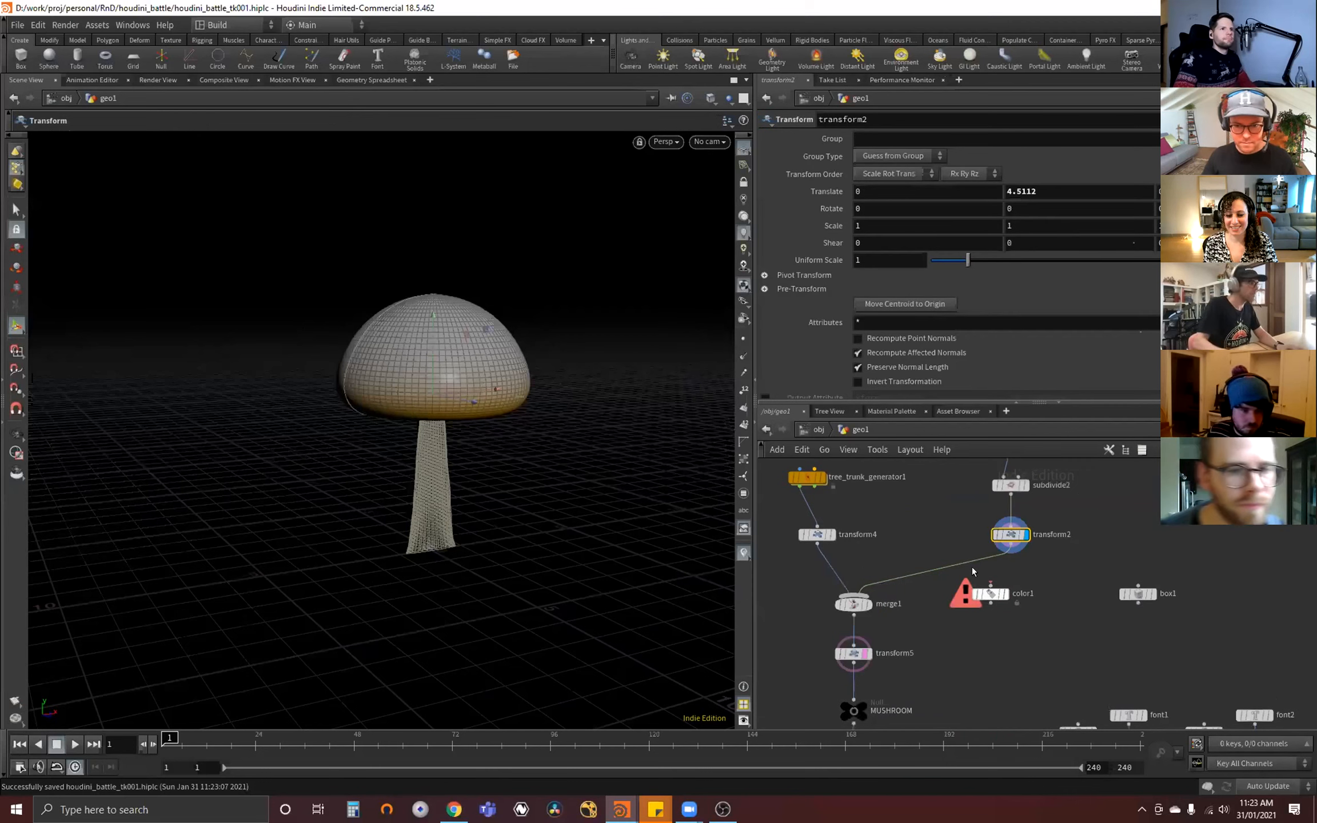
left_click_drag(1005, 591, 1024, 578)
left_click(1026, 579)
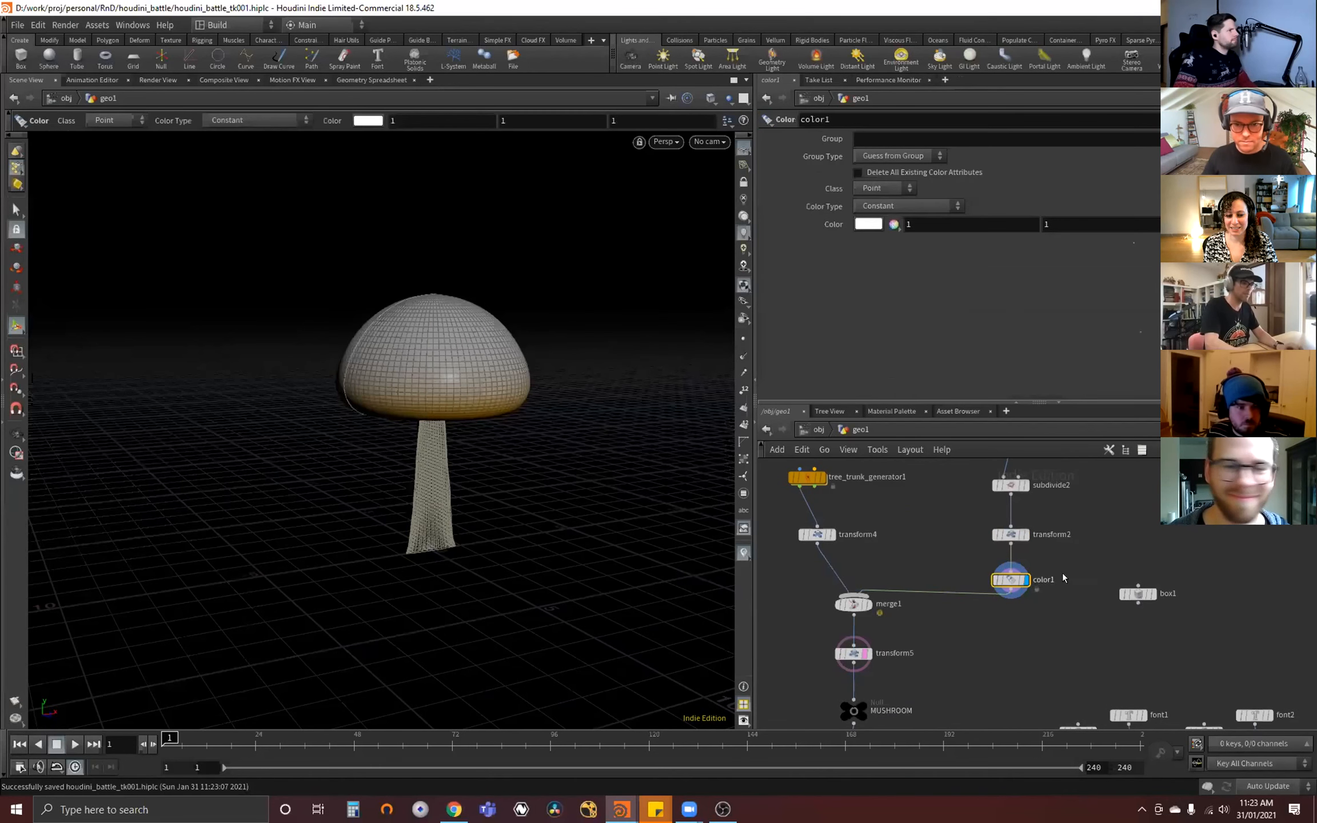
- Set color1 to magenta FF00FF, then insert a copy of it between transform4 and merge1 and display the copy
left_click(876, 224)
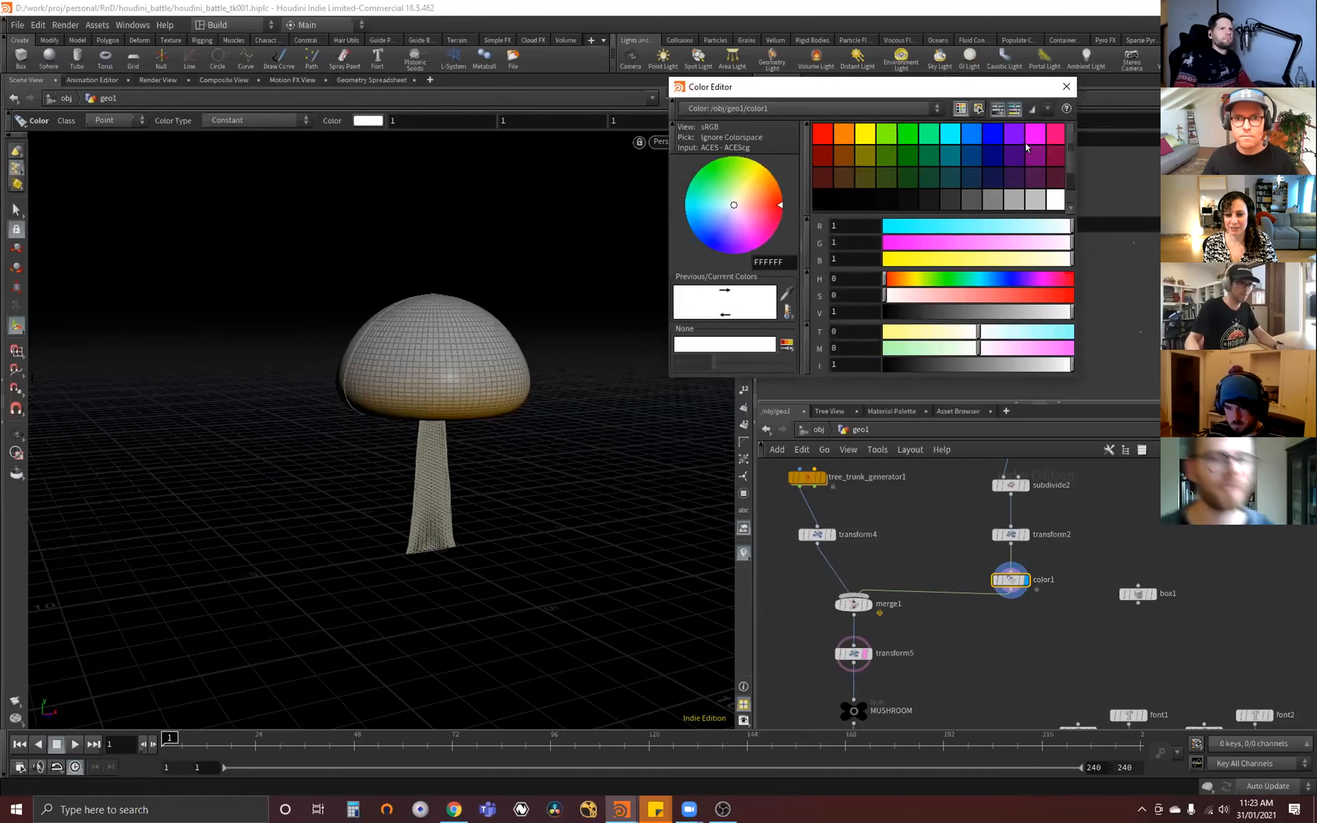
left_click(1034, 135)
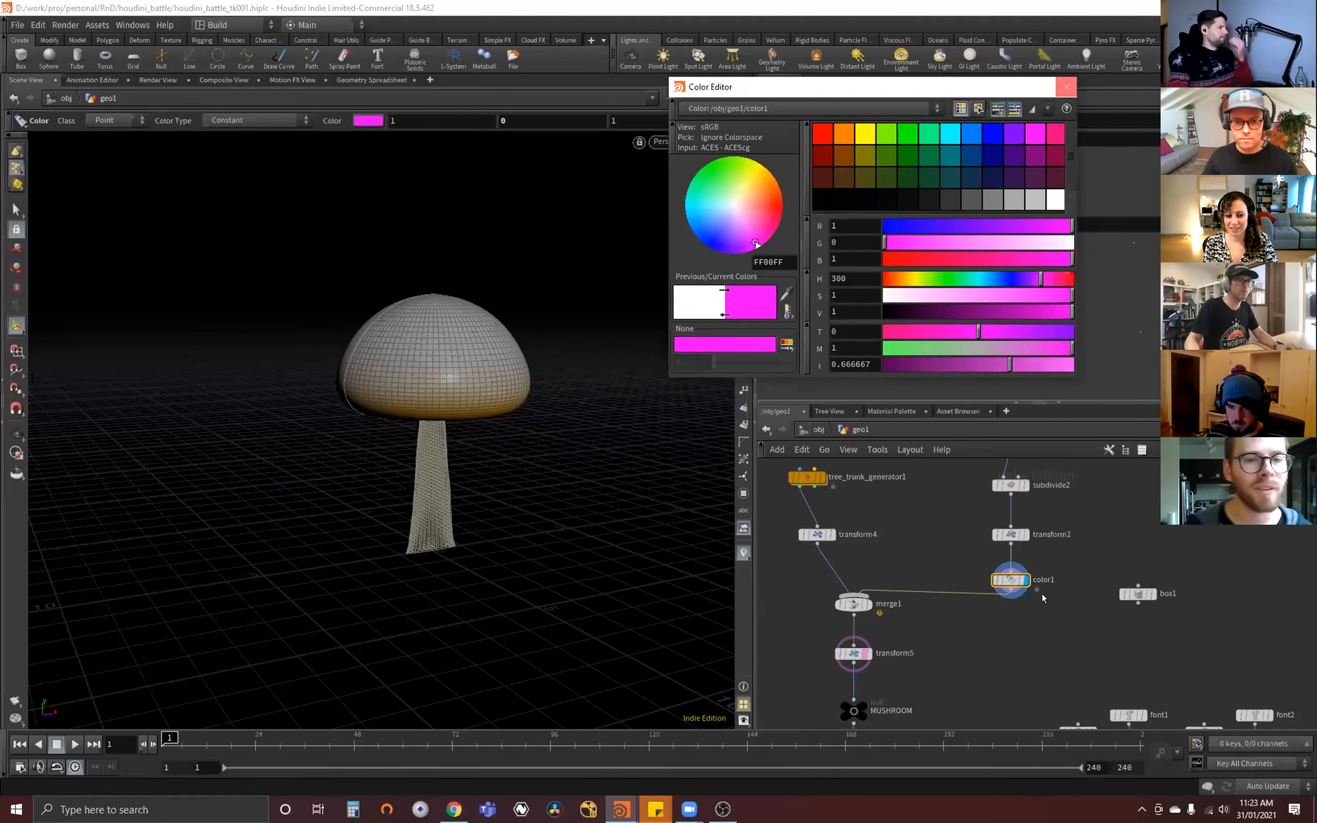
middle_click_drag(1041, 598, 1107, 577)
key("ctrl+v")
left_click_drag(904, 546, 898, 551)
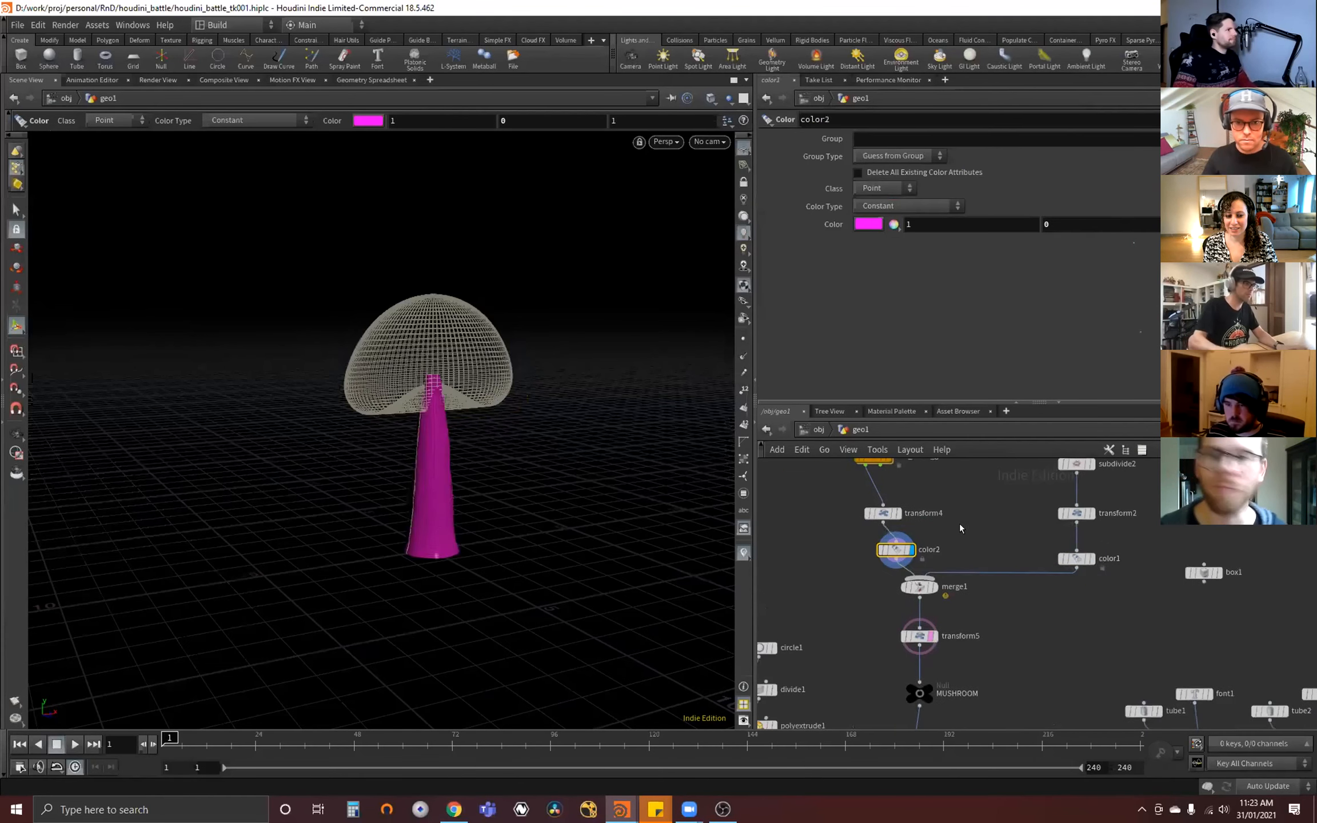
- Set color2 to a pale yellow with RGB values 2, 2, 1.03 for the stem
left_click(862, 223)
left_click(1056, 195)
left_click(865, 134)
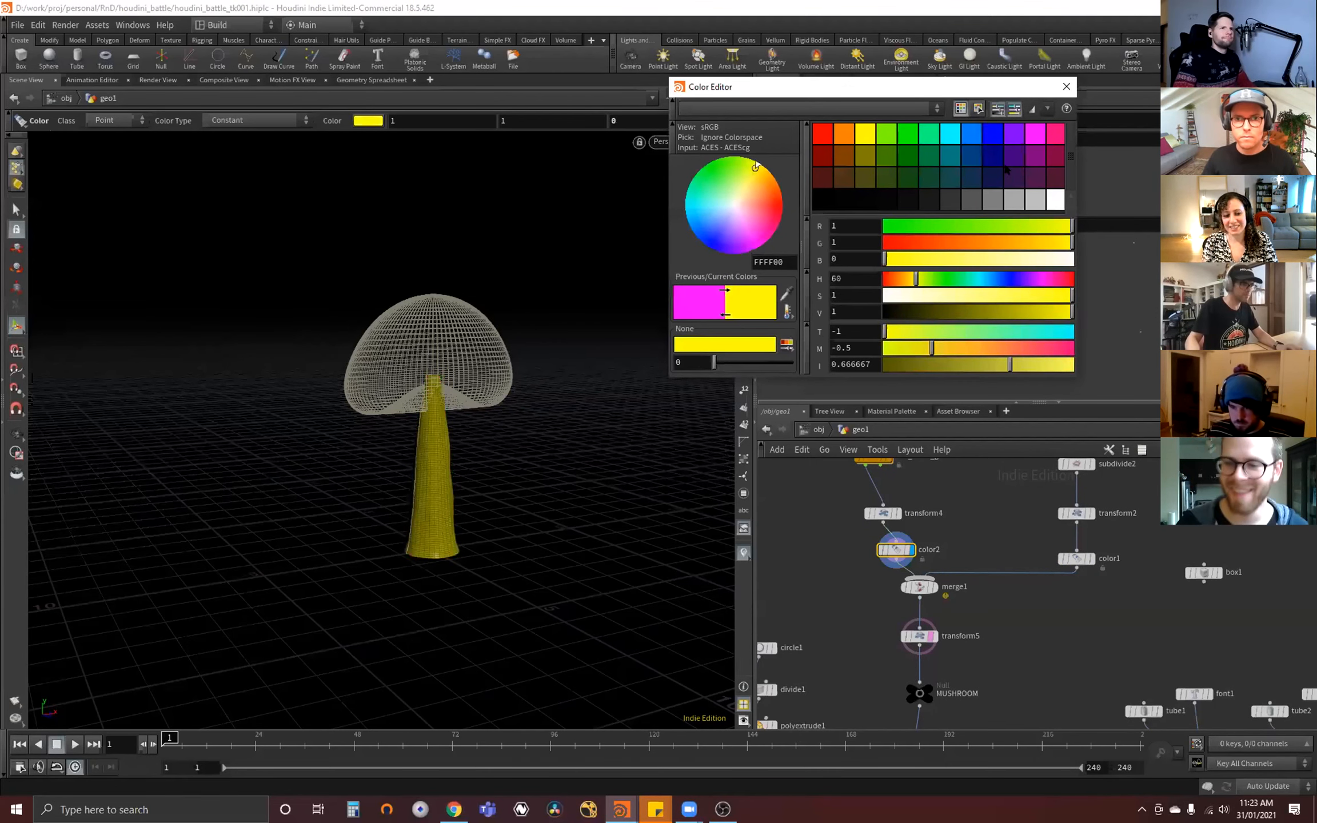
left_click_drag(1014, 297, 1058, 312)
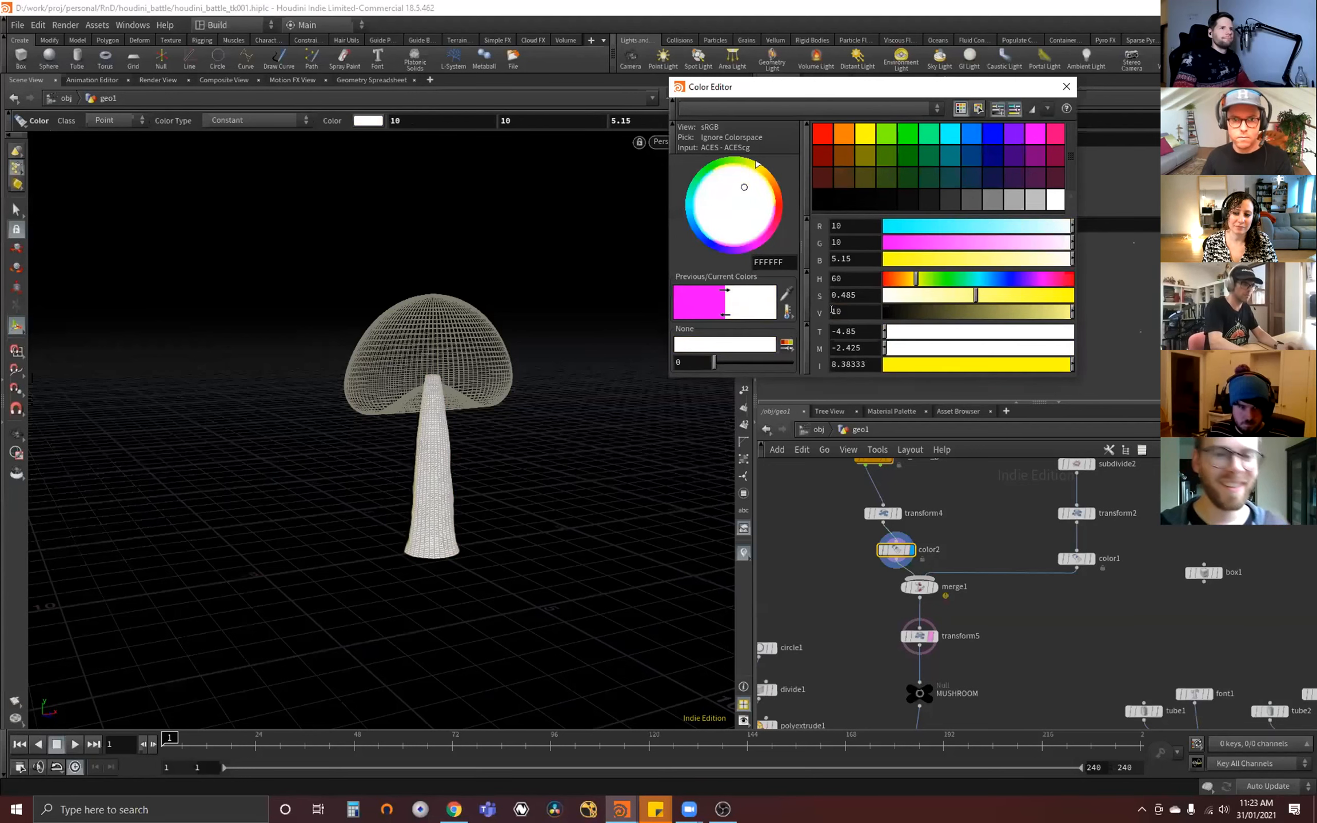
key("Return")
- Display merge3 and examine the mushroom in front of the tiled disc
scroll(998, 628, "down", 5)
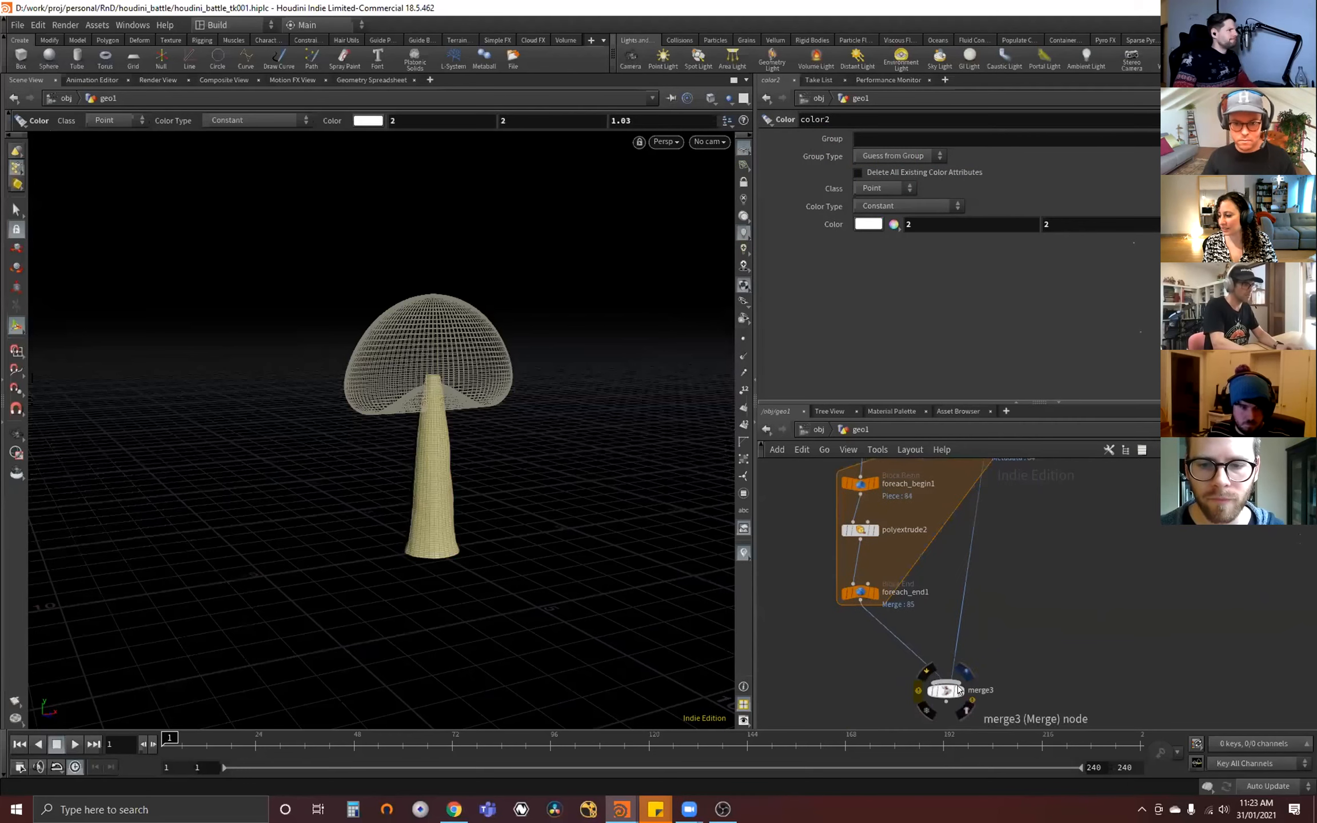
left_click(957, 690)
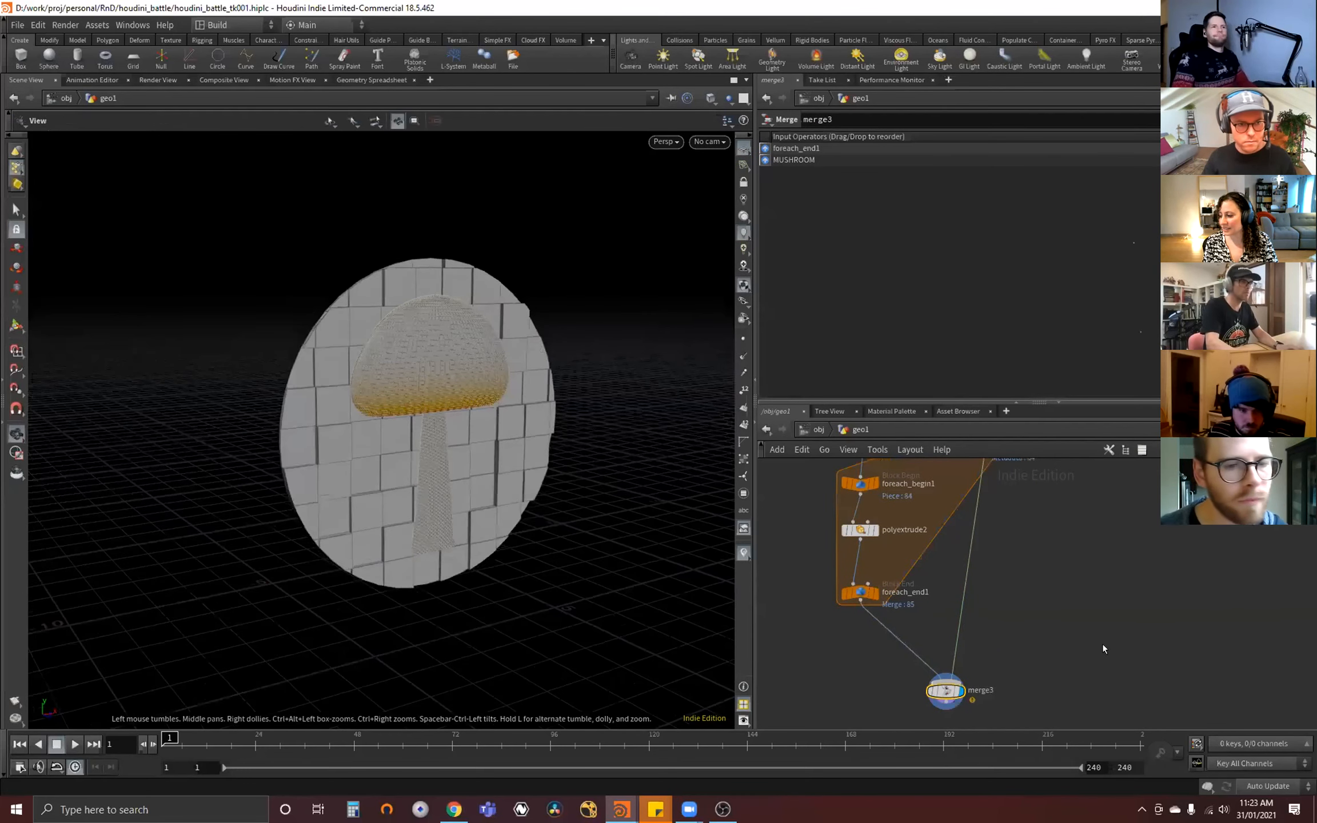
key("Return")
key("Escape")
left_click_drag(447, 529, 522, 539)
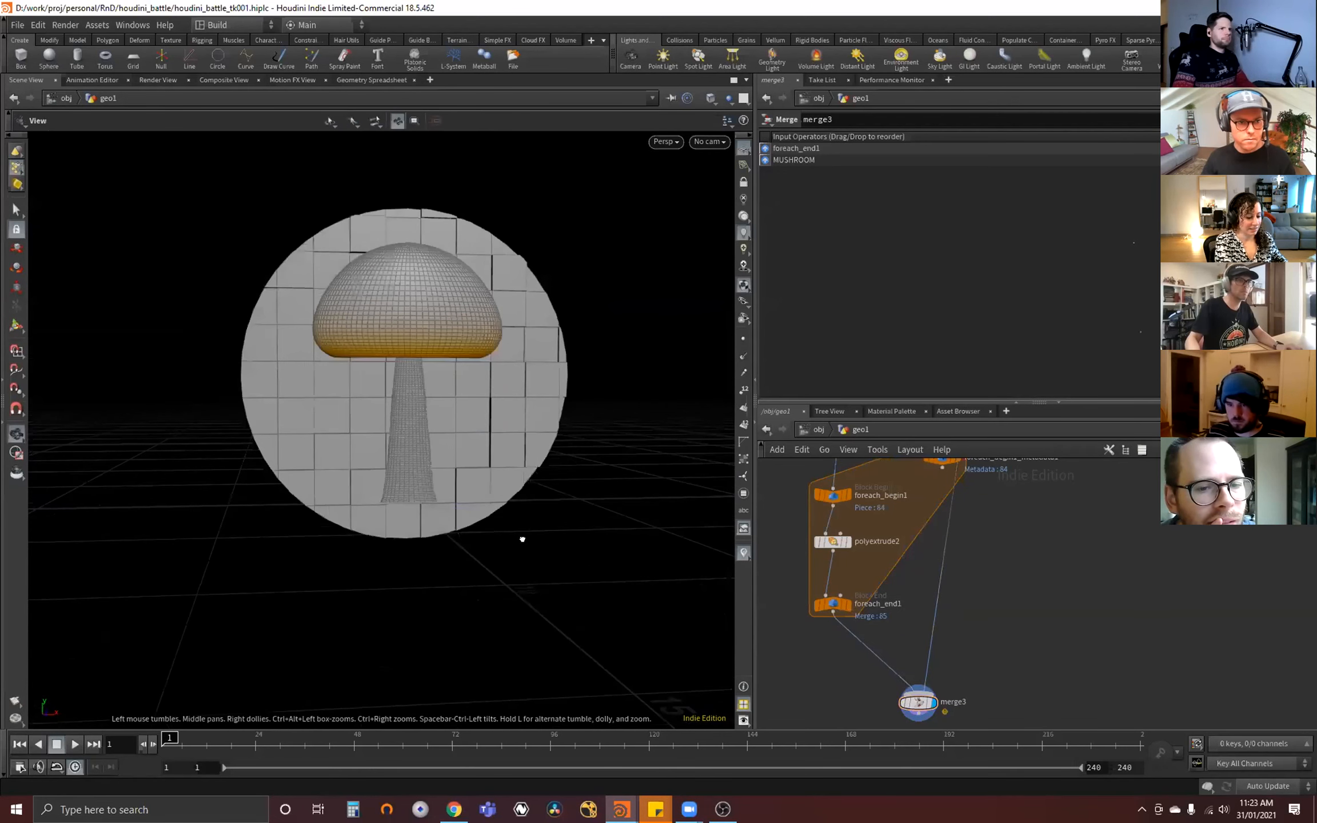
key("Return")
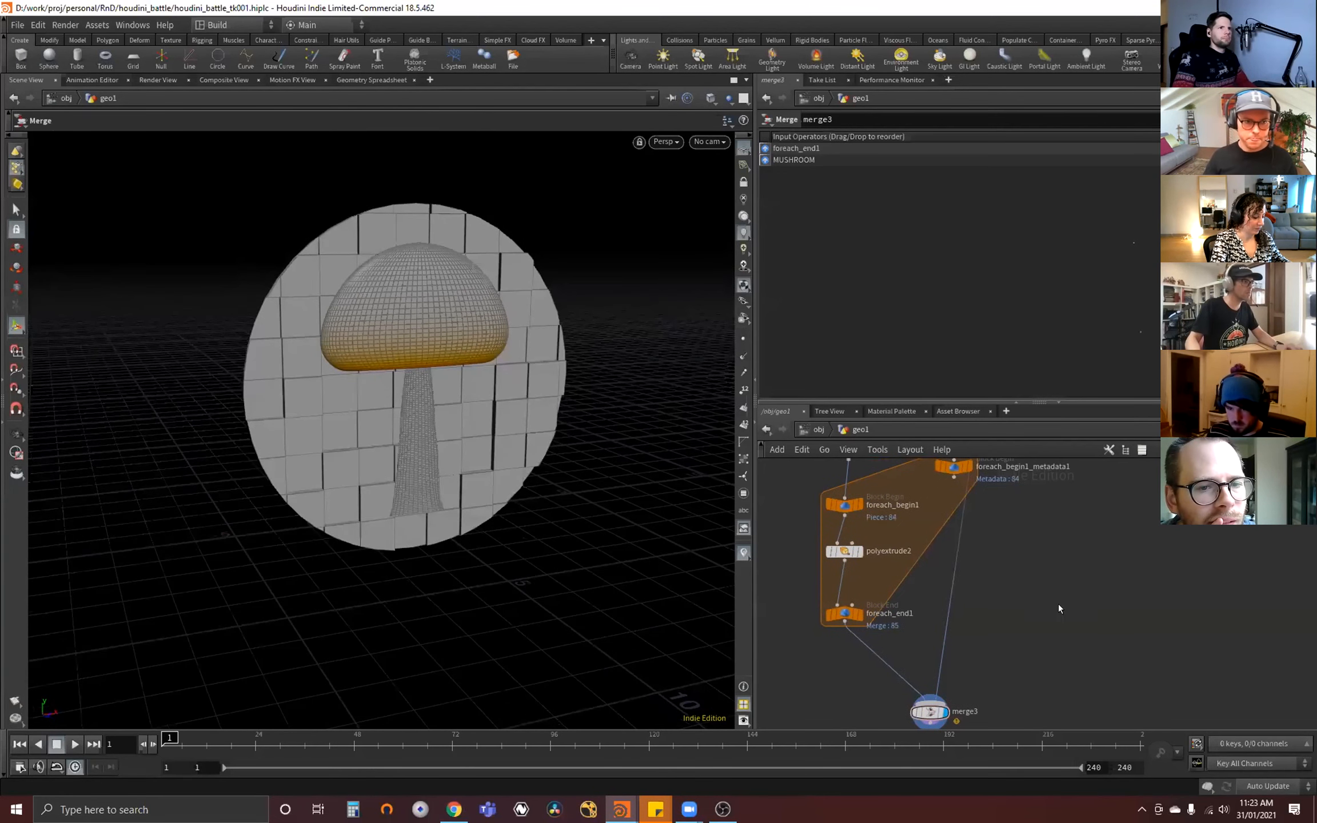
- Insert a Color node between foreach_end1 and merge3 and display it
key("Tab")
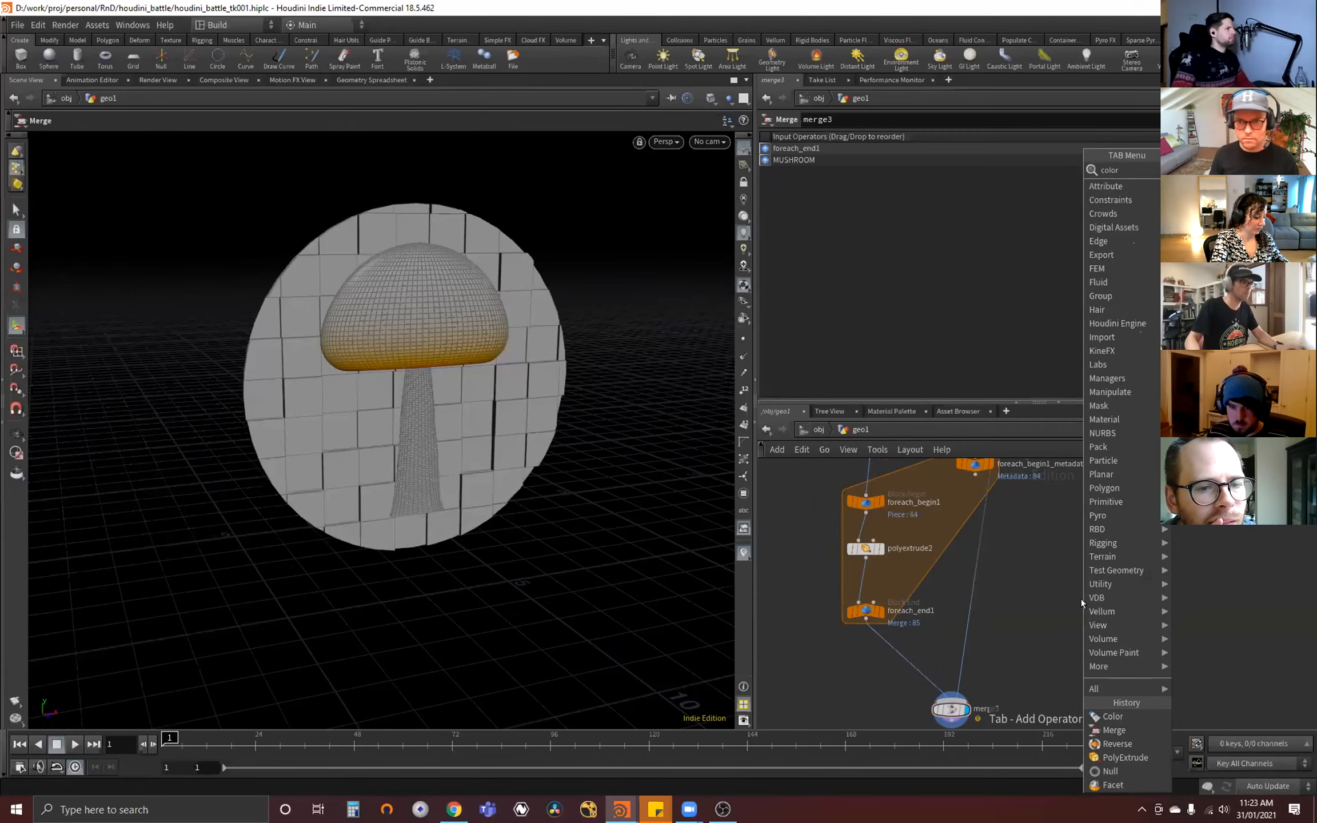
left_click(1112, 717)
left_click(1055, 617)
left_click(908, 659)
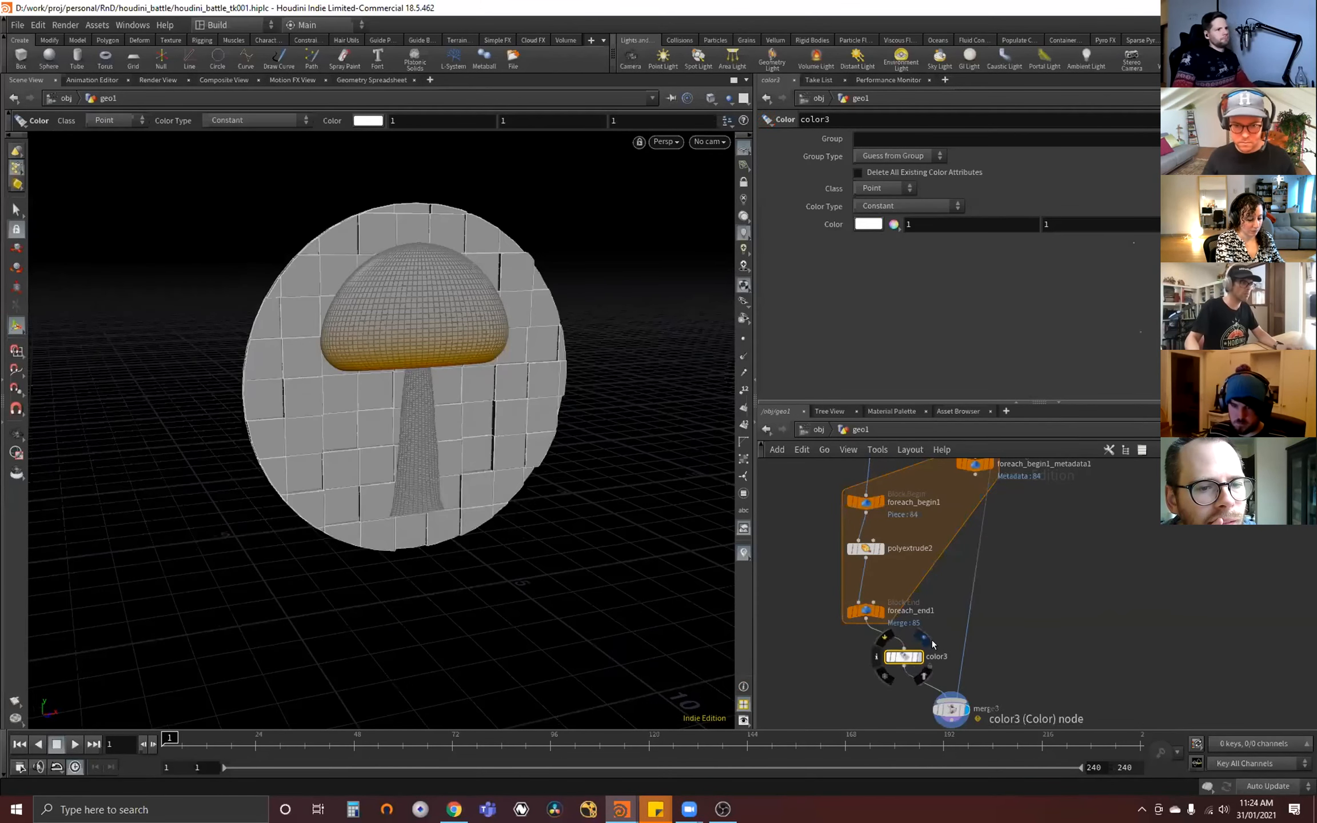
left_click_drag(516, 488, 543, 484)
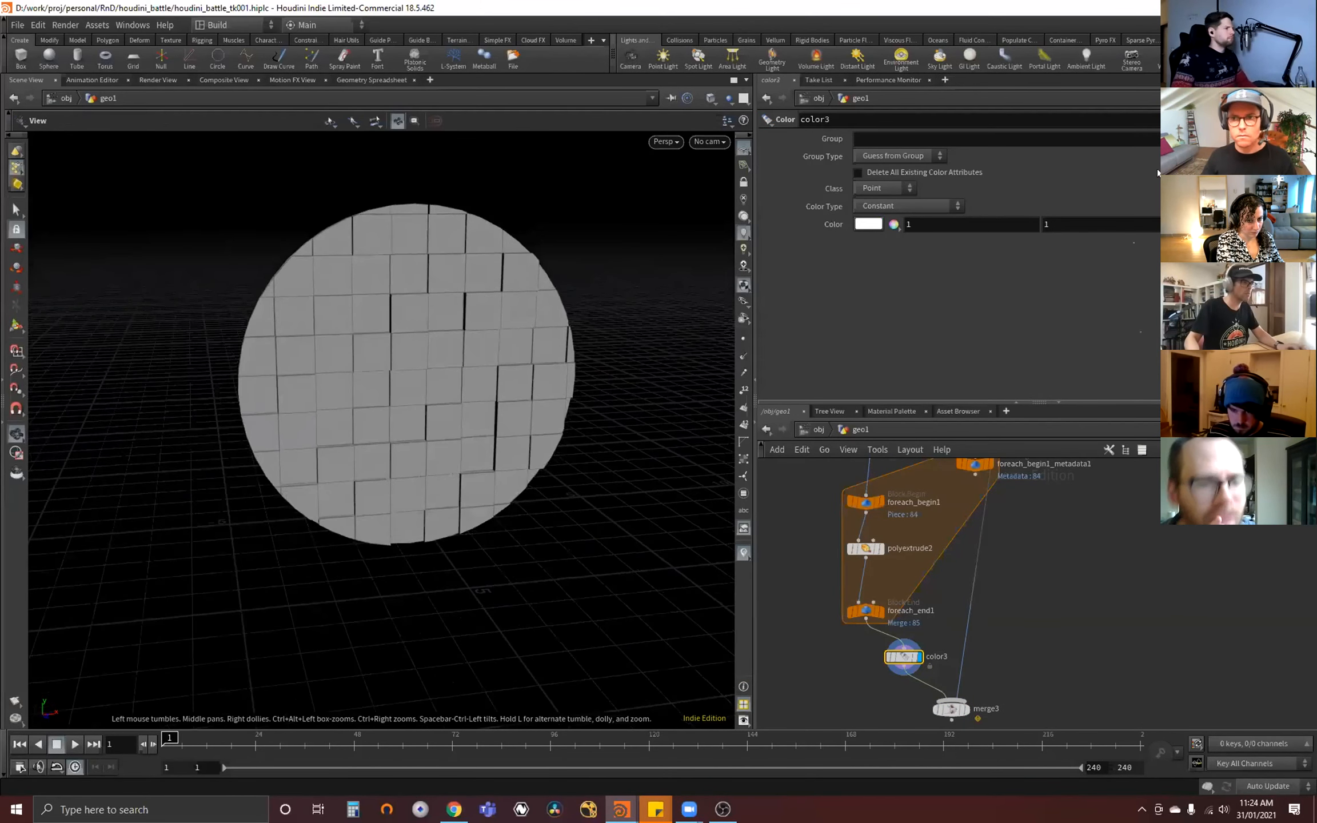
key("l")
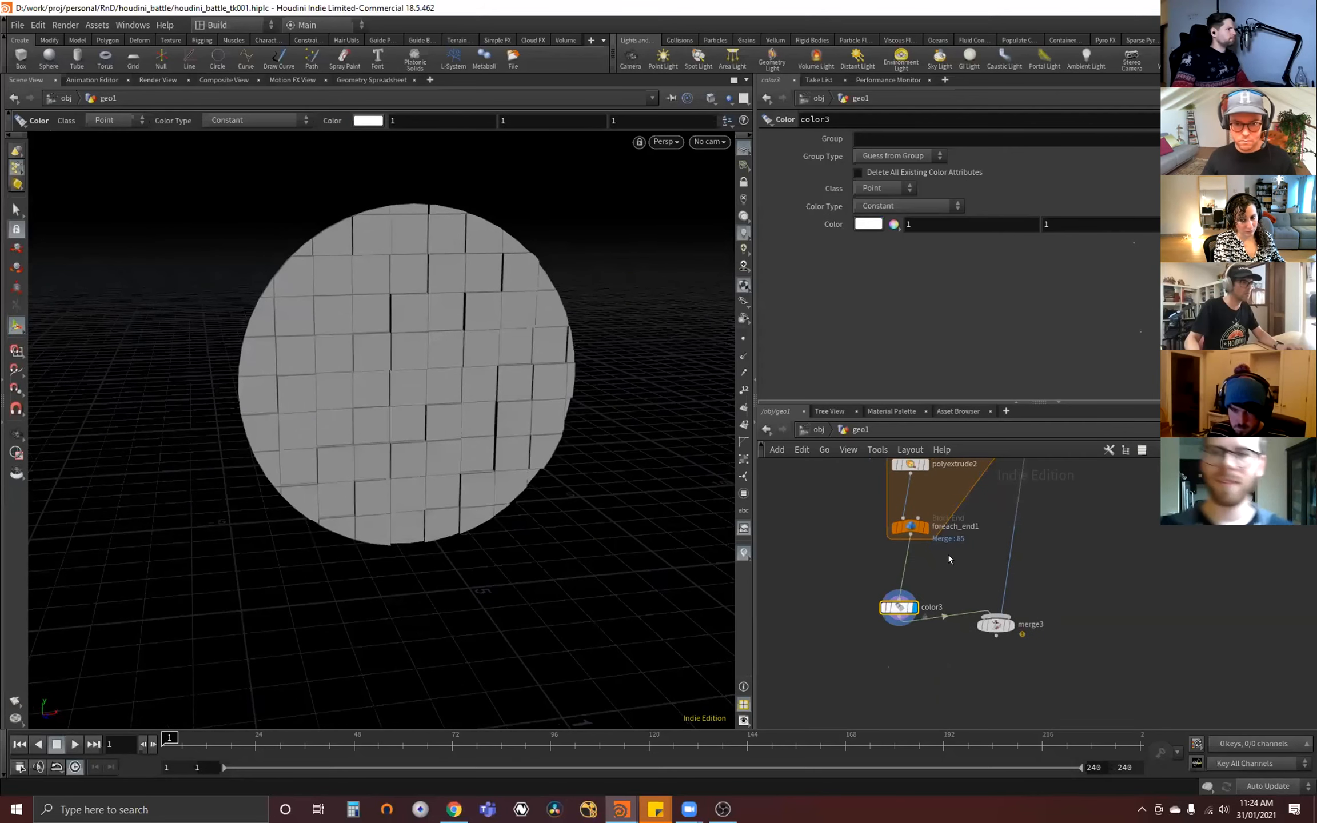
- Insert a Group Expression node between foreach_end1 and color3 and display it
key("Tab")
type("groupex")
key("Down")
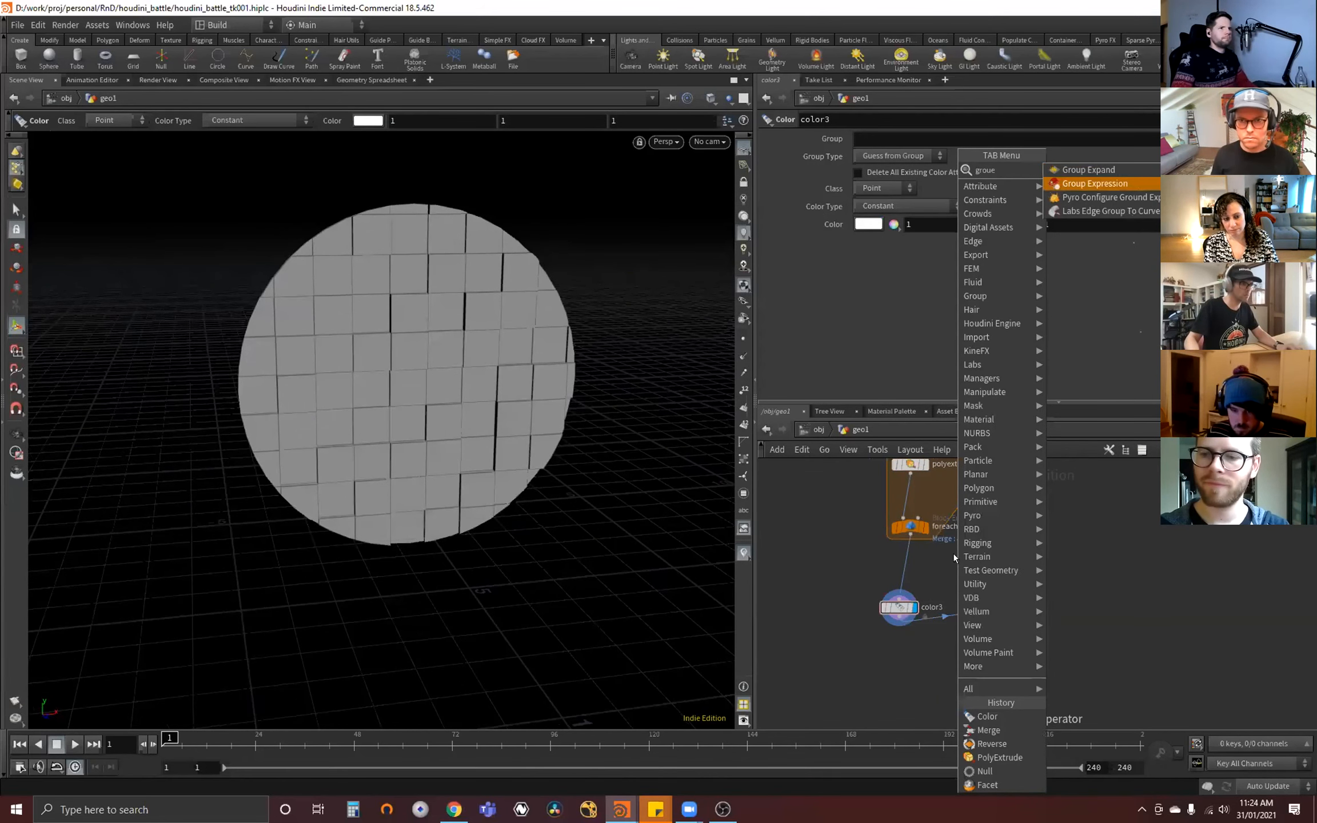
key("Return")
left_click(929, 574)
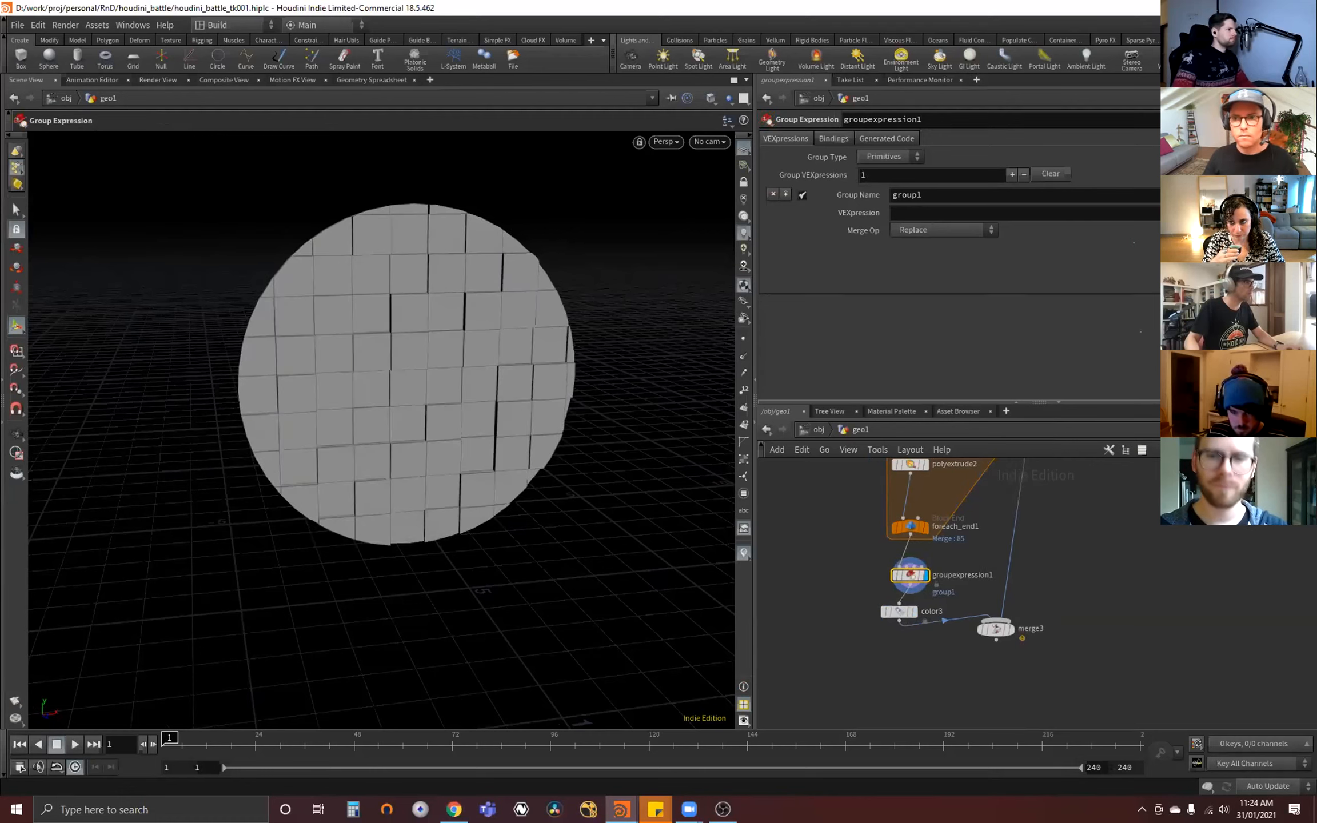
type("rand(@elemnum) < 0.3")
middle_click_drag(908, 621, 931, 560)
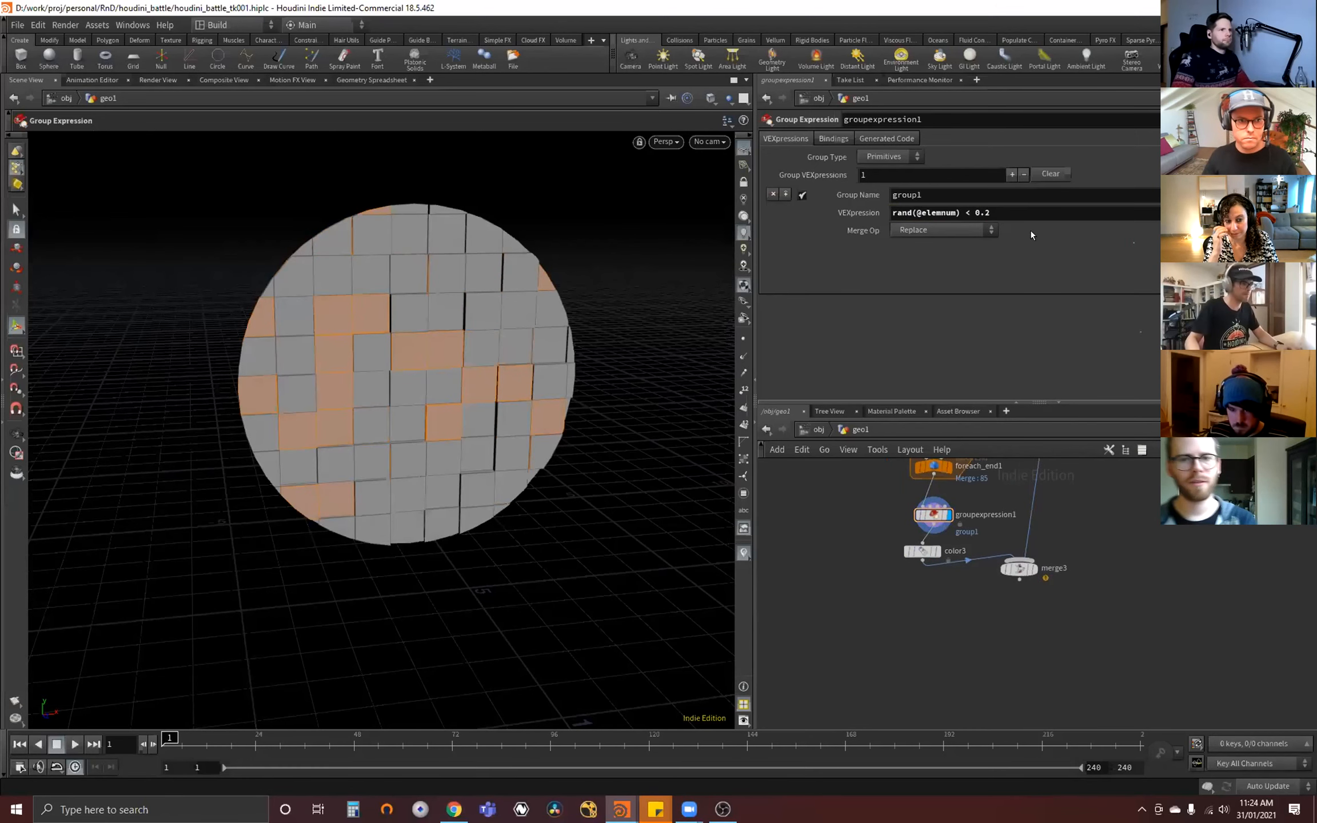
key("Escape")
left_click_drag(588, 326, 503, 350)
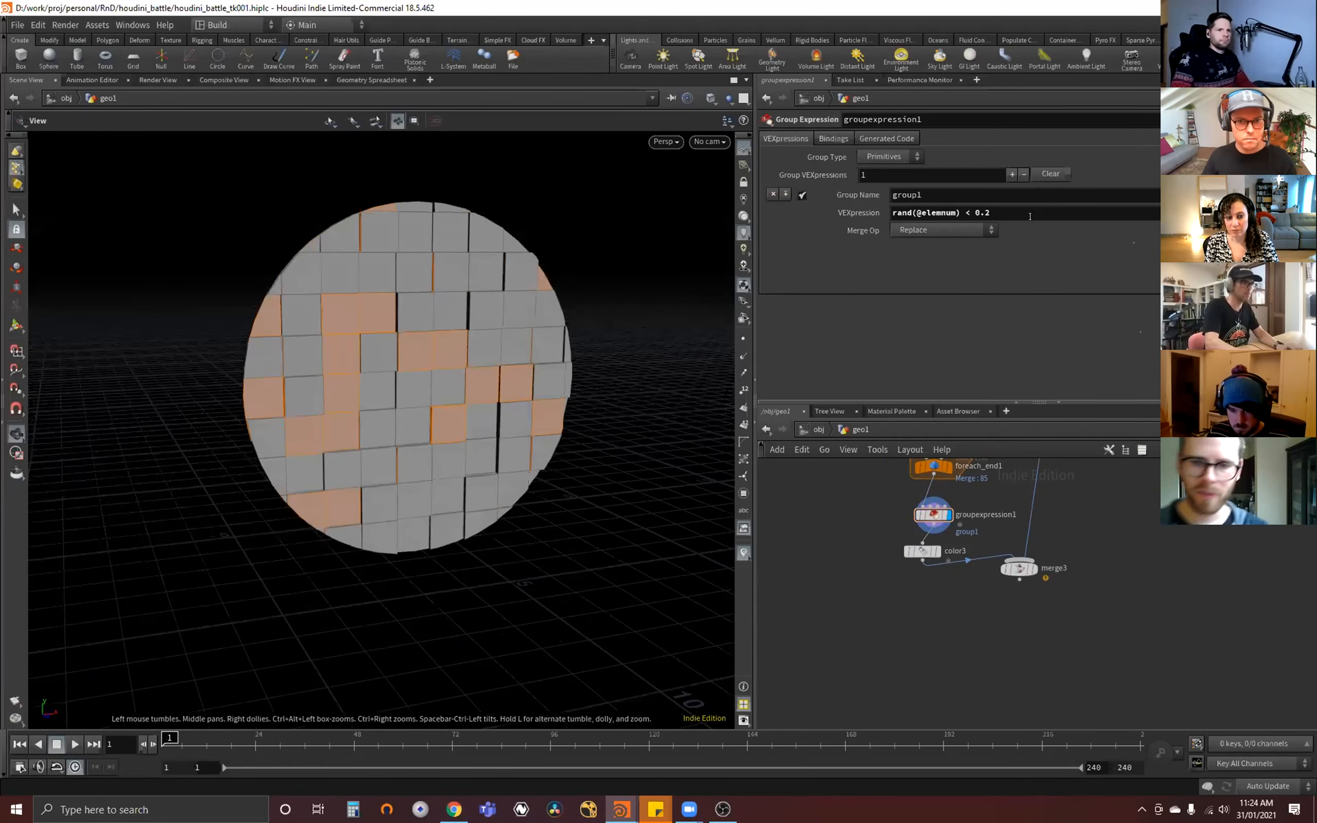
middle_click_drag(1059, 215, 1059, 215)
middle_click_drag(949, 547, 918, 612)
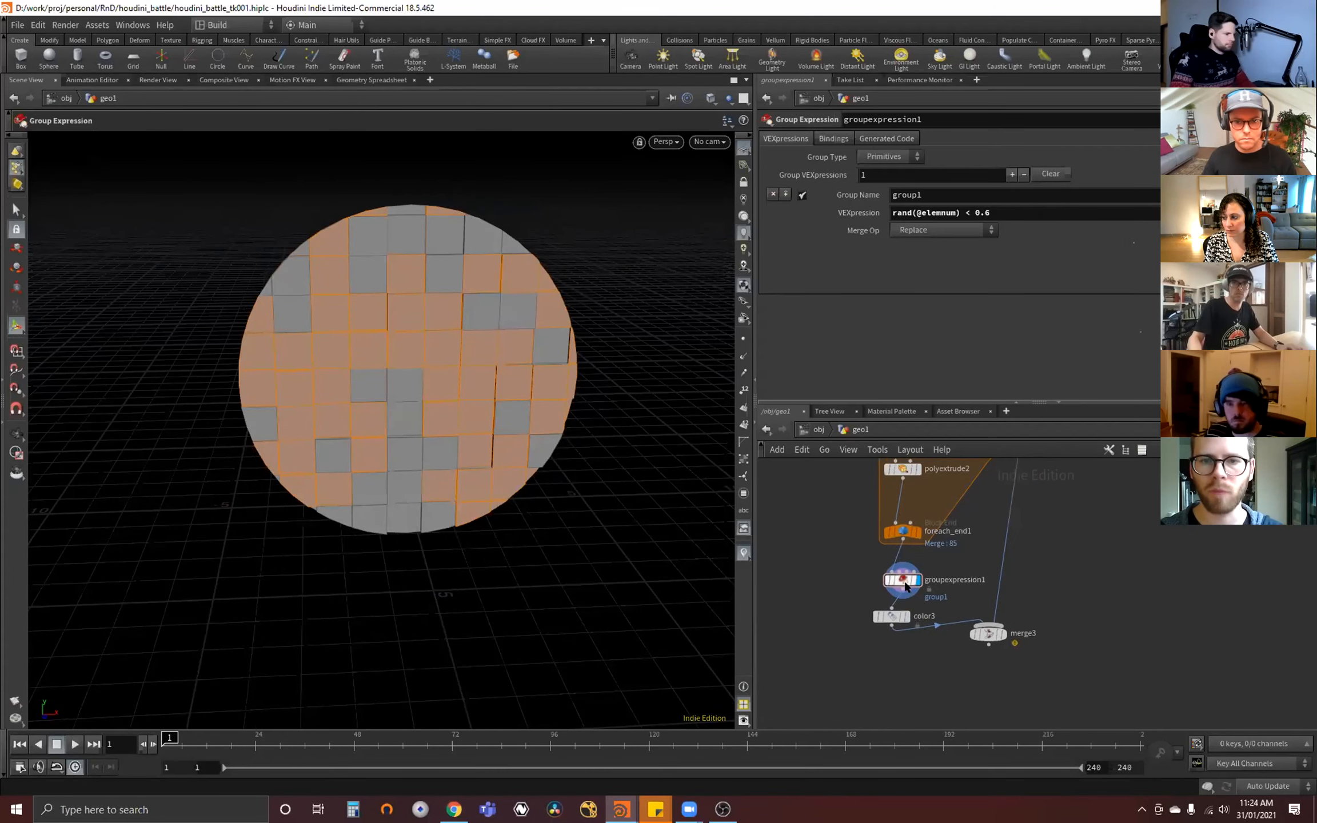
scroll(1086, 531, "up", 1)
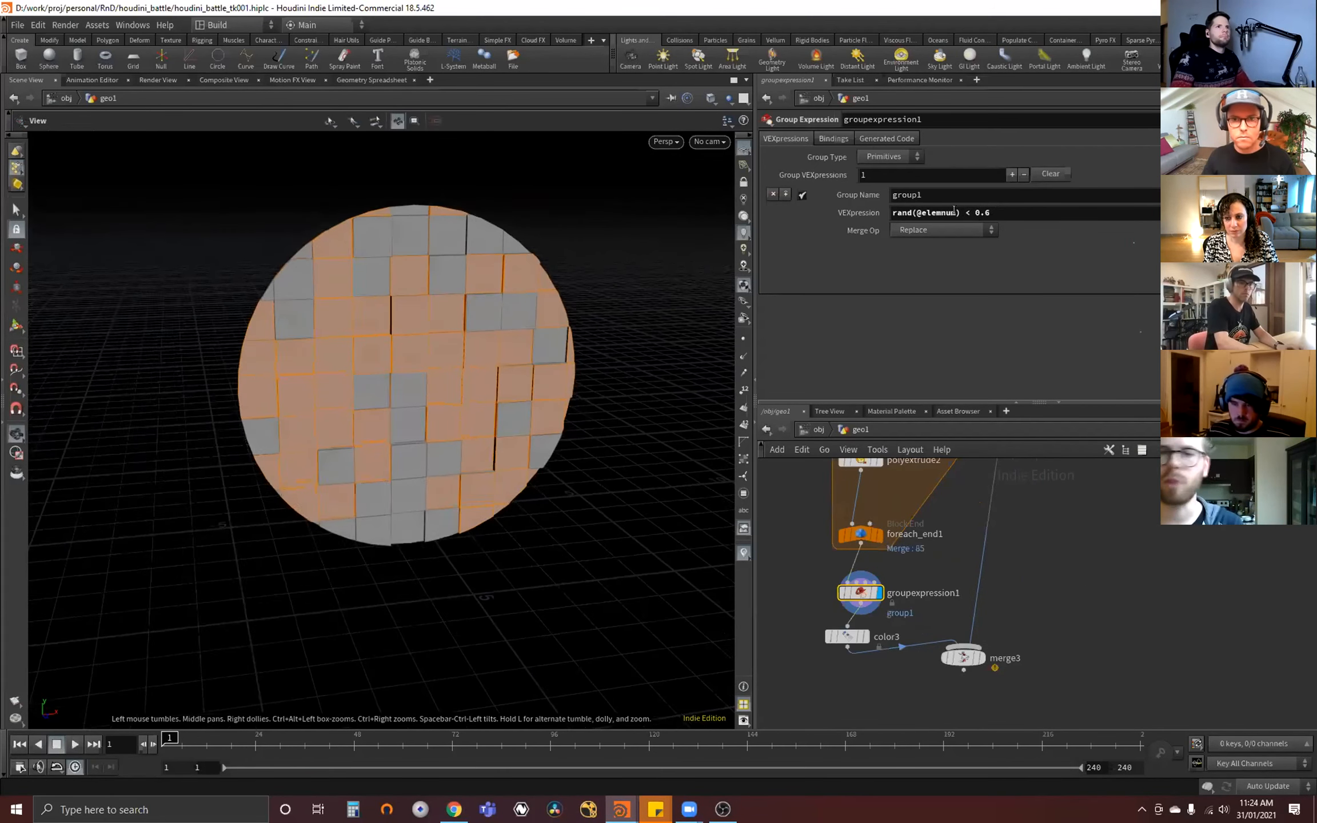
- Review the extrusion settings of polyextrude2 inside the for-each block
middle_click_drag(1040, 554, 937, 366)
left_click(867, 544)
middle_click_drag(966, 674, 981, 635)
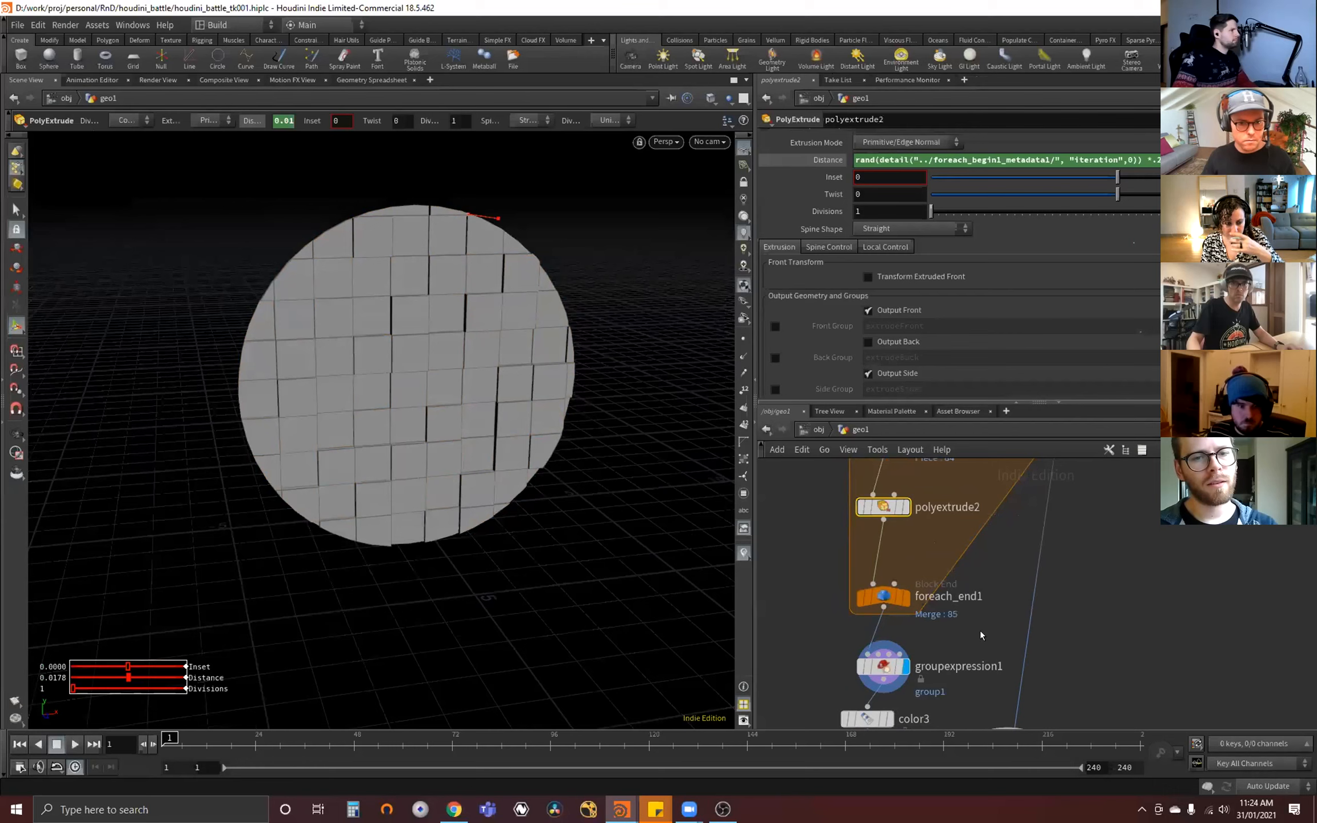
- Combine the outputs of color3 and facet1 in a new Merge node and display it
key("Escape")
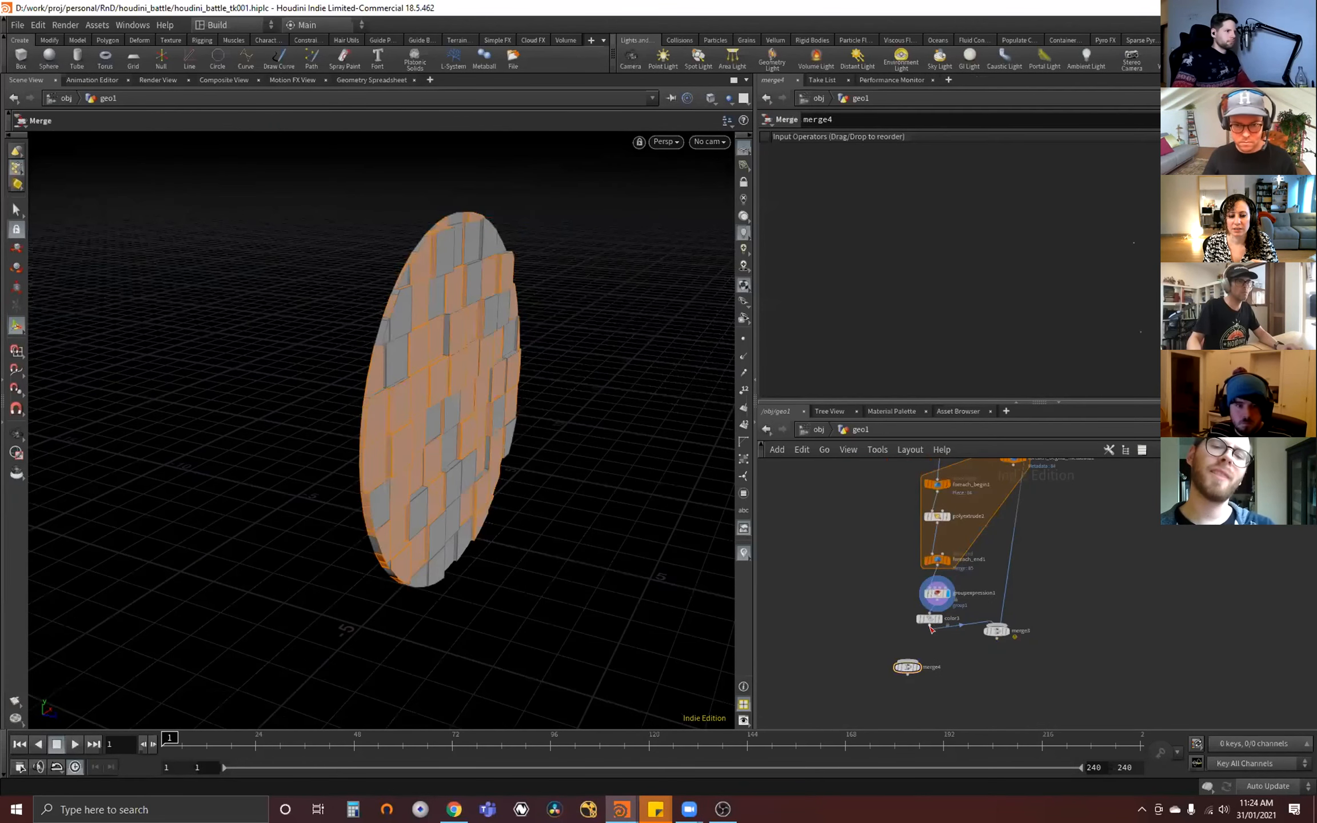
left_click(902, 658)
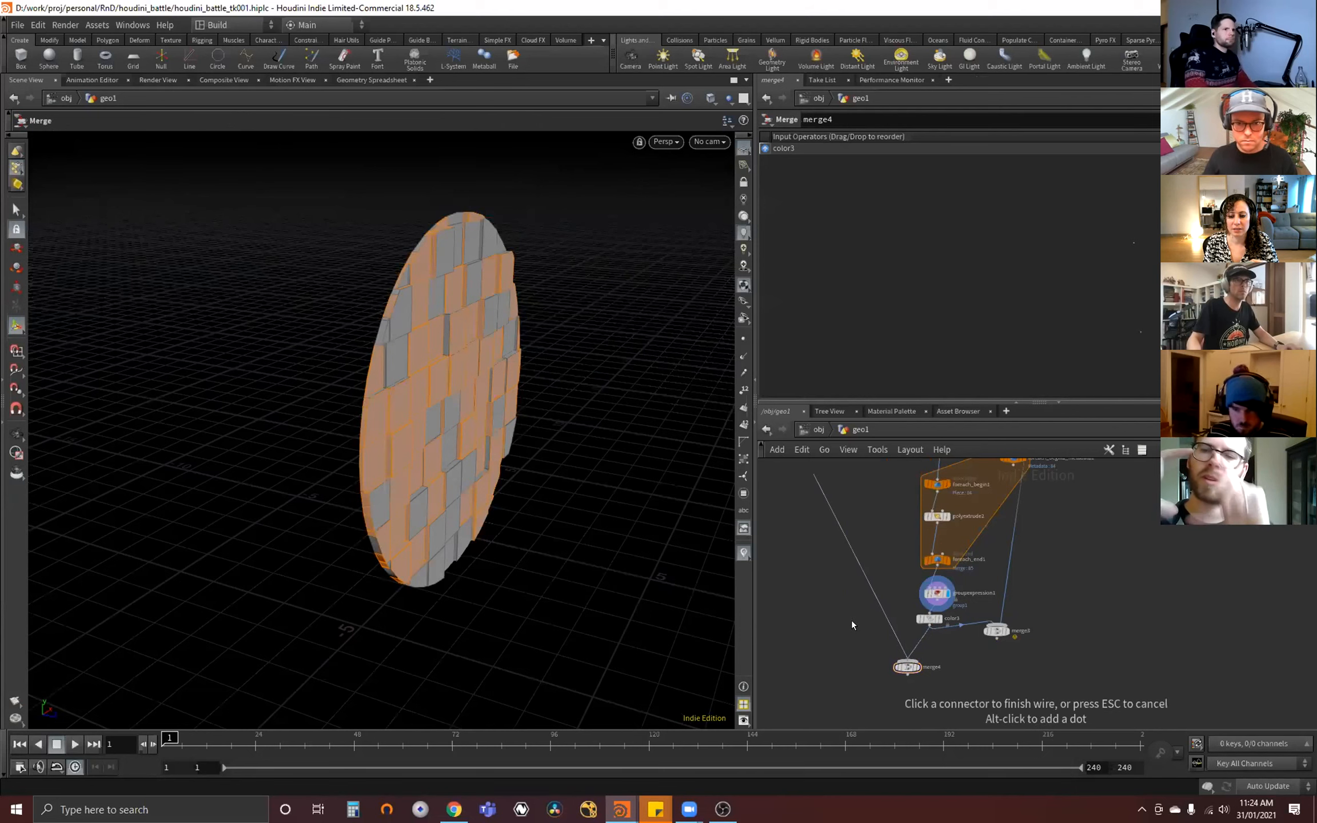
middle_click_drag(855, 570, 857, 709)
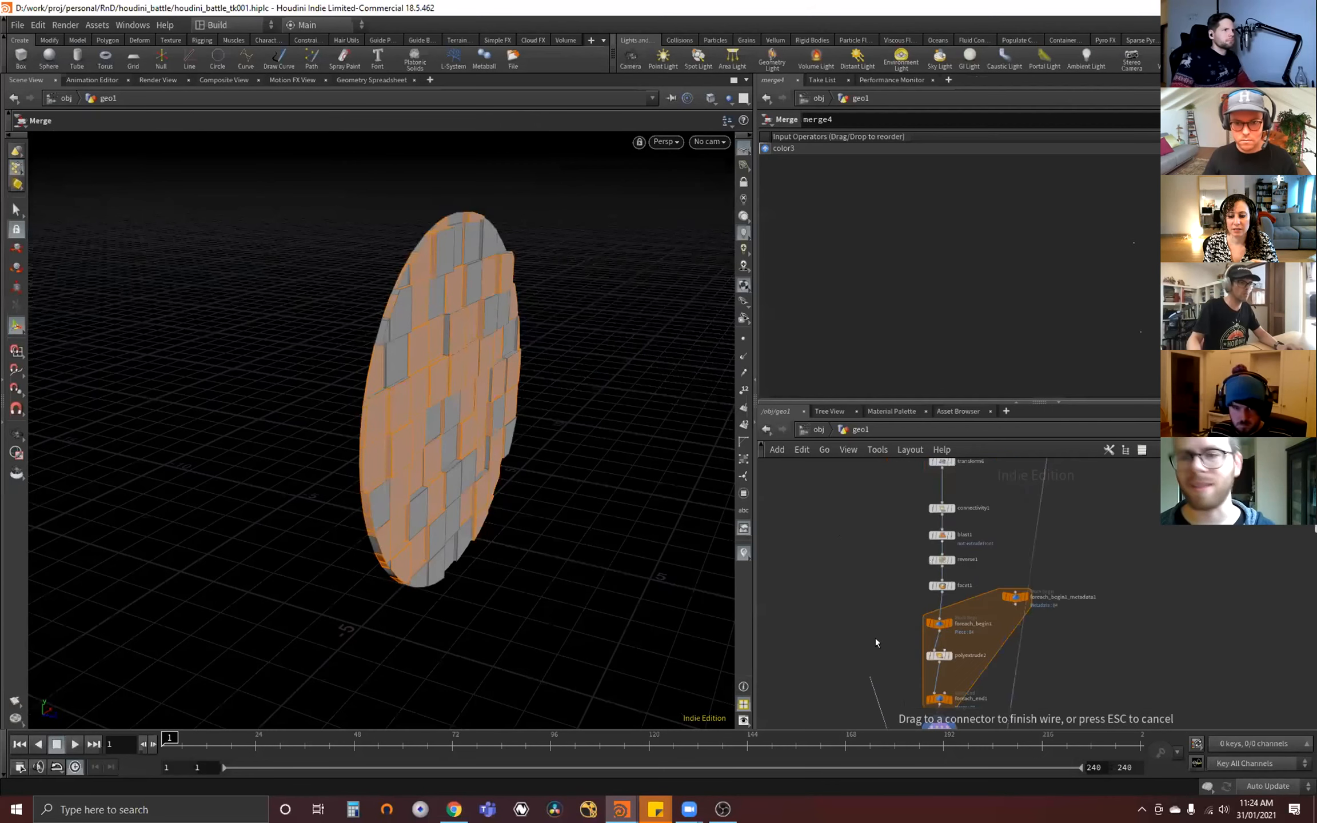
left_click(942, 591)
middle_click_drag(948, 707, 929, 665)
middle_click_drag(843, 692, 787, 560)
scroll(787, 559, "up", 1)
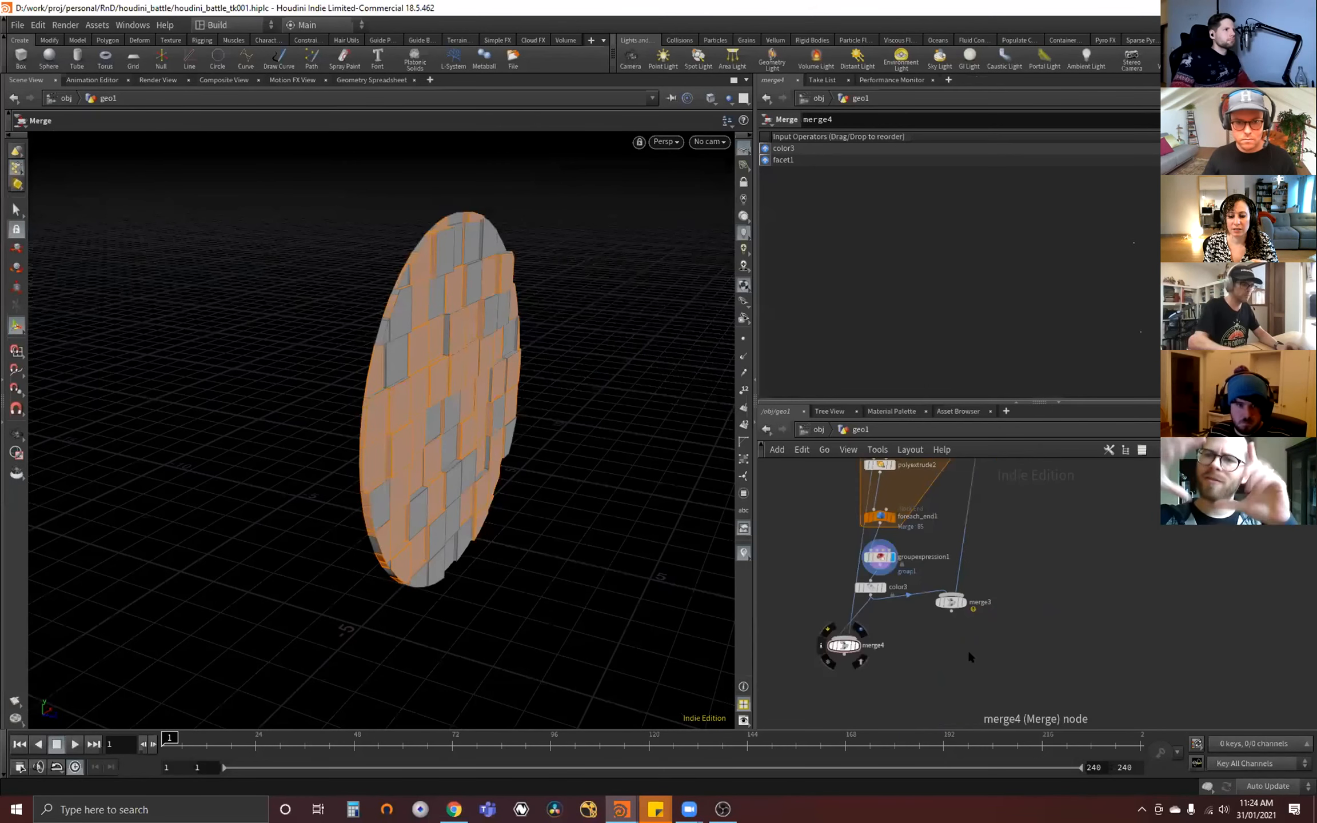
left_click_drag(843, 644, 917, 667)
left_click(930, 666)
middle_click_drag(883, 480, 880, 700)
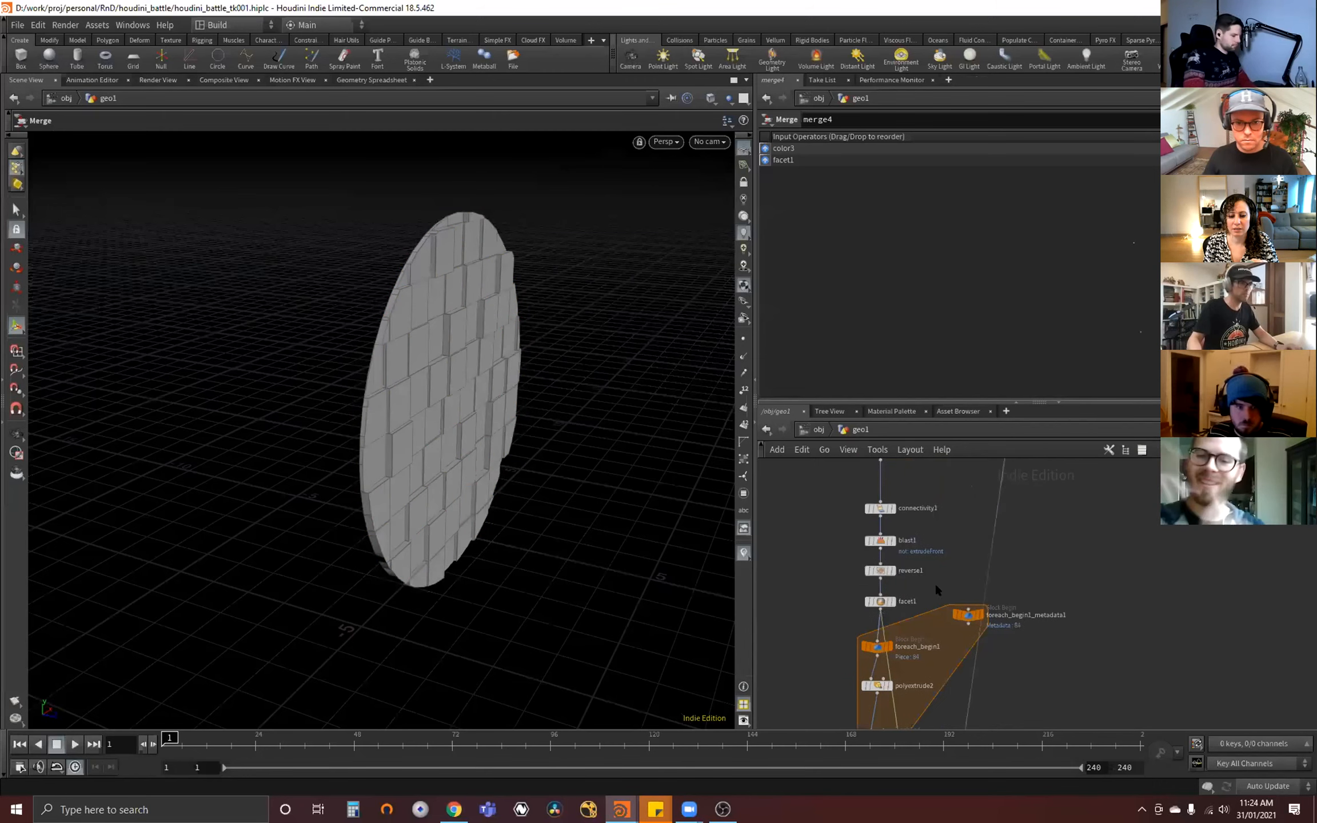
- Branch a copy of blast1 off connectivity1, with Delete Non Selected turned off for the extrudeFront group
middle_click_drag(944, 549, 956, 523)
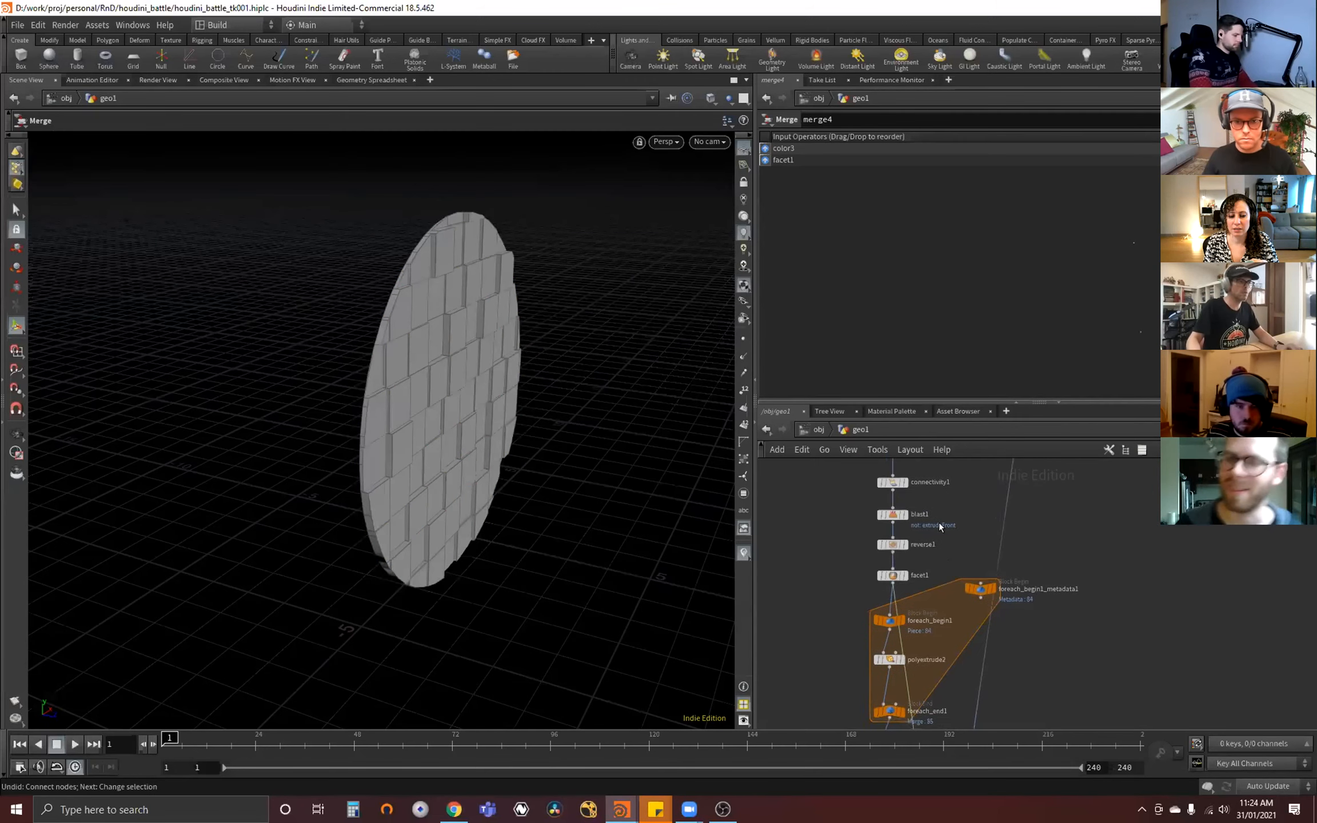
left_click(878, 514)
middle_click_drag(831, 512, 861, 565)
left_click_drag(922, 568, 855, 568, "alt")
middle_click_drag(849, 634, 853, 593)
left_click_drag(853, 527, 1104, 532)
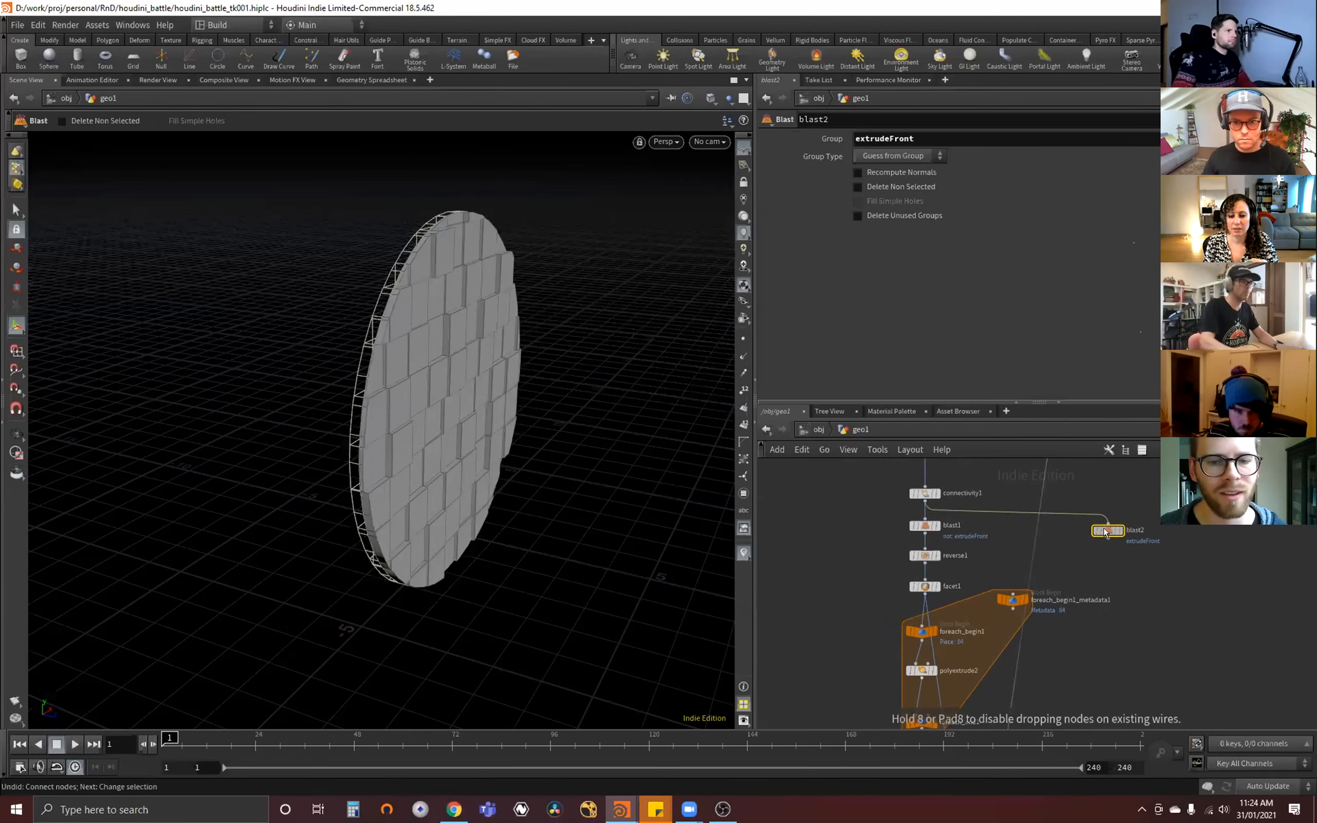
- Wire blast2 into merge4 in place of the facet1 connection
middle_click_drag(1115, 570, 1079, 488)
scroll(1074, 490, "down", 3)
left_click(1071, 463)
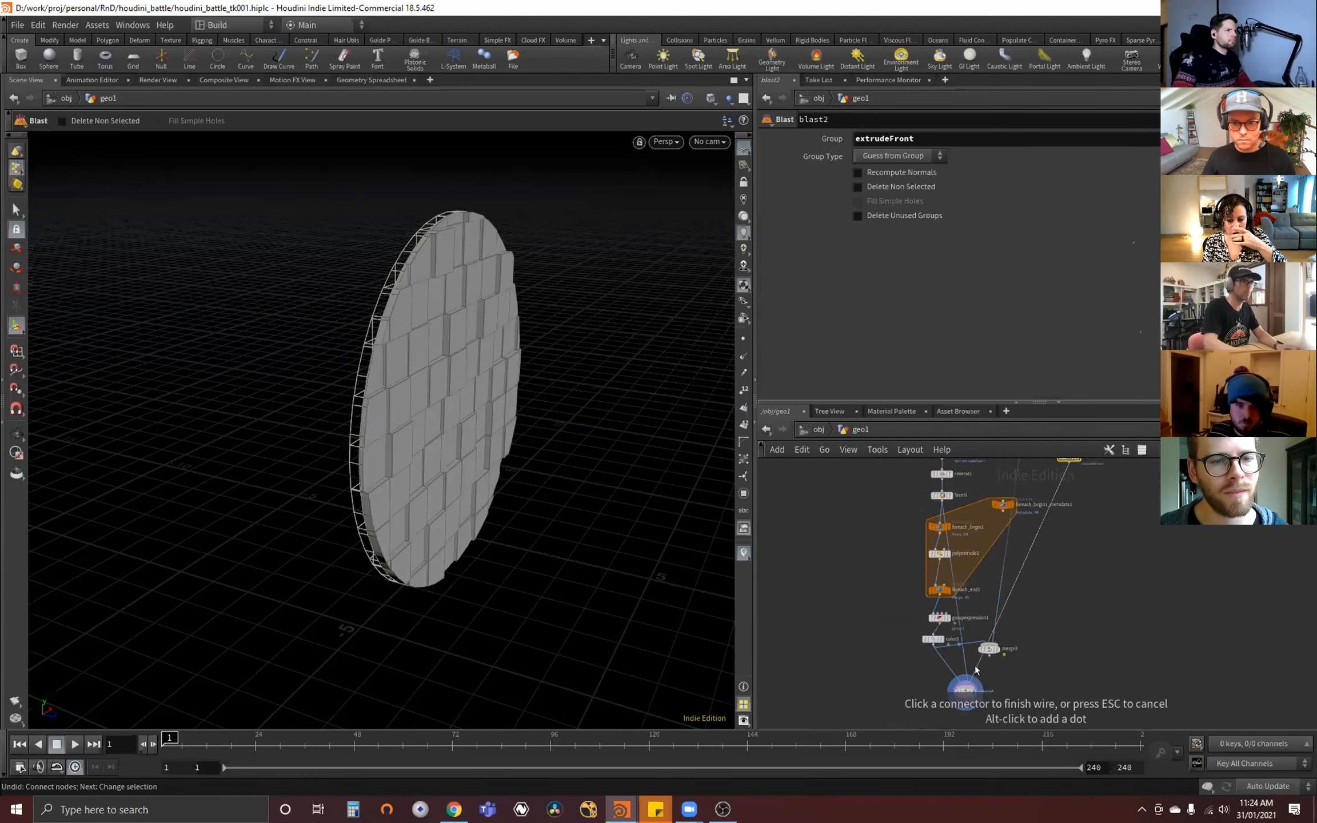
left_click(981, 687)
scroll(951, 658, "up", 3)
key("y")
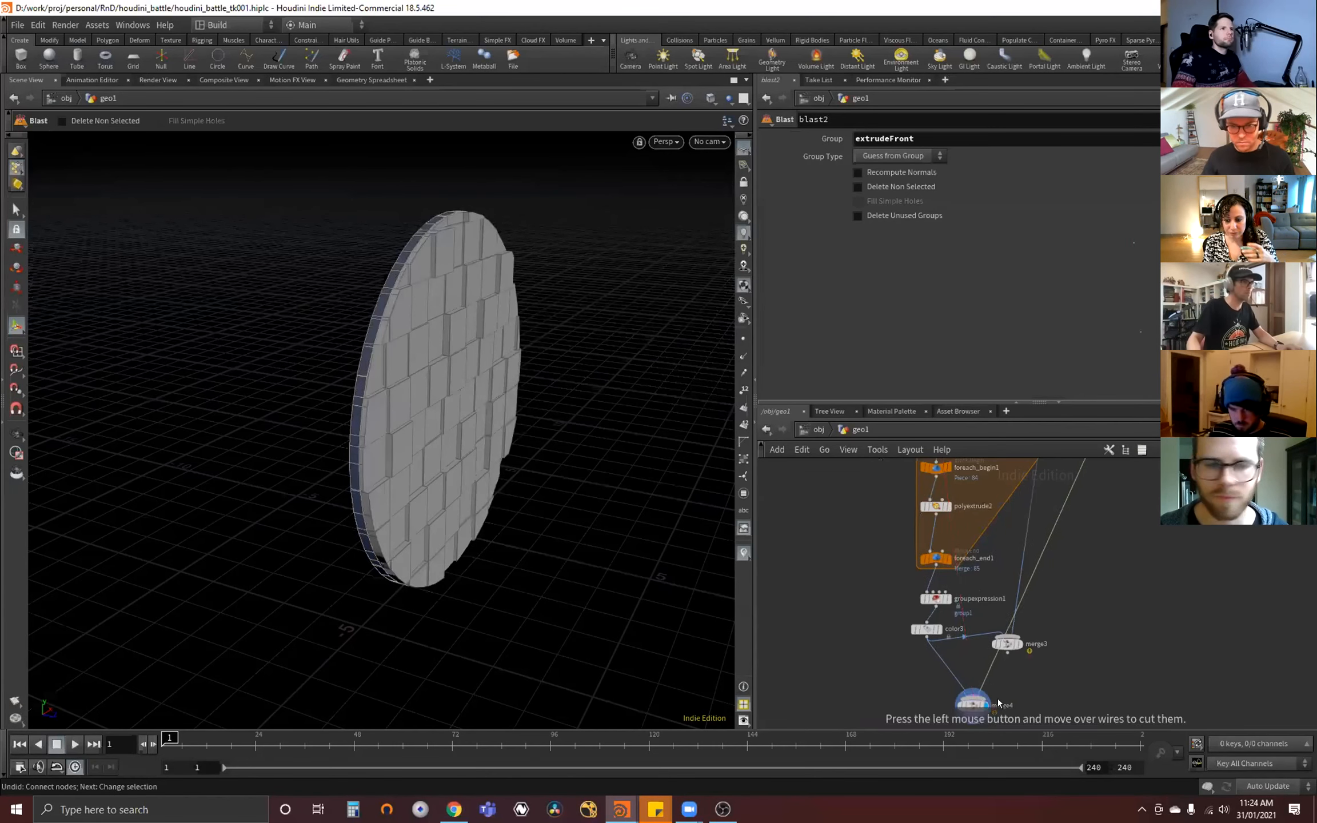
middle_click_drag(840, 690, 785, 625)
scroll(785, 624, "up", 1)
key("Escape")
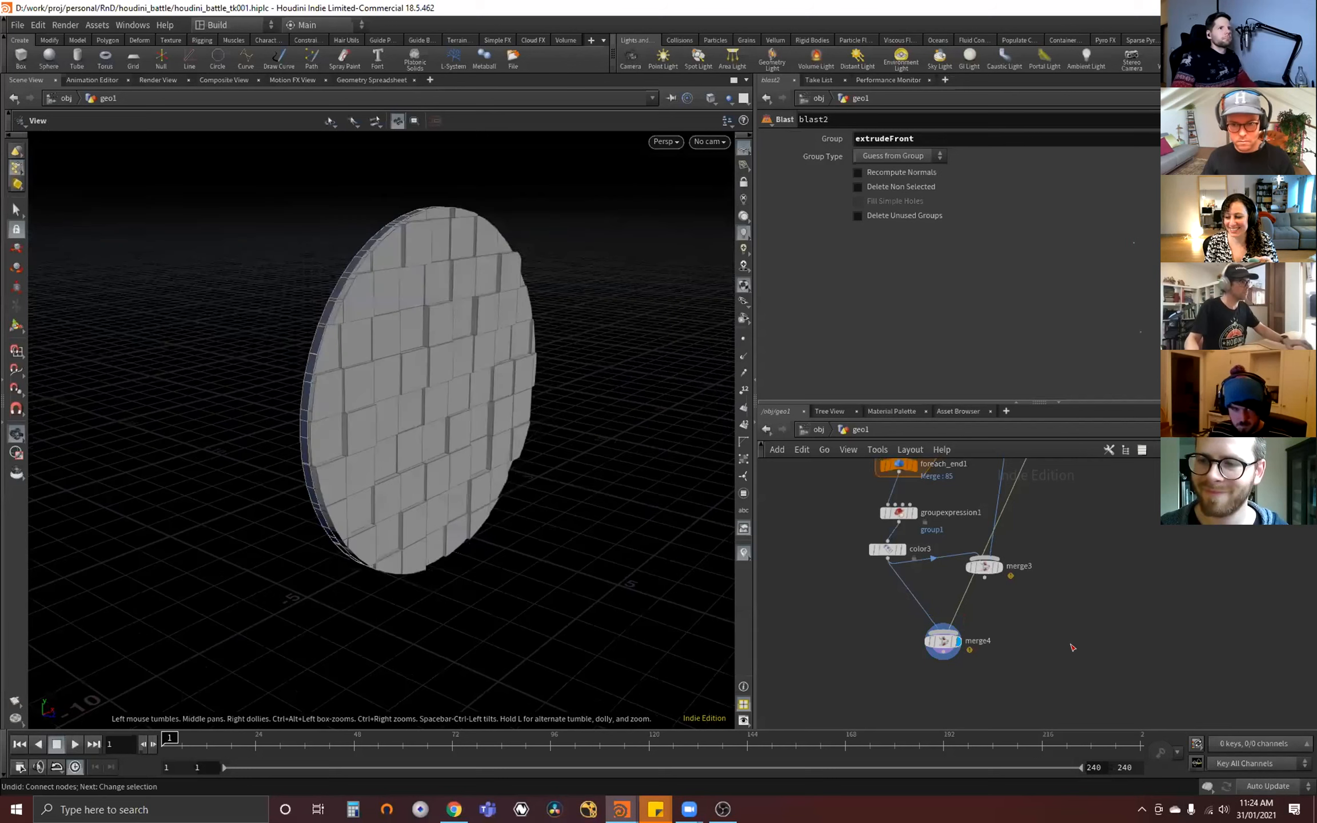
- Move merge3 aside and disconnect it from color3, keeping merge4 displayed
left_click_drag(984, 577, 1048, 687)
scroll(1093, 635, "down", 3)
key("Escape")
scroll(1038, 652, "down", 3)
mouse_move(994, 636)
left_mouse_down()
mouse_move(1031, 649)
mouse_move(1007, 629)
mouse_move(999, 652)
left_mouse_up()
left_click(1038, 650)
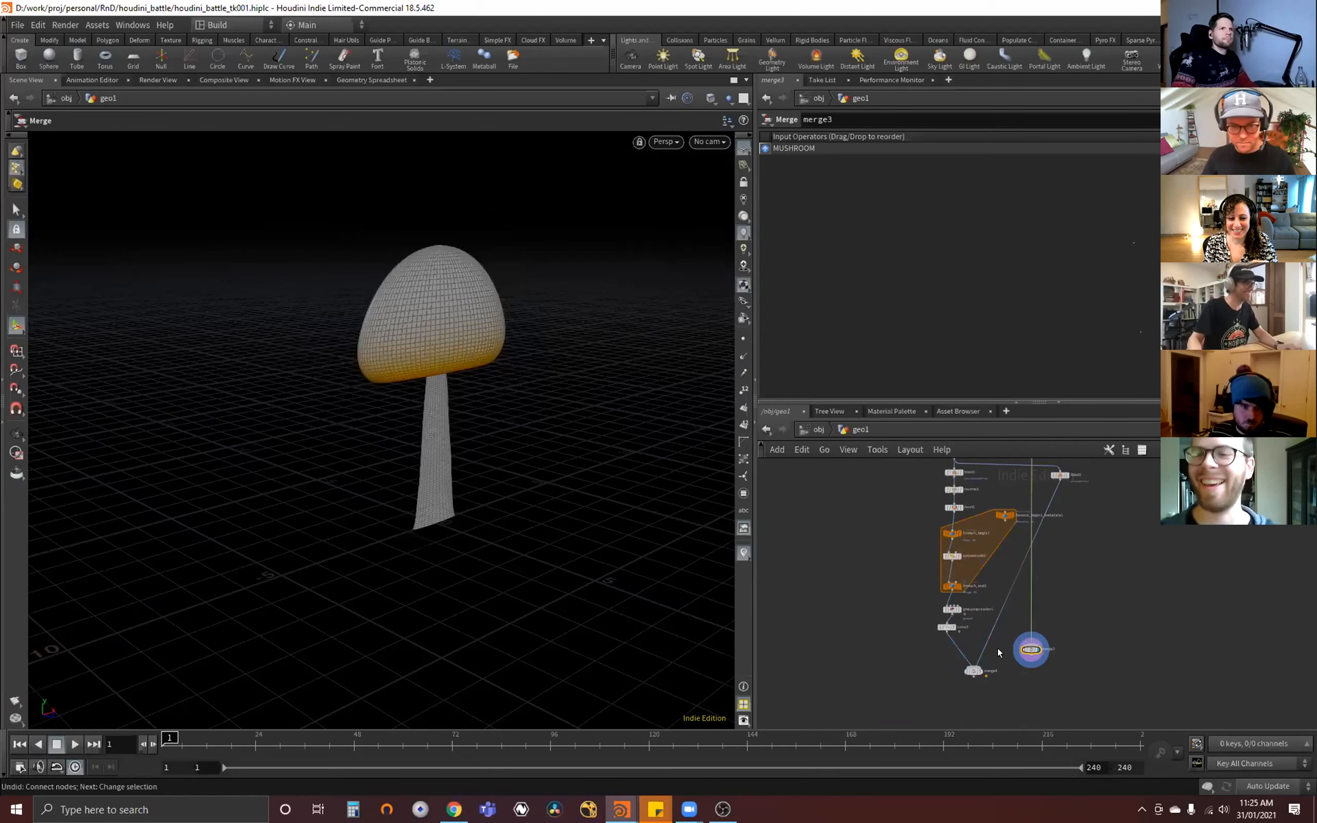
left_click(980, 675)
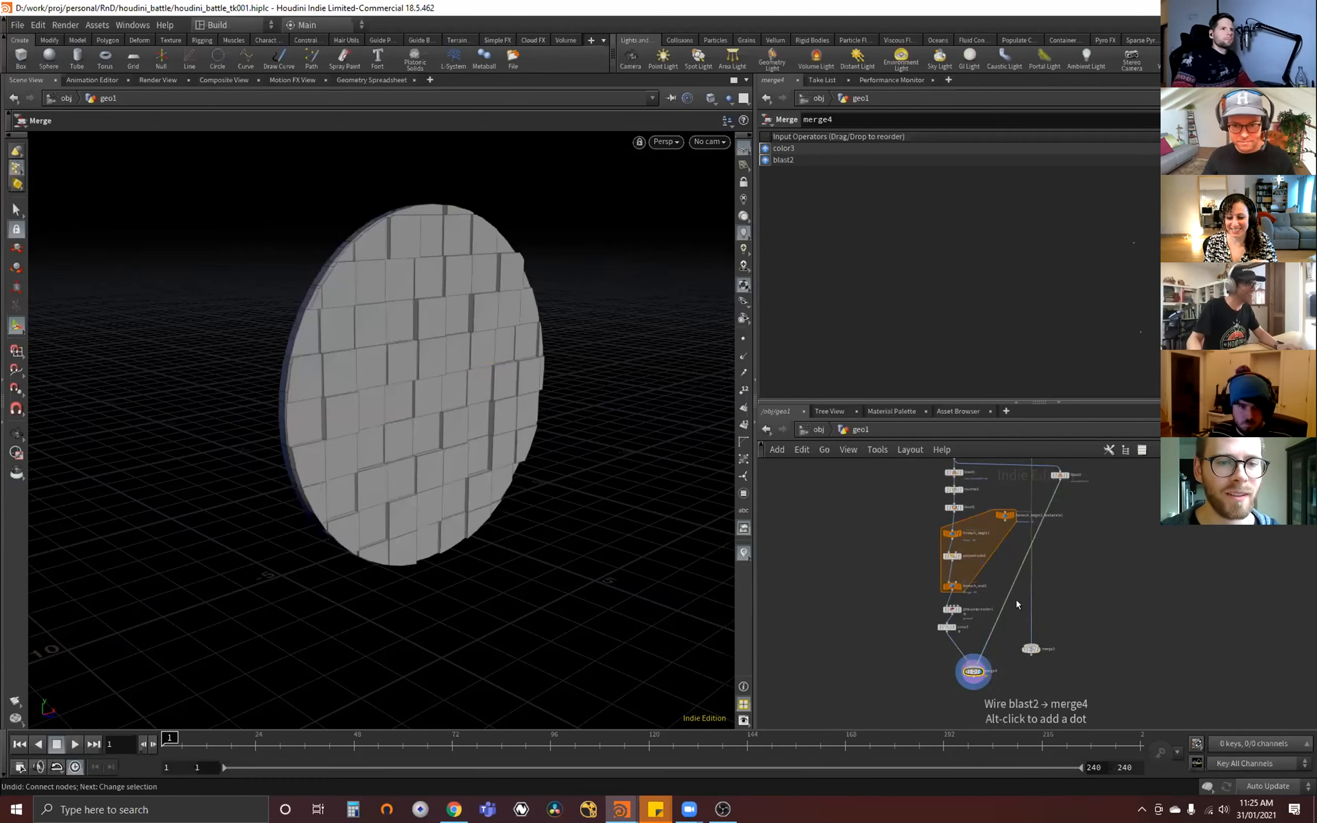
- Wire merge4 into merge3 alongside the MUSHROOM input and display merge3
scroll(1039, 654, "up", 3)
scroll(973, 610, "down", 5)
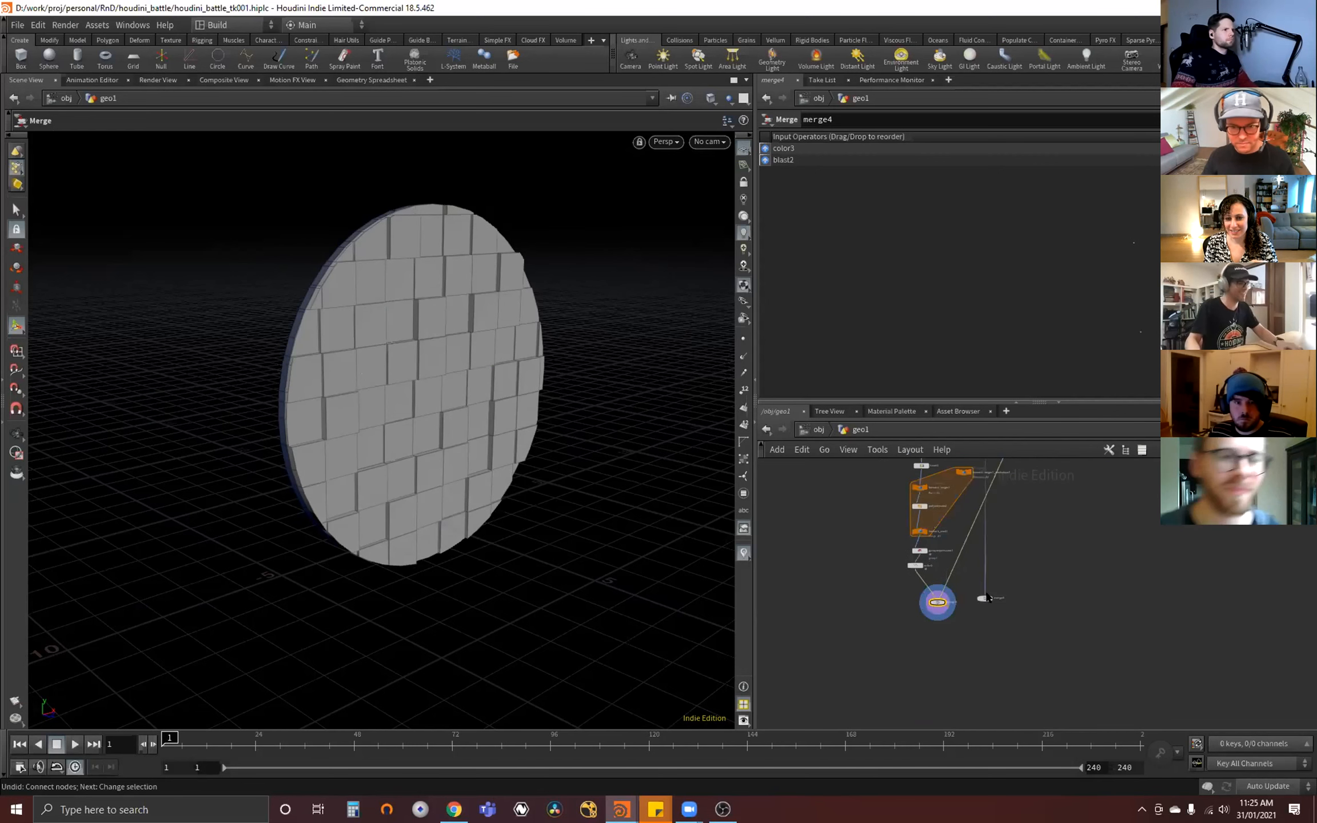
middle_click_drag(1018, 557, 933, 578)
scroll(918, 600, "up", 3)
left_click(889, 601)
left_click(943, 690)
left_click(958, 698)
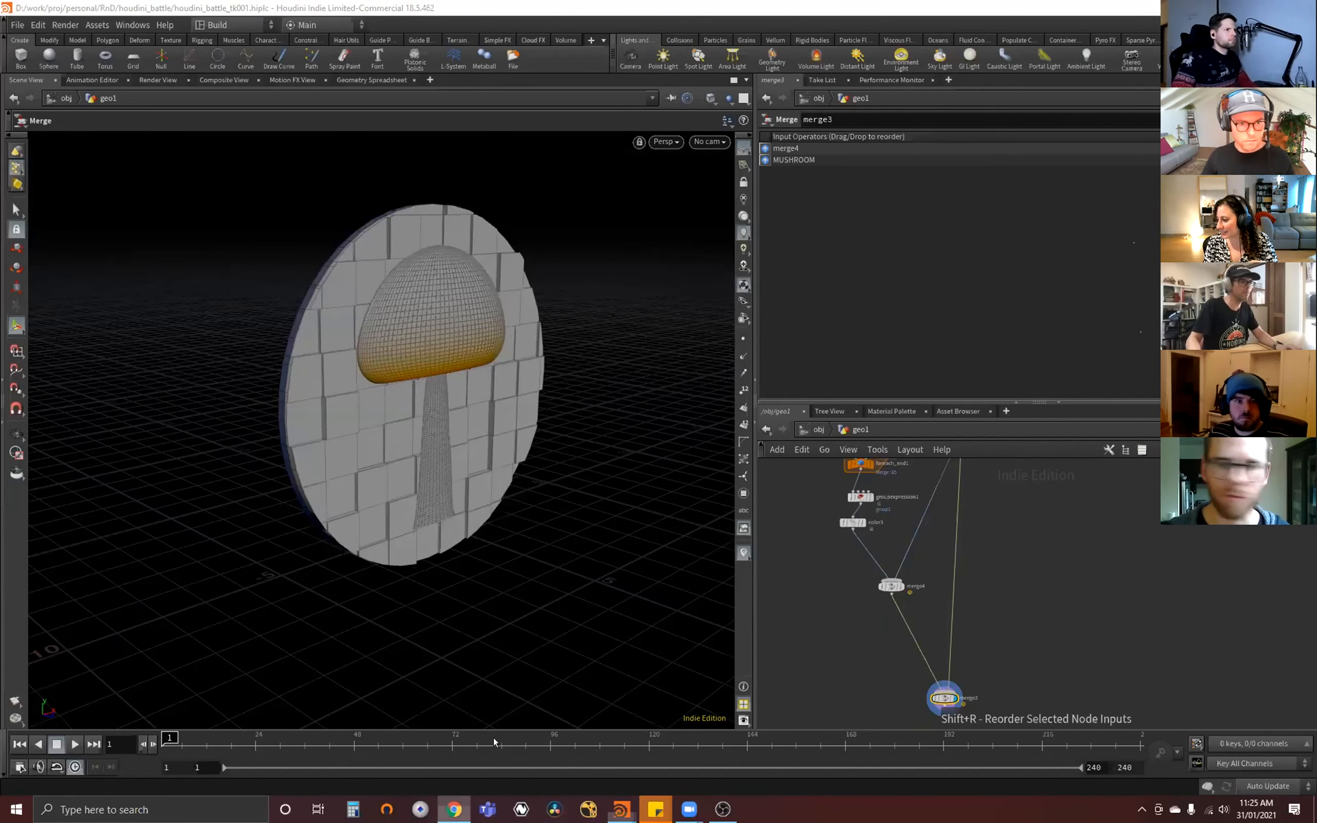
- Switch to Chrome and view the round retro diner clock pin on Pinterest as a reference
key("alt+Tab")
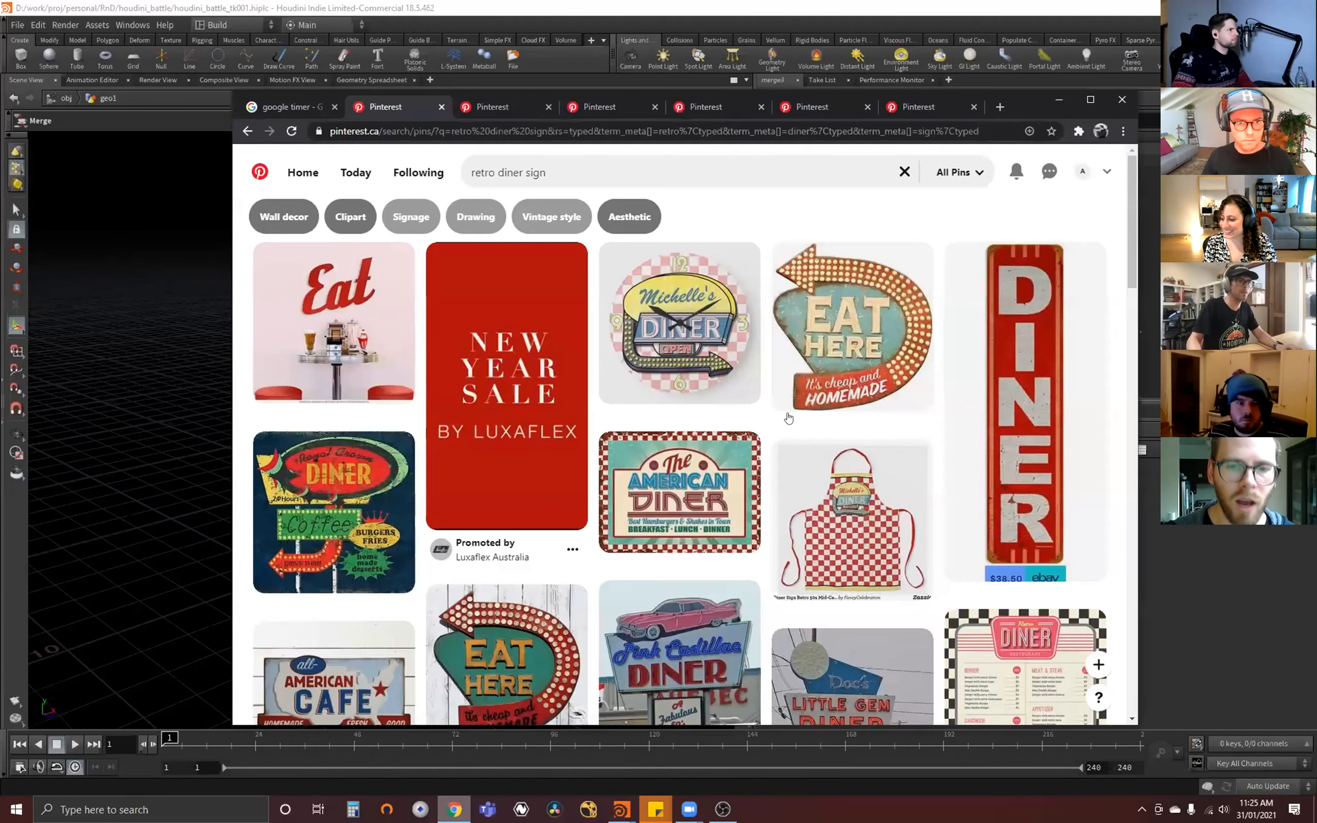
left_click(687, 335)
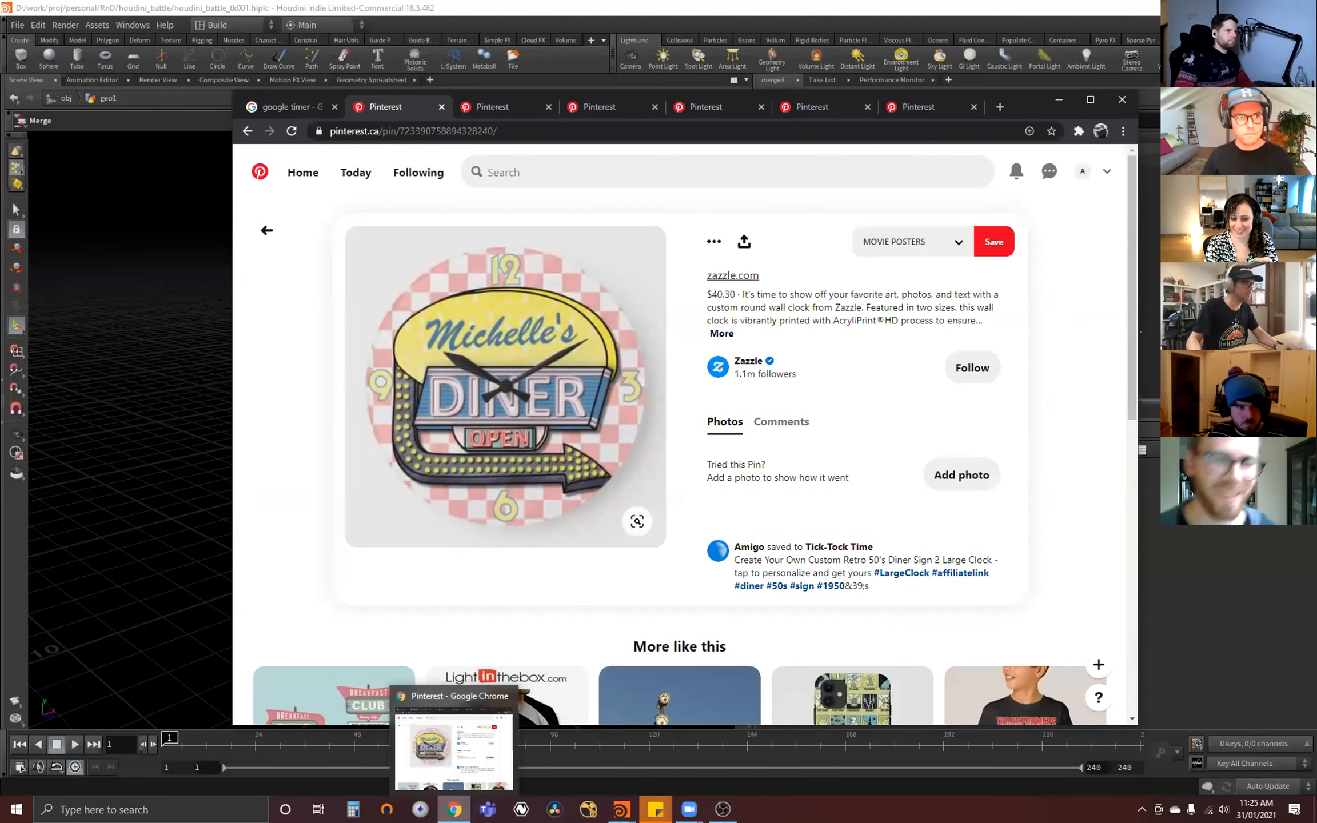
left_click(454, 809)
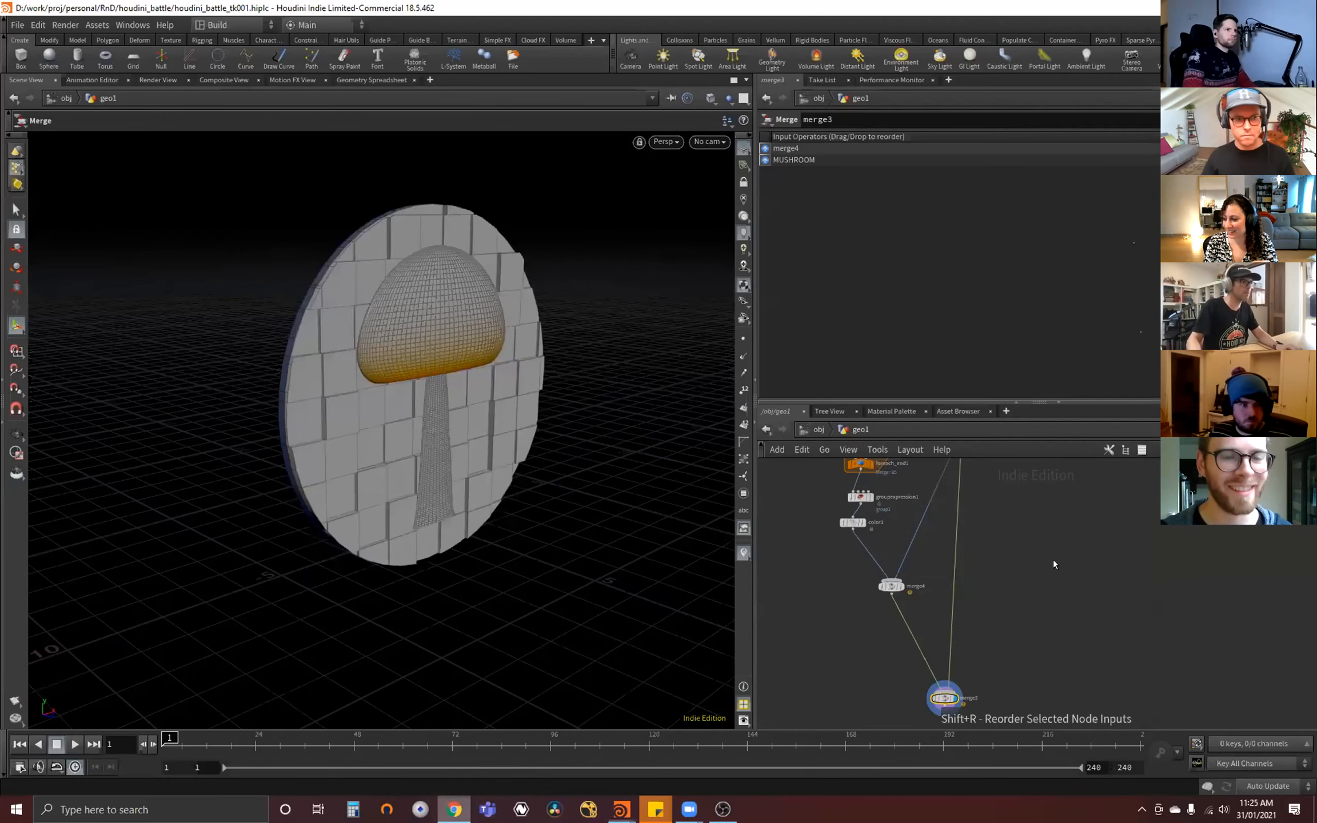
scroll(1012, 621, "down", 5)
scroll(1024, 559, "up", 3)
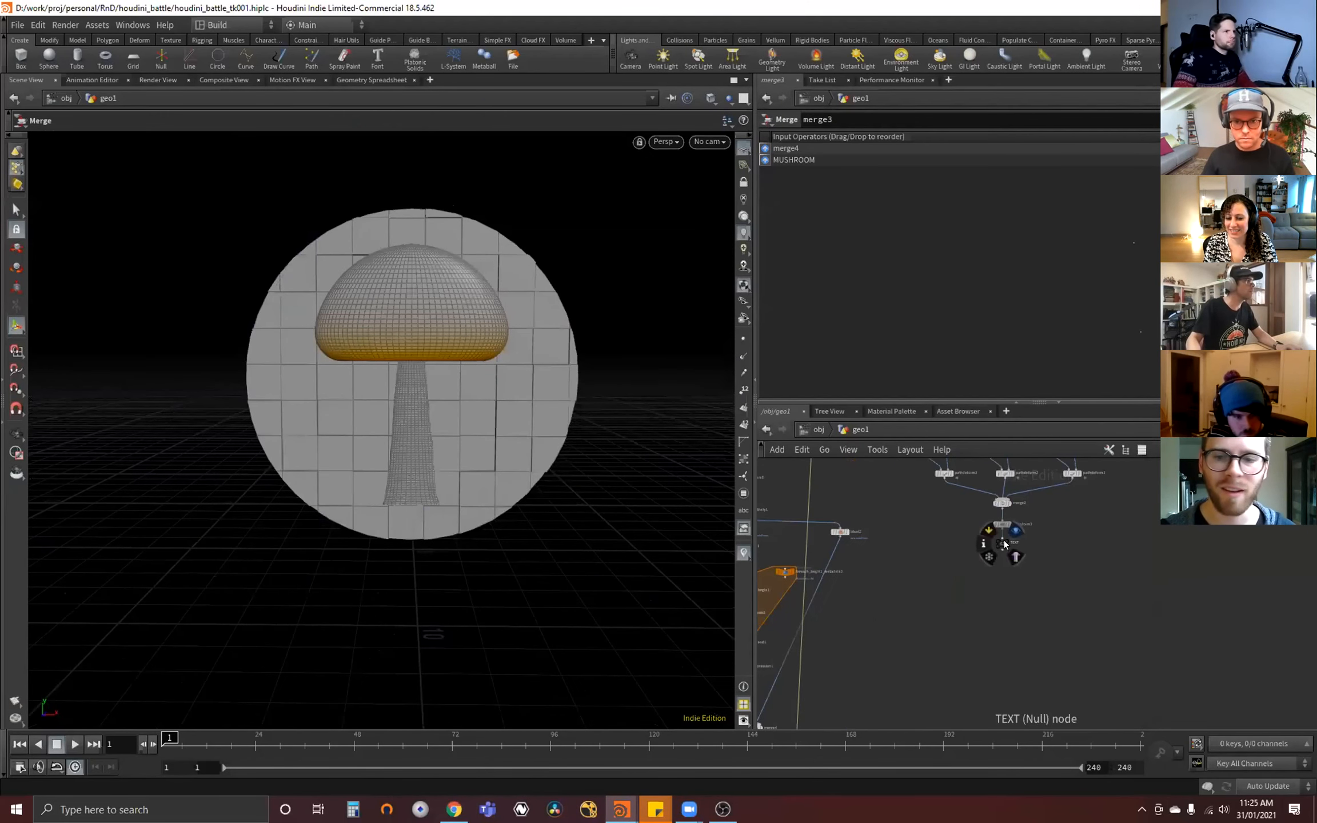
middle_click_drag(979, 692, 1031, 664)
middle_click_drag(1015, 467, 997, 592)
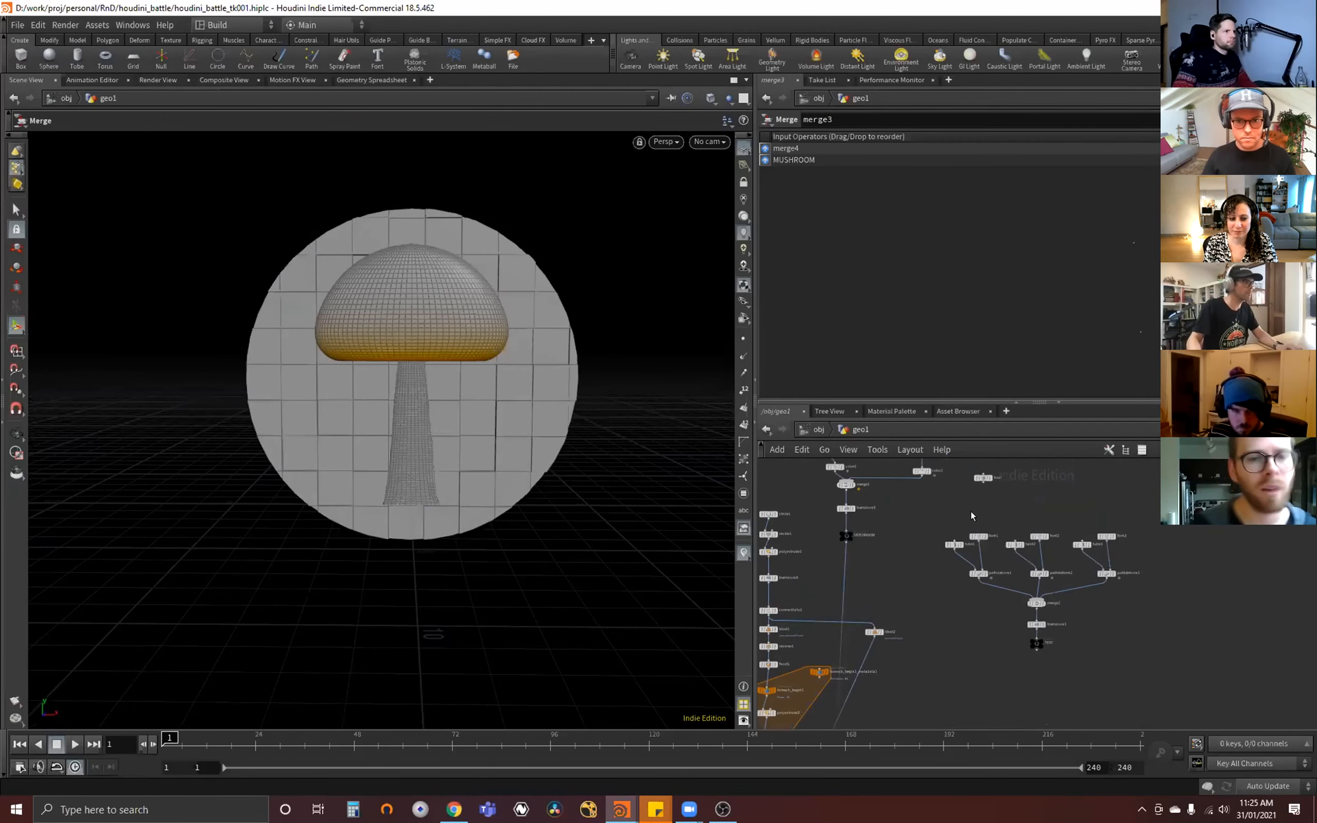
left_click_drag(523, 488, 514, 543, "alt")
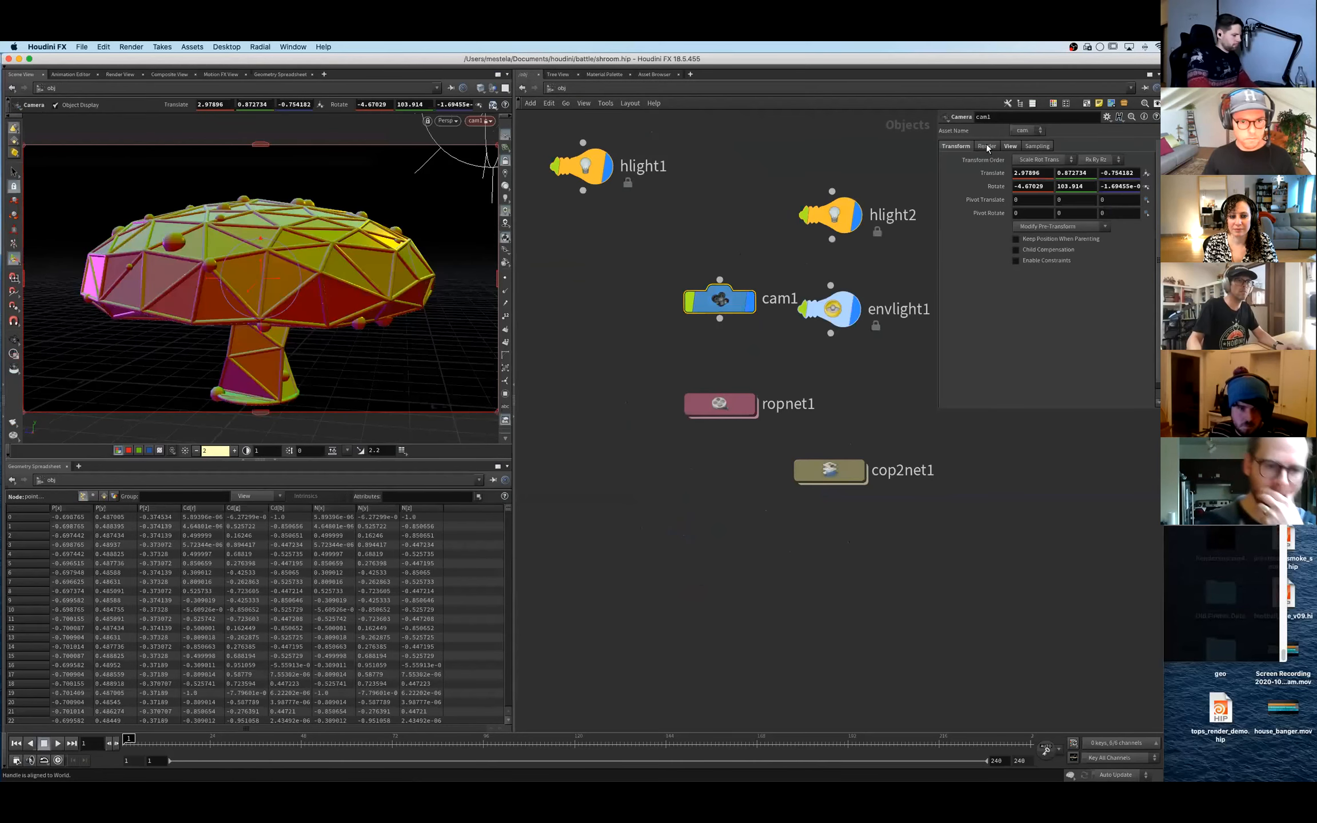
left_click(1009, 146)
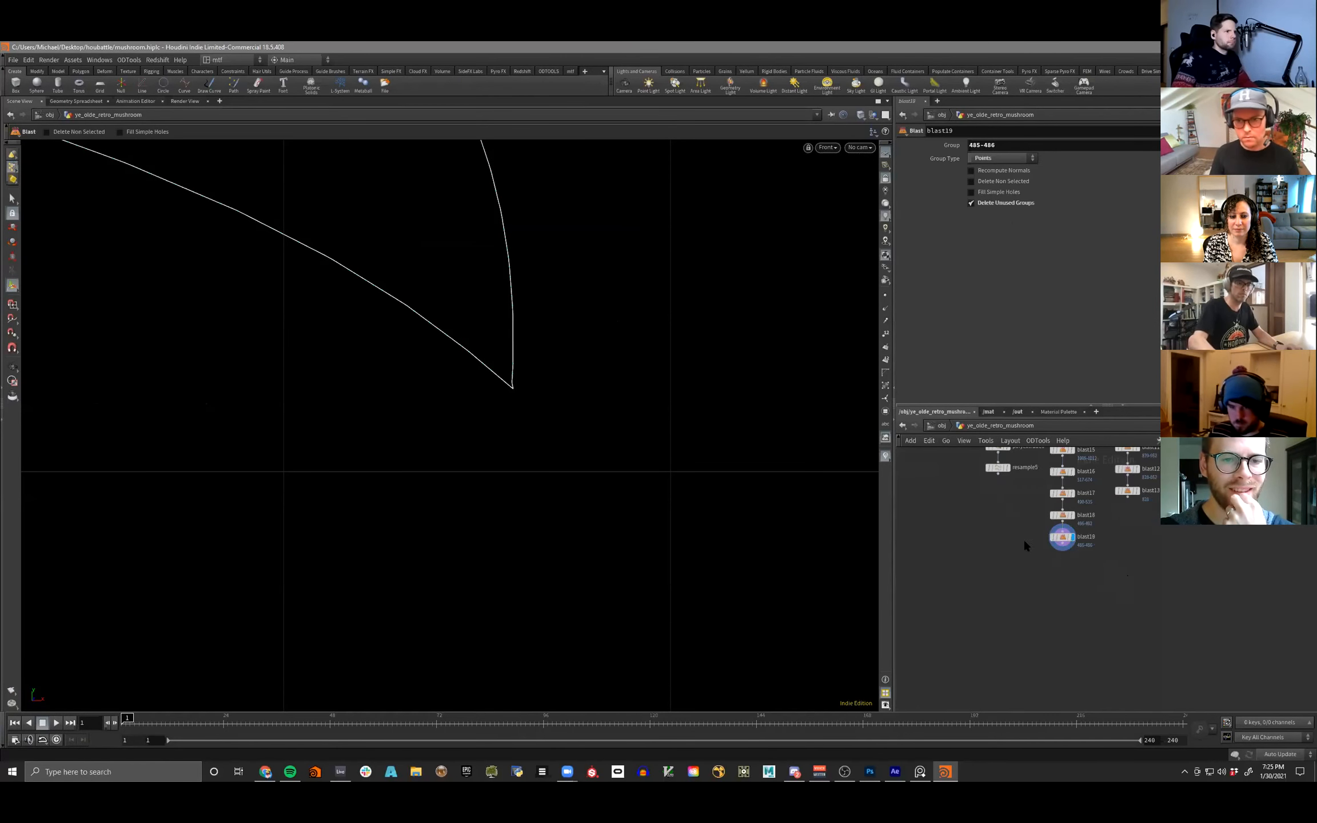
- Display the newest resampled mushroom outline and box-select its overlapping points
middle_click_drag(1022, 538, 1047, 695)
left_click(1022, 626)
key("r")
right_click_drag(437, 503, 302, 533, "alt")
key("s")
middle_click_drag(303, 538, 484, 421, "alt")
left_click_drag(526, 584, 325, 378)
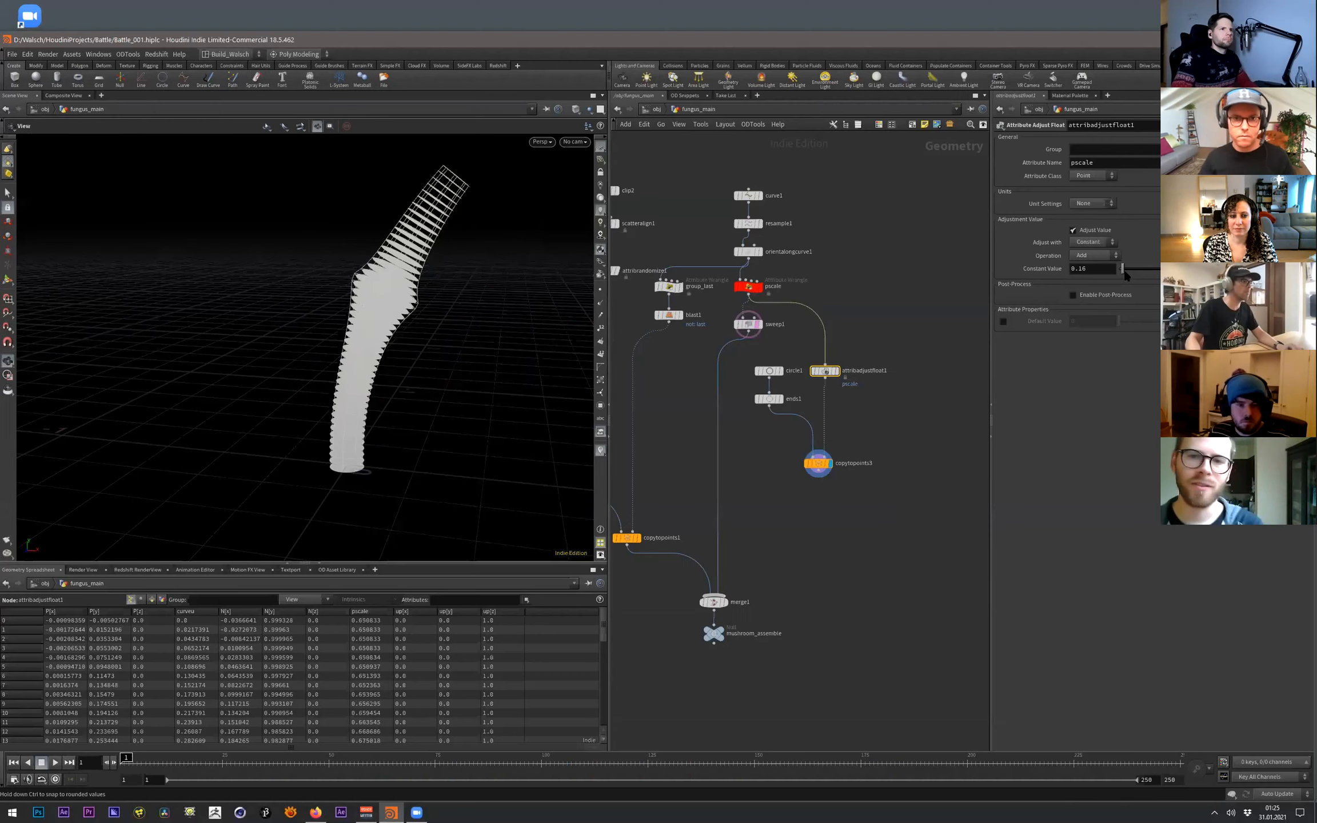
- Set attribadjustfloat1's constant value to 0.41 for pscale and review the stem's ends, copy-to-points and circle nodes
left_click_drag(1120, 275, 1127, 275)
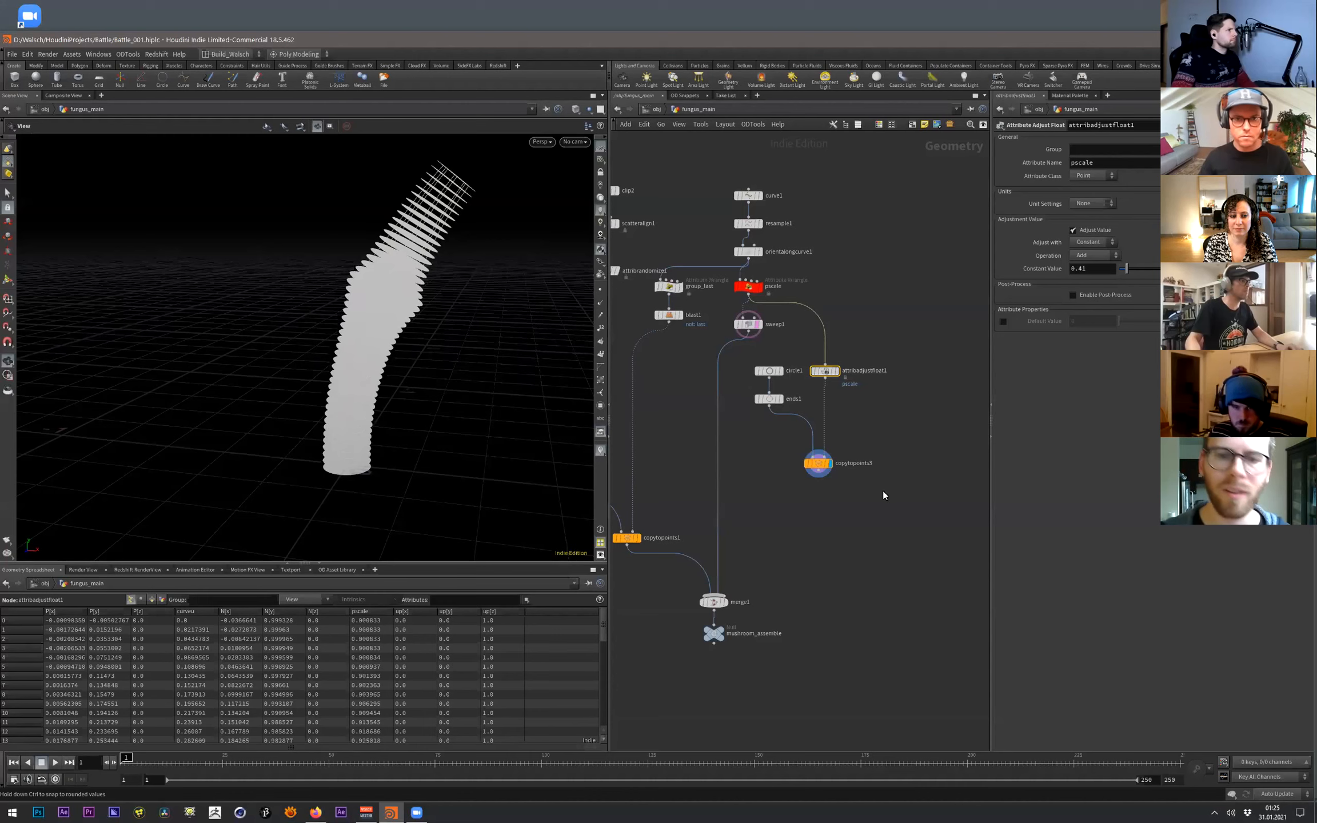
left_click(779, 400)
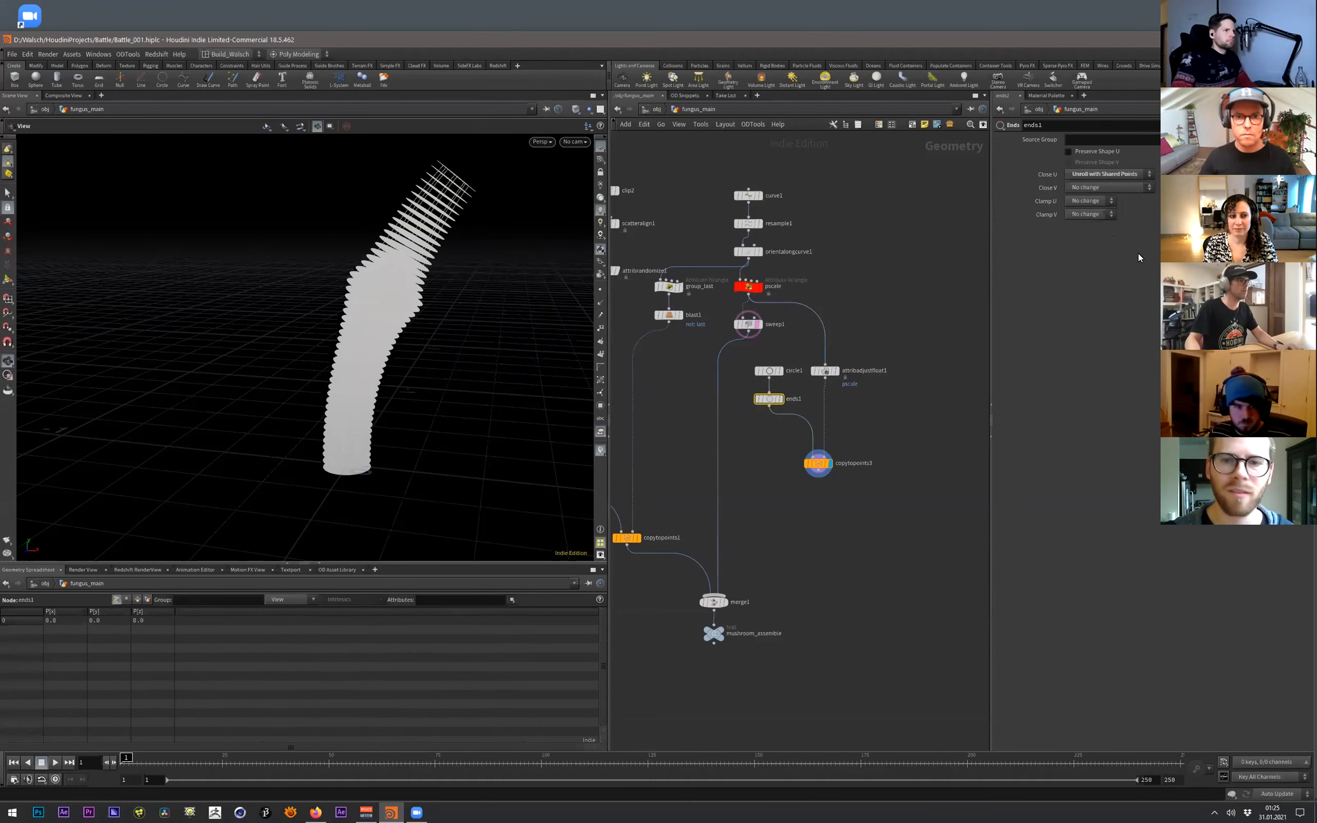
left_click(818, 464)
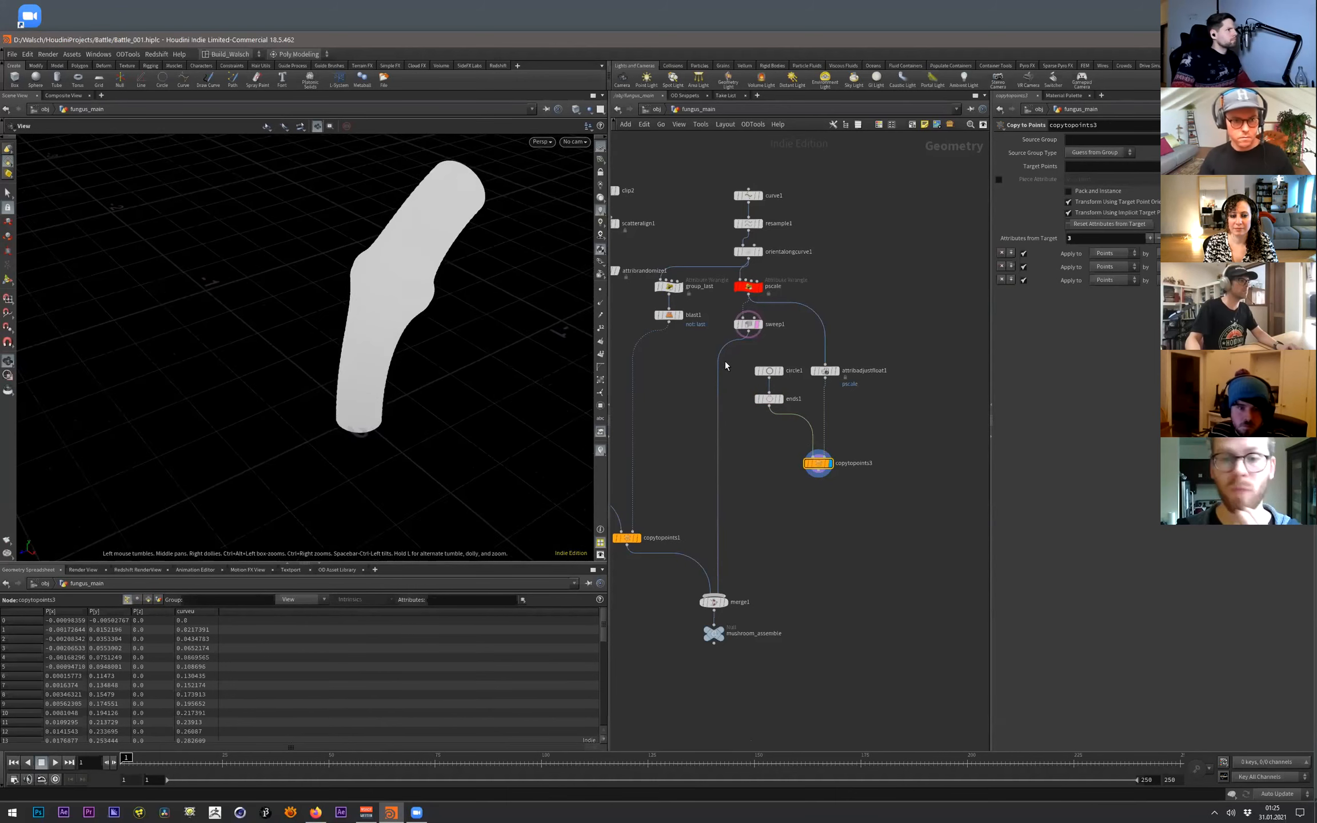
left_click(769, 371)
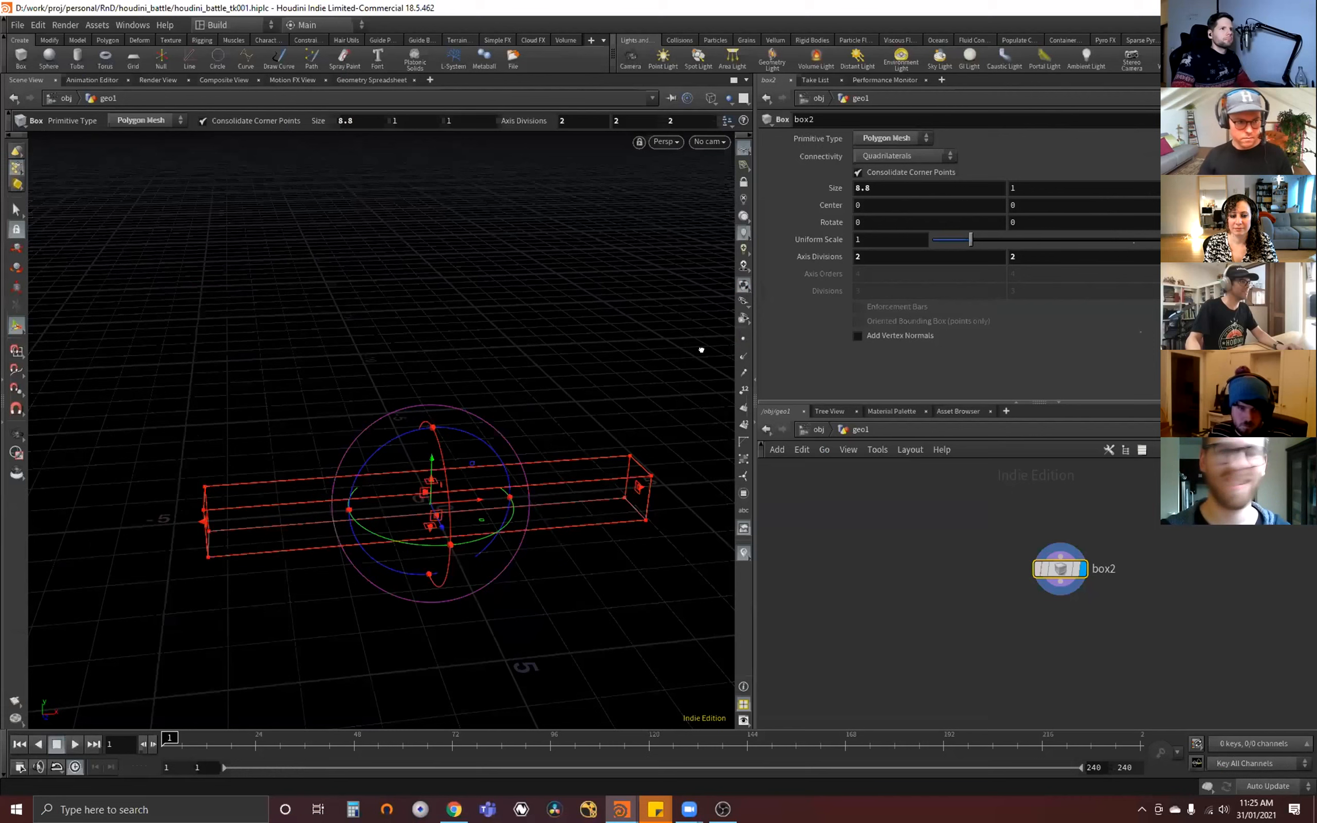
- Reposition the box2 node in the geometry network
left_click_drag(578, 408, 559, 462, "alt")
left_click_drag(1060, 569, 989, 622)
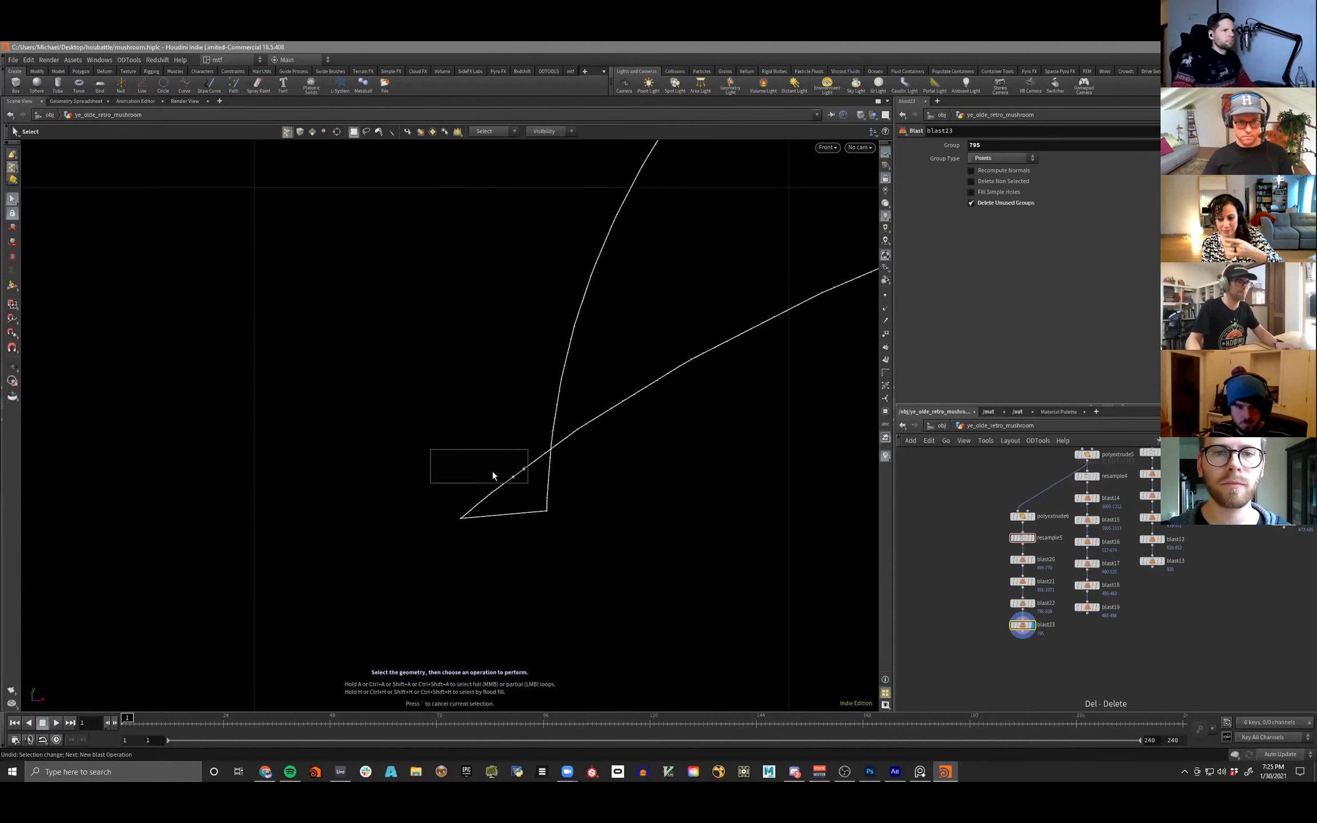
- Delete the overlapping points where the mushroom outline crosses itself below blast23
left_click_drag(492, 476, 644, 564)
key("Delete")
middle_click_drag(708, 376, 468, 459, "alt")
scroll(468, 459, "down", 3)
middle_click_drag(800, 331, 466, 457, "alt")
middle_click_drag(344, 313, 356, 417, "alt")
- Delete two further sets of stray points near the top of the mushroom outline
scroll(356, 417, "up", 3)
key("s")
left_click_drag(409, 292, 567, 382)
key("Delete")
key("s")
left_click_drag(611, 308, 515, 367)
key("Delete")
right_click_drag(648, 365, 623, 428, "alt")
- Step through the trimmed outline branches and display blast3 with the full mushroom profile in view
left_click(1092, 543)
key("r")
middle_click_drag(1164, 544, 991, 541)
left_click(1141, 501)
key("r")
right_click_drag(1199, 533, 1165, 533, "alt")
middle_click_drag(1165, 532, 1161, 605, "alt")
right_click_drag(1081, 563, 1187, 588, "alt")
left_click(1132, 543)
key("r")
middle_click_drag(1187, 588, 1103, 591, "alt")
mouse_move(1081, 586)
right_mouse_down("alt")
mouse_move(1165, 576)
mouse_move(1086, 576)
right_mouse_up("alt")
middle_click_drag(1293, 694, 1143, 563, "alt")
right_click_drag(1151, 566, 1223, 563, "alt")
middle_click_drag(1223, 563, 1123, 649, "alt")
right_click_drag(1123, 650, 1177, 628, "alt")
middle_click_drag(1301, 479, 1196, 606, "alt")
left_click(1101, 578)
key("r")
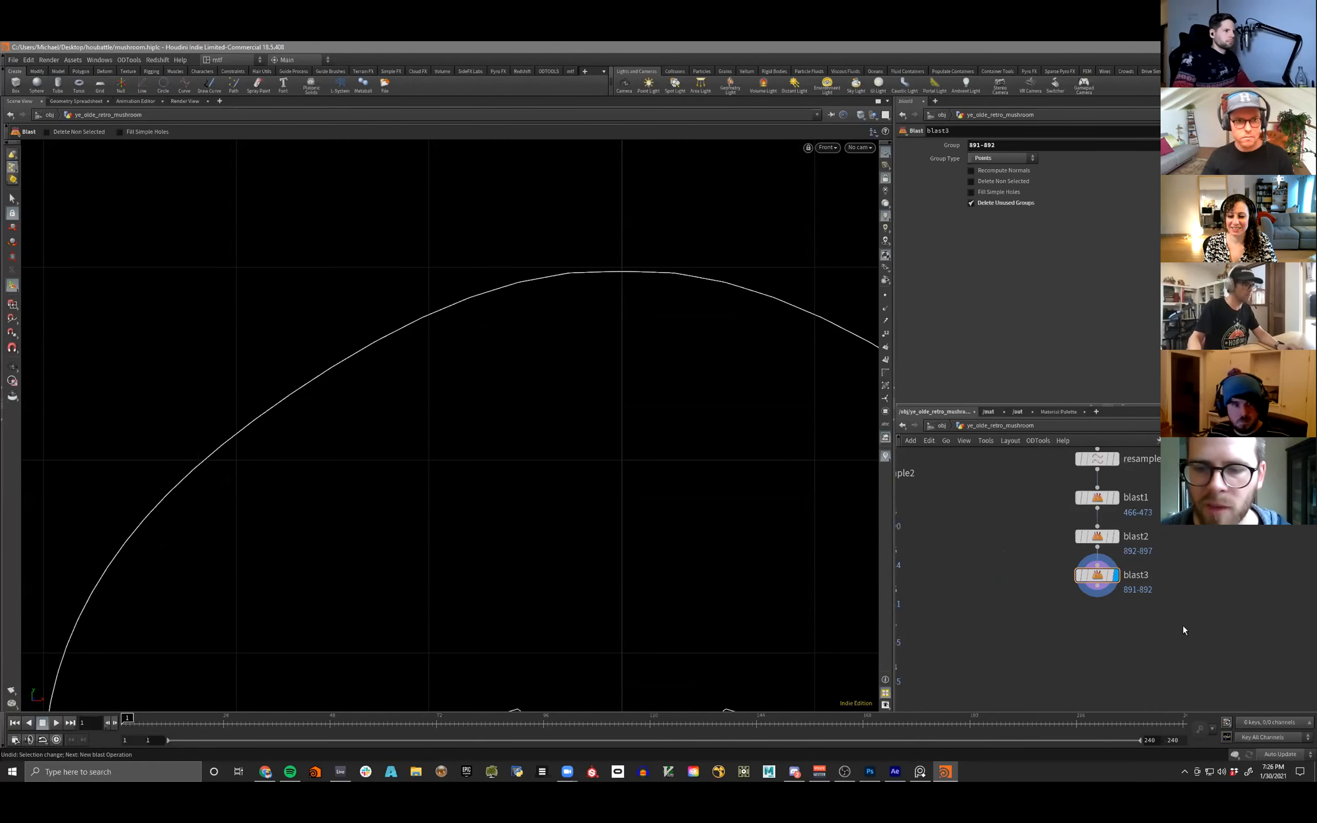
key("h")
key("h")
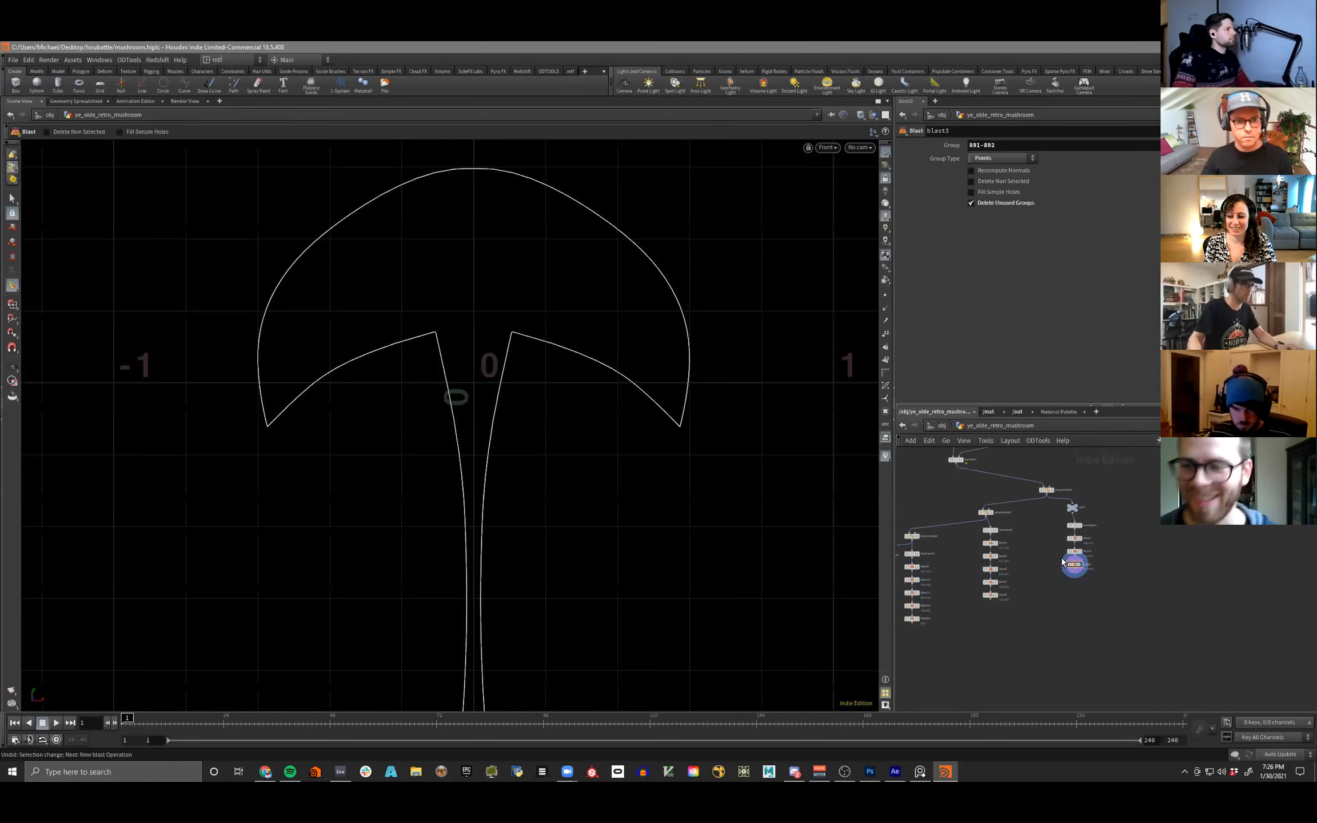
- Compare the inner mushroom outlines by displaying the last node of each branch, including blast8, blast19 and blast26
middle_click_drag(1061, 562, 1118, 514)
left_click_drag(1090, 579, 1026, 545)
key("r")
middle_click_drag(1023, 575, 1115, 557)
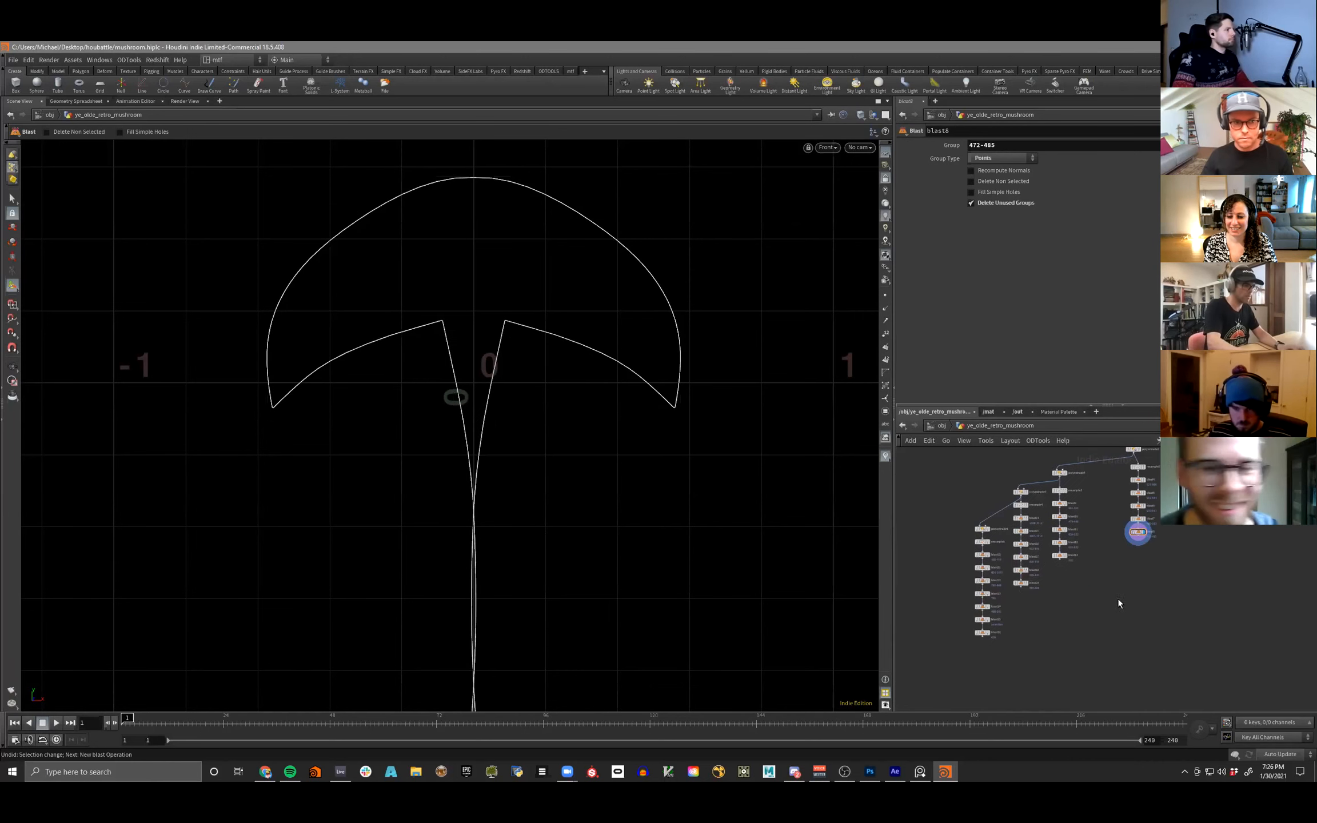
left_click_drag(1102, 587, 1058, 559)
key("r")
left_click_drag(1042, 626, 1022, 579)
key("r")
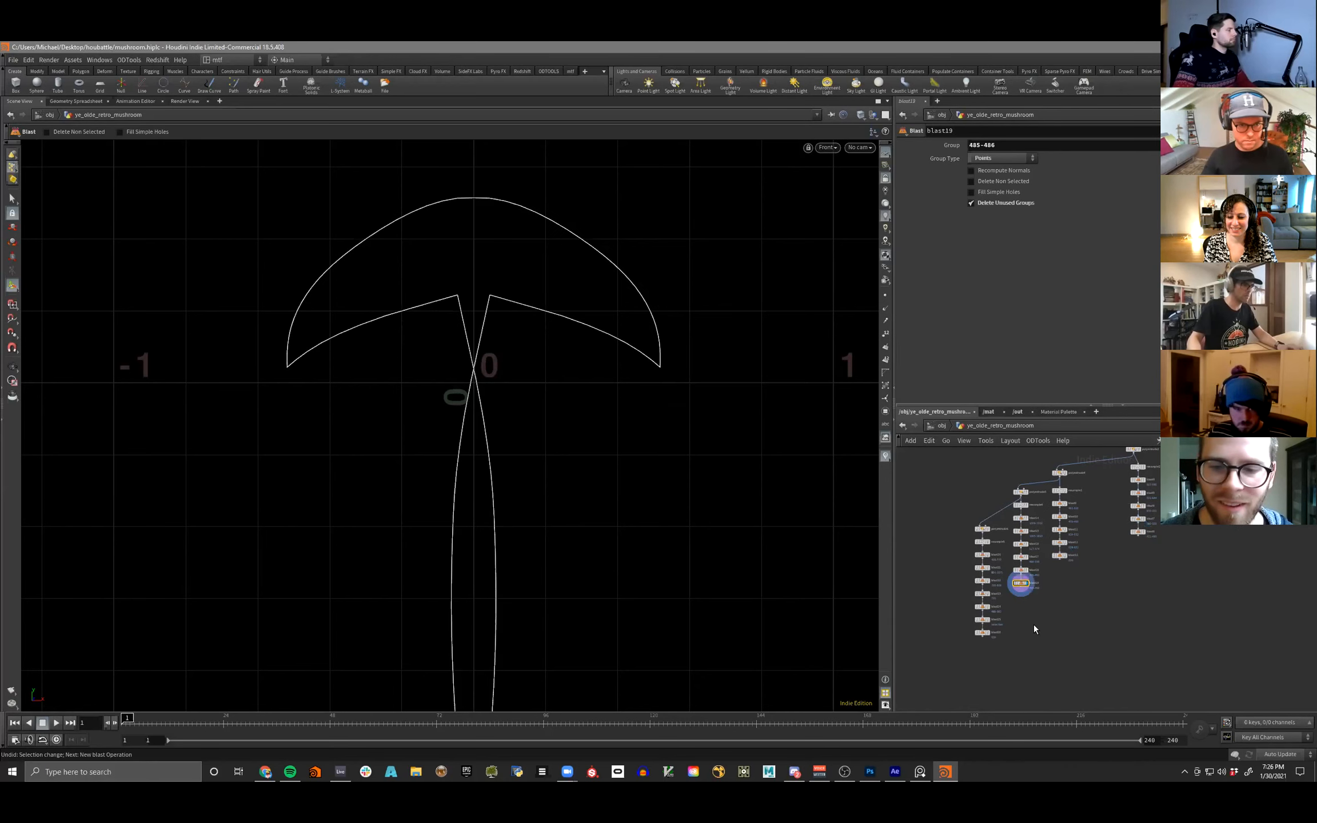
middle_click_drag(1033, 625, 1097, 554)
left_click_drag(1051, 601, 1025, 568)
key("r")
- Try a copy of the revolve node on the blast3 outline and remove it again
middle_click_drag(1114, 566, 1053, 716)
middle_click_drag(1016, 514, 979, 639)
middle_click_drag(1136, 504, 1142, 546)
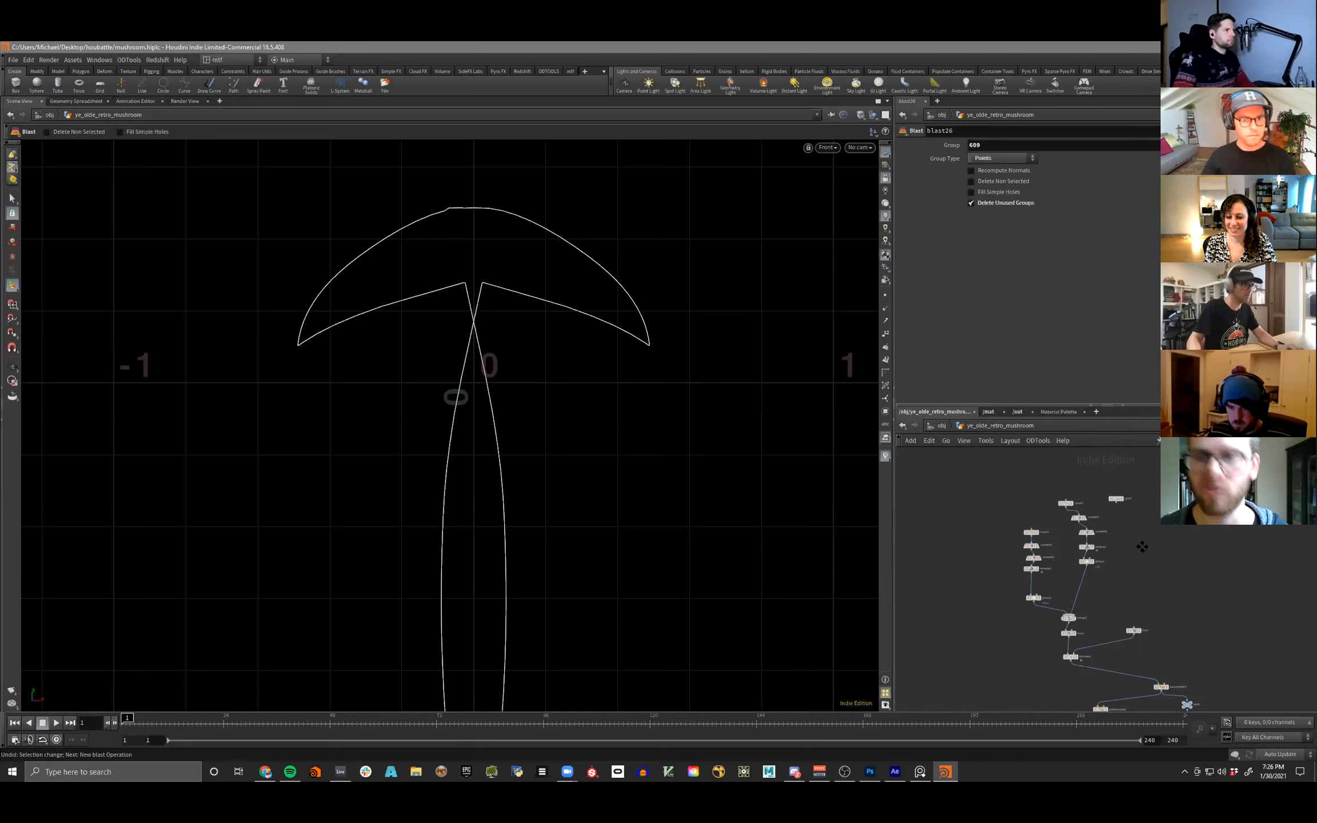
scroll(1125, 541, "up", 3)
left_click_drag(1122, 543, 1054, 562)
key("ctrl+c")
middle_click_drag(1158, 681, 1129, 457)
middle_click_drag(1155, 617, 1148, 541)
key("ctrl+v")
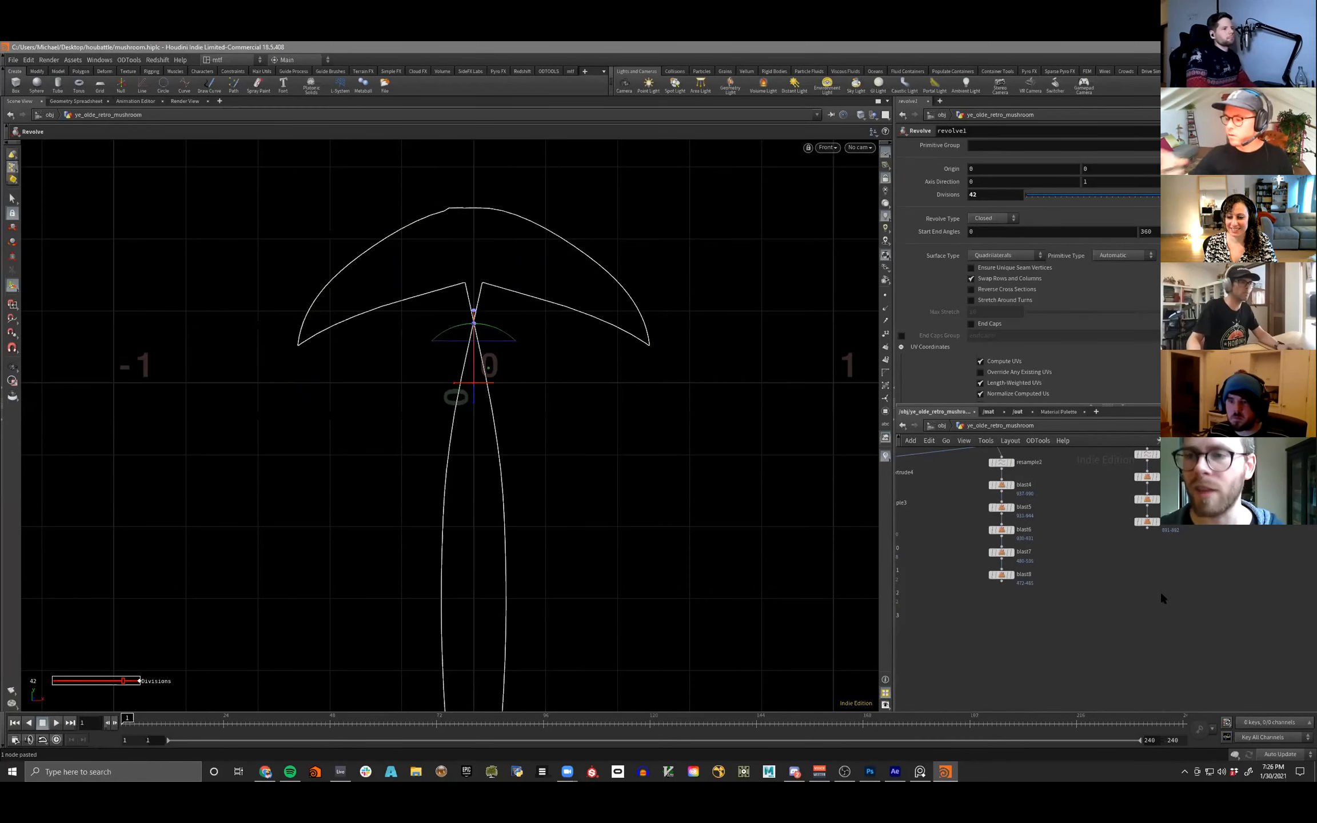
left_click_drag(1147, 530, 1161, 601)
left_click(1170, 594)
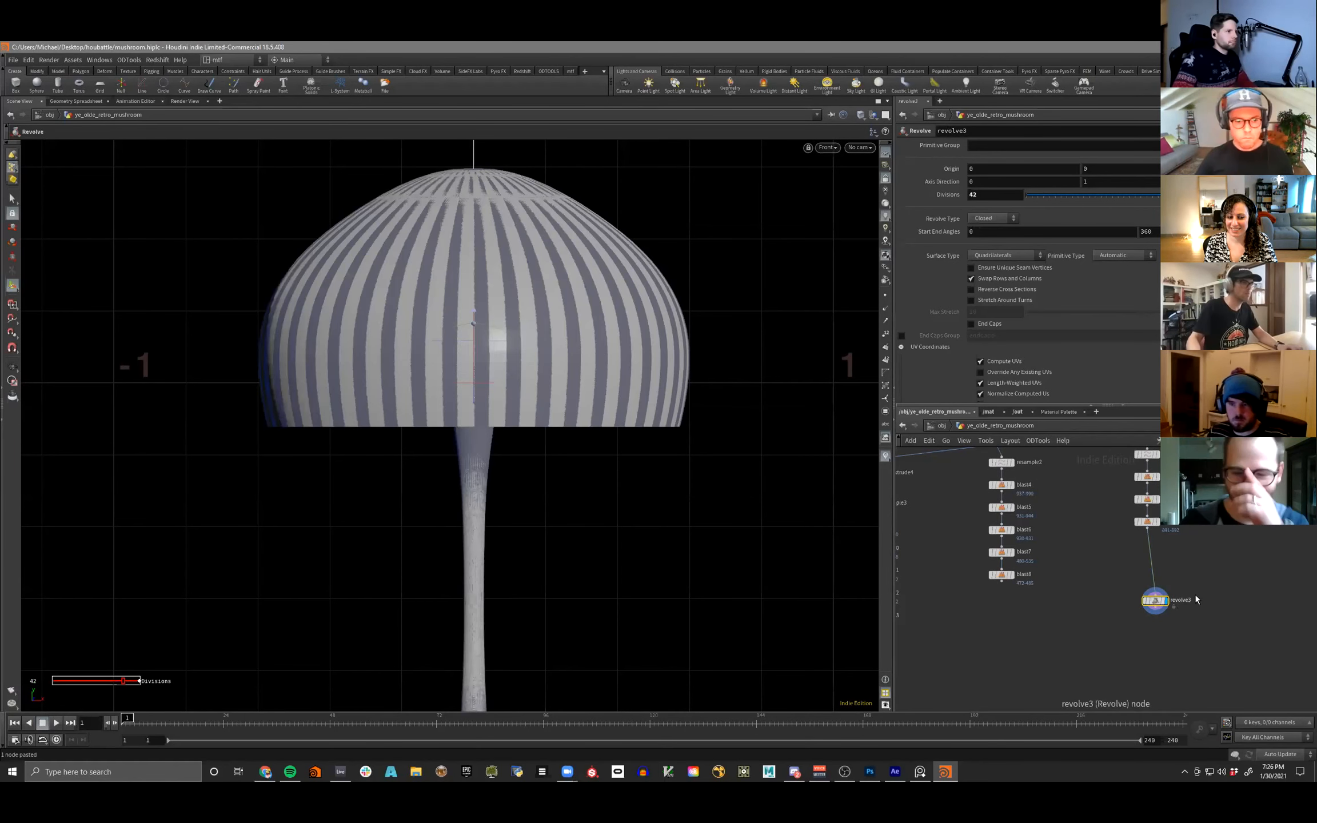
key("Delete")
- Add a PolyWire node, wire blast3 into it and display it
key("Tab")
type("polywire")
key("Return")
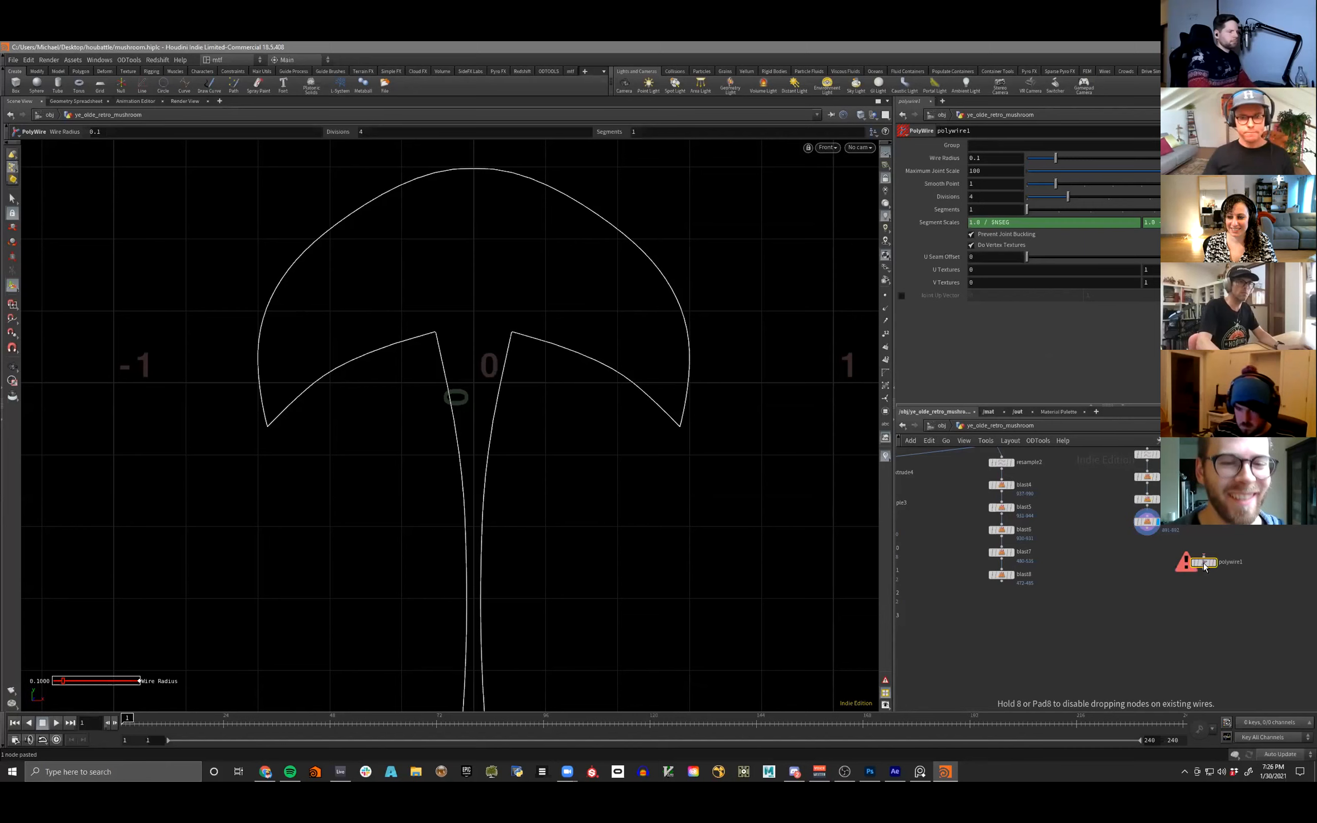
left_click_drag(1148, 536, 1203, 557)
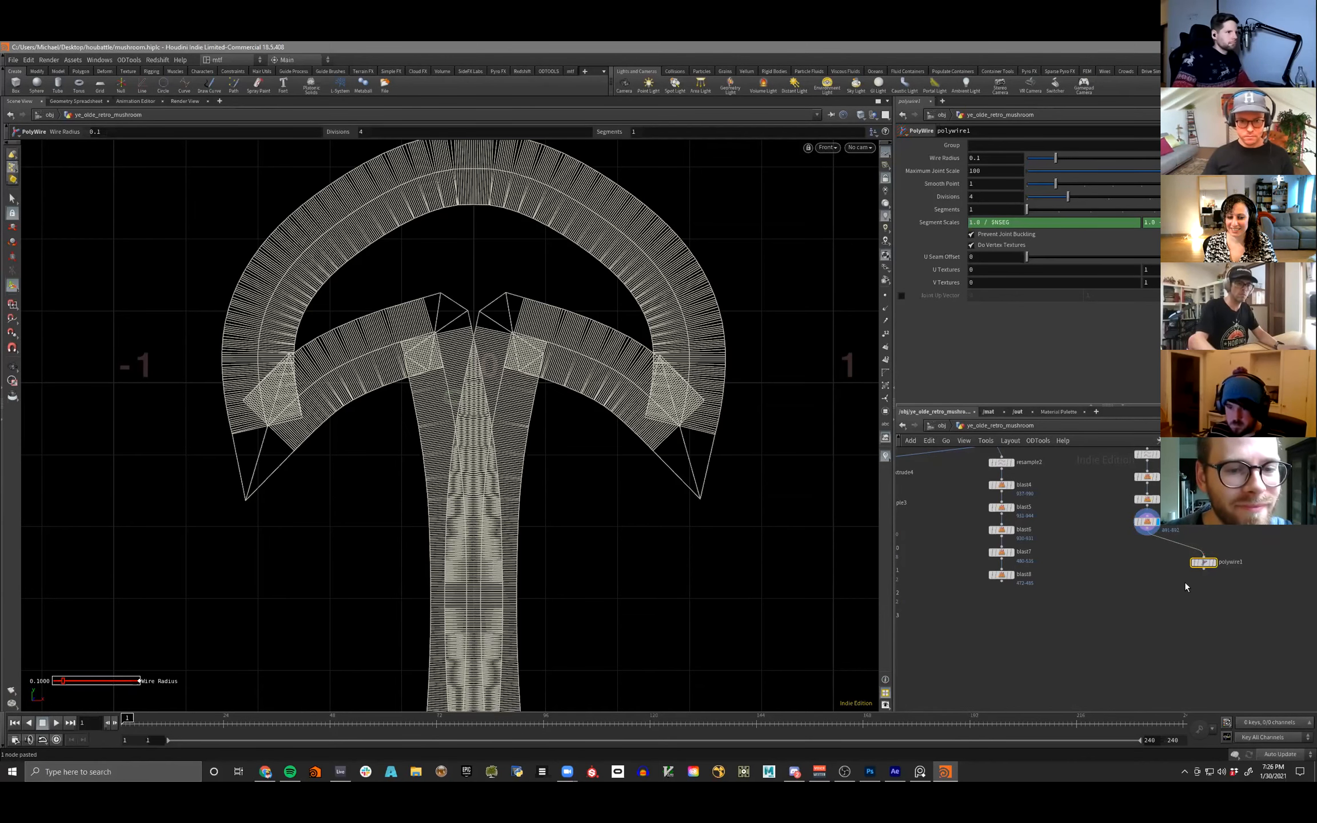
left_click(1214, 562)
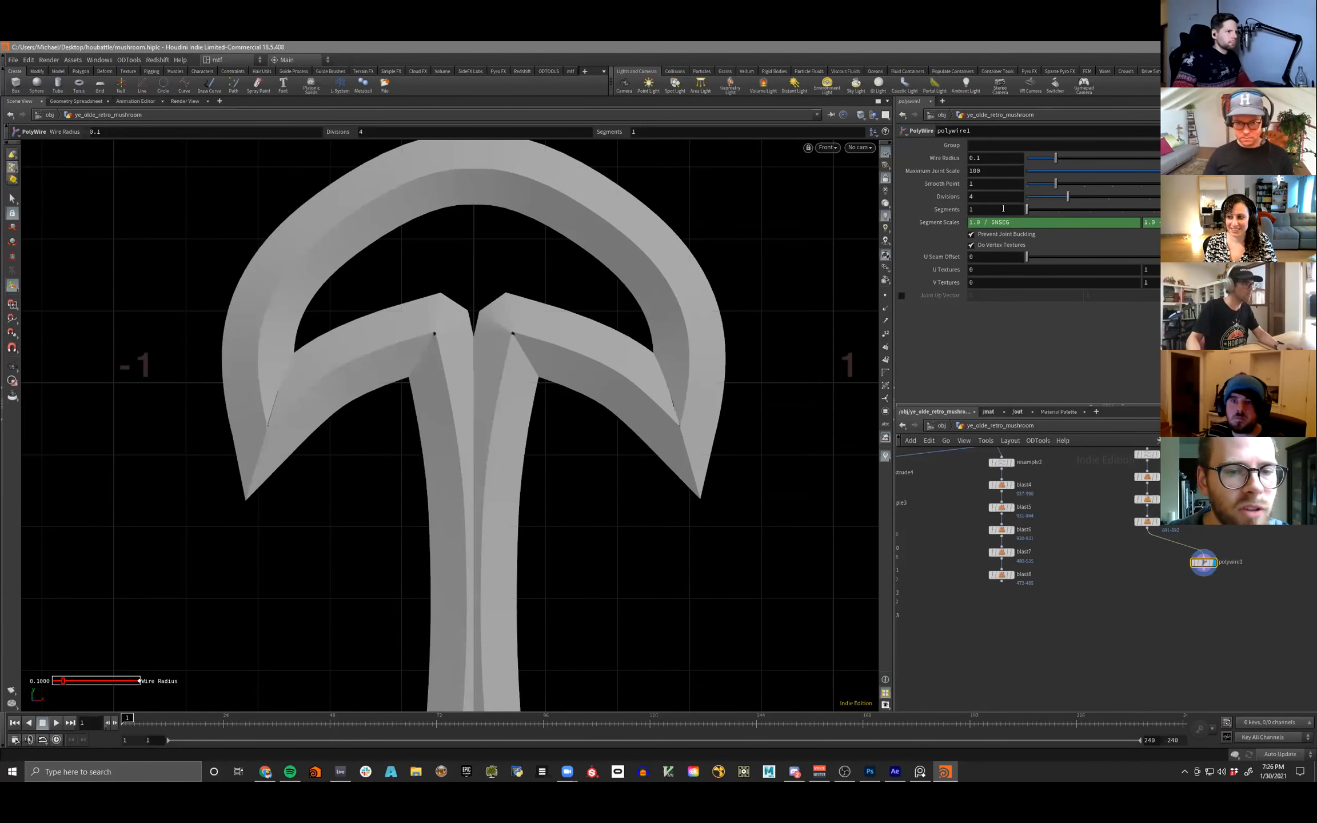
- Set the PolyWire's wire radius to 0.028 and show the outline tubes in wireframe
middle_click_drag(984, 158, 675, 224)
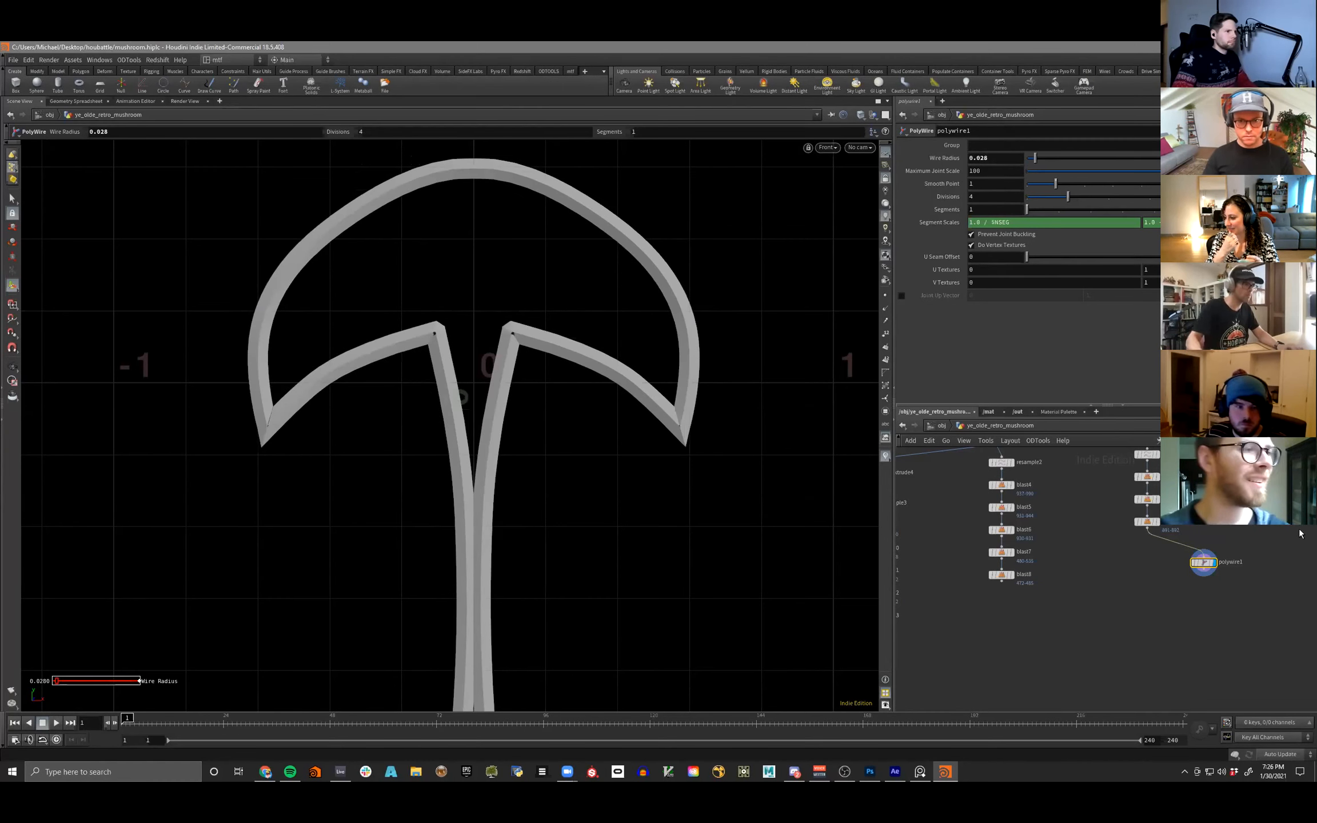
key("w")
key("Tab")
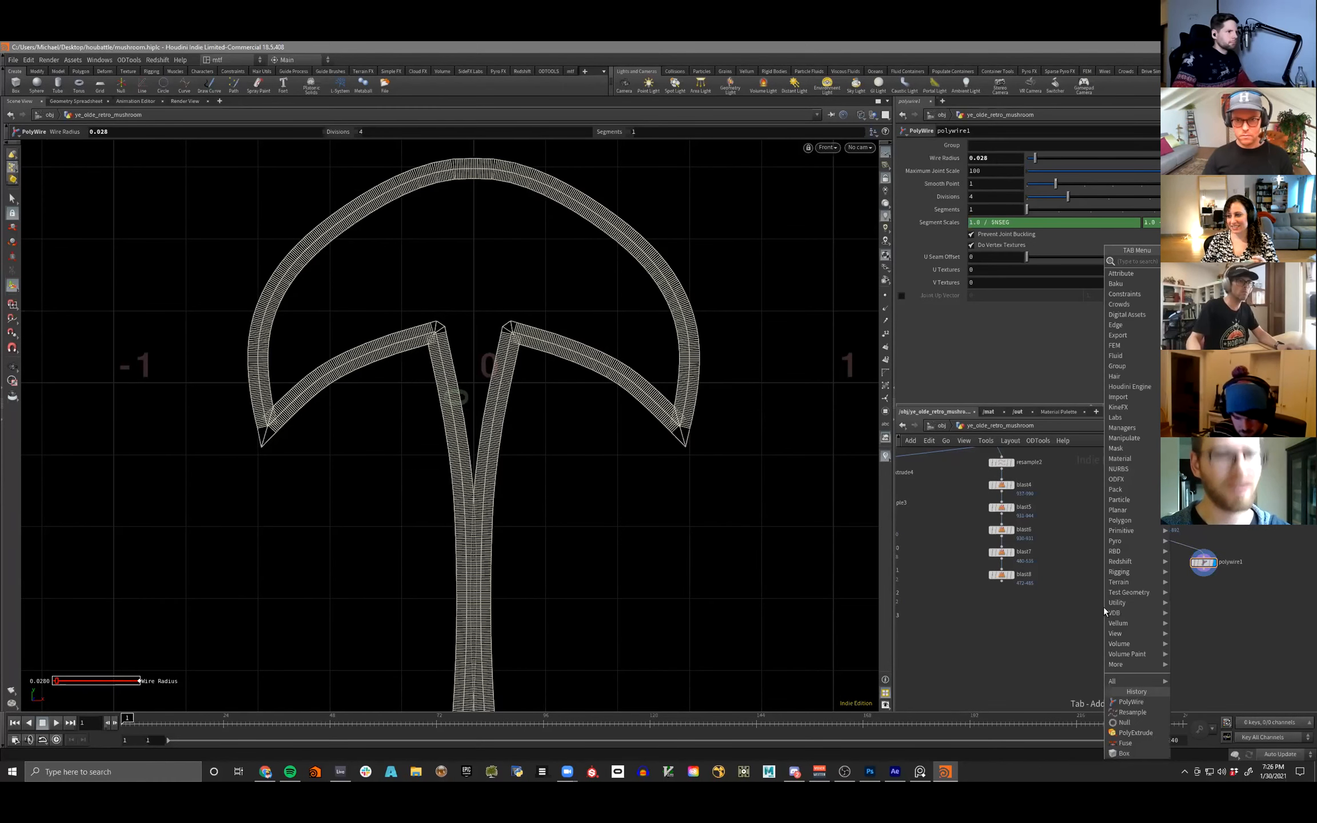
key("Escape")
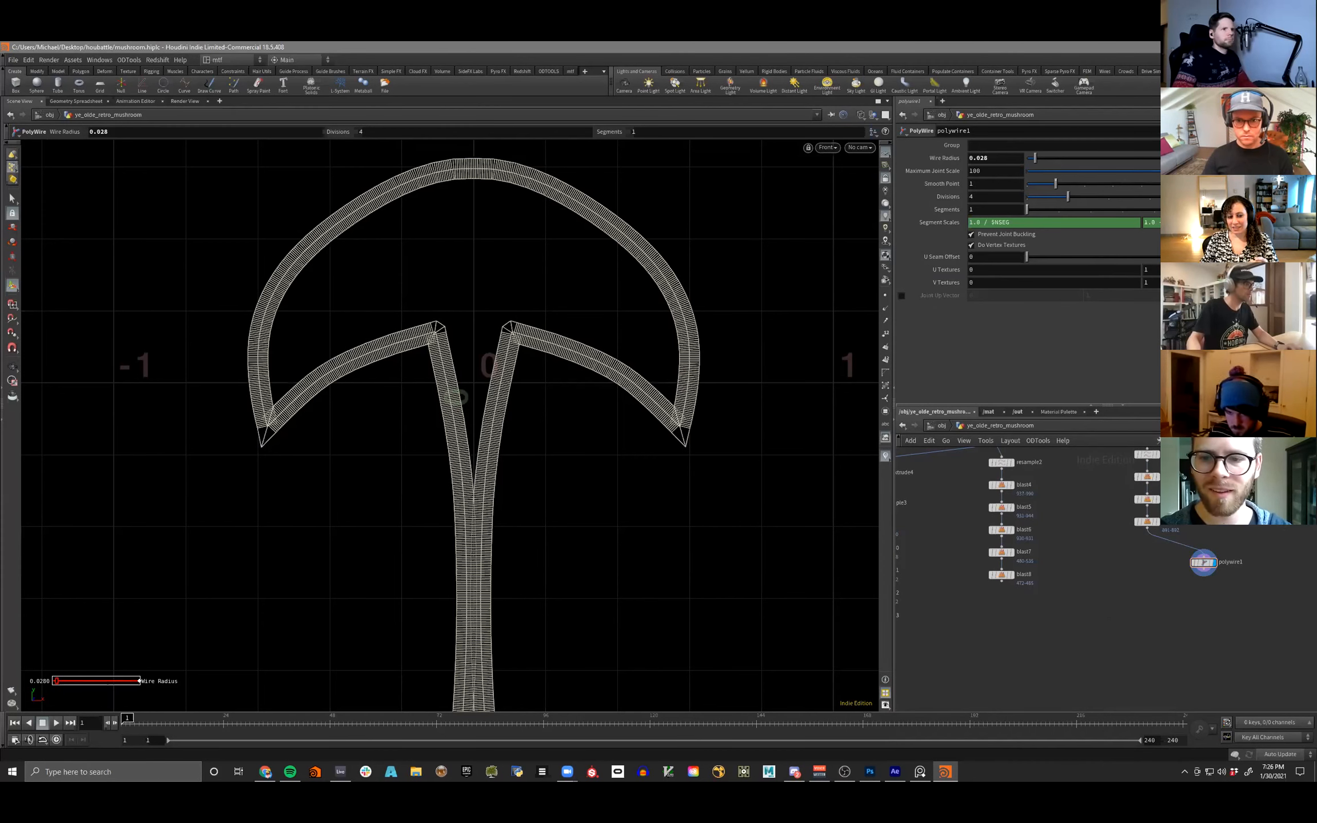
- Insert a copied Resample node with length 0.005 between blast3 and the PolyWire, and display it with its points shown
key("ctrl+v")
left_click(1187, 546)
key("ctrl+c")
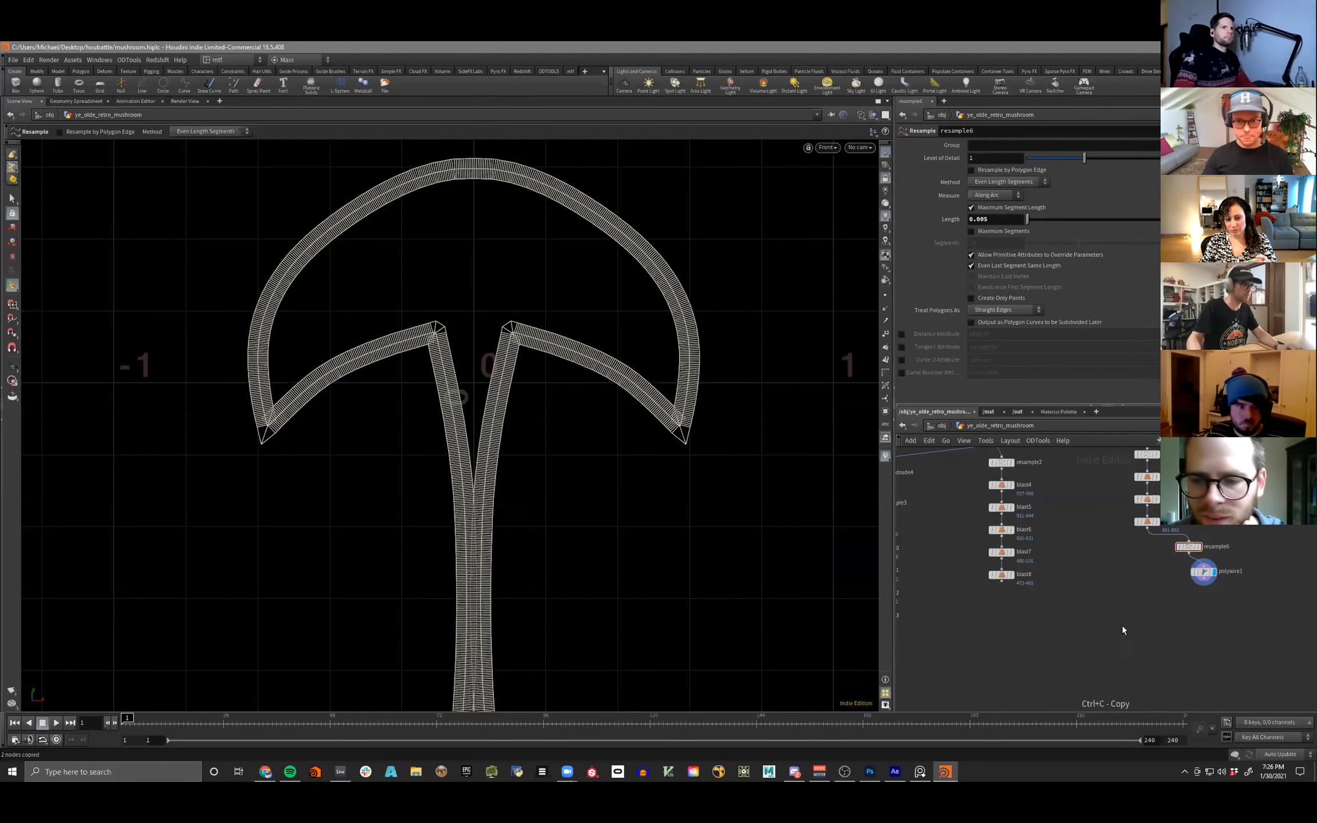
left_click(1188, 554)
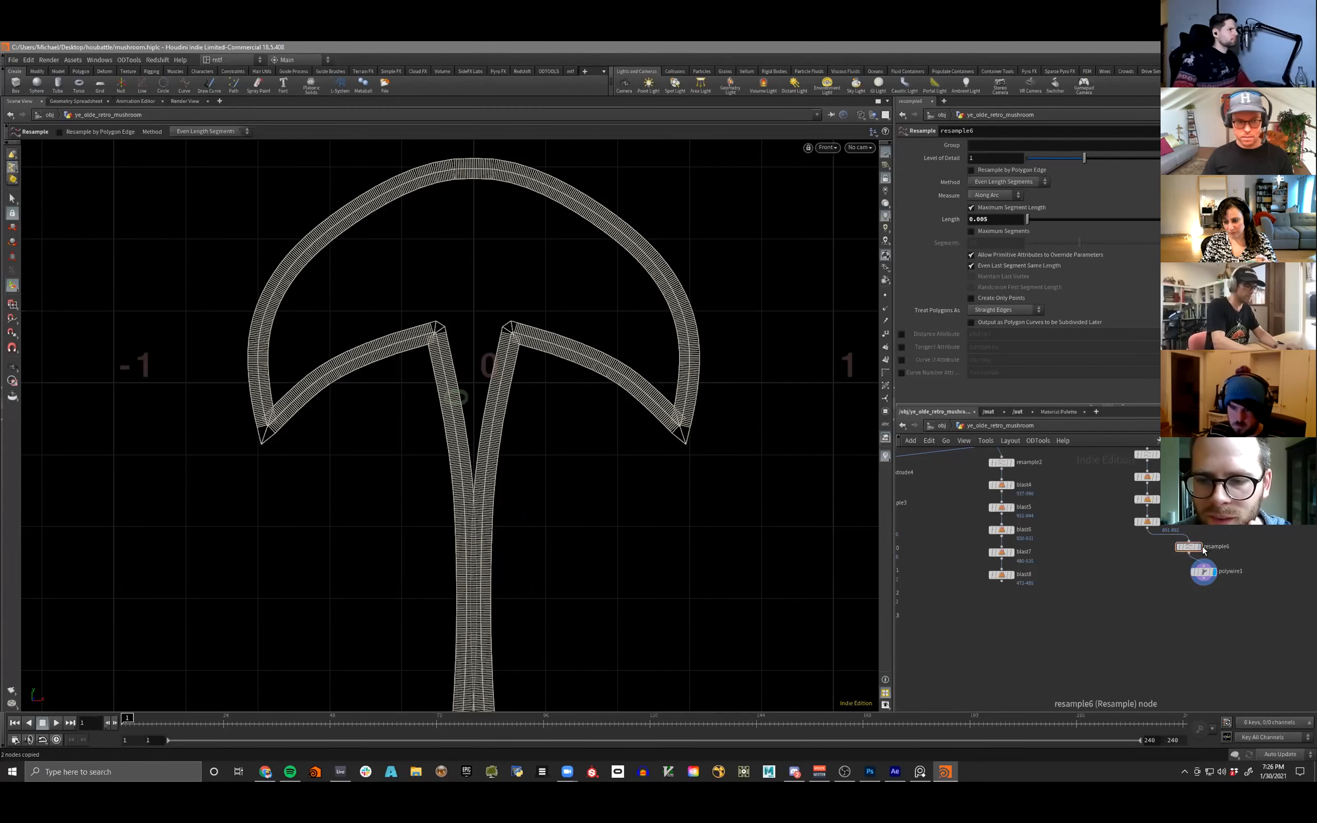
left_click(1200, 546)
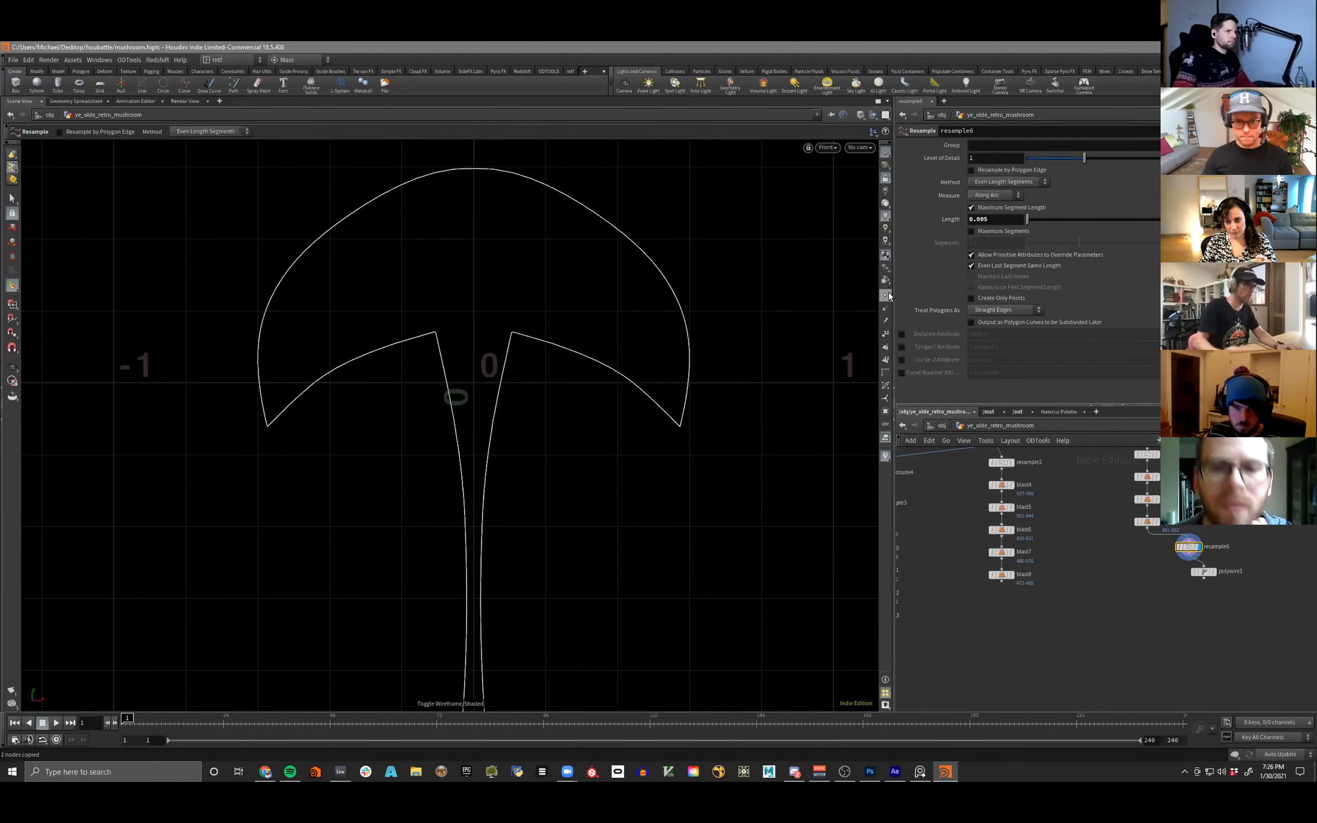
scroll(726, 412, "up", 5)
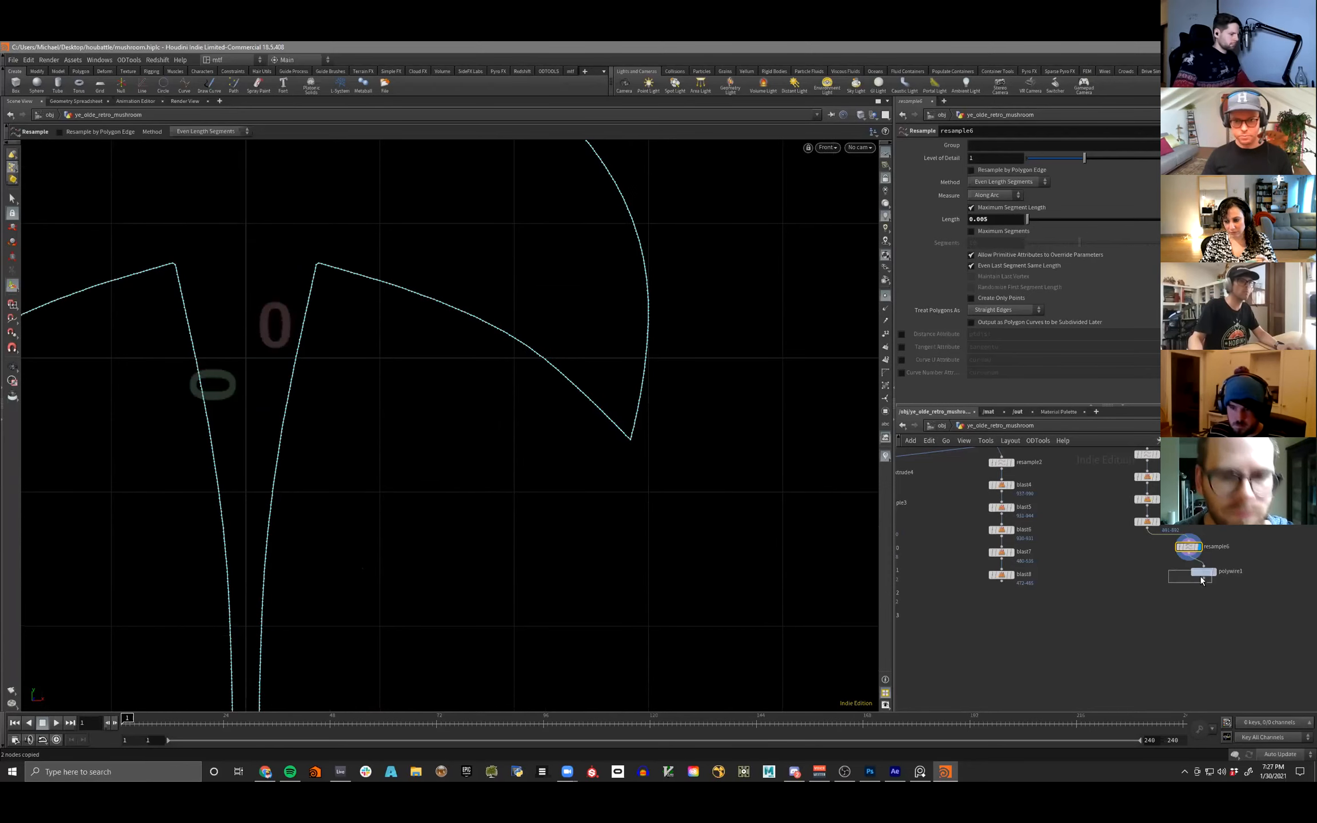
- Display the PolyWire again and line it and its Resample node up directly beneath the blast3 branch
left_click(1212, 571)
scroll(726, 435, "up", 3)
right_click_drag(727, 436, 552, 402)
middle_click_drag(552, 401, 510, 358)
right_click_drag(510, 358, 463, 358)
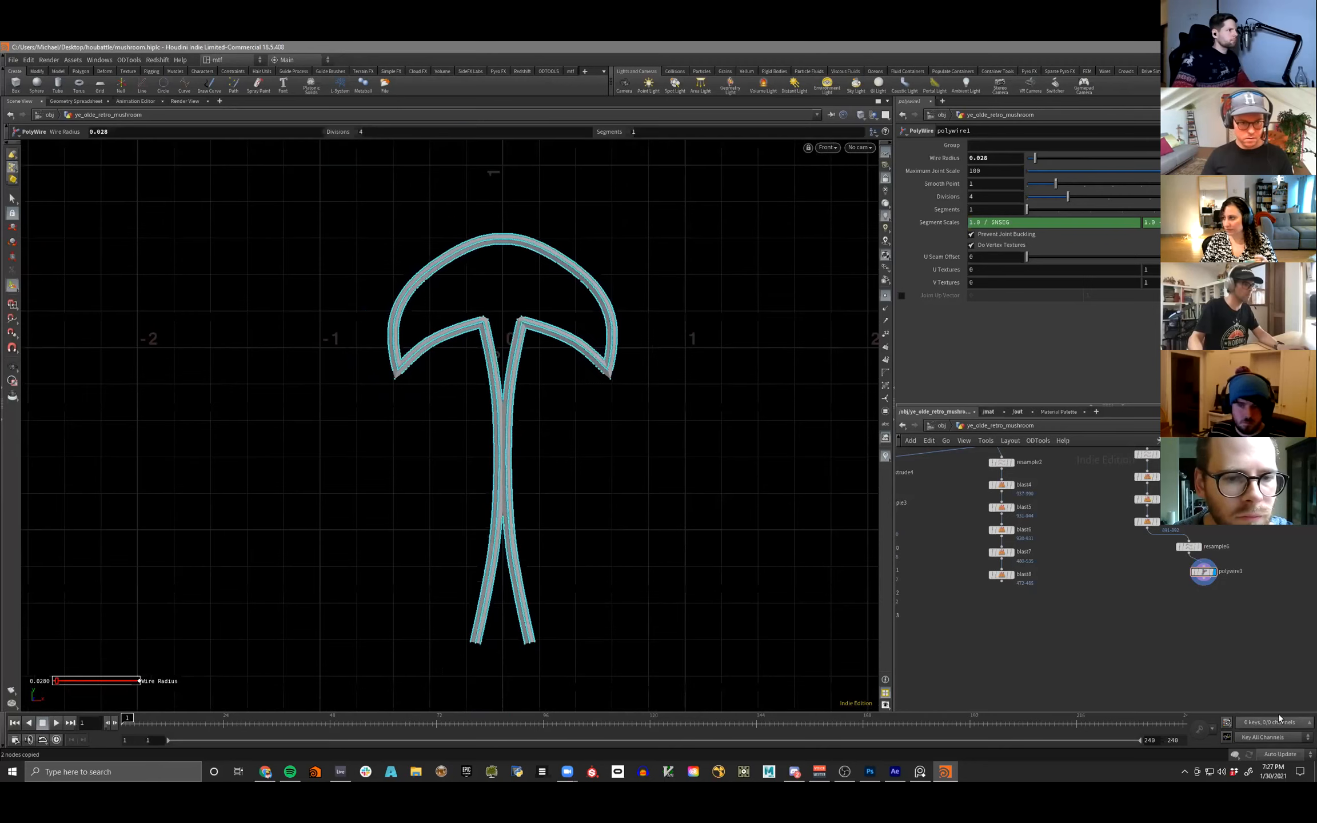
left_click_drag(1235, 630, 1172, 544)
left_click_drag(1191, 551, 1152, 581)
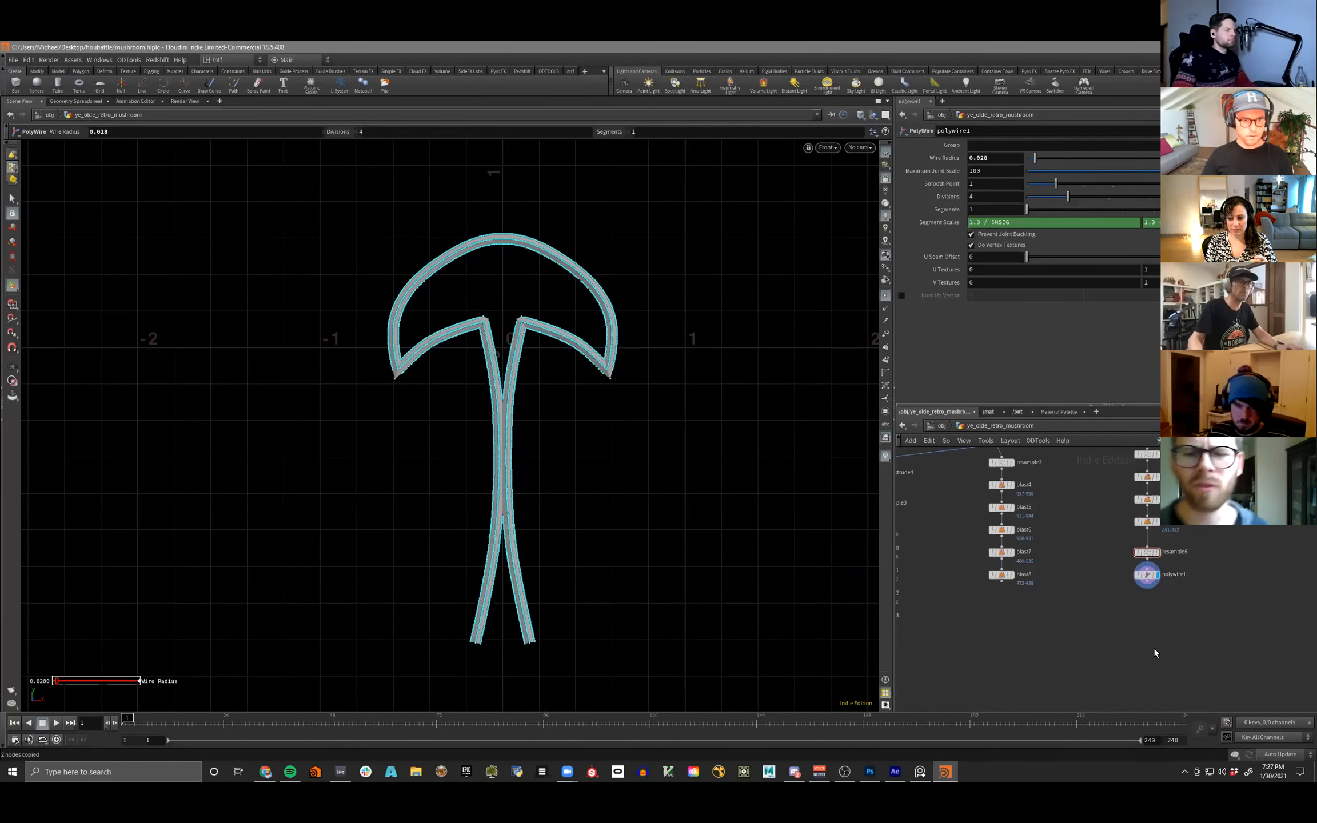
middle_click_drag(1140, 599, 1150, 577)
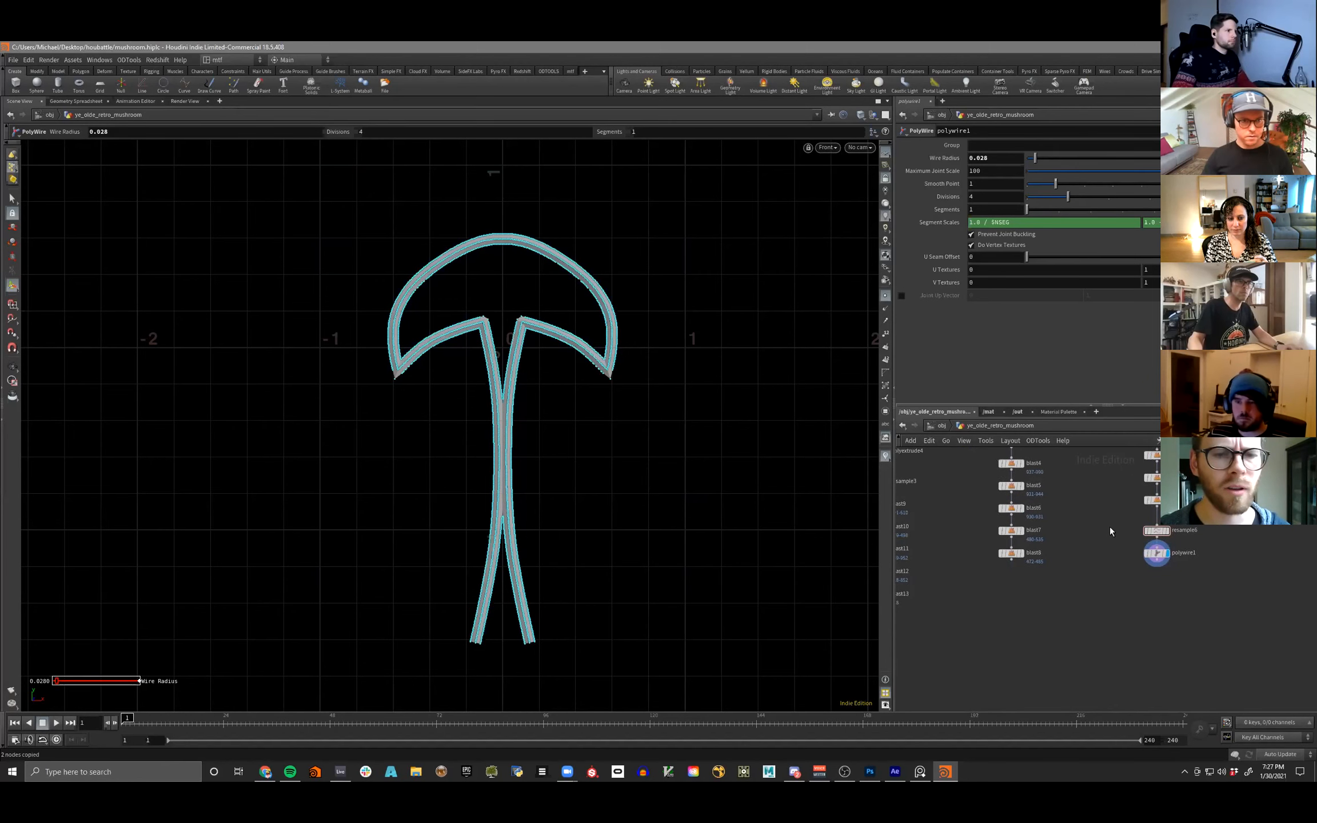
- Set the PolyWire's divisions to 8 and save the scene
scroll(428, 343, "up", 6)
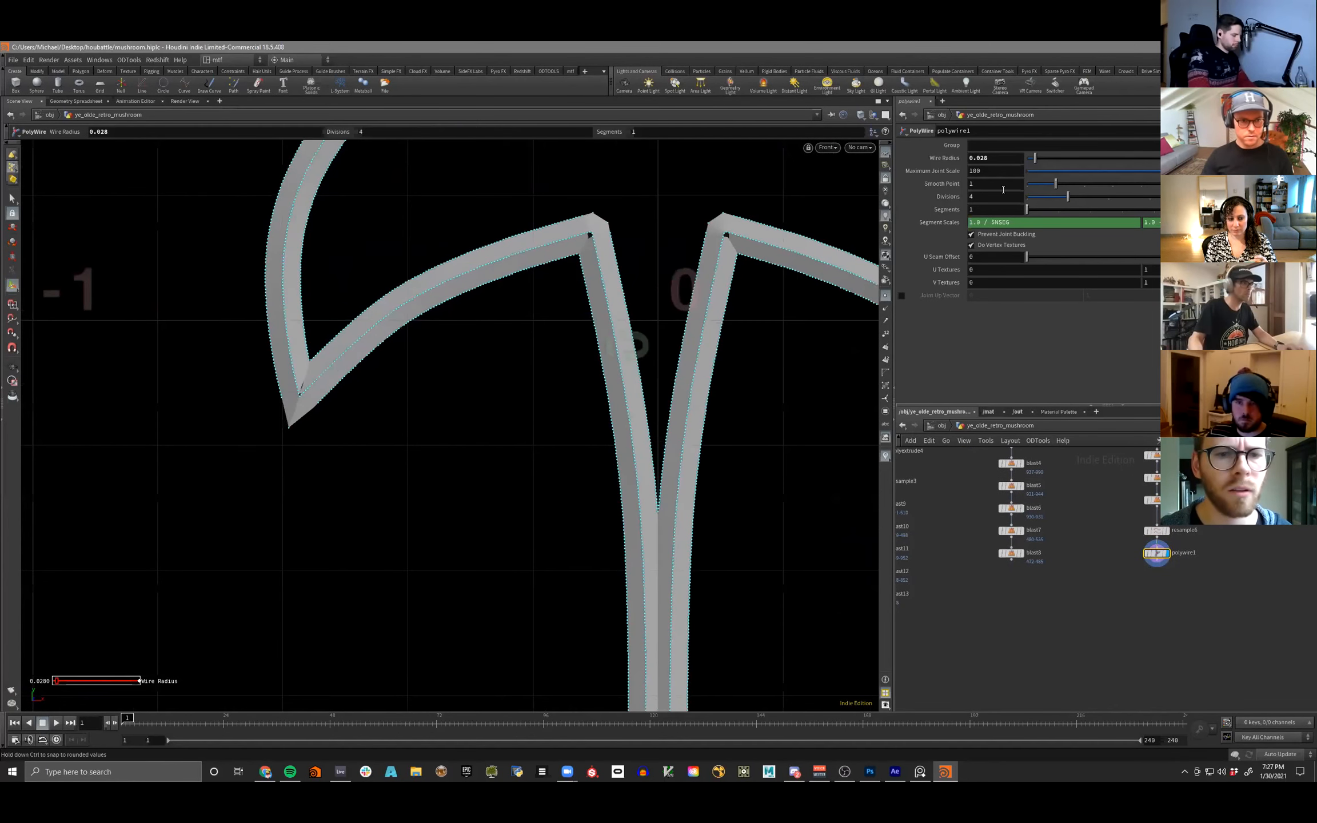
left_click_drag(1069, 196, 1149, 196)
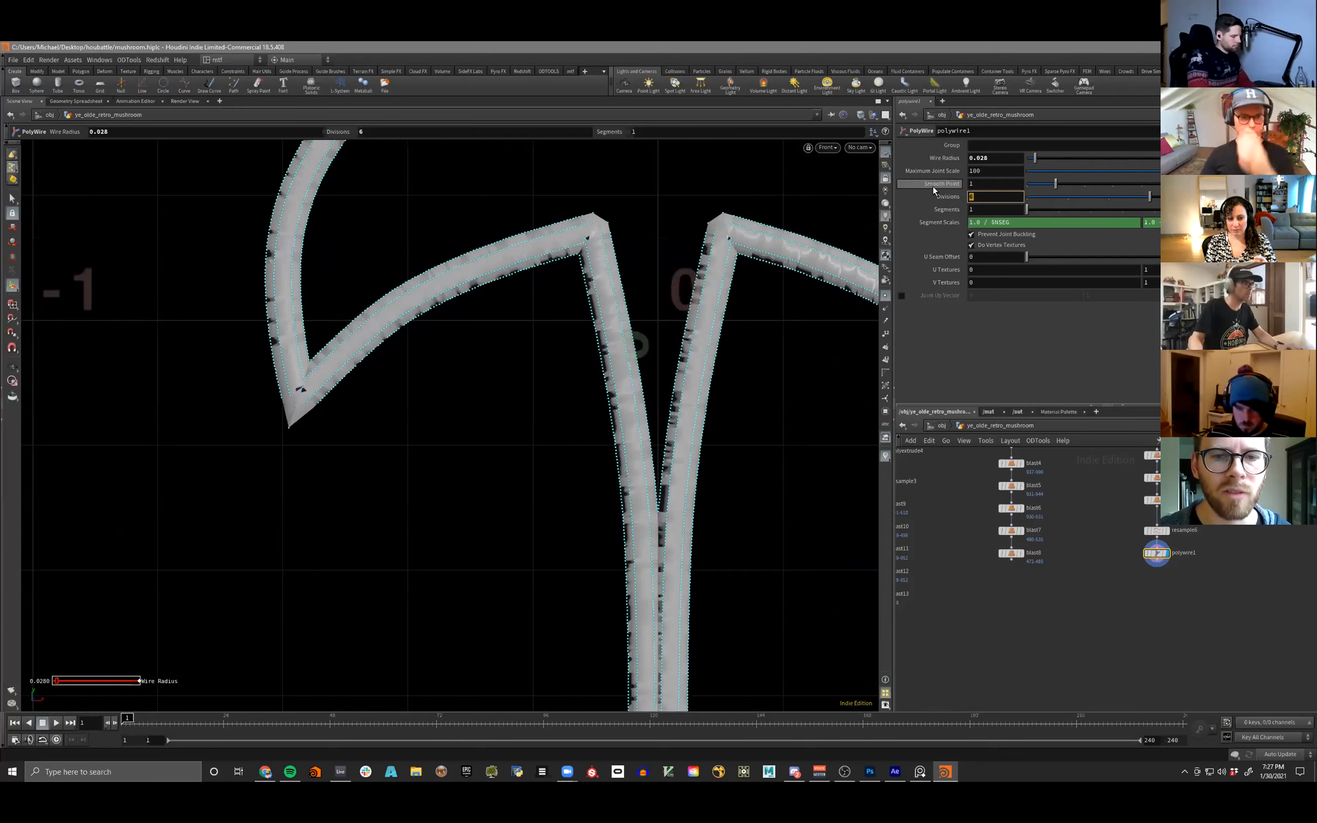
type("8")
key("Return")
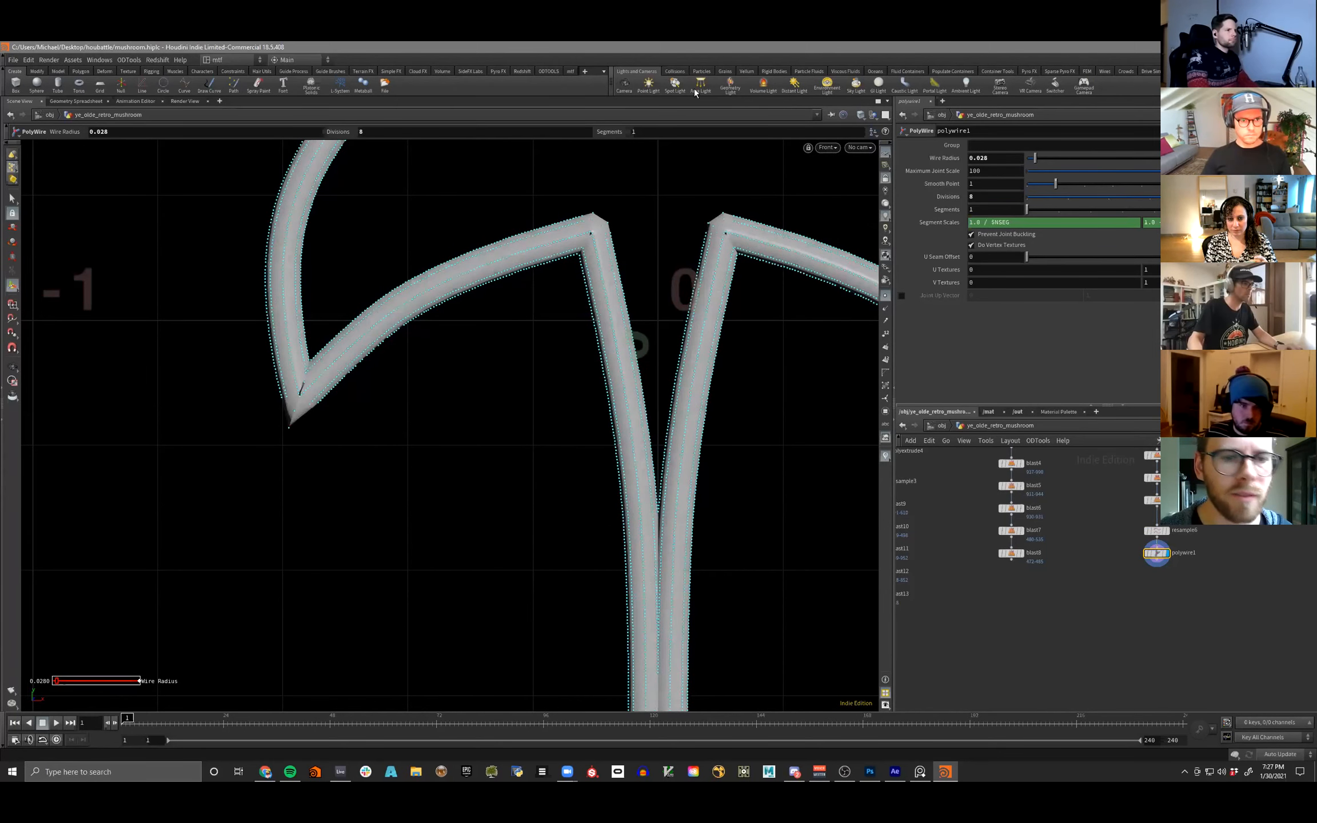
key("h")
key("ctrl+s")
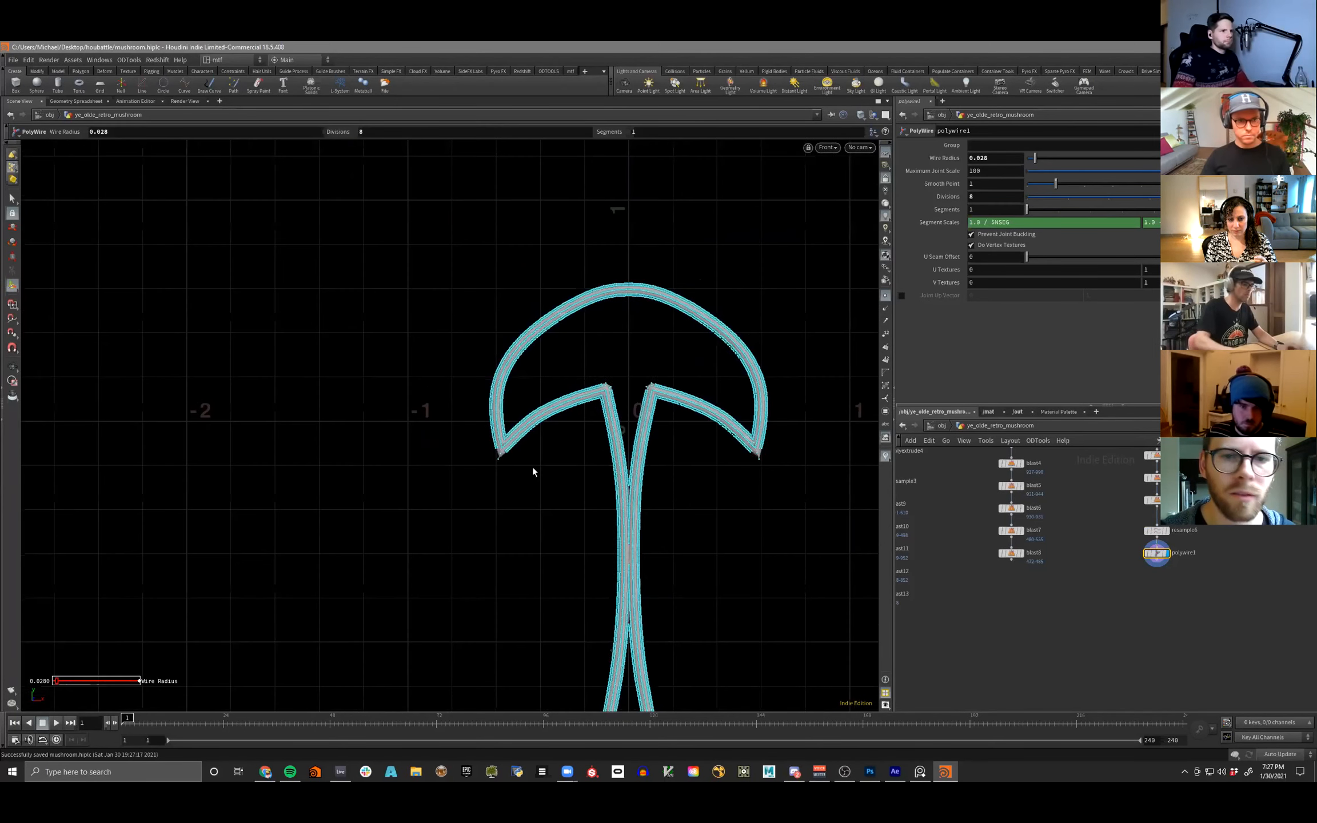
- Paste a copy of the Resample and PolyWire pair and cut the wire feeding the copy
middle_click_drag(1215, 603, 1252, 621)
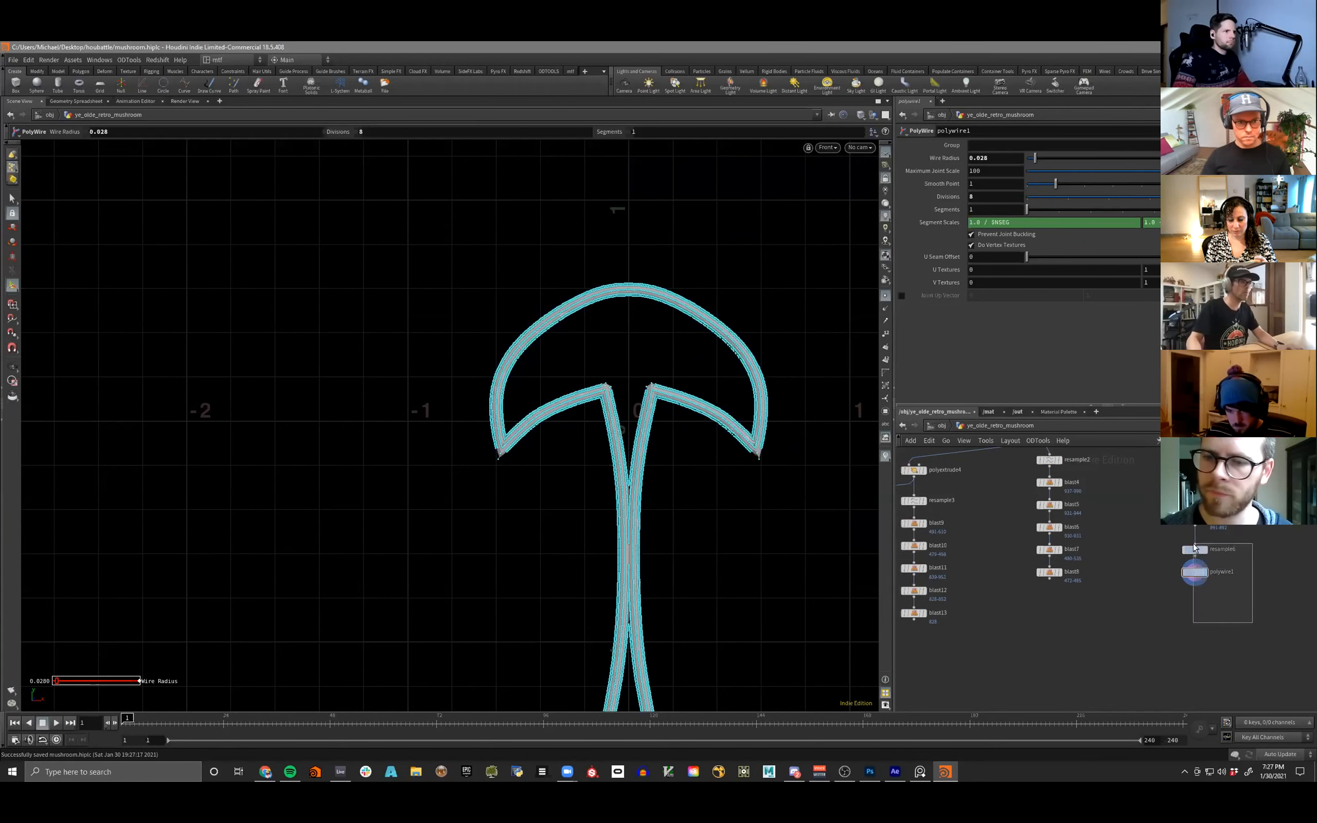
left_click_drag(1192, 547, 1192, 545)
key("ctrl+c")
key("ctrl+v")
key("y")
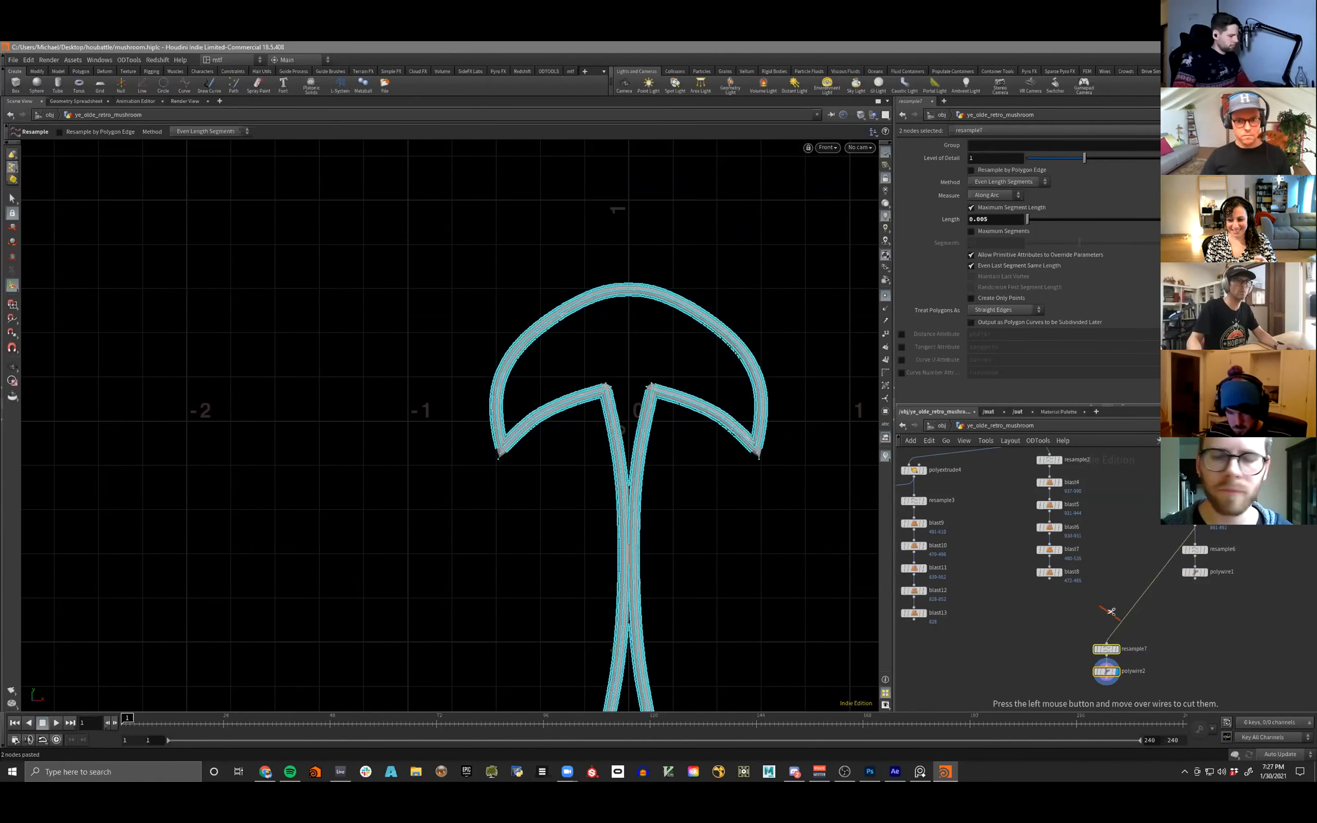
left_click_drag(1111, 611, 1189, 624)
- Paste three more copies of the Resample and PolyWire pair near the other branches, and wire blast26 into the last copy
middle_click_drag(962, 652, 1119, 595)
key("ctrl+v")
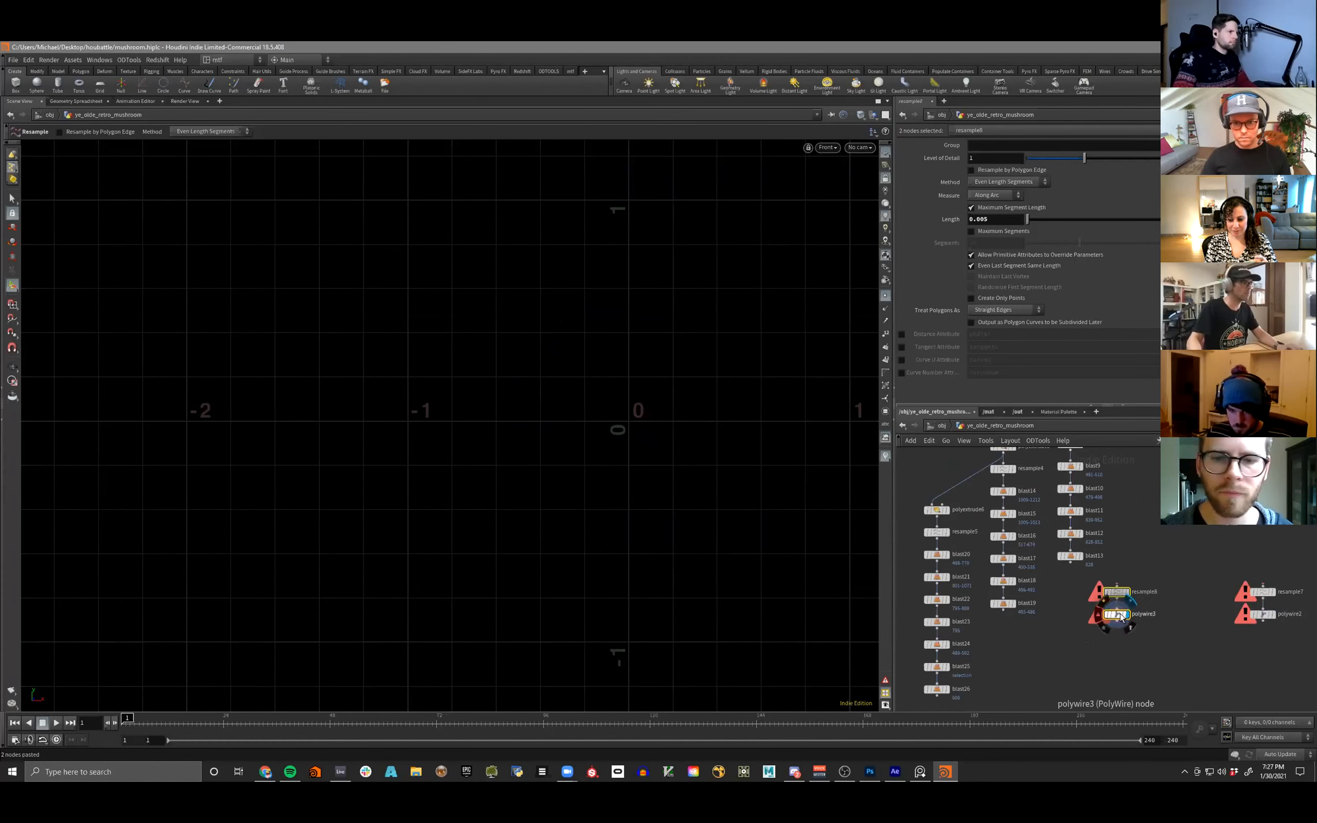
key("ctrl+v")
middle_click_drag(980, 702, 1017, 611)
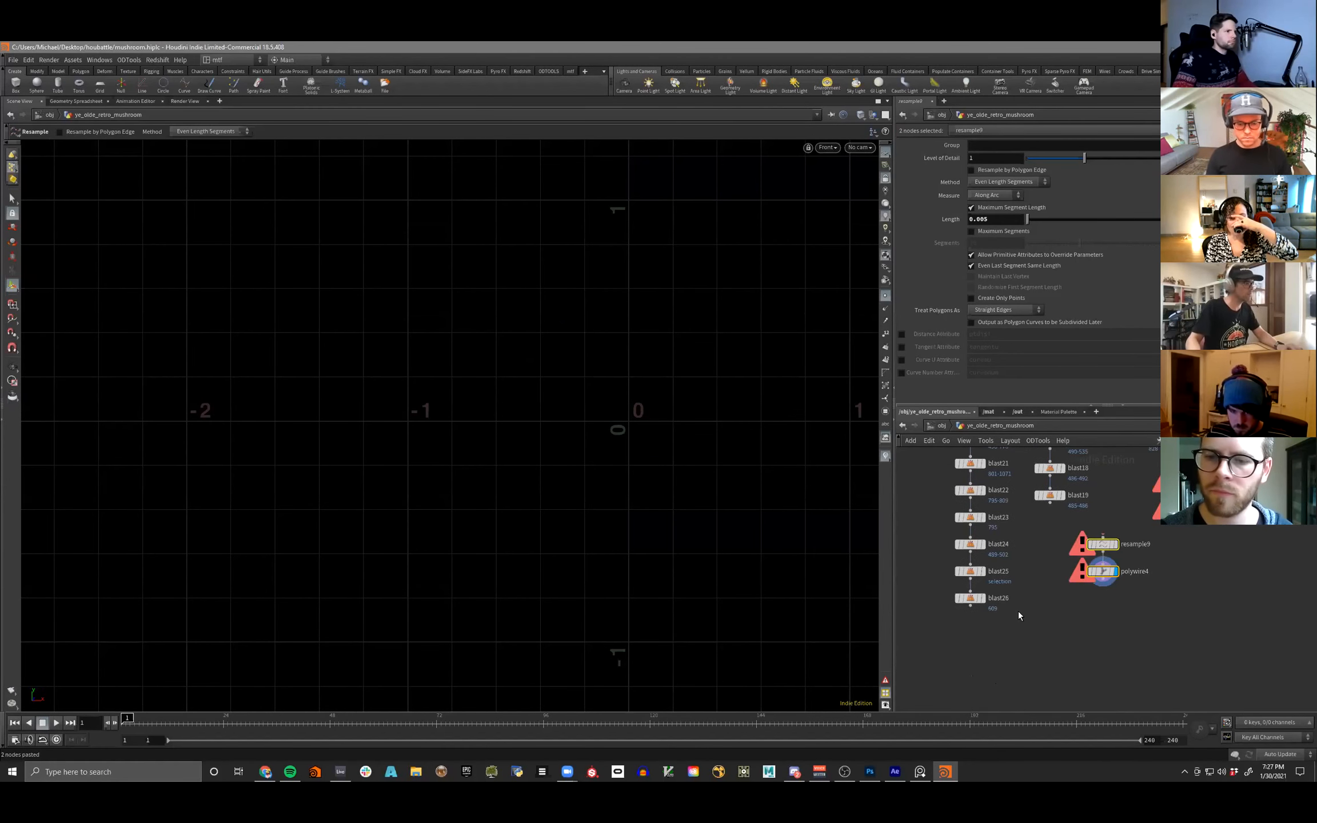
key("ctrl+v")
left_click_drag(969, 607, 1021, 638)
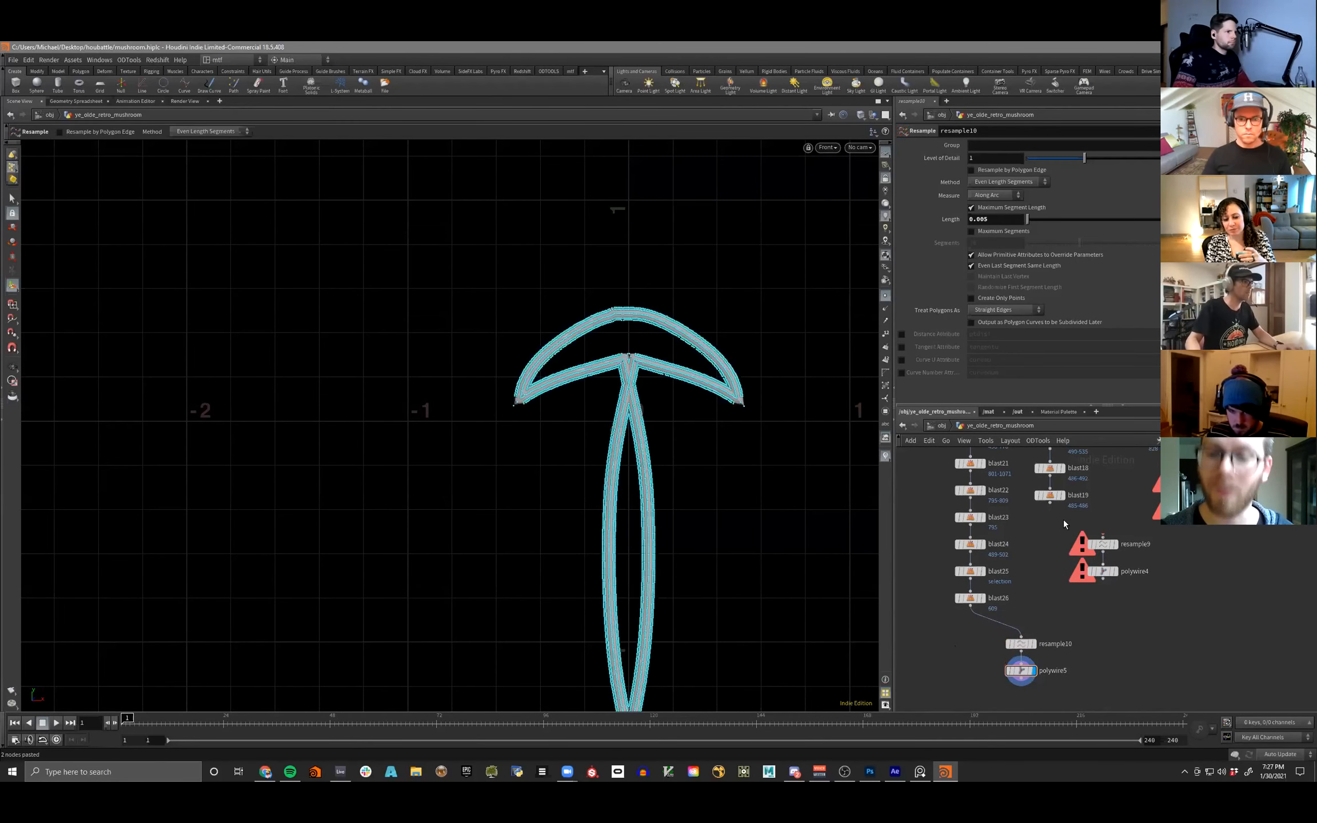
- Wire blast19, blast13 and blast8 each into the Resample node of their own copied pair
scroll(1062, 523, "up", 2)
middle_click_drag(1039, 519, 1059, 543)
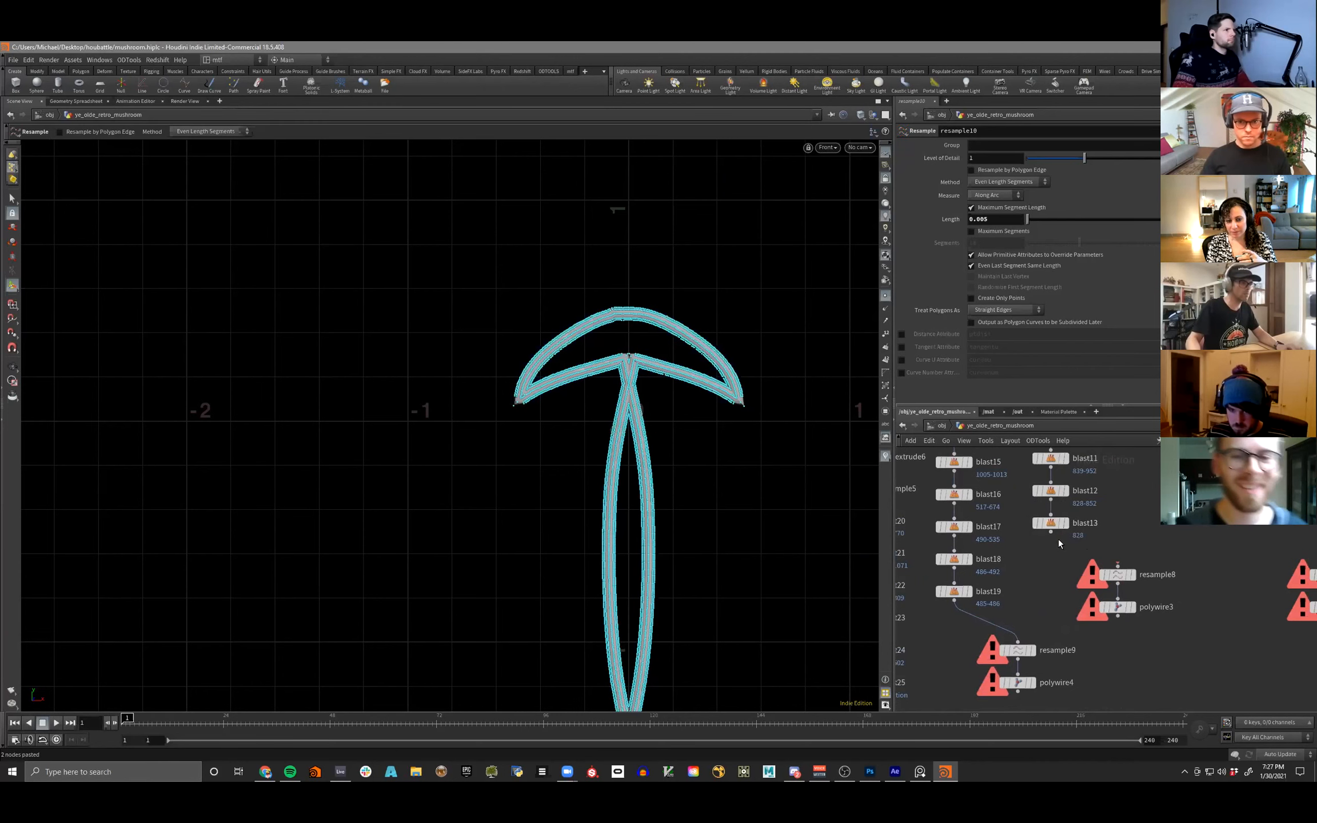
left_click_drag(1051, 533, 1117, 565)
middle_click_drag(1129, 555, 925, 626)
left_click_drag(1094, 640, 1076, 606)
left_click_drag(1042, 544, 1065, 586)
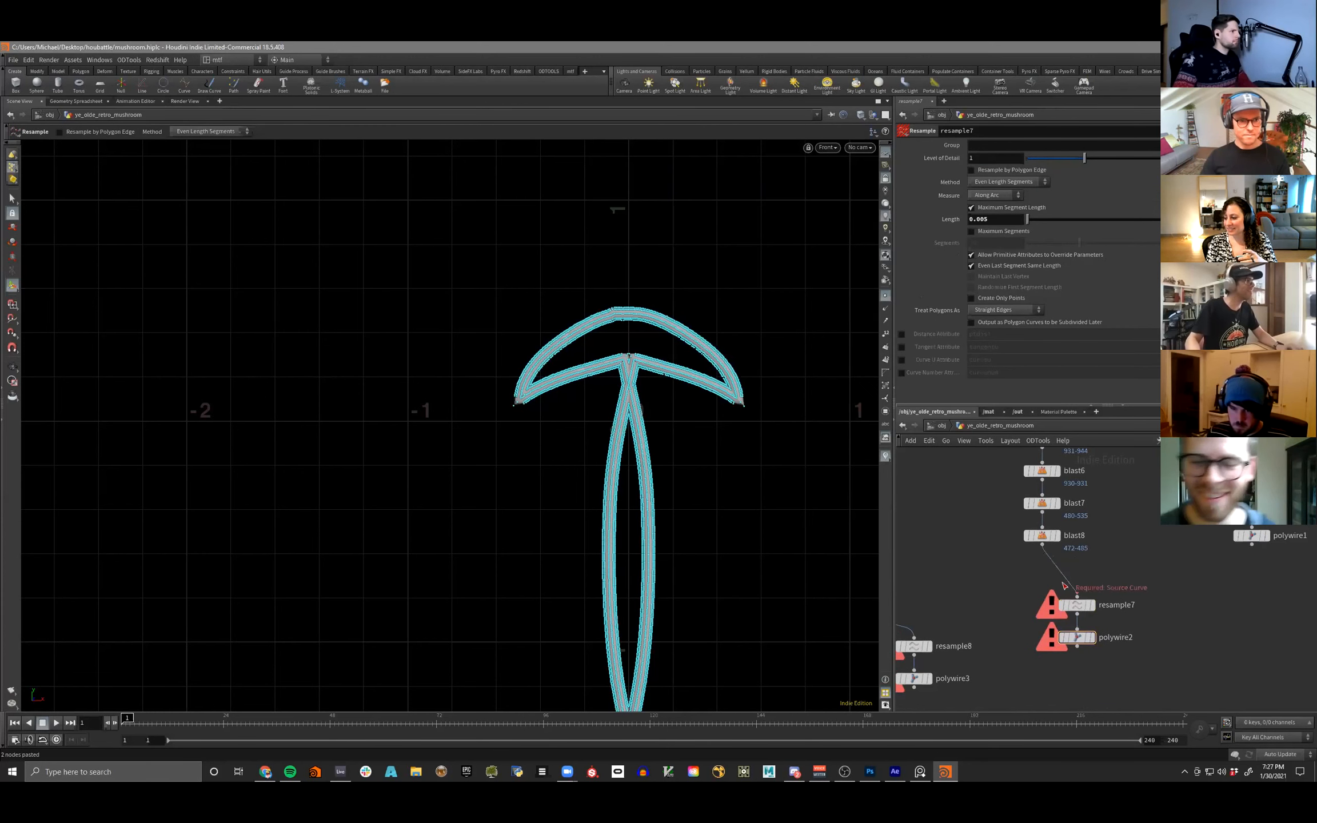
- Review the wired Resample and PolyWire branches in the network and save the scene
scroll(1186, 608, "down", 3)
middle_click_drag(1153, 620, 1223, 565)
scroll(1202, 609, "down", 3)
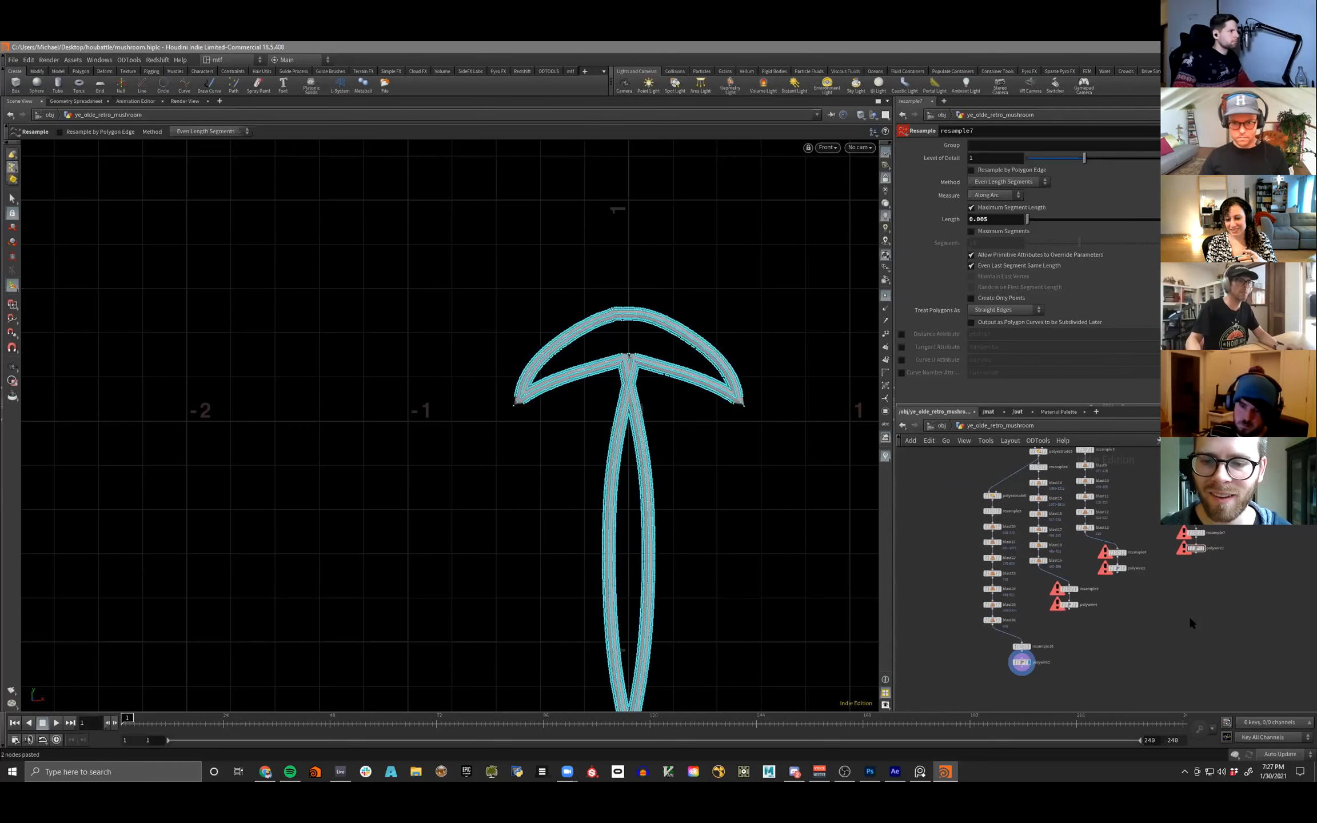
scroll(1189, 615, "up", 2)
middle_click_drag(1191, 619, 1169, 650)
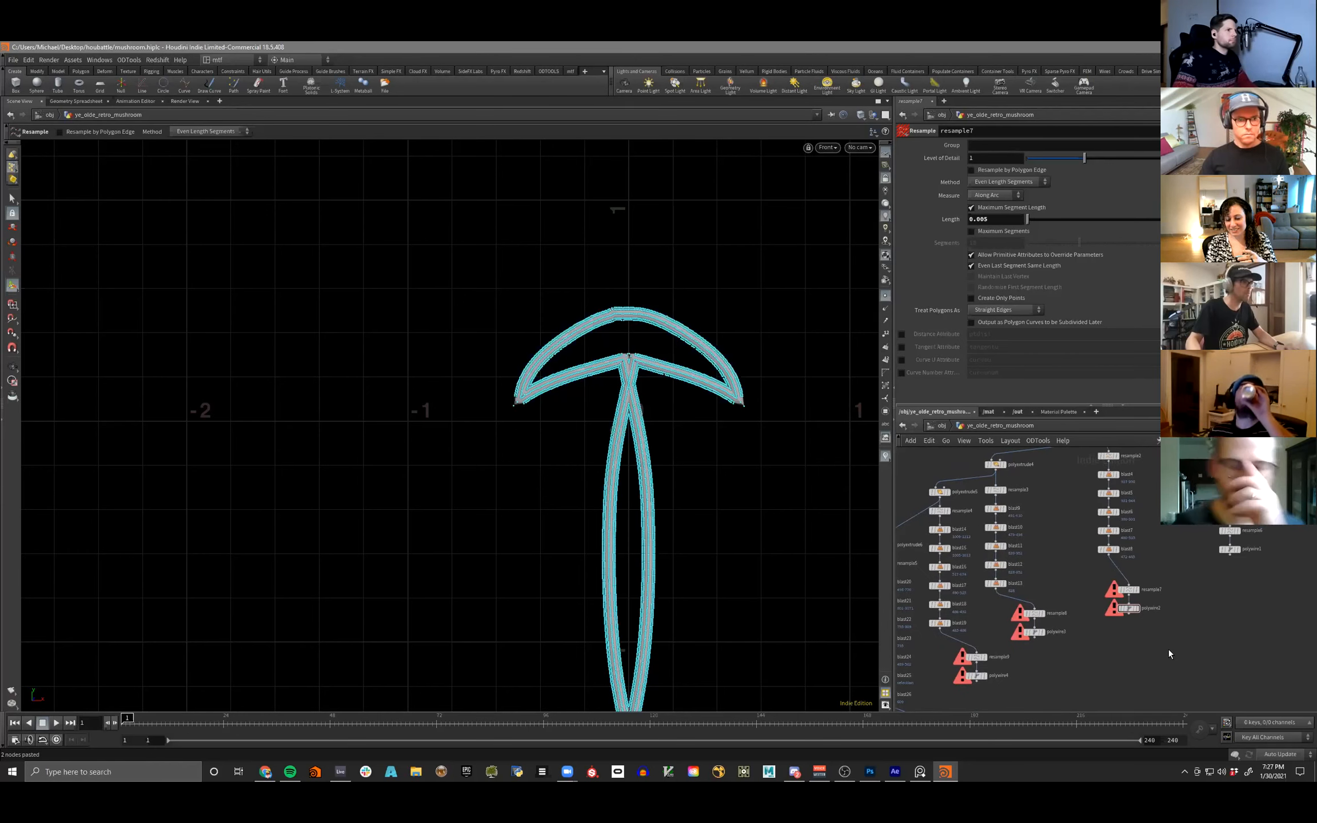
scroll(1130, 647, "down", 1)
scroll(1130, 648, "up", 1)
middle_click_drag(1140, 683, 1157, 576)
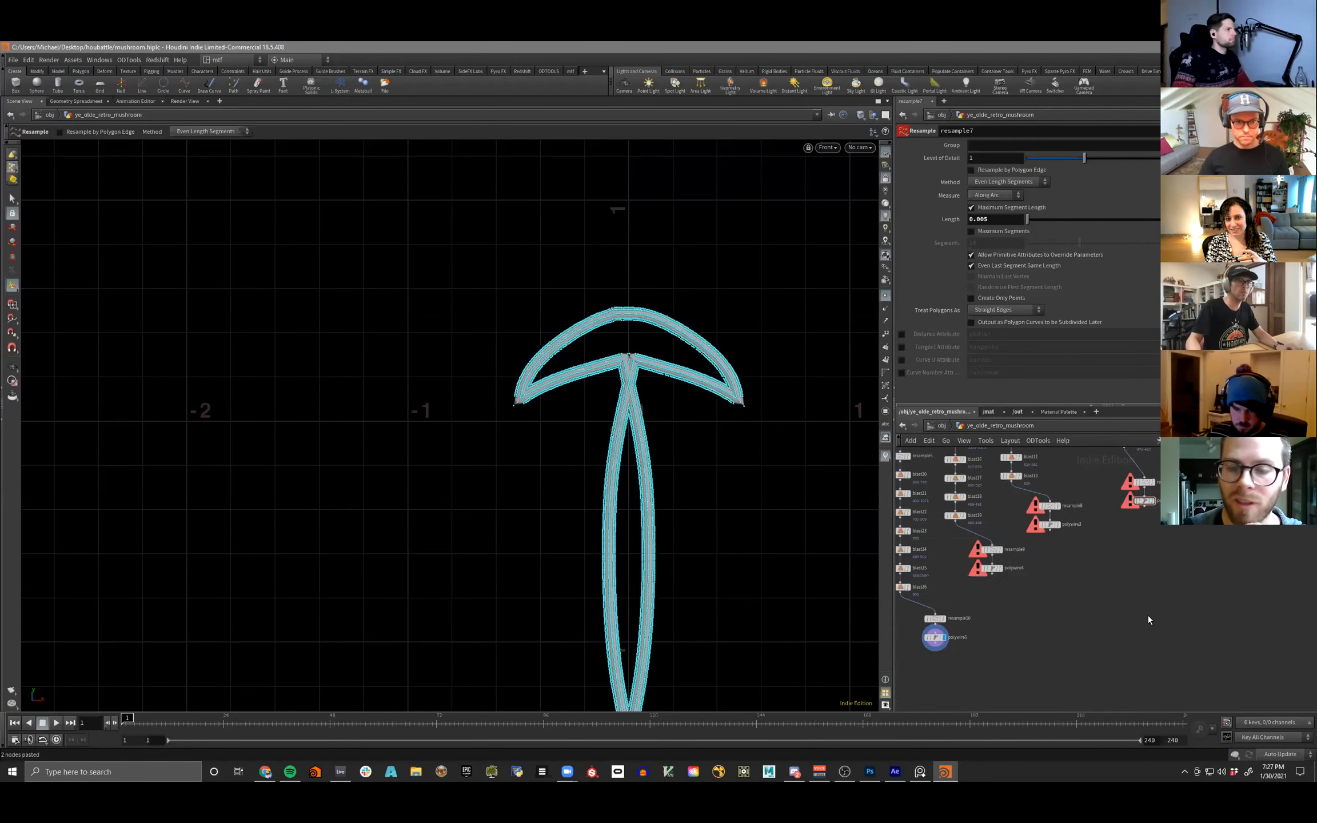
key("ctrl+s")
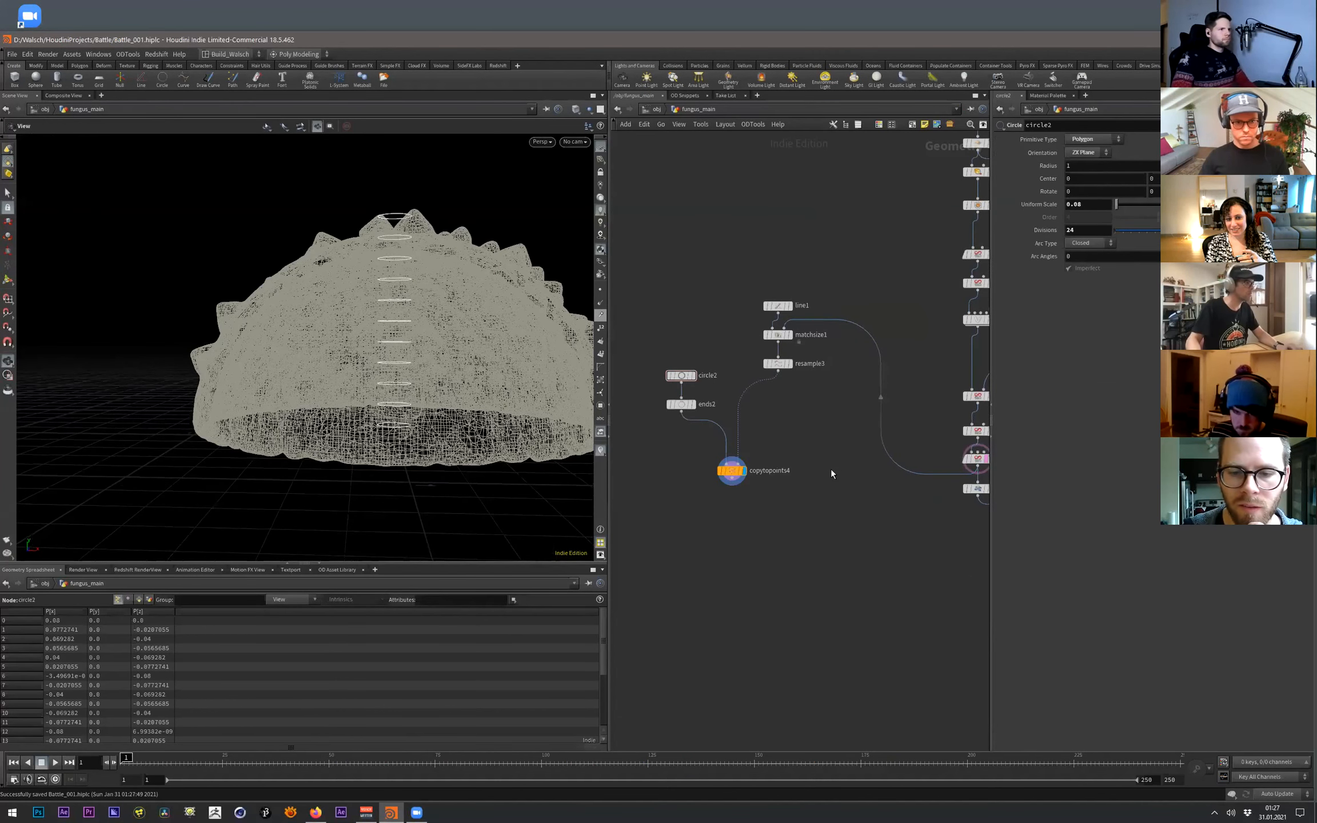
right_click_drag(802, 440, 831, 529)
middle_click_drag(831, 529, 649, 485)
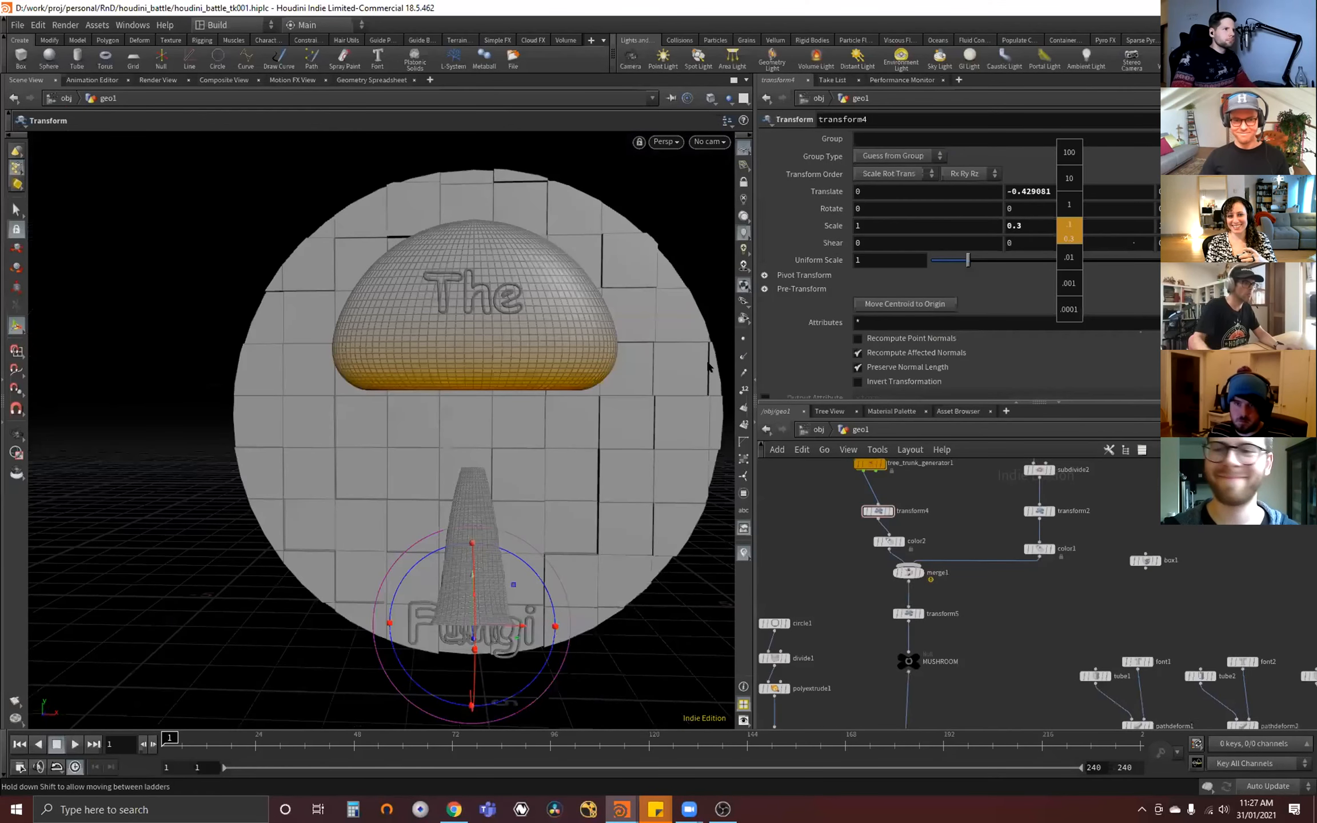
middle_click_drag(466, 302, 587, 366)
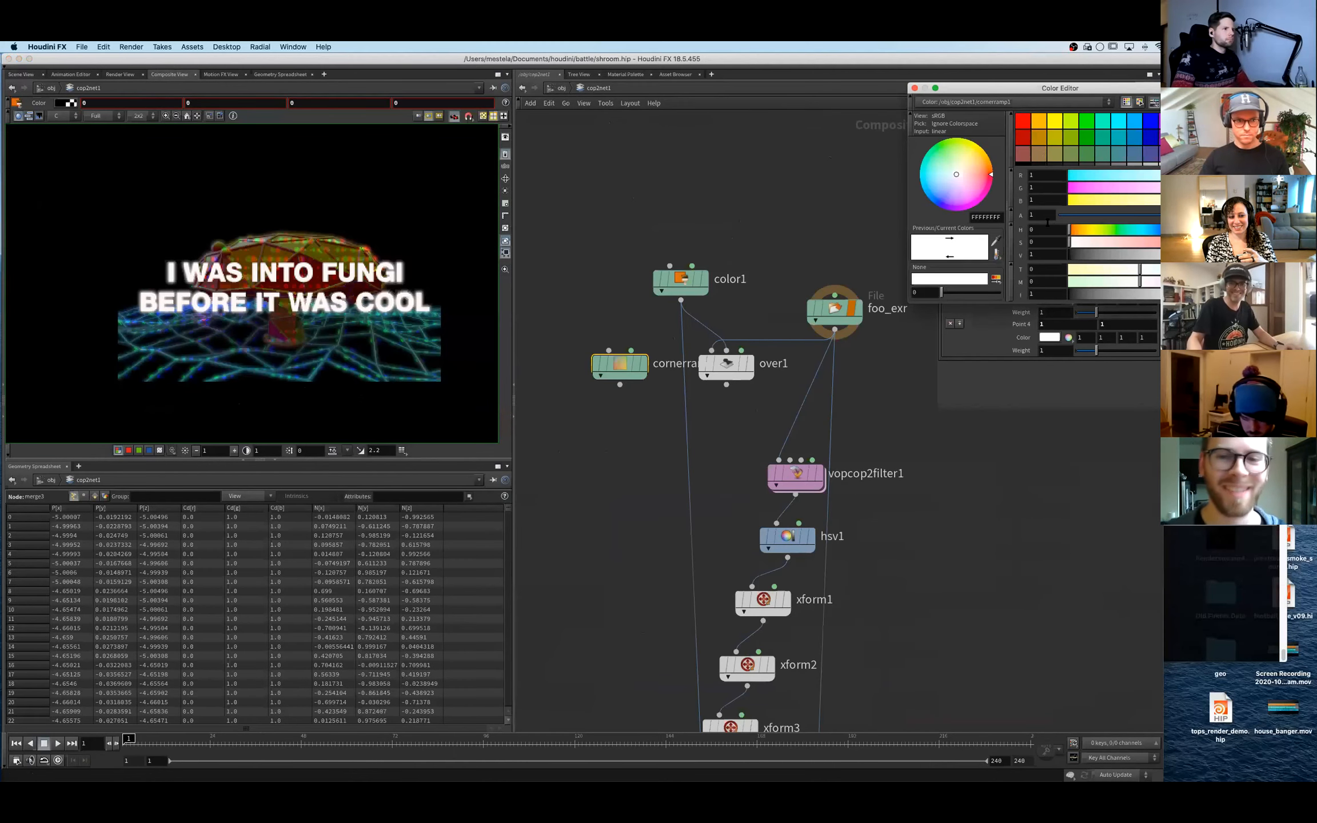
- Close the colour editor and select the red Color node under the blast19 branch
left_click(914, 88)
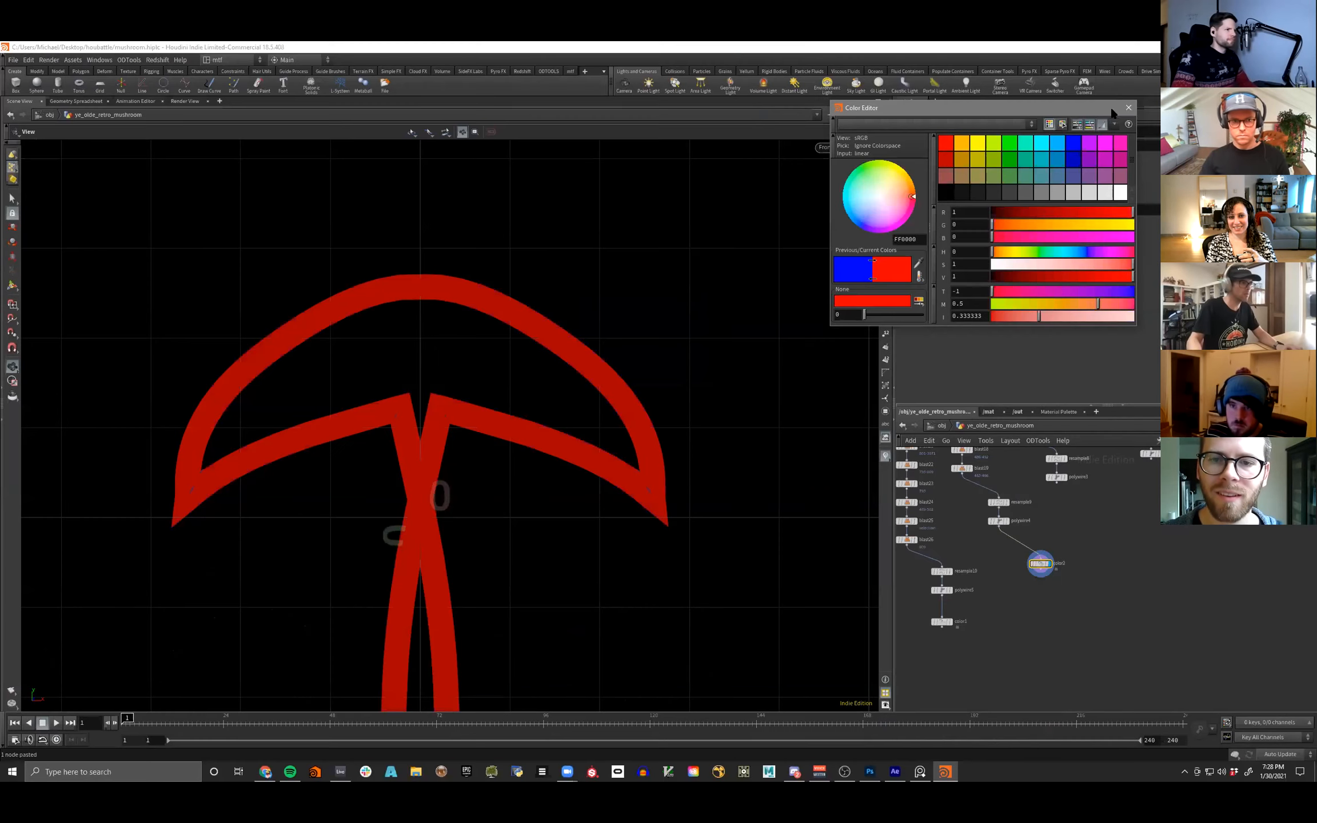
left_click(1128, 107)
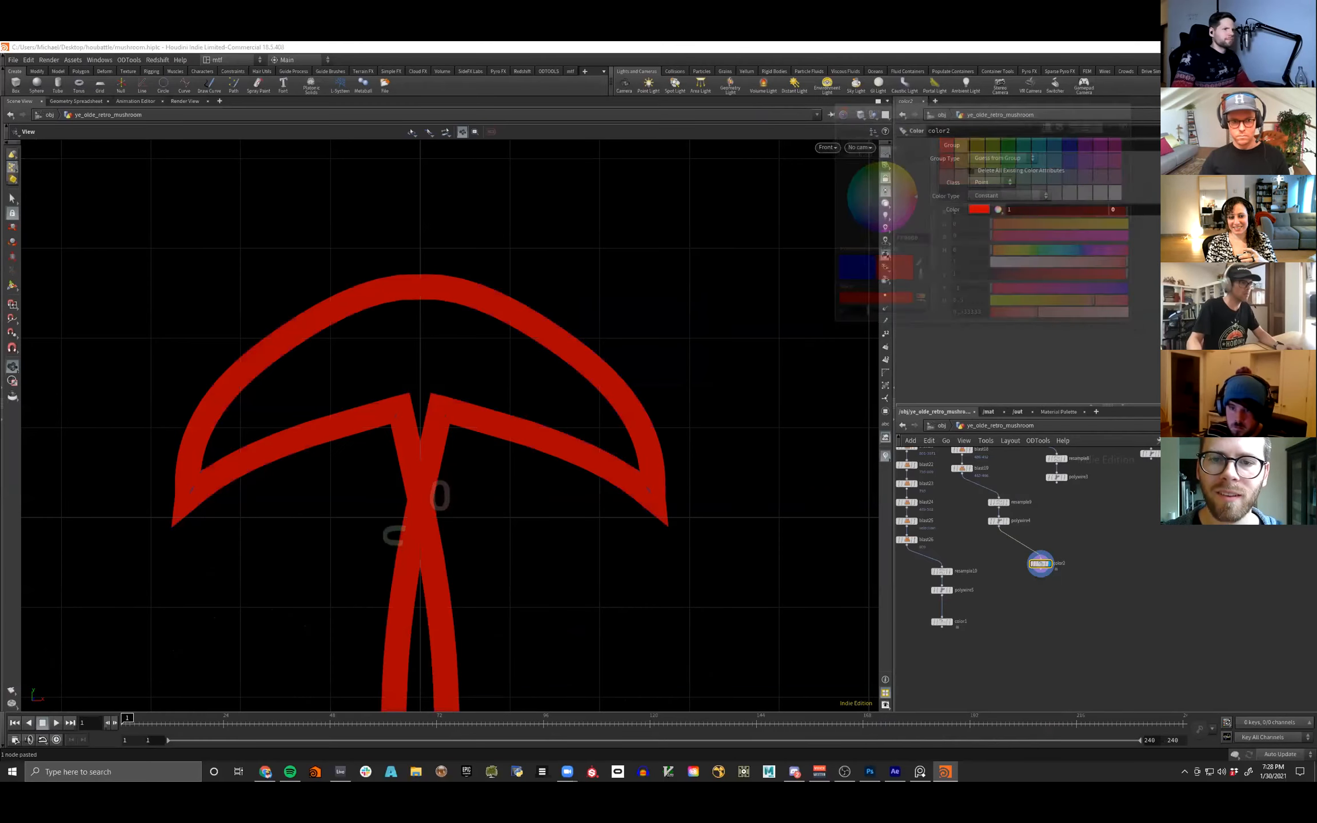
left_click_drag(1062, 565, 1059, 514)
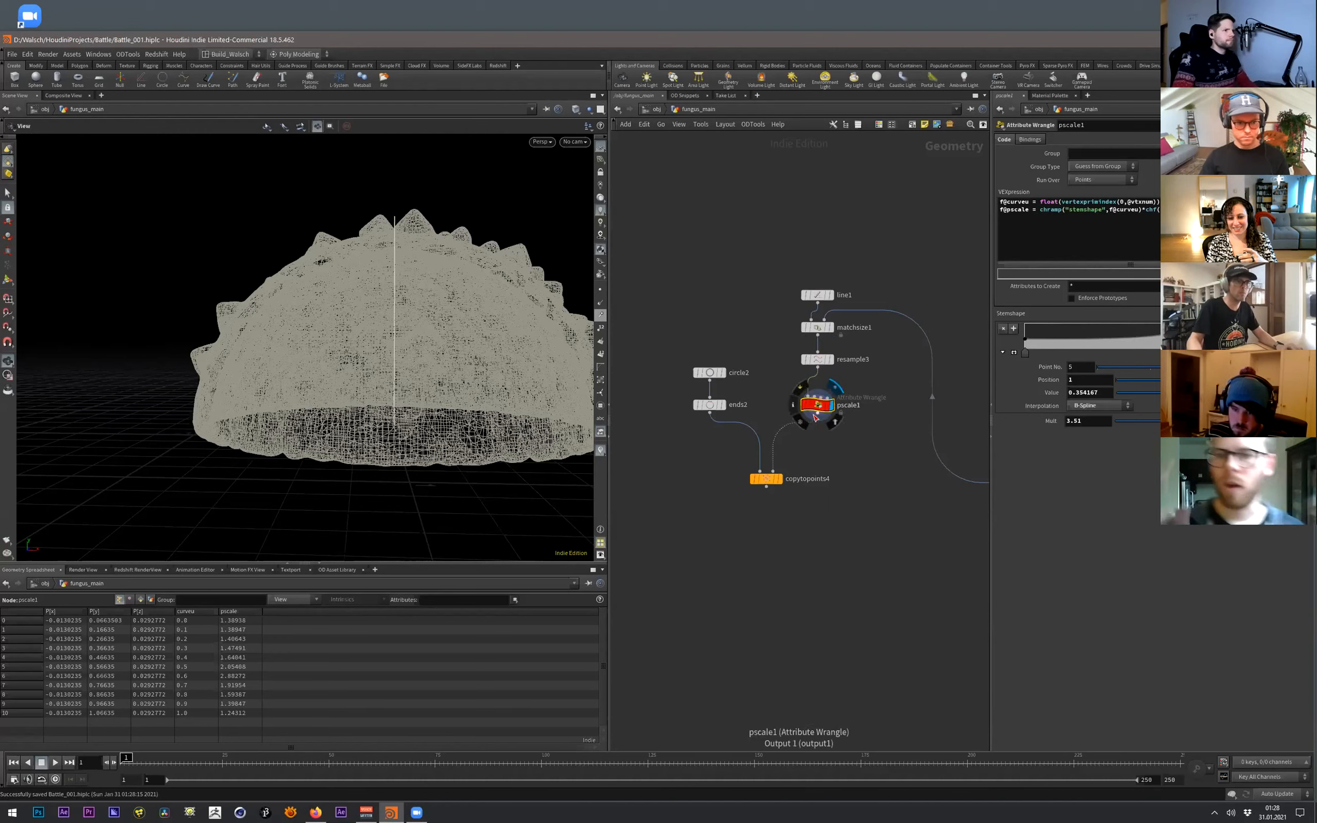
- With copytopoints4 displayed, reset the pscale1 stem shape ramp to its default and adjust its multiplier and start point
left_click(778, 478)
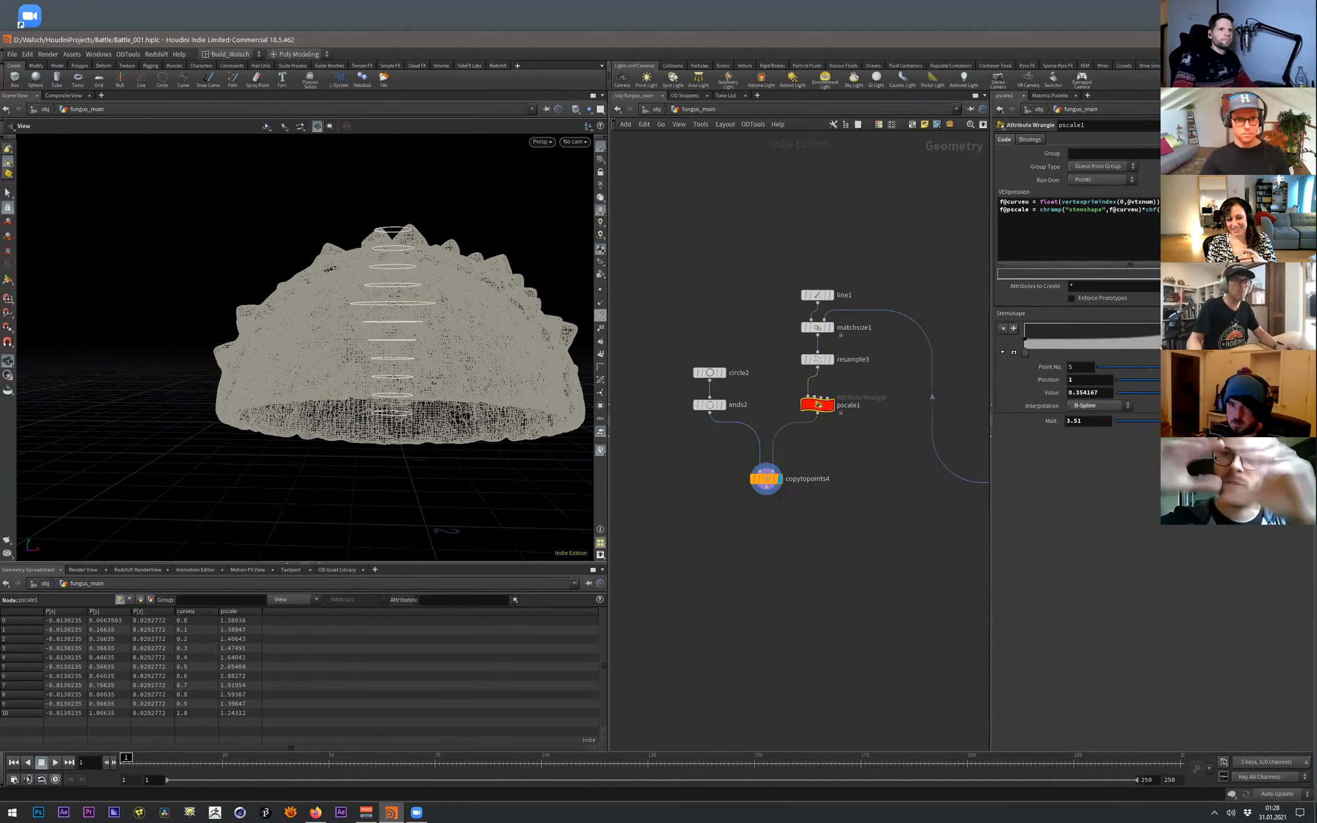
middle_click(1010, 313, "ctrl")
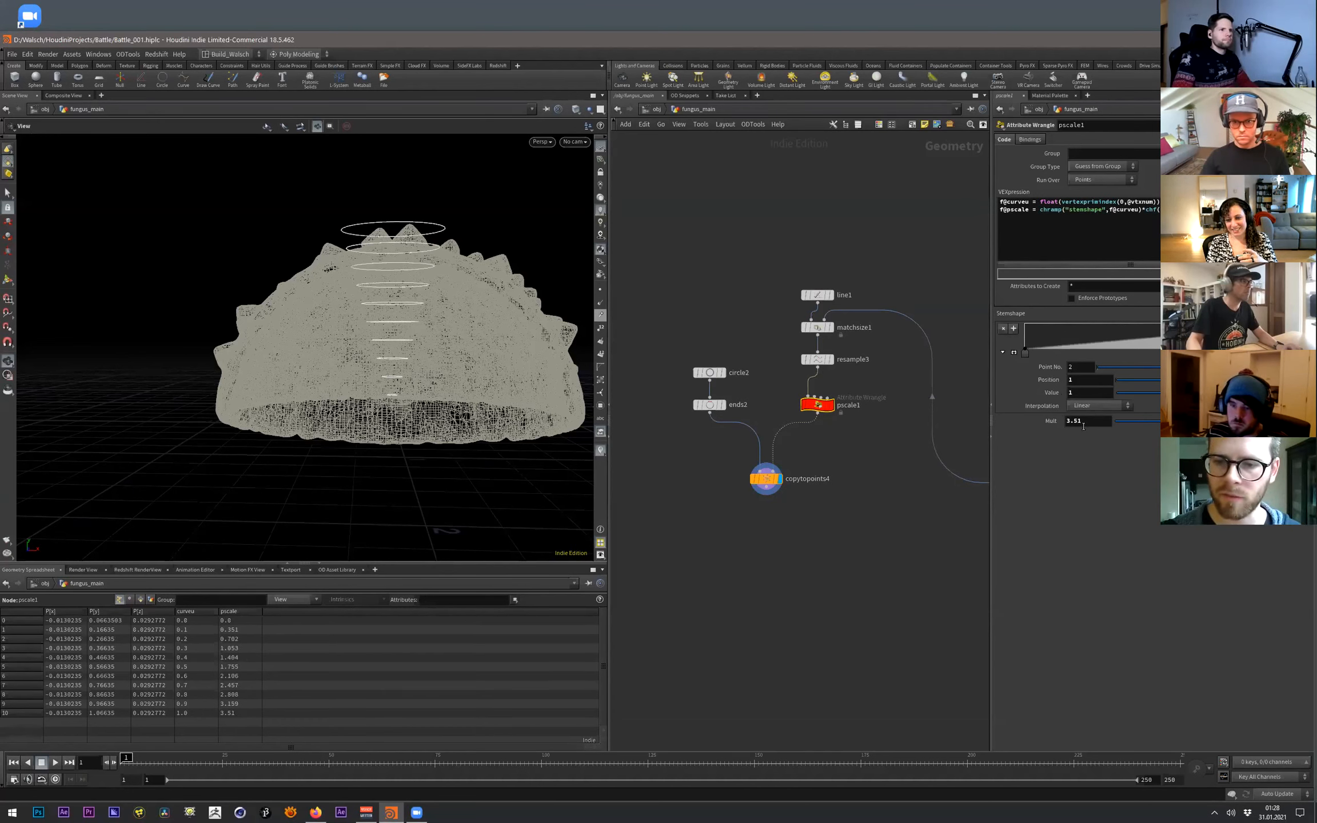
middle_click_drag(1070, 422, 1137, 424)
left_click_drag(1026, 350, 1015, 311)
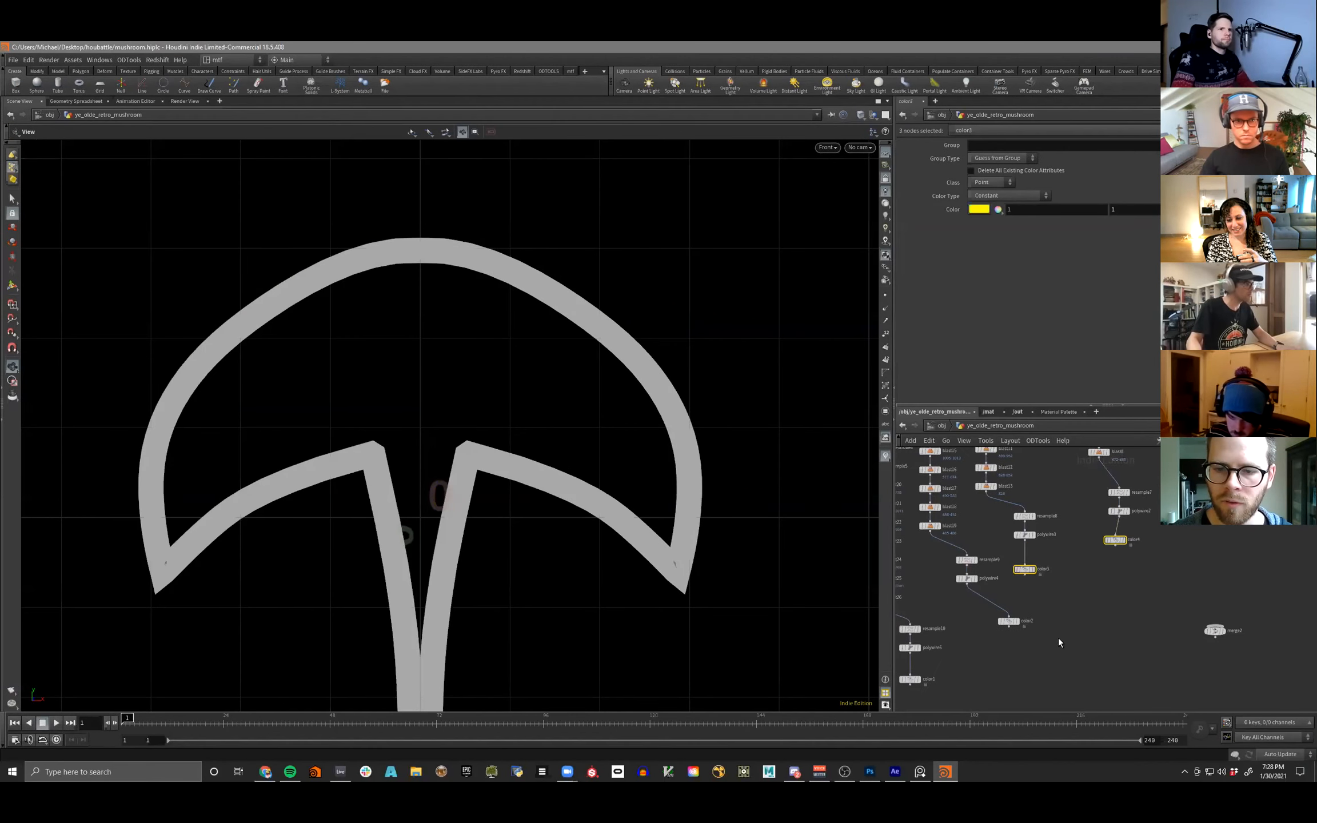
- Combine the five Color nodes of the outline branches in a Merge node and display it
middle_click_drag(1014, 659, 1092, 644)
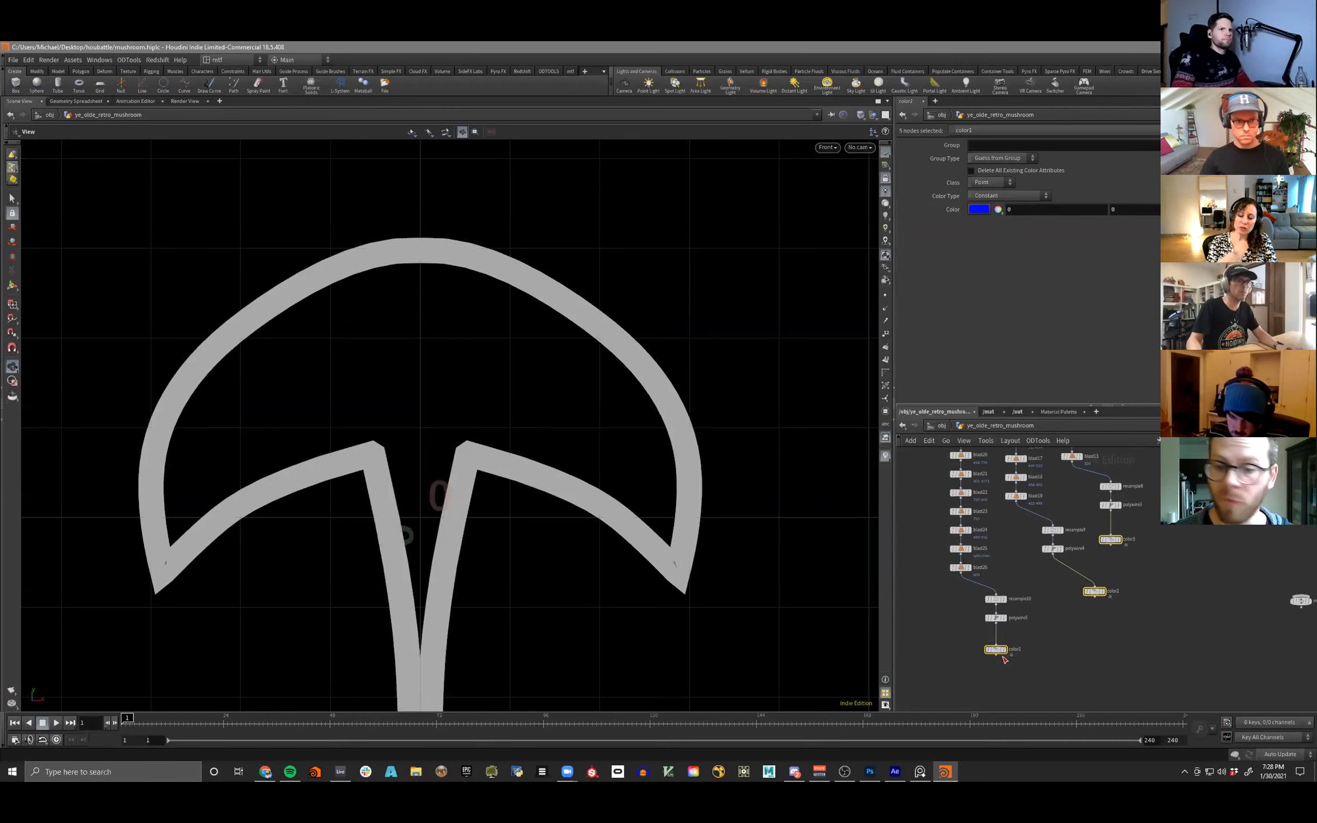
key("Tab")
type("merge")
key("Return")
left_click(1257, 580)
left_click(1255, 602)
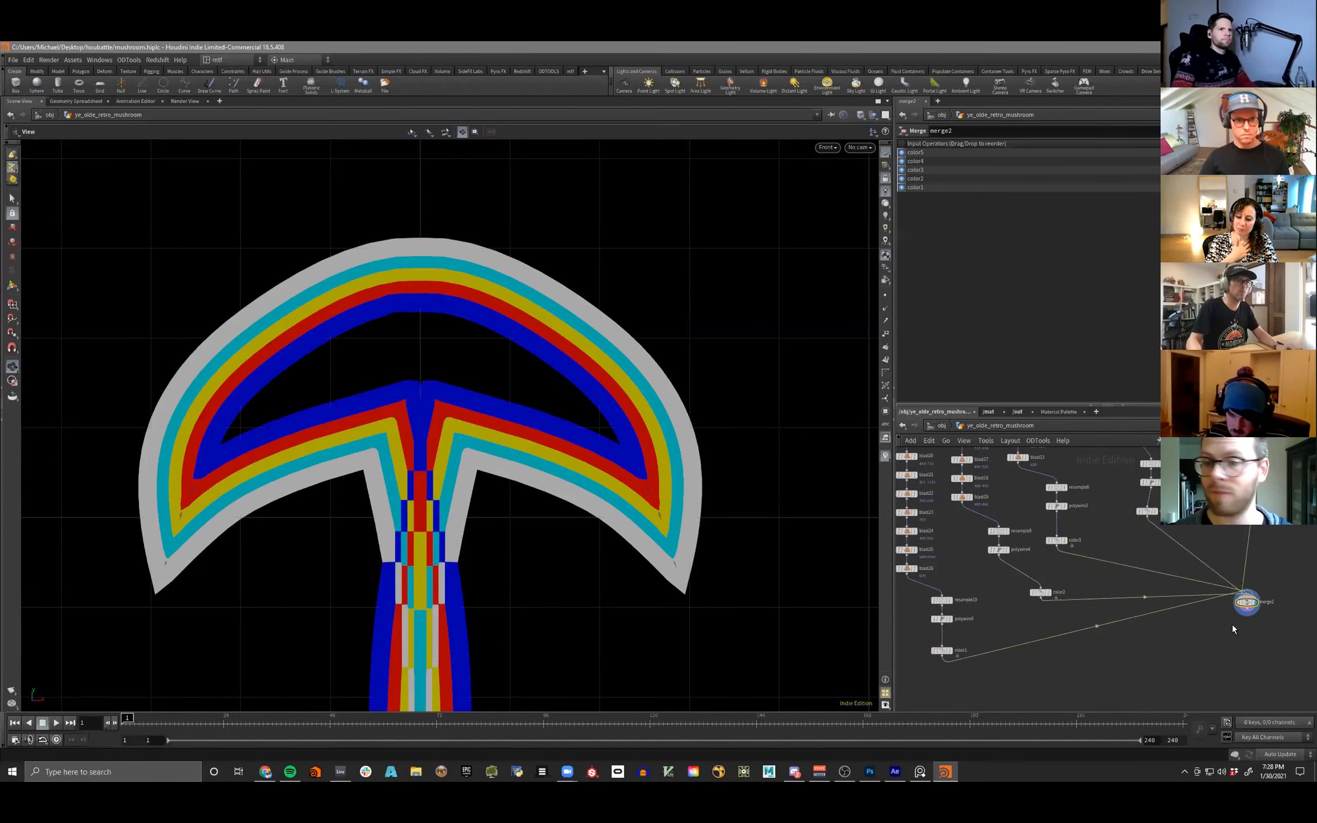
- Inspect the merged mushroom in perspective and look through the viewport's geometry, scene, view, lights and guides display options
right_click_drag(686, 482, 784, 464)
right_click_drag(690, 486, 440, 488)
left_click_drag(440, 488, 768, 338)
key("d")
left_click(367, 386)
left_click(344, 388)
left_click(768, 350)
left_click(752, 351)
left_click(782, 351)
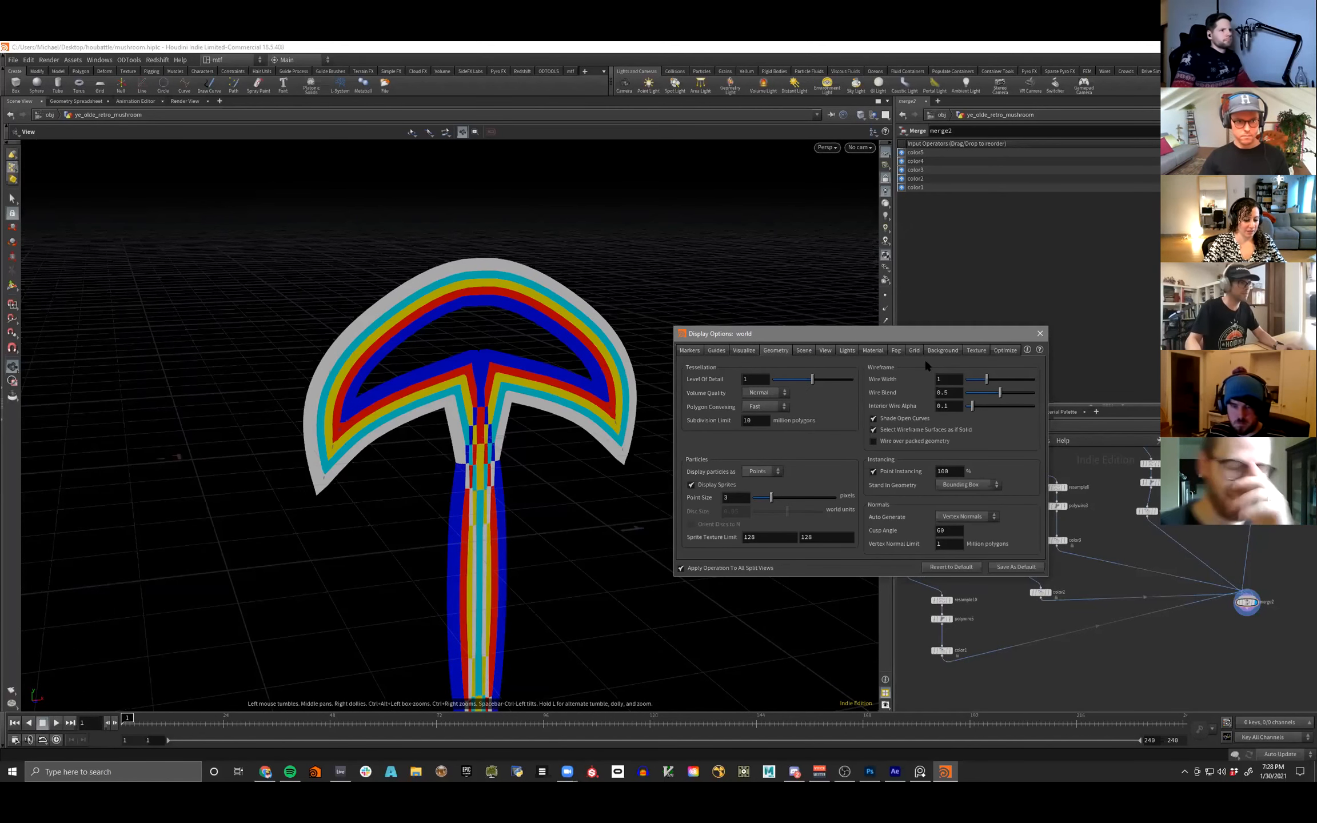
left_click(804, 351)
left_click(824, 350)
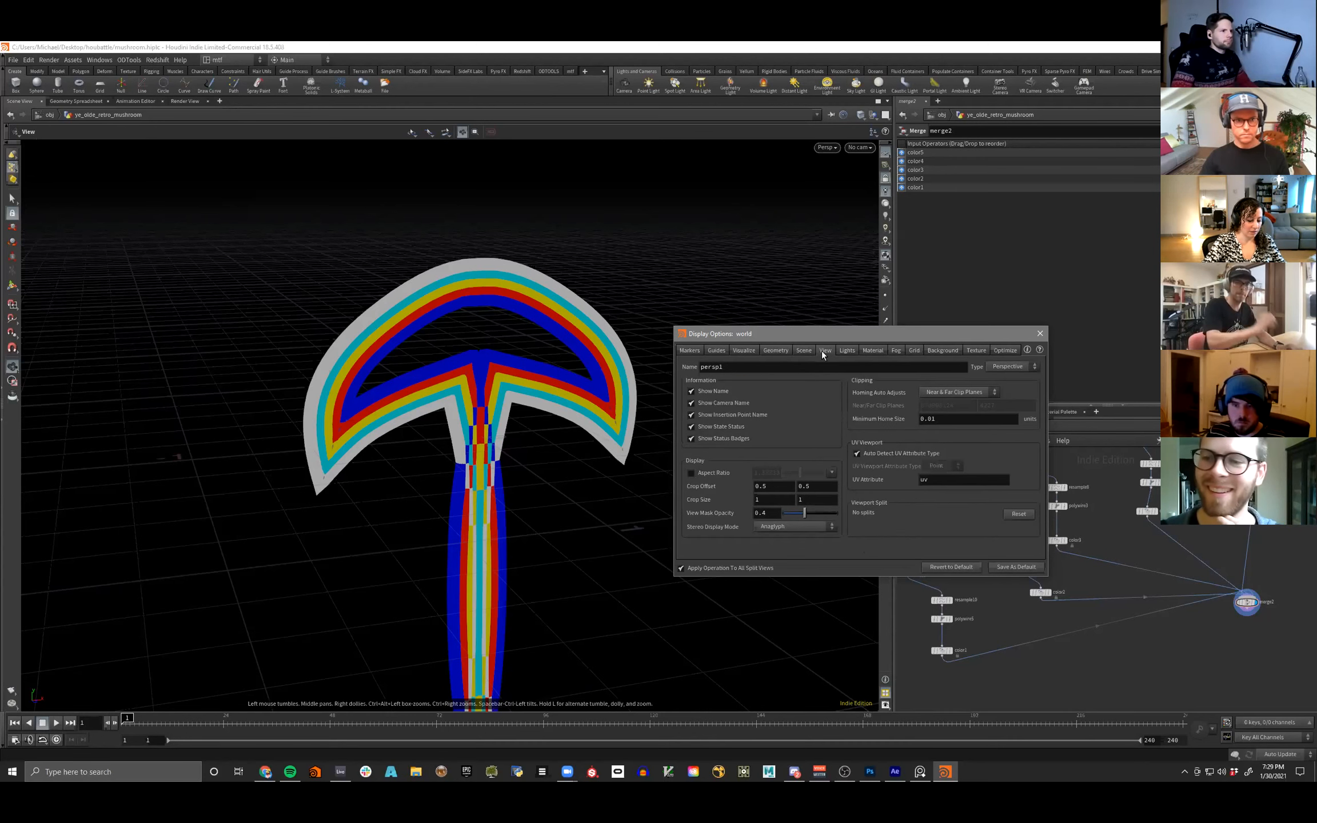
left_click(847, 351)
left_click(715, 350)
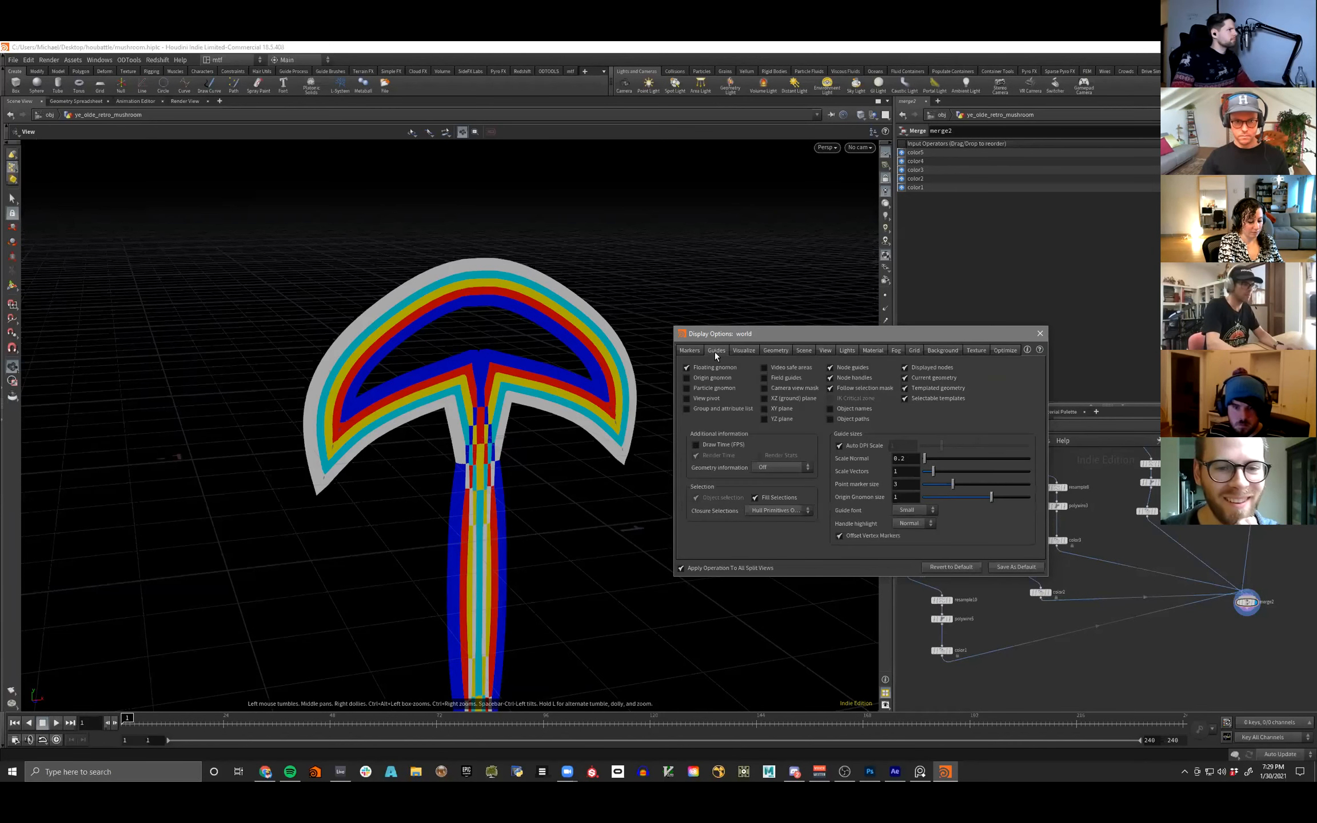
- In the viewport's default material, set diffuse red to 1 with green slightly below 1, and specular and ambient to 1
left_click(875, 351)
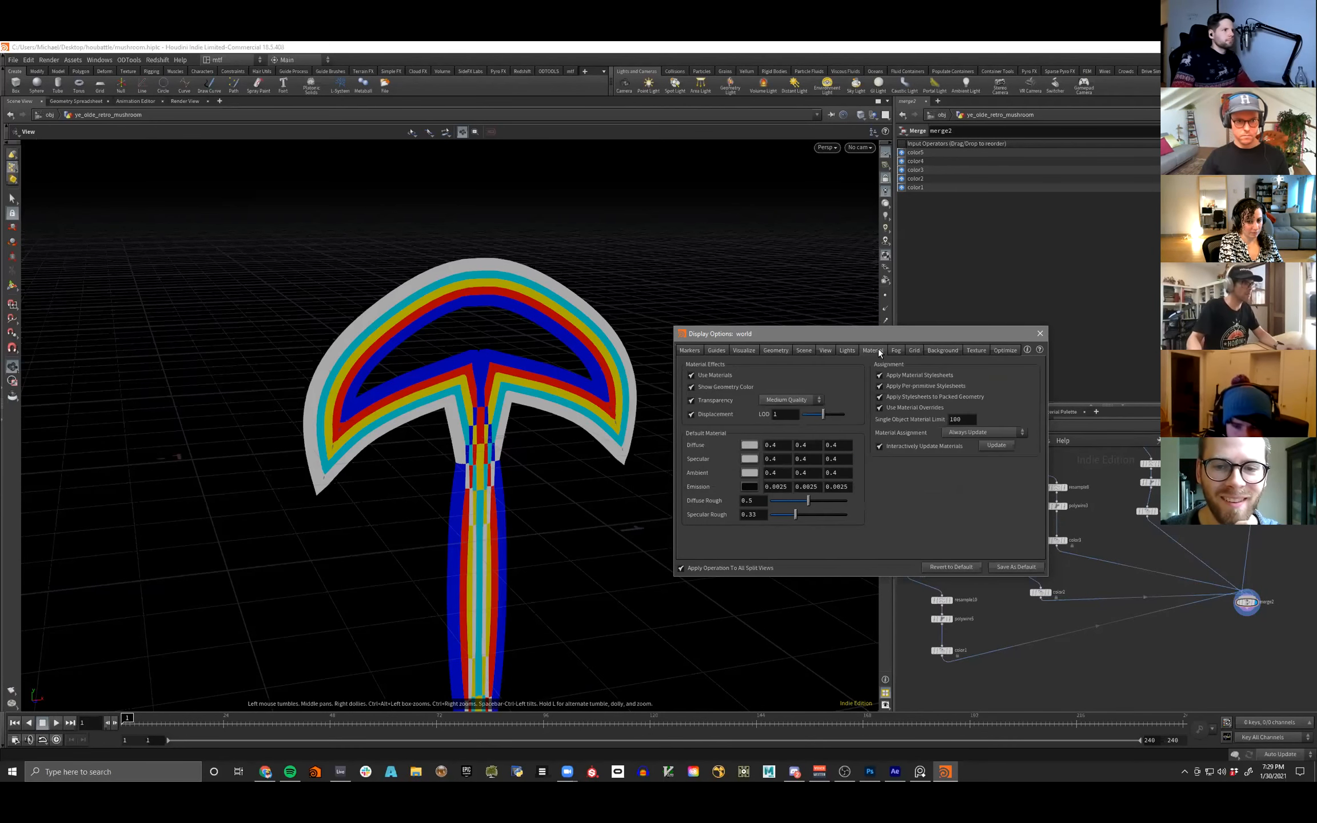
double_click(782, 443)
type("1")
key("Tab")
type("1")
key("Tab")
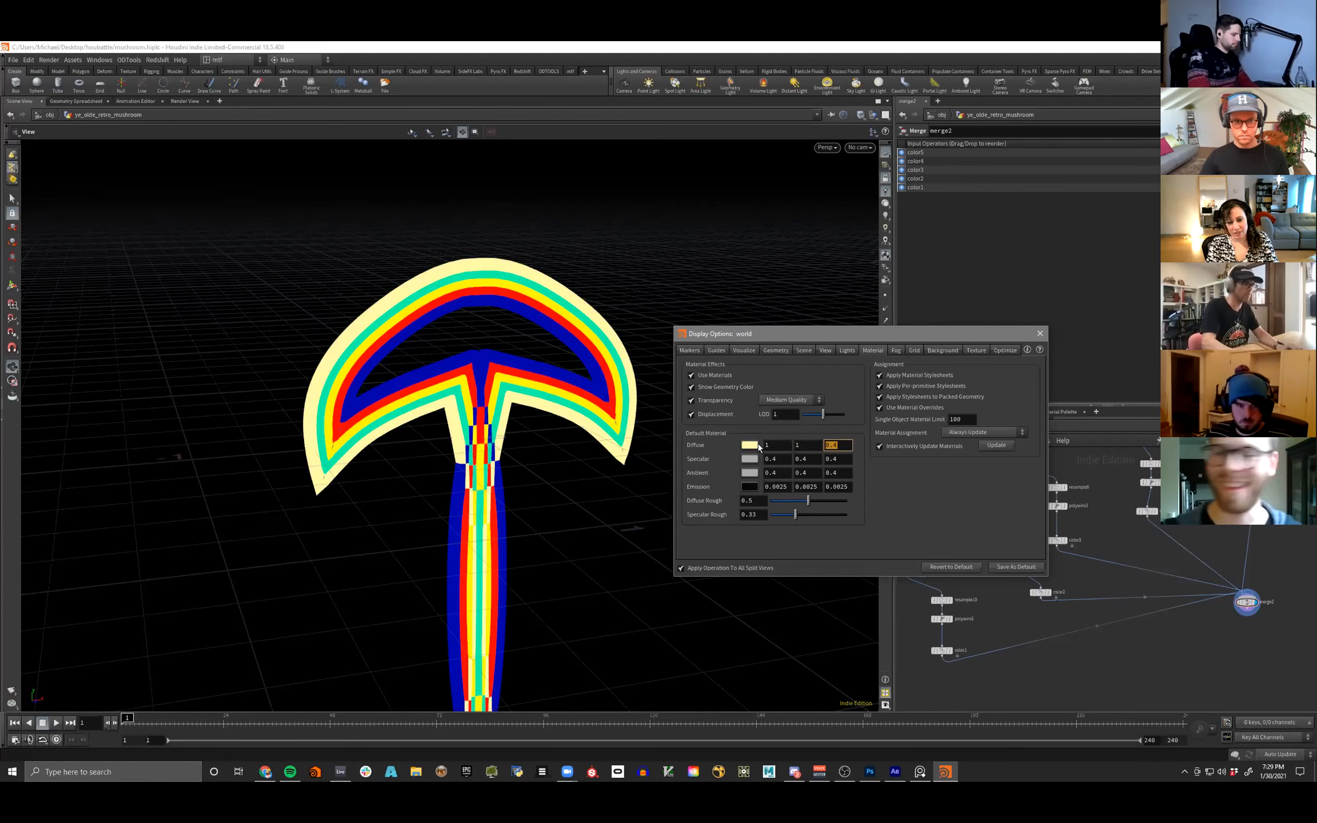
mouse_move(803, 445)
middle_mouse_down()
mouse_move(802, 469)
mouse_move(496, 482)
mouse_move(670, 475)
mouse_move(814, 436)
middle_mouse_up()
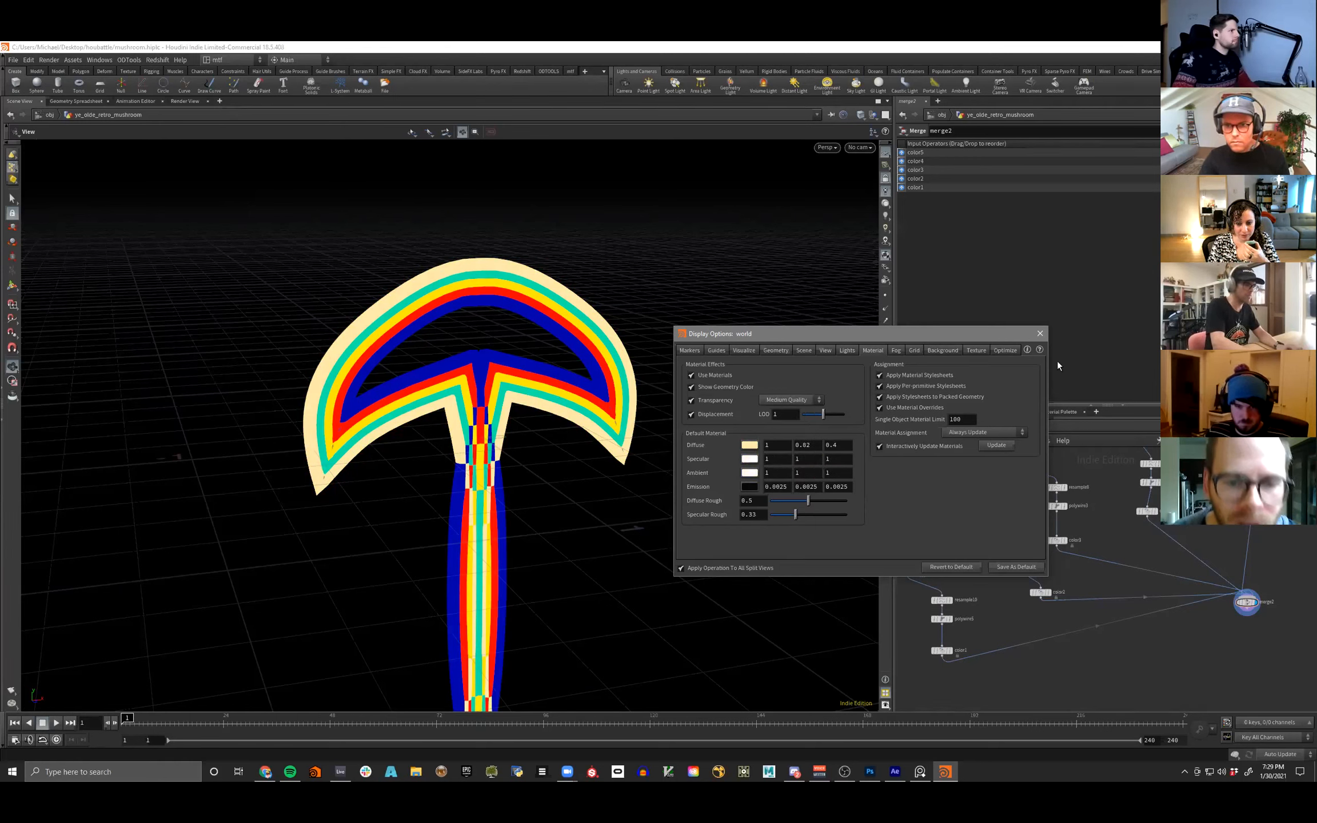
left_click(1039, 333)
- Add a second Merge node below merge2 and wire merge2's output into it
left_click_drag(602, 538, 1224, 666)
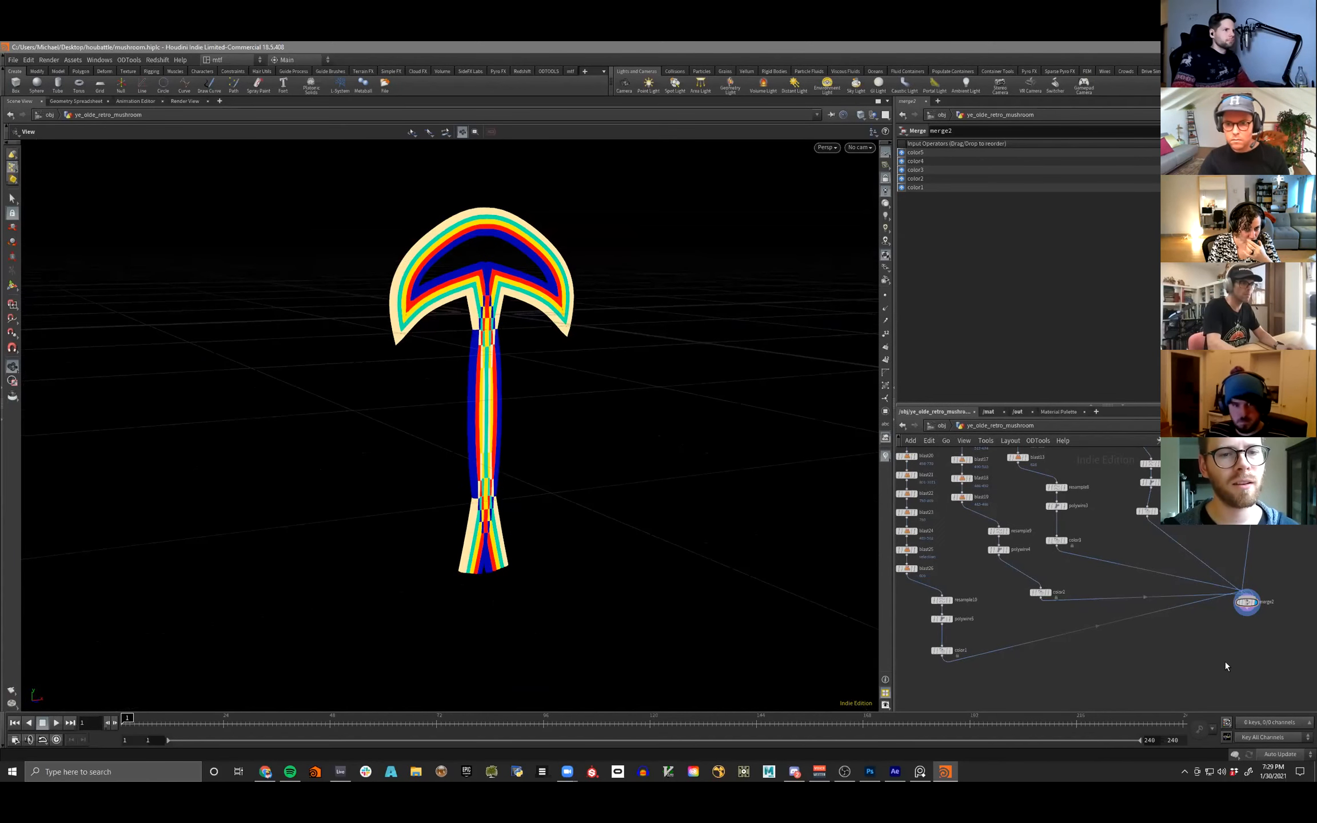
key("Tab")
type("merge")
key("Return")
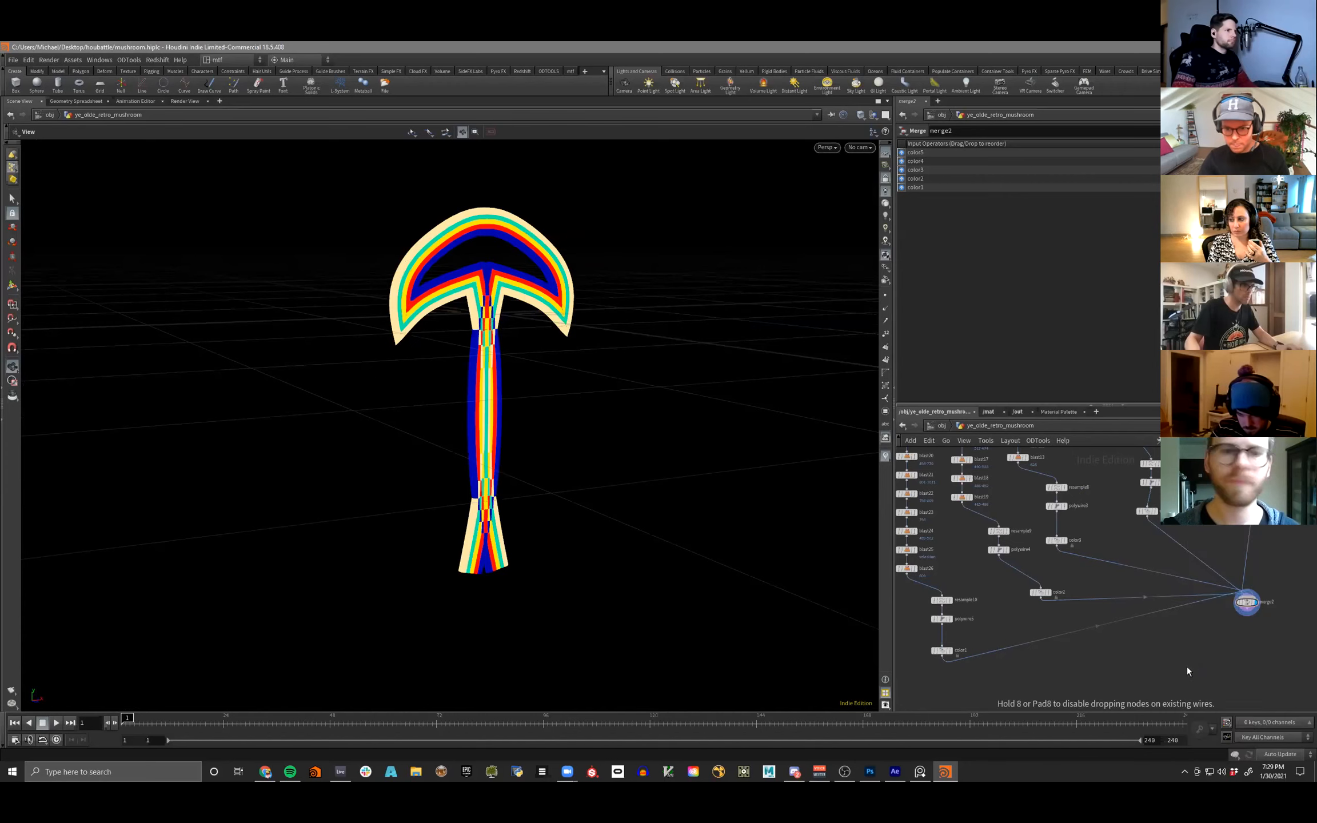
left_click(1188, 664)
left_click_drag(1246, 611, 1186, 661)
scroll(1244, 649, "down", 8)
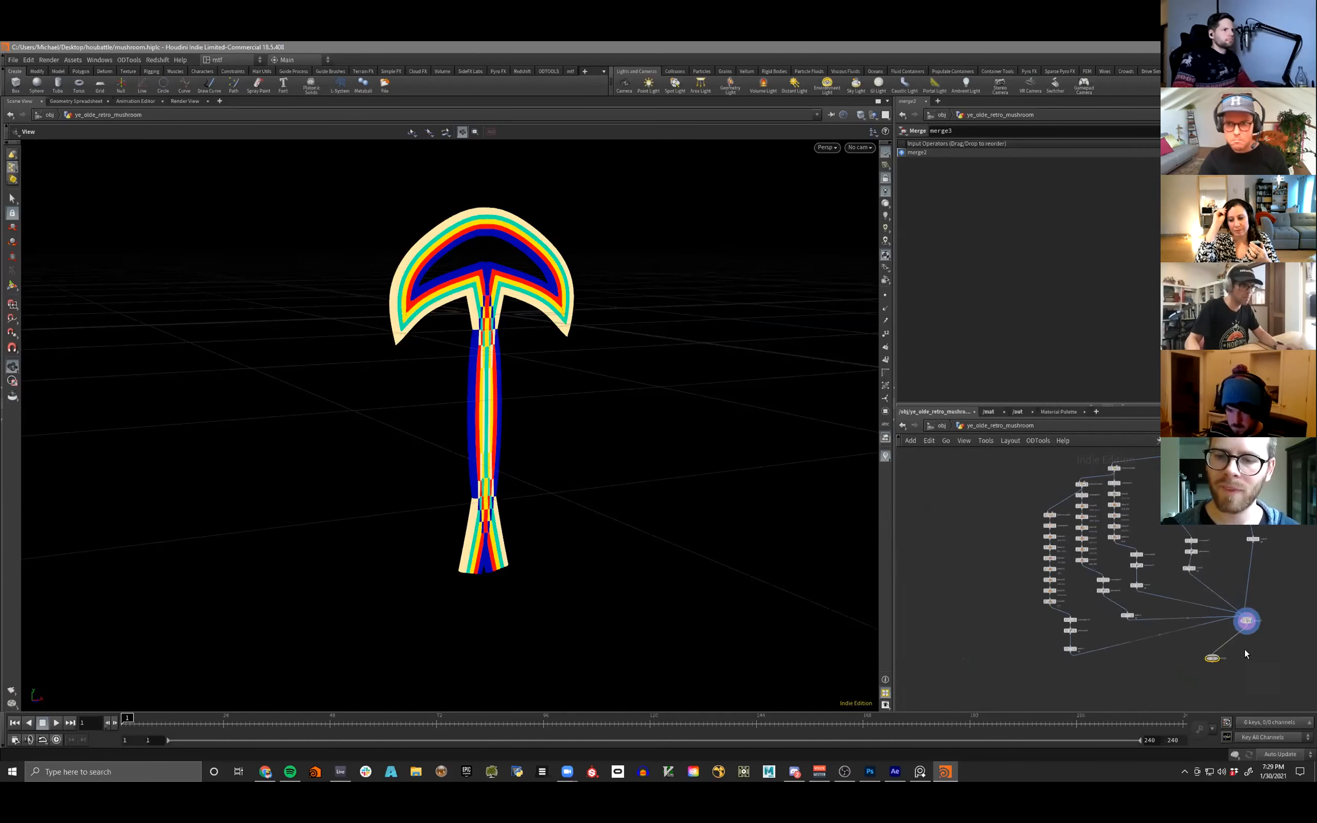
- Duplicate the boolean1 node beside the original with the same inputs and set the copy's operation to Subtract
scroll(1178, 643, "up", 8)
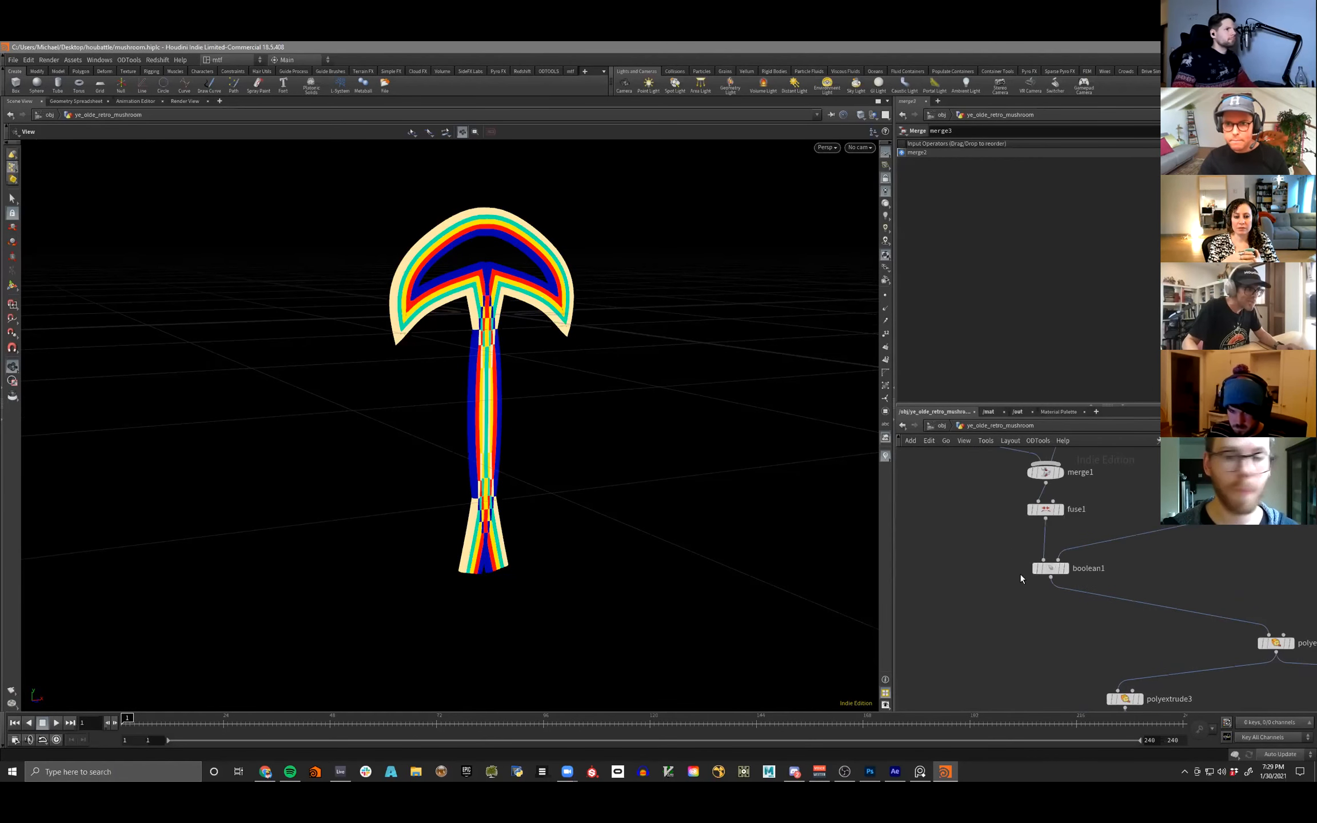
left_click(1049, 568)
key("ctrl+c")
left_click_drag(1050, 596, 923, 583)
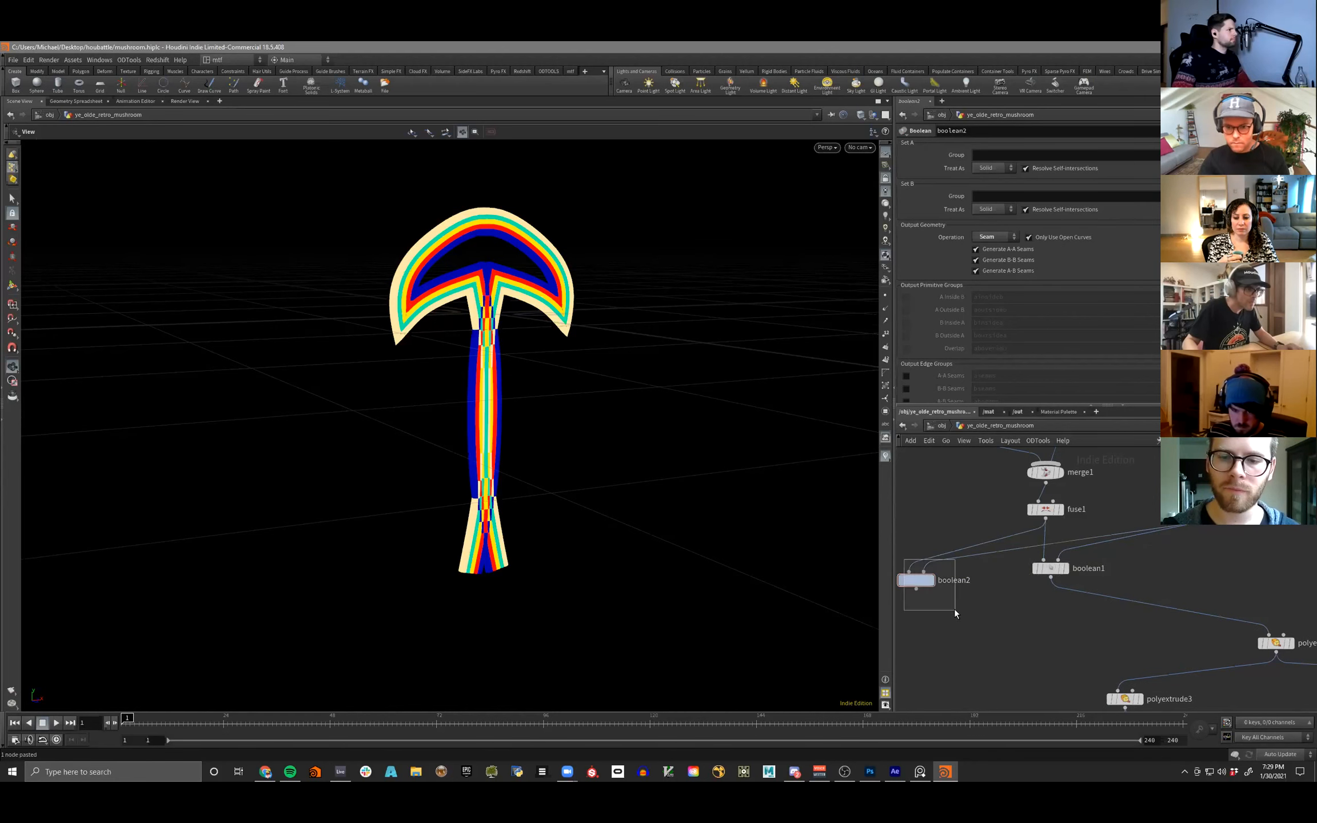
left_click(995, 236)
left_click(986, 241)
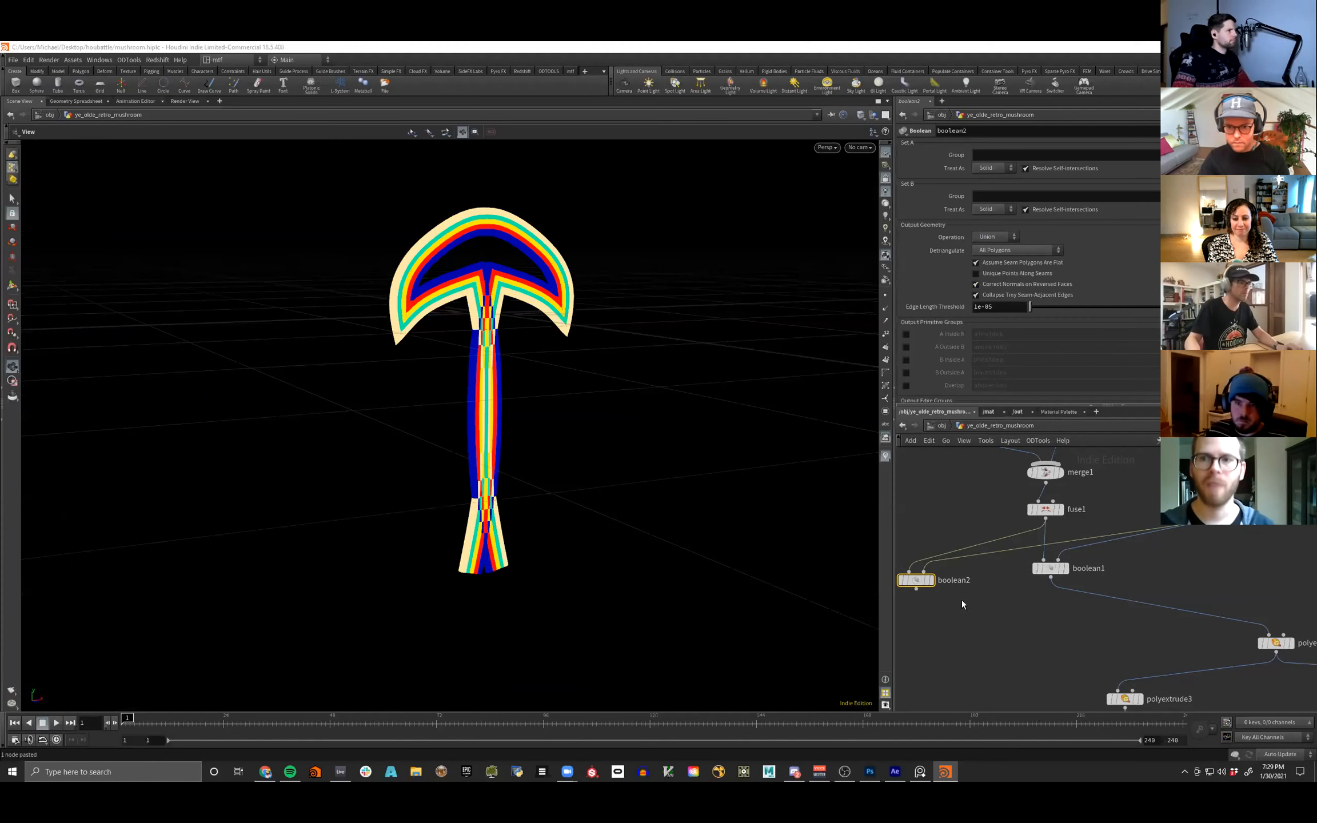
left_click(997, 236)
left_click(991, 268)
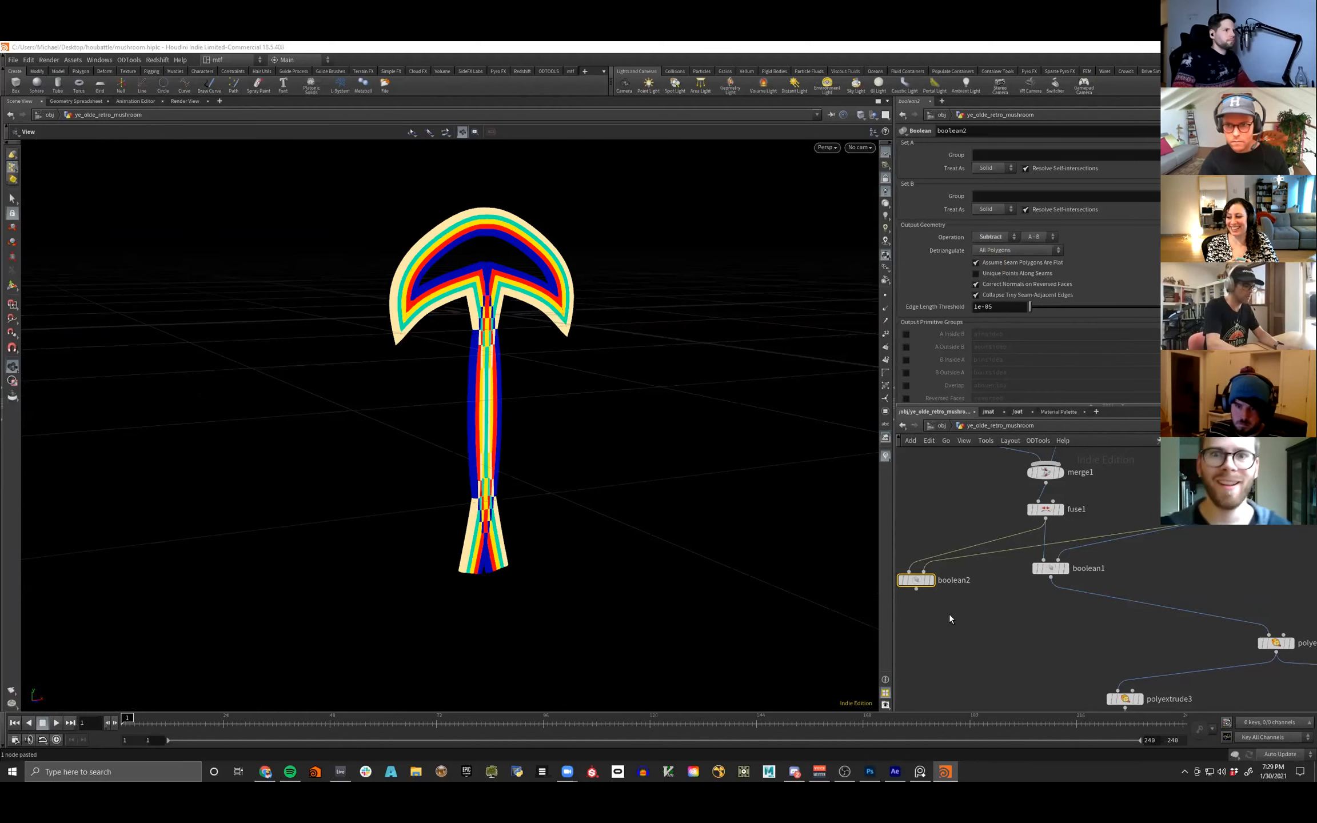
- Wire the output of boolean2 into the final merge node alongside merge2
left_click(916, 588)
scroll(992, 643, "down", 8)
scroll(1028, 572, "up", 10)
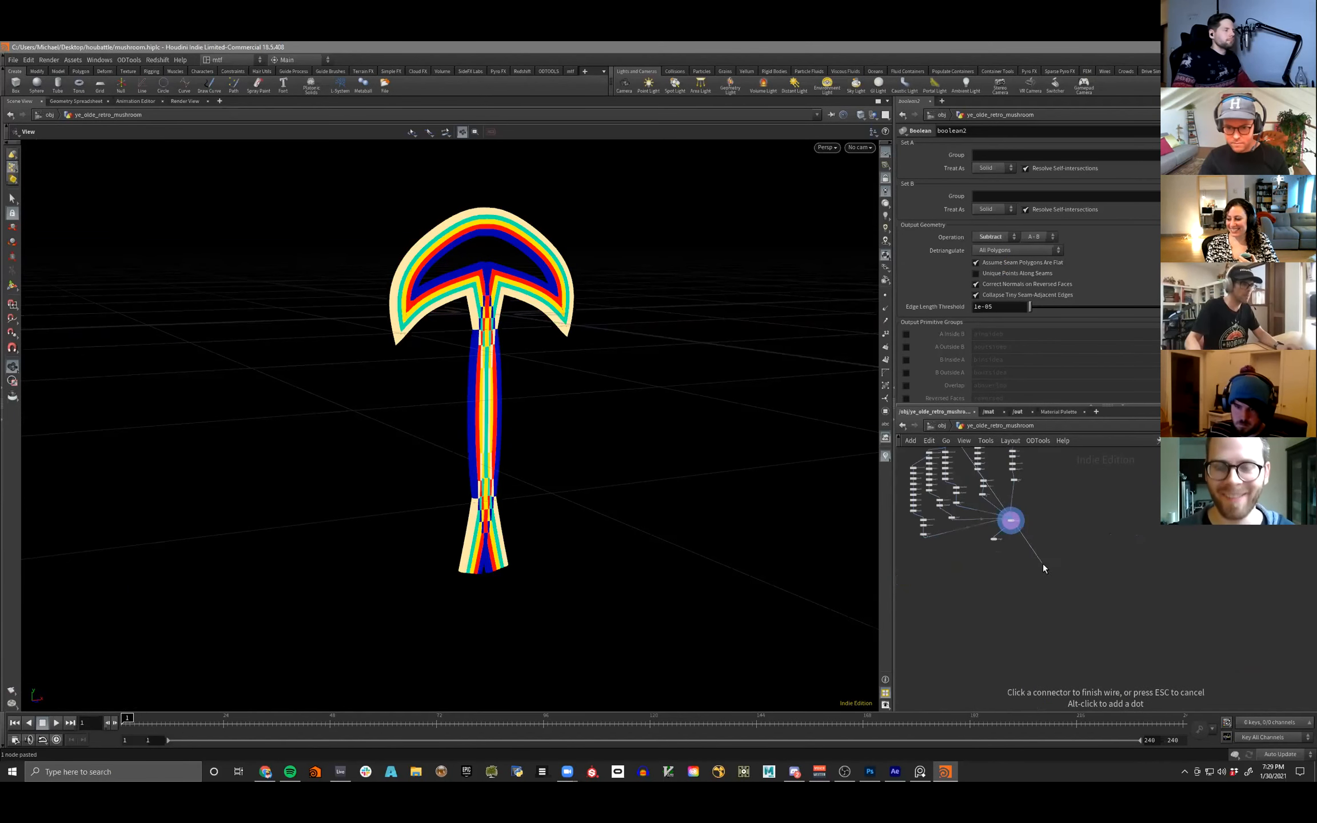
left_click(944, 542)
left_click(950, 548)
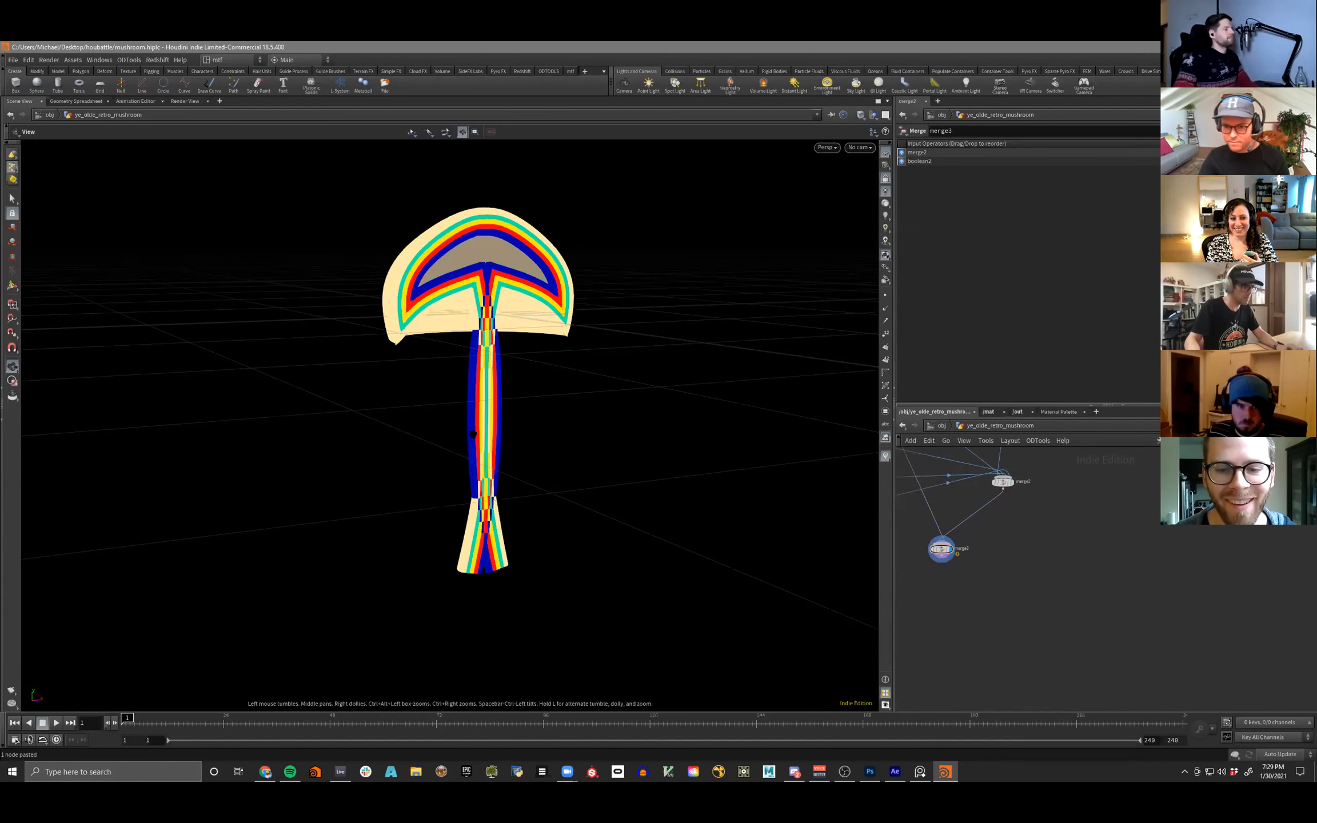
- Insert a Color node on the wire between boolean2 and the final merge
left_click_drag(589, 417, 761, 423)
left_click_drag(552, 407, 606, 412)
left_click_drag(374, 320, 514, 485)
left_click_drag(296, 485, 479, 486)
left_click_drag(652, 471, 593, 382)
left_click_drag(563, 290, 615, 407)
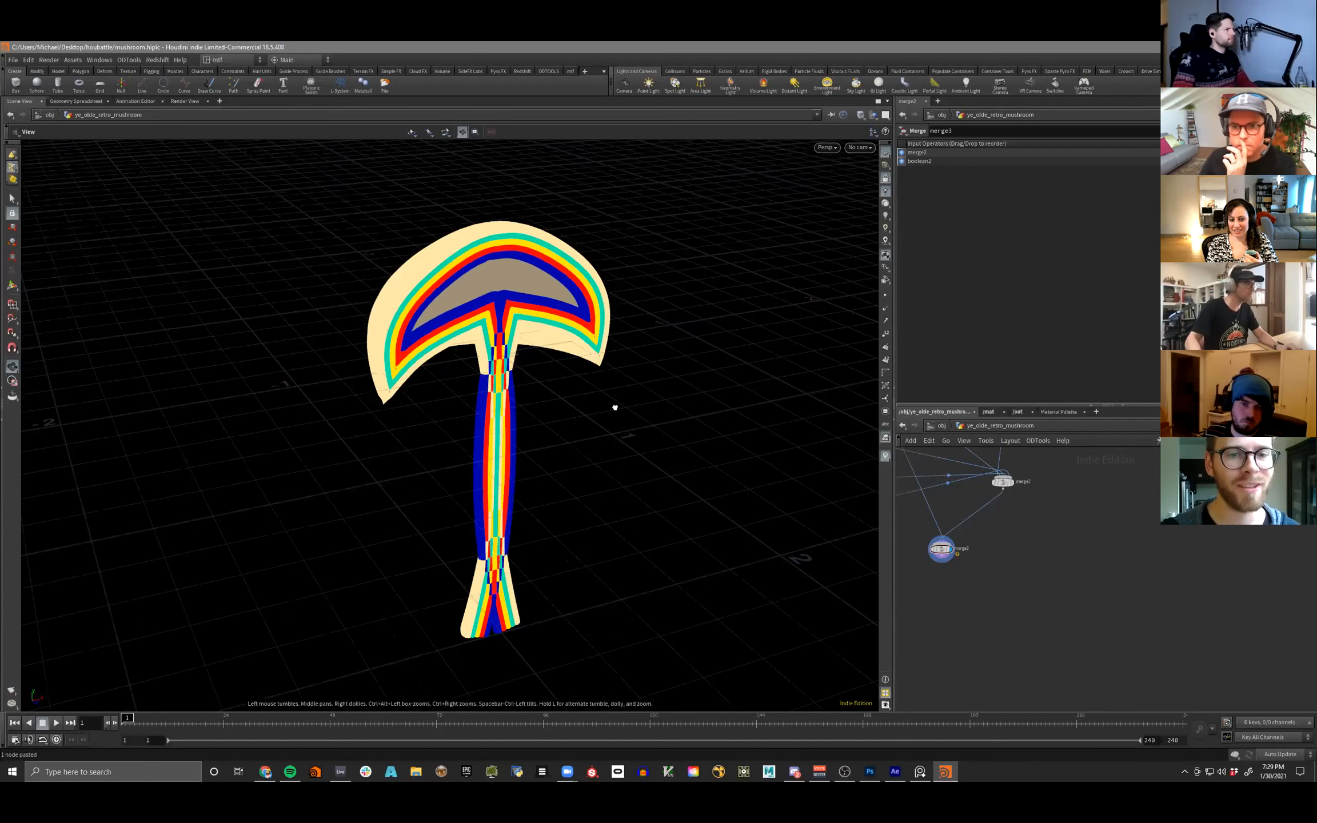
key("Tab")
type("color")
key("Return")
left_click(1073, 652)
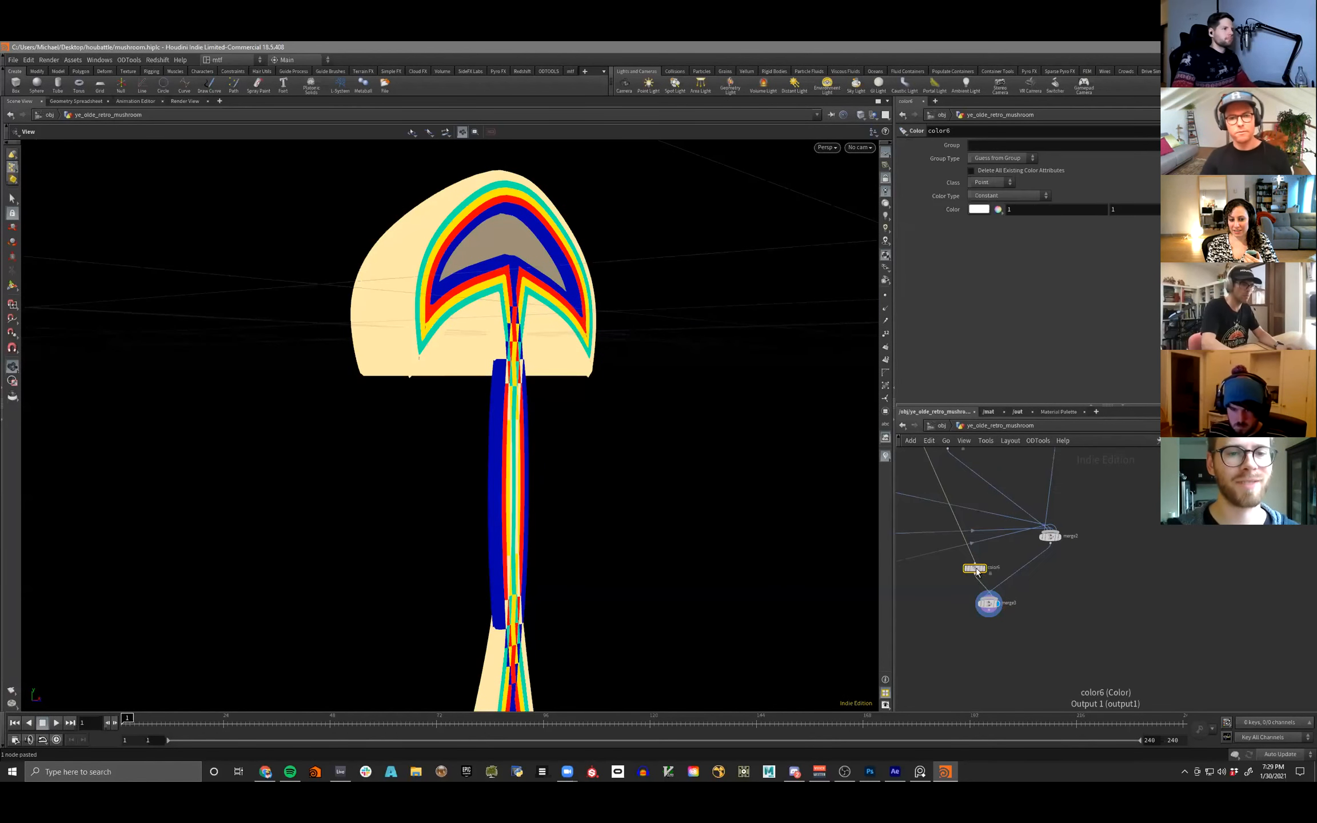
- Recolor the boolean2 geometry through the new Color node, shifting its saturated color to a turquoise hue of 162 and adjusting it
left_click(979, 210)
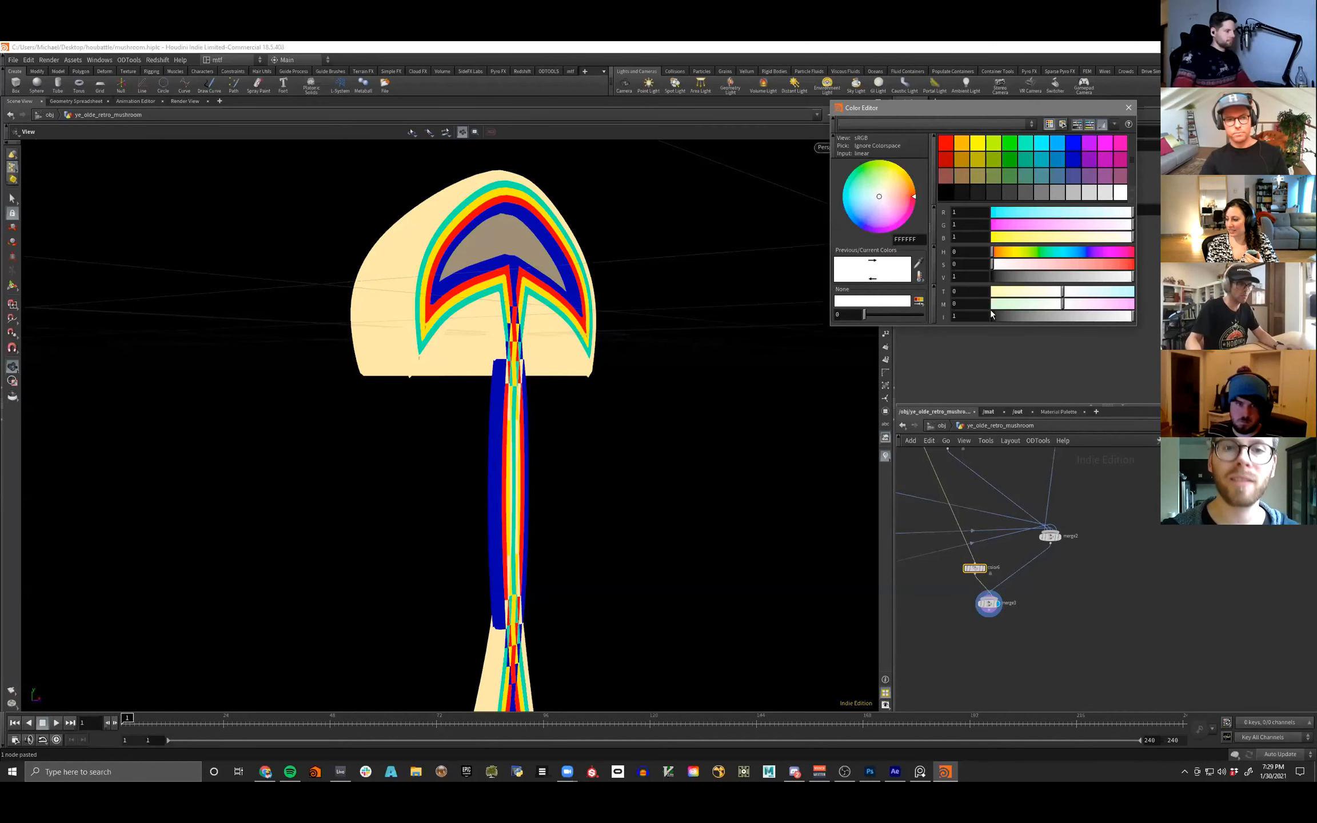
left_click(996, 143)
mouse_move(1050, 254)
left_mouse_down()
mouse_move(1106, 256)
mouse_move(1049, 261)
left_mouse_up()
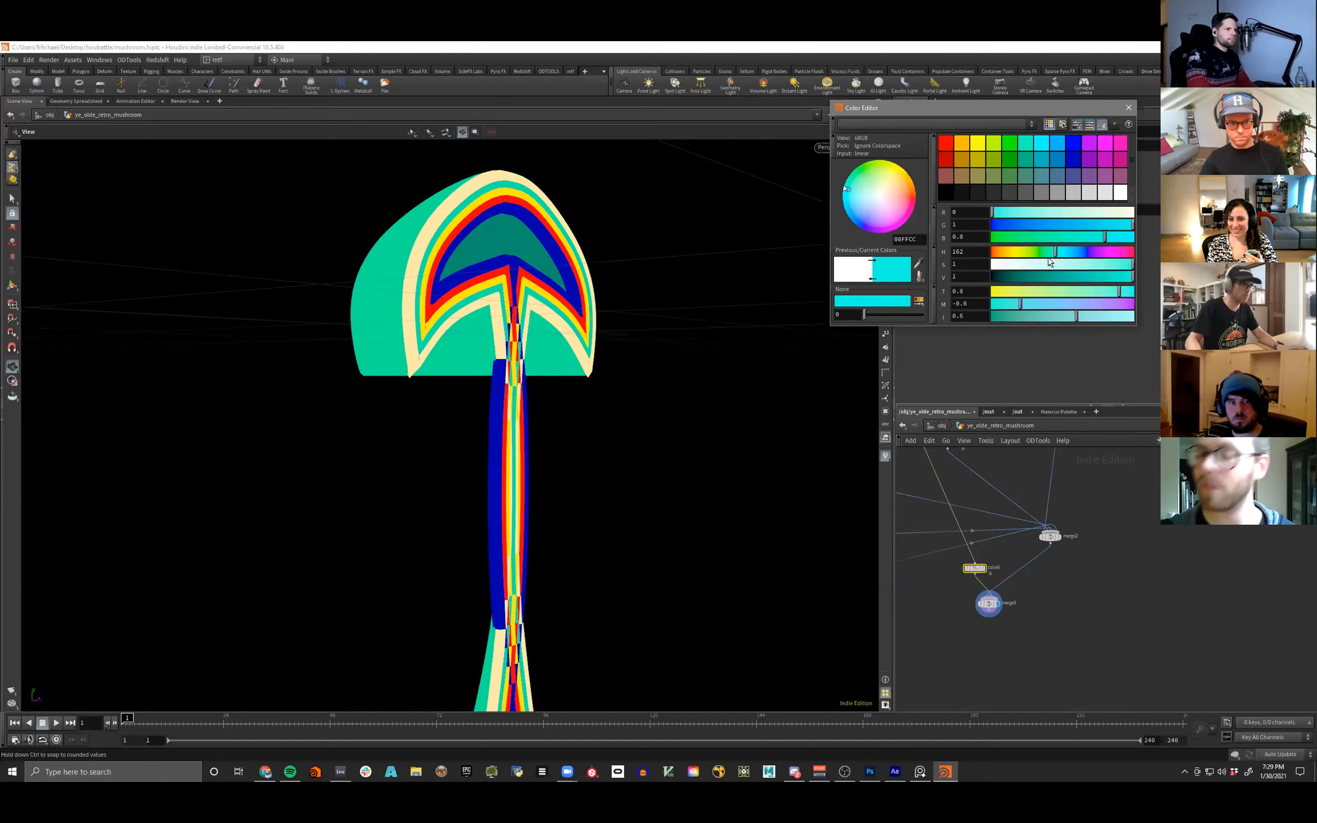
left_click(1072, 260)
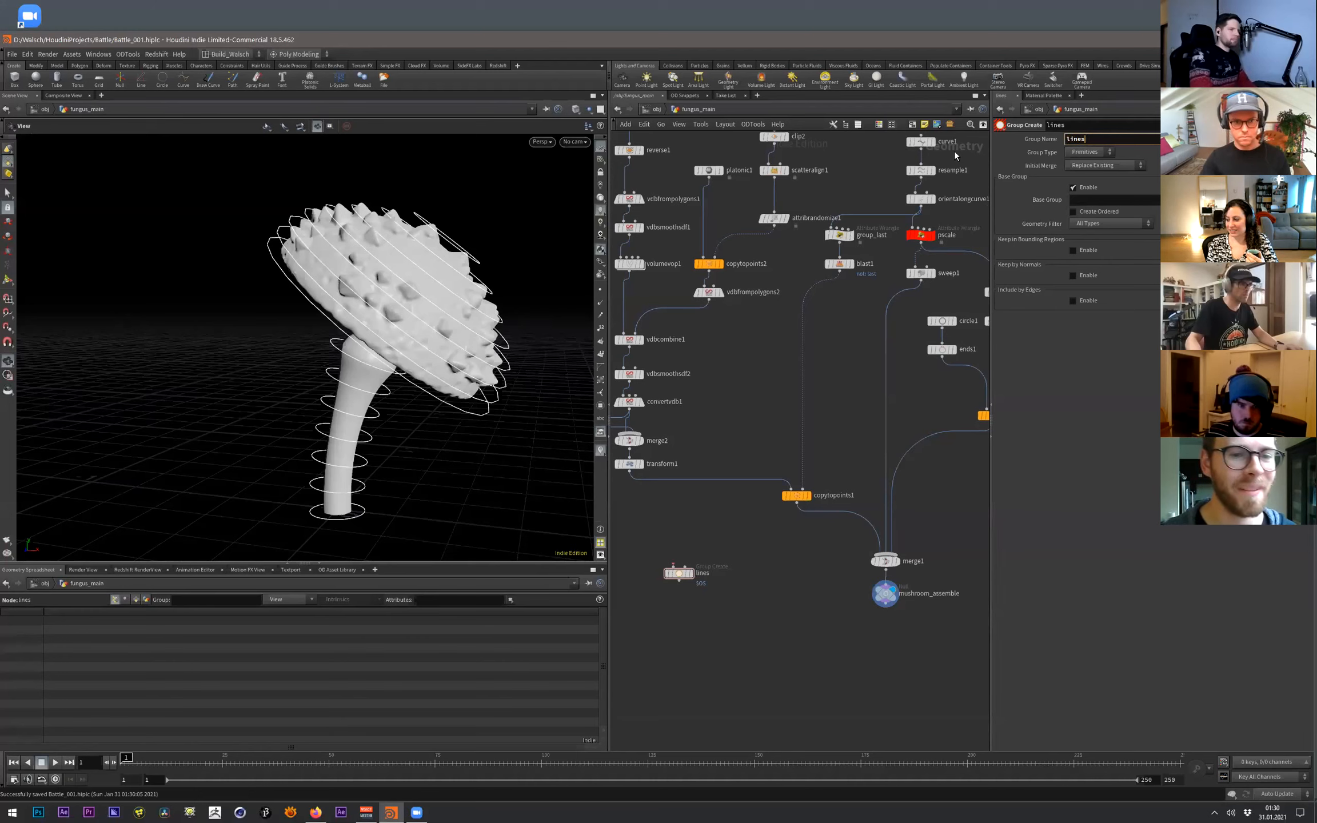
- Insert the lines group node on the wire between copytopoints4 and merge2
left_click_drag(723, 554, 642, 442)
middle_click_drag(649, 472, 753, 479)
- Insert a copy of the lines group node between copytopoints3 and merge1, and save the scene
mouse_move(753, 465)
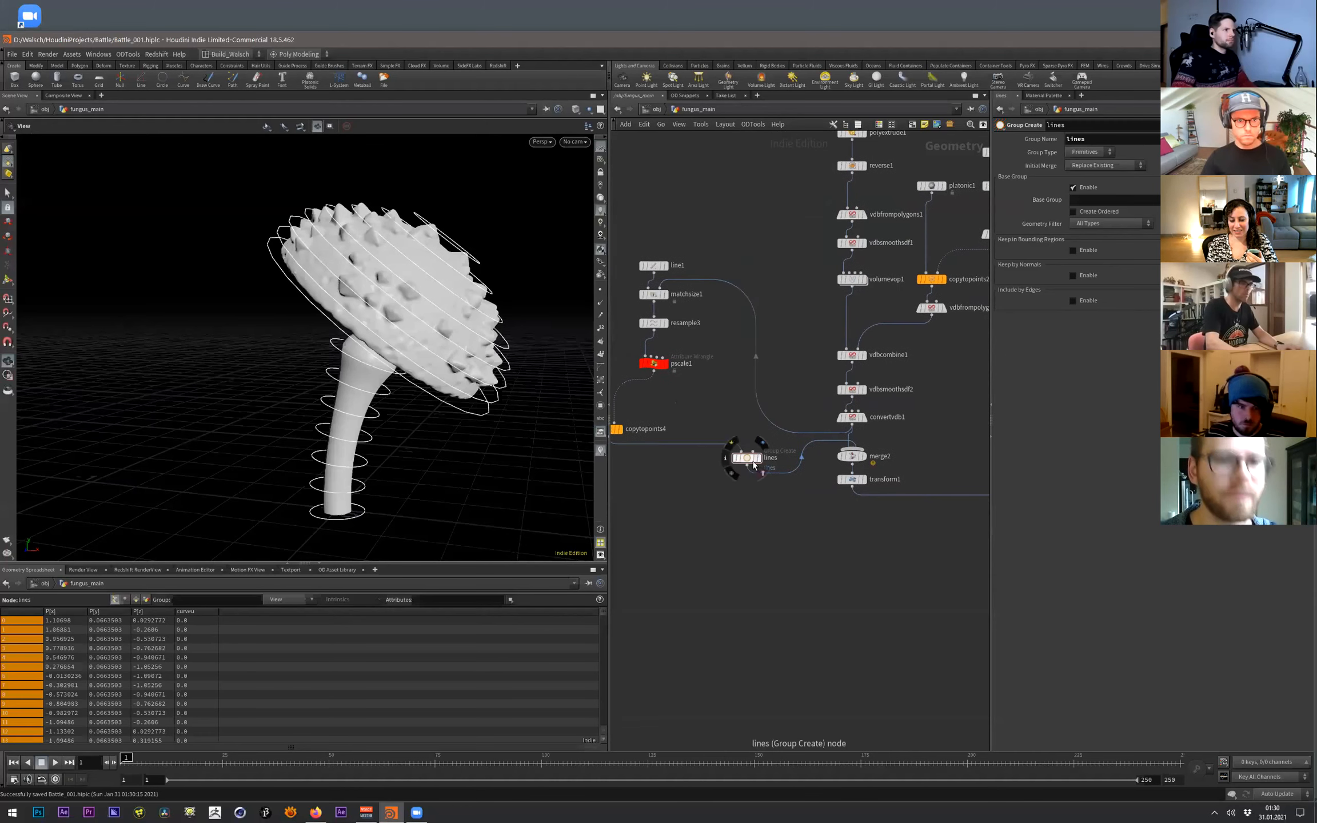
key("ctrl+c")
middle_click_drag(826, 564, 640, 549)
middle_click_drag(877, 523, 796, 543)
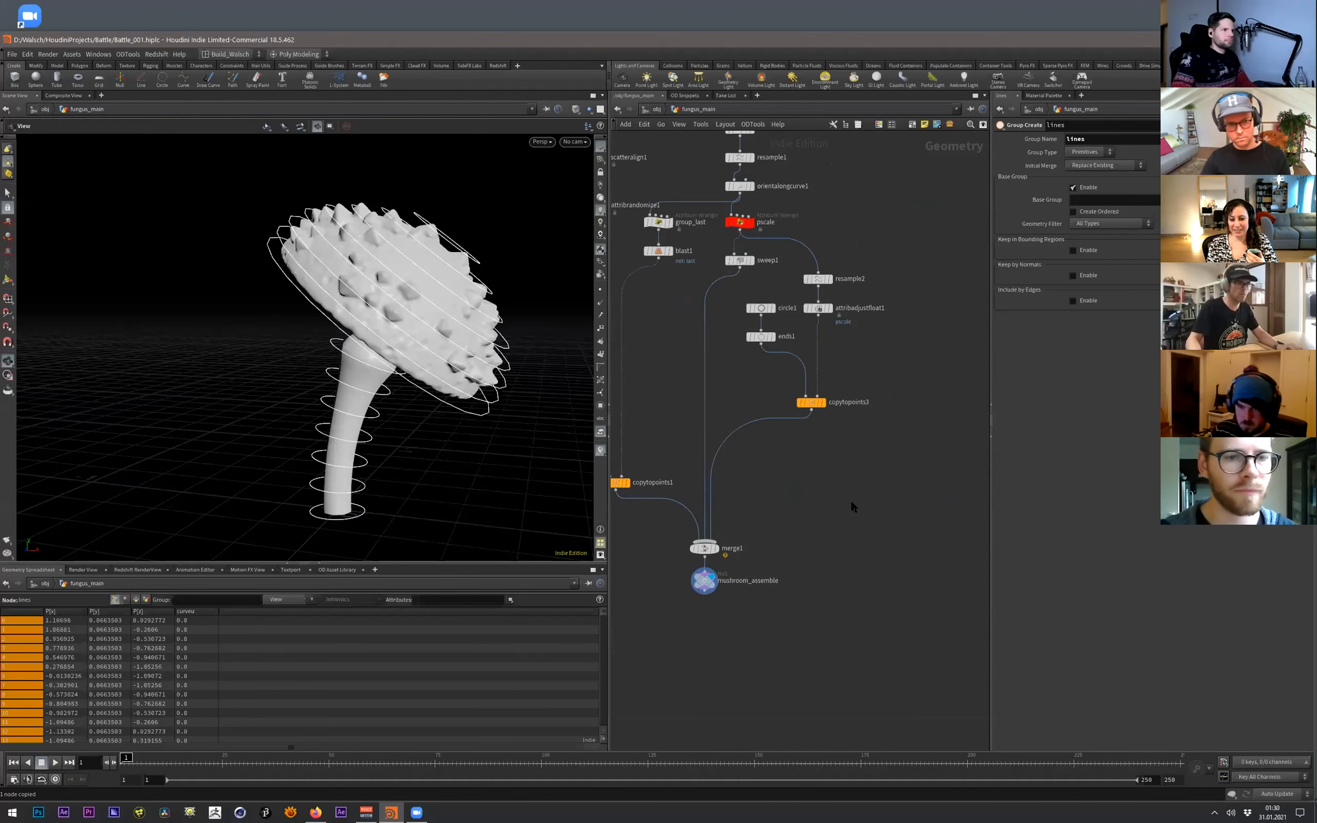
left_click_drag(843, 513, 810, 449)
scroll(873, 579, "down", 6)
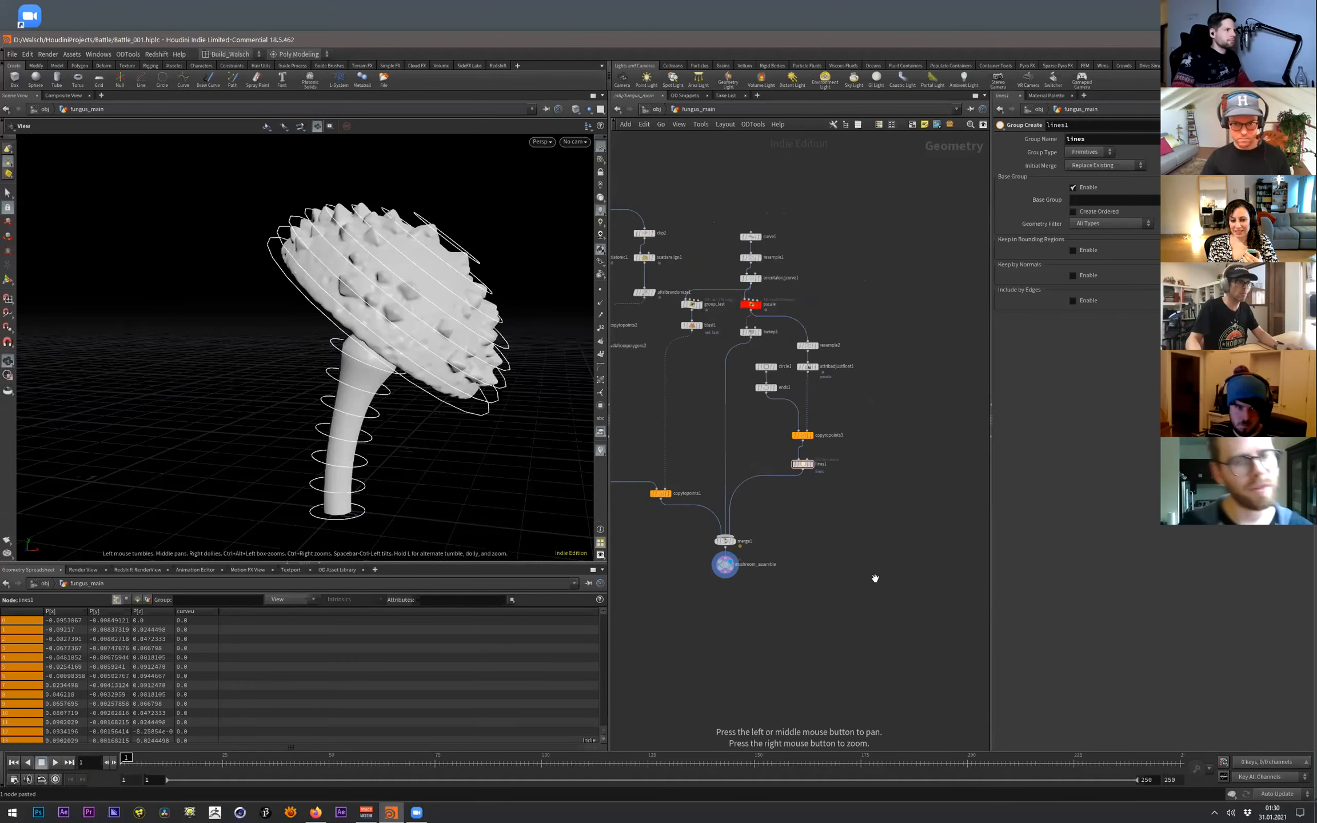
key("ctrl+s")
- Add a Blast node below mushroom_assemble, offset it to the side and set its group to lines
left_click_drag(774, 579, 850, 541)
scroll(804, 550, "up", 3)
key("Tab")
type("blas")
key("Return")
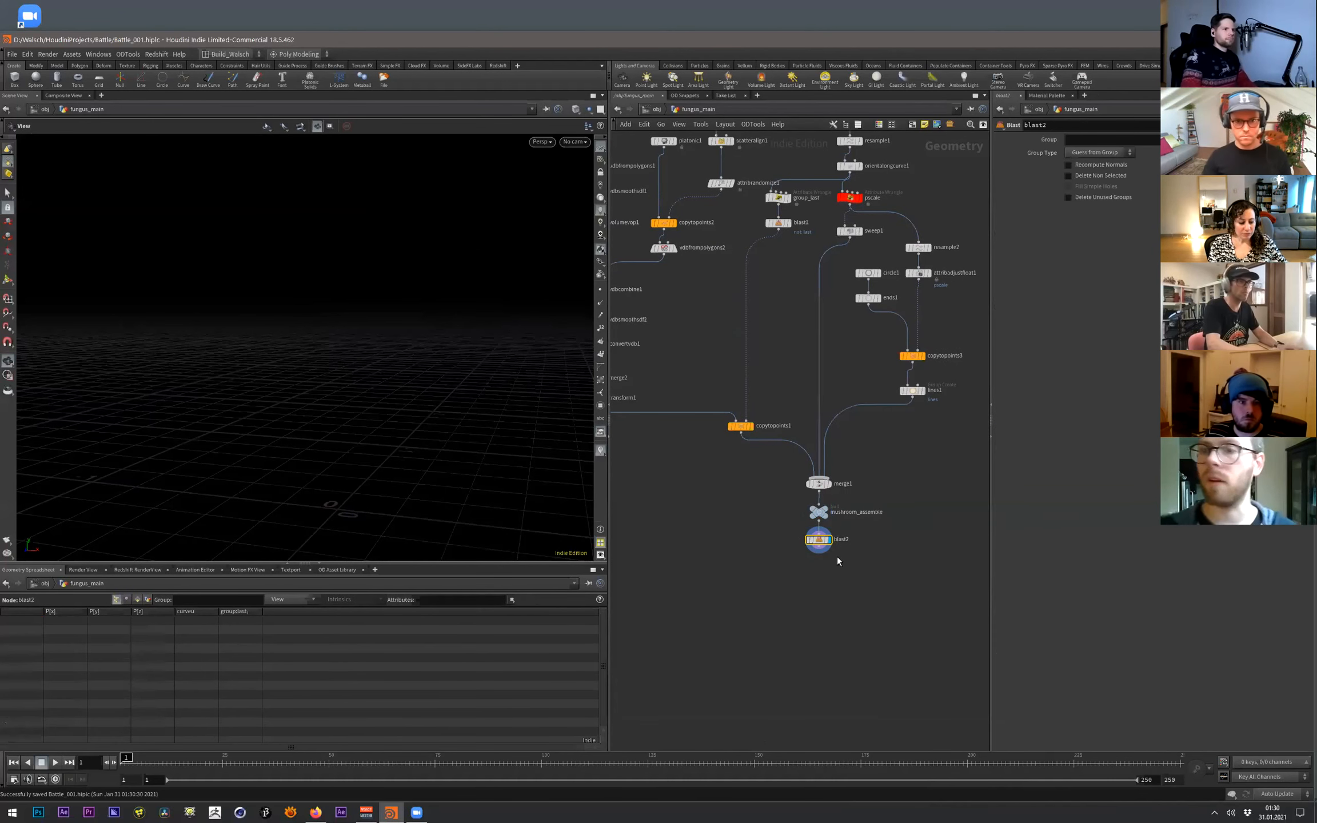
left_click_drag(838, 561, 914, 567)
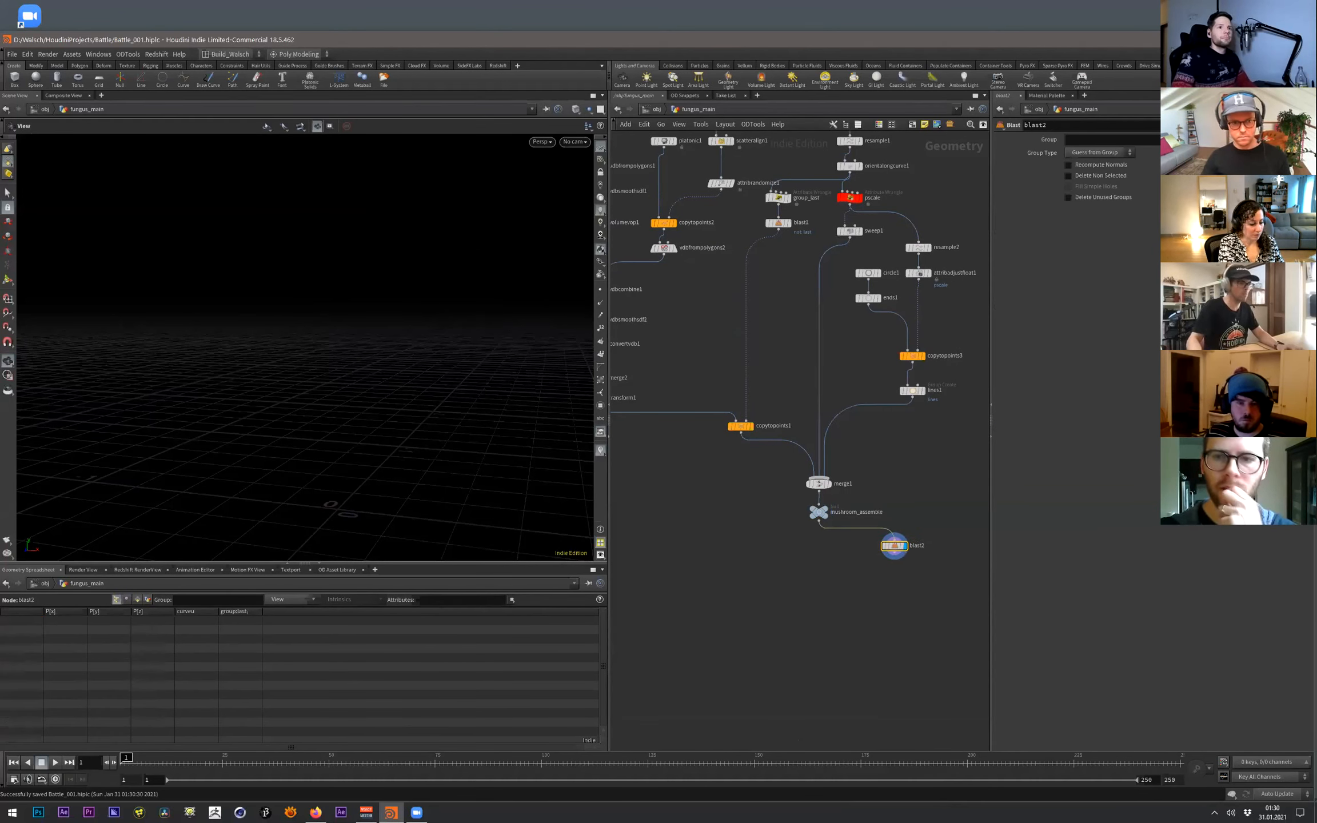
left_click(1166, 139)
left_click(1166, 150)
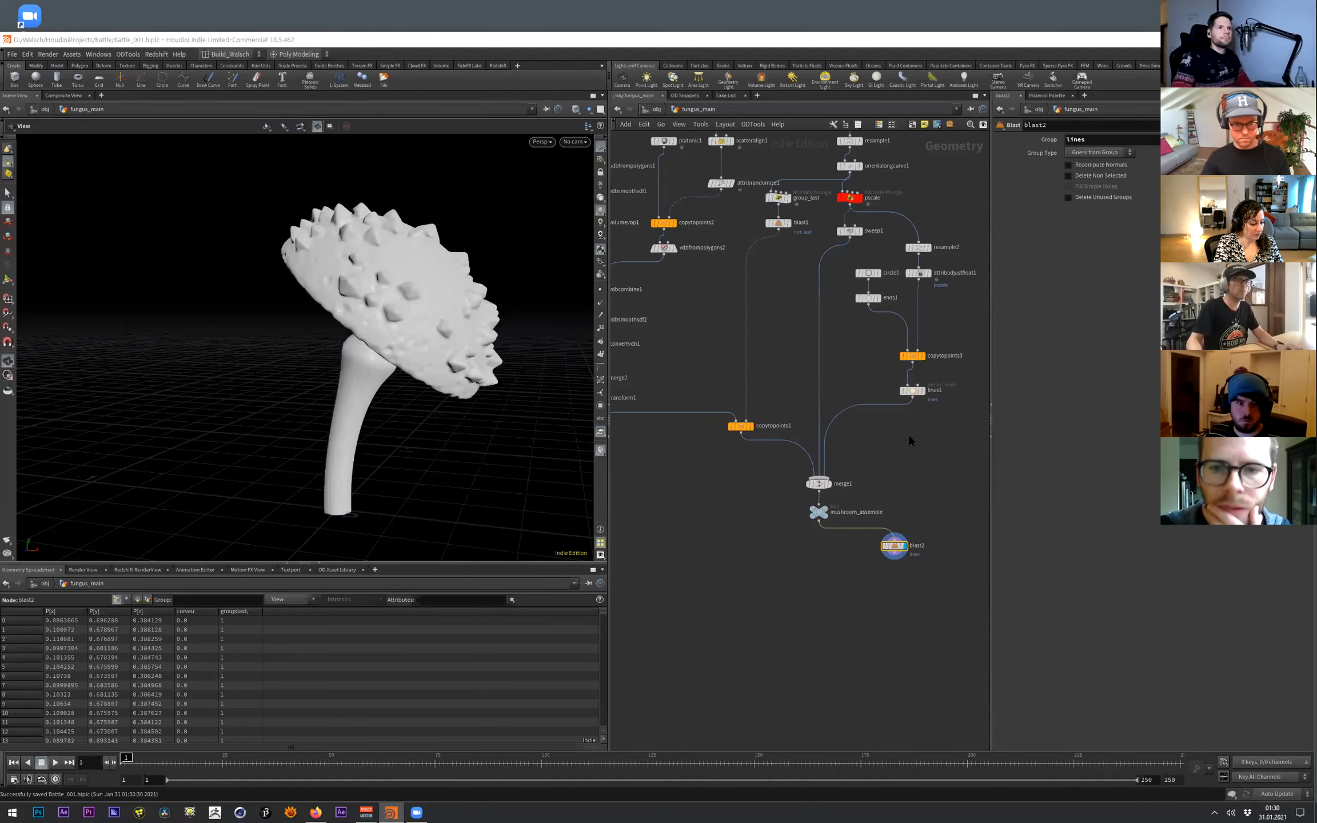
- Set the Blast node to delete non-selected geometry and clear its group
left_click(1109, 176)
left_click_drag(337, 366, 882, 582)
double_click(1094, 140)
key("Return")
- Add a Split node below mushroom_assemble and set its group to lines
key("Tab")
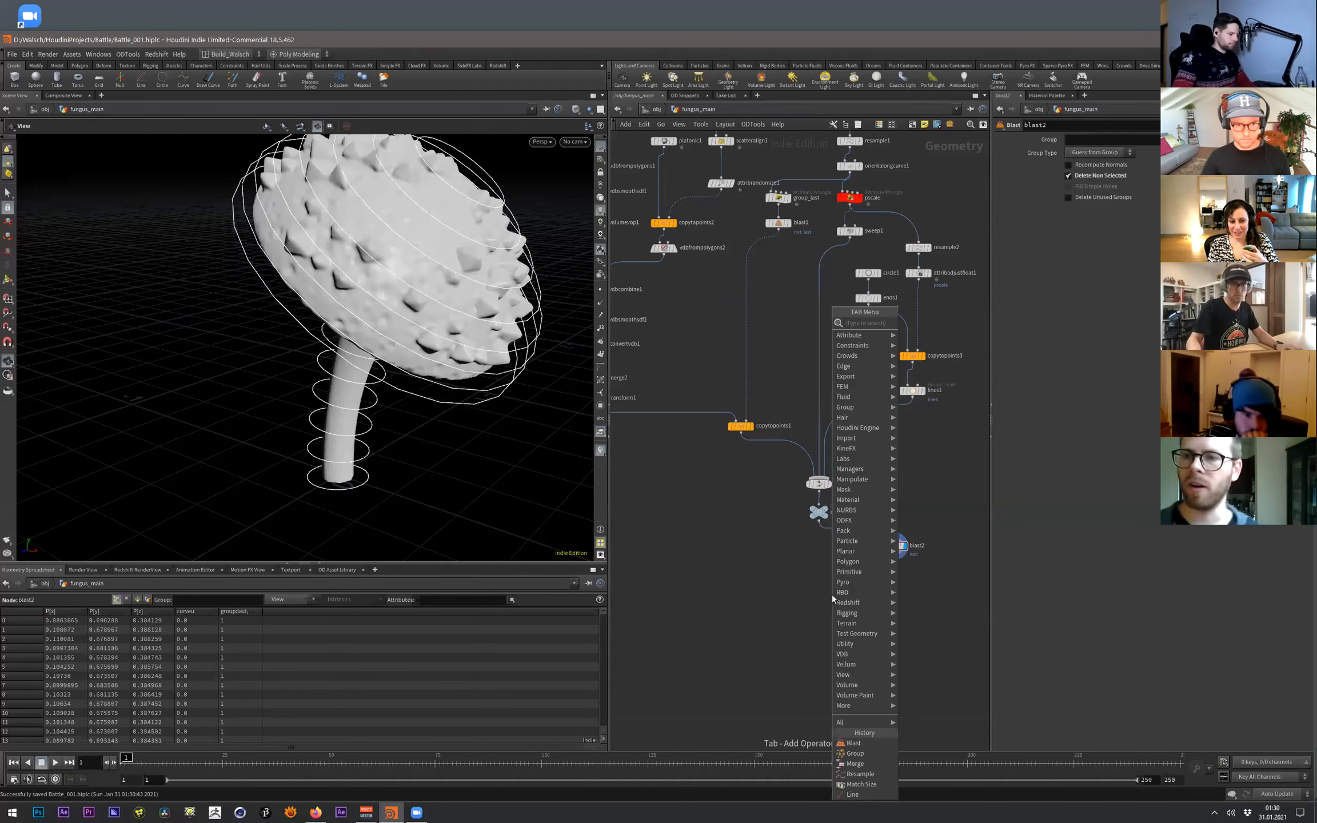
key("Escape")
left_click(832, 599)
left_click_drag(821, 524, 816, 566)
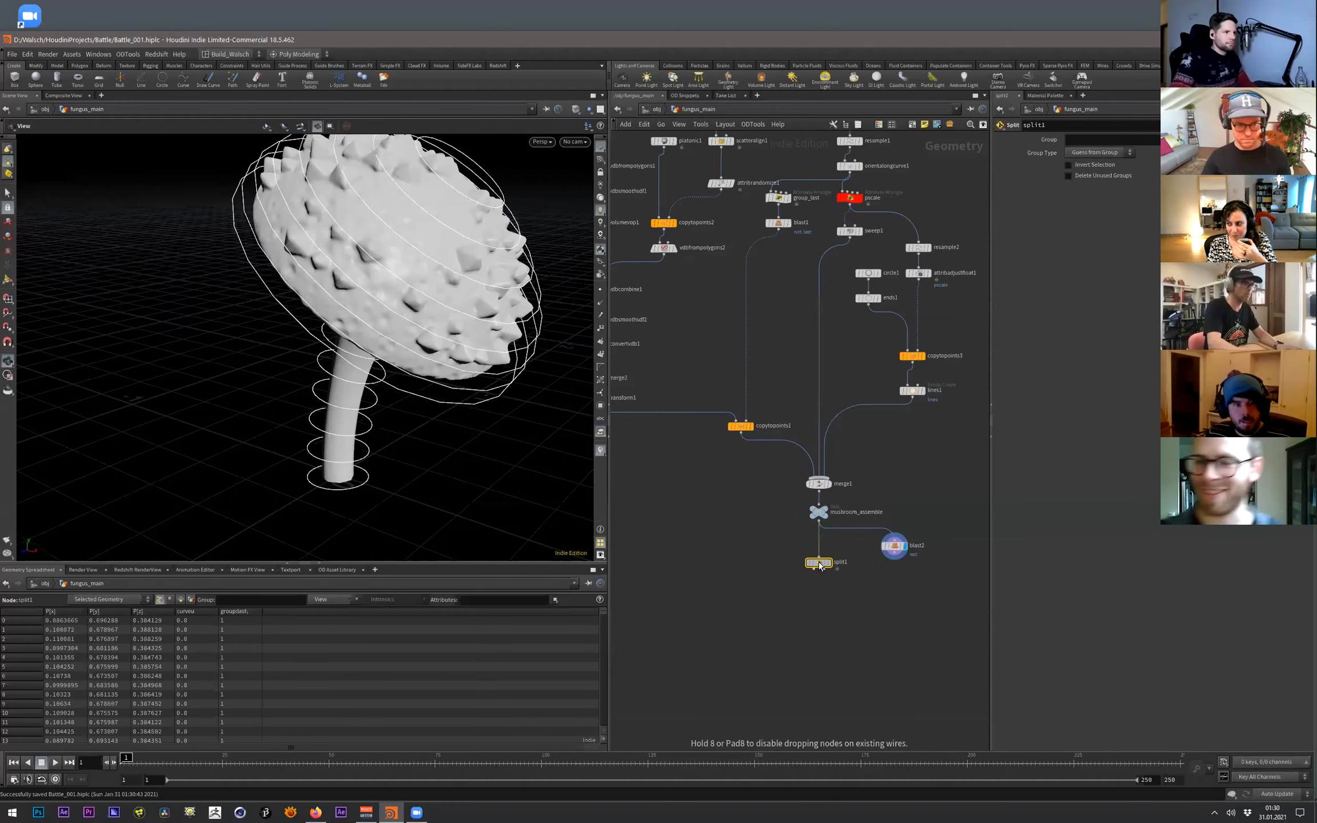
scroll(987, 299, "up", 5)
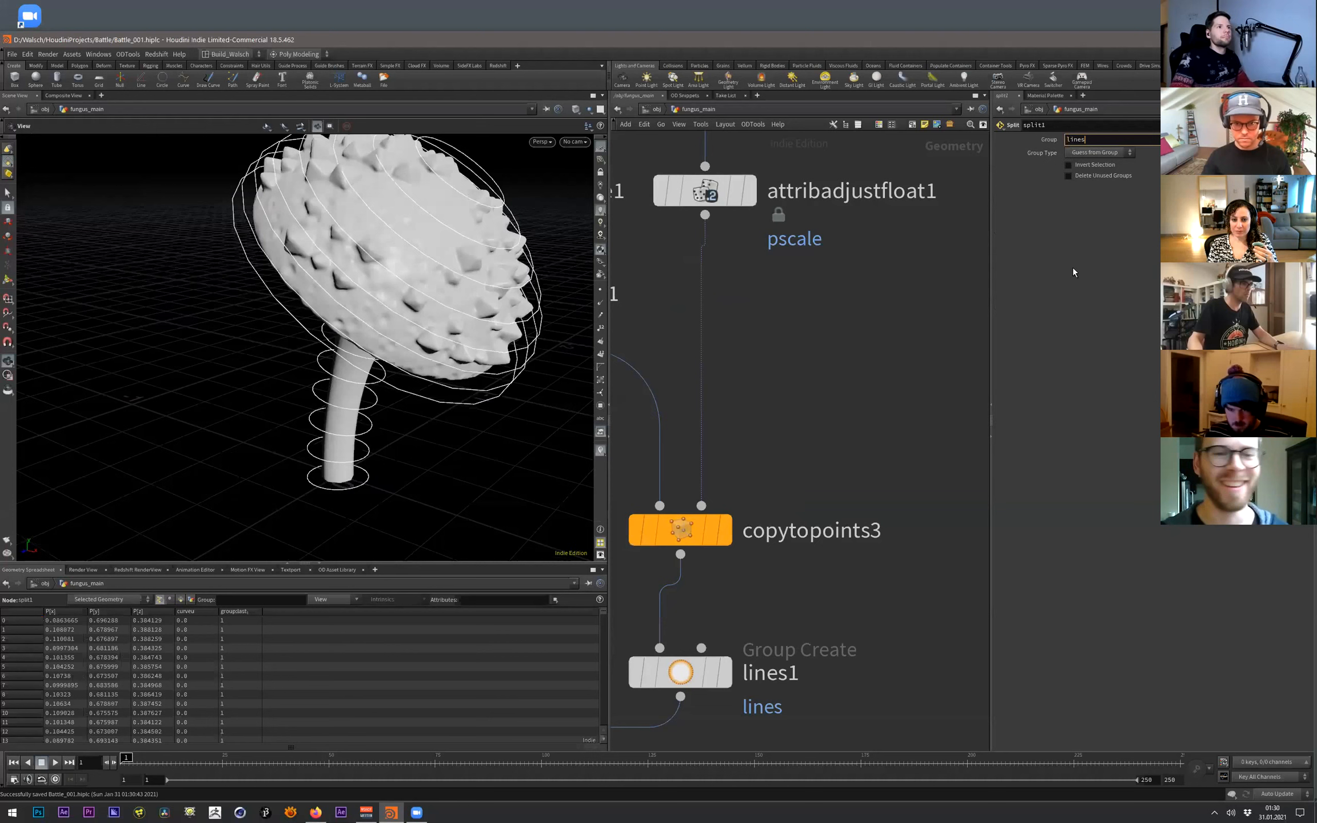
key("Return")
- Delete the blast2 node and select the Split node
scroll(920, 549, "down", 8)
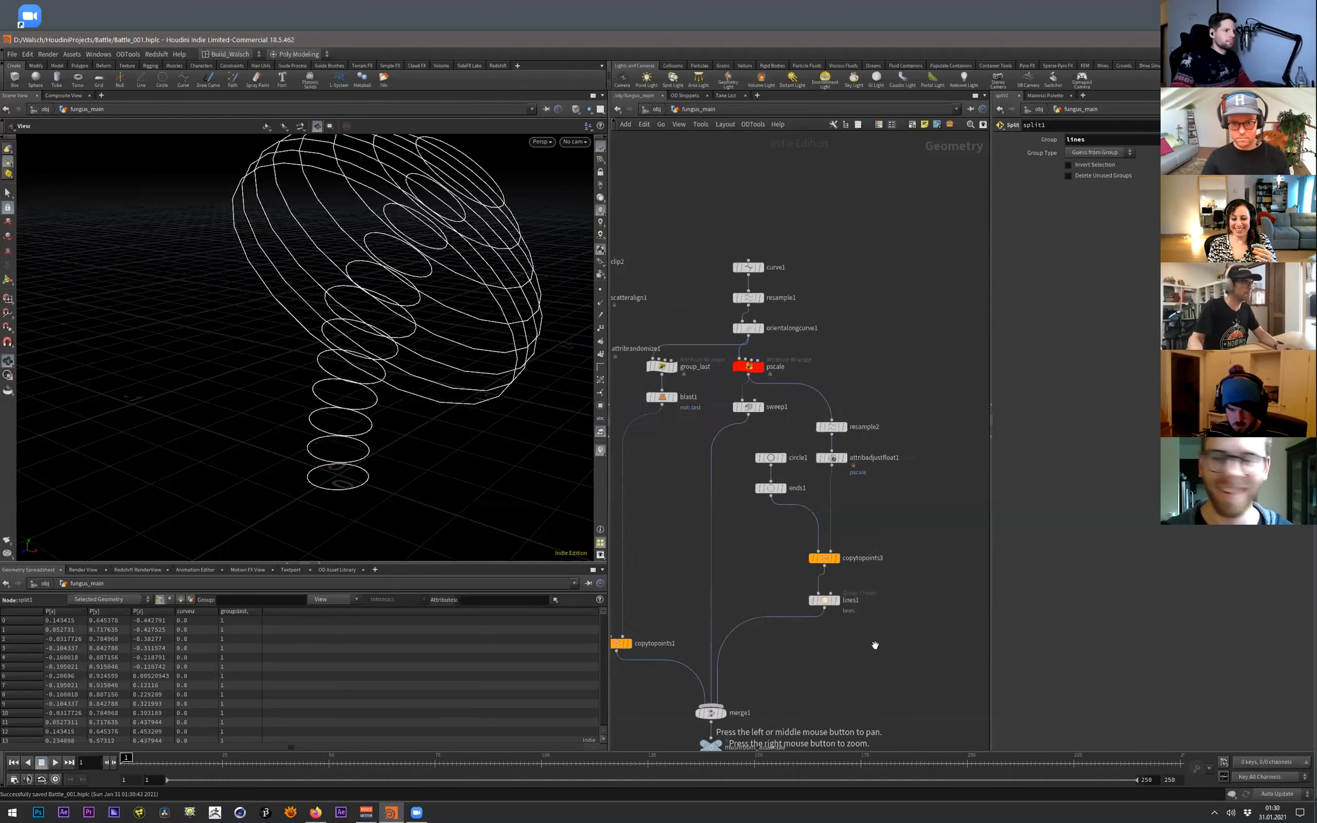
left_click_drag(894, 541, 892, 543)
key("Delete")
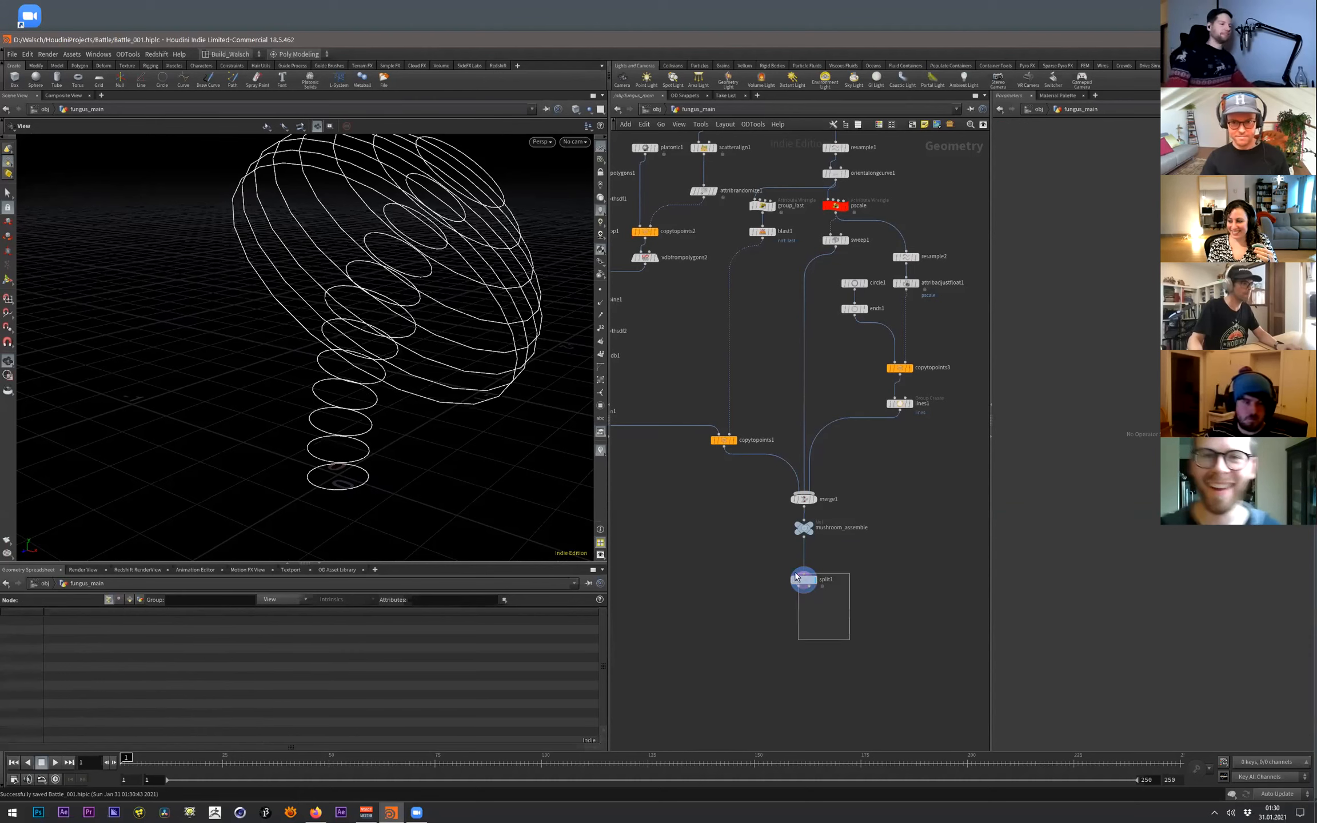
left_click_drag(797, 576, 796, 588)
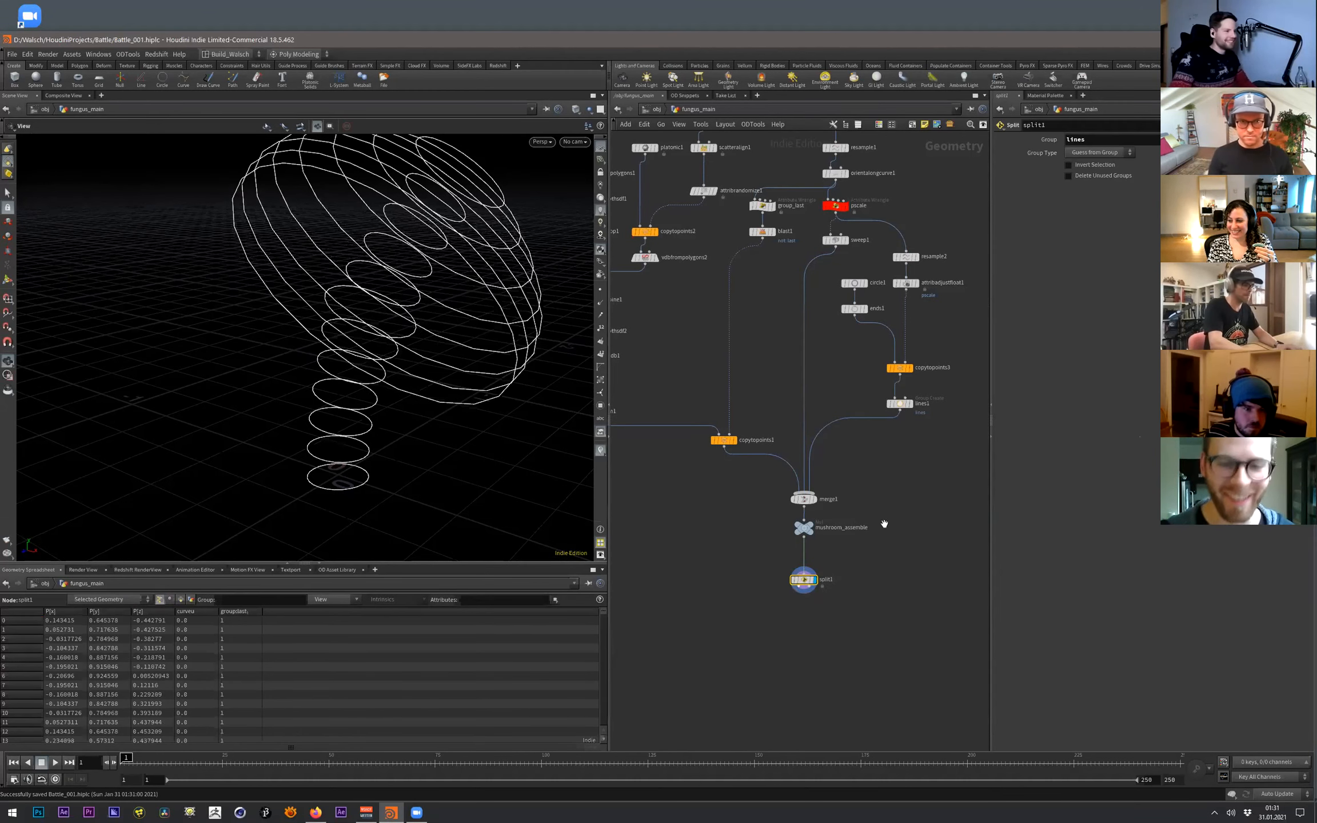
- Add a Null node on the Split node's first output and name it lines2
scroll(865, 512, "up", 2)
key("Tab")
type("nu")
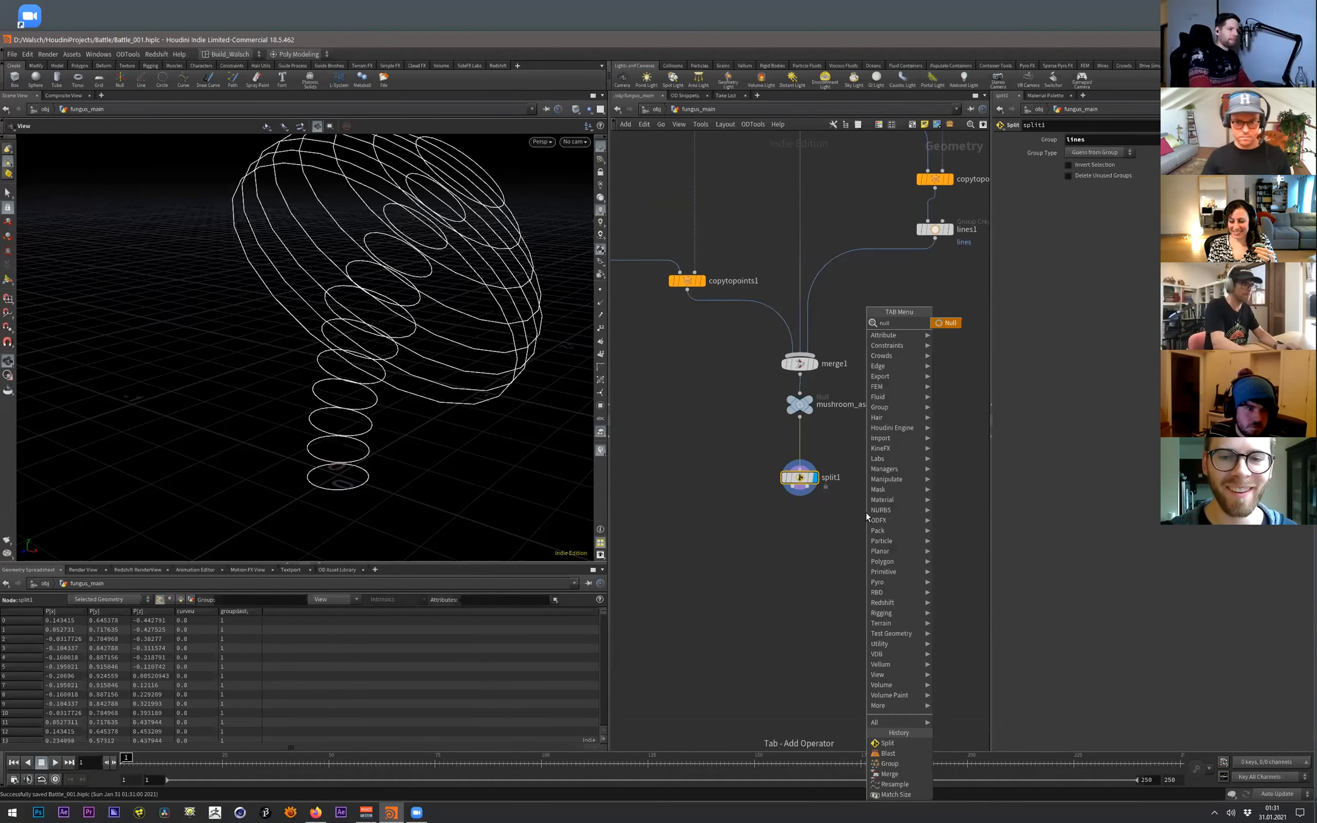
key("Return")
left_click_drag(798, 517, 704, 533)
left_click(736, 533)
type("lines2")
key("Return")
- Duplicate the lines2 null, connect the copy to the Split node's second output and name it mushroom
left_click_drag(712, 531, 871, 531, "alt")
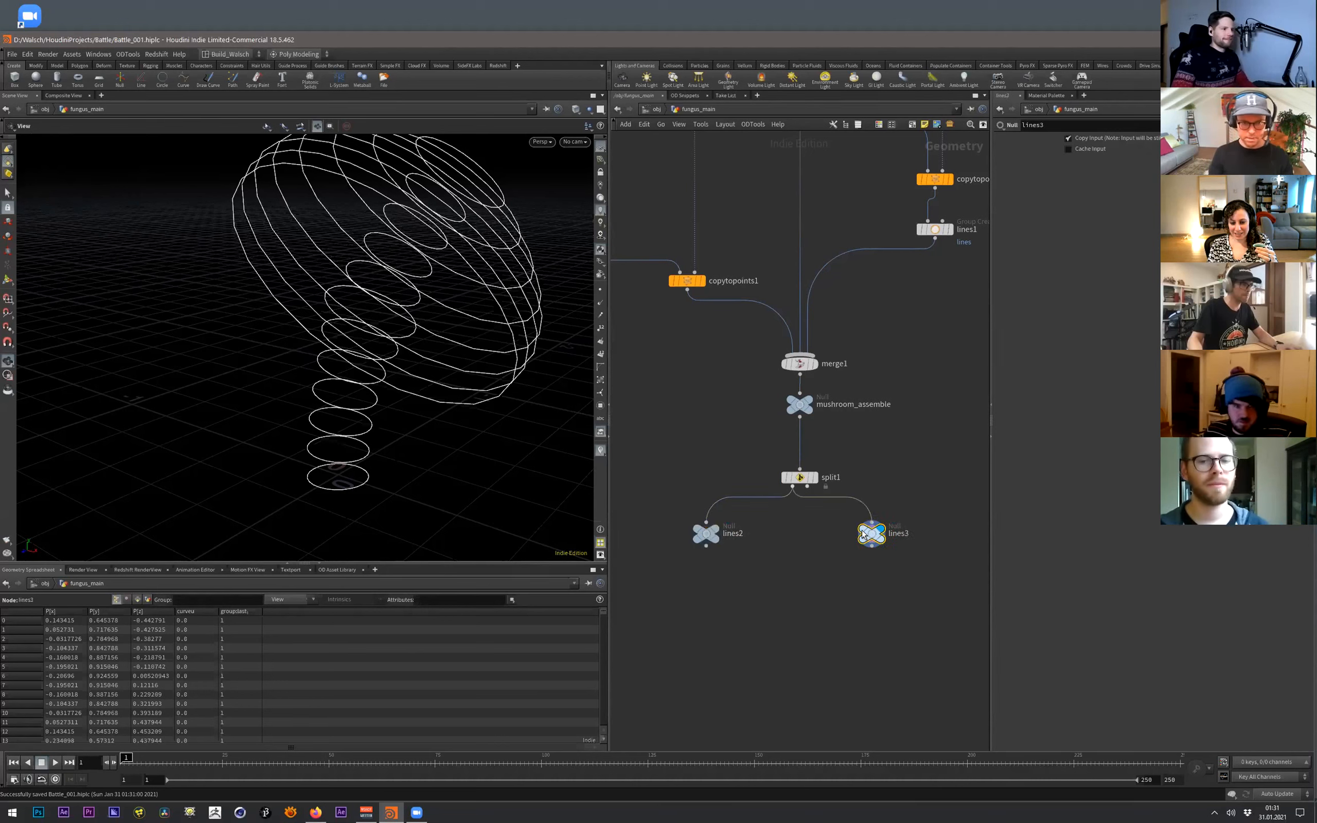
left_click_drag(807, 486, 871, 522)
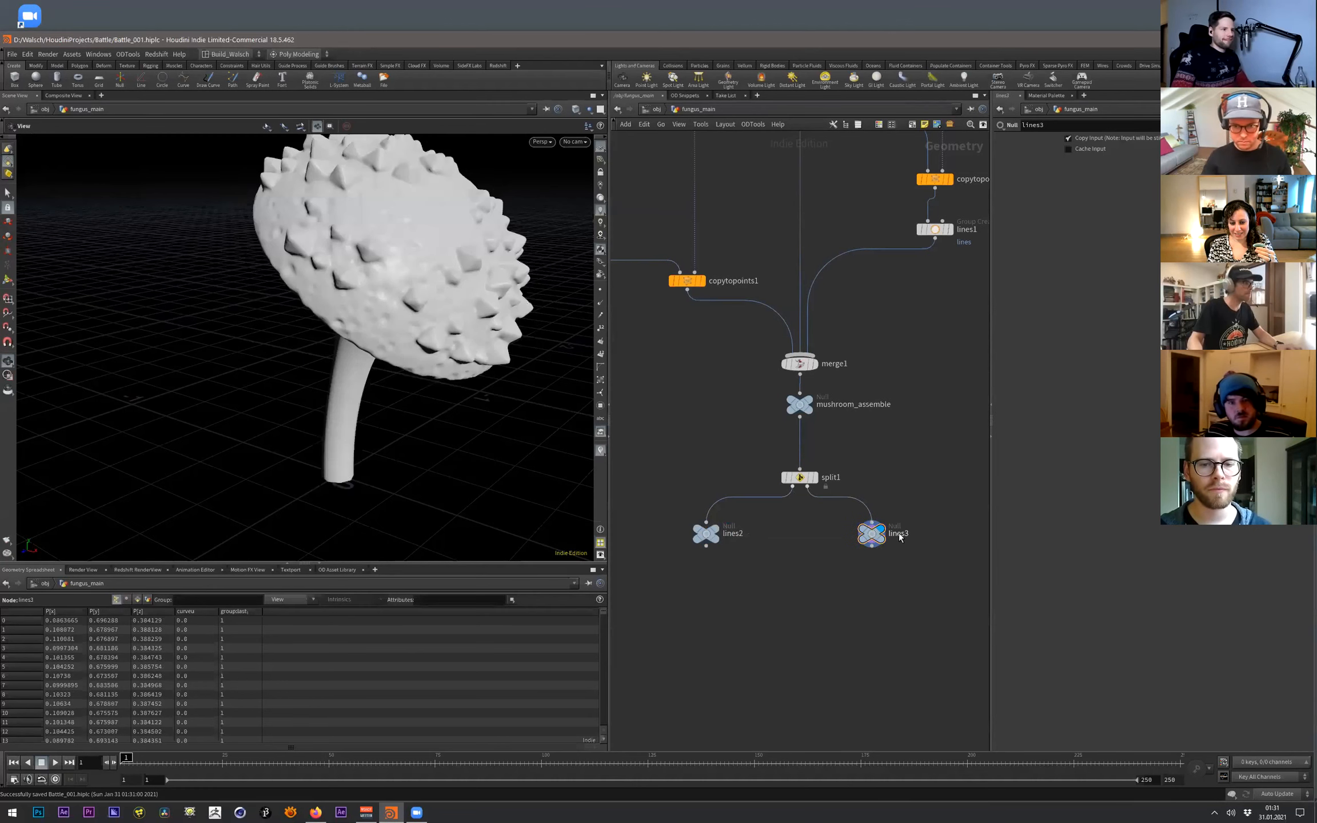
type("mushroom")
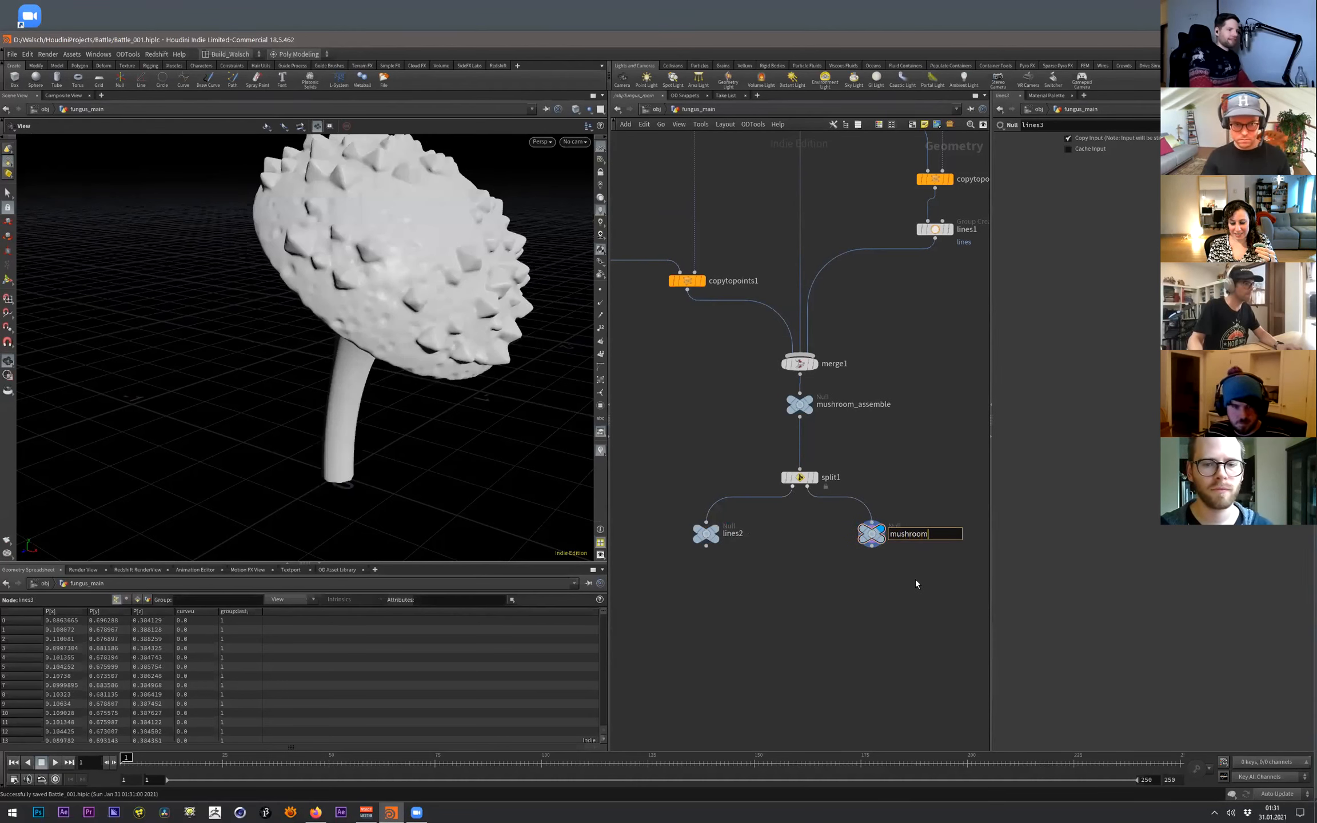
key("Return")
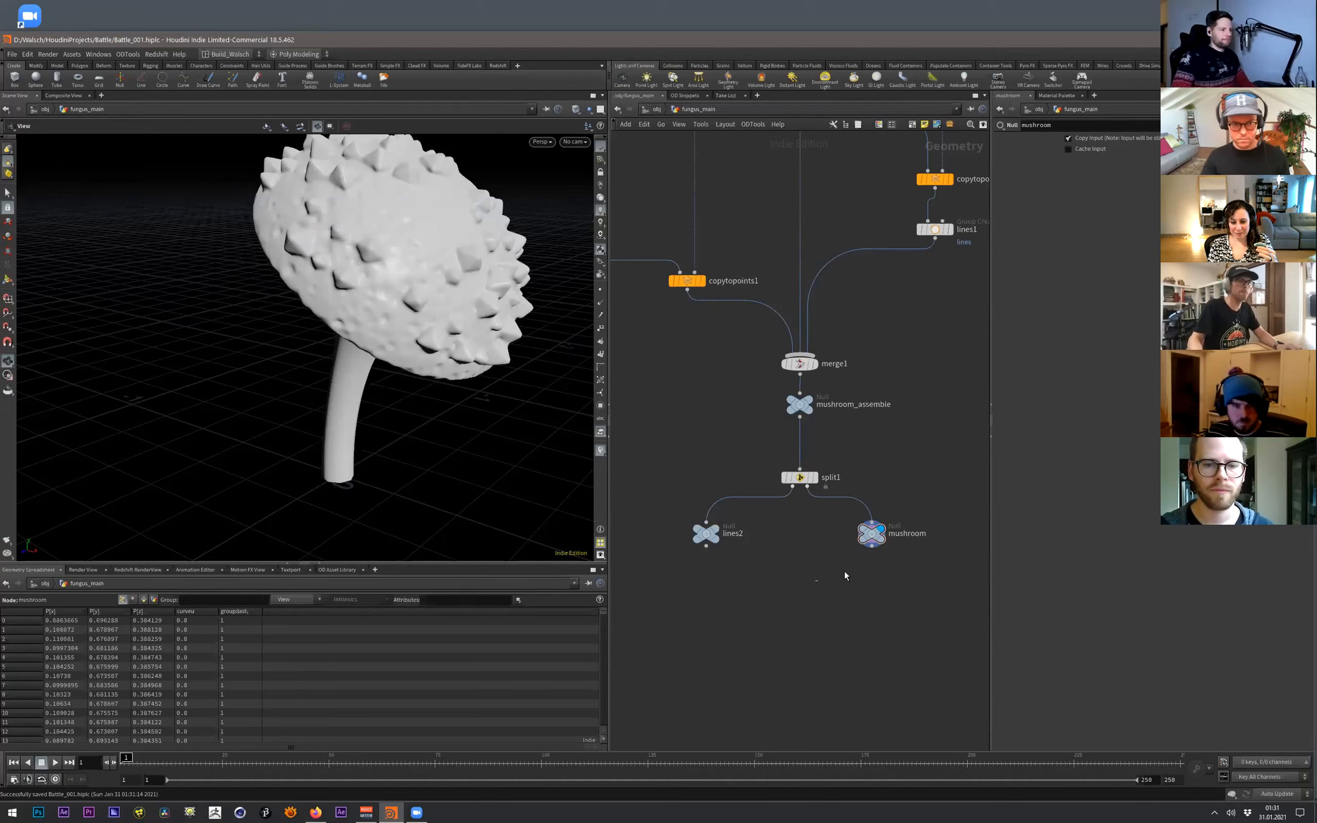
left_click(875, 540)
left_click_drag(875, 540, 894, 540)
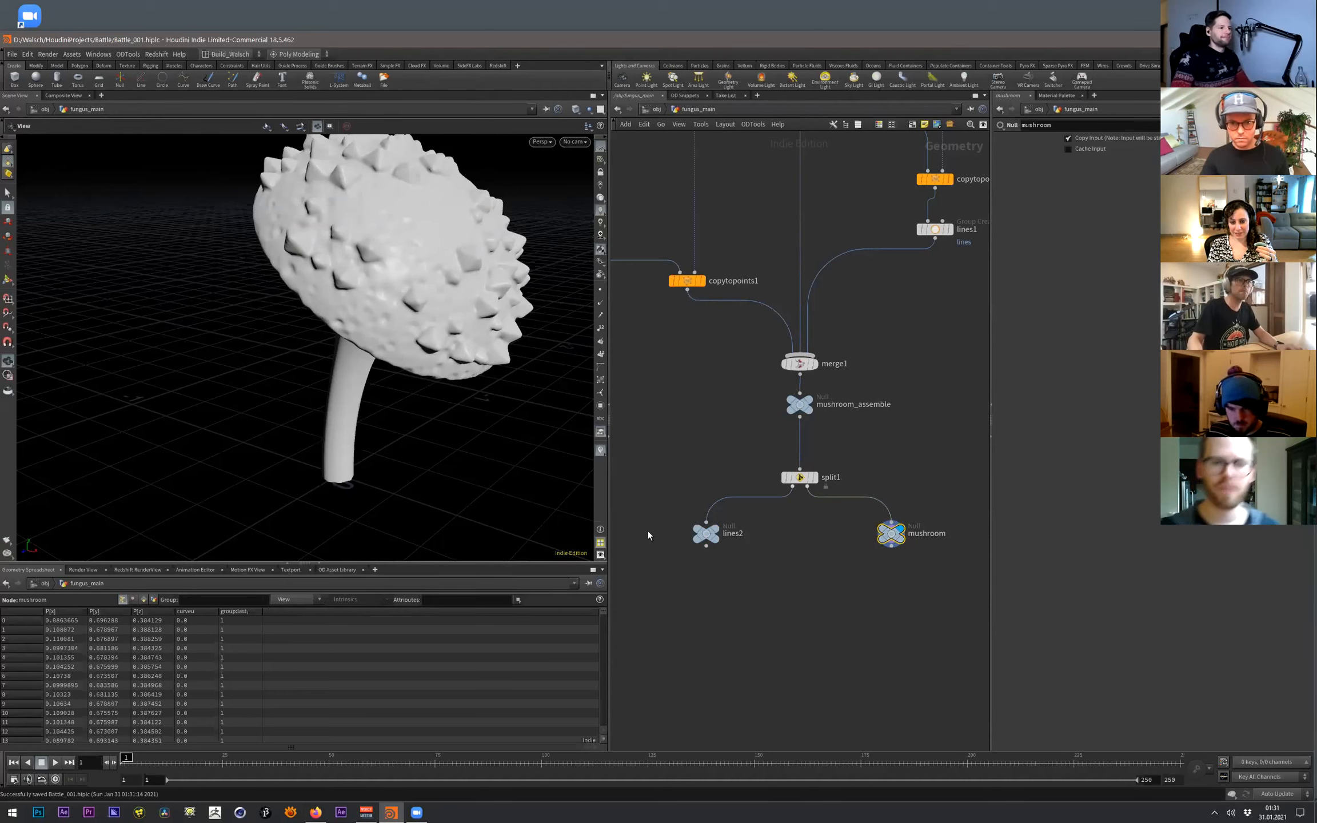
- Display the lines2 null and move the Split node with its two nulls further below mushroom_assemble
left_click(717, 533)
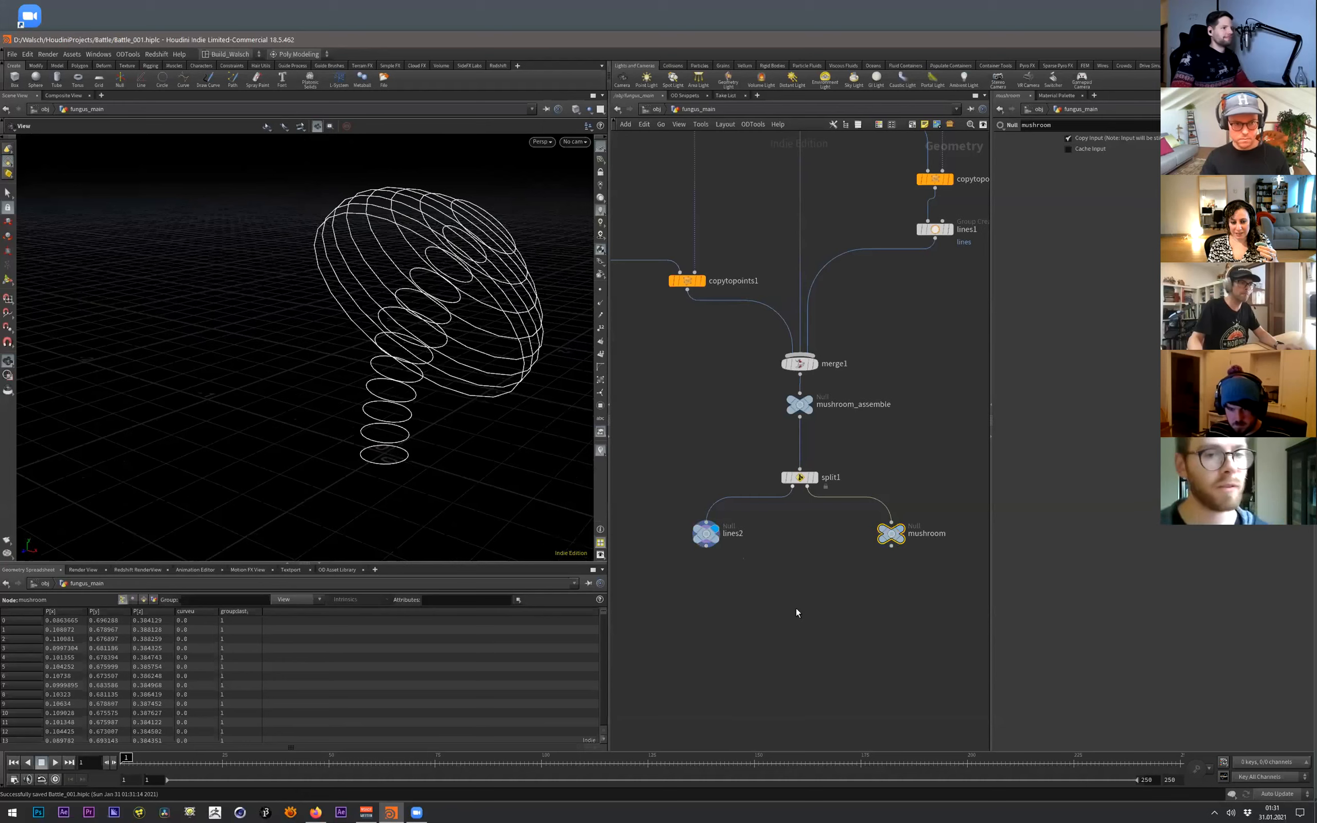
scroll(774, 565, "down", 2)
scroll(773, 566, "down", 3)
scroll(828, 548, "up", 3)
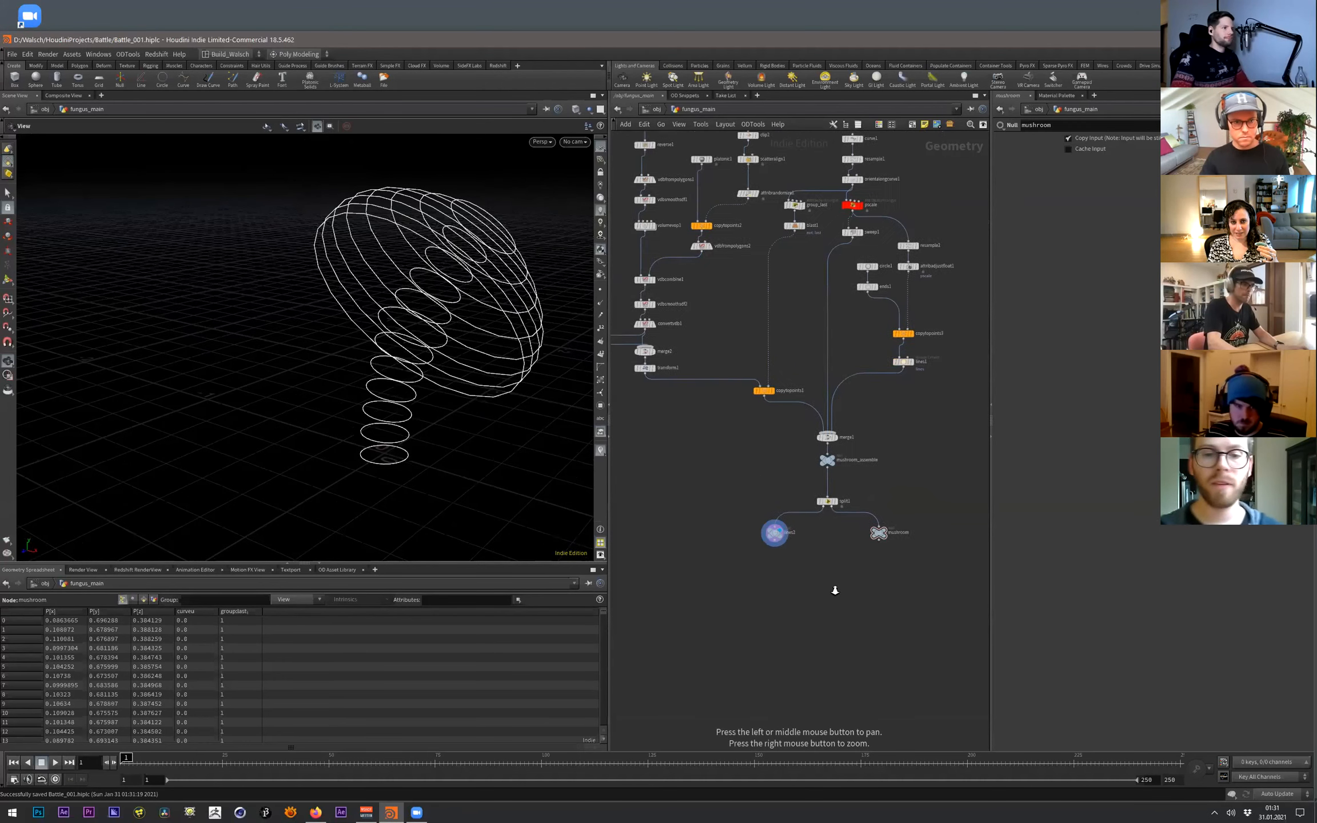
left_click_drag(704, 573, 895, 424)
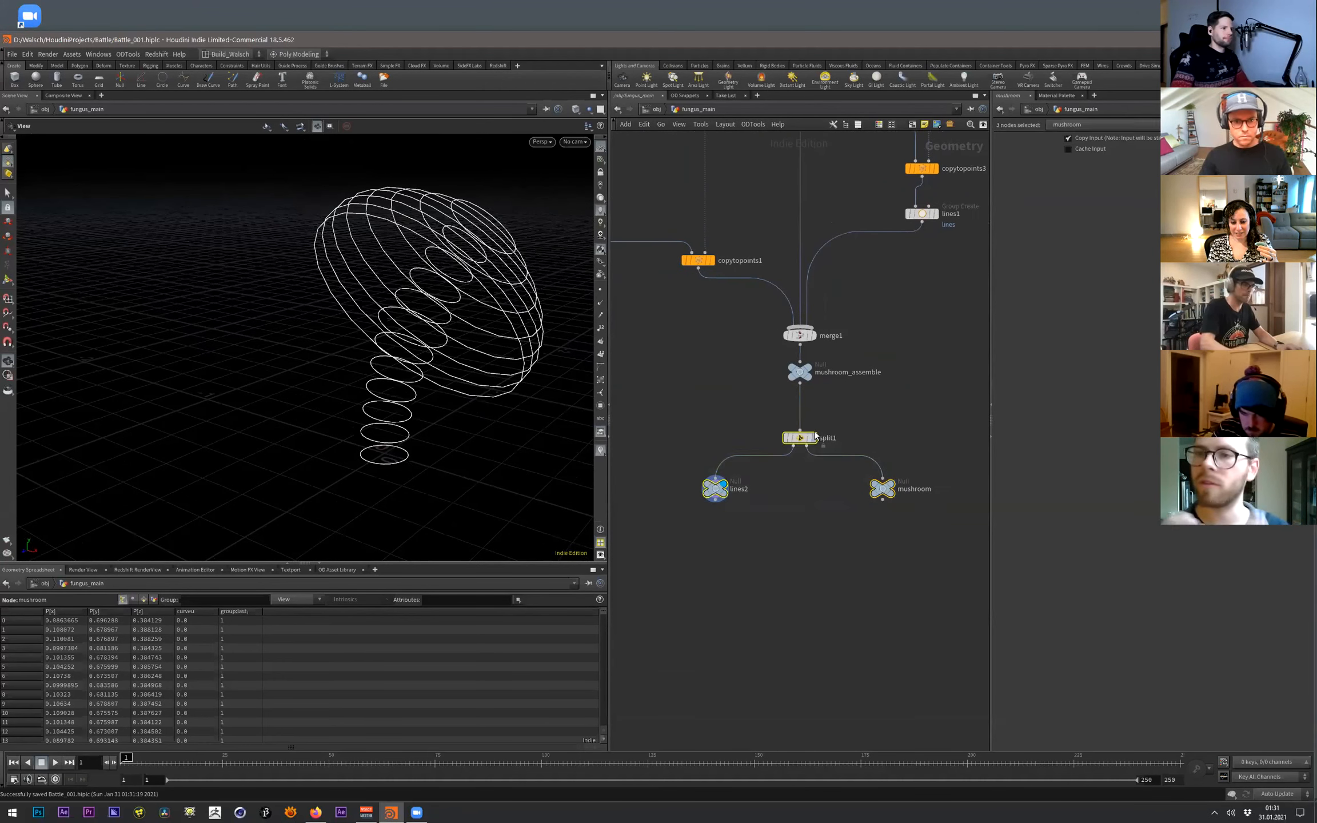
left_click_drag(799, 437, 799, 488)
left_click(874, 546)
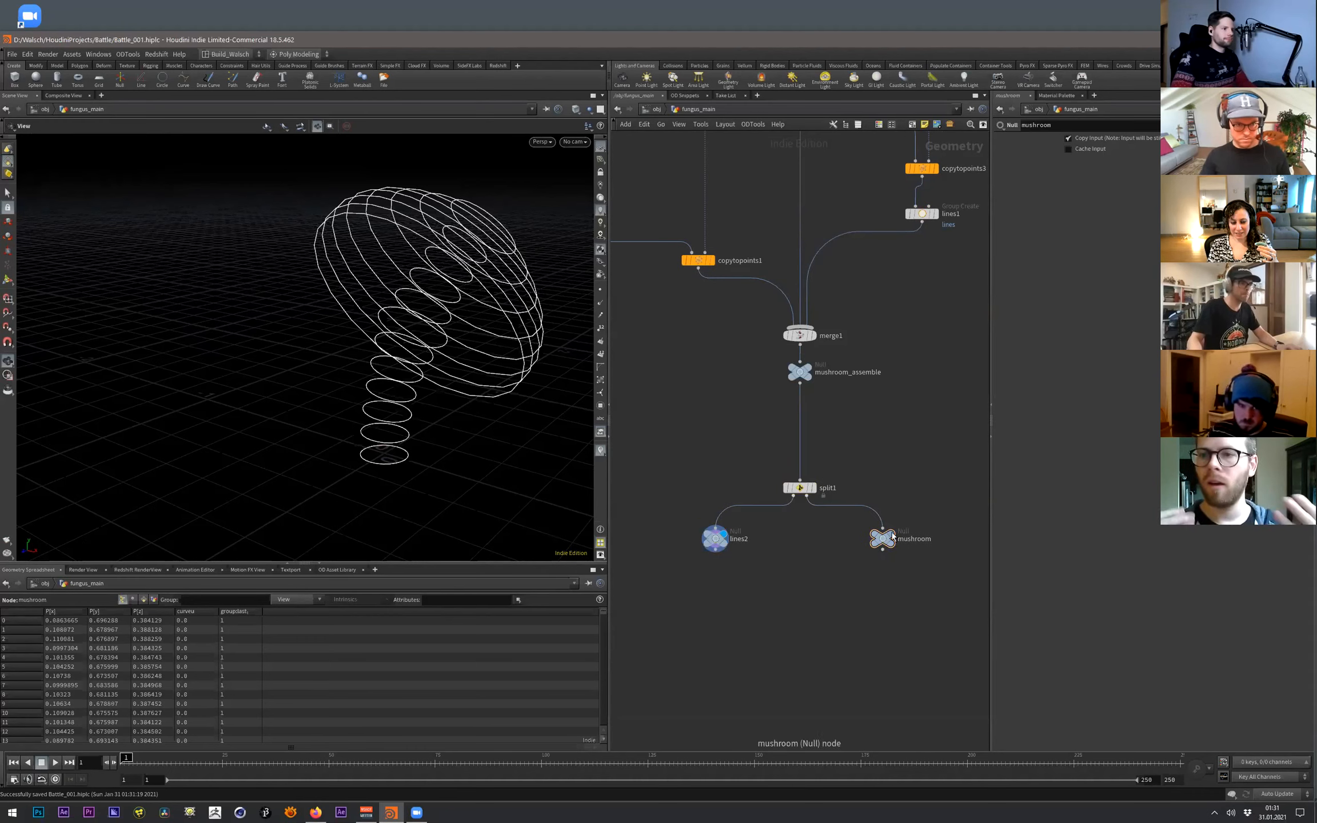
- Display the mushroom null in the viewport and save the scene
left_click(892, 536)
left_click_drag(446, 341, 434, 297)
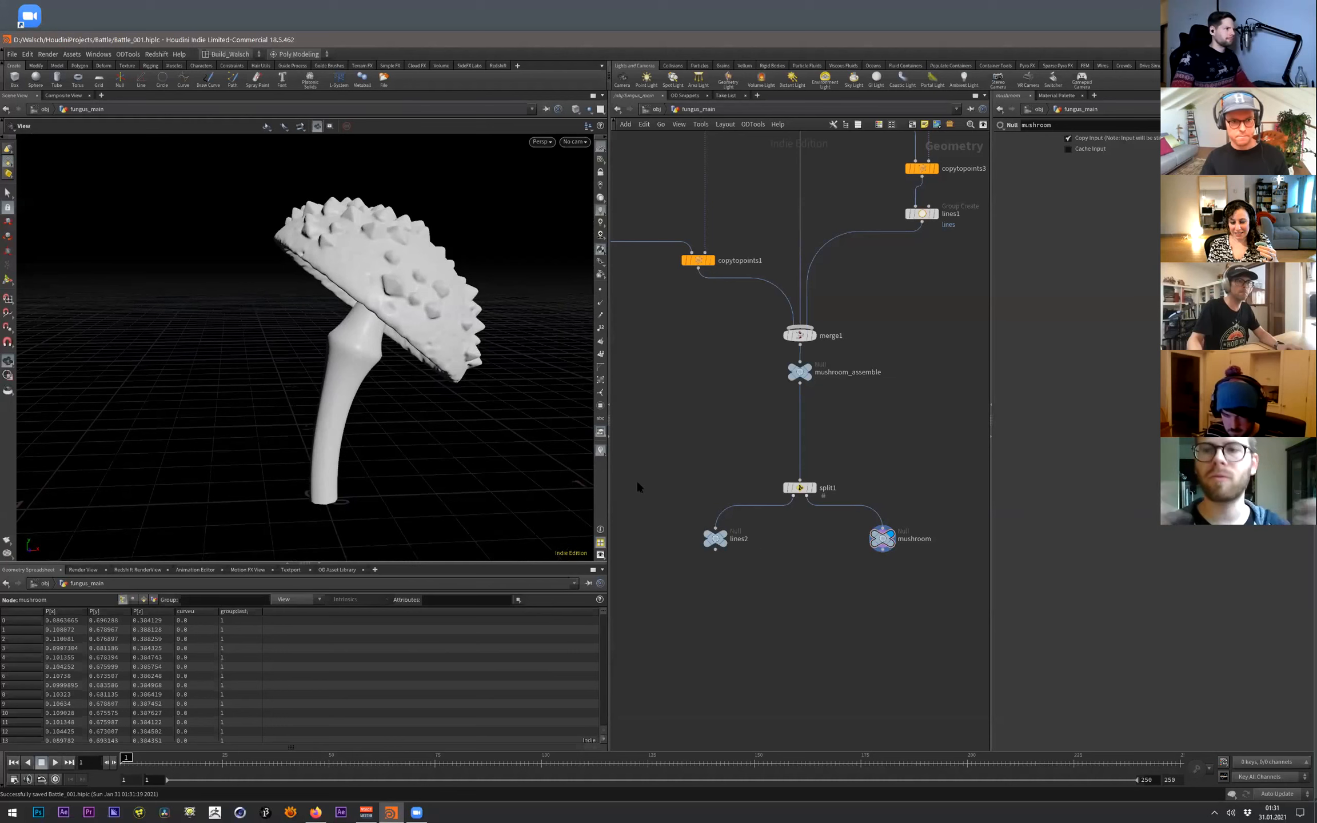
middle_click_drag(804, 577, 805, 590)
key("ctrl+s")
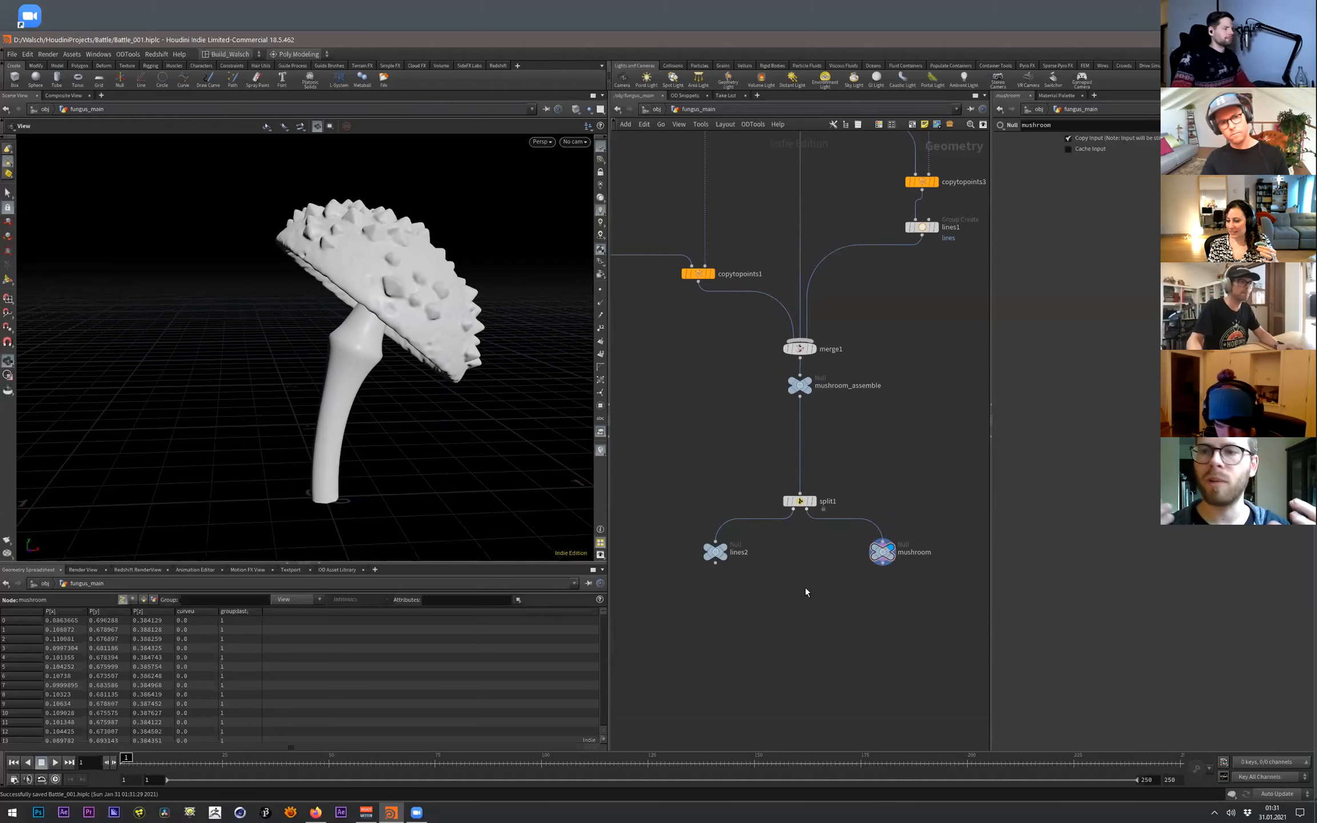
- Display the lines2 null in the viewport and append a Primitive Wrangle node to it
left_click(722, 547)
middle_click_drag(890, 381, 841, 479)
scroll(882, 434, "down", 1)
middle_click_drag(882, 434, 852, 478)
middle_click_drag(835, 550, 846, 534)
middle_click_drag(733, 578, 766, 585)
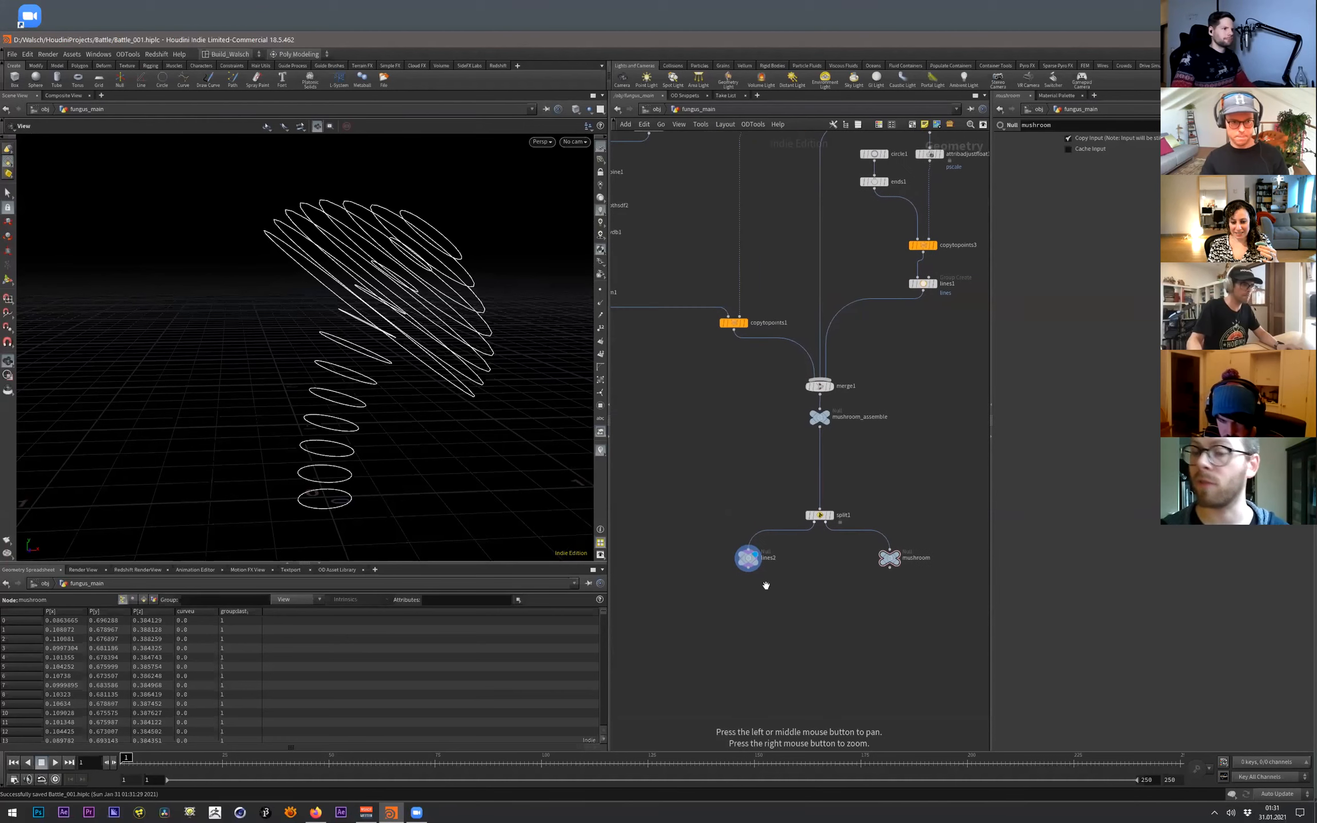
scroll(743, 603, "up", 5)
left_click(749, 503)
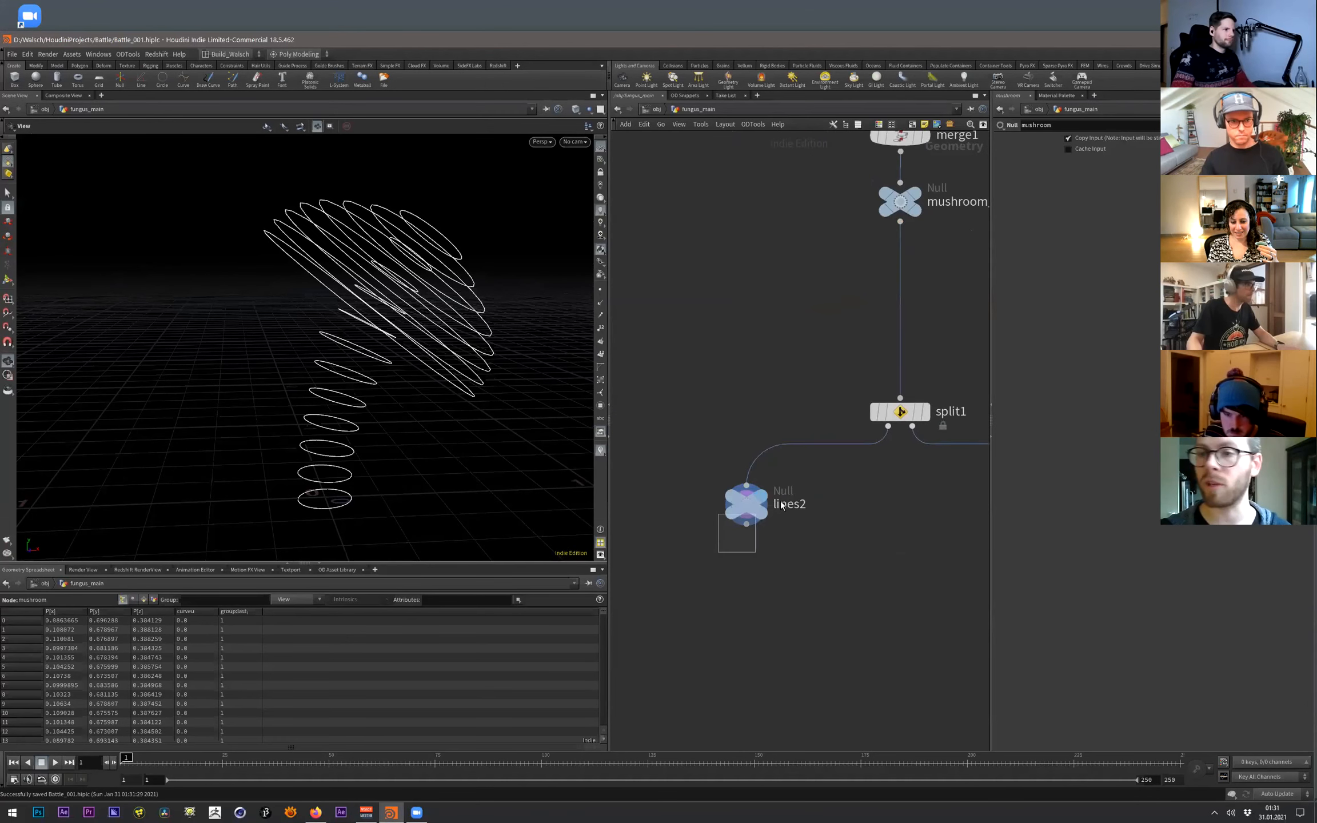
key("Tab")
type("aw")
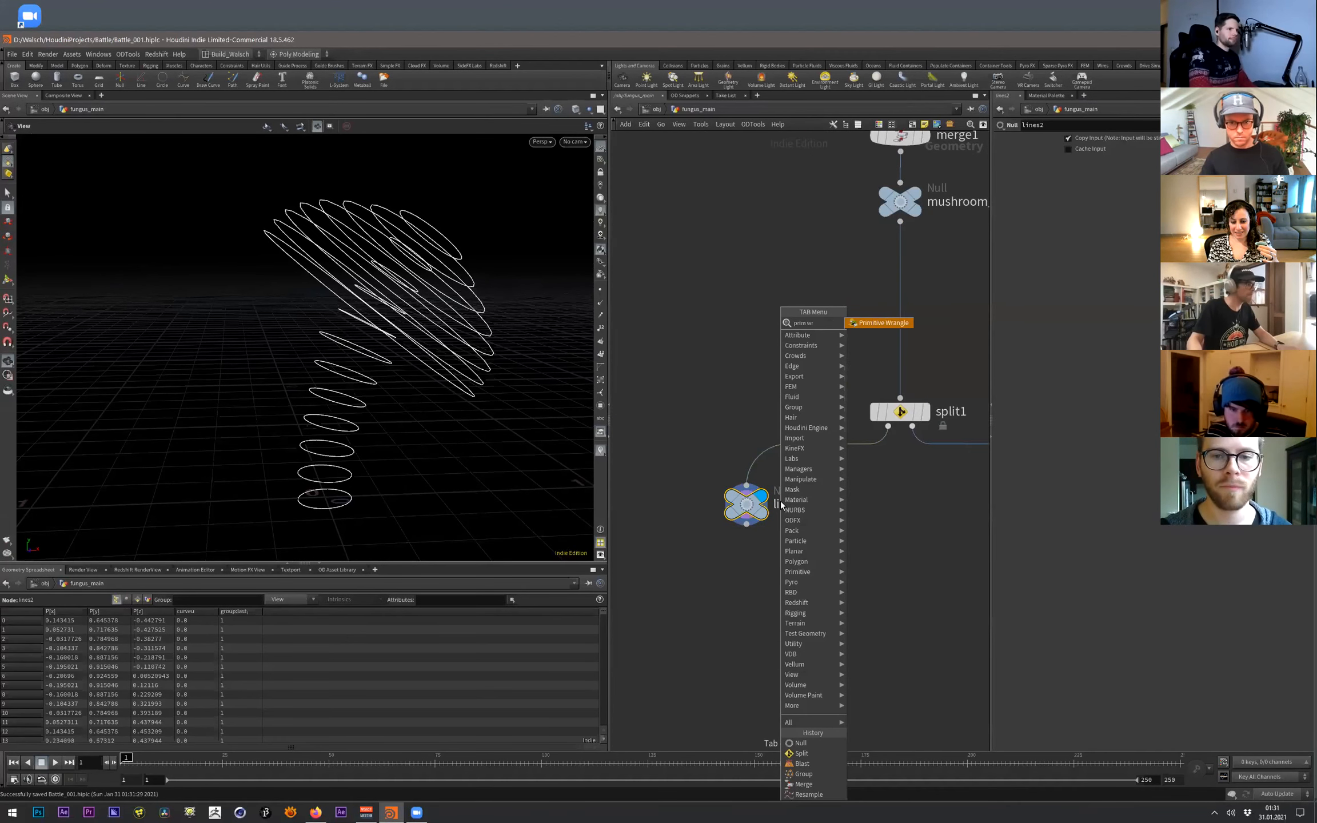
key("shift+Return")
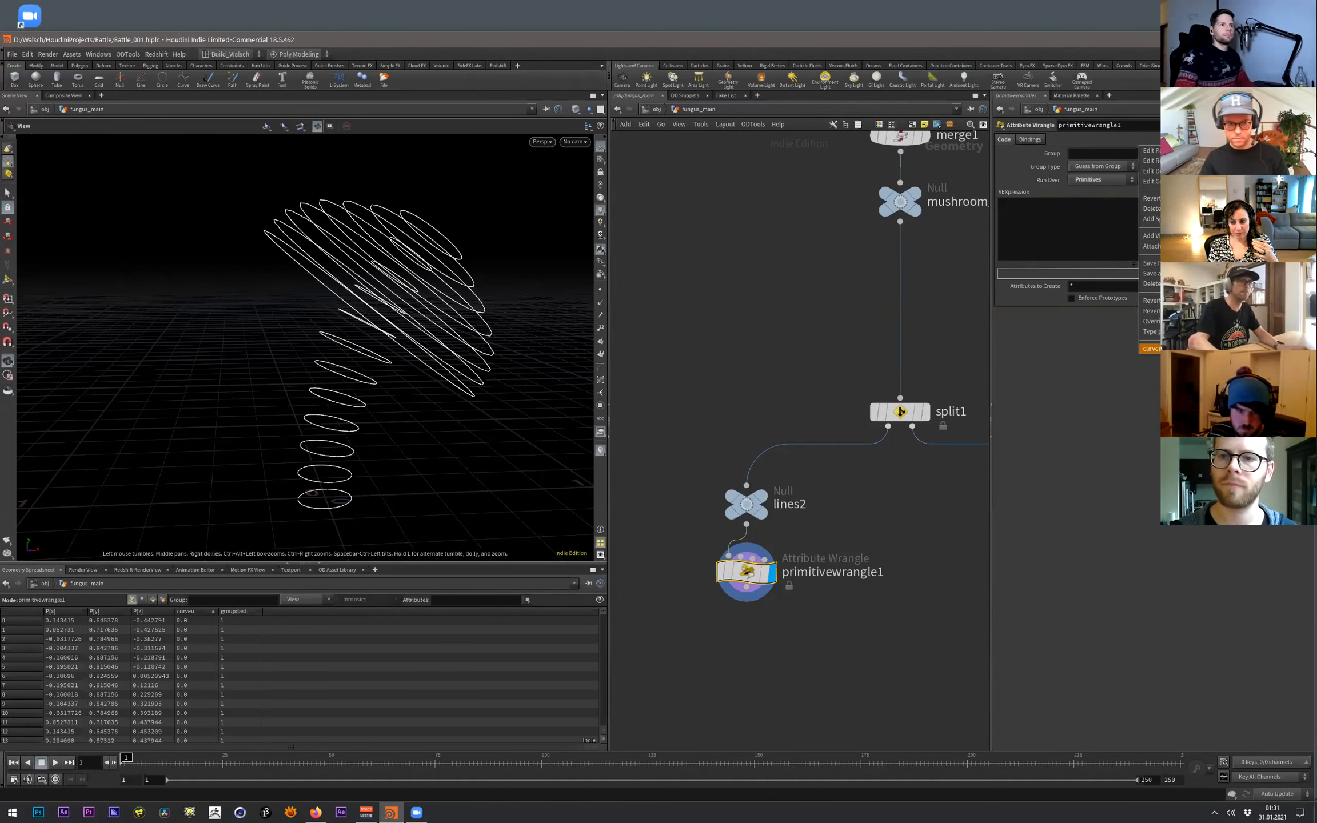
- Load the saved preset that computes f@curveu from vertexprimindex over points into primitivewrangle1
left_click(1151, 348)
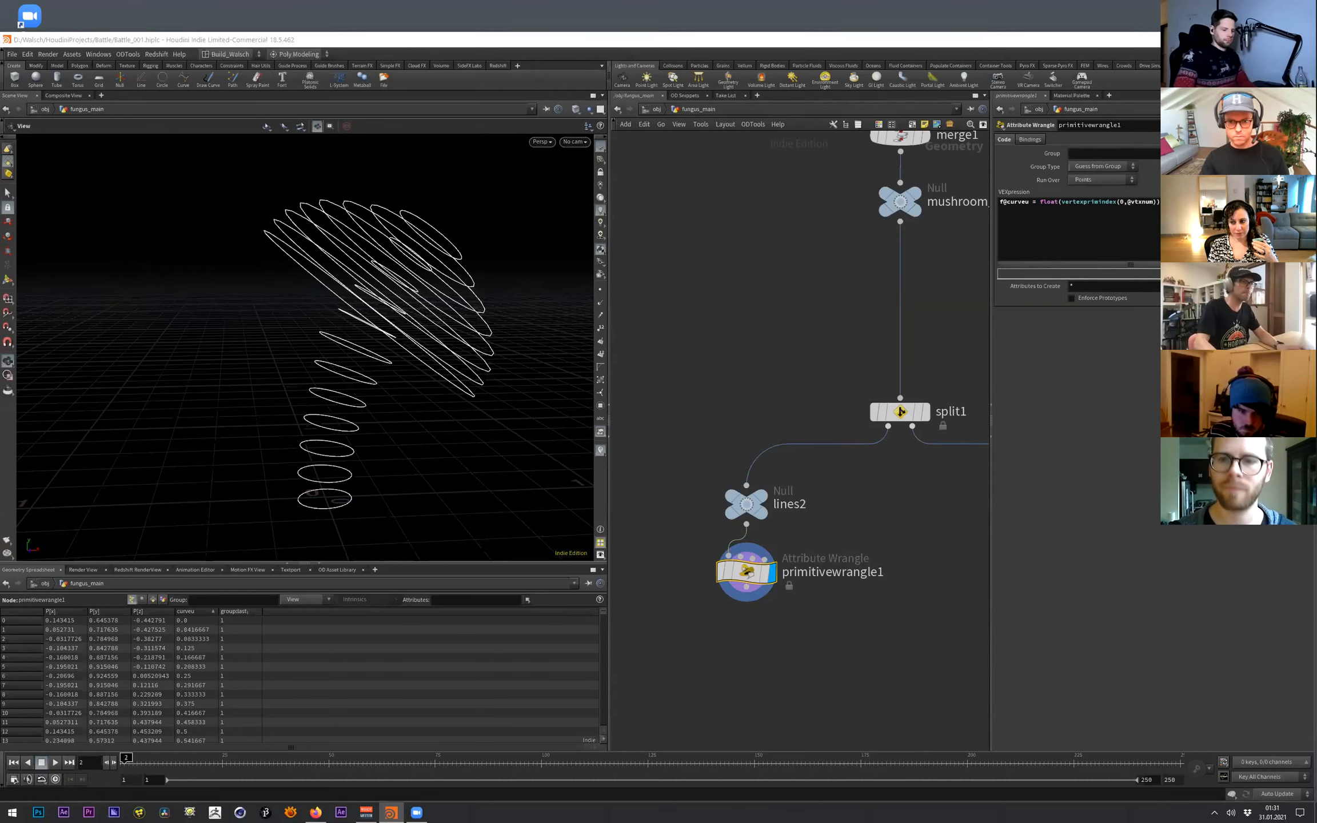
left_click(1078, 228)
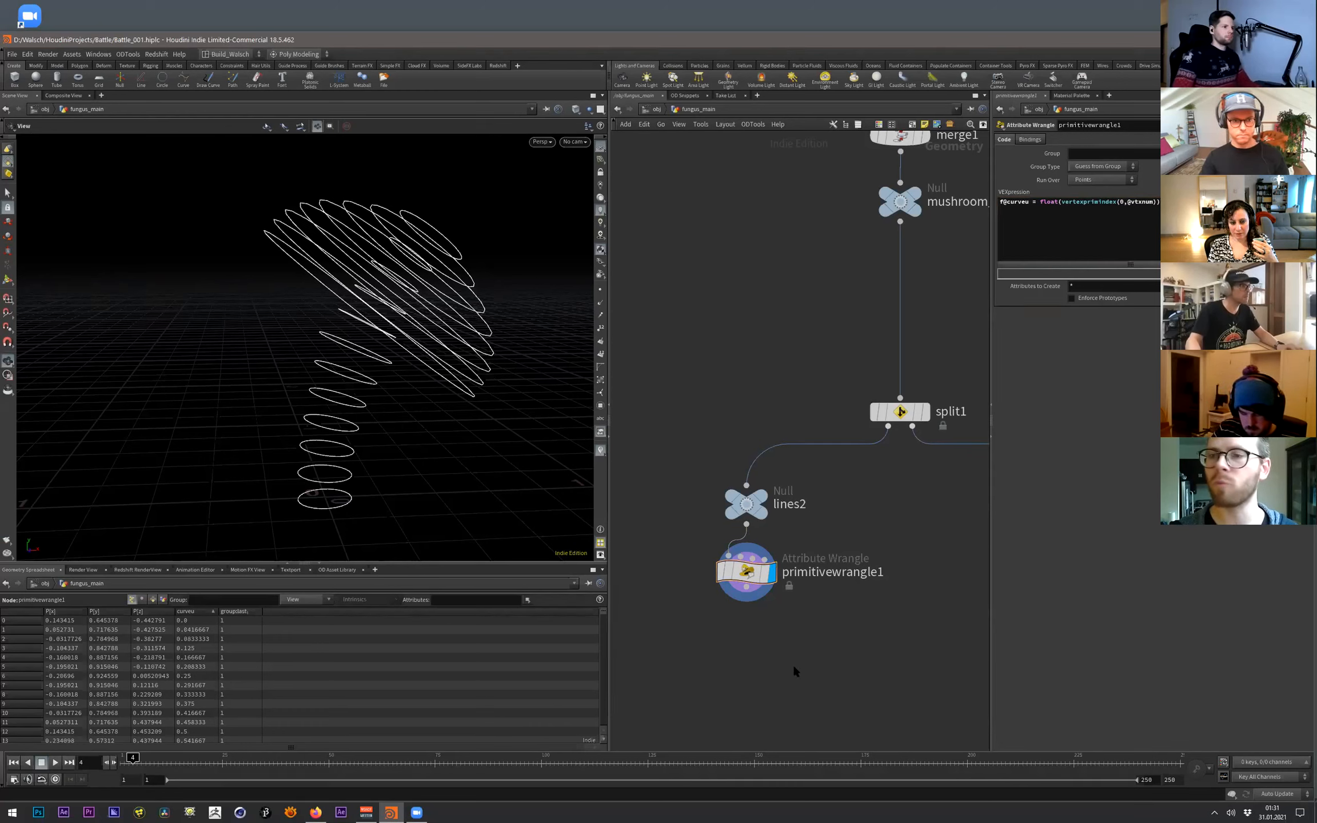
left_click_drag(706, 572, 707, 574)
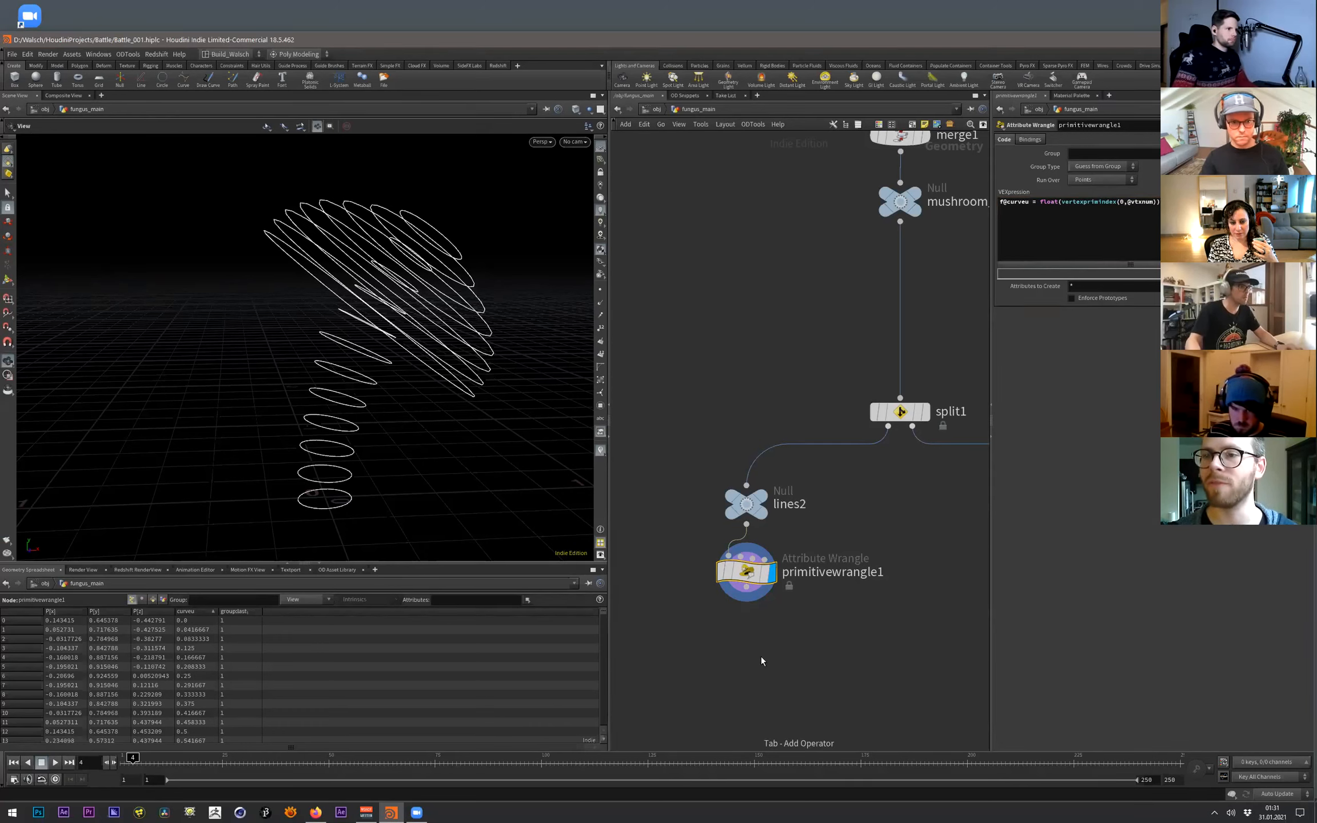
- Add a Null node after primitivewrangle1 and name it OUT_LINES
key("Tab")
type("num")
key("Escape")
key("Tab")
type("num")
key("BackSpace")
type("l")
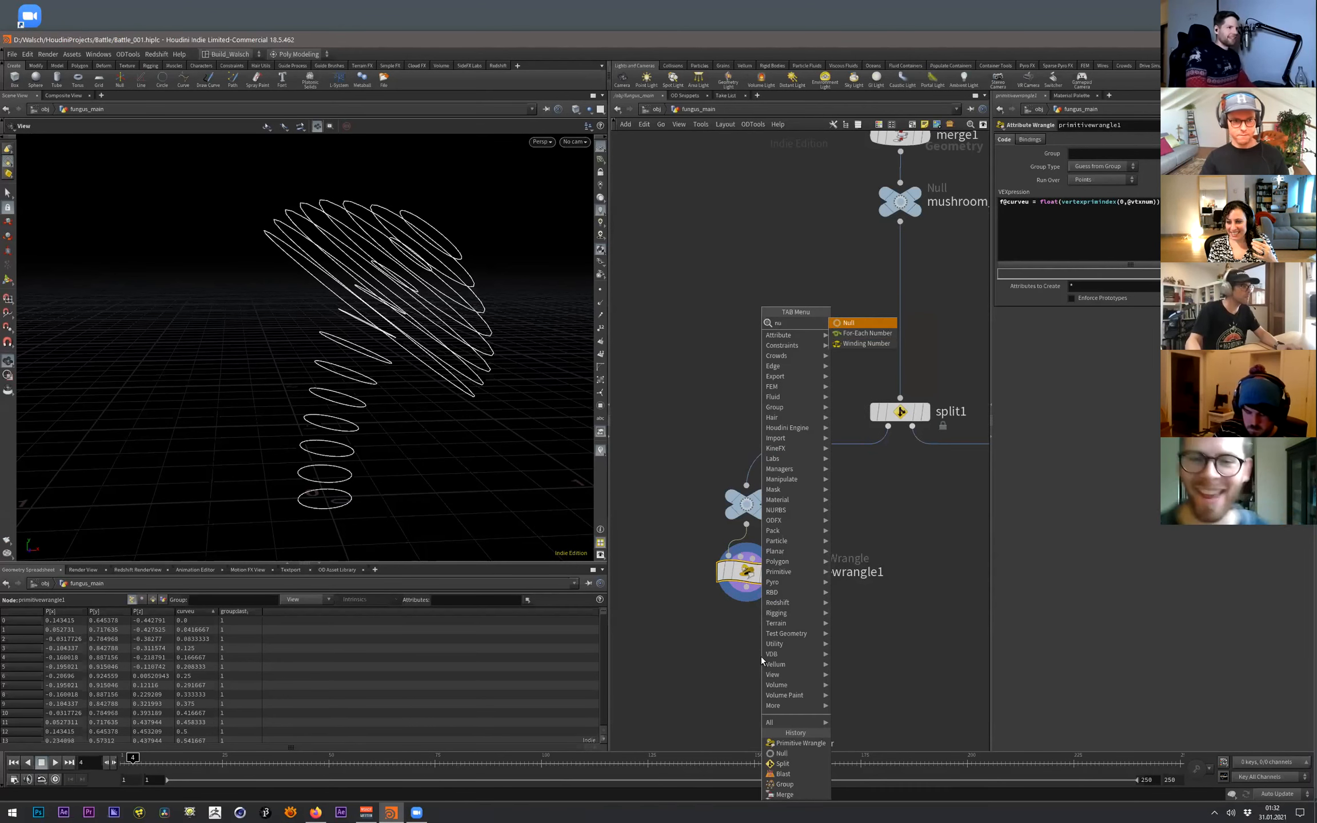
key("Return")
left_click(743, 651)
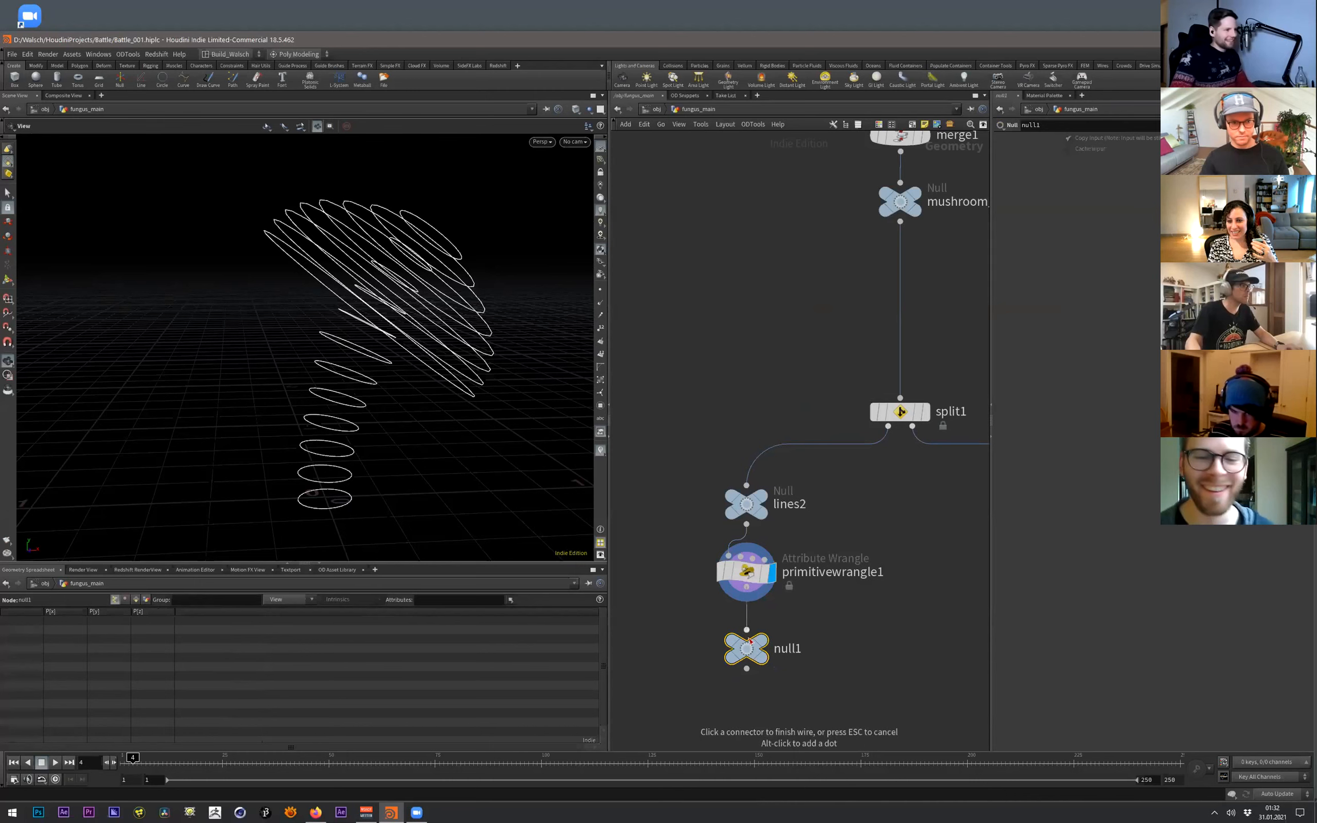
key("F2")
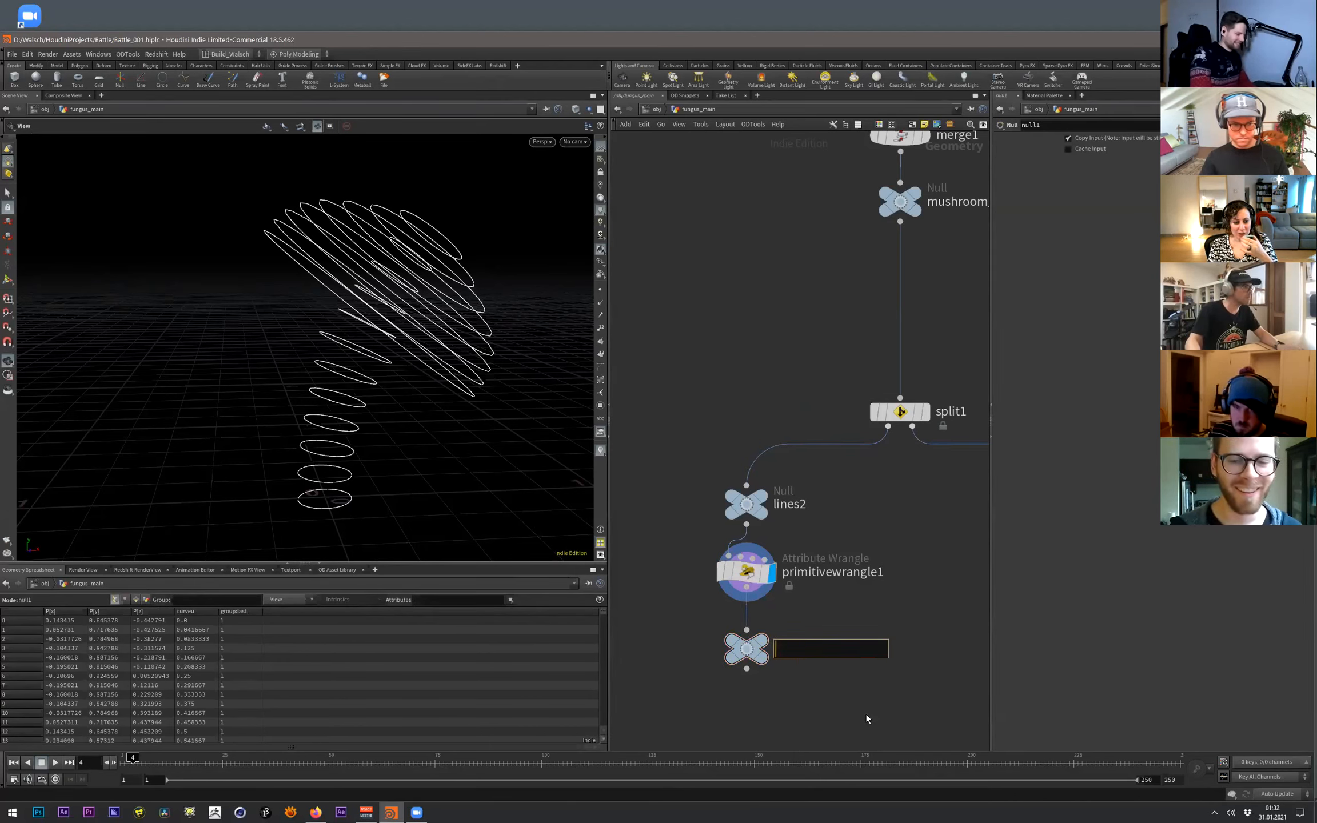
type("OUT_LINES")
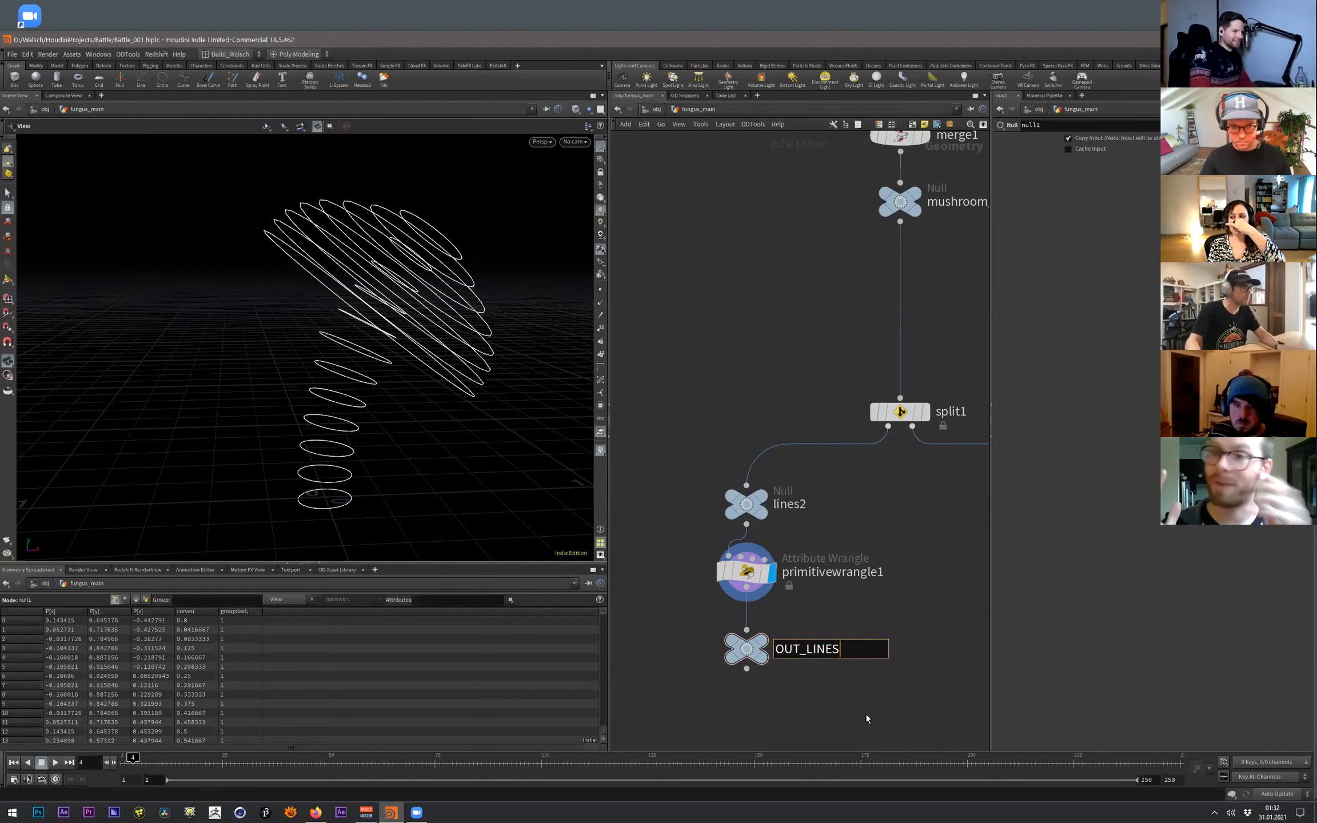
key("Return")
- At object level, create a Geometry object named lines and enable Shade Open Curves in Viewport on it
key("u")
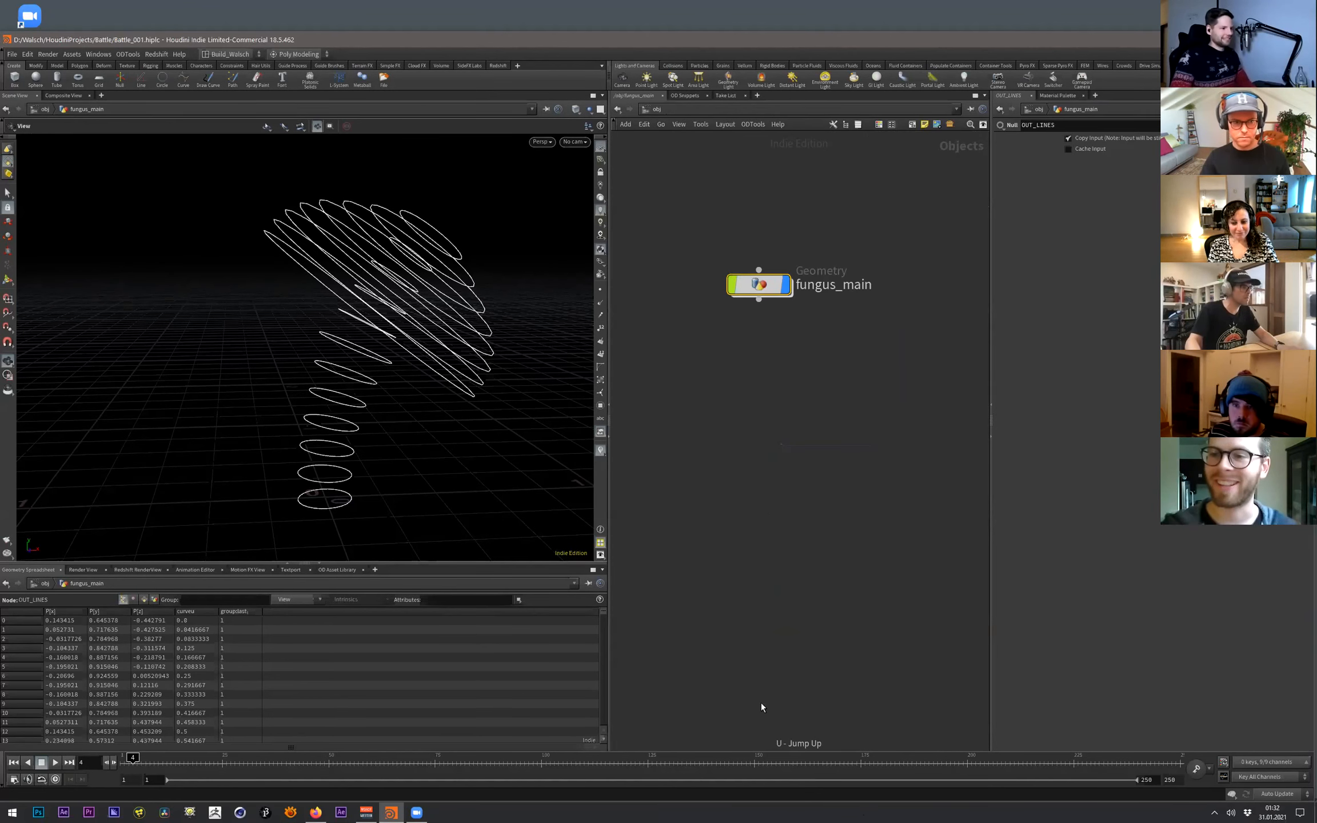
key("Tab")
type("geo")
key("Return")
left_click(757, 423)
key("F2")
type("lines")
key("Return")
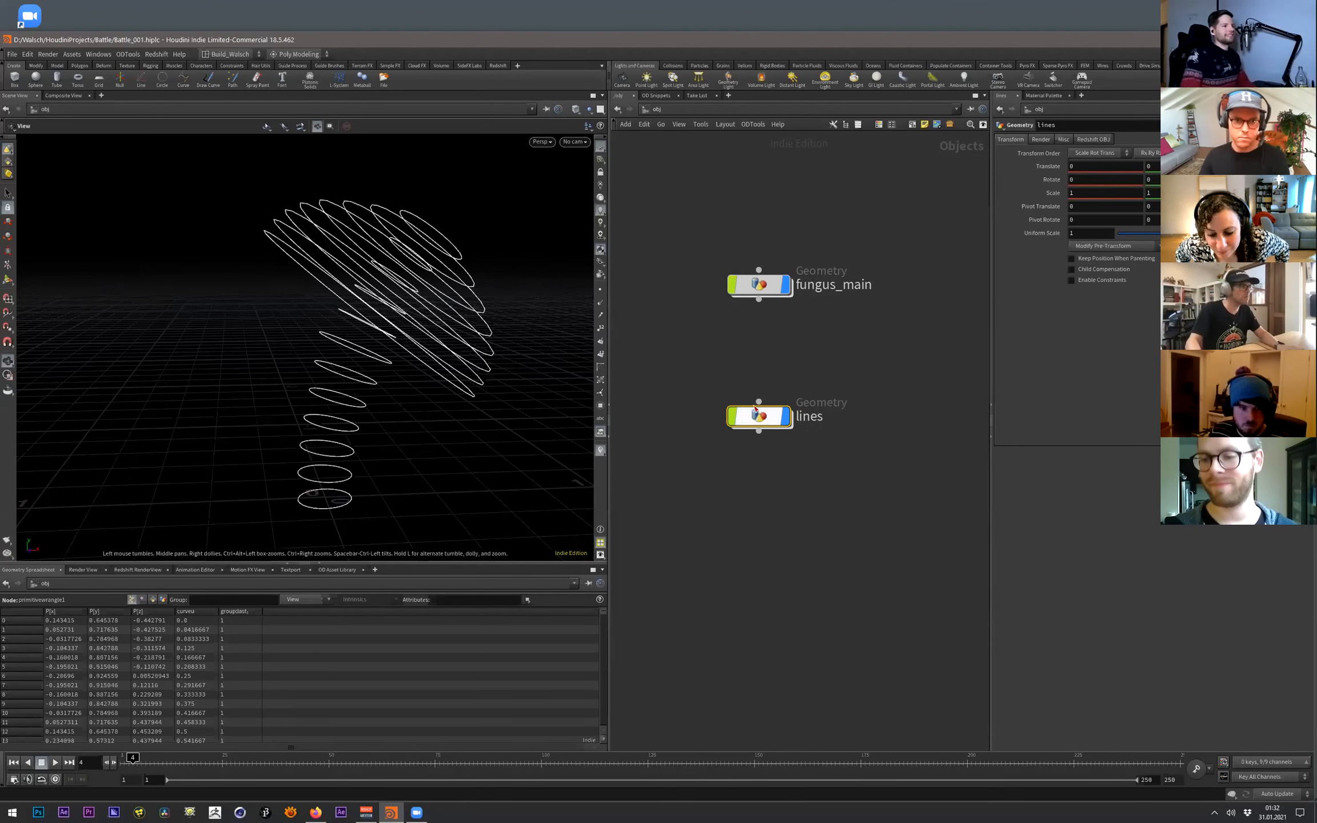
left_click(1063, 138)
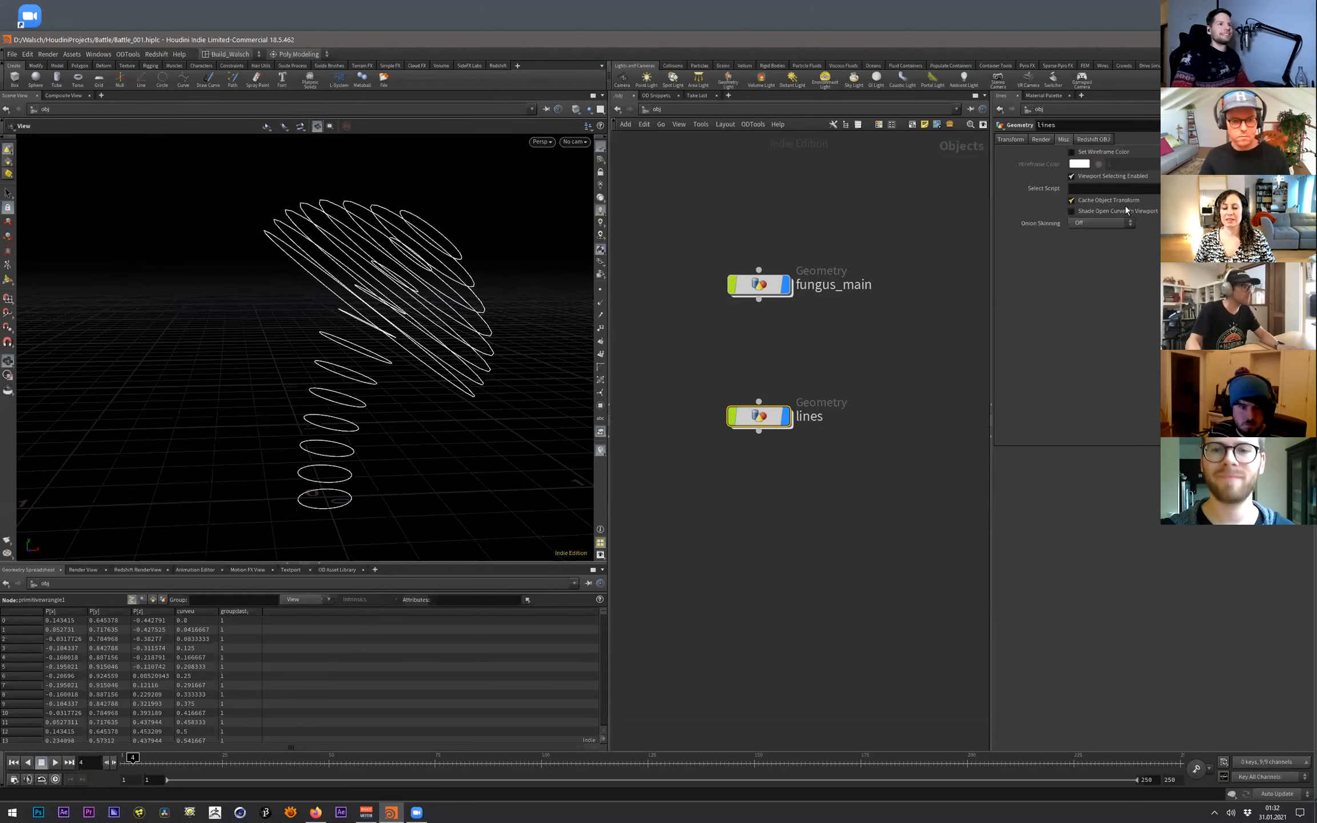
- Inside the lines object, add an Object Merge node that brings in the ring lines from fungus_main
double_click(764, 414)
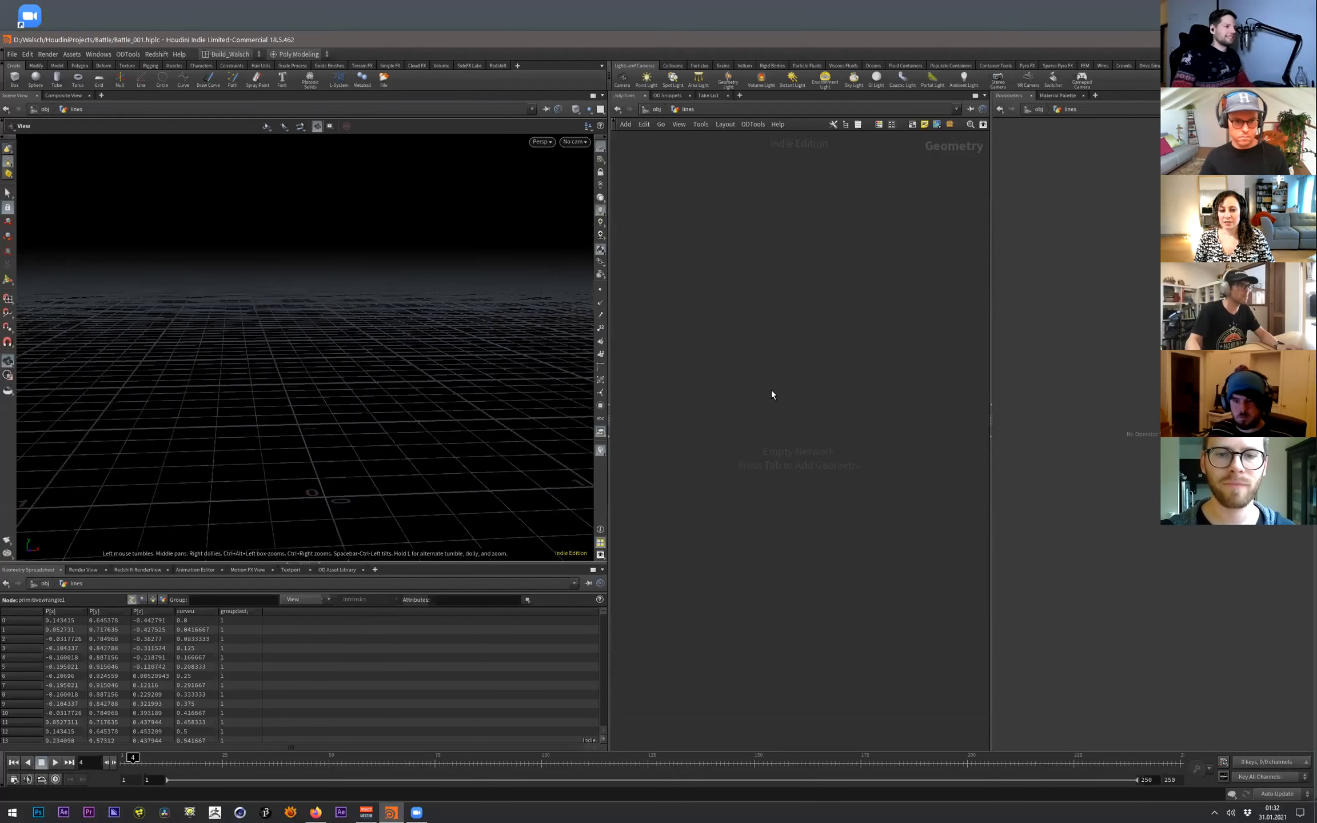
key("Tab")
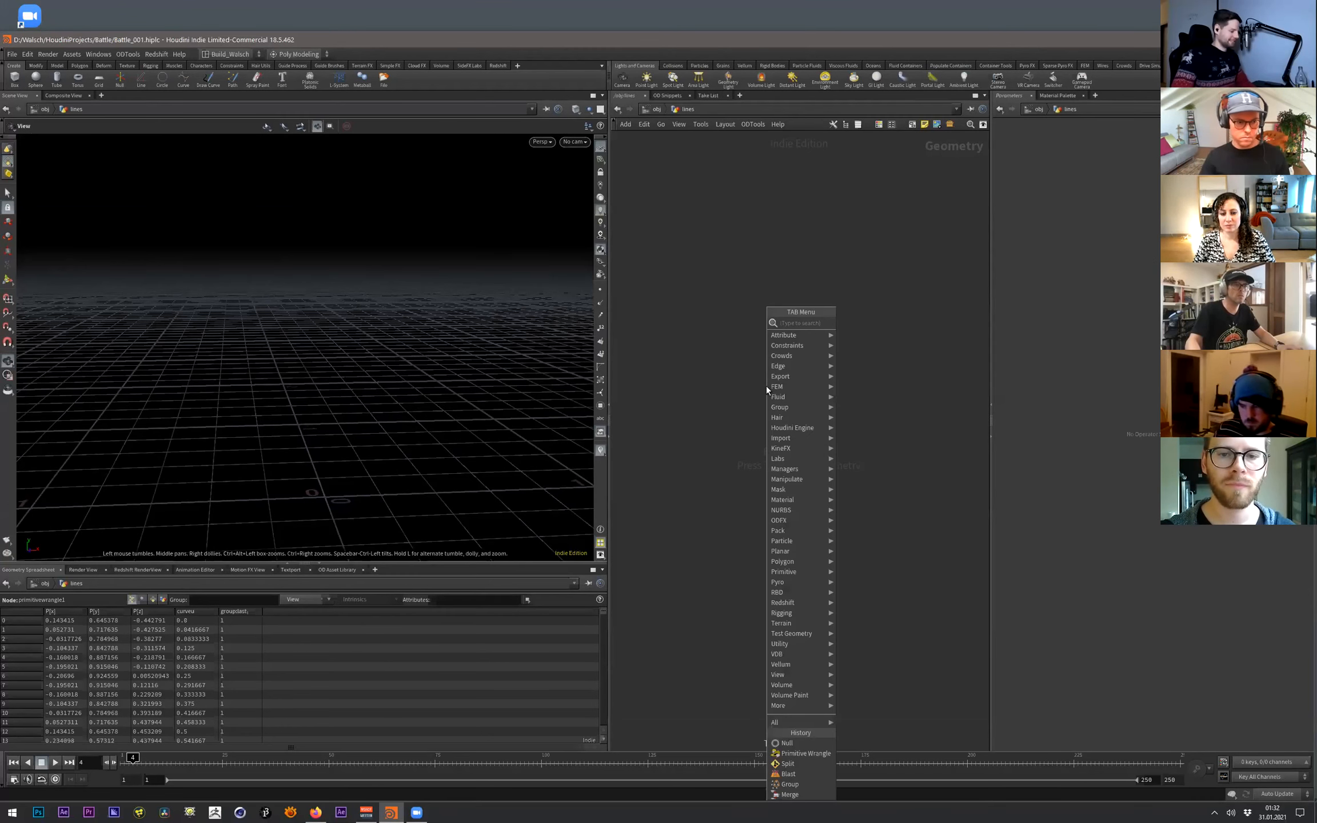
type("obj me")
key("Return")
left_click(767, 386)
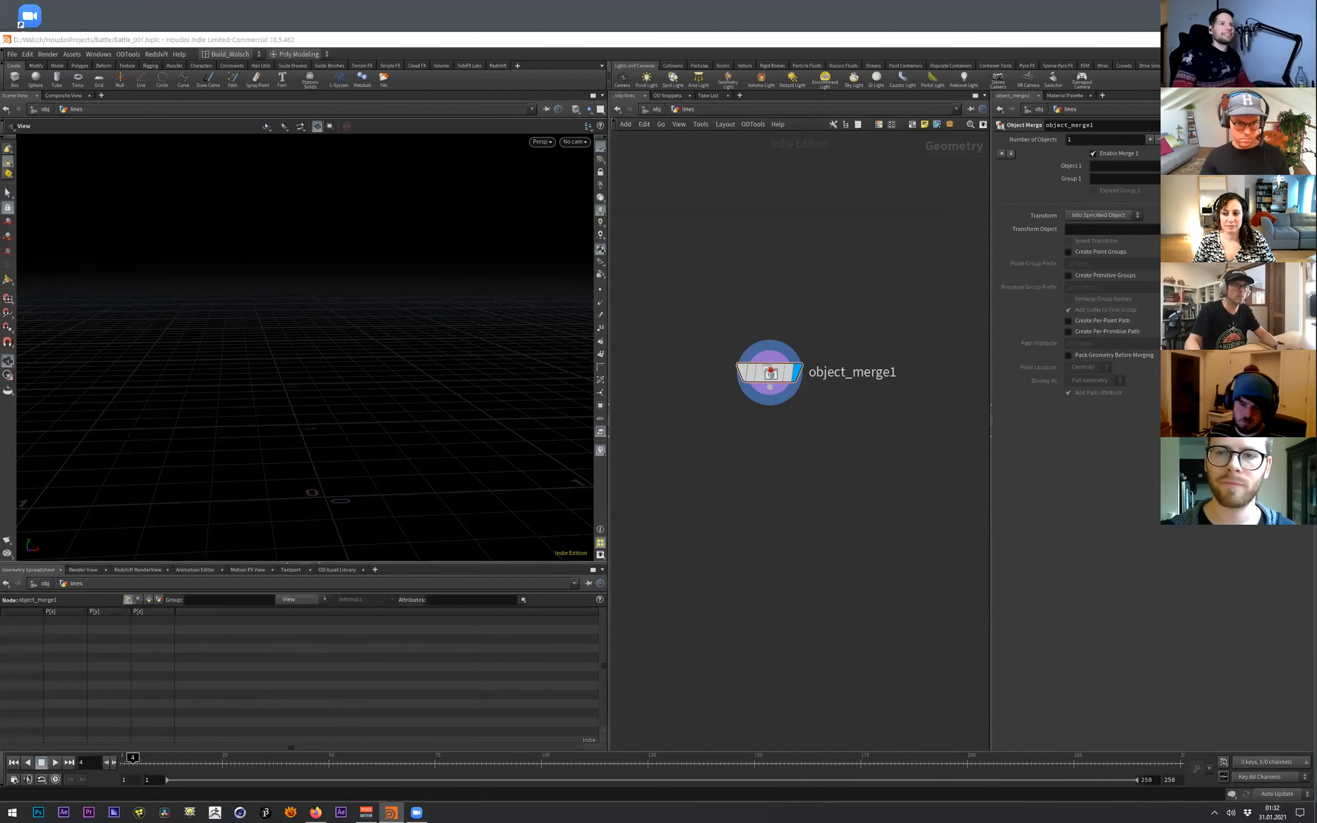
left_click_drag(762, 369, 780, 329)
scroll(398, 349, "down", 2)
left_click_drag(399, 349, 618, 517)
key("u")
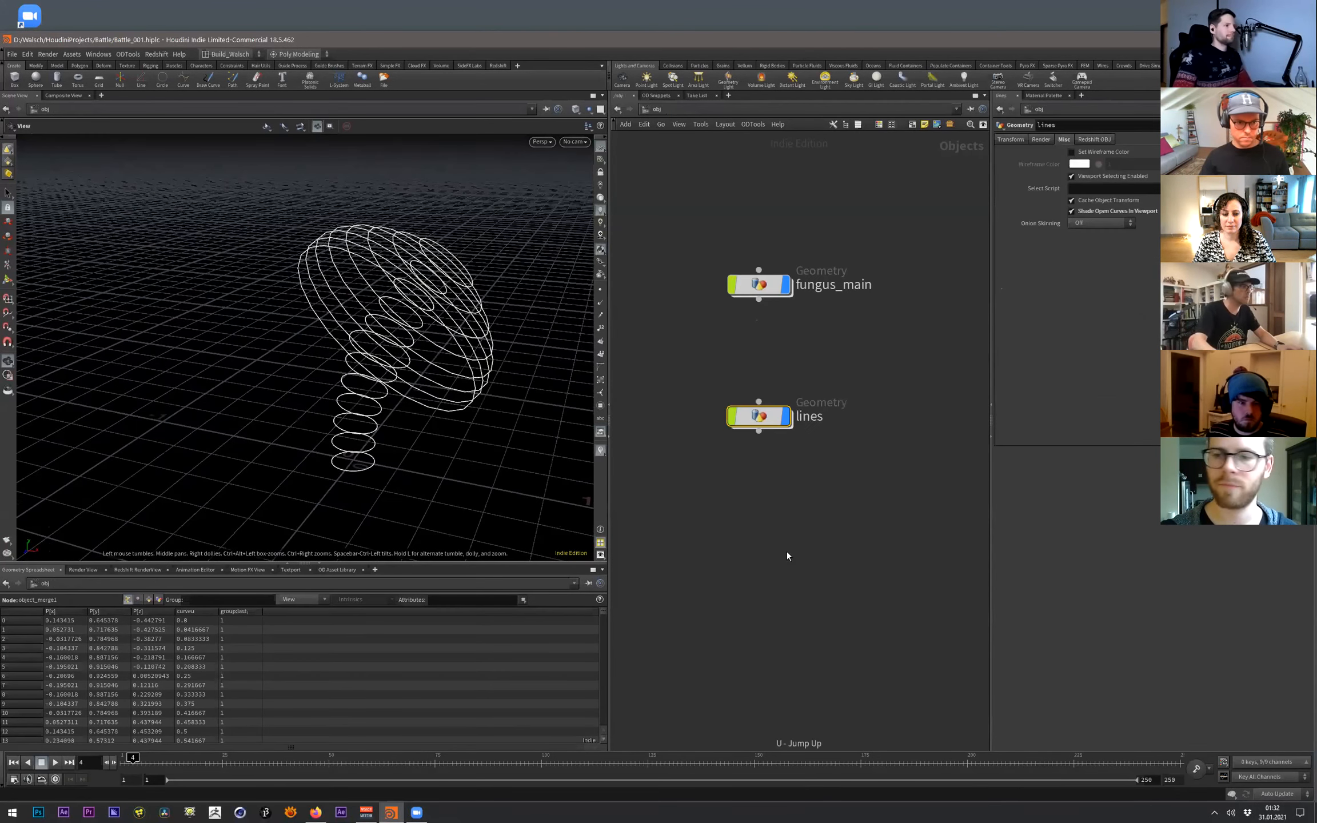
- Inside fungus_main, display the mushroom null and save the scene
double_click(759, 284)
middle_click_drag(972, 537, 836, 405)
left_click(890, 323)
key("ctrl+s")
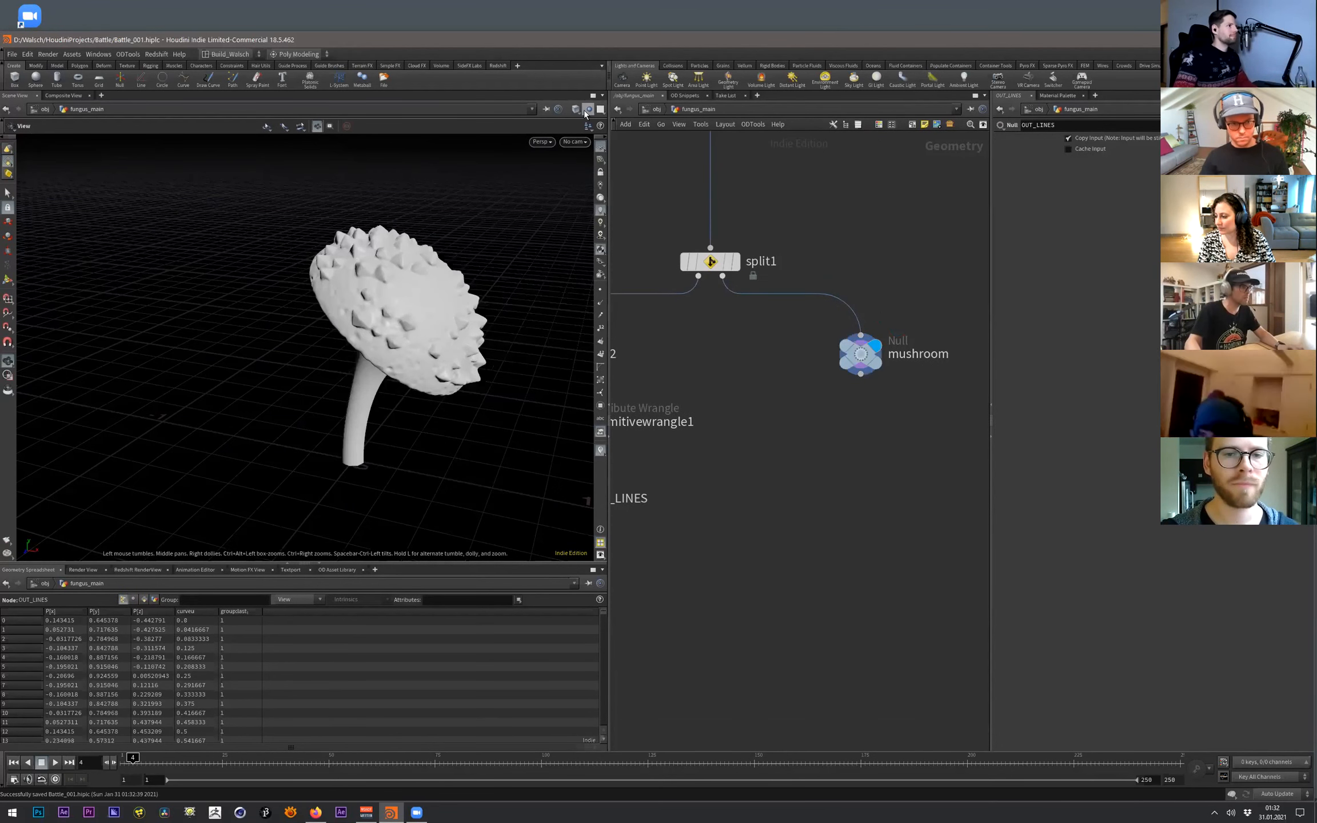
- Show the other objects in the viewport so the rings appear with the mushroom, and view it from the side
left_click(589, 109)
left_click(601, 137)
left_click_drag(371, 411, 441, 307)
middle_click_drag(344, 396, 390, 333)
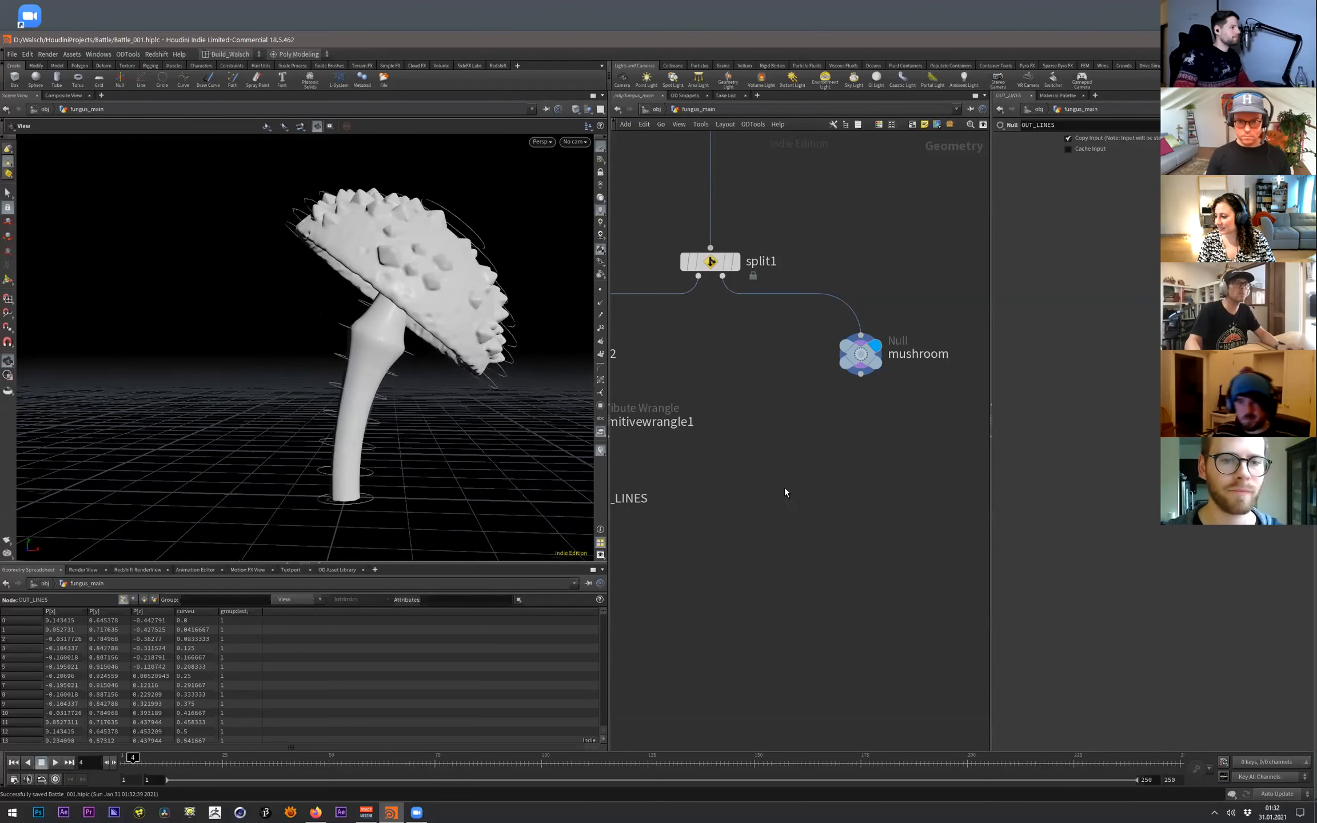
- Rename primitivewrangle1 to carve and color the node red
middle_click_drag(712, 468, 938, 460)
middle_click_drag(906, 518, 828, 512)
left_click_drag(837, 453, 727, 400)
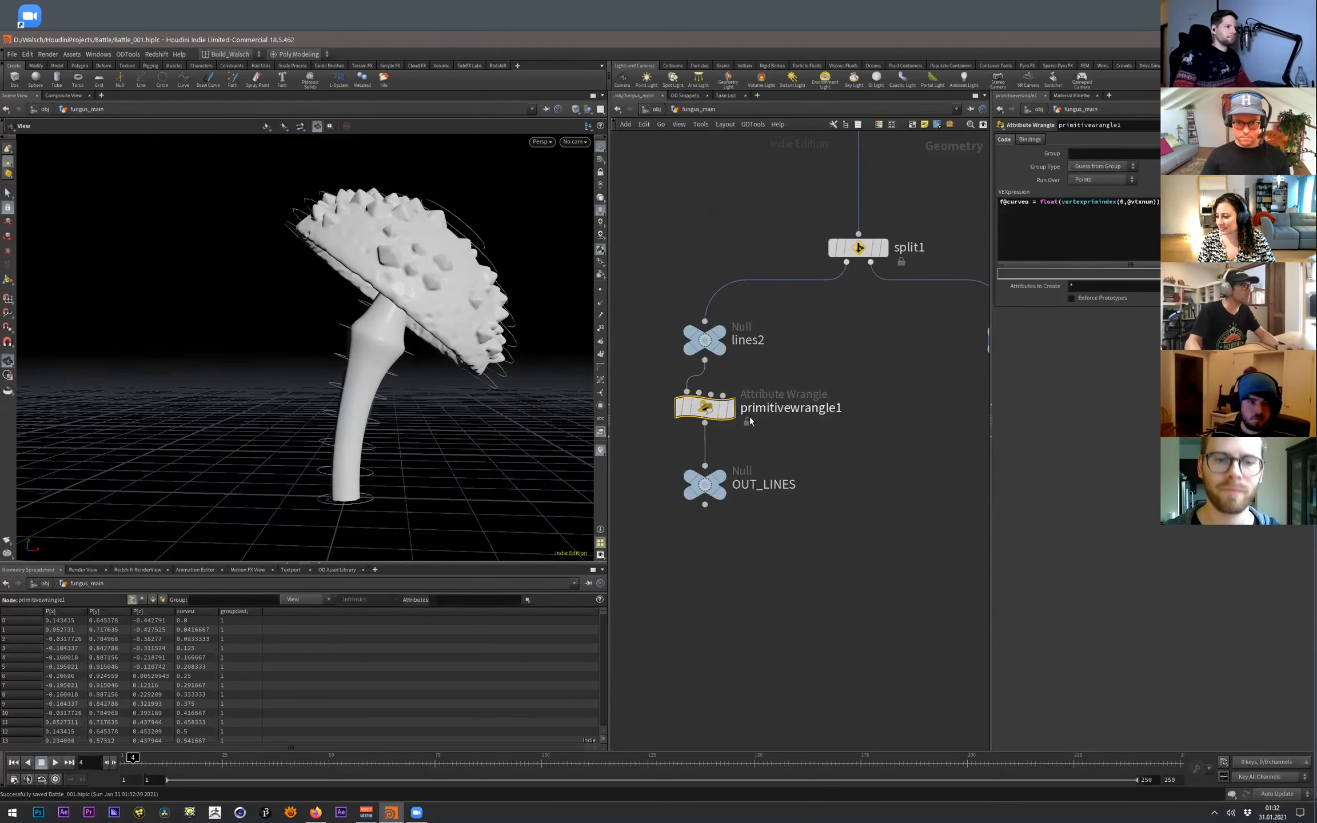
double_click(806, 408)
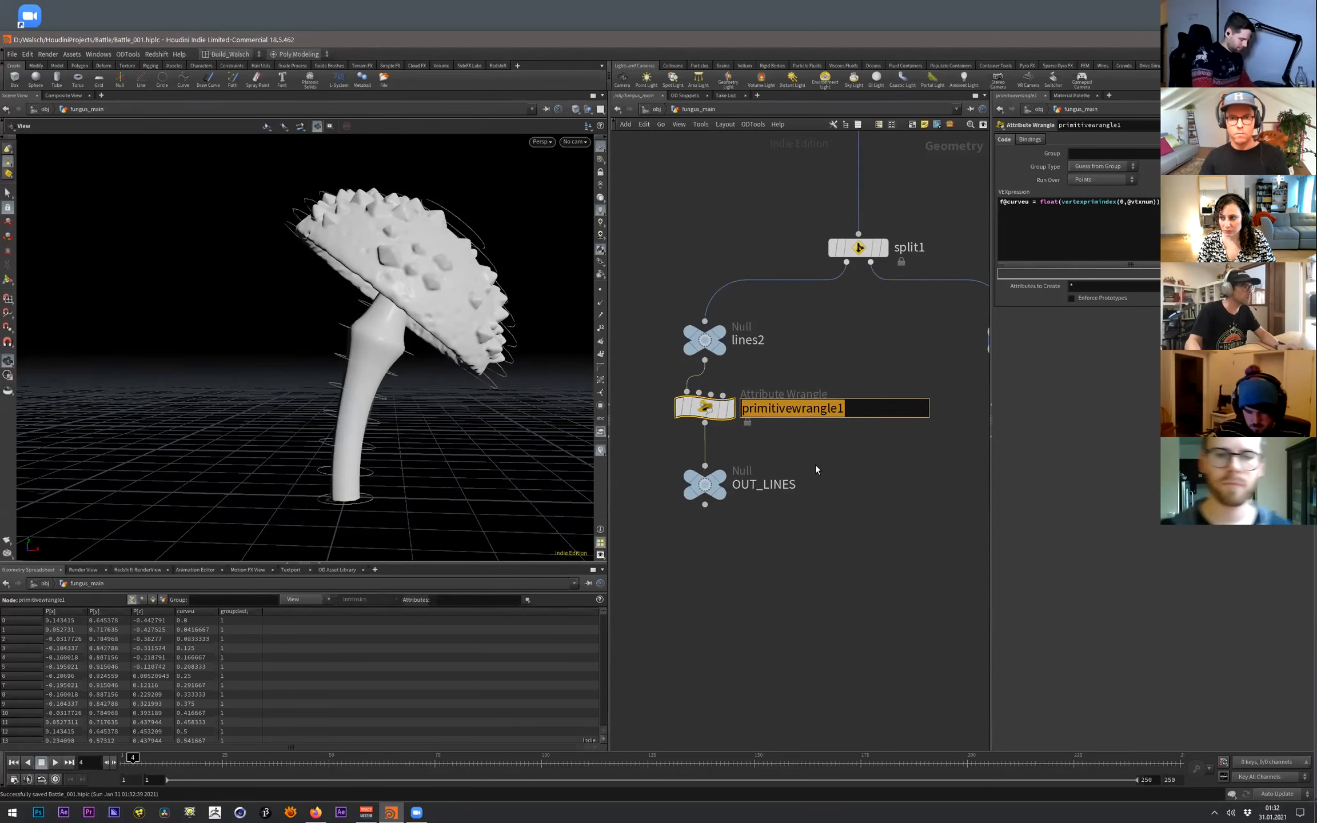
key("BackSpace")
type("carev")
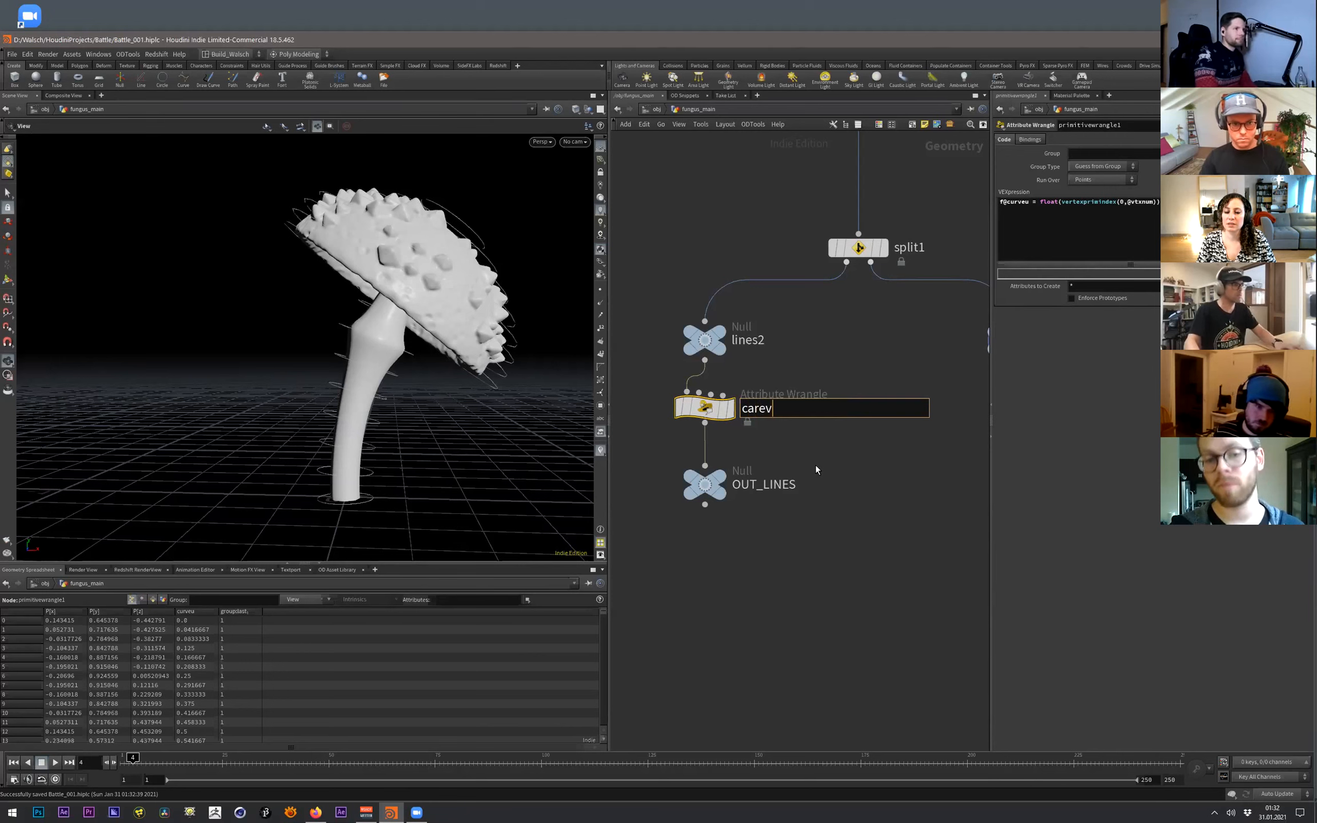
key("BackSpace")
key("BackSpace")
type("ve")
key("Return")
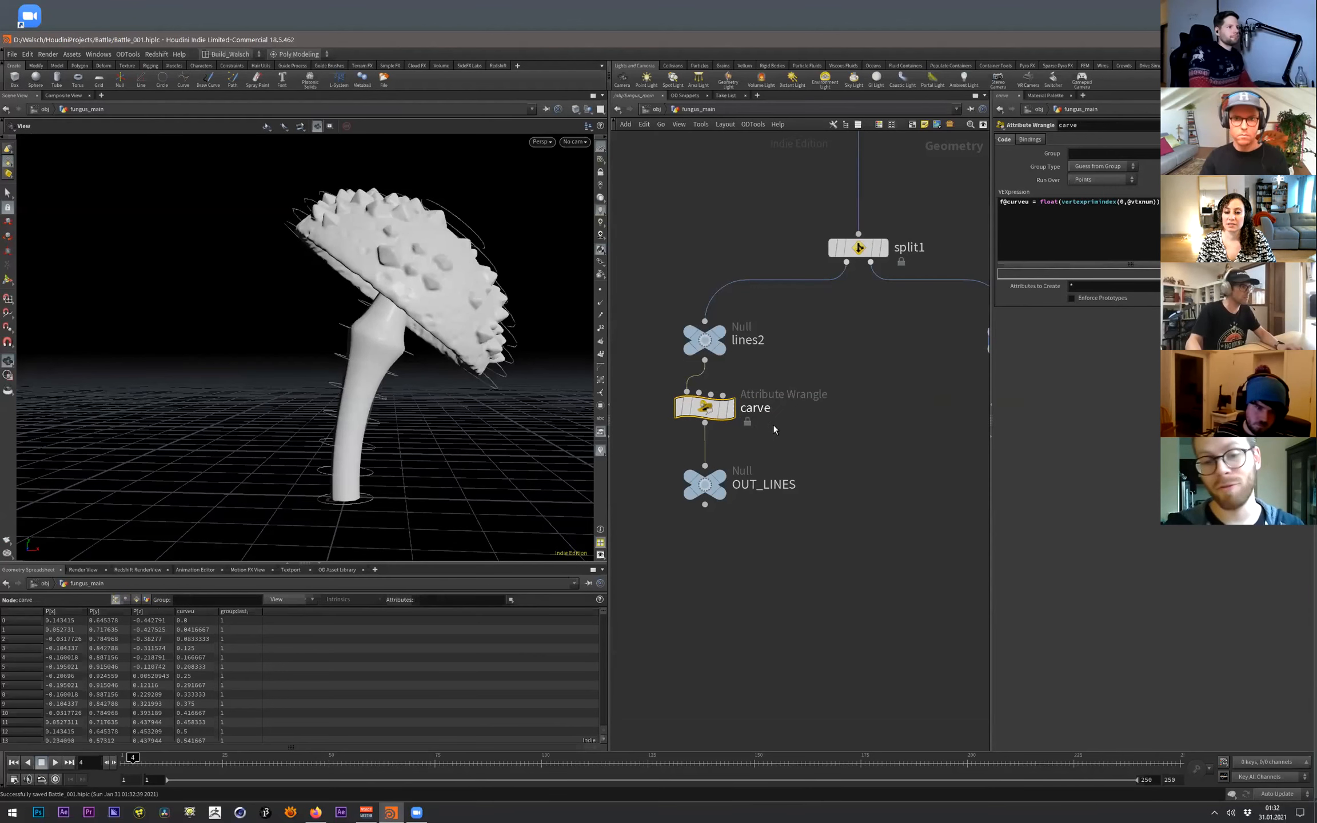
key("c")
left_click(935, 680)
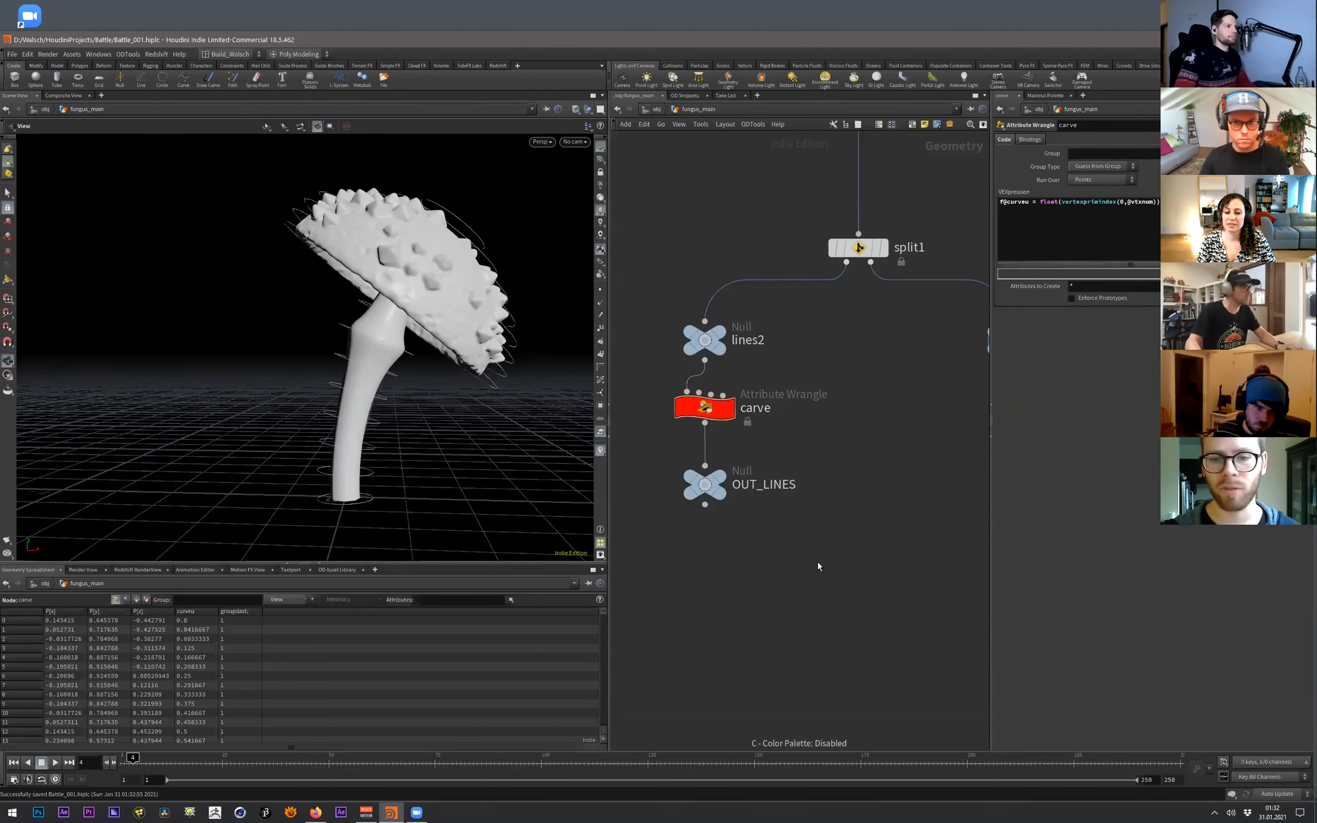
- Add the line f@width = chramp("width",f@curveu); below the curveu expression in the carve wrangle
scroll(818, 566, "down", 2)
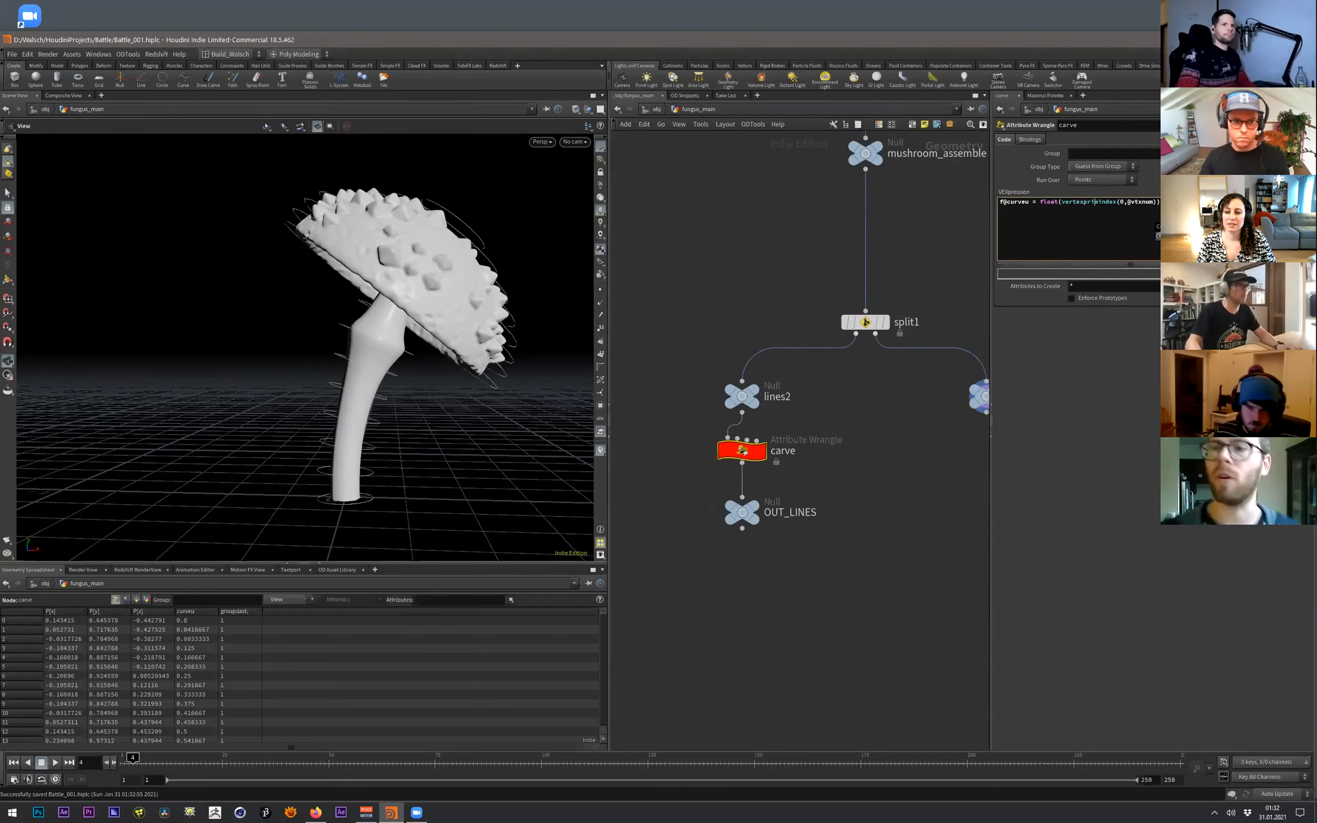
type("/fl")
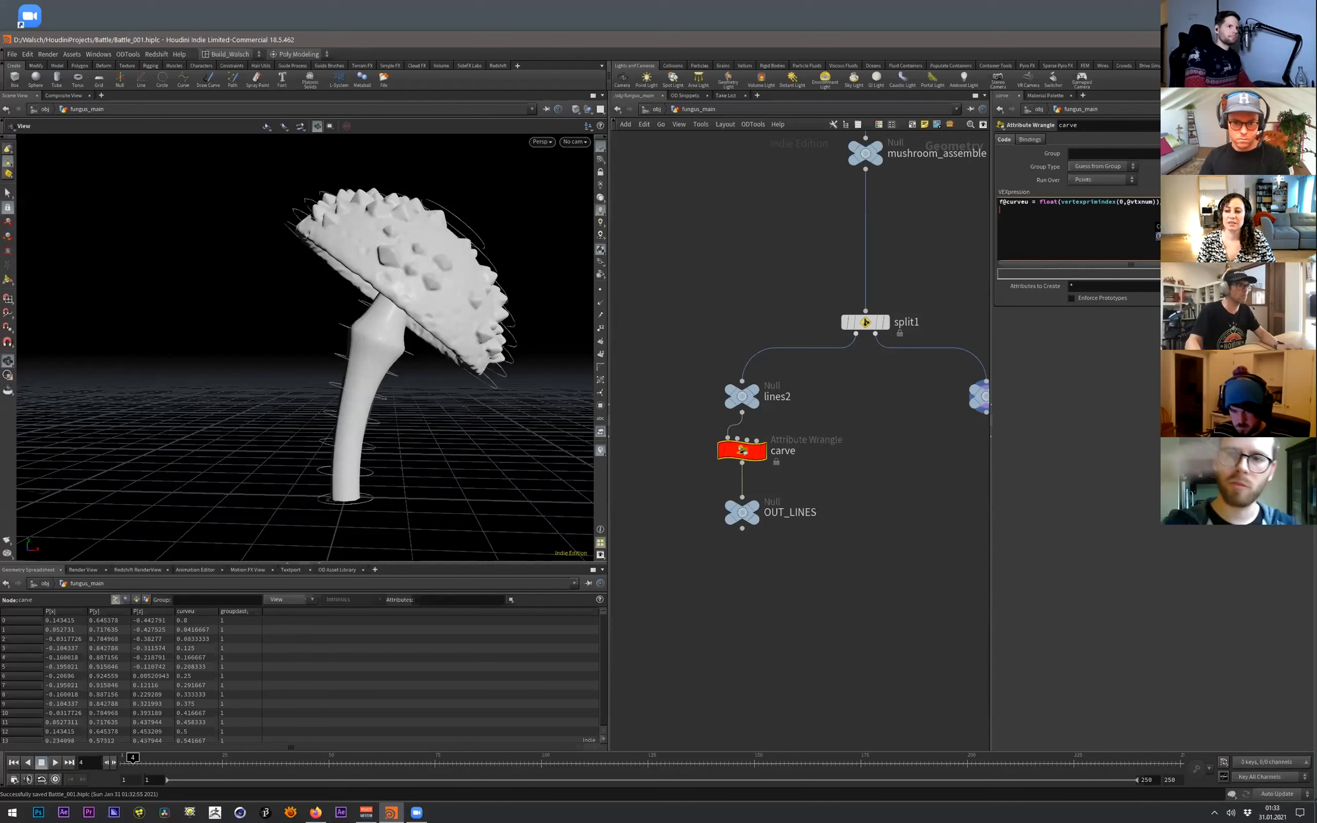
type("f@widthg")
key("BackSpace")
type("= ")
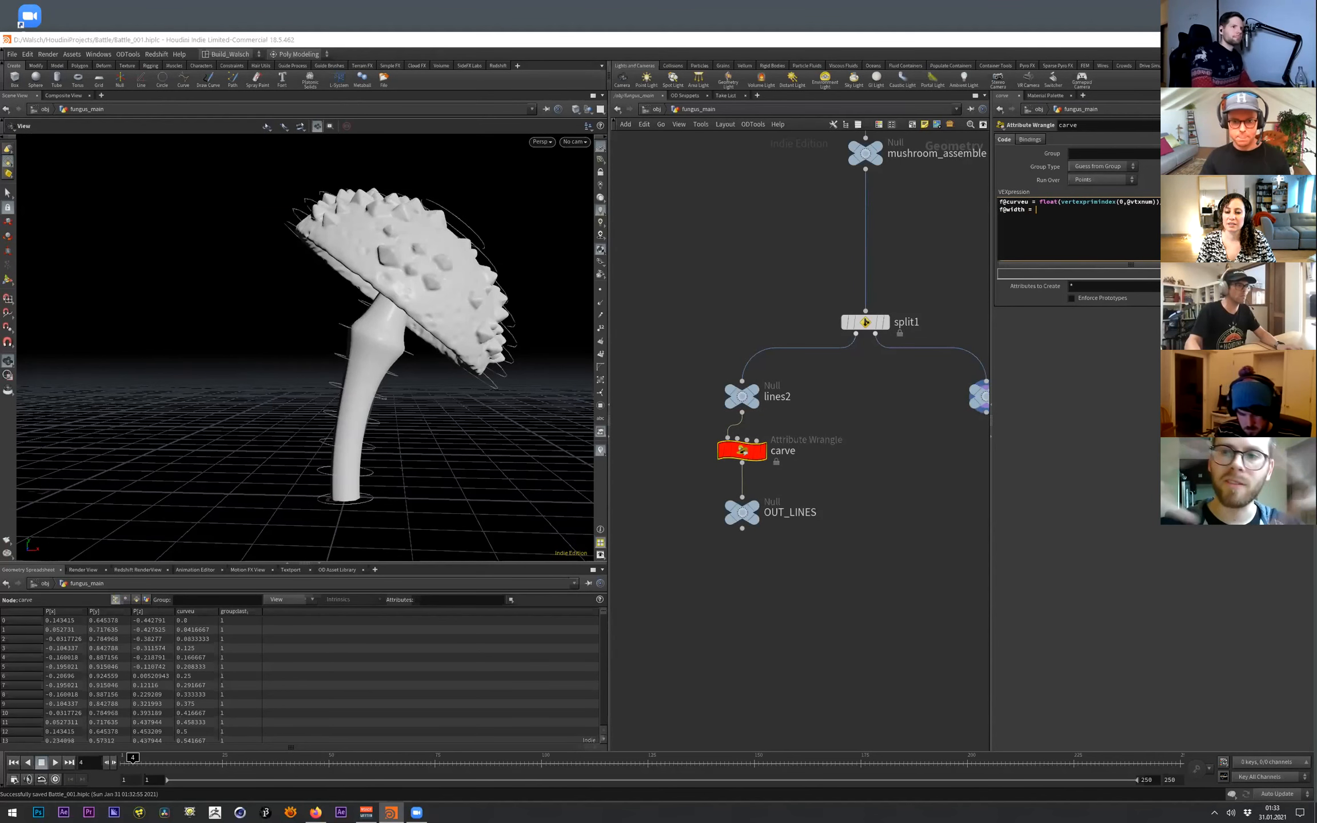
type("chramp")
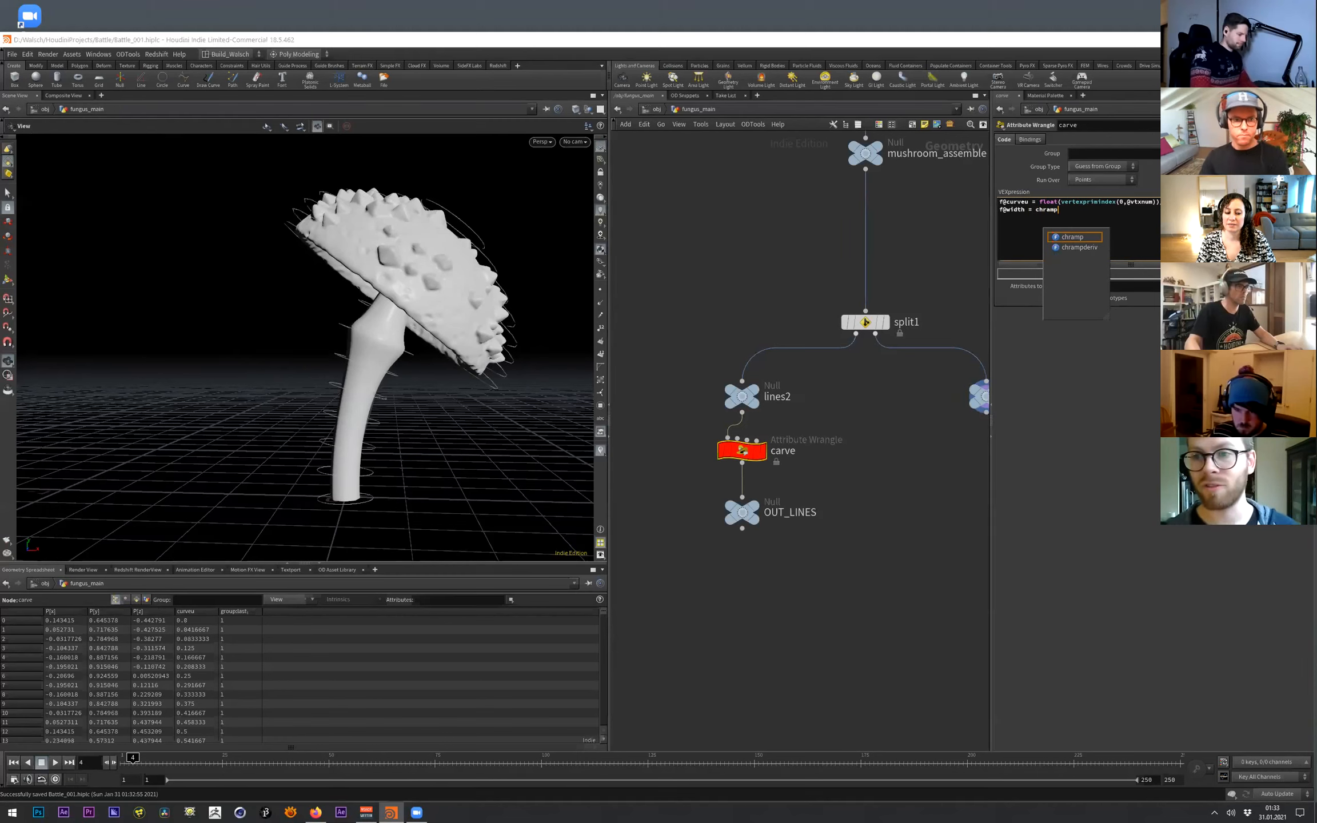
type("(\"width")
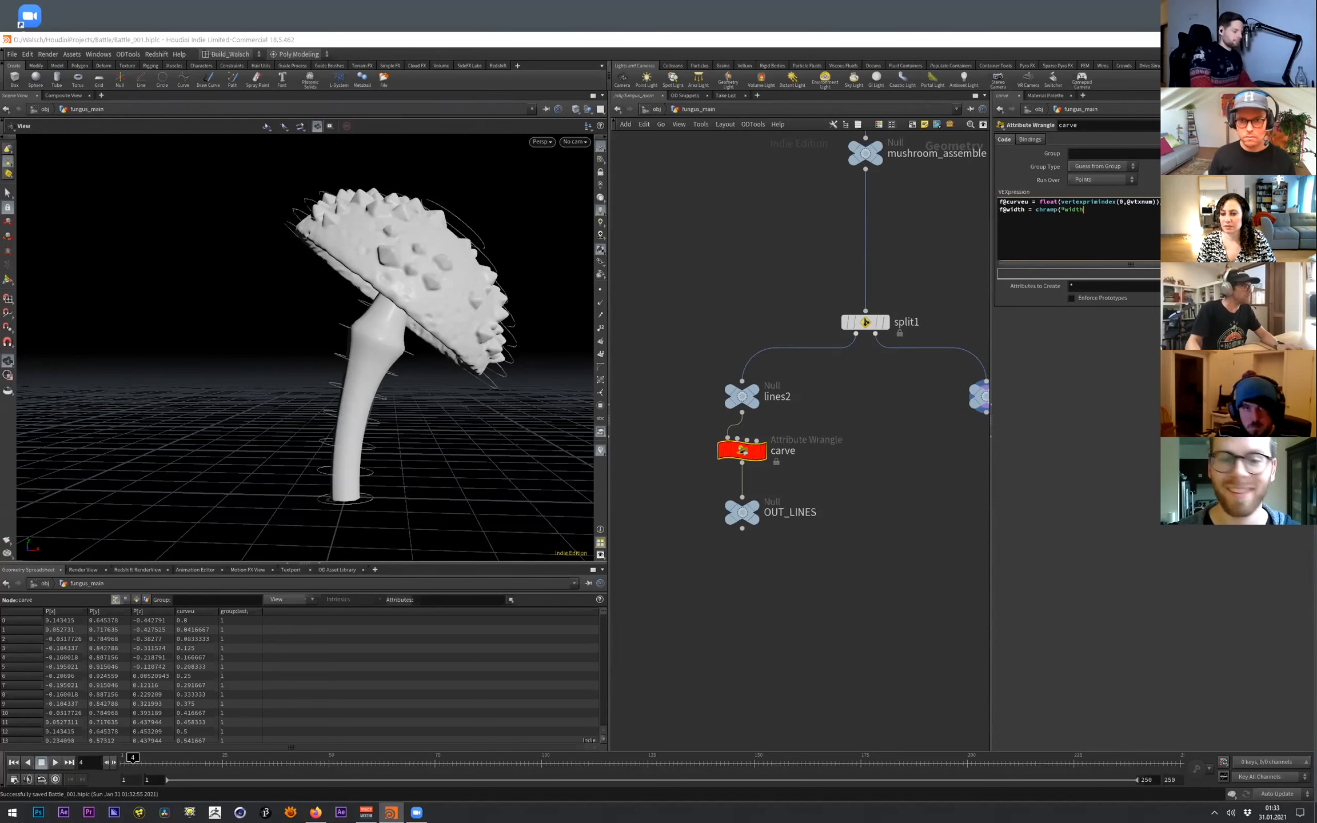
type("\",f@c")
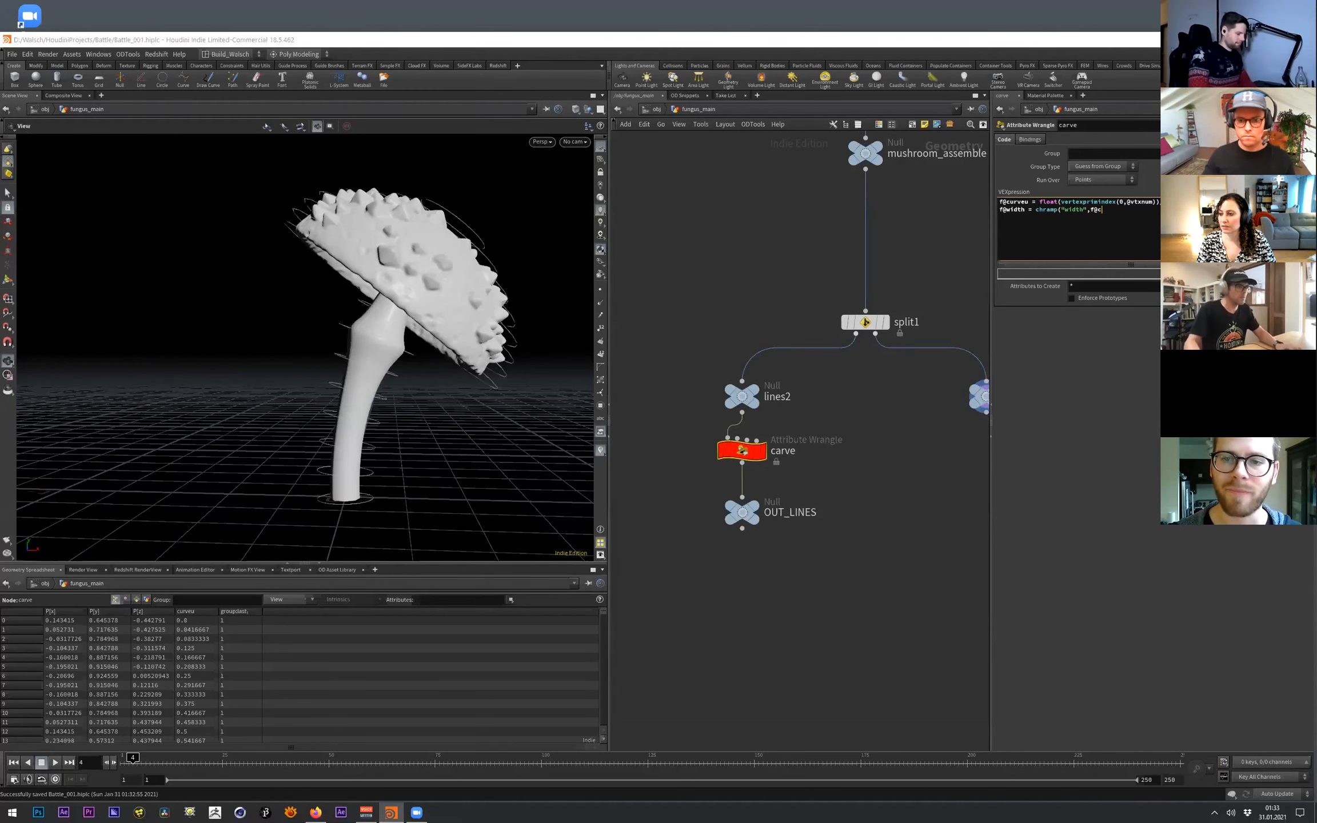
type("urveu);")
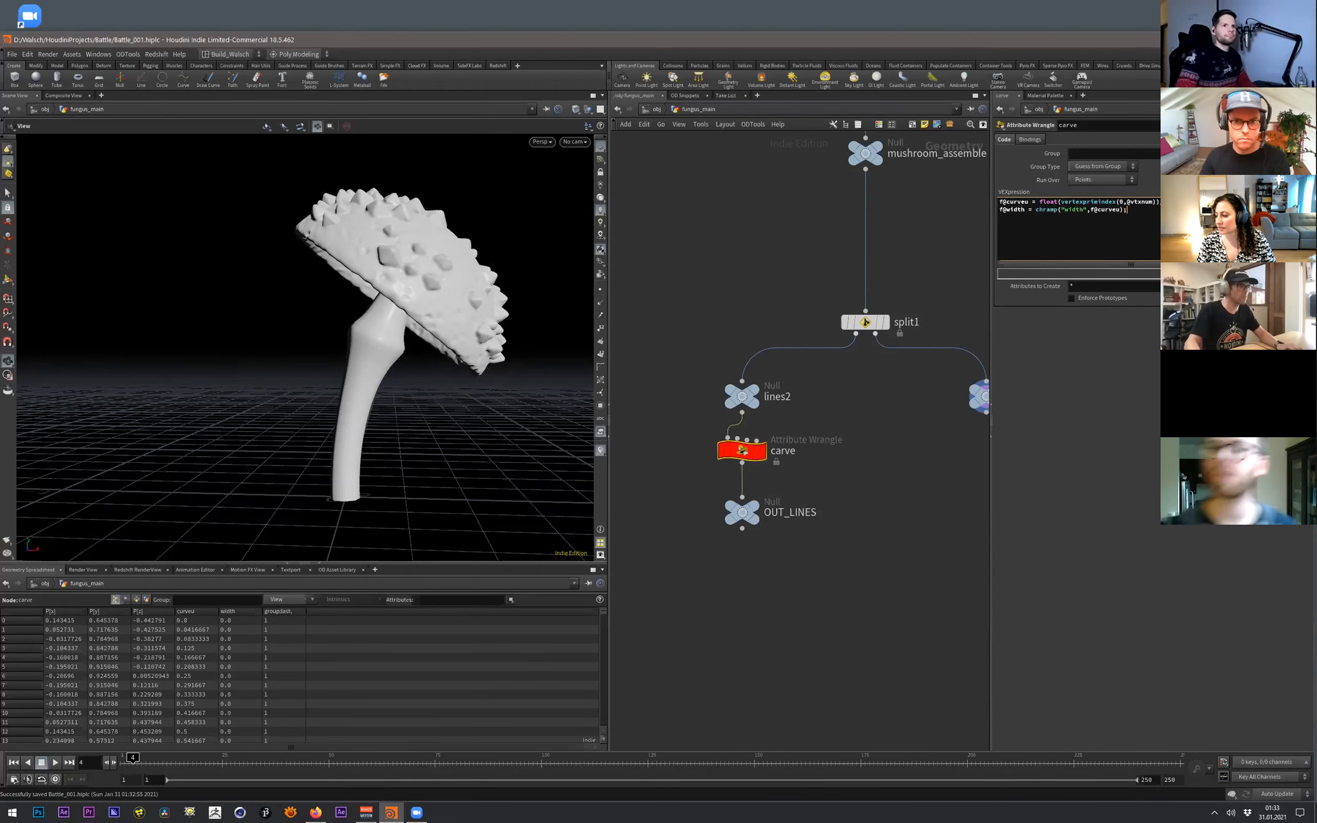
- Create the width ramp parameter on the carve wrangle and multiply the f@width ramp expression by chf("mult")
left_click(1125, 210)
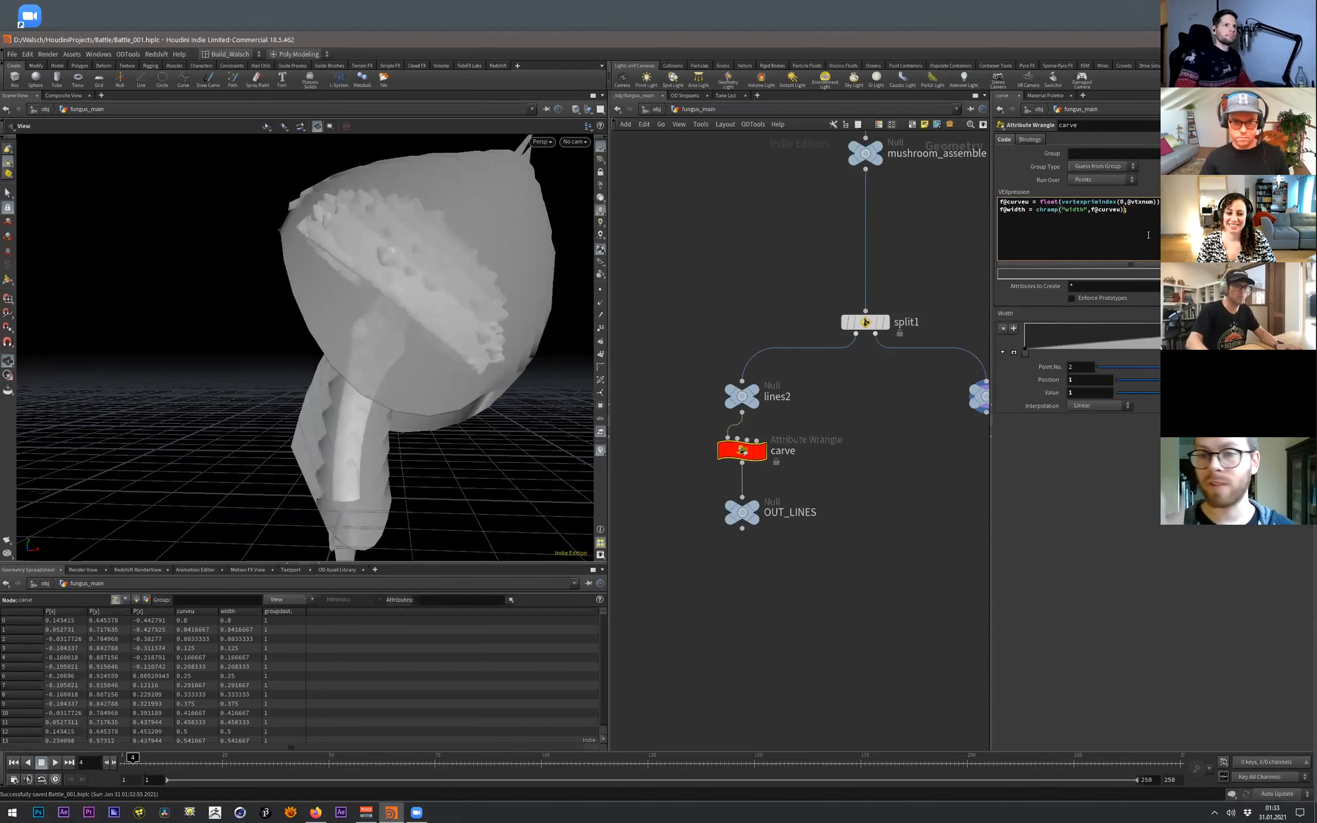
type("*")
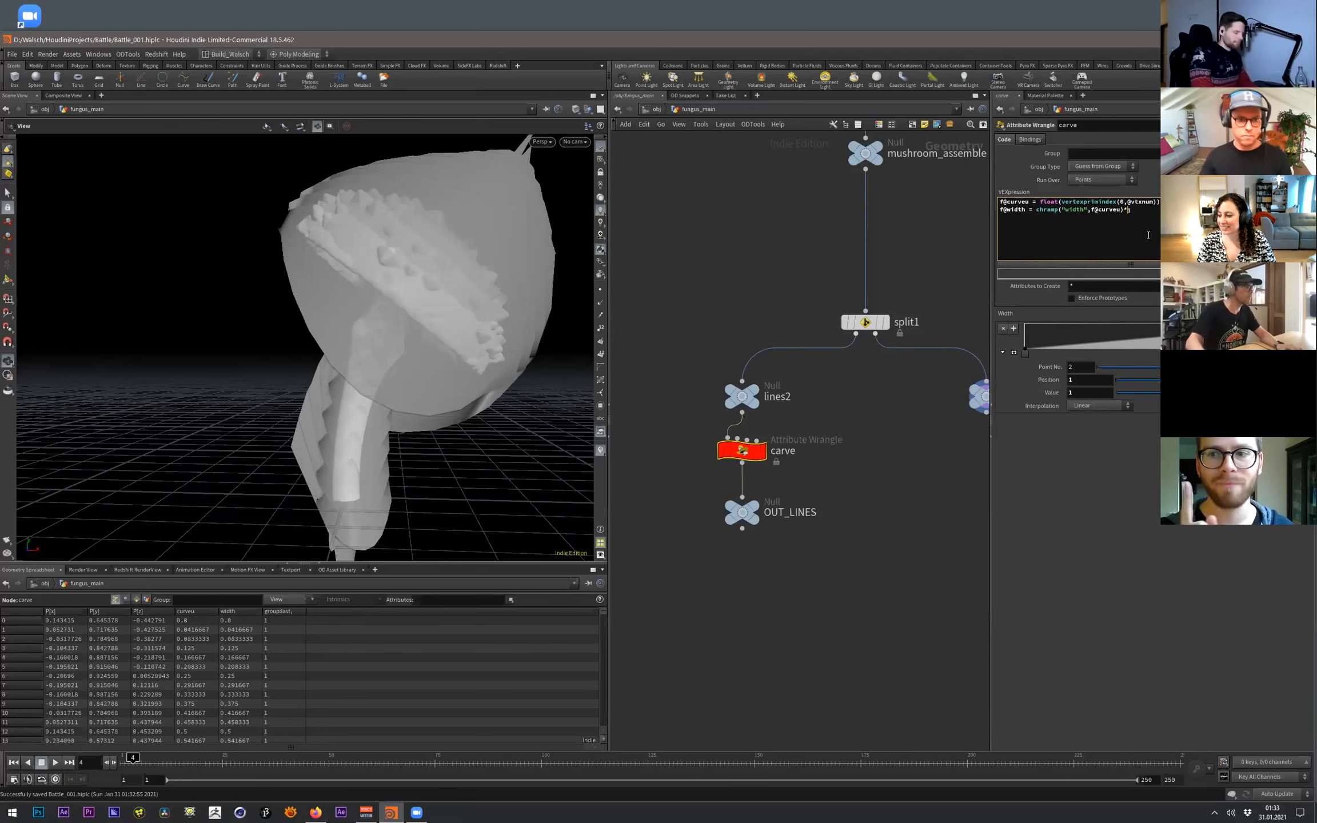
type("chf(\"mult")
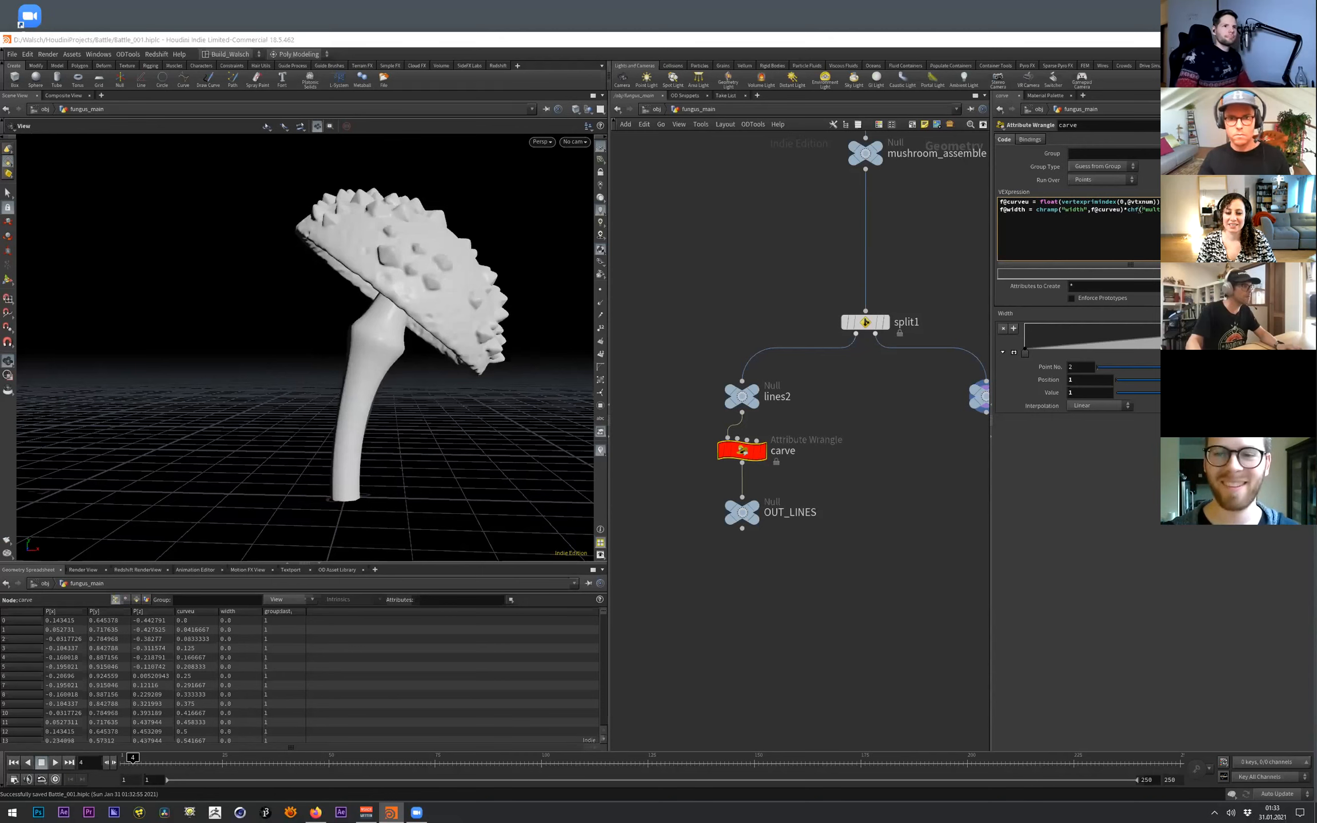
- Set the carve wrangle's width multiplier to 0.024, check the lines object at object level, and save the scene
mouse_move(1115, 421)
left_mouse_down()
mouse_move(1136, 424)
mouse_move(1119, 430)
left_mouse_up()
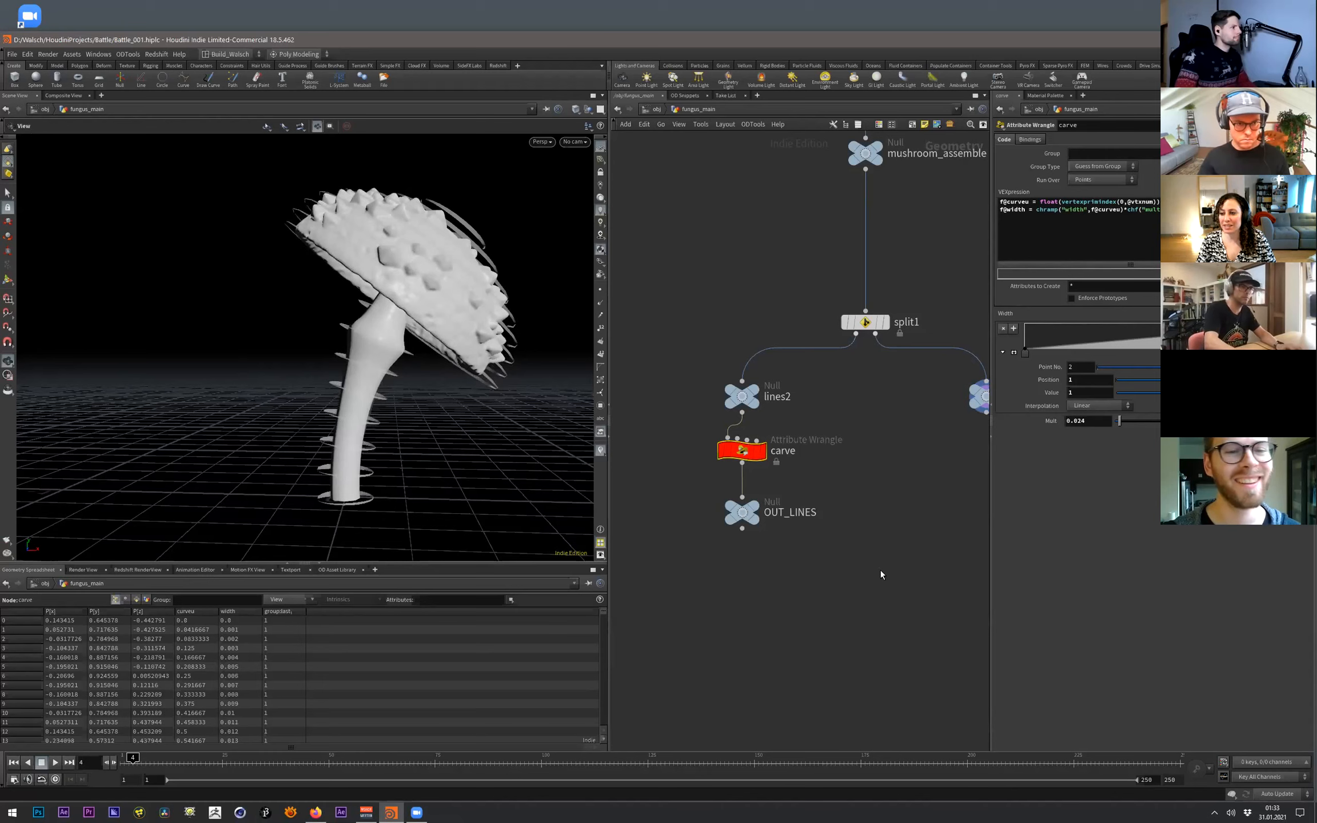
key("u")
left_click_drag(434, 343, 297, 421)
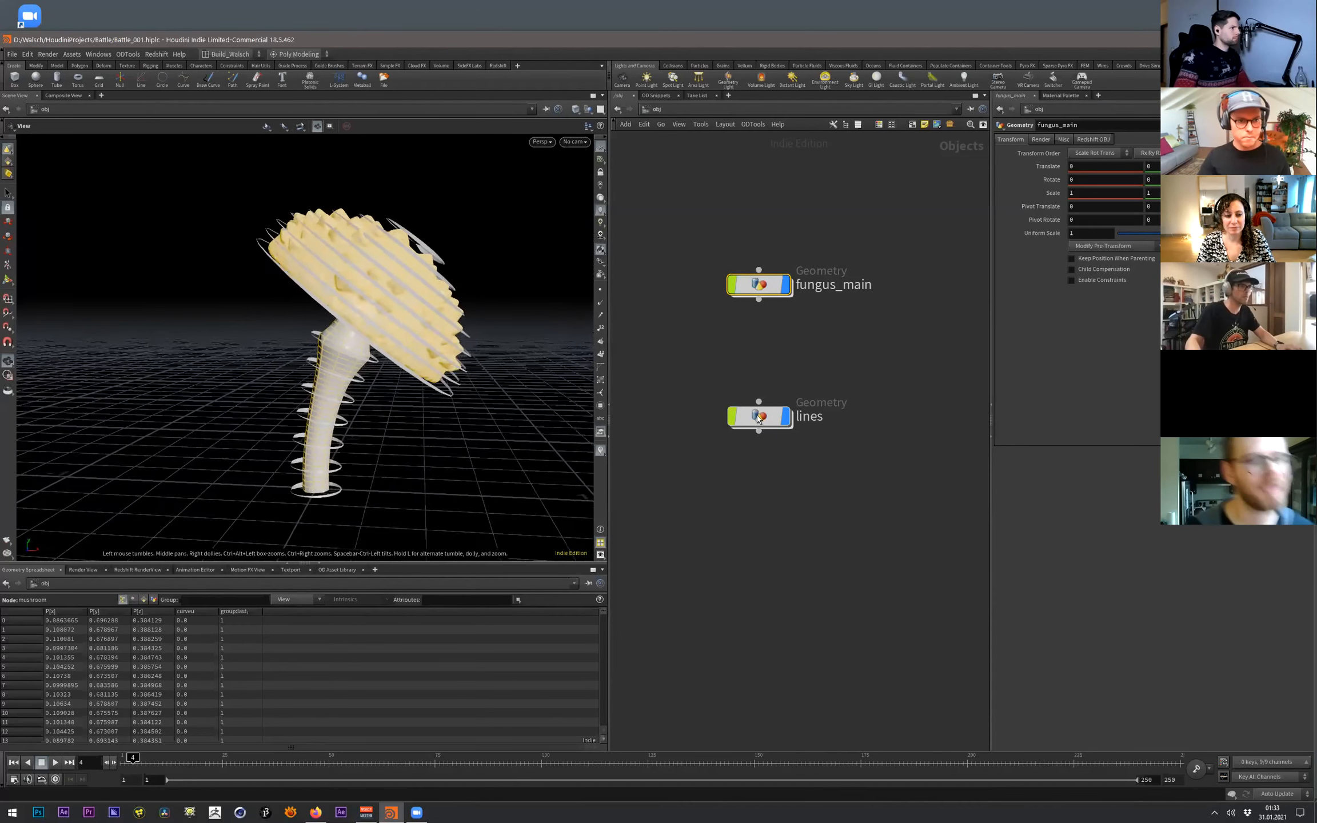
double_click(758, 416)
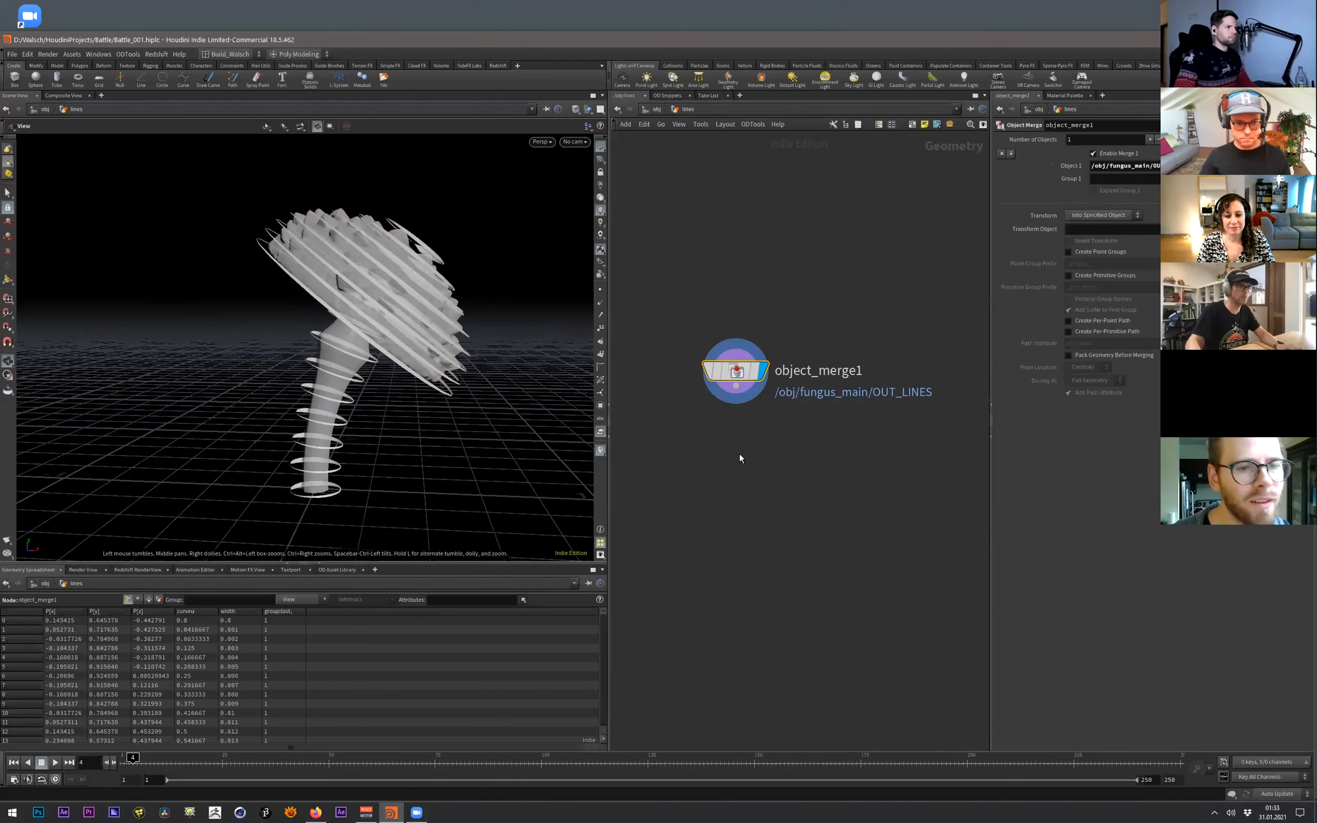
key("u")
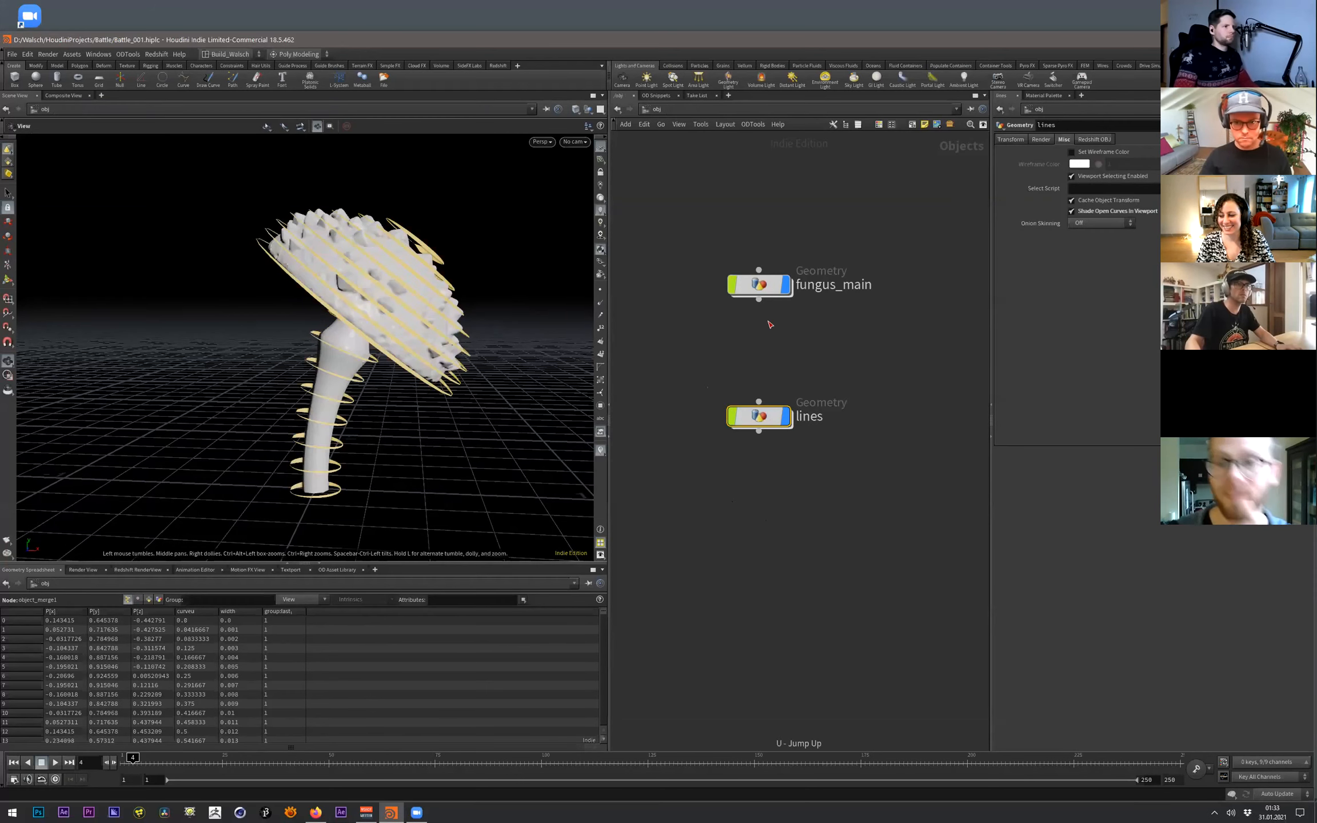
double_click(764, 293)
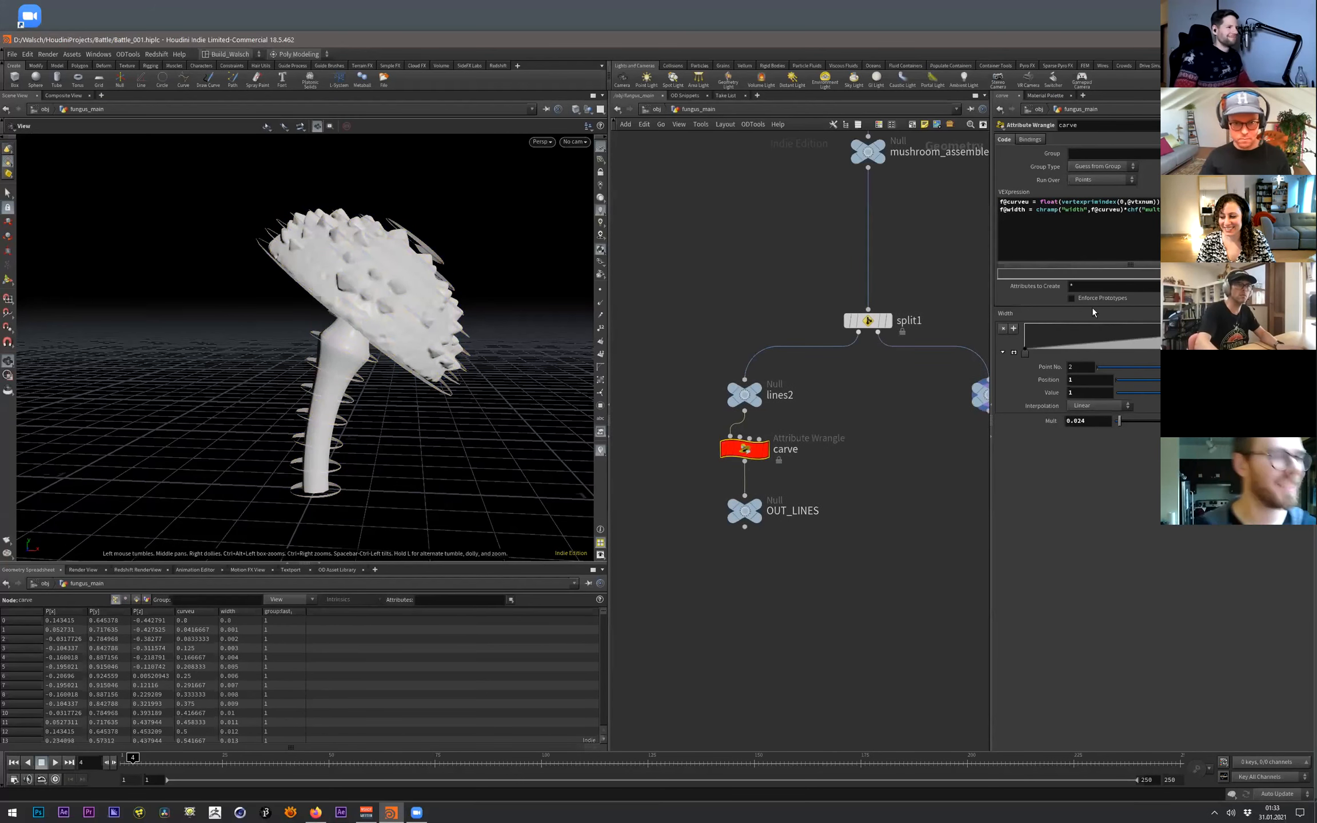
key("ctrl+s")
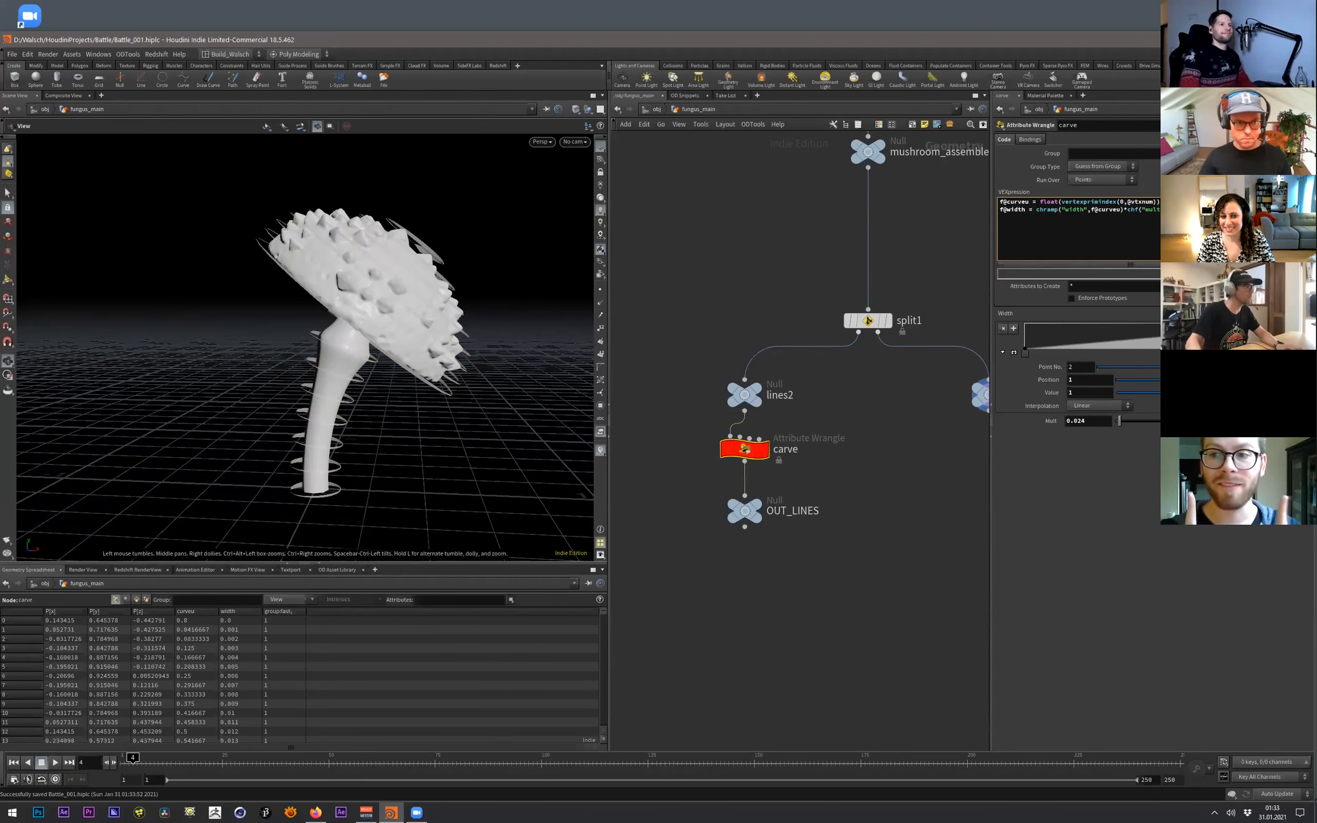
- Reshape the carve wrangle's width ramp by moving its end point inward and adding a point at position 0.688908 with value 0
left_click_drag(1309, 323, 1204, 324)
left_click(1221, 346)
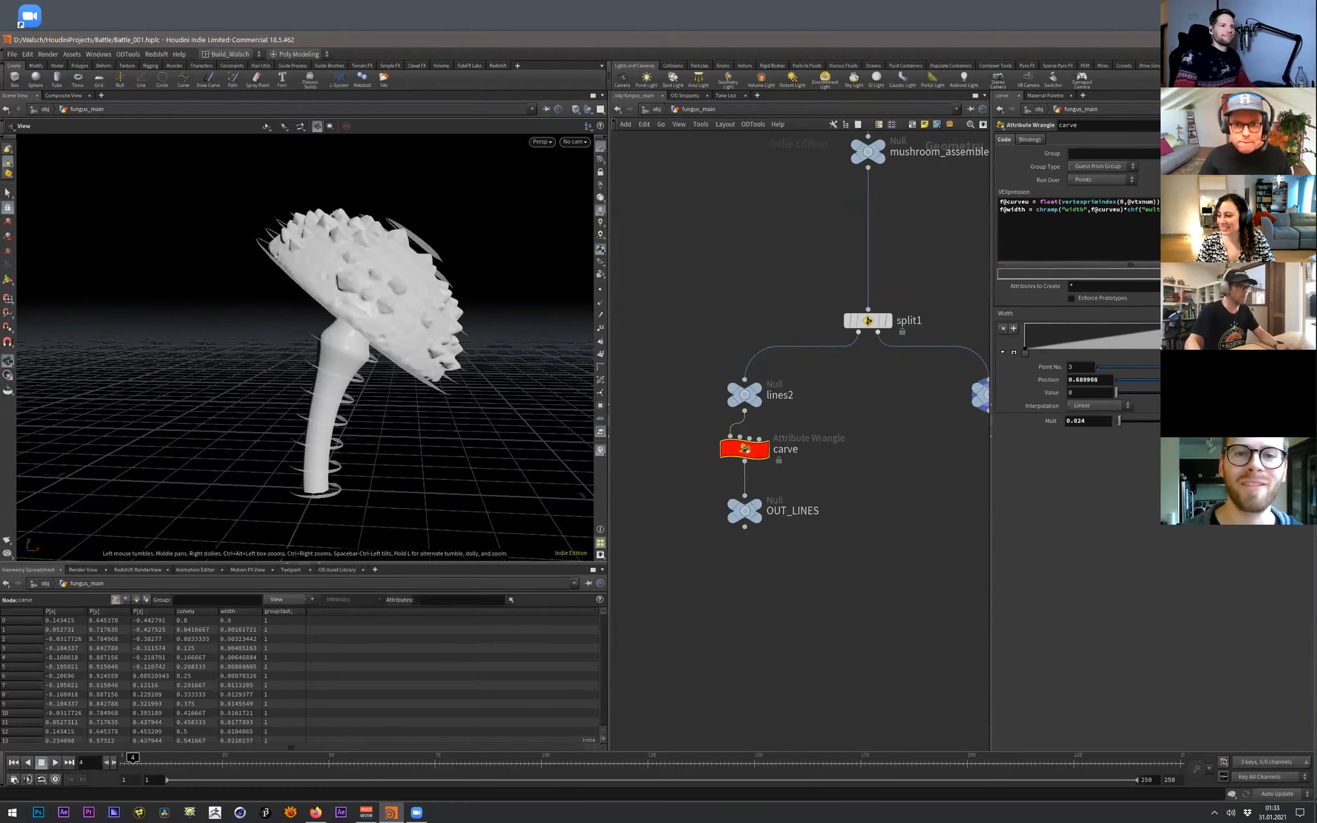
left_click_drag(1030, 353, 1057, 363)
left_click_drag(374, 352, 564, 382)
scroll(384, 334, "up", 5)
scroll(384, 334, "down", 3)
left_click_drag(384, 333, 440, 309)
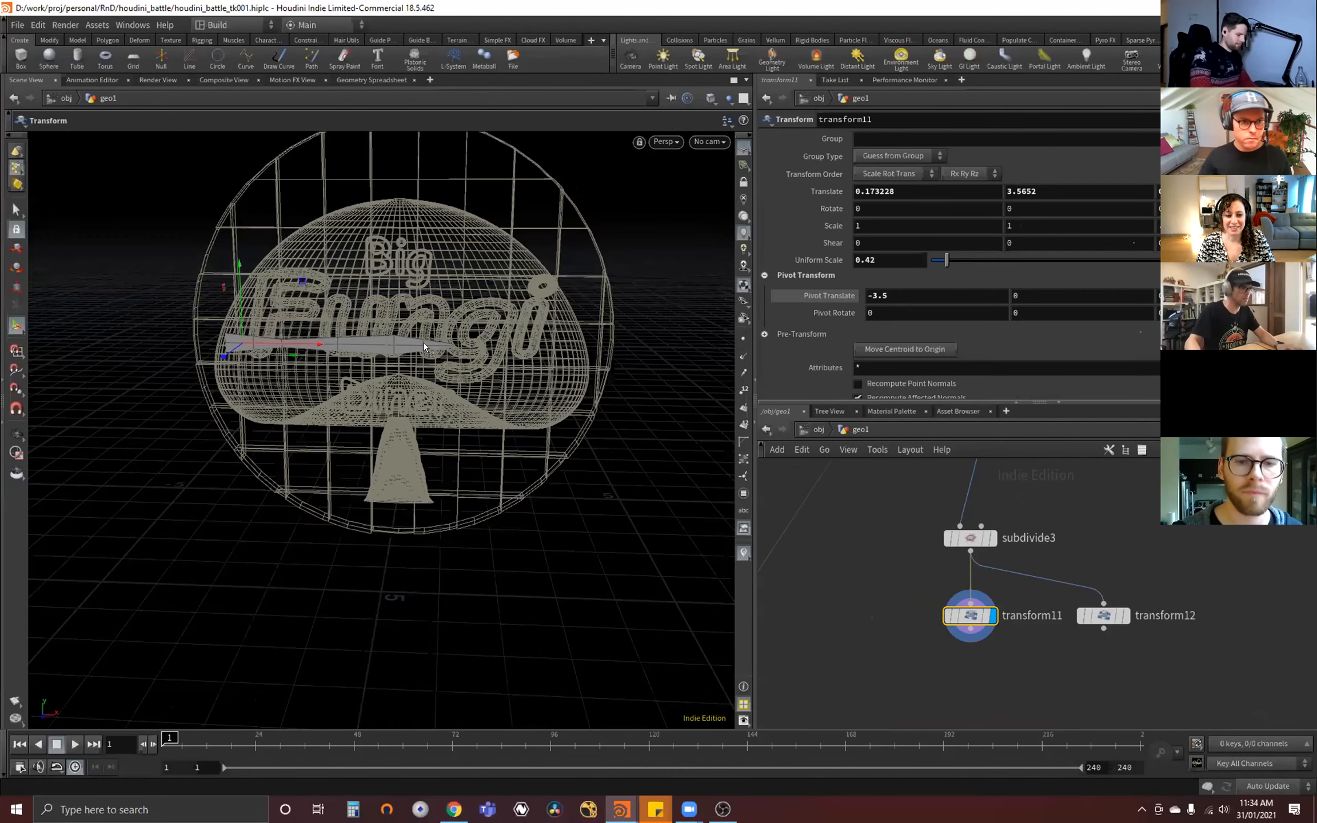
- Replace transform12 with a copy of transform11 and rotate it diagonally upward as the sign's other clock hand
middle_click_drag(1104, 631, 1057, 594)
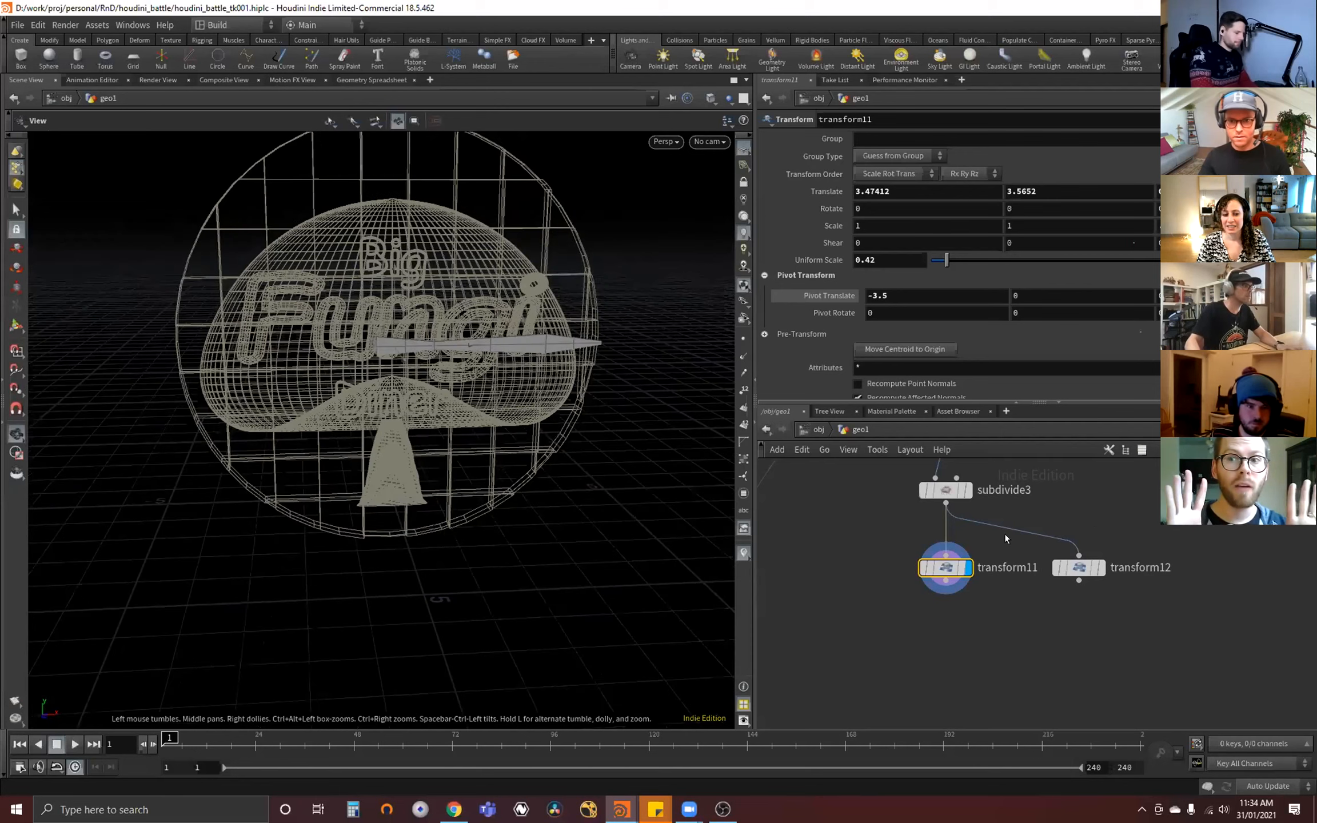
middle_click_drag(1071, 566, 1087, 536)
left_click(1087, 536)
key("Delete")
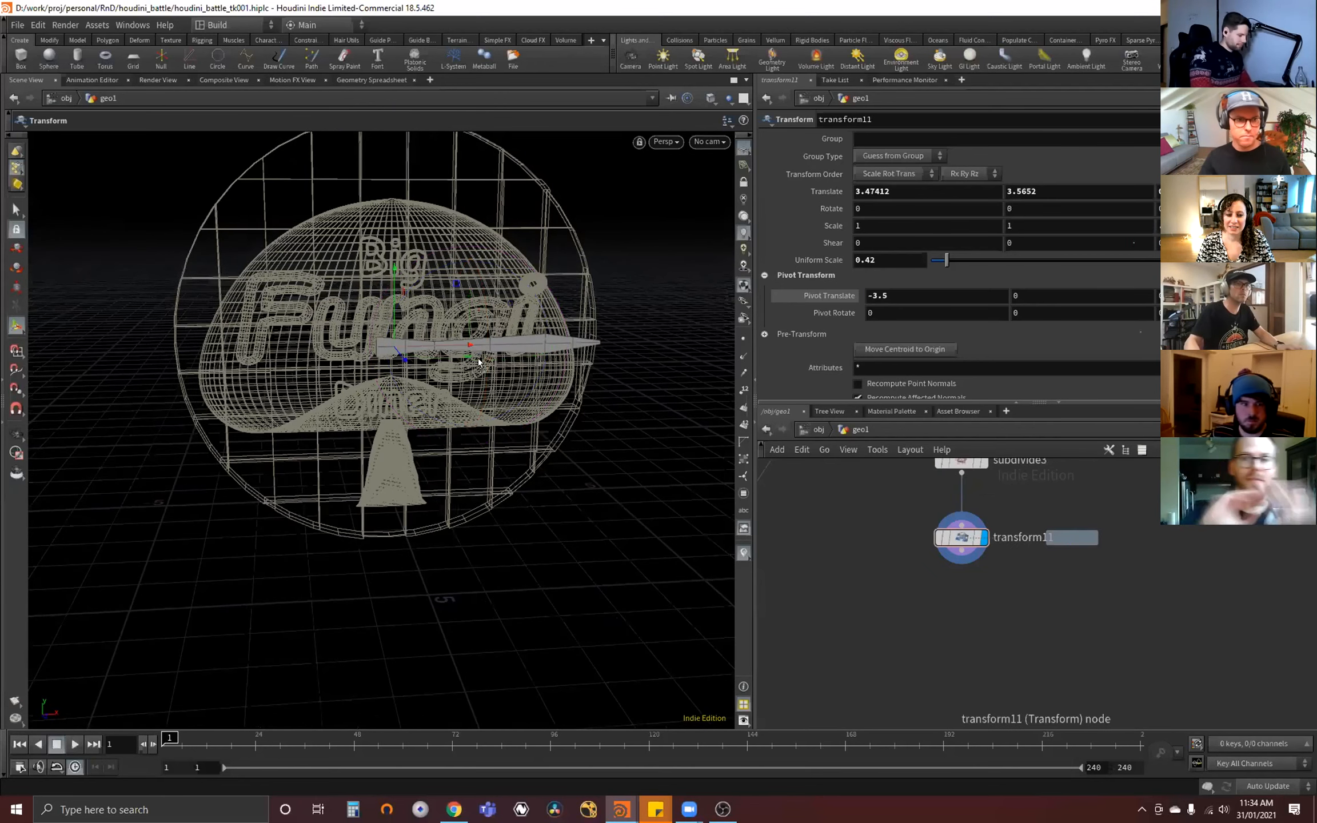
key("ctrl+z")
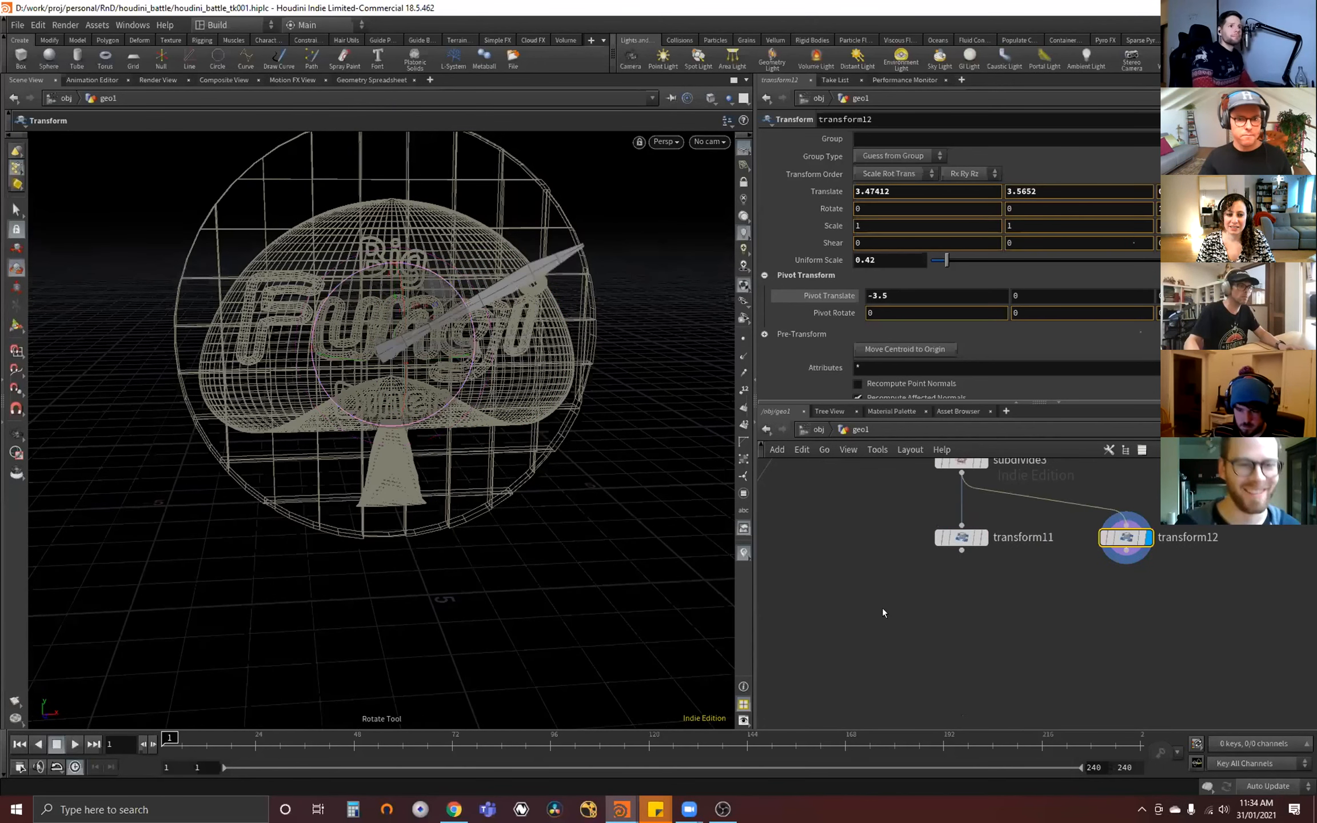
- Add a Merge node combining transform11 and transform12 and display both clock hands
key("Tab")
type("mer")
key("Return")
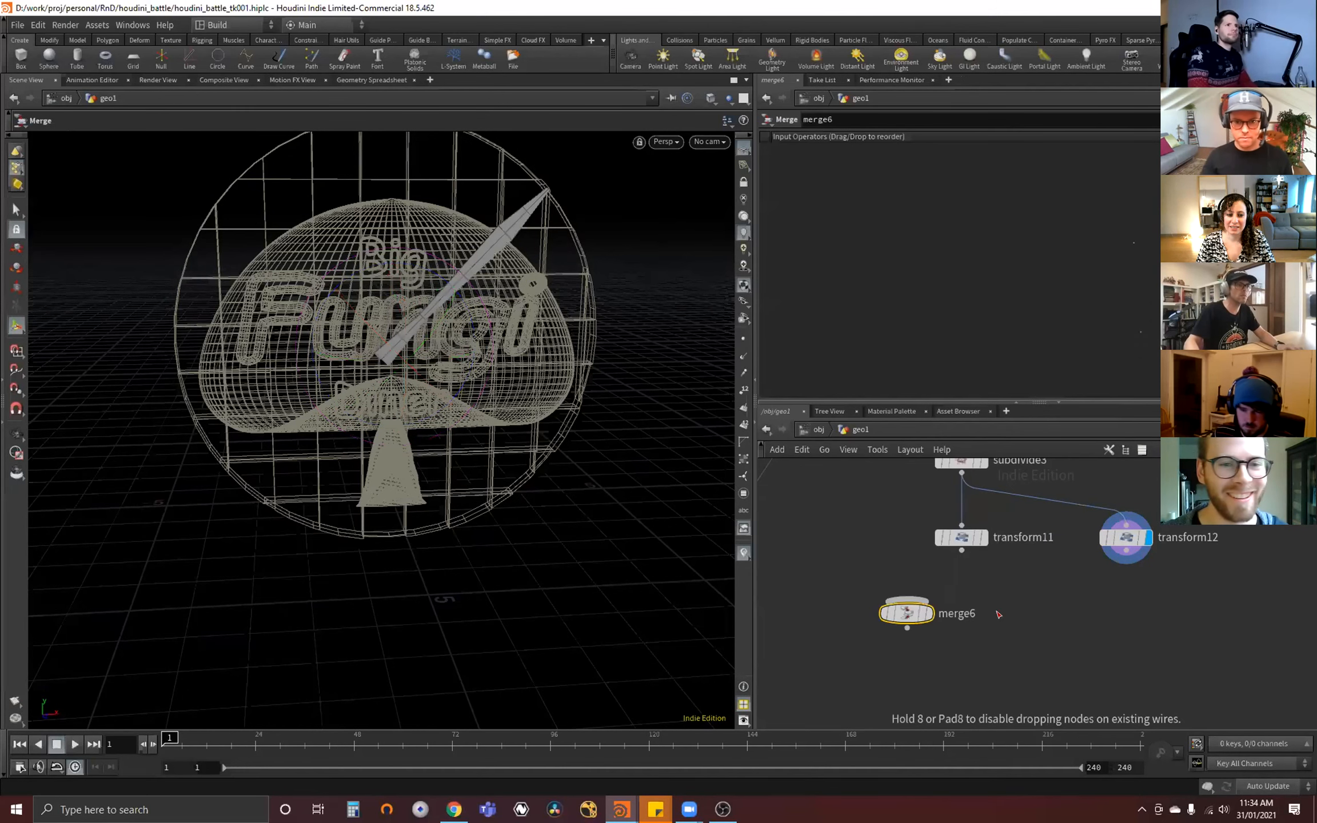
left_click_drag(1125, 552, 1000, 620)
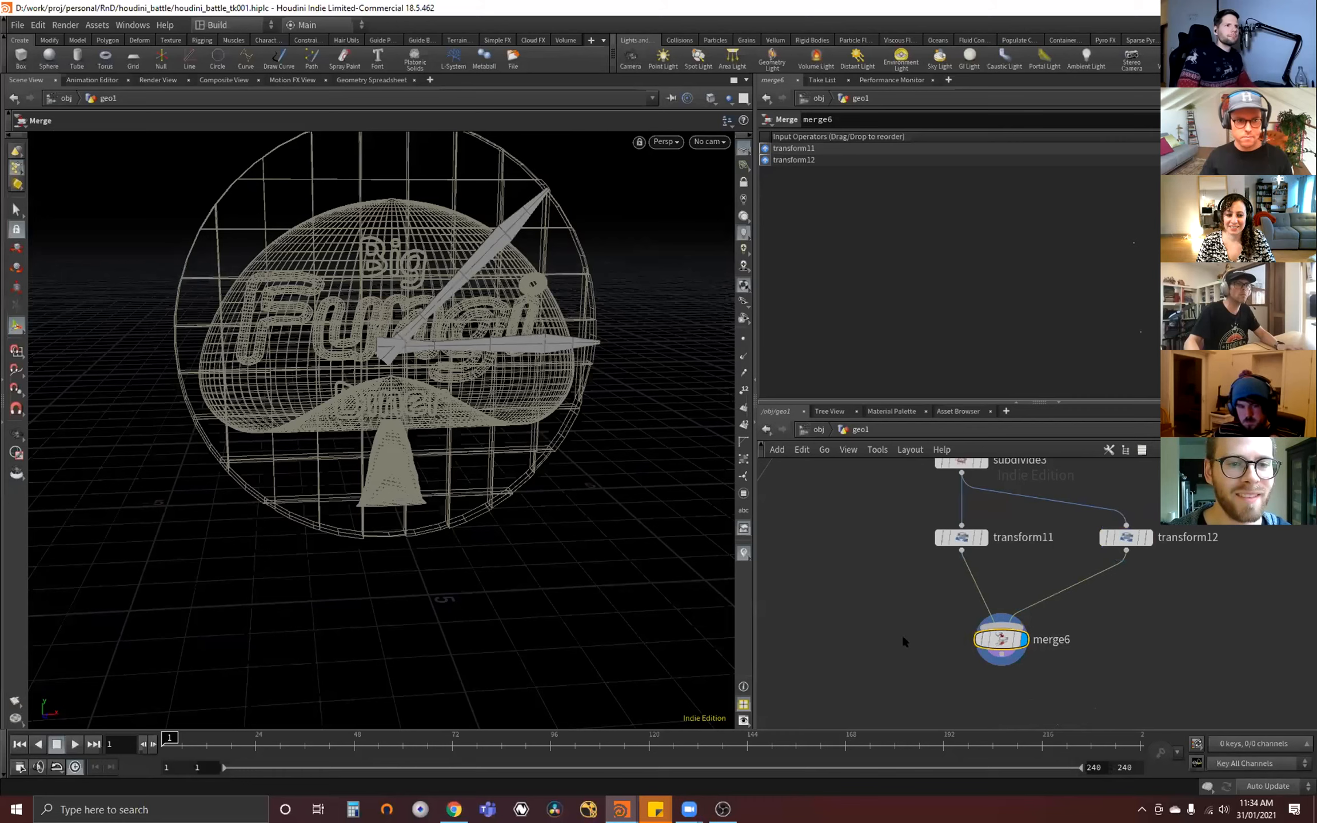
key("Escape")
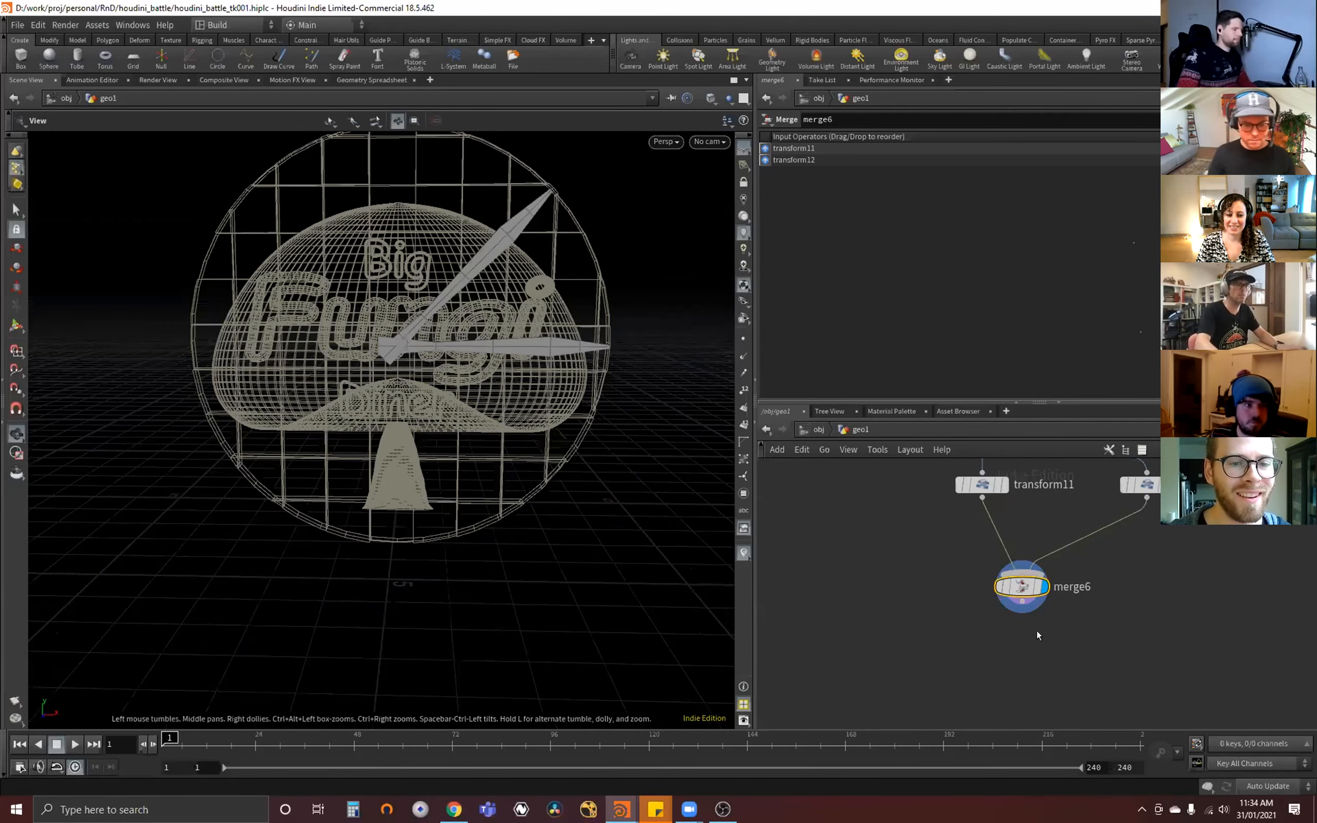
- Add a Circle node in the XY plane below merge6
key("Tab")
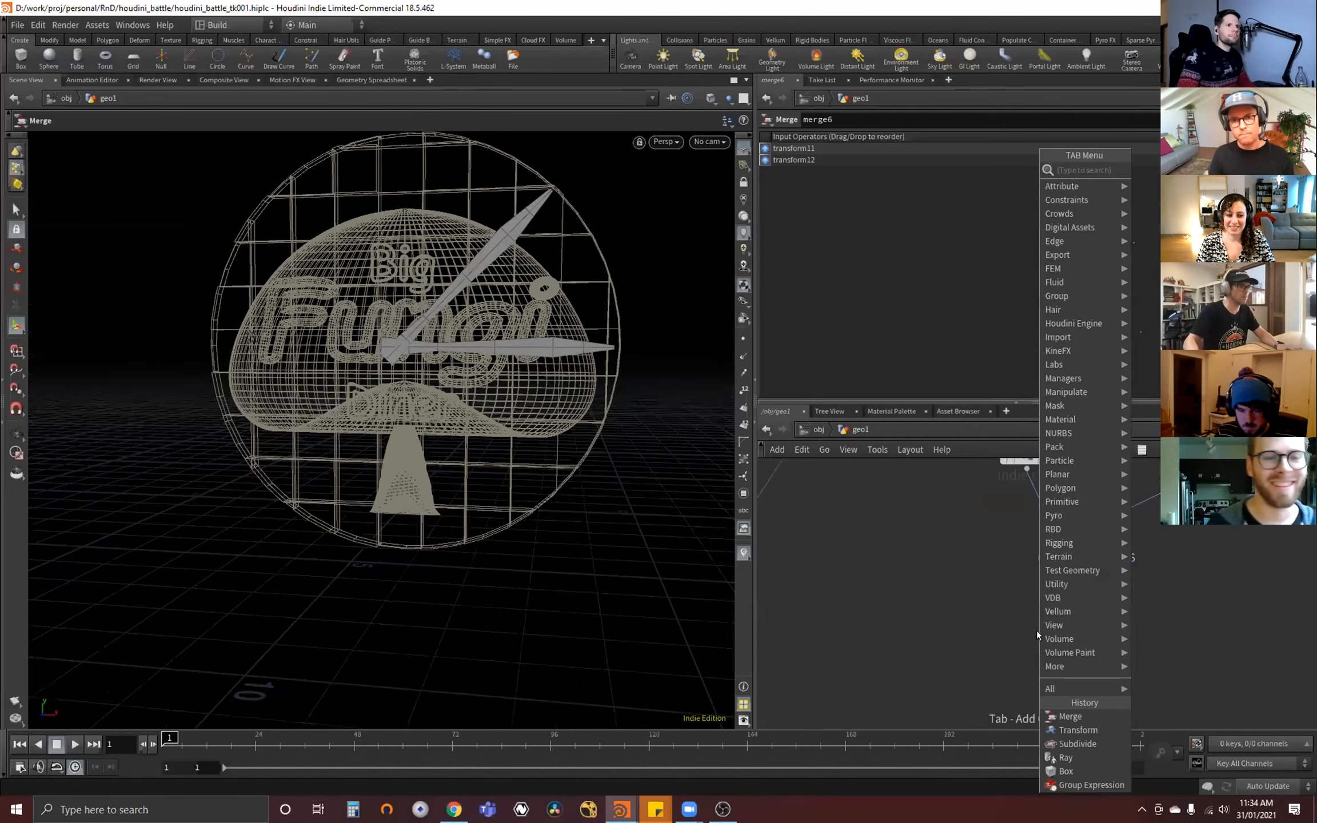
type("c")
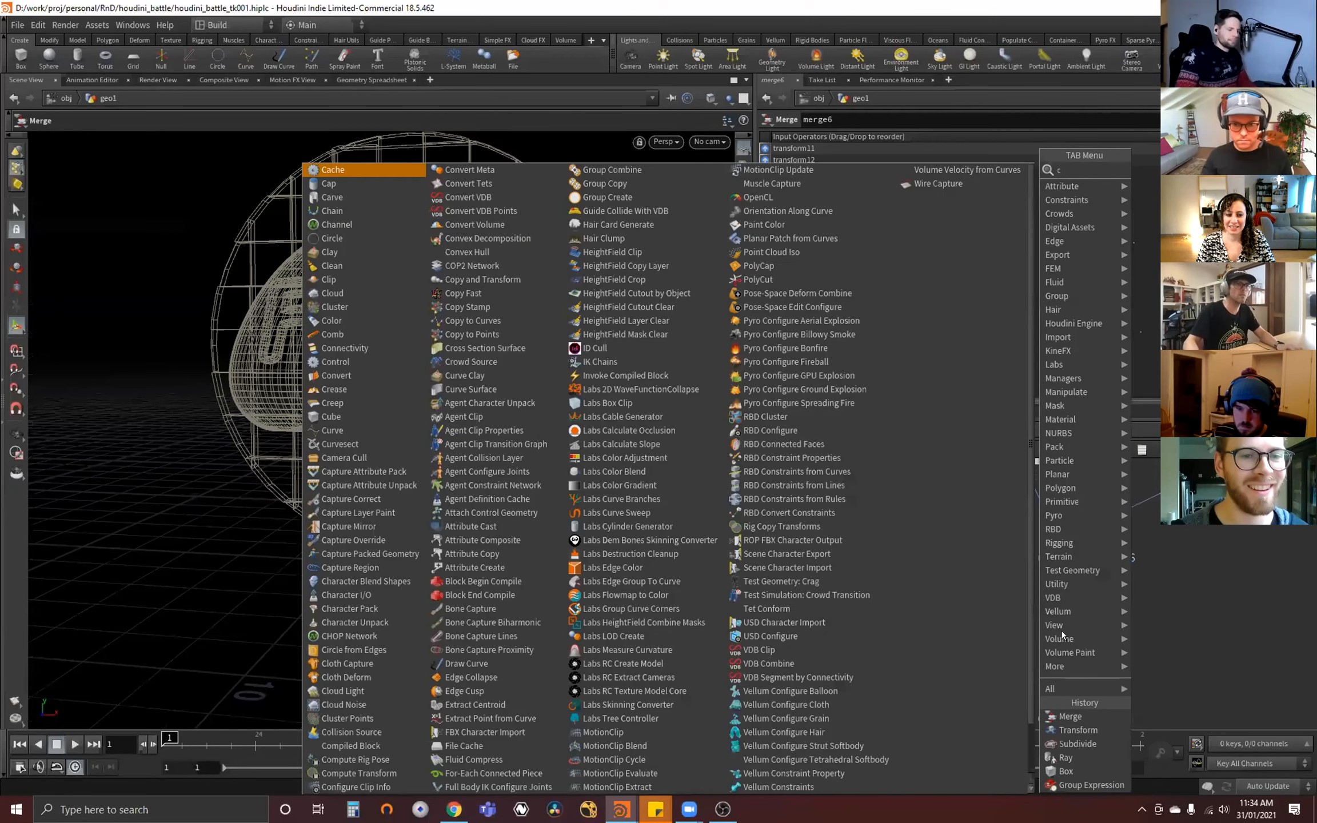
left_click(332, 238)
left_click(1166, 652)
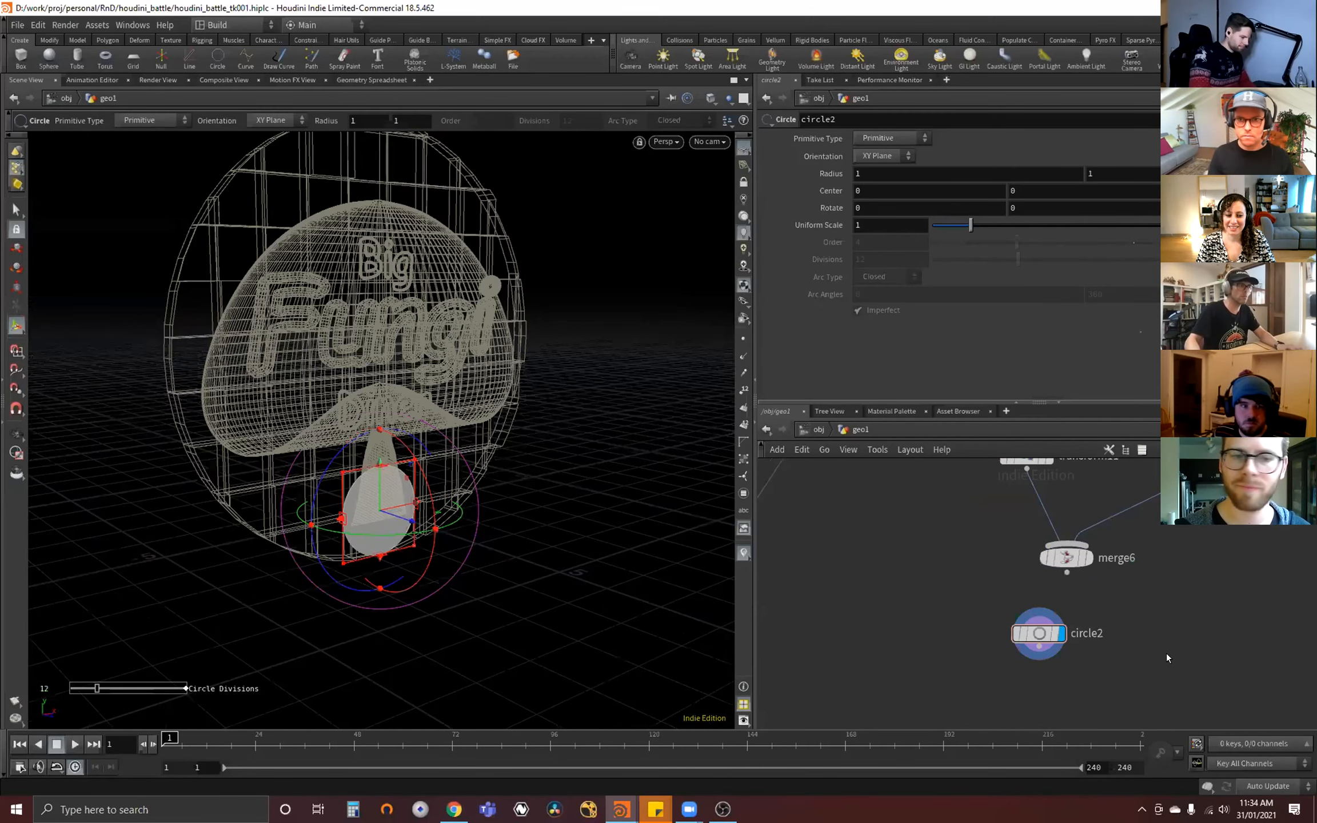
- Extrude the circle with a PolyExtrude node, setting the distance to .05 and enabling the back output
key("Tab")
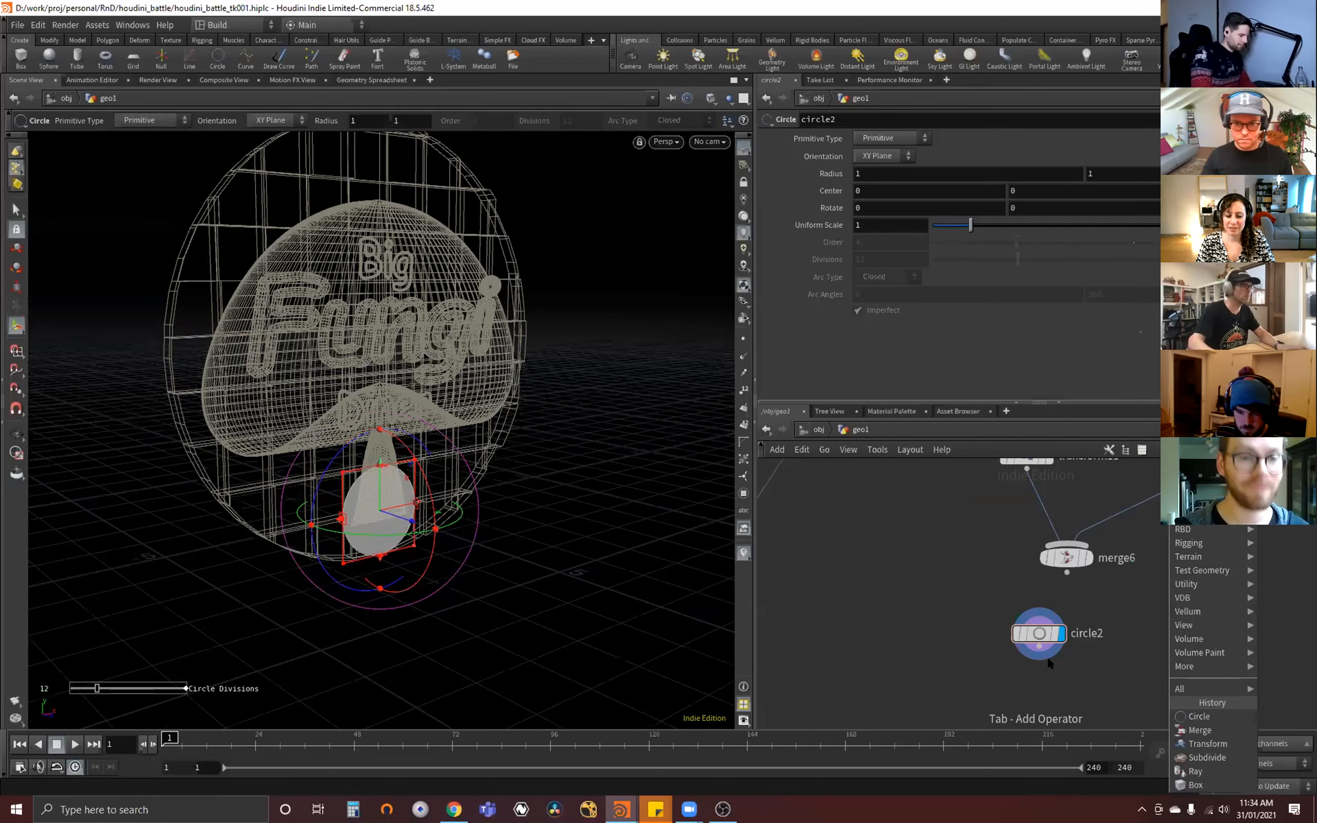
key("Return")
left_click(1010, 702)
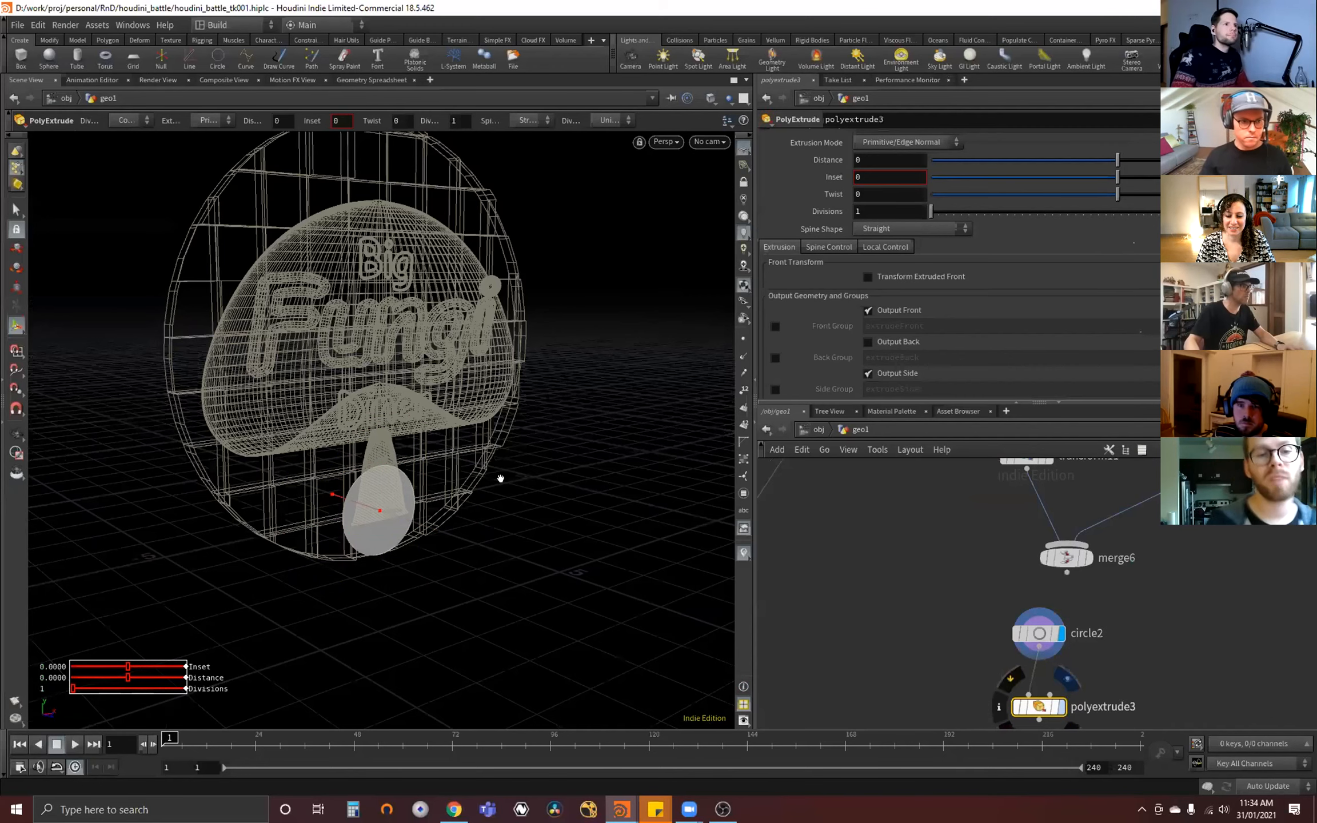
double_click(889, 160)
type(".")
type("01")
key("Return")
left_click_drag(600, 171, 766, 198, "alt")
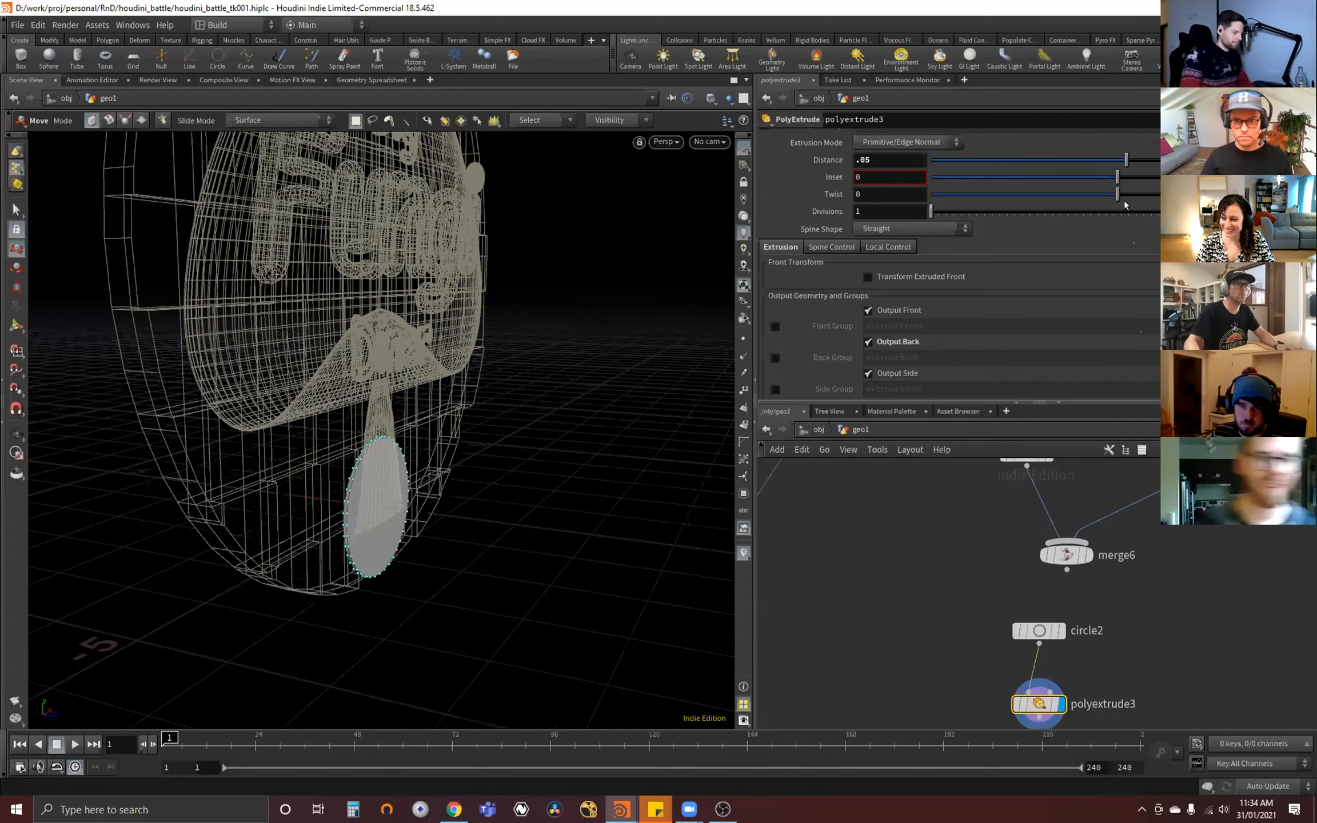
- Append a Transform node to the extruded disc and move the disc onto the base of the clock hands
key("Tab")
type("tran")
key("Return")
key("Return")
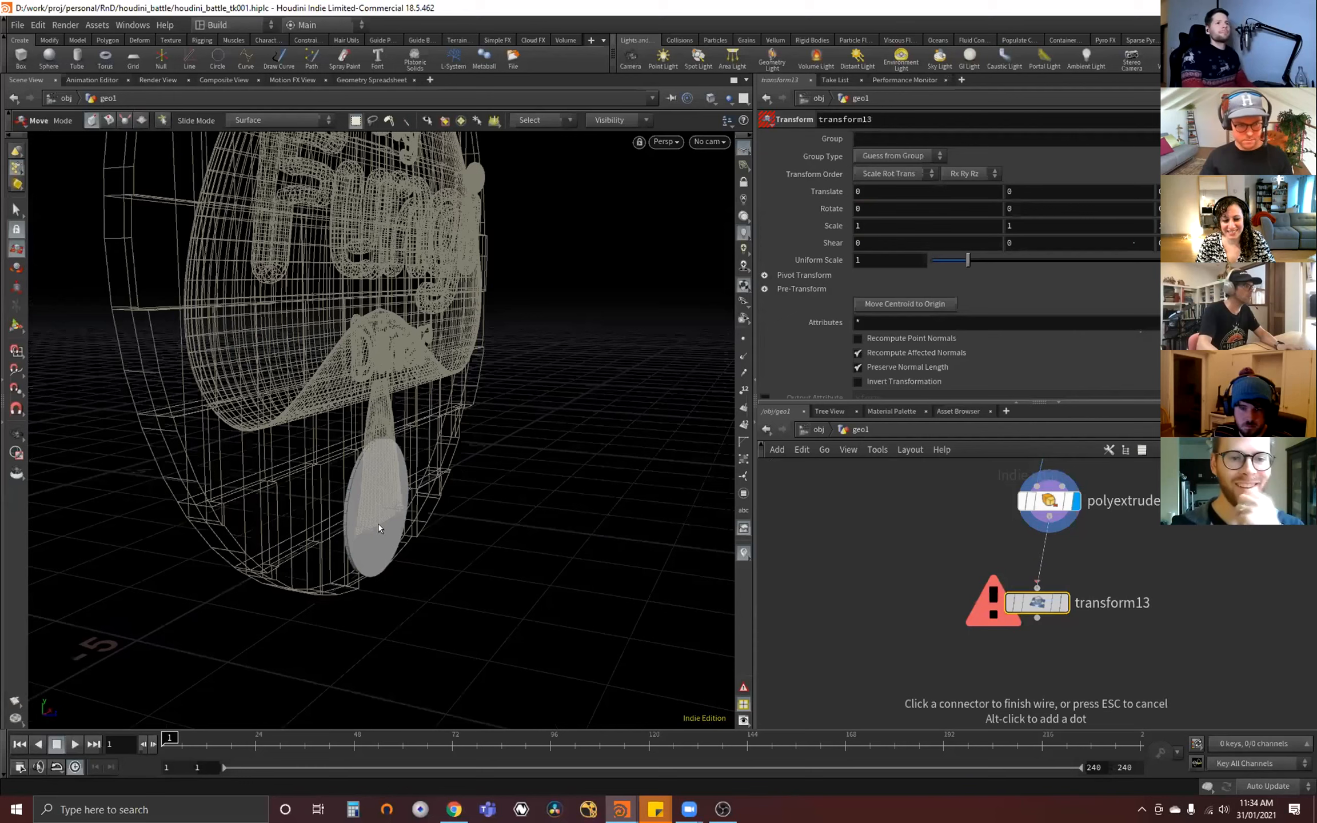
left_click(1037, 587)
left_click(1063, 603)
key("t")
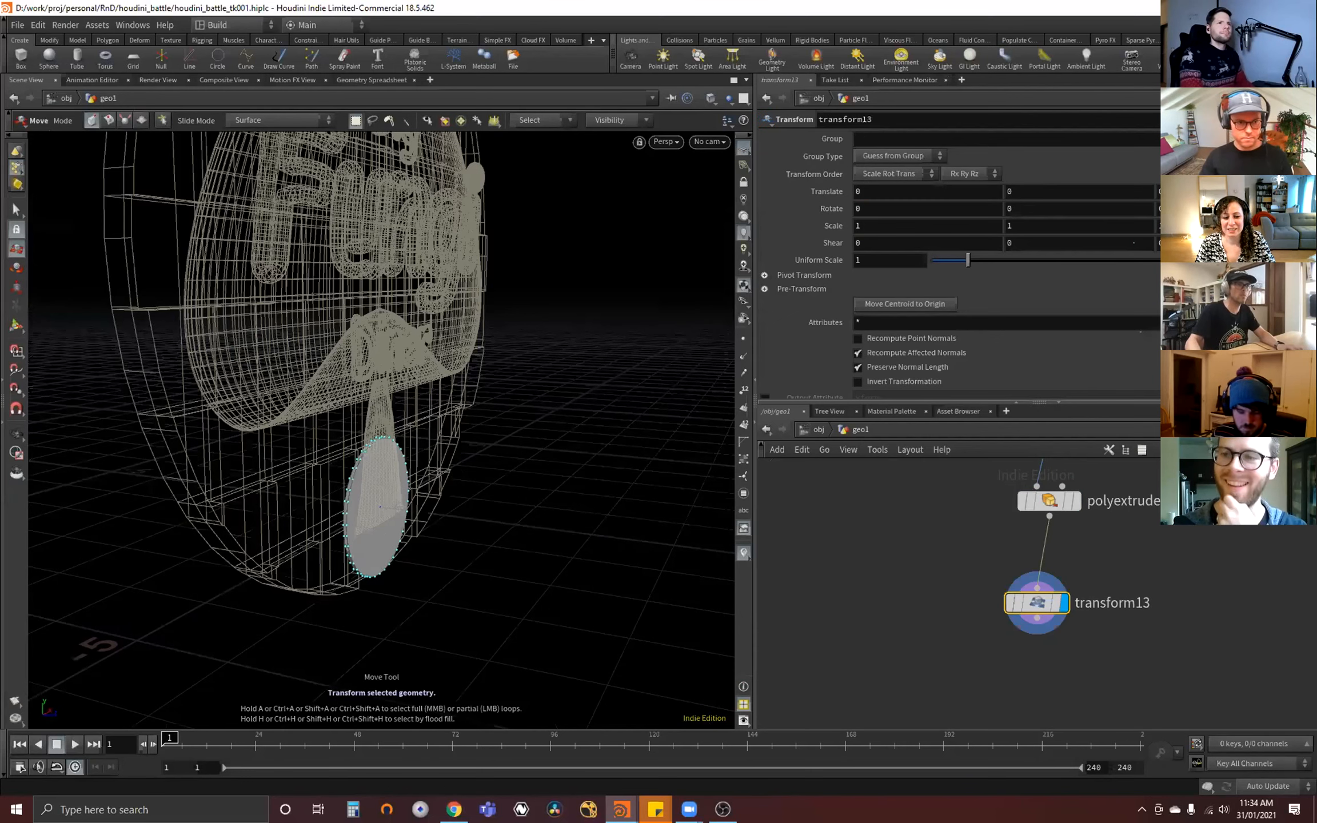
key("Return")
middle_click_drag(512, 258, 426, 283)
key("space")
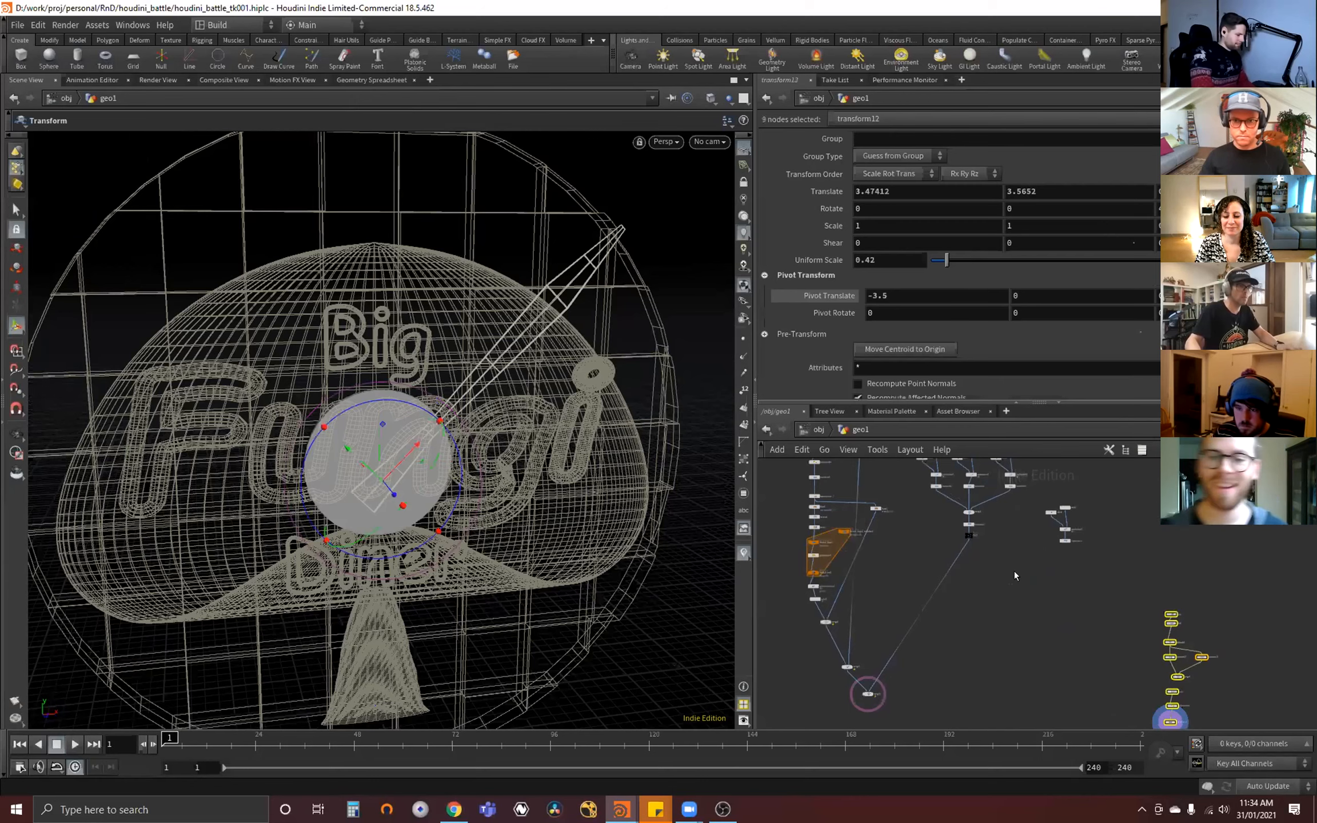
- Append a Null node after transform10 in the OPEN text branch
scroll(1086, 546, "up", 2)
left_click_drag(1086, 547, 1041, 490)
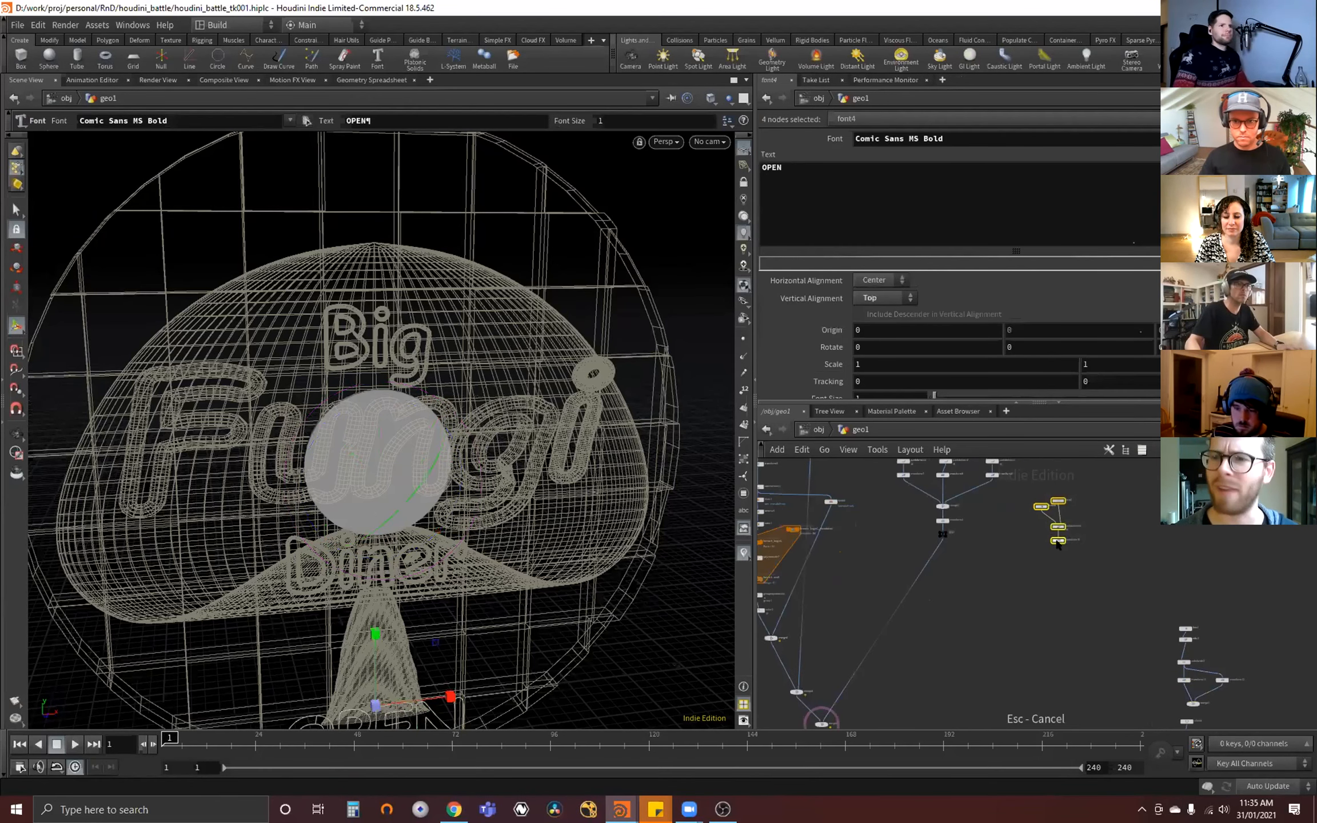
key("Tab")
type("null")
key("Return")
left_click(1027, 623)
left_click(1027, 552)
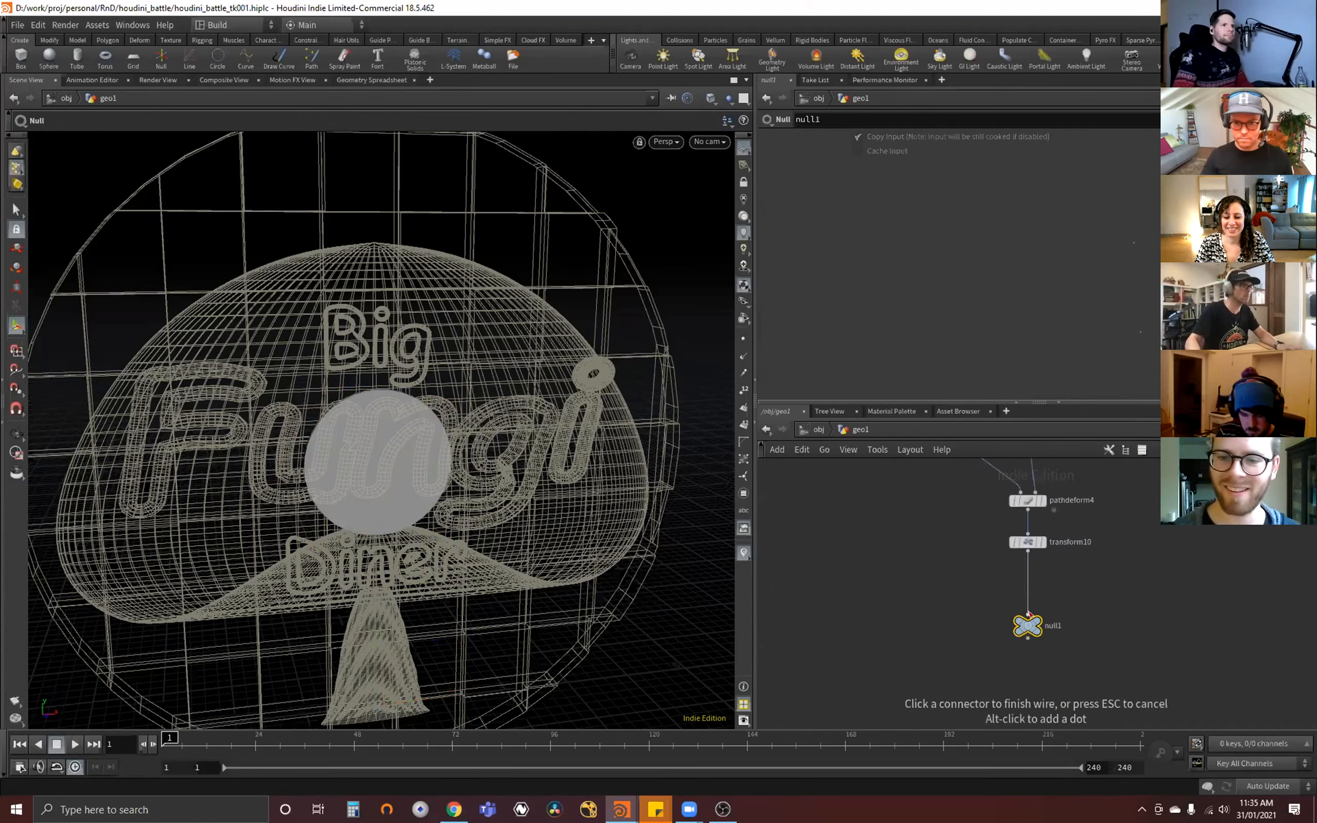
left_click(1027, 615)
- Rename the null to CLOCK_HANDS and color the node black
double_click(1055, 625)
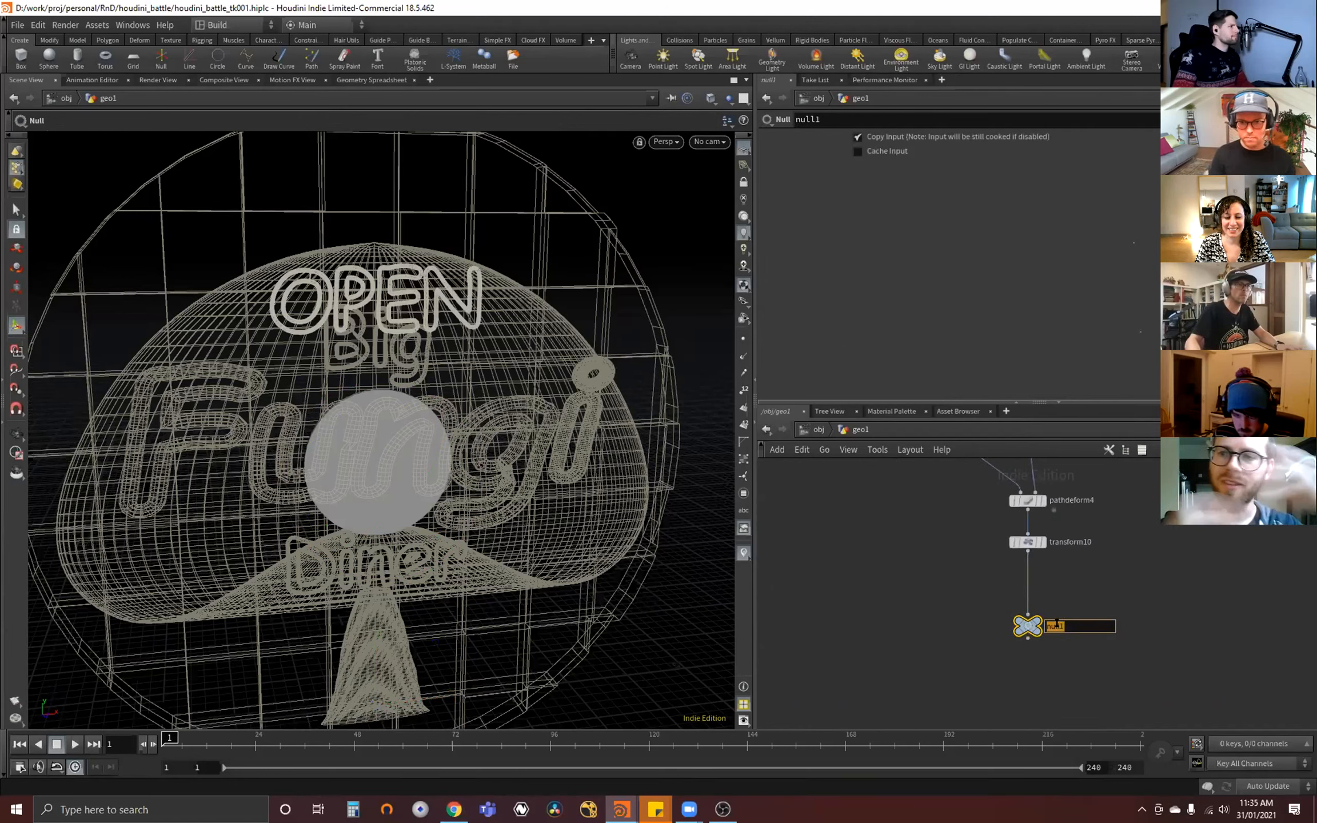
type("CLOCK_HANDS")
key("Return")
key("c")
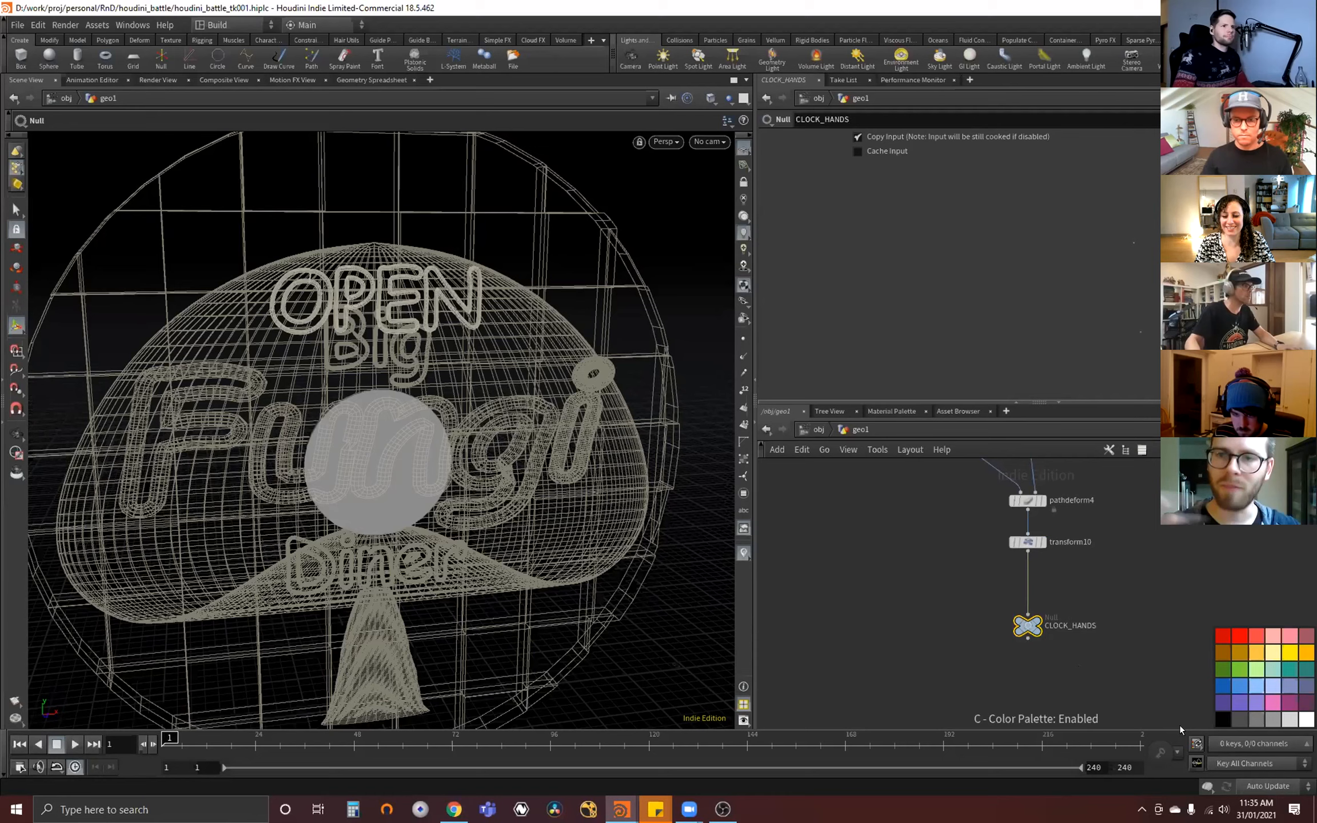
key("c")
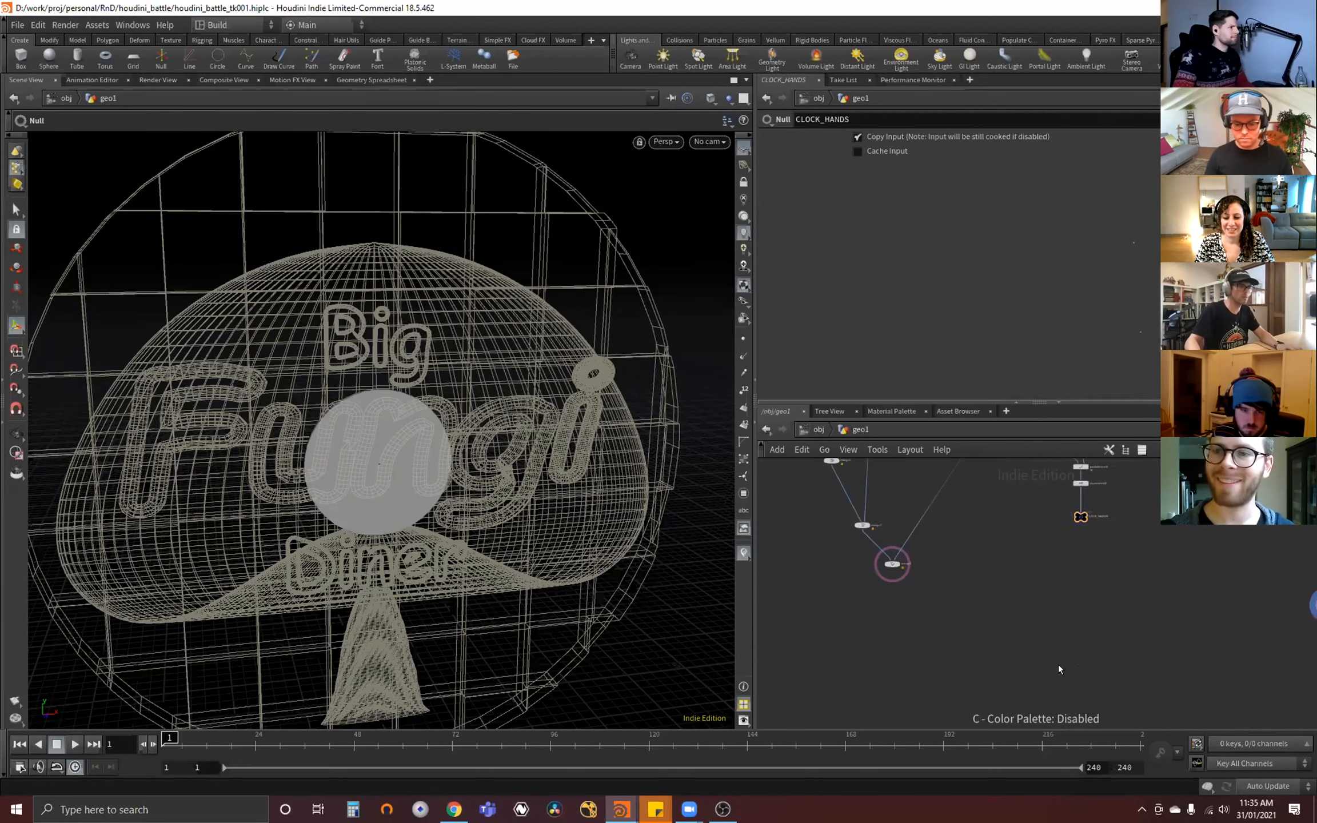
- Add a Merge node in the empty network area below the CLOCK_HANDS null
key("Tab")
type("merge")
key("Return")
left_click(1058, 664)
middle_click_drag(1026, 561, 896, 541)
scroll(1229, 623, "down", 1)
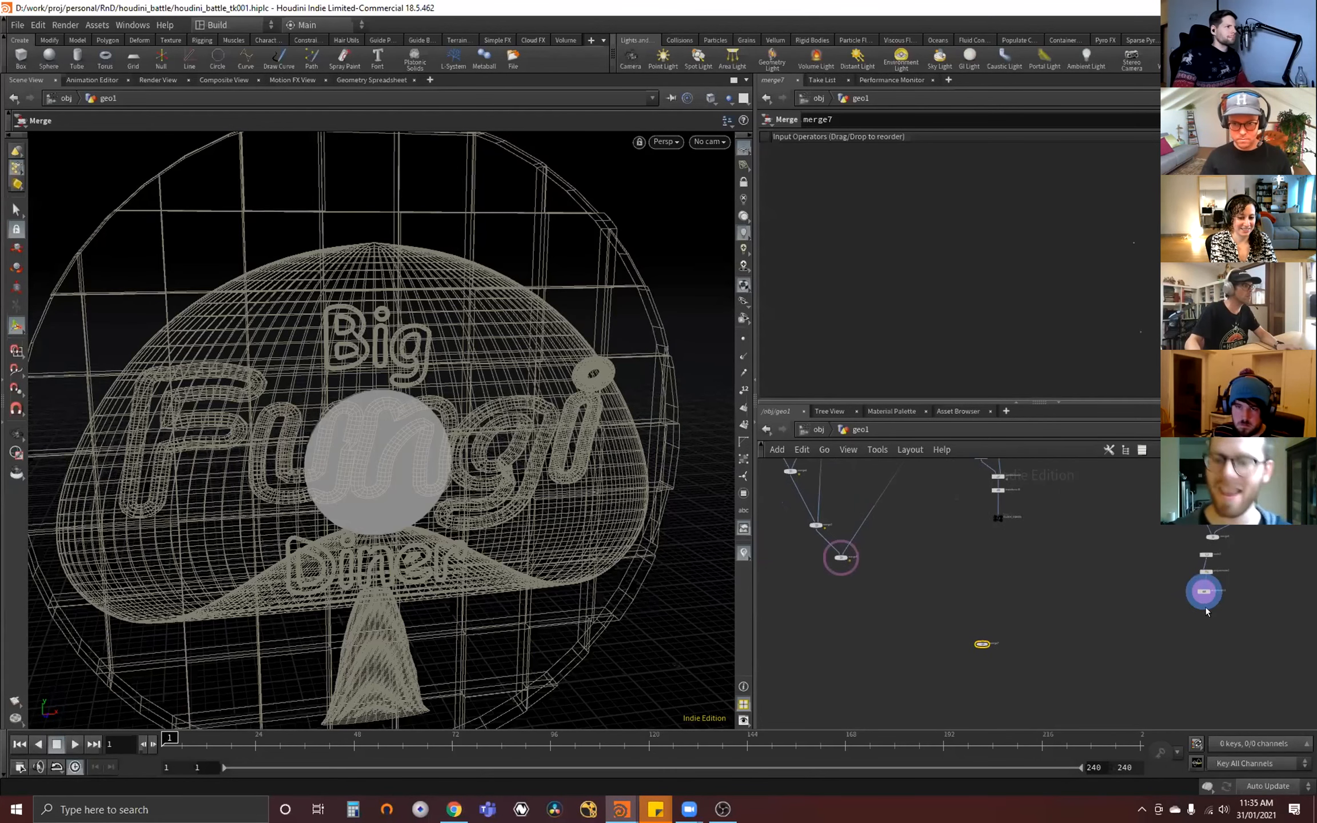
- Wire merge5, CLOCK_HANDS and transform13 into merge7, display it, and view the assembled sign at an angle
scroll(851, 560, "up", 2)
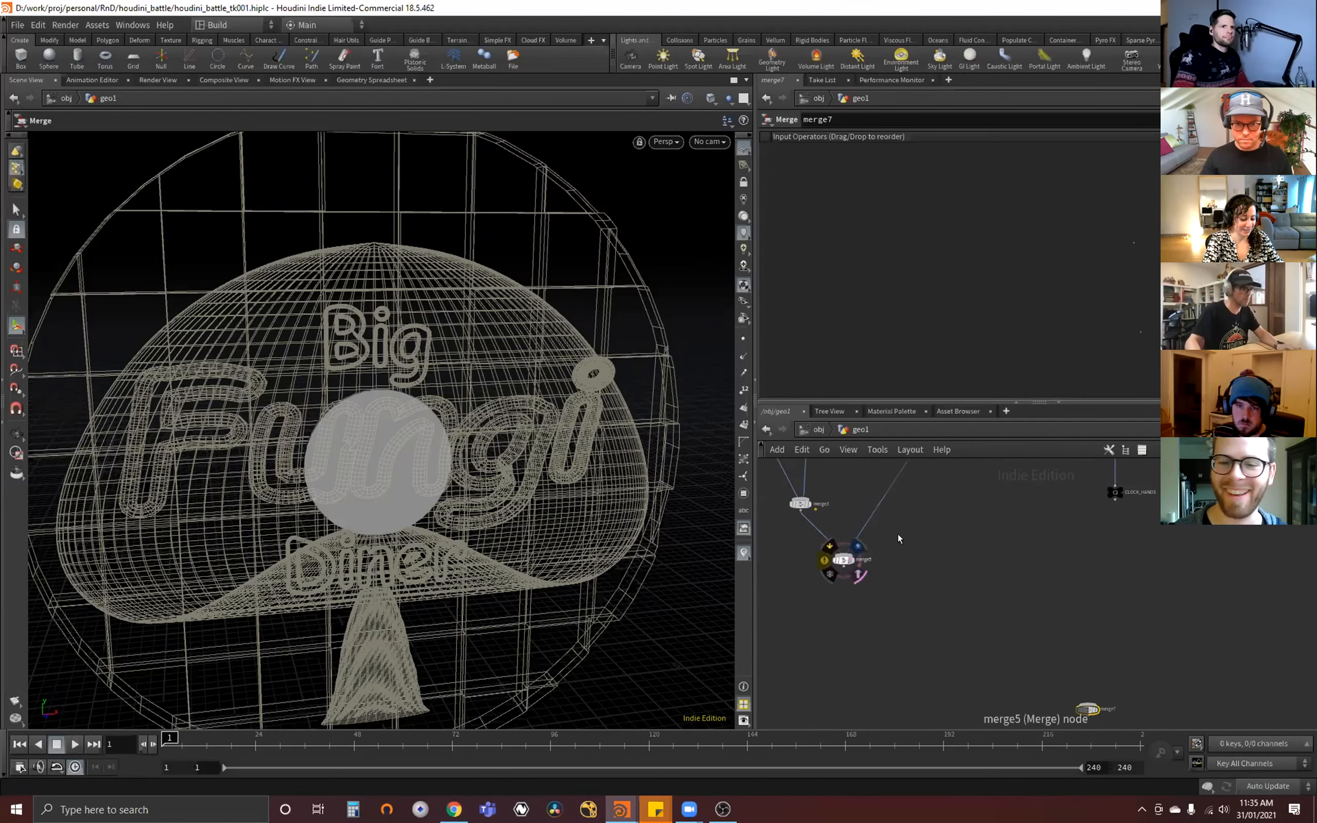
left_click(1100, 721)
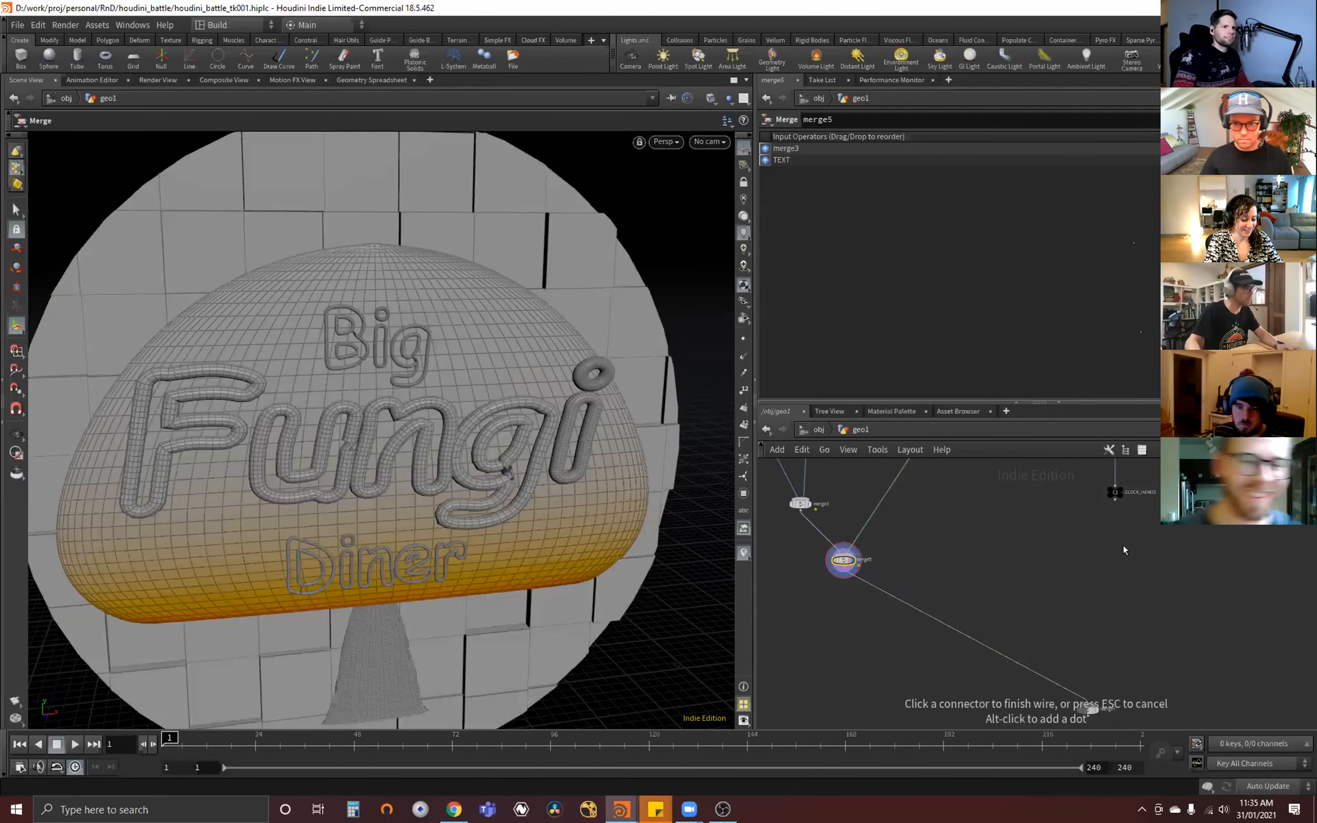
left_click(1091, 701)
middle_click_drag(1167, 696, 903, 627)
left_click(829, 635)
left_click(835, 639)
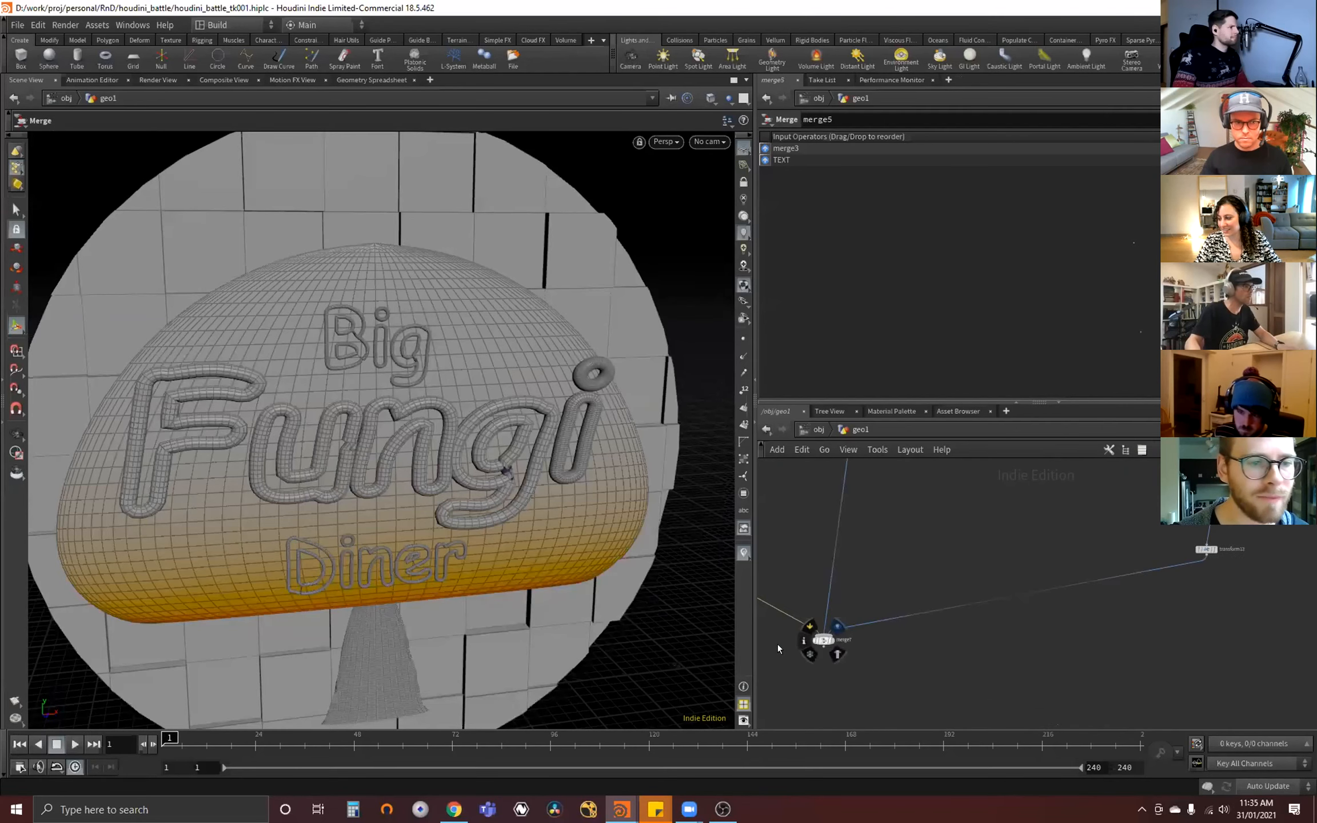
left_click_drag(779, 648, 905, 627)
key("Escape")
left_click_drag(440, 493, 566, 483)
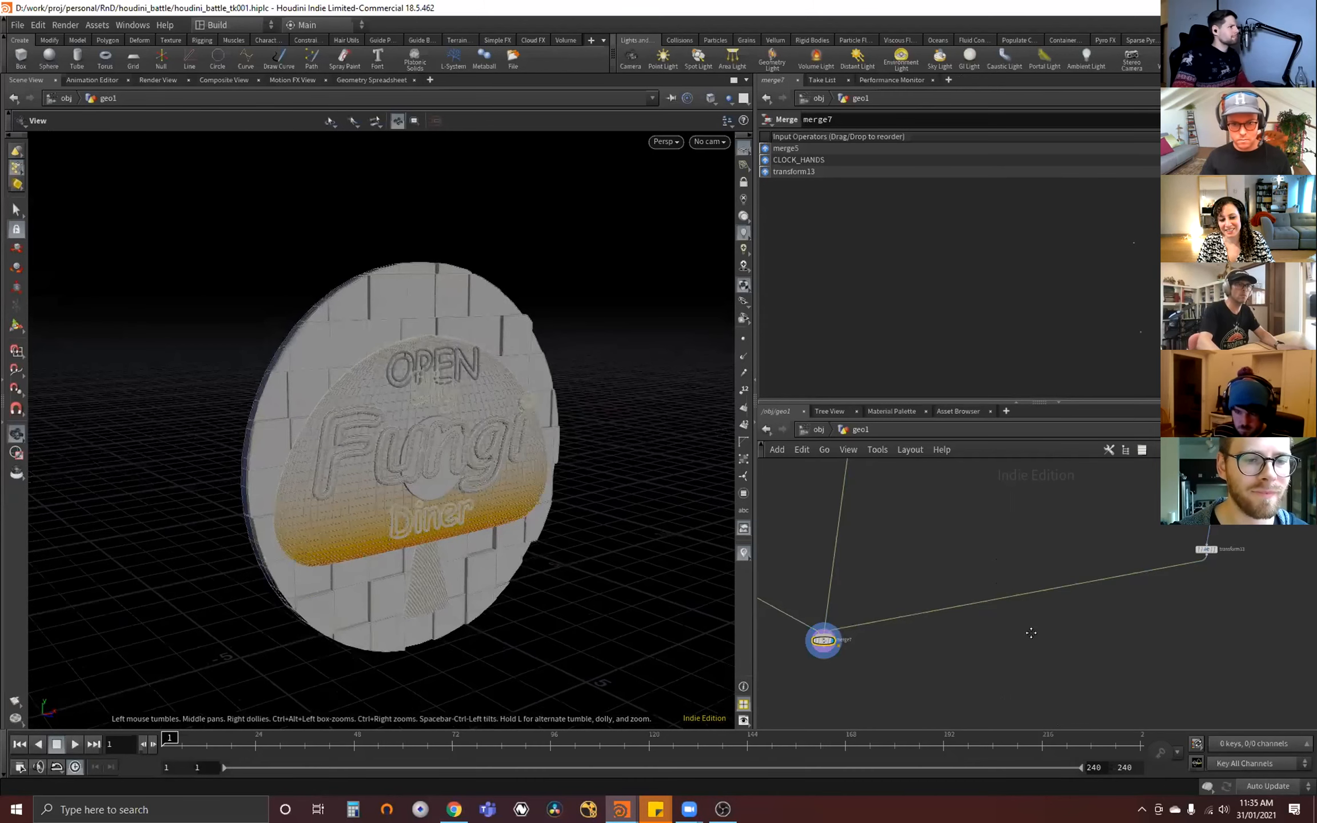
- Examine the OPEN text nodes that feed the CLOCK_HANDS null in the network
left_click(1015, 657)
middle_click_drag(1094, 611, 1096, 643)
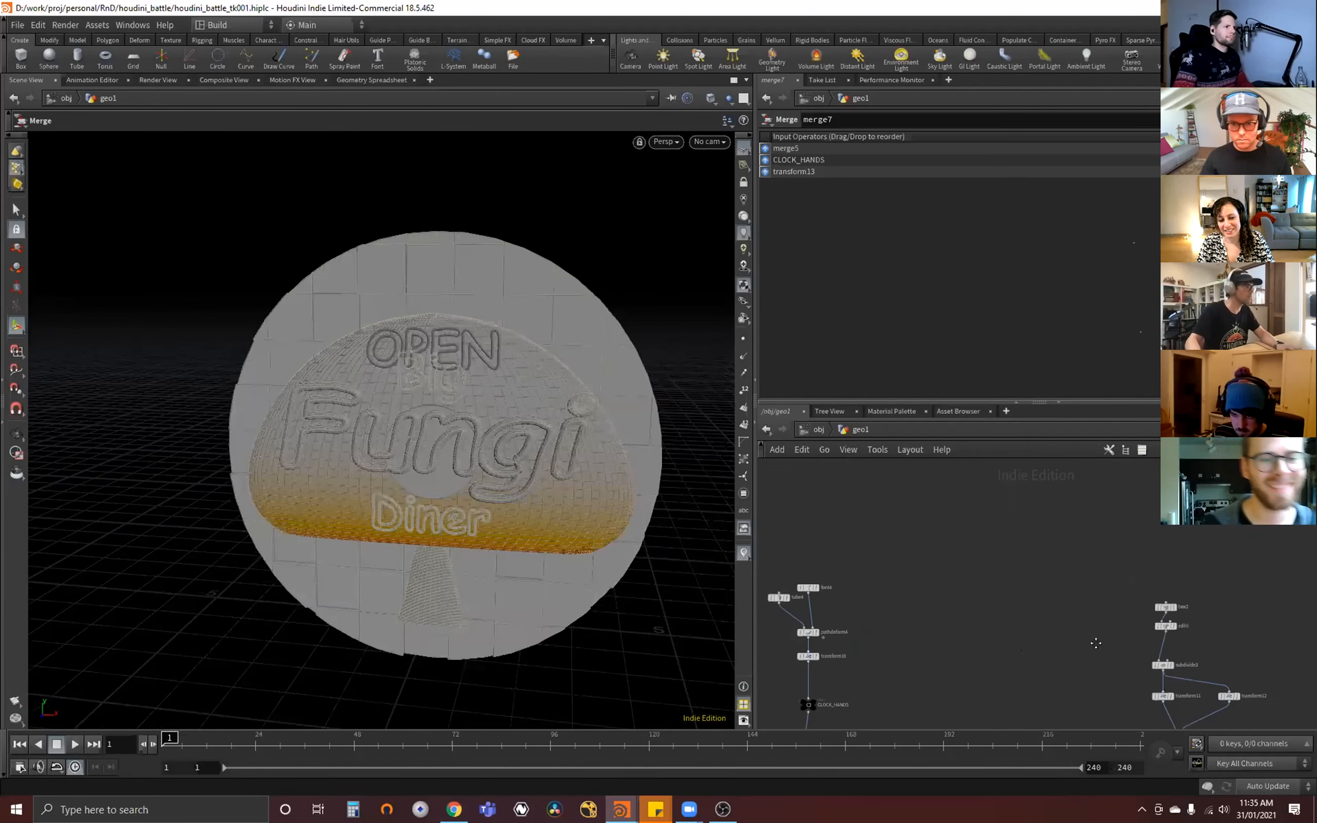
scroll(1070, 578, "down", 3)
middle_click_drag(983, 566, 1077, 641)
scroll(1073, 497, "up", 2)
scroll(1073, 496, "down", 3)
scroll(1061, 673, "up", 5)
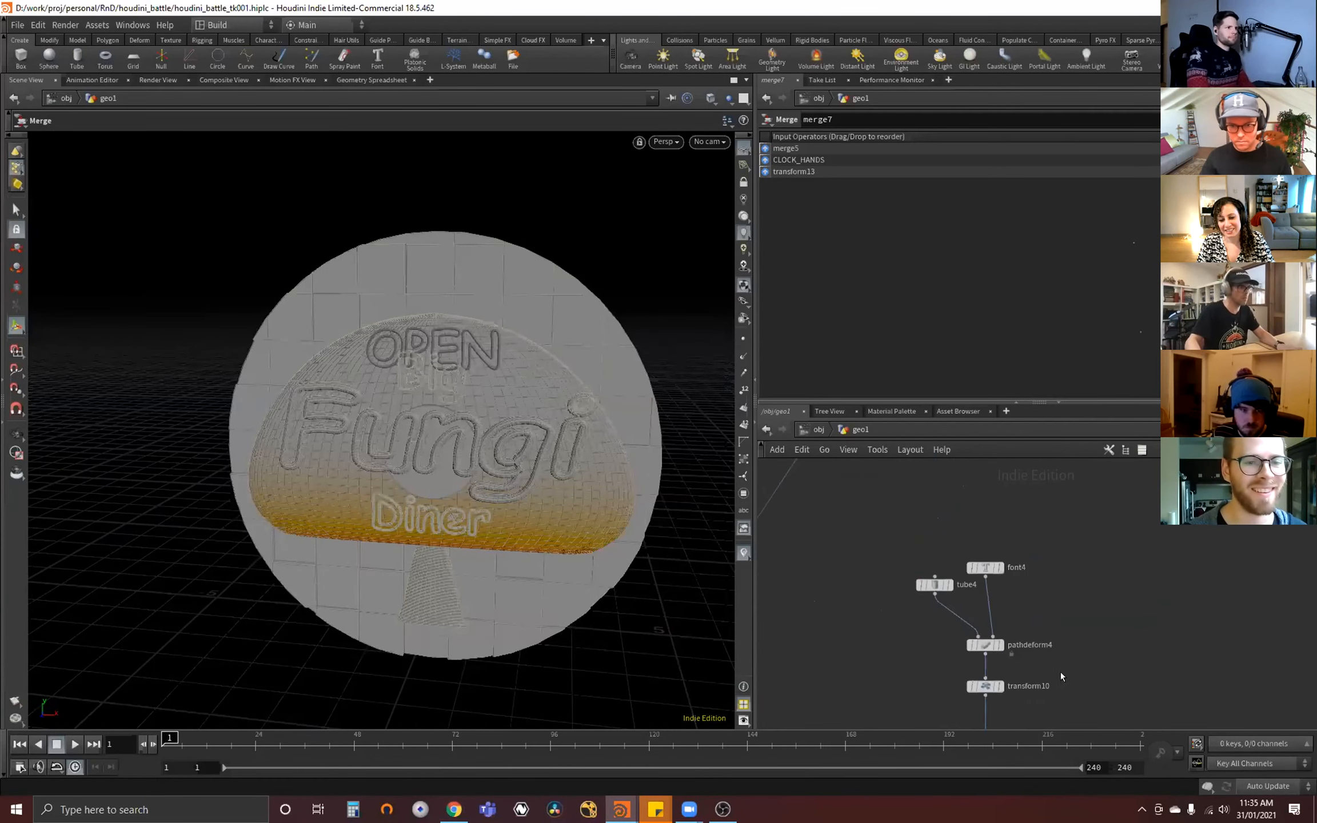
- Move the OPEN lettering down below the word Diner with transform10 and check its placement from several angles
left_click_drag(393, 301, 484, 595, "alt")
key("Return")
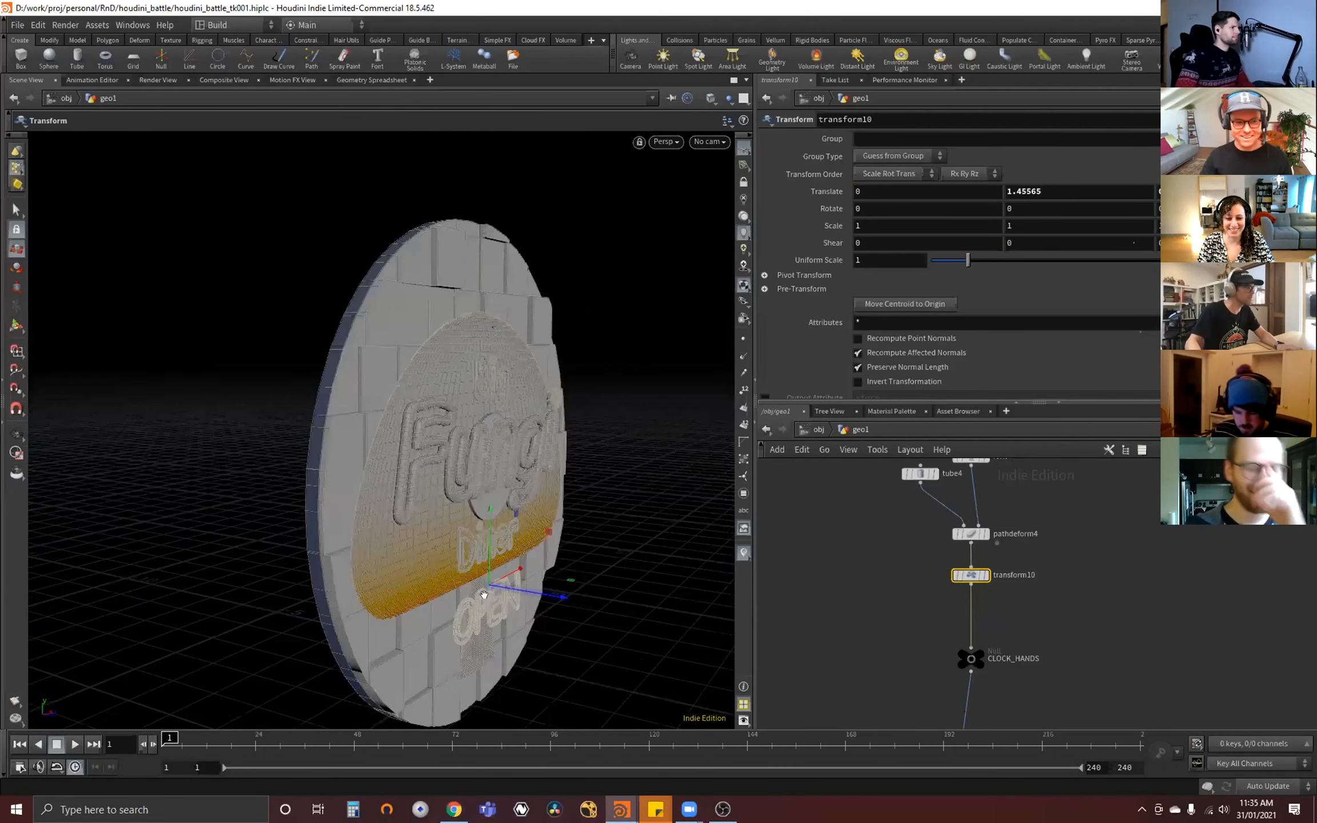
left_click_drag(515, 532, 548, 570, "alt")
right_click_drag(549, 571, 552, 541, "alt")
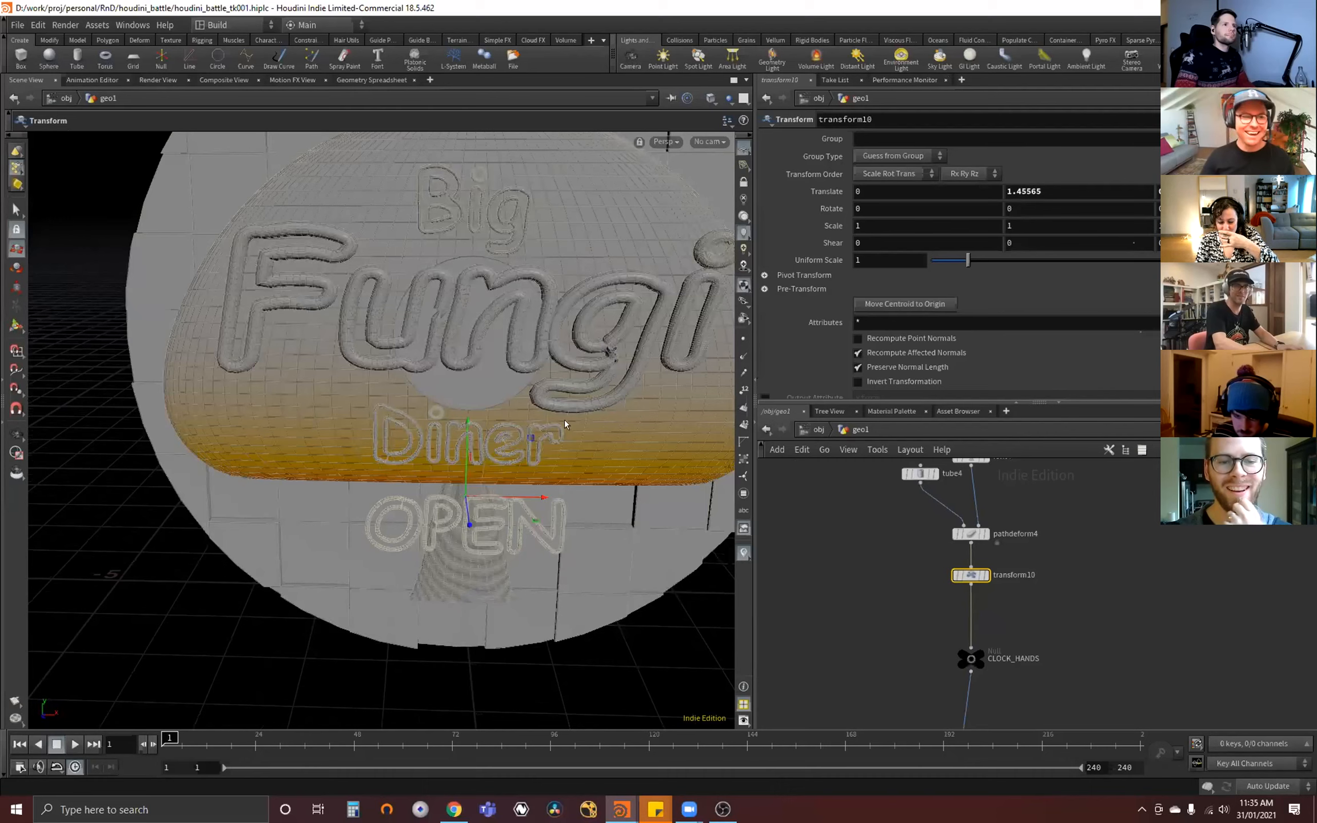
key("space")
left_click_drag(537, 424, 697, 385)
left_click_drag(625, 514, 465, 555)
key("space")
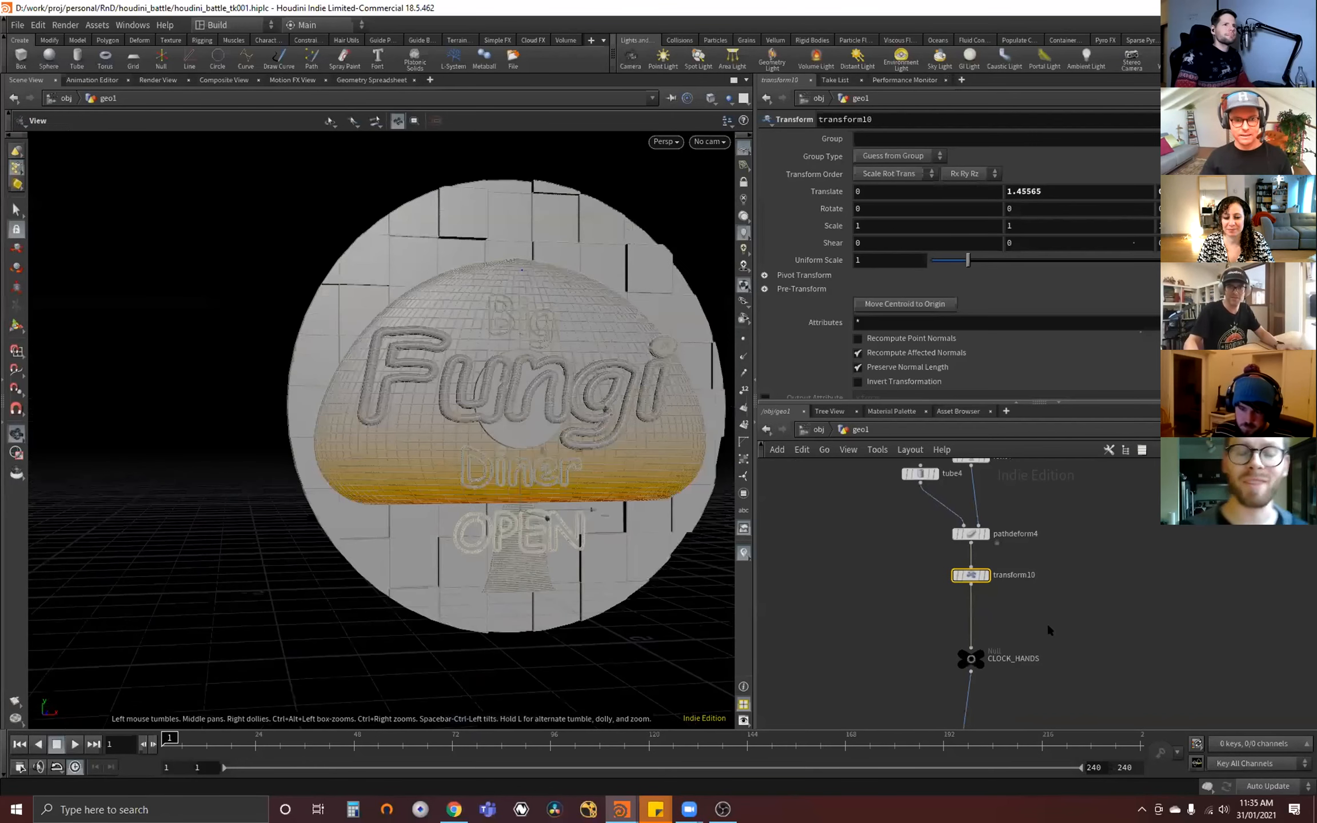
- Display merge6 to view the clock hands
key("1")
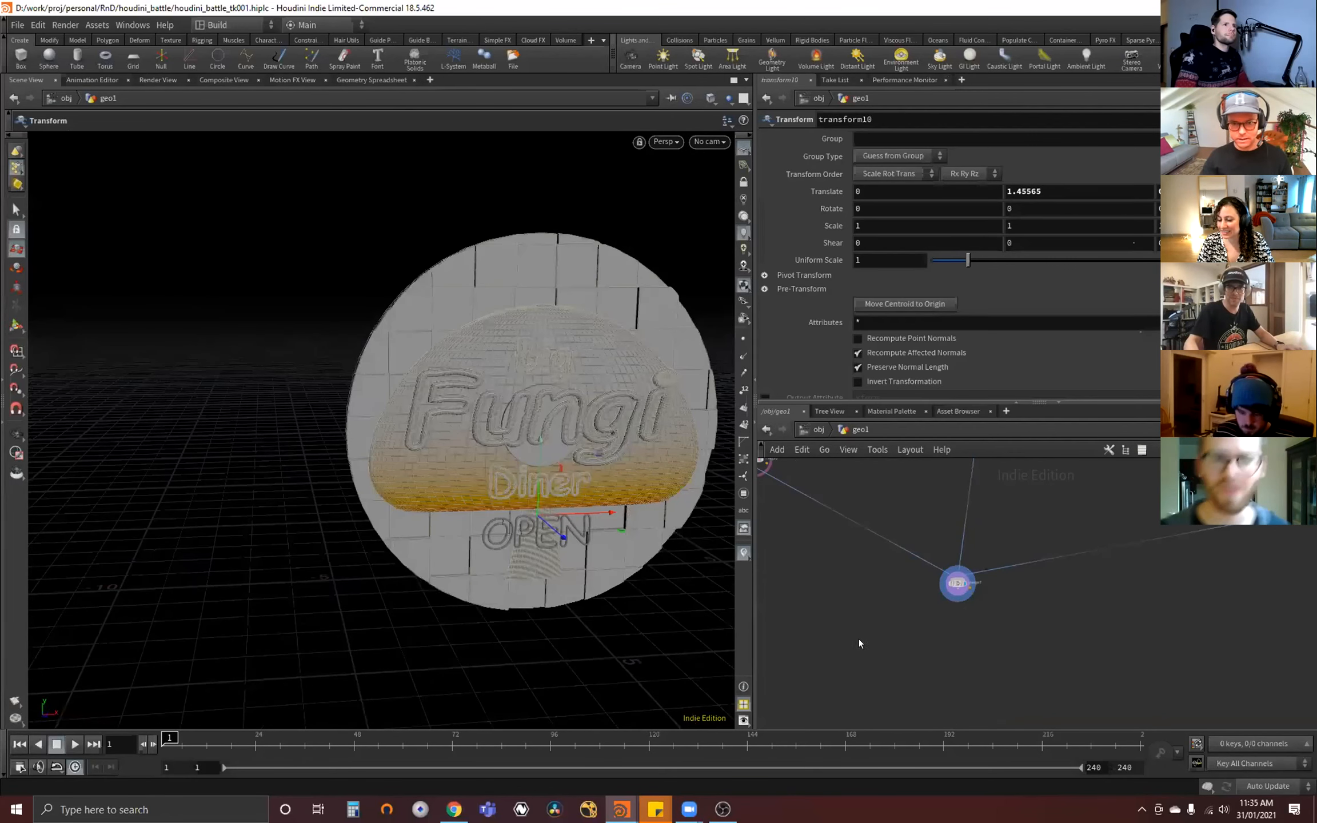
key("2")
middle_click_drag(1174, 693, 1103, 646)
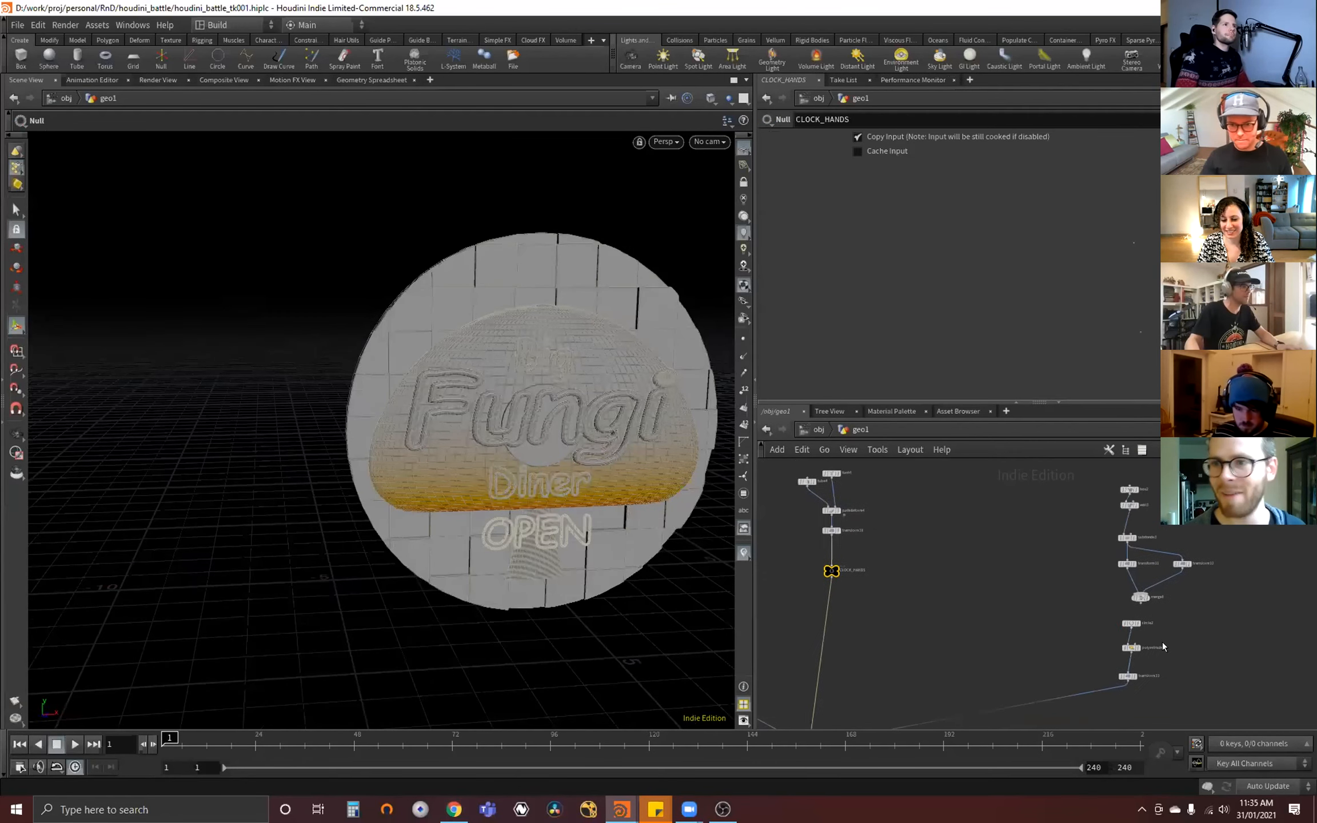
scroll(1164, 646, "up", 3)
left_click(1097, 547)
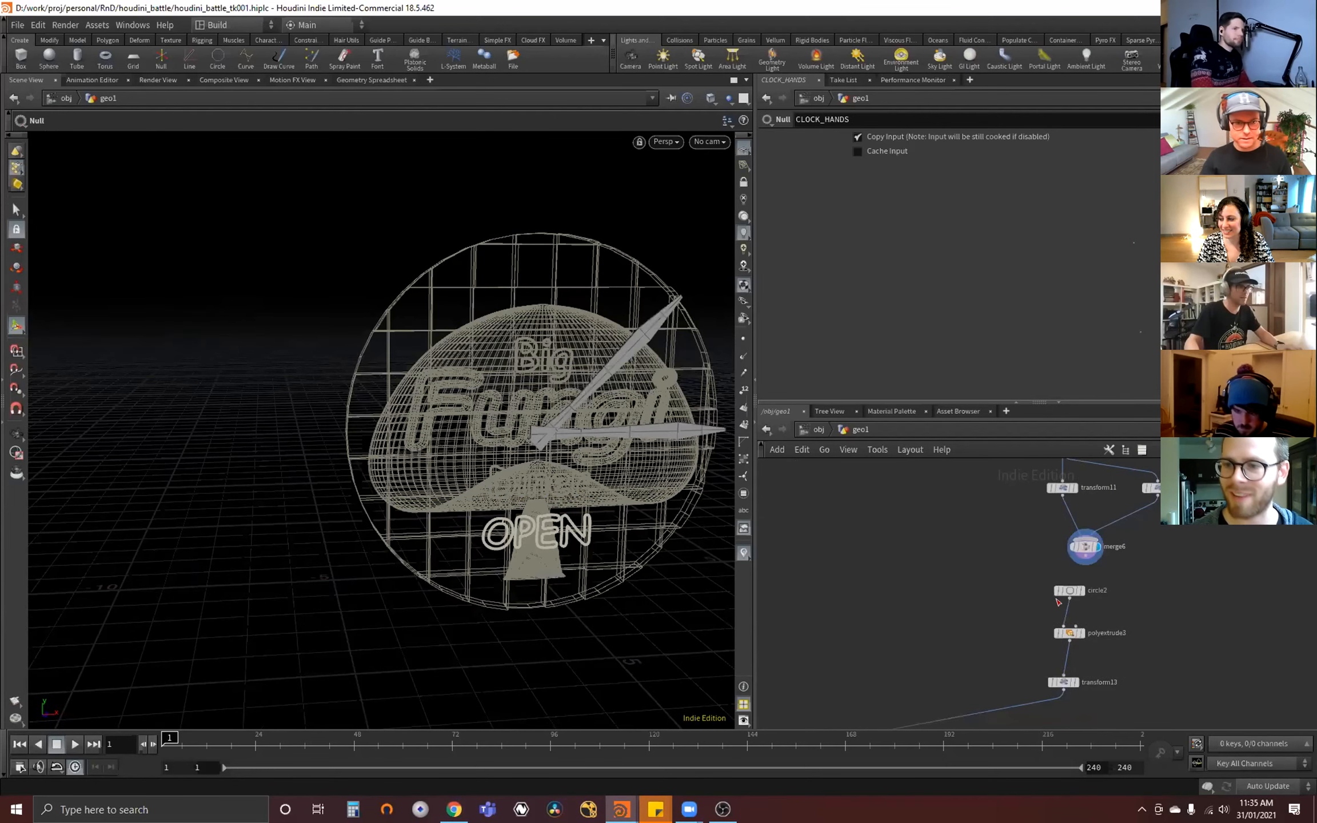
- Move the clock-hand nodes, from the box down to merge6, to the right of the circle2 chain
left_click_drag(1003, 531, 1167, 567)
middle_click_drag(1061, 661, 905, 714)
scroll(1086, 572, "down", 1)
middle_click_drag(1147, 515, 1130, 558)
left_click(800, 450)
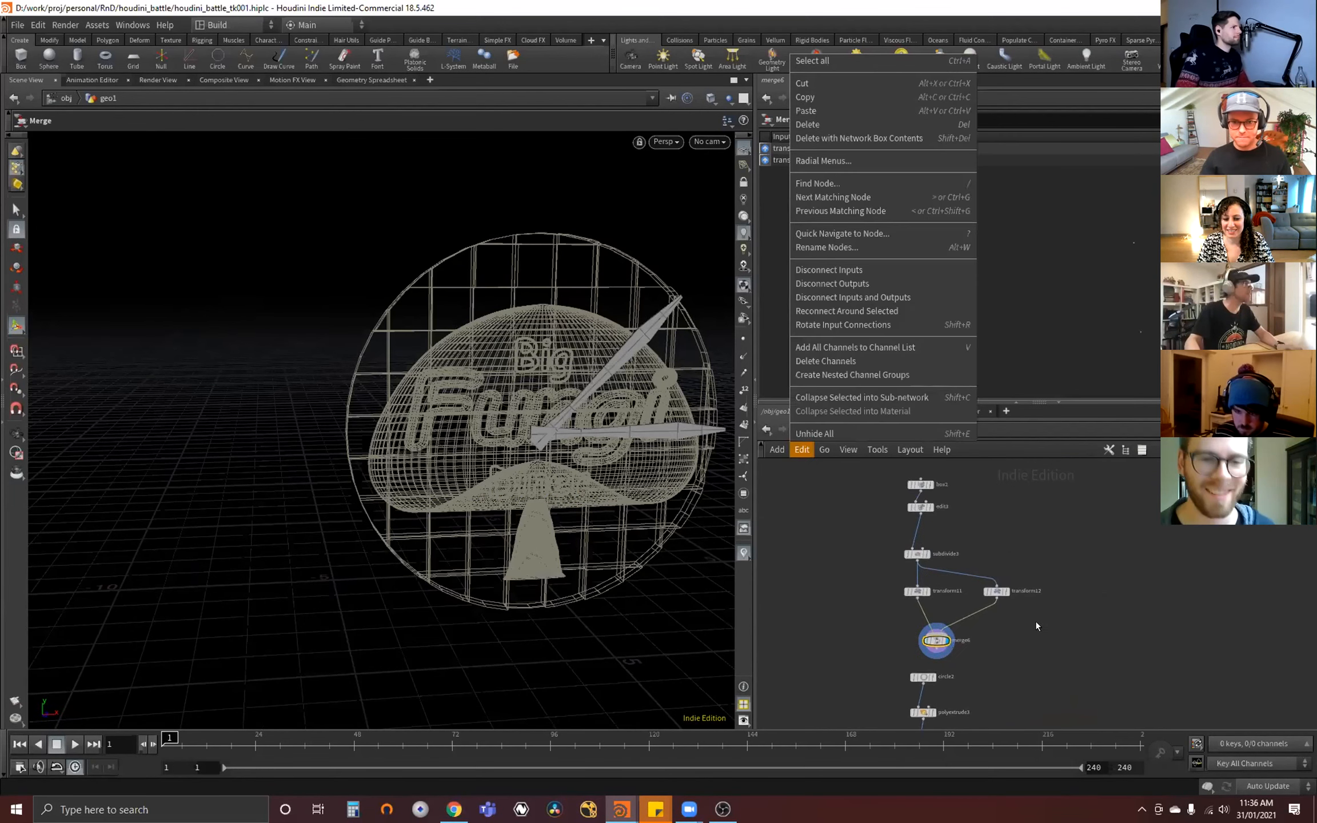
left_click_drag(1075, 658, 902, 475)
left_click_drag(921, 484, 1112, 589)
middle_click_drag(1018, 724, 1032, 583)
left_click_drag(1141, 603, 1105, 612)
left_click(1026, 669)
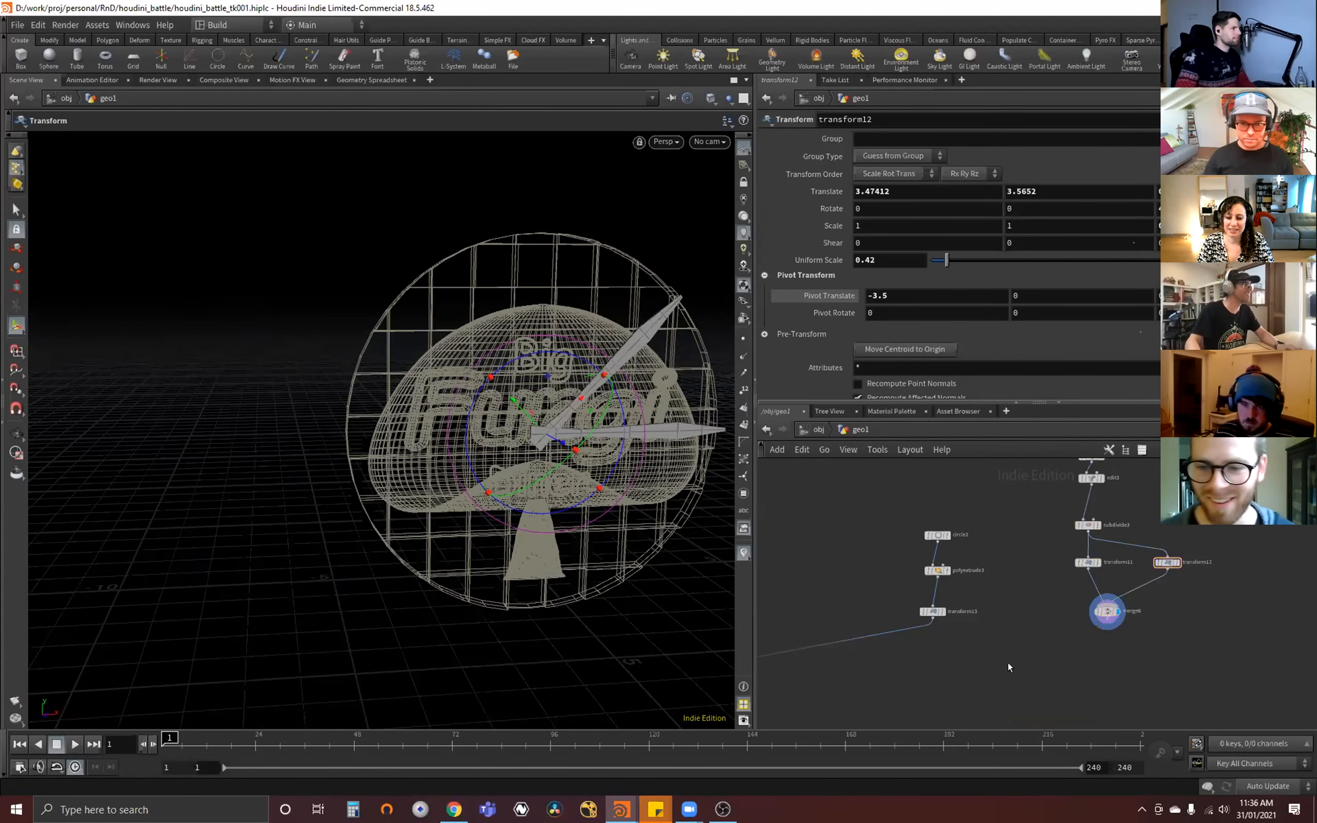
- Display the CLOCK_HANDS null under the OPEN text nodes and rename it OPEN_FONT
scroll(991, 642, "down", 3)
scroll(893, 609, "up", 5)
left_click(825, 582)
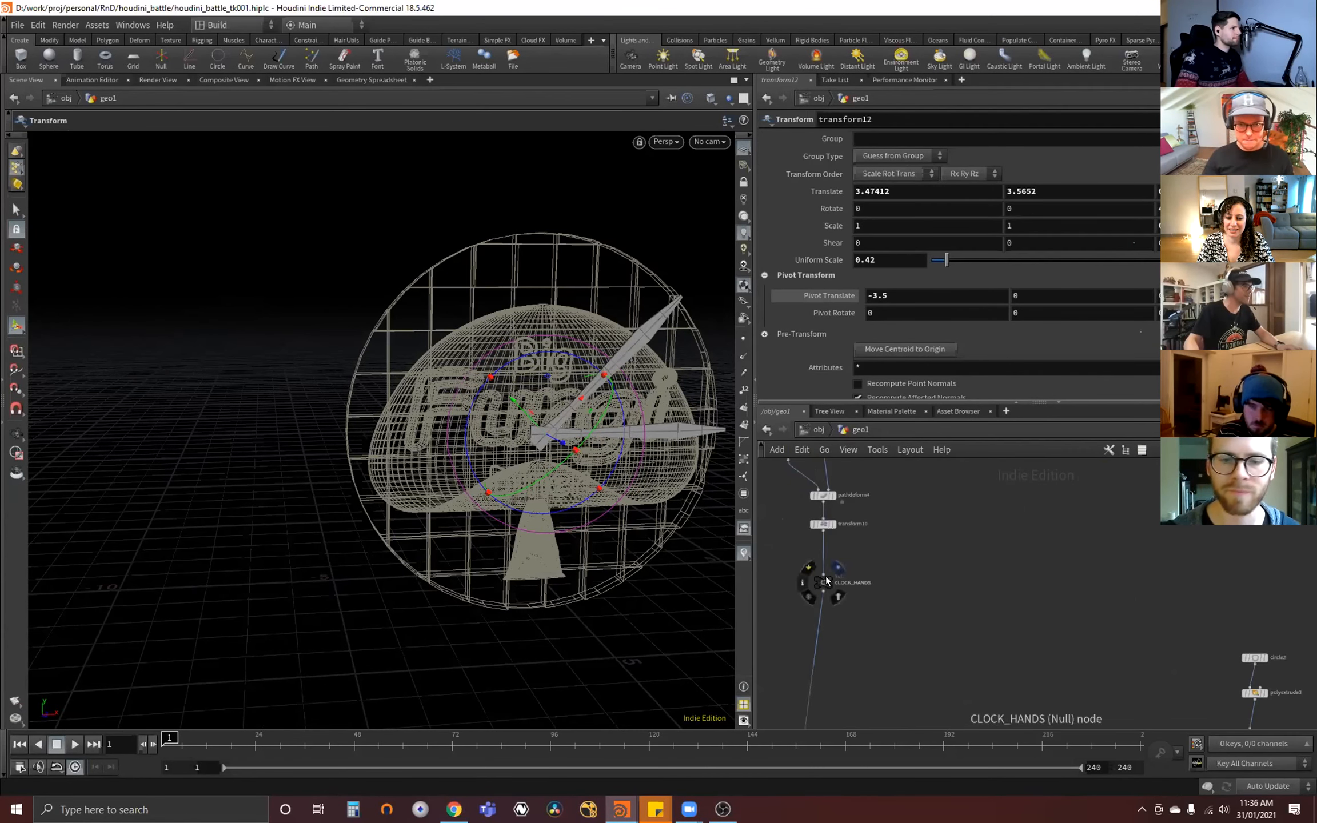
left_click_drag(859, 582, 818, 596)
scroll(885, 601, "down", 2)
scroll(840, 563, "up", 2)
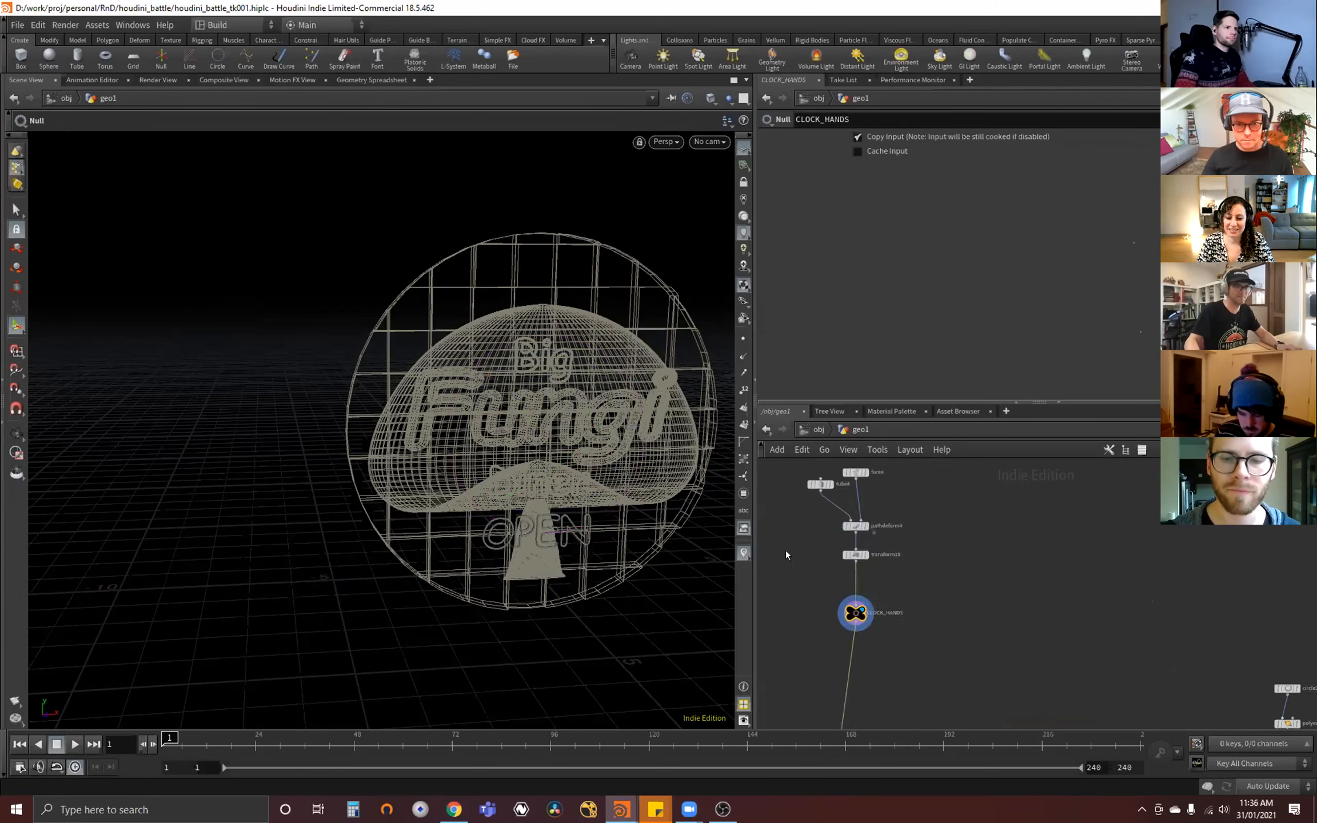
scroll(903, 609, "up", 2)
double_click(868, 615)
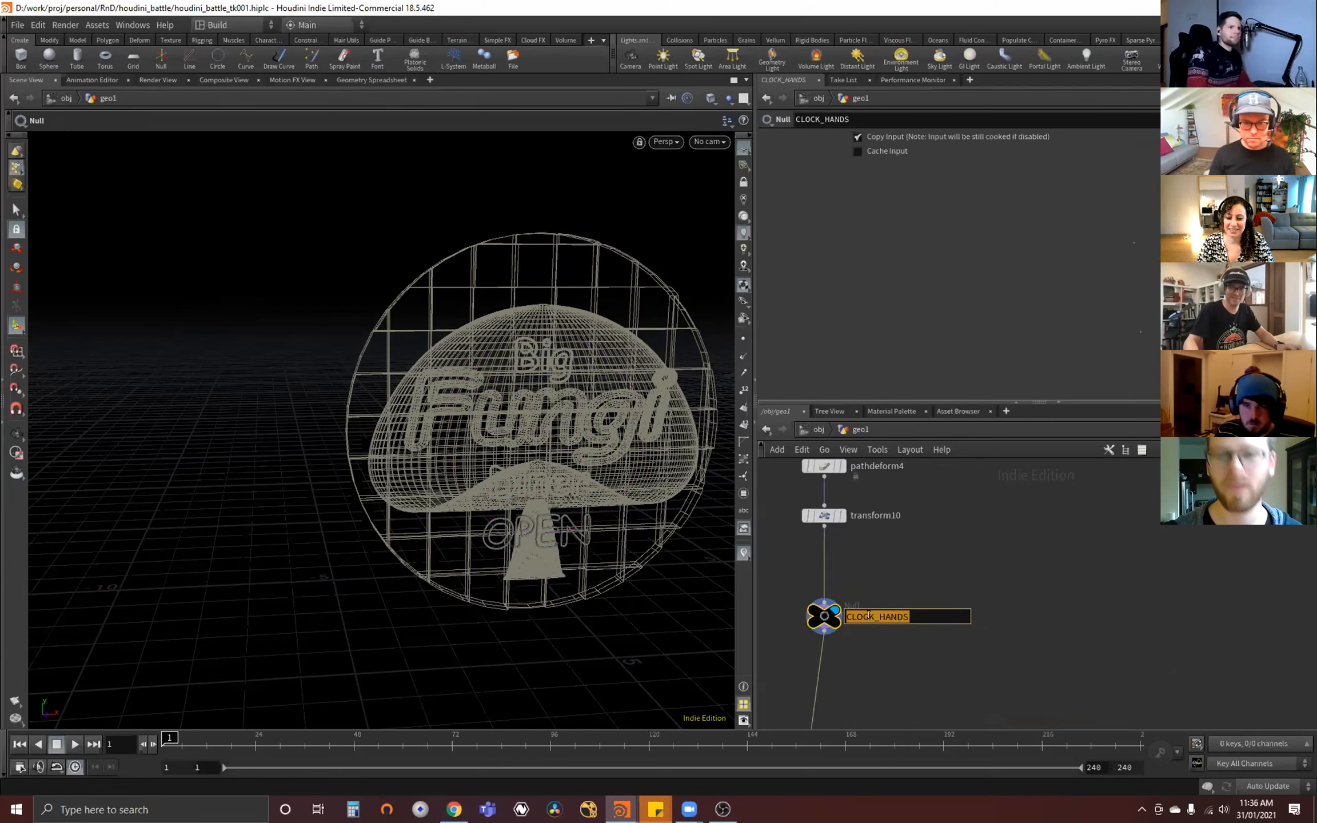
type("OPEN_FONT")
key("Return")
- Duplicate the OPEN_FONT null beneath merge6, wire merge6 into the copy and display it
scroll(900, 500, "down", 5)
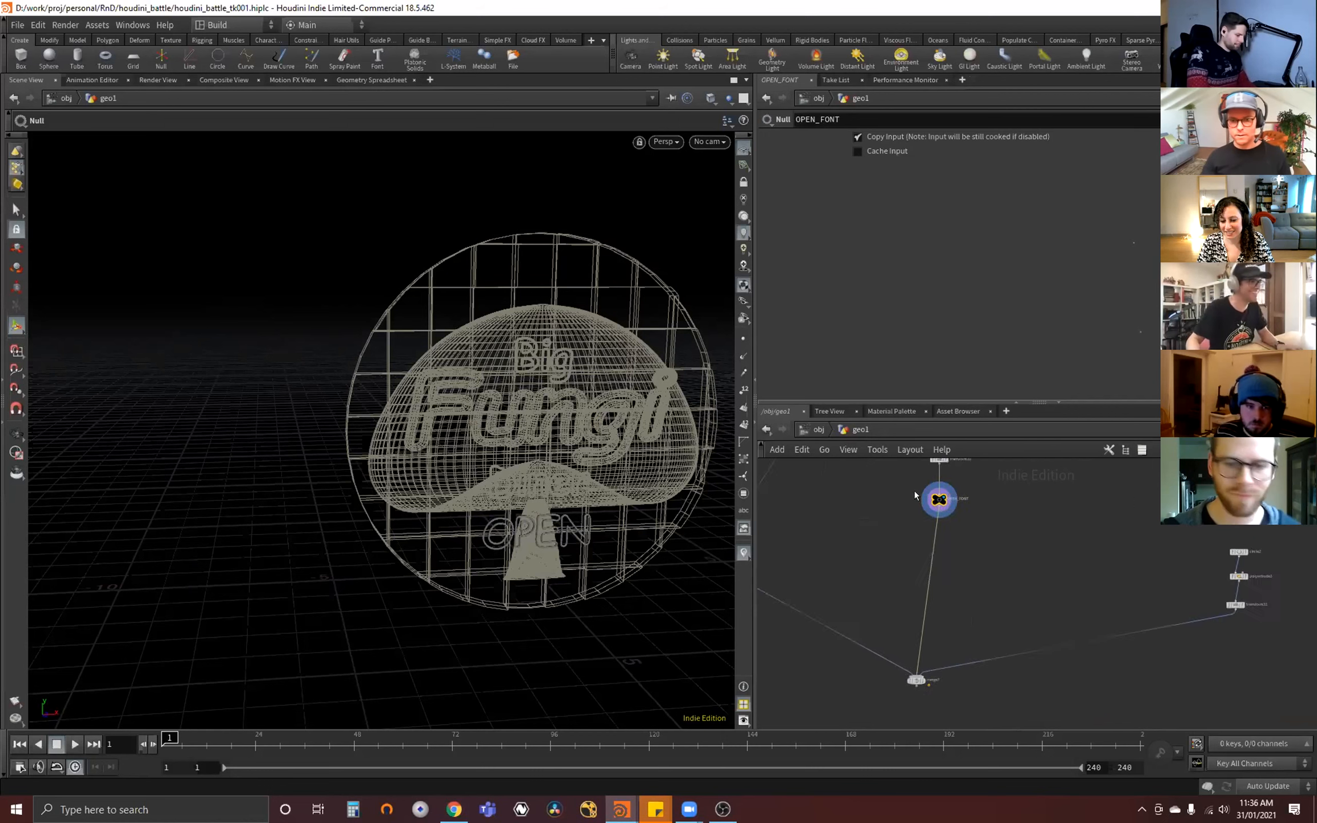
left_click_drag(898, 501, 1147, 584, "alt")
scroll(1148, 580, "up", 3)
left_click(1142, 579)
left_click(1139, 543)
- Rename the null under merge6 to CLOCK_HANDS
double_click(1179, 591)
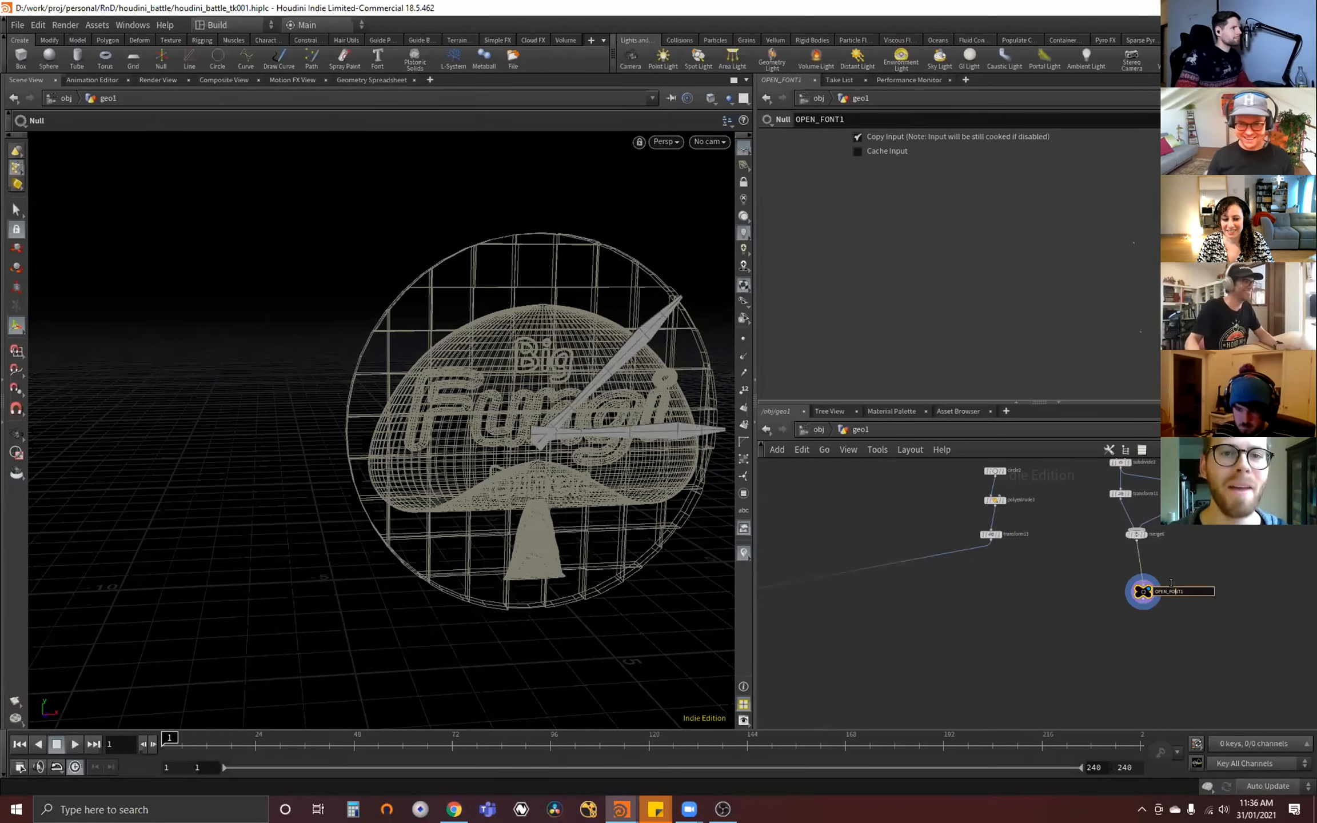
key("ctrl+a")
type("CLOCK__HAN")
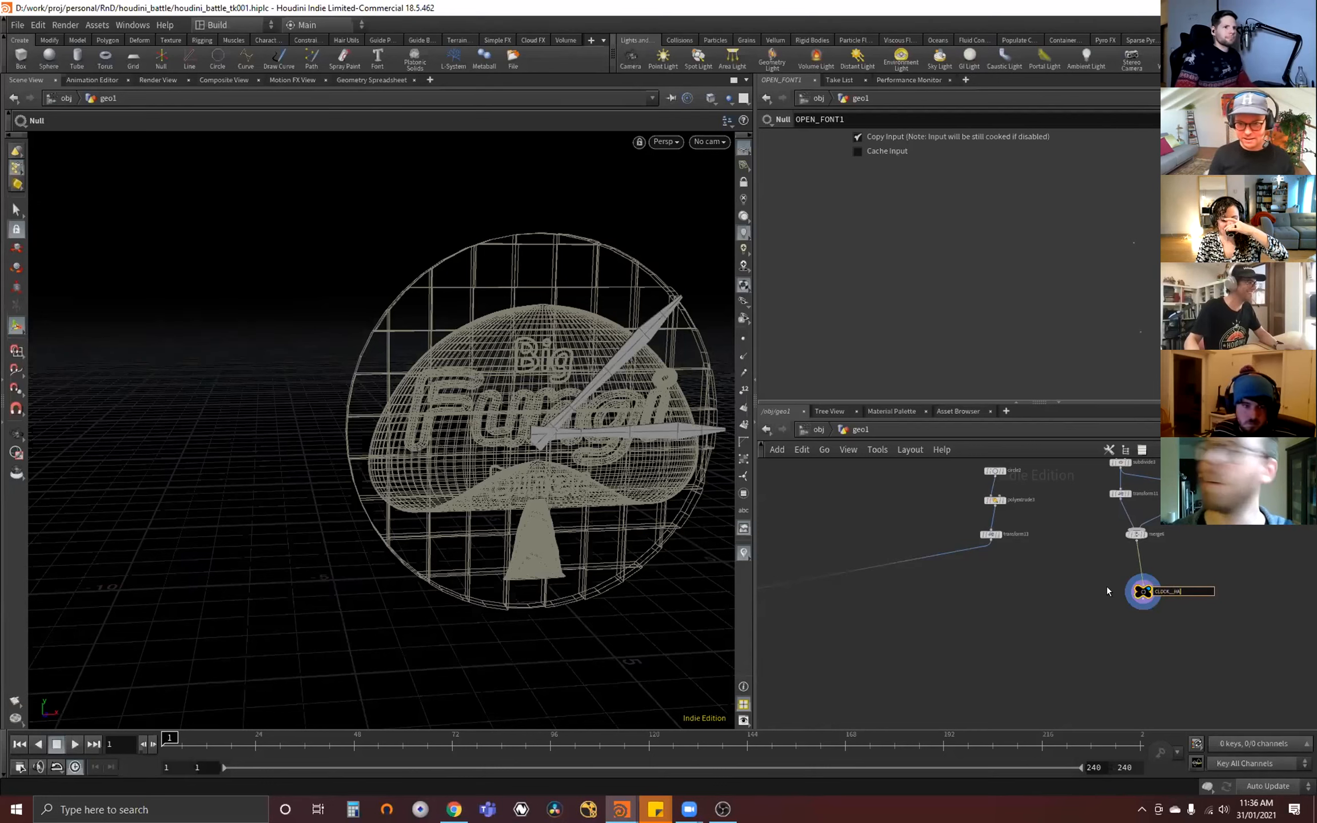
key("BackSpace")
key("BackSpace")
key("BackSpace")
key("BackSpace")
type("HAN")
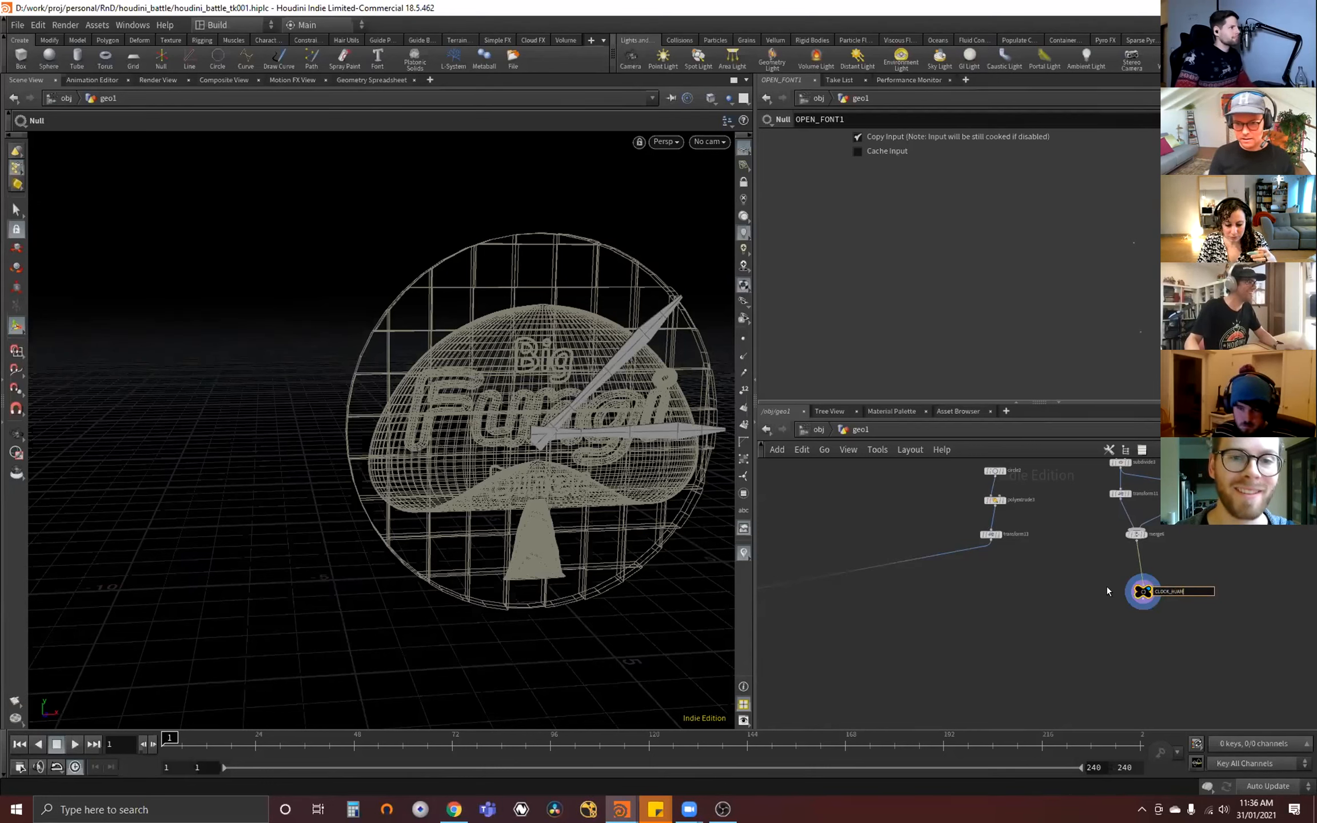
type("DS")
key("Return")
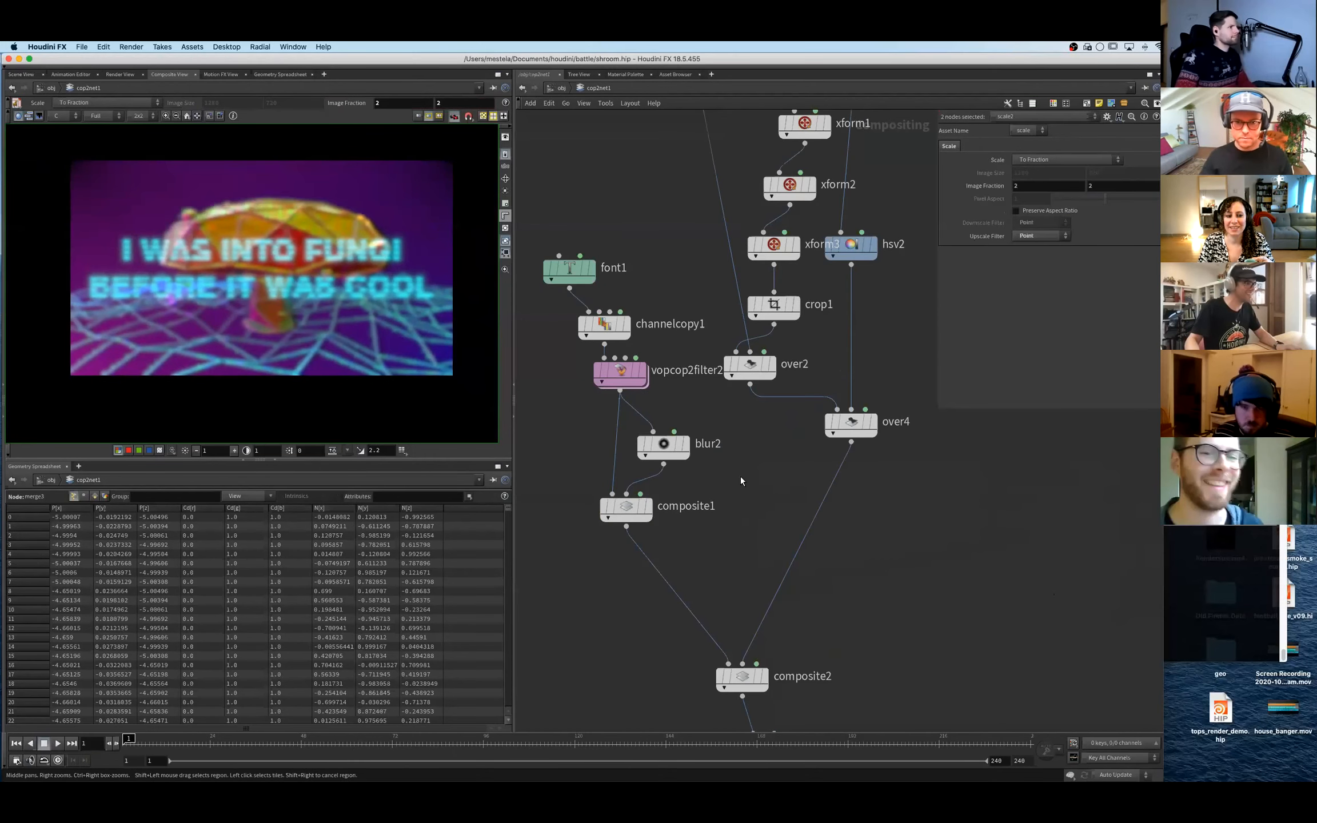
- In the compositing network of shroom.hip, align font1 and channelcopy1 vertically above vopcop2filter2
key("a")
left_click_drag(627, 370, 678, 323)
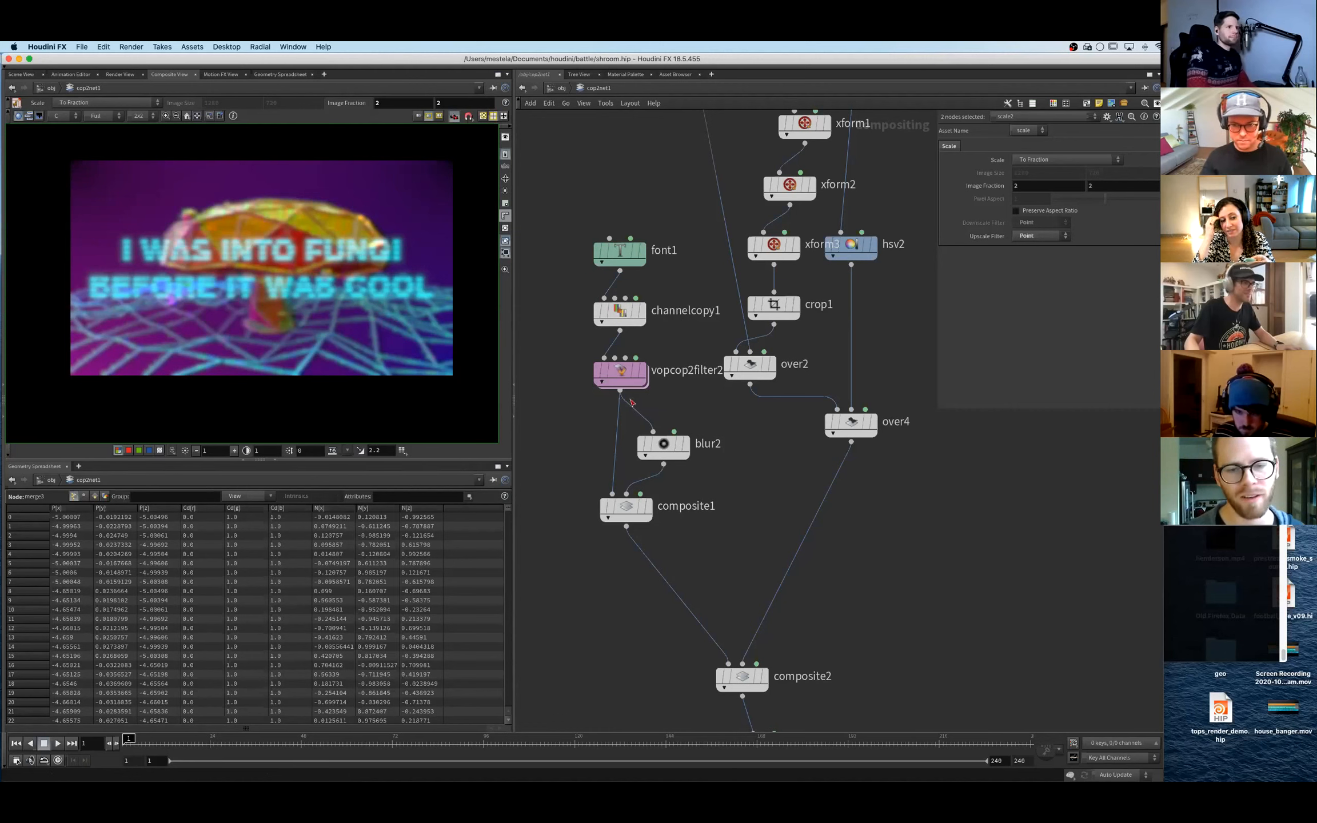
scroll(715, 543, "down", 5)
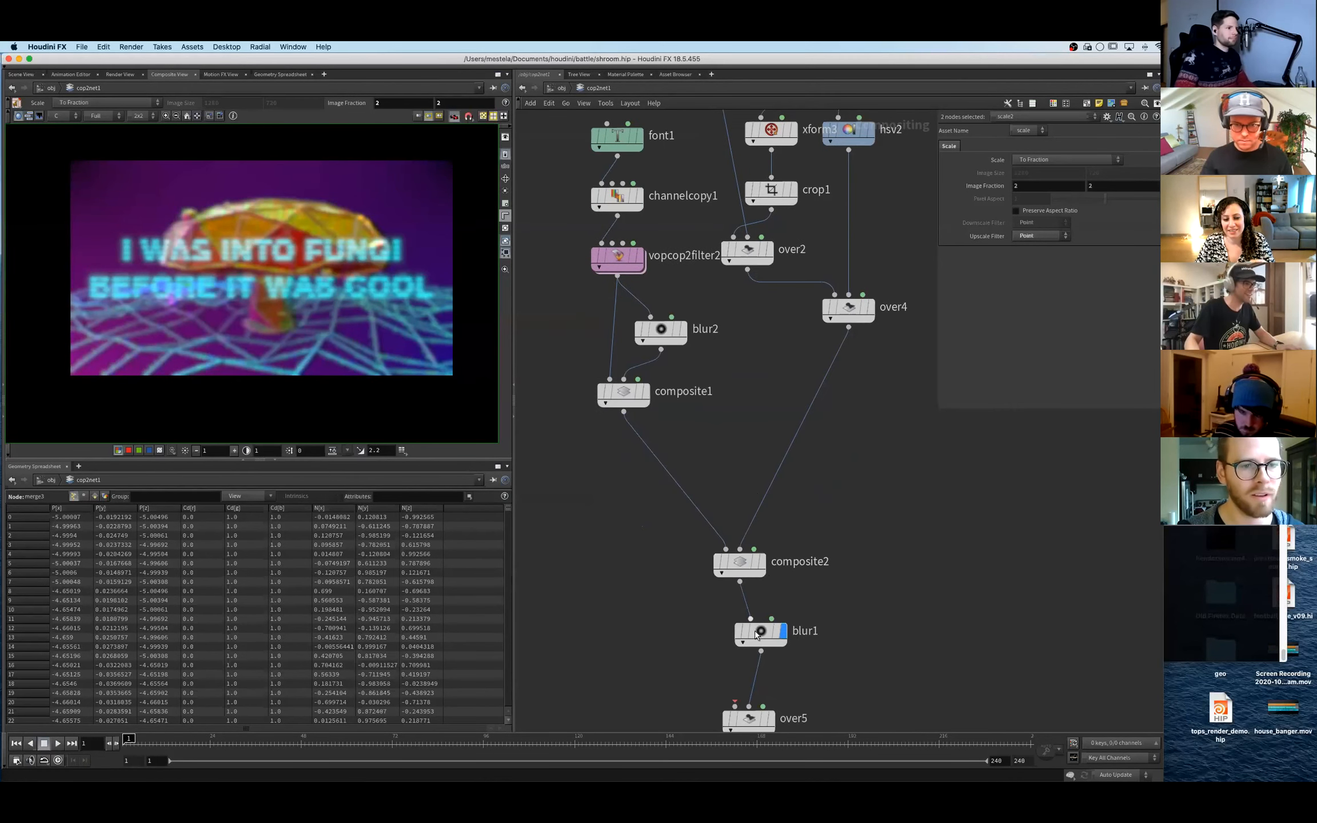
- Connect composite2 to the first input of over5, move blur1 aside and display over5
left_click(760, 639)
scroll(742, 515, "down", 2)
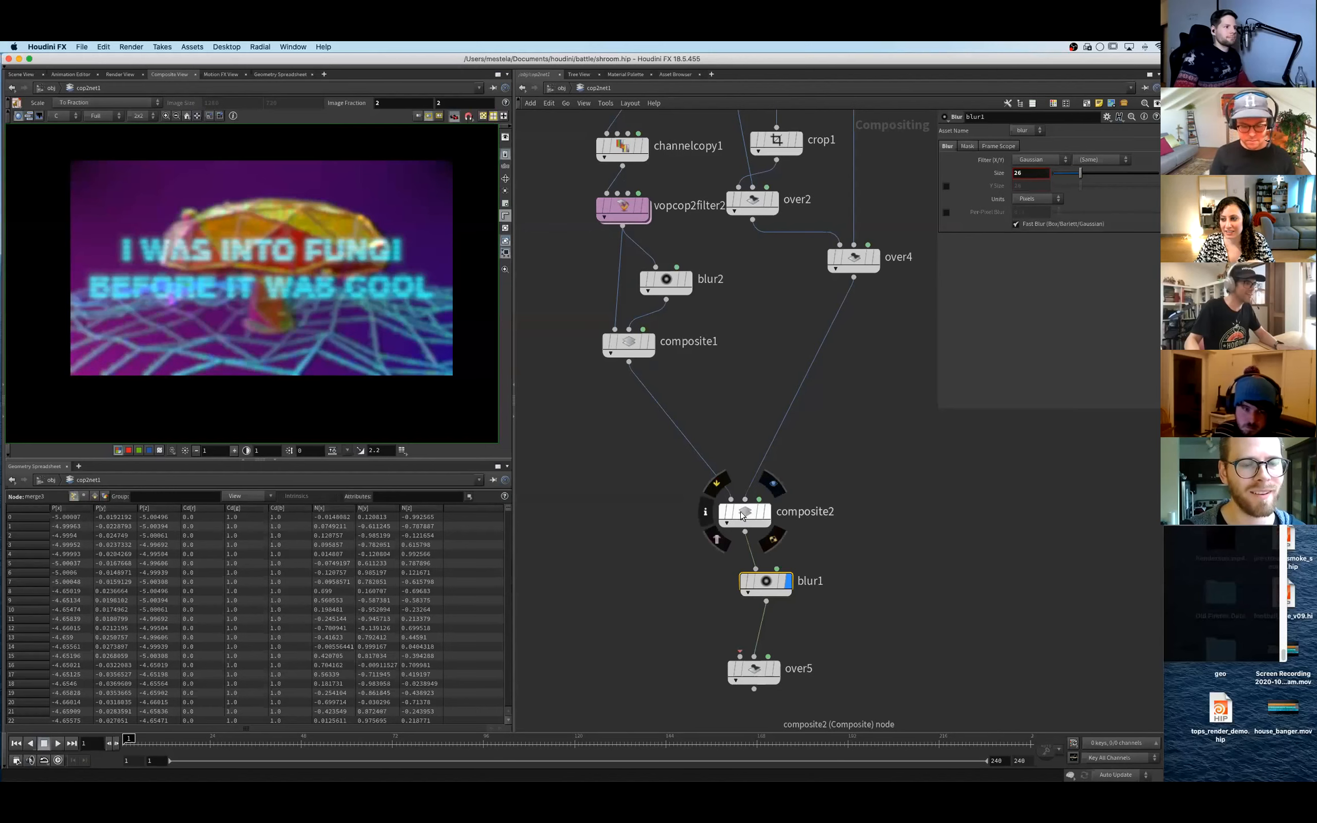
left_click(744, 513)
scroll(746, 503, "down", 3)
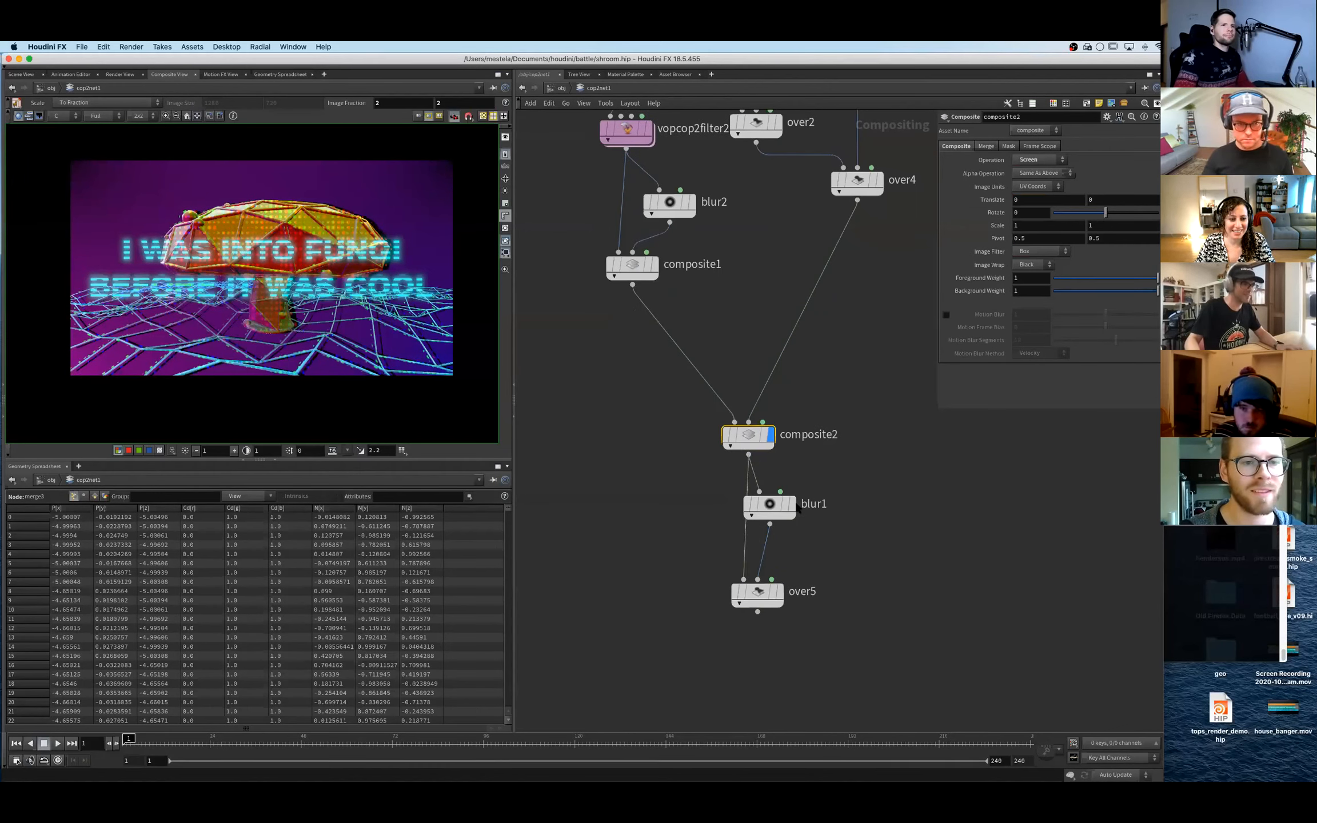
left_click(743, 579)
mouse_move(767, 597)
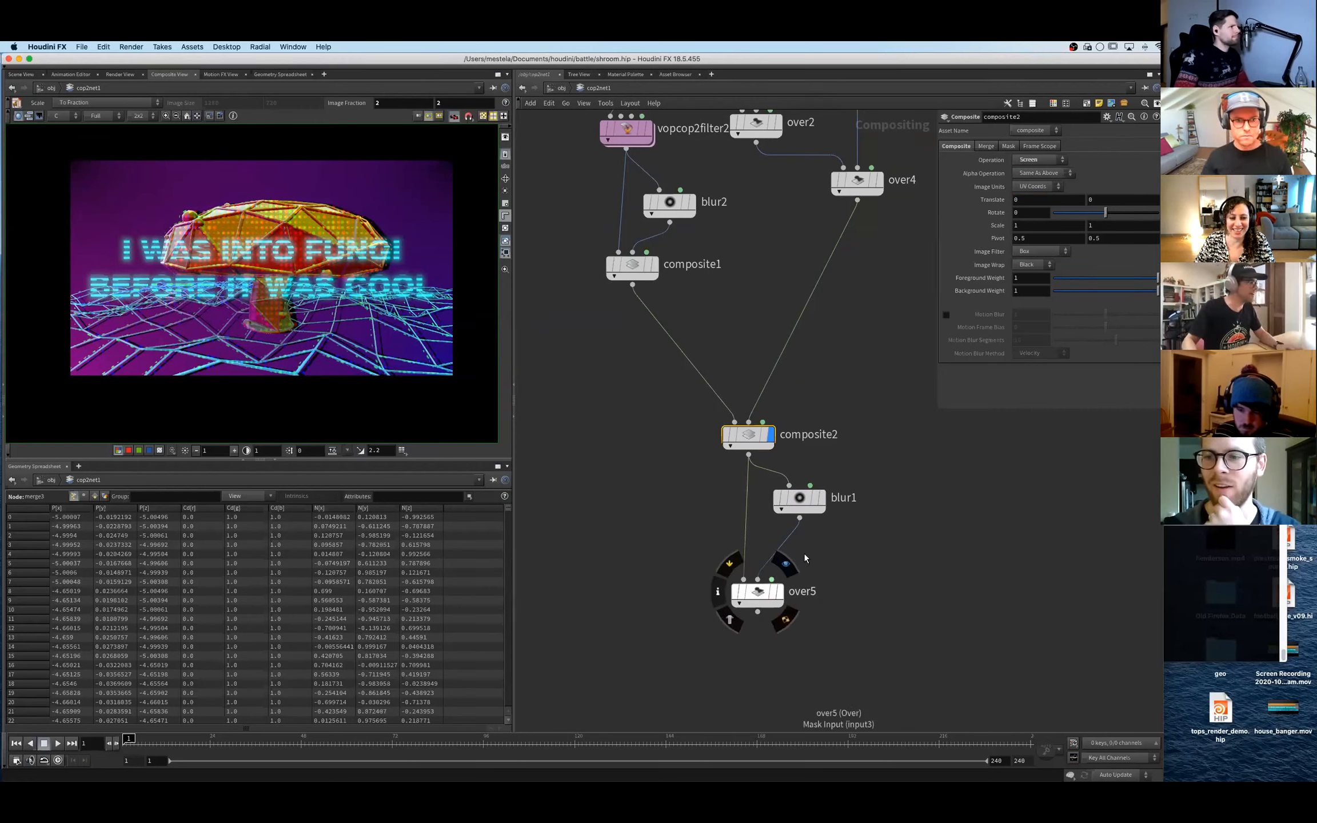
left_click(759, 594)
- Move the cornerramp1 node down to below the level of over1 and show its parameters
scroll(682, 543, "up", 3)
scroll(639, 459, "up", 15)
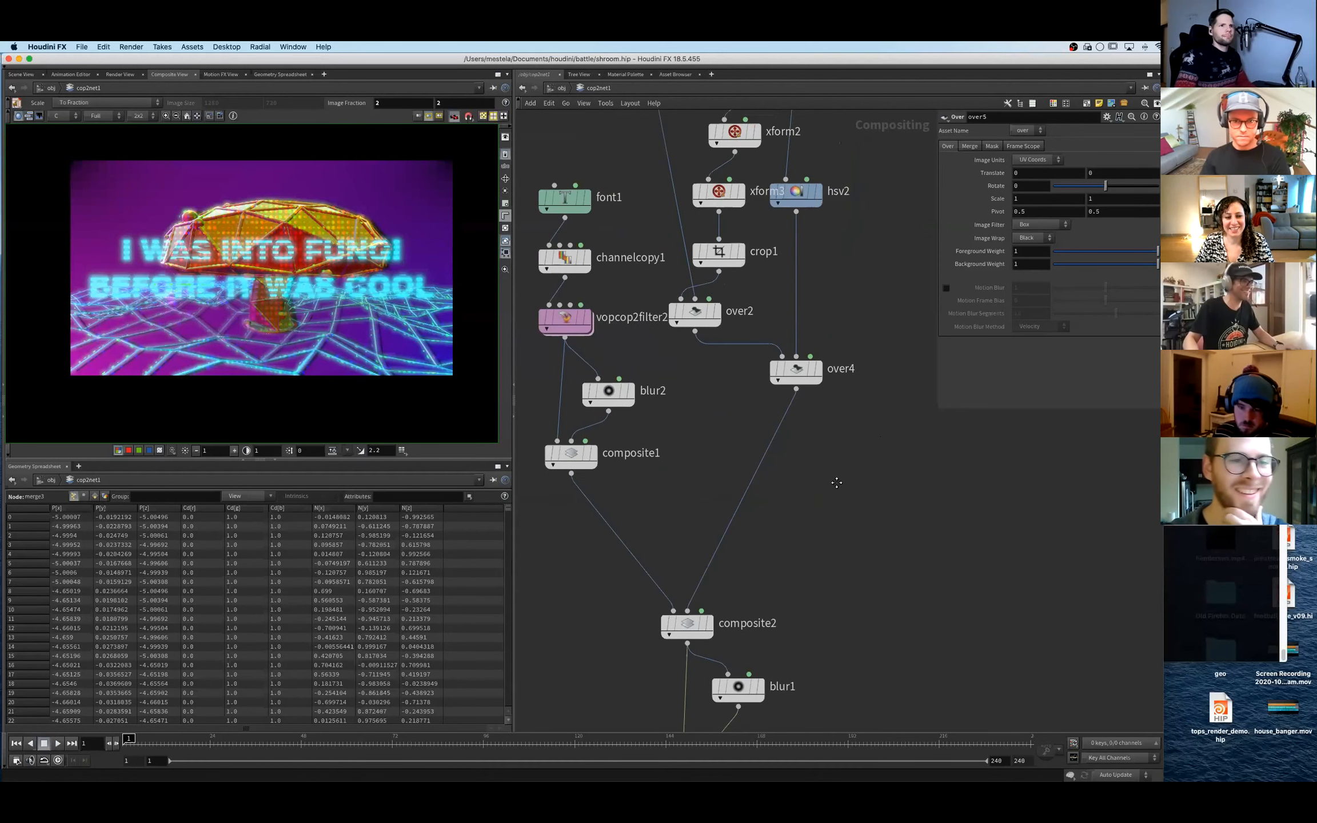
scroll(581, 152, "up", 5)
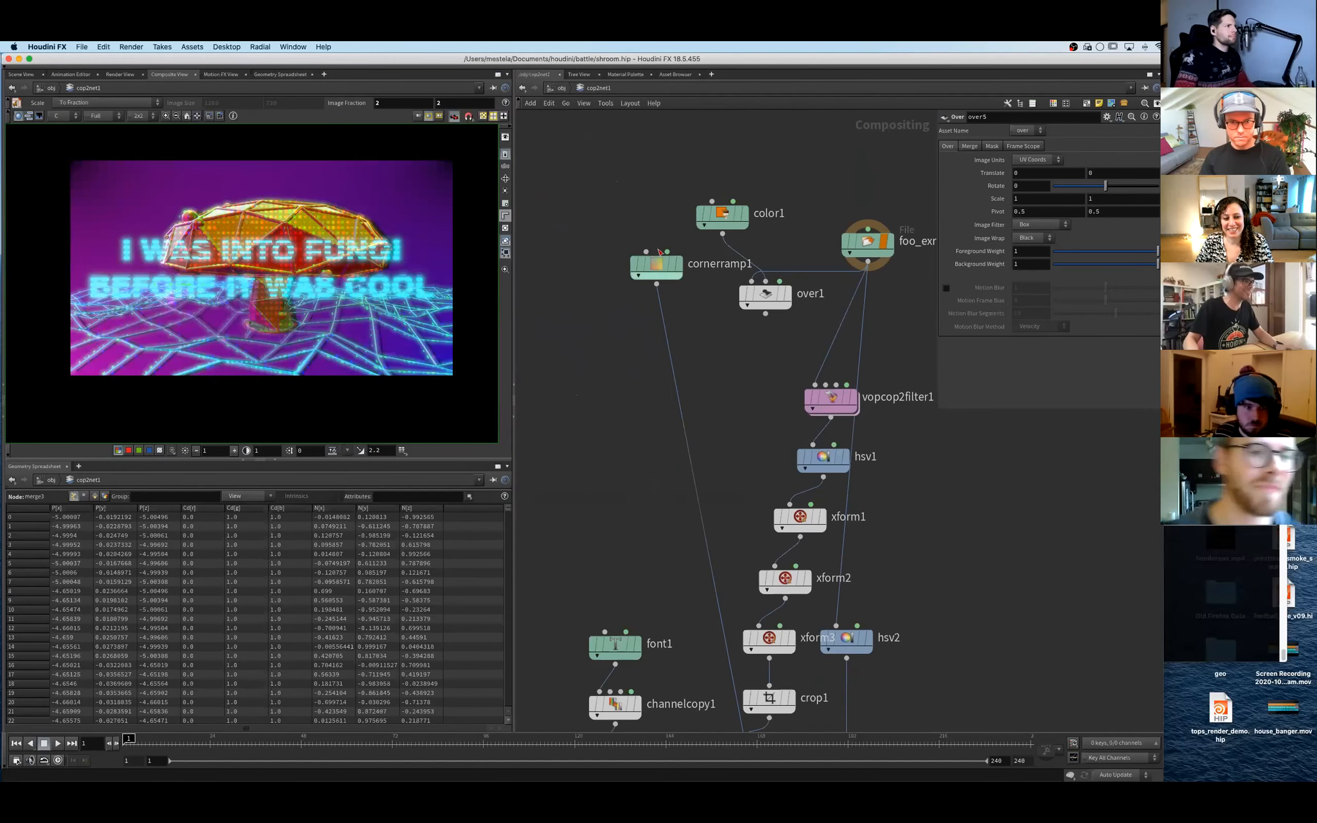
left_click_drag(654, 265, 651, 343)
left_click(650, 343)
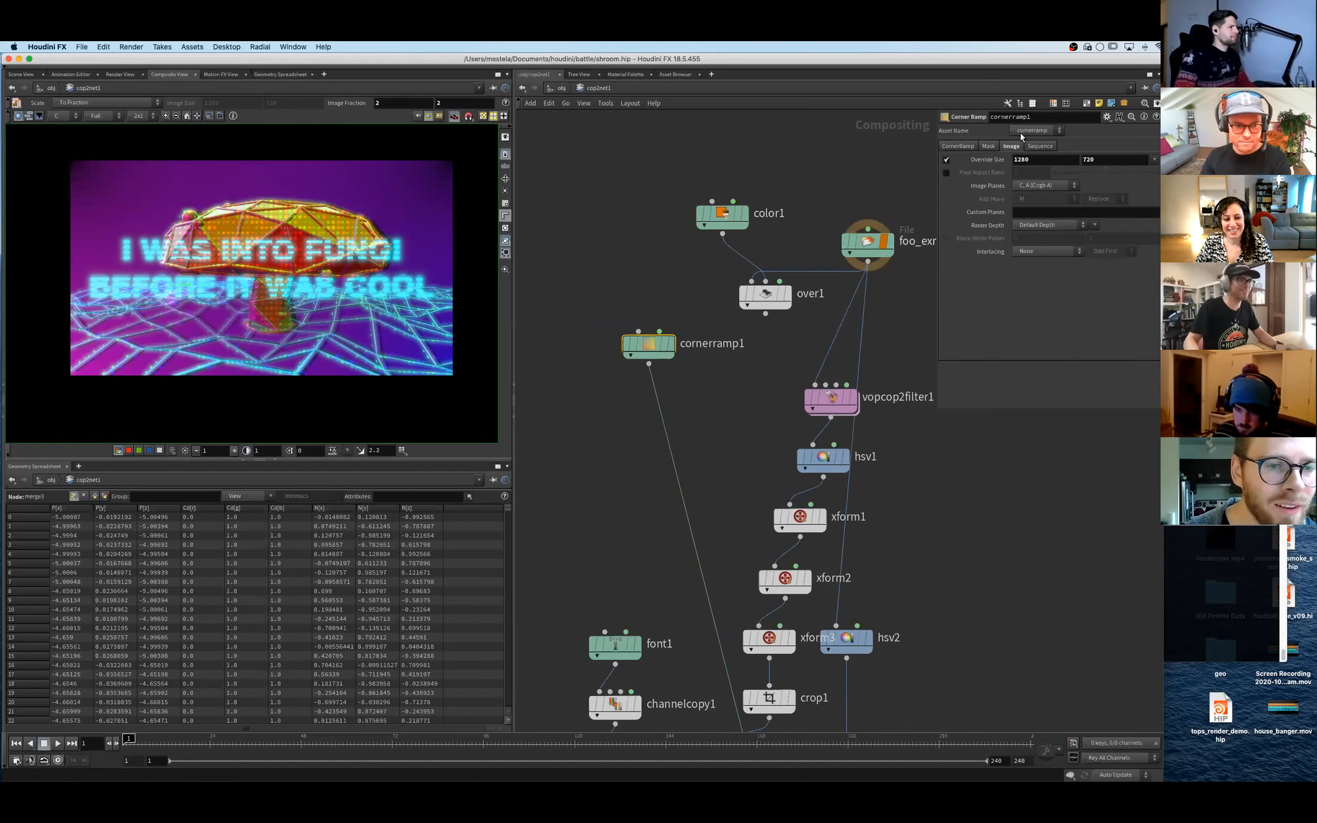
- Lighten the magenta Point 1 color of cornerramp1 by setting its green value to 0.321
left_click(956, 144)
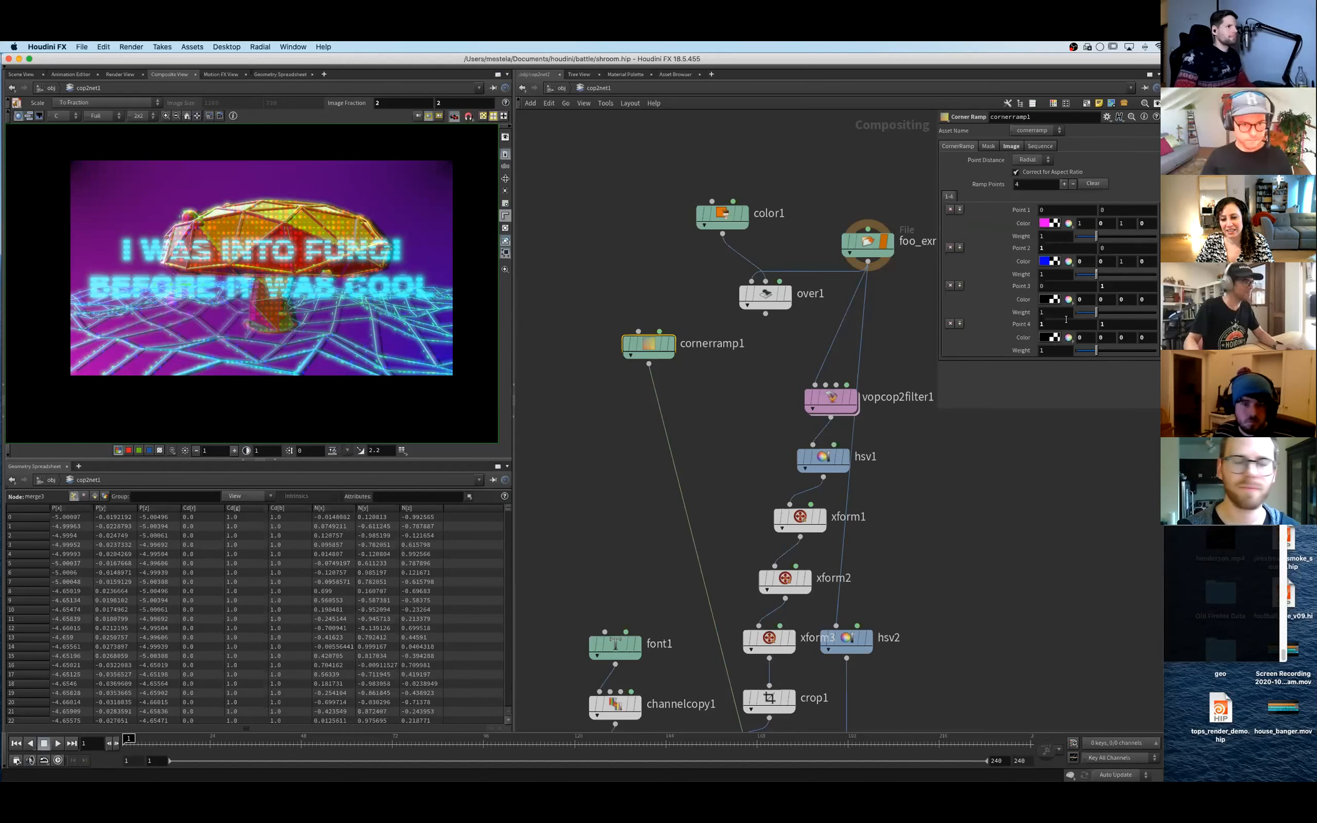
left_click(1043, 224)
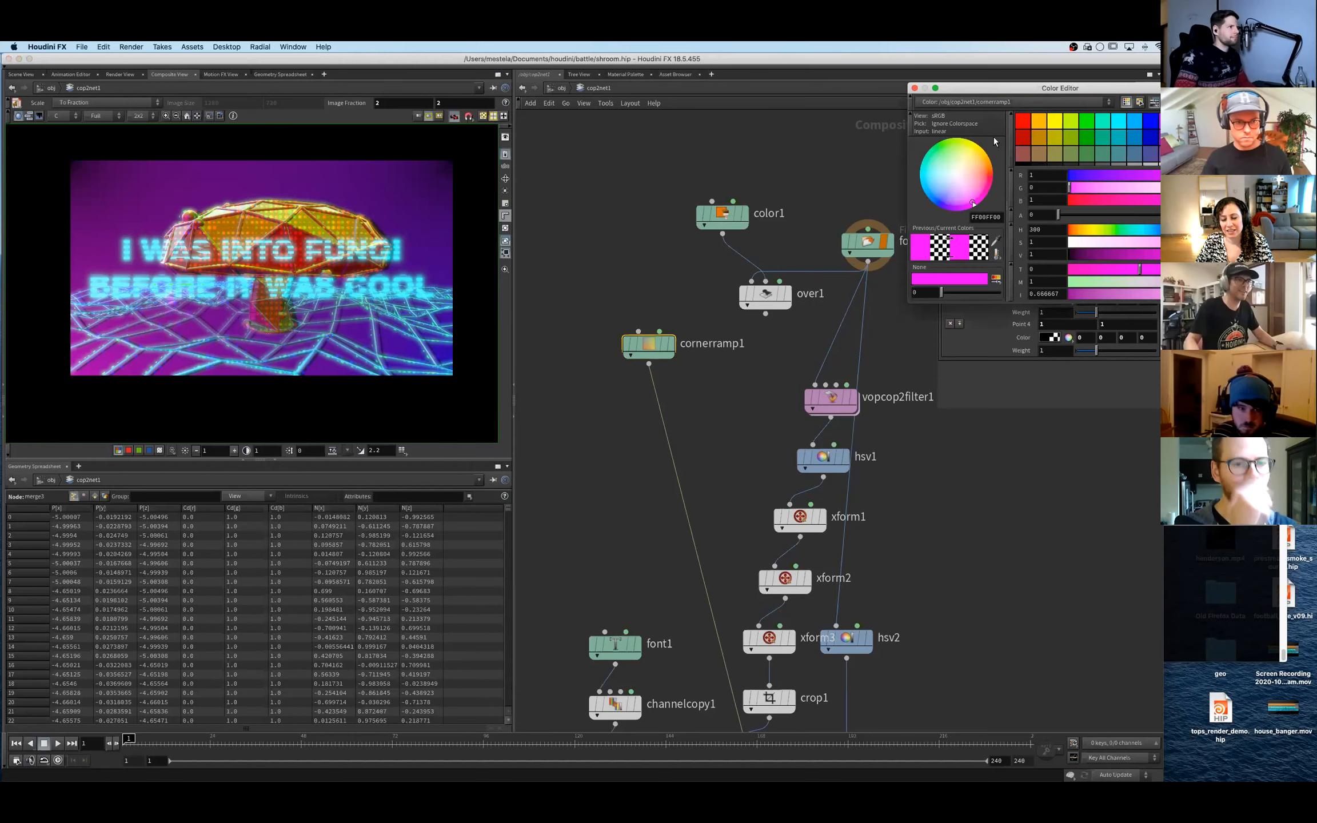
mouse_move(1123, 192)
left_mouse_down()
mouse_move(1150, 192)
mouse_move(1113, 187)
left_mouse_up()
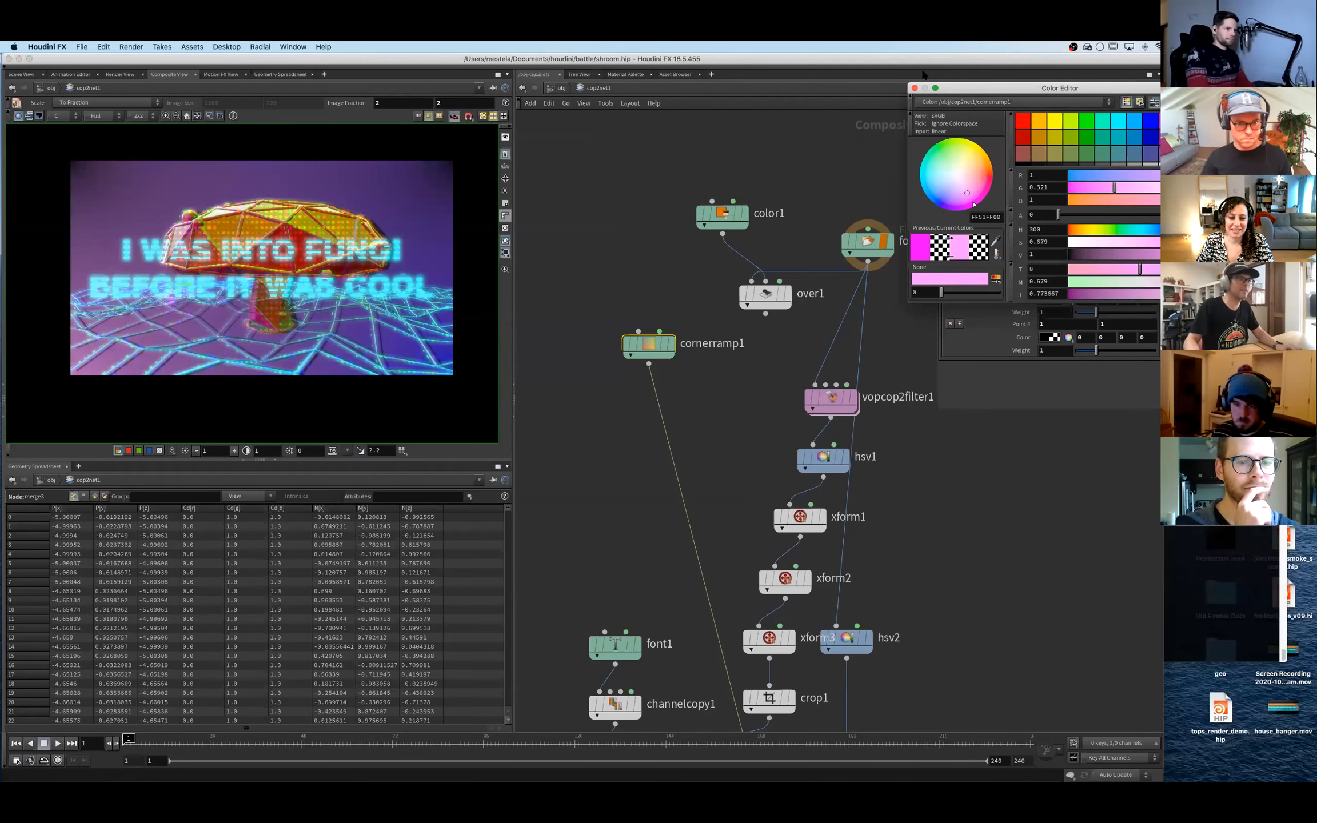
left_click(968, 544)
- Move the hsv2 node to the right, clear of xform3
scroll(935, 360, "down", 10)
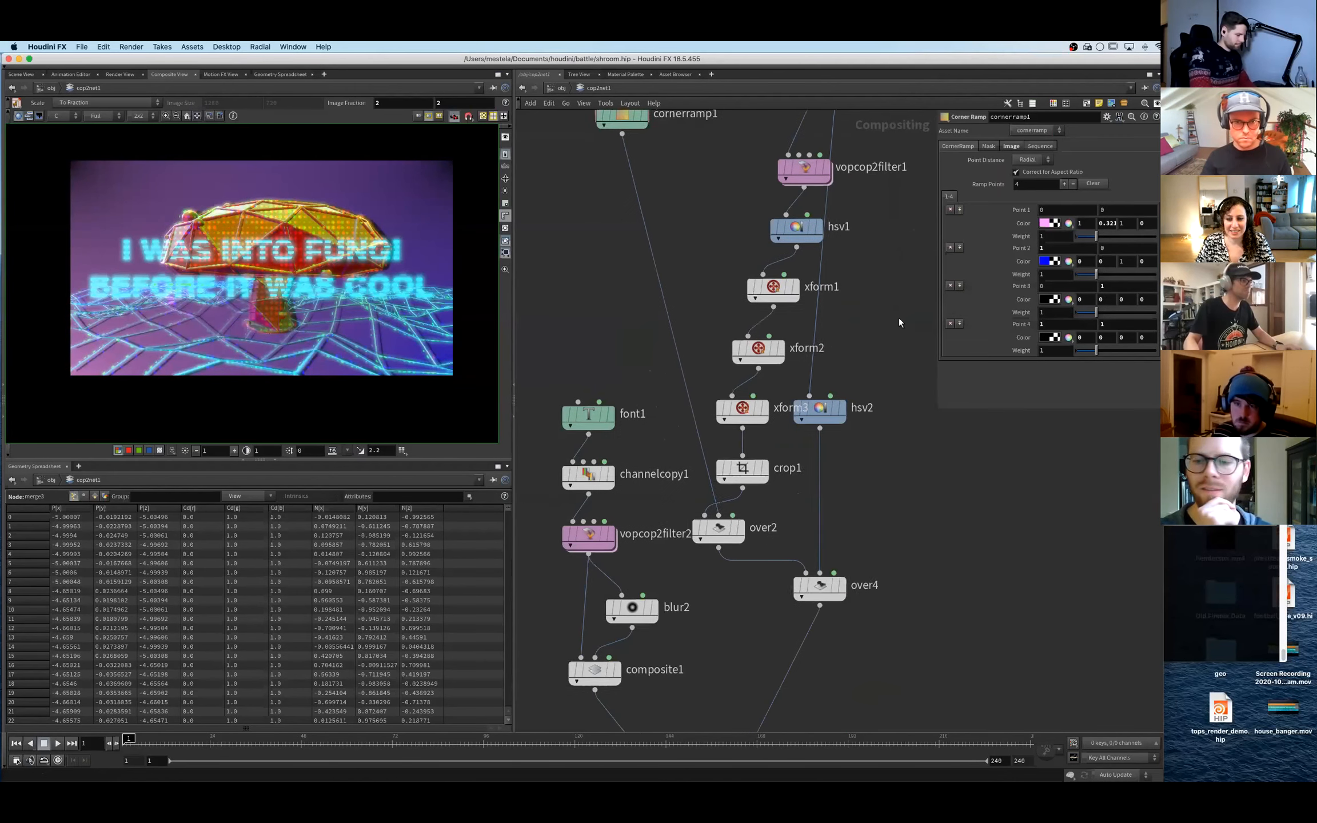
scroll(644, 431, "down", 10)
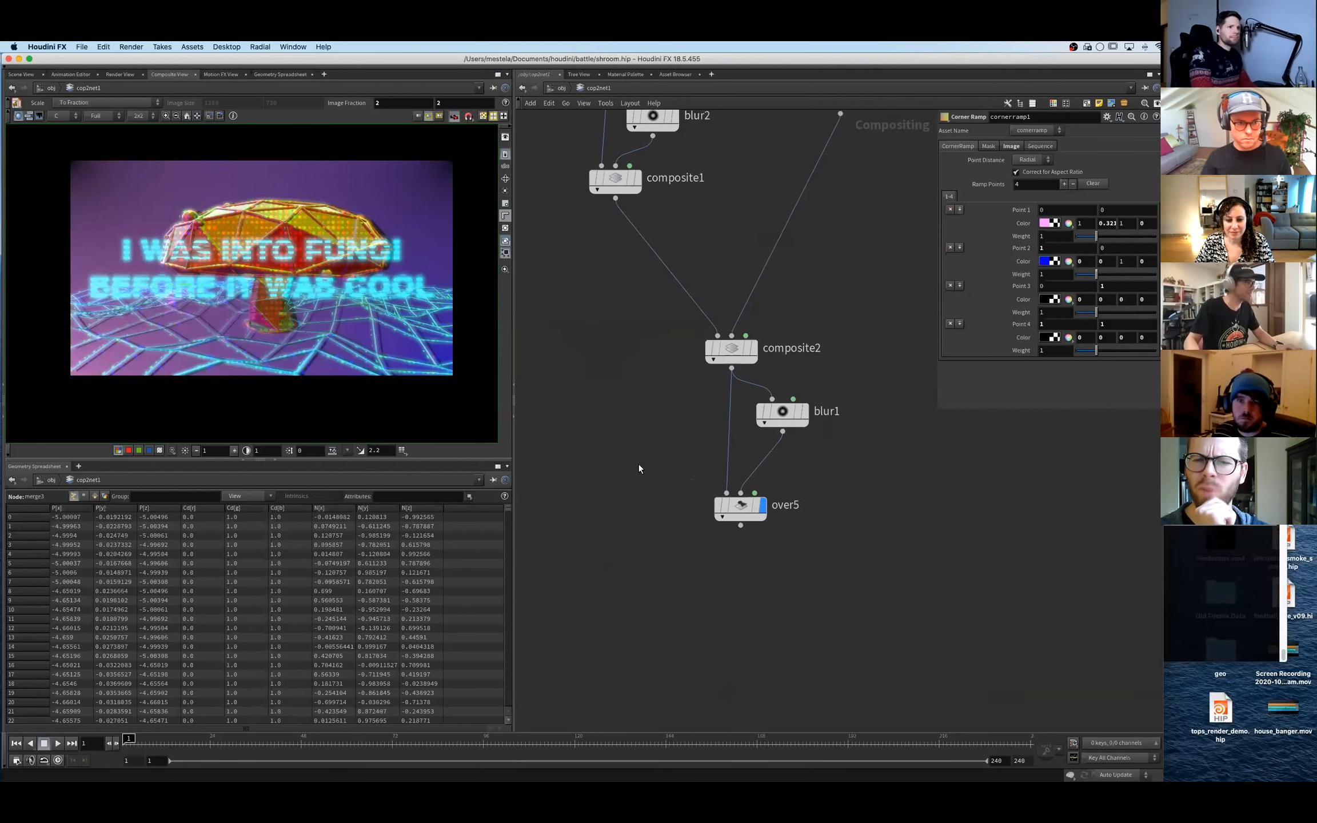
scroll(646, 426, "up", 14)
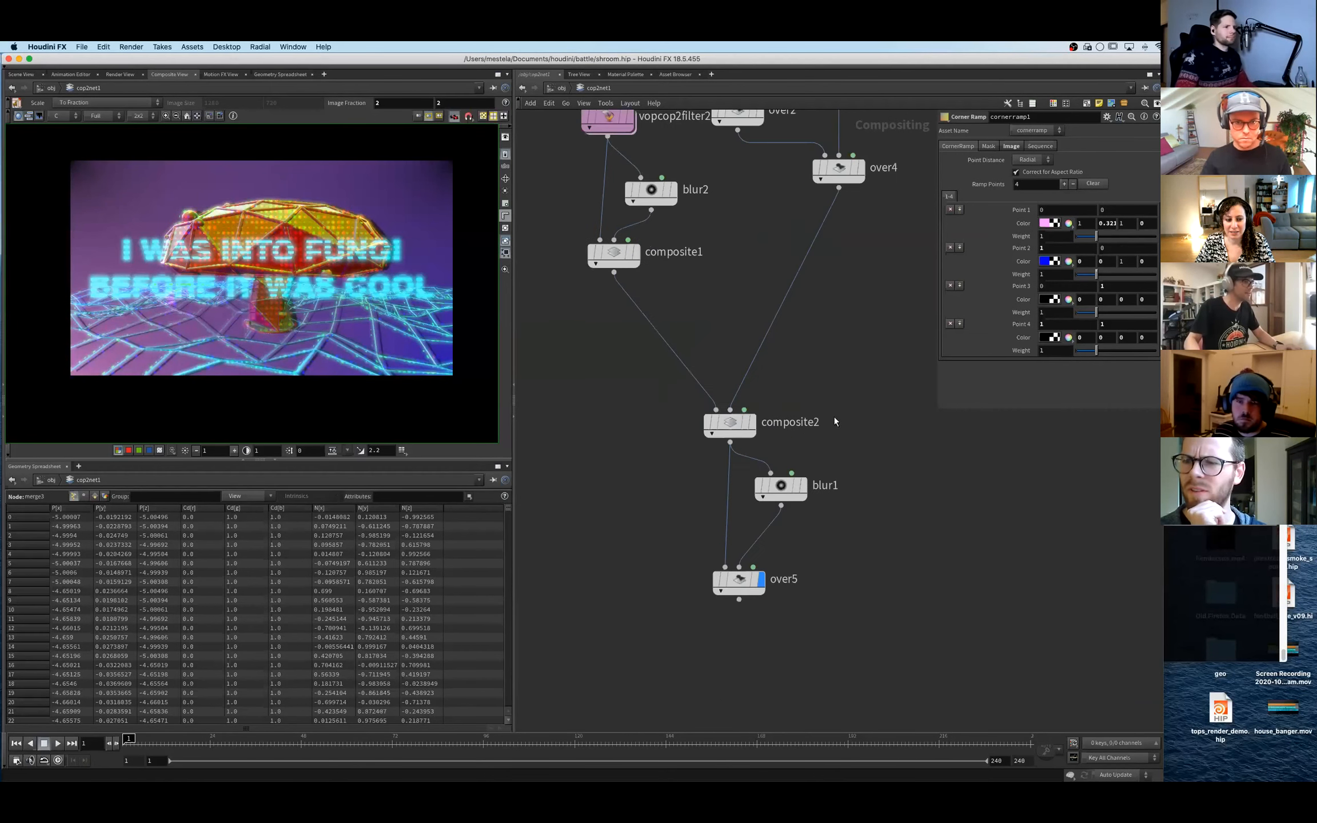
left_click_drag(815, 423, 904, 424)
scroll(703, 297, "up", 1)
scroll(685, 325, "up", 2)
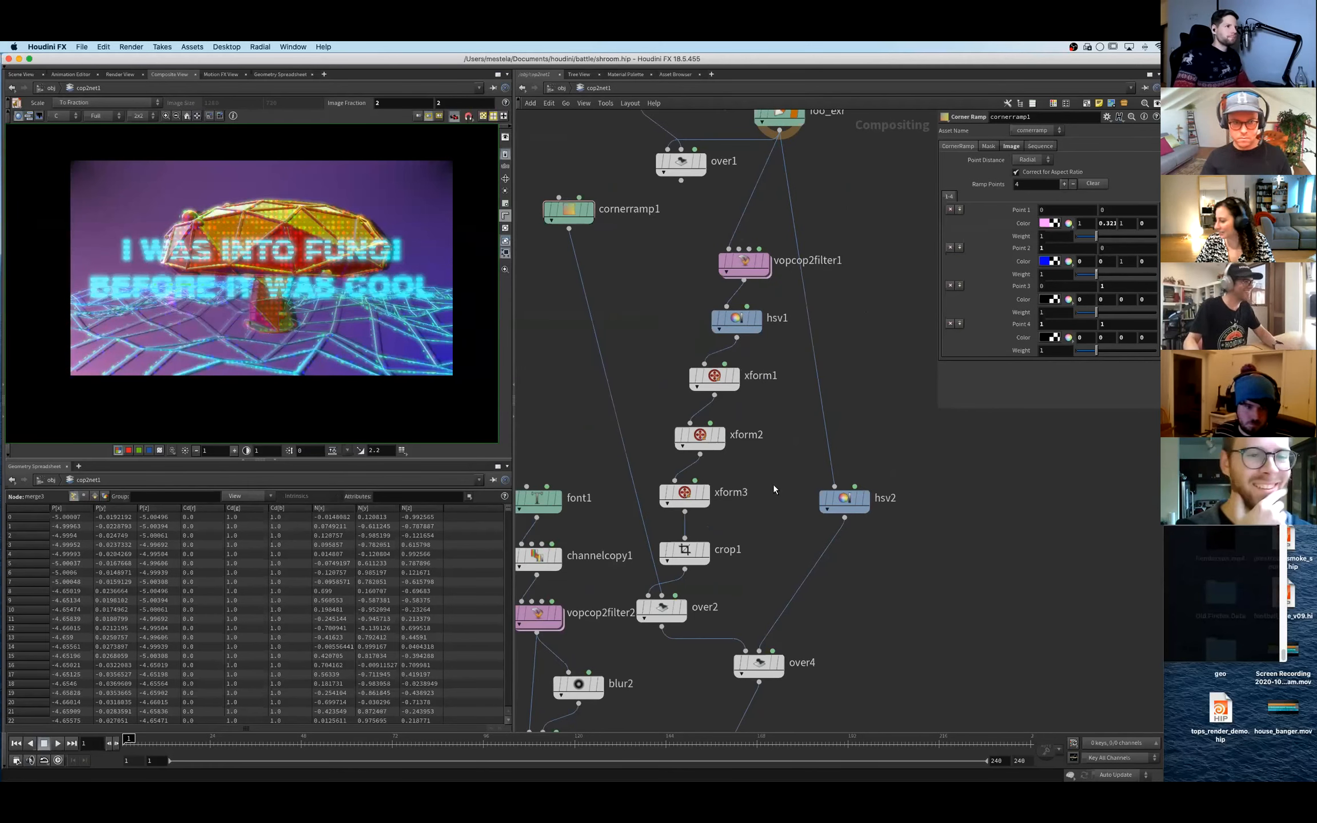
- Go up from the compositing network to the object level and bring the geo1 object into view
key("u")
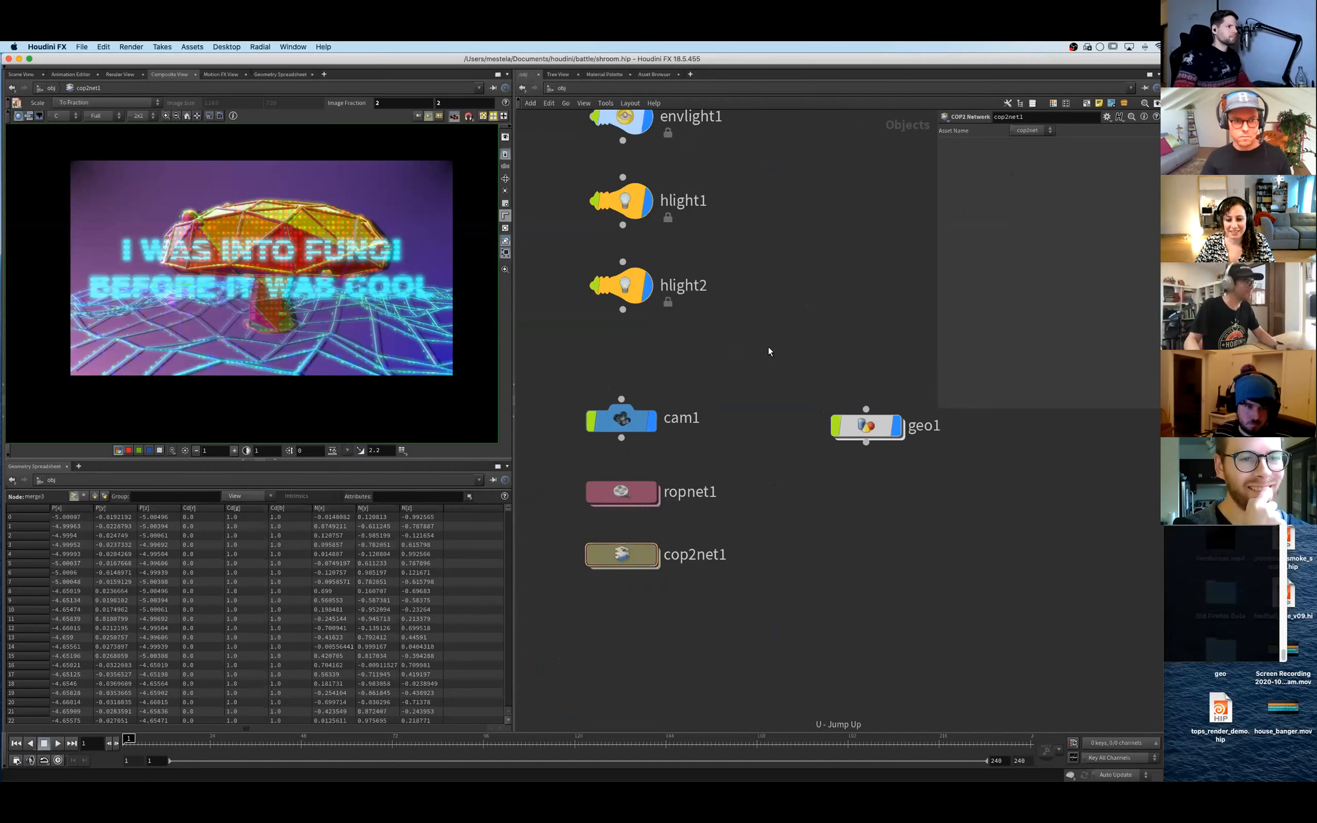
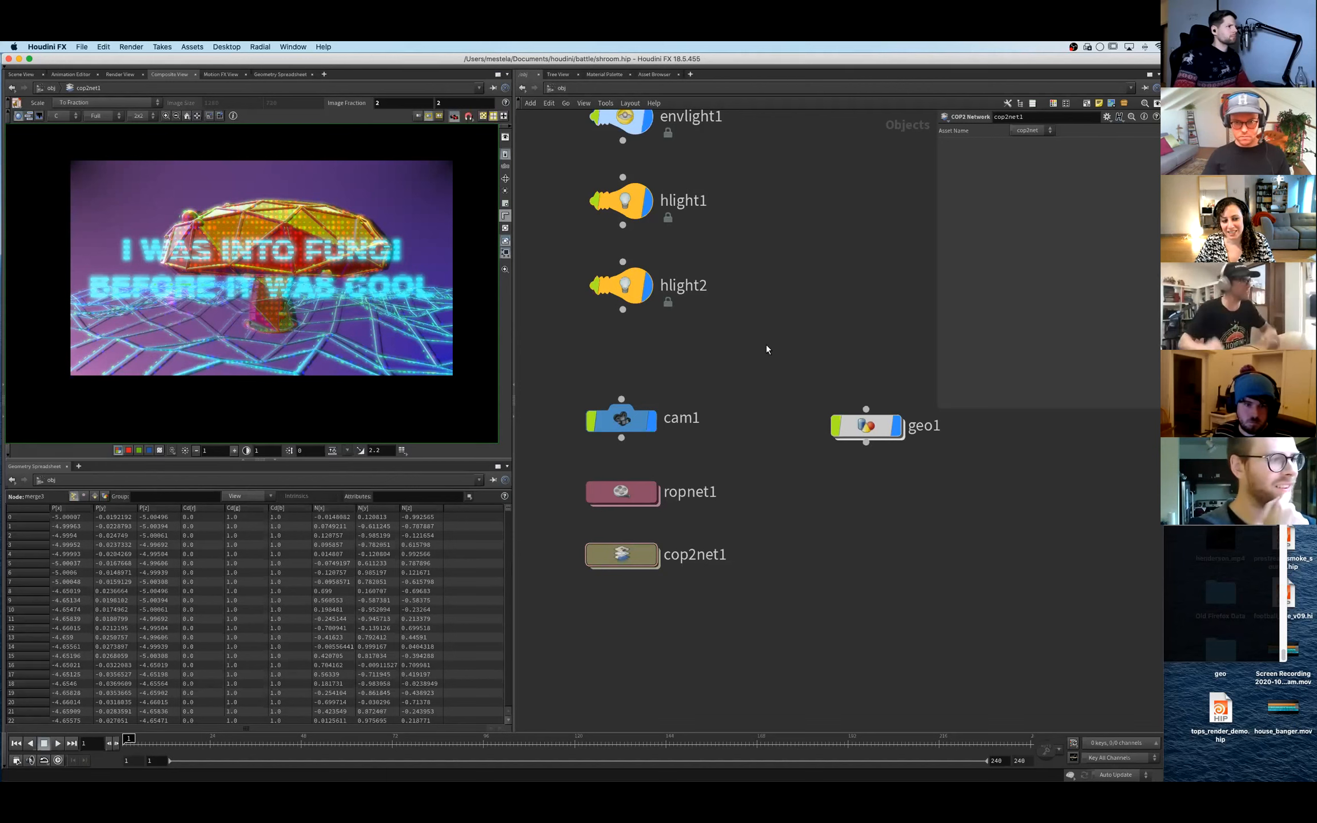
scroll(818, 590, "up", 5)
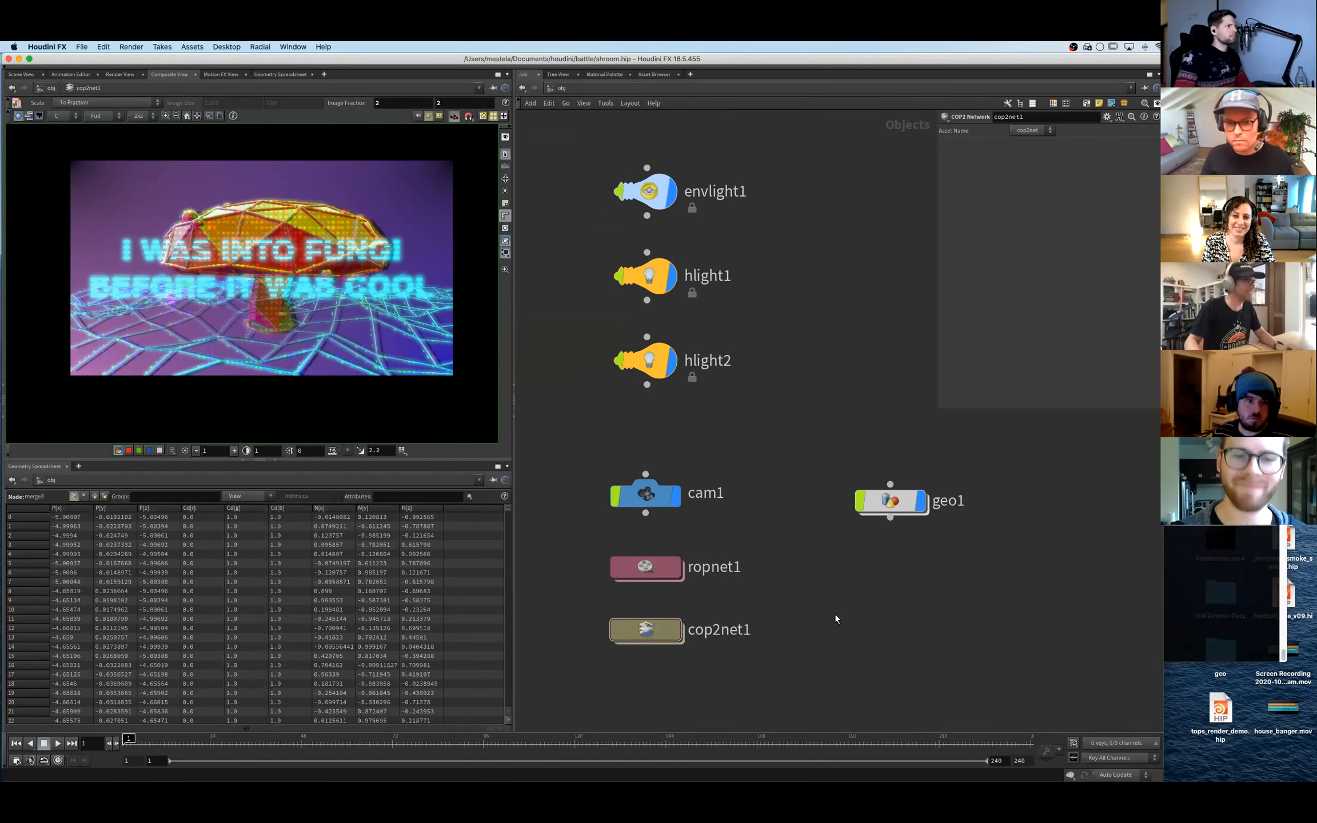
middle_click_drag(835, 614, 812, 574)
key("u")
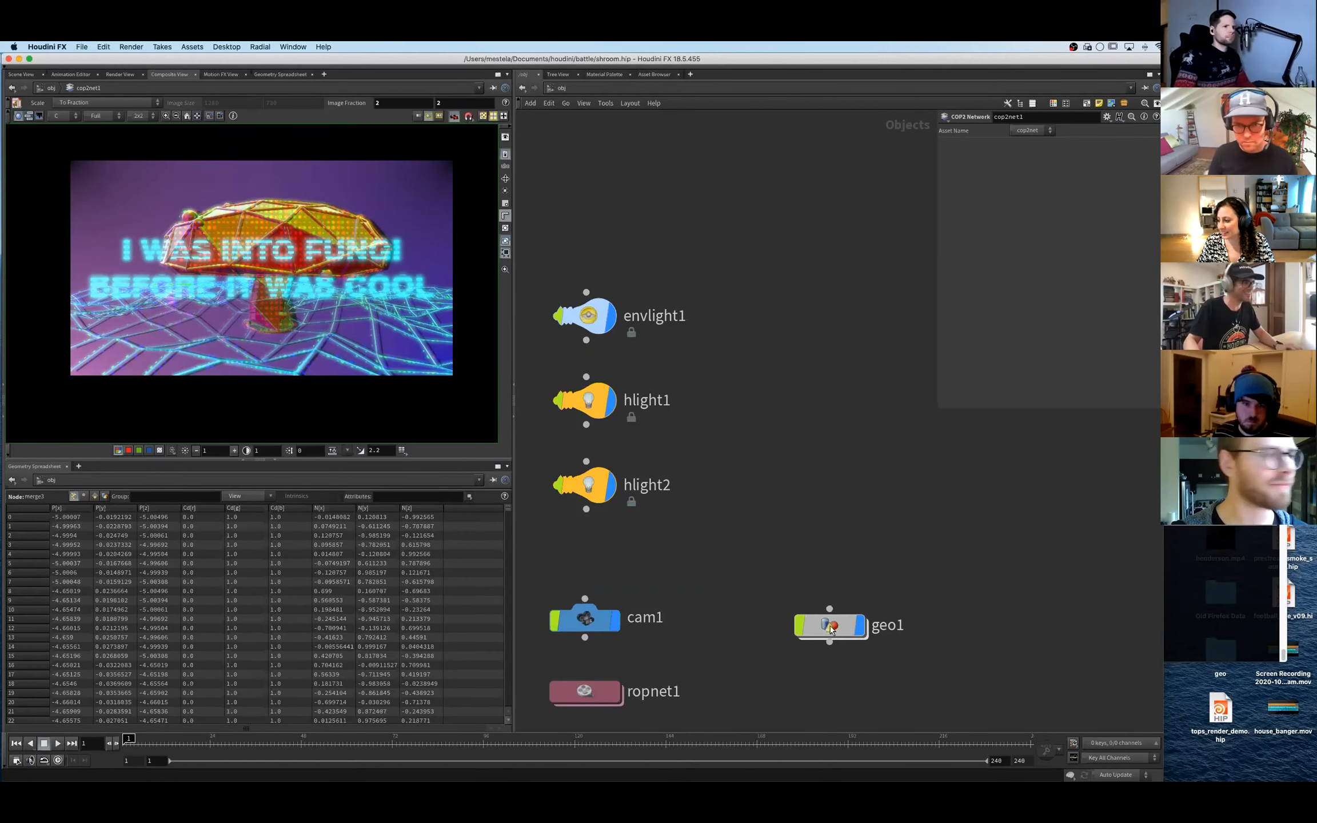
- Enter geo1 and display the output of pointwrangle1 in the scene view
double_click(831, 626)
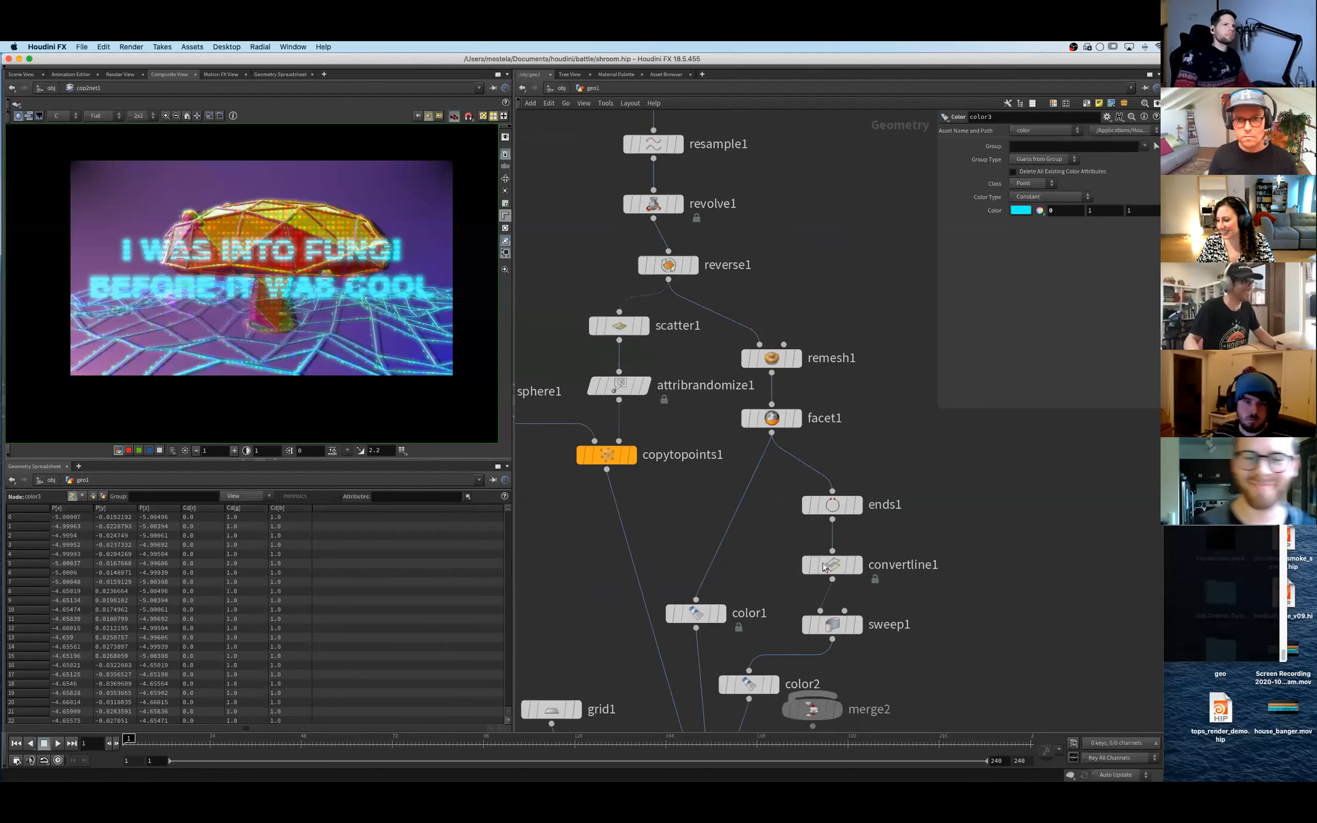
left_click(21, 75)
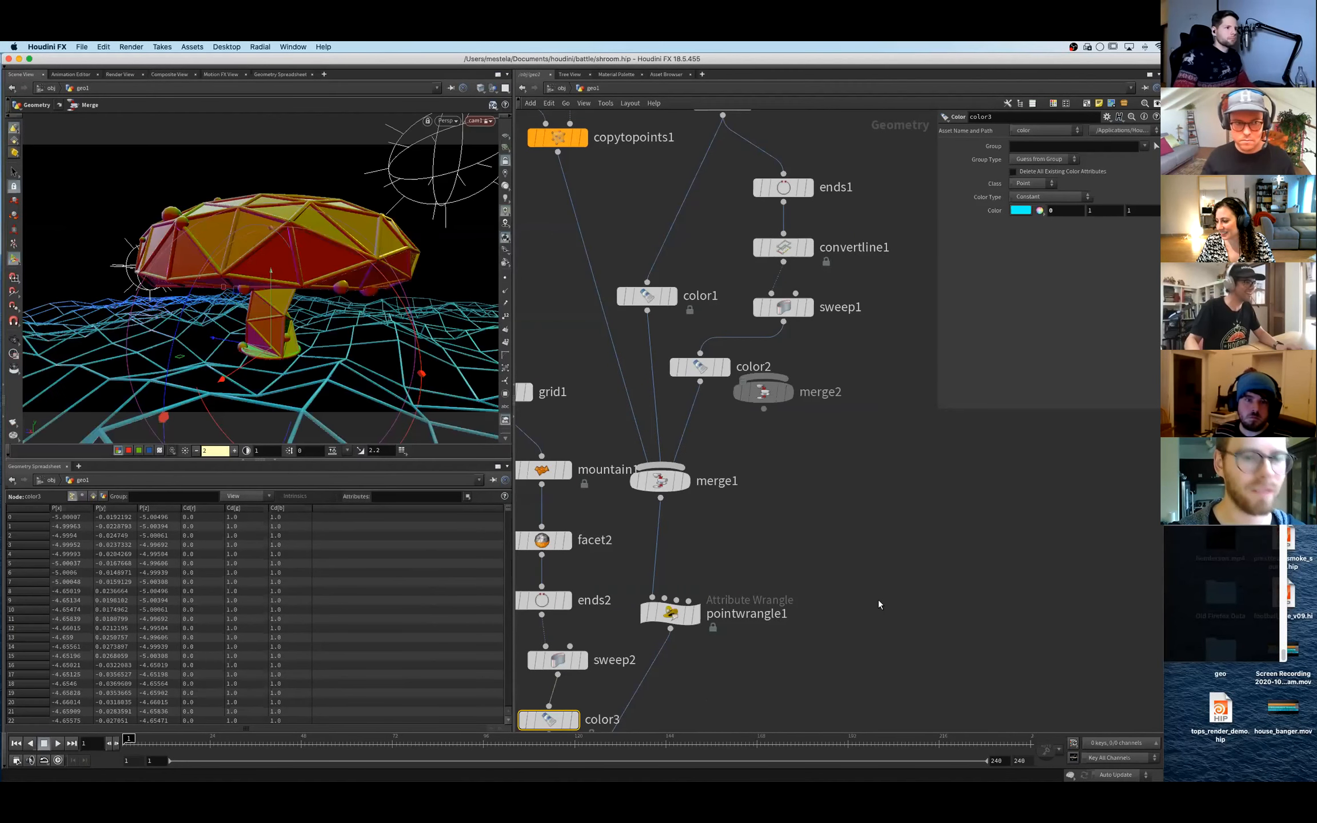
middle_click_drag(681, 538, 695, 383)
left_click(685, 458)
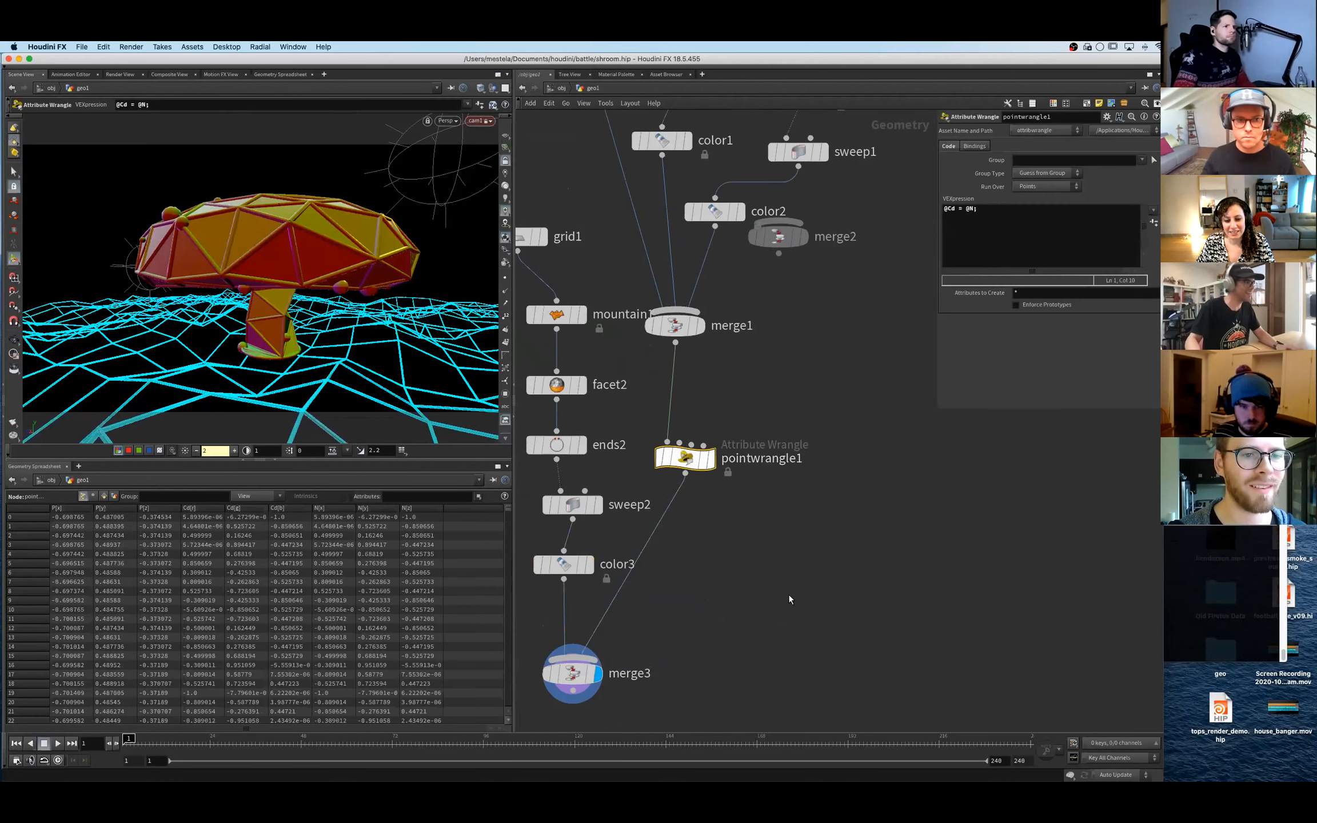
key("r")
middle_click_drag(803, 349, 808, 448)
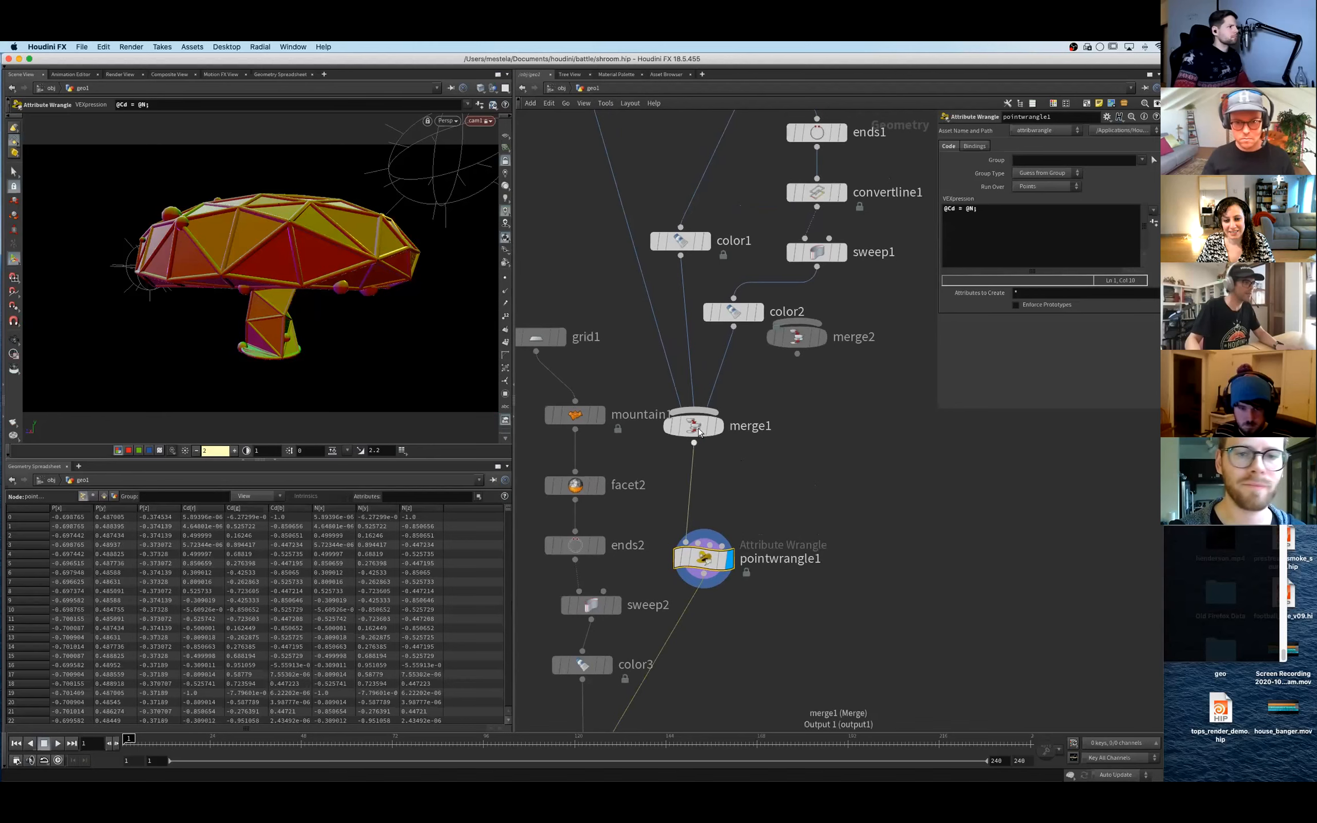
- Make merge1 the displayed node of geo1 and return to the object level
left_click(697, 426)
key("r")
key("Tab")
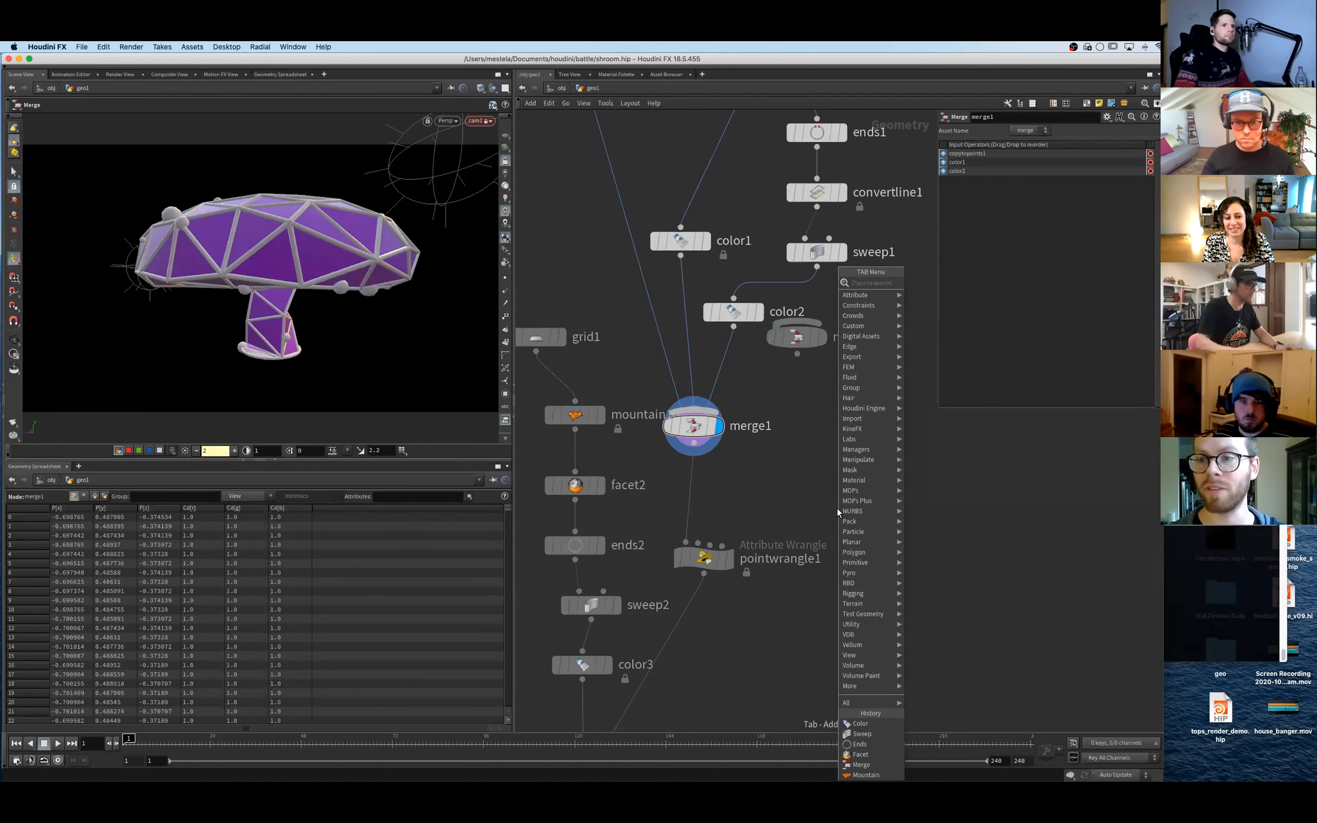
key("Escape")
key("u")
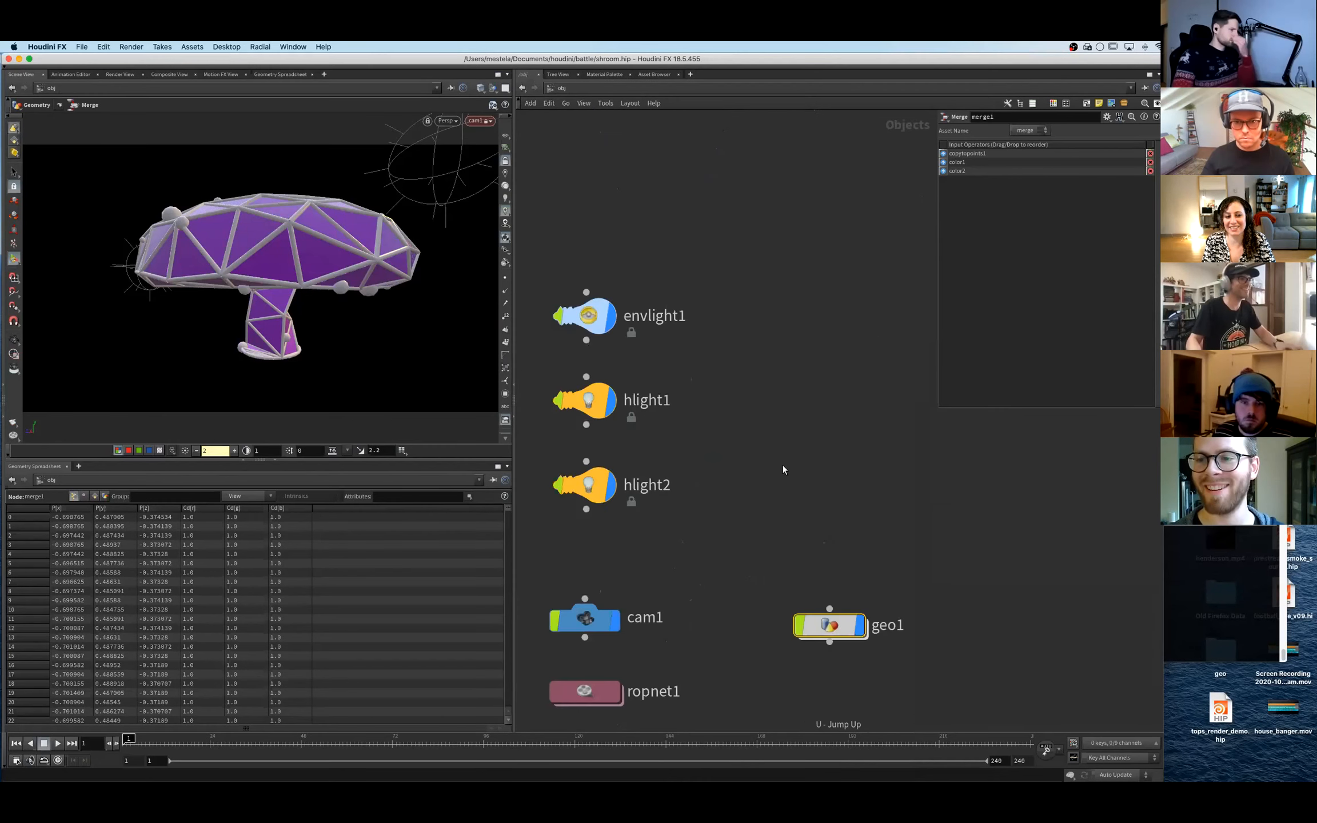
- Add a Material Network at the object level, place it beside the lights and enter it
key("Tab")
type("mat")
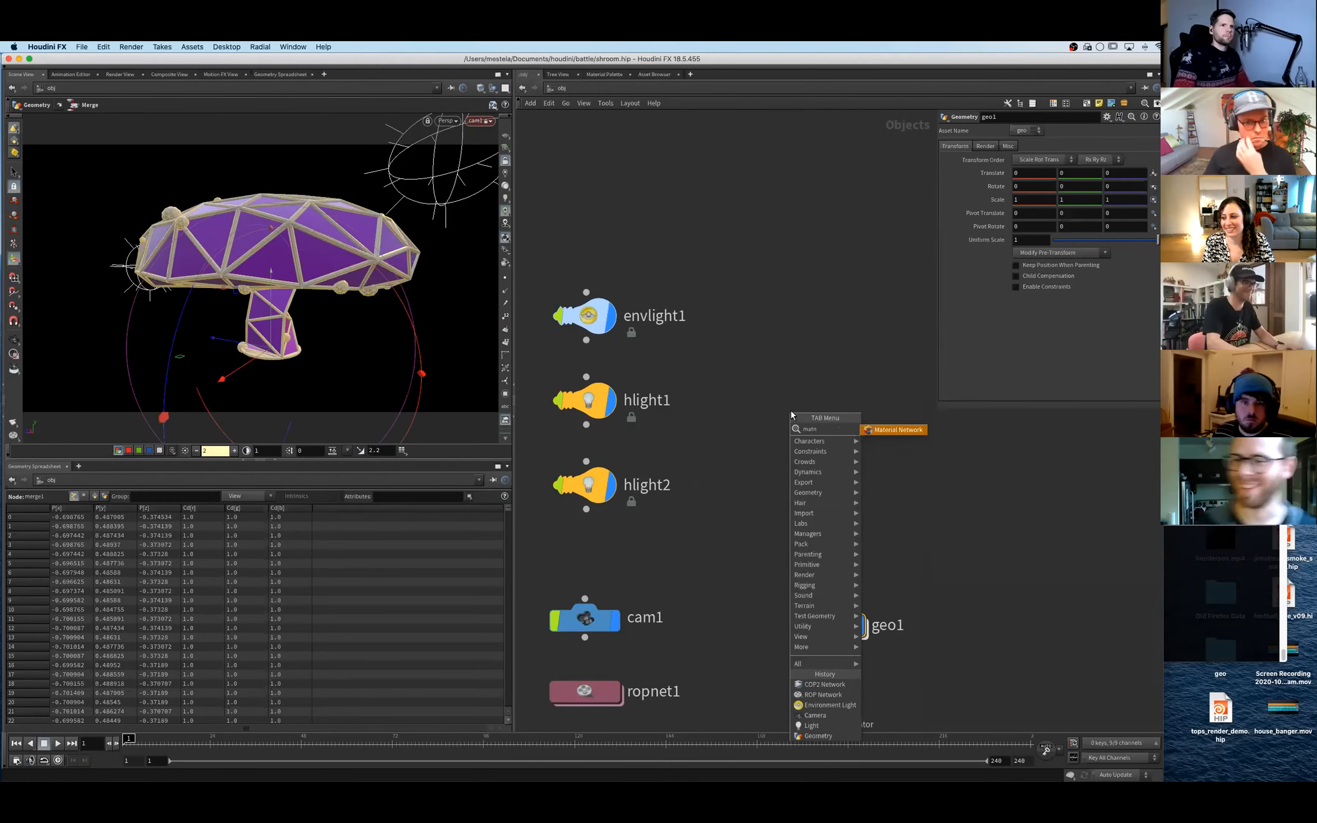
key("Return")
left_click(790, 410)
left_click_drag(793, 414, 905, 399)
double_click(908, 400)
- Create a Principled Shader for the mushroom with roughness 0 and a strongly raised metallic value
key("Tab")
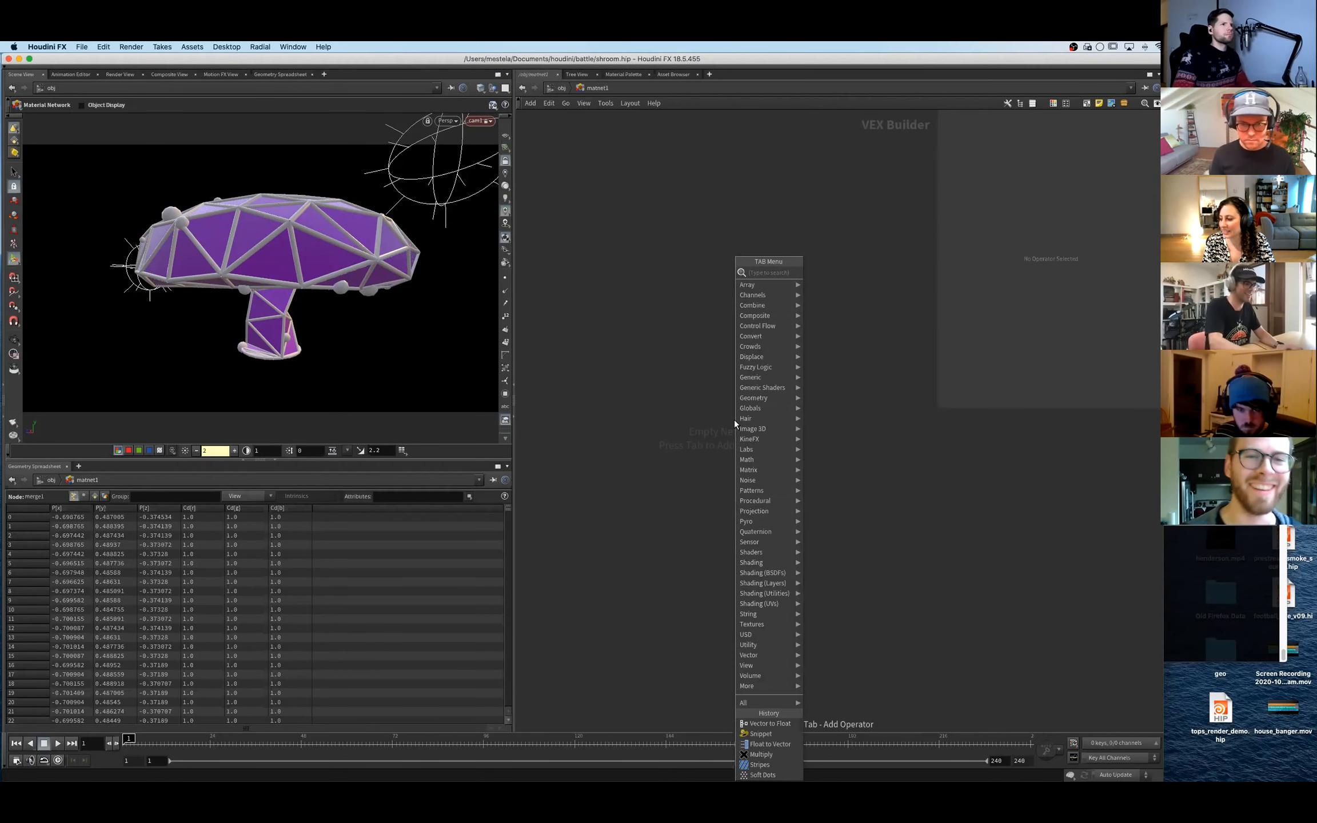
type("prin")
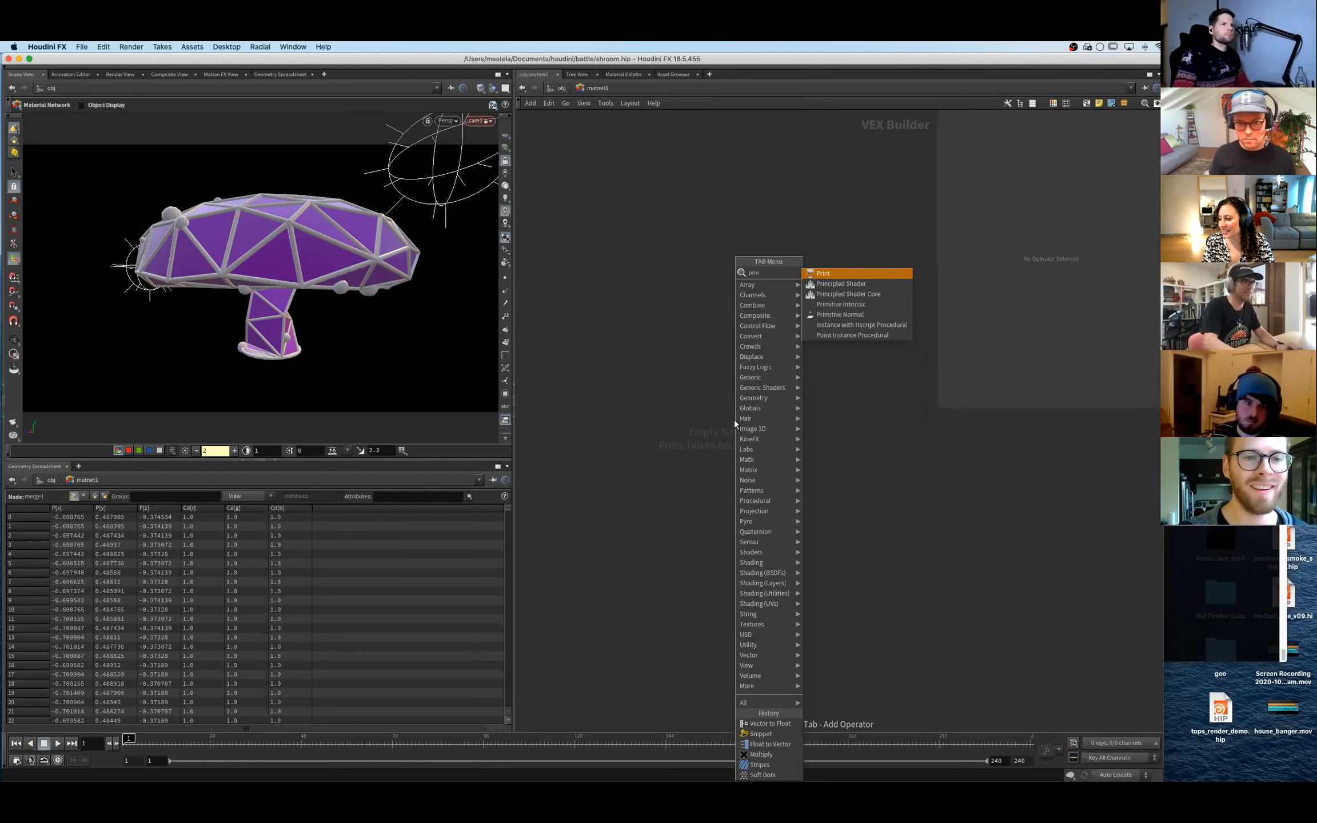
key("Return")
left_click(734, 419)
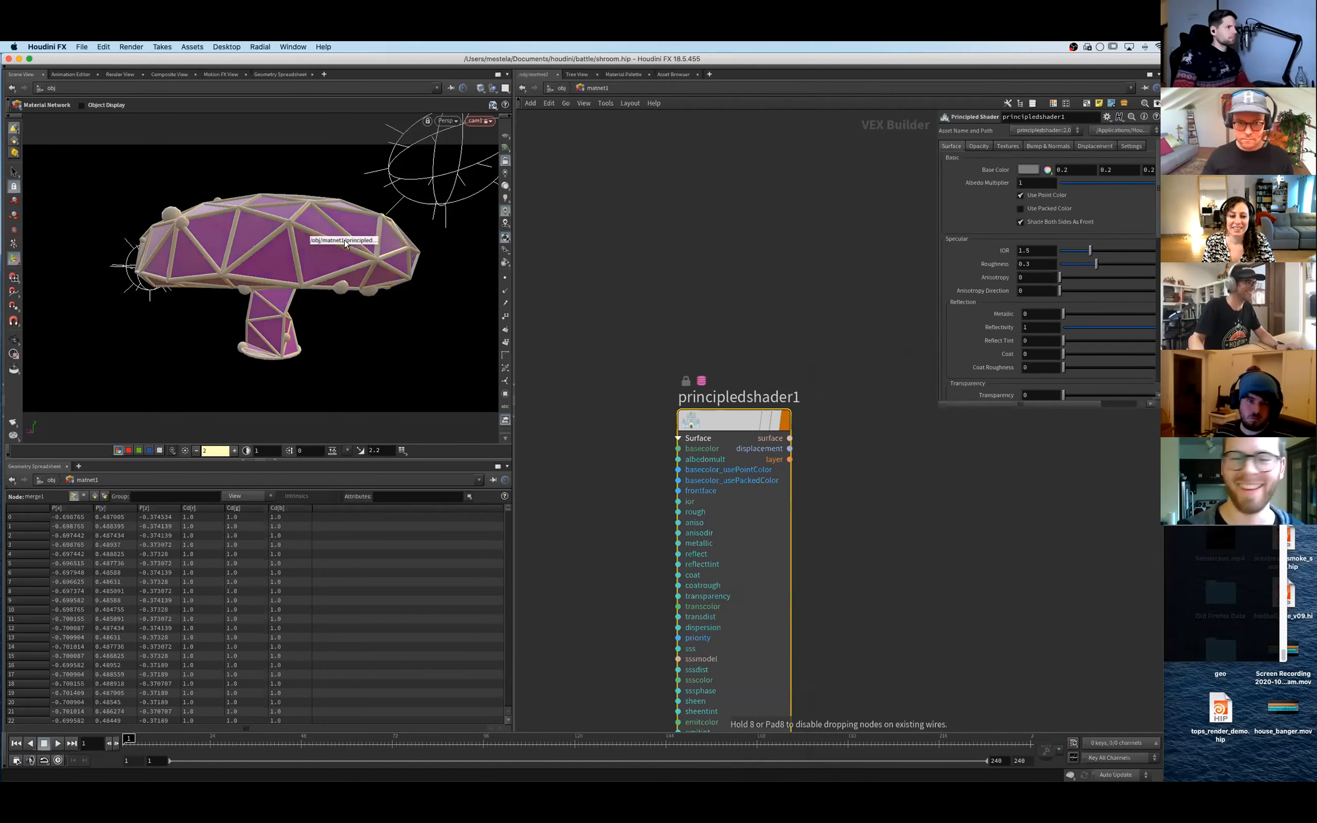
left_click_drag(1083, 265, 1057, 265)
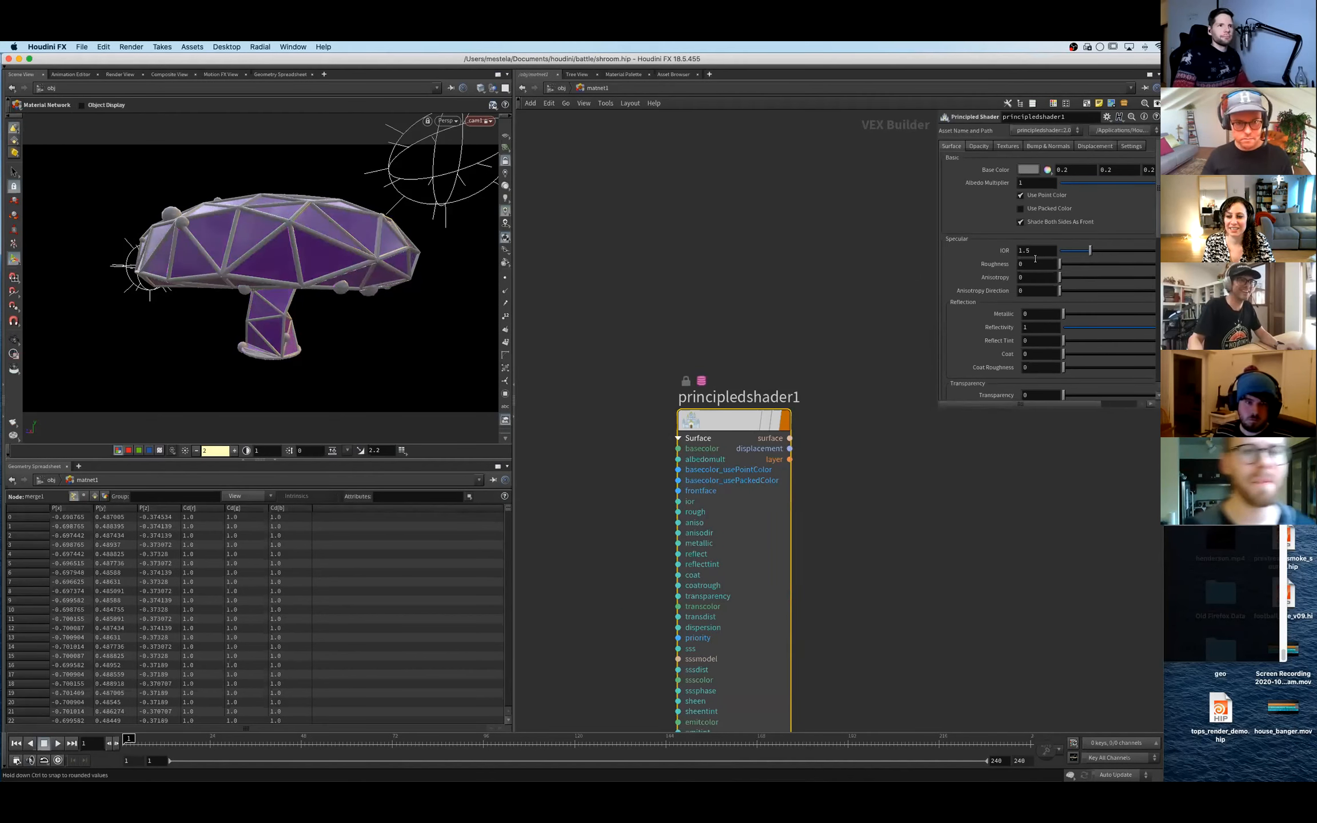
left_click_drag(1076, 315, 1152, 318)
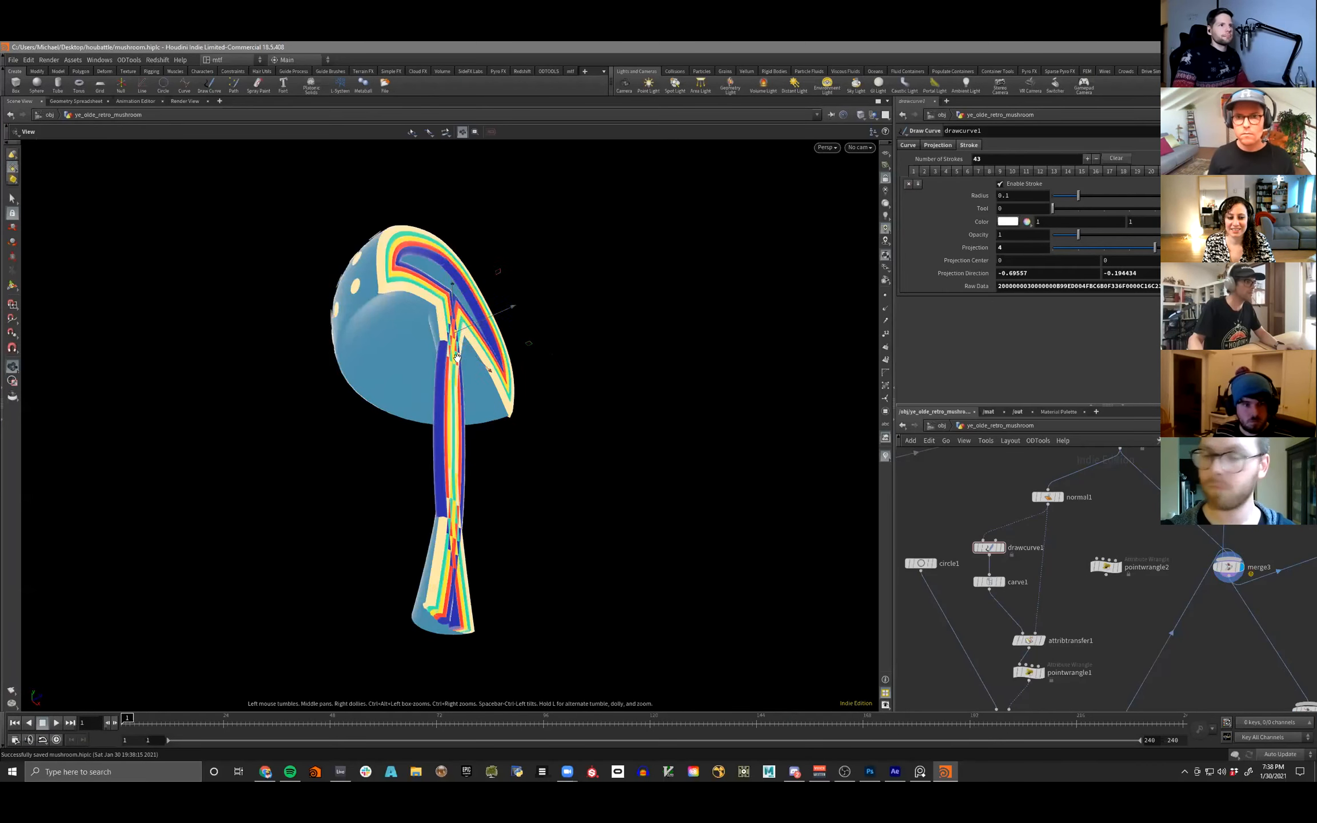
- Save the retro mushroom scene and display merge4, turning the model to see the cap's cutaway
key("ctrl+s")
middle_click_drag(1133, 645, 1146, 558)
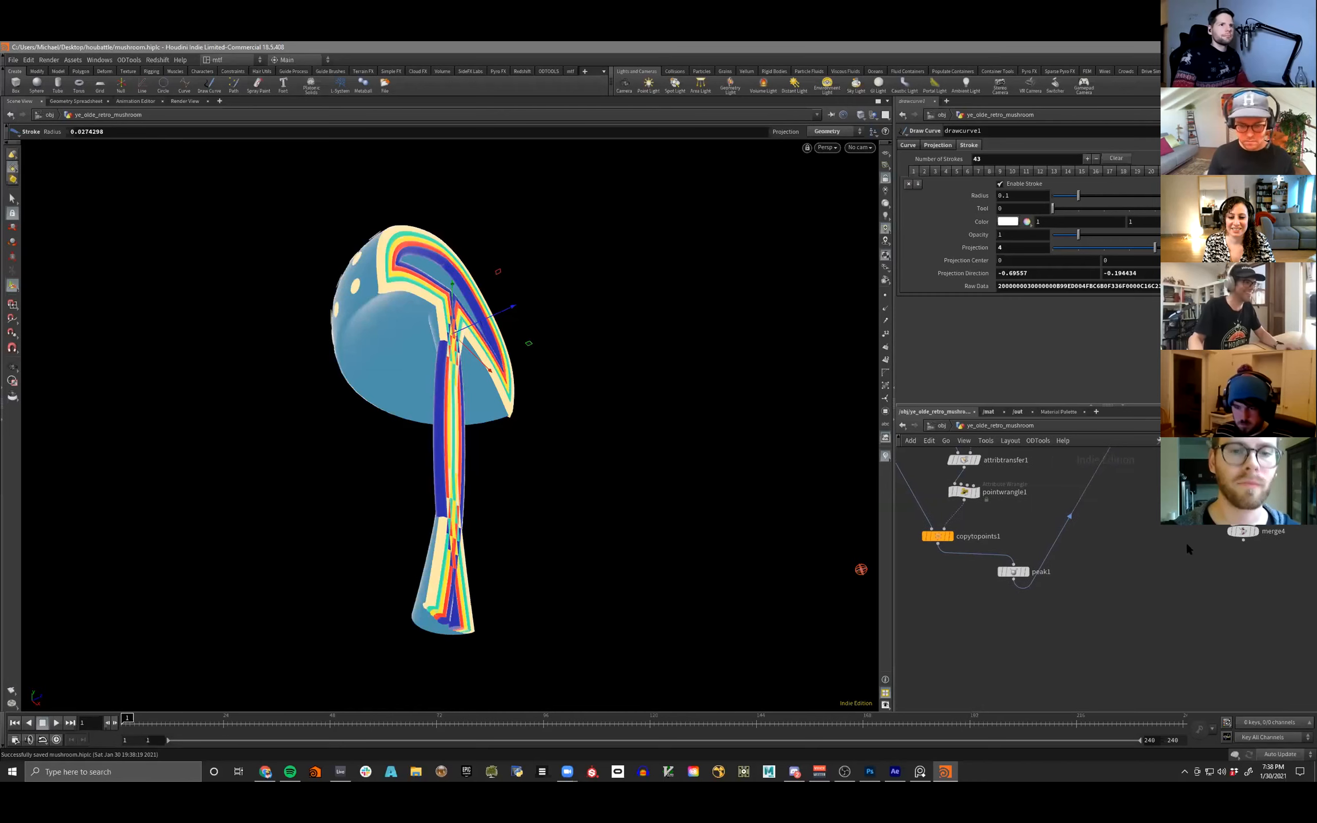
left_click(1243, 531)
key("Escape")
left_click_drag(579, 479, 617, 354)
middle_click_drag(1220, 616, 1044, 667)
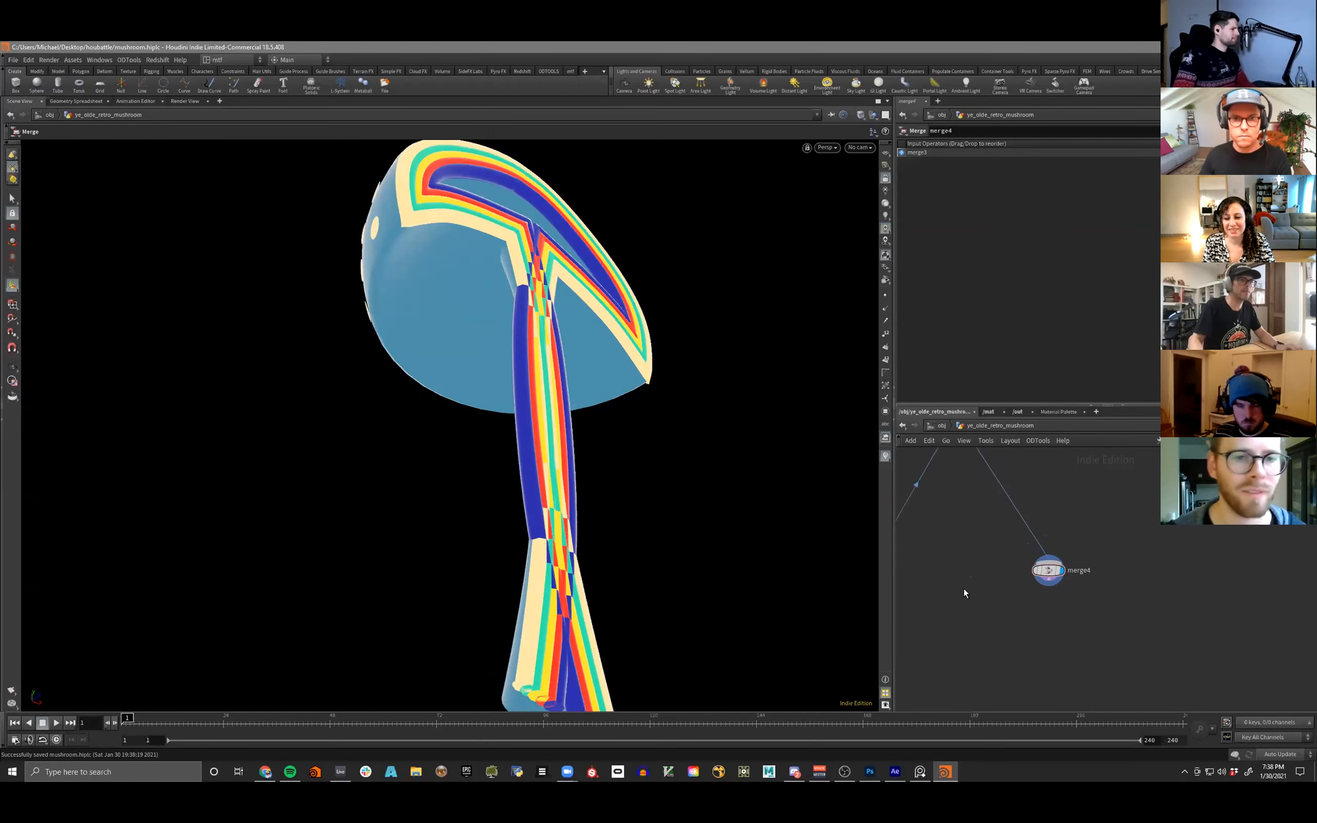
- Locate the cap's profile curve in the network and display the convert4 node above revolve1
scroll(1140, 594, "down", 8)
scroll(1166, 543, "up", 10)
left_click_drag(1005, 500, 946, 536)
key("r")
left_click_drag(626, 418, 743, 458, "alt")
left_click_drag(953, 600, 1060, 595)
key("r")
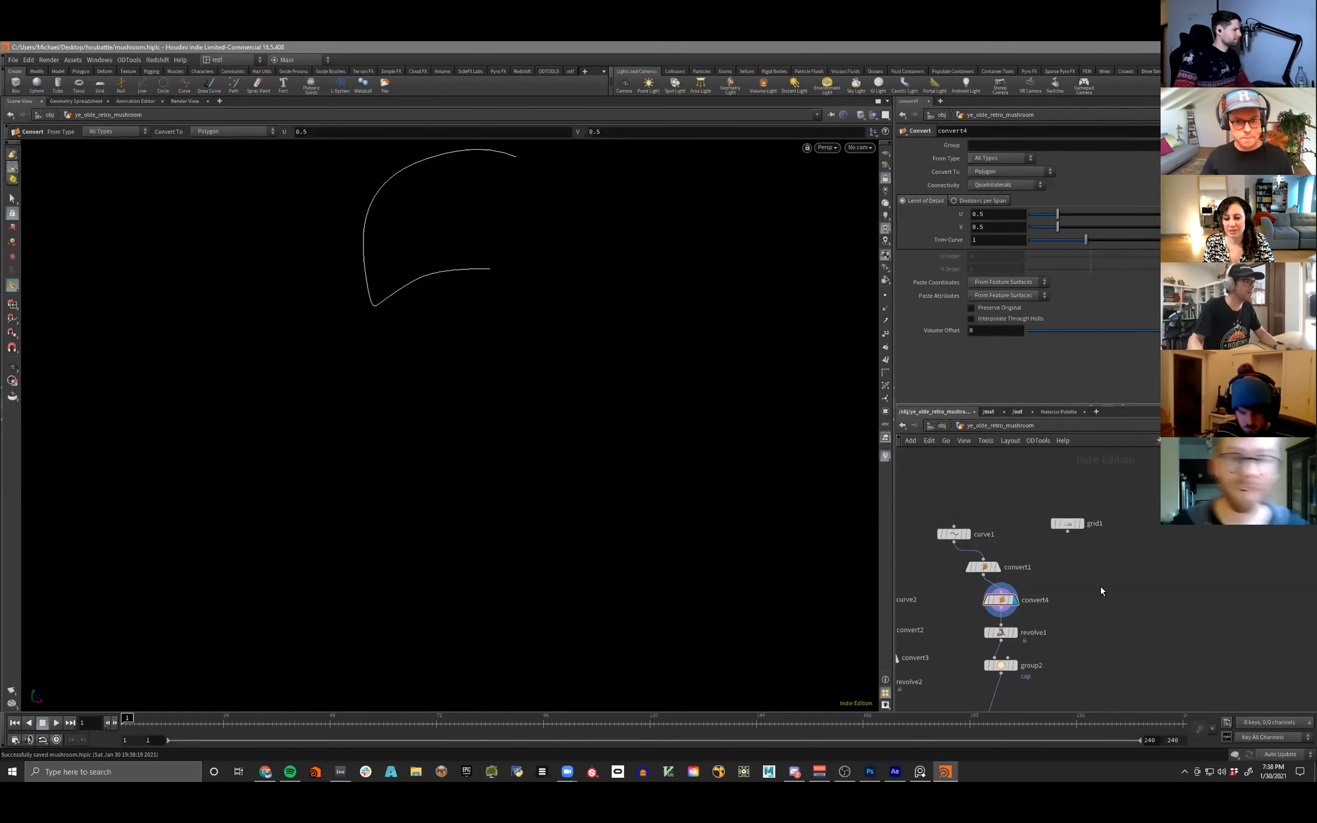
- Add a Null node fed by convert4 and rename it bell
key("Tab")
type("nu")
key("Return")
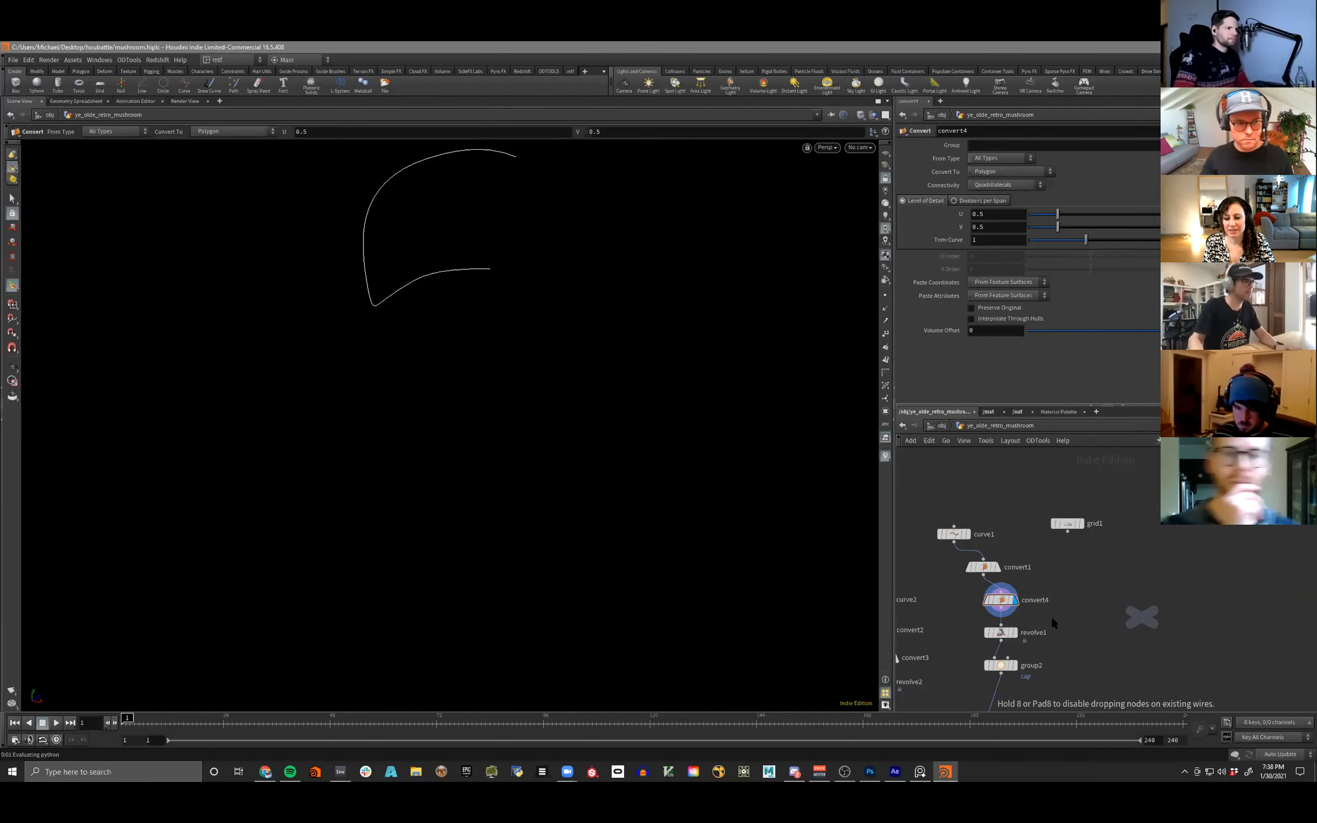
left_click(1142, 617)
double_click(1166, 617)
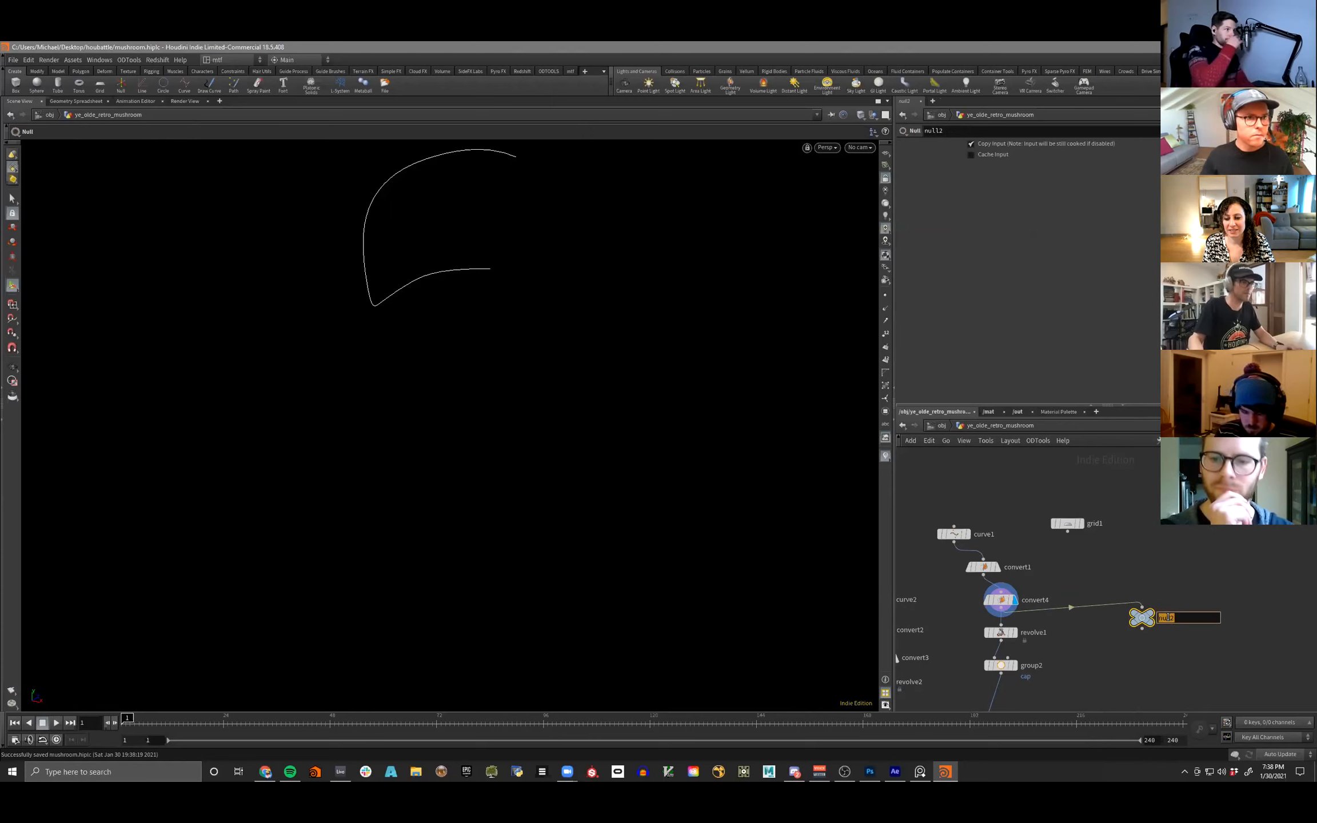
- Go back to merge4 in the network and display the full mushroom again
scroll(1140, 632, "down", 5)
middle_click_drag(1141, 631, 1102, 344)
middle_click_drag(1133, 606, 1132, 503)
scroll(1131, 546, "up", 5)
middle_click_drag(1130, 556, 1219, 487)
scroll(1193, 539, "down", 1)
left_click_drag(1205, 465, 1109, 531)
key("r")
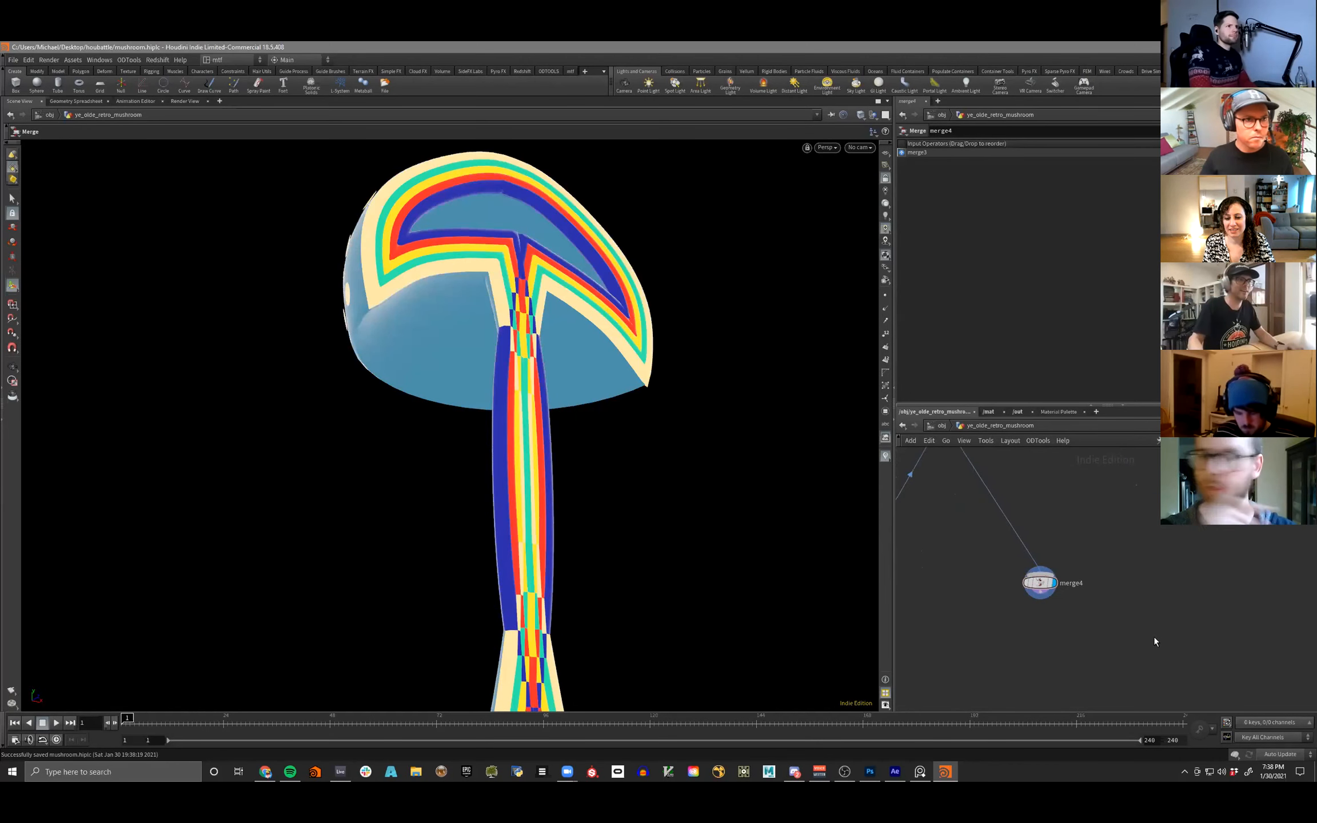
- Add an Object Merge node next to merge4
key("Tab")
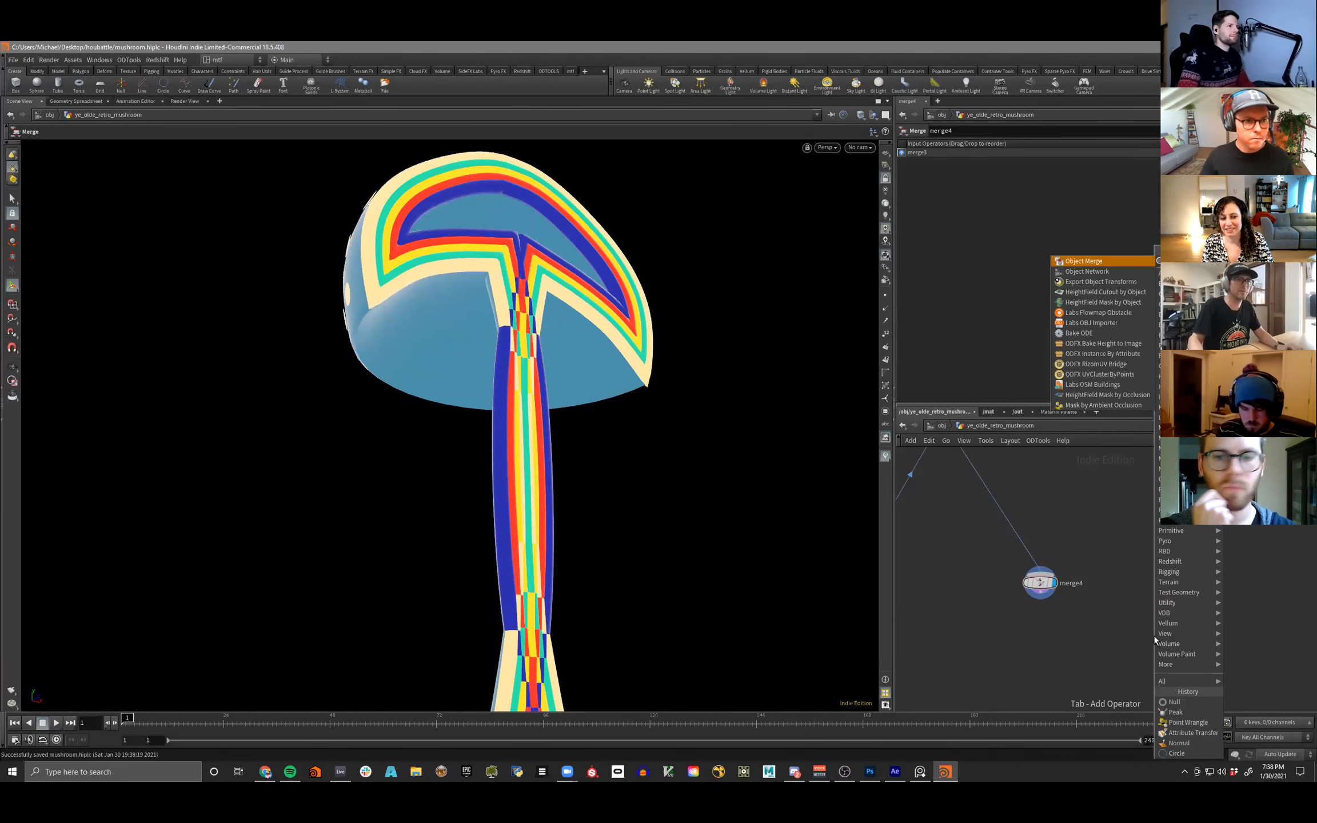
key("Escape")
key("Tab")
key("Escape")
key("Tab")
key("Return")
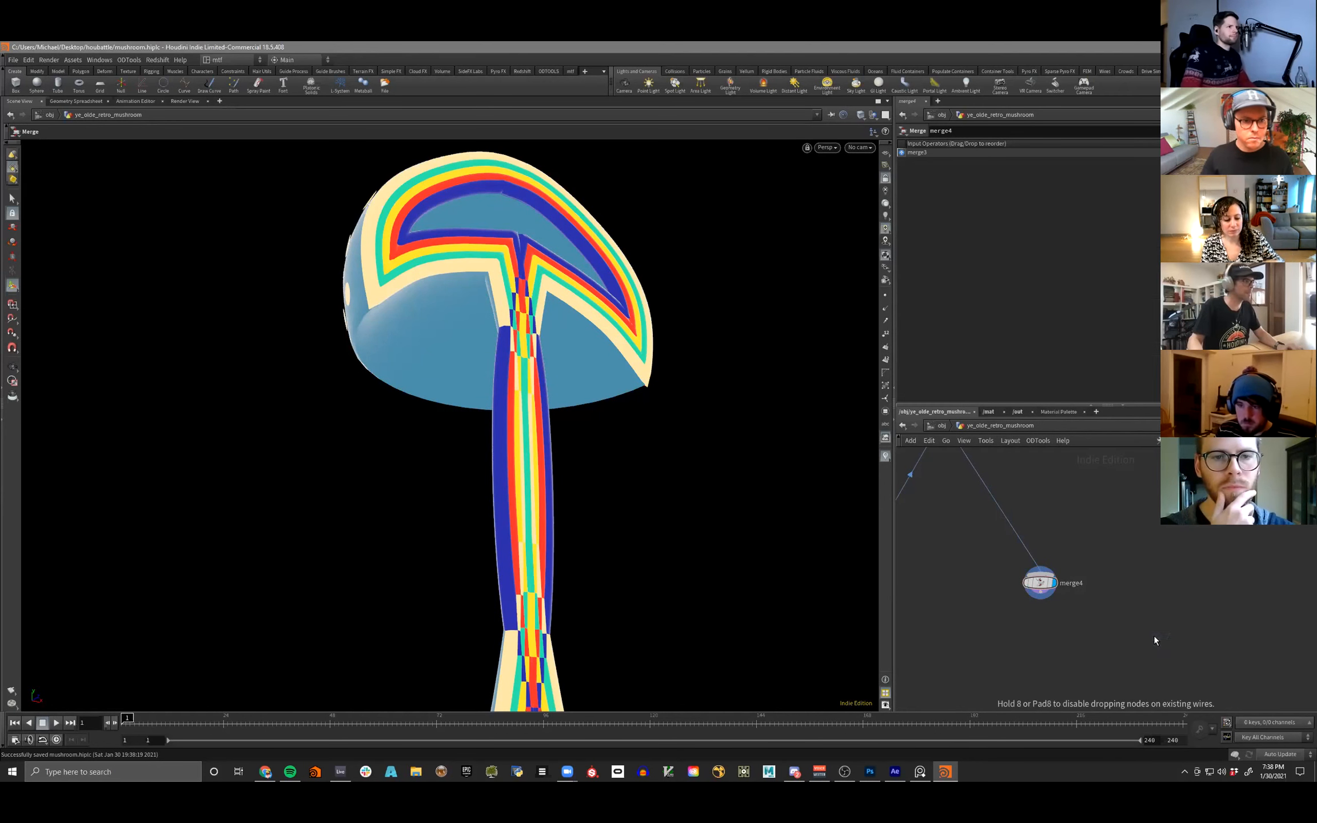
left_click(1153, 635)
- Set the Object Merge's transform to Into This Object, reference /obj/ye_olde_retro_mushroom/bell as Object 1 and display it from the front
left_click(1006, 221)
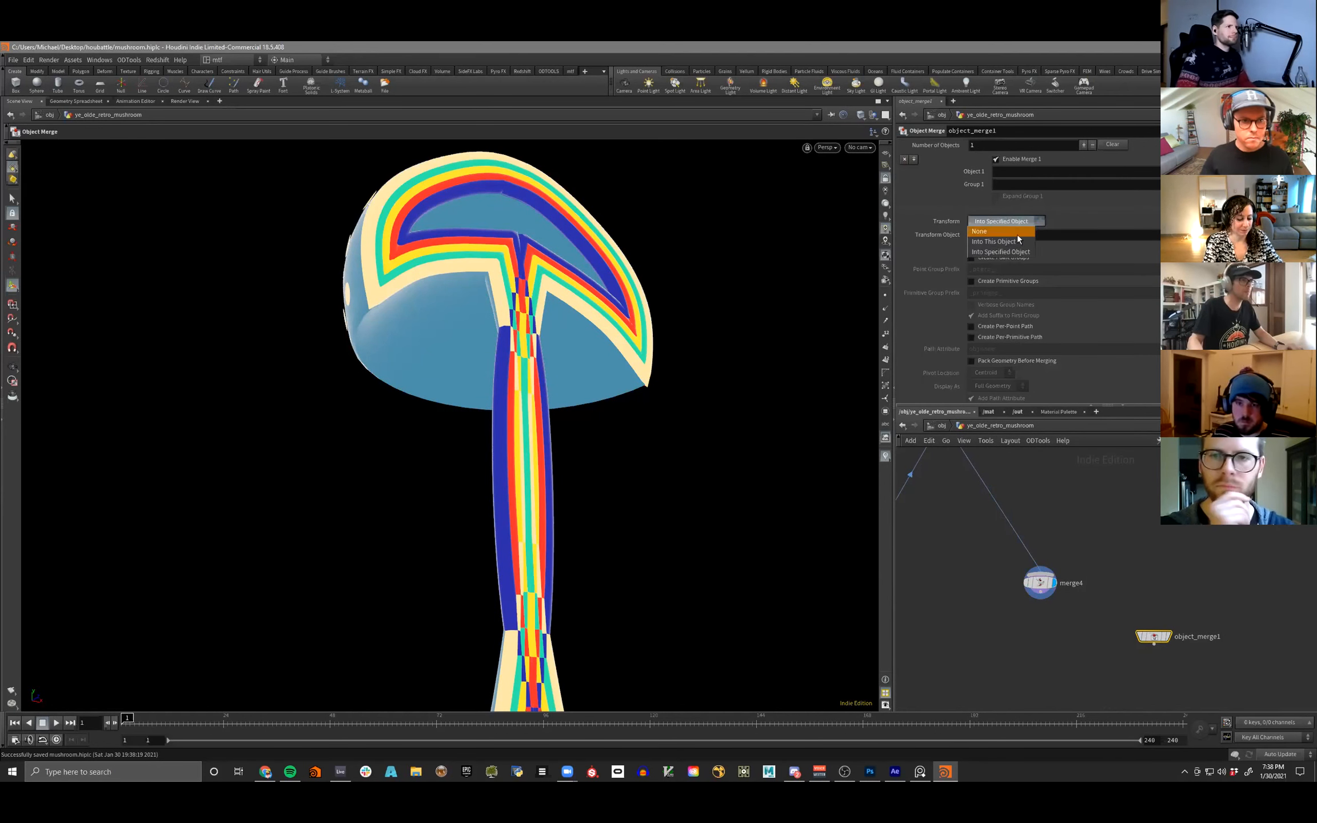
left_click(1000, 227)
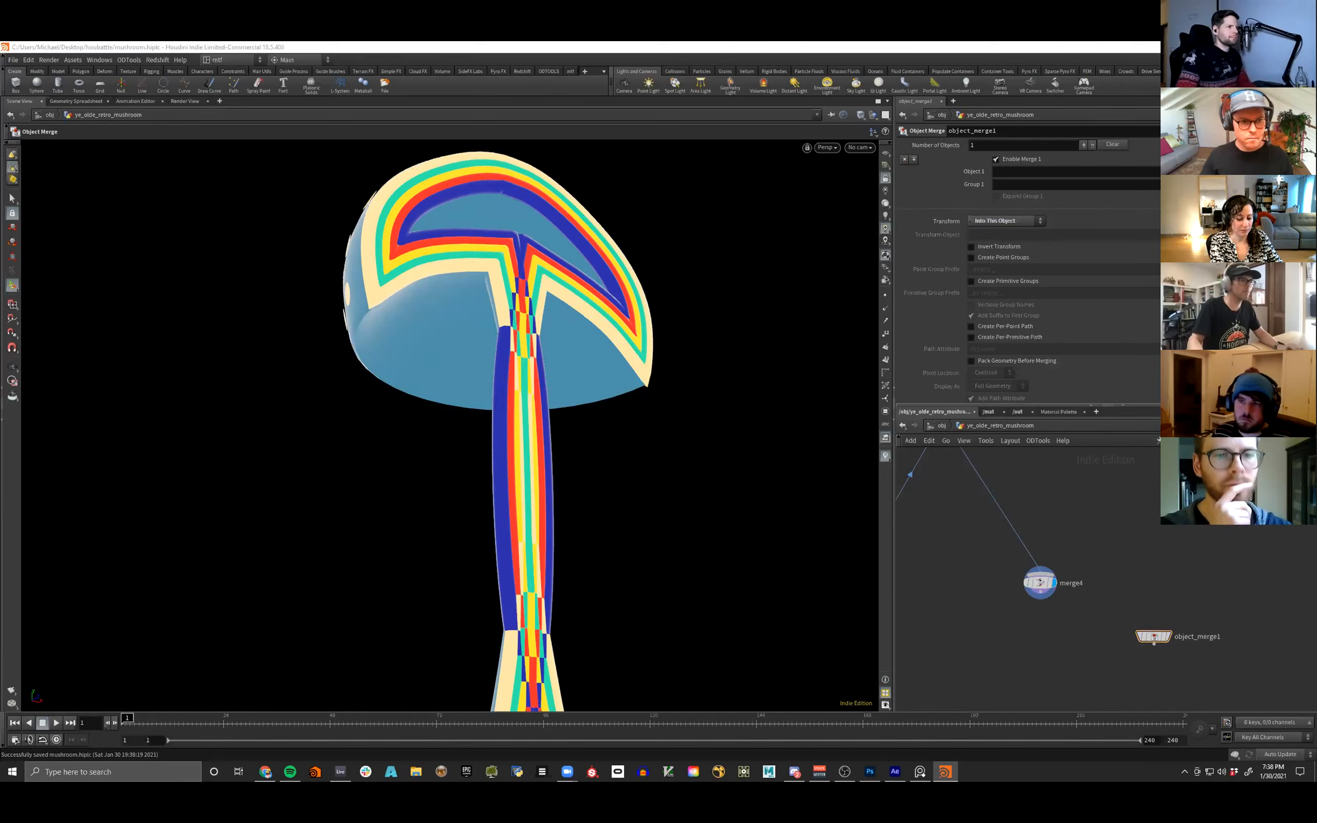
mouse_move(1159, 593)
left_mouse_down()
mouse_move(1207, 610)
mouse_move(1174, 615)
left_mouse_up()
left_click(1168, 636)
key("space+2")
key("space+3")
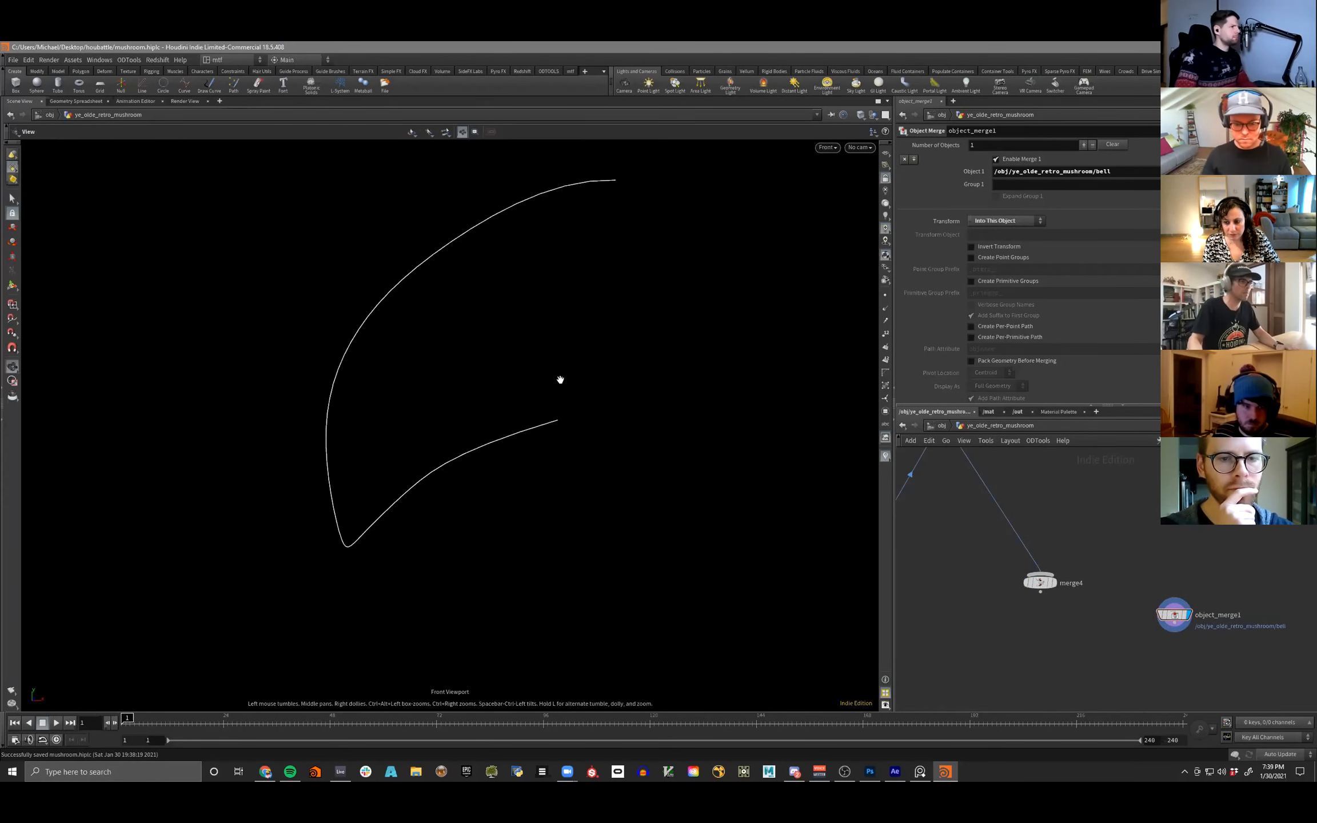
- Delete the points along the top and outer side of the cap profile, keeping only the curve under the cap
key("s")
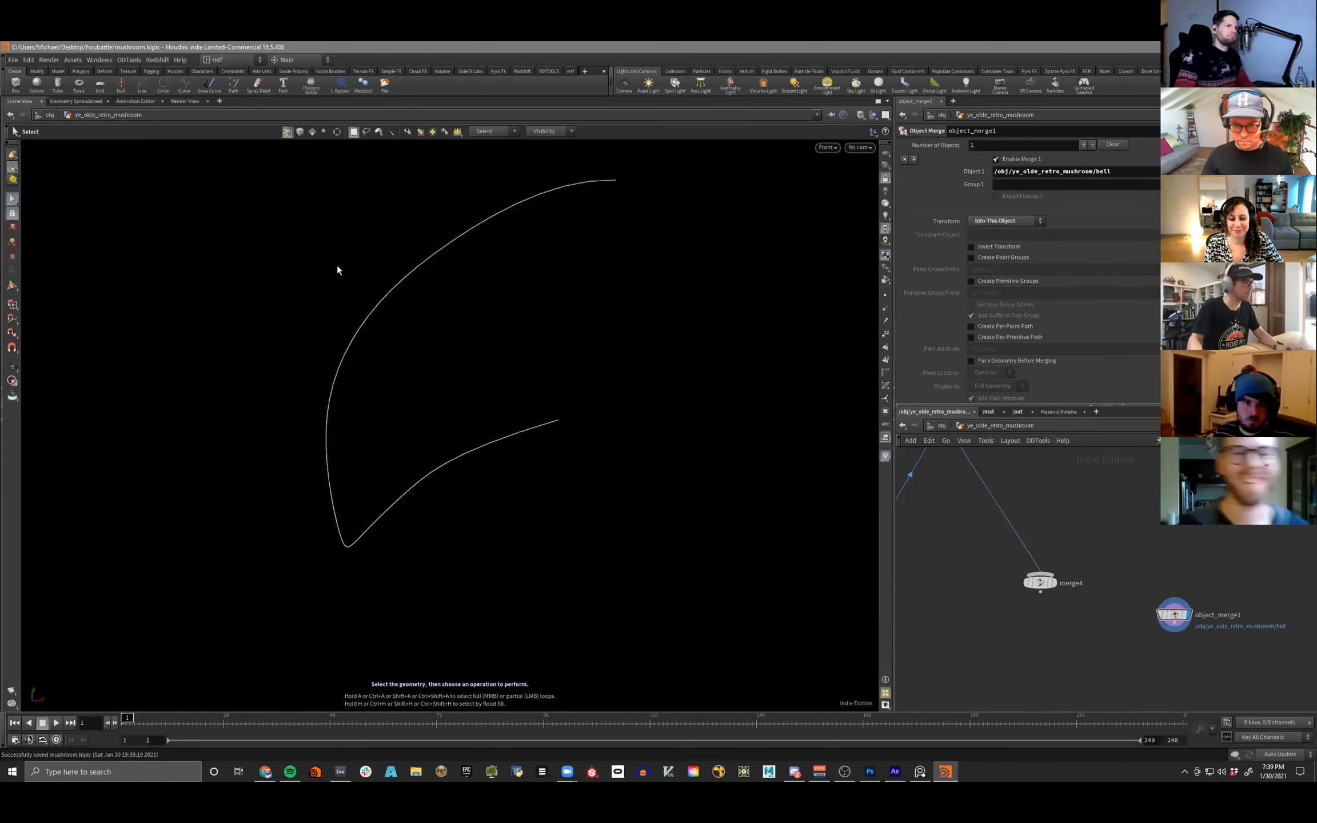
key("2")
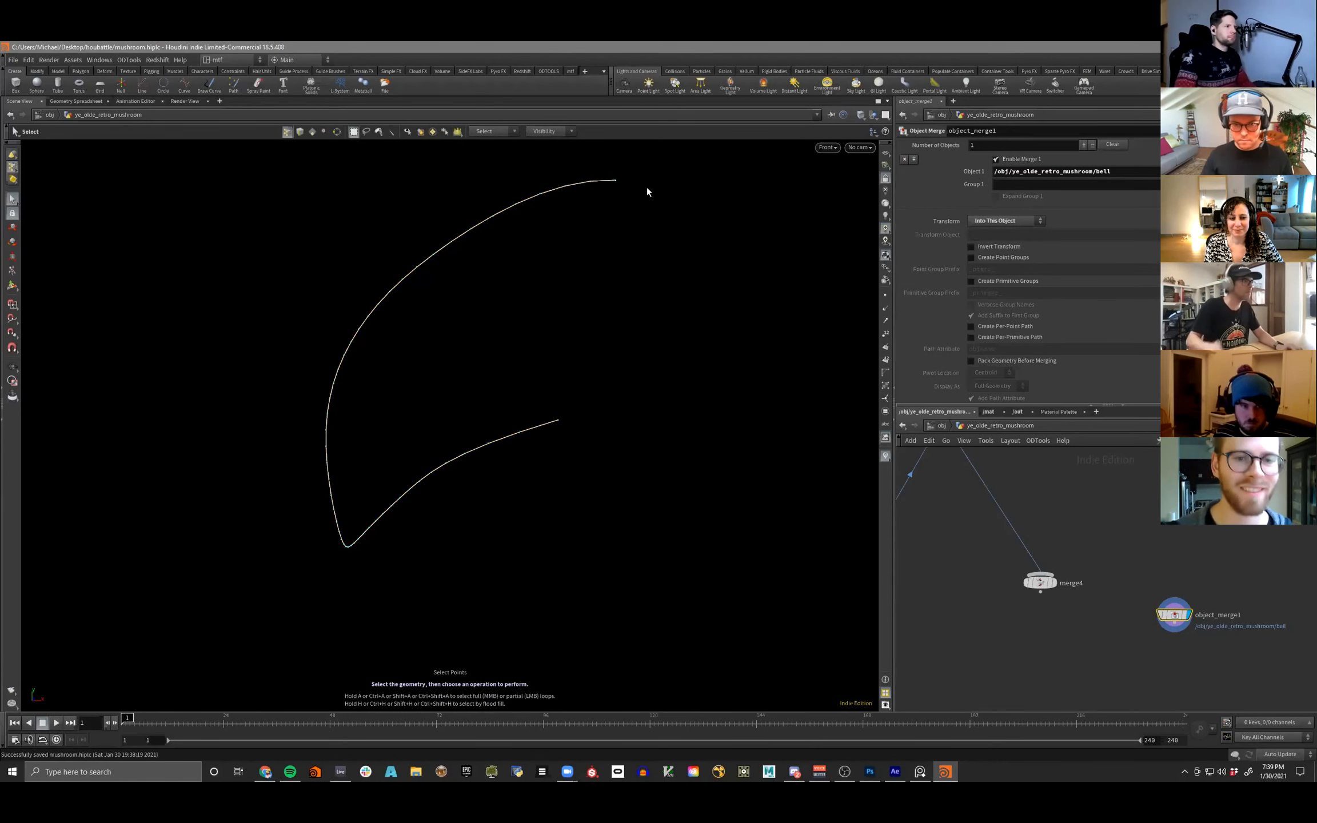
left_click_drag(694, 165, 315, 275)
key("Delete")
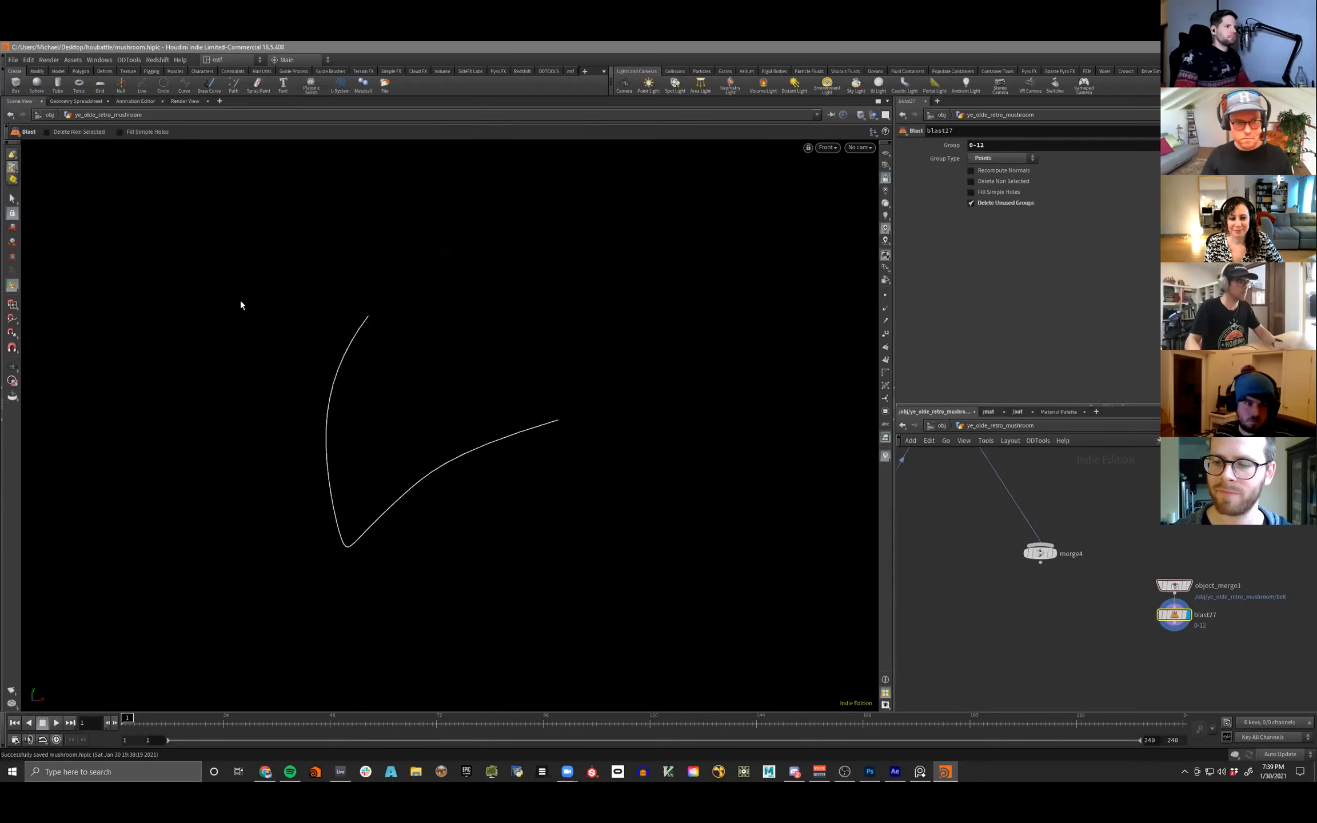
left_click_drag(416, 297, 351, 588)
key("Delete")
key("Delete")
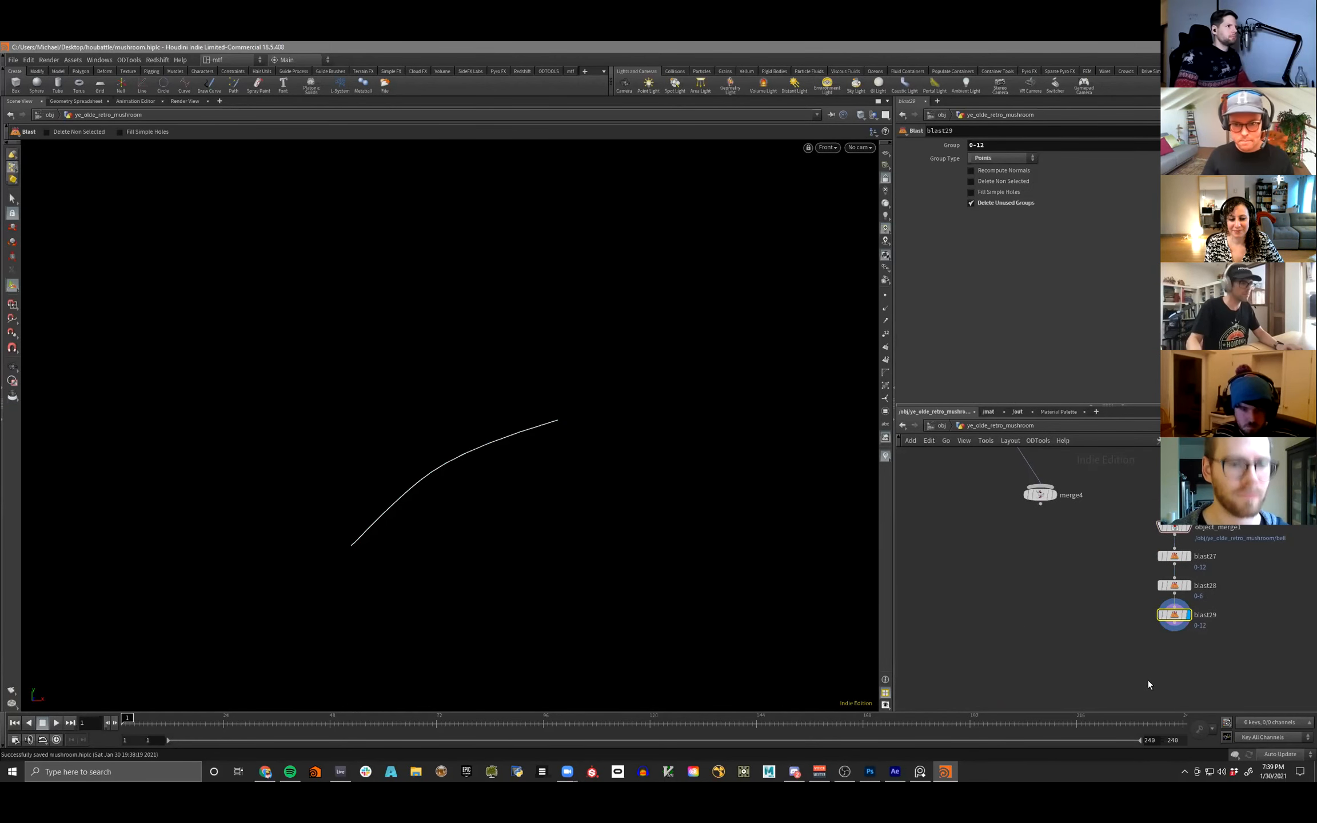
- Add a Merge node that combines merge4 with the trimmed underside curve from blast29
key("Tab")
type("mer")
key("Return")
left_click(1054, 666)
left_click(1036, 496)
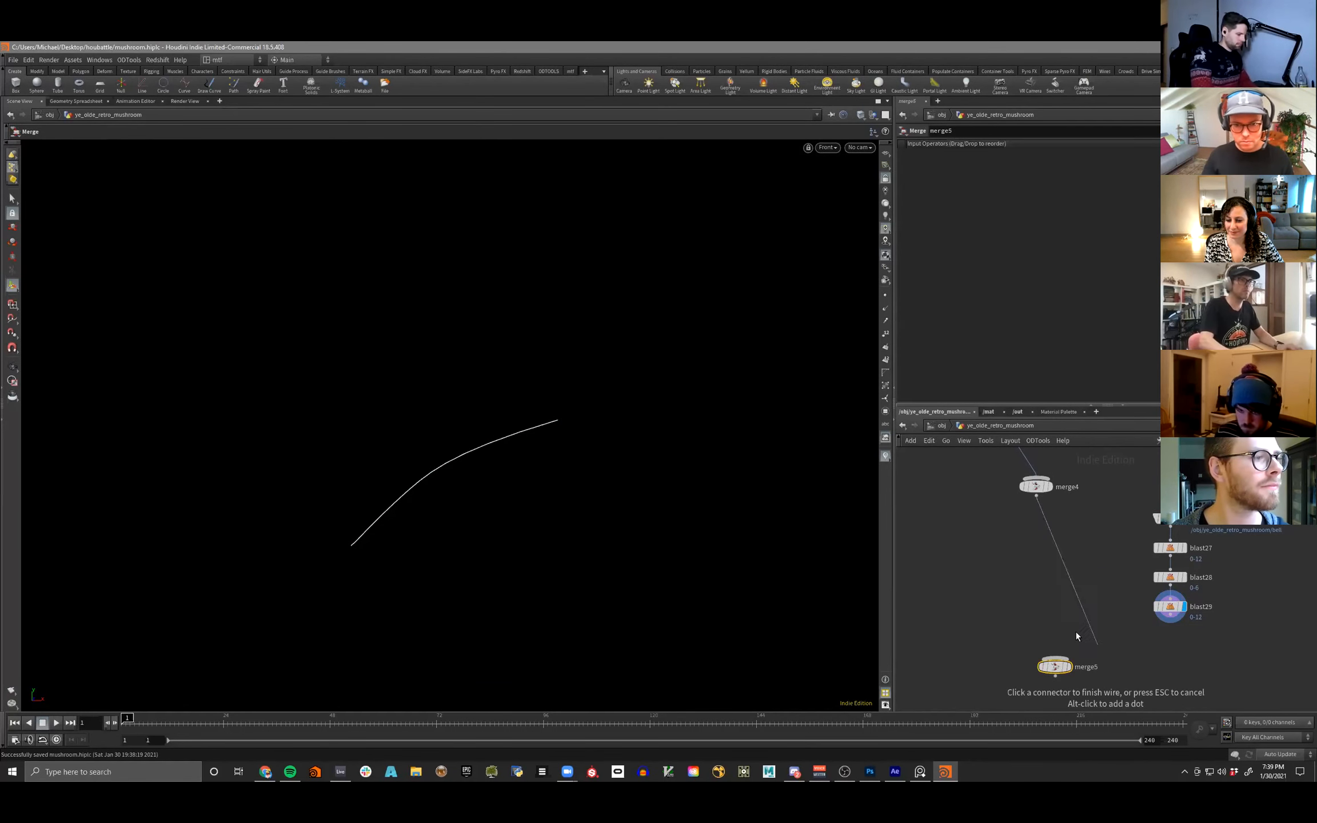
left_click(1071, 658)
left_click(1170, 622)
left_click(1061, 657)
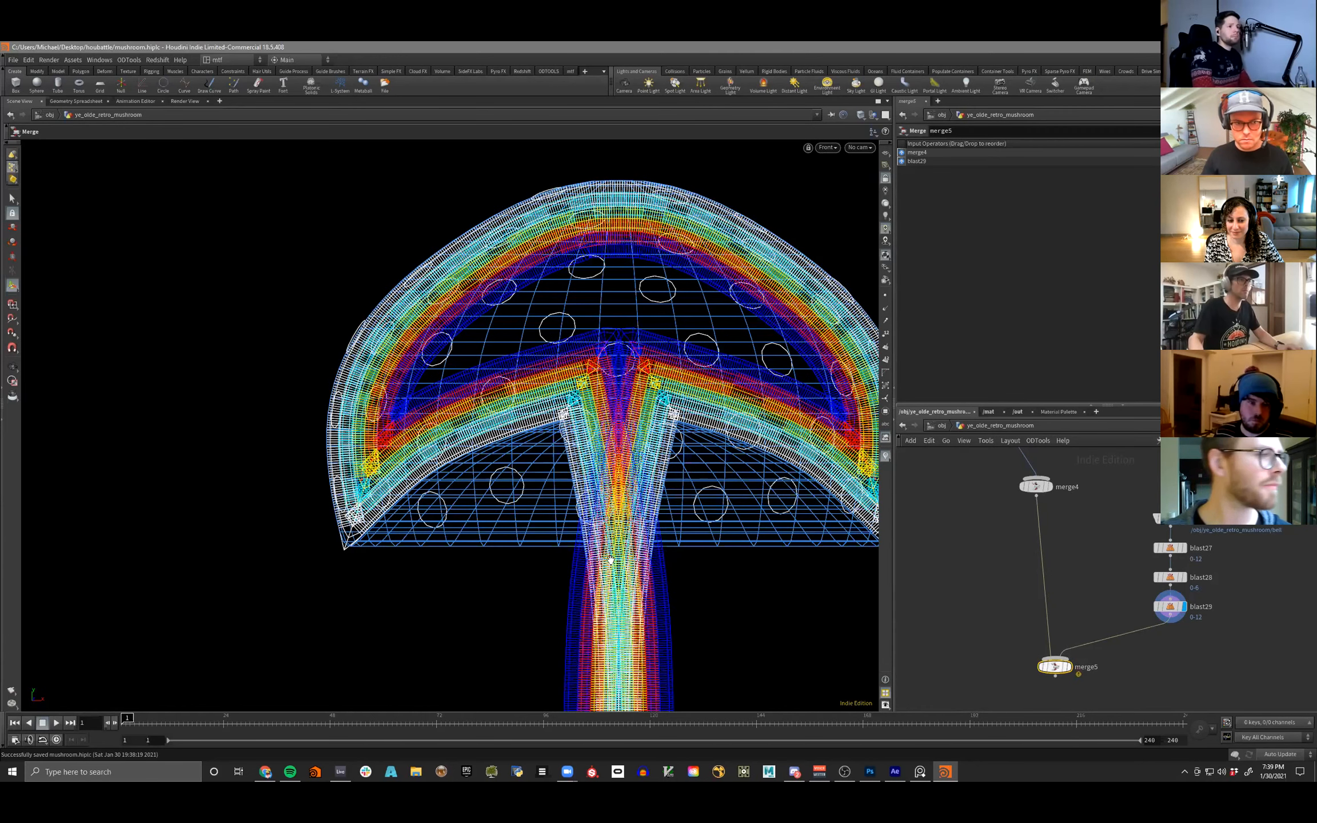
- Display the new merge in perspective and examine the underside of the mushroom cap
key("Escape")
right_click_drag(444, 456, 541, 332)
key("space+1")
left_click_drag(529, 470, 532, 417)
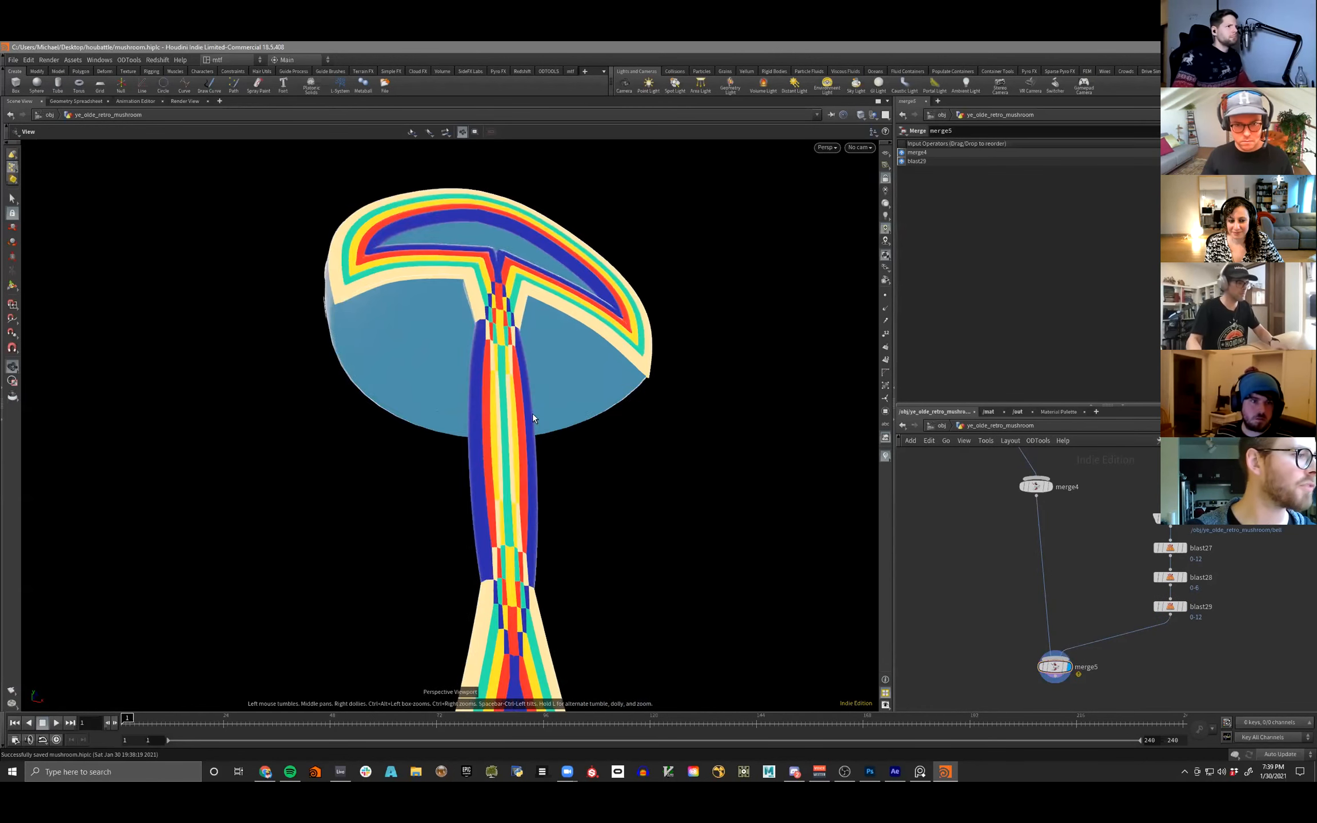
right_click_drag(532, 418, 480, 395)
left_click_drag(480, 394, 435, 403)
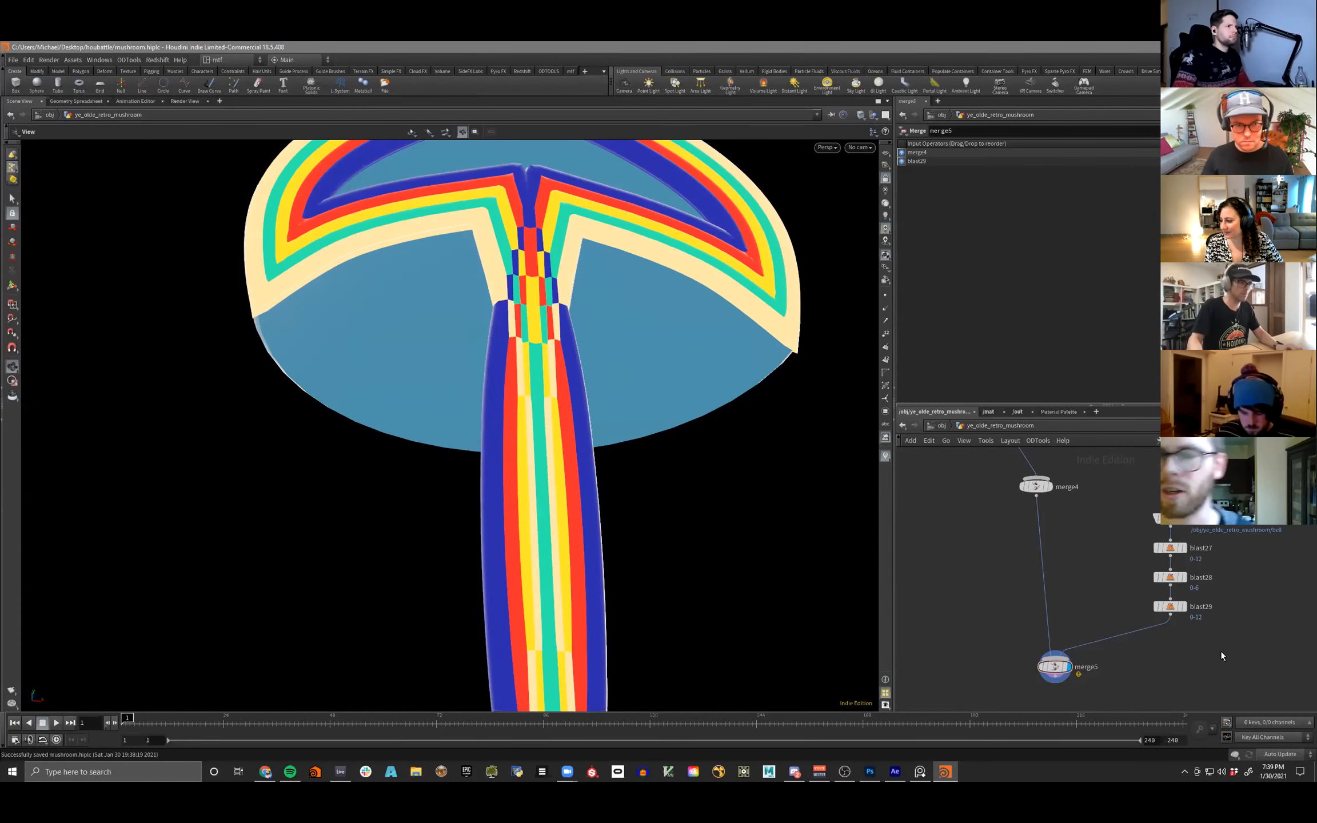
- Insert a Copy and Transform node between blast29 and merge5 and display it
key("Tab")
key("Escape")
key("Tab")
key("Escape")
key("Tab")
key("Return")
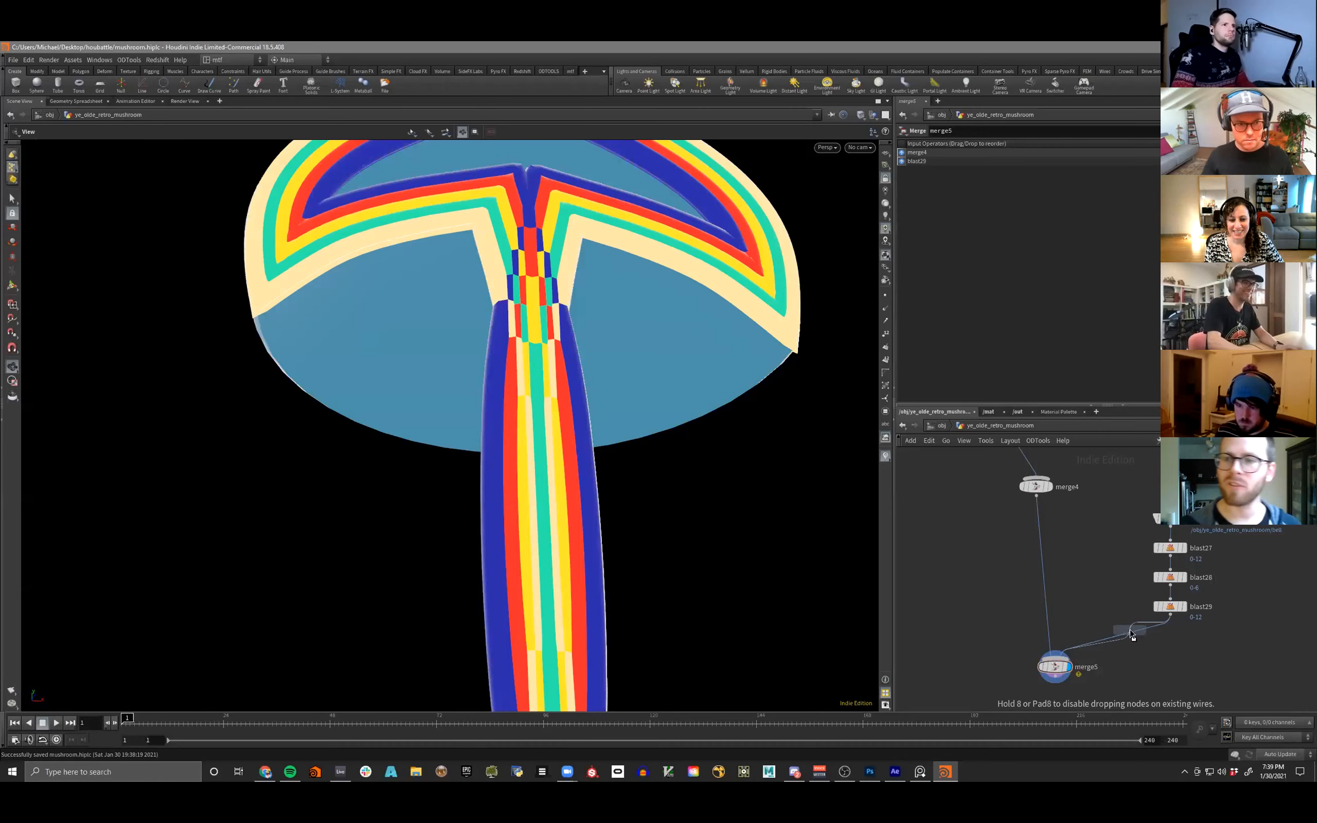
left_click(1132, 634)
left_click_drag(1133, 652, 1133, 652)
- Set the total number of copies to 9 and undo the trial rotation of the copies
left_click_drag(1056, 171, 1156, 171)
middle_click_drag(1112, 221, 921, 228)
key("ctrl+z")
key("ctrl+z")
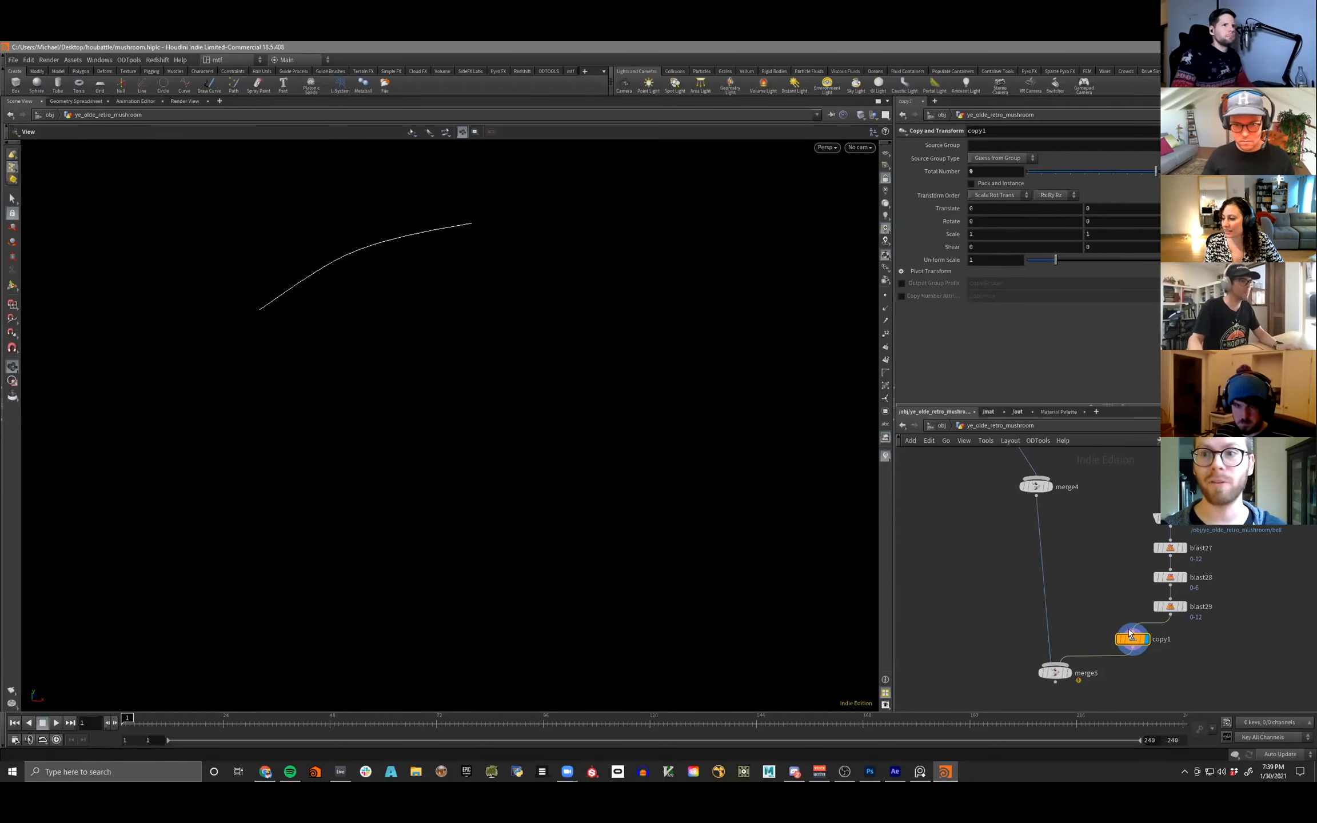
- Reveal copy1's pivot transform settings and compare the copied curve with the whole mushroom in the front view using merge5
key("space+3")
middle_click_drag(638, 453, 453, 323)
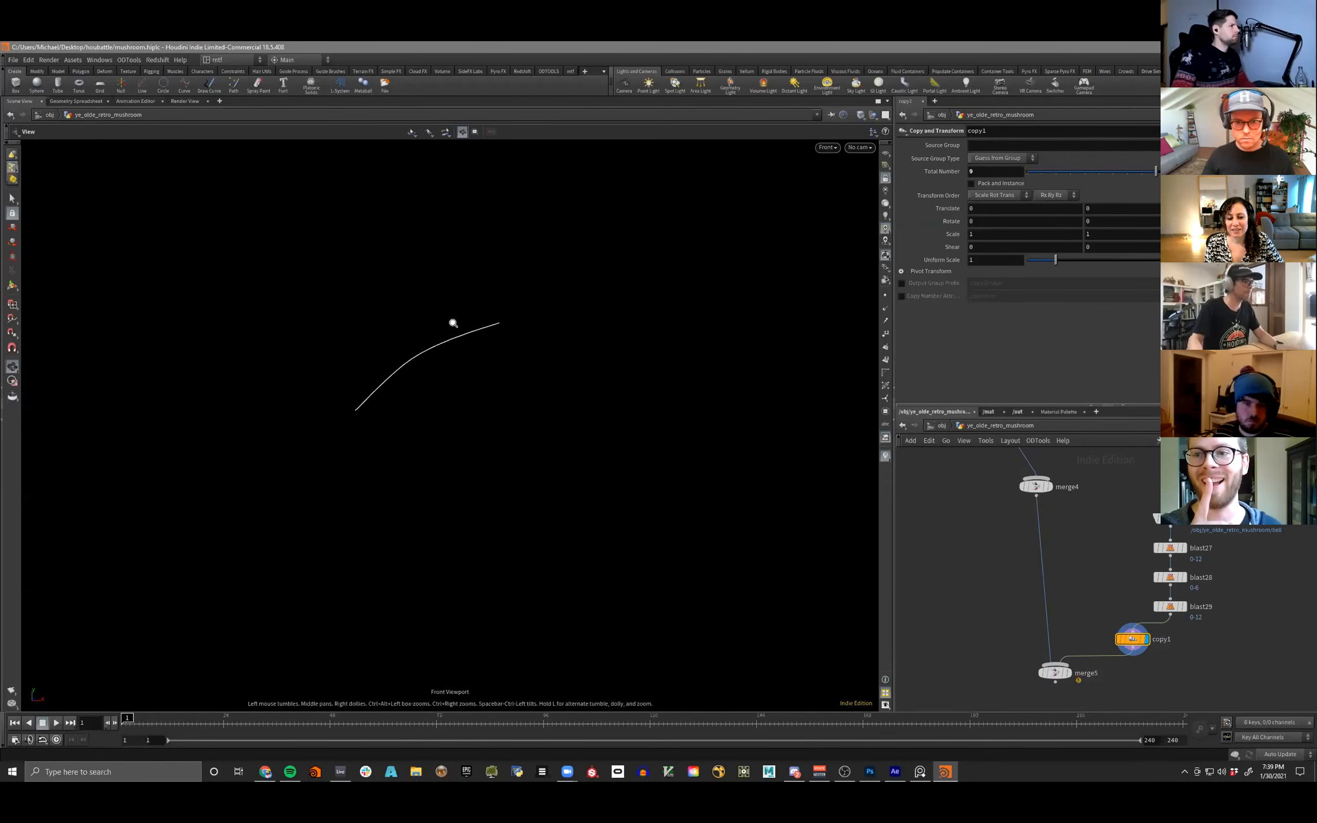
left_click(902, 271)
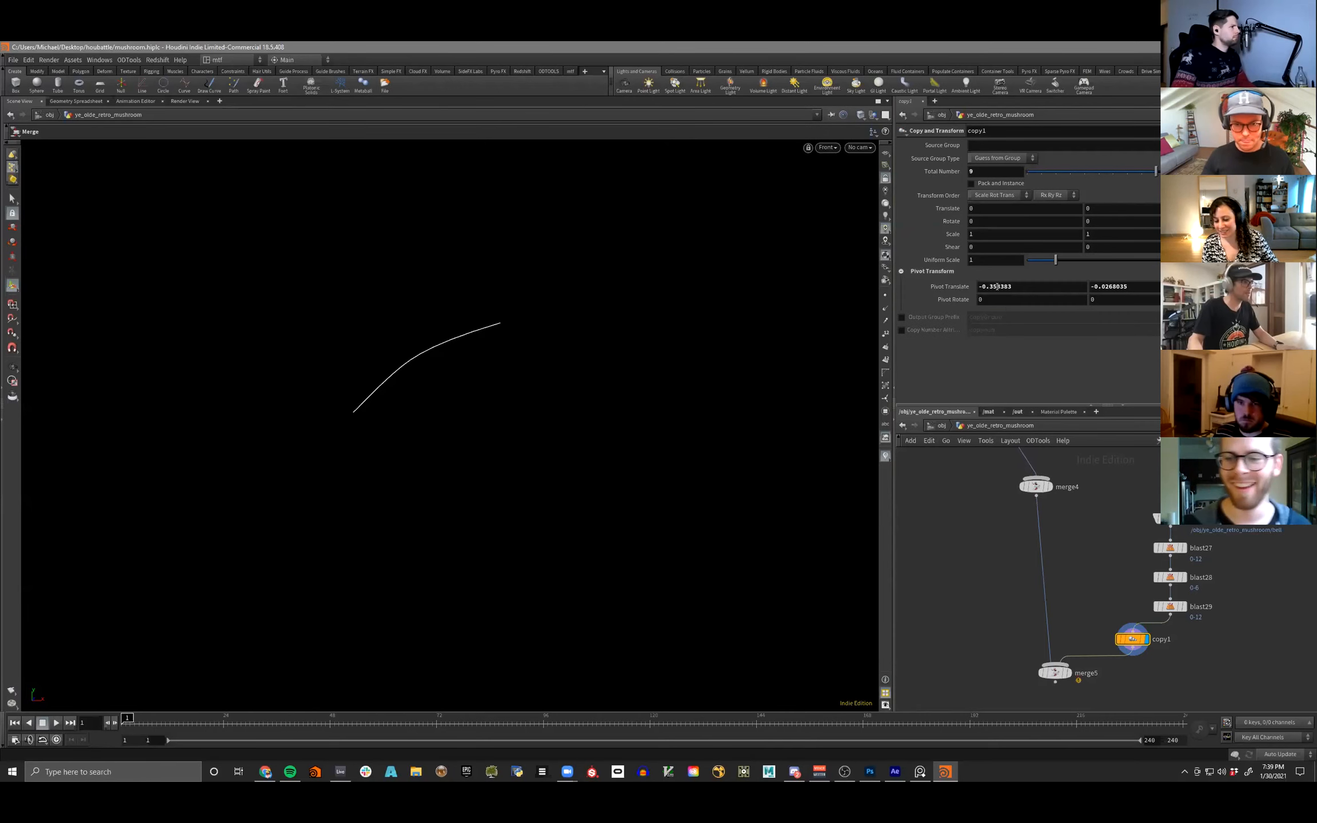
middle_click(997, 286)
left_click(1067, 673)
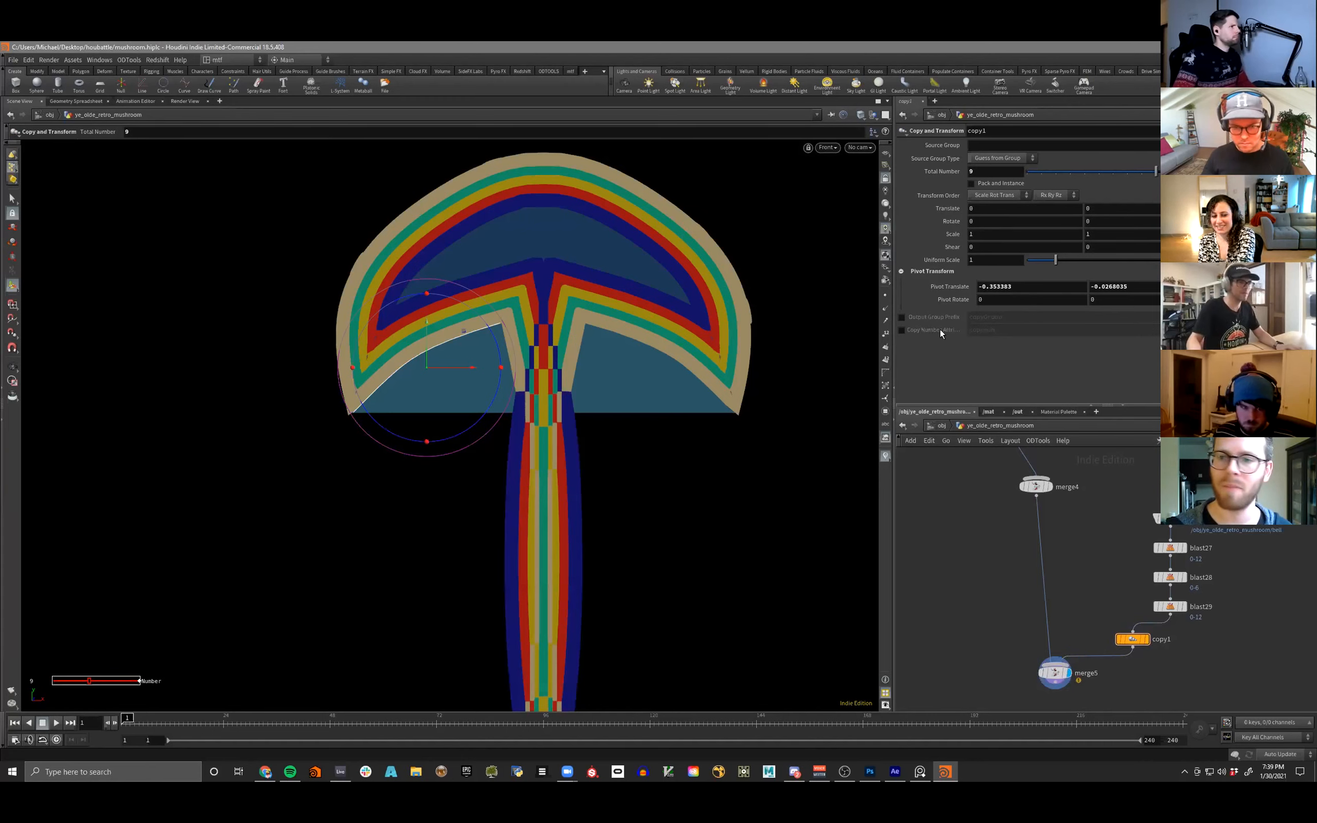
- Try moving the copied curves sideways in copy1, undo the move, and view the cap's underside in perspective
left_click_drag(427, 367, 518, 372)
key("ctrl+z")
key("ctrl+z")
key("ctrl+z")
key("space")
left_click_drag(552, 528, 588, 394)
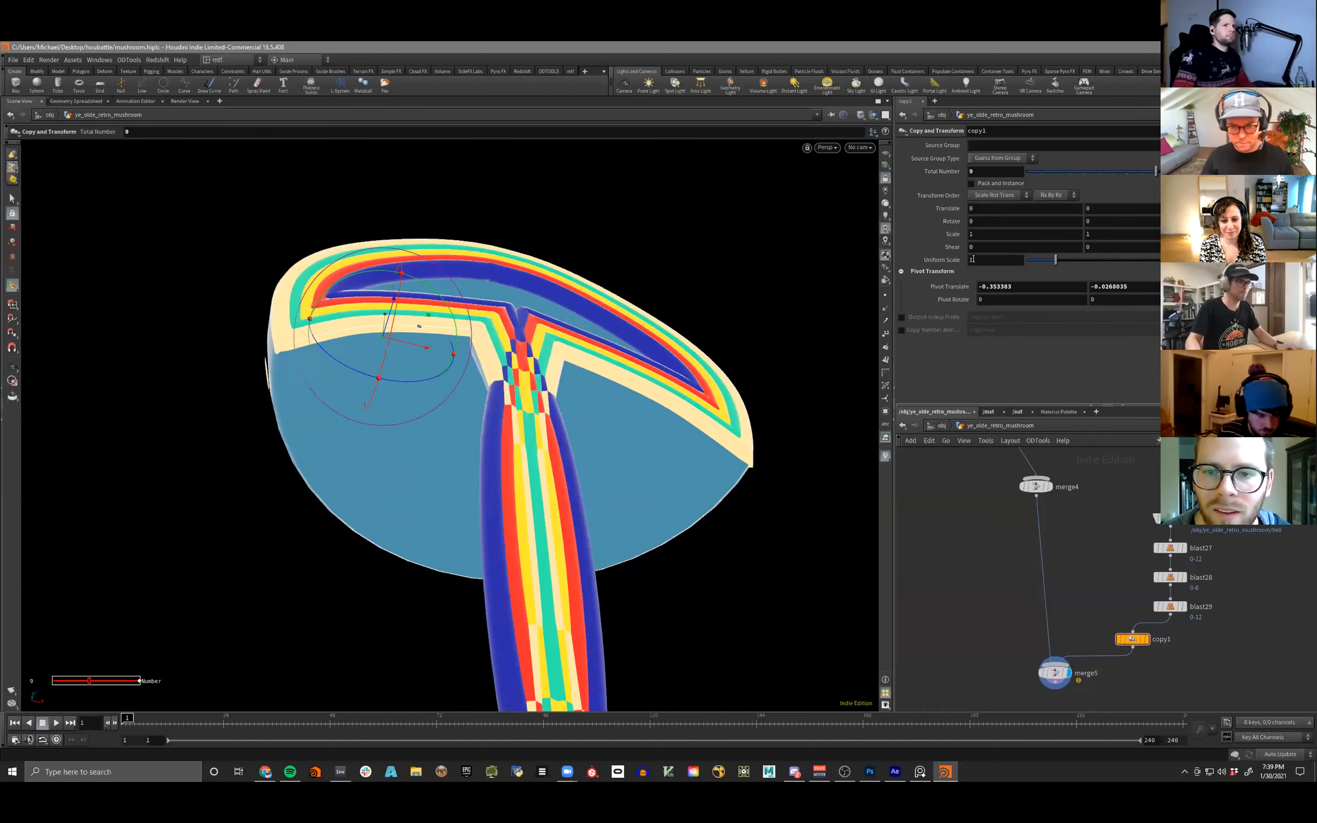
- Try fanning out the copies with a Y rotation of -5.1 and an X translation of about 0.031
middle_click_drag(1090, 220, 861, 230)
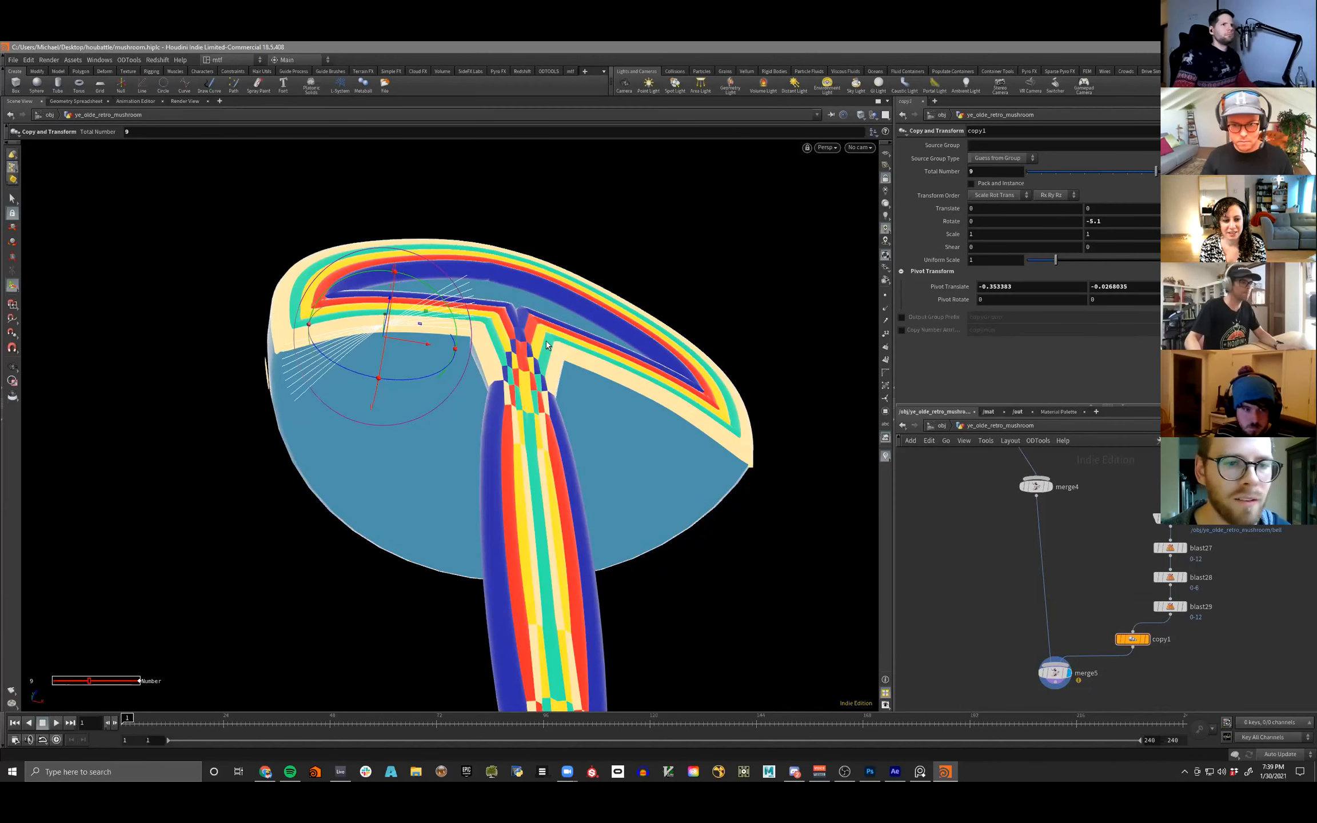
left_click_drag(429, 348, 470, 359)
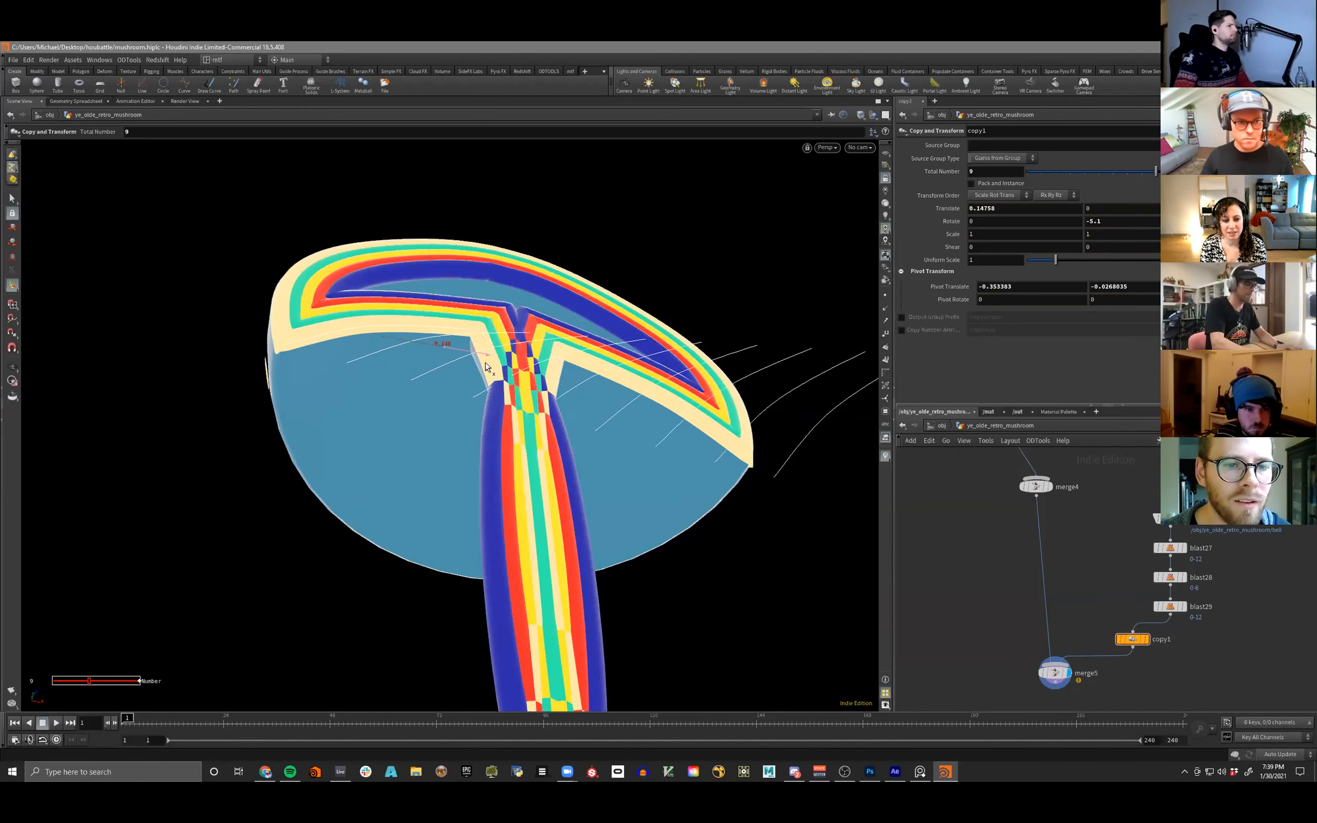
key("ctrl+z")
key("Escape")
left_click_drag(420, 466, 407, 470)
left_click_drag(429, 322, 439, 384)
key("ctrl+z")
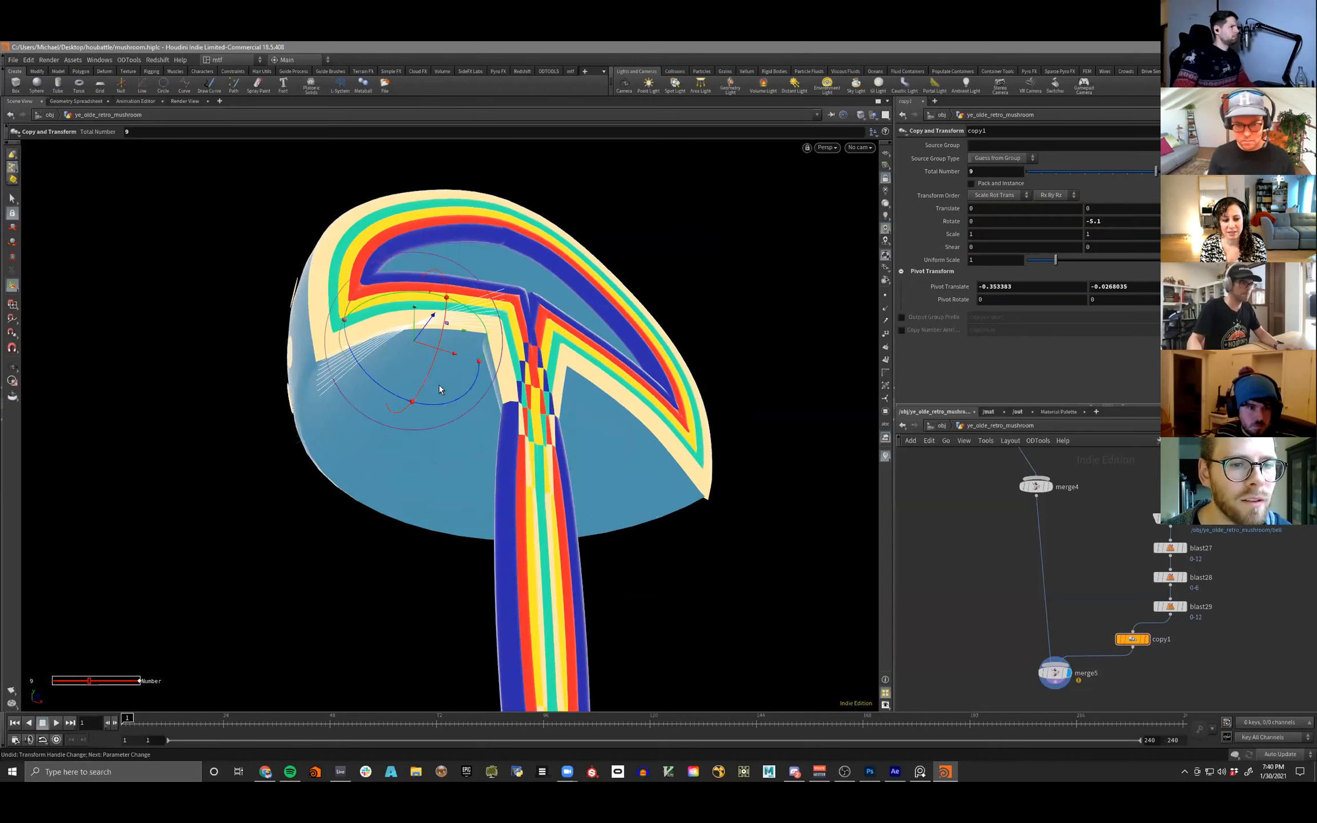
mouse_move(461, 330)
left_mouse_down()
mouse_move(443, 304)
mouse_move(452, 329)
left_mouse_up()
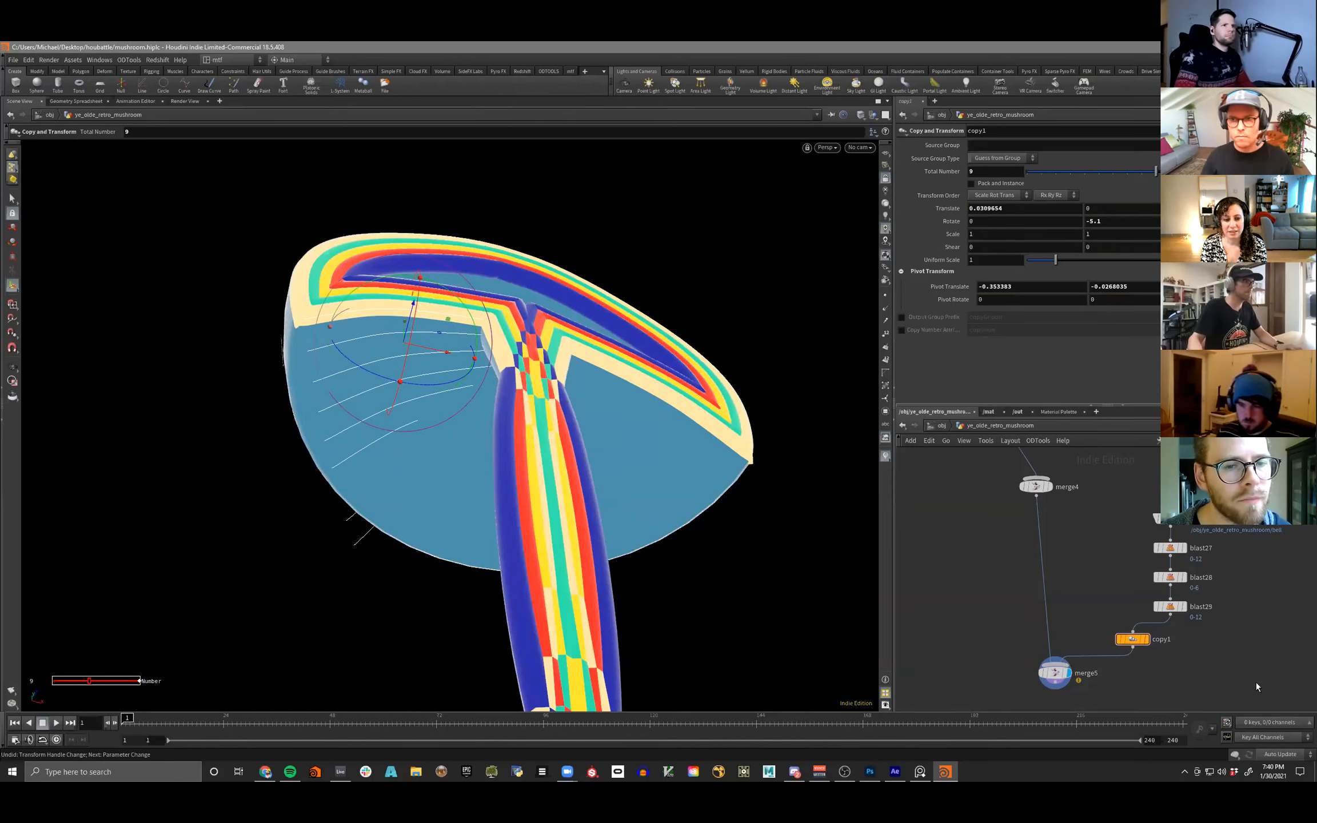
- Delete copy1 and insert a fresh Copy and Transform node between blast29 and merge5
key("Delete")
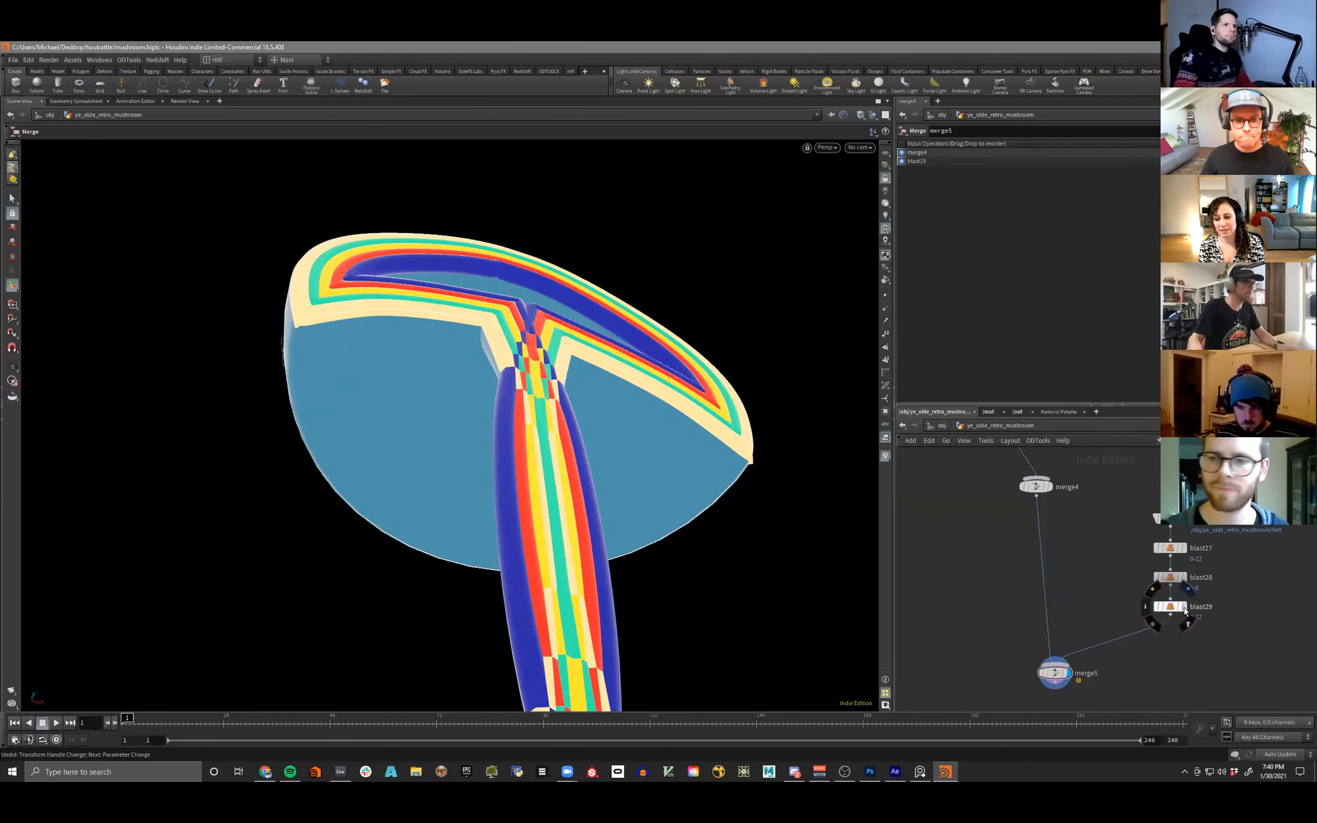
left_click(1183, 607)
key("space+1")
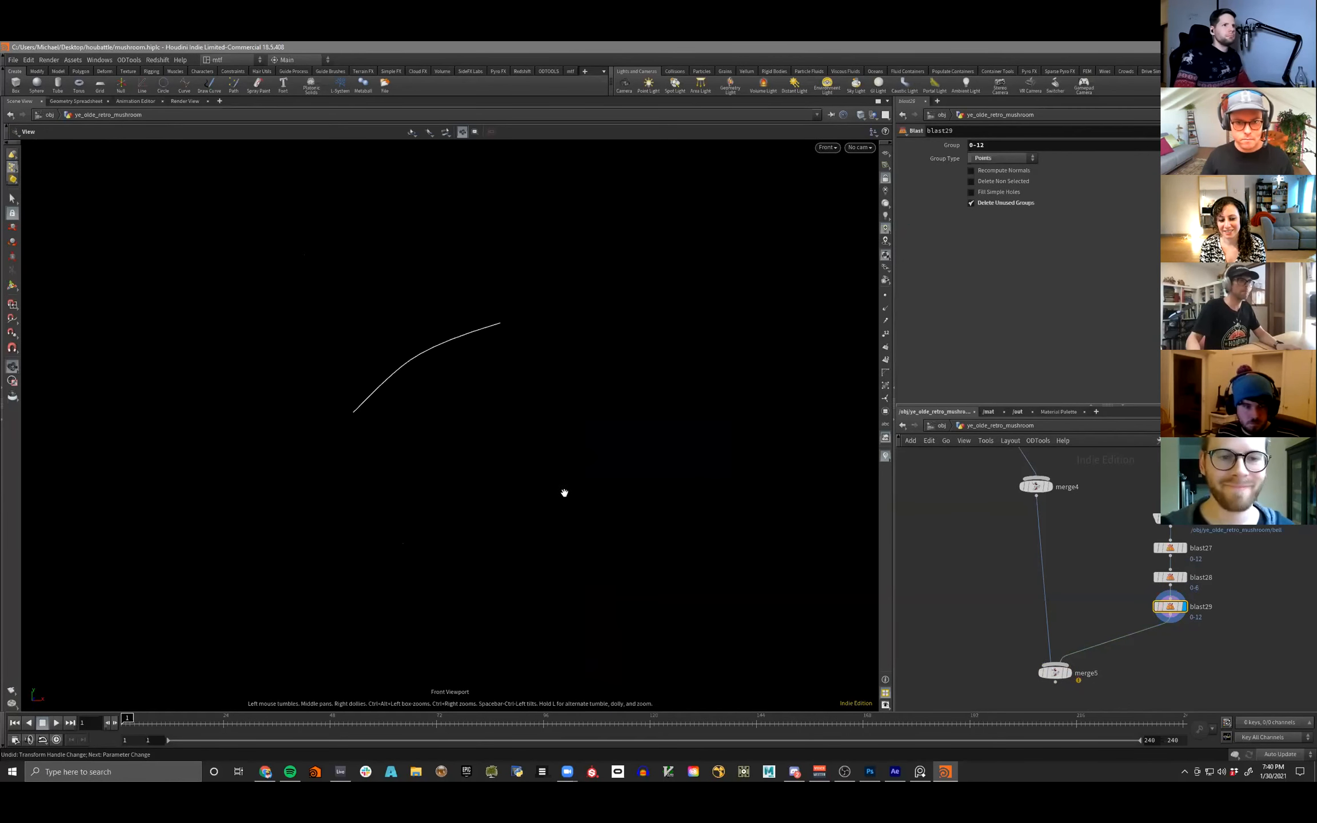
key("Return")
key("Tab")
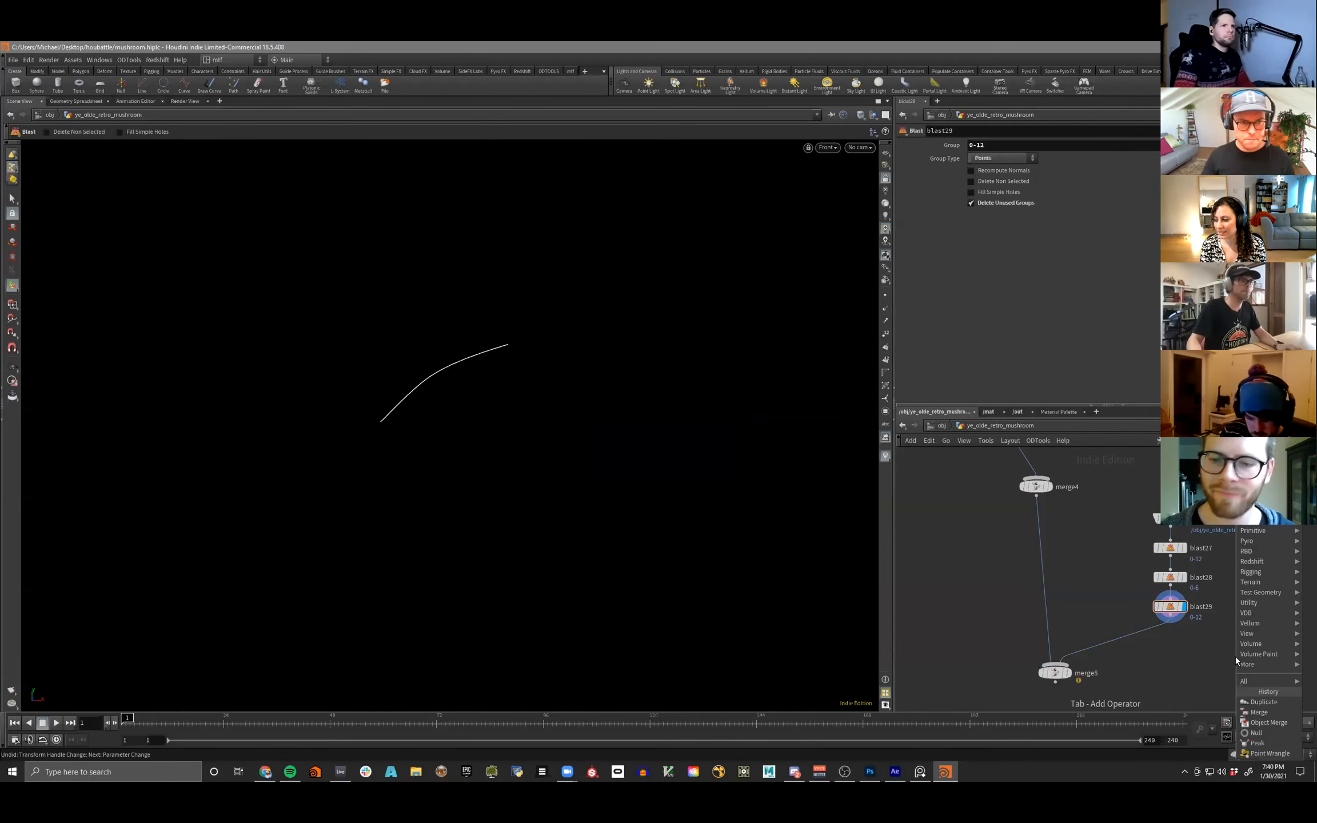
key("Return")
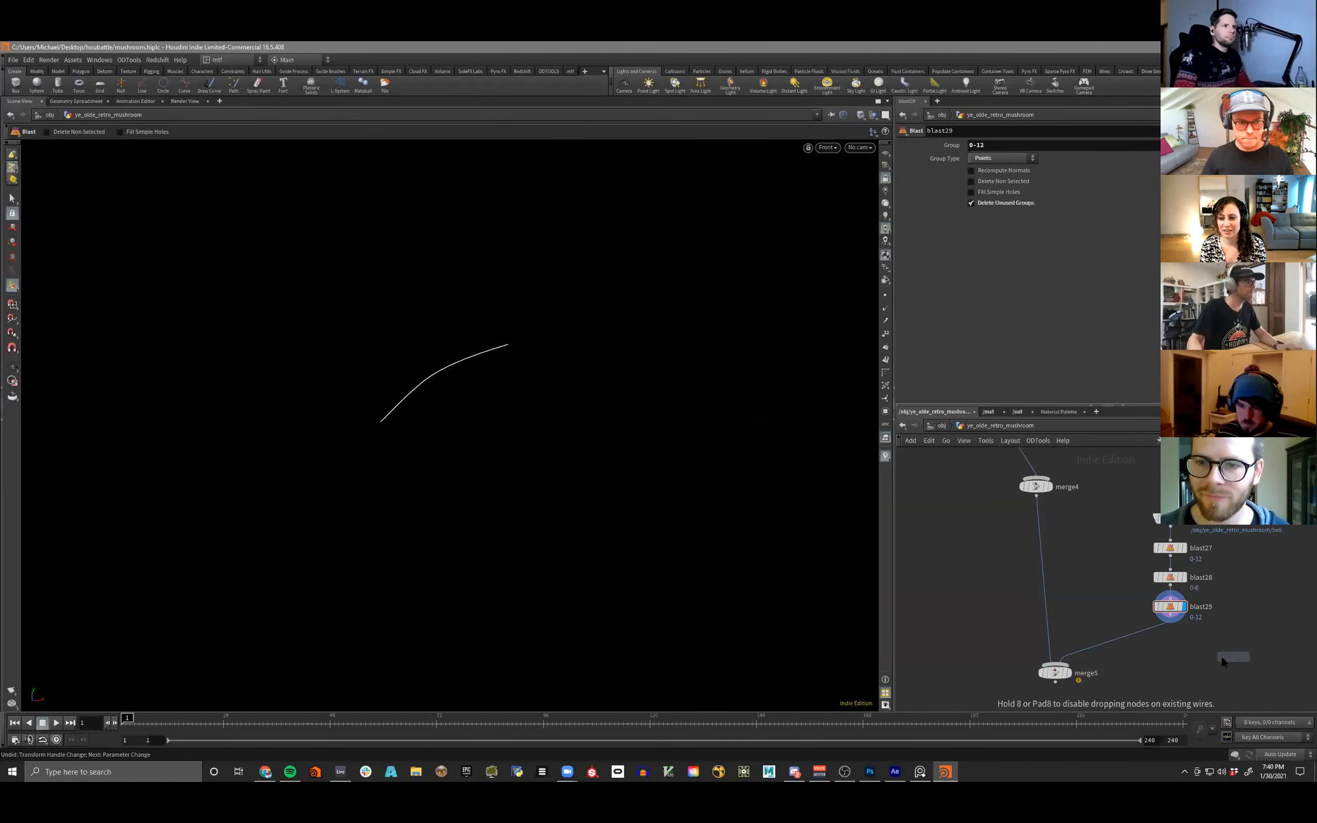
left_click(1112, 641)
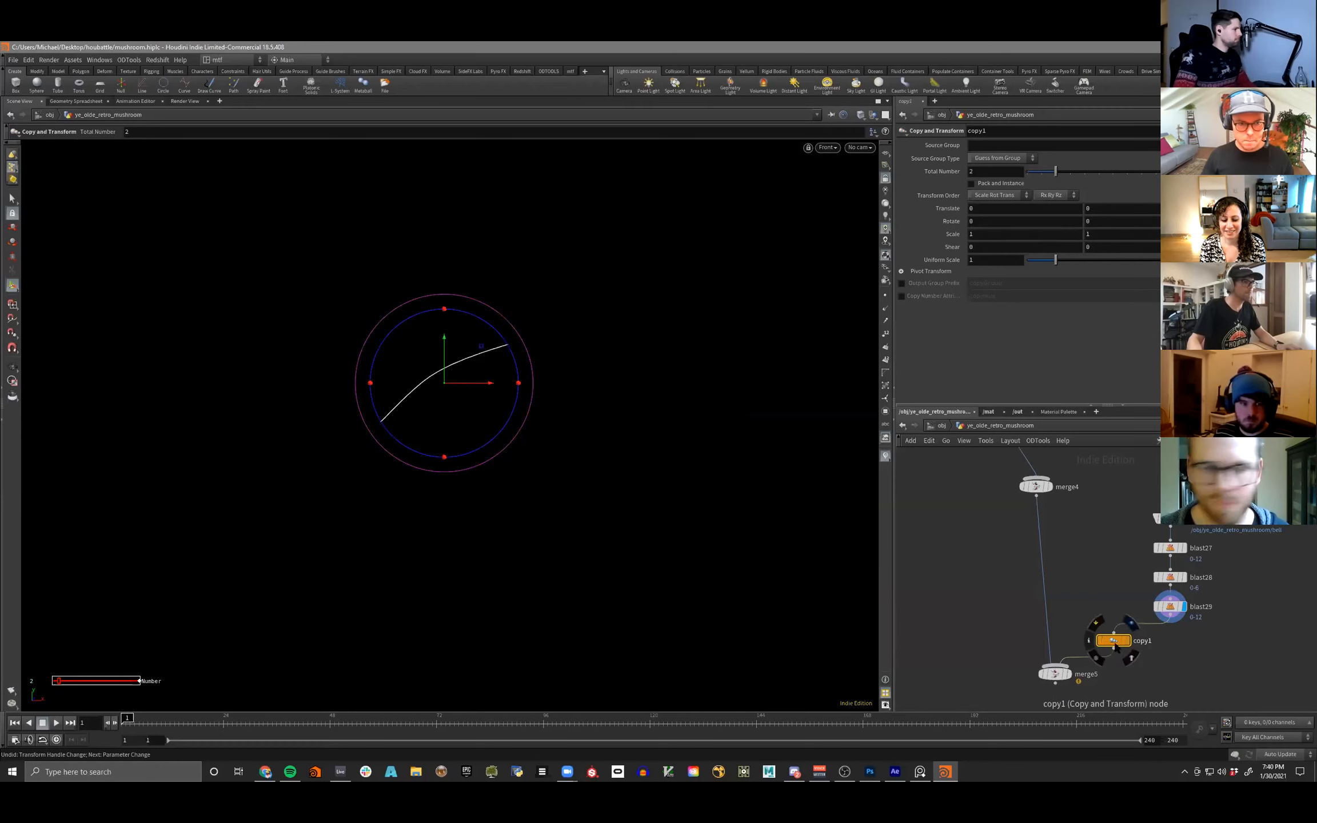
- Fan 10 copies of the curve around a pivot at X 0.006617 with a Y rotation of -19.9
left_click(901, 271)
middle_click_drag(1020, 286, 1159, 303)
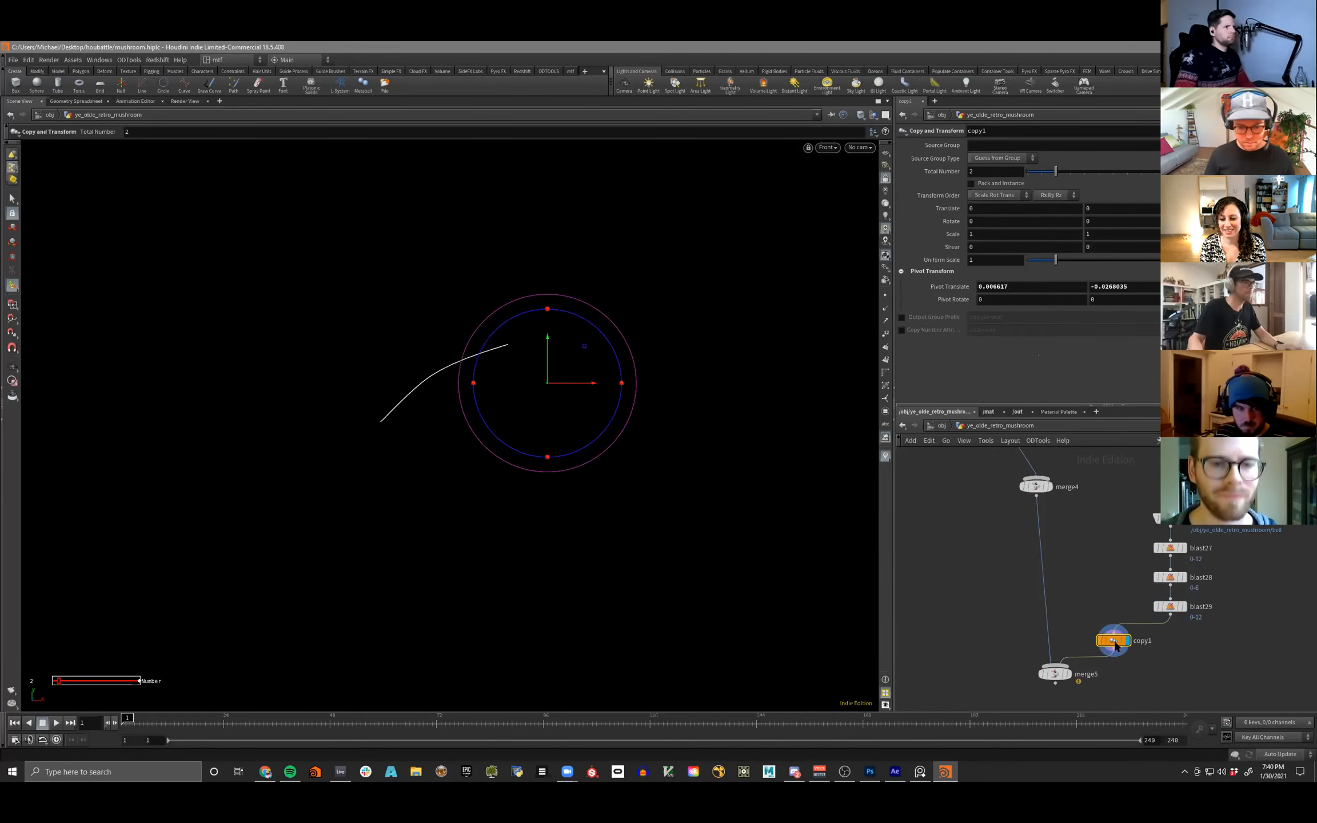
left_click_drag(1056, 172, 1158, 173)
left_click_drag(633, 349, 635, 400)
mouse_move(976, 221)
middle_mouse_down()
mouse_move(1029, 221)
mouse_move(975, 220)
middle_mouse_up()
middle_click_drag(1124, 223, 1093, 260)
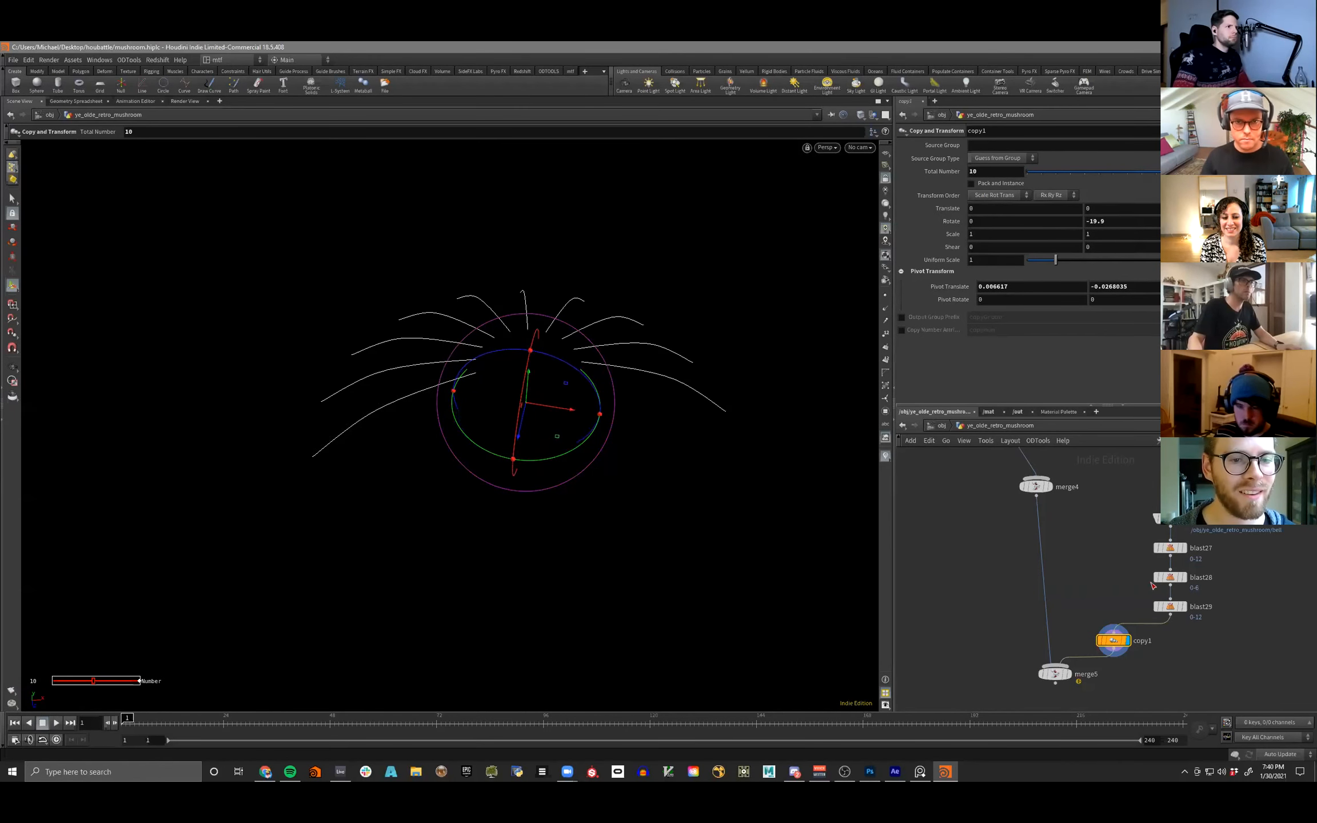
- Display merge5 and check how the fanned curves sit against the underside of the cap
left_click(1067, 674)
key("Escape")
left_click_drag(553, 391, 942, 476)
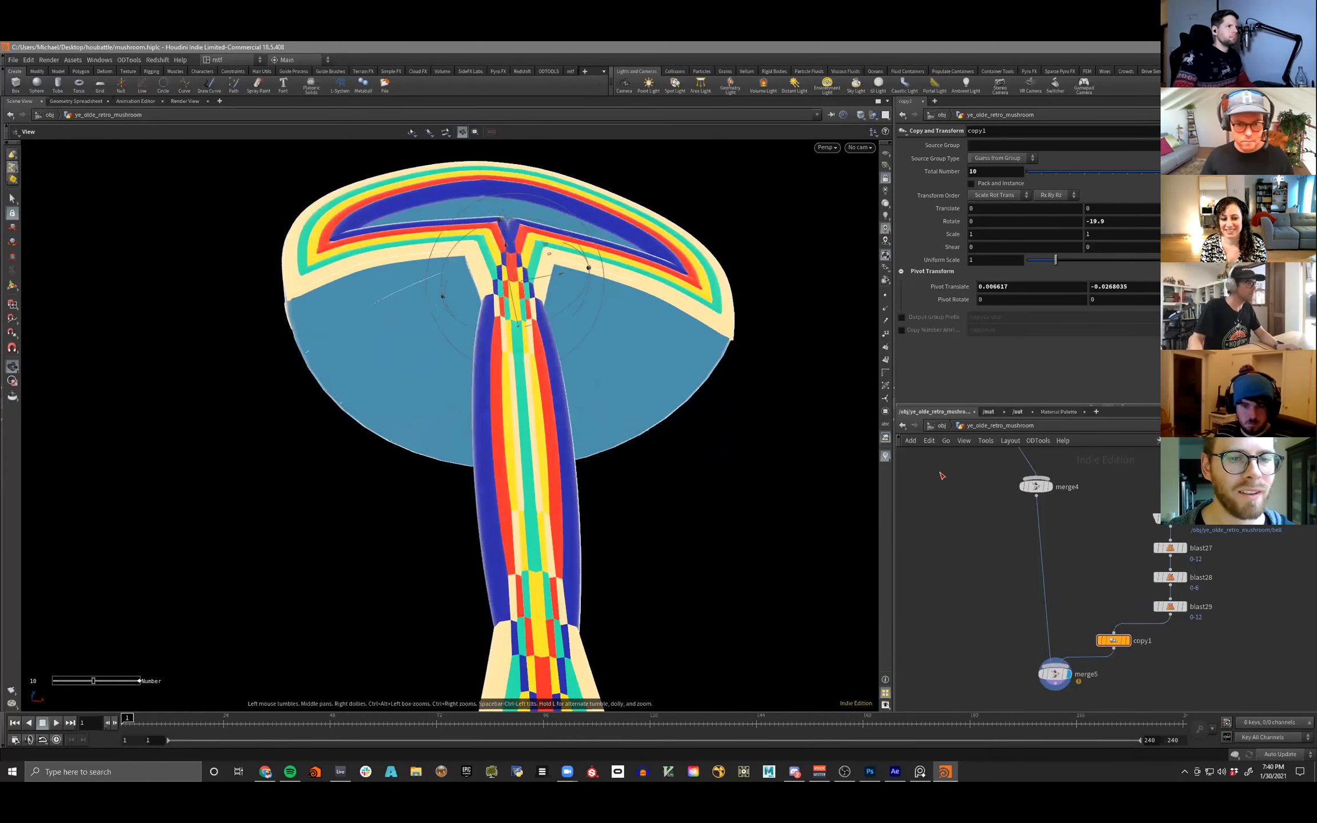
key("Tab")
type("null")
key("Return")
left_click(1022, 596)
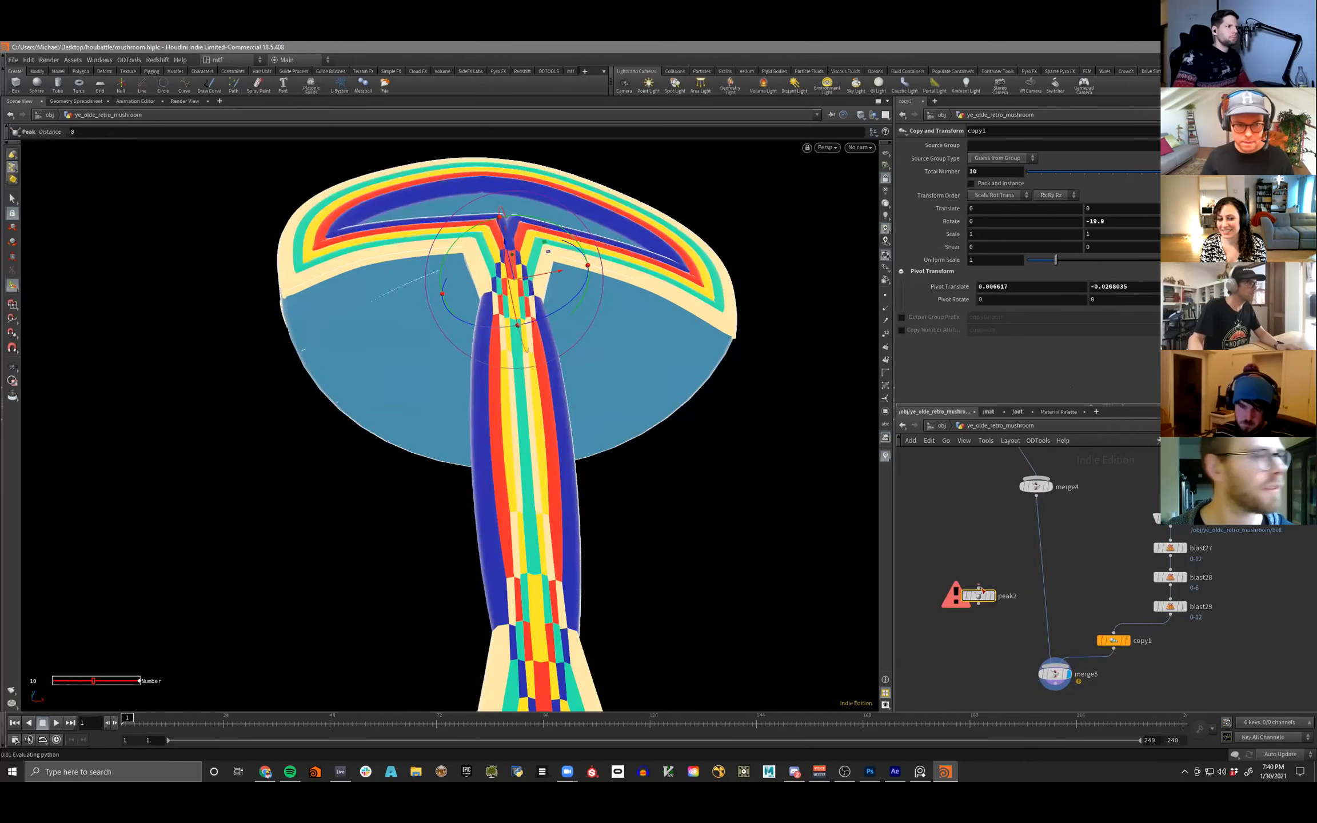
key("ctrl+z")
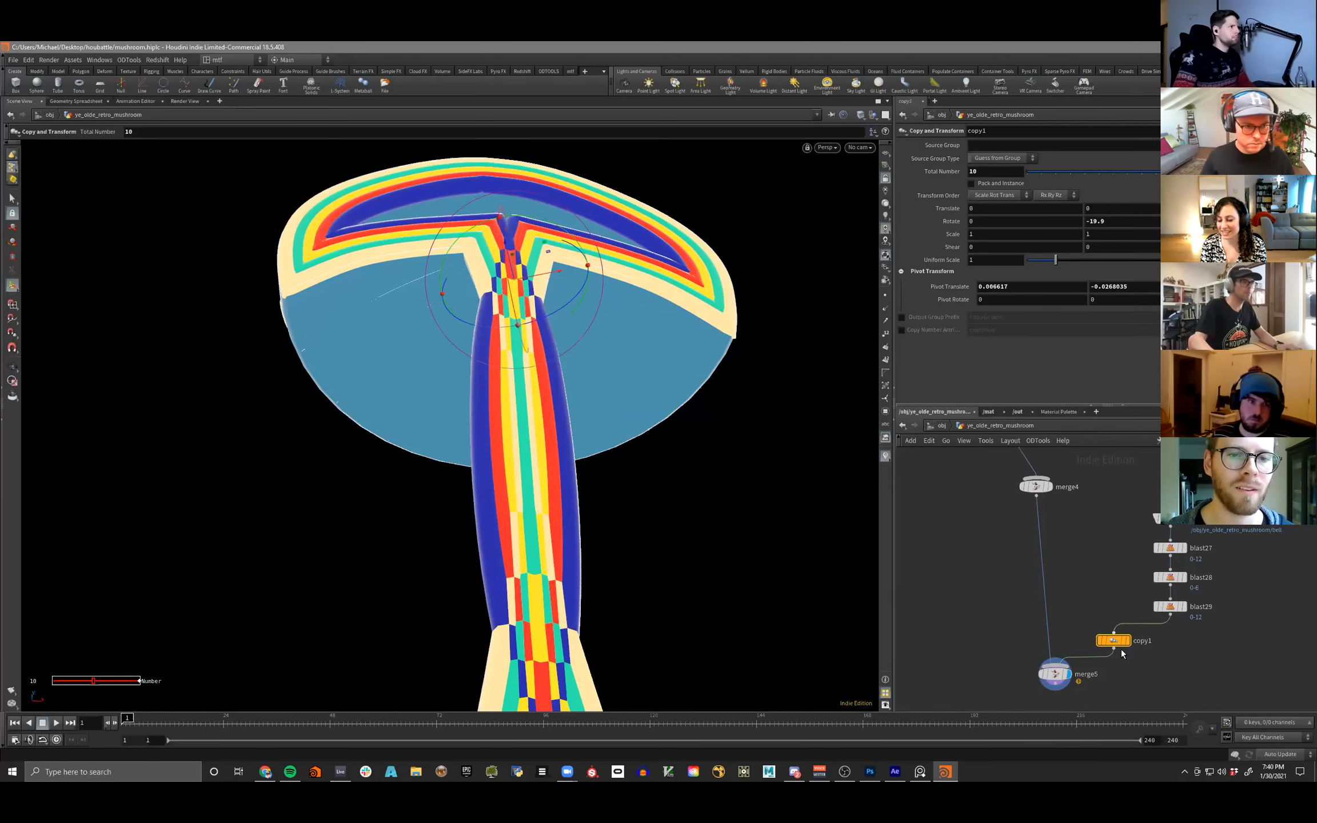
left_click_drag(628, 458, 563, 241)
key("ctrl+z")
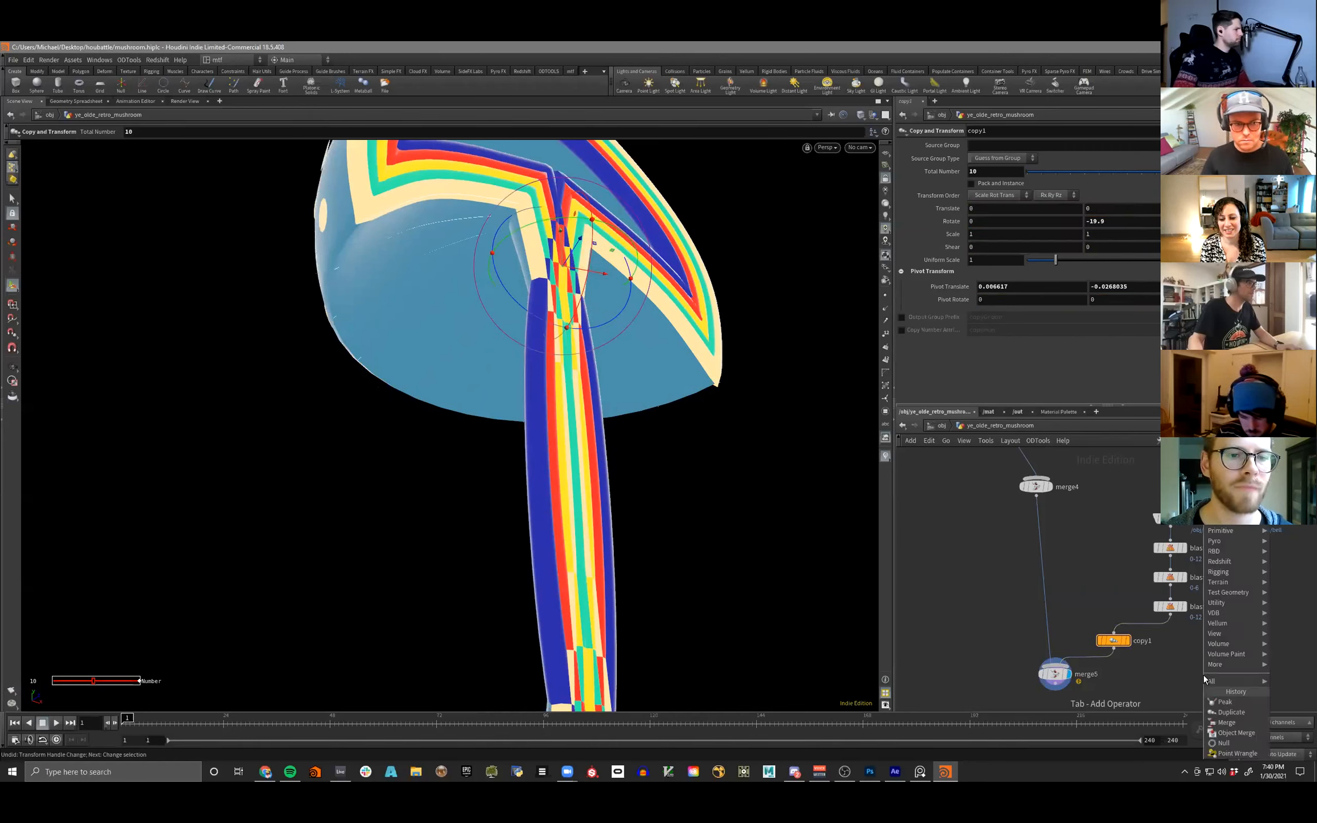
- Insert a PolyExtrude node between blast29 and copy1 and display it
key("Tab")
key("Return")
left_click(1162, 635)
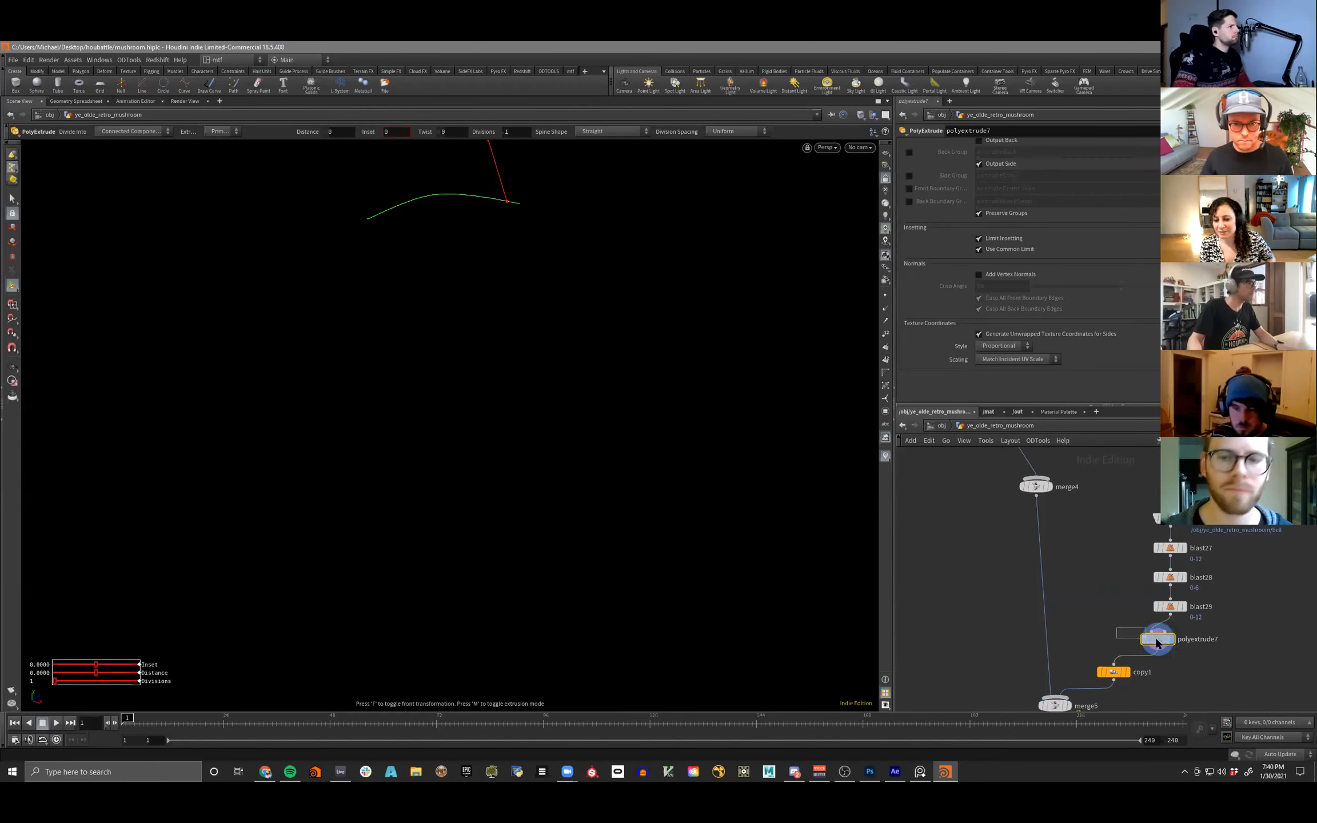
scroll(1083, 225, "up", 5)
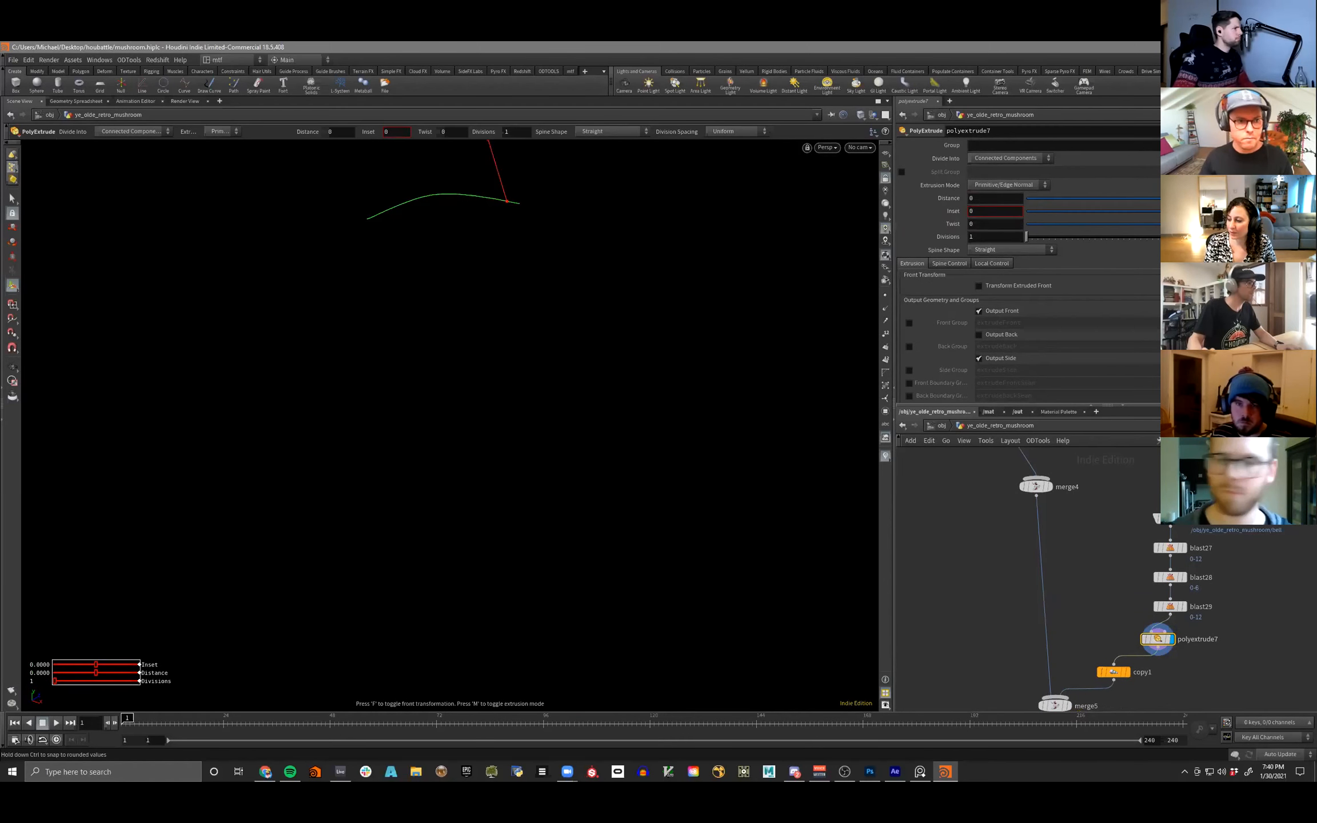
- Set the extrusion distance to -0.016 and output only the front, with the side output turned off
mouse_move(987, 199)
middle_mouse_down()
mouse_move(991, 213)
mouse_move(1017, 214)
mouse_move(969, 213)
middle_mouse_up()
left_click(1003, 312)
left_click(1003, 312)
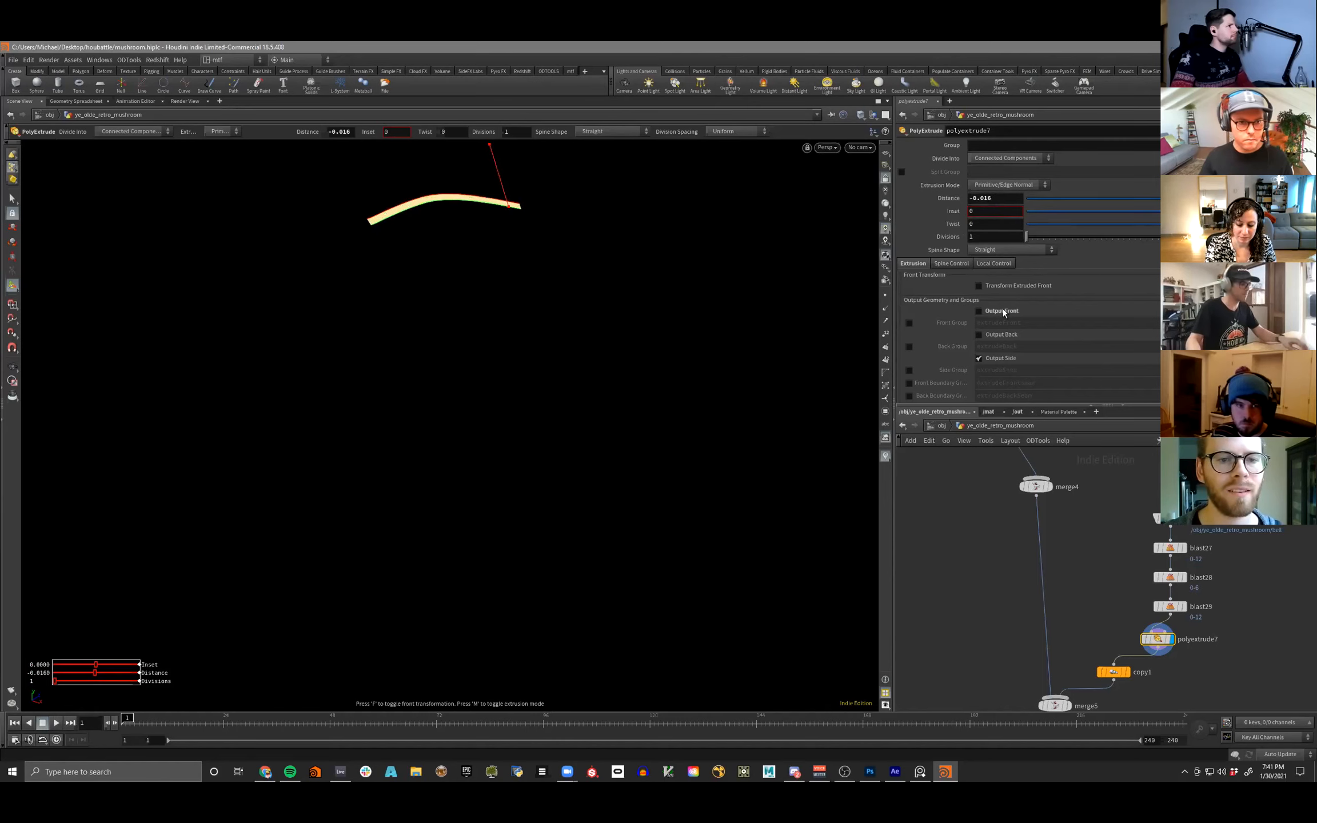
left_click(994, 359)
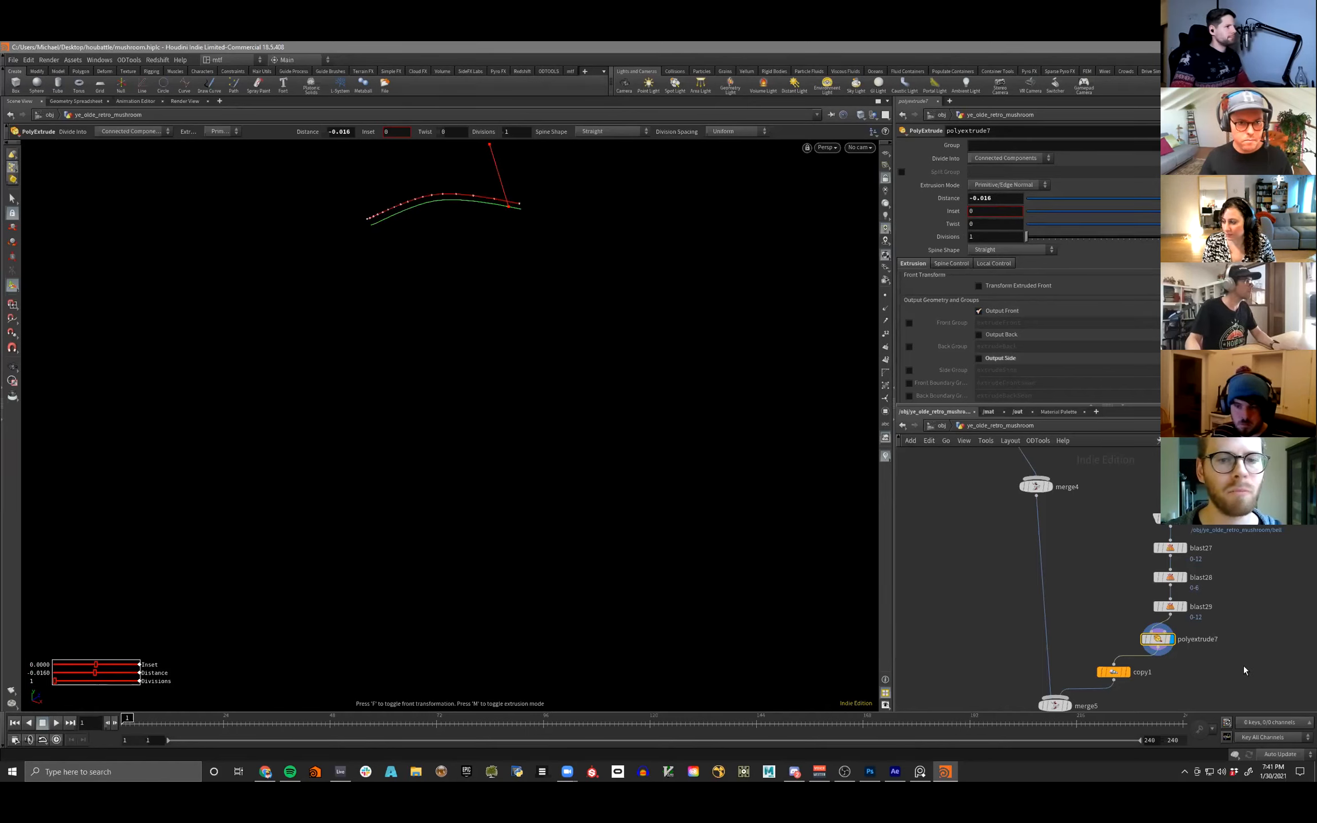
- Display copy1 and merge5 in turn to examine the offset gill curves beneath the mushroom cap
left_click(1127, 676)
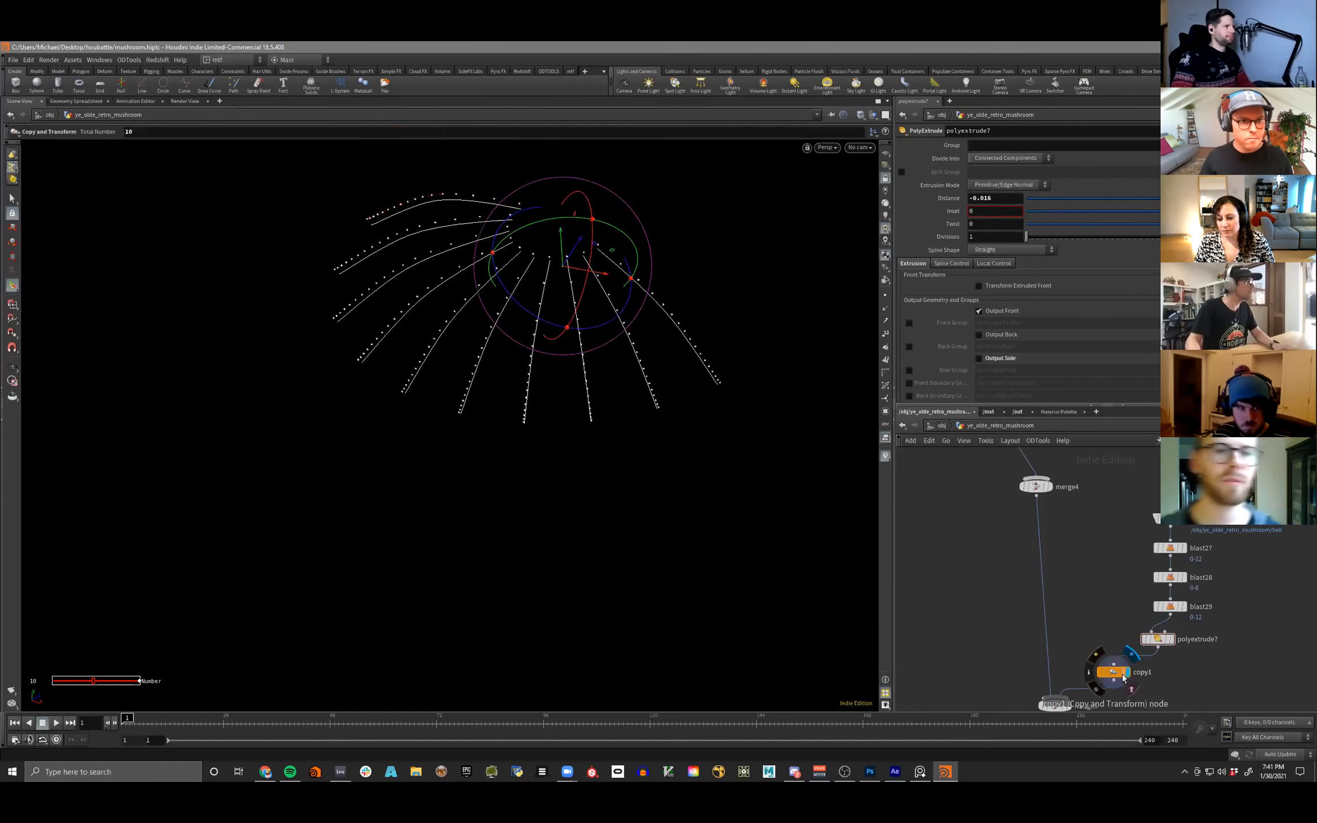
left_click(1071, 706)
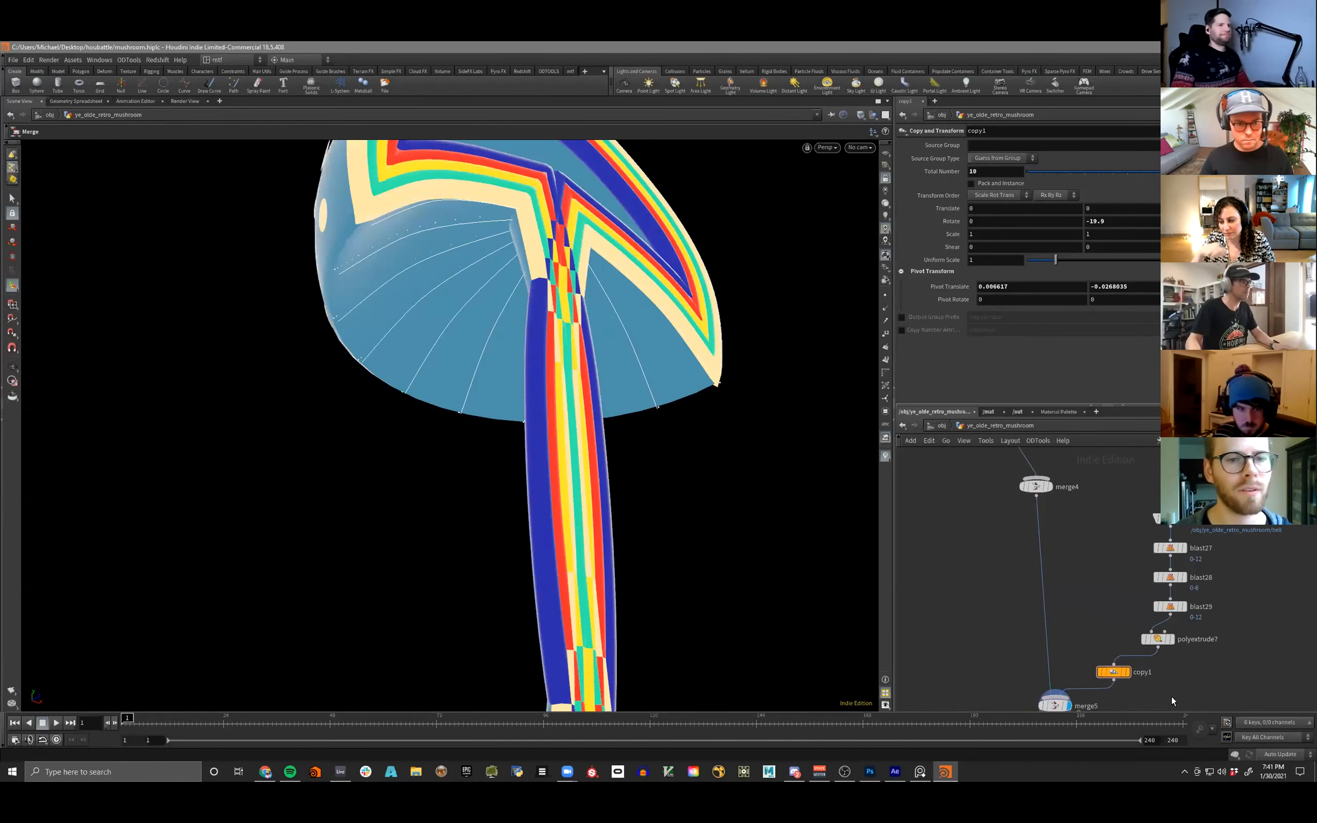
left_click_drag(672, 457, 577, 514, "alt")
middle_click_drag(1224, 688, 1194, 616)
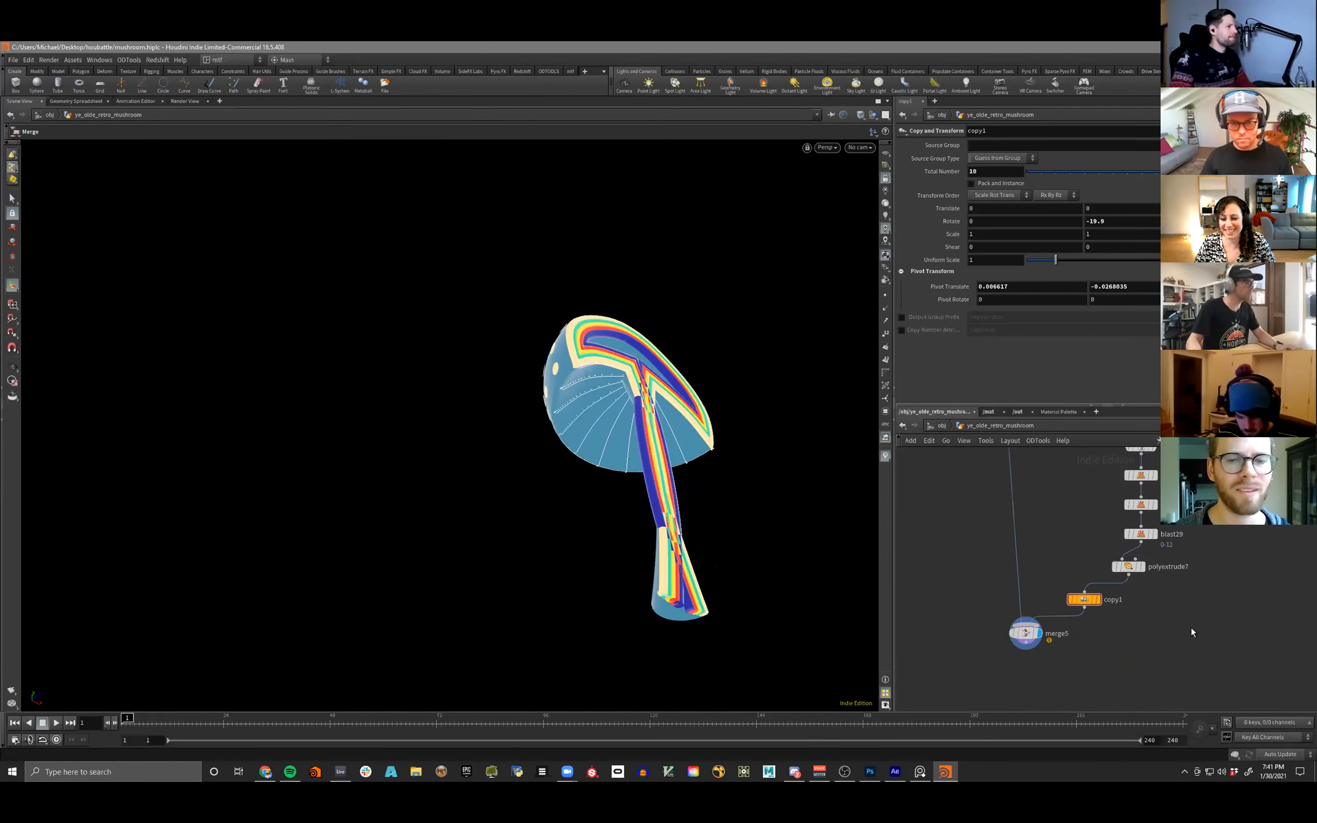
- Insert a PolyWire node between copy1 and merge5 and lower its wire radius
key("Tab")
key("Return")
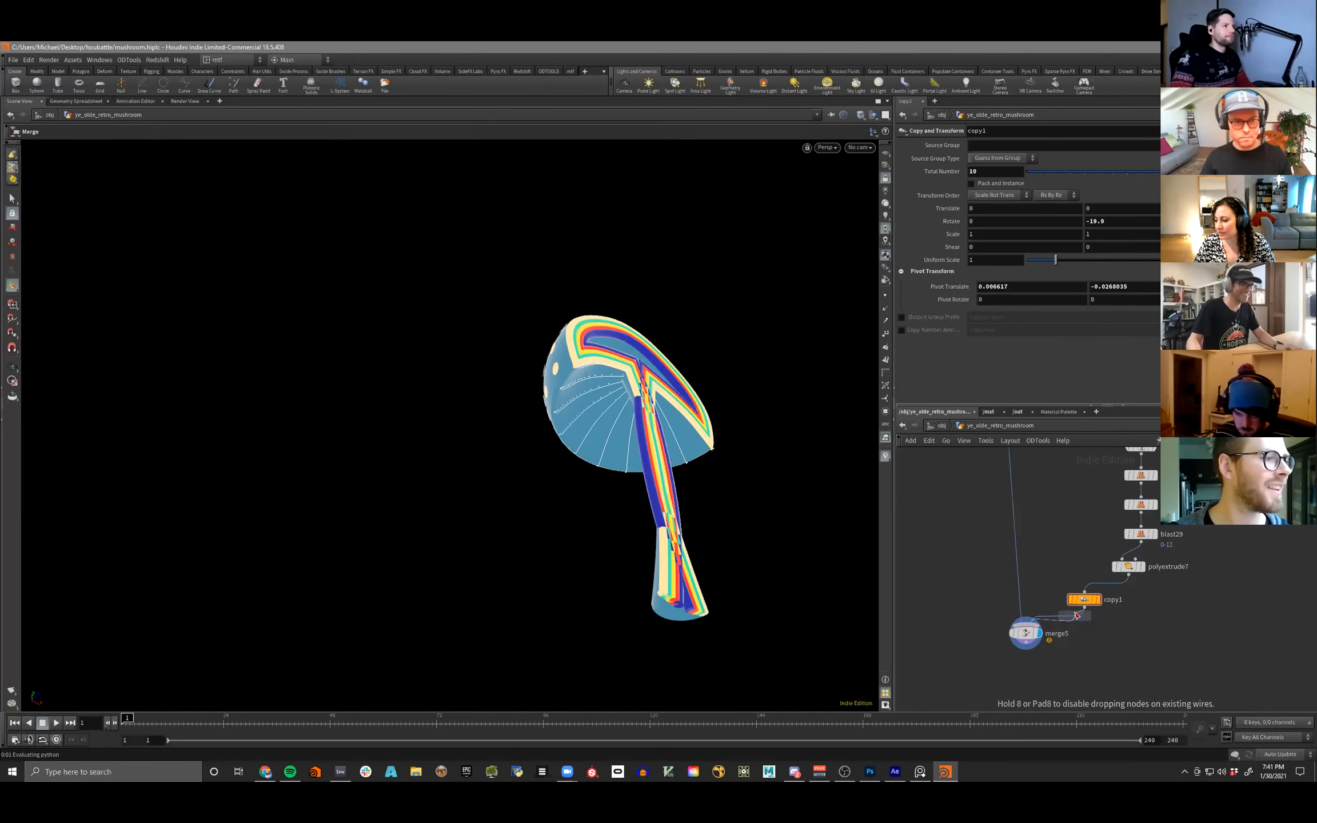
left_click(1073, 633)
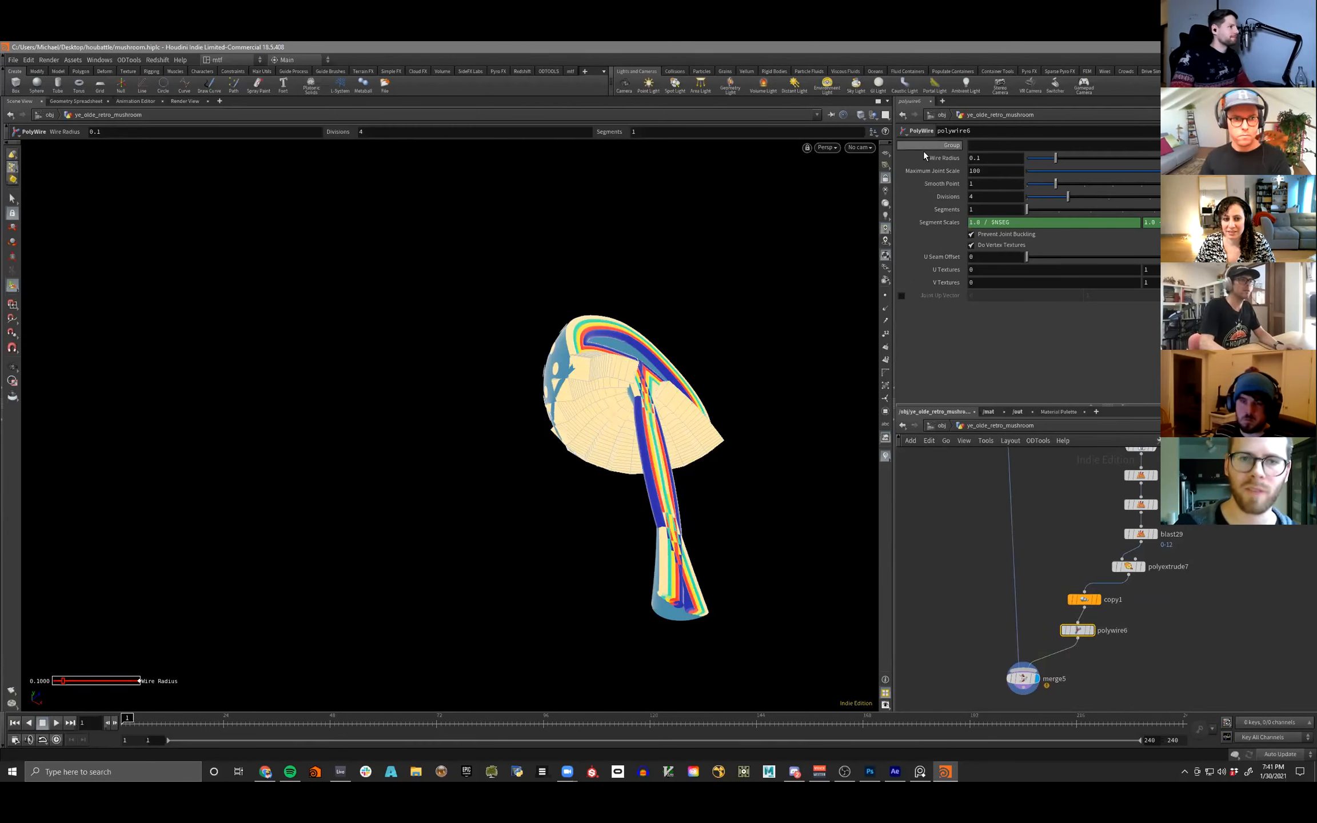
middle_click_drag(992, 159, 725, 203)
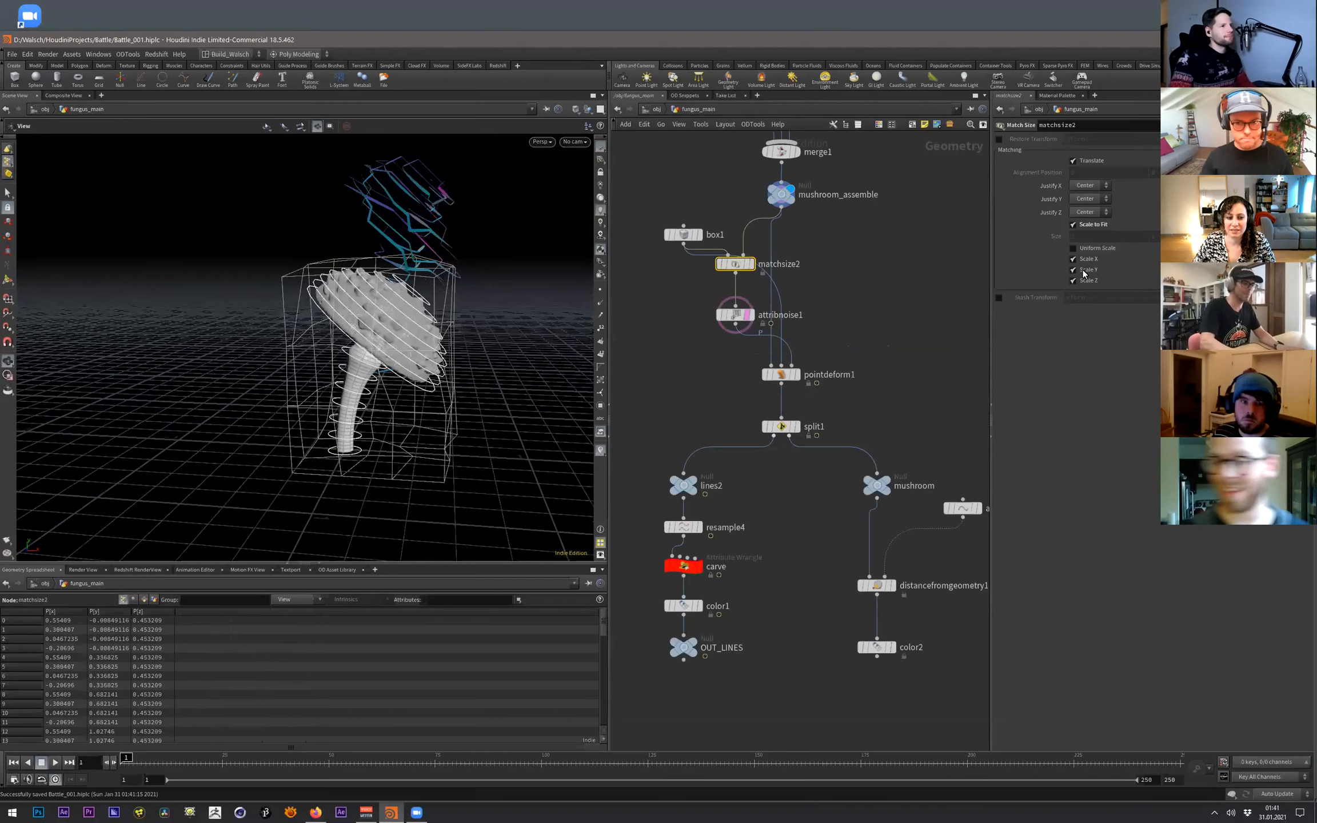
- Save the Battle_001 scene and enable Uniform Scale on matchsize2 in the fungus_main network
key("ctrl+s")
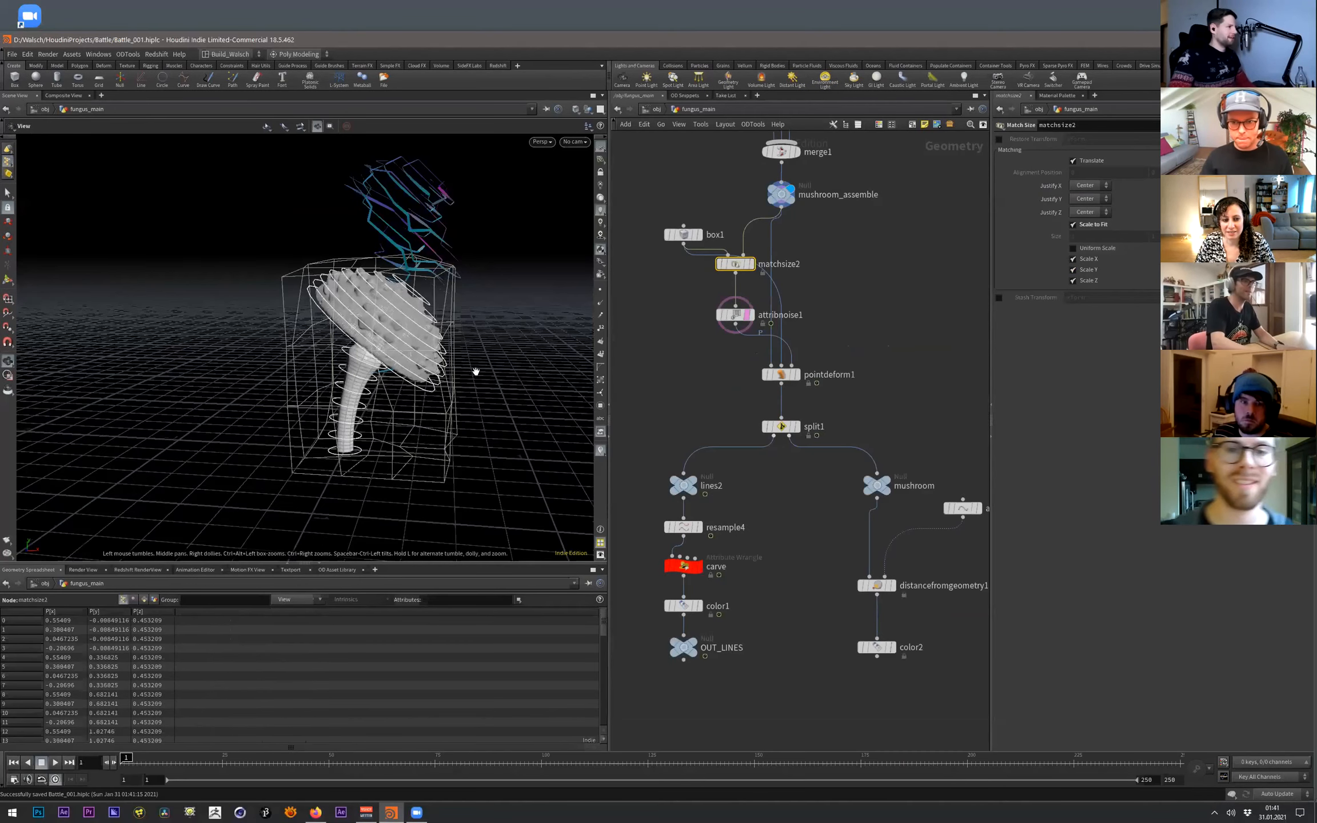
left_click(1098, 249)
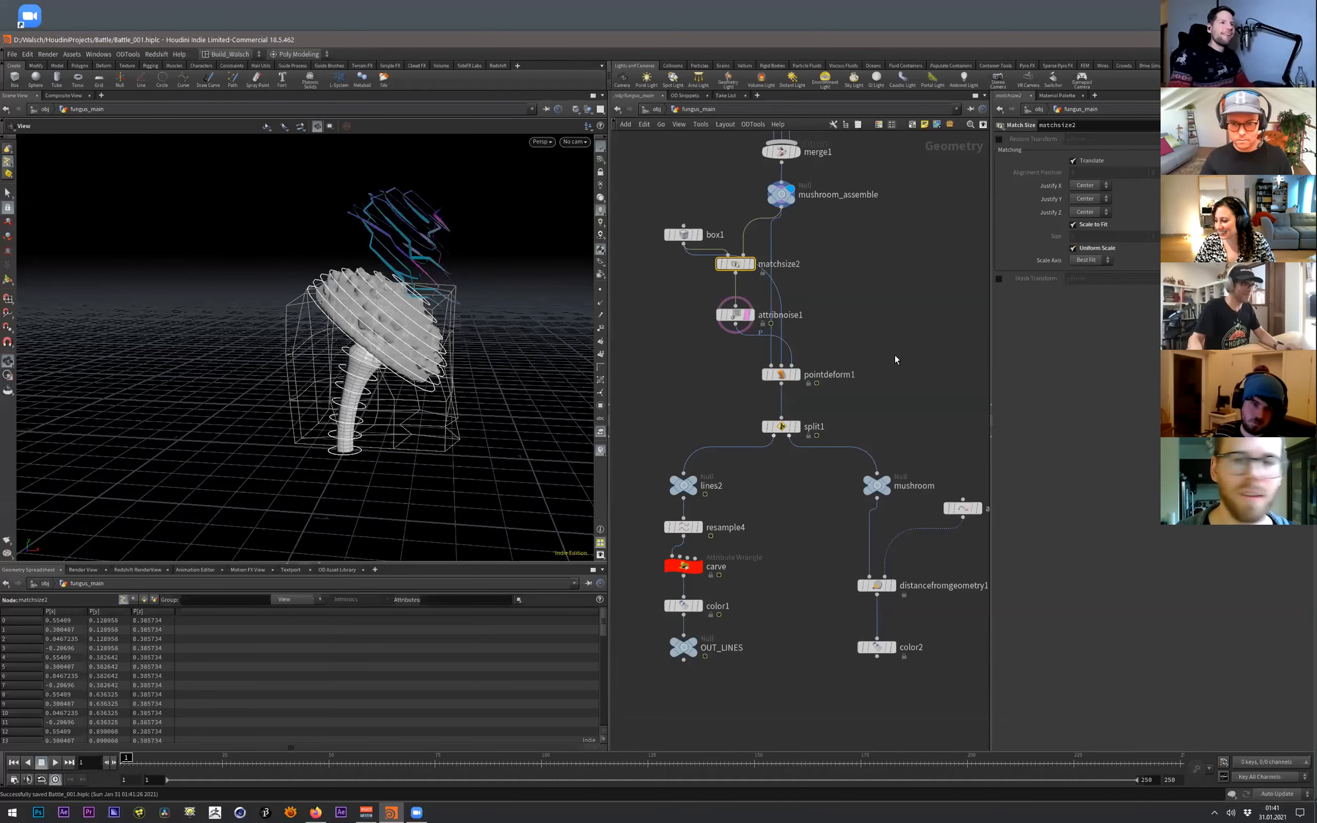
- Move the box1, matchsize2 and attribnoise1 nodes farther from the main mushroom branch
left_click_drag(674, 335, 748, 222)
left_click_drag(727, 266, 669, 248)
left_click(666, 362)
middle_click_drag(671, 349, 718, 336)
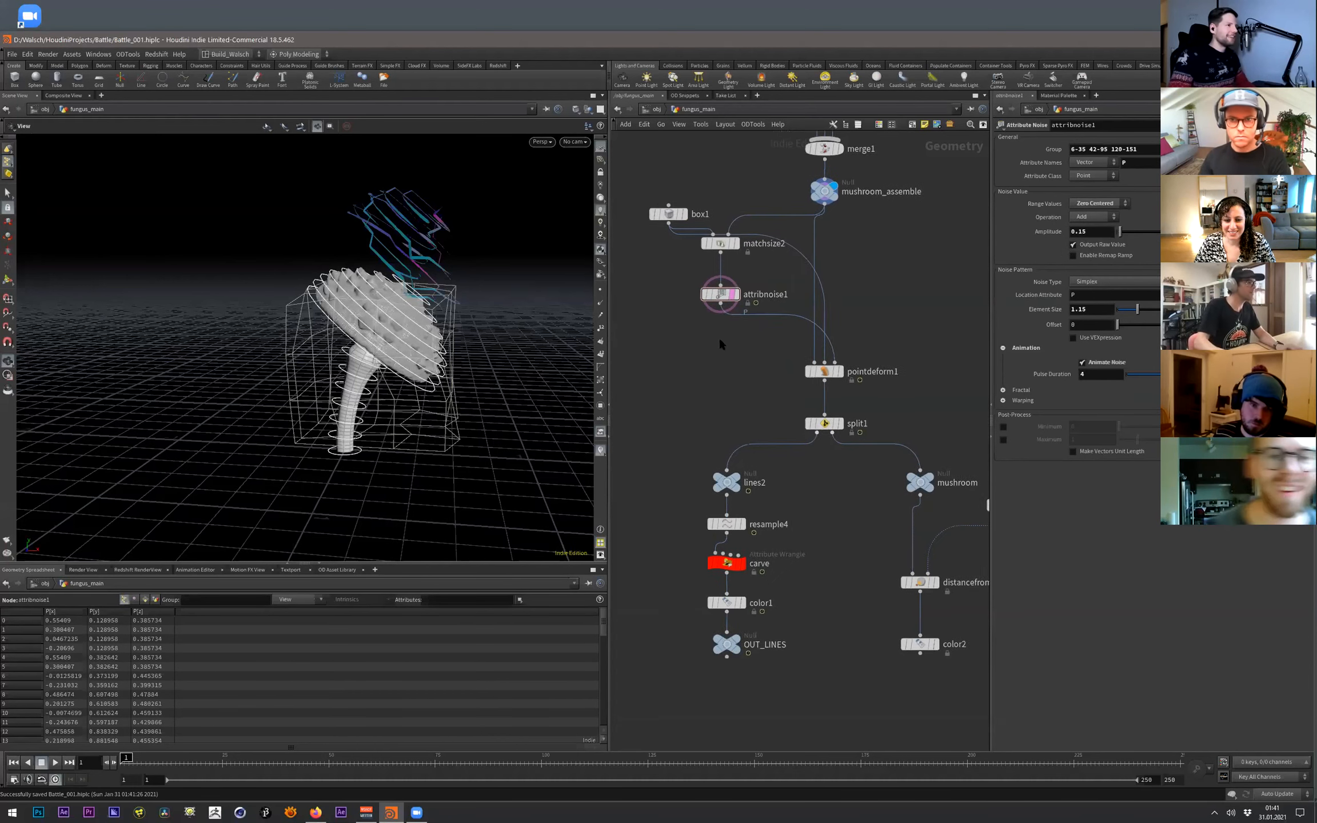
- Insert a Transform node between matchsize2 and attribnoise1 with a uniform scale of 1.18
key("Tab")
type("tran")
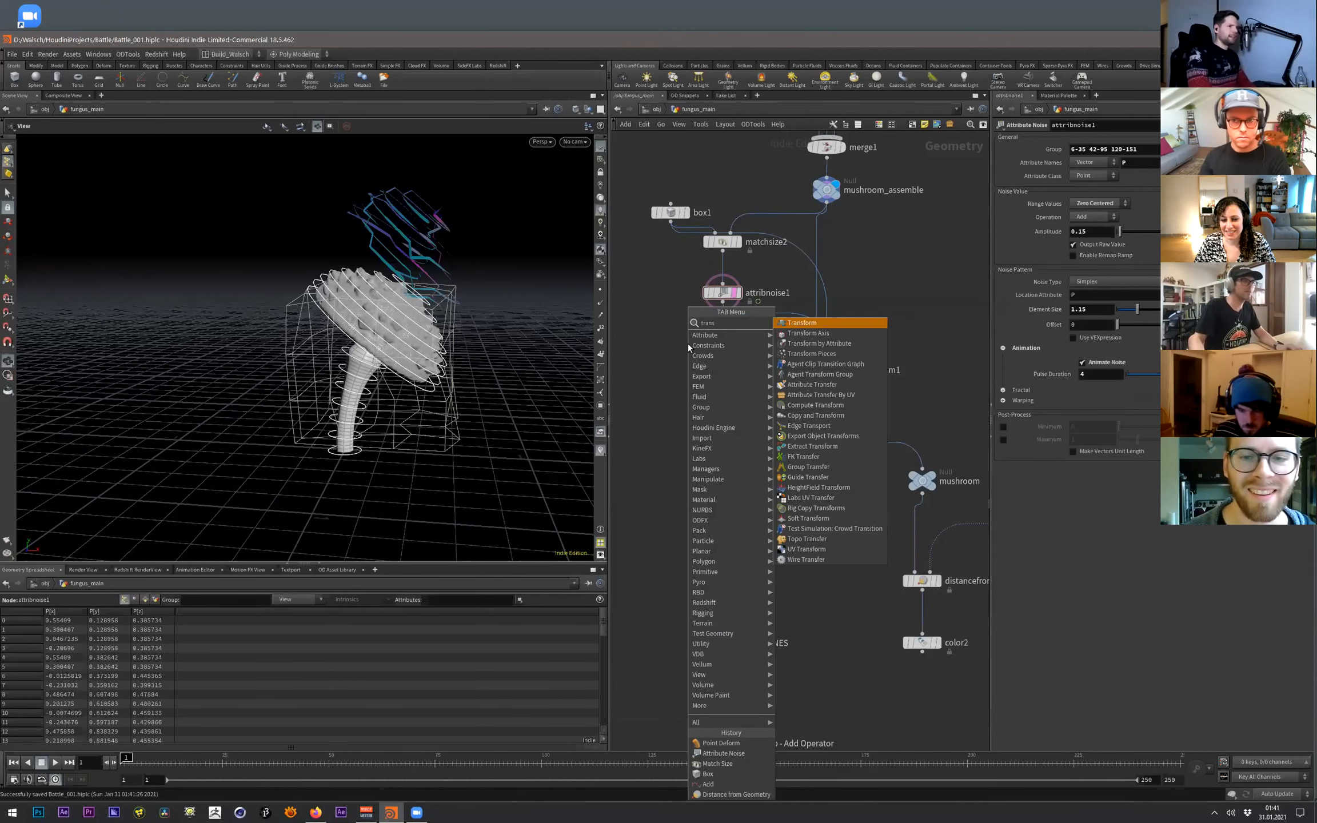
key("Return")
key("Return")
left_click_drag(690, 330, 723, 269)
left_click_drag(1134, 231, 1137, 230)
- Move the deformation box with transform2 to an X translation of about -0.326
left_click_drag(283, 447, 440, 370, "alt")
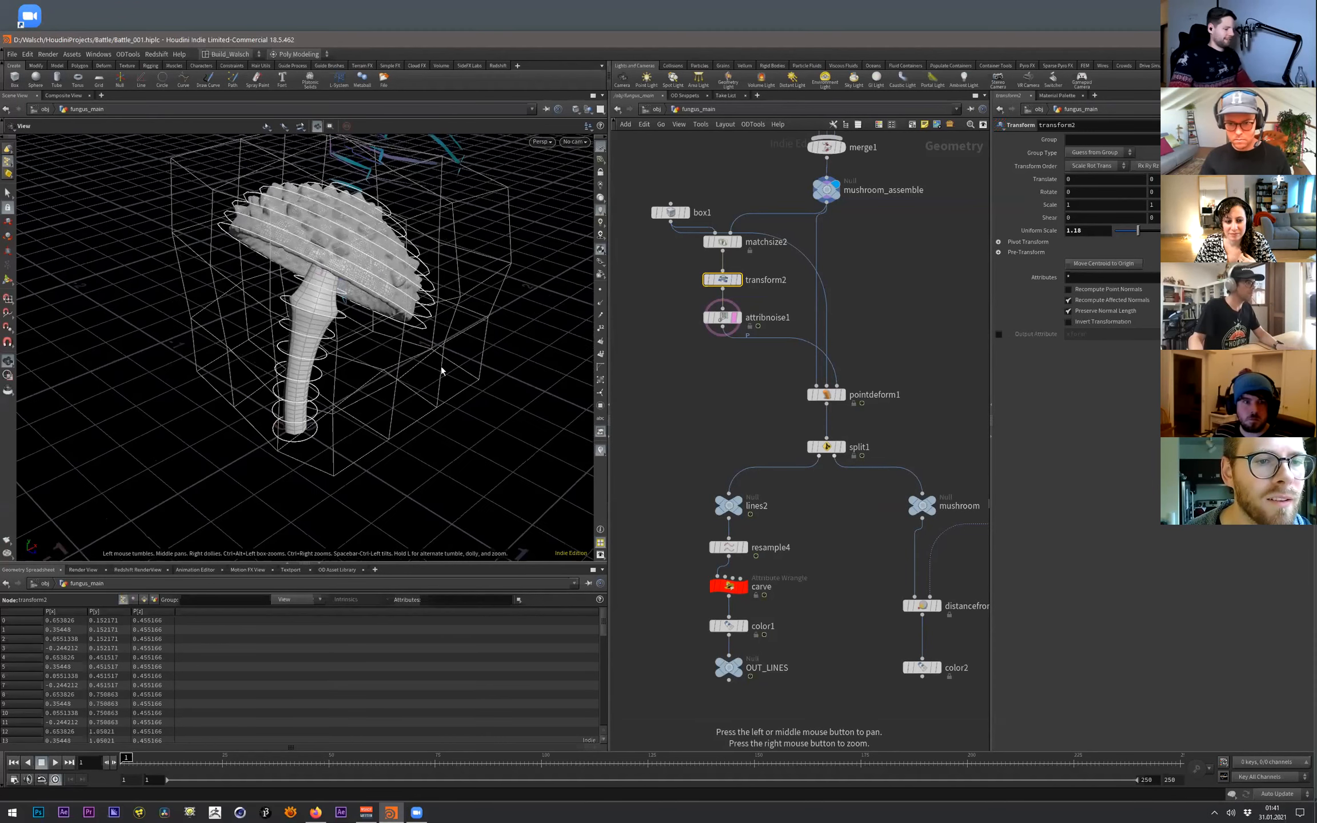
key("t")
left_click_drag(303, 426, 236, 439)
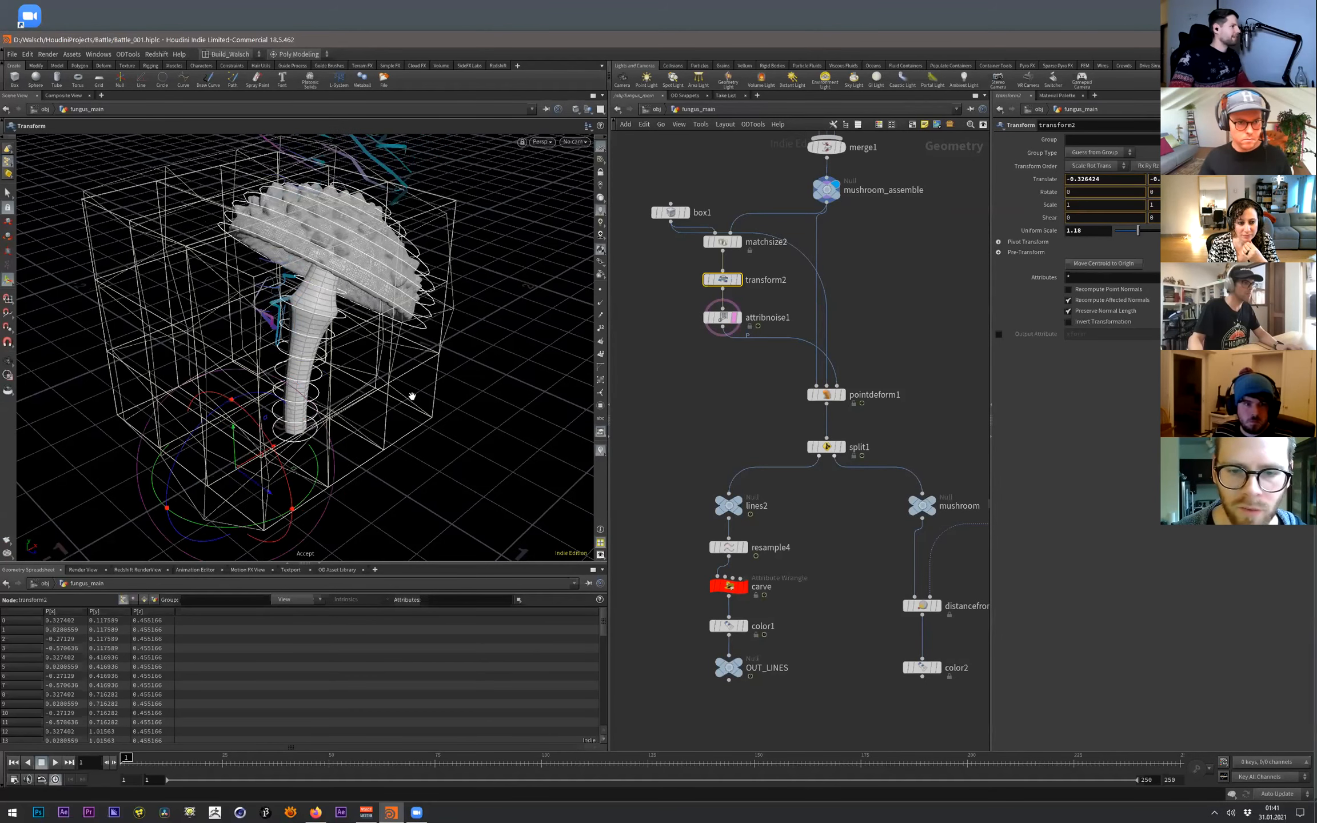
- Display the attribnoise1 output in wireframe and compare the noise-deformed box with the mushroom inside it
key("Escape")
left_click_drag(389, 383, 309, 348)
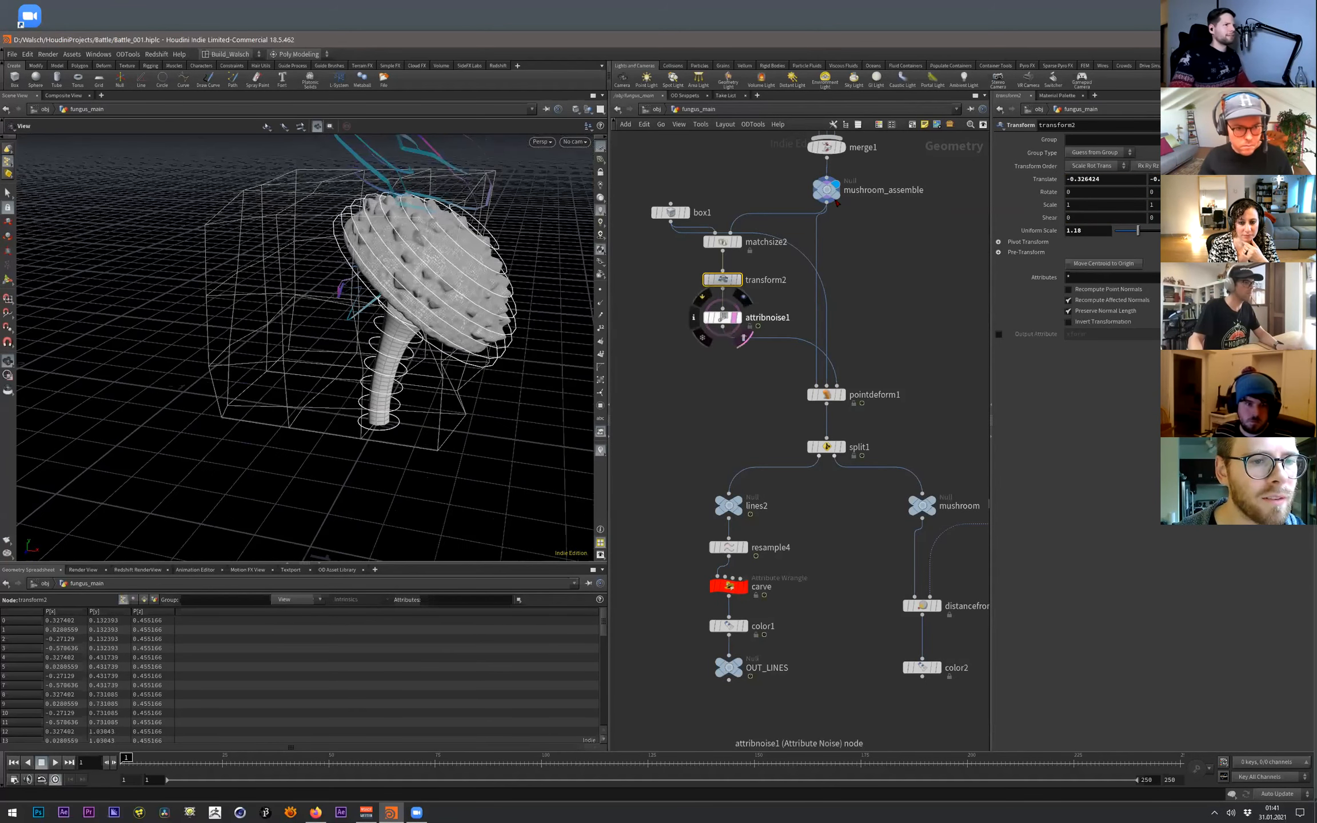
left_click(738, 318)
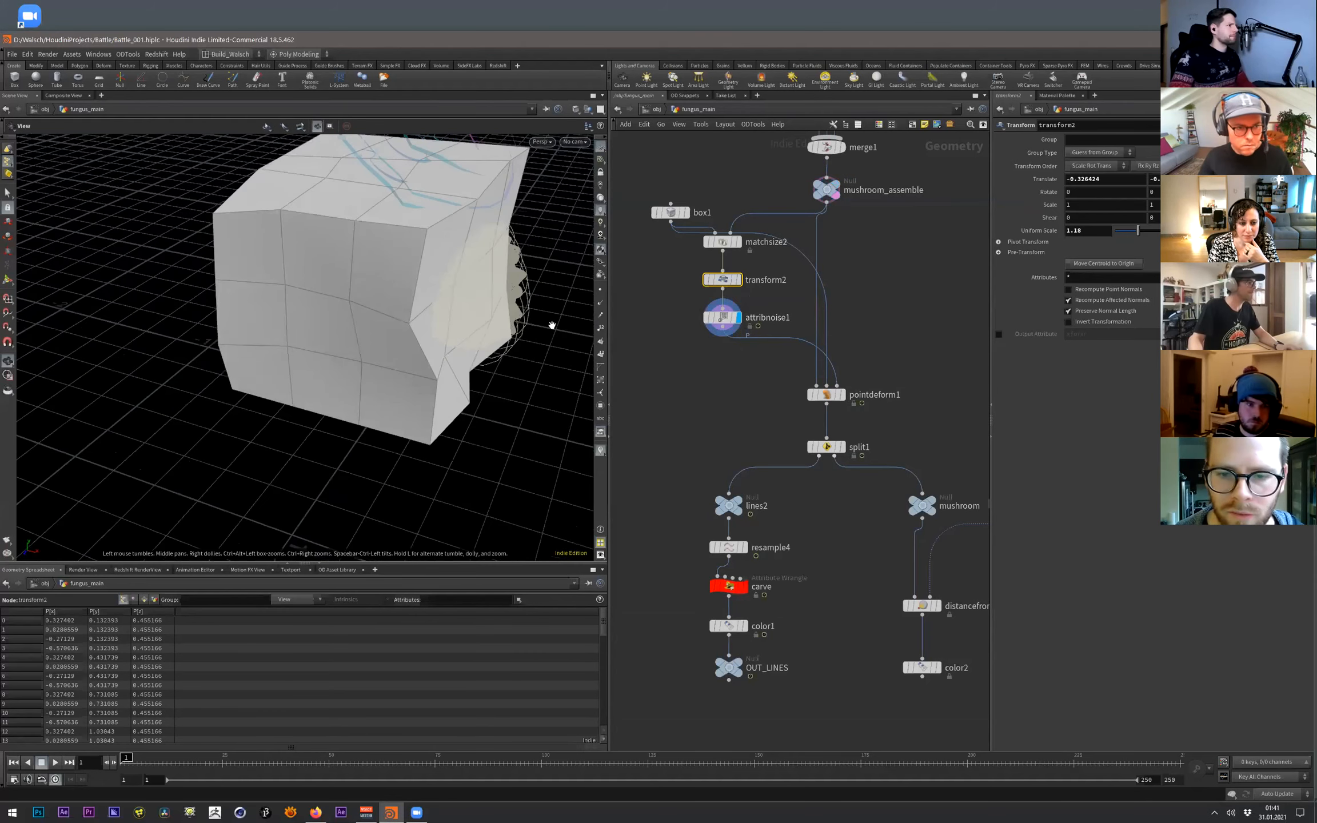
left_click(723, 317)
key("Return")
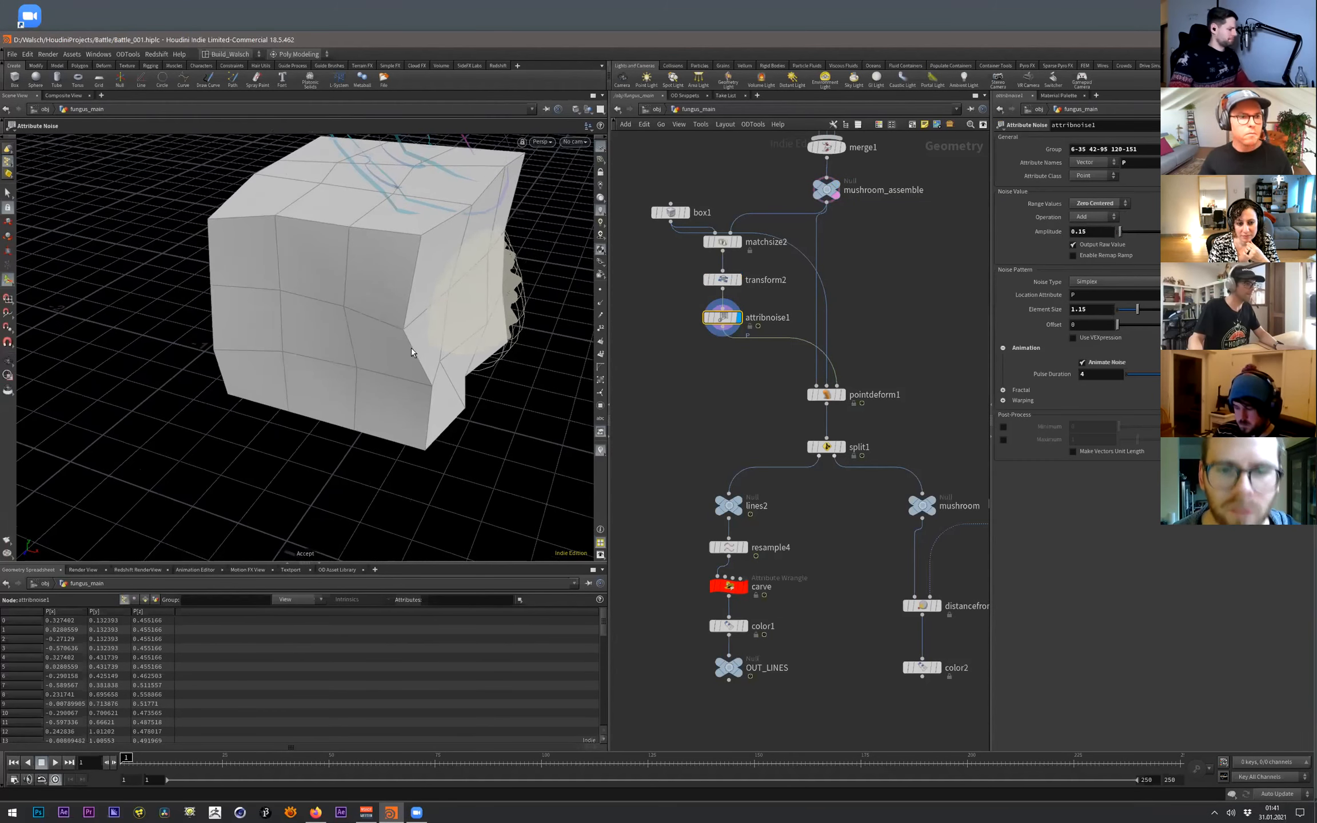
key("w")
left_click_drag(300, 397, 338, 380, "alt")
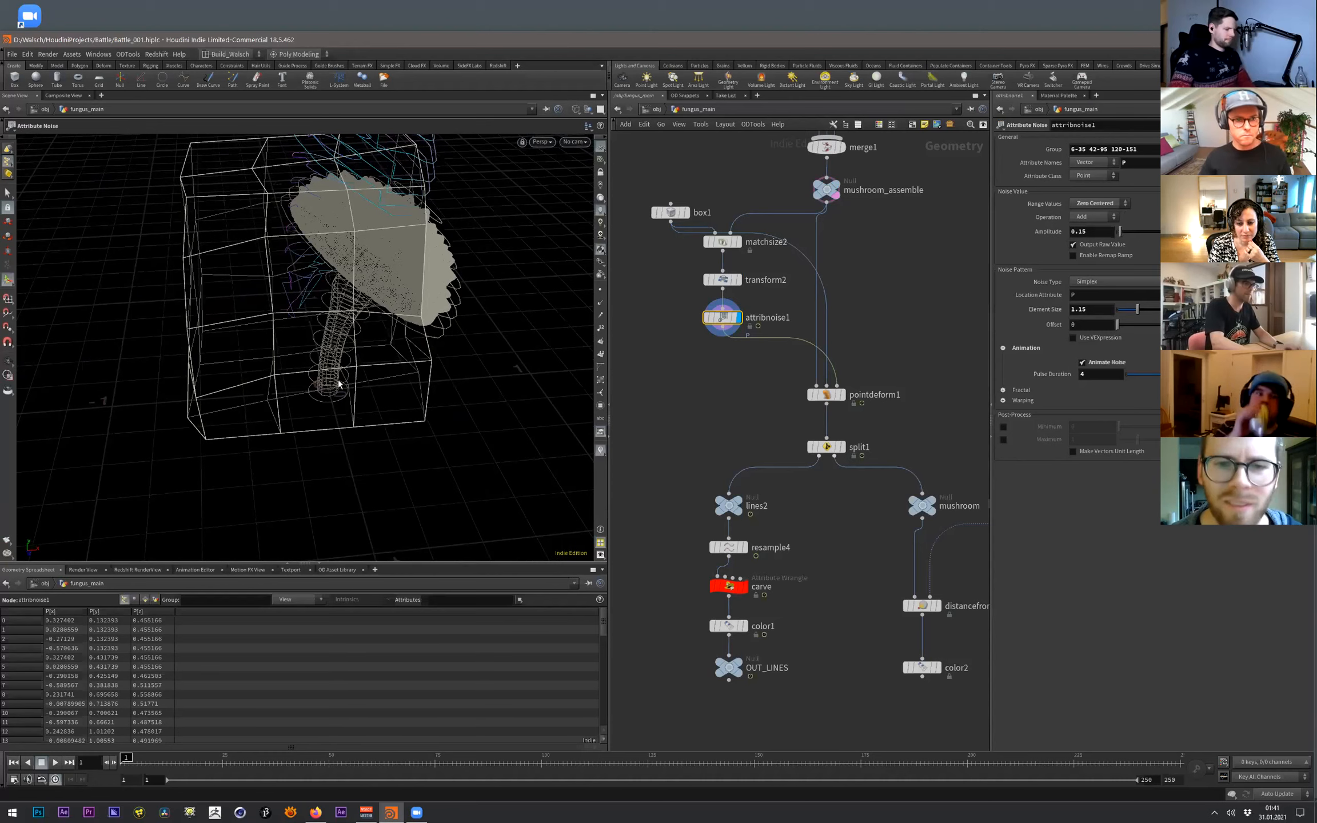
- Move the deformation box with transform2 to an X translation of about -0.213 and lower it slightly around the stem's base
left_click_drag(686, 297, 734, 271)
left_click_drag(295, 395, 321, 397)
left_click_drag(344, 338, 334, 371, "alt")
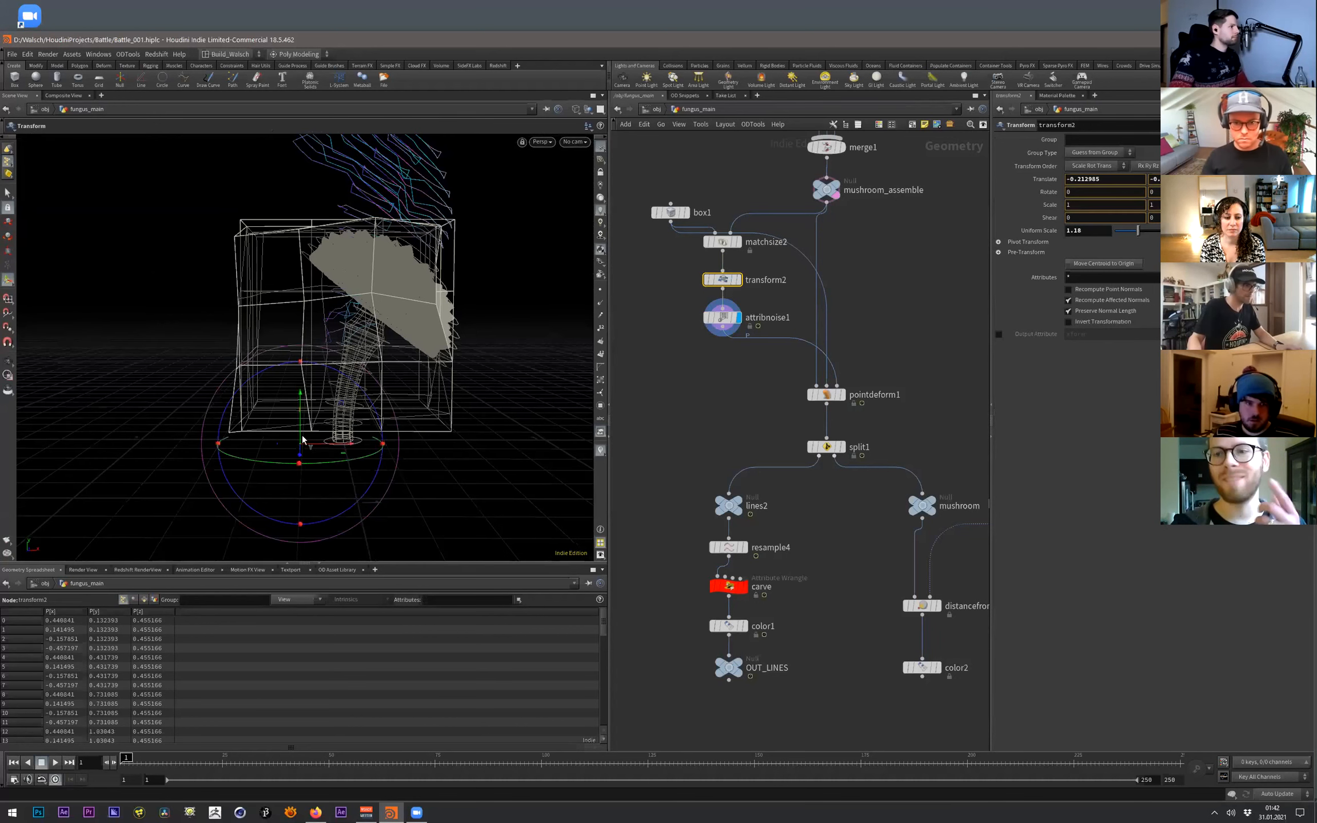
left_click_drag(302, 437, 302, 462)
mouse_move(367, 414)
left_mouse_down("alt")
mouse_move(353, 430)
mouse_move(350, 417)
left_mouse_up("alt")
right_click_drag(350, 418, 363, 372, "alt")
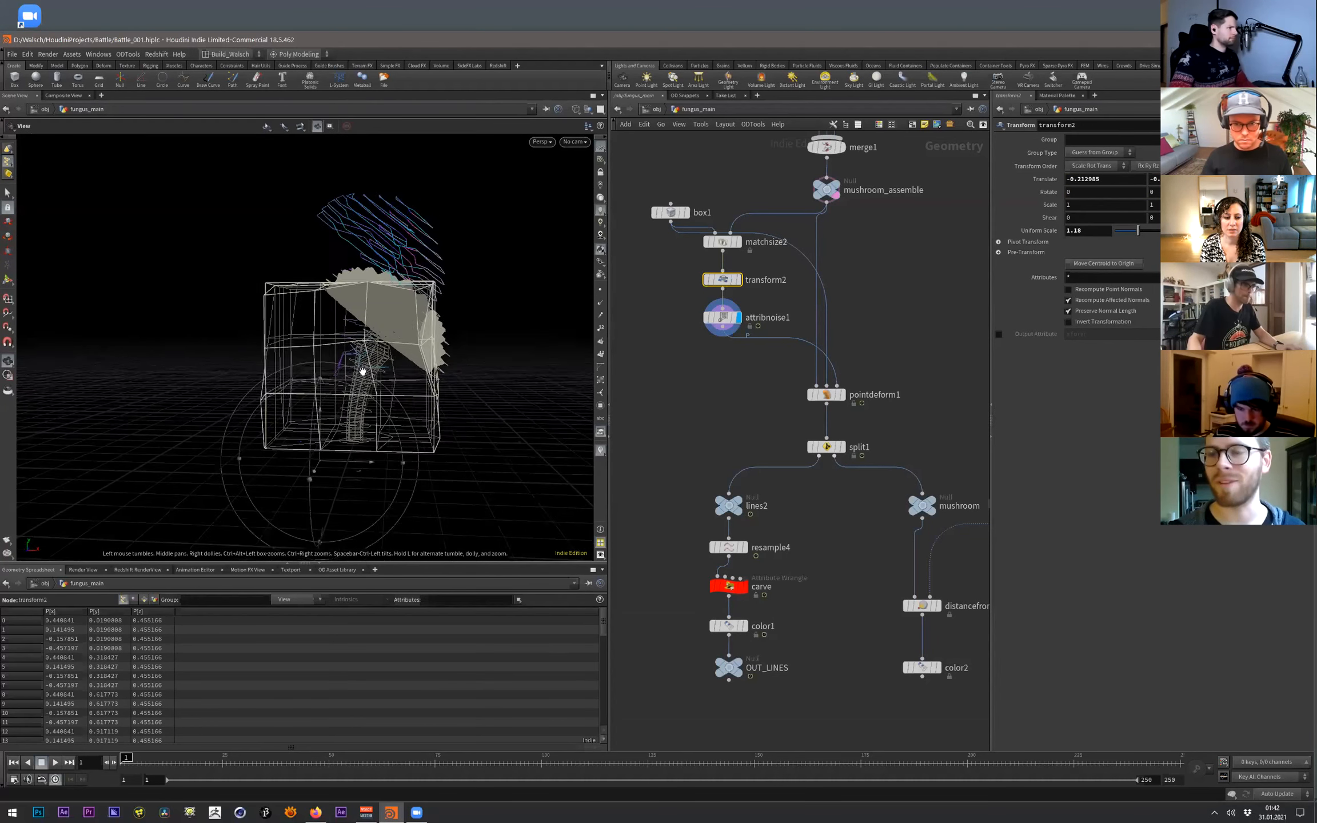
- Scale the deformation box evenly on all axes in transform2 to about 1.161, using the front view
key("space+2")
key("space+3")
scroll(354, 379, "down", 1)
middle_click_drag(355, 379, 368, 404, "alt")
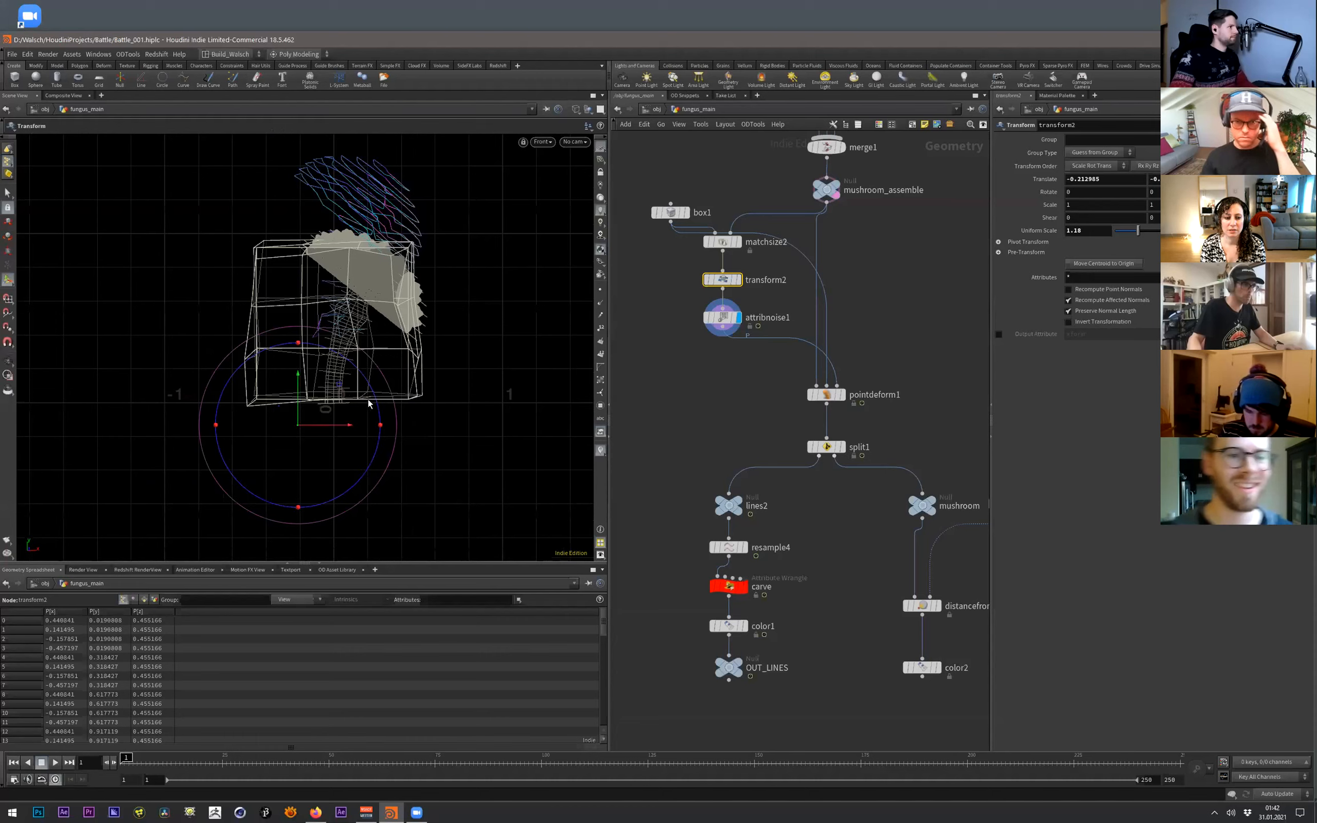
key("y")
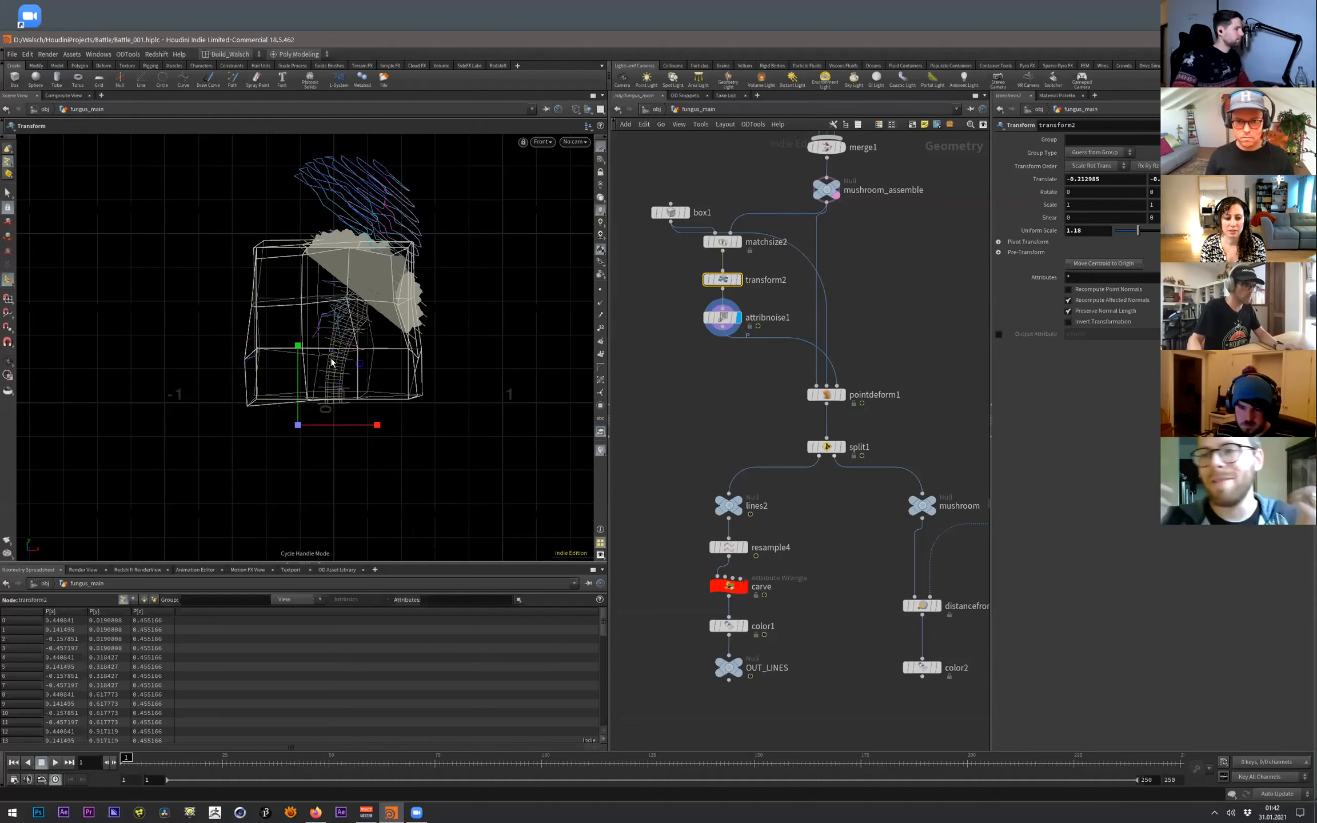
left_click_drag(299, 430, 300, 381)
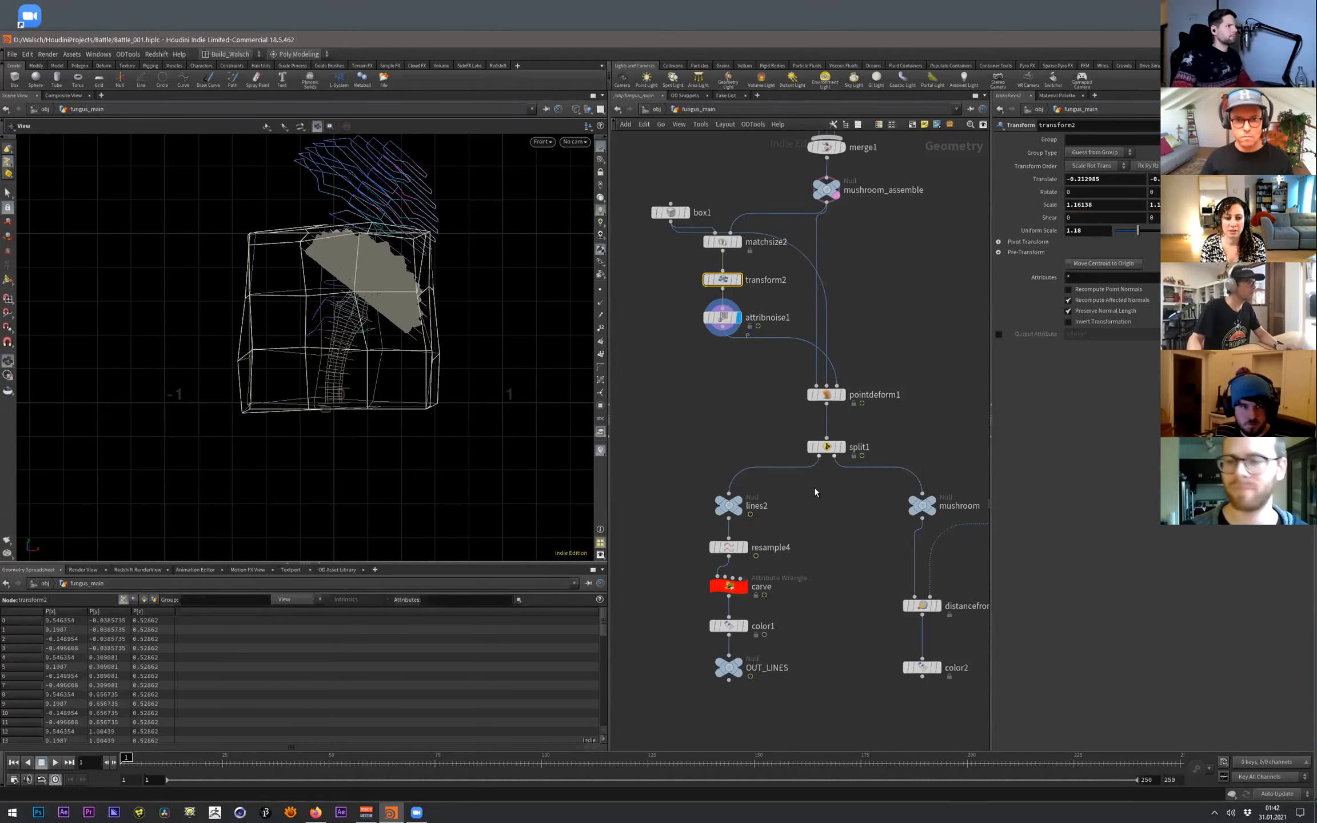
- Examine the deformed mushroom and its lines in perspective at the split1, pointdeform1 and color2 nodes
left_click(842, 447)
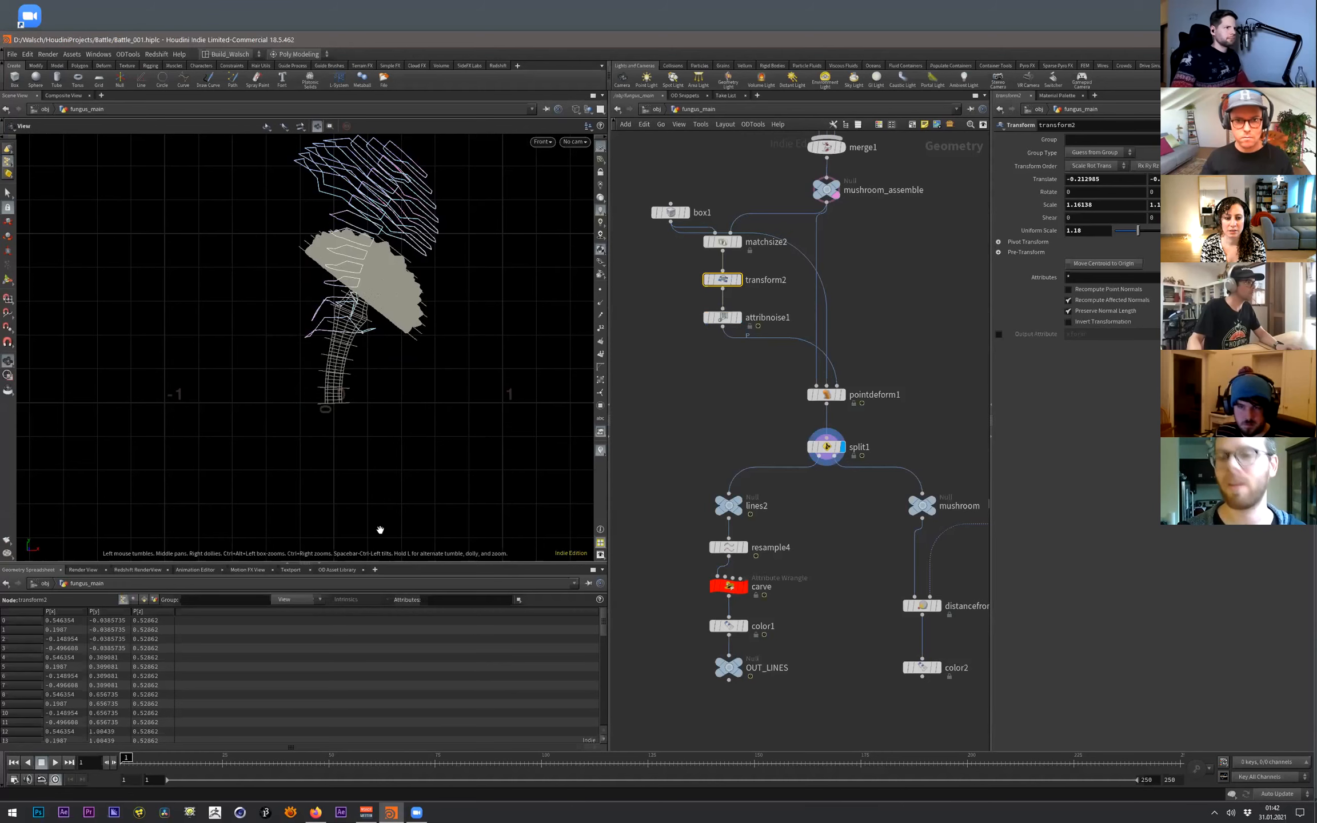
left_click(842, 394)
key("space+1")
left_click_drag(362, 323, 417, 382)
left_click(842, 447)
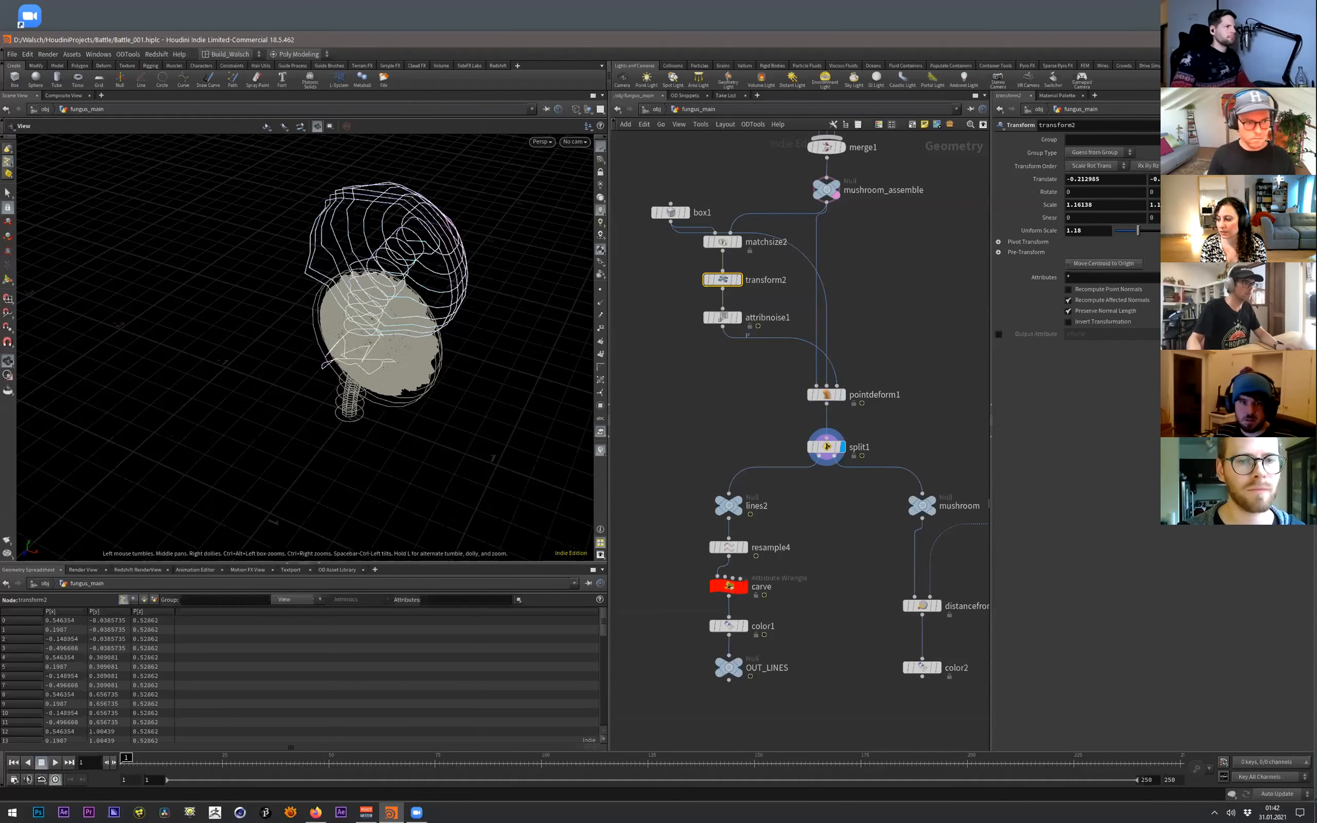
left_click(937, 668)
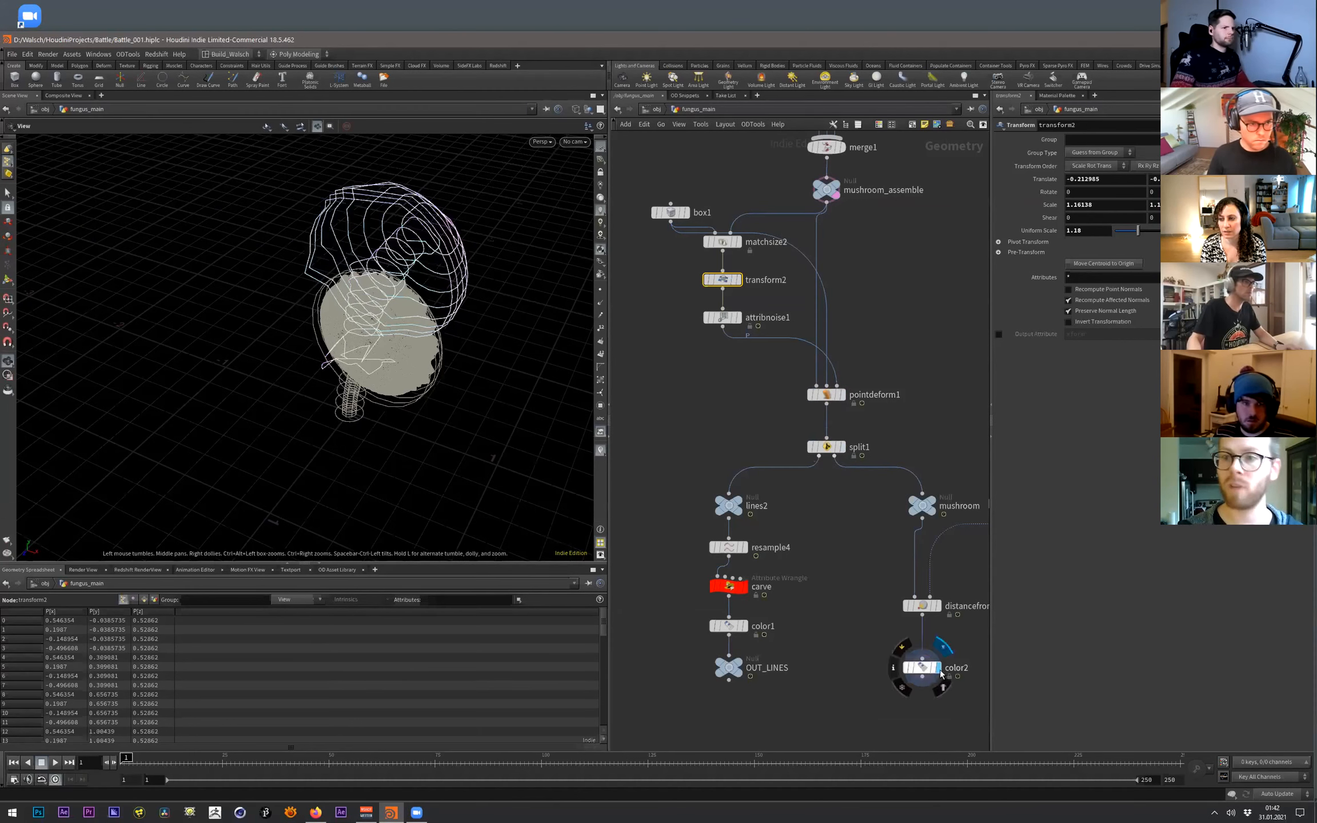
left_click(838, 433)
mouse_move(393, 383)
left_mouse_down()
mouse_move(400, 423)
mouse_move(386, 406)
left_mouse_up()
right_click_drag(422, 322, 404, 355)
left_click_drag(403, 355, 468, 395)
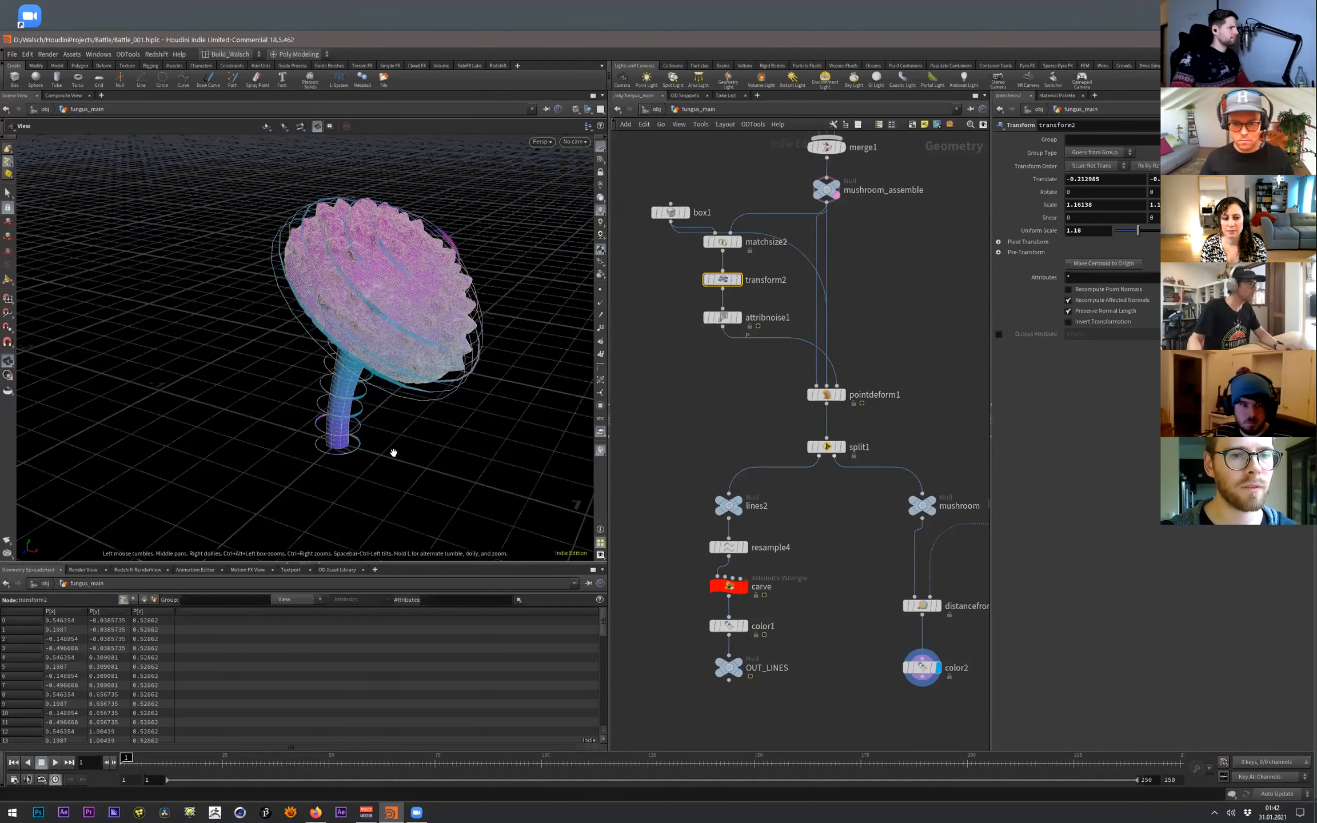
- Select and display the split1 node, and save the scene
left_click(826, 447)
left_click(841, 446)
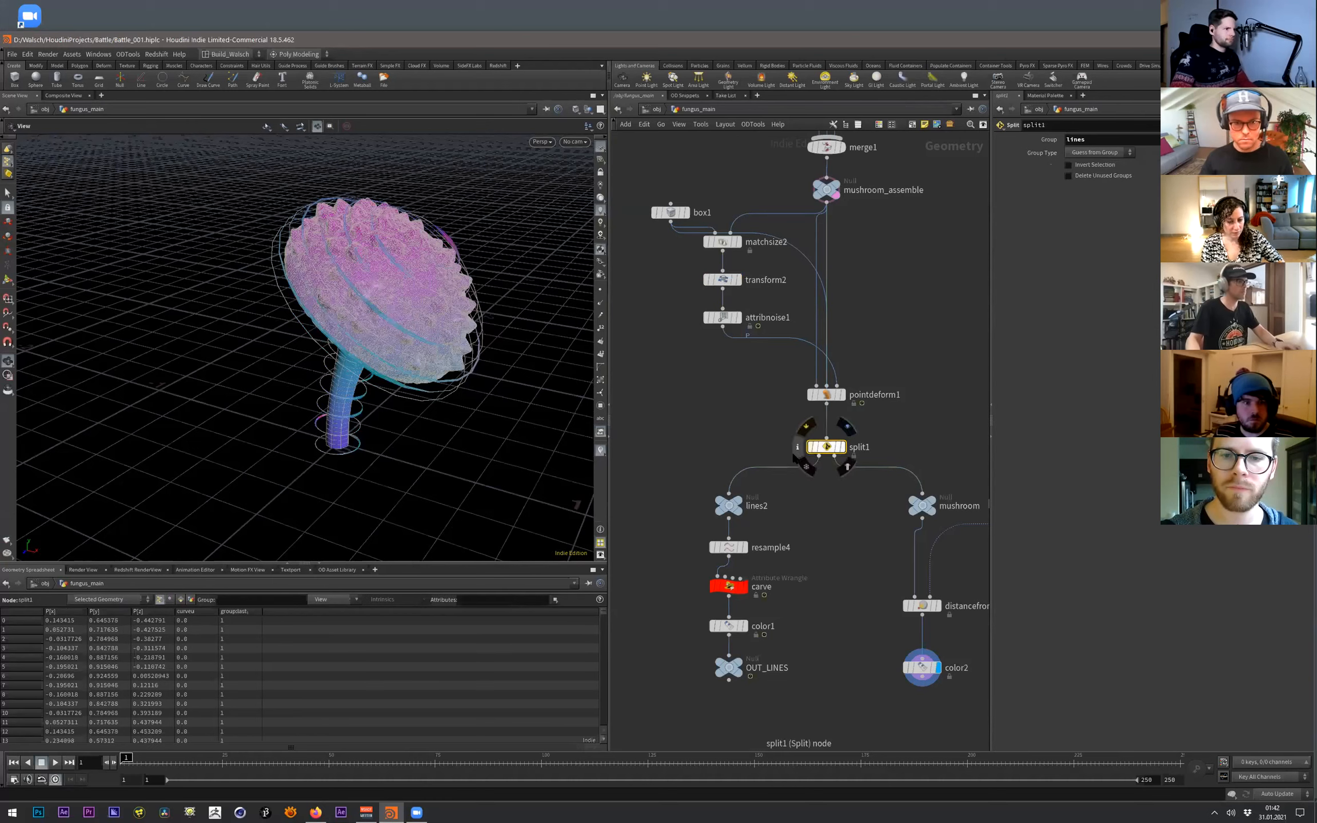
key("ctrl+s")
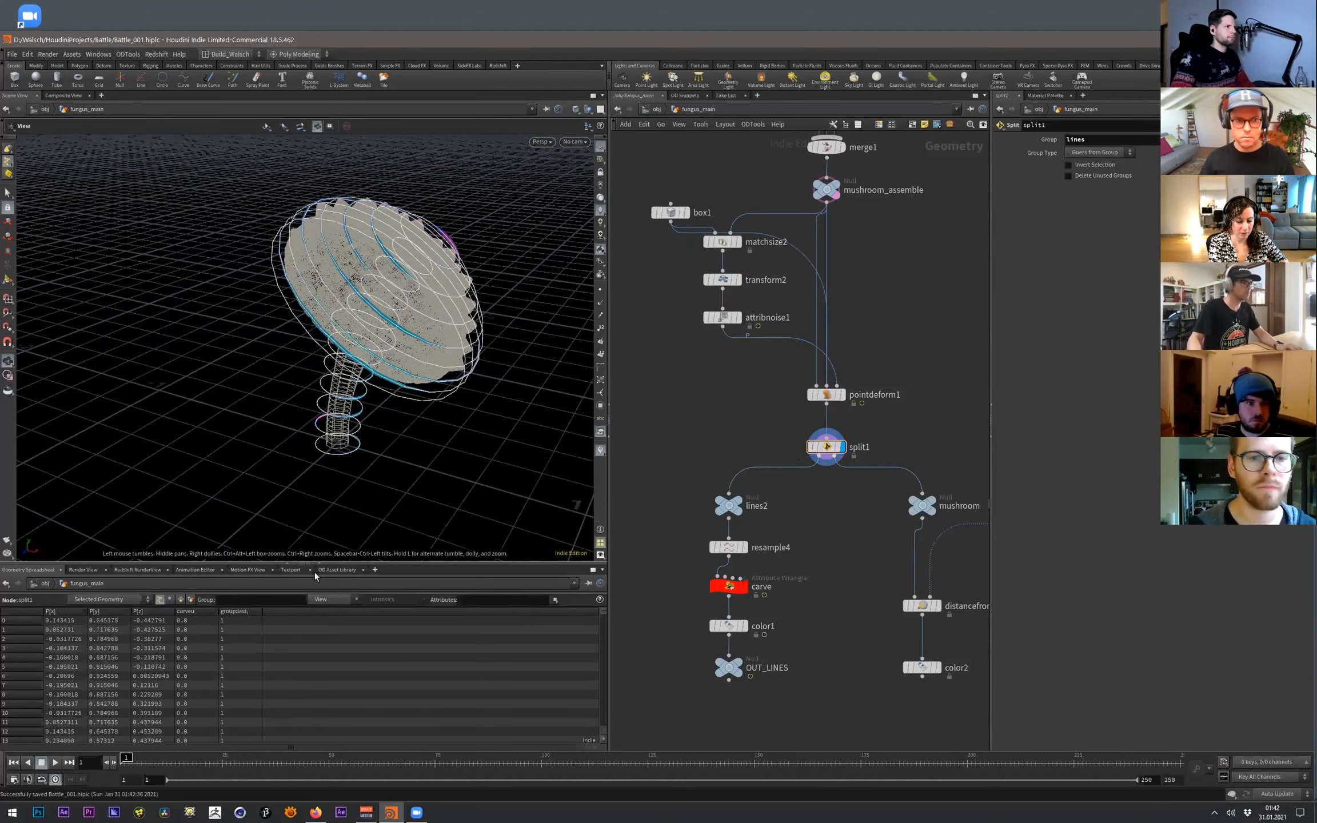
- Play the animation while displaying OUT_LINES and color2 in turn, and return to the first frame
left_click(55, 762)
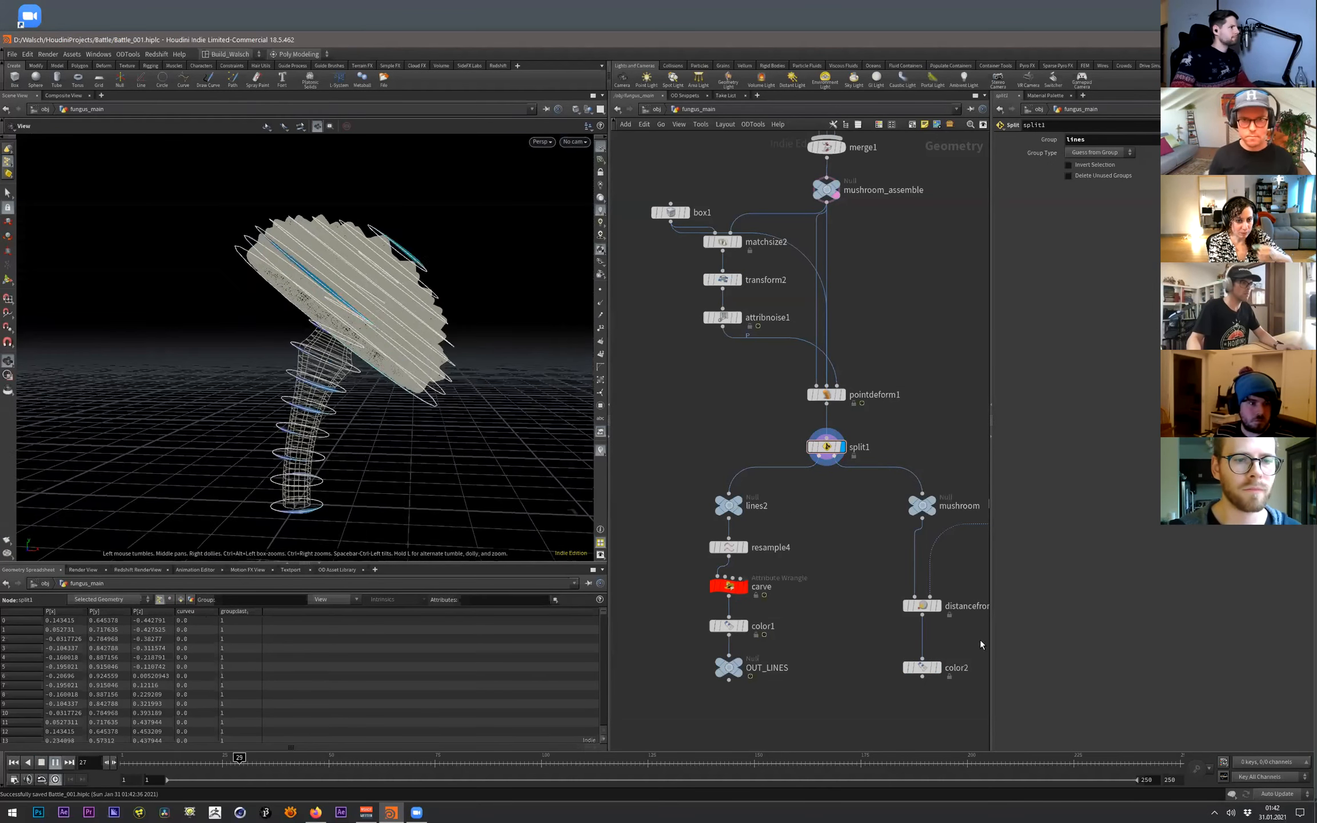
left_click(738, 663)
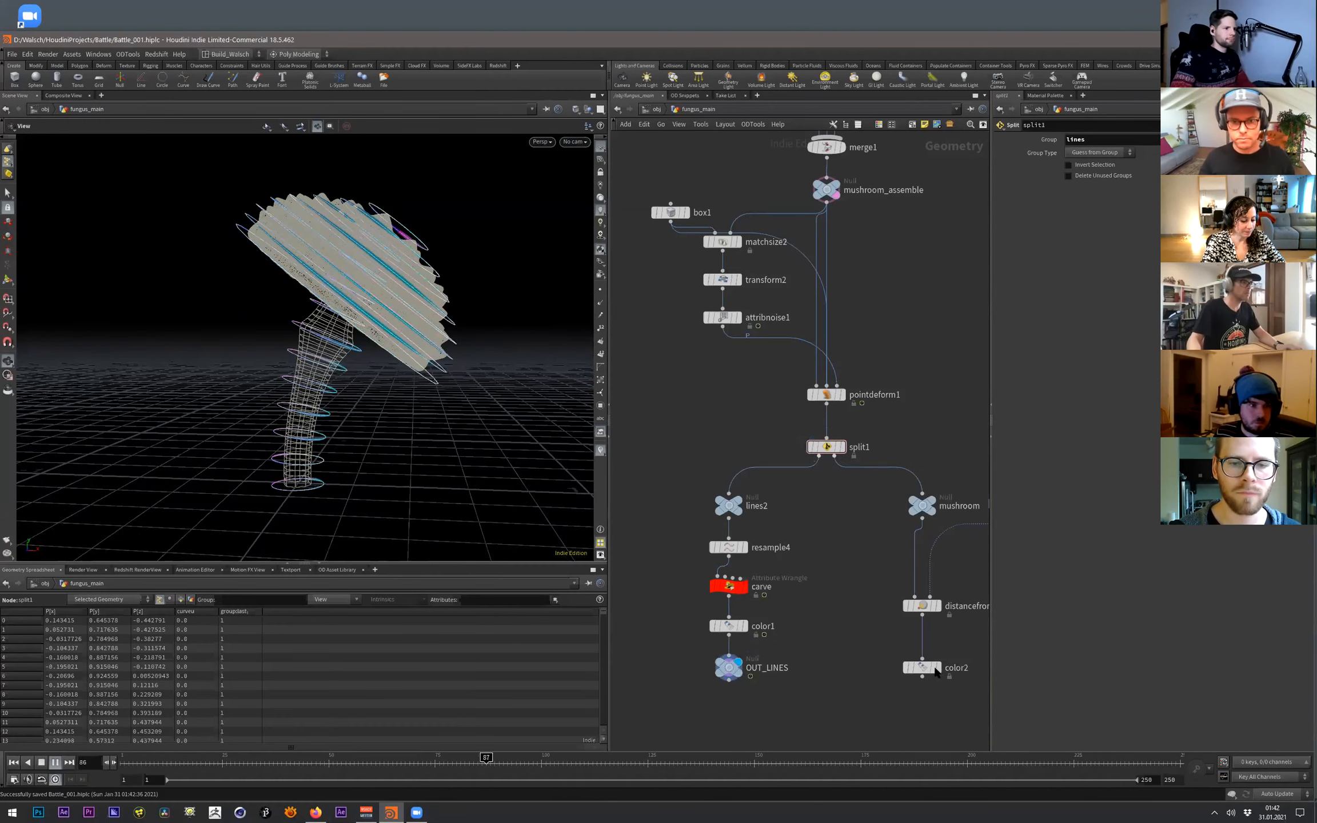
left_click(935, 668)
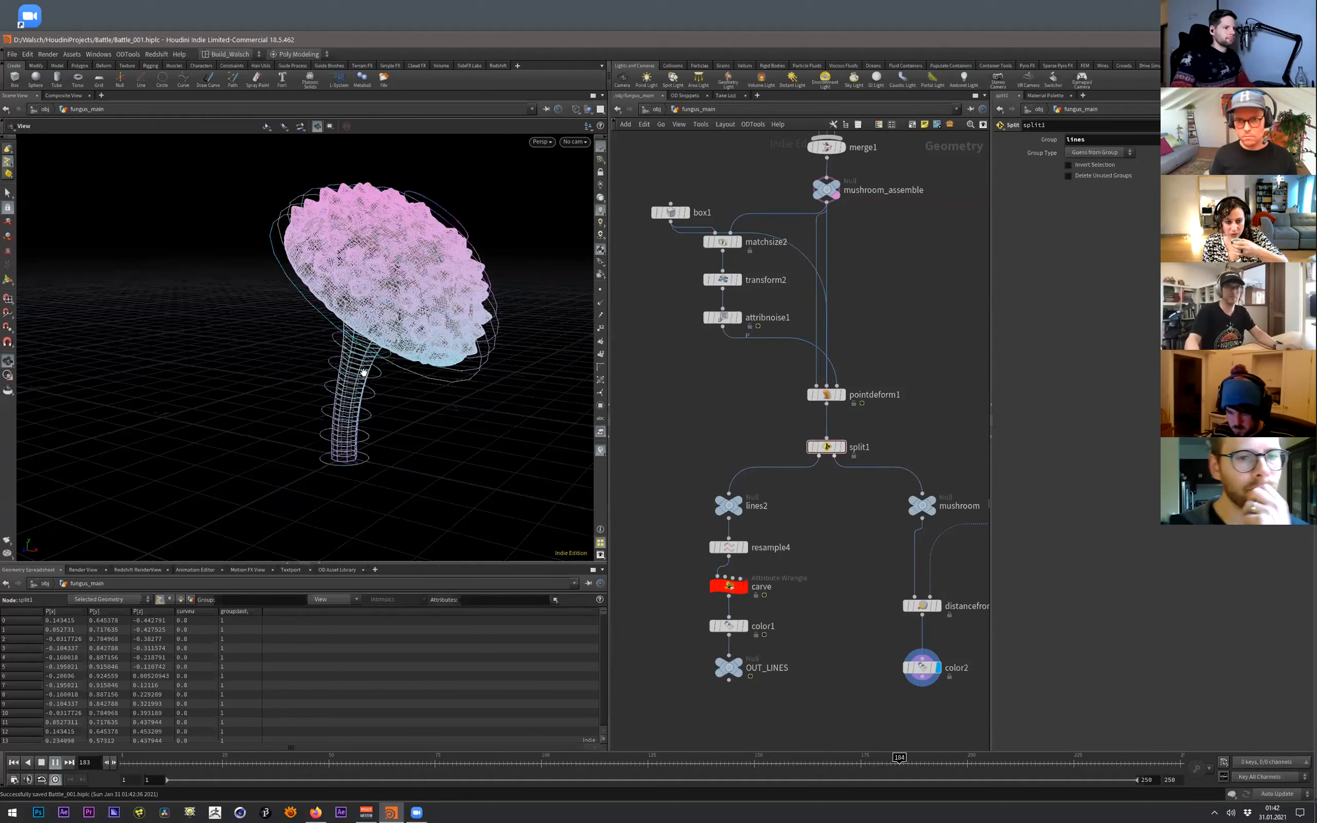
left_click(921, 667)
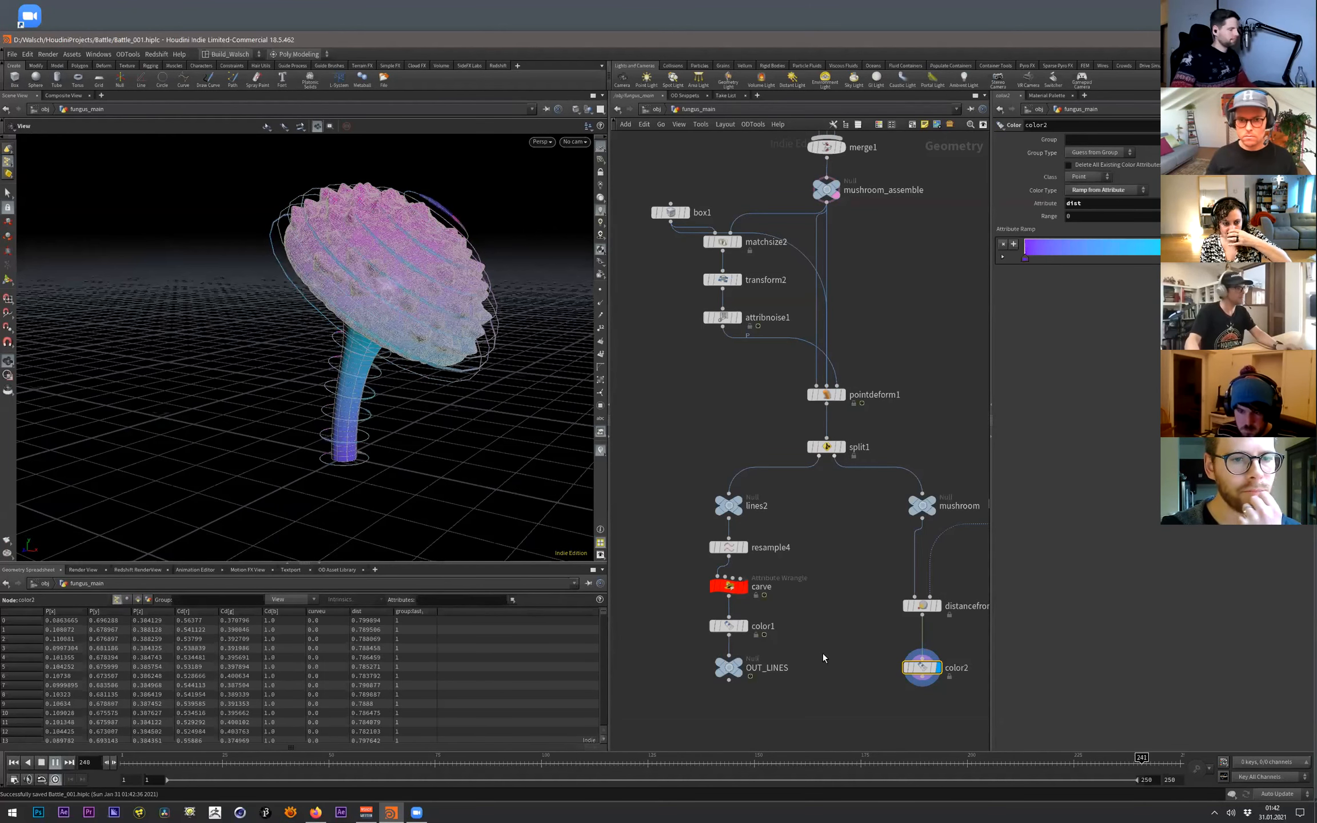
left_click(12, 763)
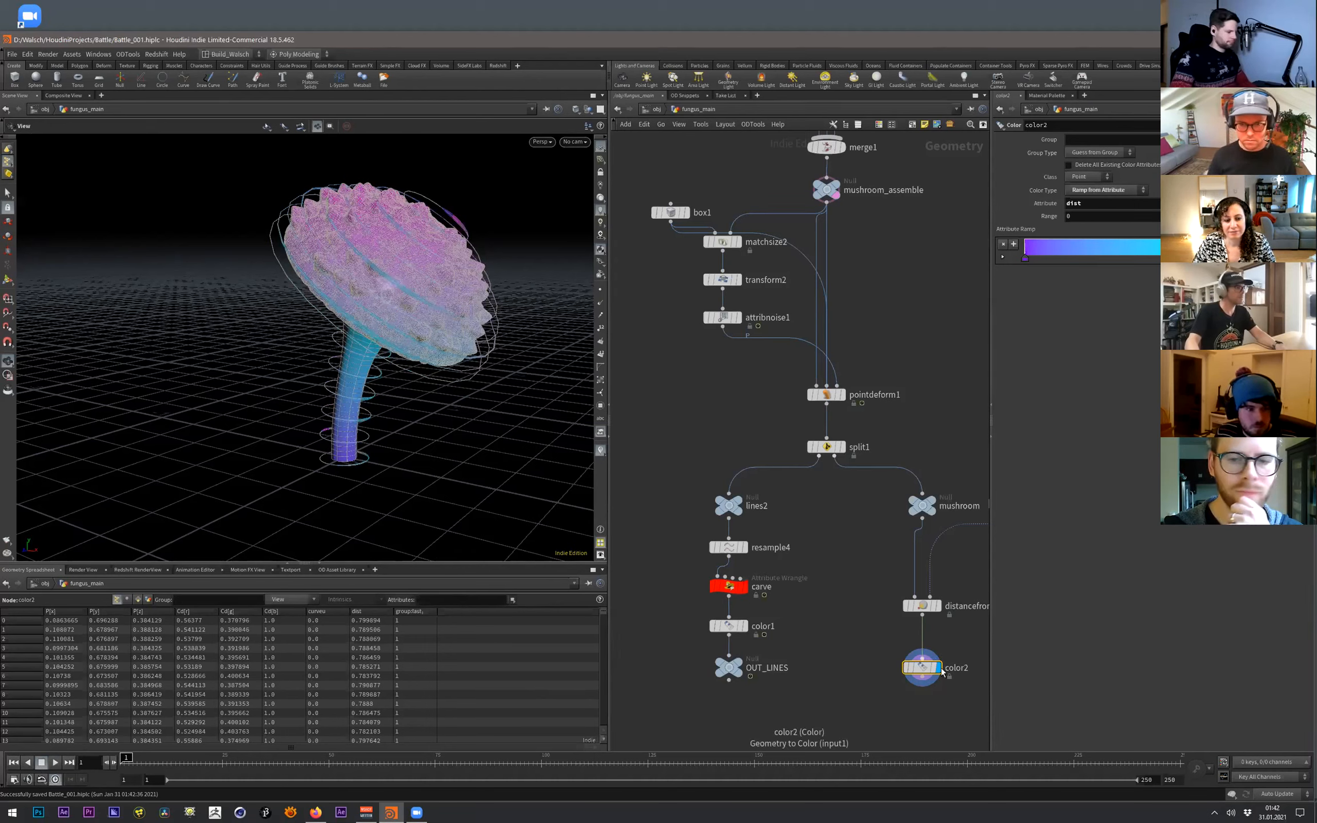
- Save the scene and go up from the fungus_main network to the object level
left_click_drag(397, 355, 297, 361)
scroll(298, 361, "up", 2)
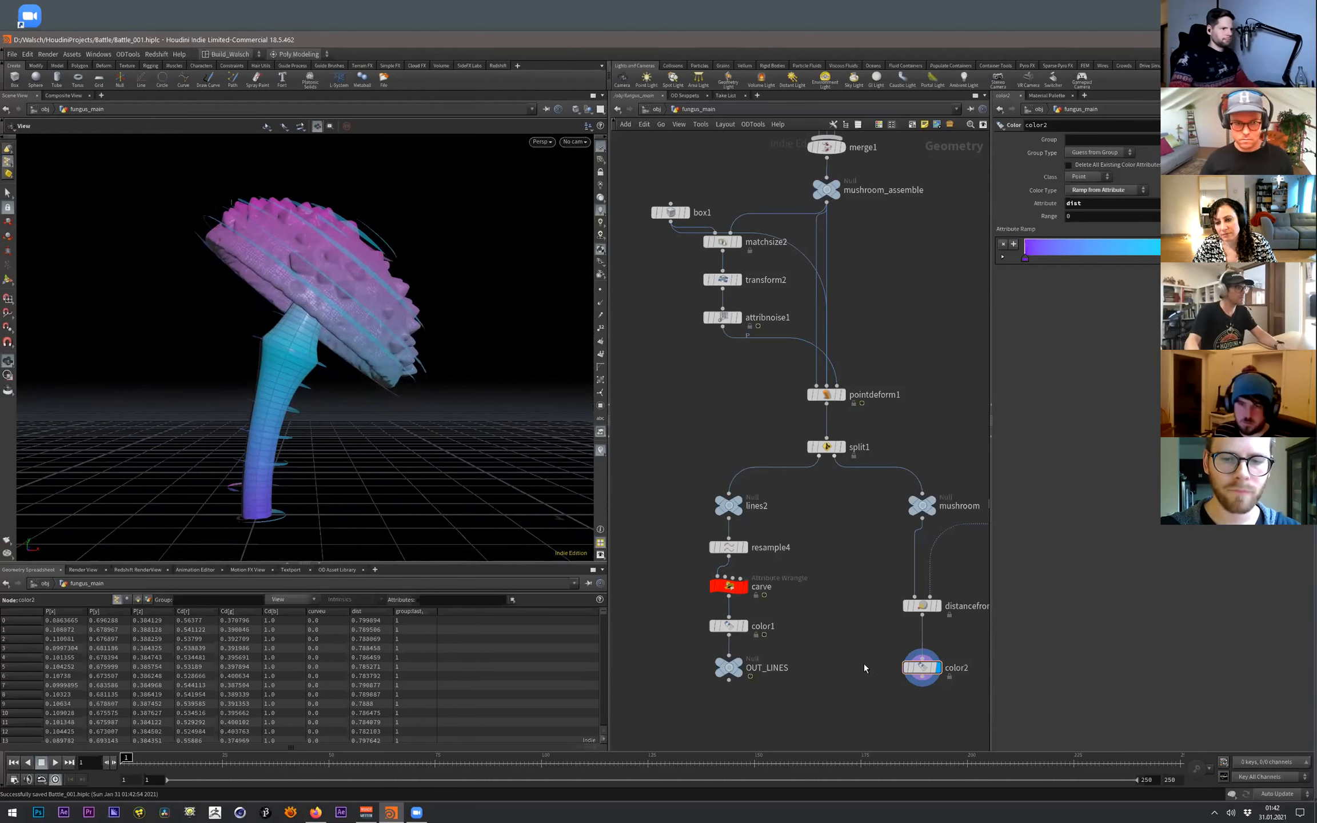
key("u")
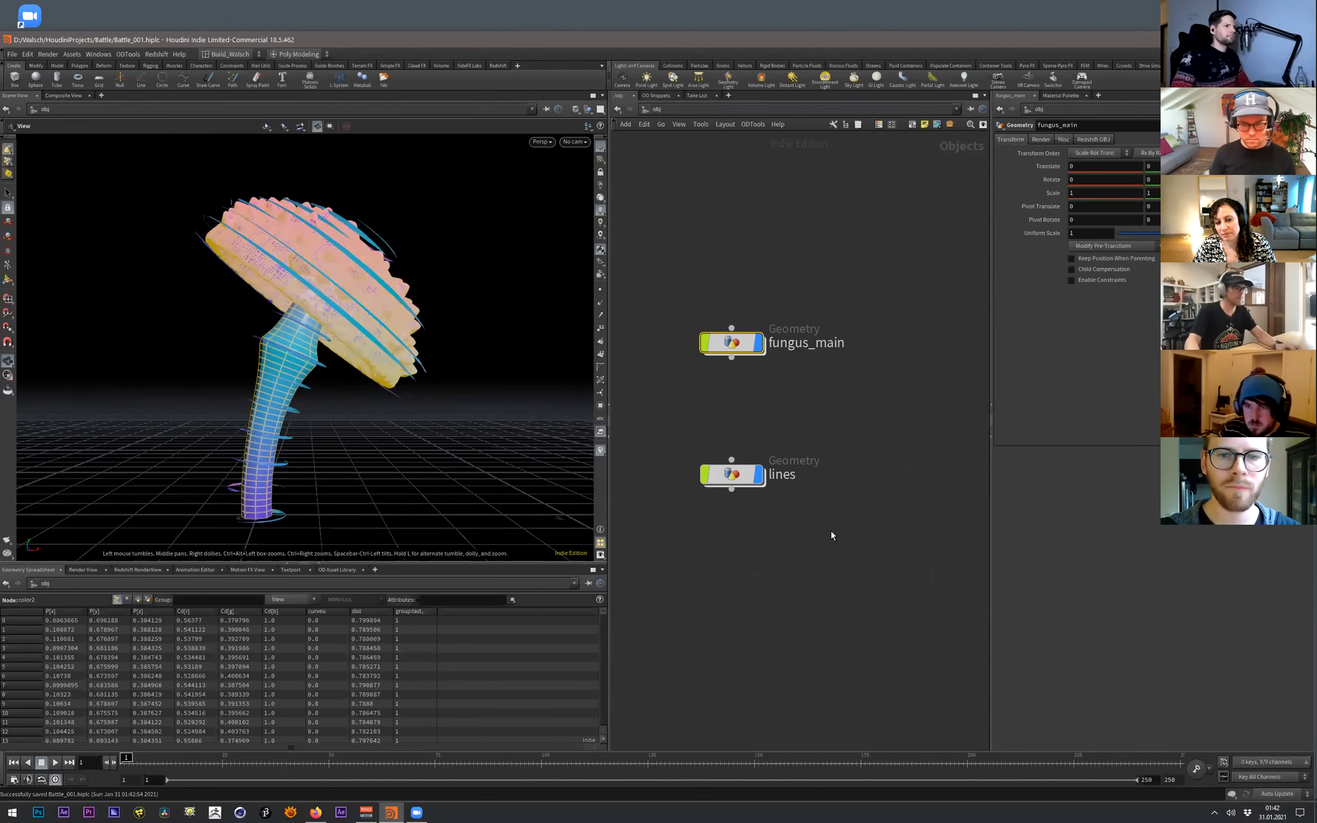
key("Tab")
type("od")
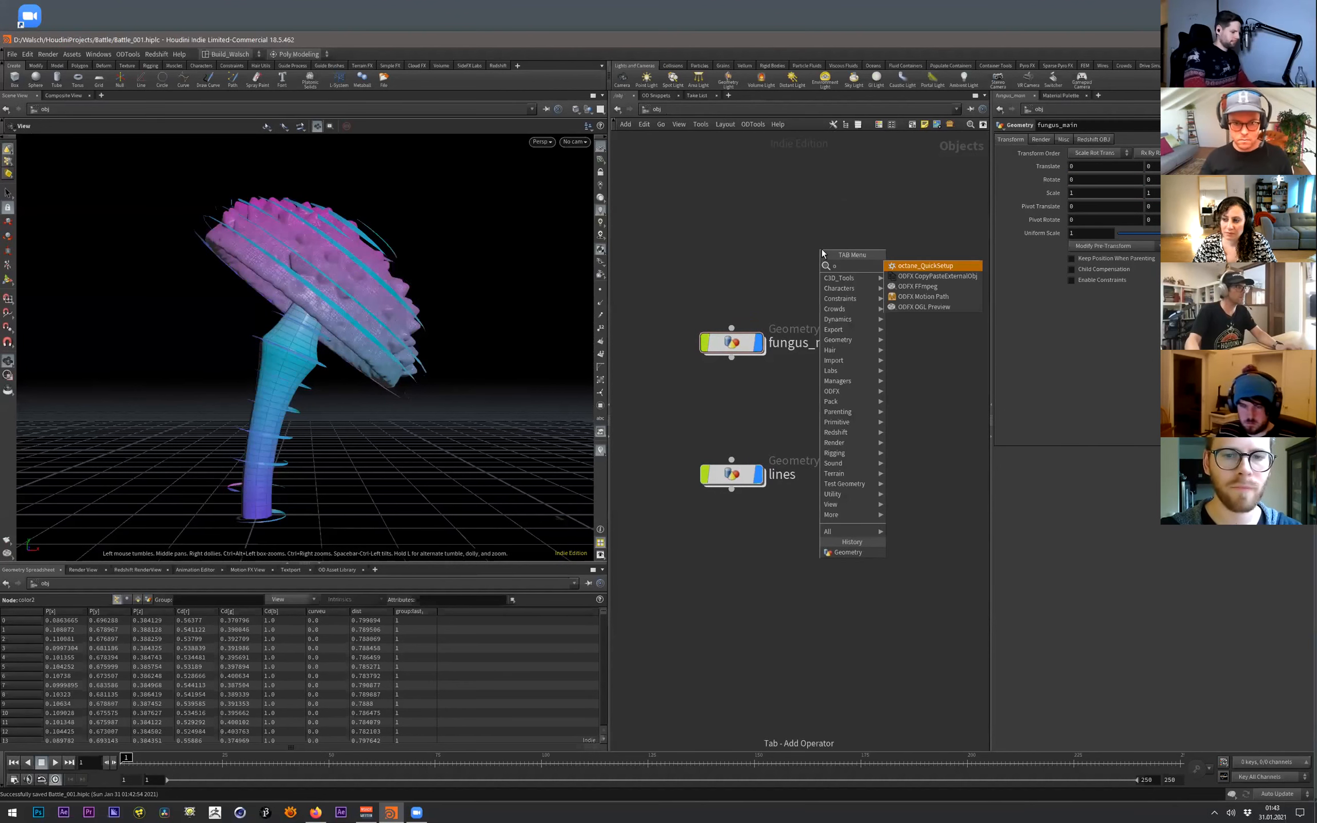
key("Return")
left_click(822, 249)
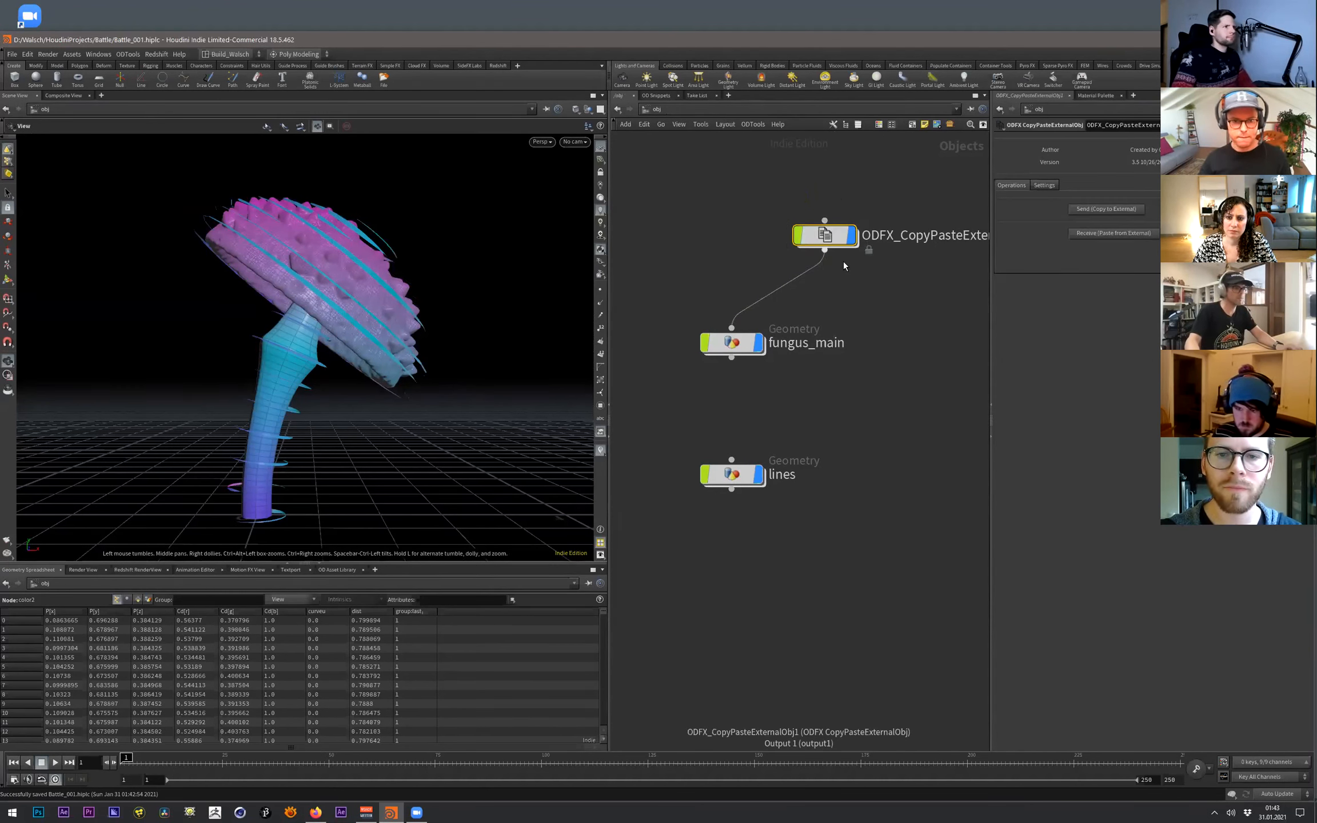
key("Delete")
- Add a Null object above the geometry nodes as the parent of both fungus_main and lines
key("Tab")
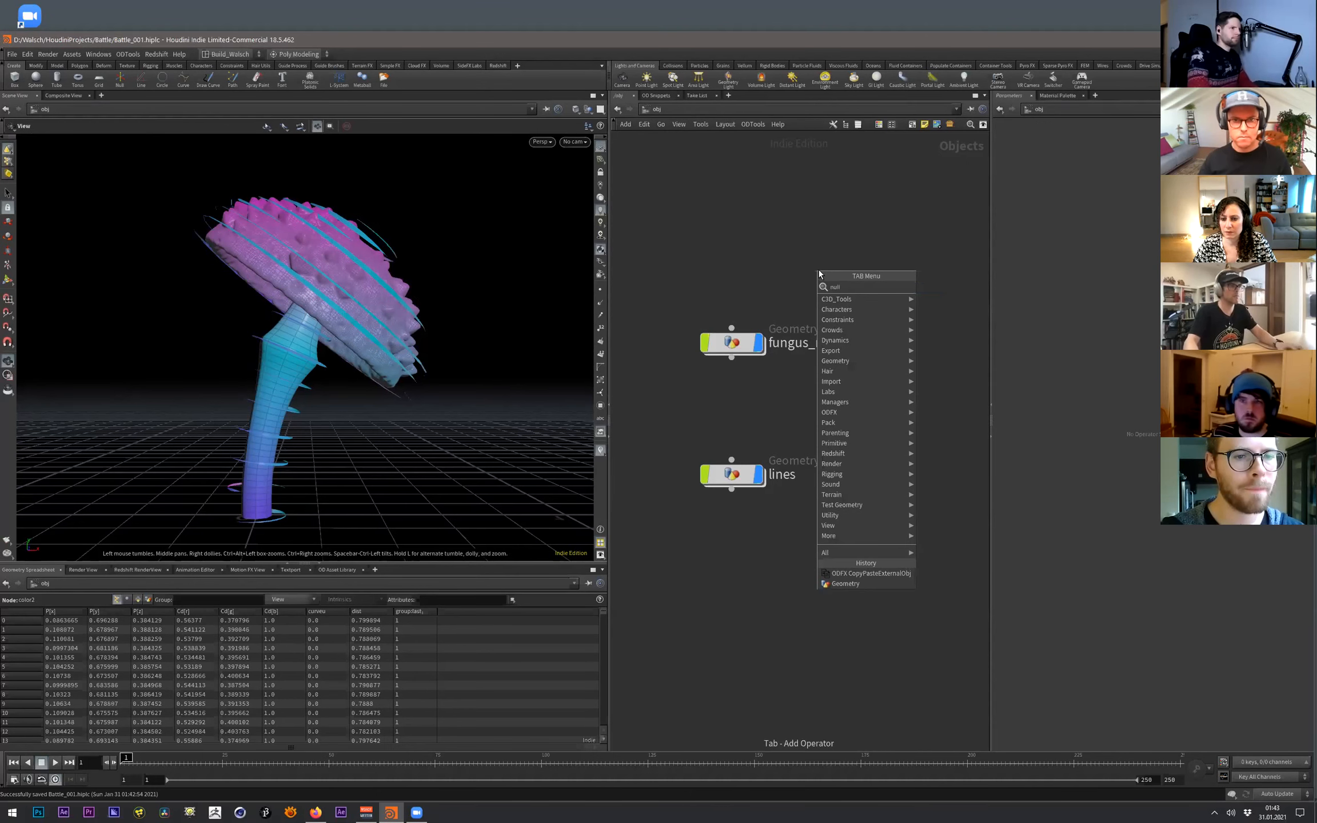
type("null")
key("Return")
left_click(819, 270)
left_click(821, 276)
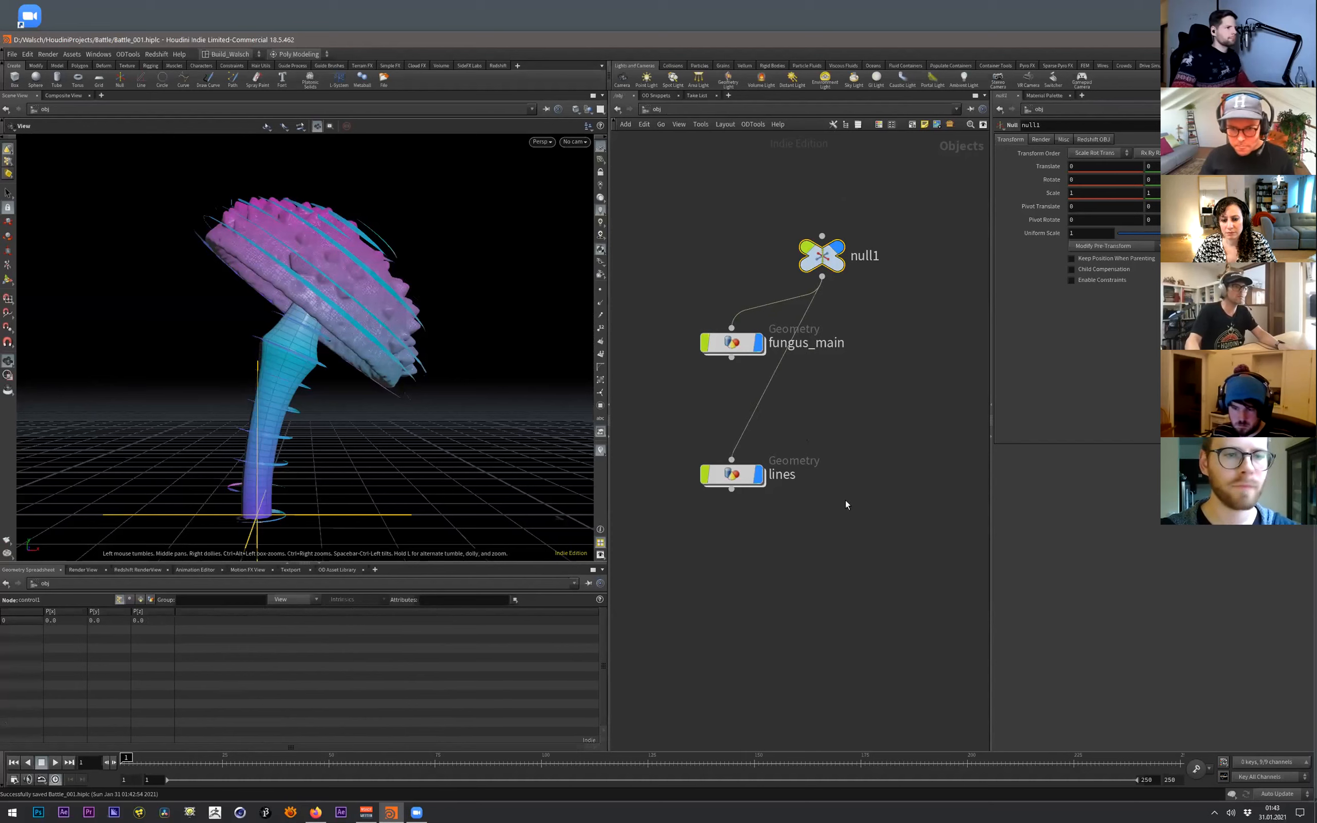
- Duplicate the null1, fungus_main and lines objects together with their parenting
left_click_drag(863, 511, 700, 219)
left_click_drag(818, 262, 896, 415, "alt")
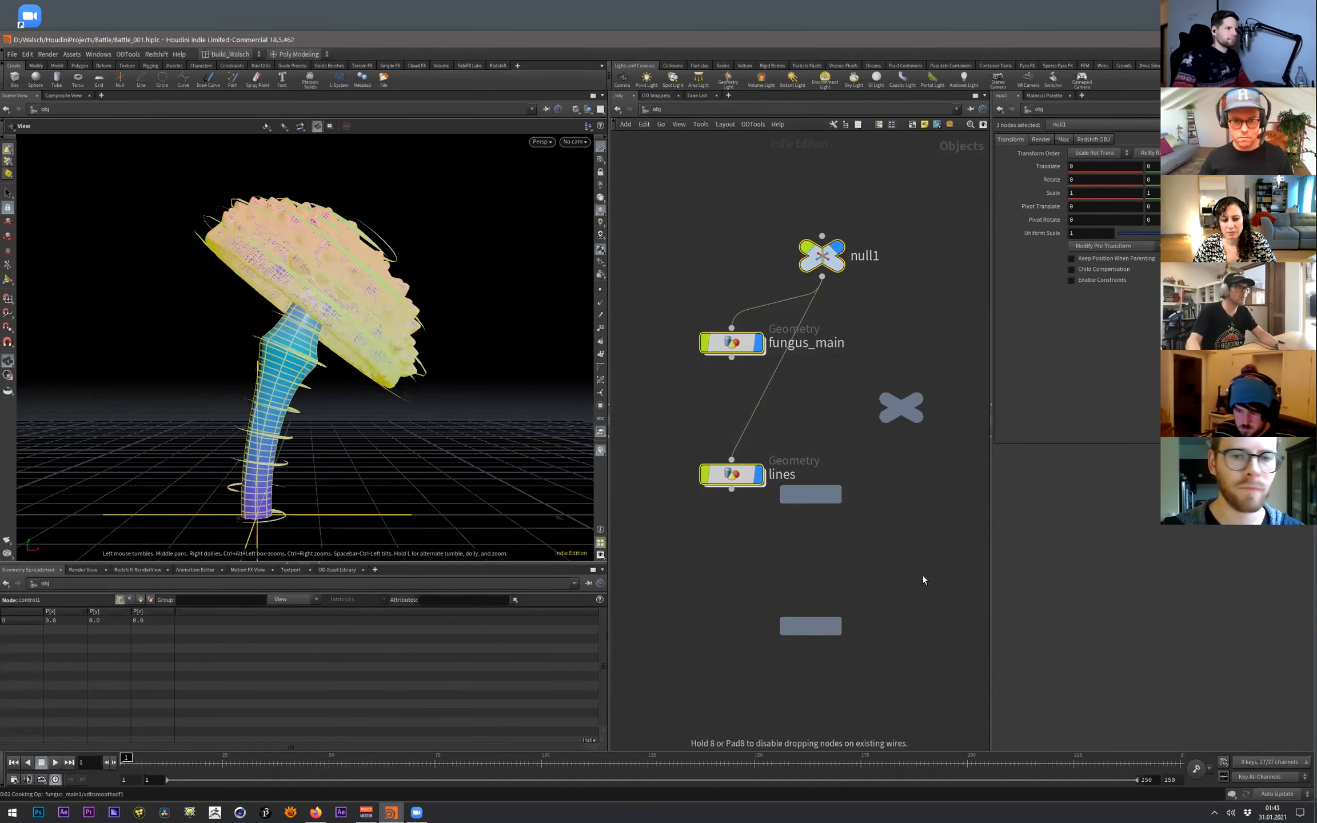
left_click_drag(914, 572, 913, 572, "alt")
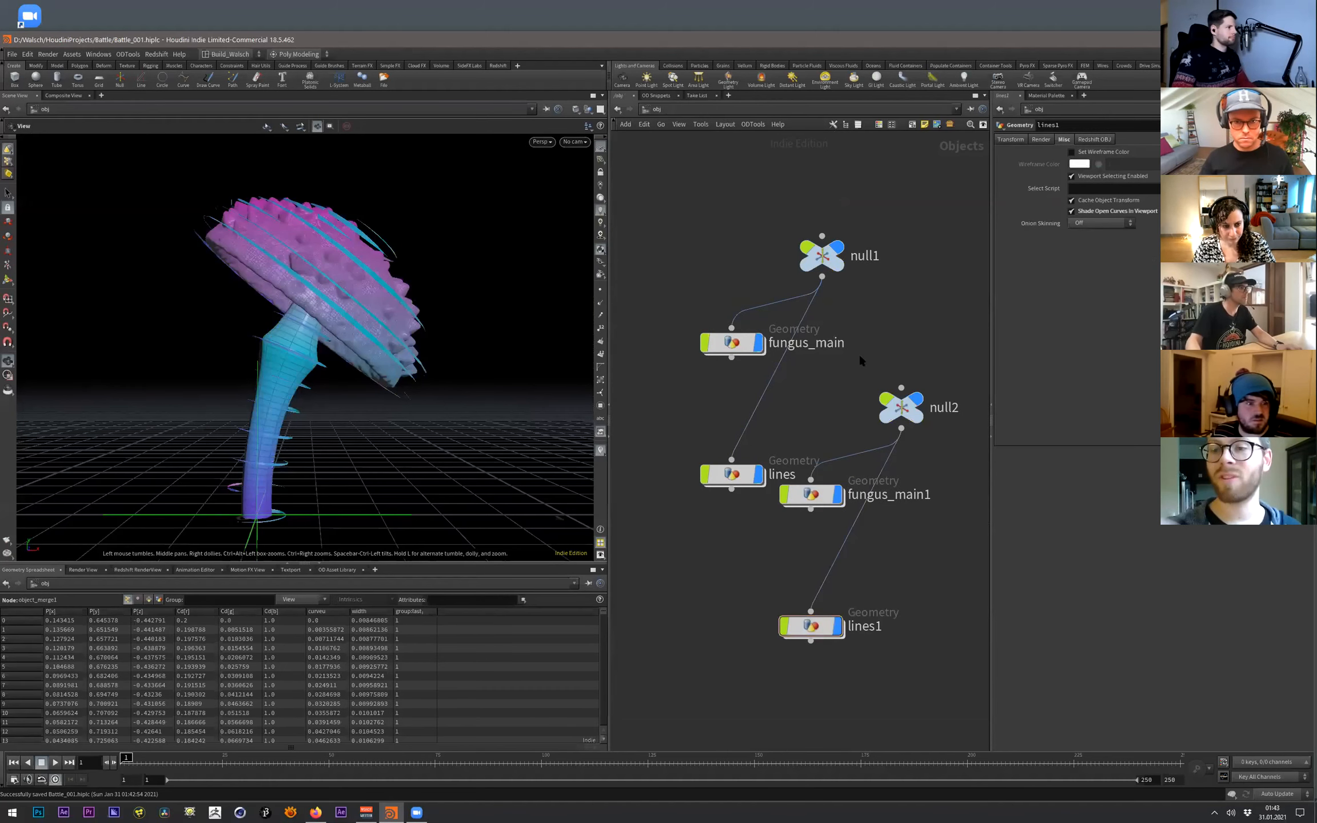
- Set null2's uniform scale to 0.466, move it to about X 0.01 and Z 0.257, and rotate it about -47.7° around Y
key("Return")
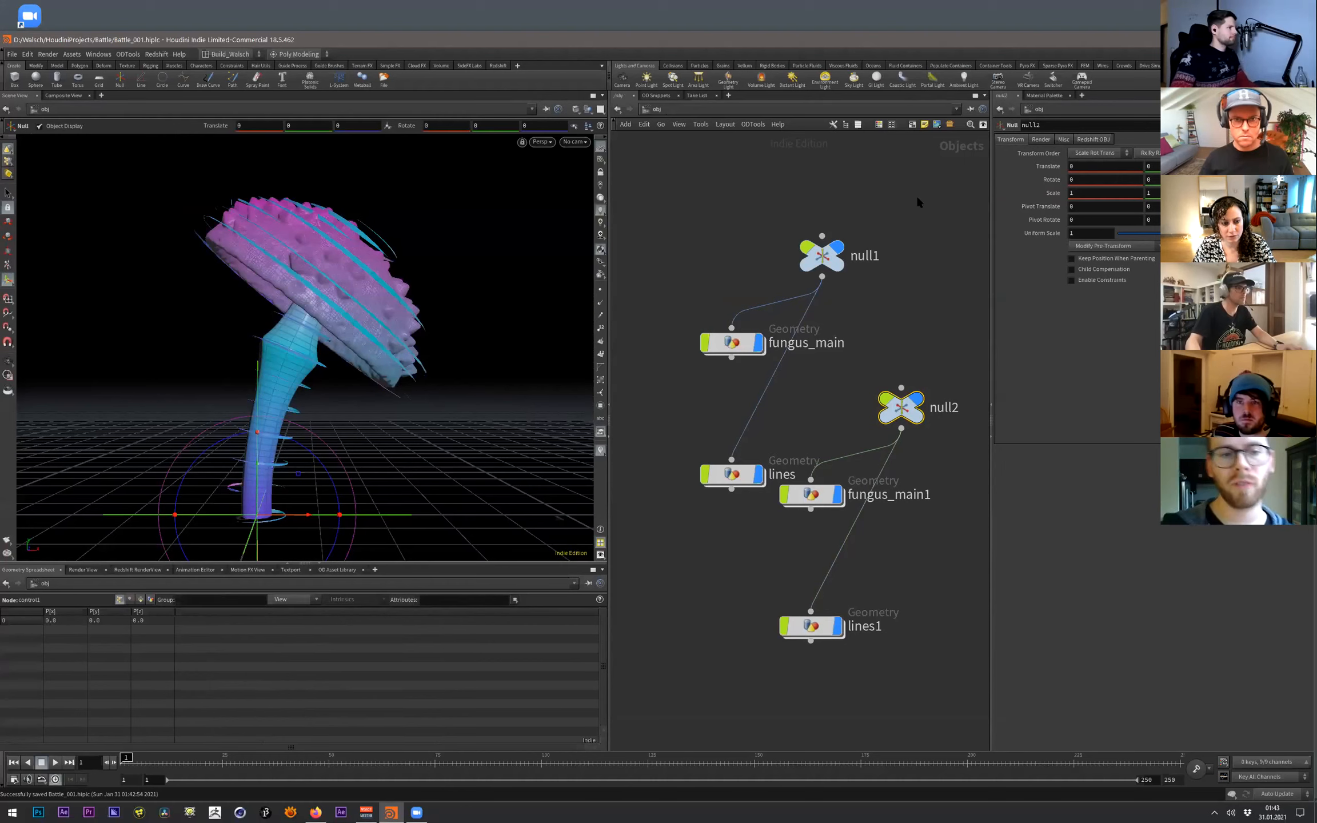
left_click_drag(1212, 232, 1162, 233)
key("space")
left_click_drag(255, 325, 254, 497)
middle_click_drag(254, 497, 276, 419)
left_click_drag(274, 419, 320, 469)
key("space")
left_click_drag(297, 367, 54, 769)
- Play the animation and examine the large and small mushrooms from several angles
key("space")
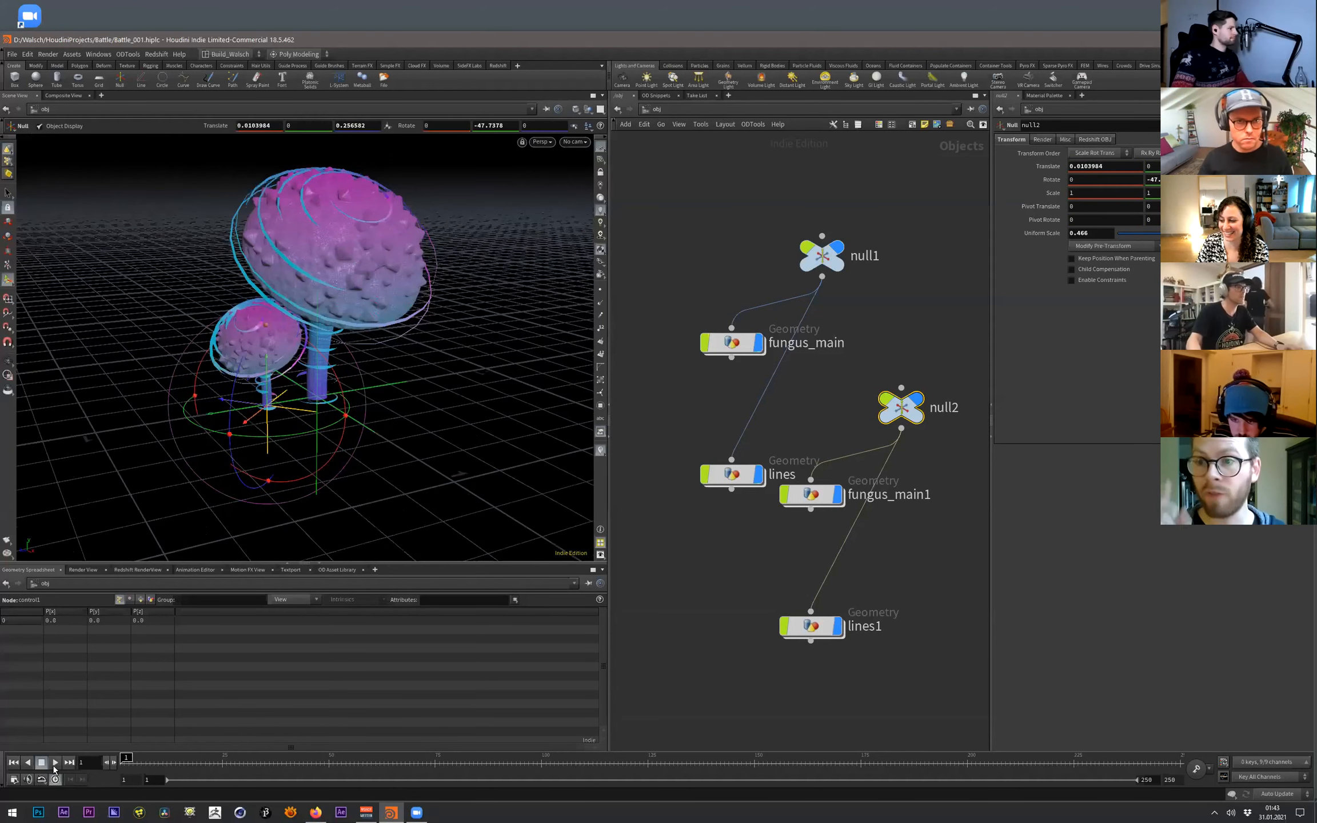
key("space")
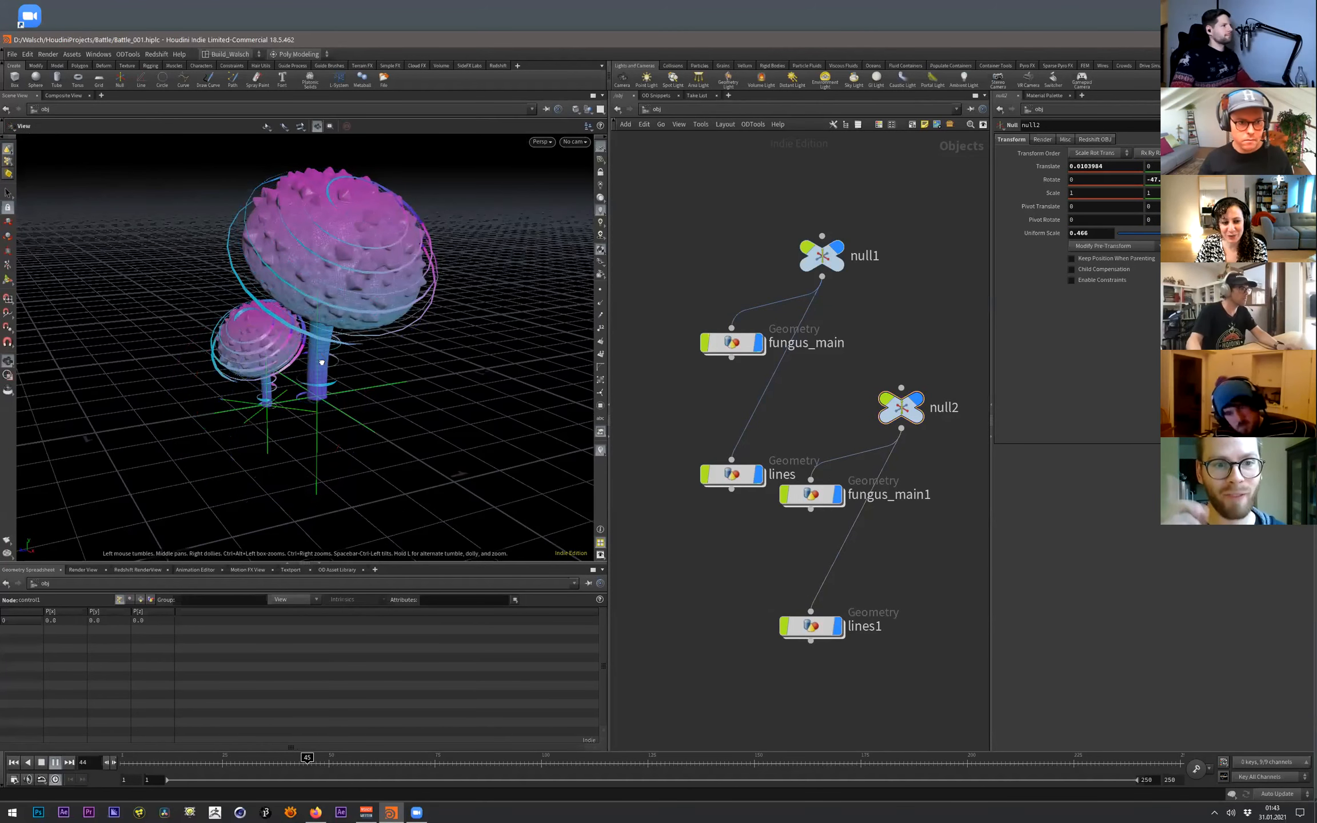
left_click_drag(335, 395, 326, 343)
right_click_drag(325, 343, 366, 334)
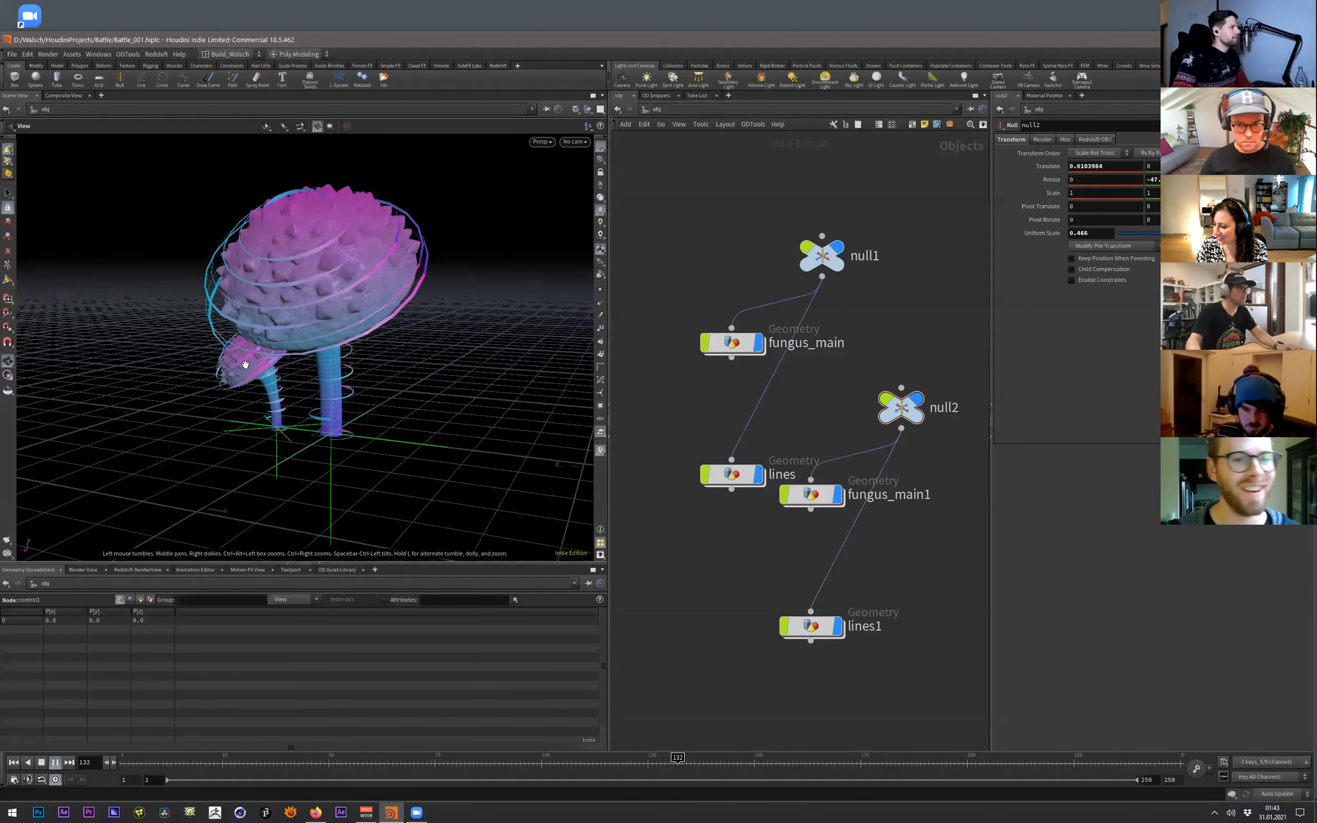
left_click_drag(494, 464, 563, 446)
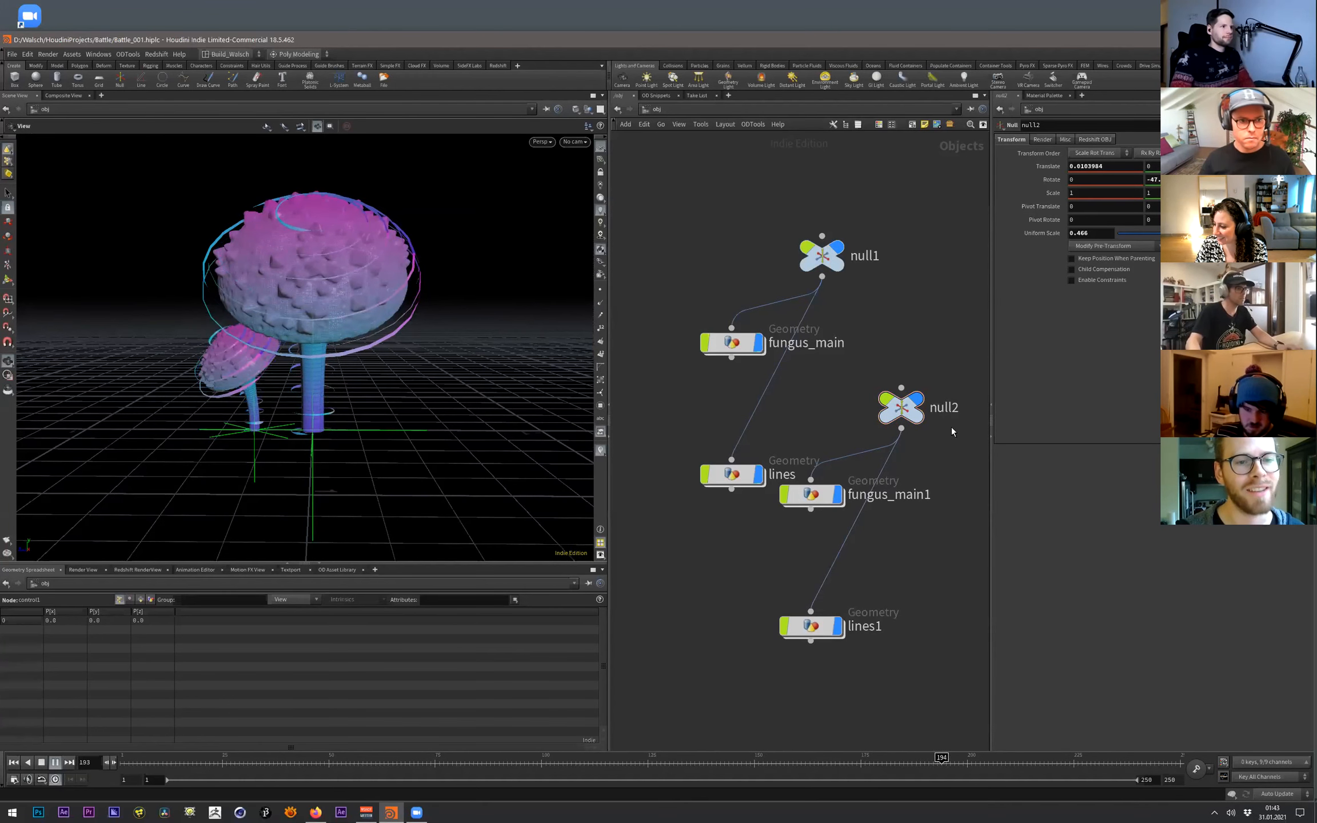
- Duplicate null2, fungus_main1 and lines1 with their parenting as a third mushroom, stop the playback and save the scene
scroll(897, 457, "down", 3)
key("ctrl+s")
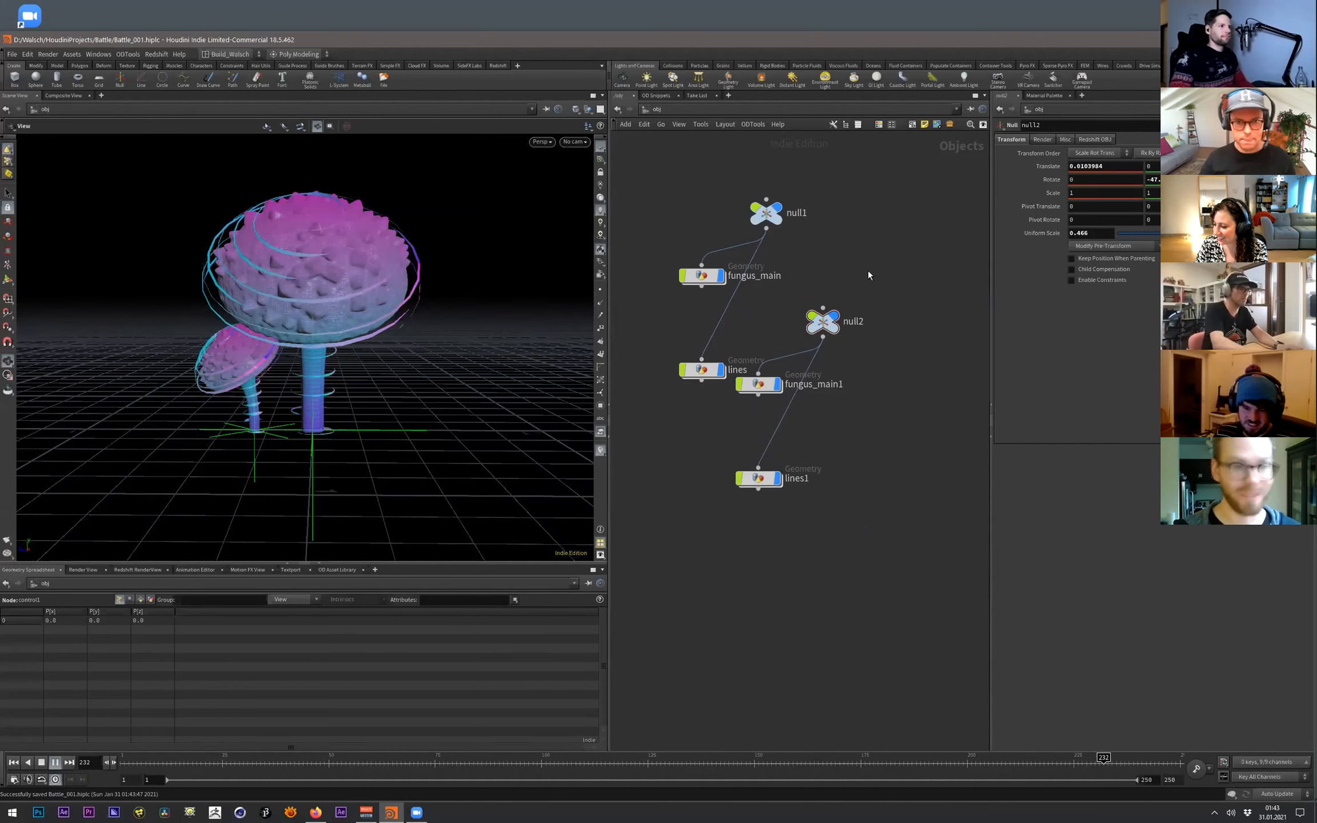
left_click_drag(867, 275, 735, 487)
key("ctrl+c")
key("ctrl+v")
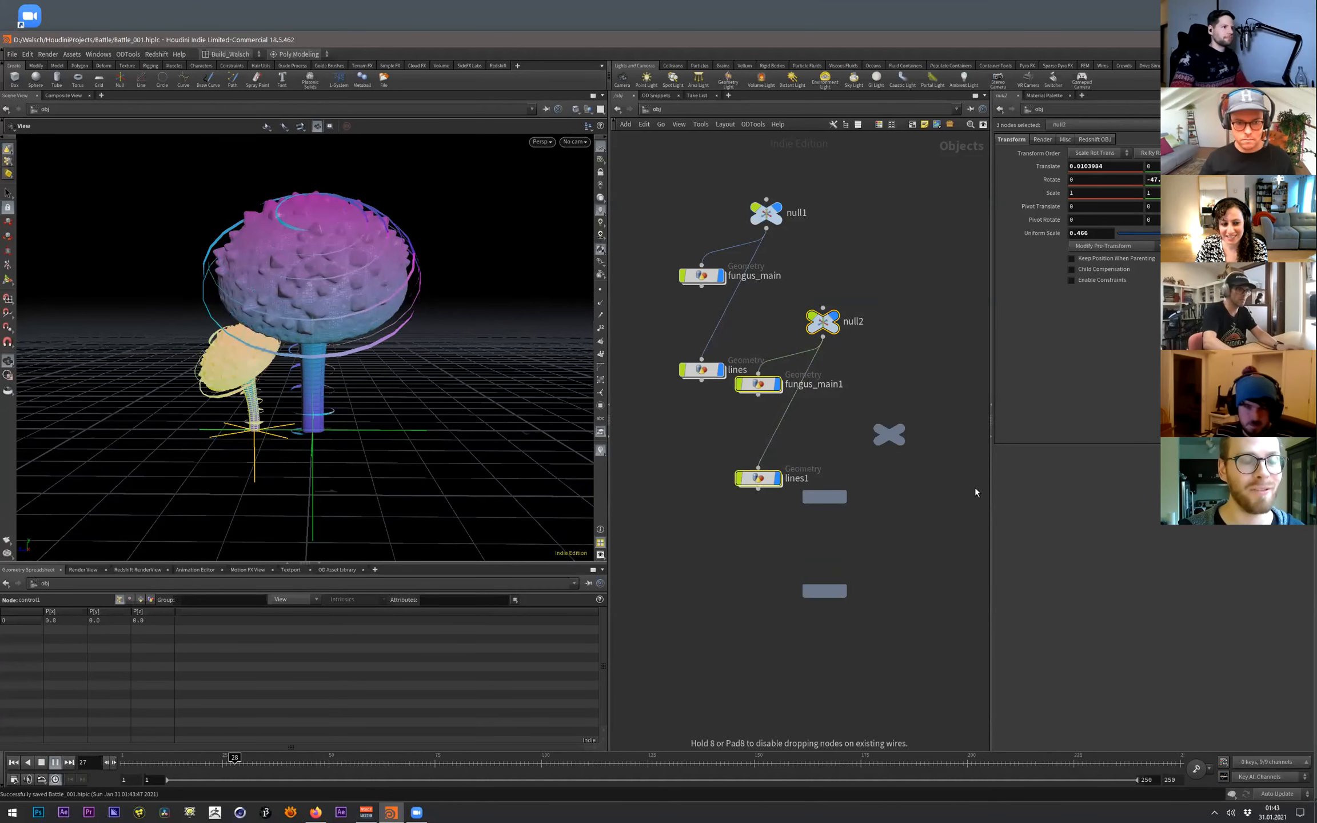
left_click(42, 763)
key("ctrl+s")
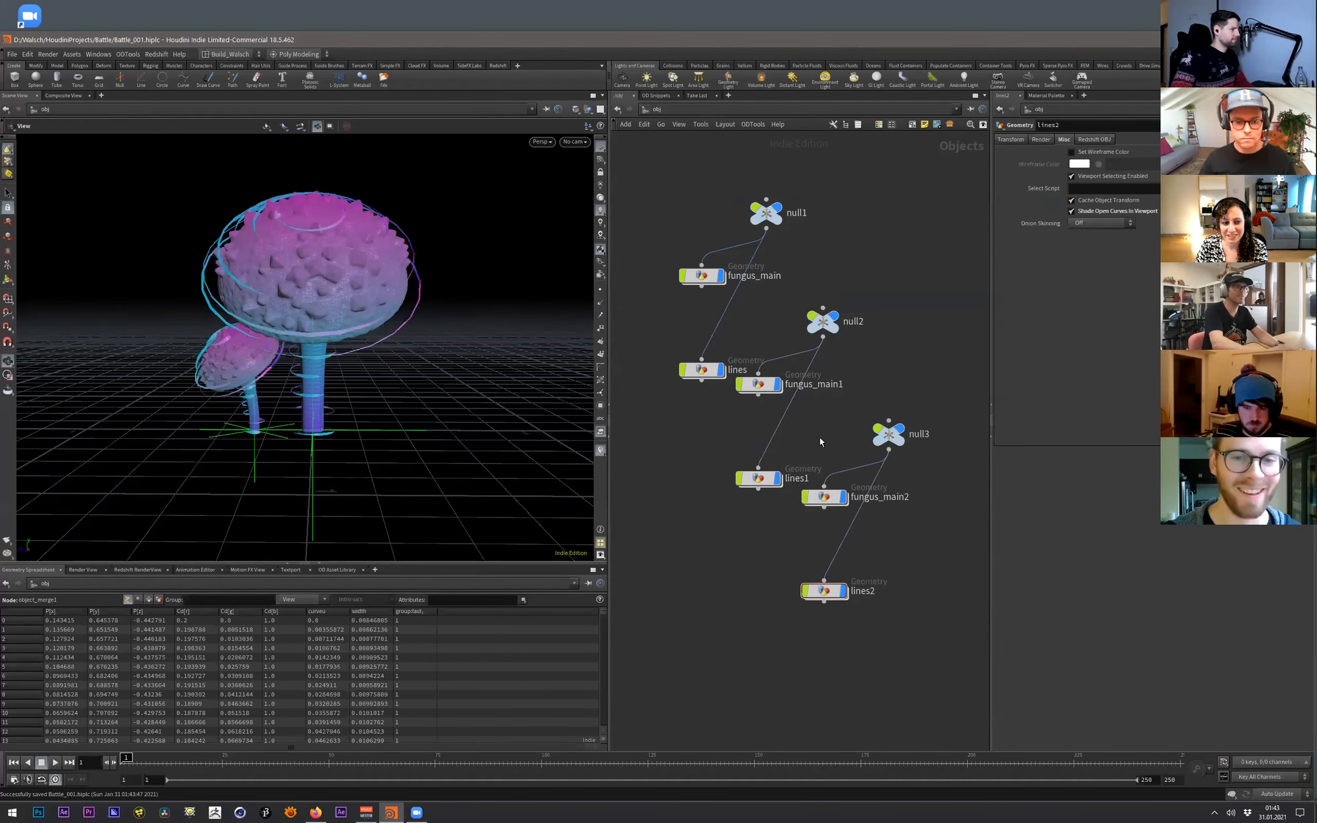
- Set the scale of null3, the third mushroom's parent, to -1
left_click(888, 435)
type("-1")
key("Return")
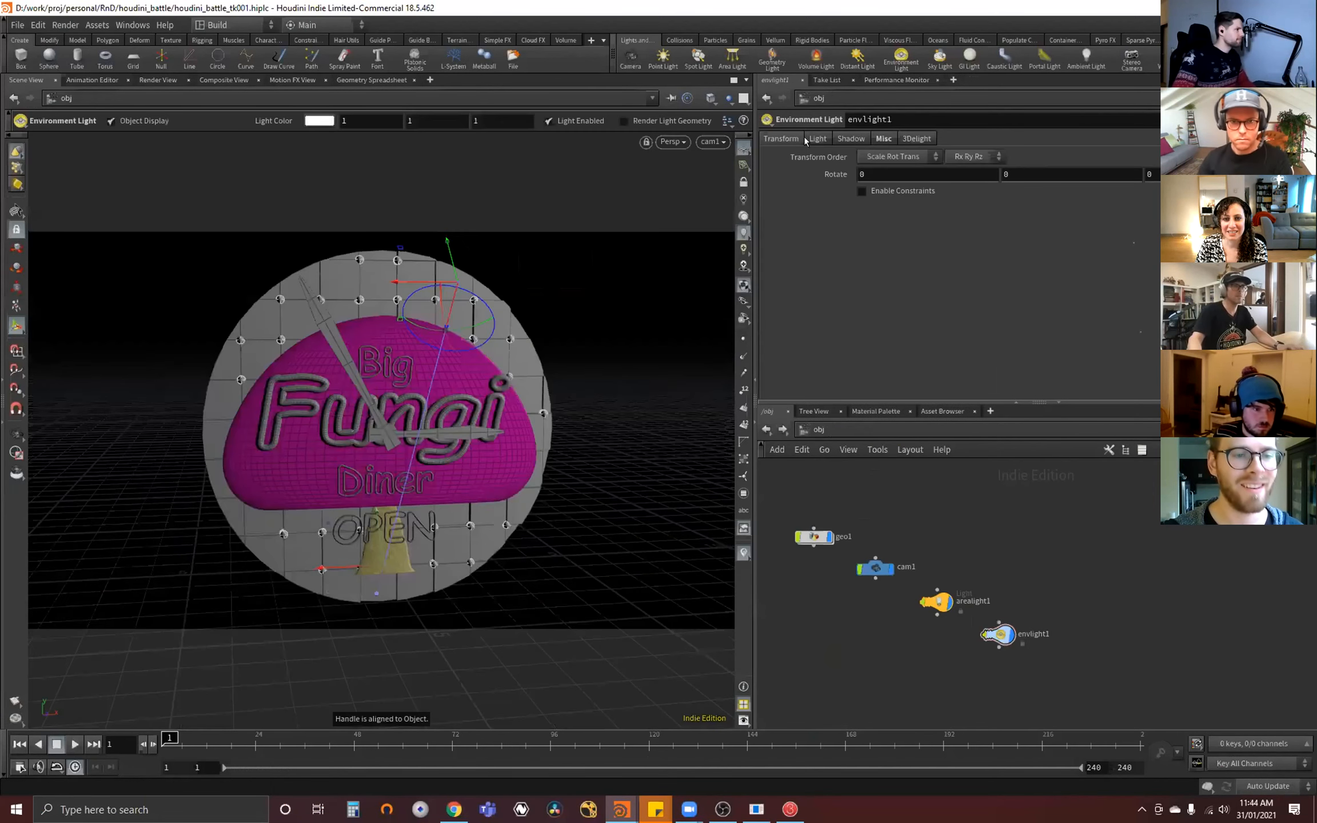
- Move the small retro mushroom copy across to the other side of the large one and adjust its uniform scale
left_click(997, 633)
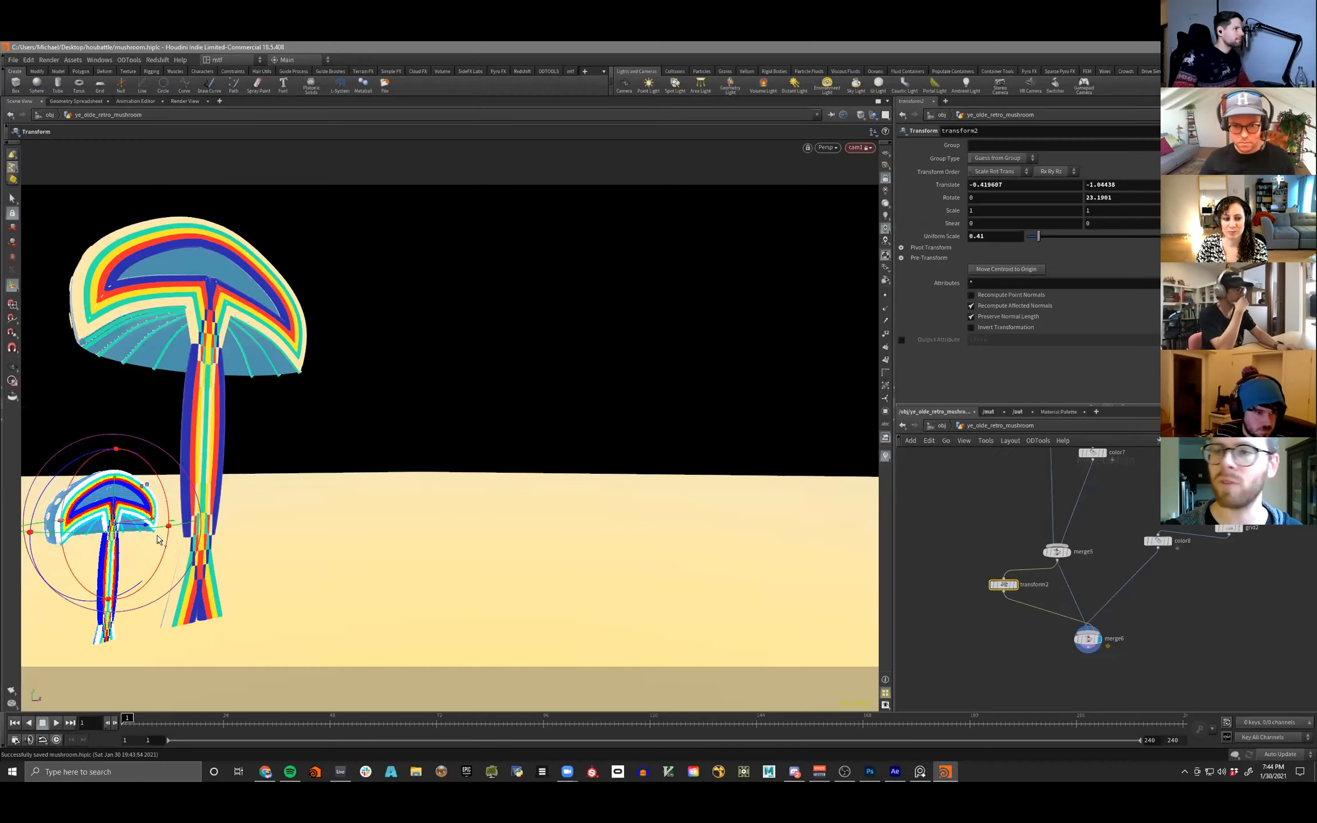
left_click_drag(176, 517, 513, 495)
middle_click_drag(1009, 236, 962, 288)
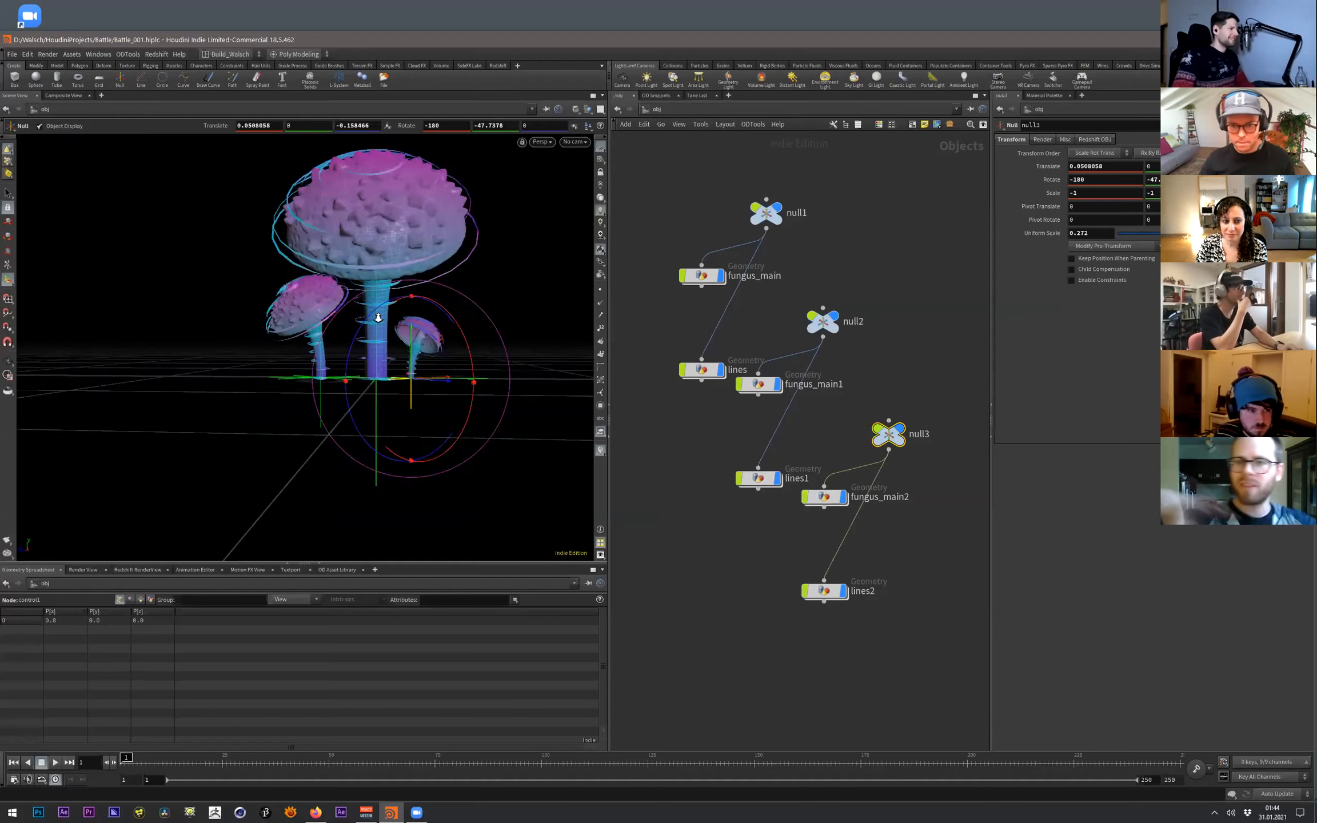
- Turn off the display of null1, null2 and null3 and save the scene
left_click_drag(320, 371, 360, 413)
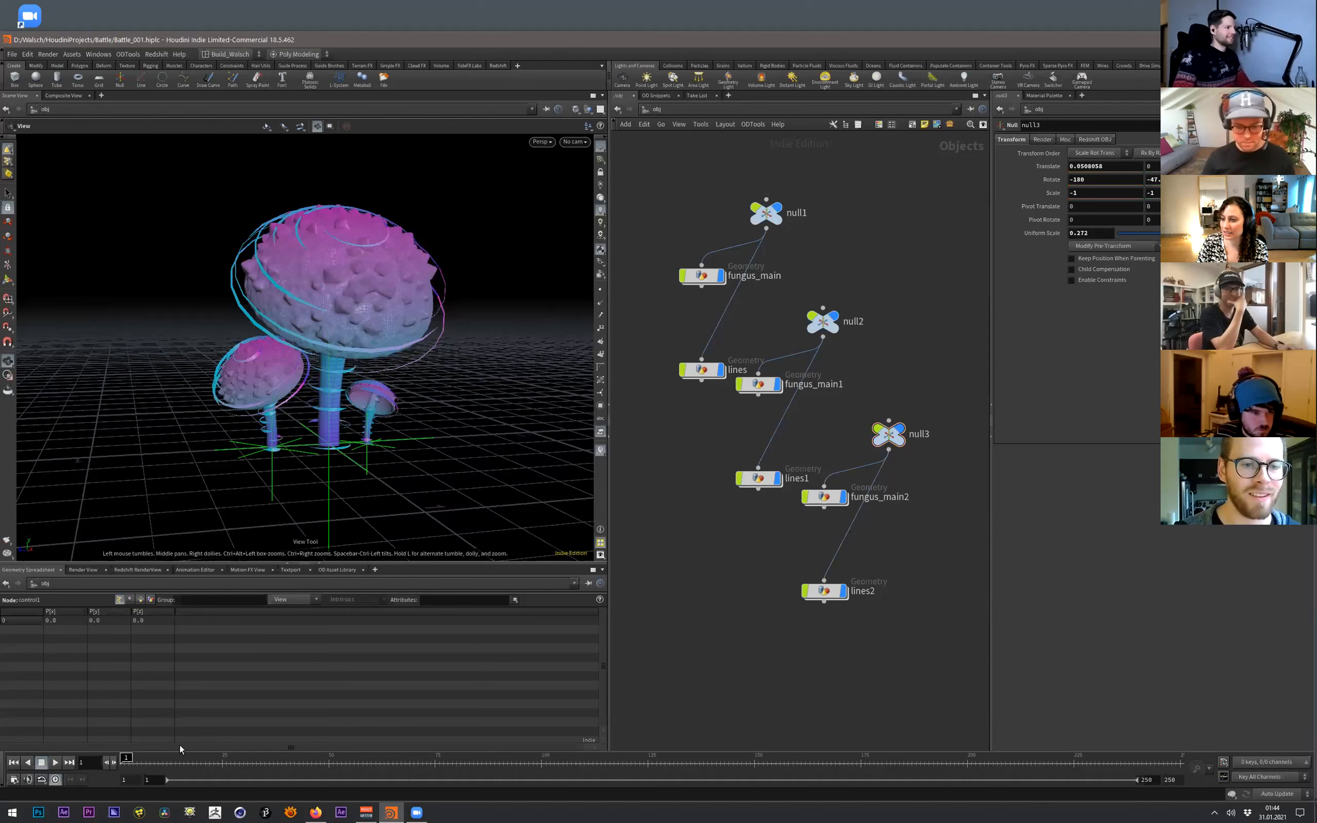
mouse_move(904, 437)
key("ctrl+s")
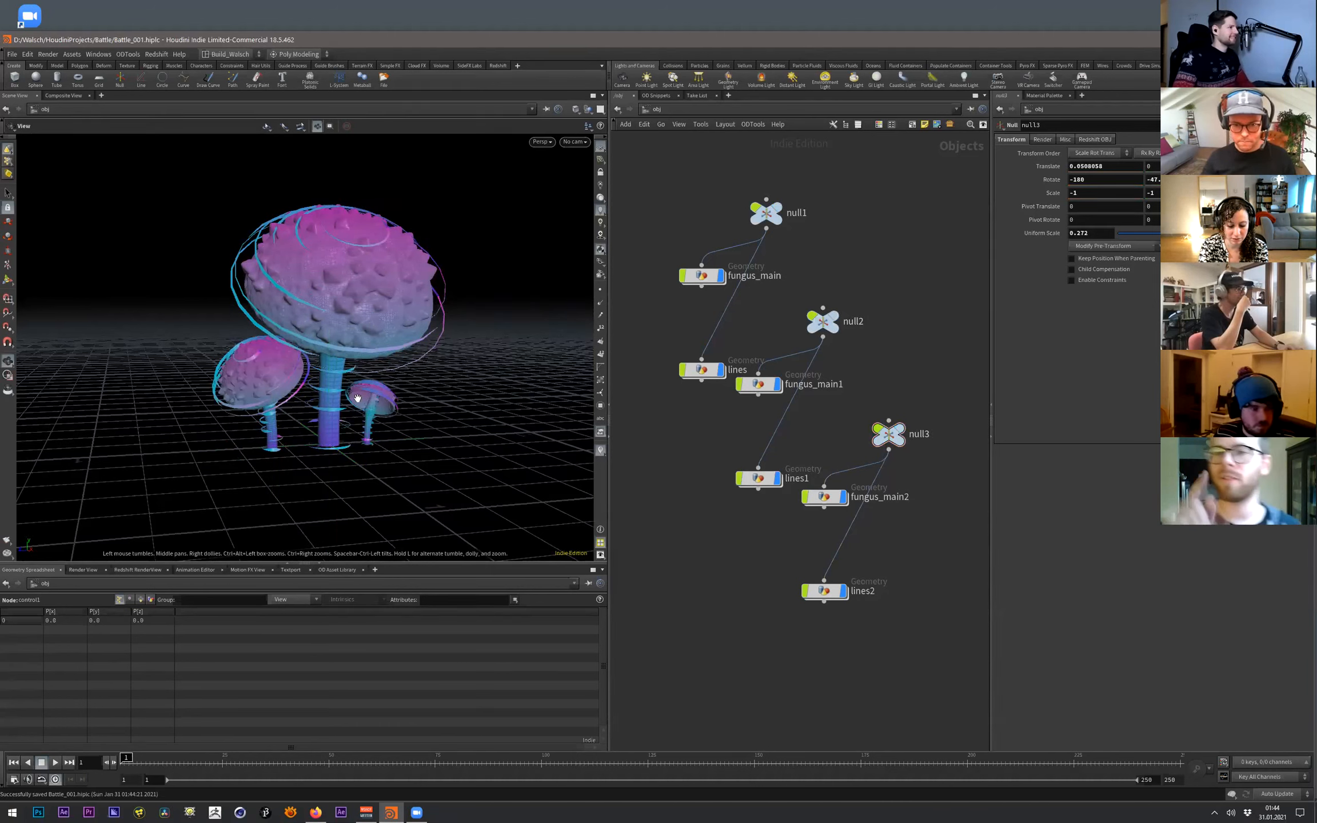
- Play the animation and examine the group of three mushrooms from another angle
left_click_drag(358, 397, 289, 553)
scroll(290, 453, "up", 2)
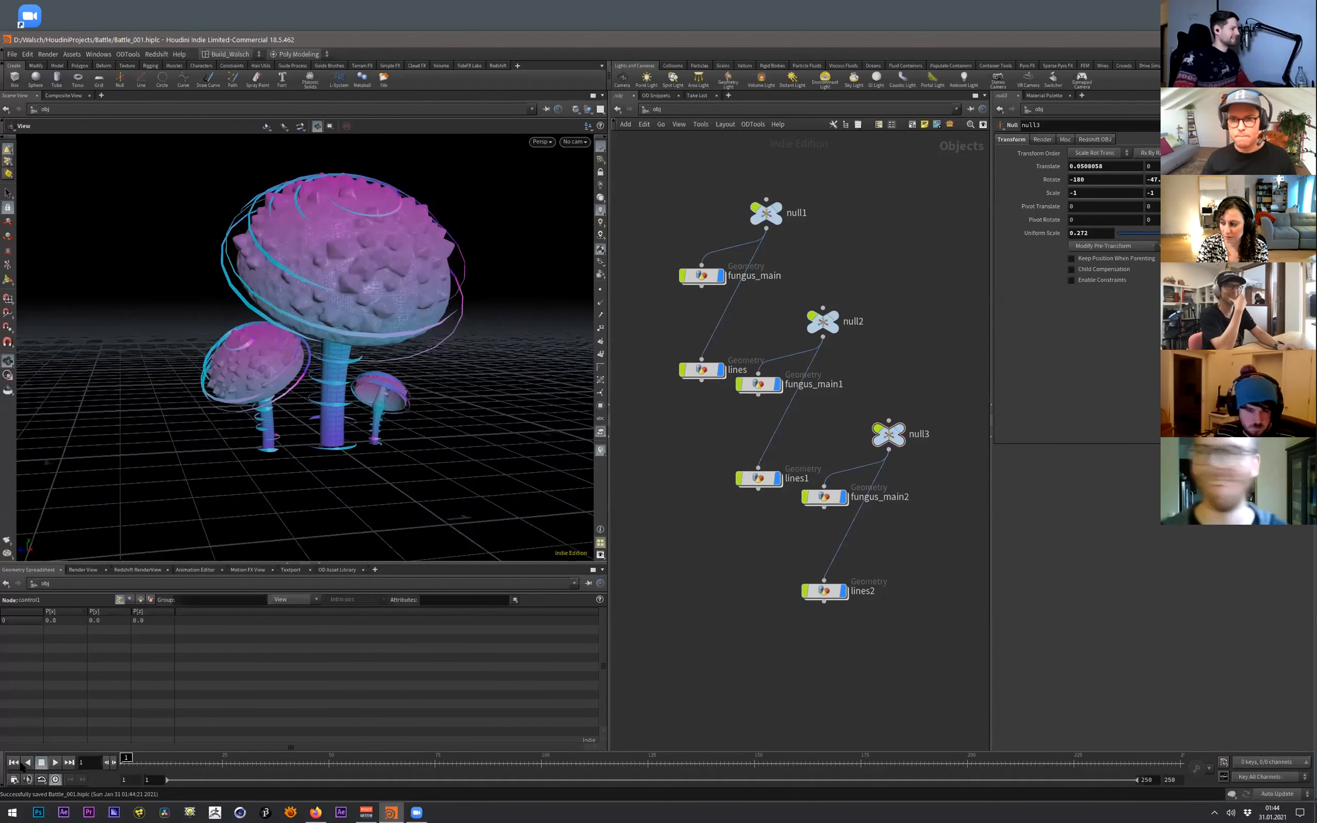
left_click(56, 763)
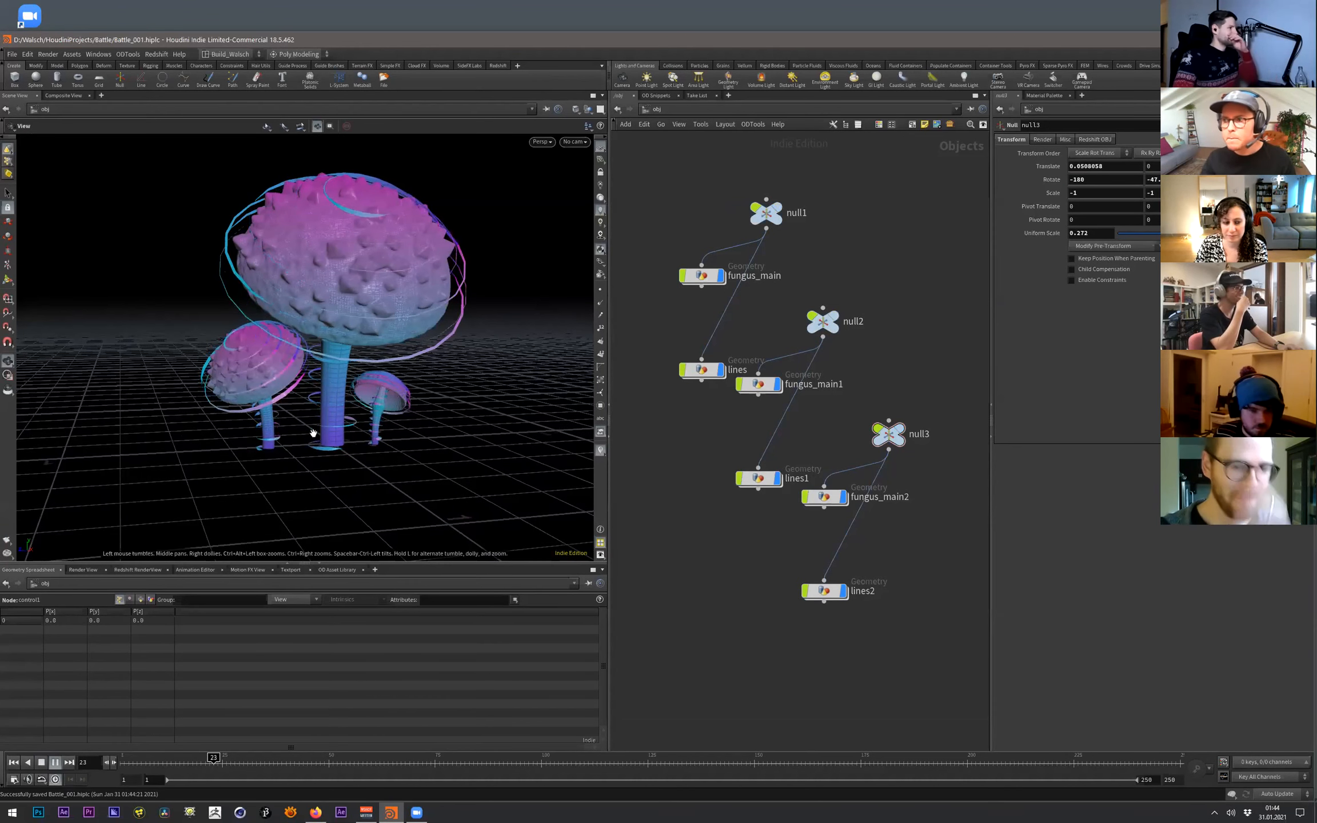
left_click(600, 147)
left_click_drag(417, 335, 283, 414)
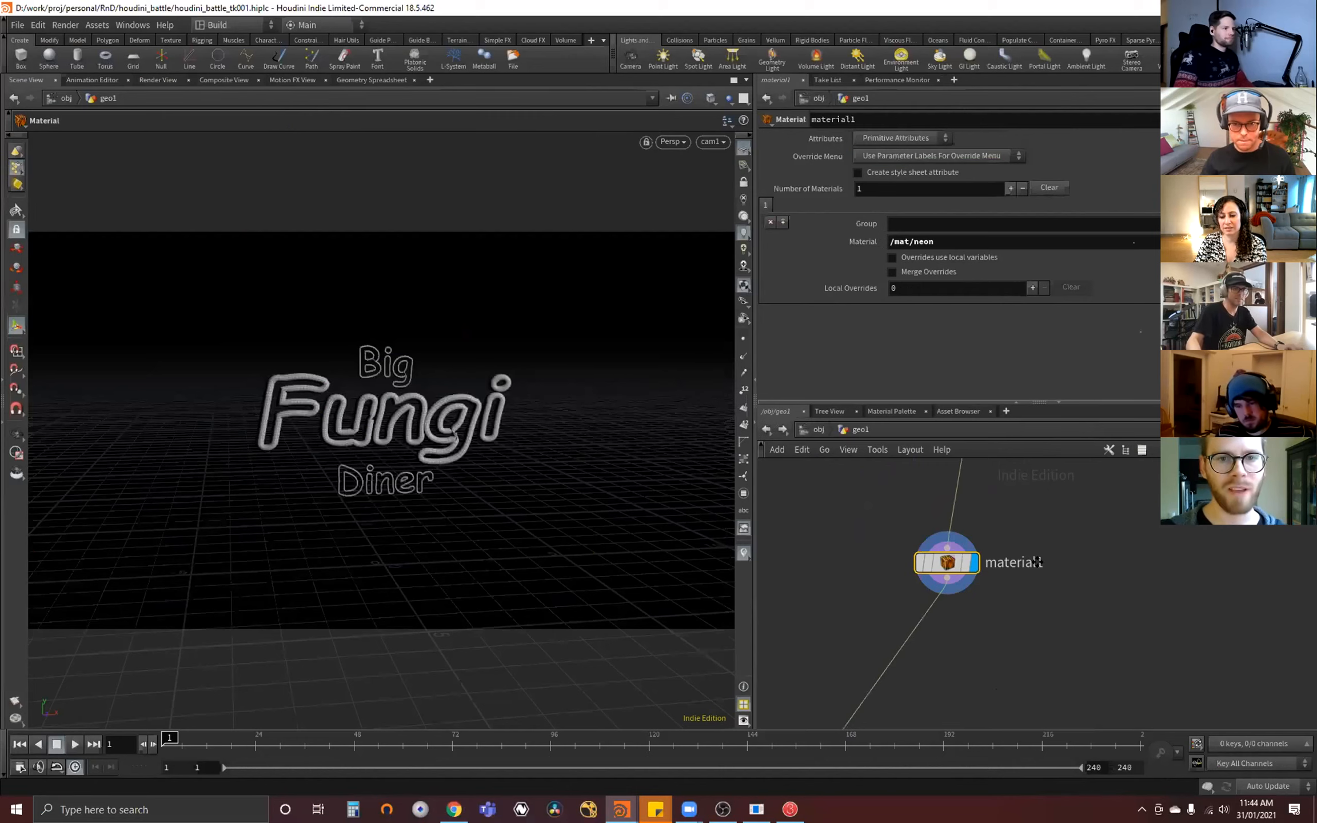
- Display the final merge of the Big Fungi Diner sign and check its render in 3Delight Display
scroll(1036, 563, "down", 6)
middle_click_drag(1049, 579, 1057, 514)
scroll(1063, 555, "up", 3)
left_click(1082, 557)
middle_click_drag(1061, 631, 1023, 720)
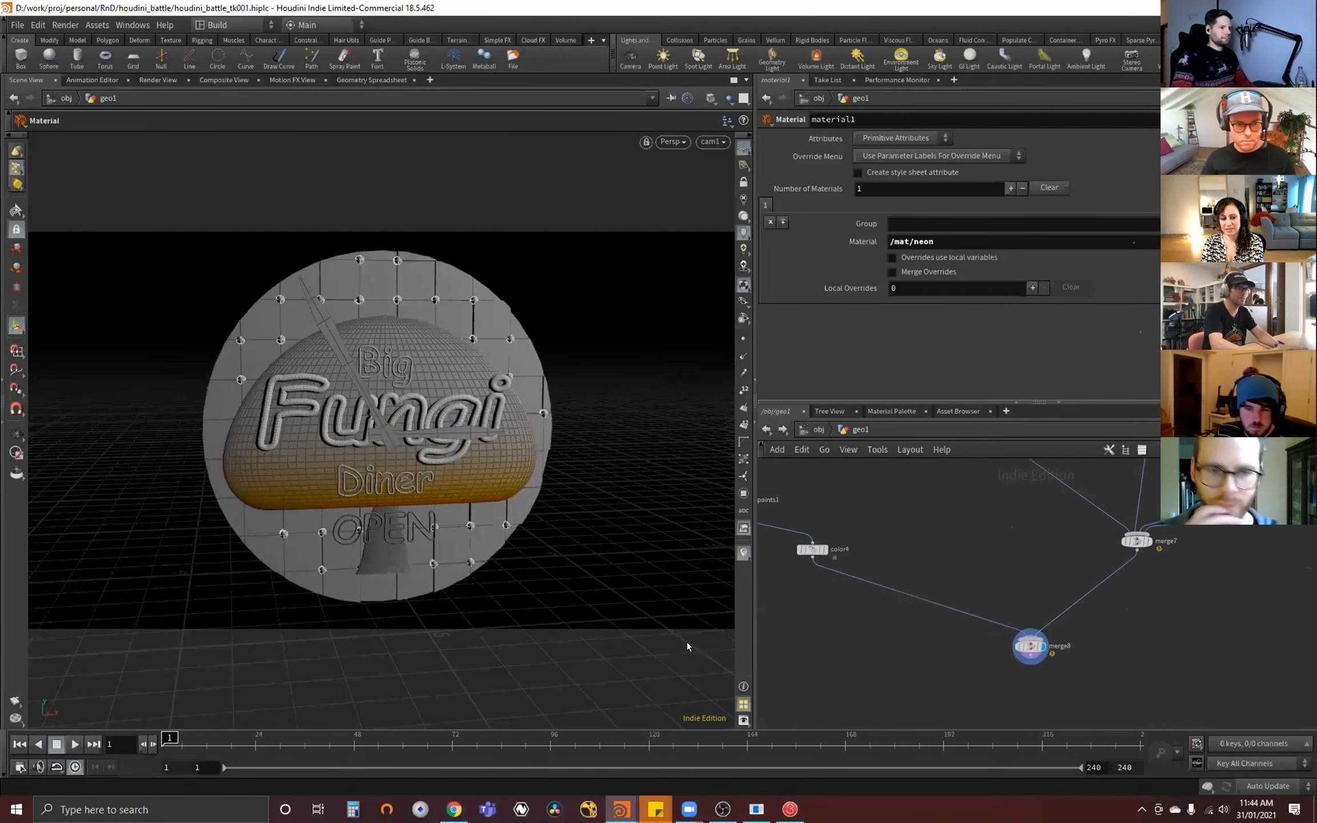
left_click(790, 809)
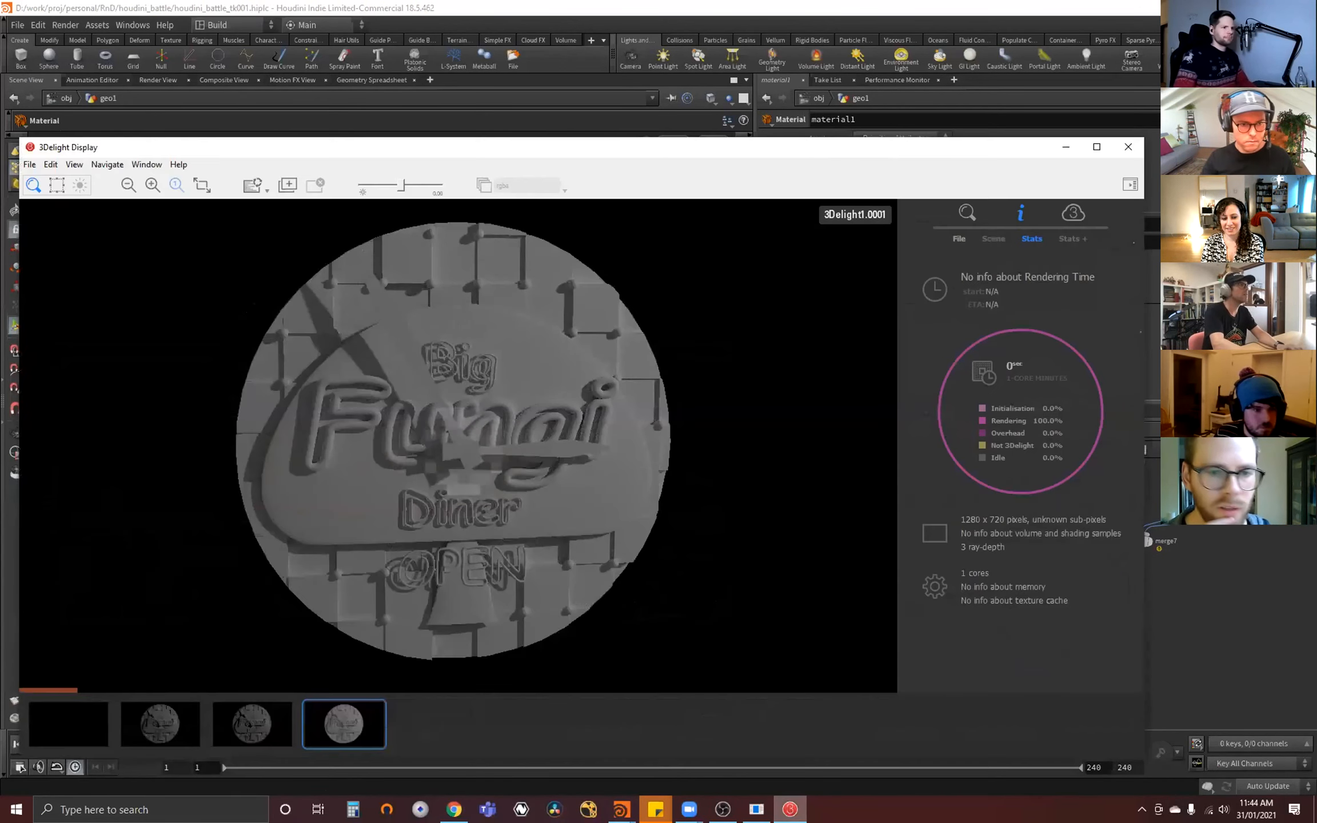
left_click(790, 810)
- Go to the mat network and open the neon Principled shader's parameters
middle_click_drag(960, 461, 909, 499)
left_click(817, 429)
left_click(931, 541)
scroll(976, 593, "down", 4)
left_click(818, 431)
left_click(846, 466)
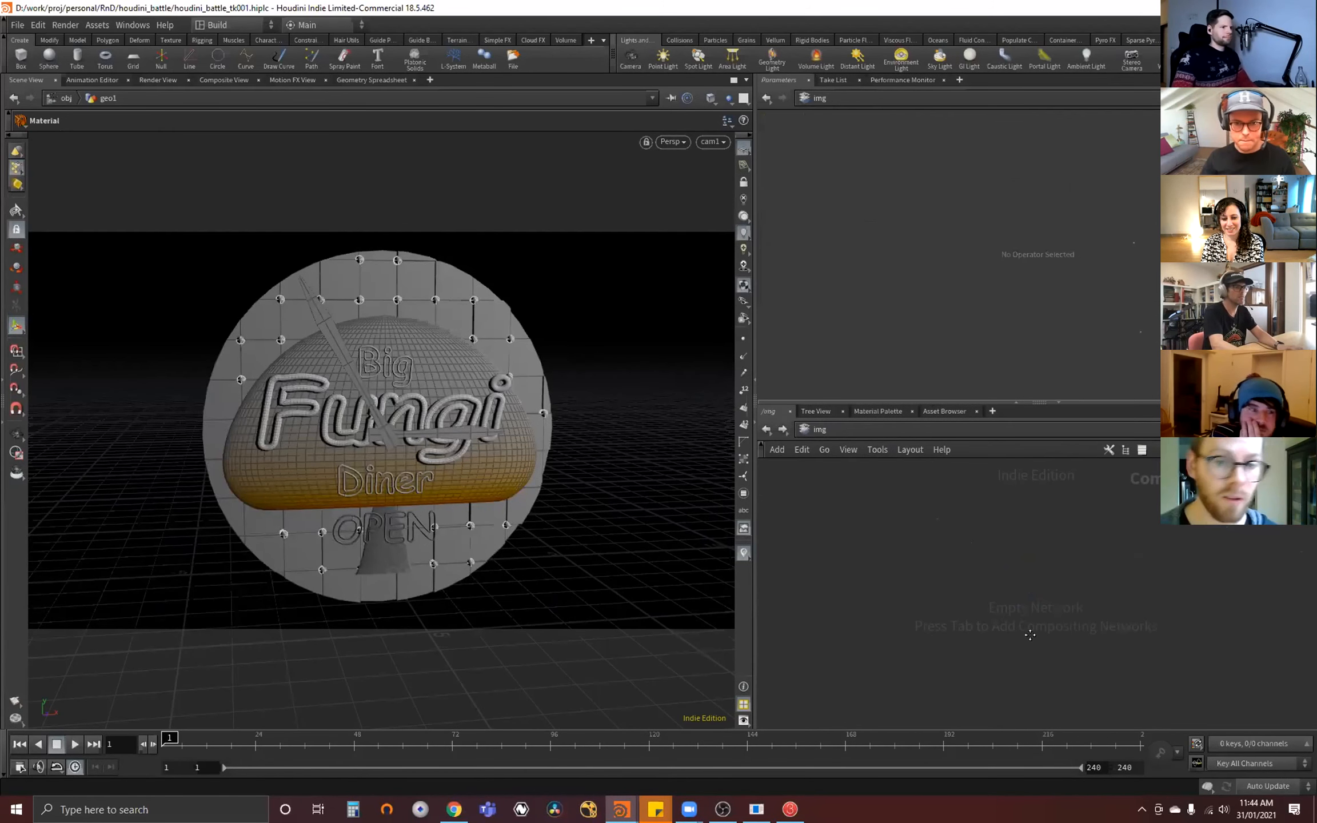
left_click(819, 429)
left_click(846, 476)
scroll(958, 547, "up", 1)
middle_click_drag(1070, 556, 1141, 506)
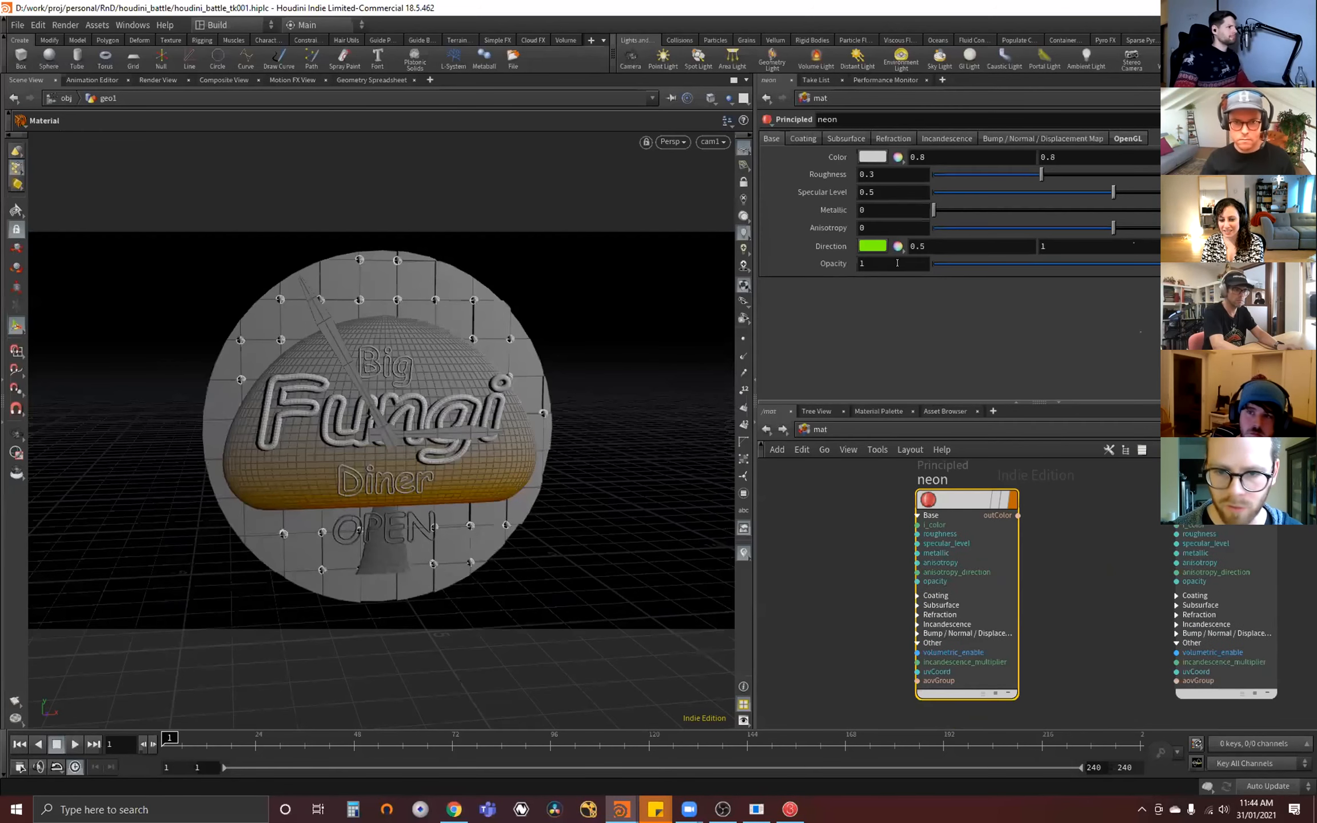
- Look through the neon shader's Base, Coating and Incandescence settings
left_click(908, 139)
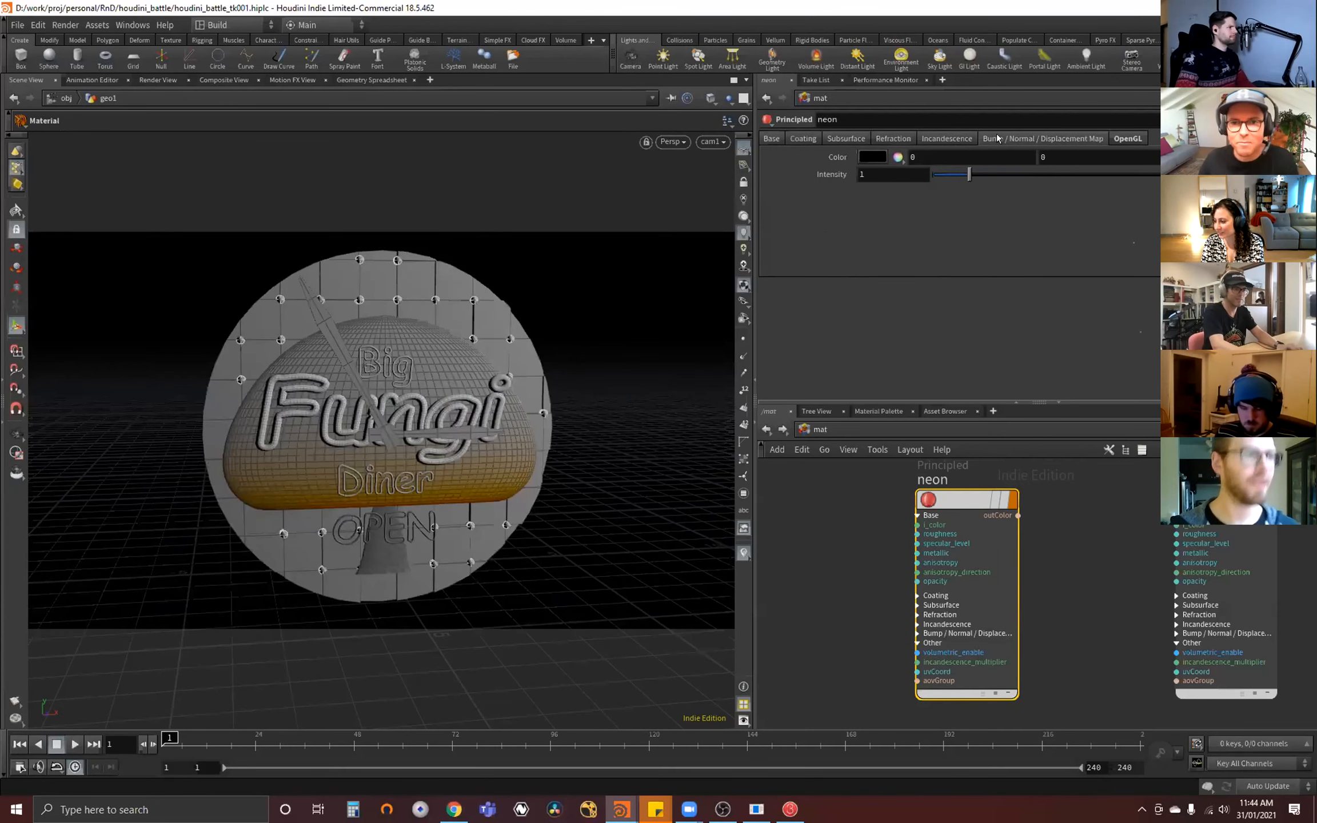
left_click(771, 139)
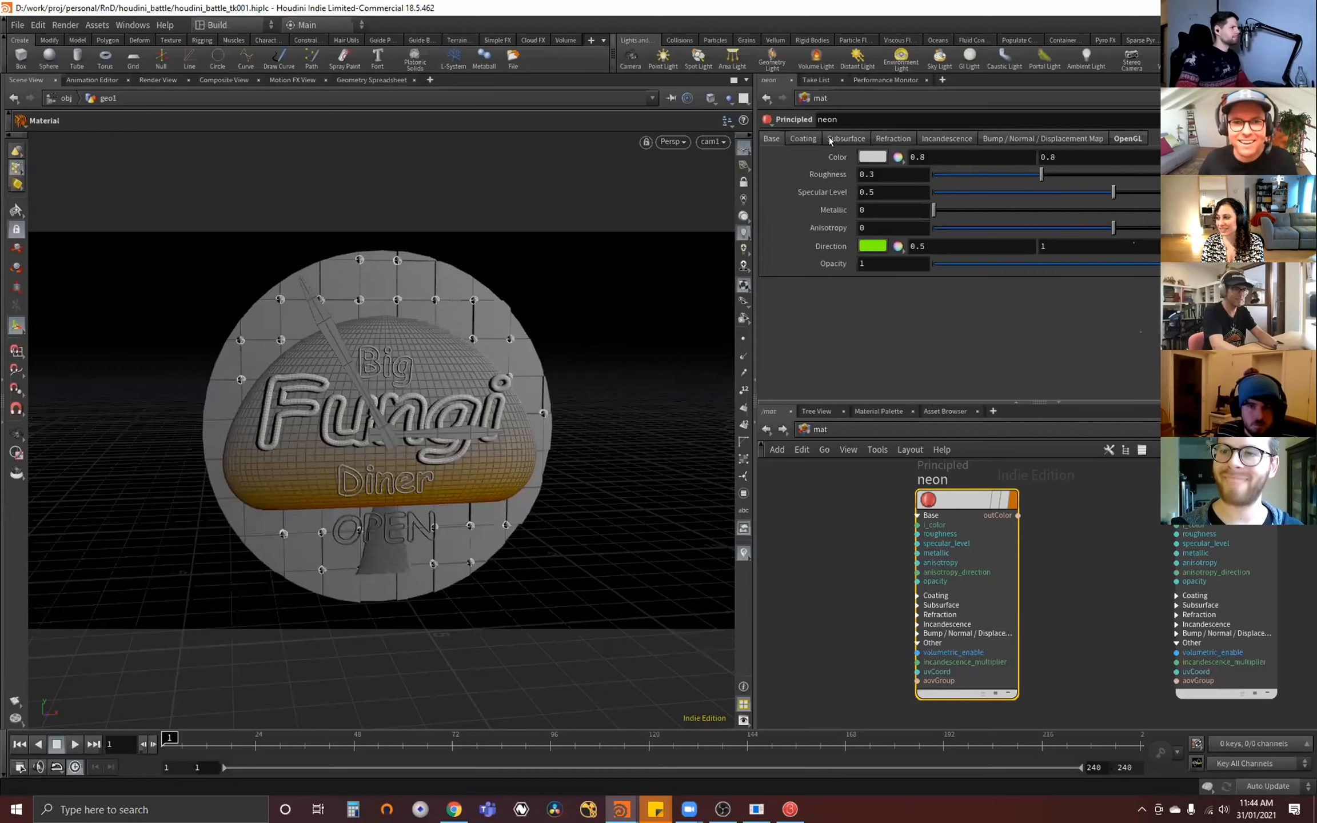
left_click(808, 139)
left_click(771, 139)
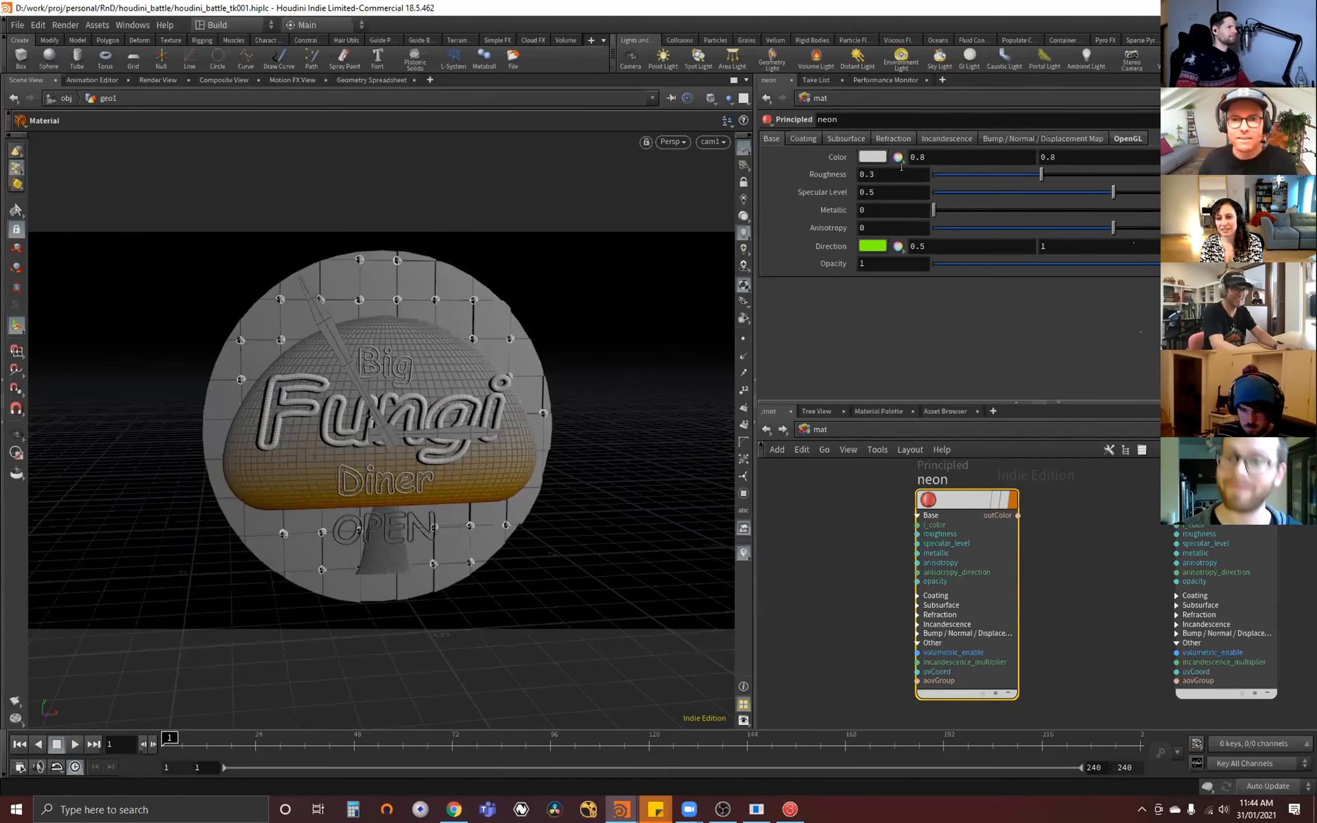
left_click(945, 138)
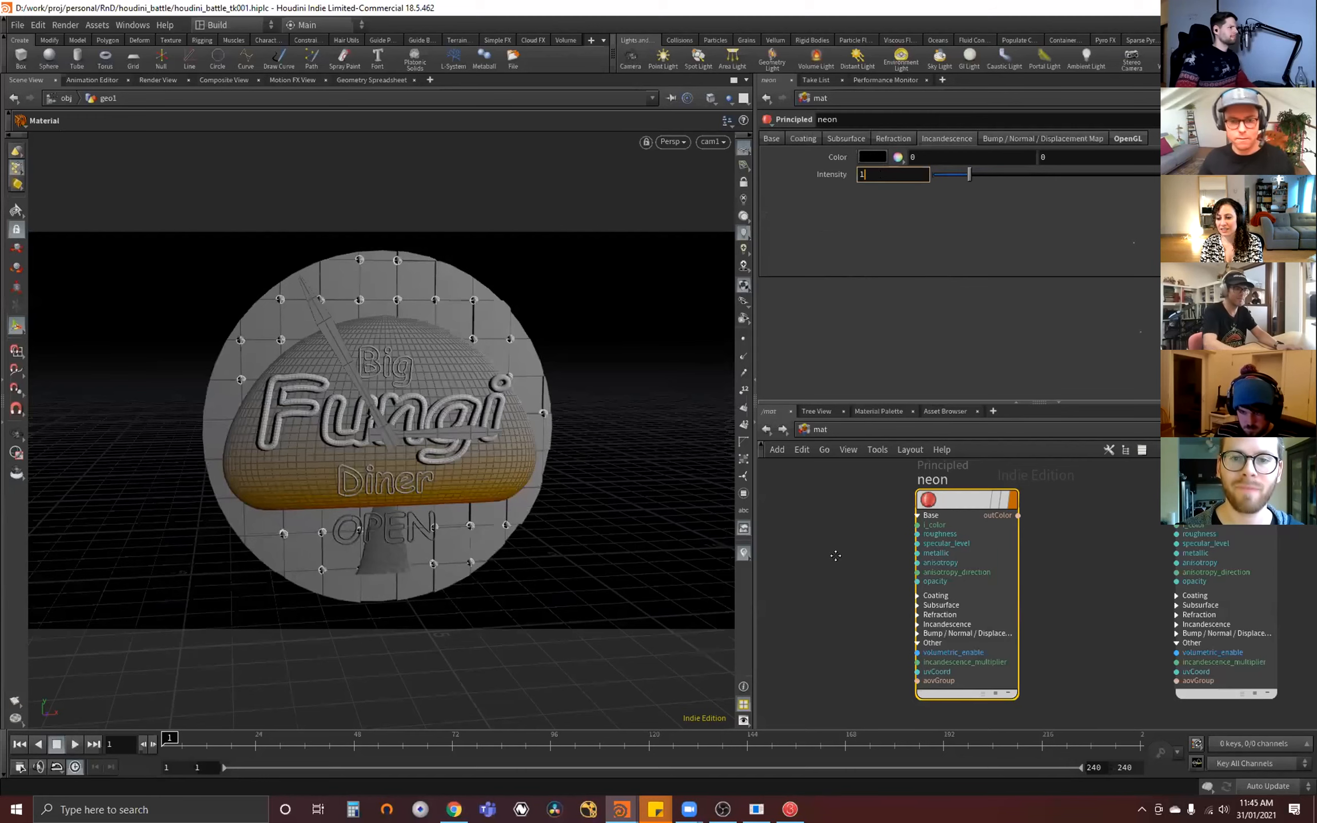
- Add an Attribute Read node beside the neon shader
middle_click_drag(836, 556, 993, 614)
key("Tab")
type("attr")
key("Return")
left_click(975, 585)
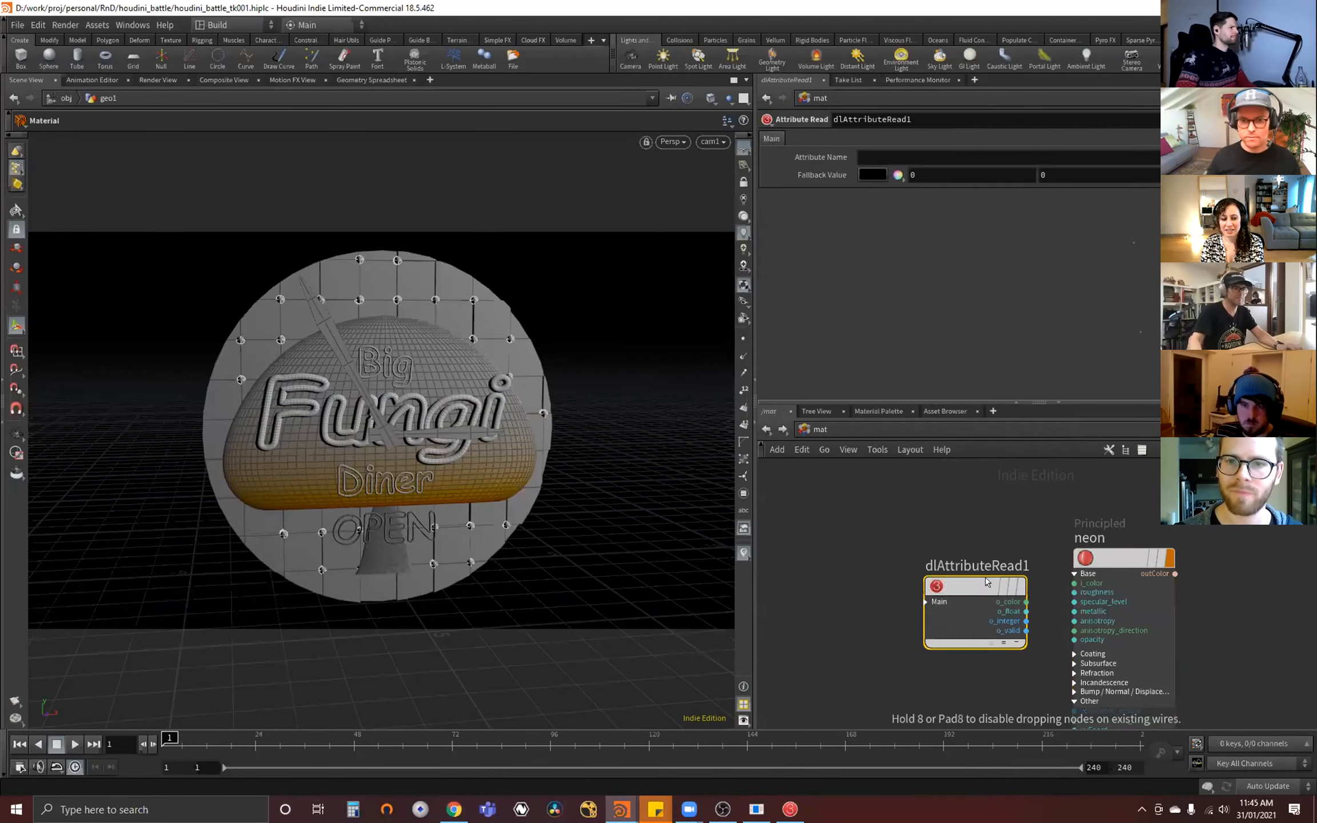
- Connect the Attribute Read's color output to the neon shader's base and incandescence colors, reading the Cd attribute
left_click_drag(985, 577, 919, 537)
left_click(959, 561)
left_click(1074, 583)
left_click(959, 561)
middle_click_drag(1049, 693, 1022, 598)
scroll(1029, 603, "up", 3)
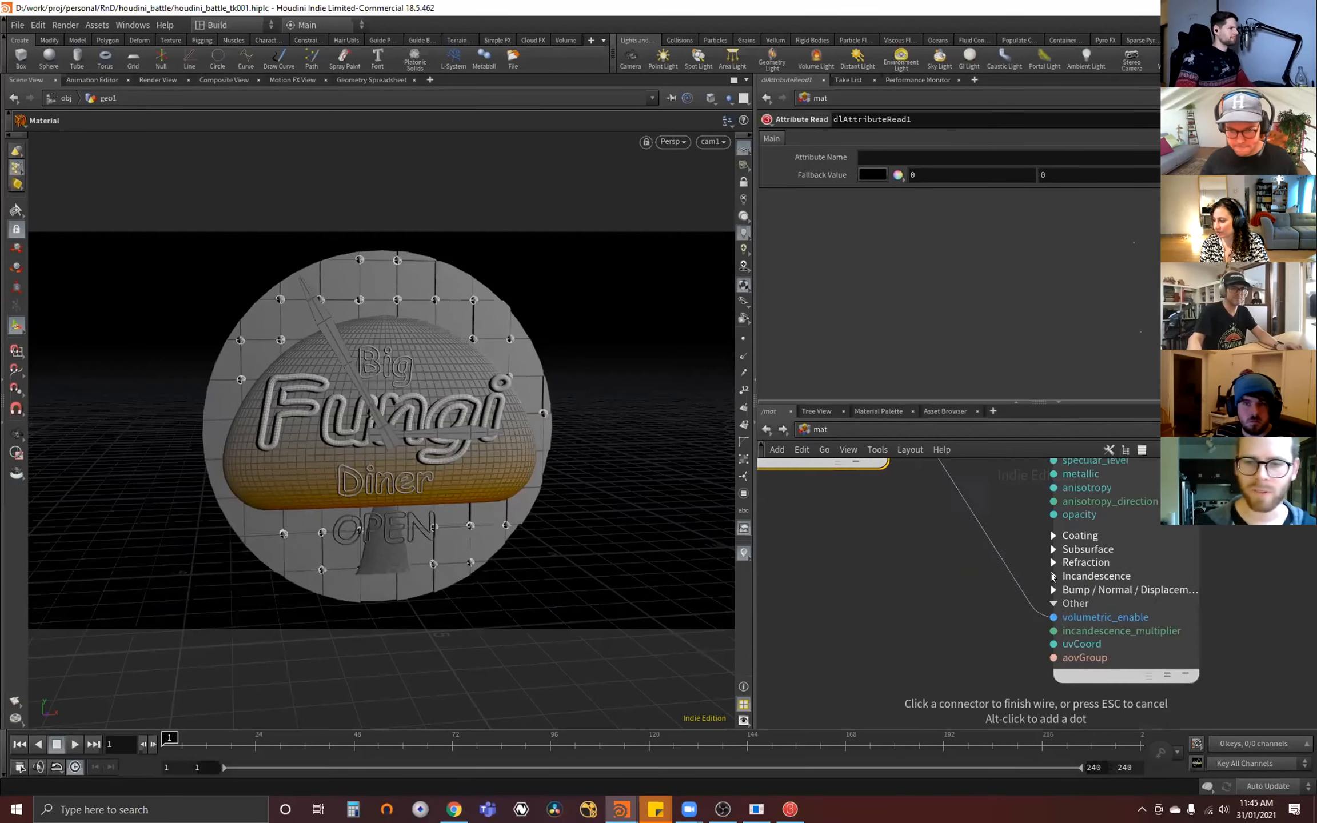
left_click(1053, 575)
left_click(1097, 601)
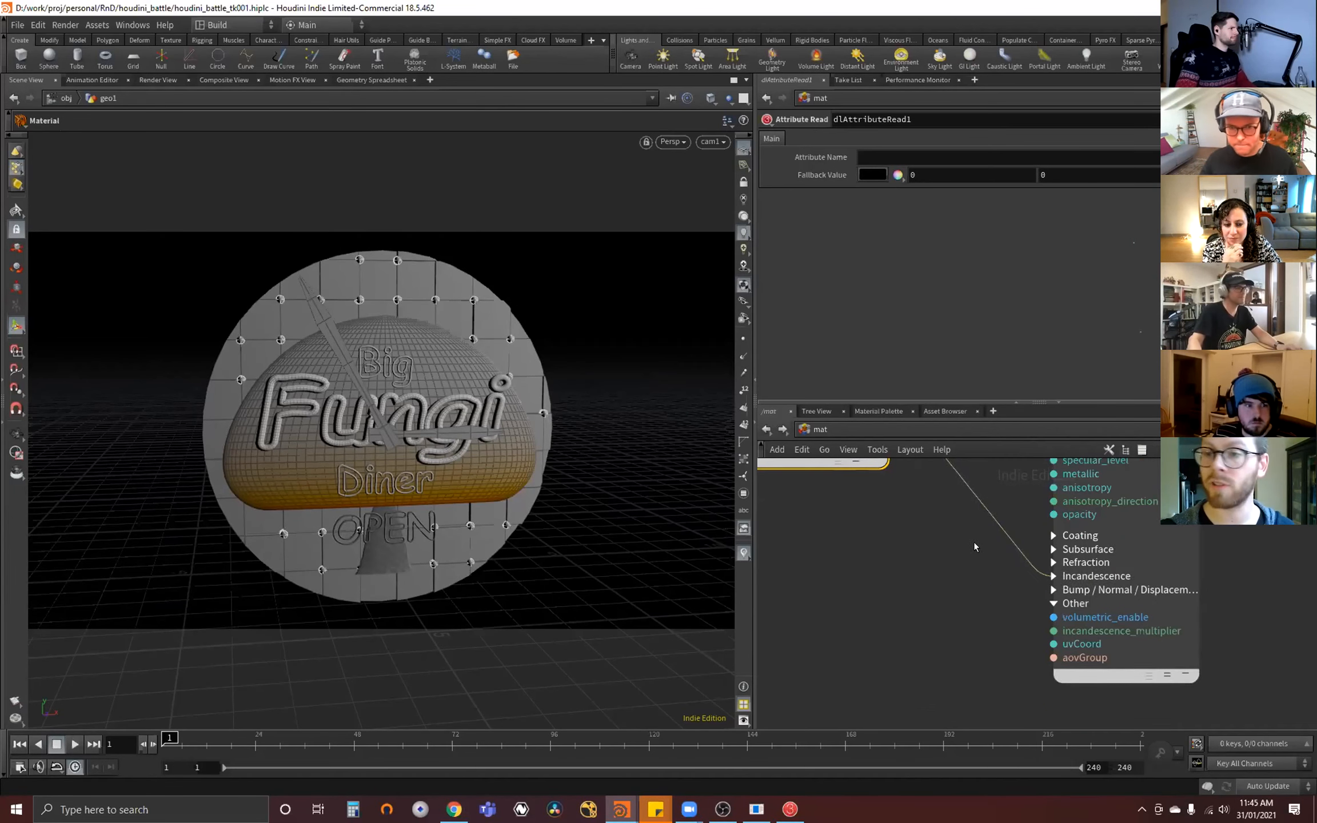
scroll(974, 528, "down", 3)
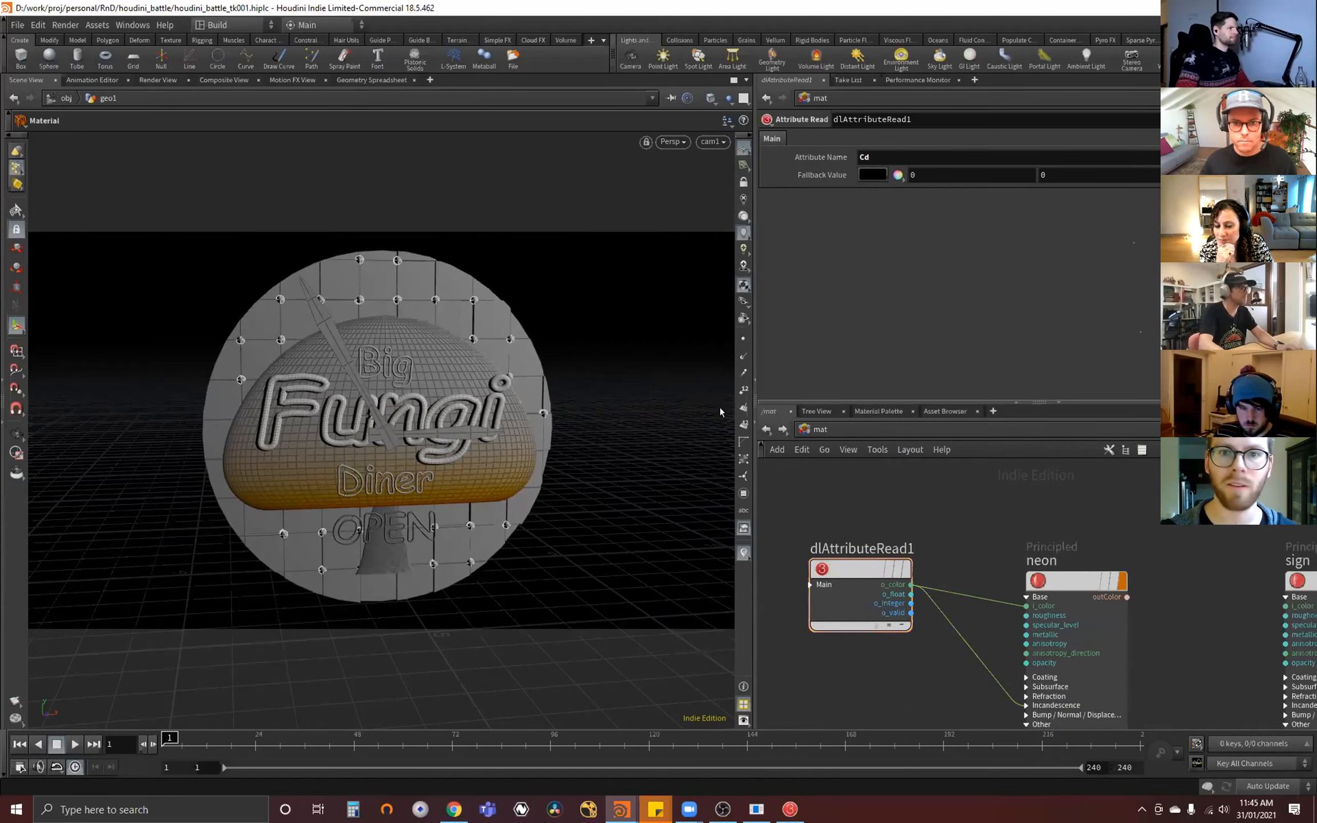
- Return to the geo1 network and add a Color node near the sign's text branches
left_click(766, 429)
left_click(806, 429)
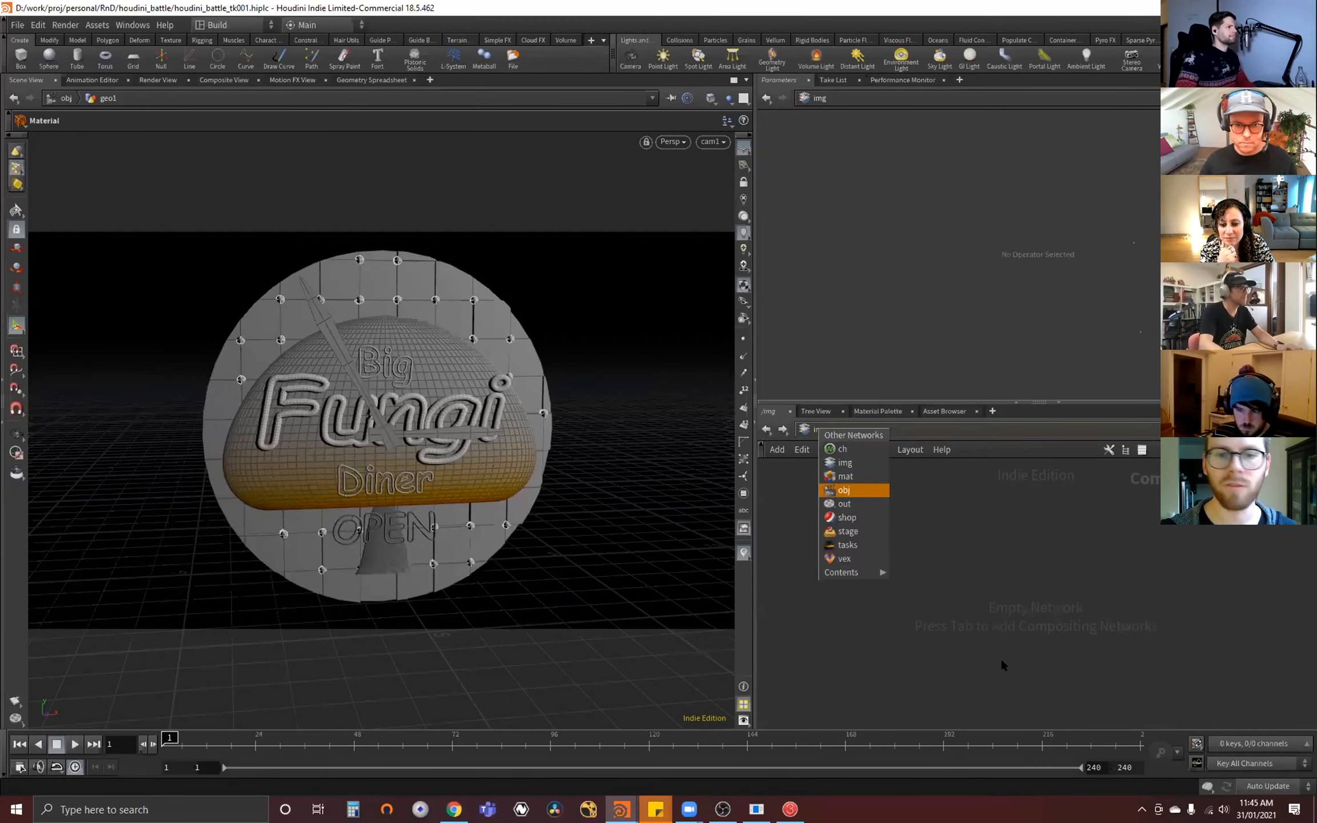
left_click(843, 490)
double_click(944, 554)
middle_click_drag(1048, 638, 994, 638)
scroll(931, 553, "up", 4)
middle_click_drag(932, 553, 976, 703)
scroll(1040, 580, "up", 4)
middle_click_drag(1087, 531, 1086, 602)
left_click(1087, 564)
key("Tab")
type("c")
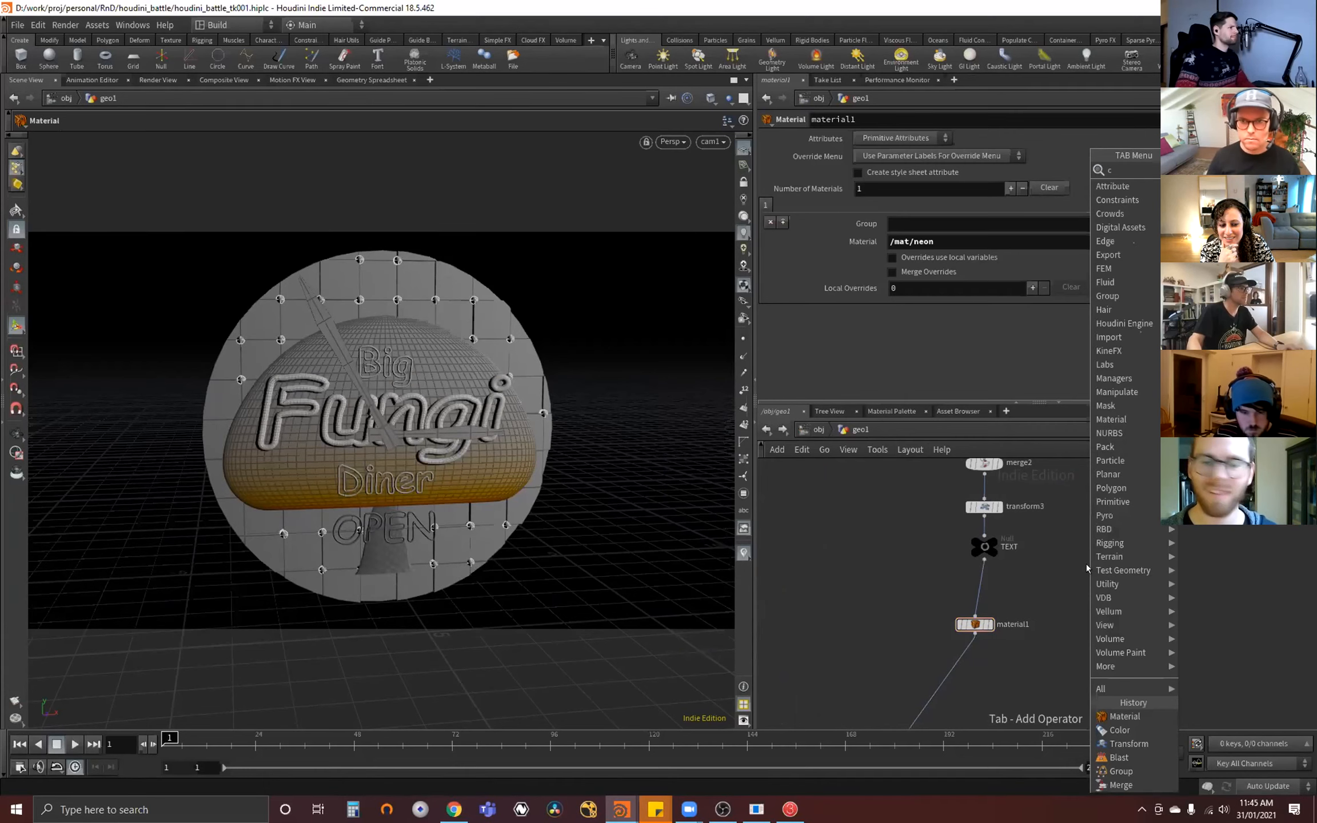
type("ol")
key("Return")
left_click(1086, 564)
scroll(1064, 590, "down", 3)
- Insert the Color node between the "Big" text's transform and the text merge, and display its result
left_click_drag(1074, 576, 965, 505)
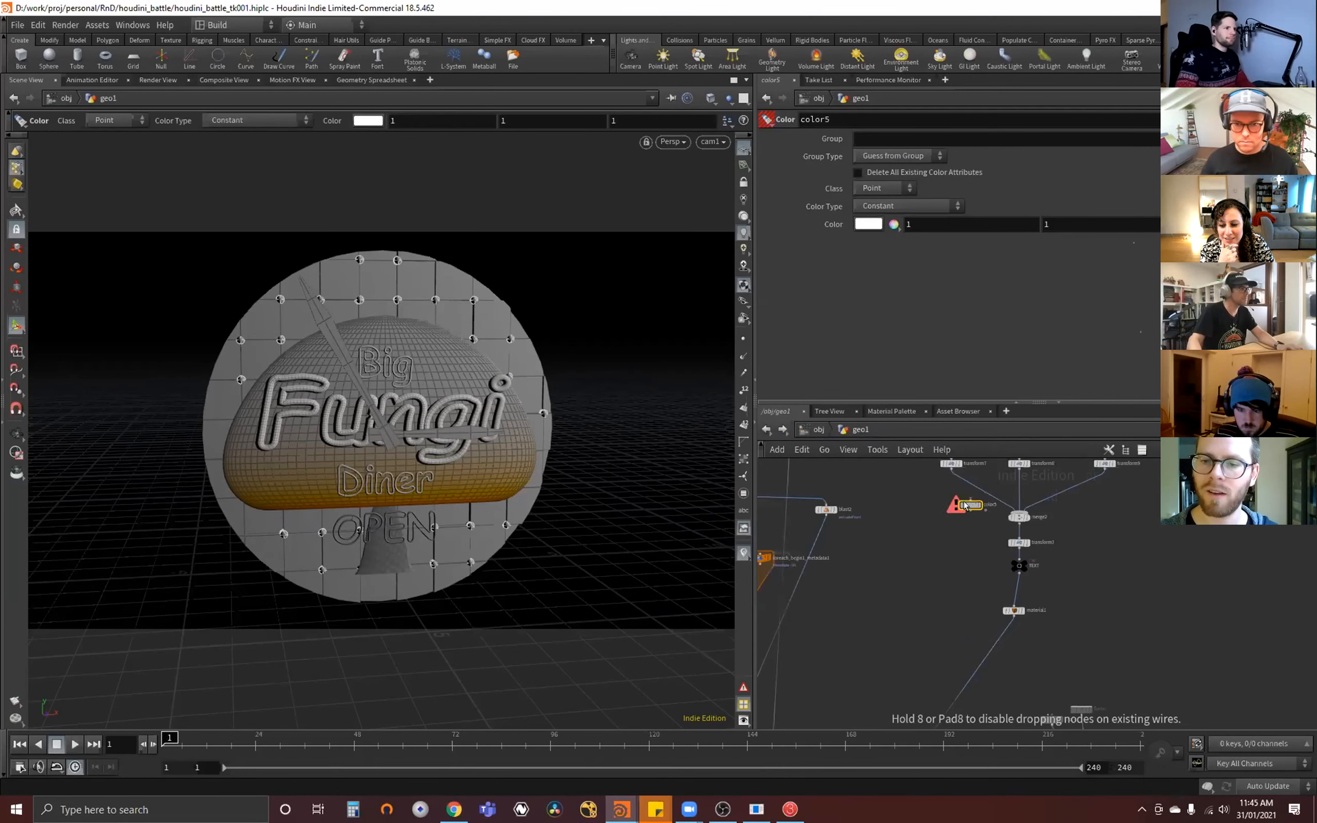
middle_click_drag(964, 505, 954, 577)
scroll(951, 577, "up", 3)
left_click(943, 575)
key("Escape")
scroll(940, 588, "down", 7)
middle_click_drag(935, 662, 979, 482)
middle_click_drag(1013, 606, 949, 615)
scroll(919, 611, "up", 7)
scroll(996, 628, "down", 2)
scroll(997, 632, "down", 5)
middle_click_drag(997, 480, 993, 694)
scroll(984, 620, "up", 7)
left_click_drag(949, 619, 973, 589)
left_click(979, 591)
- Examine the final merge and the text branches in the sign's node network
scroll(971, 631, "down", 7)
middle_click_drag(1030, 688, 1051, 520)
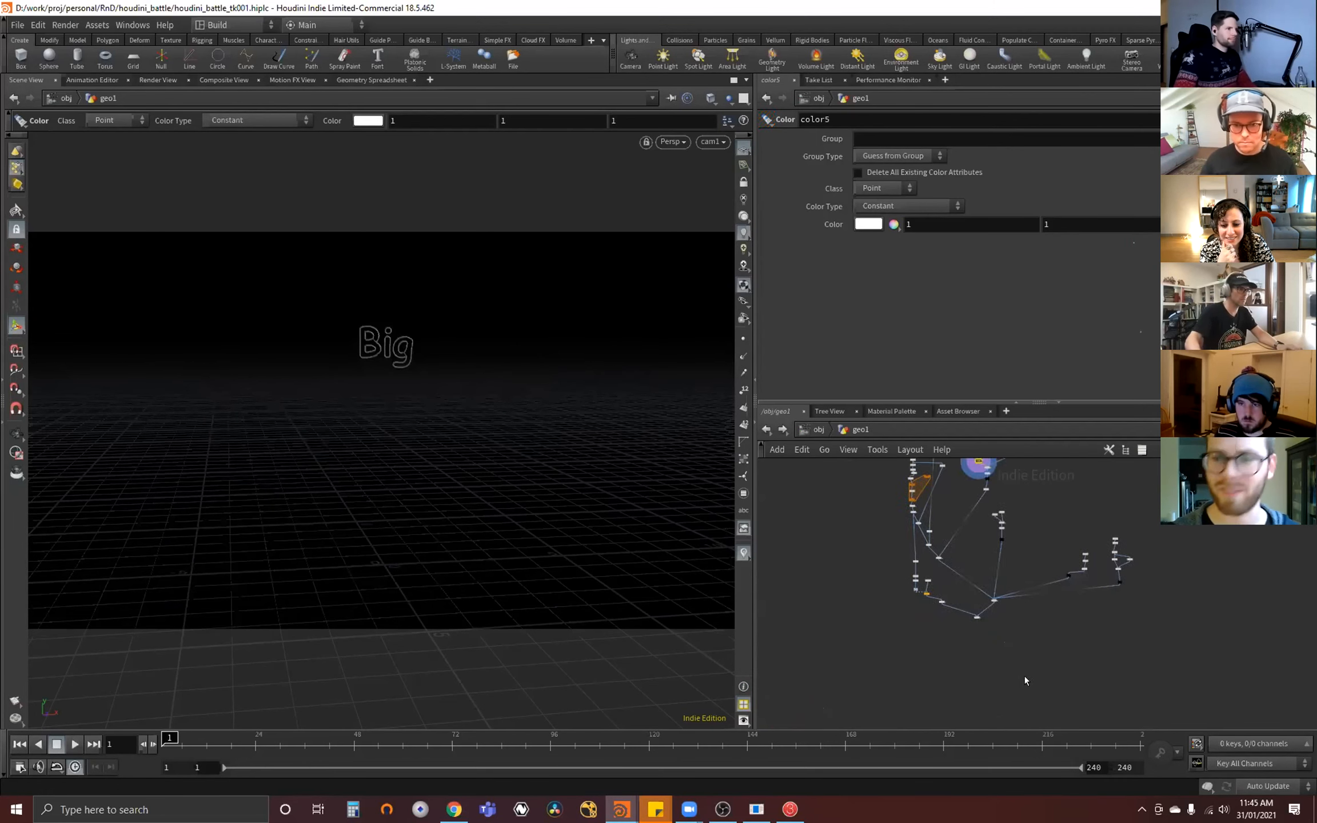
scroll(976, 626, "up", 7)
left_click(986, 581)
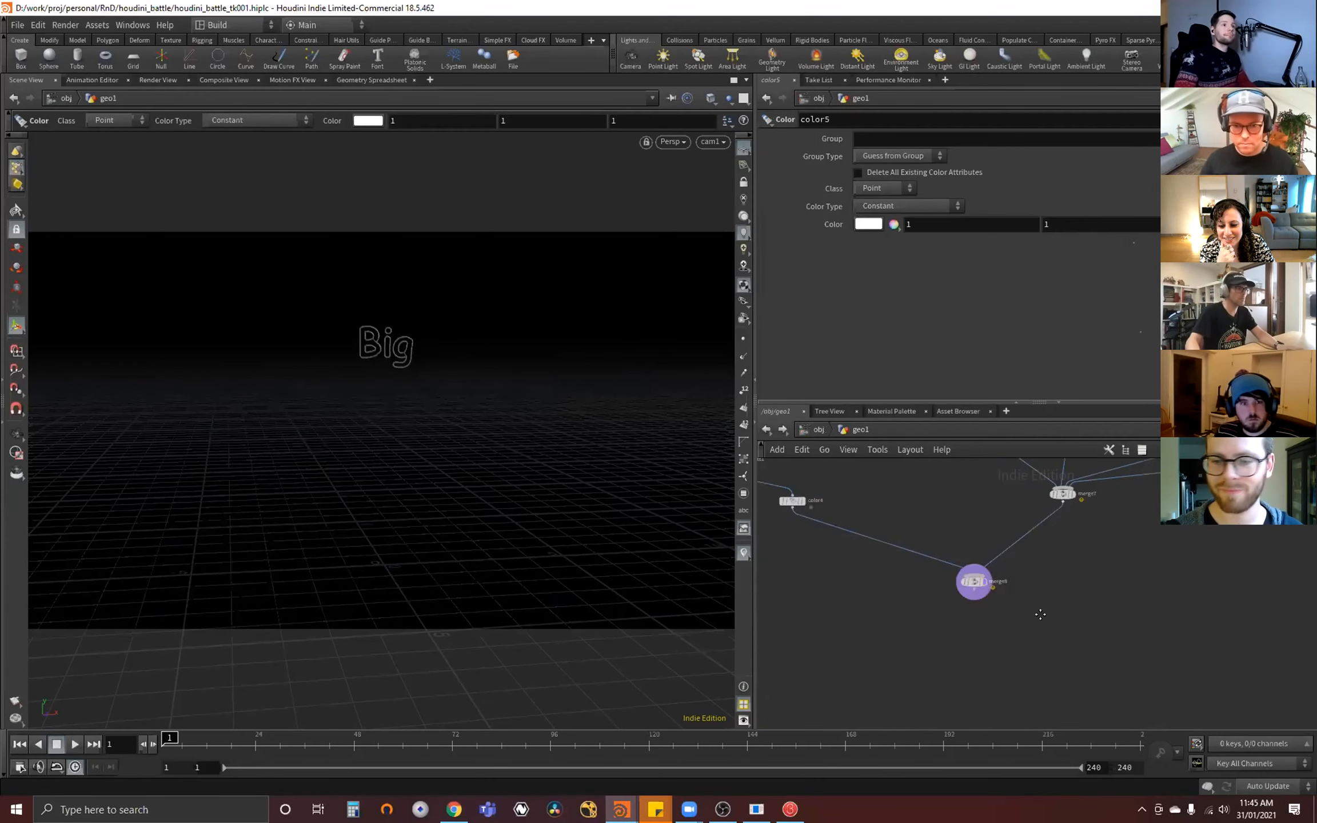
scroll(1011, 594, "down", 6)
scroll(1004, 567, "up", 4)
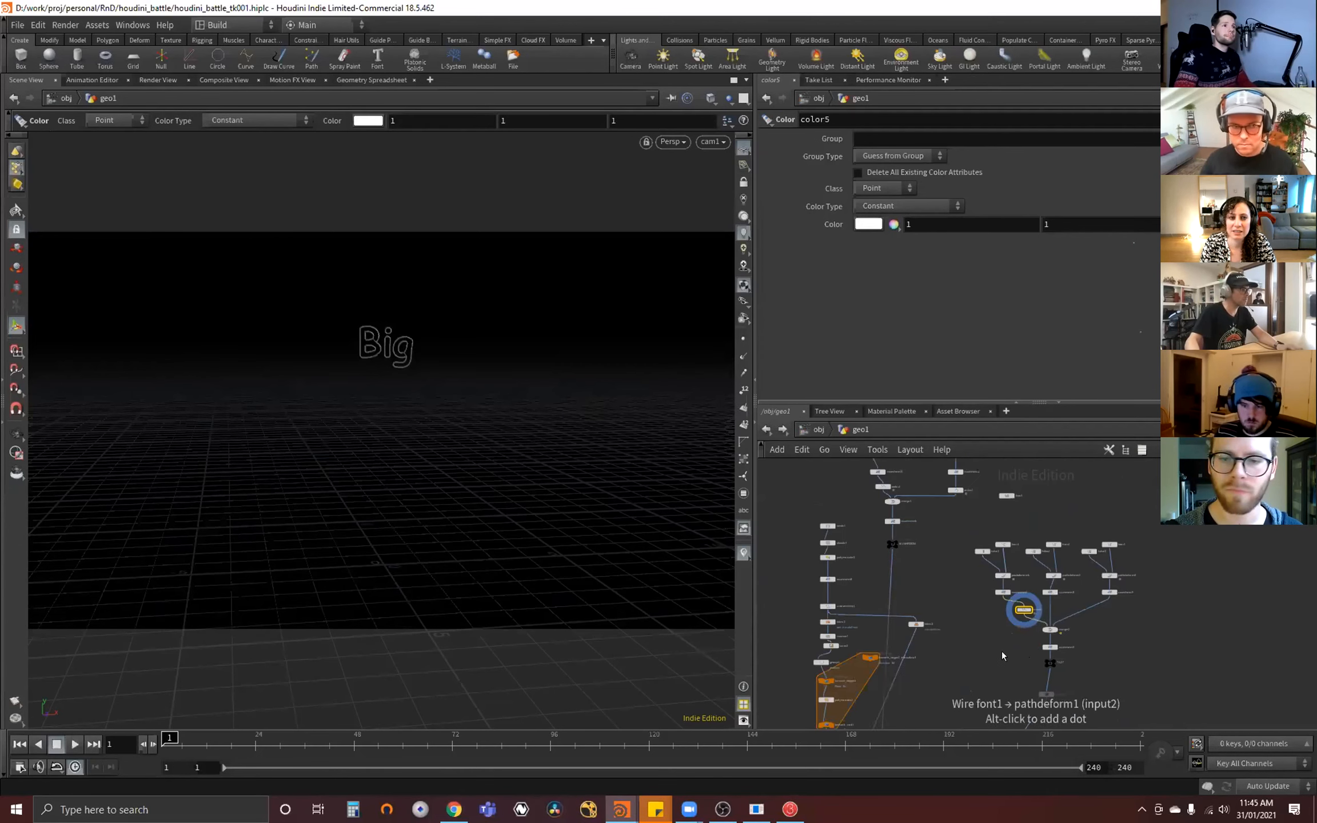
scroll(1023, 606, "up", 3)
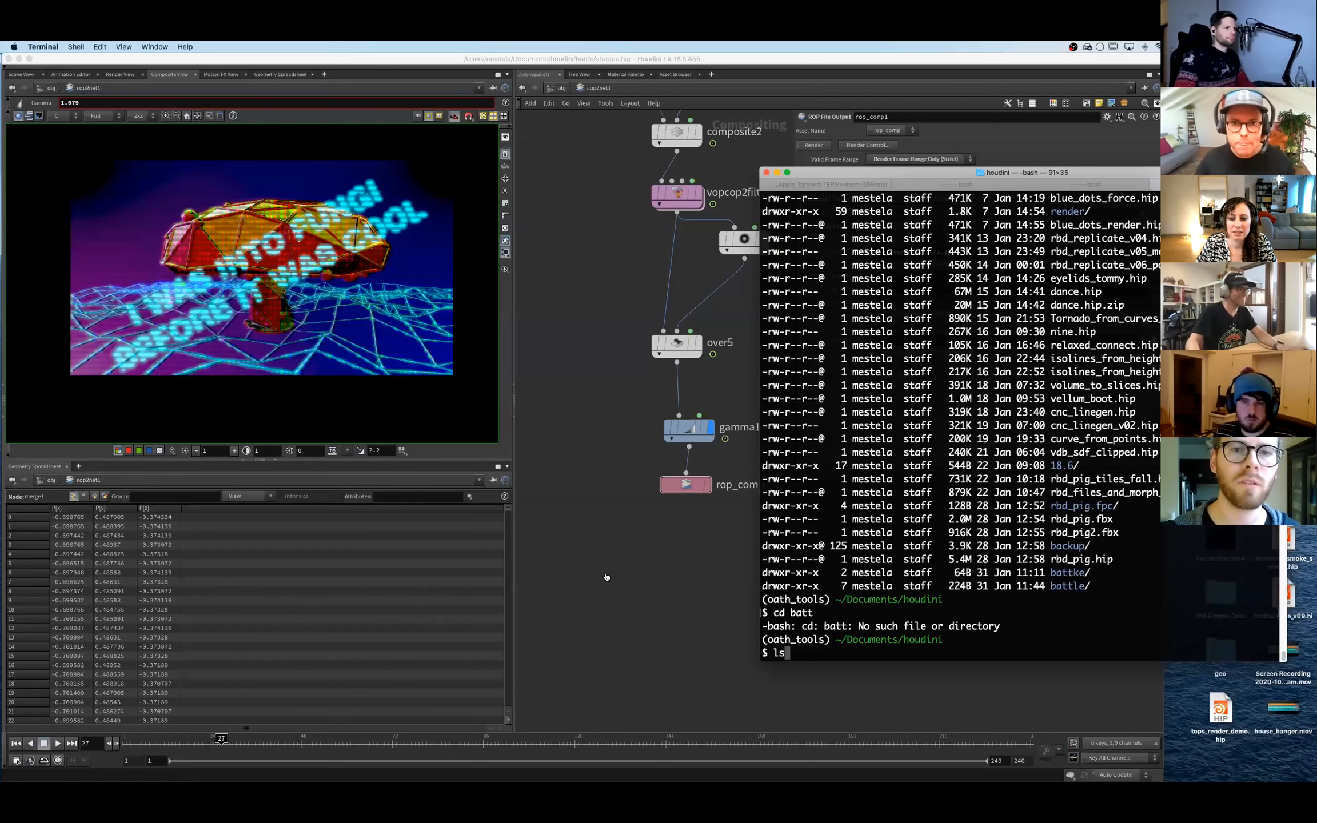
- Switch to MPlay to review the rendered fungi title sequence, and return to the compositing network
key("super+Tab")
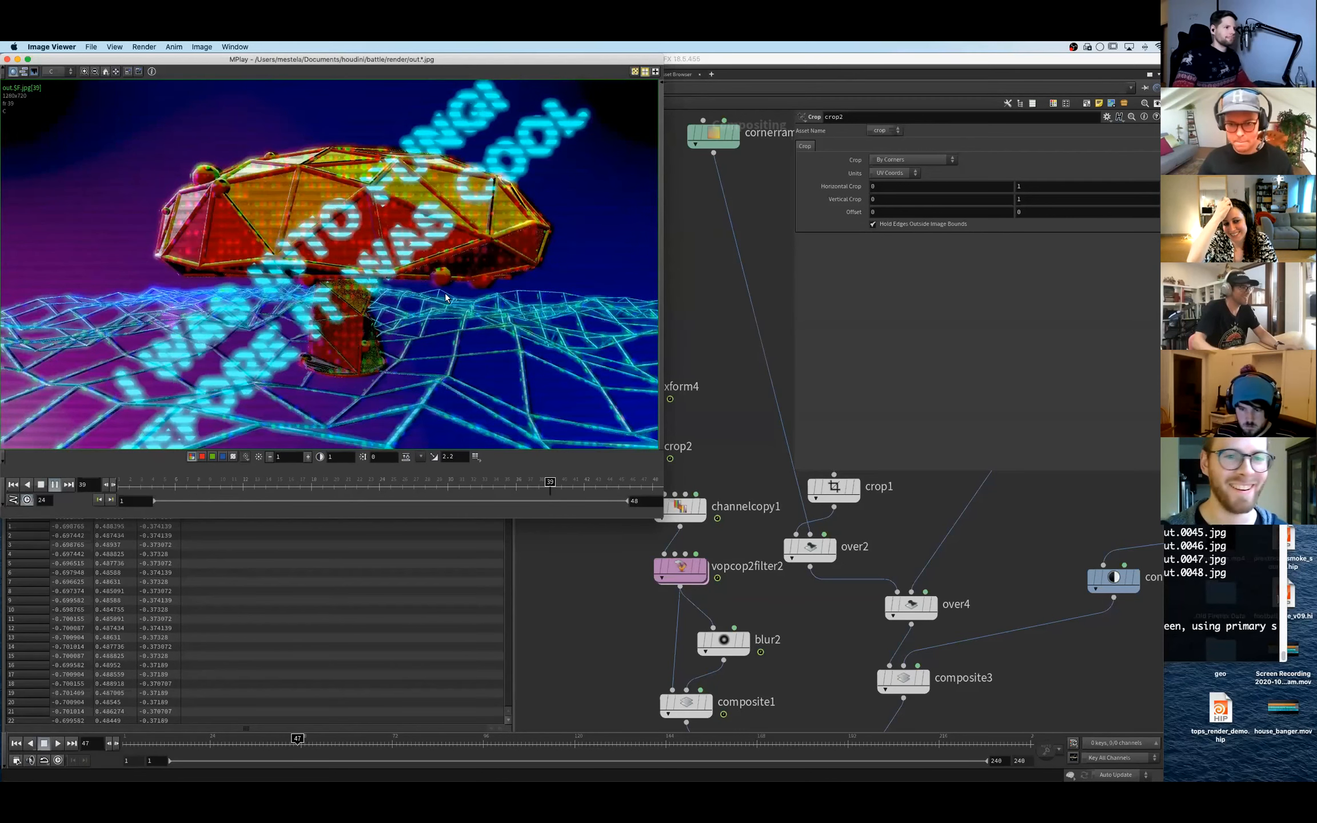
key("space")
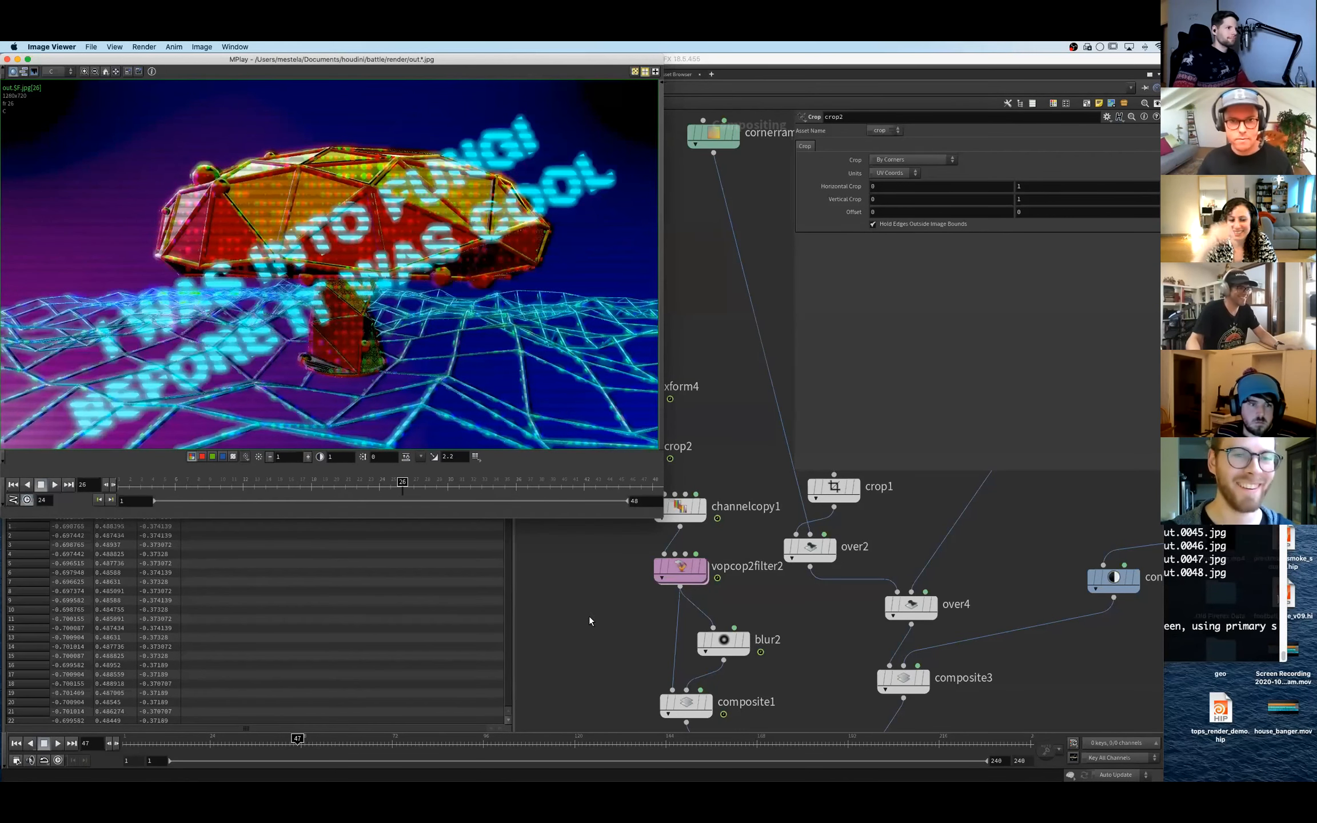
left_click(566, 628)
- Go to frame 1 and set the rotation of xform4 below the title's font1 node to $F-10
middle_click_drag(557, 685, 571, 286)
middle_click_drag(691, 322, 637, 475)
middle_click_drag(554, 255, 565, 356)
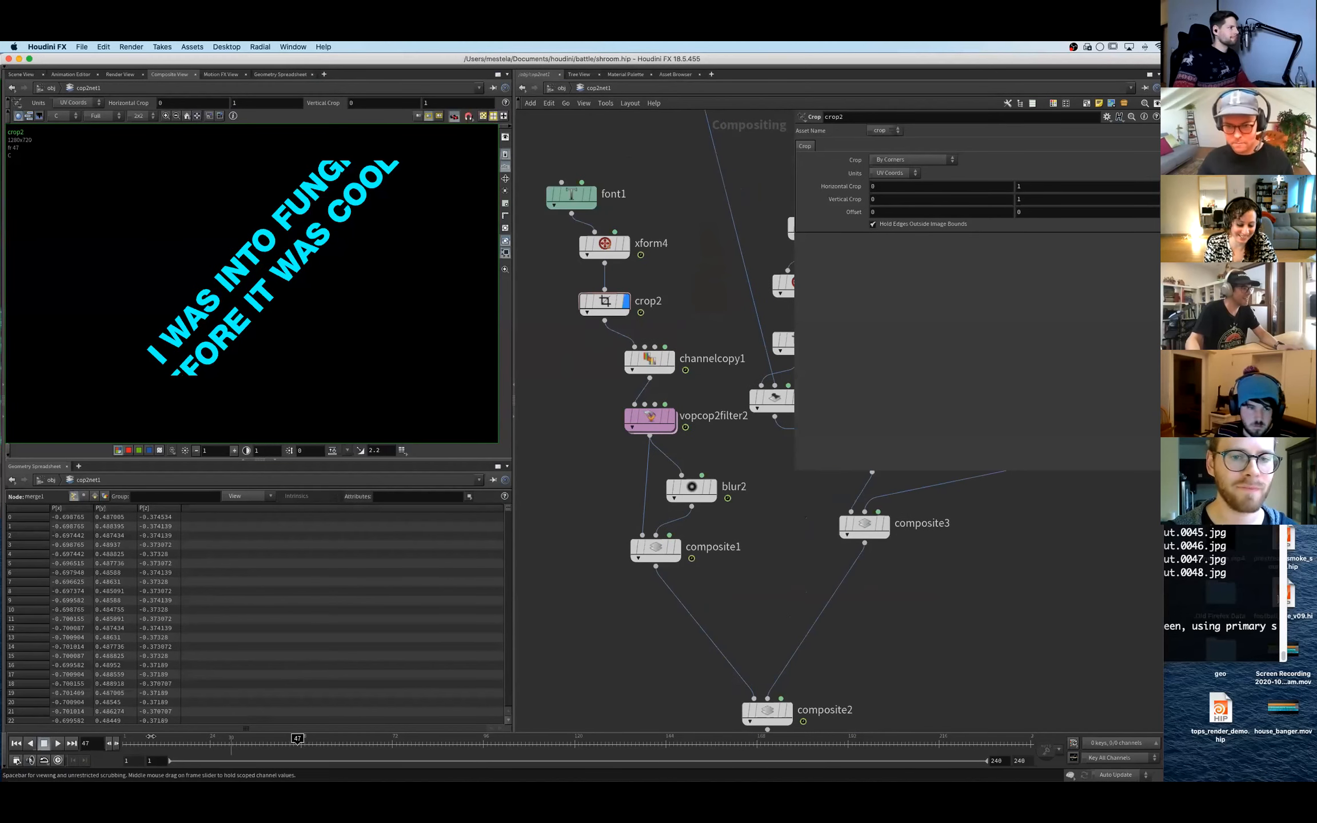
left_click_drag(234, 743, 101, 727)
left_click(572, 195)
left_click(603, 246)
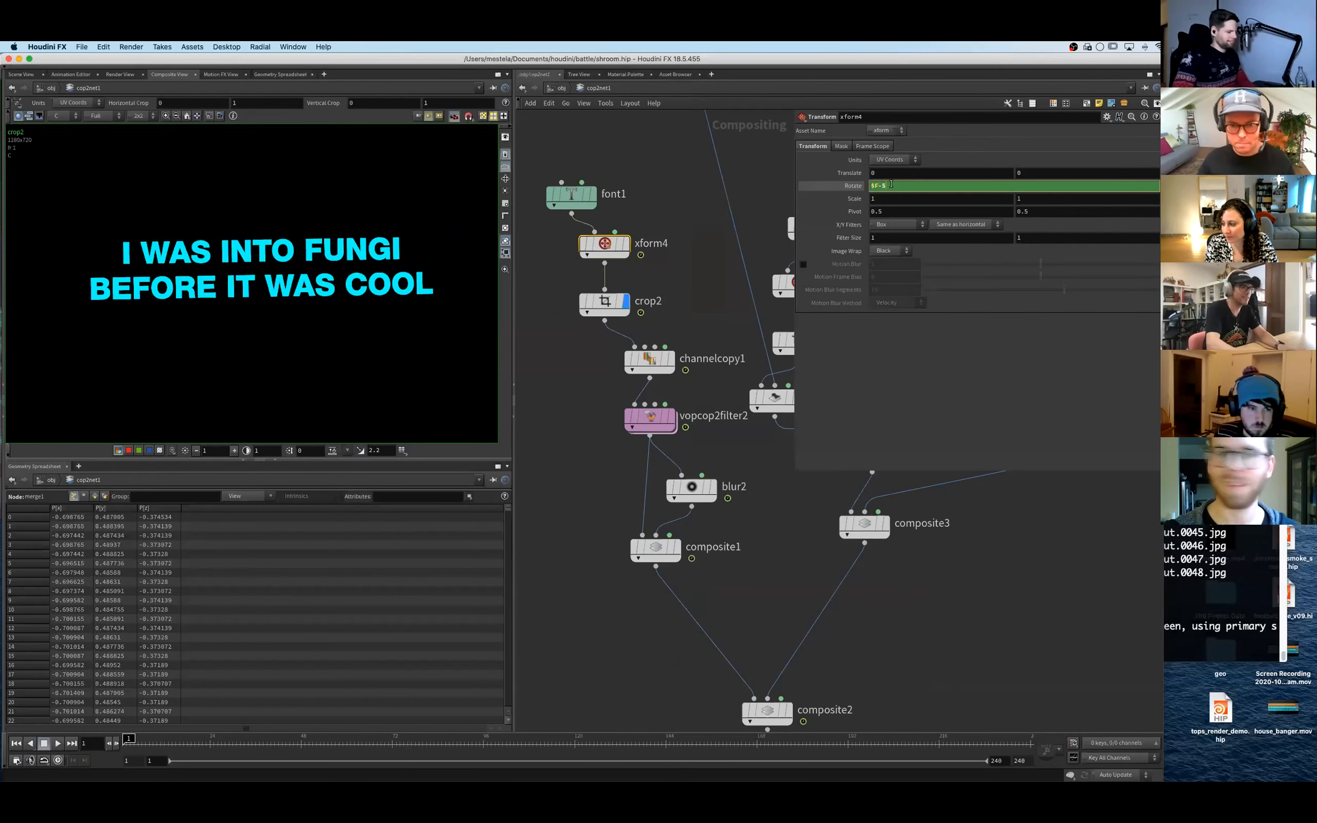
key("Return")
type("0")
key("Return")
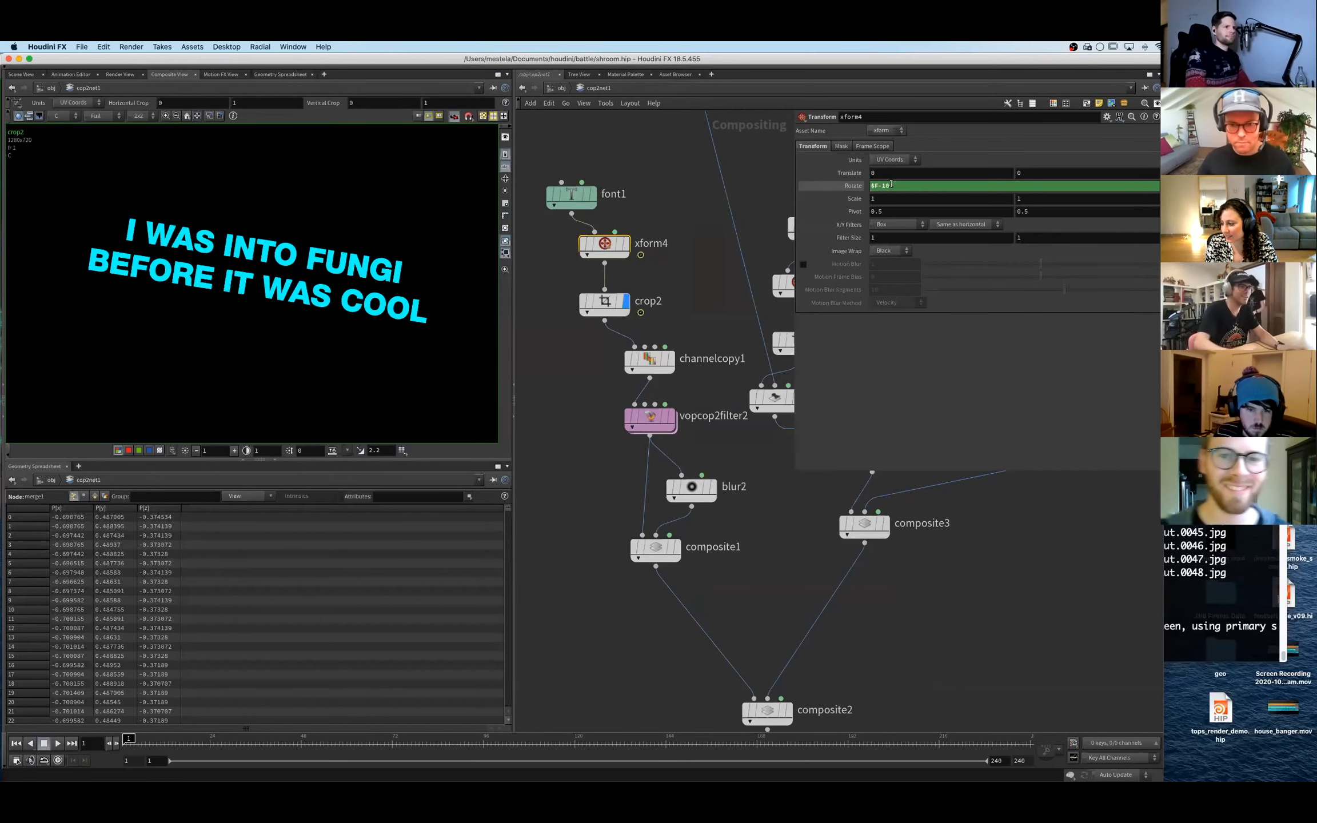
- Set the rotation of xform4 to $F-20, preview frame 48, and limit the playback range to end at frame 48
left_click(893, 184)
key("BackSpace")
key("BackSpace")
type("20")
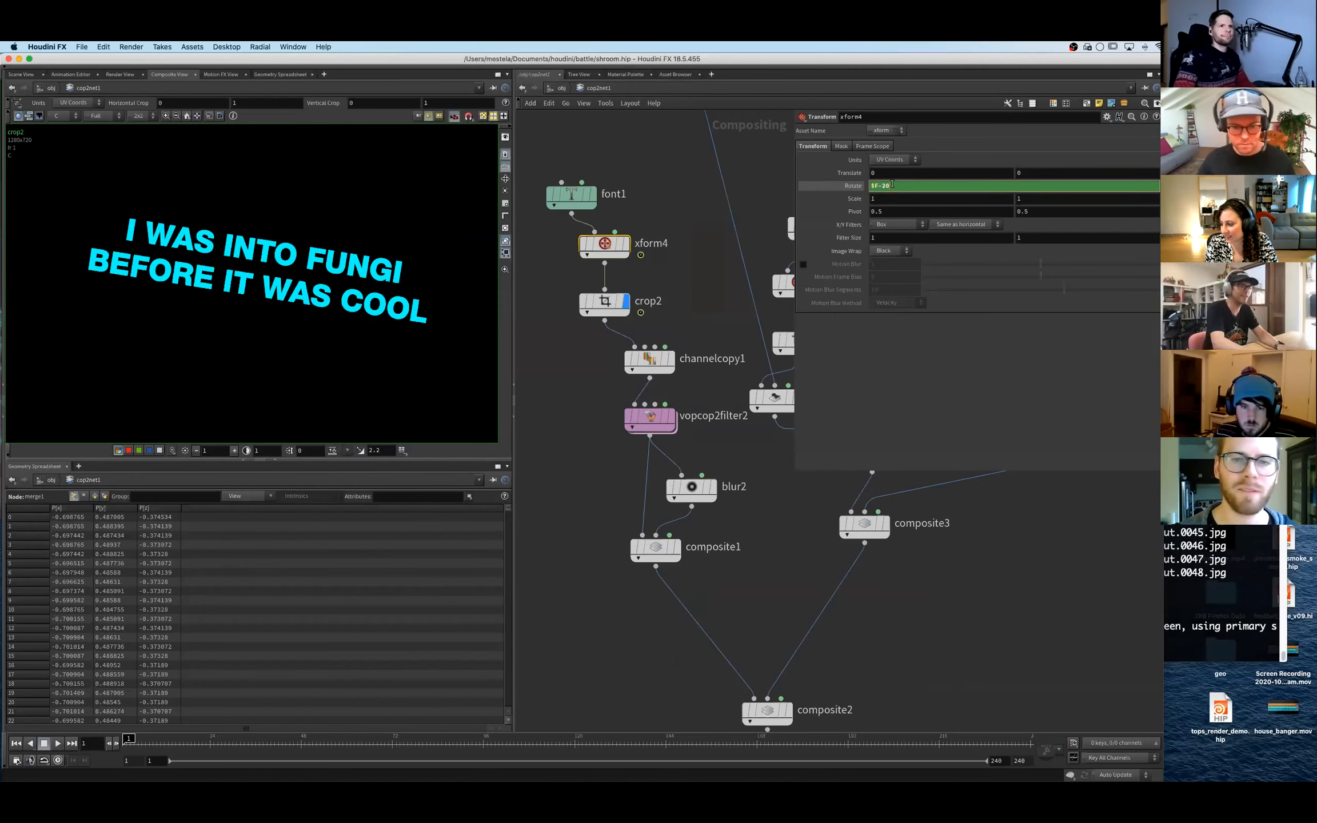
key("Return")
left_click_drag(129, 739, 309, 739)
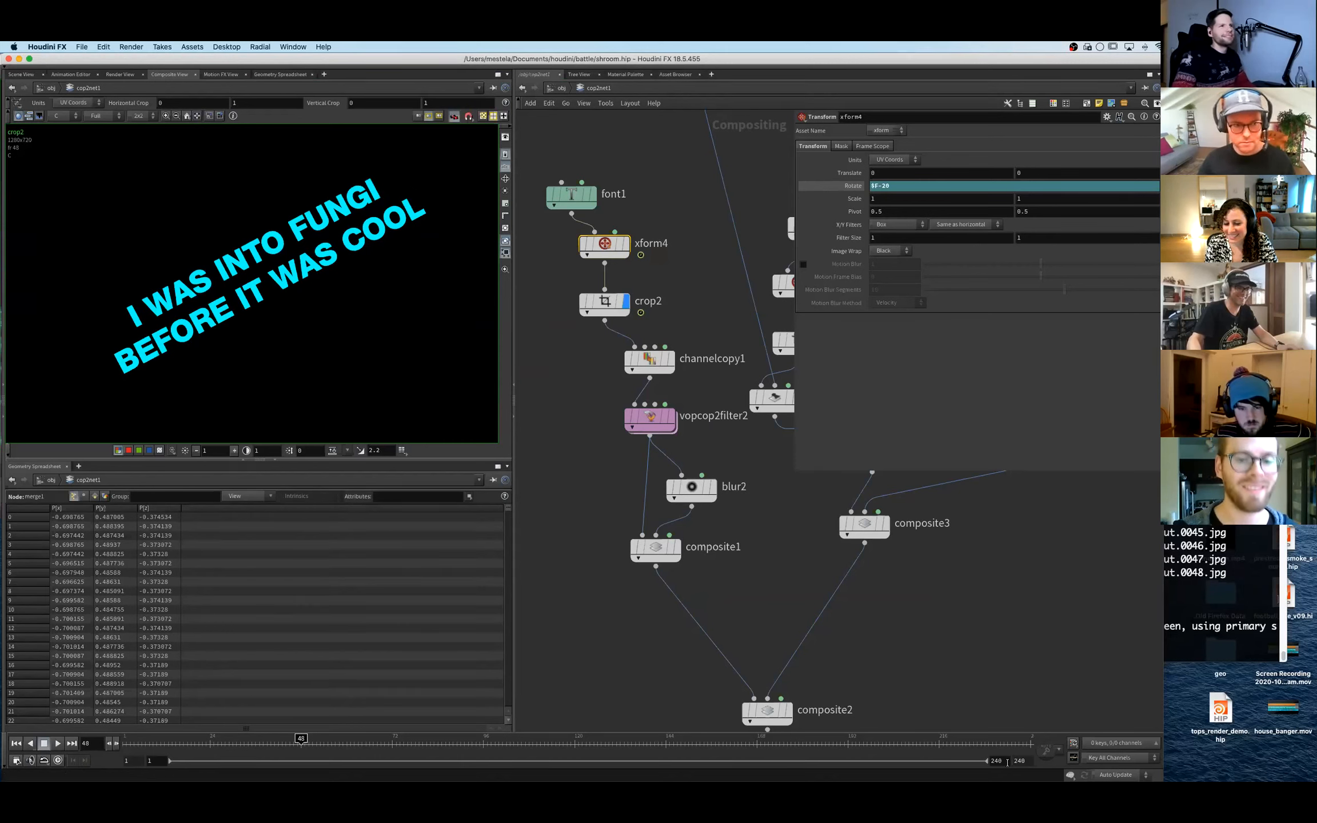
key("Return")
- Display the gamma1 result and select the rop_comp1 output node to render frames 1 to 48
middle_click_drag(615, 689, 600, 417)
middle_click_drag(674, 601, 660, 393)
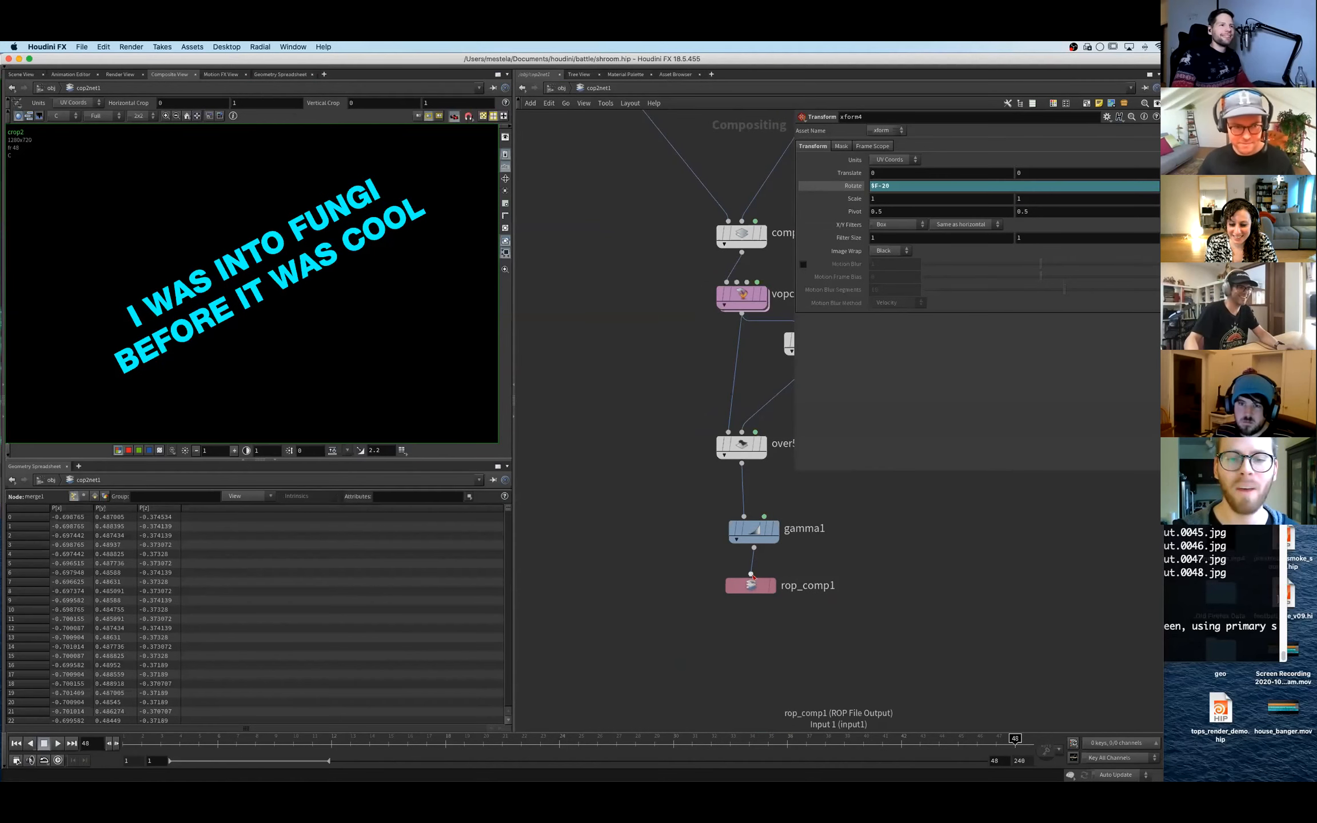
left_click(752, 580)
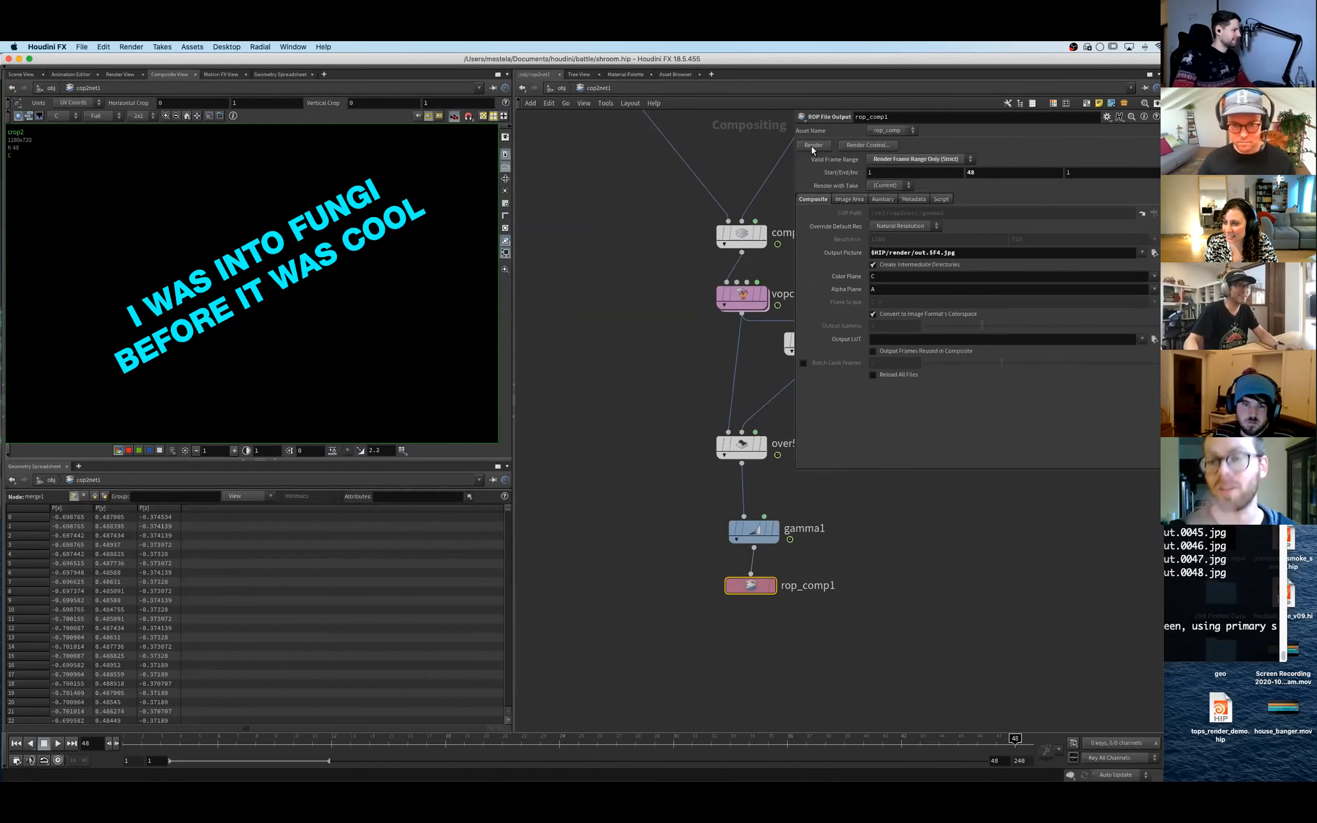
left_click(752, 530)
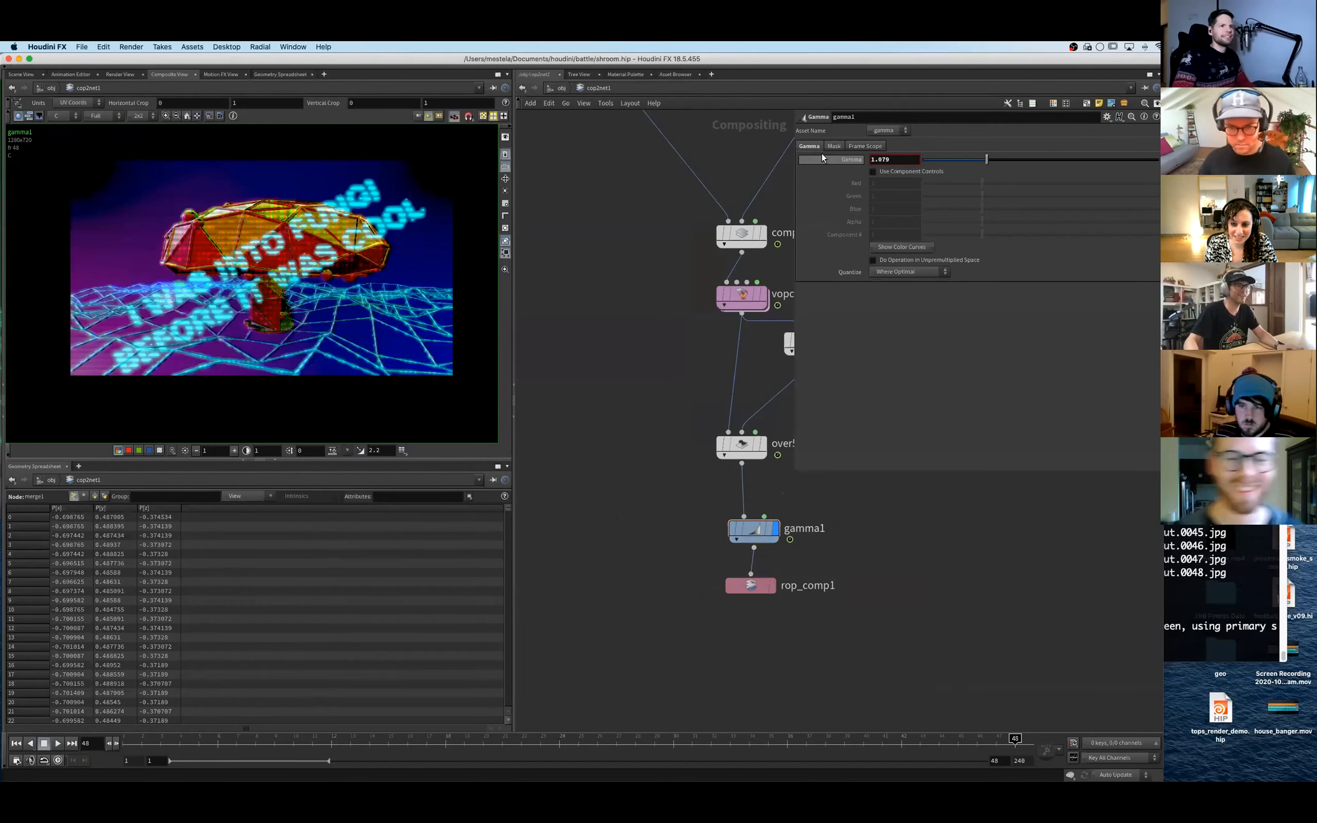
left_click(746, 582)
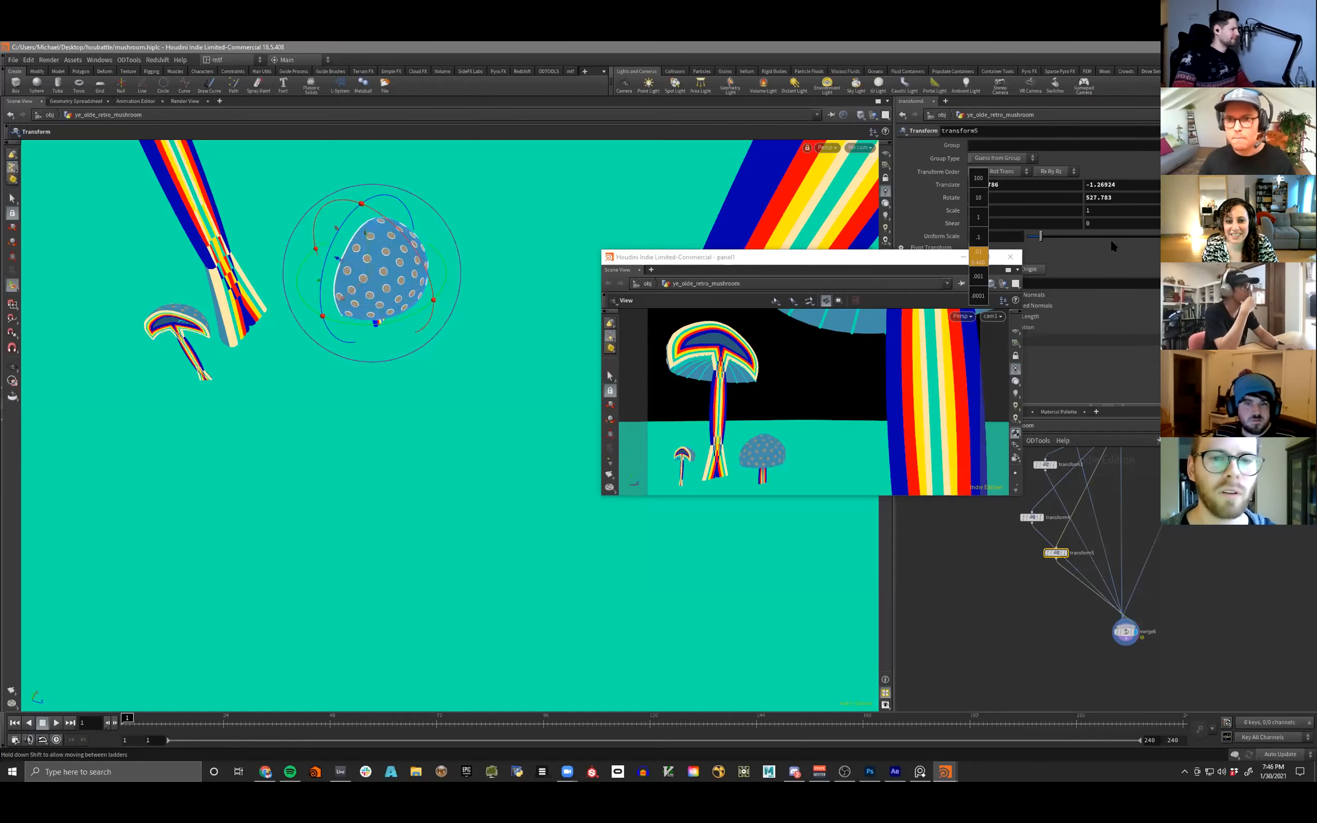
- In the retro mushroom scene, set transform5's uniform scale to 0.449 and lower the dotted mushroom to about -1.08 in Y
middle_click_drag(1110, 238, 1145, 238)
mouse_move(437, 245)
left_mouse_down("alt")
mouse_move(421, 249)
mouse_move(419, 318)
mouse_move(415, 192)
mouse_move(415, 234)
left_mouse_up("alt")
middle_click_drag(1013, 235, 1017, 235)
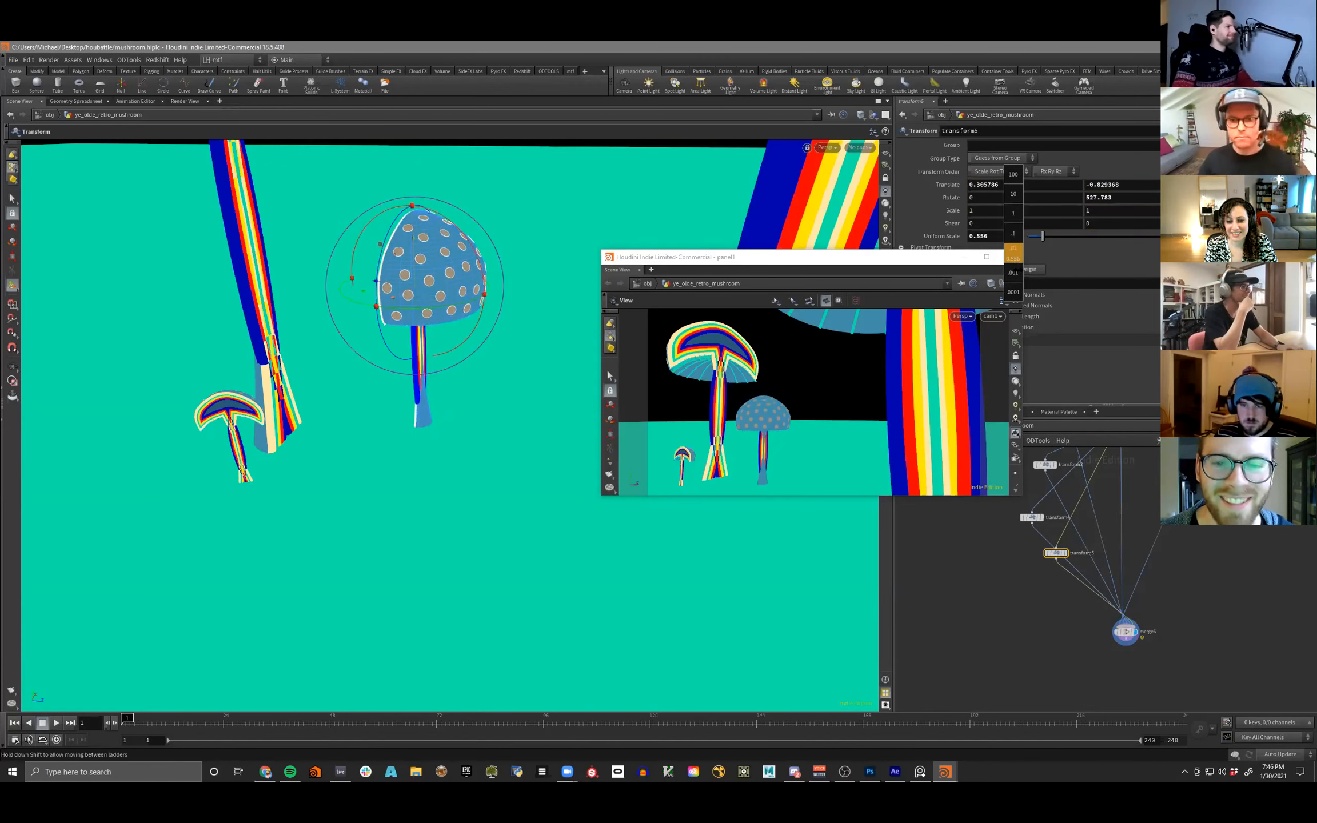
middle_click_drag(946, 272, 901, 239)
left_click_drag(410, 240, 418, 310)
left_click_drag(398, 370, 423, 392, "alt")
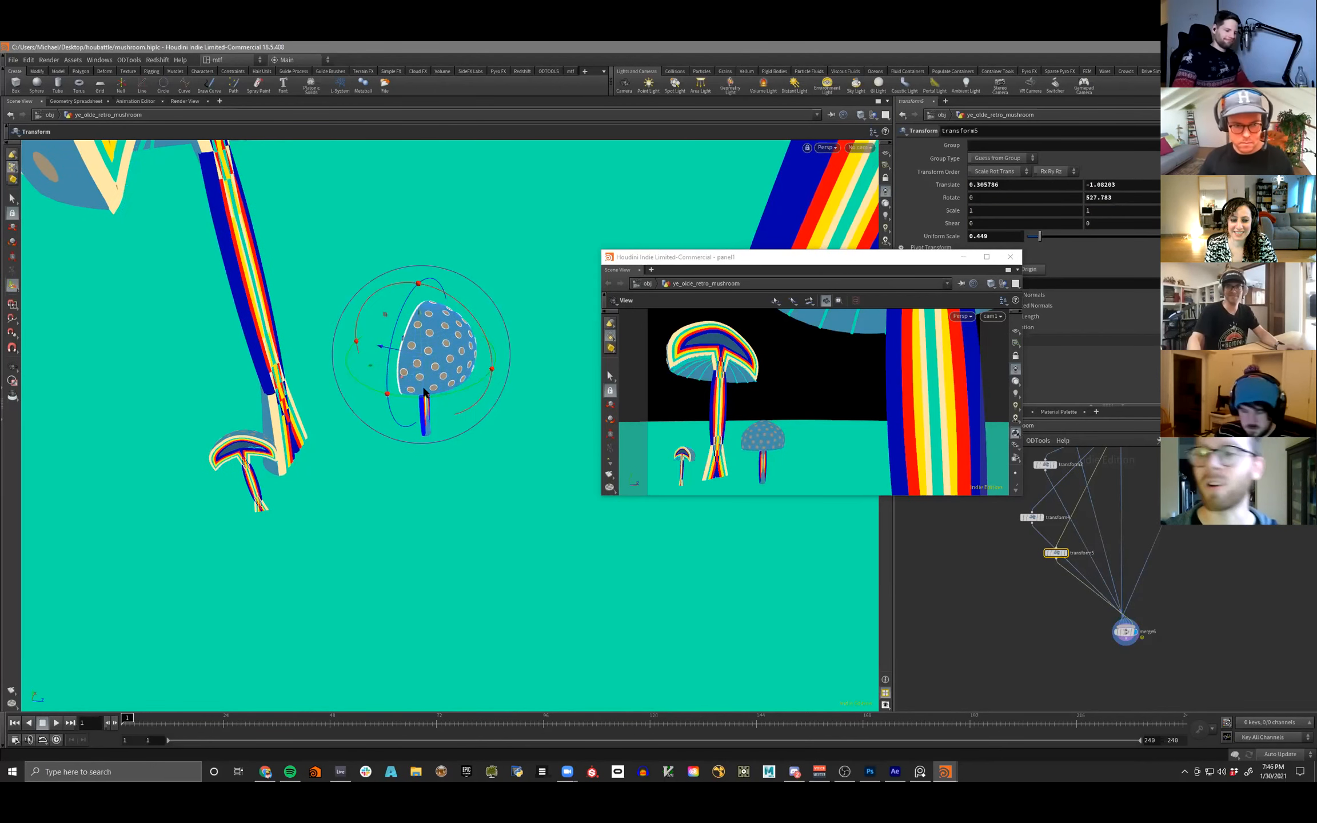
- Move the dotted mushroom towards the tall stem, to about 0.2 in X, and tilt it about -14.7 degrees around X
left_click_drag(335, 372, 246, 375)
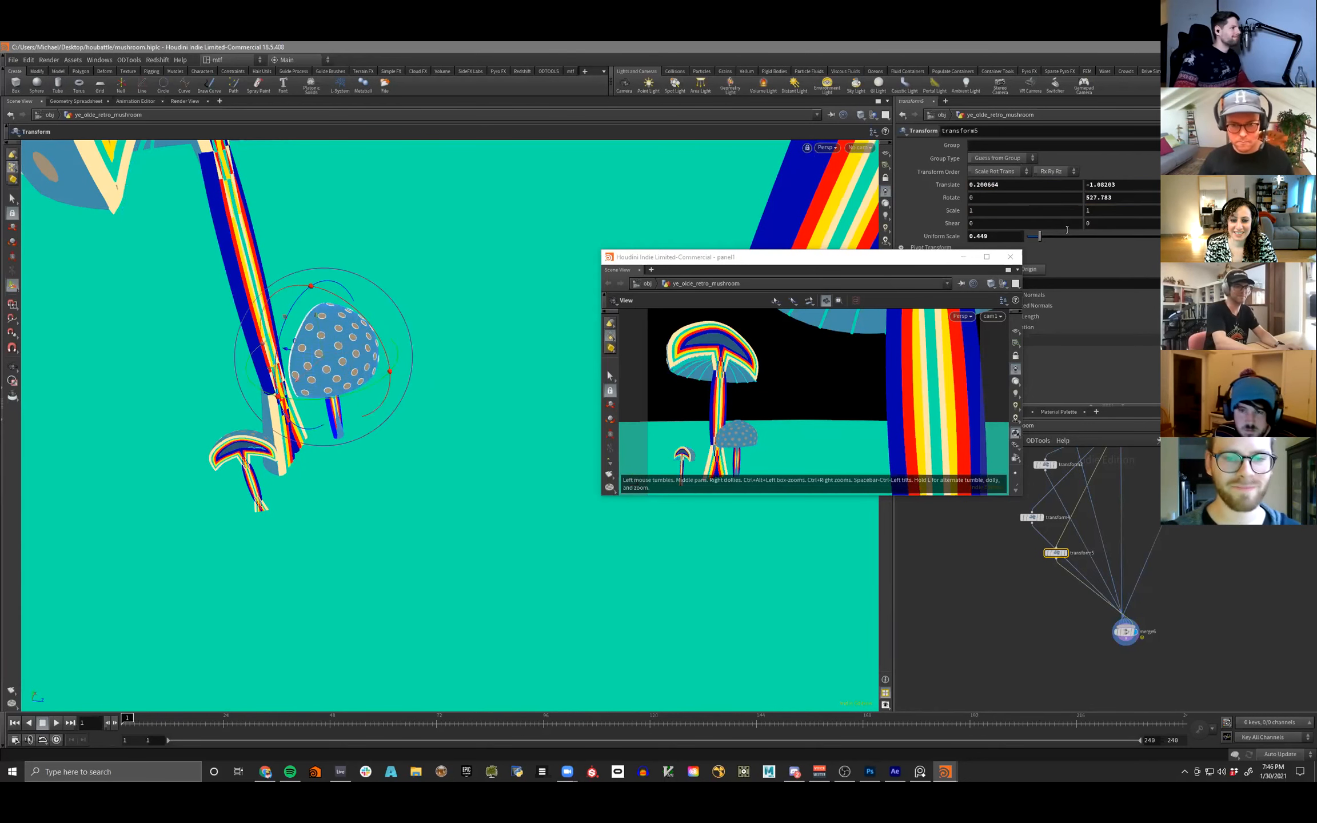
left_click_drag(349, 307, 313, 307)
left_click_drag(301, 323, 313, 411)
key("w")
key("w")
key("e")
key("Escape")
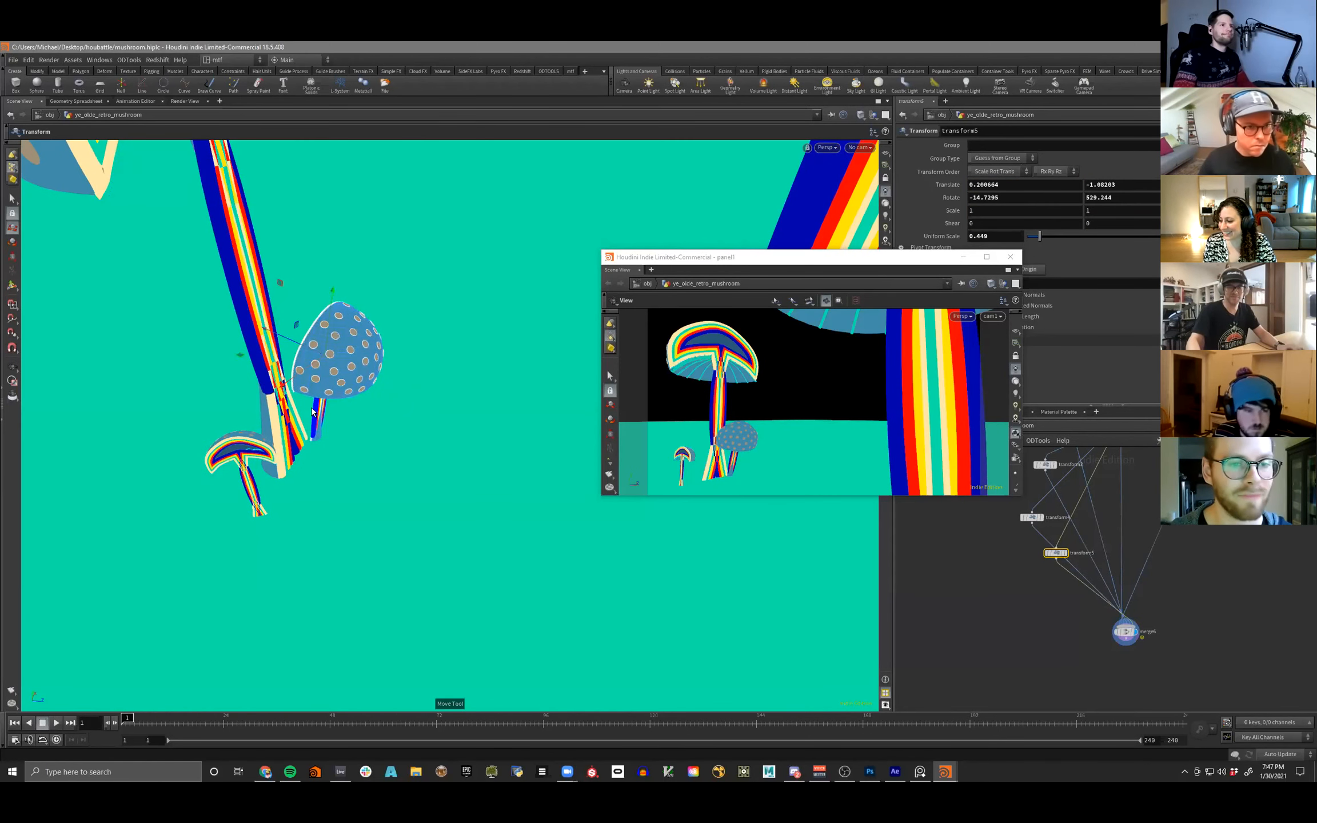
- Reposition the dotted mushroom at about 0.32 in X and -1.14 in Y, and rotate it to about 1.6 degrees around X
left_click_drag(240, 364, 294, 361)
key("Return")
scroll(297, 400, "up", 5)
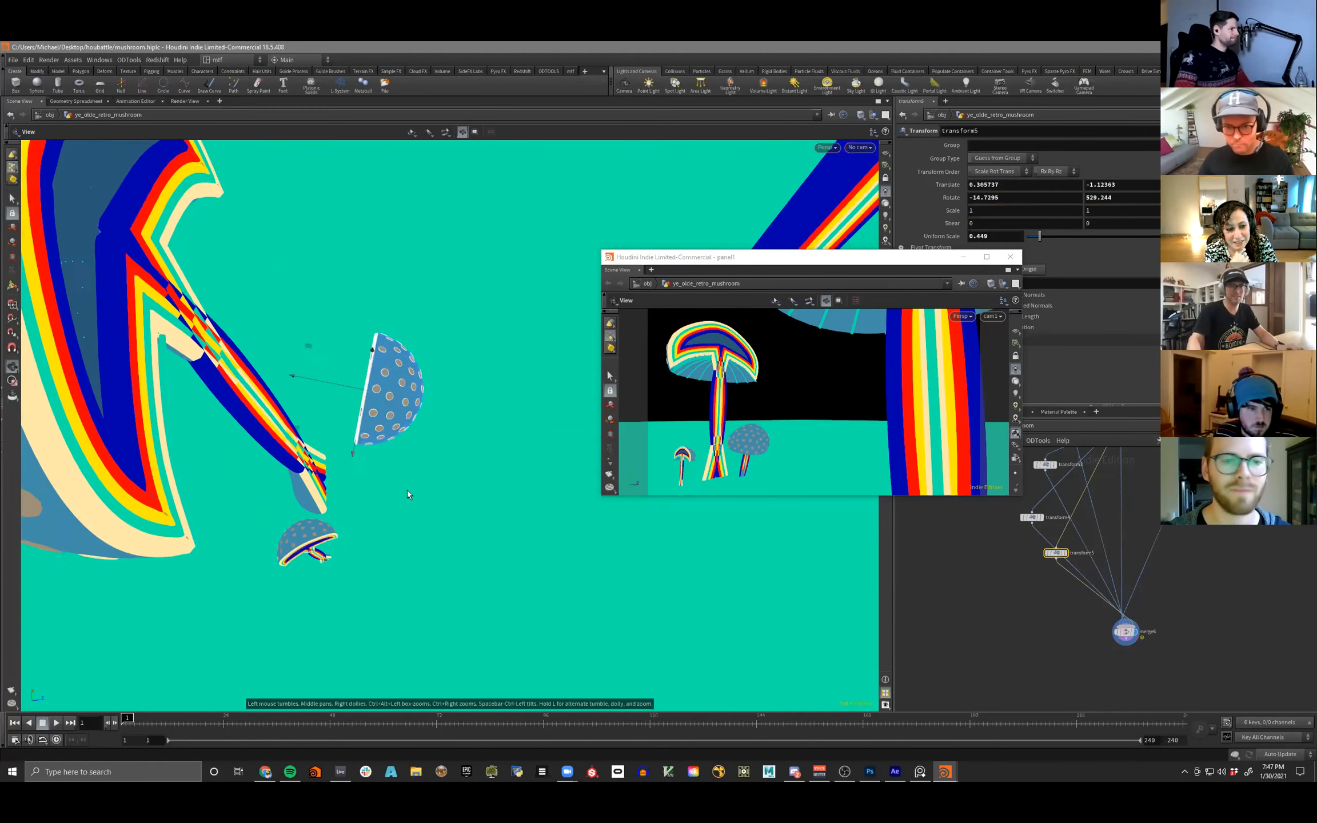
left_click_drag(308, 434, 320, 443)
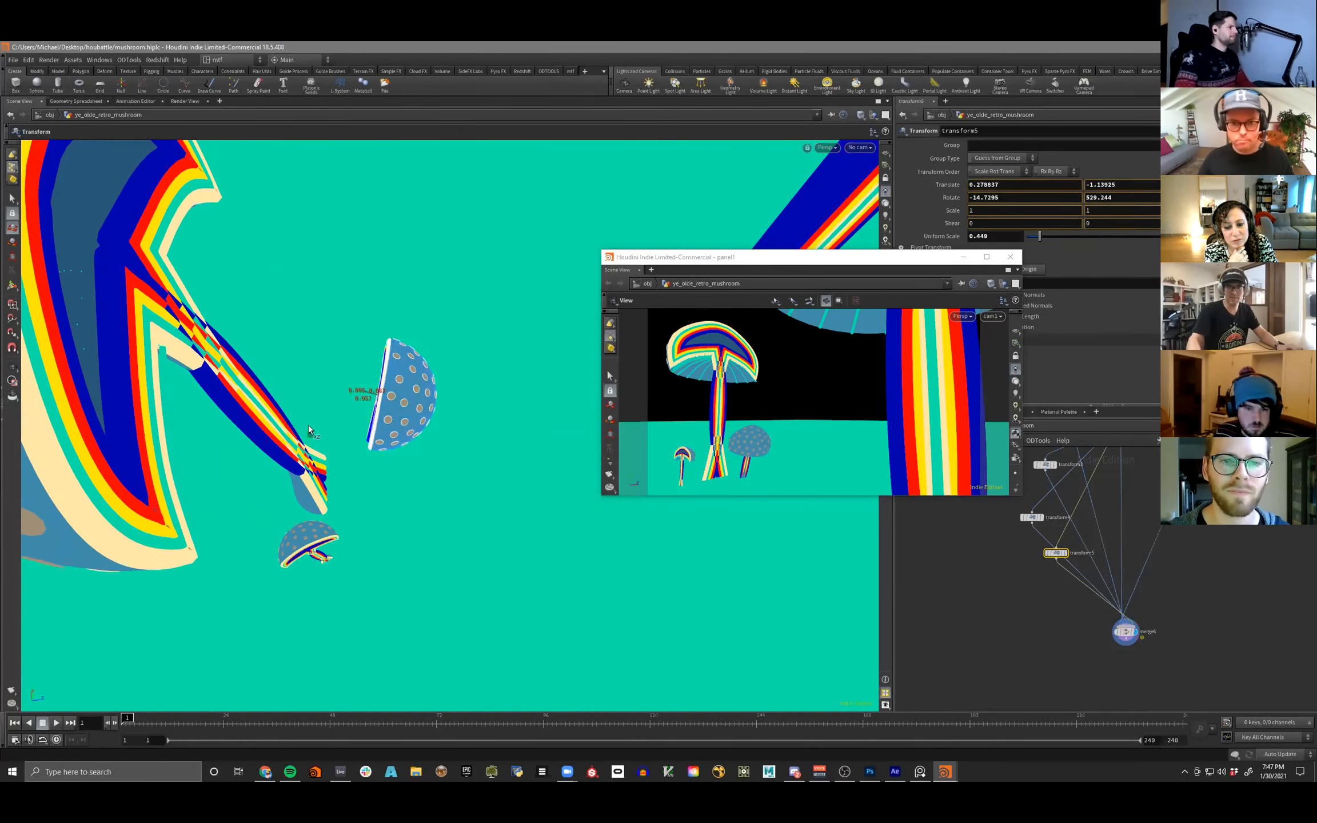
left_click_drag(492, 308, 394, 320, "alt")
key("r")
key("Escape")
left_click_drag(486, 457, 377, 366)
key("r")
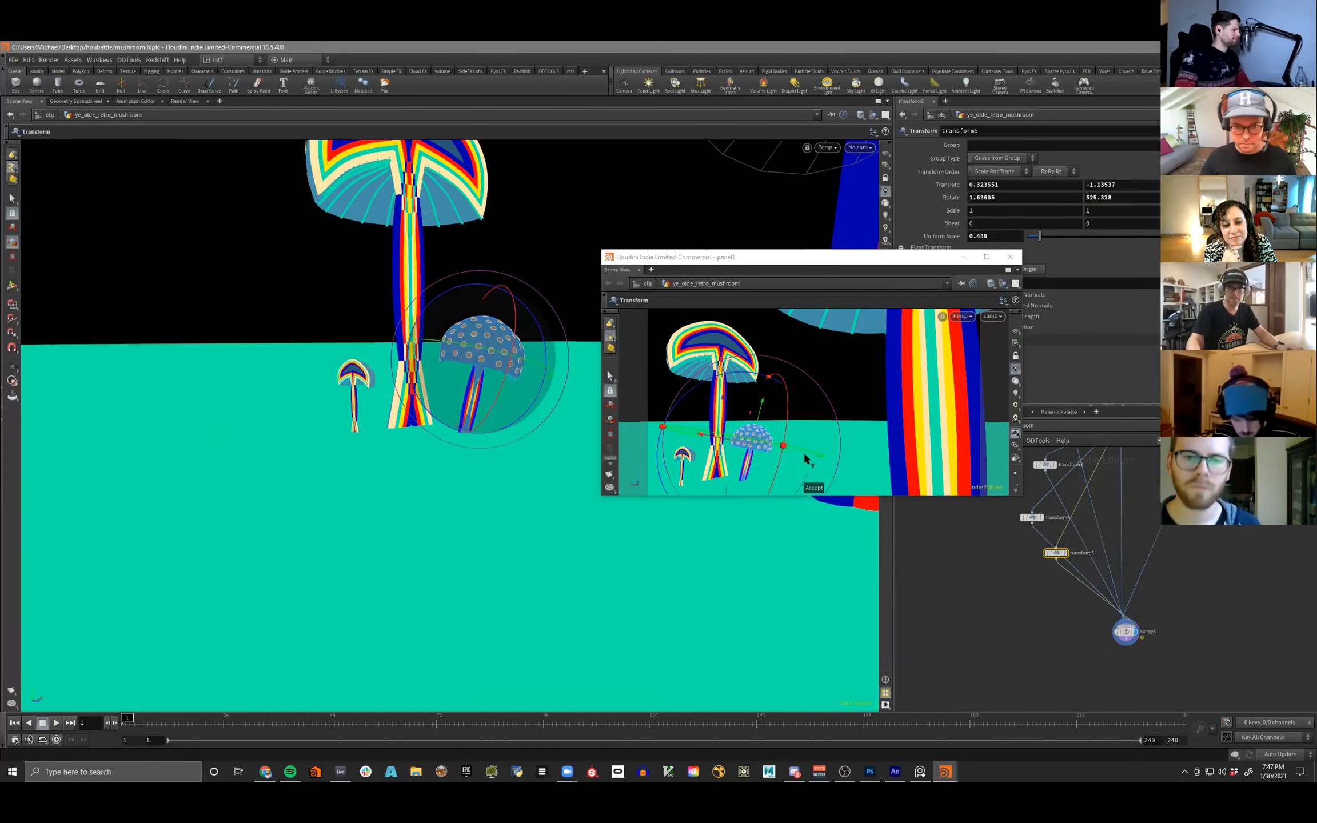
- Align the transform handle to the viewport in the camera preview and move the dotted mushroom to about 0.23 in X
left_click(796, 459)
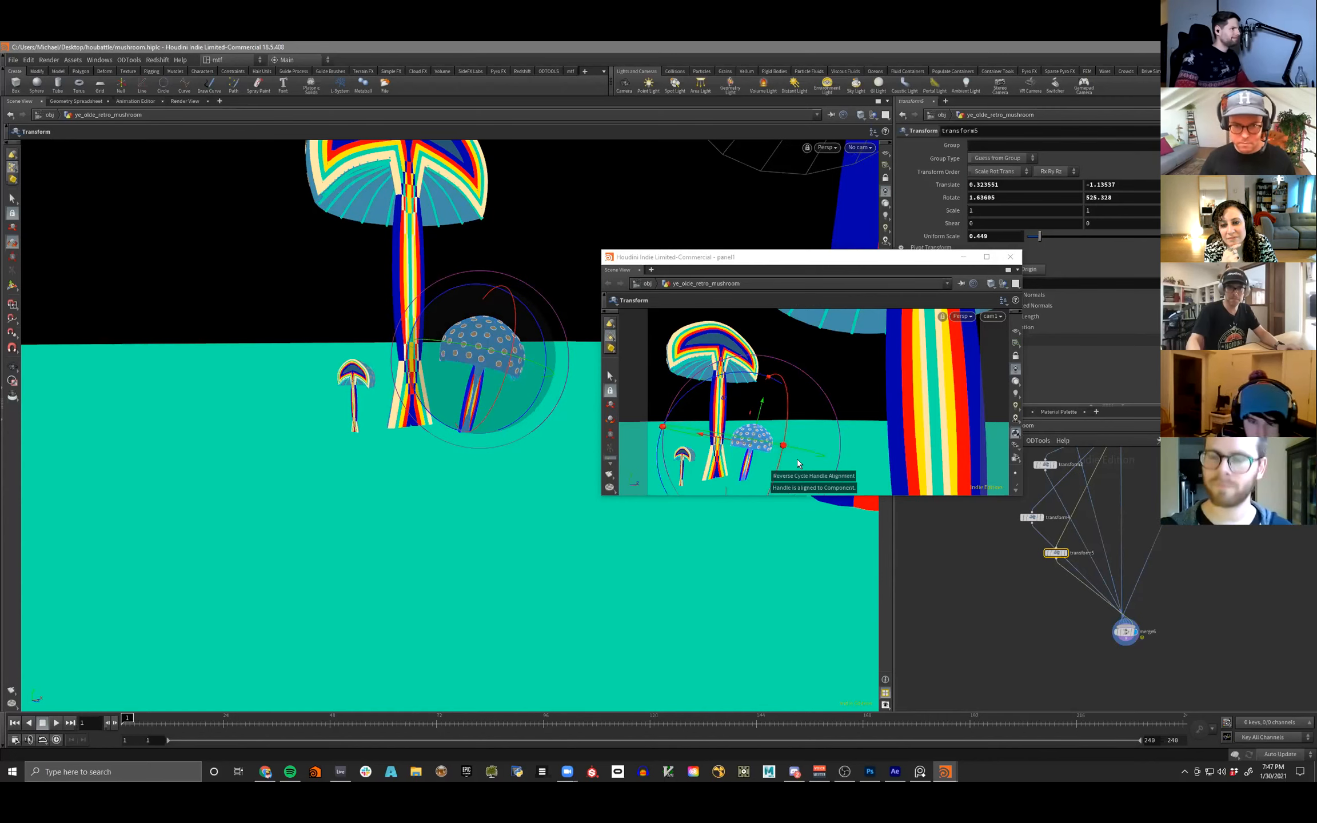
left_click(797, 459)
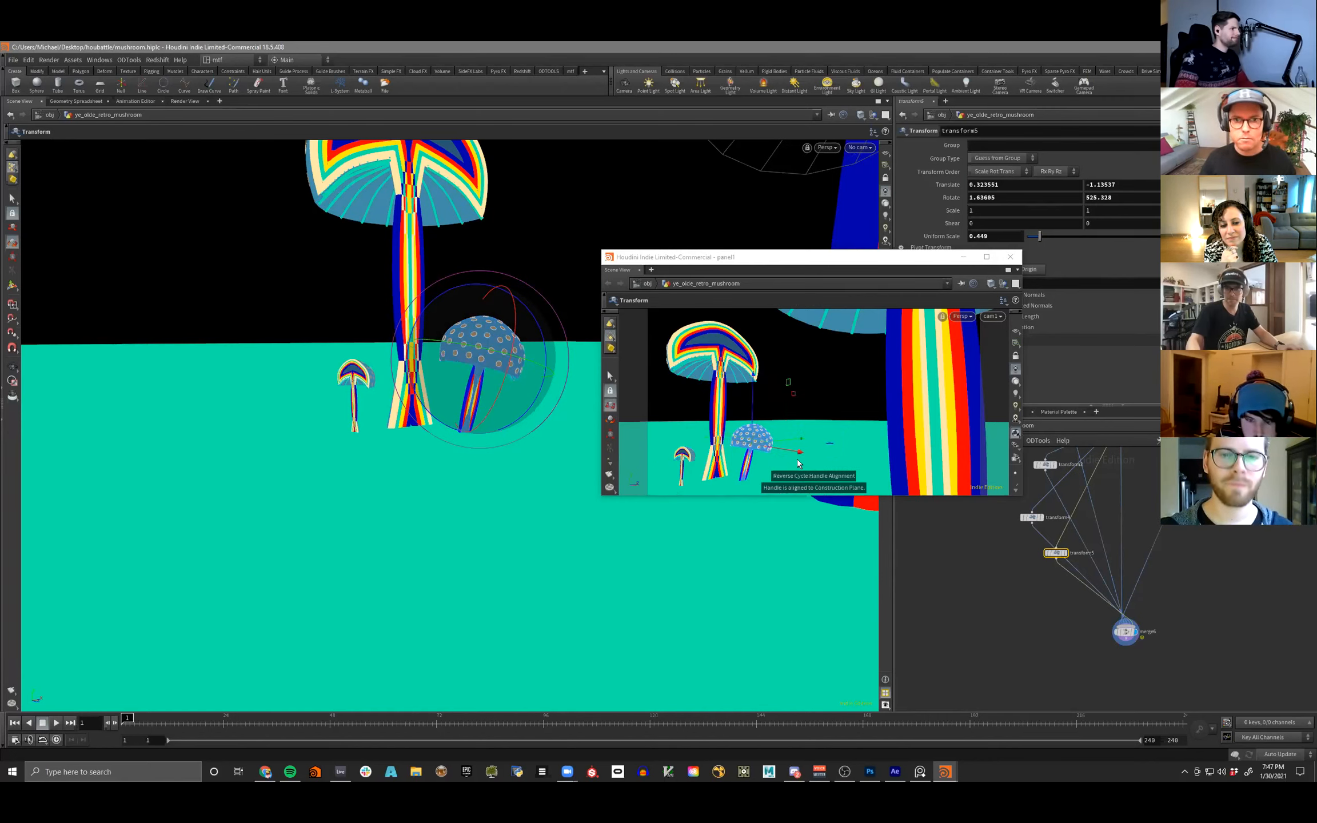
key("shift+y")
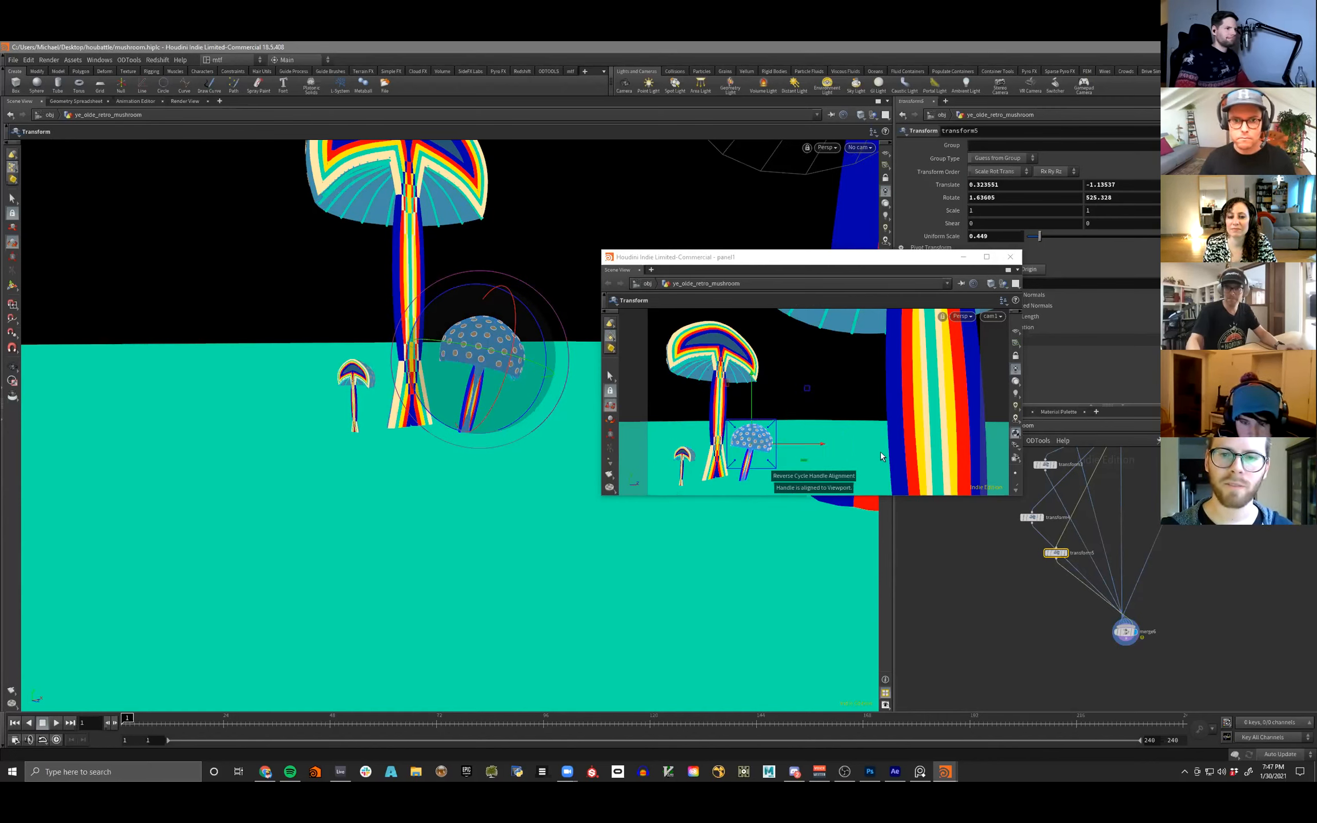
key("shift+y")
key("shift+y")
left_click(819, 441)
left_click_drag(819, 442, 811, 442)
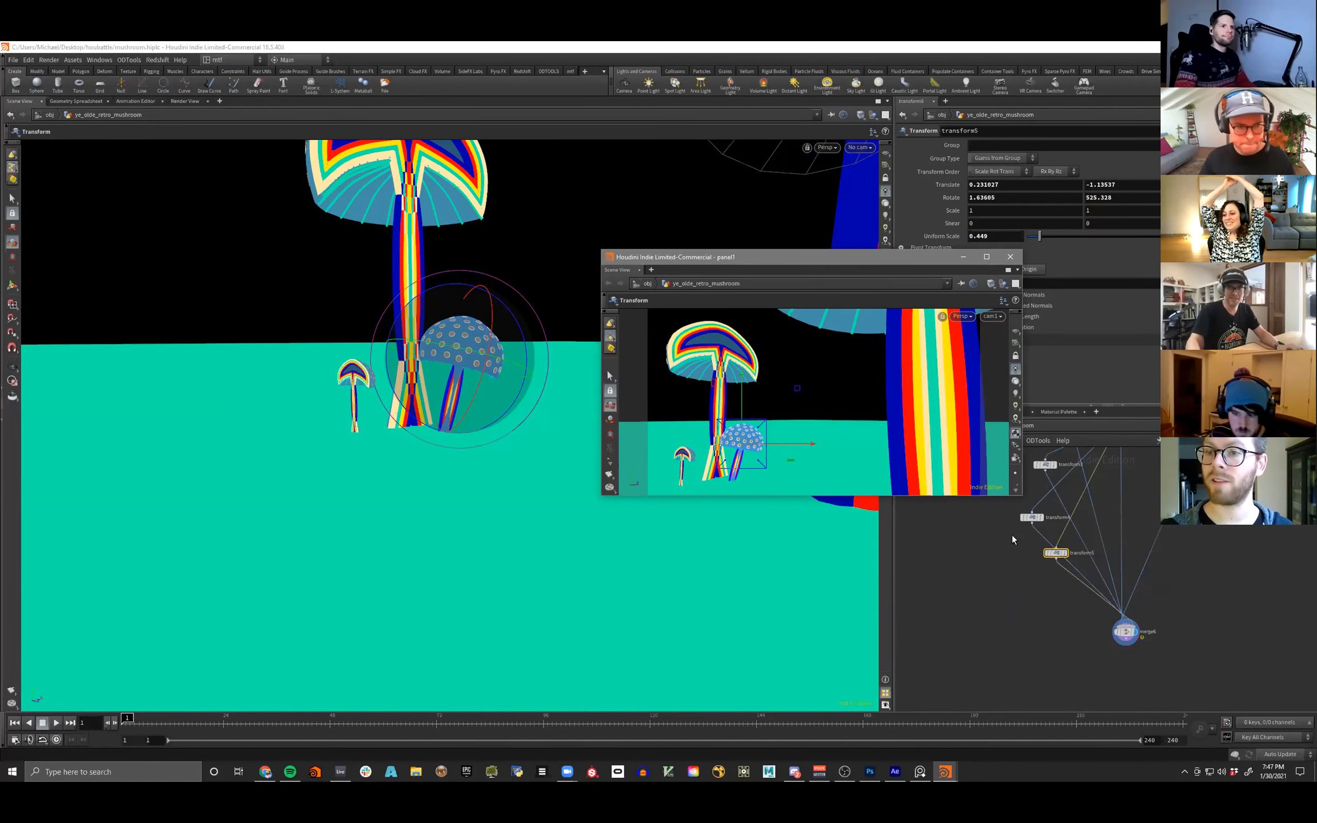
- Place transform4's small mushroom in front of the tall stem at about -0.24 in X and tilt it about -25.9 degrees around X
left_click(1032, 517)
left_click_drag(736, 463, 757, 460)
left_click_drag(726, 390, 704, 425)
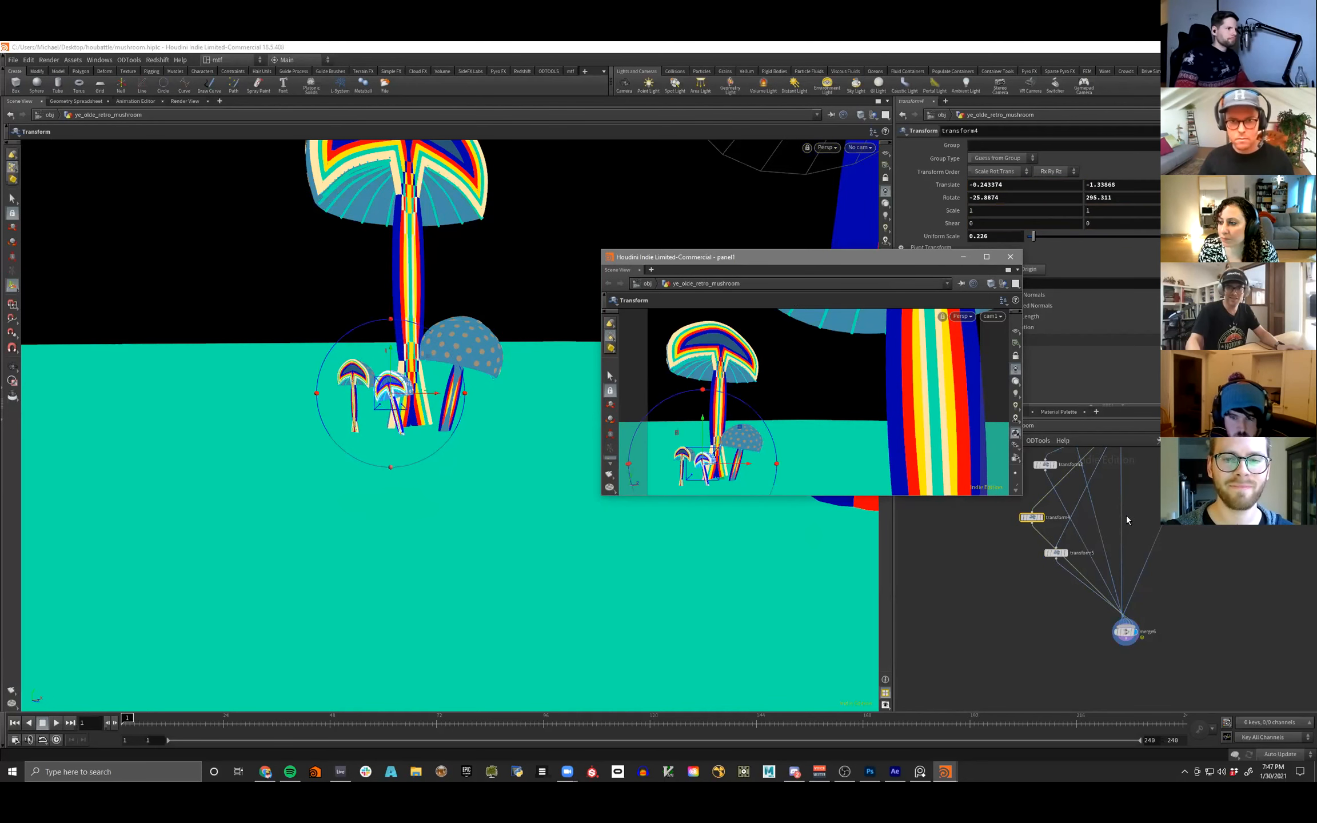
- Change the ground's Color node to black
middle_click_drag(1125, 519, 1166, 629)
left_click(1136, 547)
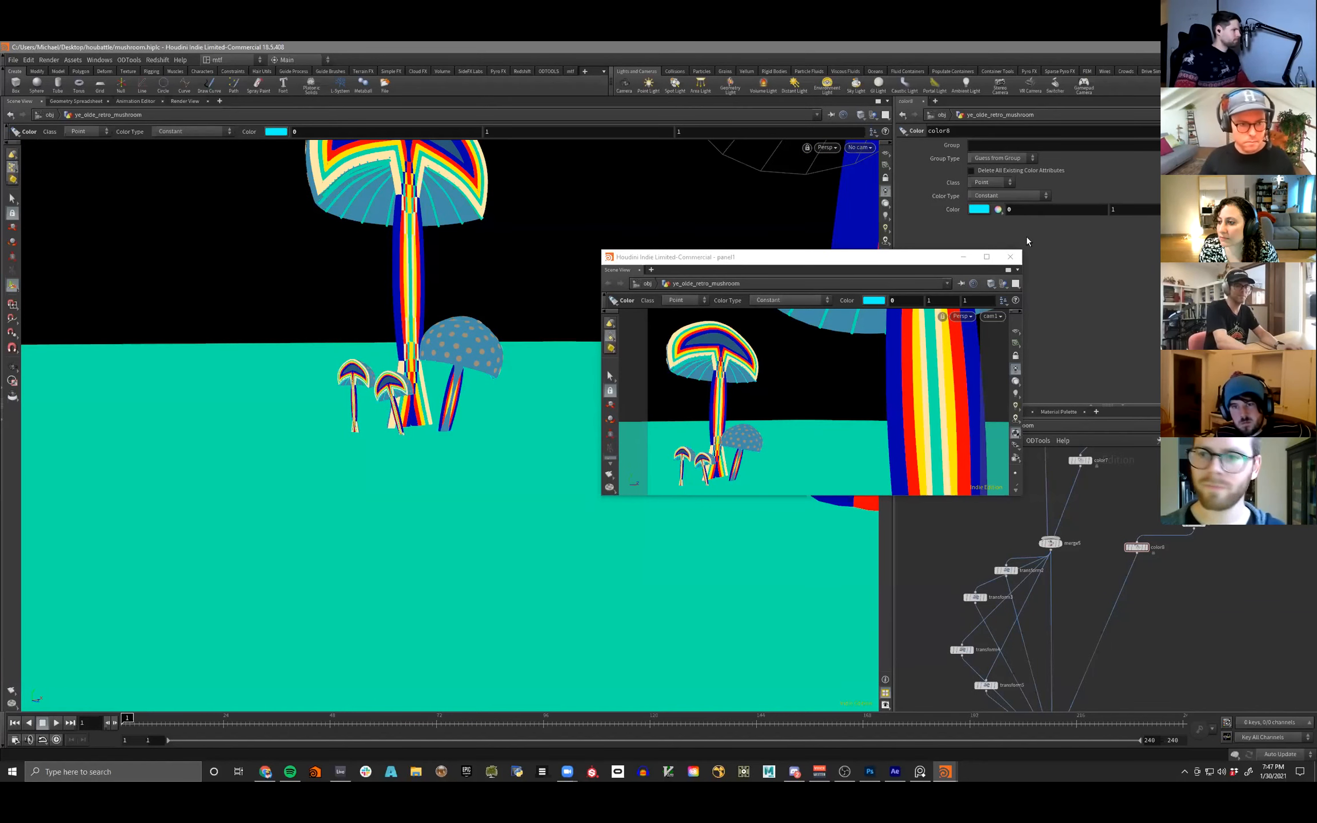
left_click(978, 209)
left_click_drag(1020, 277, 970, 281)
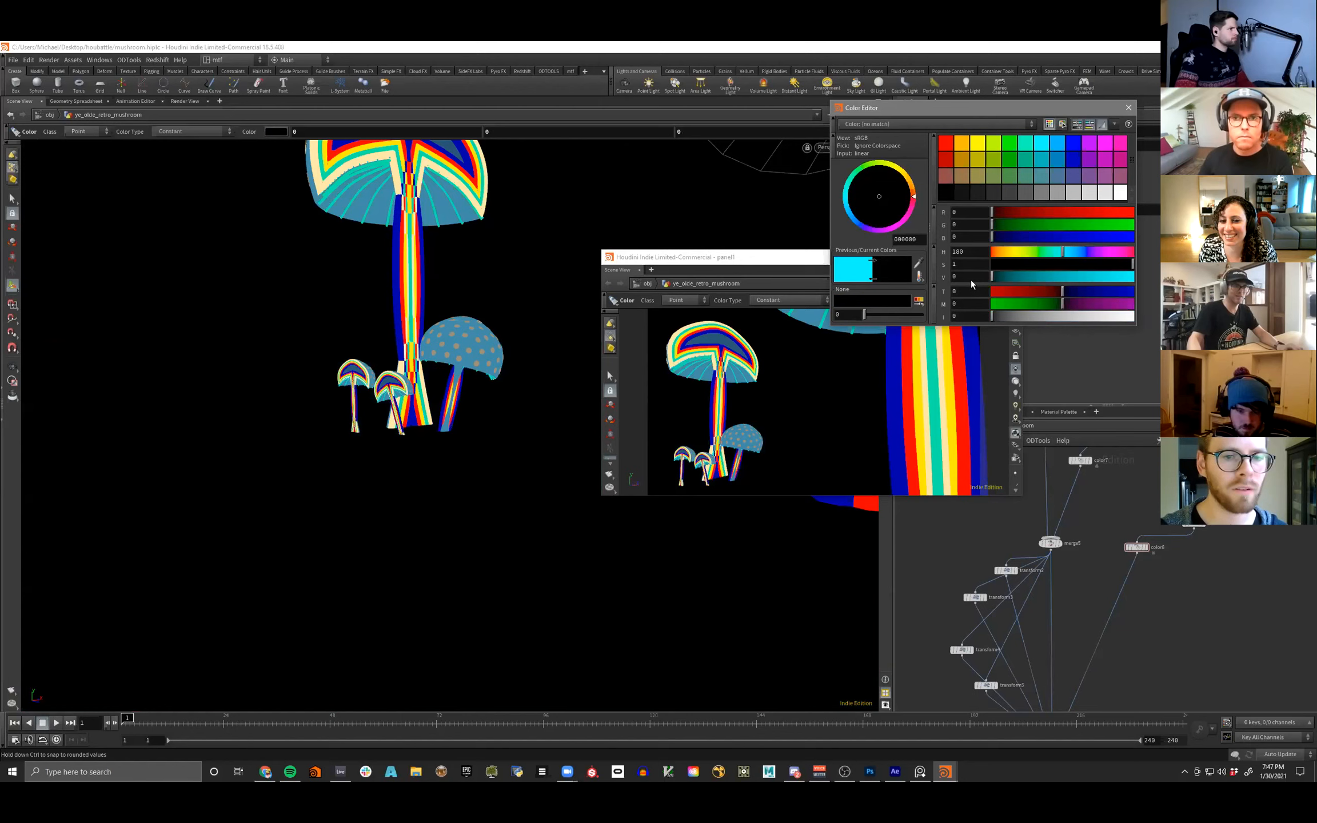
left_click(1128, 108)
middle_click_drag(1204, 653, 1209, 576)
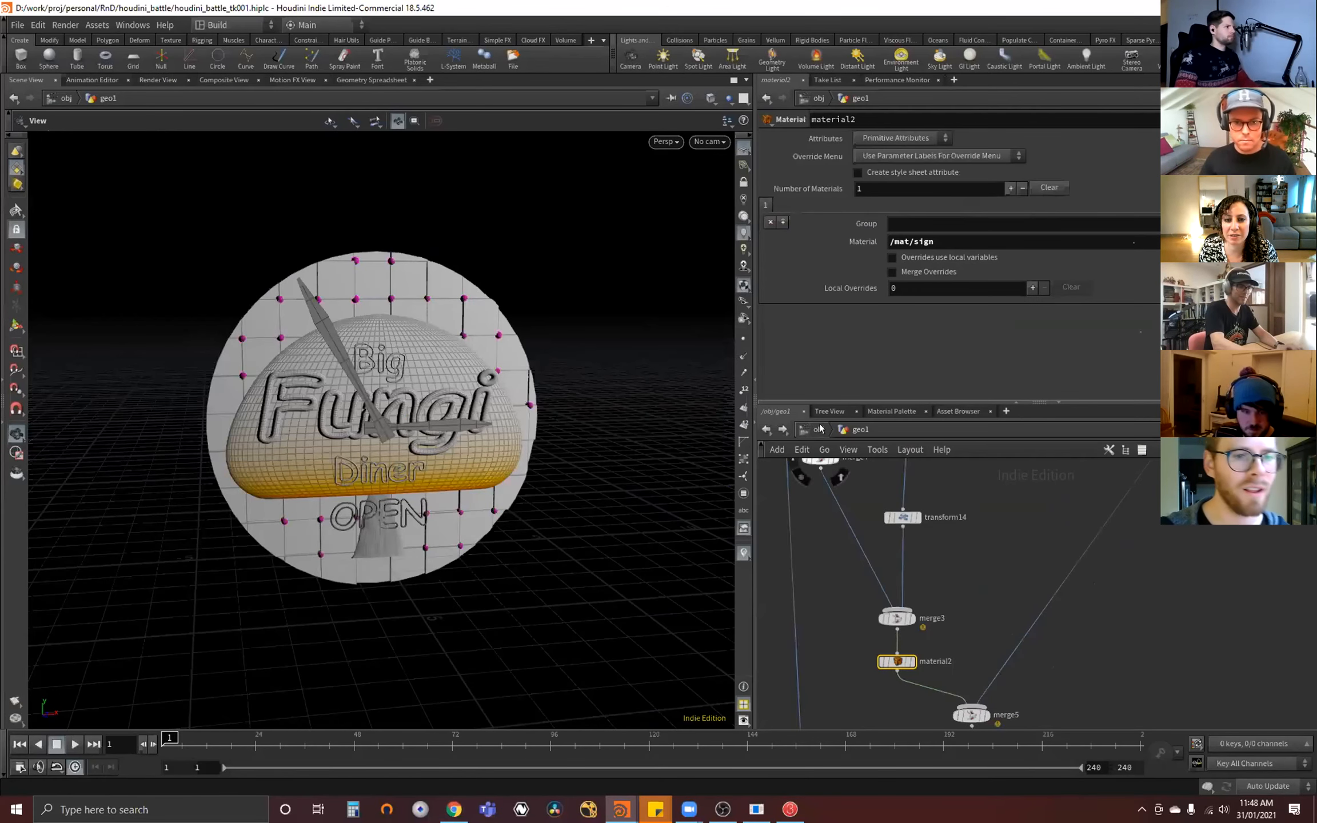
left_click(820, 429)
left_click(823, 490)
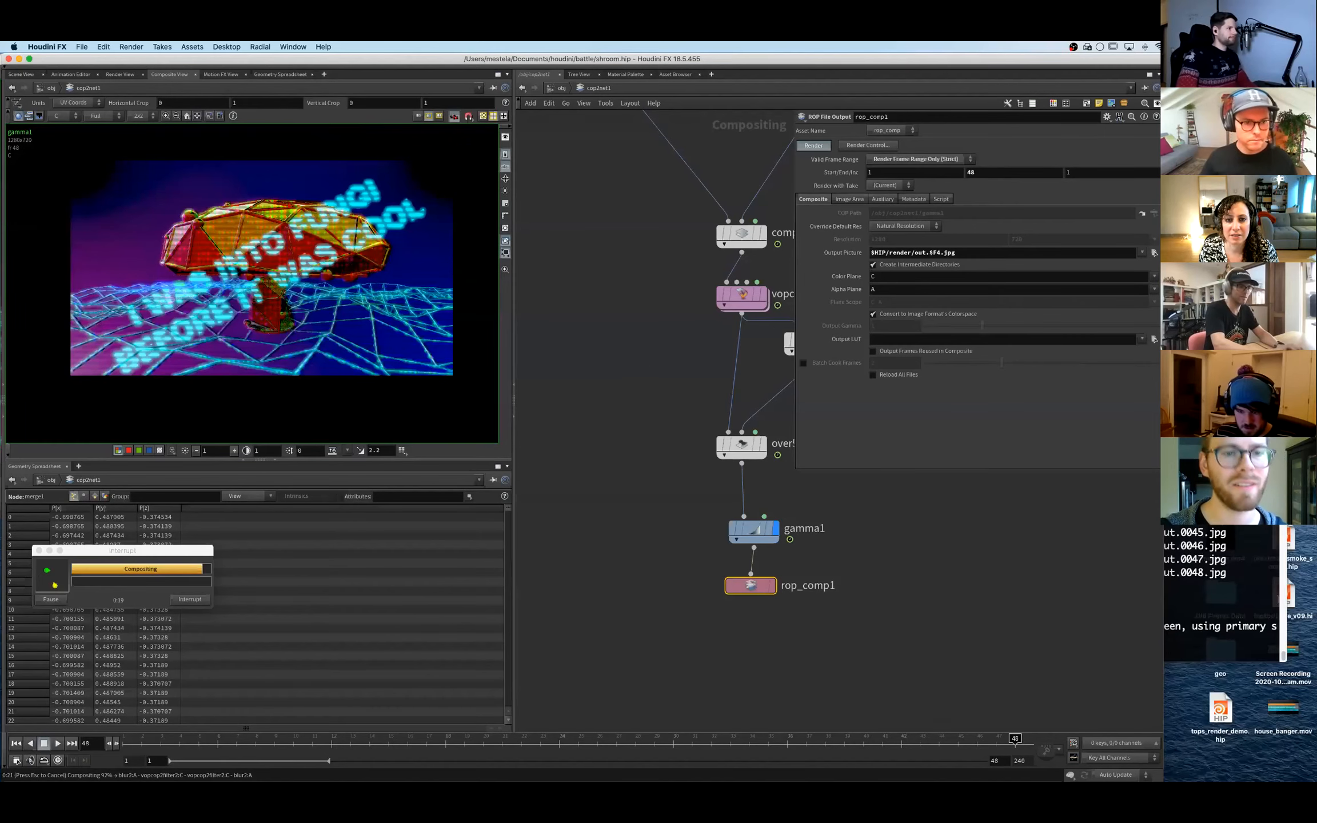
key("super+Tab")
type("j")
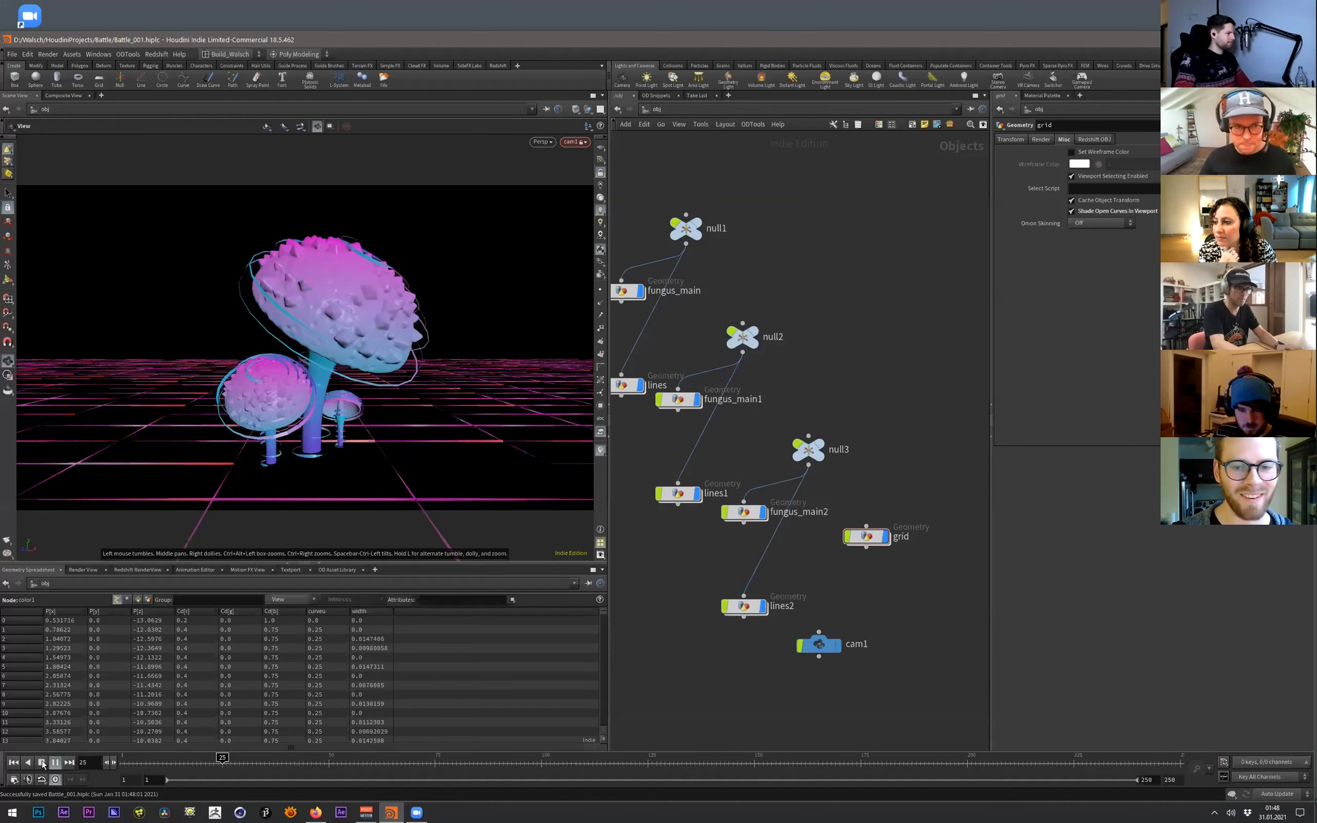
- In the animated fungus scene, return to frame 1 and set a keyframe on cam1's translation
left_click(819, 644)
key("Up")
key("ctrl+Up")
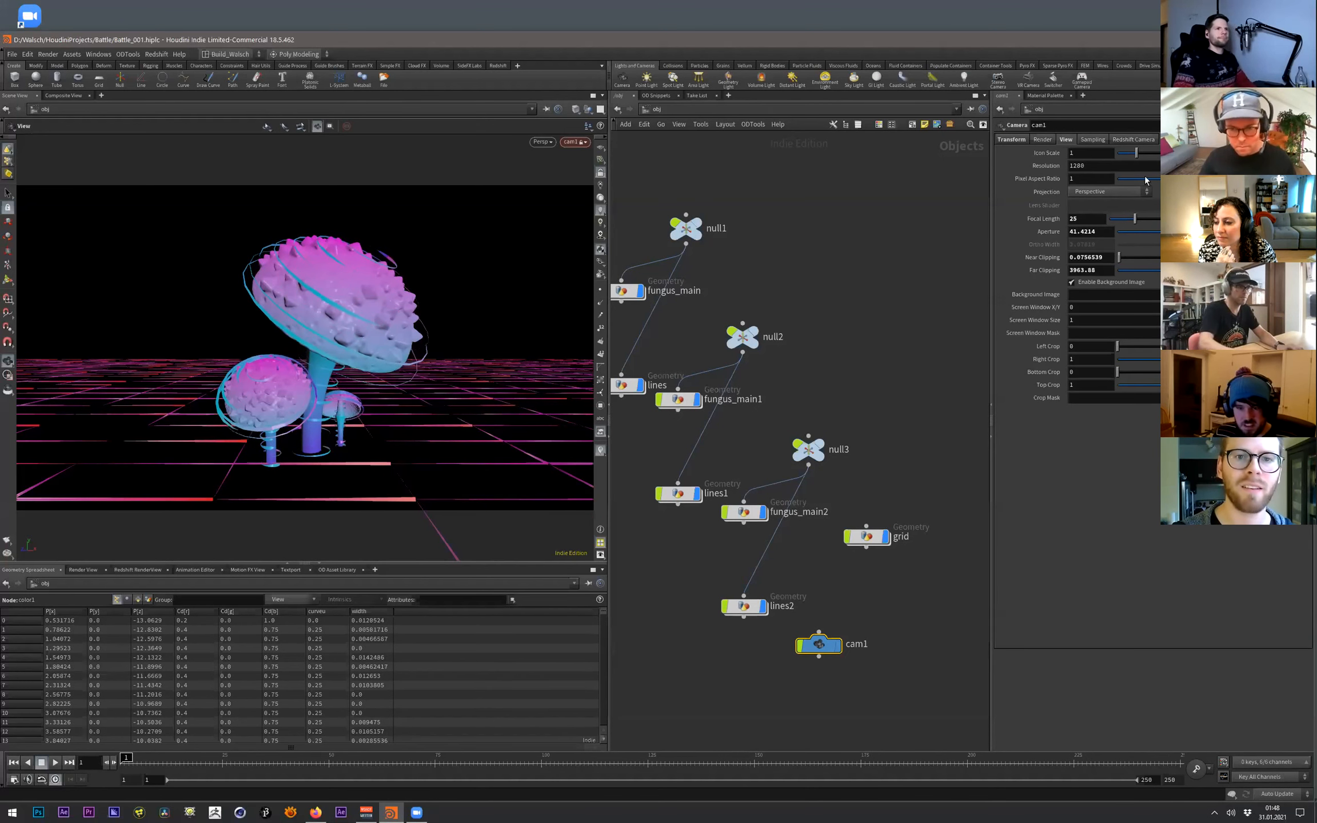
left_click(1018, 140)
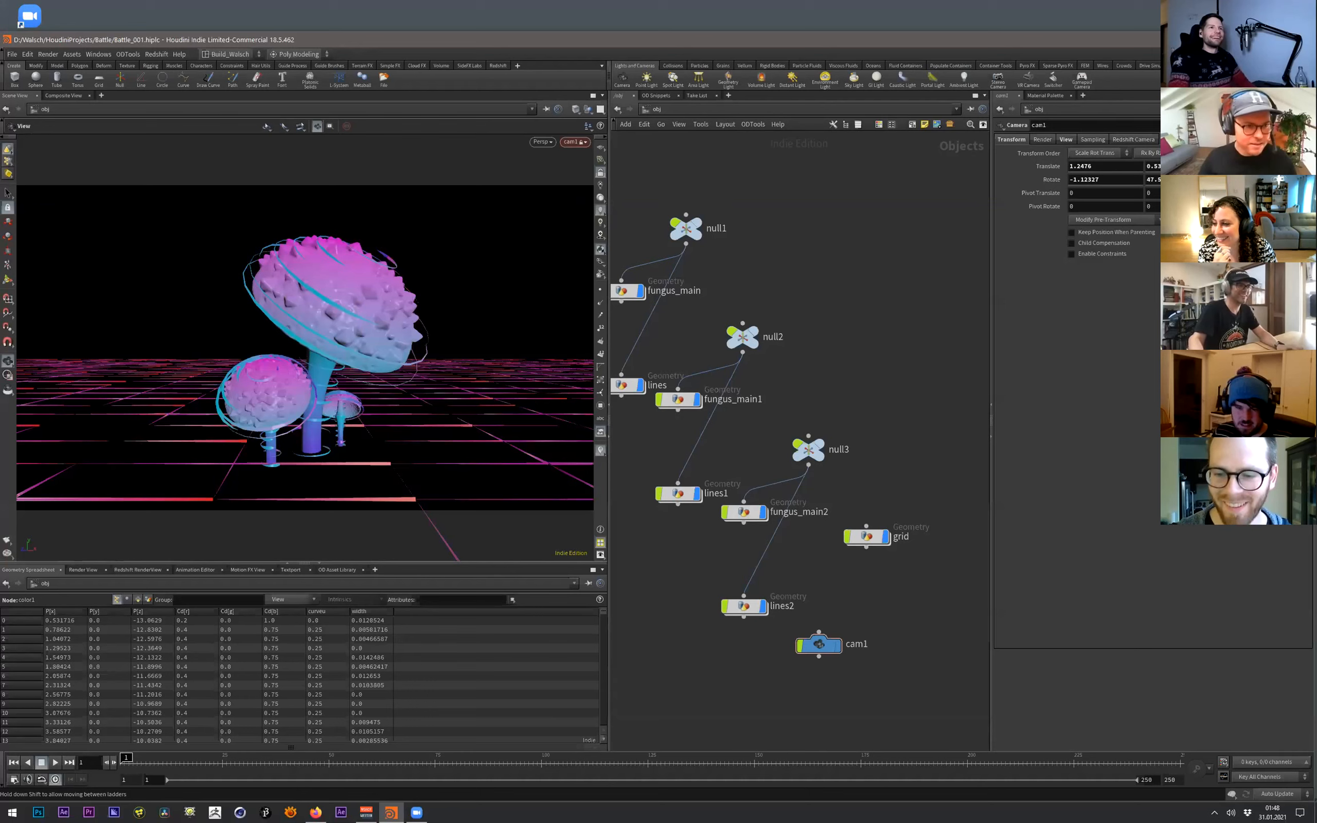
key("ctrl+z")
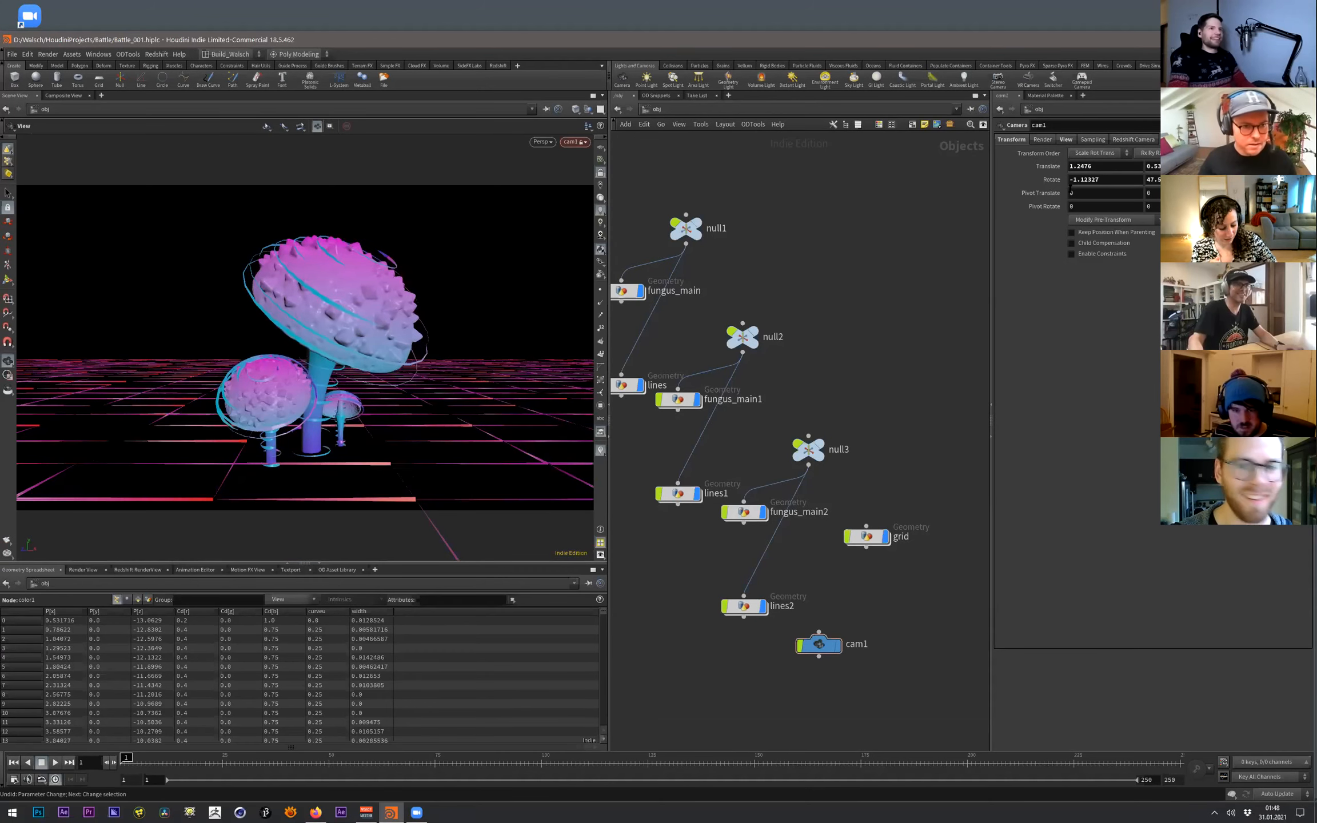
left_click(1048, 165, "alt")
- At frame 250, bring cam1 closer to the mushrooms, to about 1.08 in X, and keyframe its translation
left_click_drag(166, 755, 1180, 753)
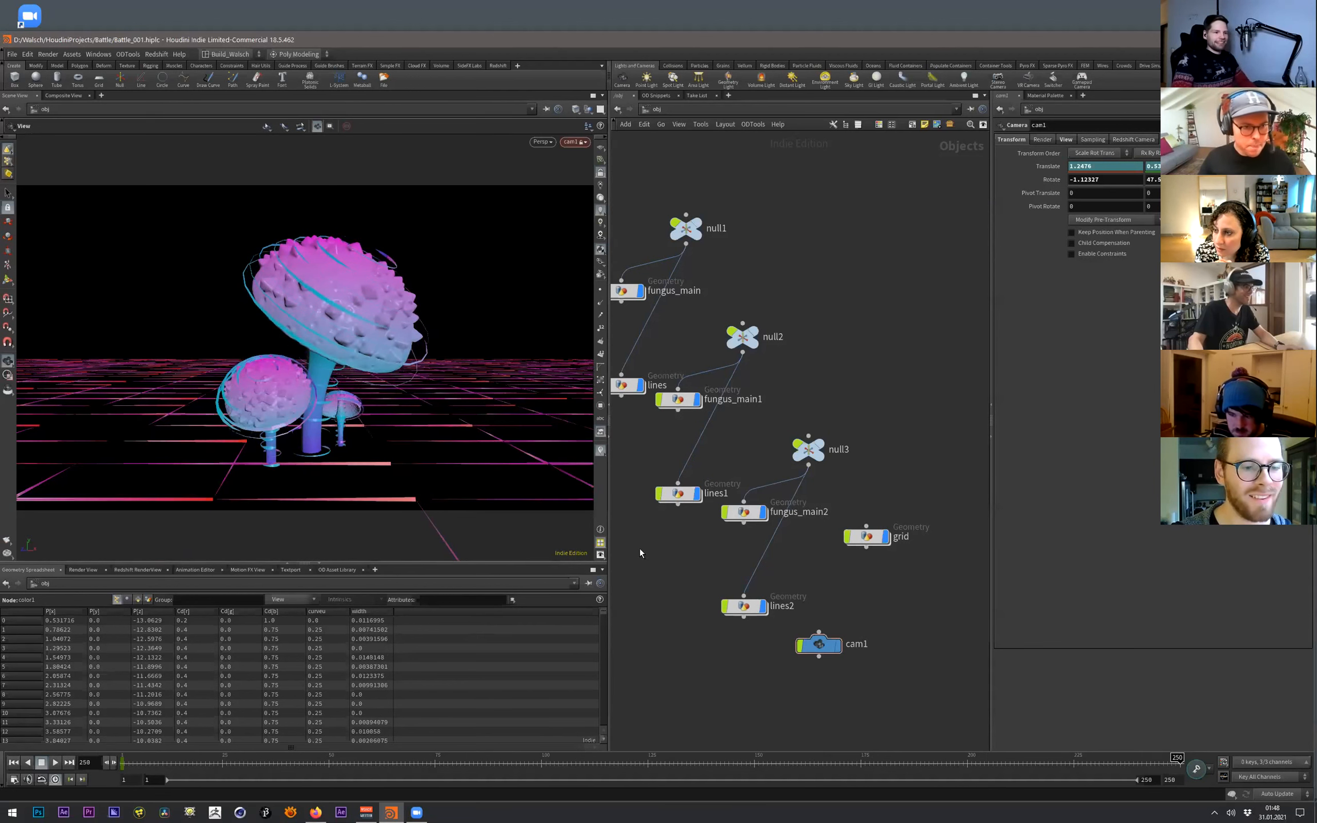
right_click_drag(299, 386, 298, 353)
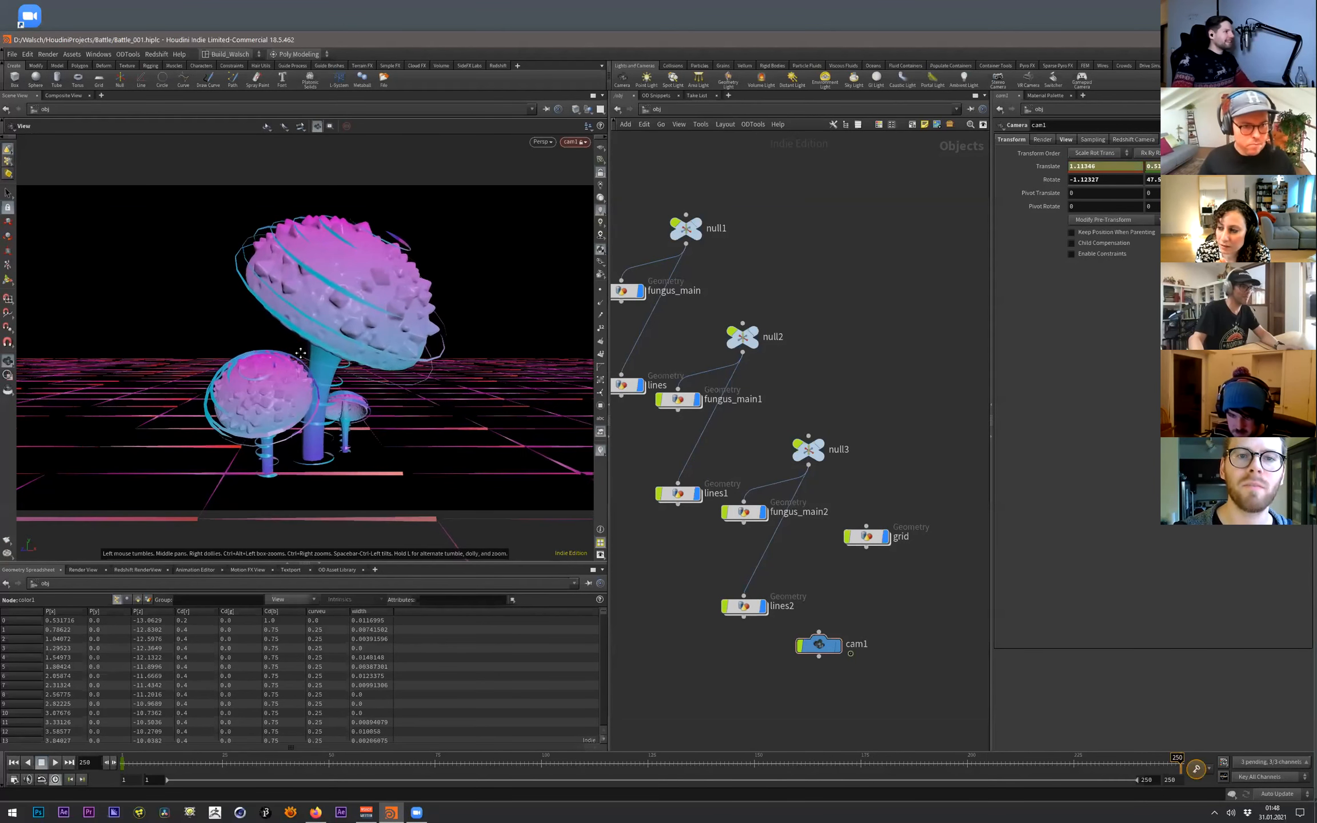
middle_click_drag(297, 353, 297, 362)
right_click_drag(297, 362, 298, 356)
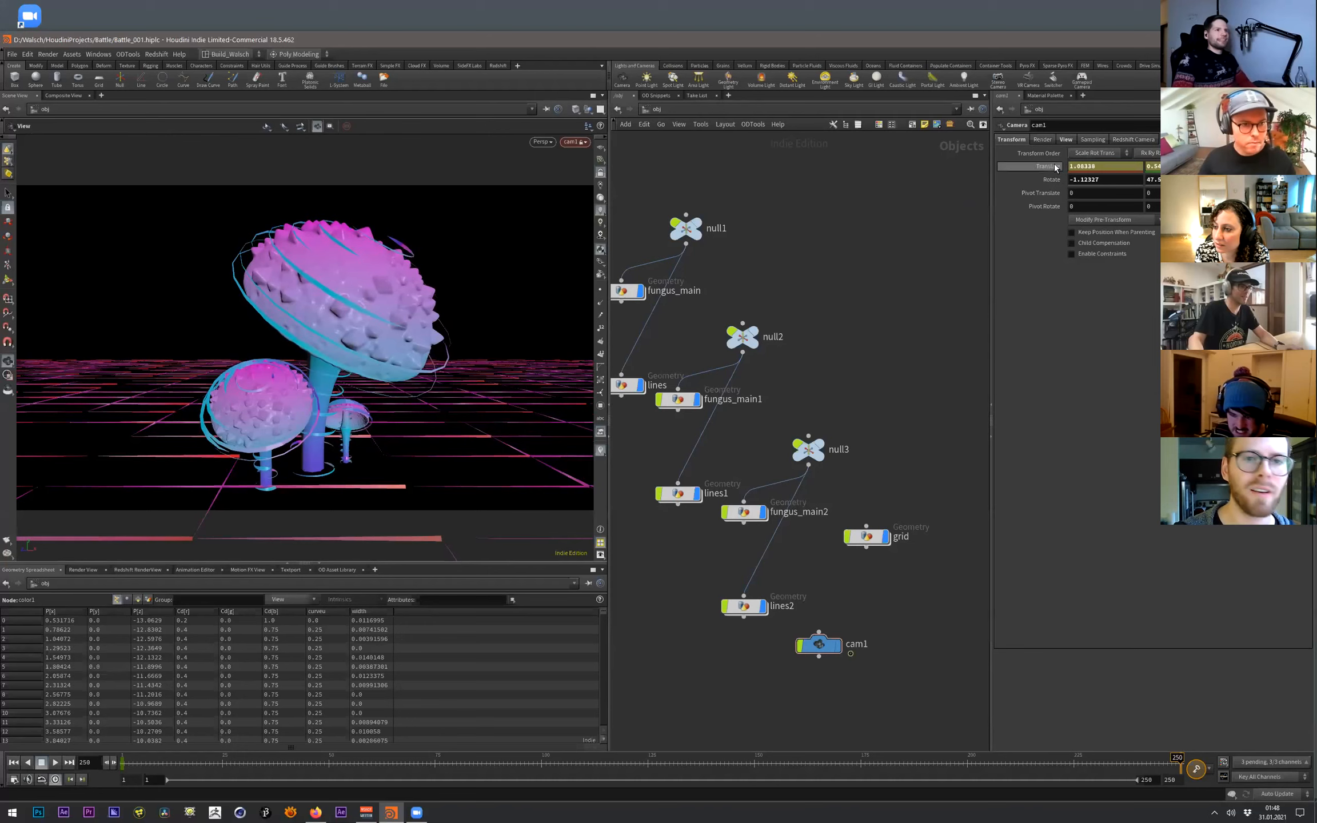
- Play back the camera move on the fungus group, stop it, and return to the start of the timeline
left_click(57, 762)
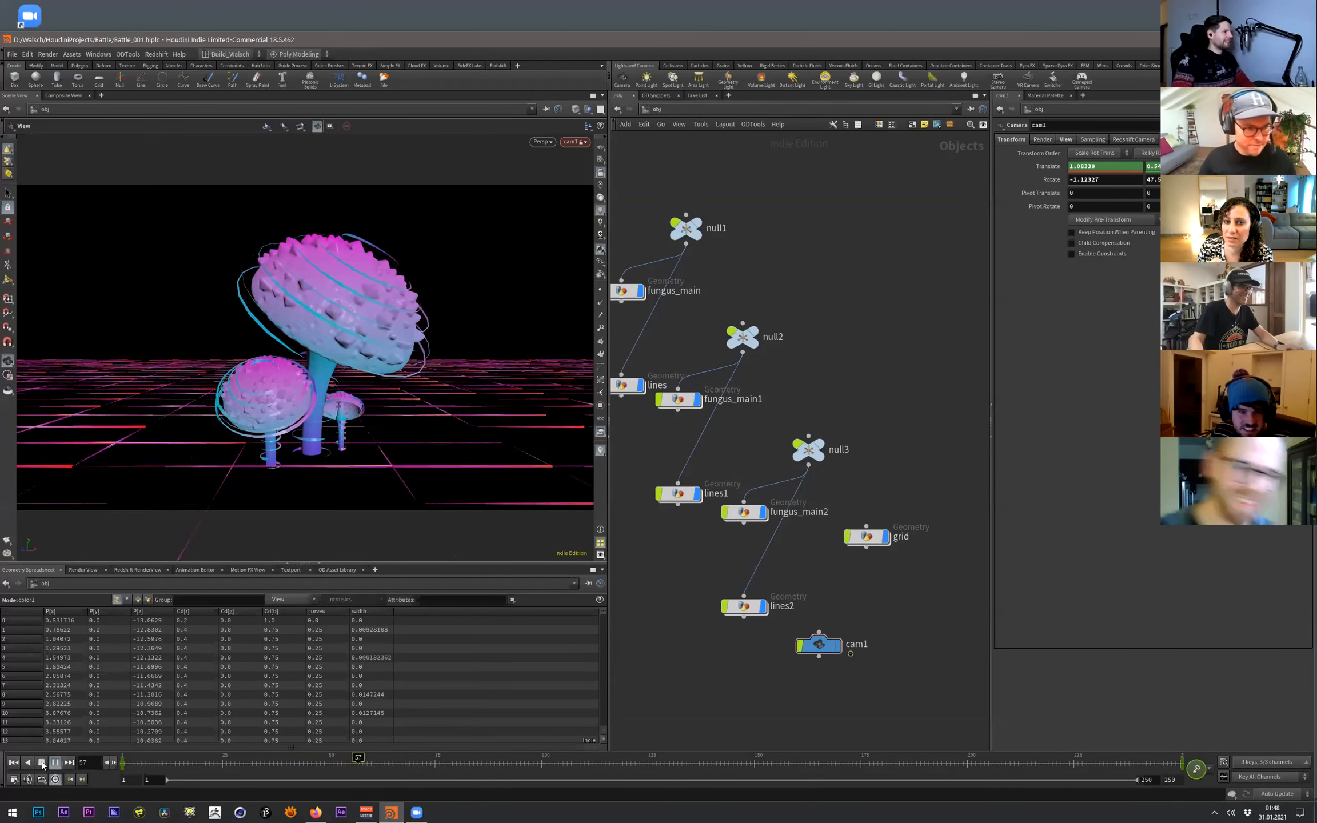
left_click(55, 766)
left_click_drag(156, 761, 100, 759)
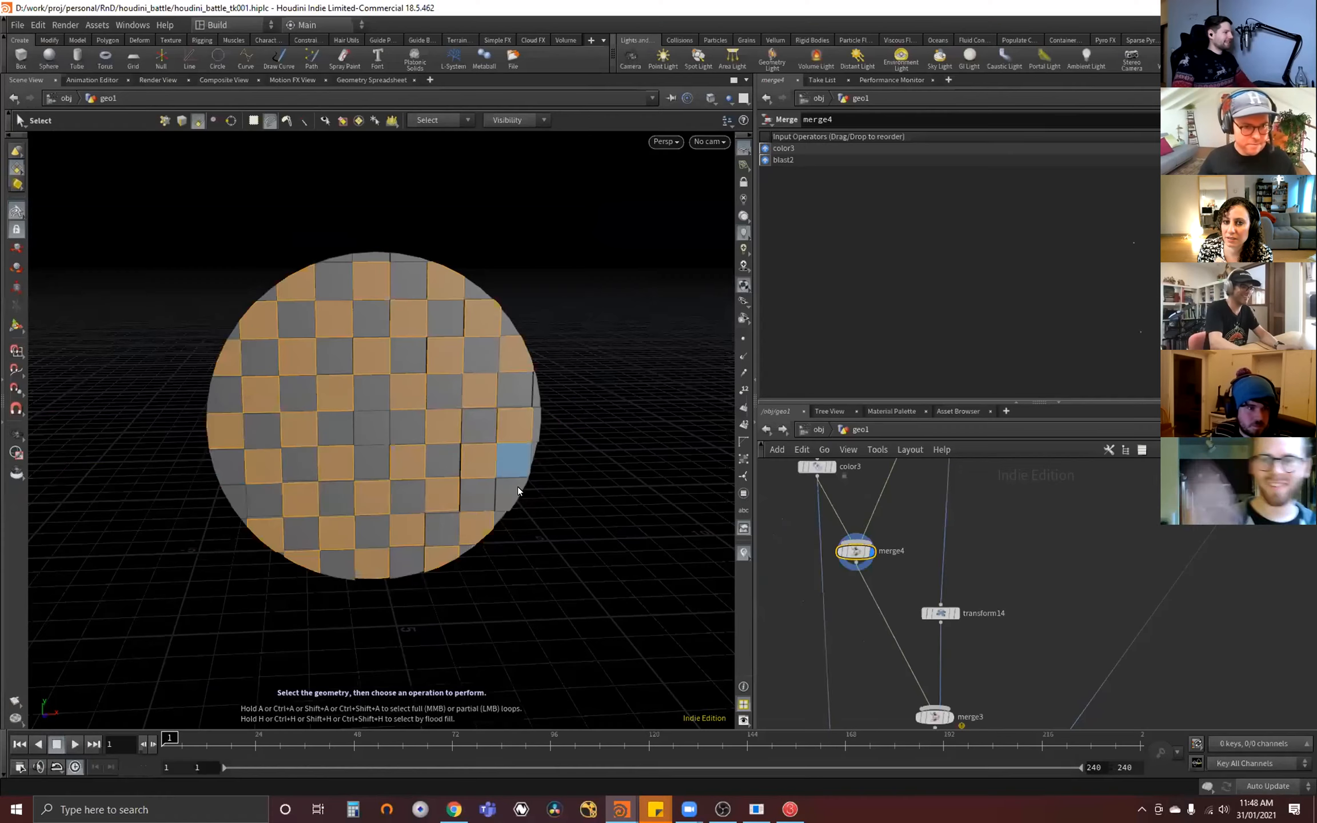
- In the diner sign scene, inspect the checkered disc shown at merge4 from an angle
key("Escape")
left_click_drag(455, 506, 498, 507)
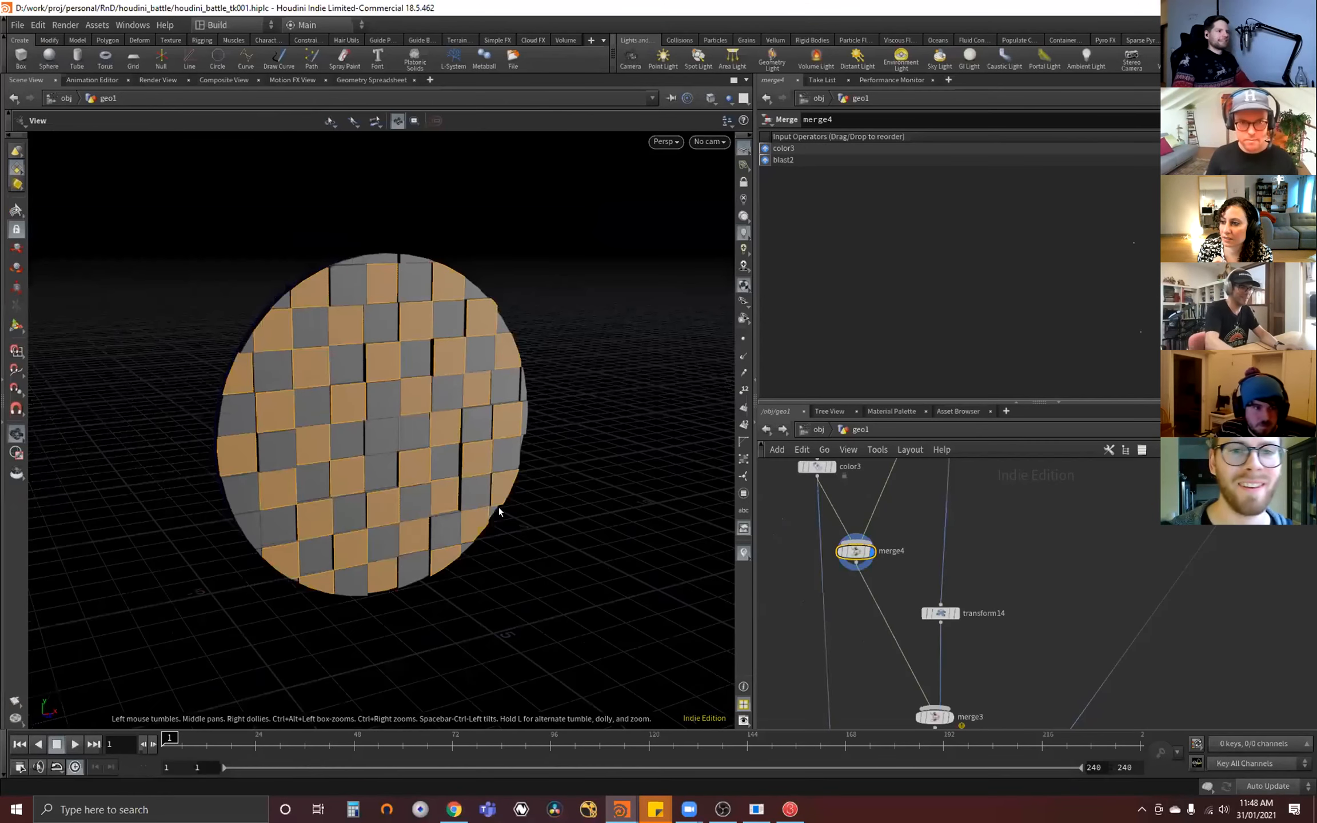
- In the compositing network, add a Composite node below the out_F4_jpg file node and connect the file's output to it
key("Tab")
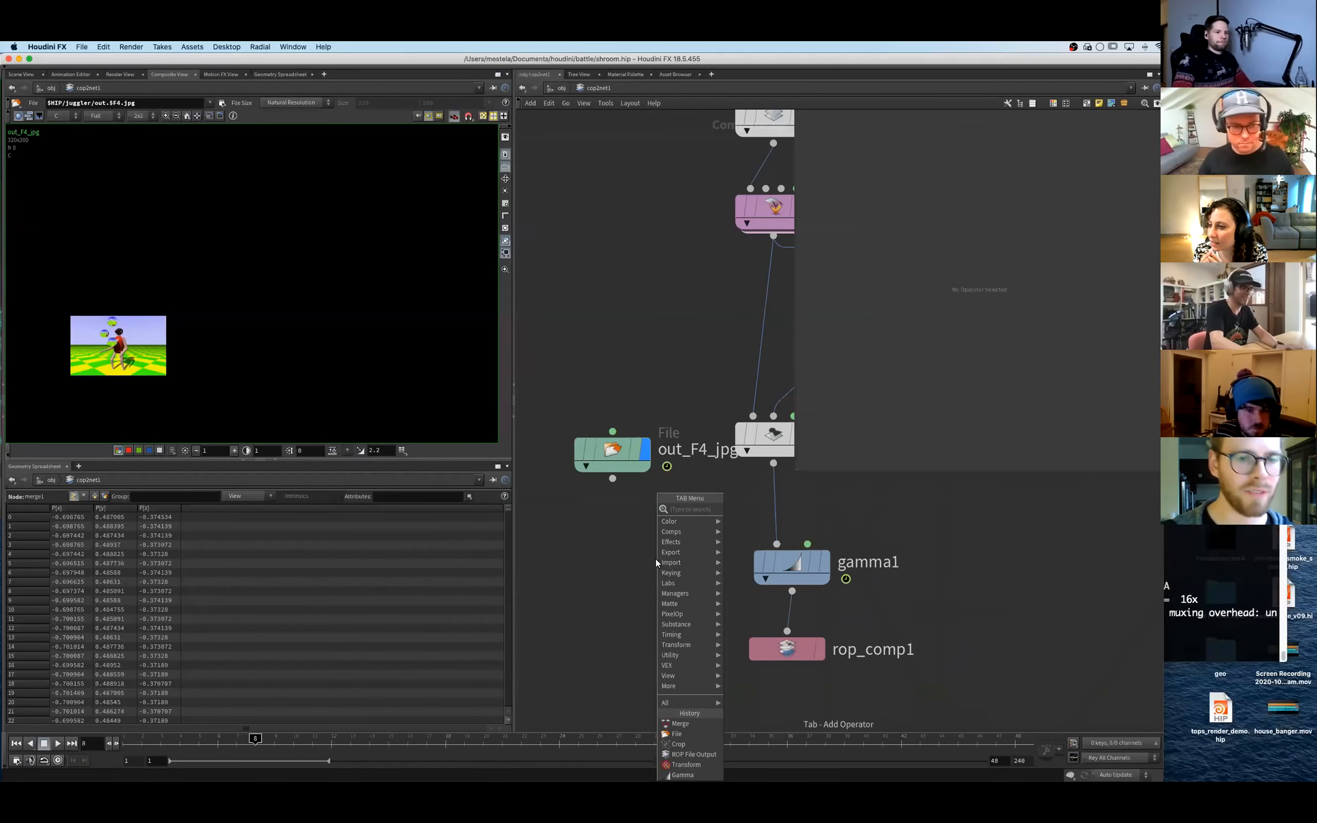
type("vex")
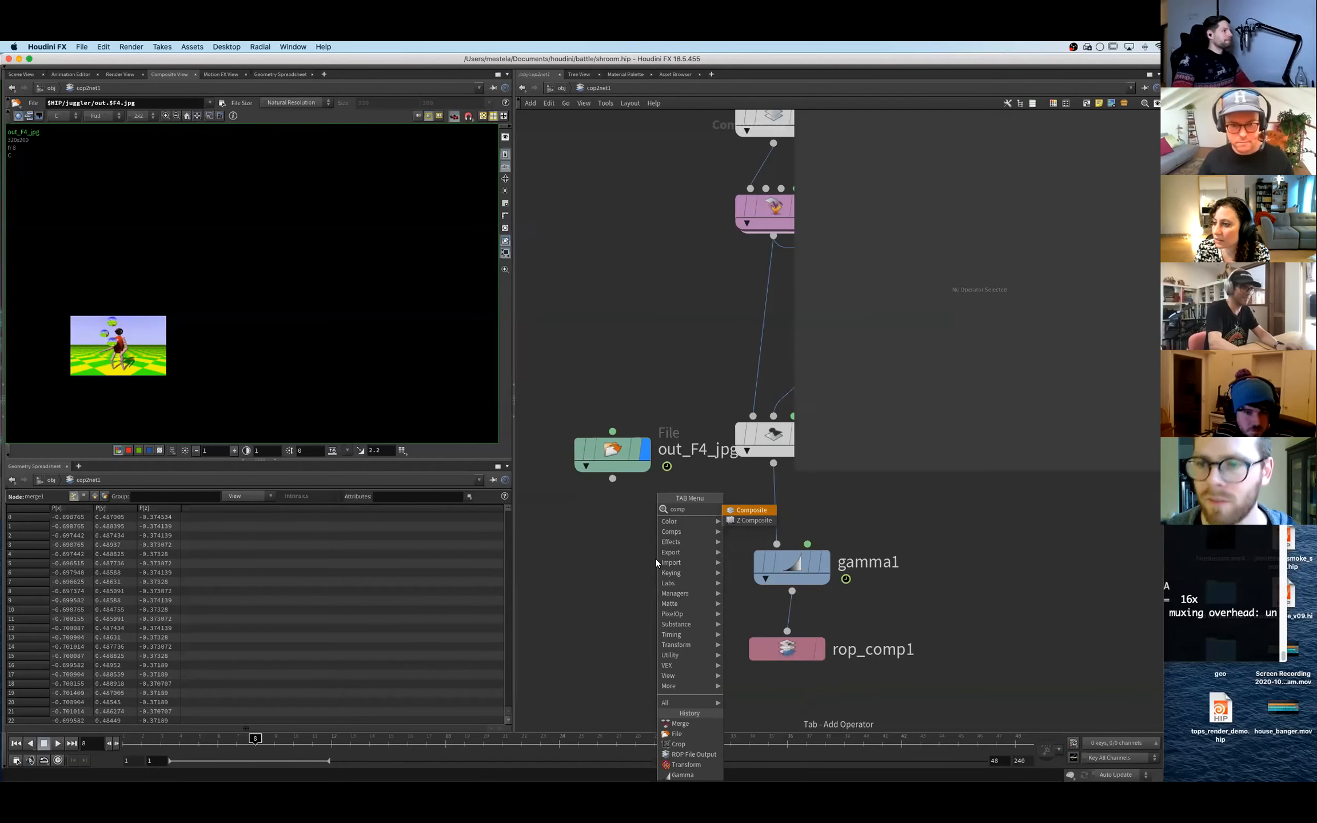
key("Return")
left_click(656, 558)
left_click_drag(612, 479, 635, 542)
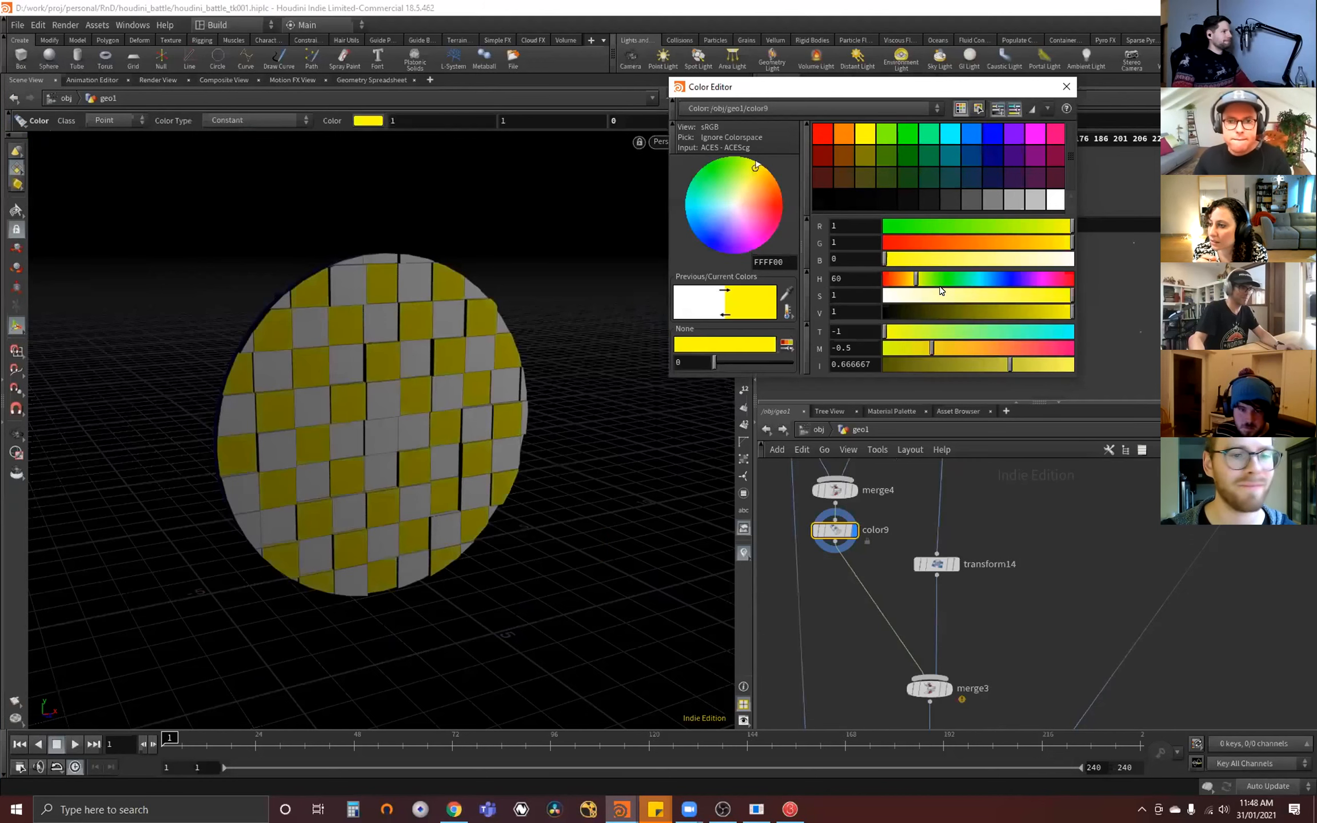
- Set the color9 node's selected squares on the checkered disc to a saturated yellow, about 1, 1, 0.007
left_click(950, 295)
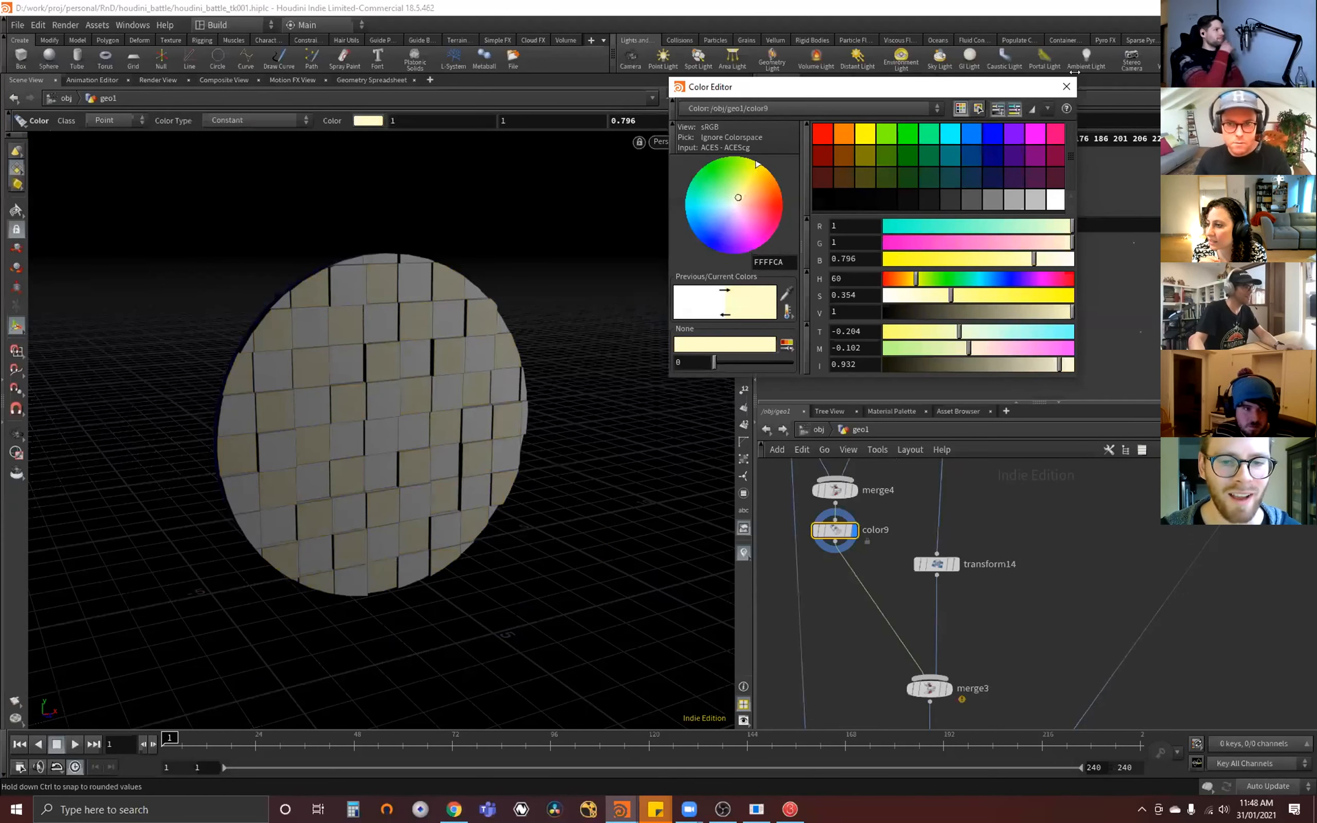
left_click(1011, 295)
left_click(1070, 294)
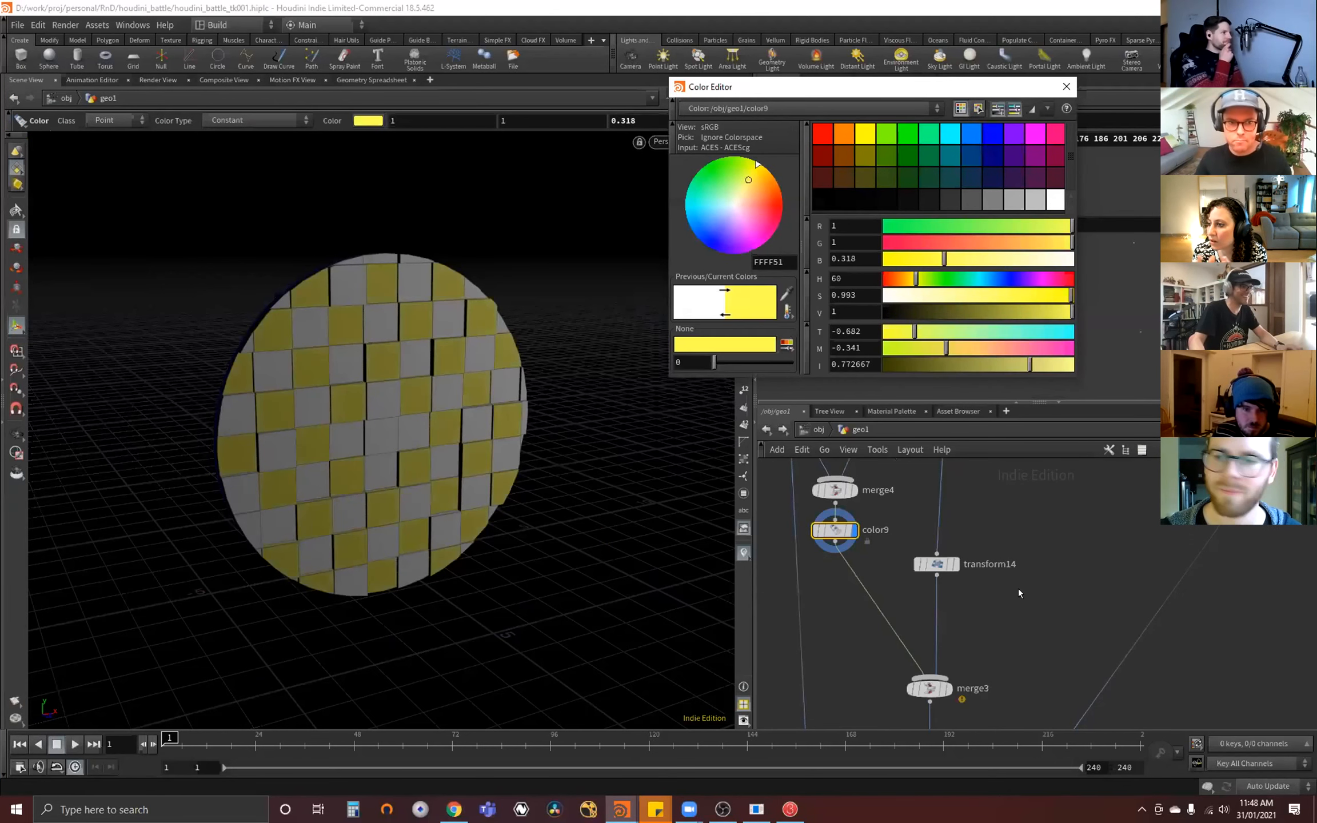
scroll(1057, 628, "down", 5)
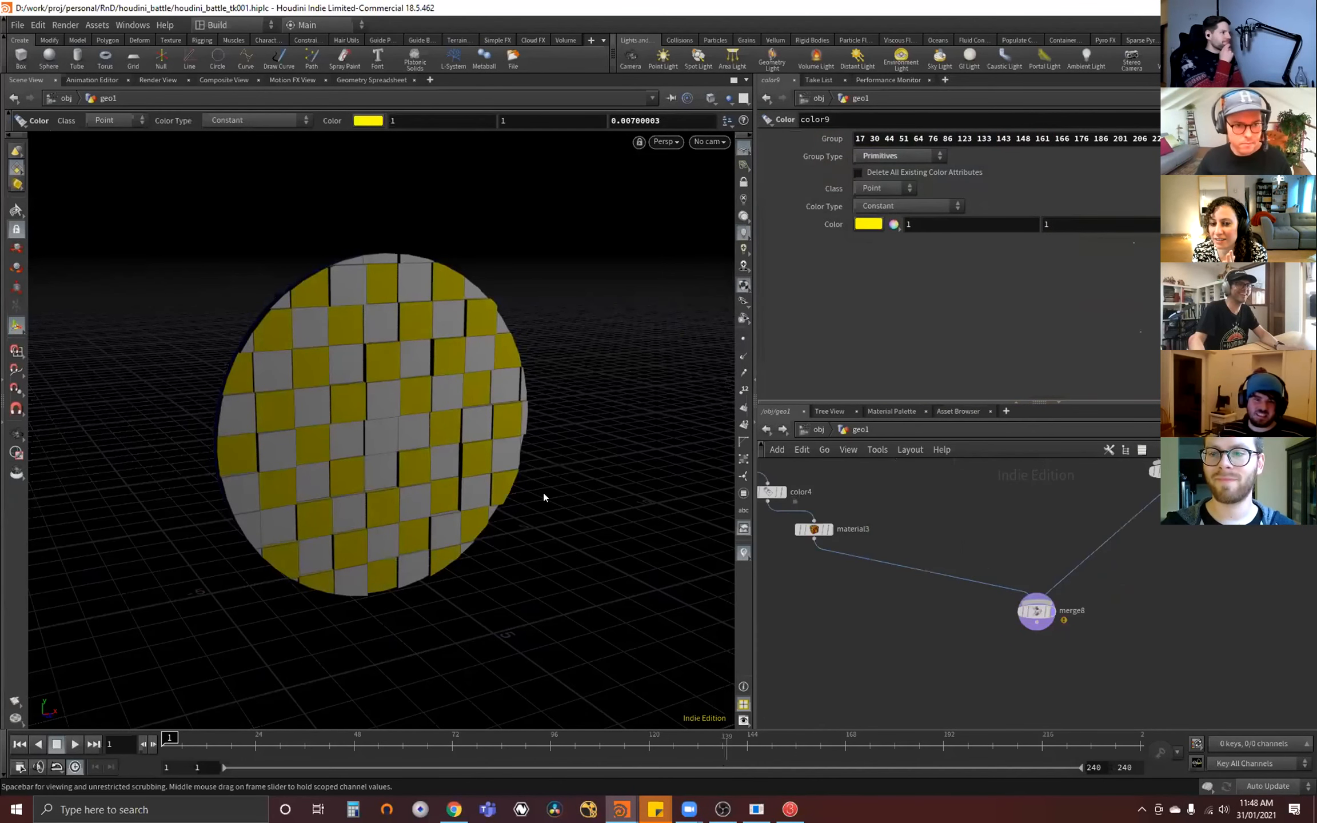
- Switch to 3Delight Display and inspect the Big Fungi Diner render
key("alt+Tab")
scroll(564, 437, "down", 2)
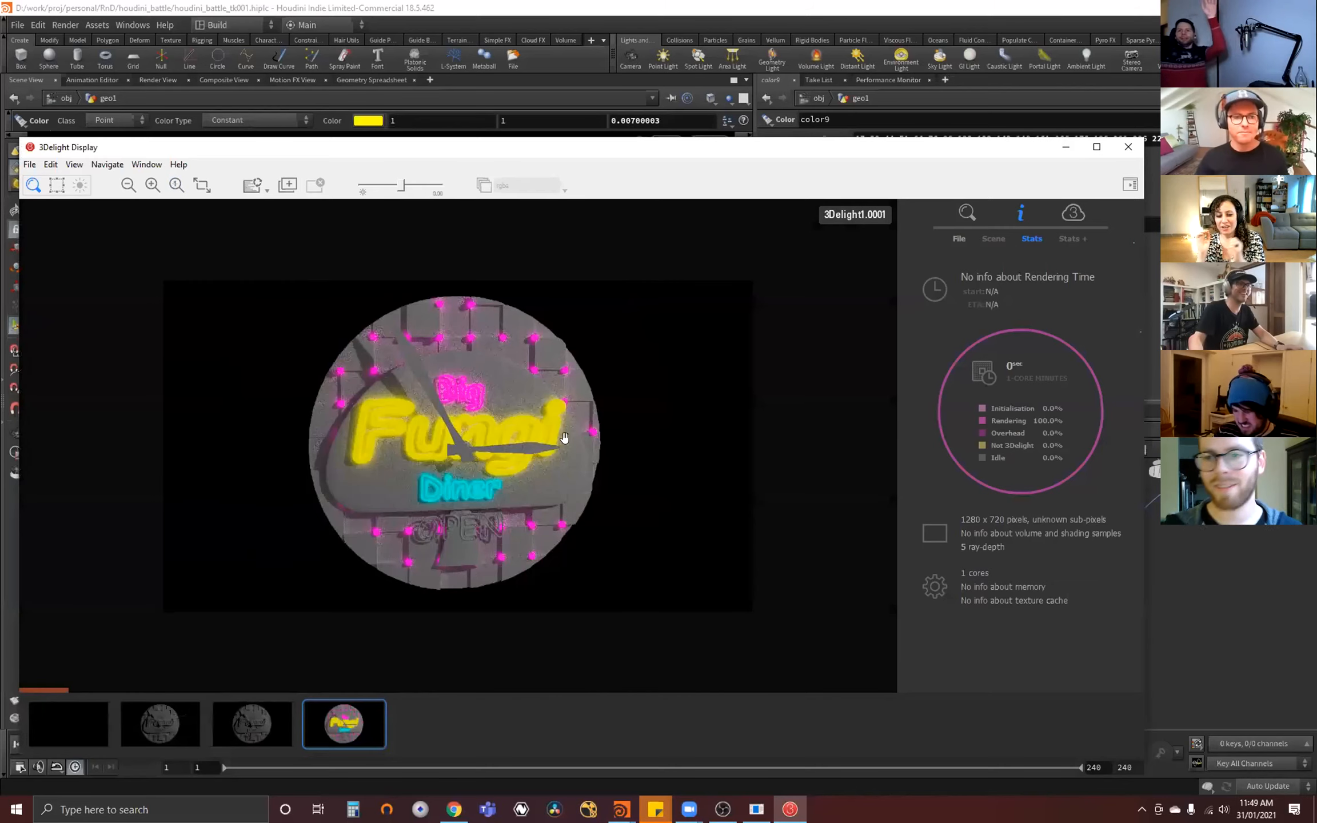
left_click_drag(541, 448, 591, 445)
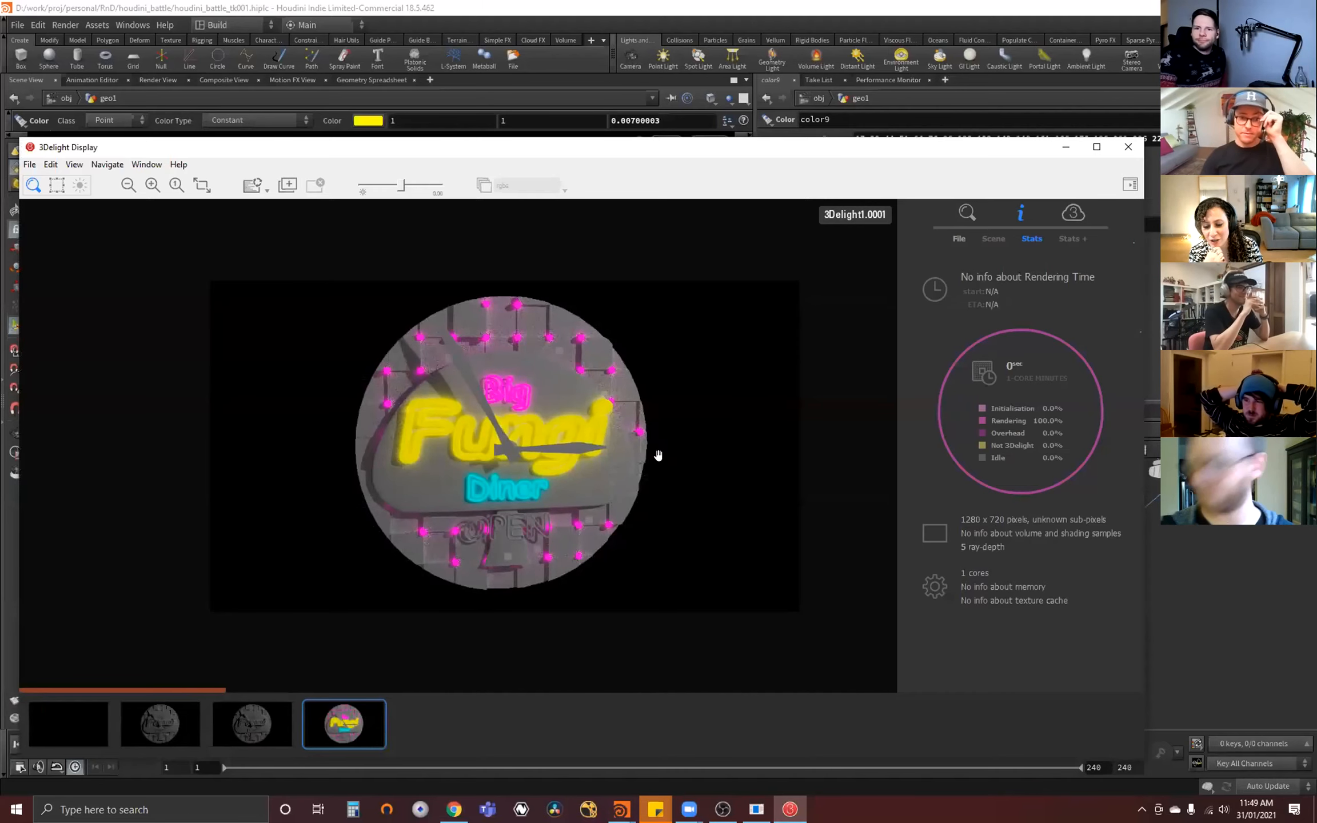
left_click_drag(664, 145, 730, 73)
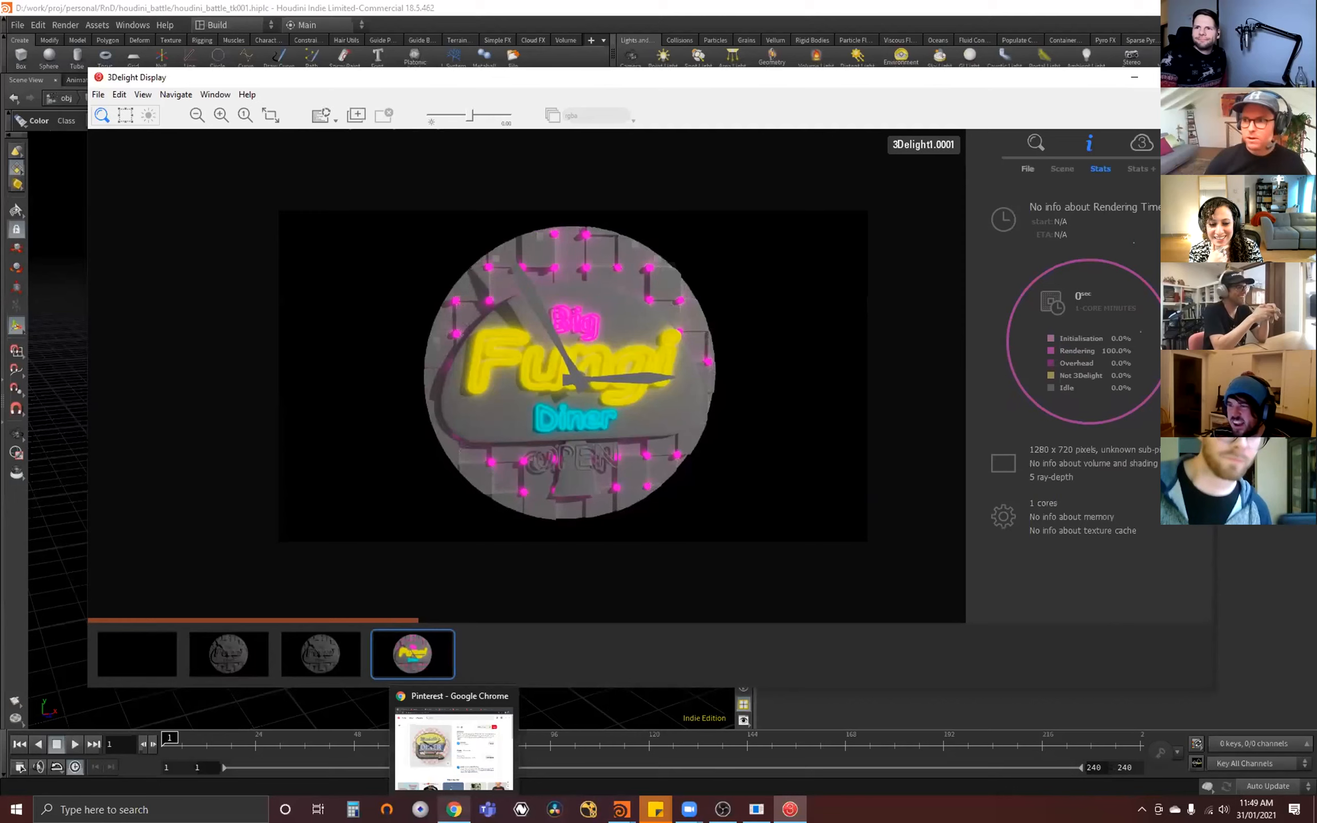
- Check the retro diner clock reference on Pinterest in Chrome and return to the 3Delight render
left_click(453, 809)
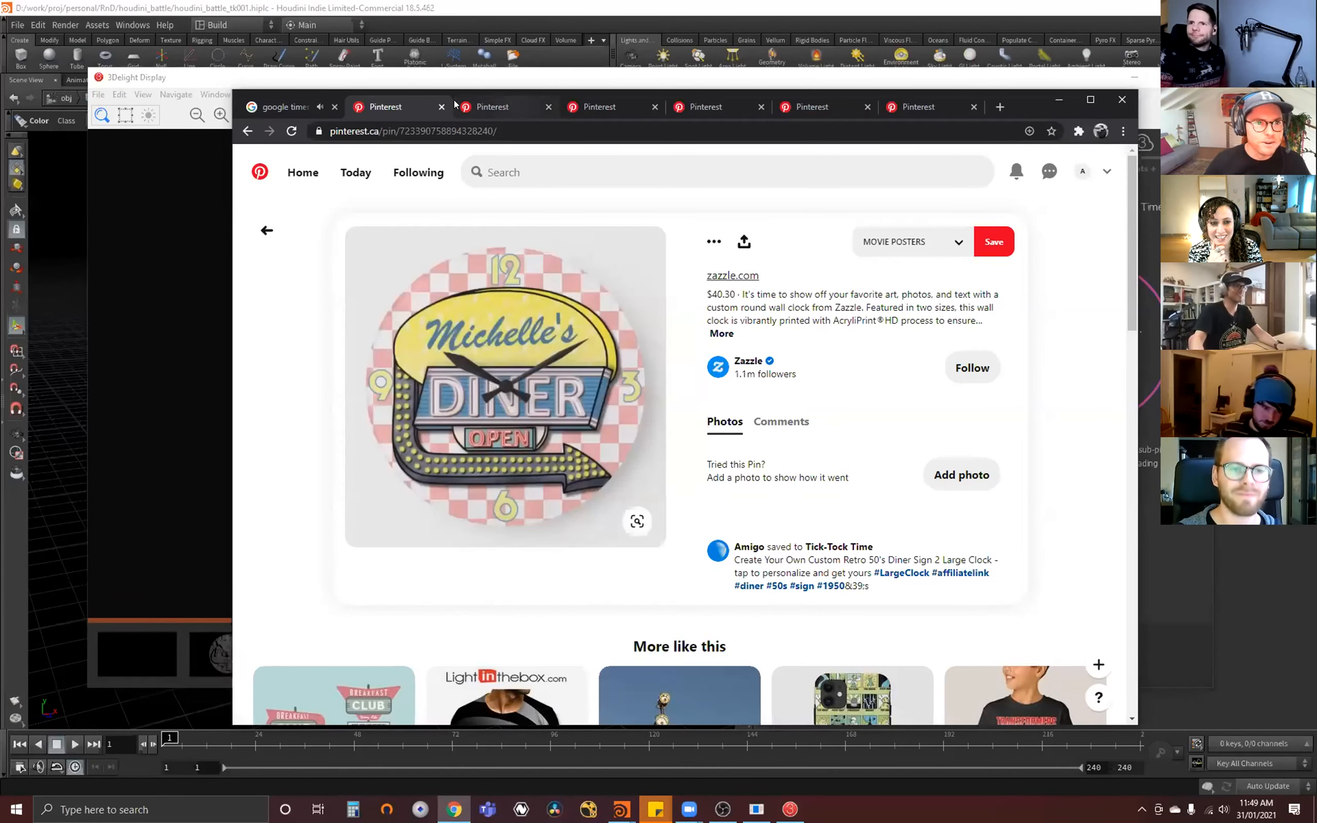
left_click(507, 100)
left_click(400, 100)
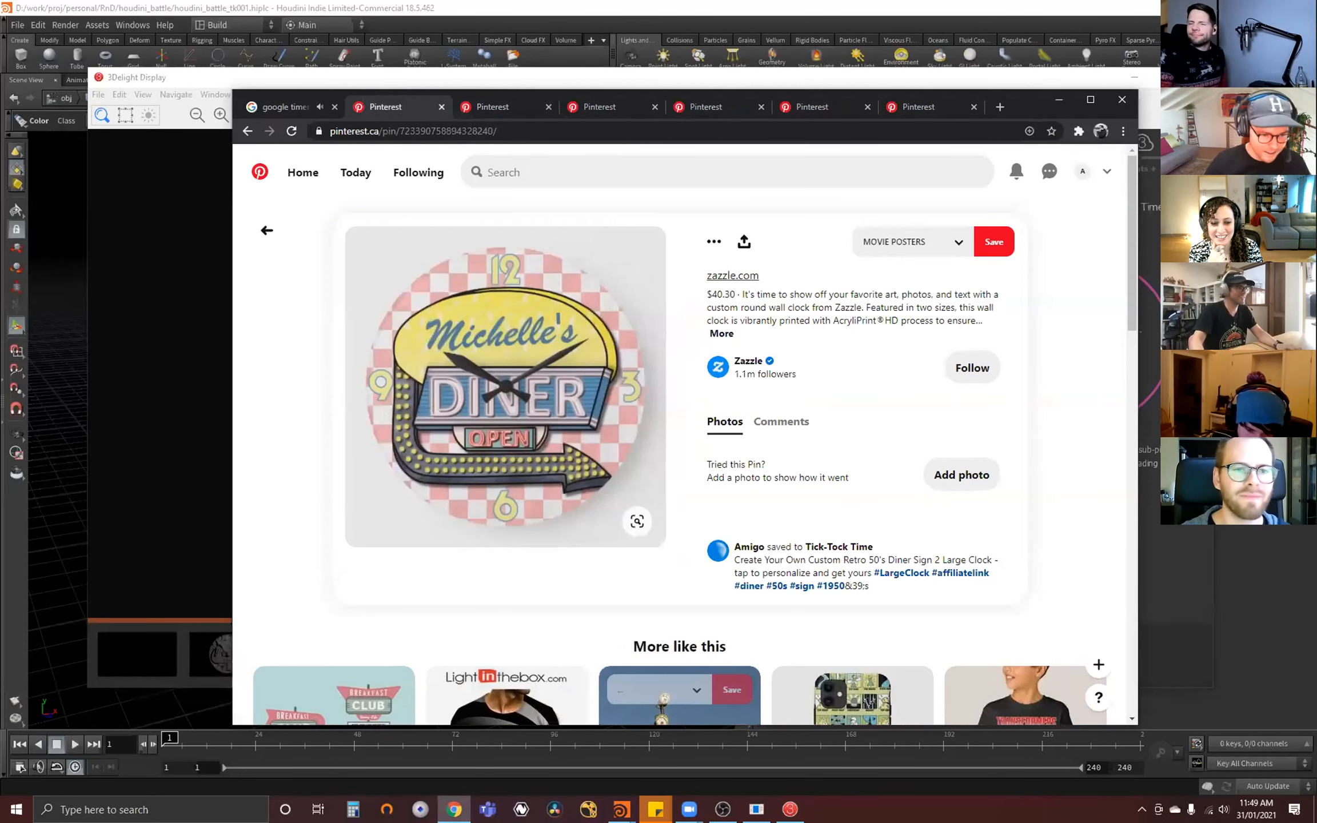
key("alt+Tab")
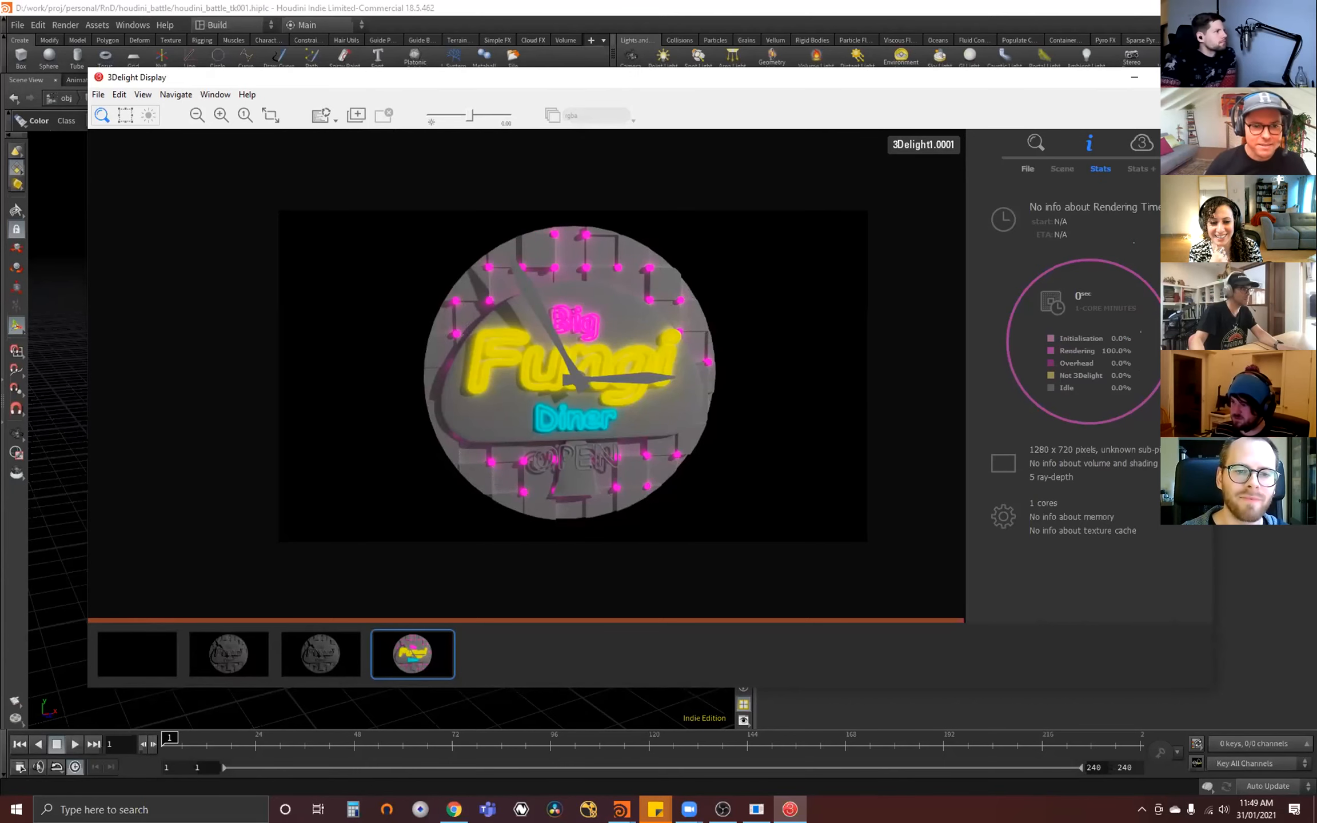
- Examine the neon sign render up close, compare it with the Pinterest clock reference again, and return to Houdini
left_click_drag(762, 77, 798, 86)
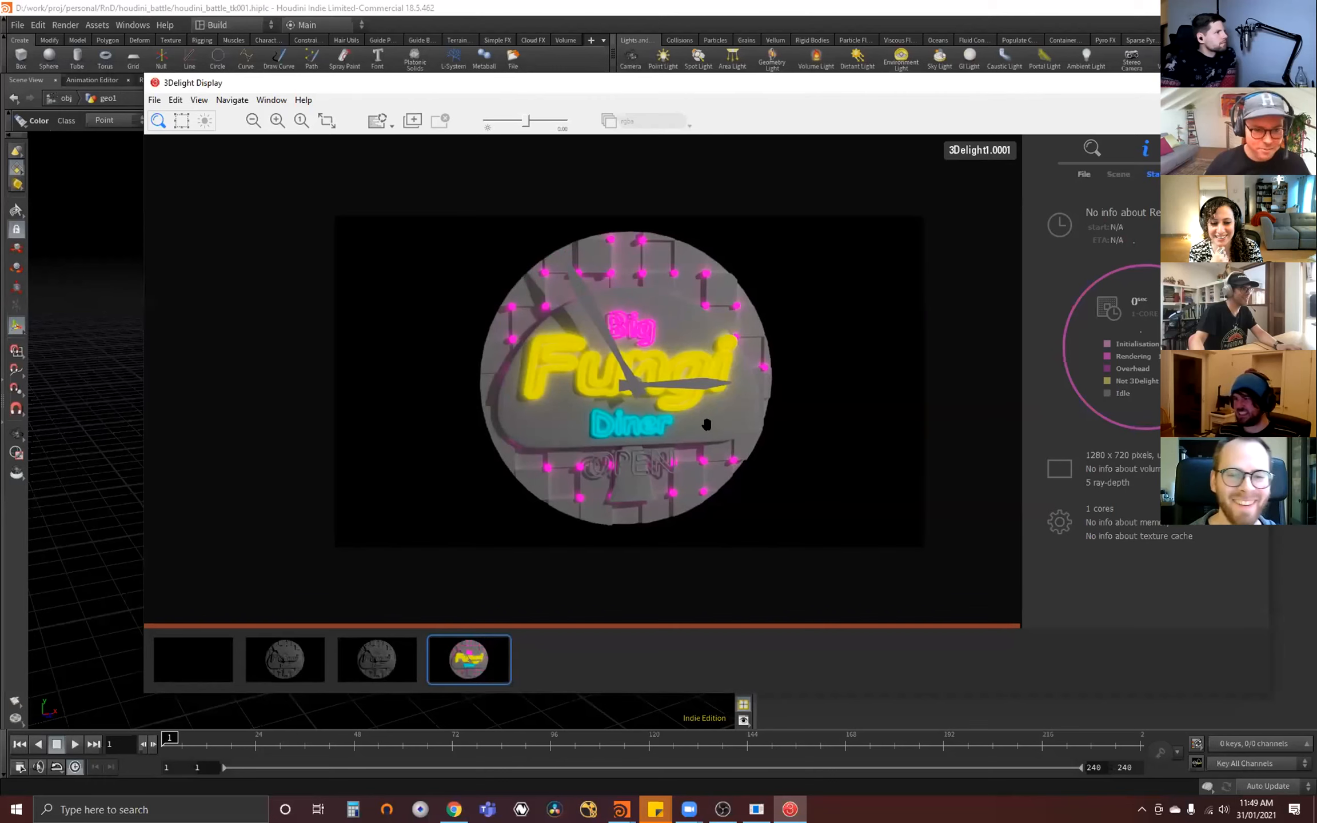
scroll(665, 449, "up", 10)
scroll(666, 451, "down", 11)
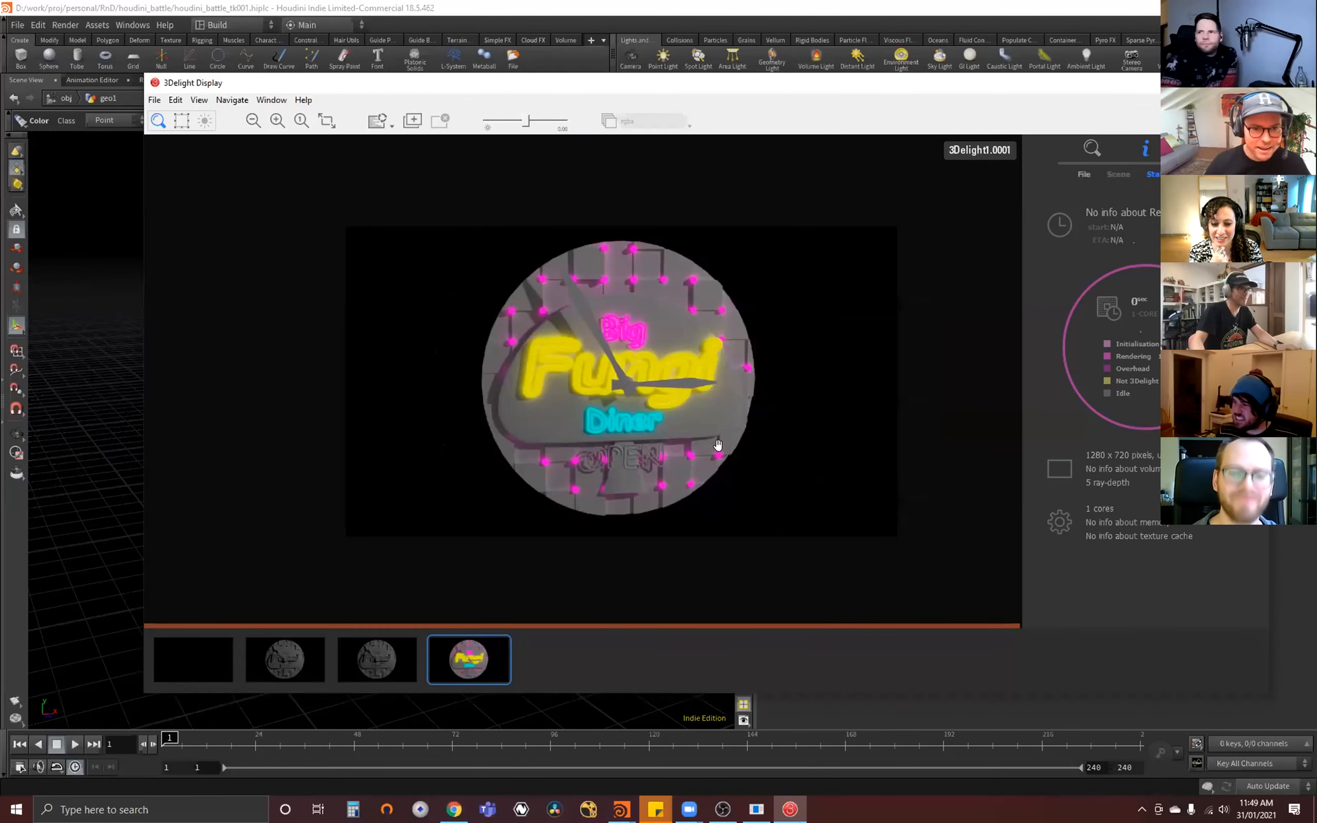
left_click_drag(718, 447, 685, 448)
left_click(454, 808)
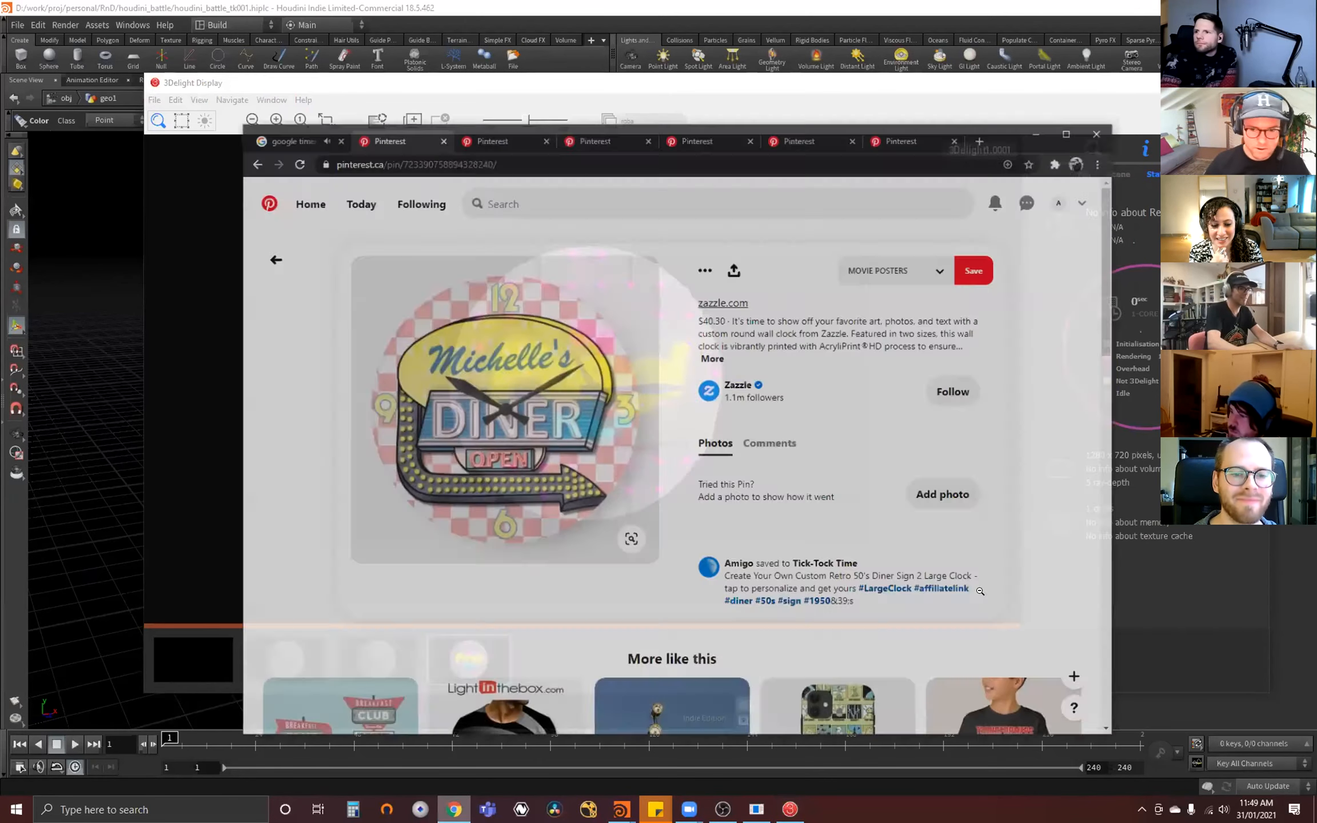
left_click(1194, 687)
key("alt+Tab")
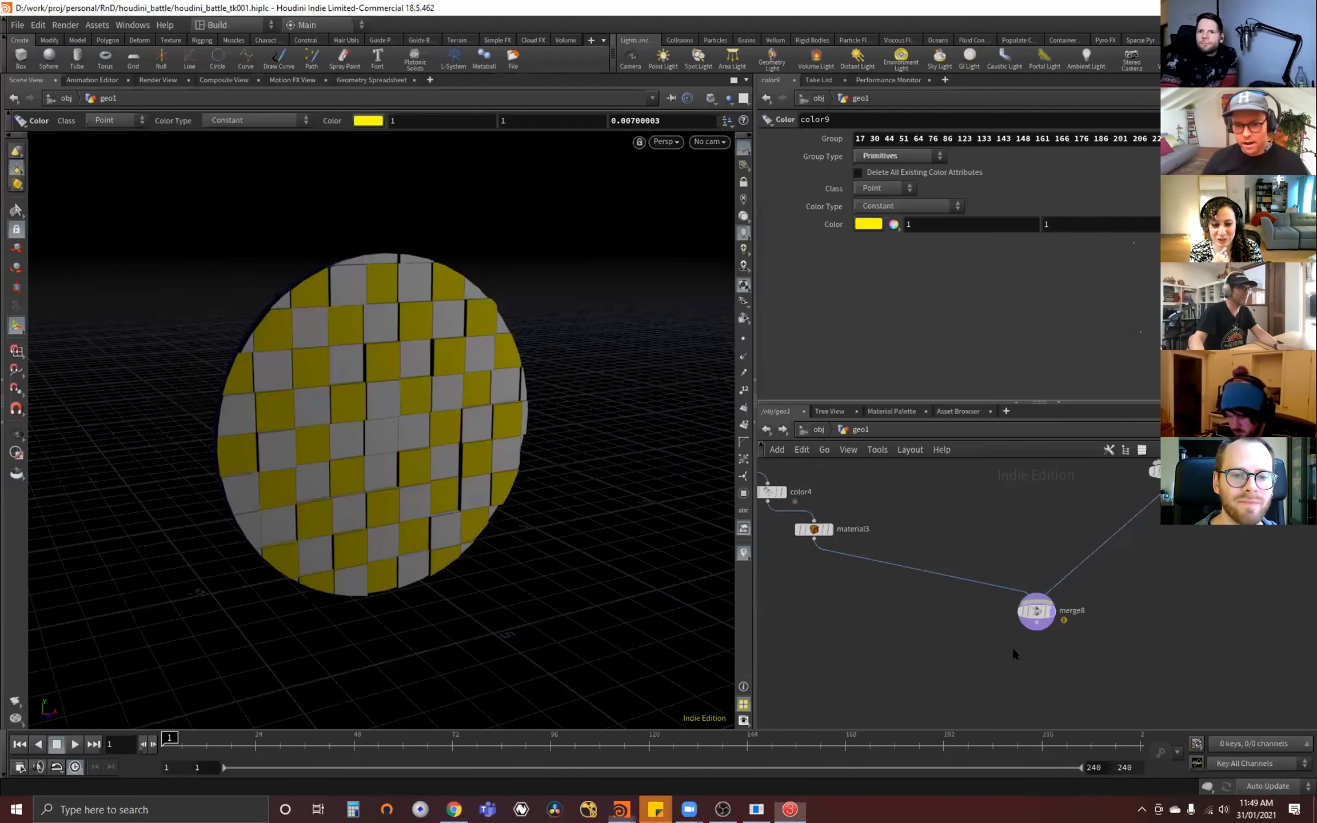
- Find merge8 at the end of the geo1 network, display its full diner sign, and switch back to 3Delight Display
scroll(1012, 648, "down", 5)
middle_click_drag(997, 628, 1038, 605)
middle_click_drag(1039, 536, 1012, 631)
scroll(1011, 631, "down", 2)
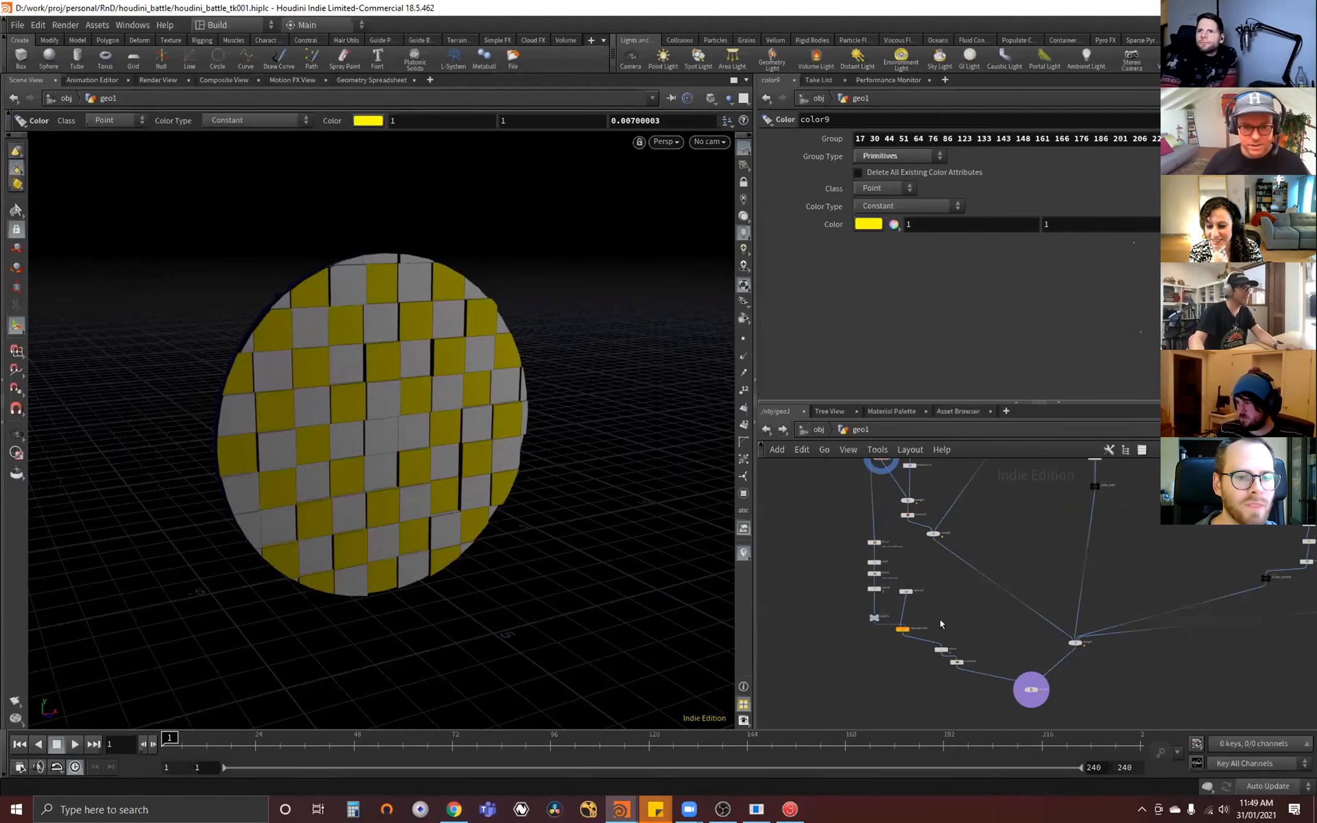
scroll(883, 474, "up", 5)
middle_click_drag(883, 474, 926, 758)
middle_click_drag(1105, 474, 1093, 574)
scroll(1083, 520, "down", 5)
middle_click_drag(1137, 646, 1063, 491)
scroll(1091, 675, "up", 4)
middle_click_drag(1091, 674, 1067, 633)
left_click_drag(1178, 597, 1039, 639)
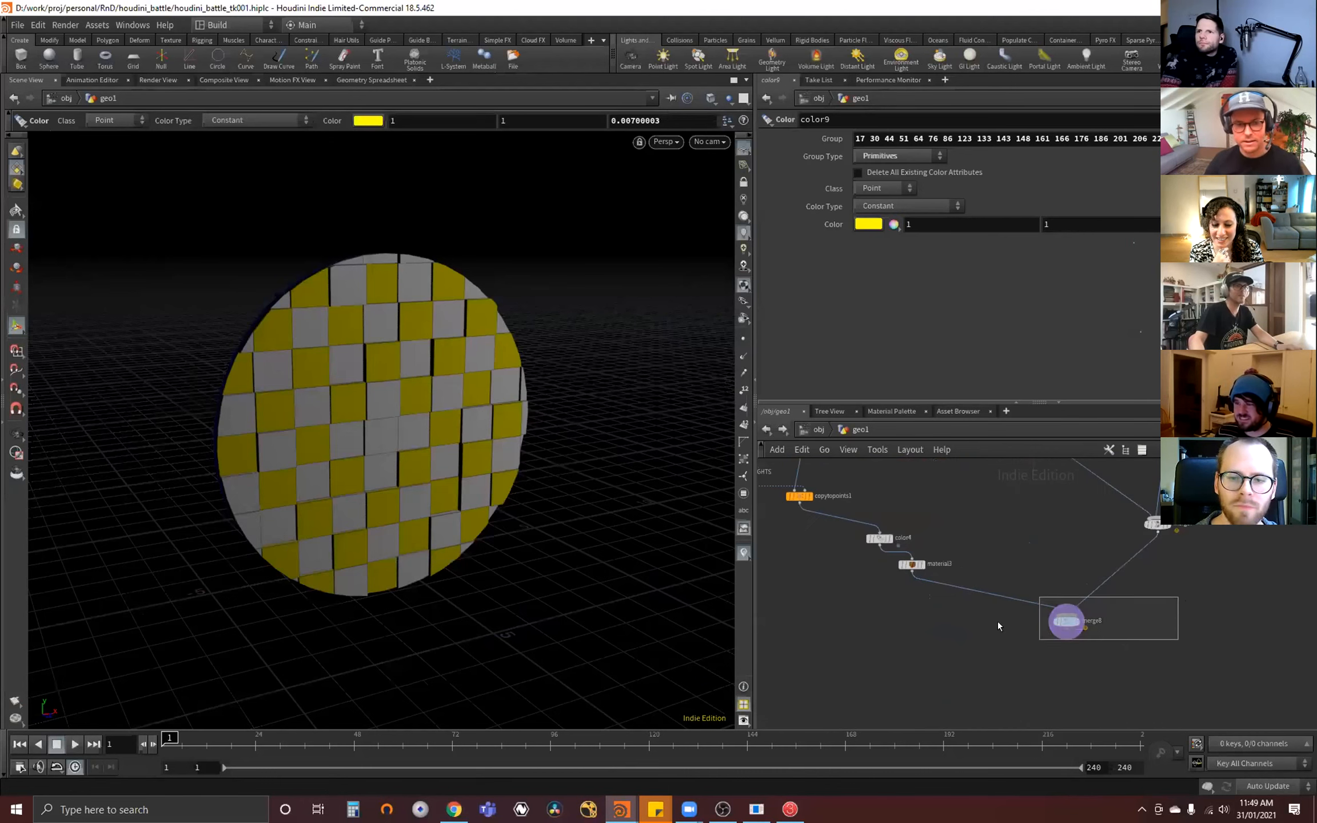
scroll(1083, 608, "up", 3)
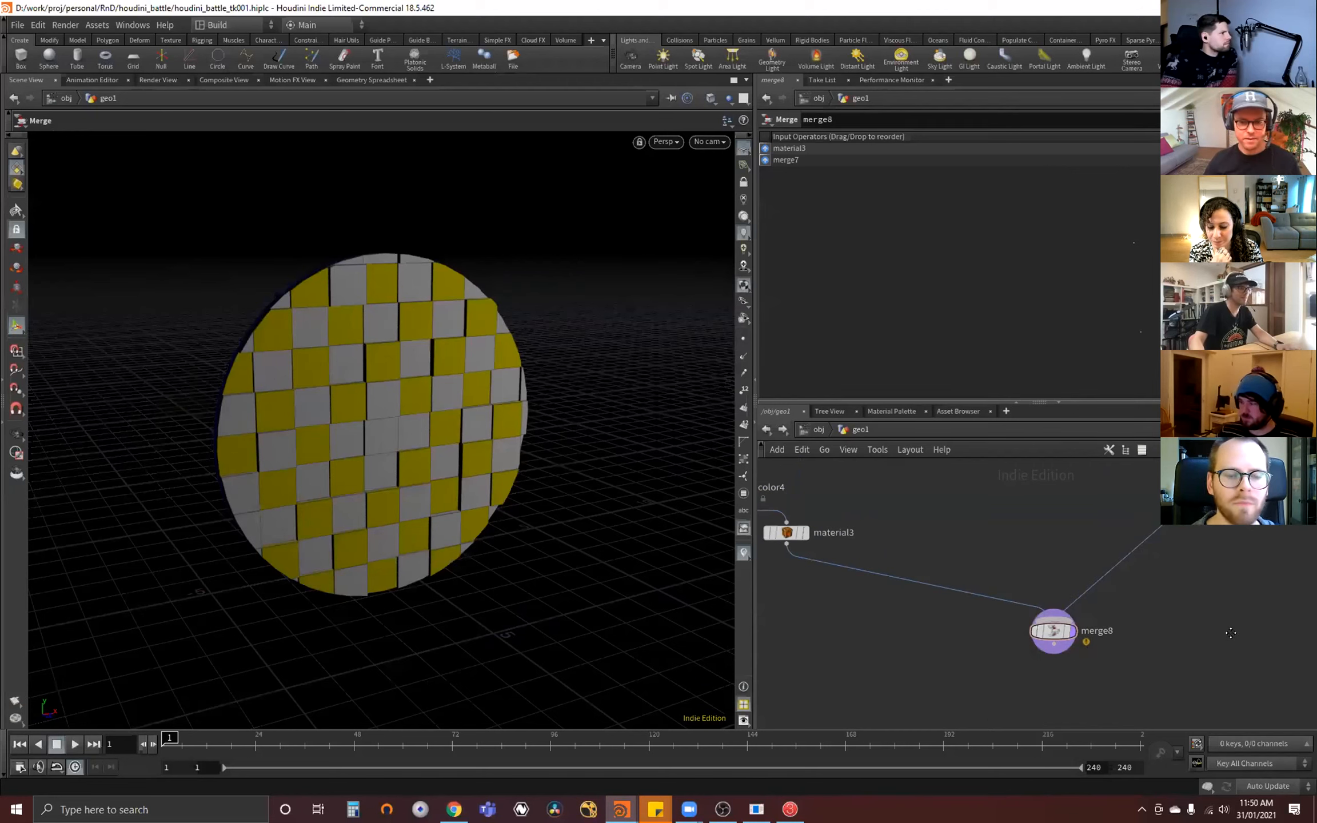
middle_click_drag(1009, 571, 977, 514)
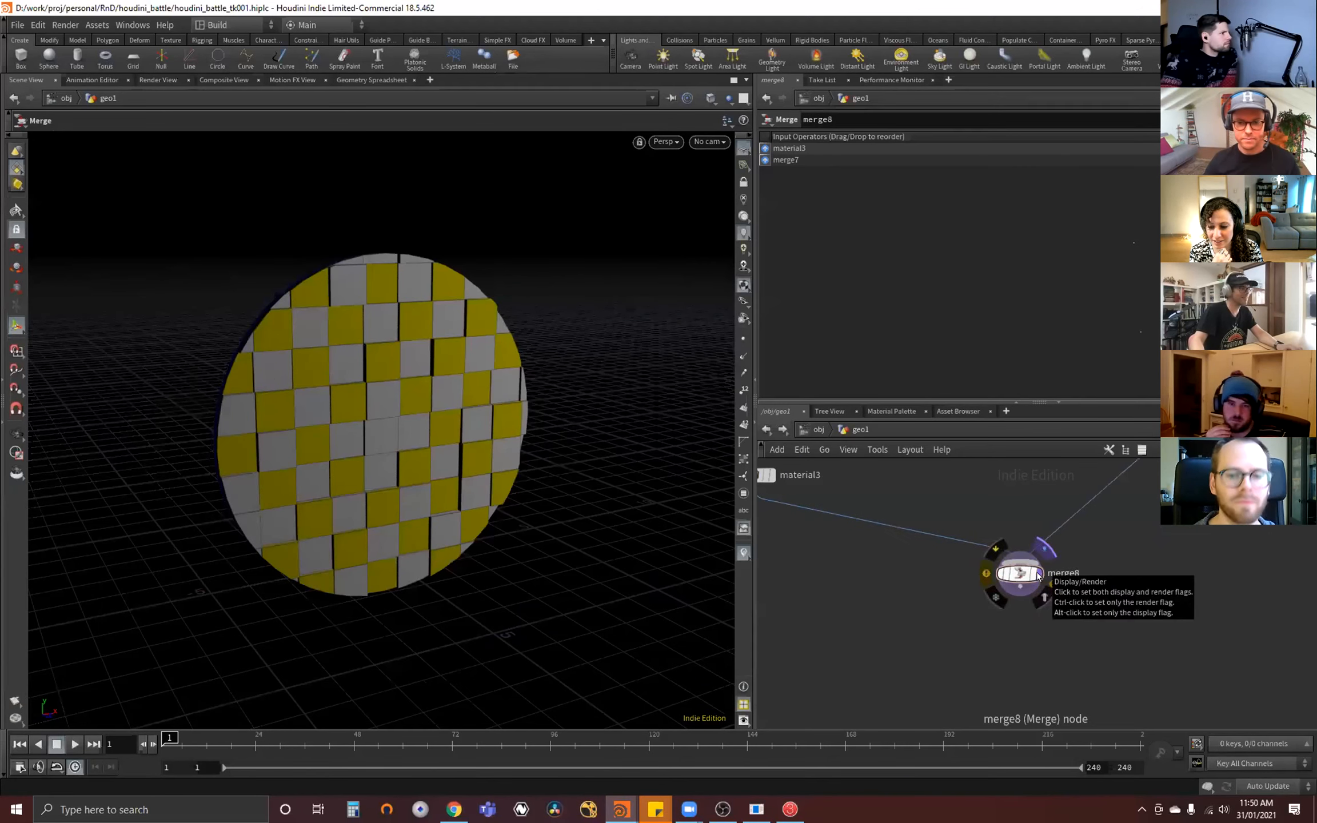
left_click(1032, 575)
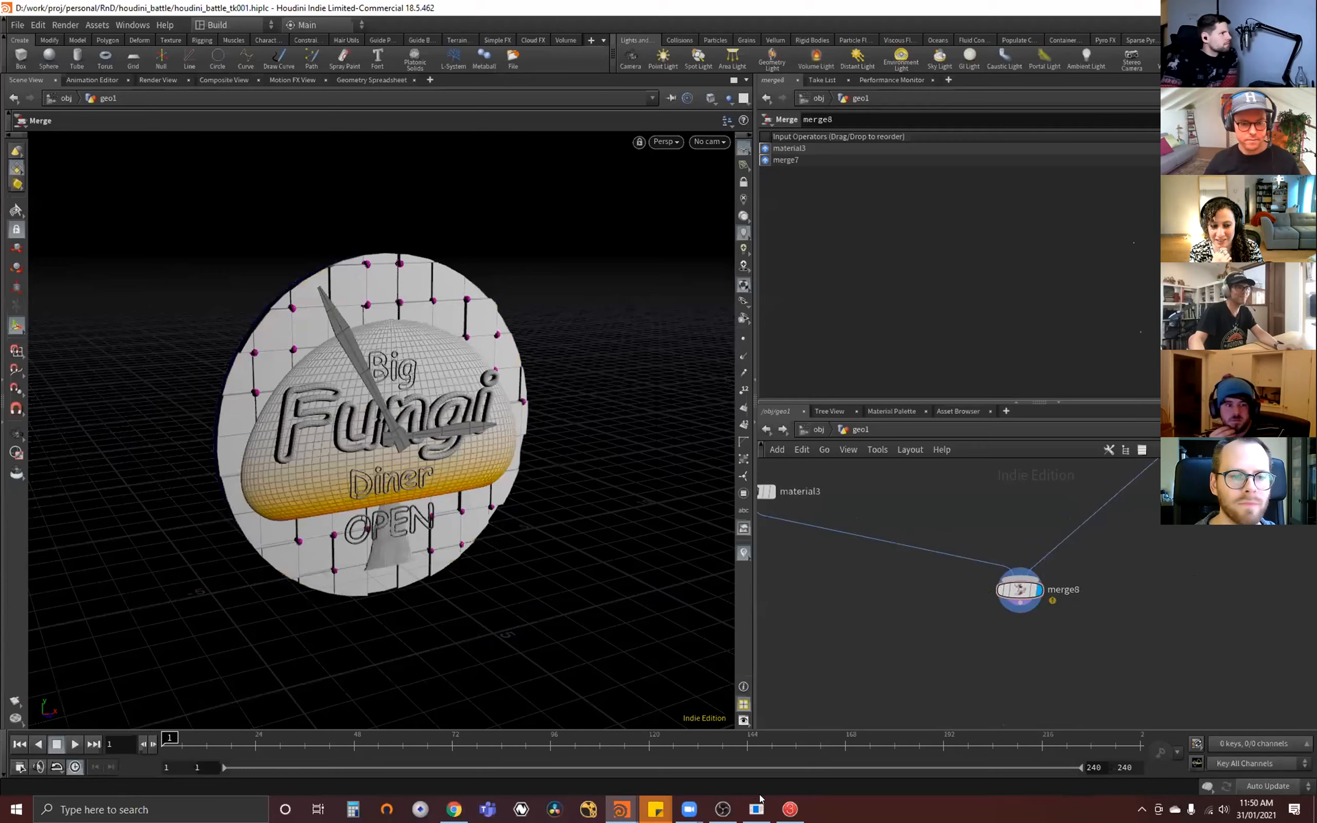
left_click(790, 809)
scroll(694, 415, "up", 1)
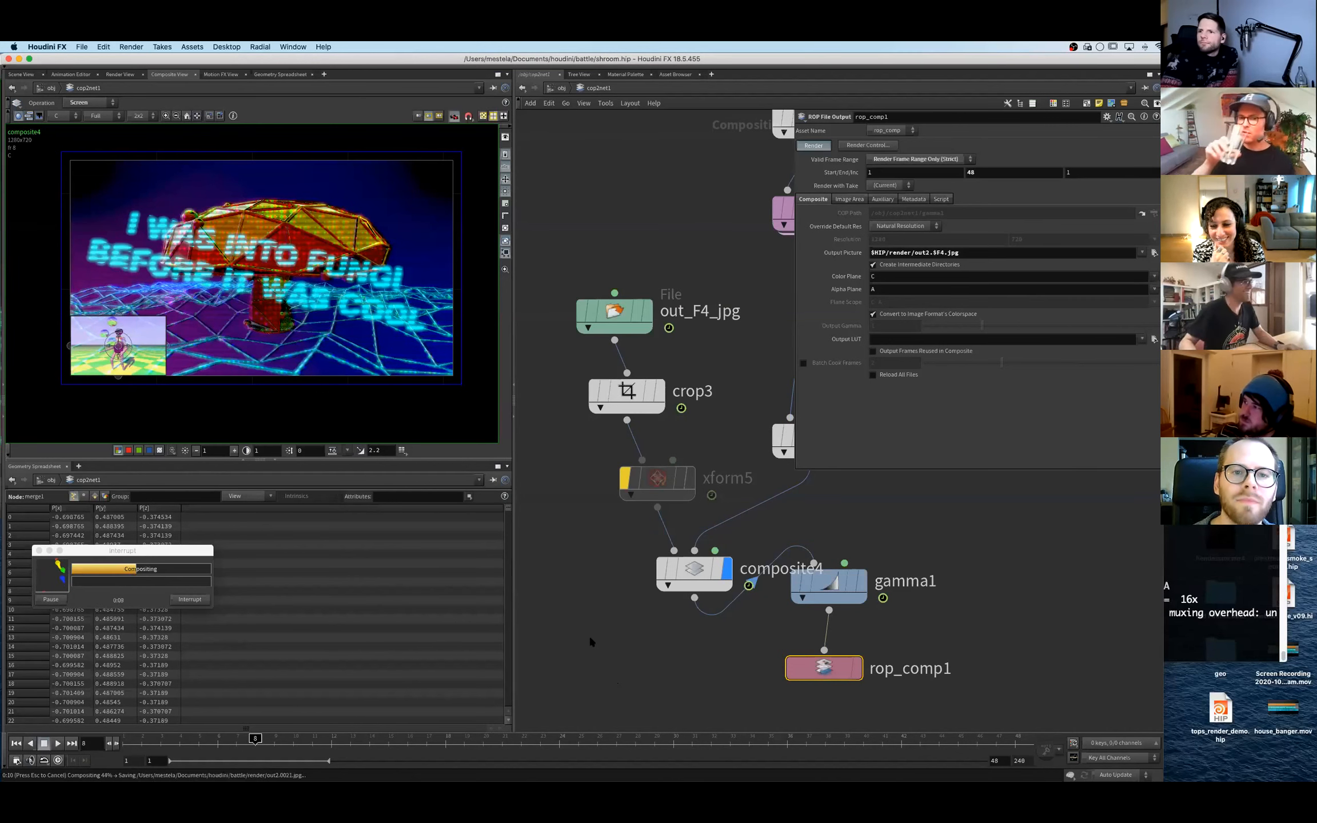
- Switch to the MPlay image viewer and play back the rendered out sequence
key("super+Tab")
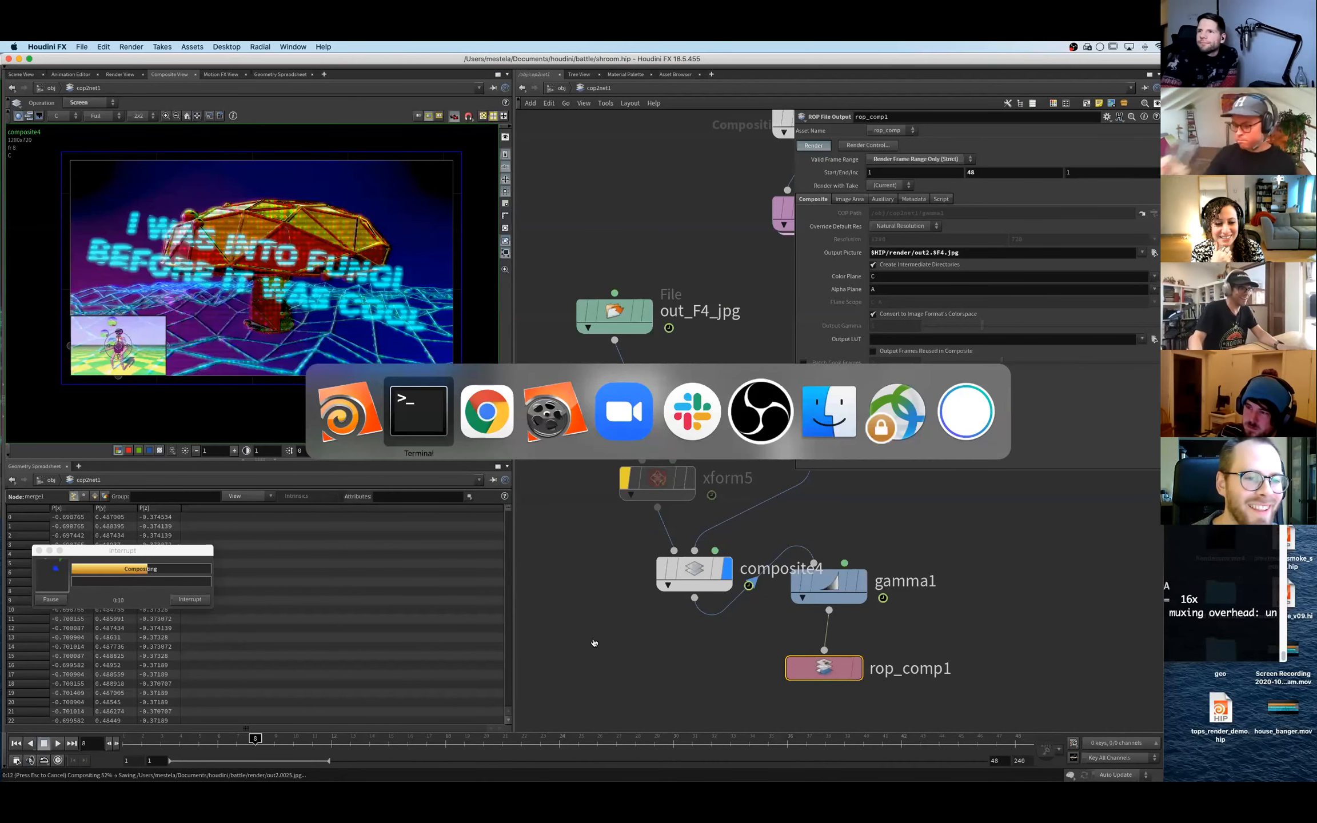
key("super+Tab")
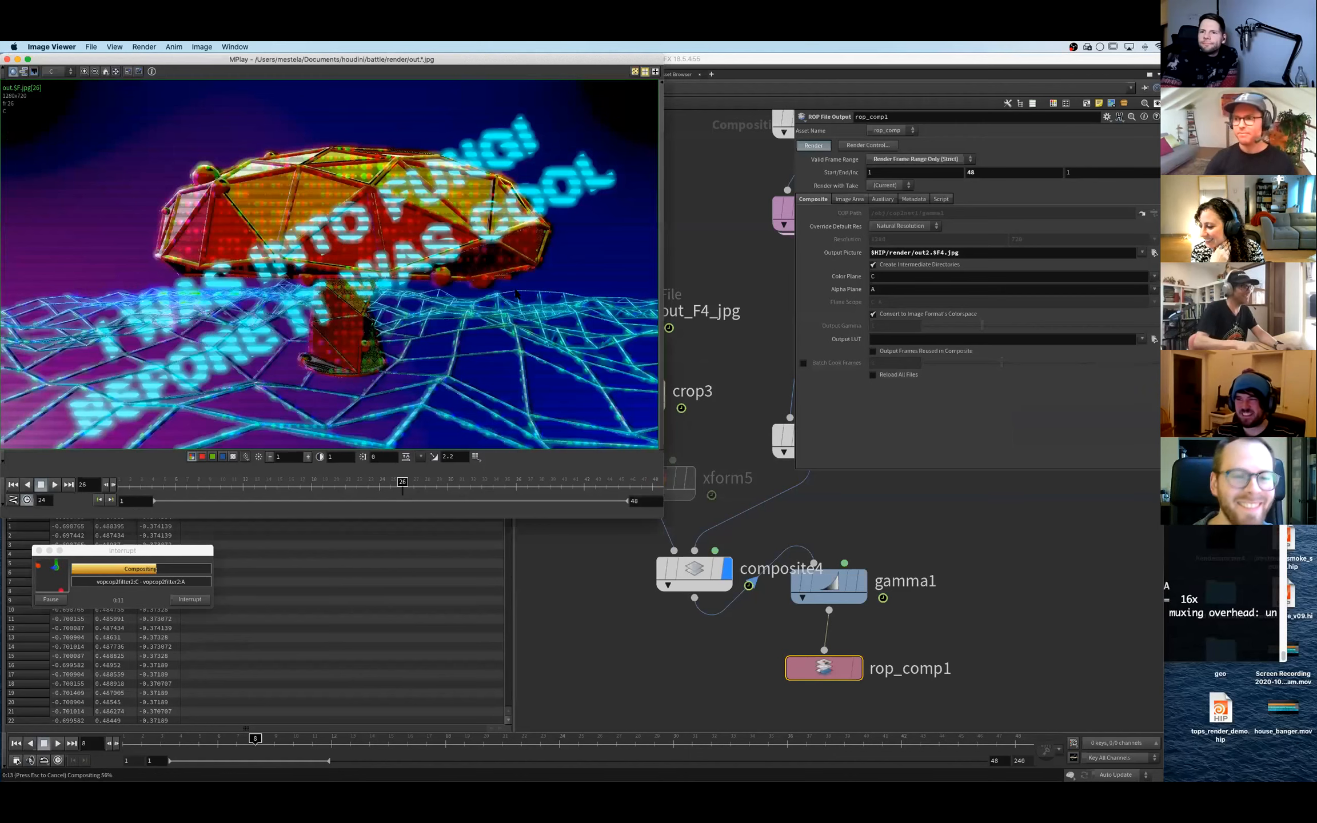
key("Up")
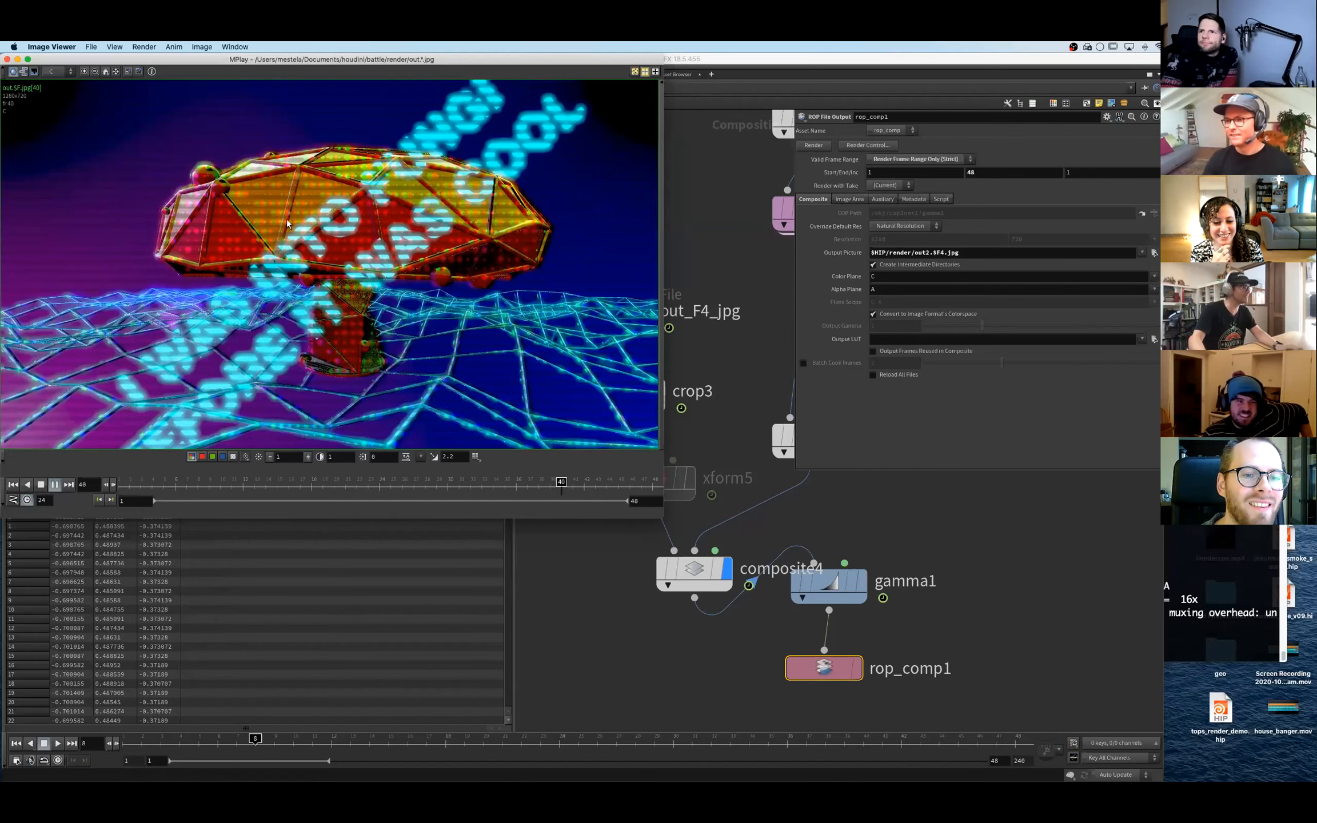
- Load the out2.$F4.jpg image sequence from the render folder into MPlay
left_click(91, 47)
left_click(129, 68)
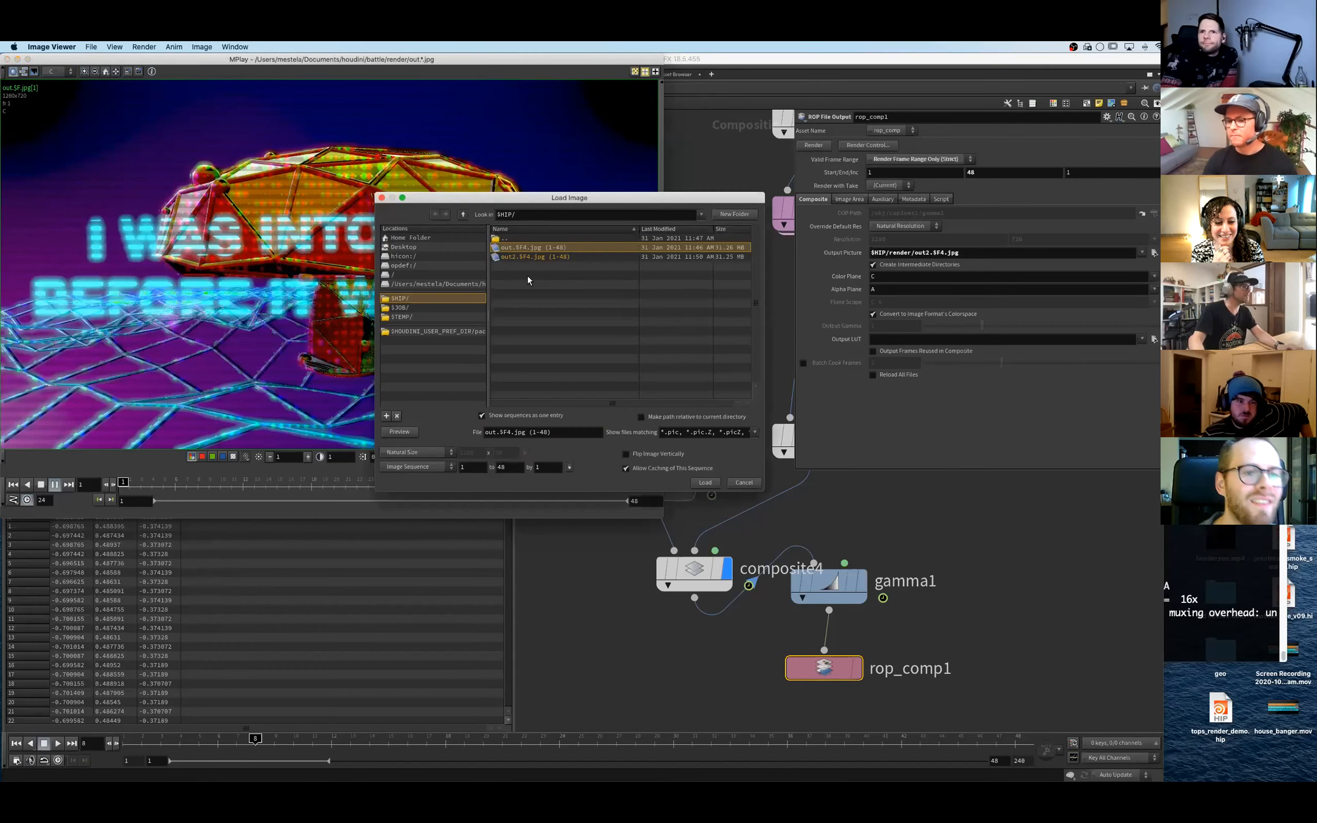
key("Return")
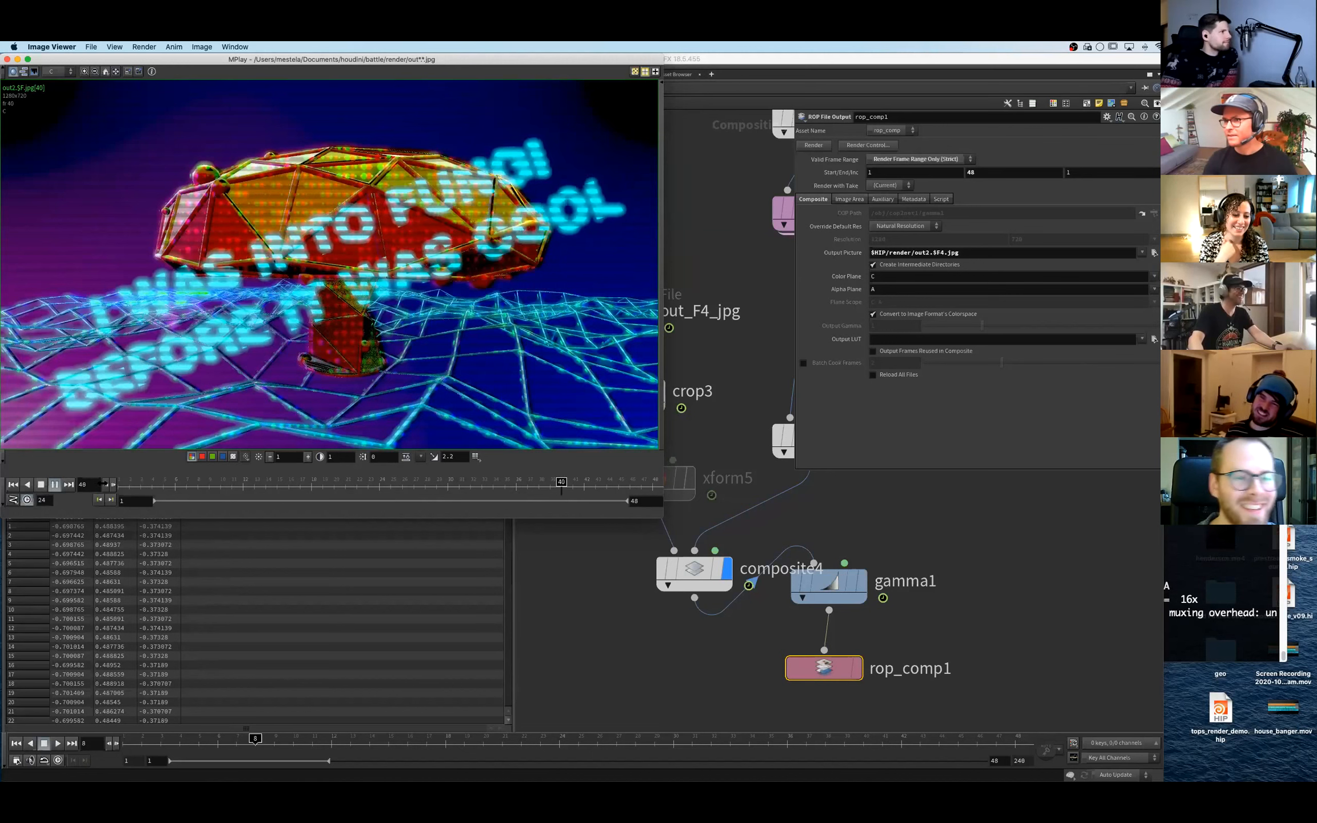
- Limit the MPlay playback range to frames 1 to 11 and play the shortened loop
left_click(43, 484)
left_click(235, 483)
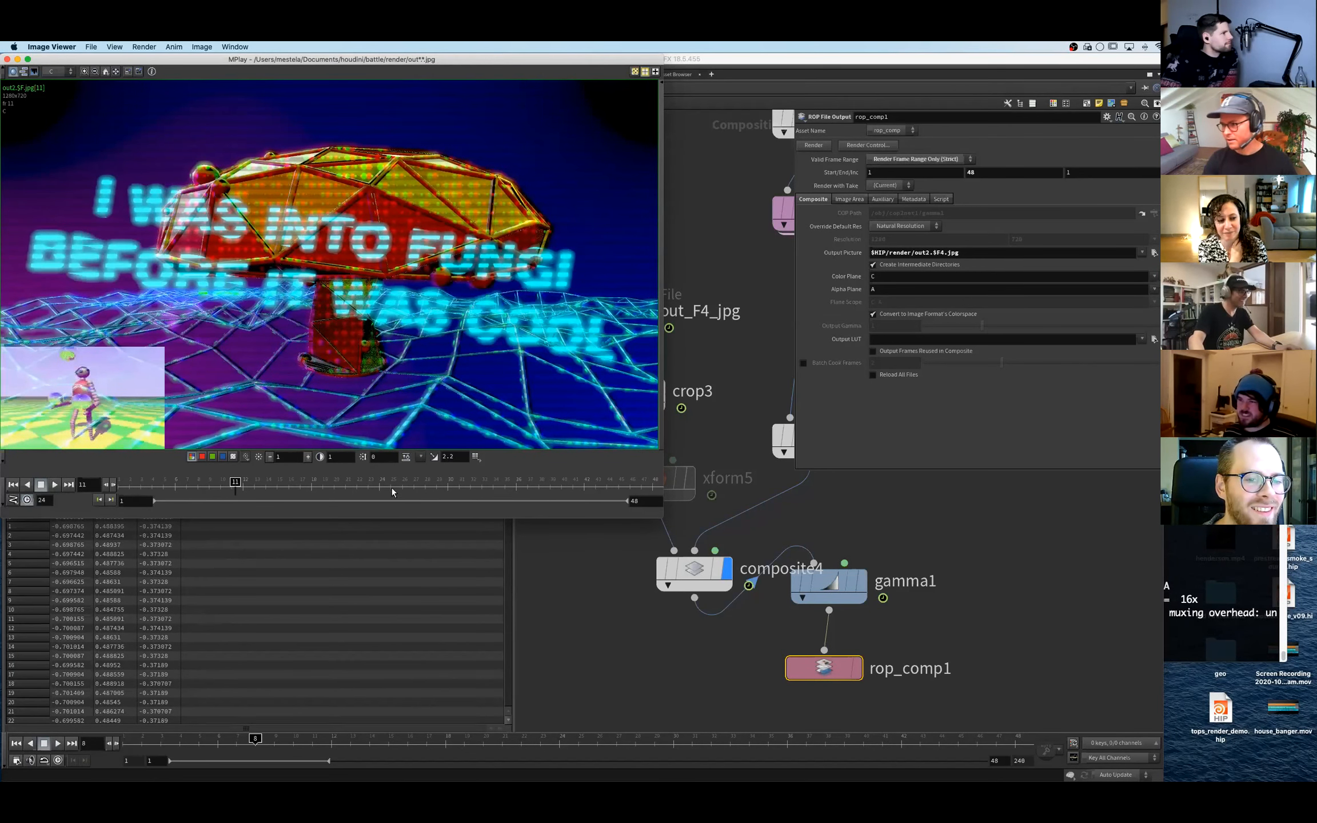
double_click(639, 500)
type("1")
key("Tab")
left_click(650, 497)
type("1")
key("Return")
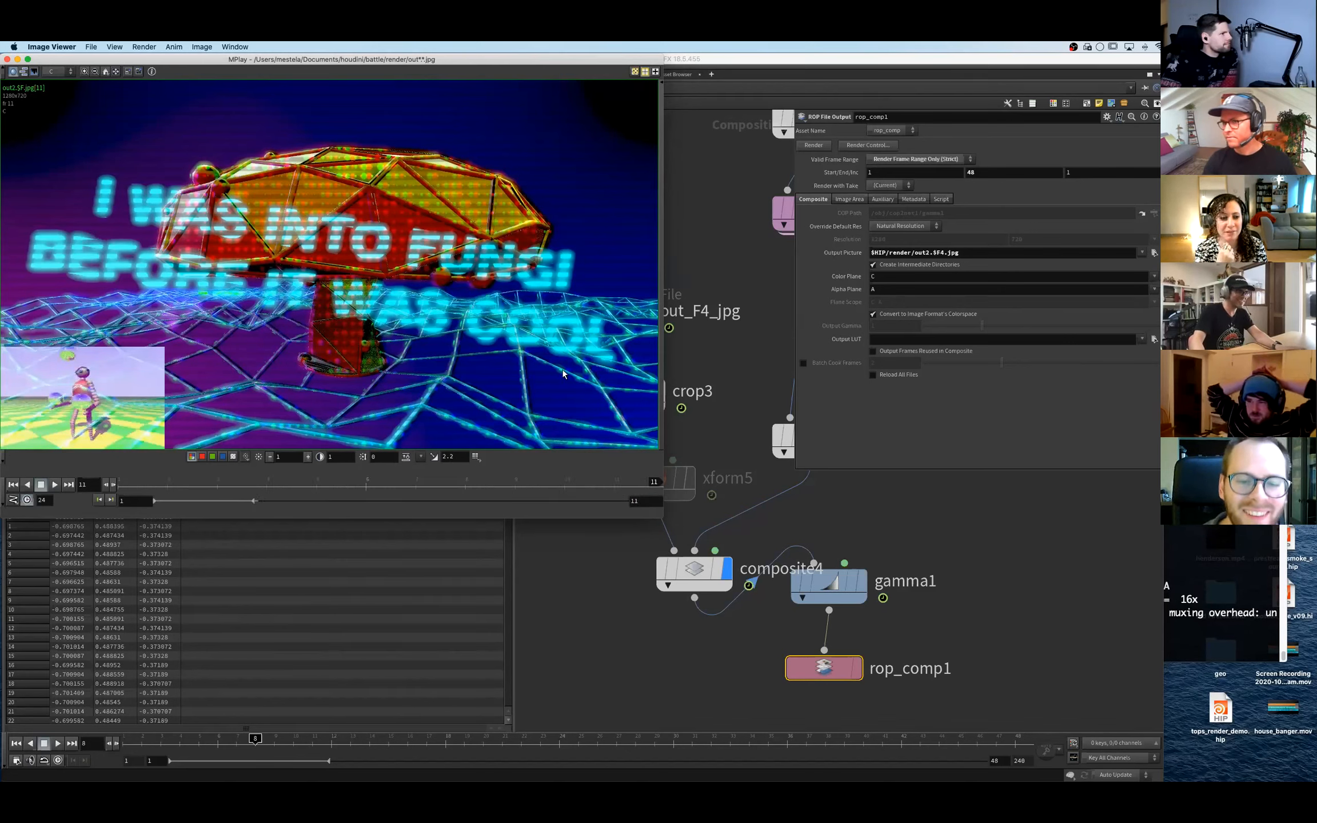
key("Up")
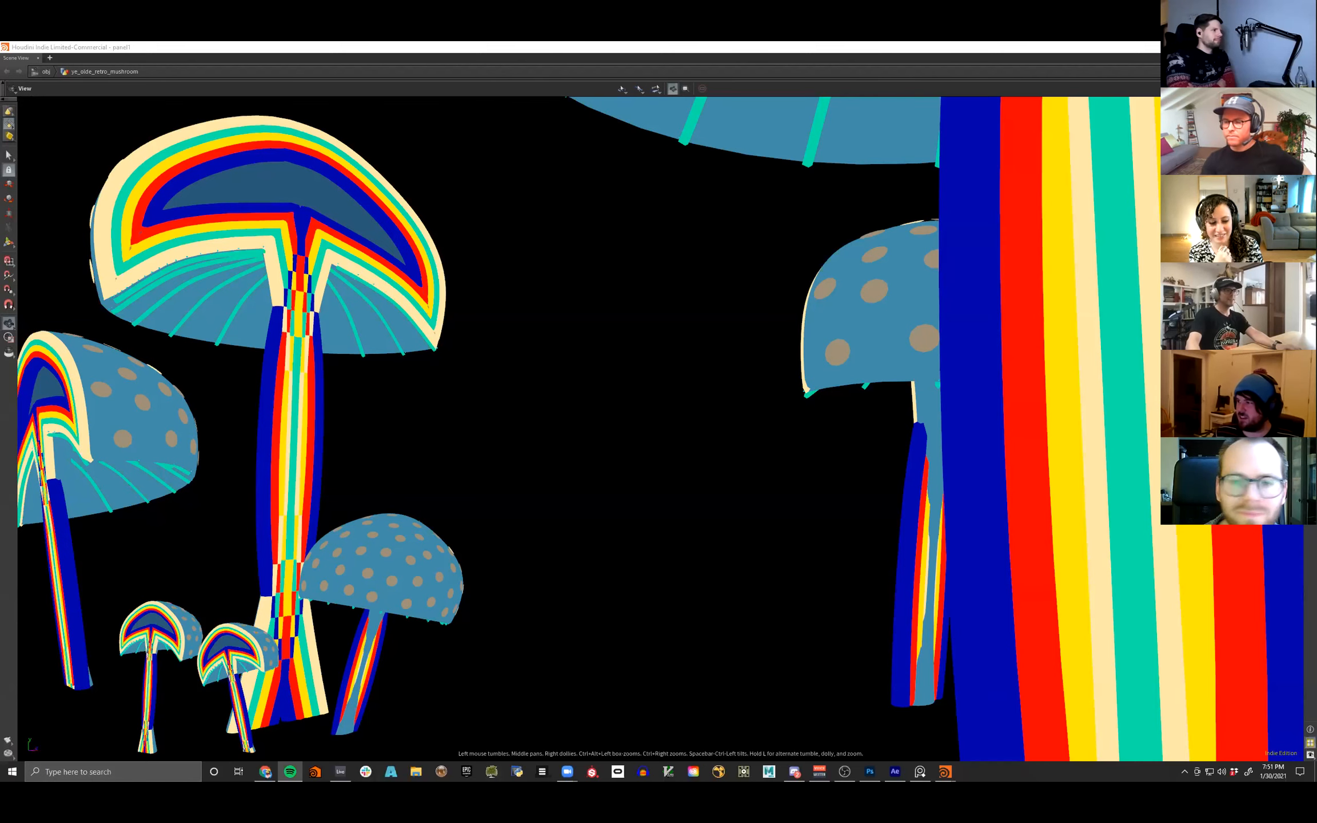
- Bring up the roller skates reference photo in Chrome and move its window off the retro mushroom view
key("alt+Tab")
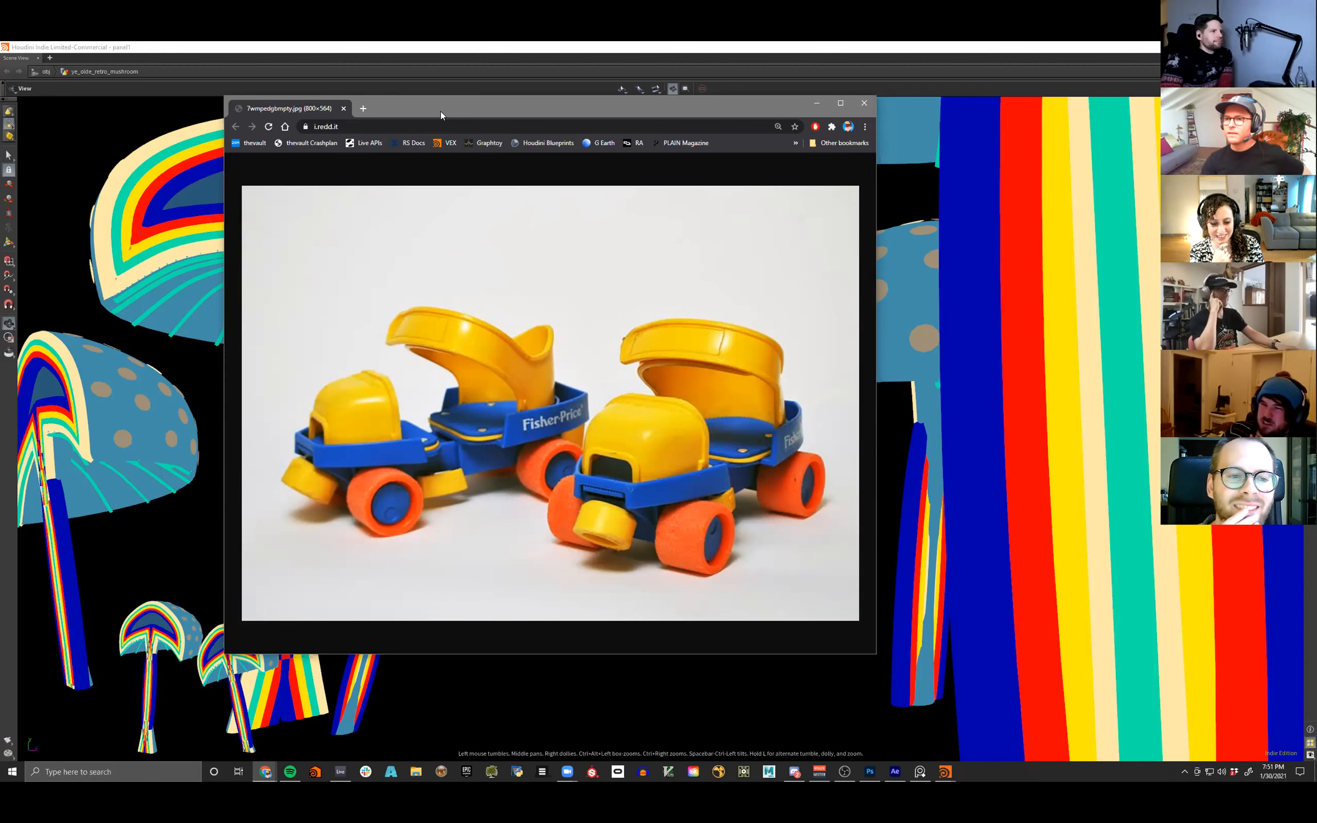
left_click_drag(440, 111, 0, 110)
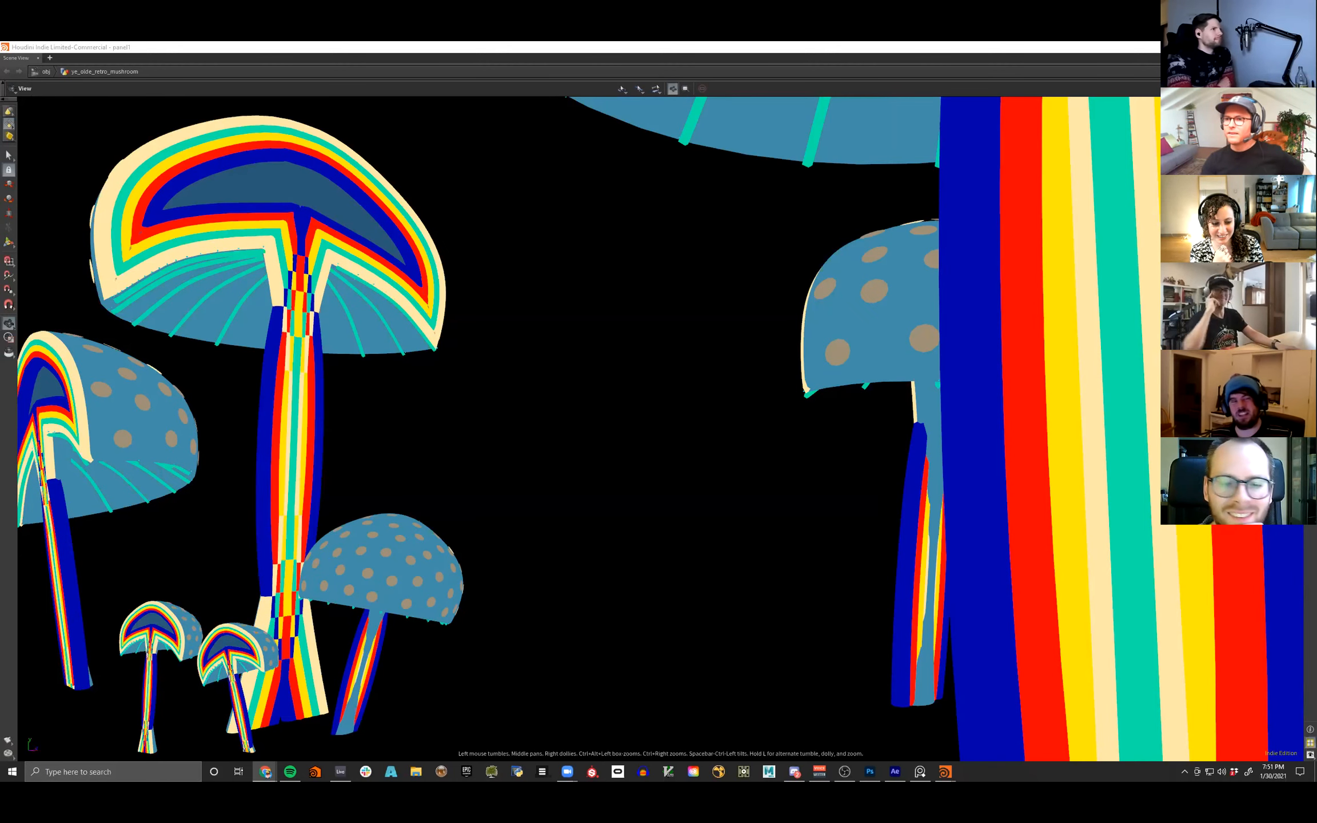
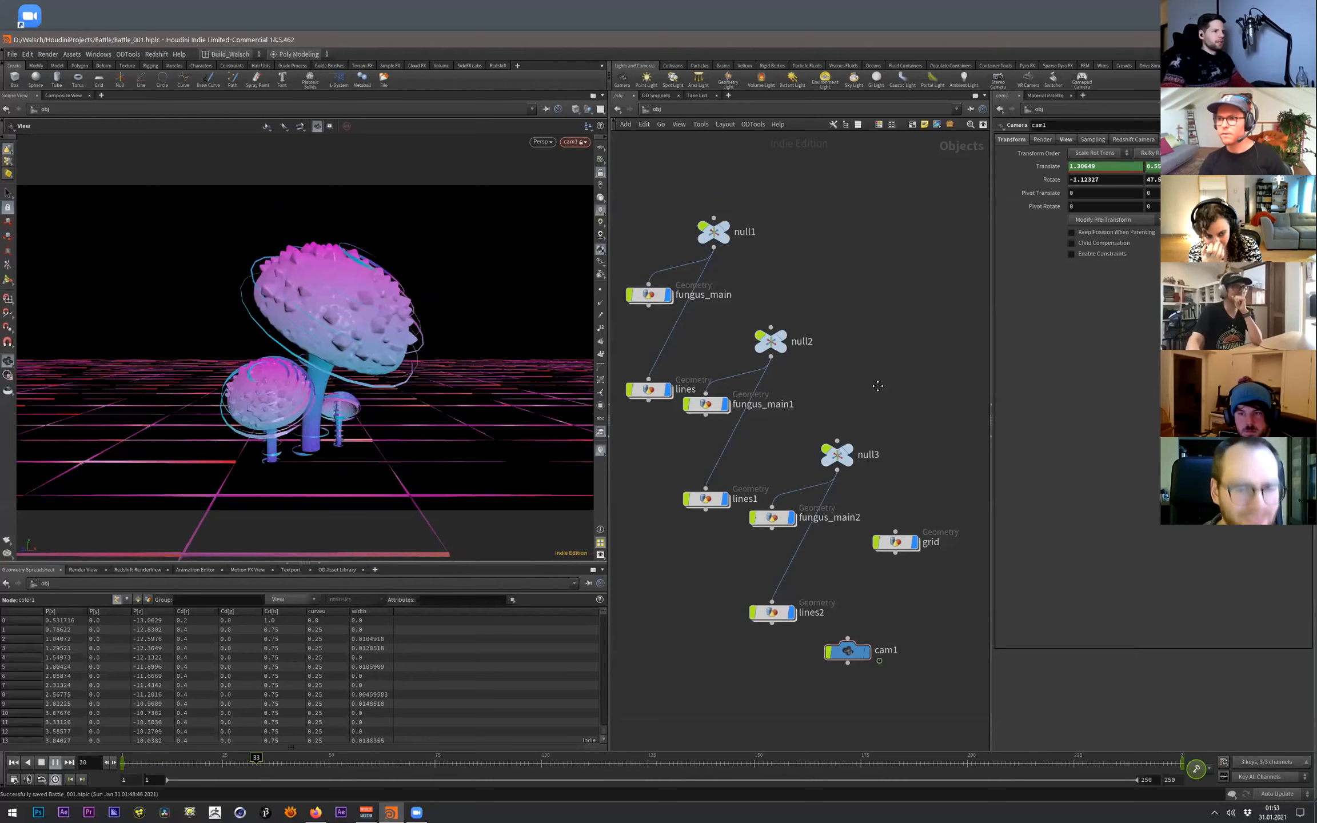
- Open the fungus_main geometry network and frame all of its nodes
middle_click_drag(663, 308, 690, 303)
left_click(676, 293)
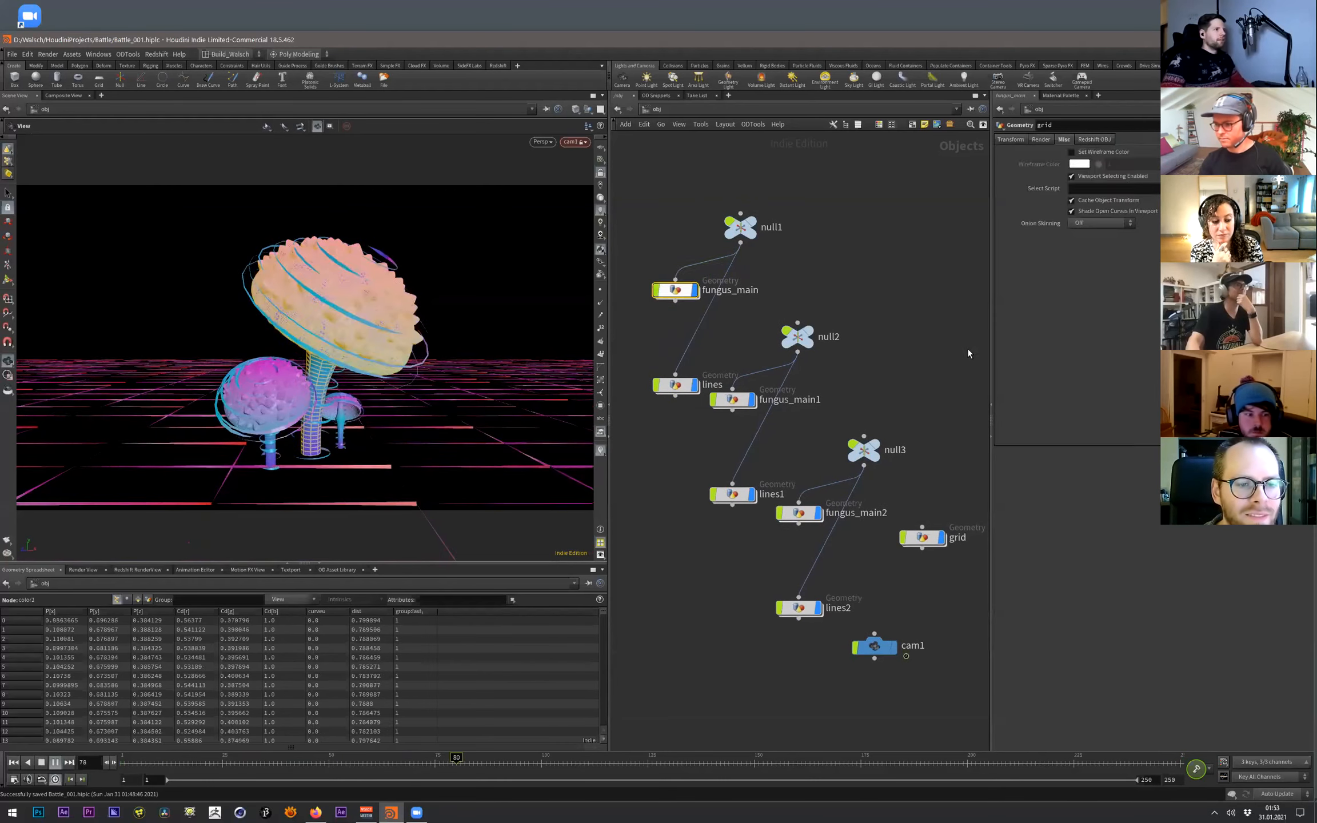
key("i")
key("h")
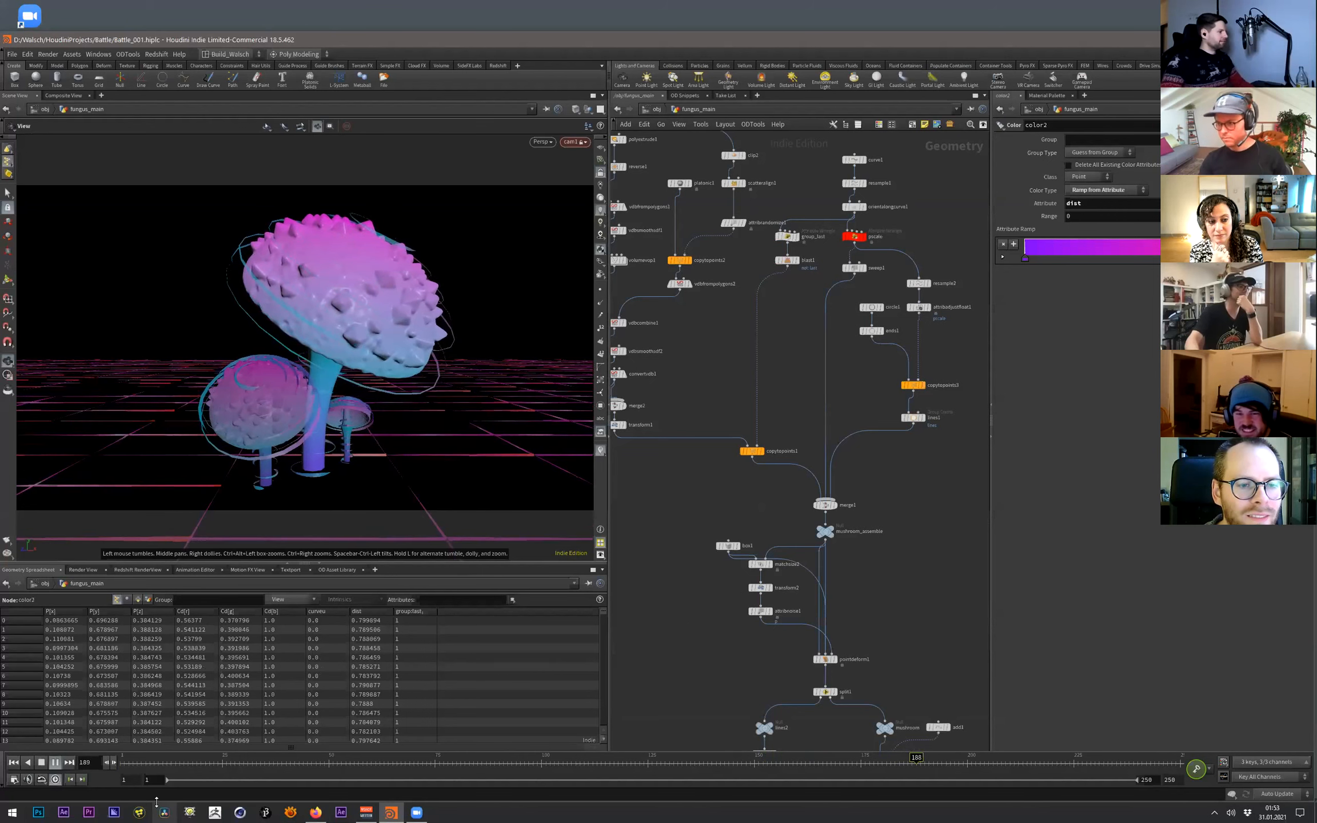
- Examine the cap, spike, line and stem branches of the fungus_main node network
middle_click_drag(750, 412, 735, 462)
middle_click_drag(938, 621, 905, 587)
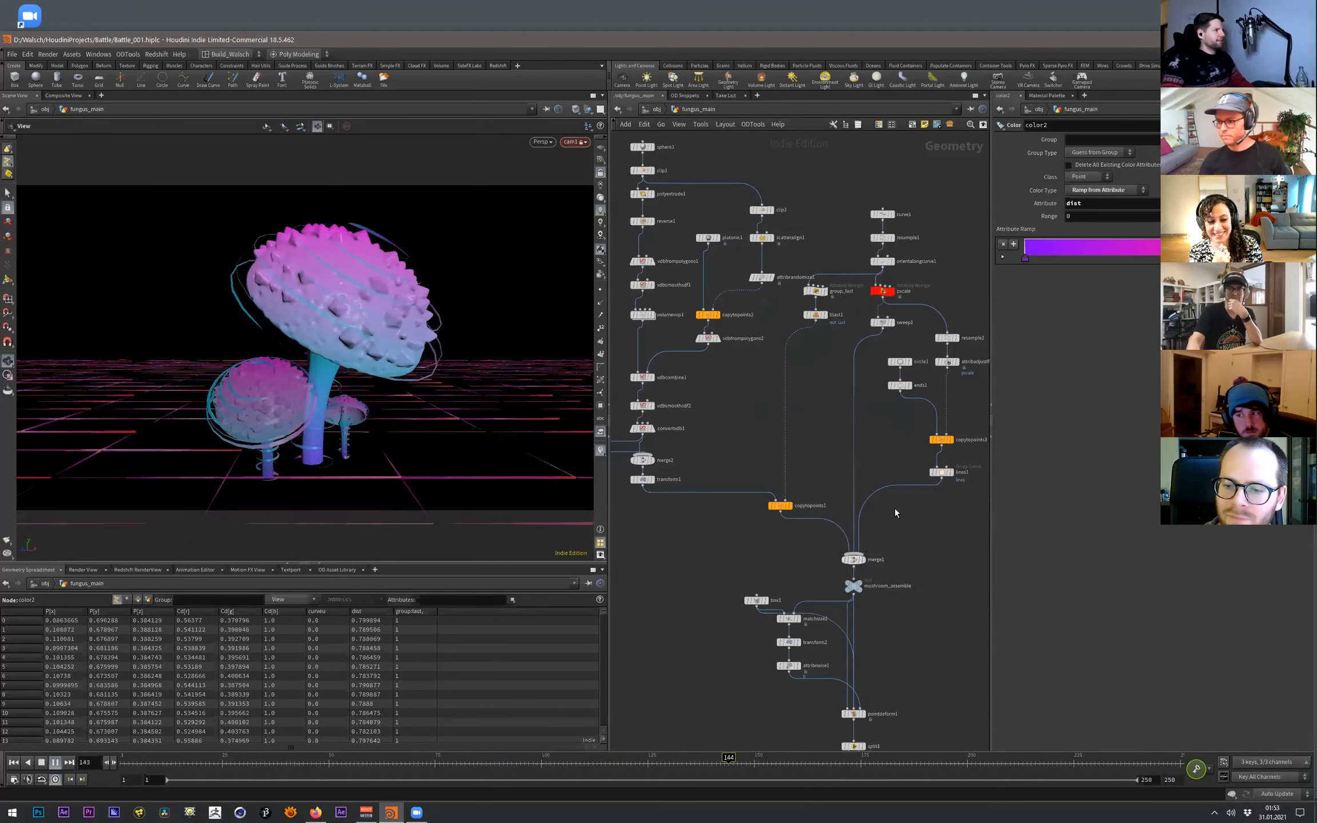
middle_click_drag(720, 562, 812, 575)
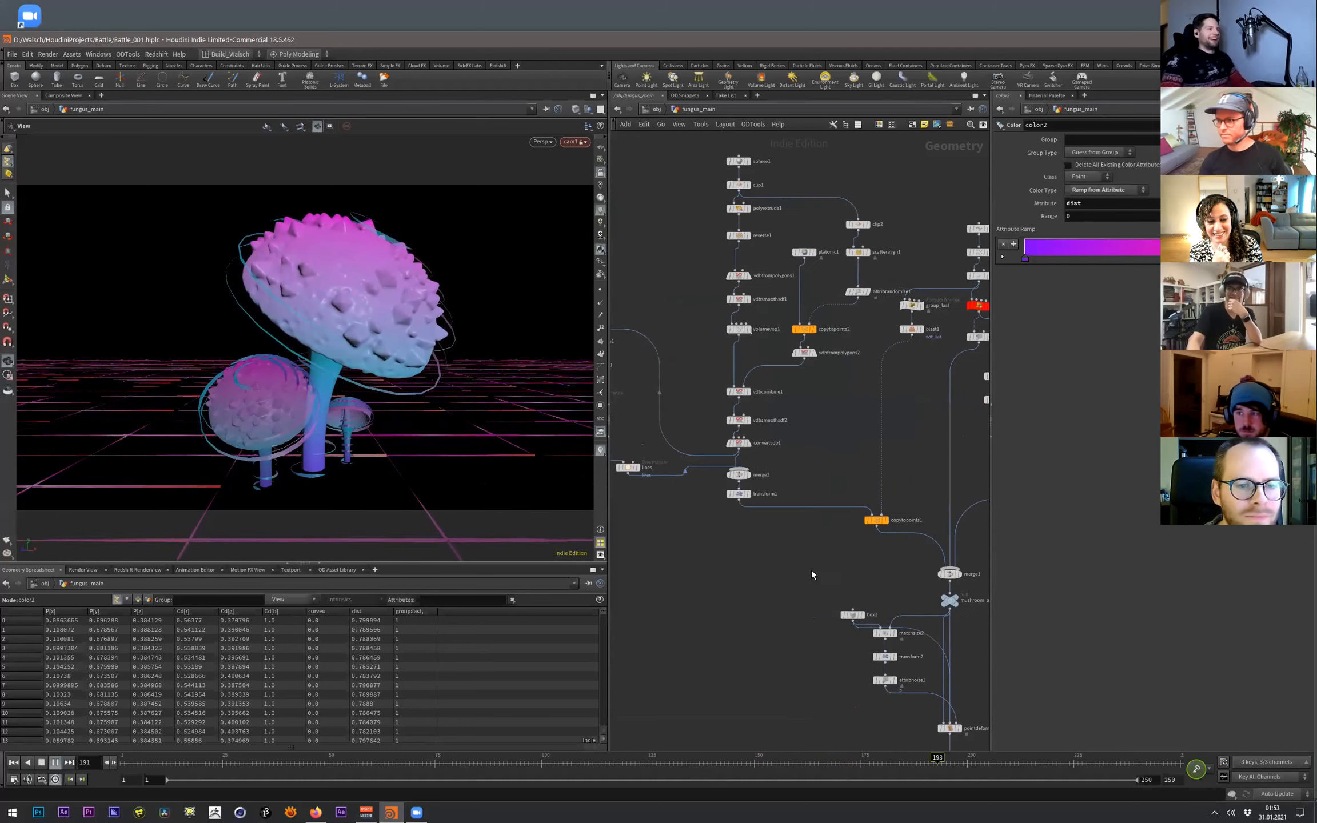
middle_click_drag(723, 543, 803, 563)
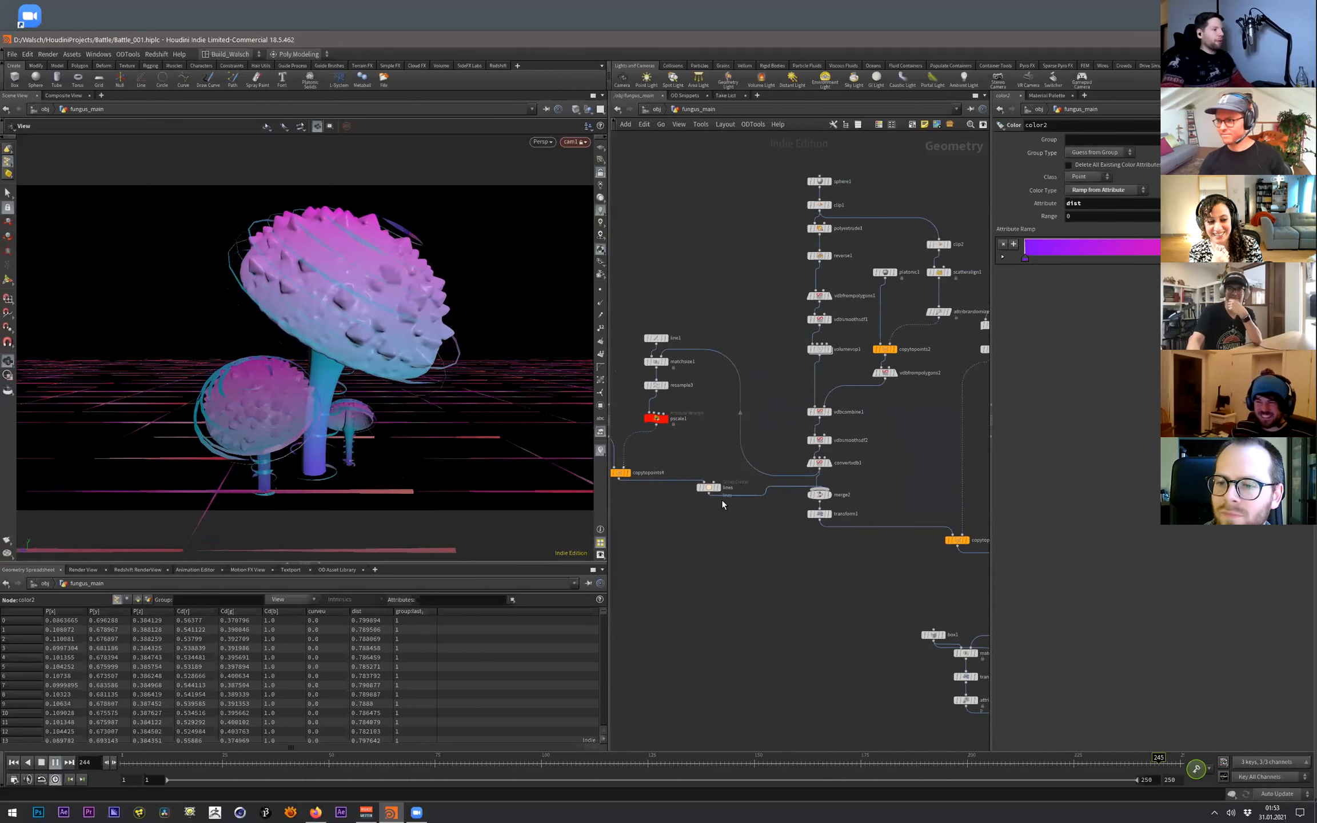
scroll(715, 509, "up", 3)
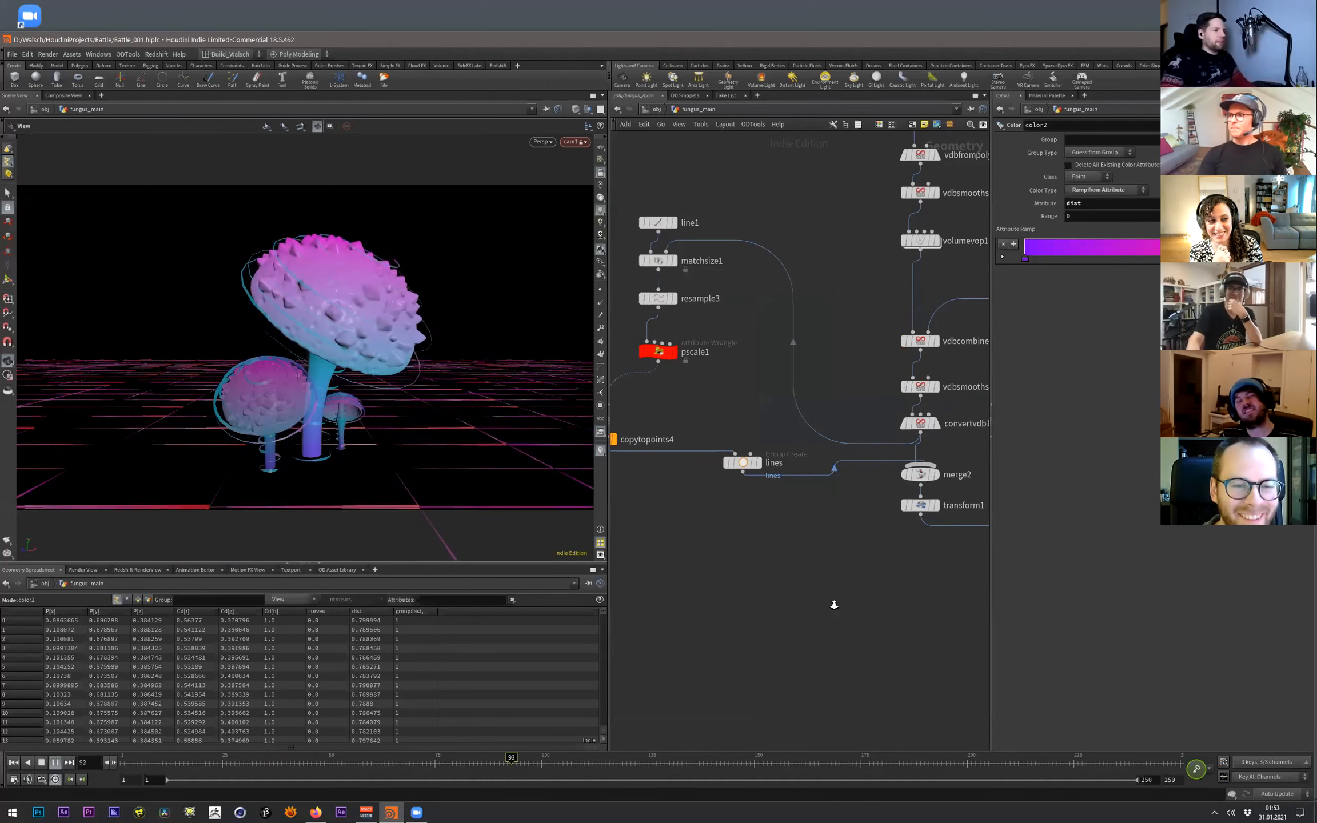
key("h")
right_click_drag(823, 527, 839, 489)
middle_click_drag(839, 488, 832, 449)
right_click_drag(832, 449, 825, 297)
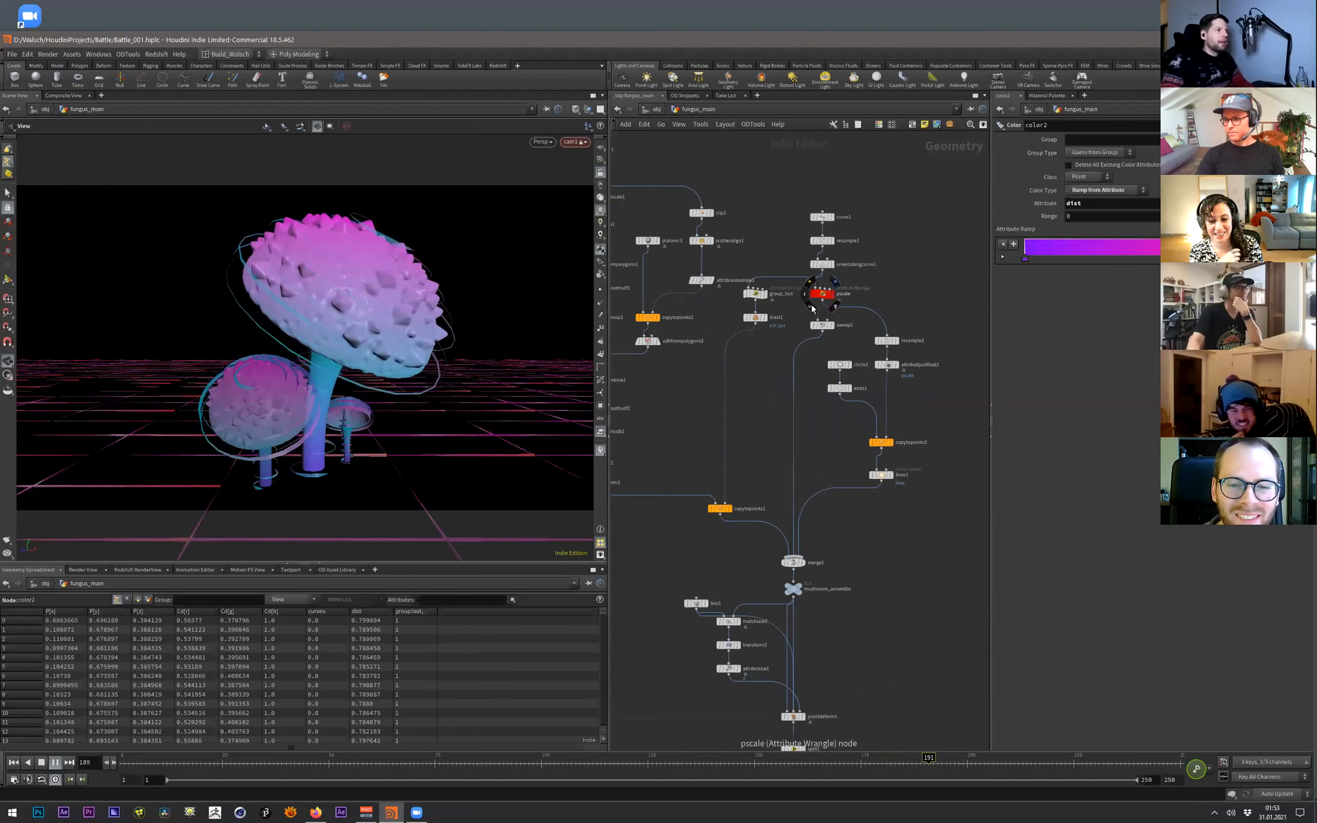
- Display the stem curve at the pscale wrangle, stop the playback and rewind to frame 1
left_click(830, 294)
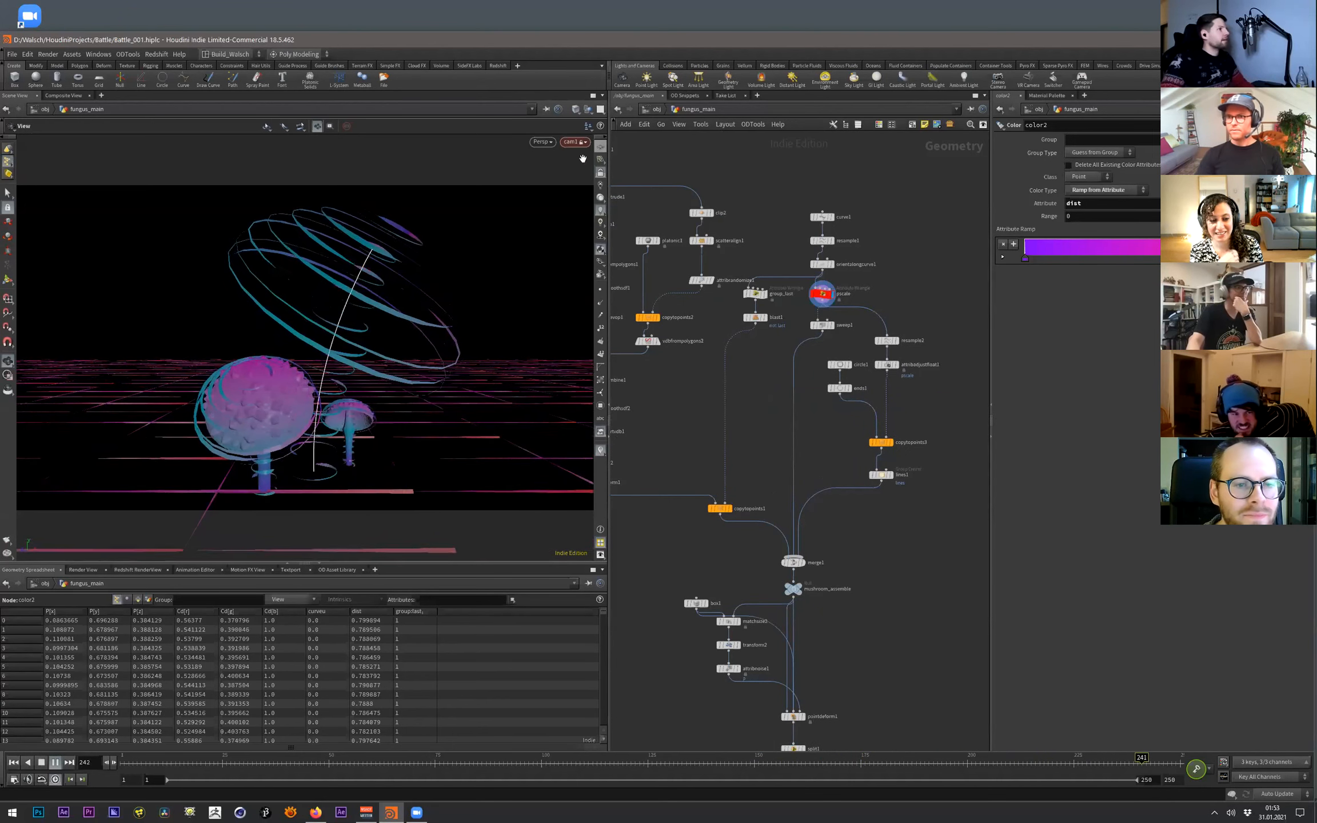
left_click(18, 765)
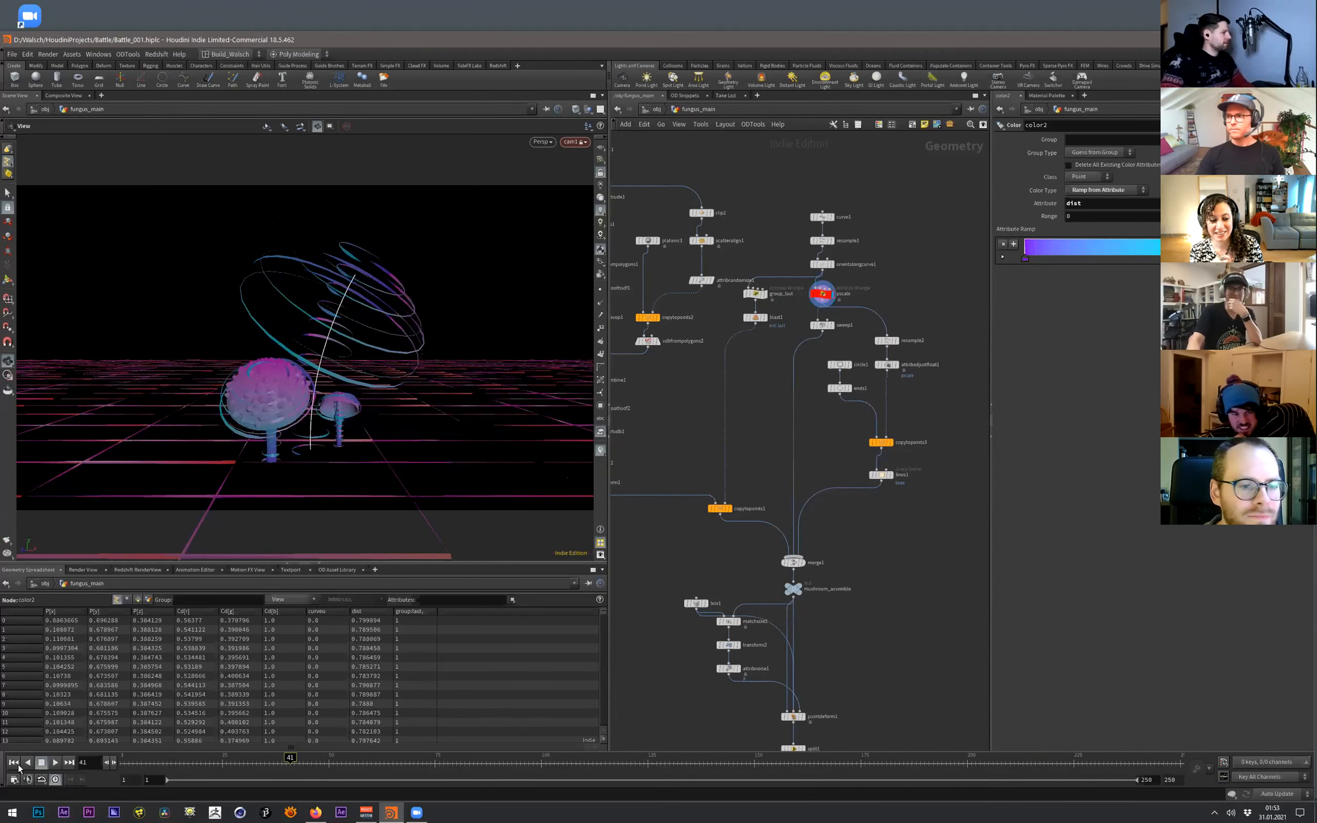
right_click_drag(331, 360, 343, 323)
left_click_drag(343, 323, 405, 398)
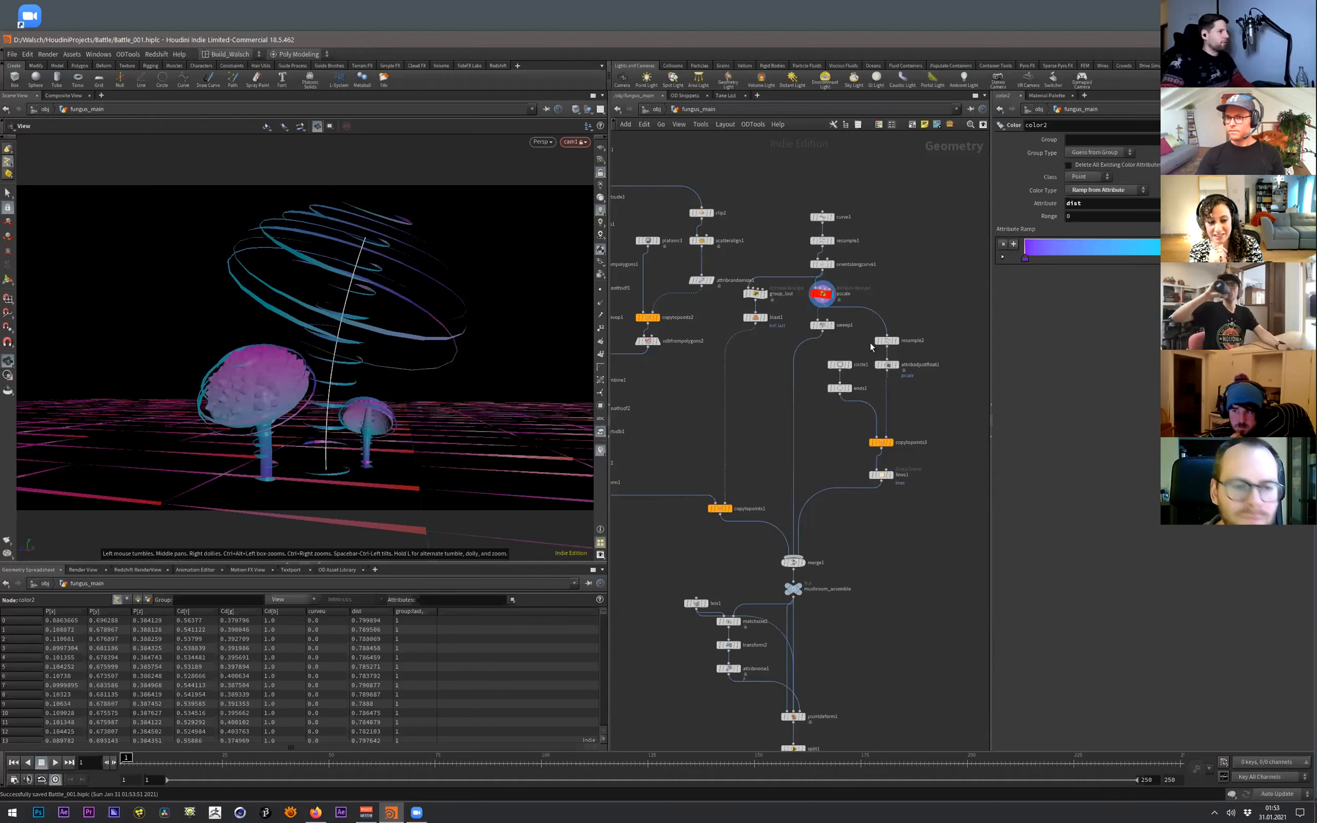
- Display the swept stem at sweep1, followed by the output of the group_last wrangle
left_click(833, 330)
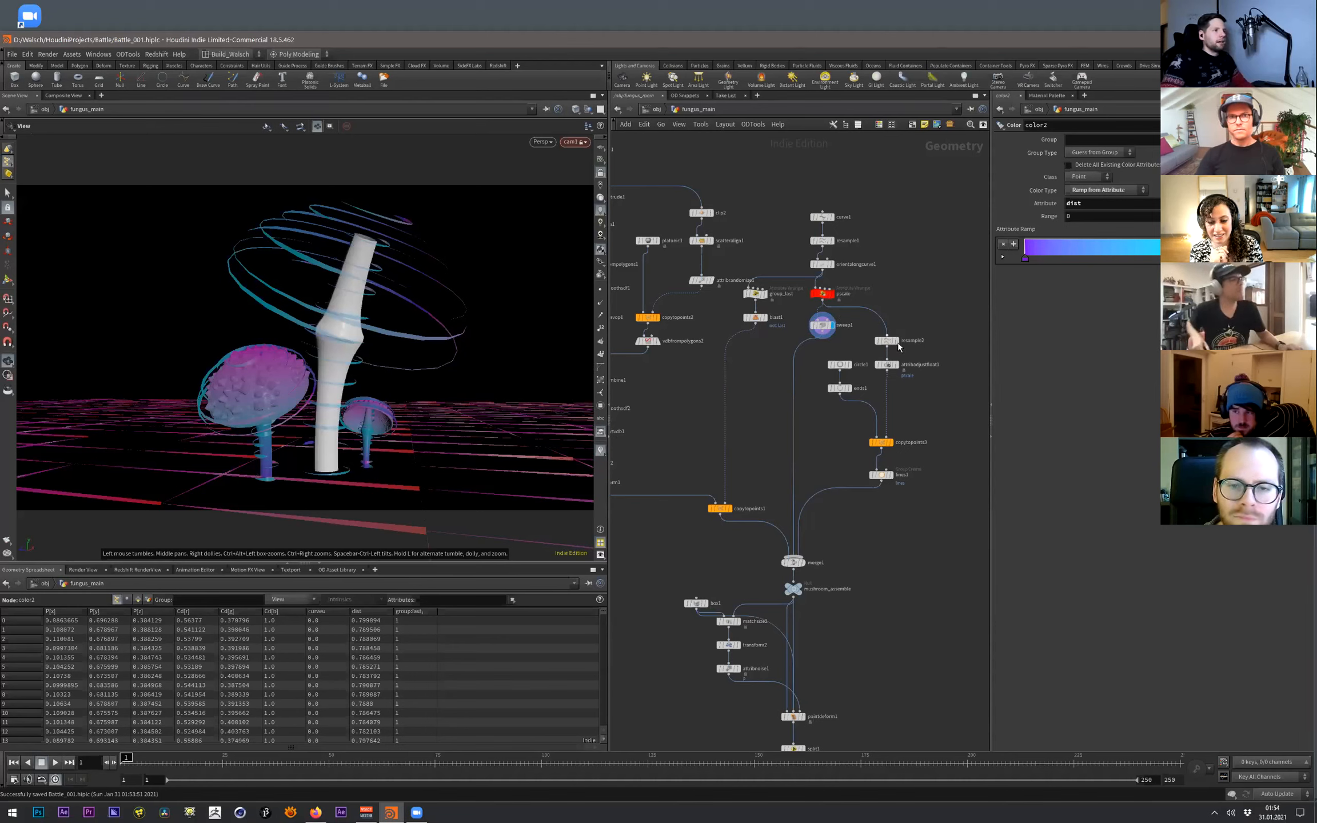
middle_click_drag(771, 369, 808, 398)
left_click(799, 323)
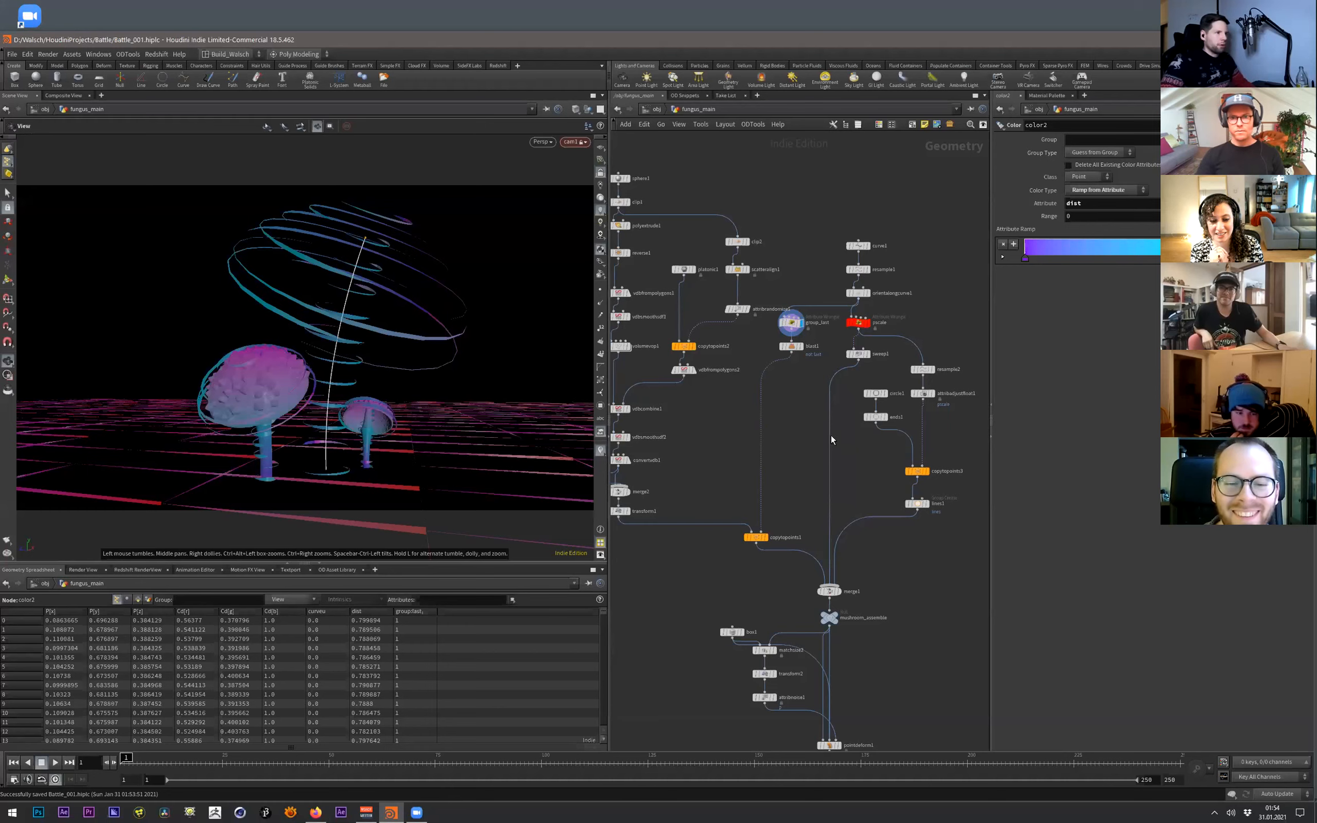
- Display copytopoints1 and inspect the mushroom cap copied onto the end of the stem
middle_click_drag(832, 439, 900, 411)
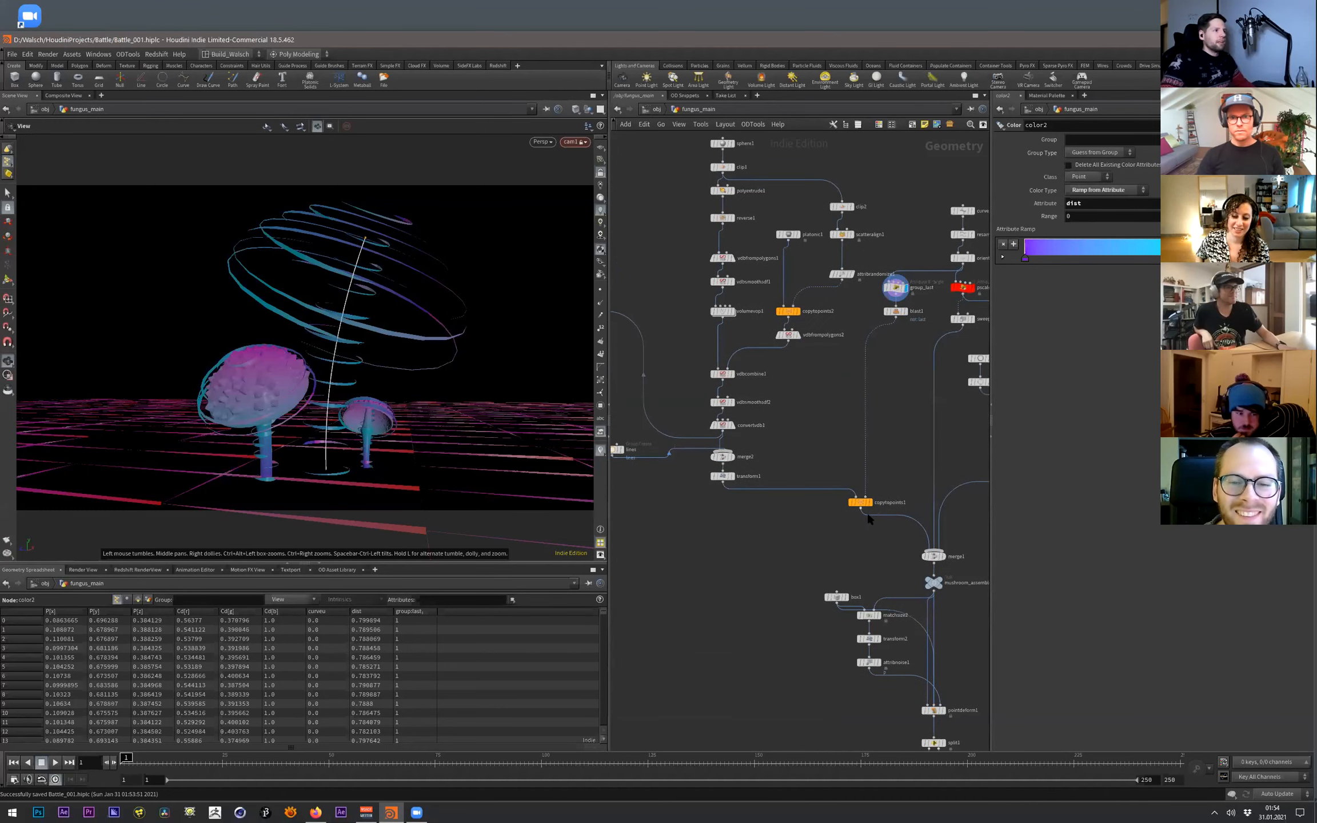
middle_click_drag(807, 334, 844, 414)
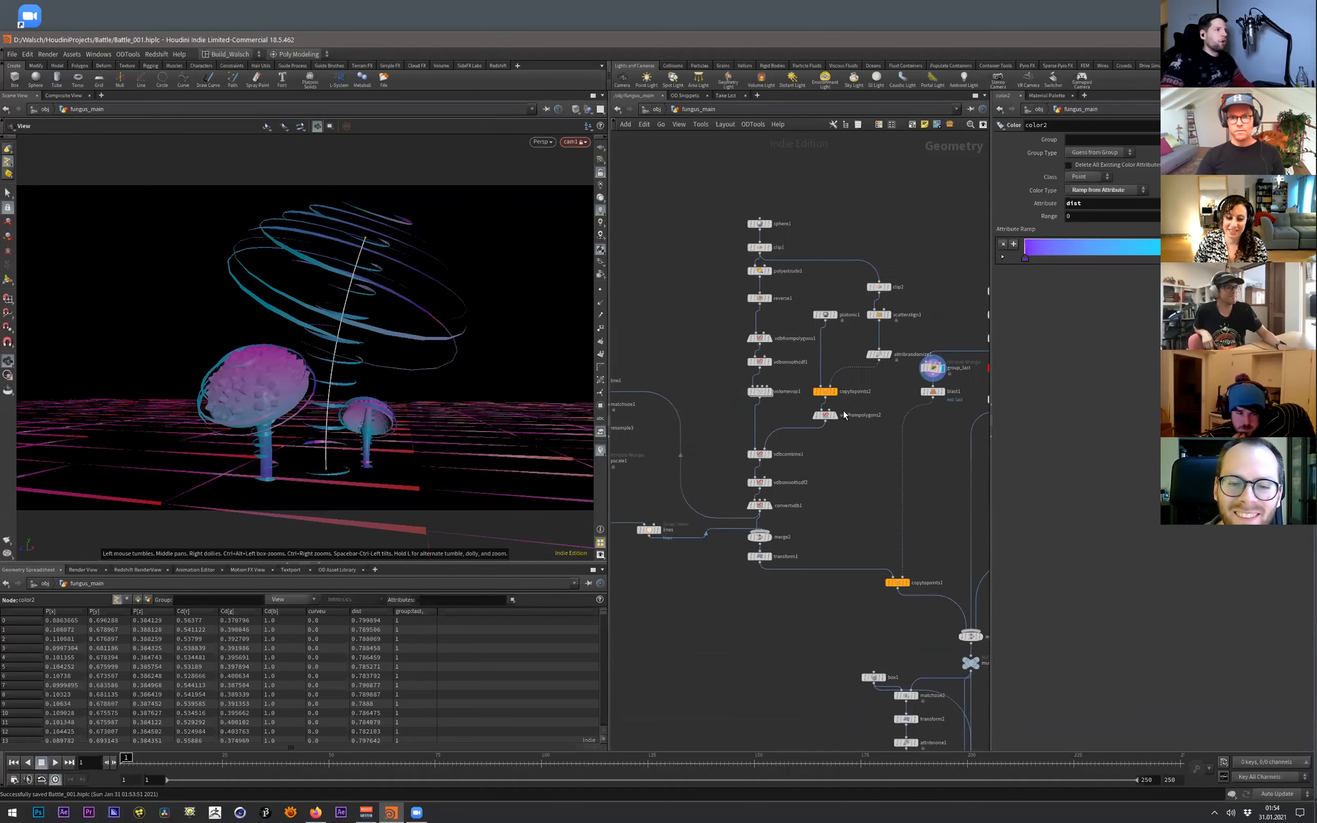
left_click(906, 582)
scroll(402, 287, "up", 3)
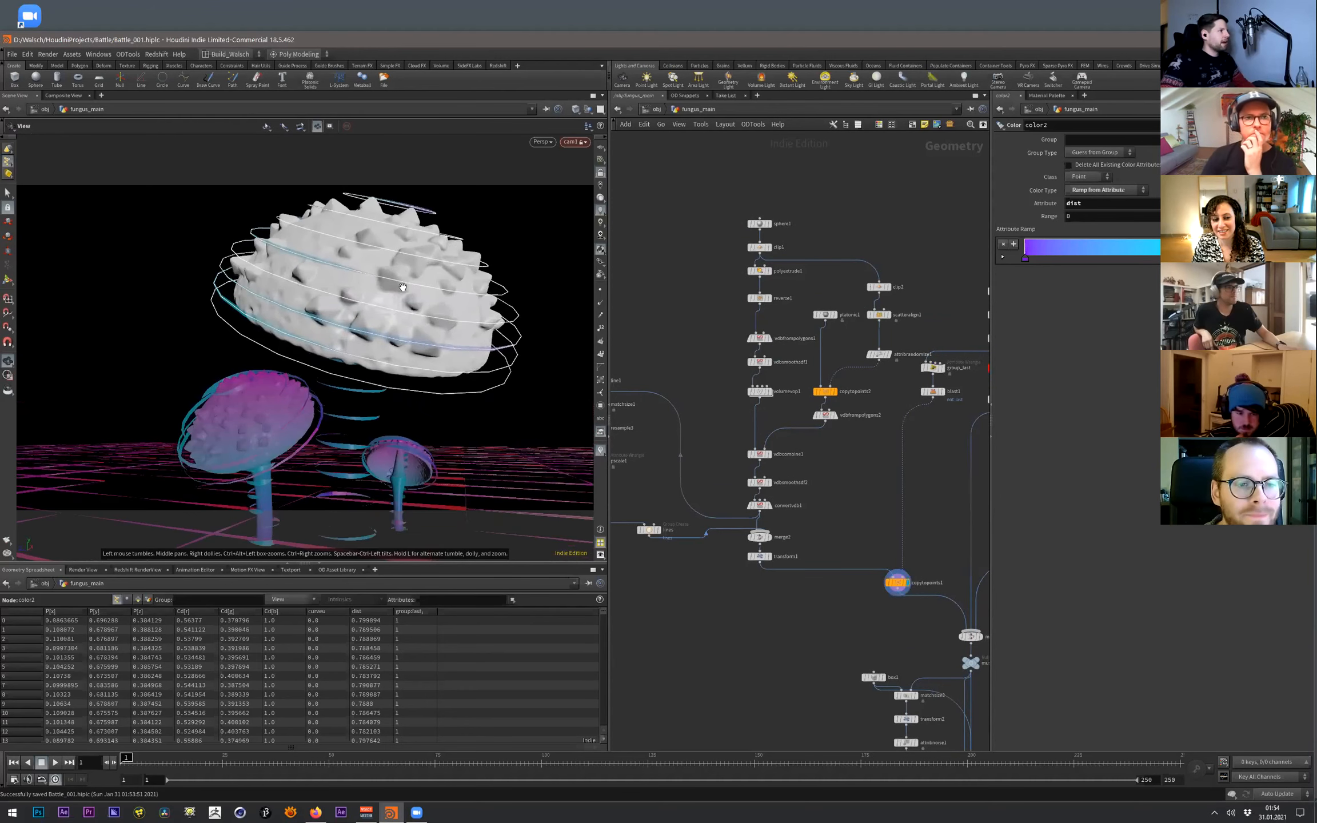
left_click_drag(395, 294, 434, 286)
middle_click_drag(718, 397, 720, 397)
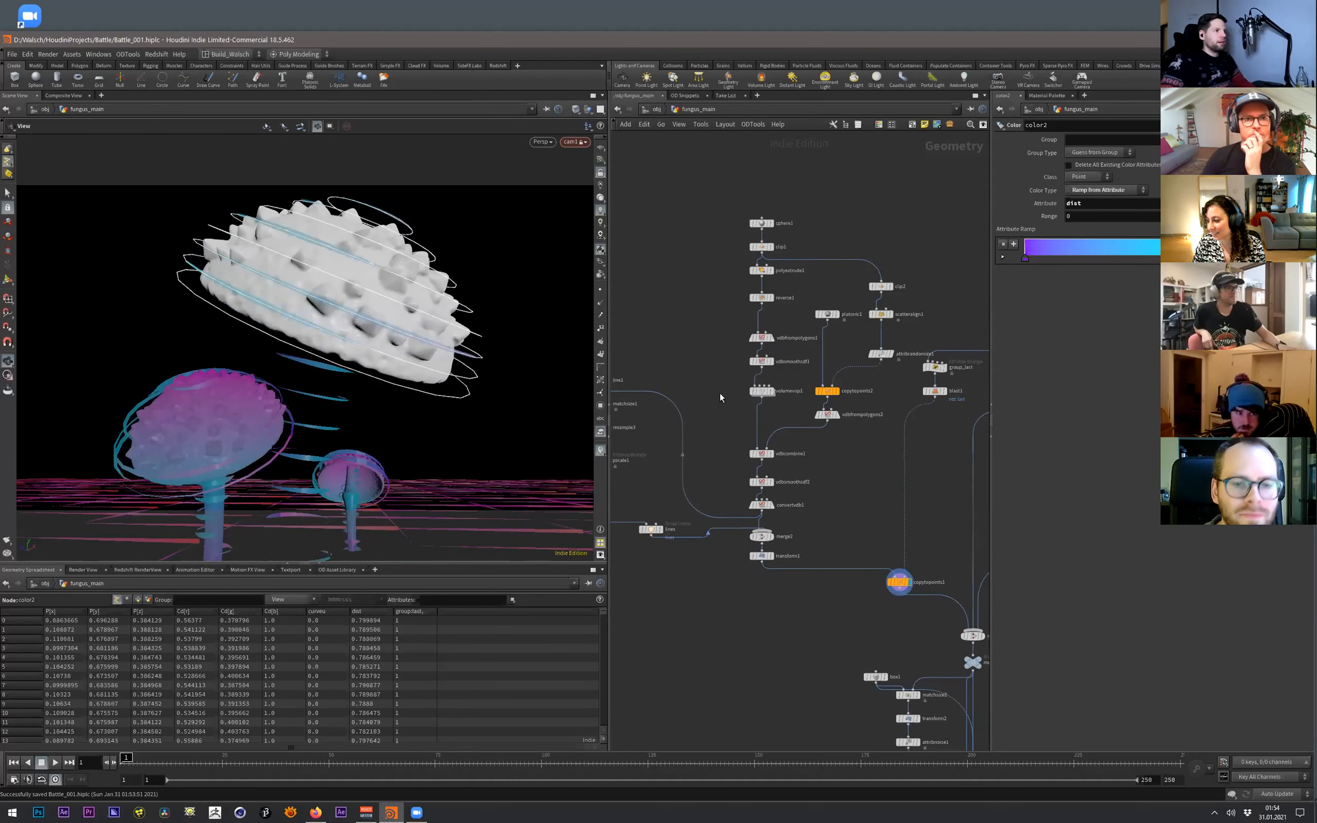
- Display vdbcombine1 and inspect the spiky mushroom cap up close
left_click(769, 454)
right_click_drag(410, 318, 360, 383)
left_click_drag(360, 383, 433, 269)
middle_click_drag(433, 269, 438, 363)
left_click_drag(352, 434, 436, 326)
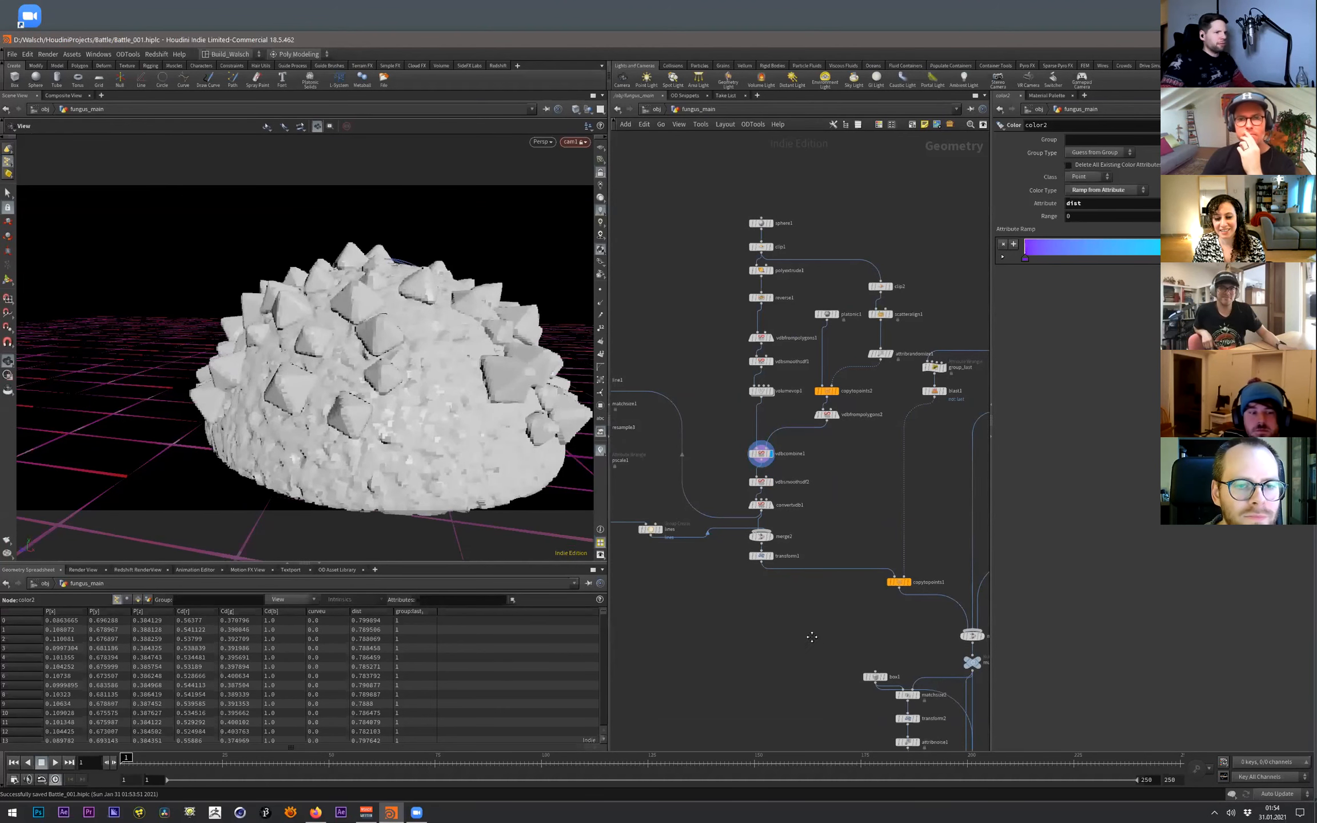
- Display merge1 to inspect the assembled mushroom with cap, stem and line rings
middle_click_drag(811, 637, 737, 516)
left_click(908, 504)
left_click_drag(446, 400, 394, 418)
- Display the color2 node and inspect the gradient-coloured mushroom from several angles
middle_click_drag(984, 649, 868, 355)
scroll(882, 525, "up", 3)
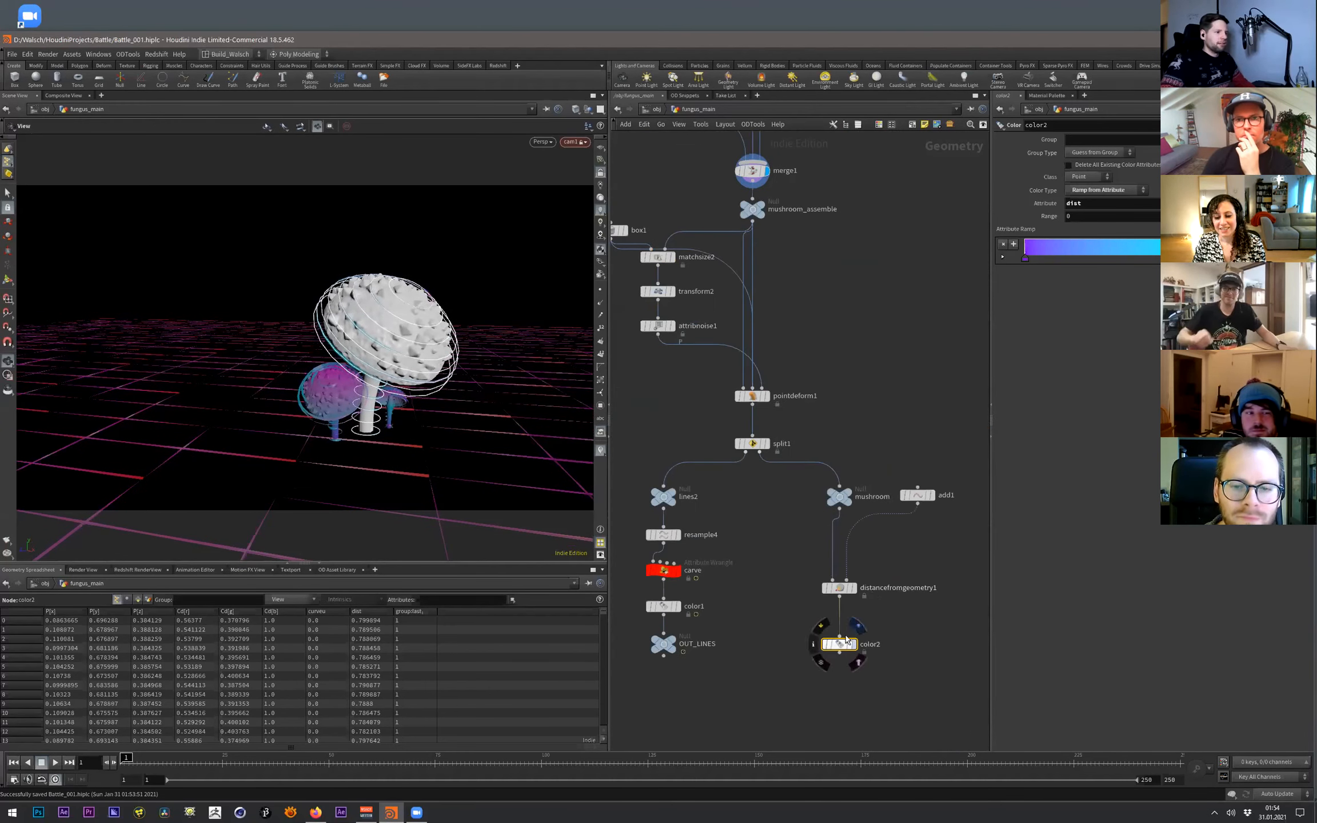
left_click(852, 646)
left_click_drag(378, 425, 352, 429)
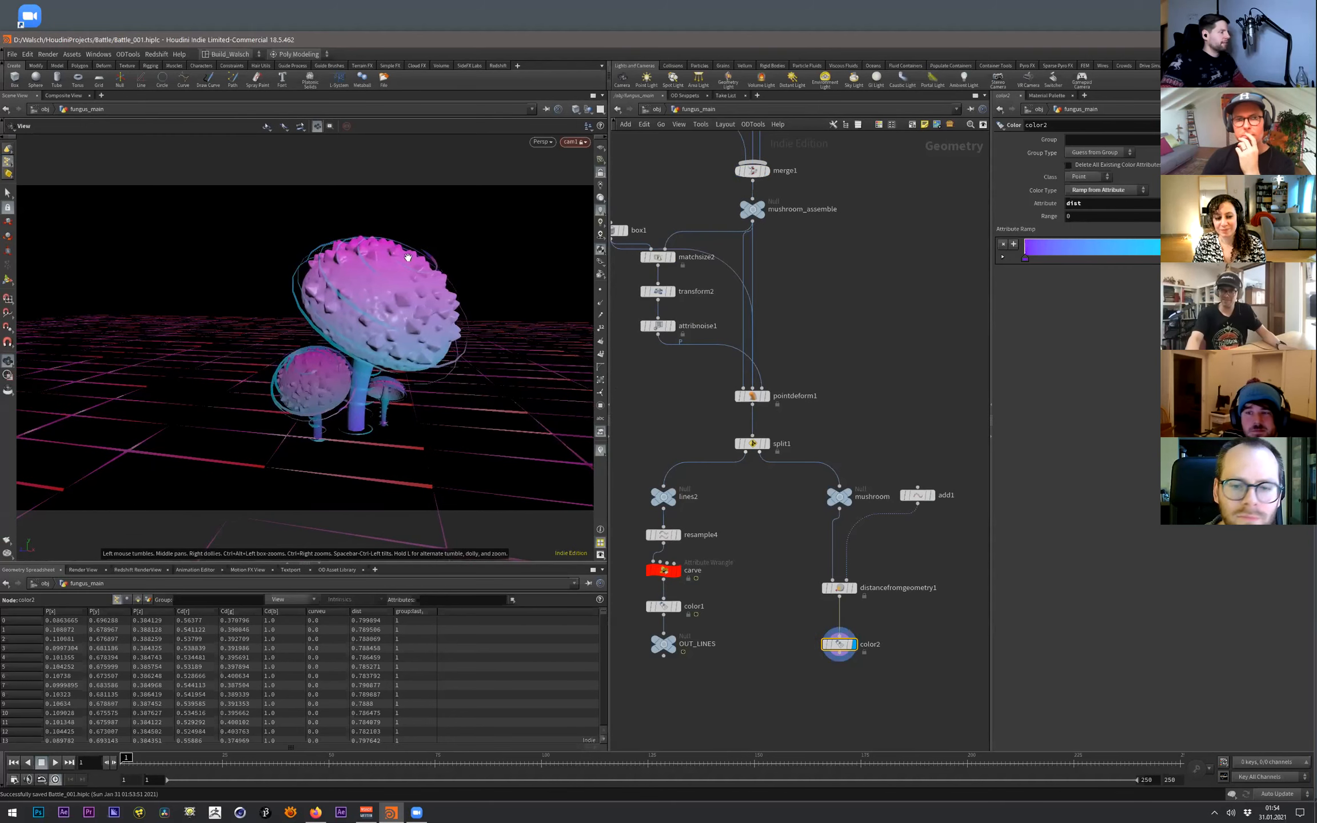
left_click_drag(376, 312, 440, 311)
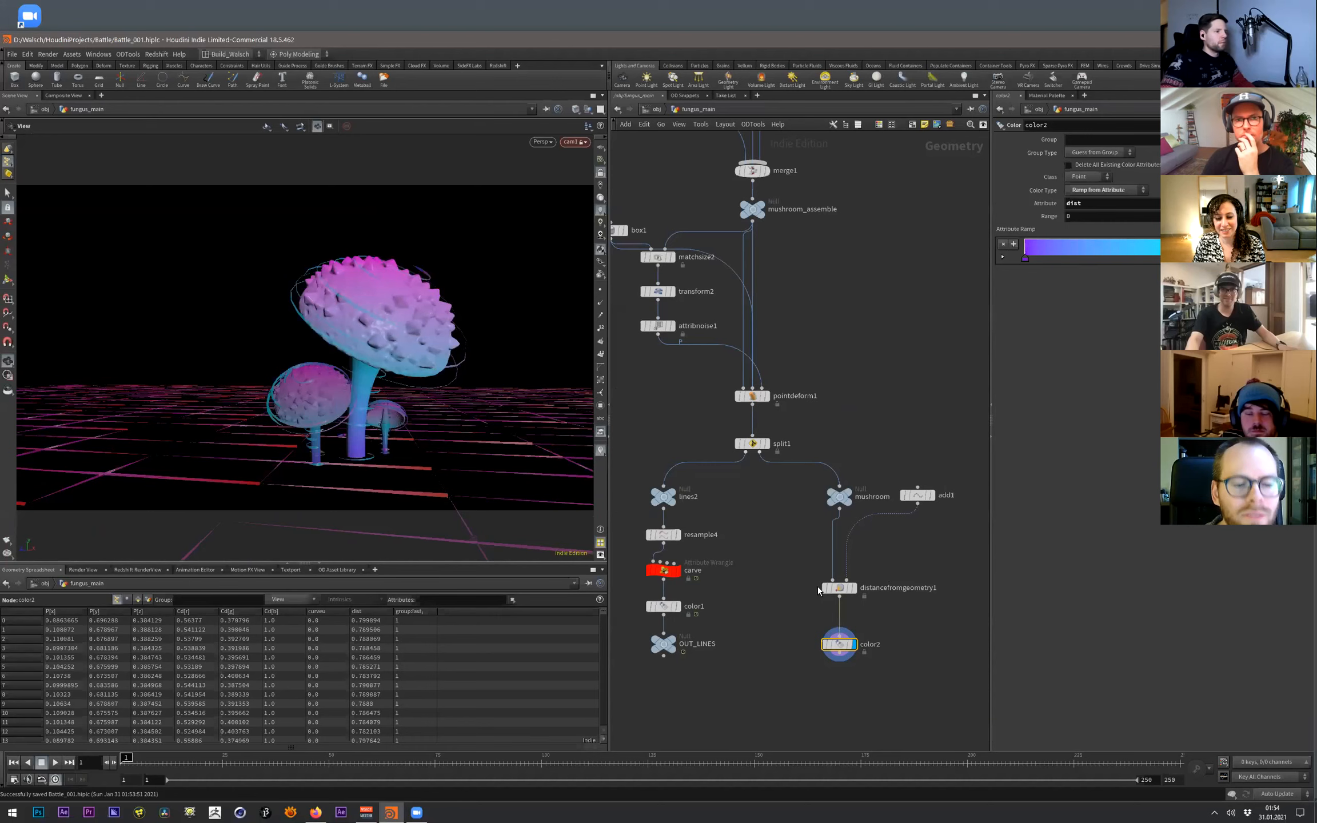
- Display the lines1 group node in the stem branch to show the rings around the stem
mouse_move(678, 496)
middle_click_drag(743, 500, 812, 531)
middle_click_drag(705, 426, 790, 667)
middle_click_drag(749, 471, 628, 589)
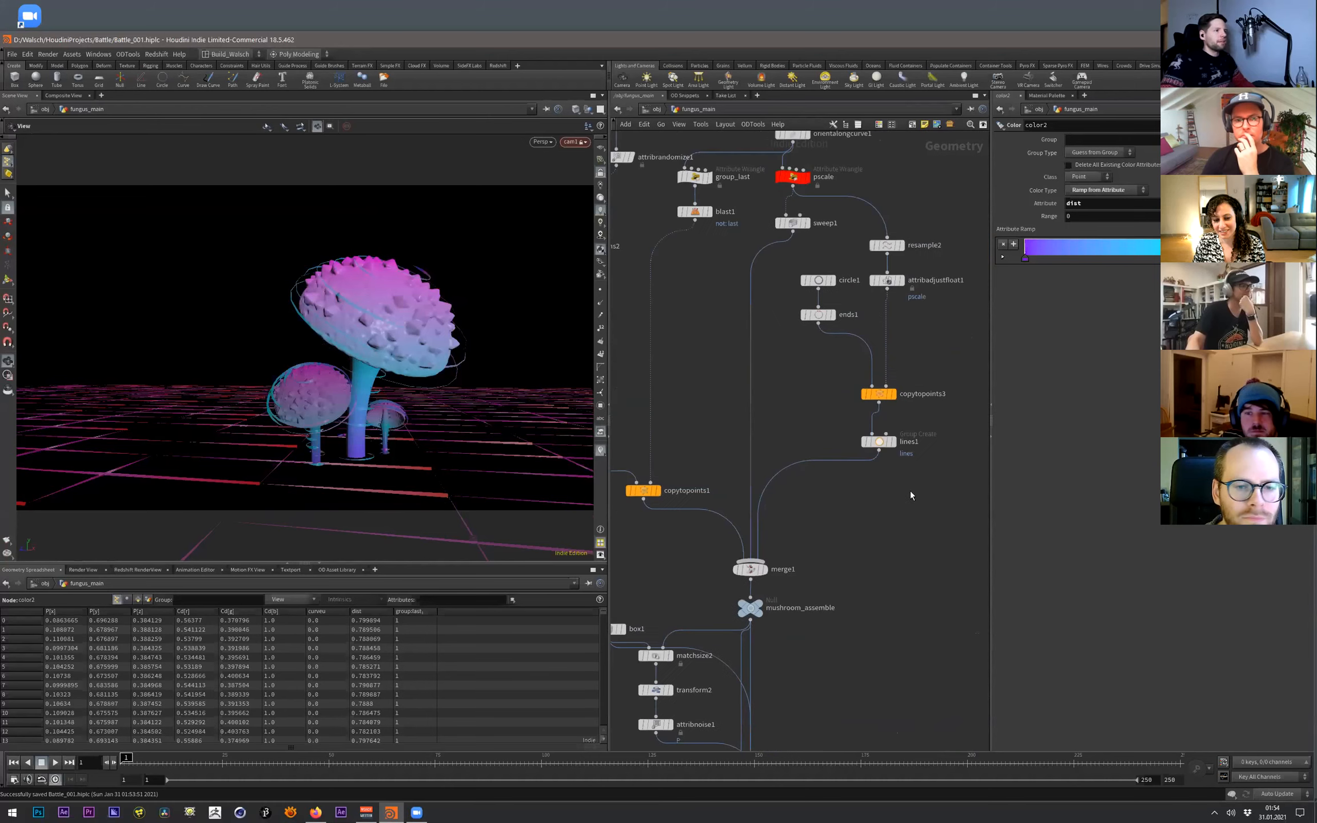
left_click(893, 441)
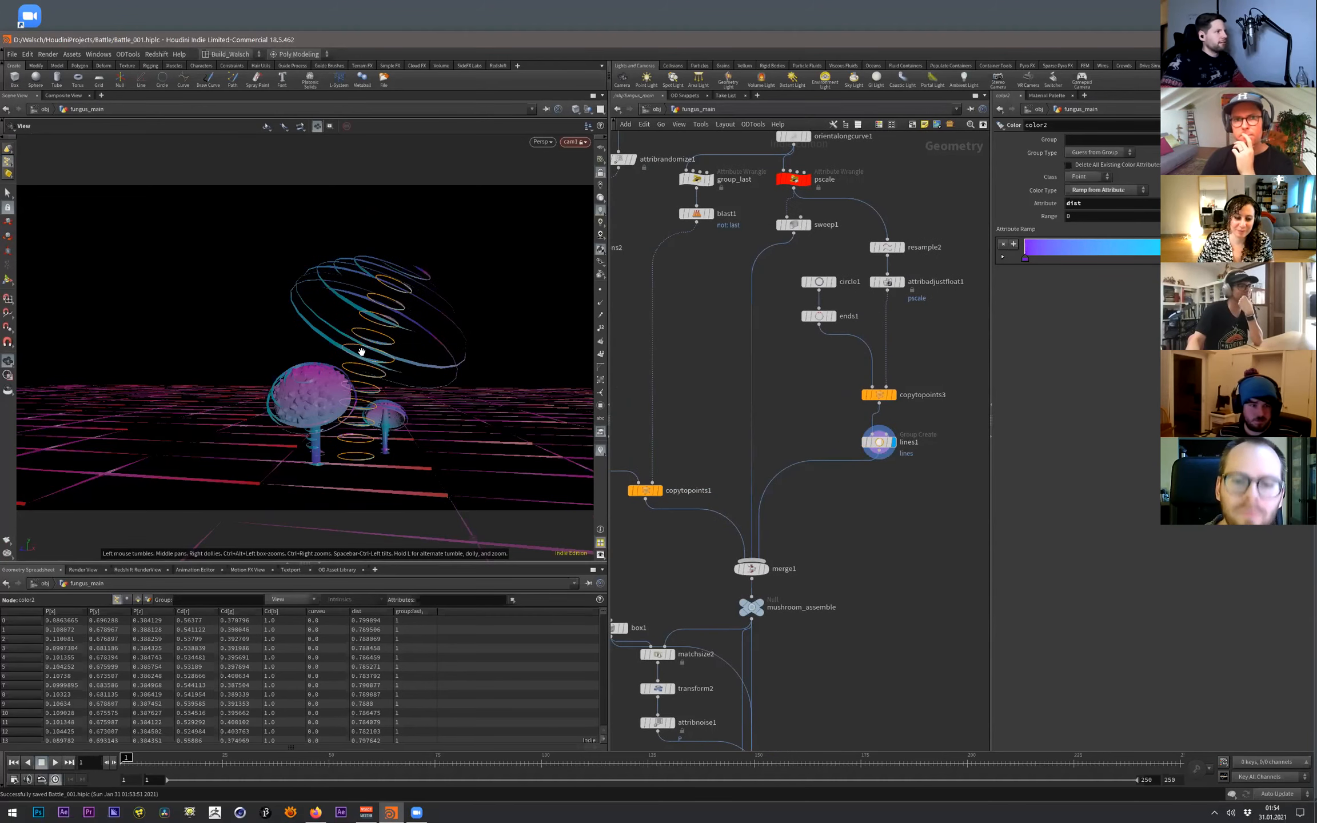
- Display the carve wrangle under lines2 and open its VEX code and width ramp parameters
middle_click_drag(835, 664, 940, 508)
middle_click_drag(762, 656, 841, 567)
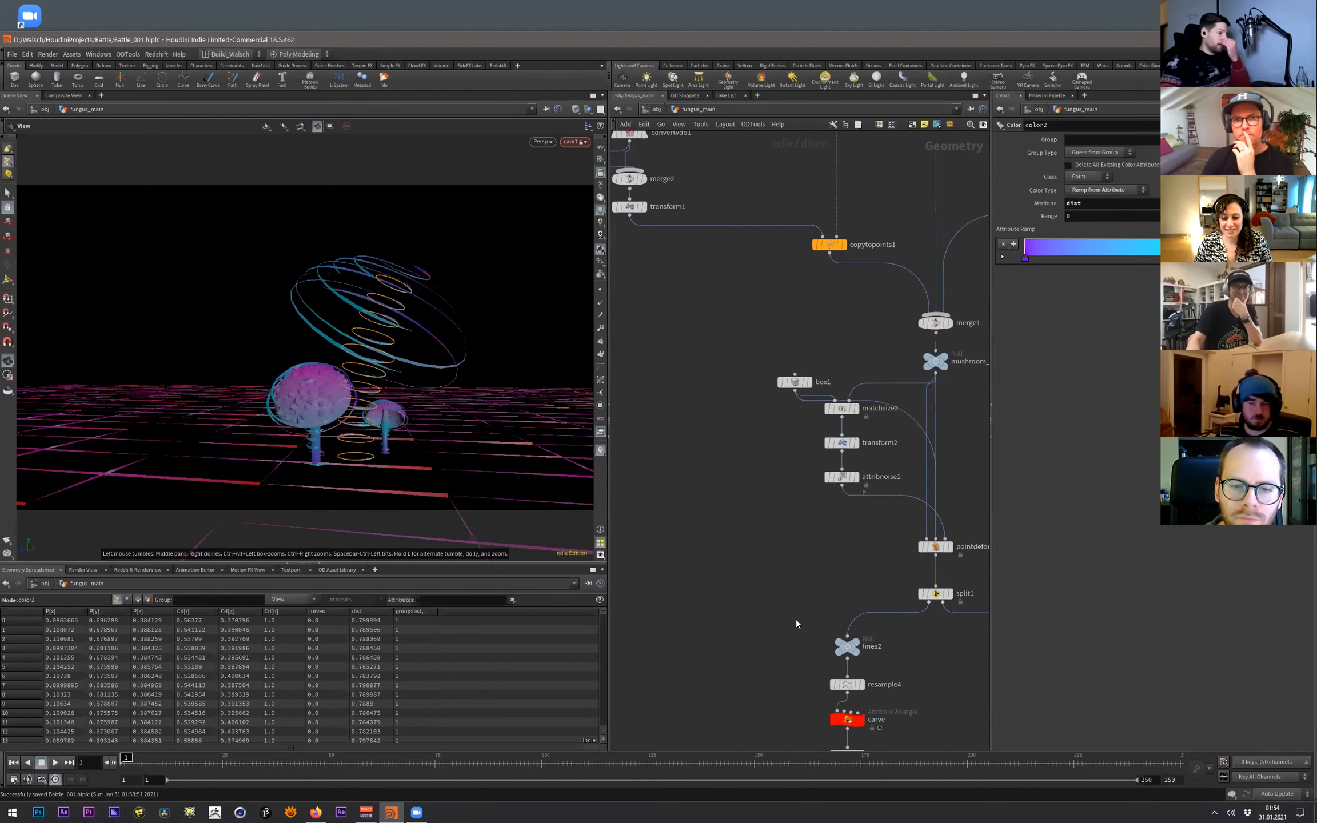
middle_click_drag(940, 670, 883, 540)
left_click(802, 591)
mouse_move(425, 401)
right_mouse_down()
mouse_move(433, 294)
mouse_move(434, 373)
right_mouse_up()
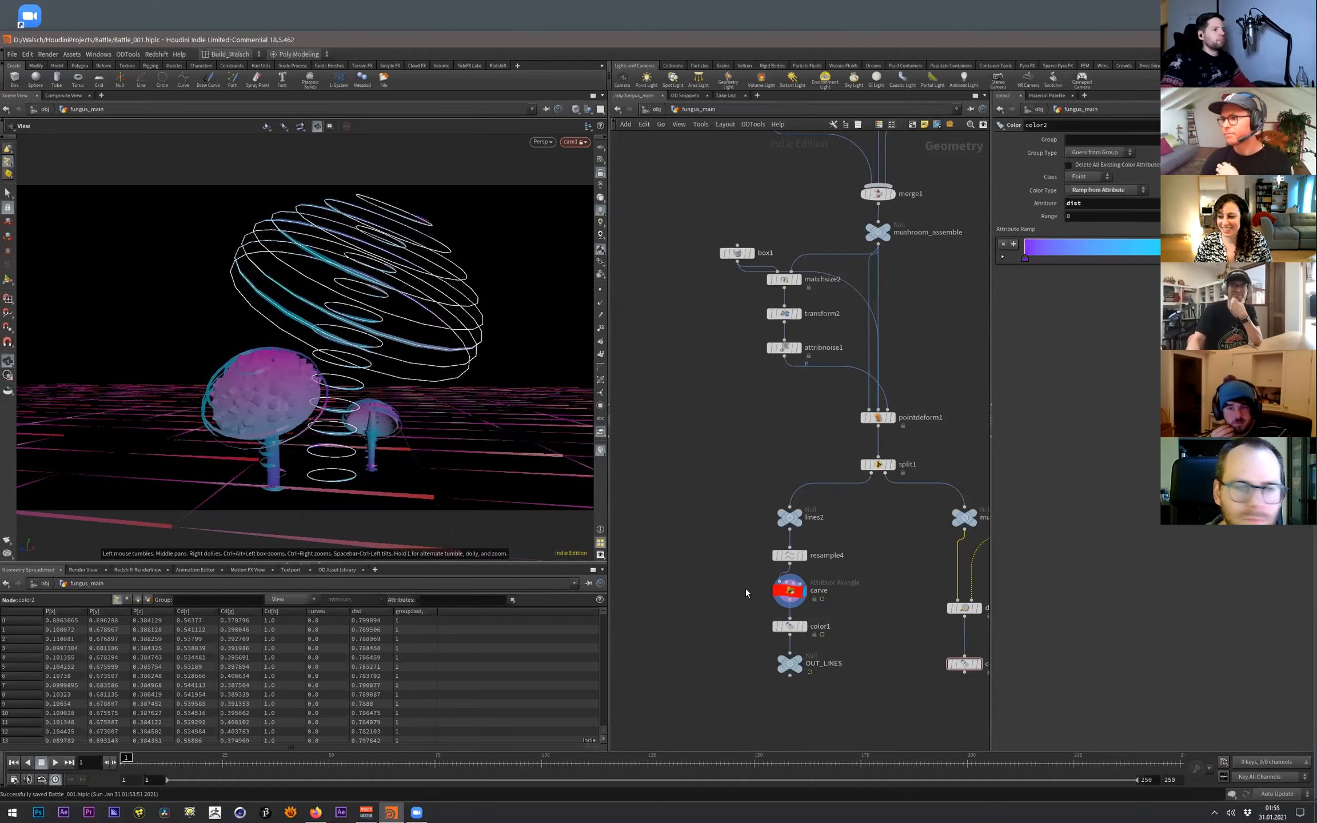
left_click(790, 590)
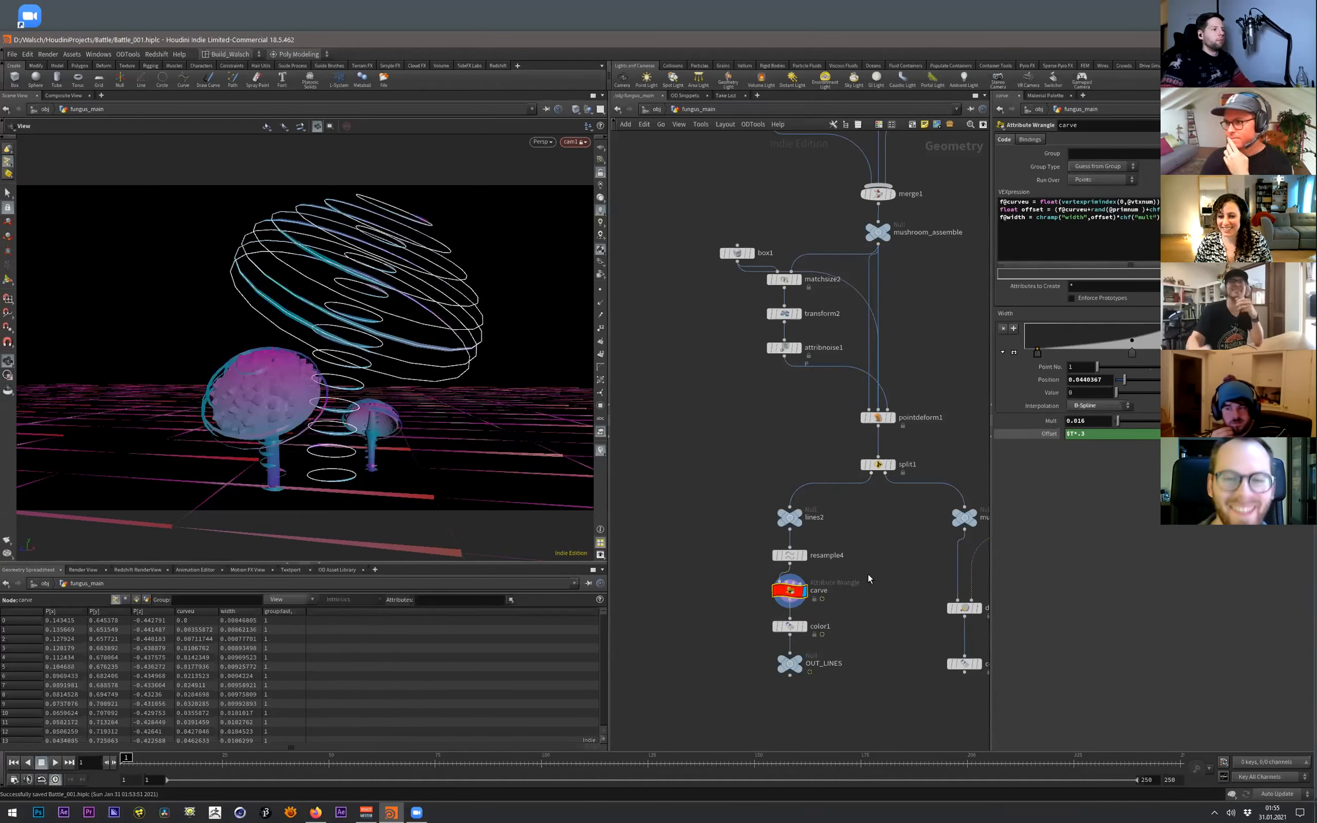
- Set the display back to color2 in fungus_main and return to the object level
key("u")
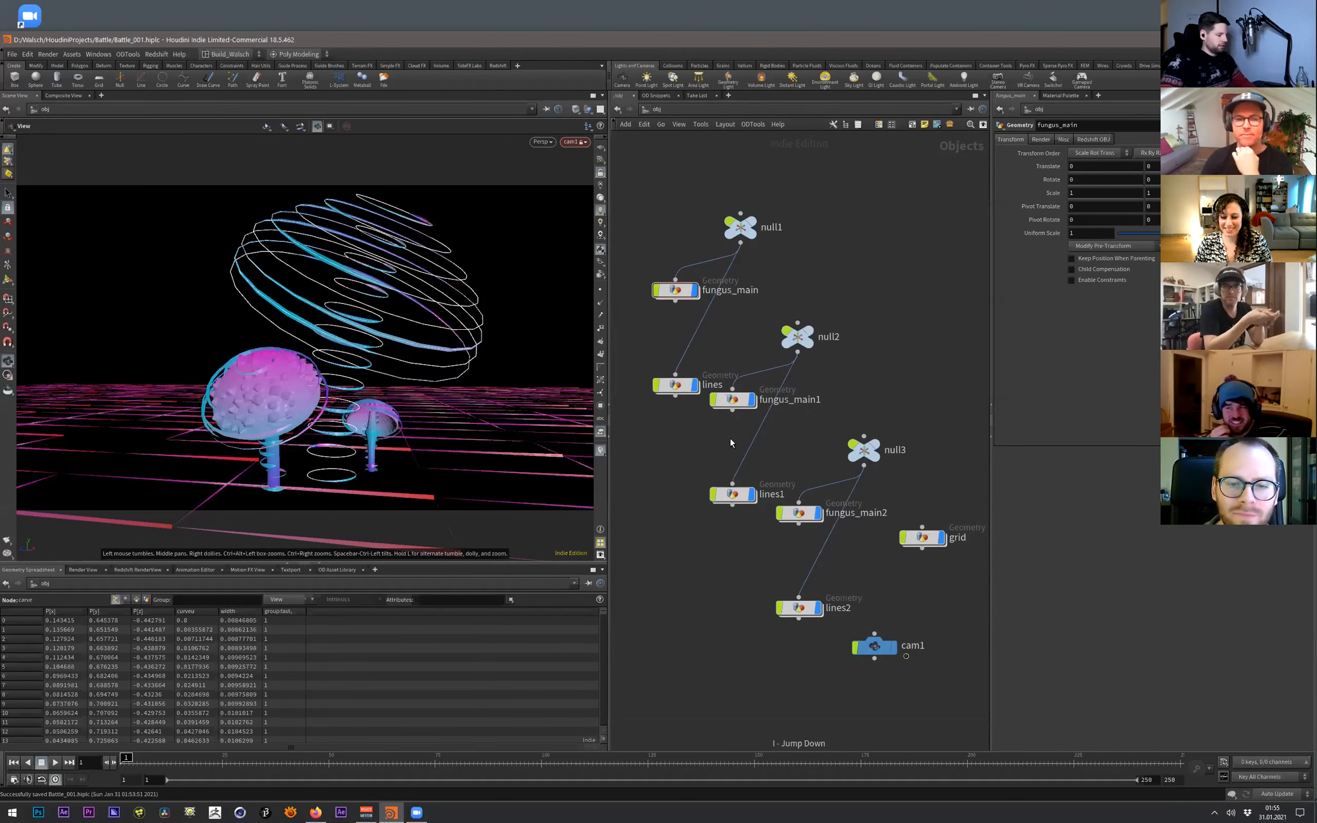
key("i")
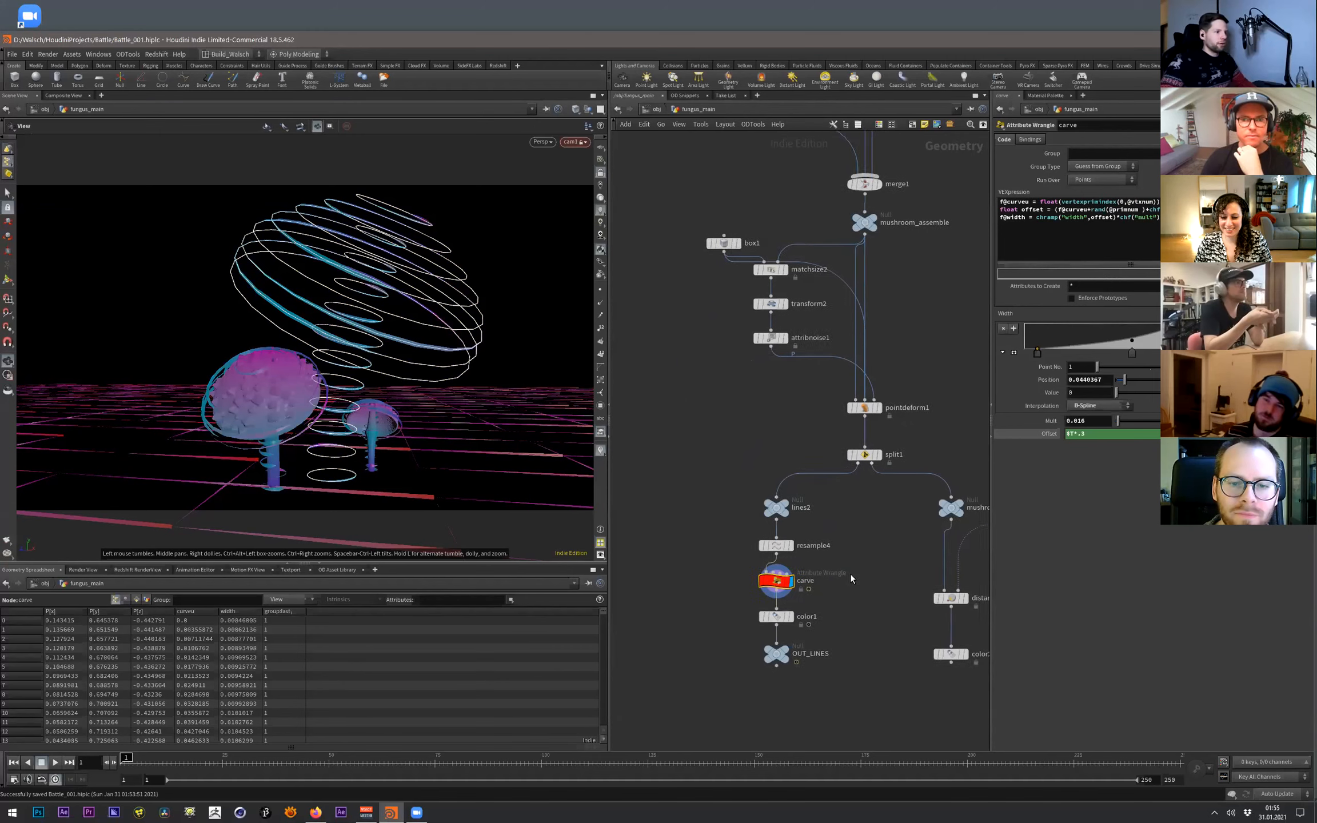
left_click(926, 604)
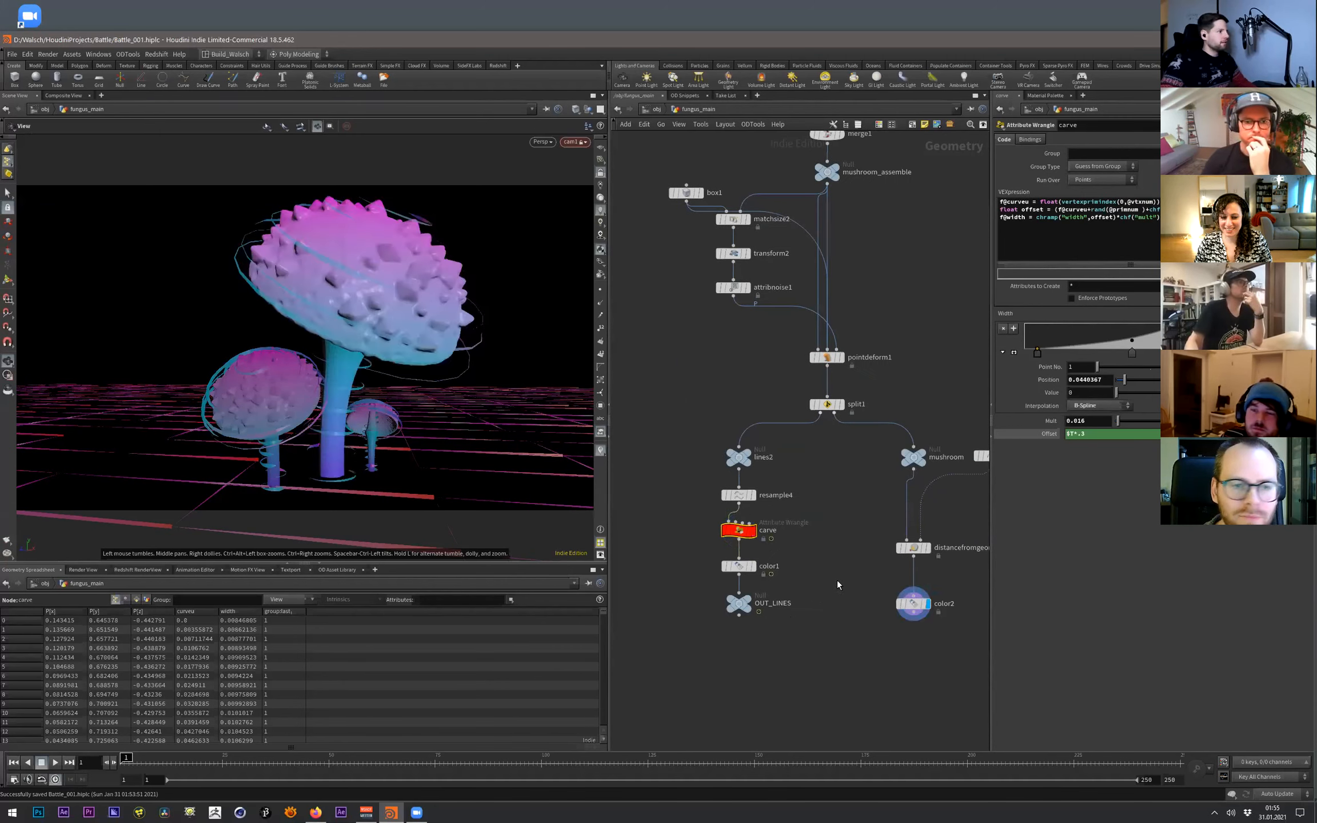
key("u")
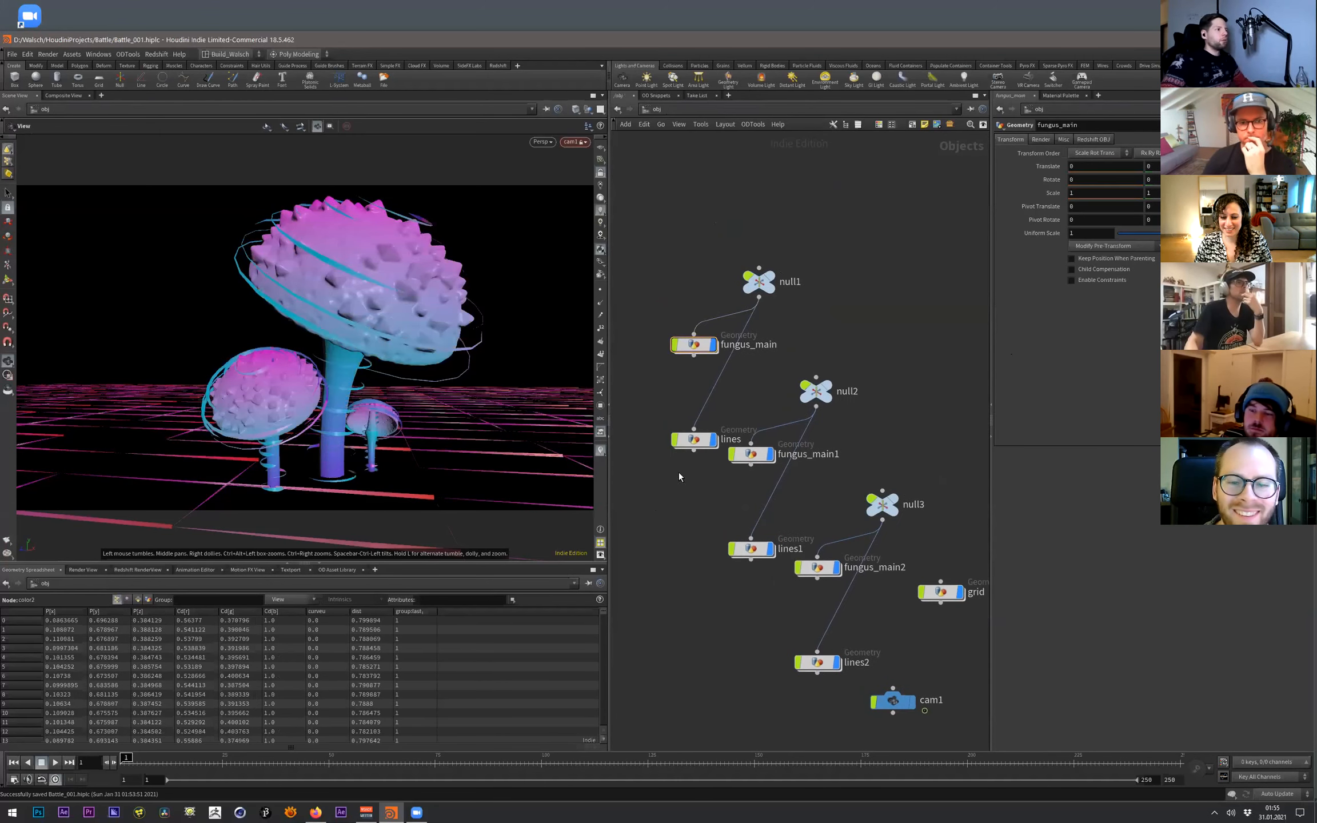
- Move the lines object node closer beneath fungus_main and deselect it
left_click(698, 449)
left_click_drag(699, 449, 661, 417)
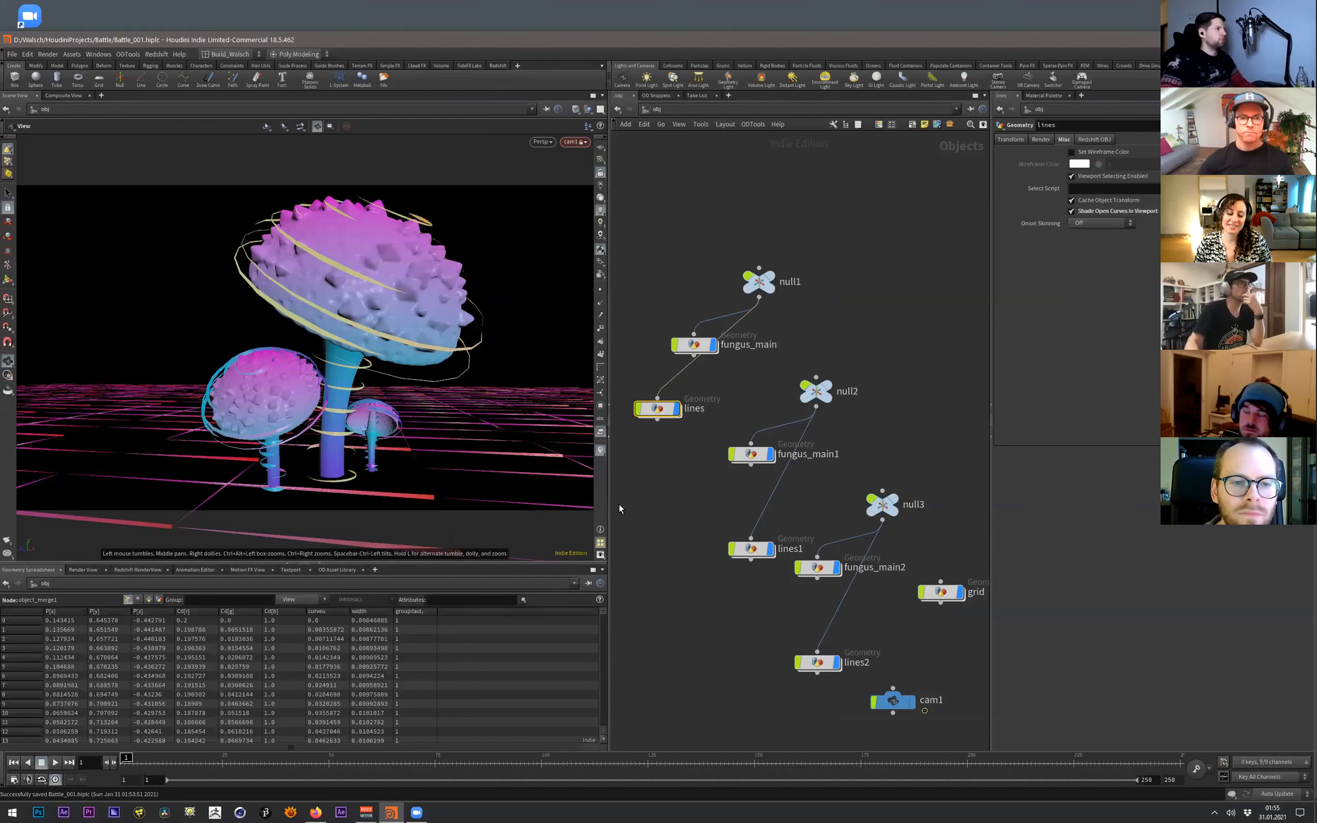
left_click(676, 517)
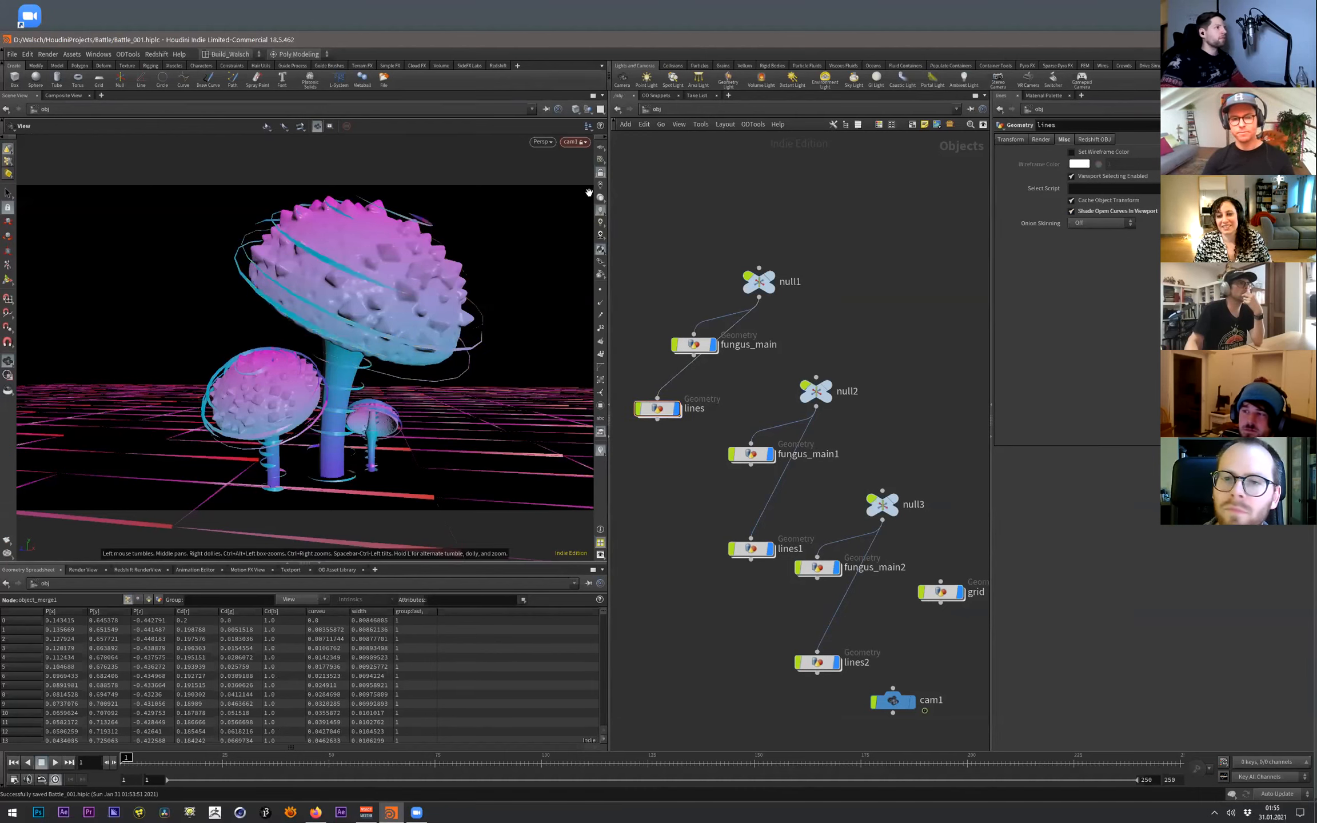
- Scrub the timeline to frames 180 and 231 to preview the animated lines, and return to frame 1
left_click_drag(166, 761, 882, 724)
left_click_drag(395, 377, 346, 389)
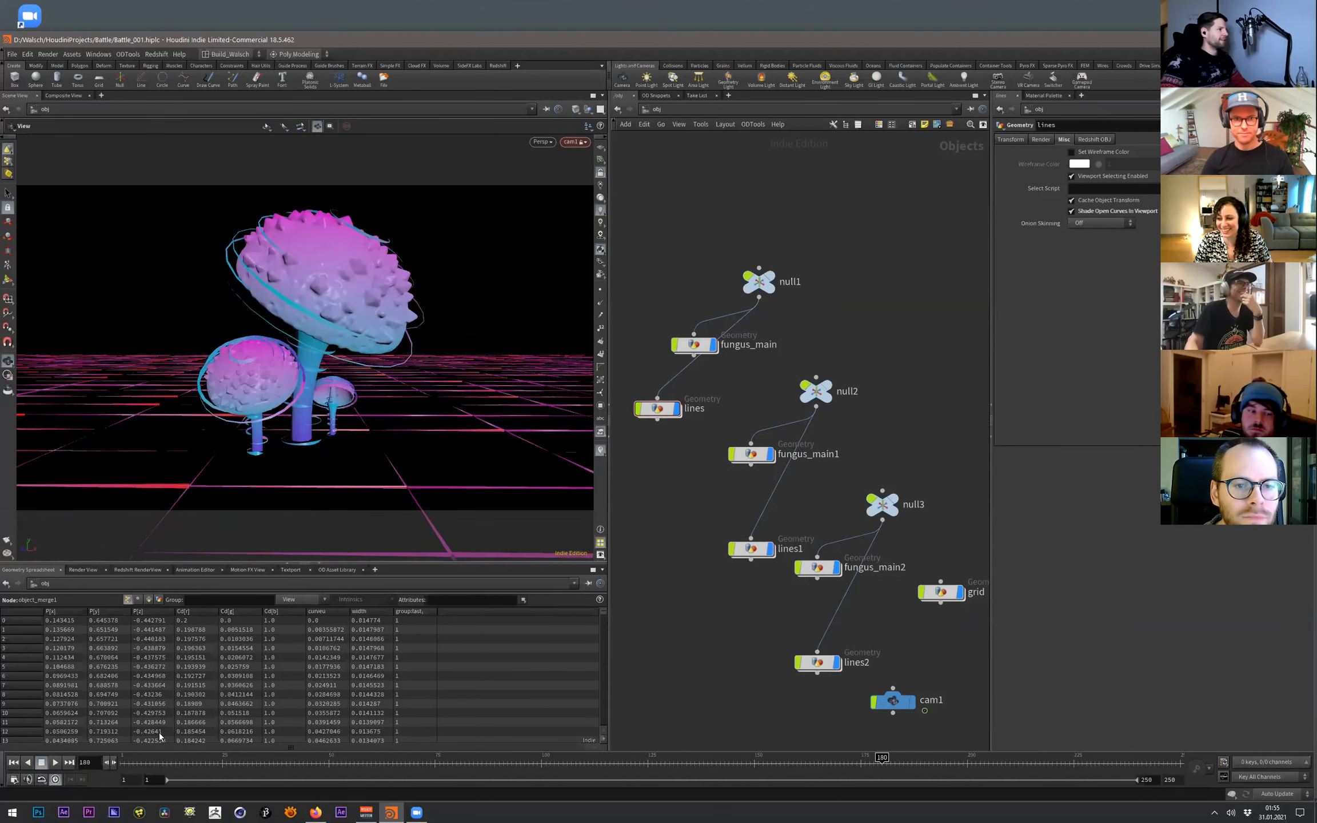
left_click_drag(162, 761, 1099, 663)
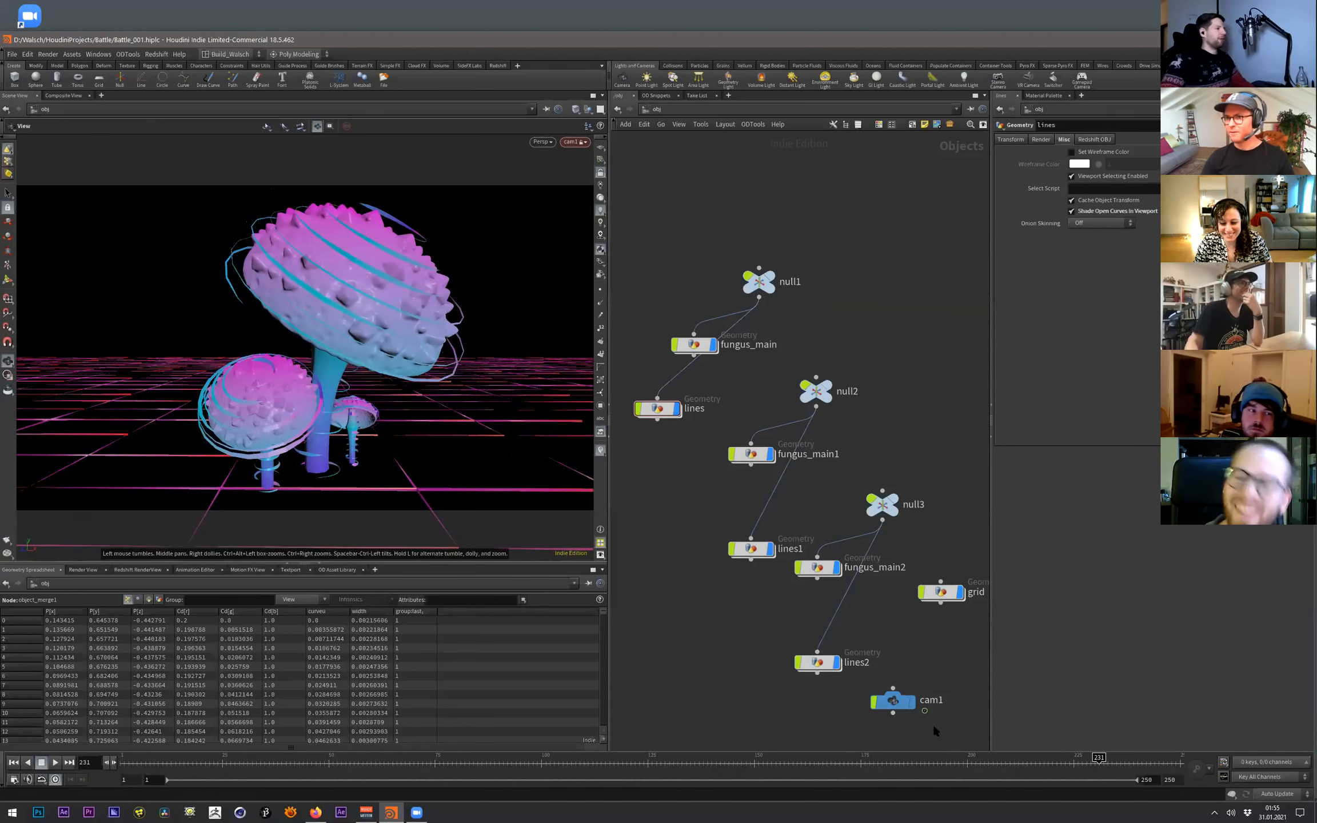
left_click_drag(193, 763, 100, 764)
- Select cam1 and reframe its view so the mushroom group sits centred in the shot
left_click(893, 700)
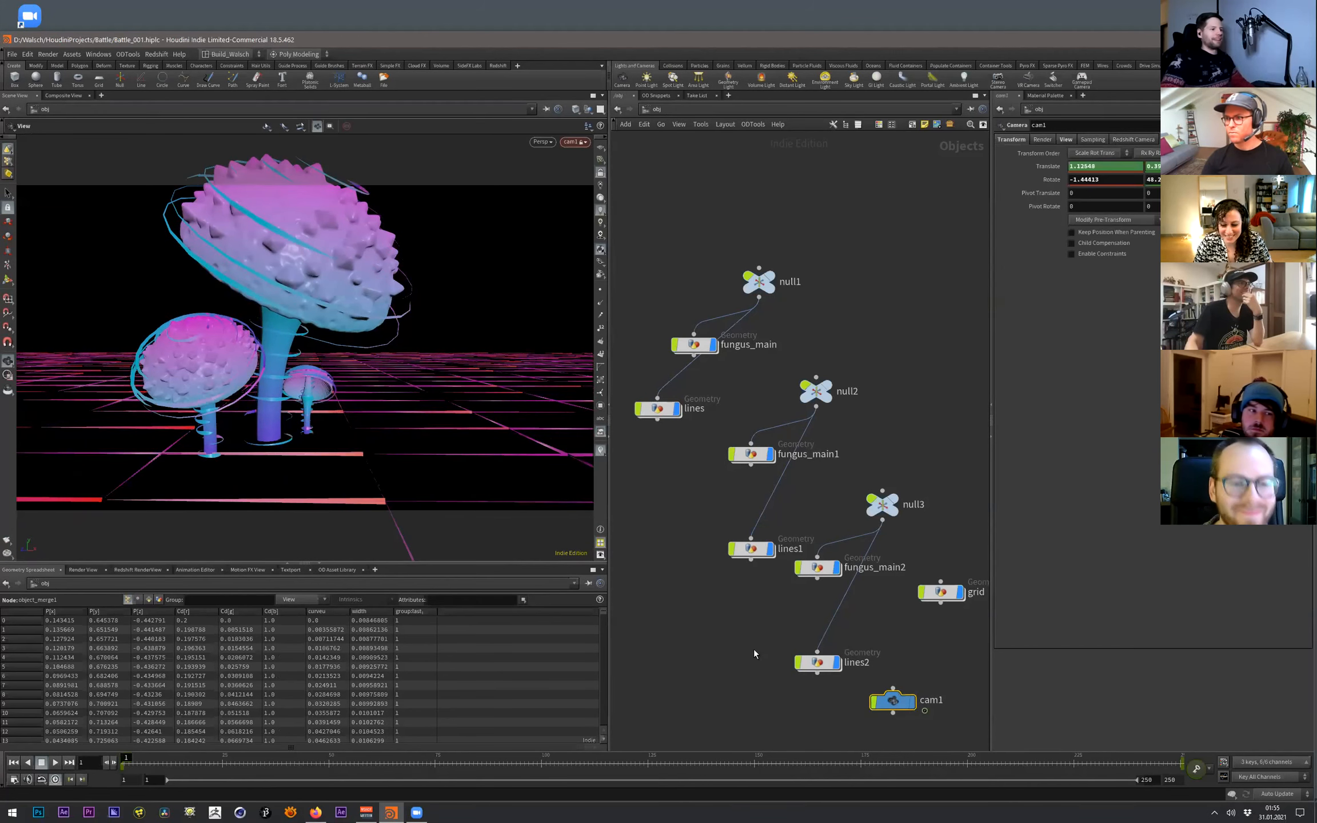
right_click_drag(290, 374, 253, 374)
middle_click_drag(257, 371, 328, 405)
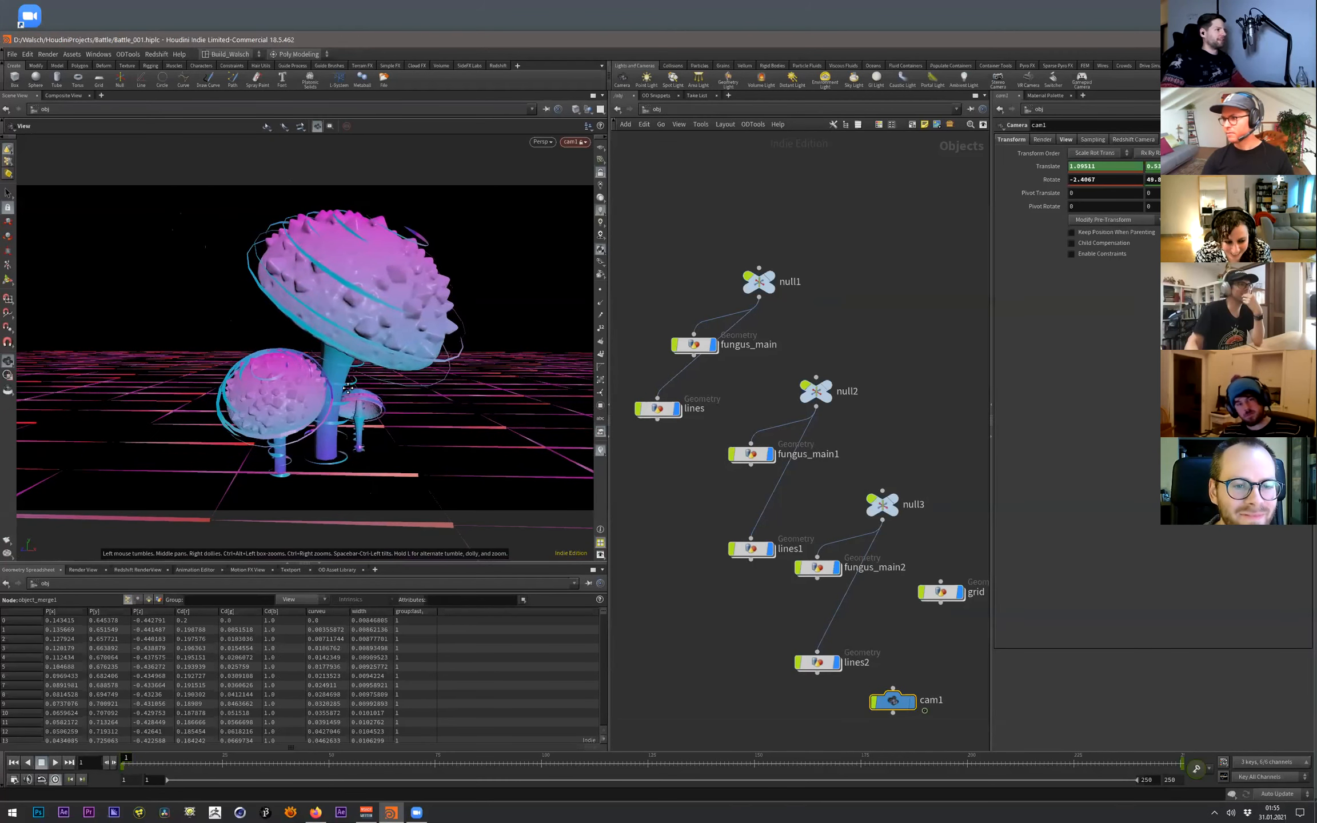
- Go to frame 250 and reframe cam1 so the mushroom group sits slightly further left in the shot
left_click_drag(585, 764, 1124, 764)
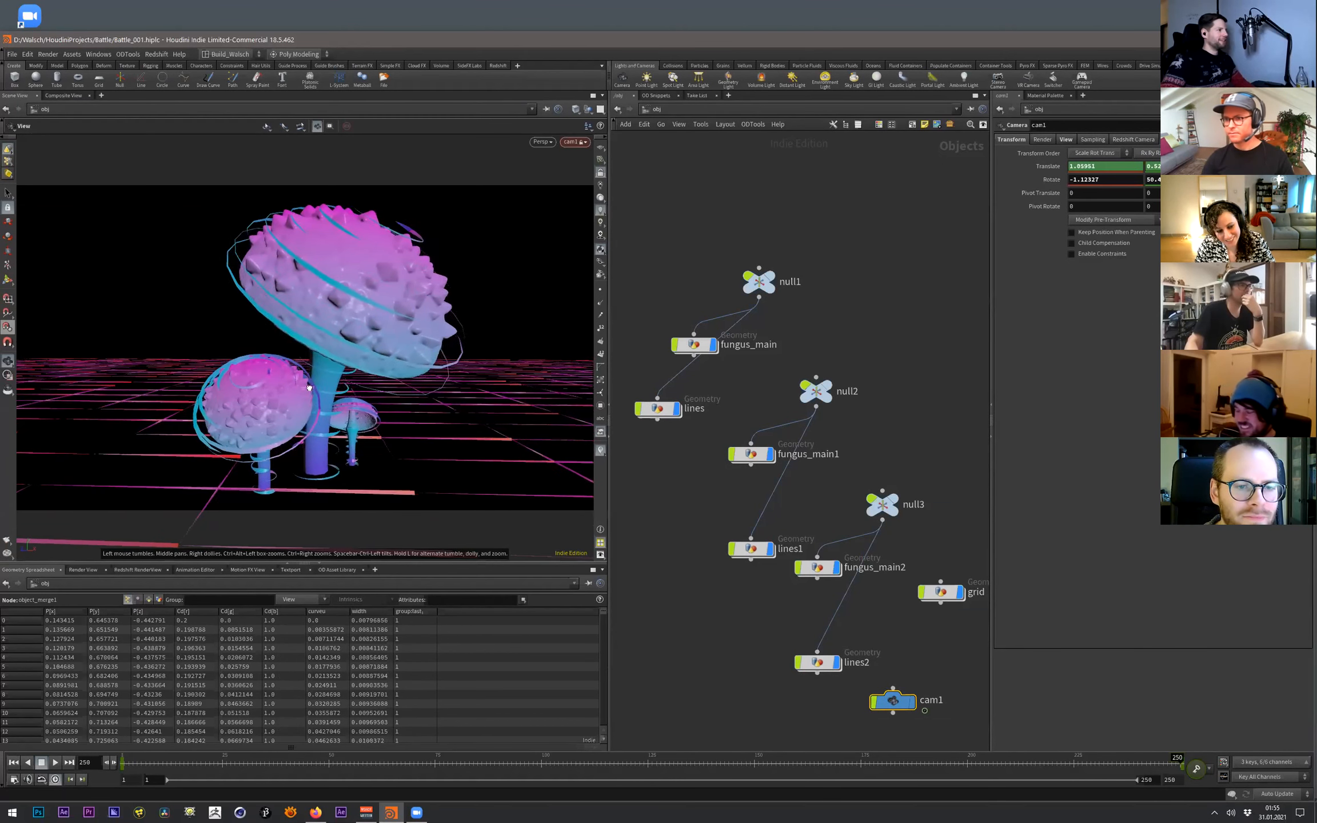
left_click_drag(286, 390, 320, 390)
right_click_drag(320, 390, 295, 389)
left_click_drag(295, 389, 288, 388)
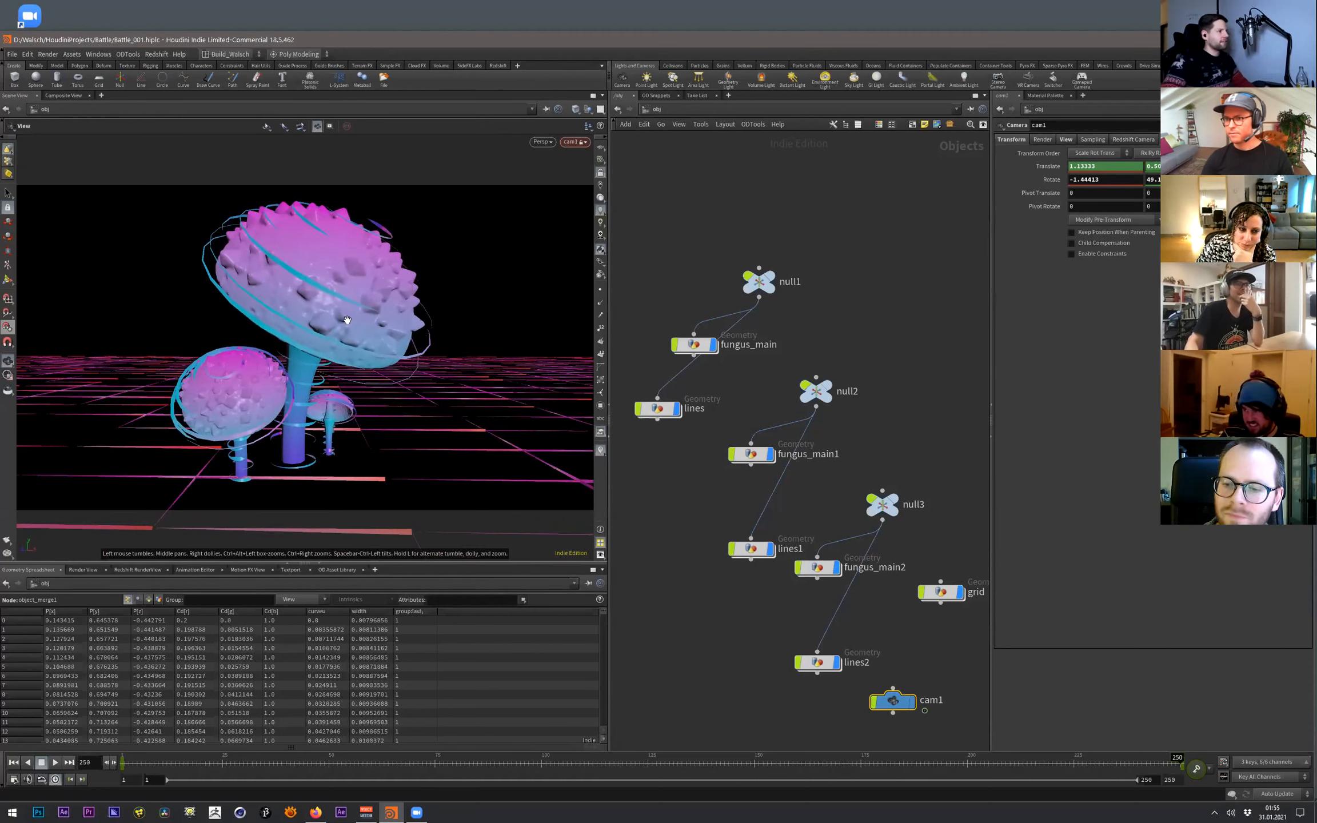
- Return to frame 1 and adjust cam1's angle and framing so the mushroom group sits slightly further left
left_click_drag(954, 754, 123, 757)
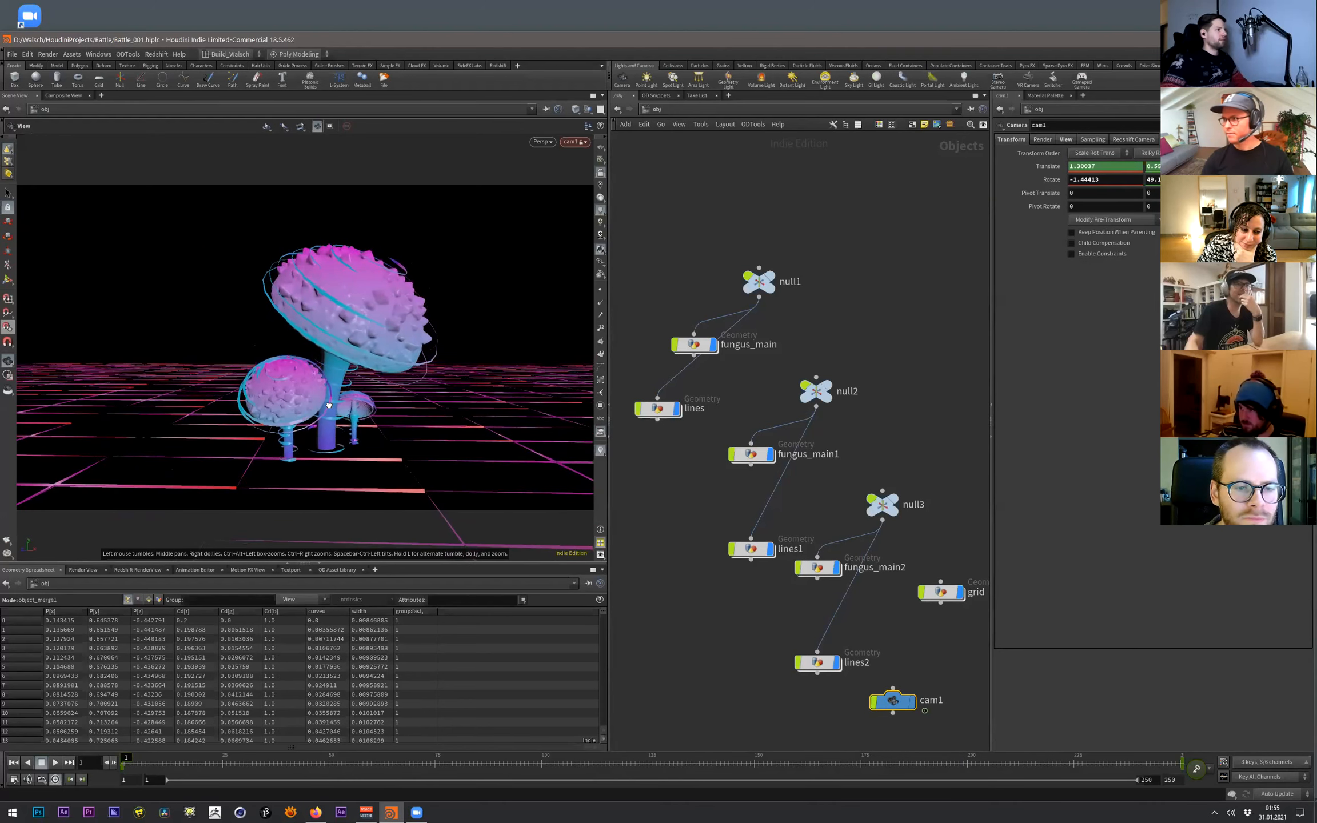
left_click_drag(331, 413, 324, 395)
middle_click_drag(325, 395, 316, 385)
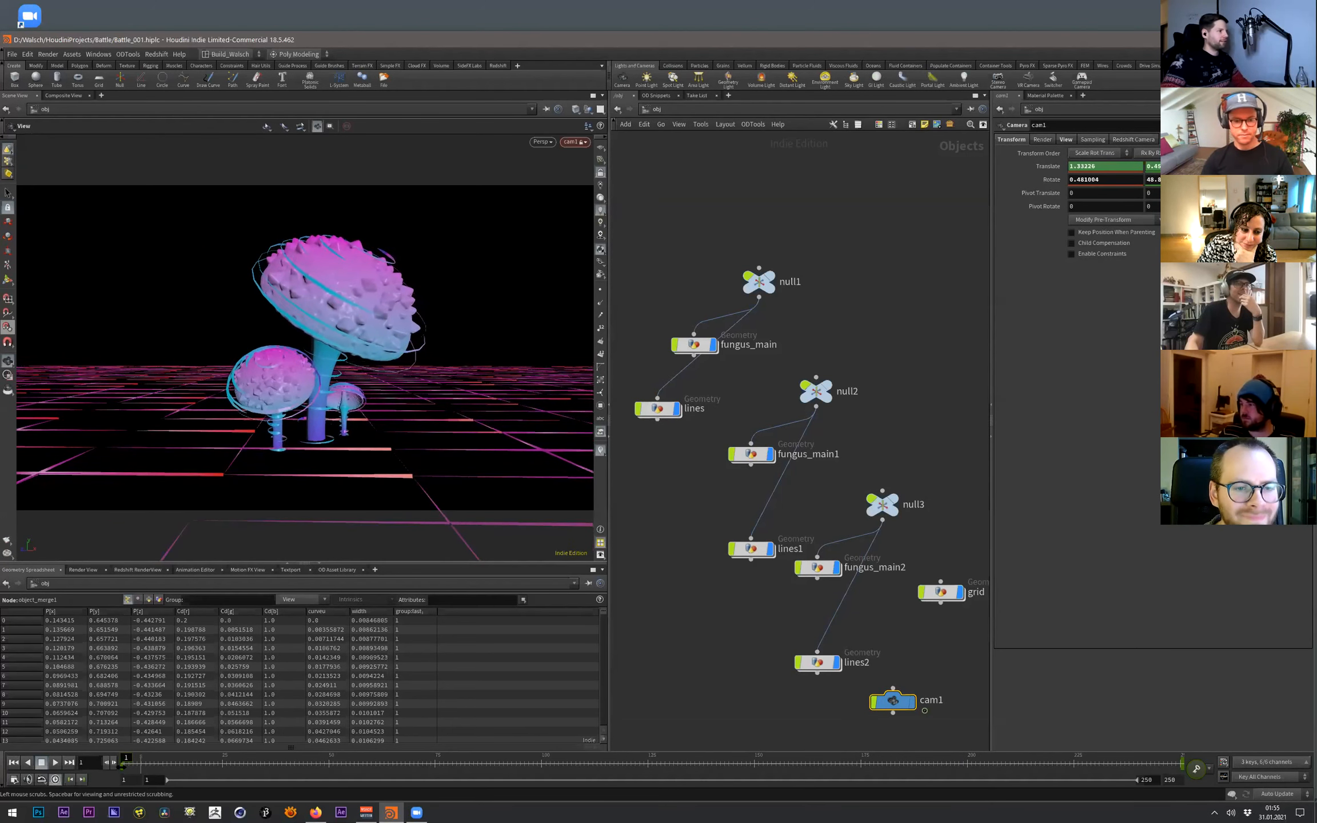
- Go to frame 250 and orbit cam1 to a slightly higher viewpoint with the mushroom group near the centre, and scrub the timeline
left_click_drag(260, 751, 1182, 756)
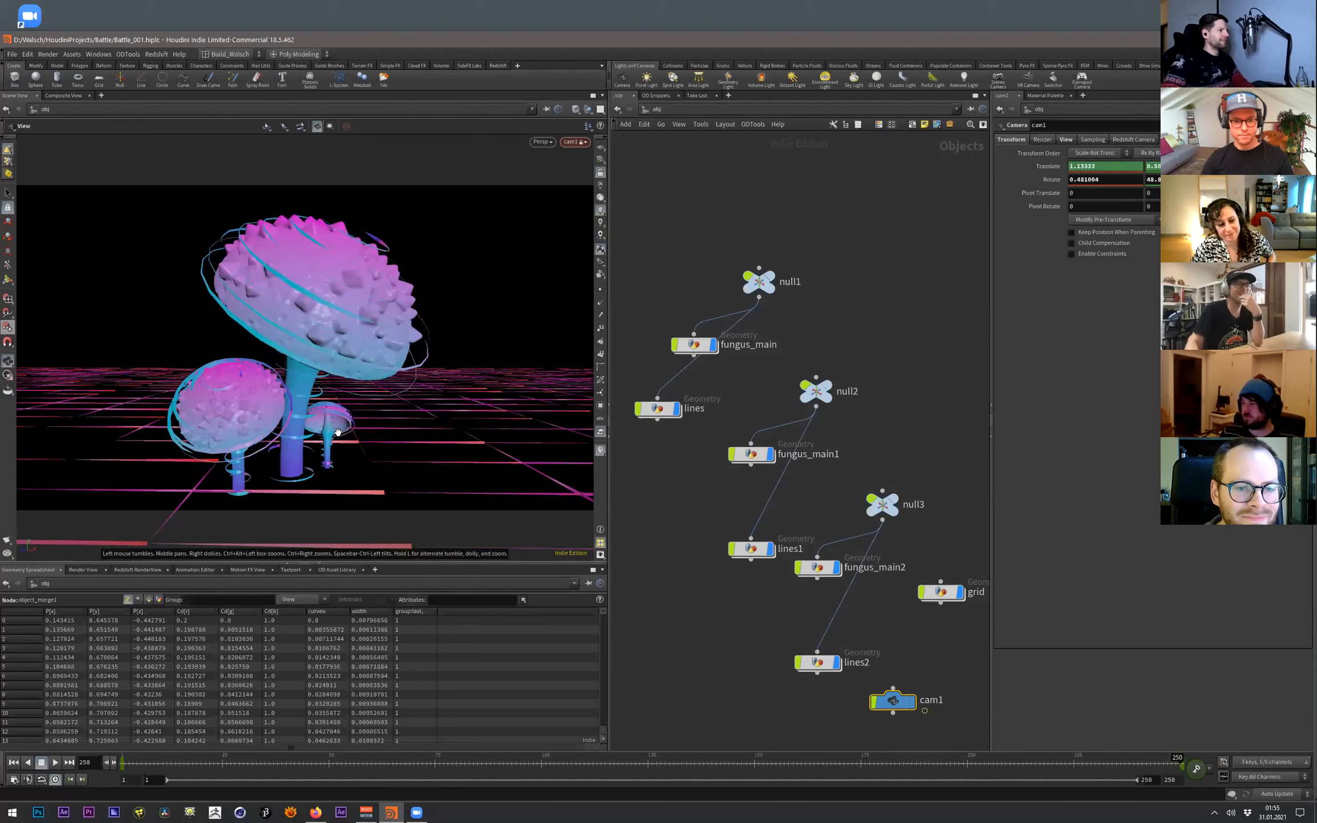
left_click_drag(394, 427, 351, 438)
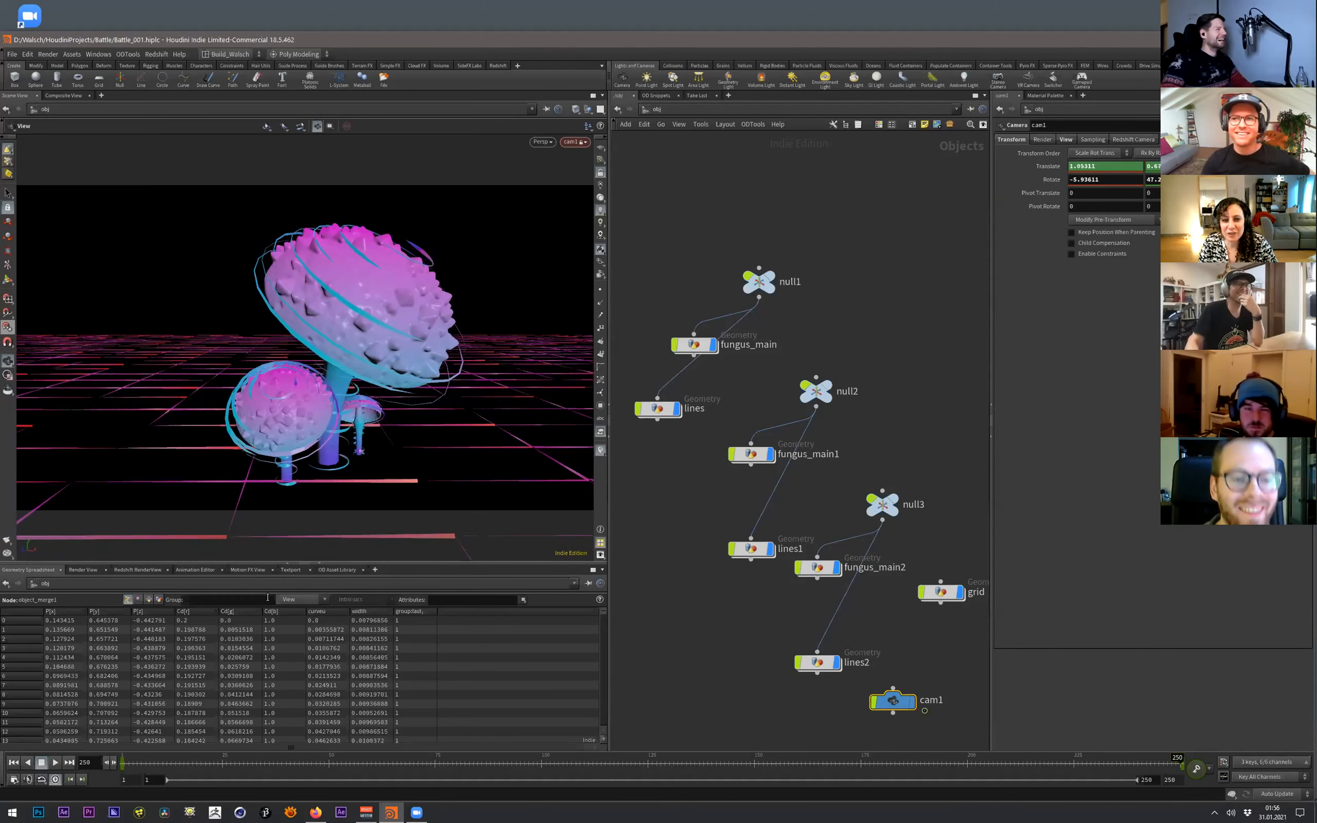
left_click_drag(179, 764, 812, 782)
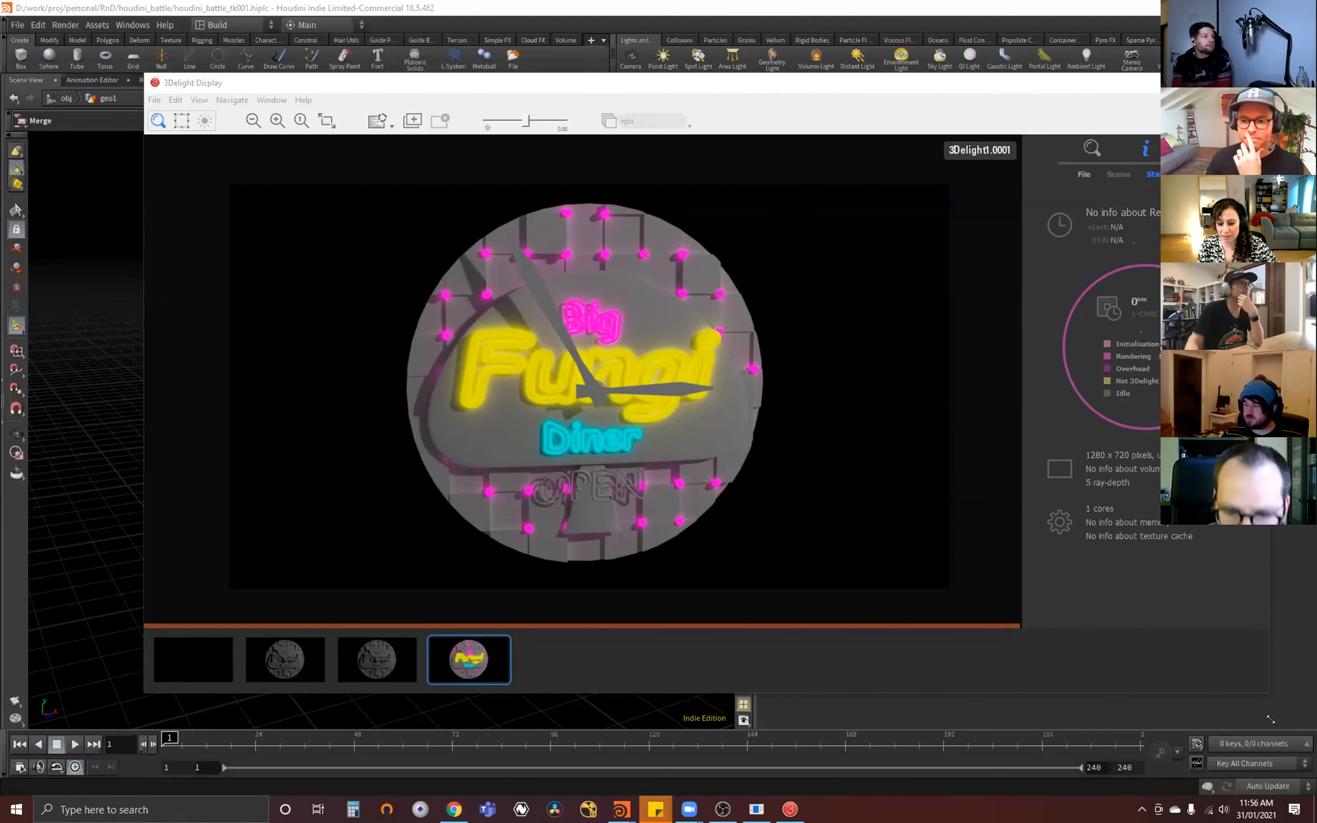
- Shrink the 3Delight render window and examine the geo1 node network of the Big Fungi Diner sign beside it
left_click(980, 631)
scroll(1045, 642, "down", 5)
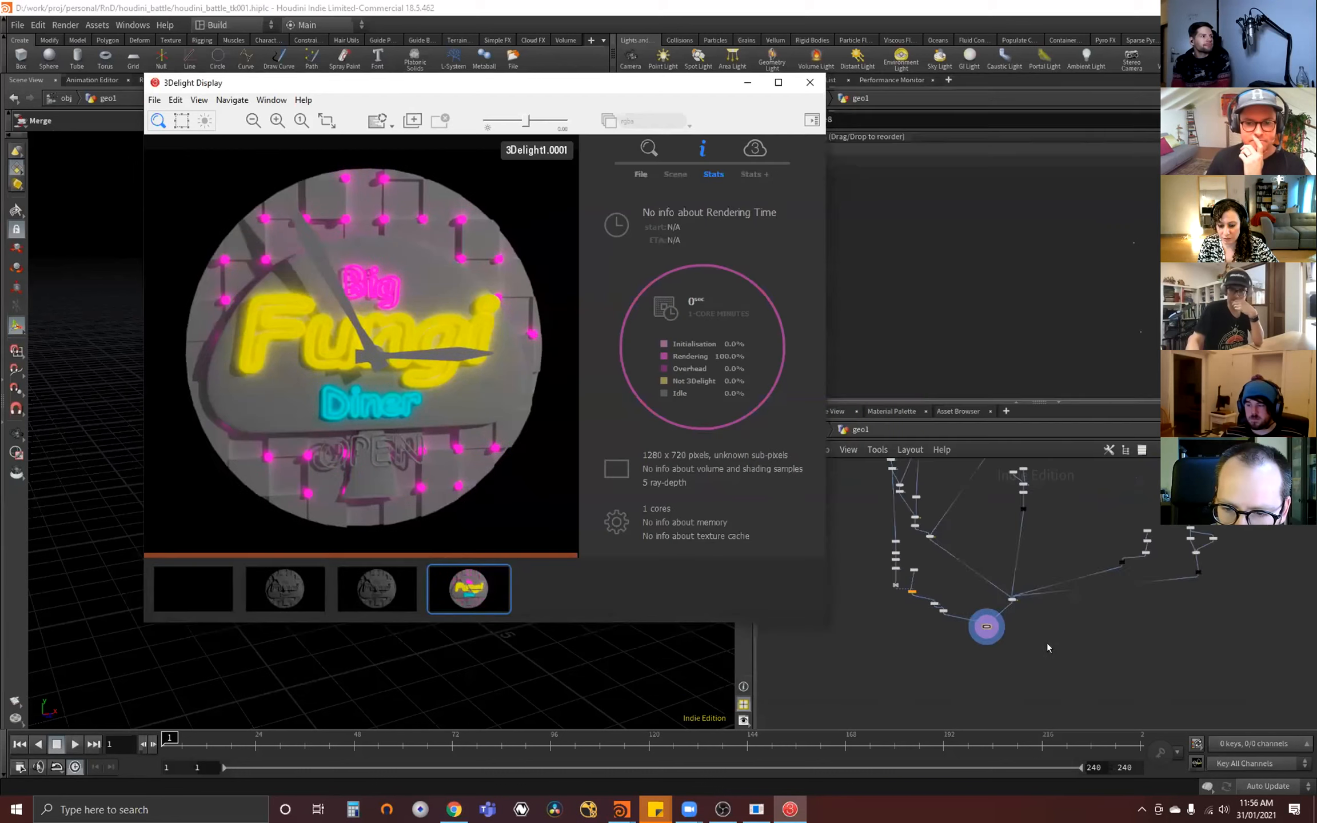
middle_click_drag(1010, 660, 1015, 668)
key("alt+Tab")
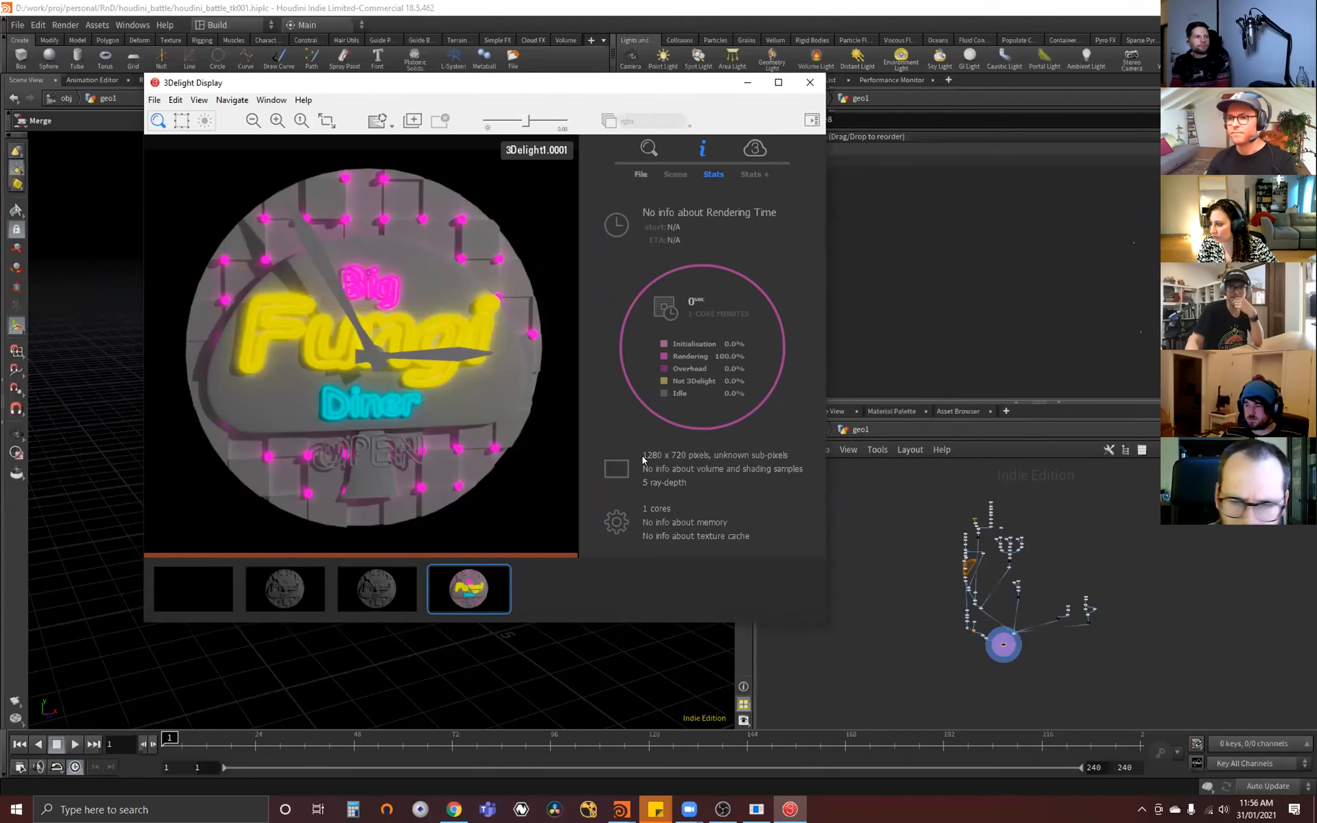
scroll(1035, 609, "up", 2)
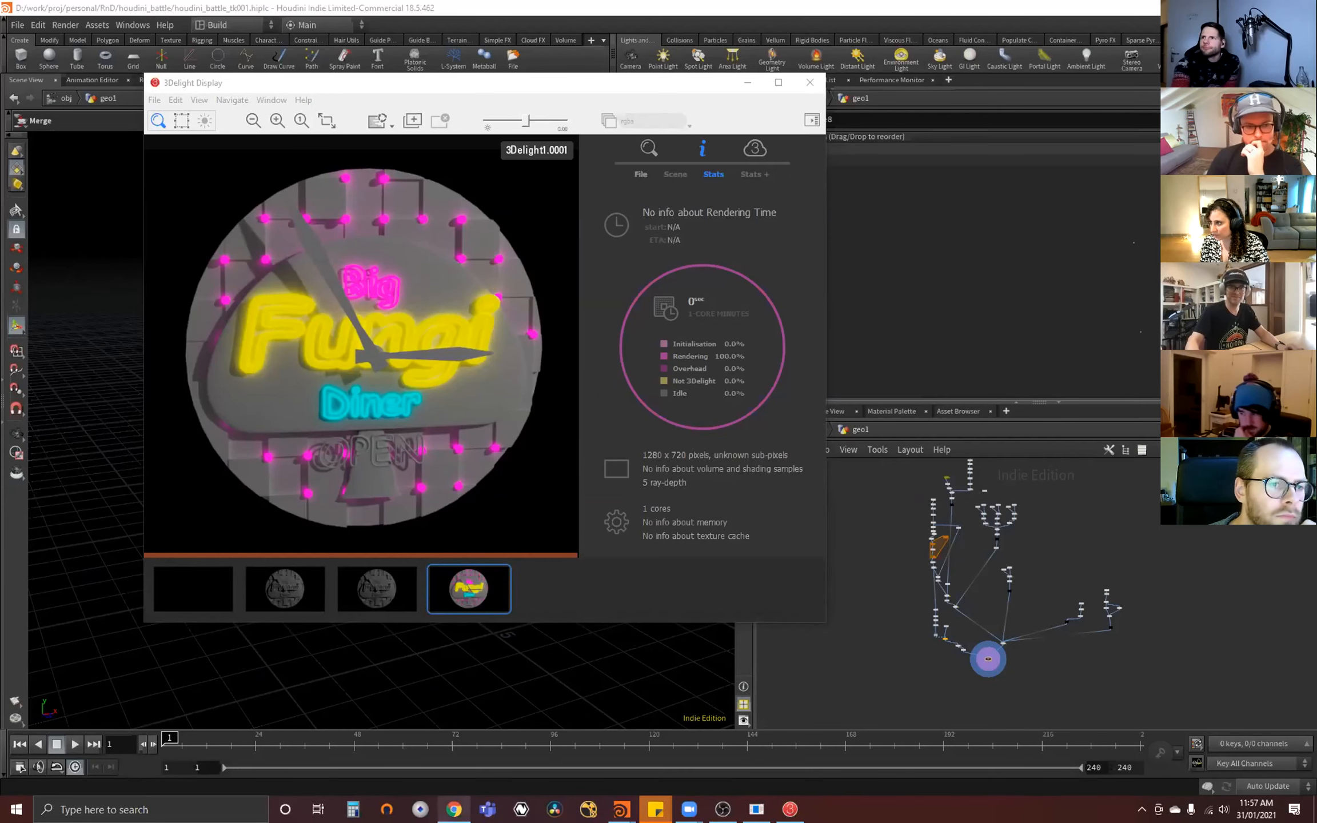
- Switch to Chrome to show the Pinterest retro diner clock reference, reposition the 3Delight render window and minimise the browser
mouse_move(453, 808)
left_click(443, 782)
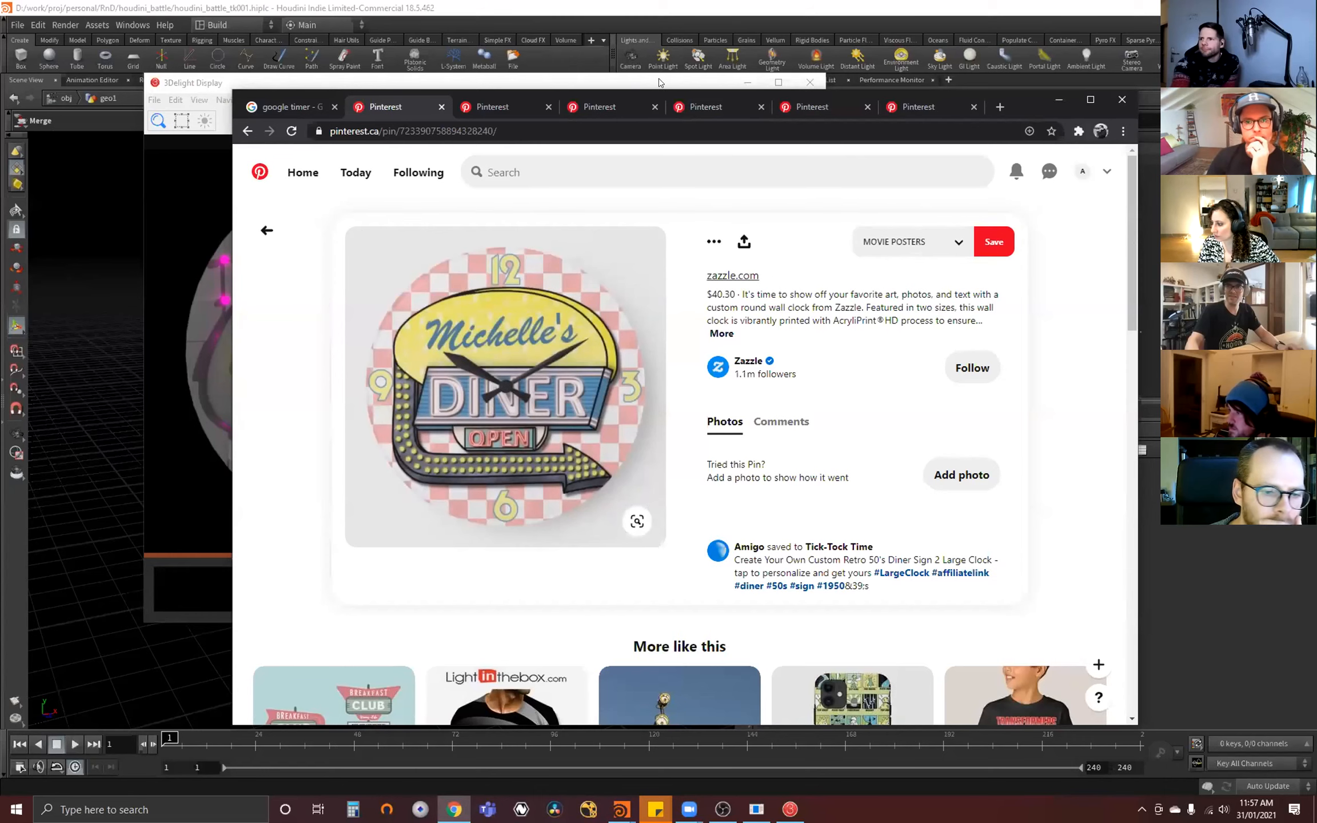
left_click_drag(659, 82, 750, 126)
left_click(1057, 110)
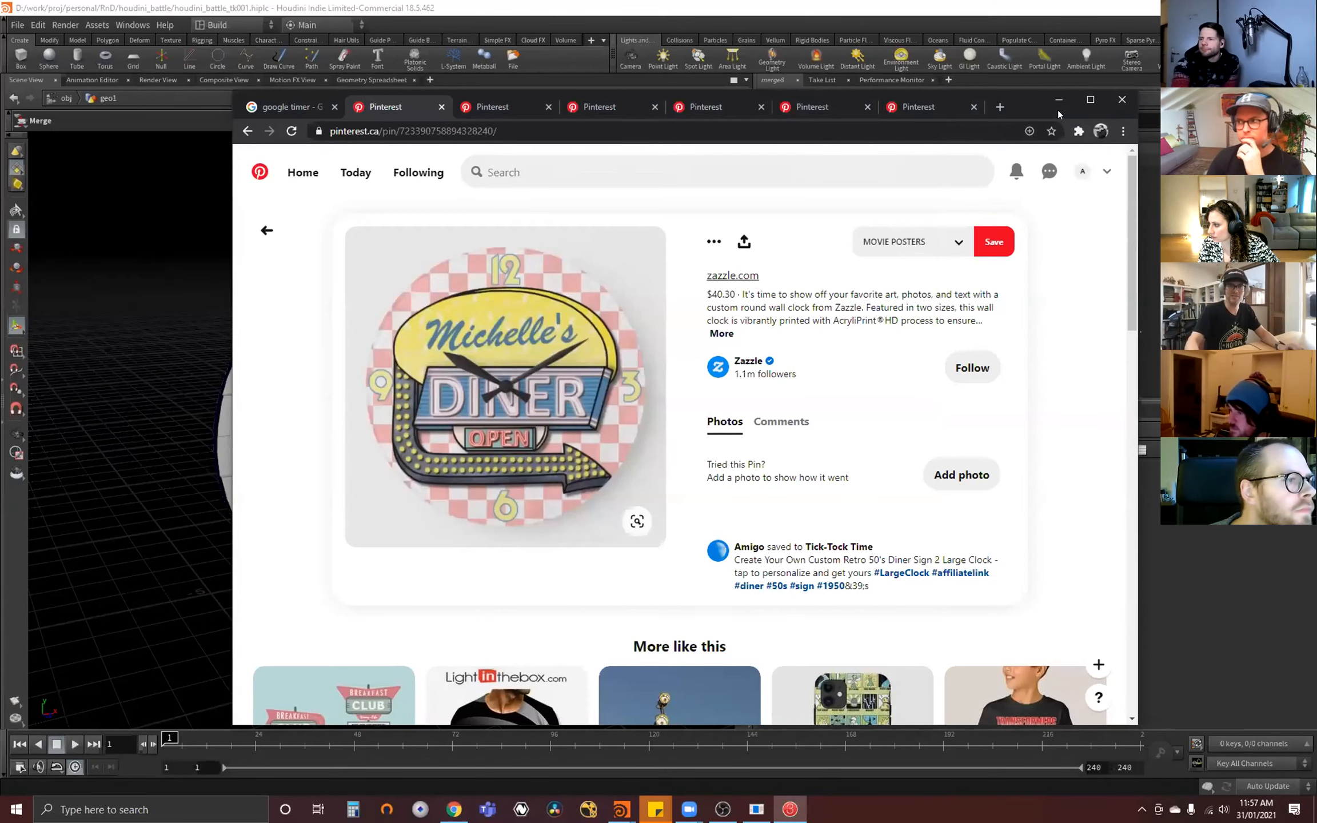
left_click(1058, 102)
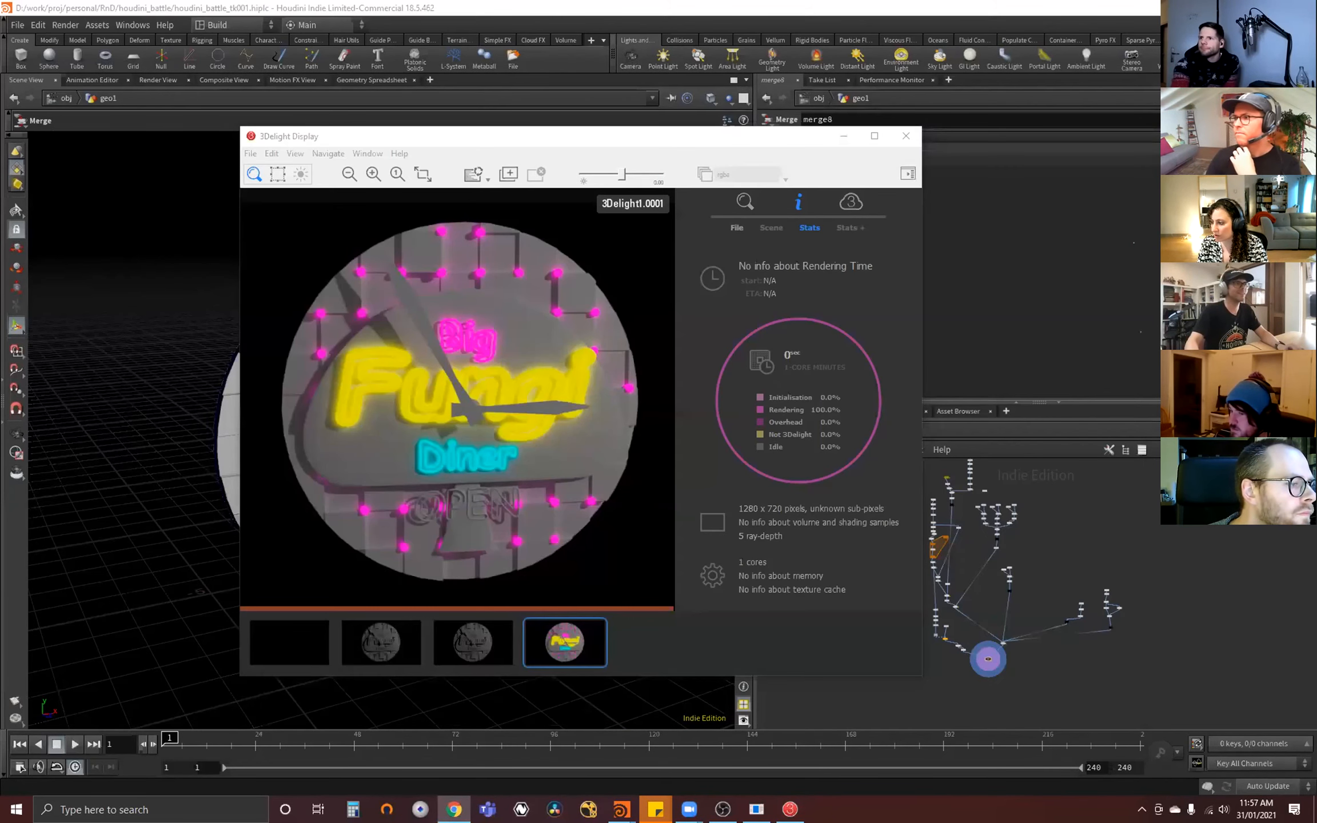